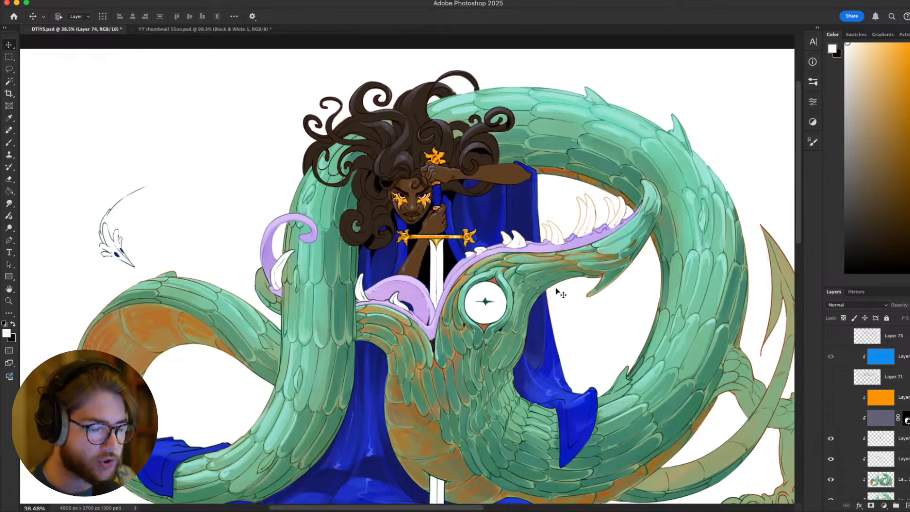
{"action": "left_click", "coordinate": [526, 294]}
{"action": "left_click", "coordinate": [505, 297]}
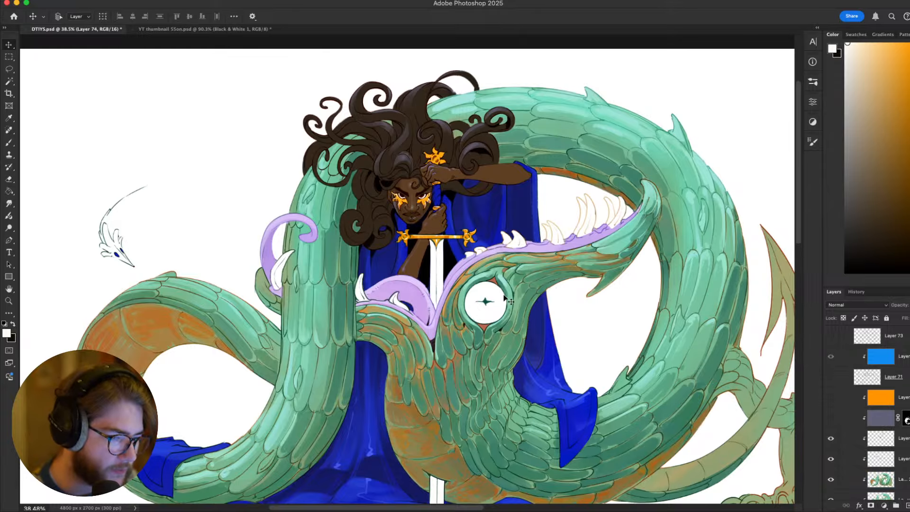
{"action": "left_click", "coordinate": [499, 295]}
{"action": "scroll", "coordinate": [500, 295], "scroll_direction": "down", "scroll_amount": 3}
{"action": "scroll", "coordinate": [509, 289], "scroll_direction": "up", "scroll_amount": 2}
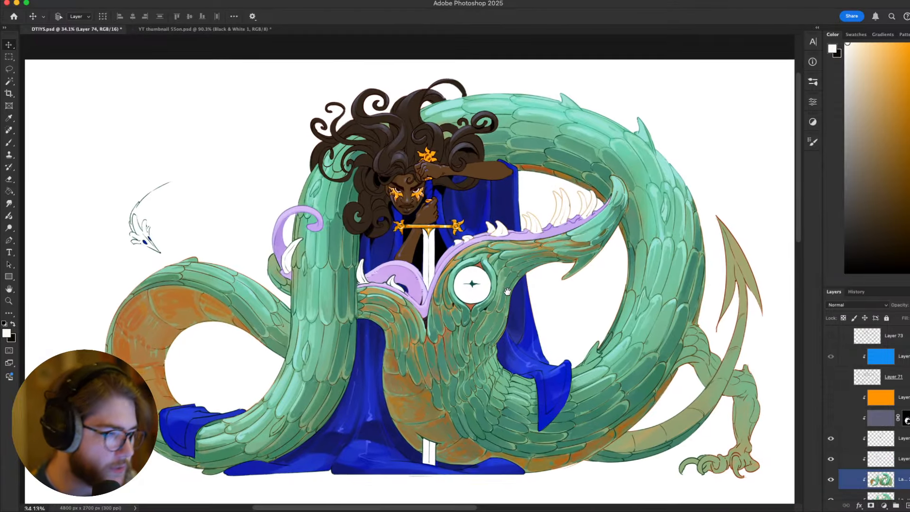
{"action": "scroll", "coordinate": [520, 292], "scroll_direction": "down", "scroll_amount": 2}
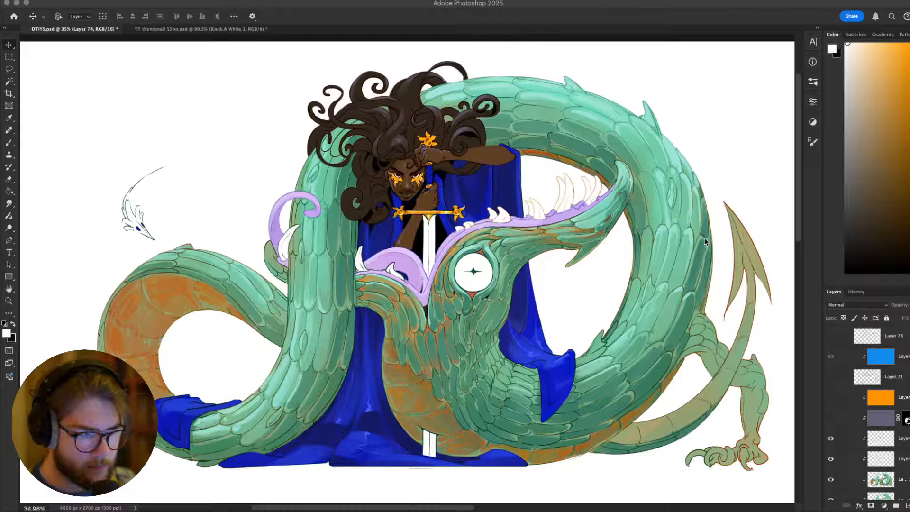
Collapse the Group 2 layer group holding the finished dragon artwork and hide it
{"action": "scroll", "coordinate": [845, 370], "scroll_direction": "up", "scroll_amount": 3}
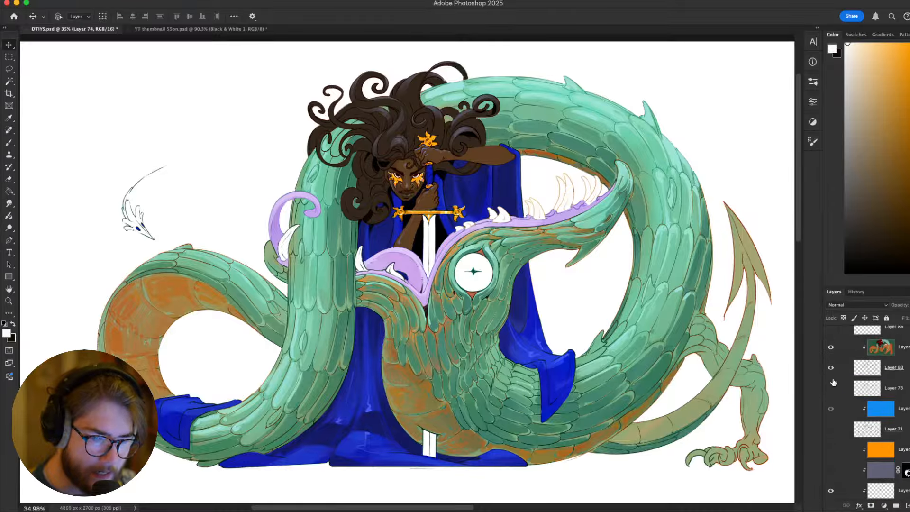
{"action": "left_click", "coordinate": [842, 361]}
{"action": "left_click", "coordinate": [830, 362]}
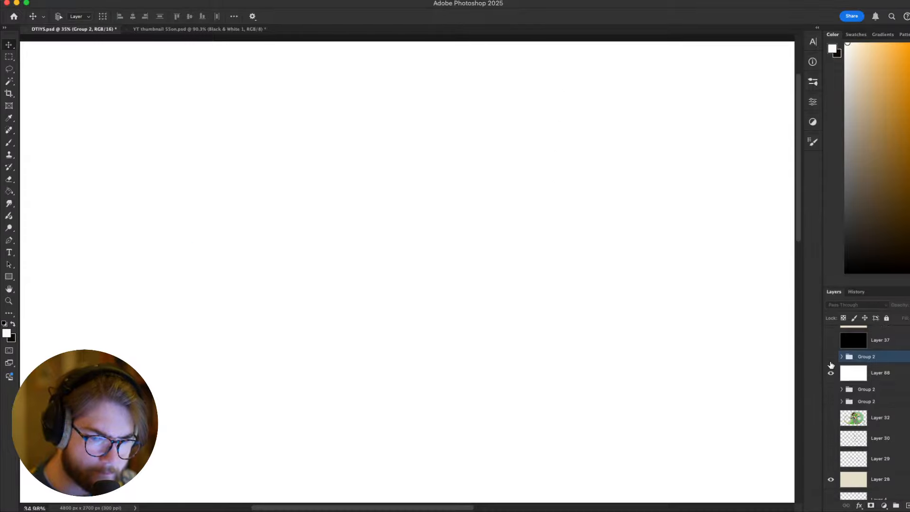
Browse the older layers at the bottom of the stack, including the contents of Group 1, for earlier sketches
{"action": "scroll", "coordinate": [833, 372], "scroll_direction": "down", "scroll_amount": 3}
{"action": "scroll", "coordinate": [833, 374], "scroll_direction": "up", "scroll_amount": 2}
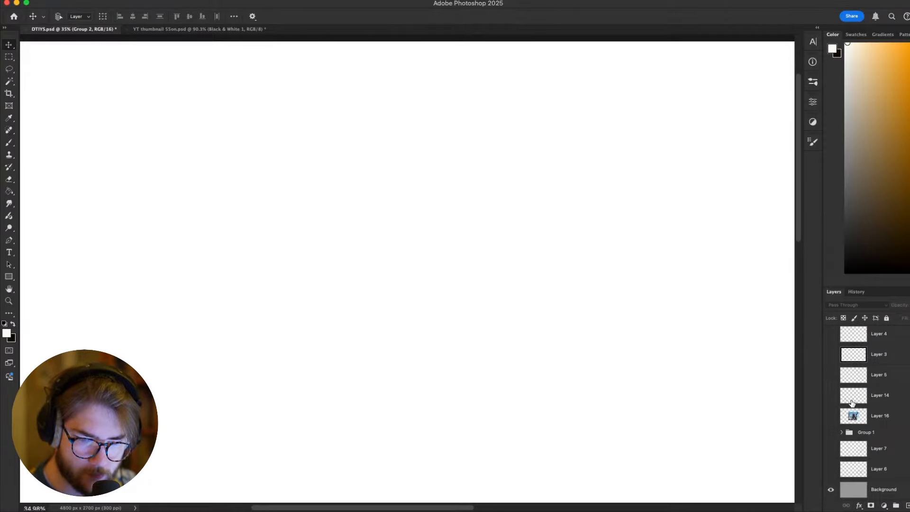
{"action": "scroll", "coordinate": [852, 398], "scroll_direction": "up", "scroll_amount": 3}
{"action": "scroll", "coordinate": [836, 435], "scroll_direction": "down", "scroll_amount": 3}
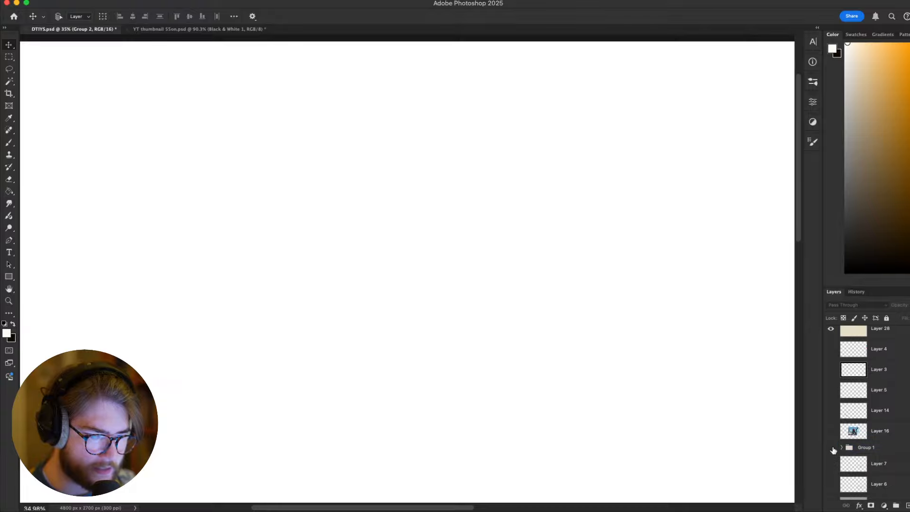
{"action": "left_click", "coordinate": [843, 448]}
{"action": "scroll", "coordinate": [844, 446], "scroll_direction": "down", "scroll_amount": 3}
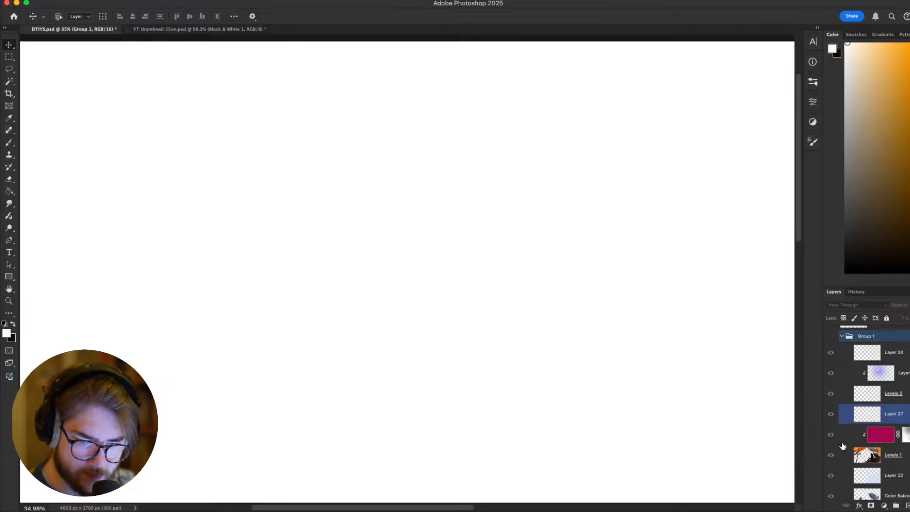
{"action": "scroll", "coordinate": [839, 442], "scroll_direction": "down", "scroll_amount": 10}
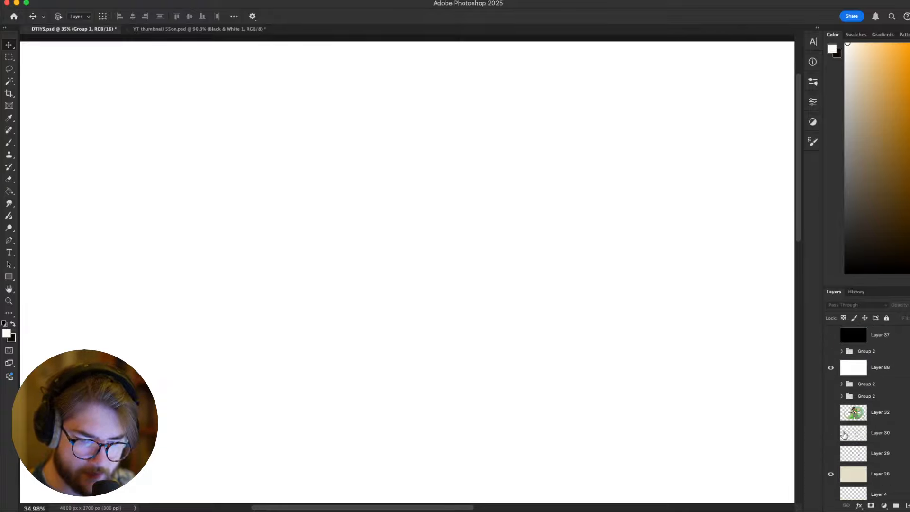
Expand the lowest Group 2, show it, and hide the white Layer 88 that covers the early coloured sketch
{"action": "left_click", "coordinate": [841, 441]}
{"action": "scroll", "coordinate": [844, 442], "scroll_direction": "down", "scroll_amount": 5}
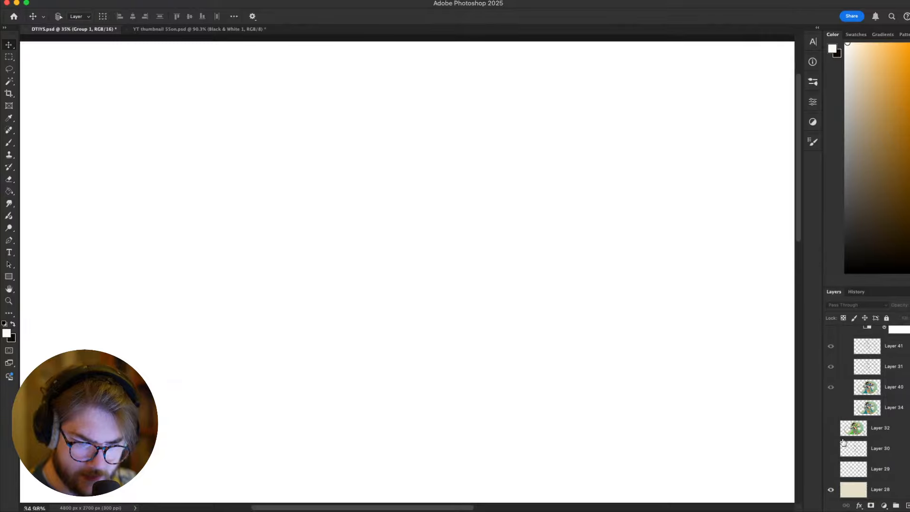
{"action": "scroll", "coordinate": [842, 442], "scroll_direction": "up", "scroll_amount": 5}
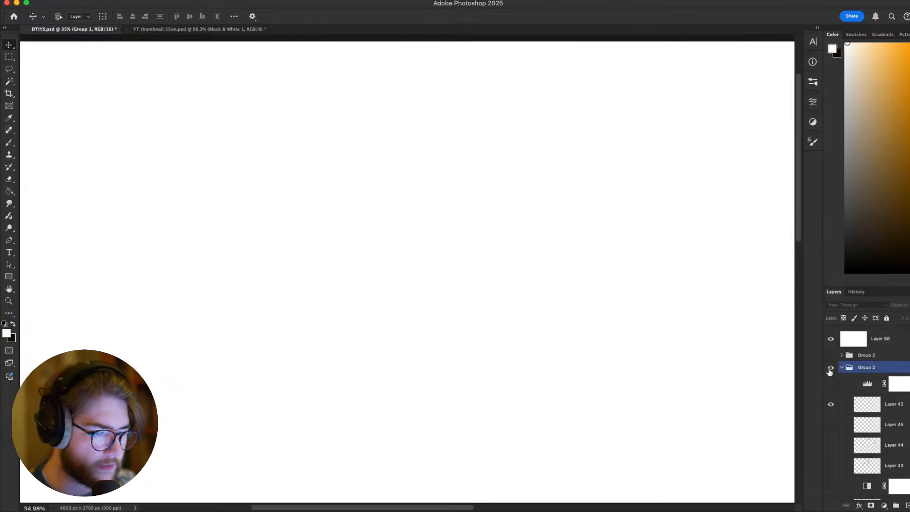
{"action": "scroll", "coordinate": [838, 380], "scroll_direction": "up", "scroll_amount": 2}
{"action": "left_click", "coordinate": [831, 387]}
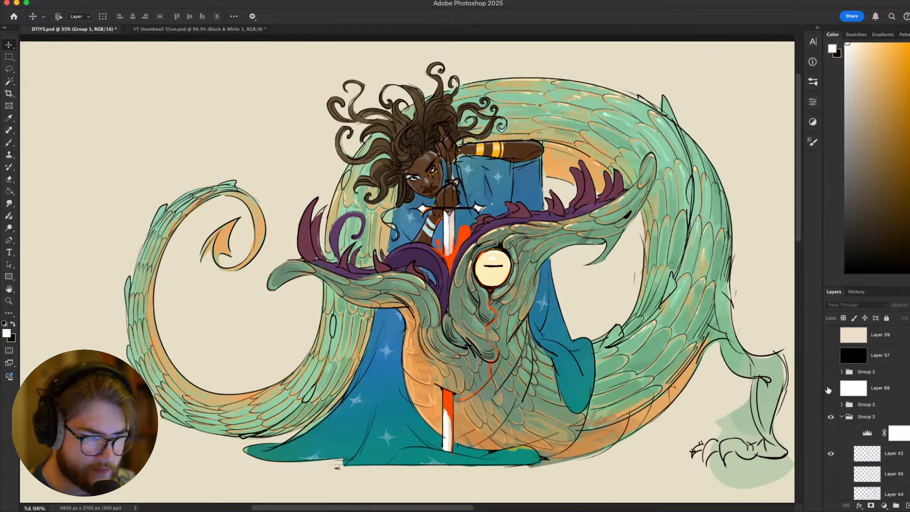
Examine the overall composition of the early coloured dragon sketch, including the figure and the coiled tail
{"action": "left_click_drag", "start_coordinate": [587, 317], "coordinate": [569, 296]}
{"action": "scroll", "coordinate": [568, 297], "scroll_direction": "down", "scroll_amount": 2}
{"action": "scroll", "coordinate": [602, 301], "scroll_direction": "down", "scroll_amount": 2}
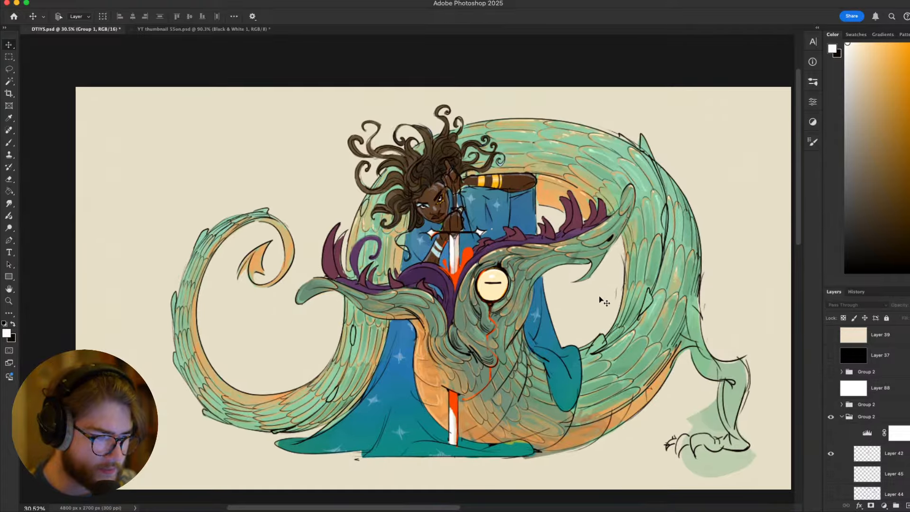
{"action": "scroll", "coordinate": [554, 290], "scroll_direction": "up", "scroll_amount": 2}
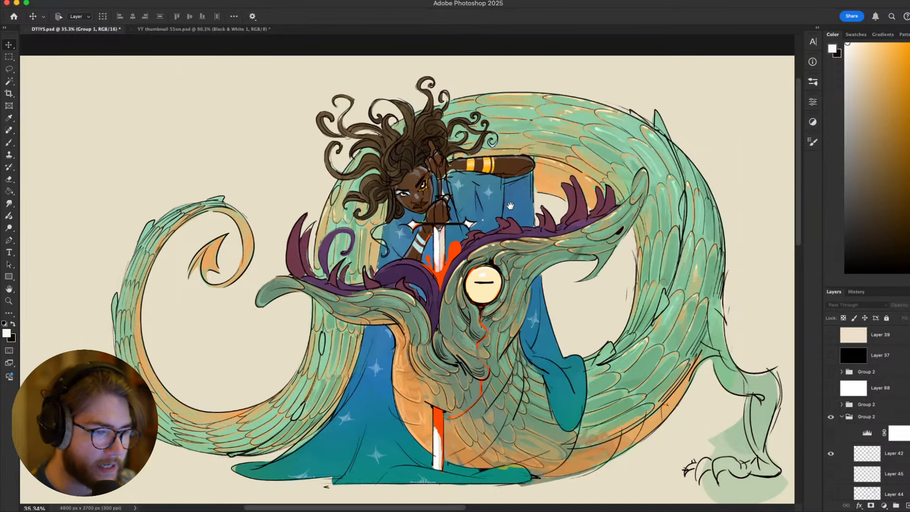
{"action": "scroll", "coordinate": [545, 213], "scroll_direction": "left", "scroll_amount": 2}
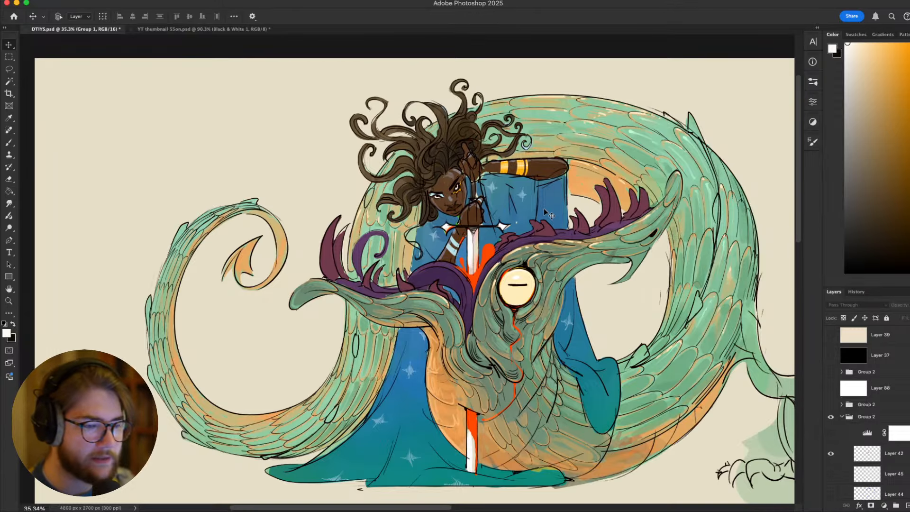
{"action": "scroll", "coordinate": [462, 222], "scroll_direction": "down", "scroll_amount": 5}
{"action": "scroll", "coordinate": [462, 222], "scroll_direction": "up", "scroll_amount": 5}
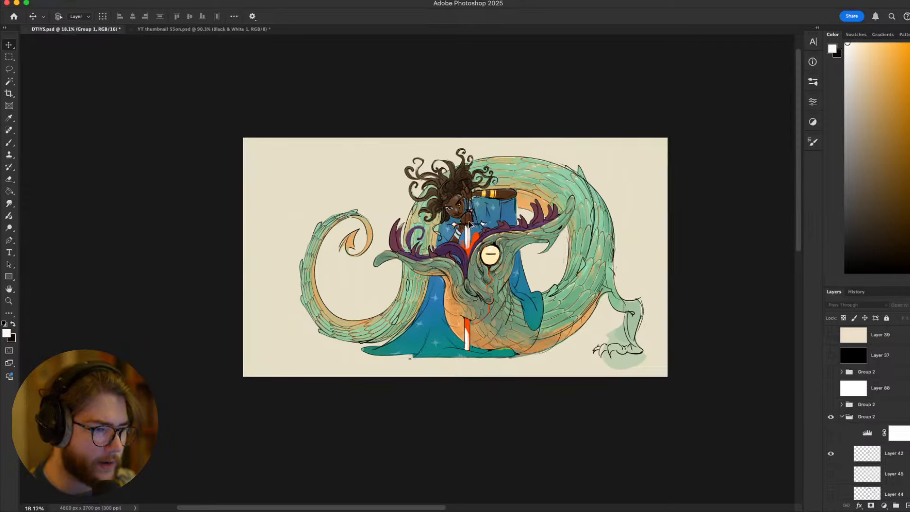
Hide the colours on Layer 40 and the red blood on Layer 42, leaving only the line drawing
{"action": "scroll", "coordinate": [876, 418], "scroll_direction": "down", "scroll_amount": 4}
{"action": "left_click", "coordinate": [831, 436]}
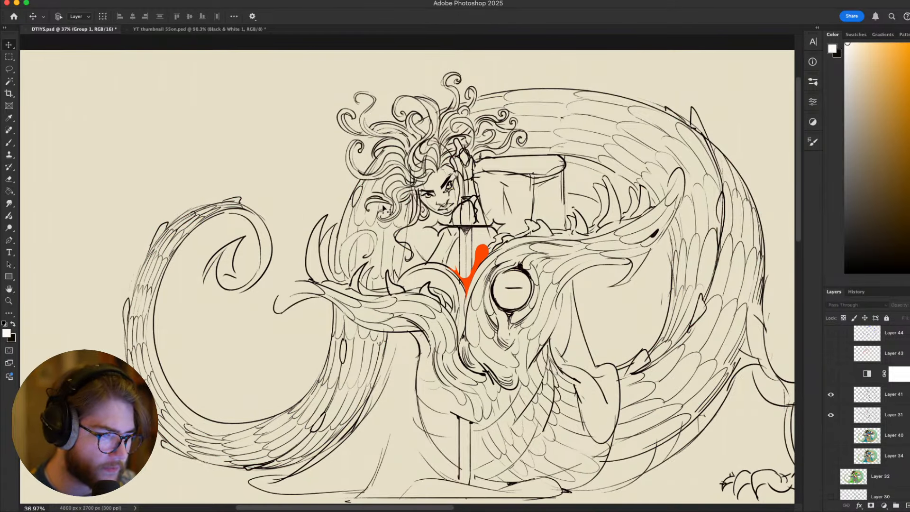
{"action": "scroll", "coordinate": [872, 389], "scroll_direction": "up", "scroll_amount": 4}
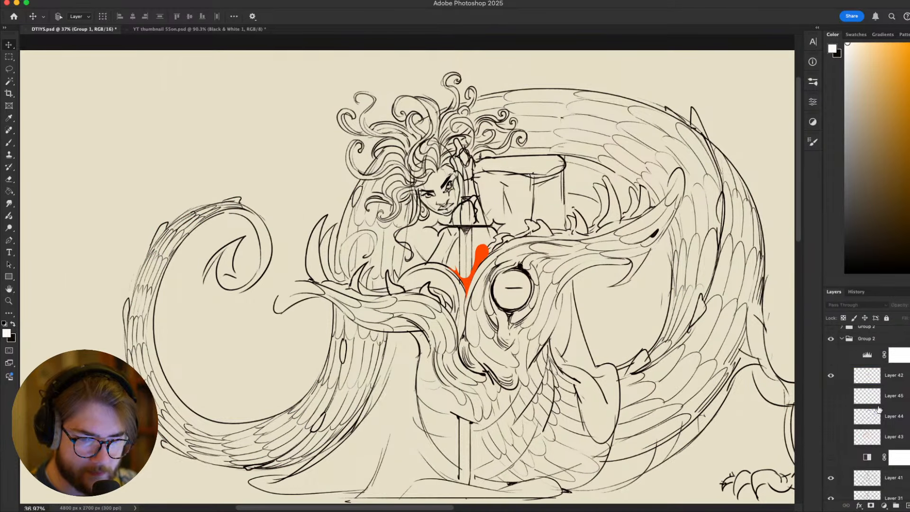
{"action": "left_click", "coordinate": [830, 375]}
{"action": "left_click", "coordinate": [831, 376]}
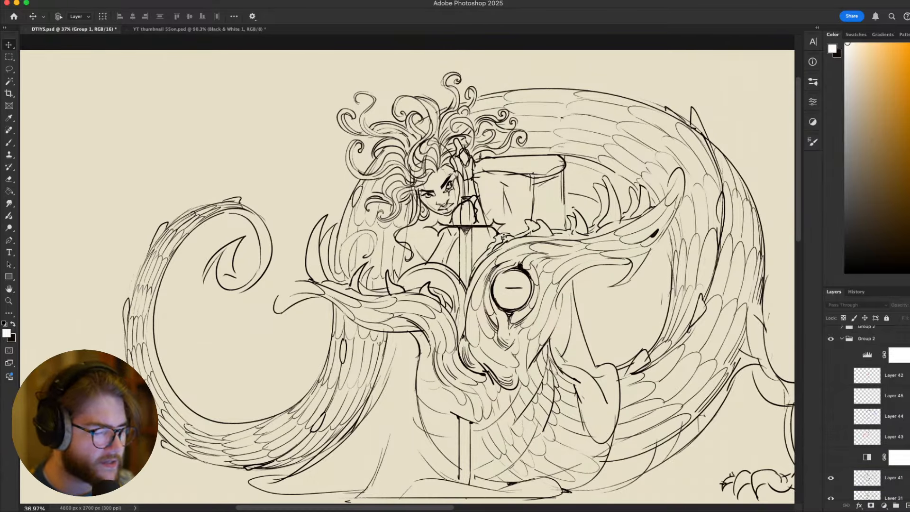
Inspect the bare line sketch around the figure and dragon's head and turn the colours on Layer 40 back on
{"action": "scroll", "coordinate": [493, 237], "scroll_direction": "down", "scroll_amount": 3}
{"action": "scroll", "coordinate": [493, 237], "scroll_direction": "up", "scroll_amount": 2}
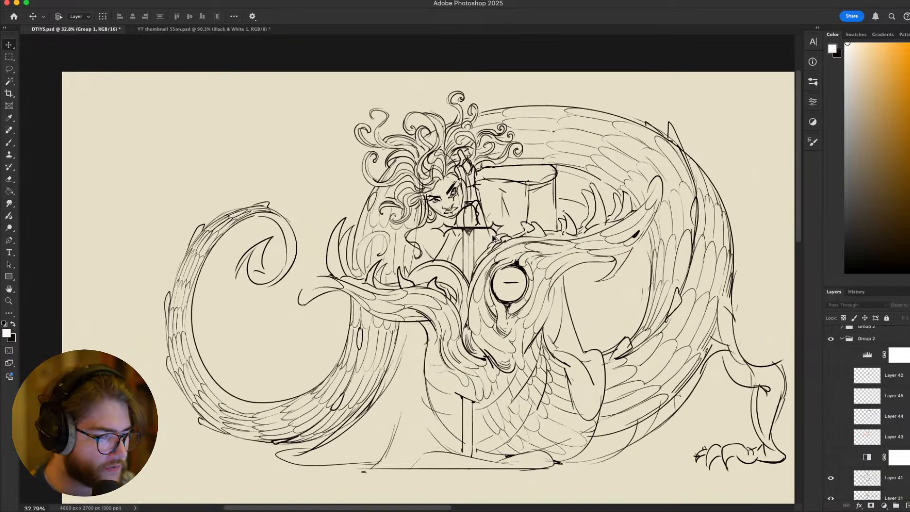
{"action": "scroll", "coordinate": [522, 254], "scroll_direction": "down", "scroll_amount": 1}
{"action": "left_click", "coordinate": [523, 255]}
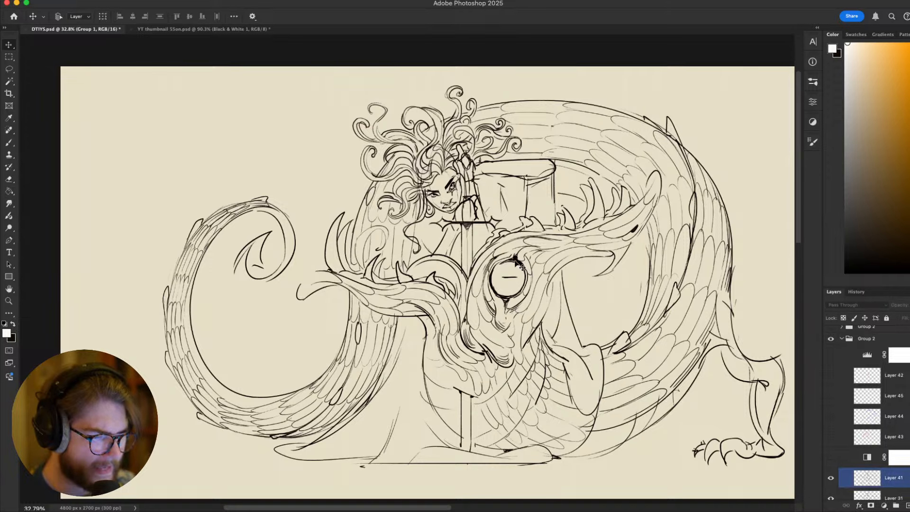
{"action": "left_click", "coordinate": [518, 264]}
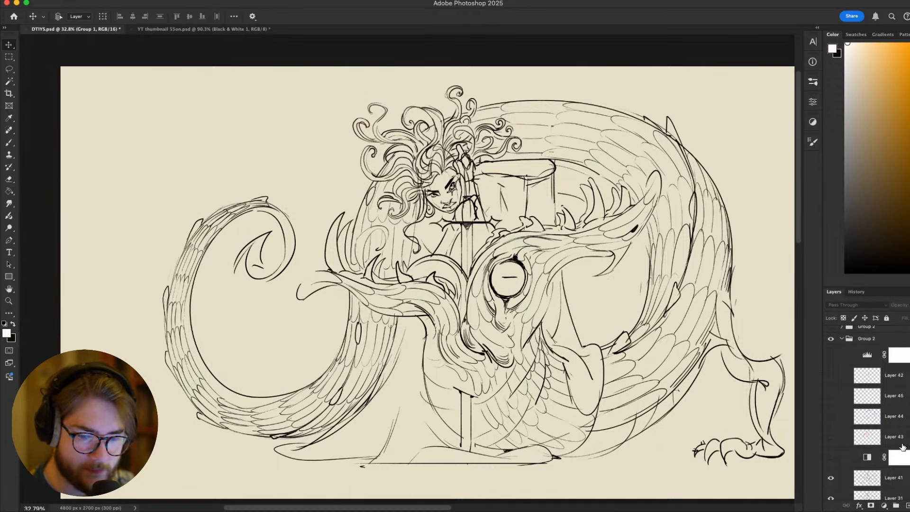
{"action": "scroll", "coordinate": [863, 439], "scroll_direction": "down", "scroll_amount": 5}
{"action": "left_click", "coordinate": [830, 399]}
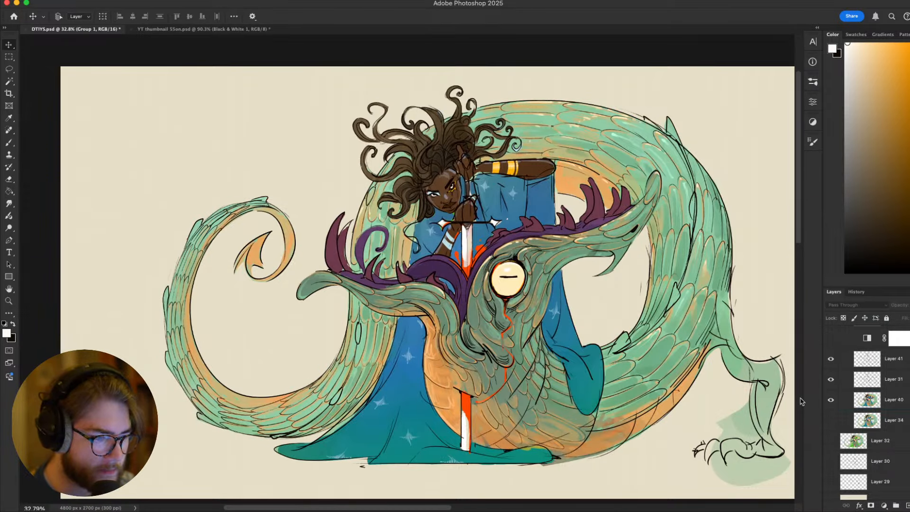
Preview the coloured sketch in greyscale by switching the black-and-white adjustment above Layer 41 on and off
{"action": "scroll", "coordinate": [594, 302], "scroll_direction": "up", "scroll_amount": 3}
{"action": "left_click", "coordinate": [593, 303]}
{"action": "scroll", "coordinate": [519, 278], "scroll_direction": "down", "scroll_amount": 4}
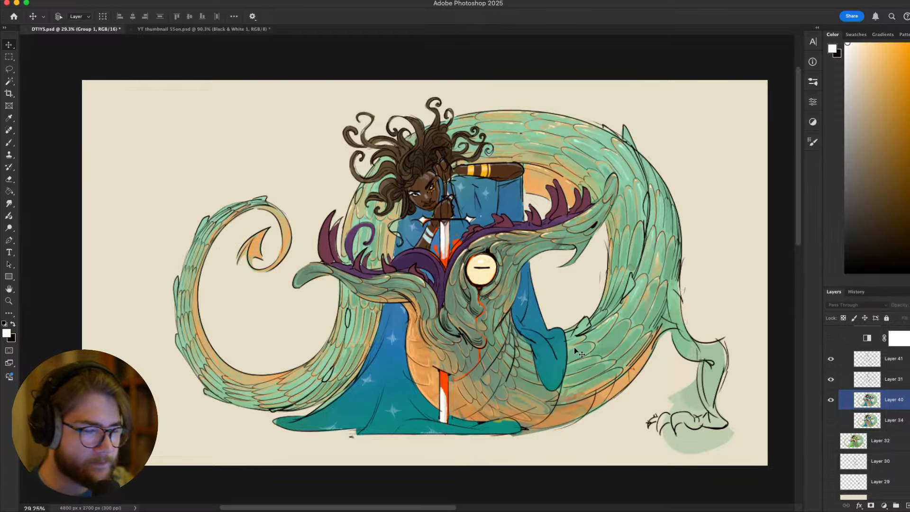
{"action": "left_click", "coordinate": [840, 365]}
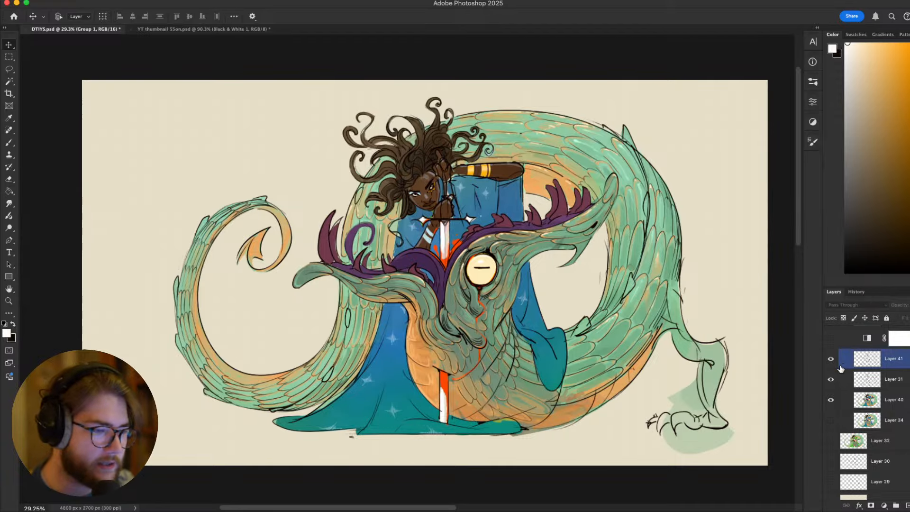
{"action": "scroll", "coordinate": [841, 369], "scroll_direction": "up", "scroll_amount": 4}
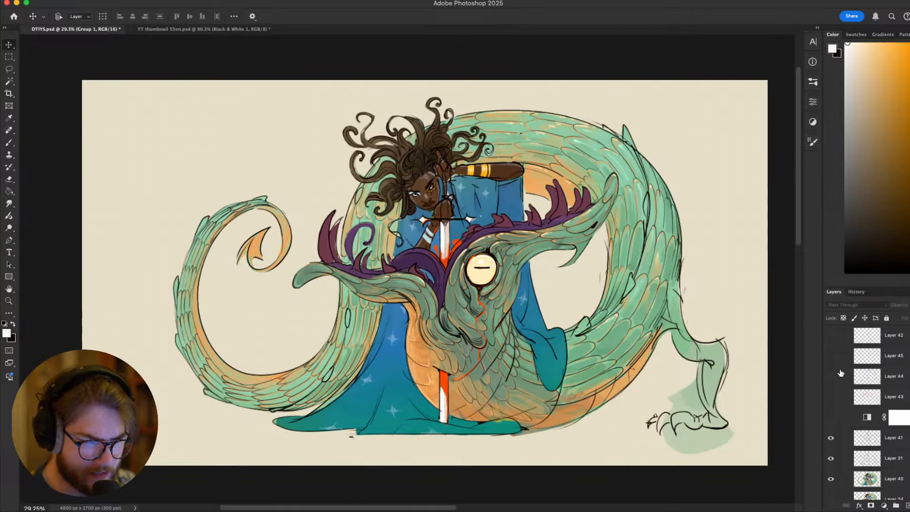
{"action": "left_click", "coordinate": [831, 418]}
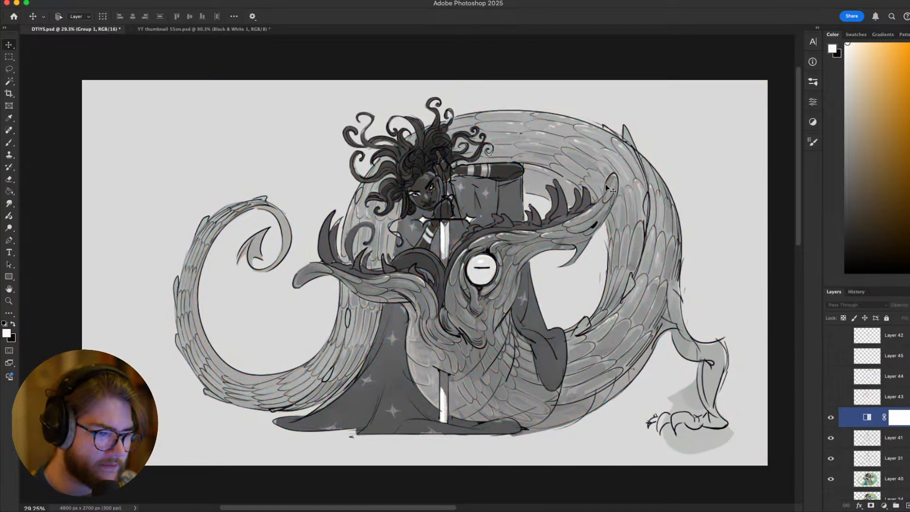
{"action": "left_click", "coordinate": [830, 418]}
Collapse the early sketch's Group 2 and show the Group 2 directly above it with the revised grey dragon sketch
{"action": "scroll", "coordinate": [844, 431], "scroll_direction": "up", "scroll_amount": 3}
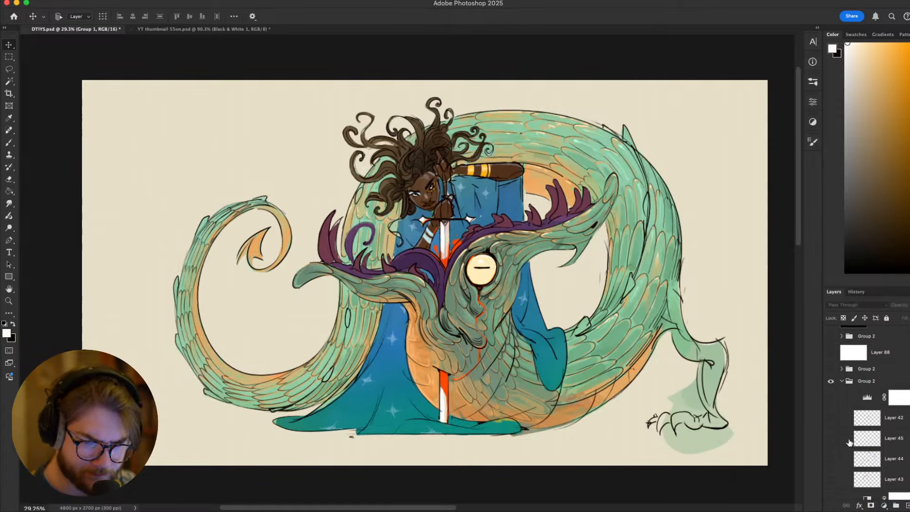
{"action": "left_click", "coordinate": [845, 430]}
{"action": "left_click", "coordinate": [842, 430]}
{"action": "left_click", "coordinate": [831, 420]}
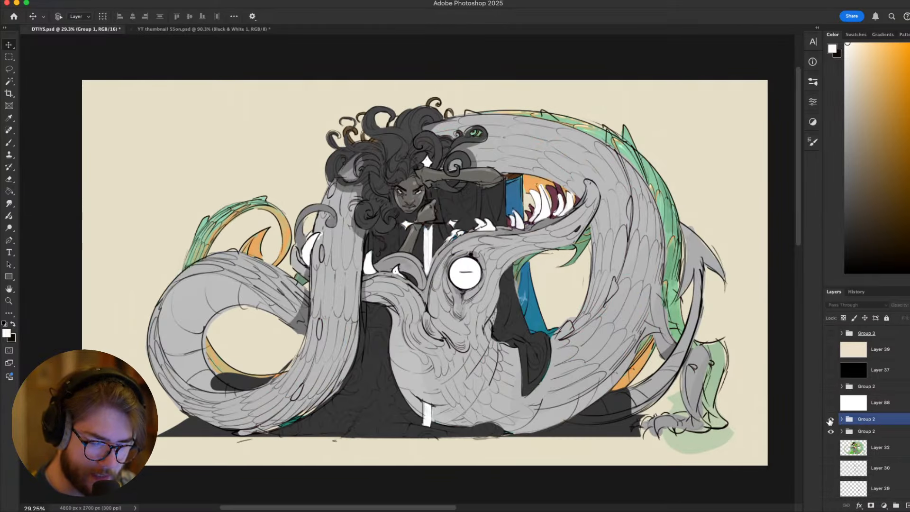
Compare the two sketch versions by toggling the visibility of the lower Group 2
{"action": "left_click", "coordinate": [831, 432]}
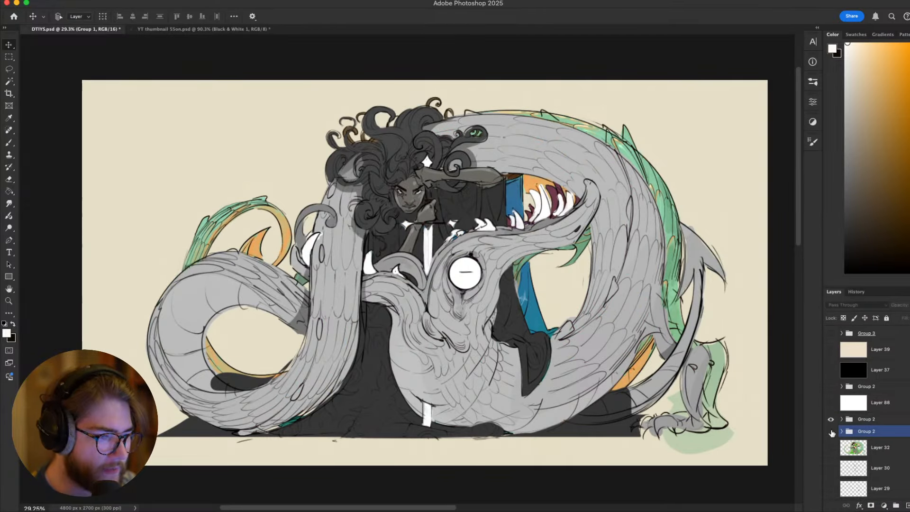
{"action": "left_click", "coordinate": [830, 431]}
{"action": "left_click", "coordinate": [831, 431]}
Expand the lower Group 2, turn on its black-and-white adjustment above Layer 41, and collapse the group again
{"action": "left_click", "coordinate": [842, 431]}
{"action": "scroll", "coordinate": [893, 463], "scroll_direction": "down", "scroll_amount": 4}
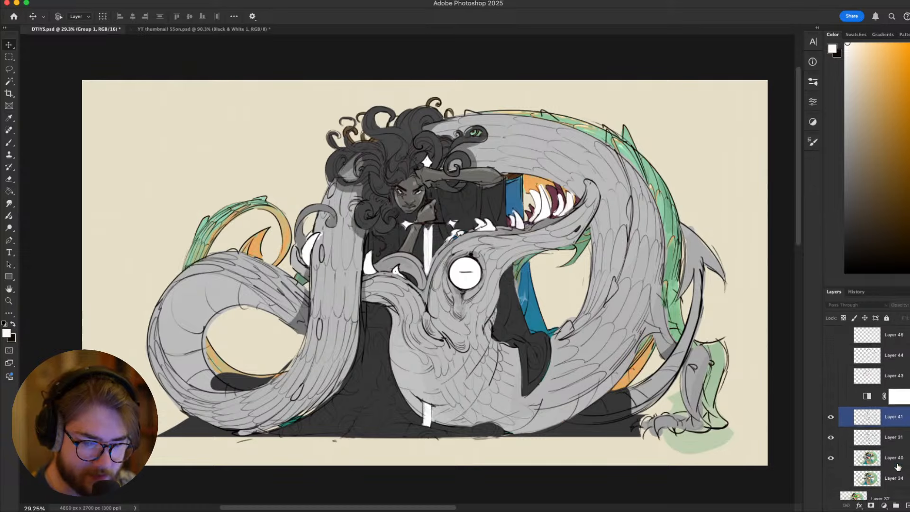
{"action": "left_click", "coordinate": [832, 397]}
{"action": "scroll", "coordinate": [831, 397], "scroll_direction": "down", "scroll_amount": 5}
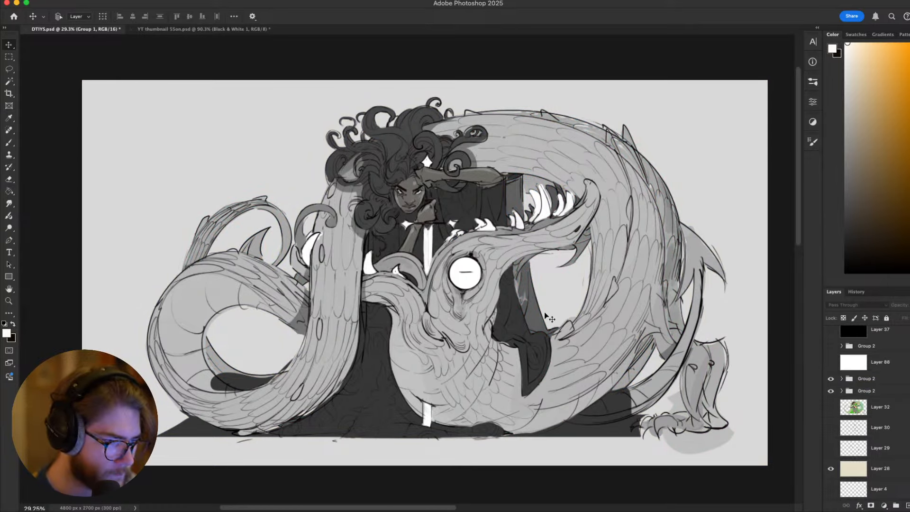
Select the lower Group 2 and move the original sketch slightly left to line it up with the revised sketch
{"action": "scroll", "coordinate": [879, 385], "scroll_direction": "up", "scroll_amount": 3}
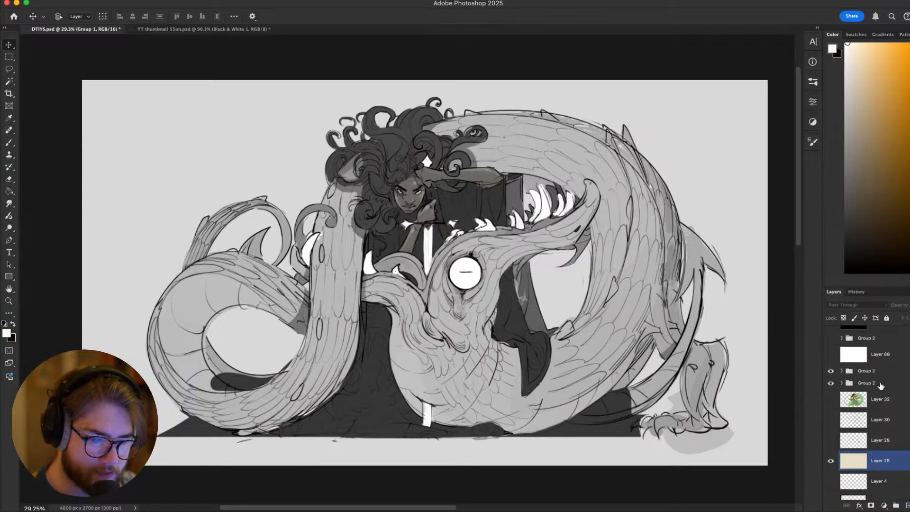
{"action": "scroll", "coordinate": [879, 385], "scroll_direction": "down", "scroll_amount": 1}
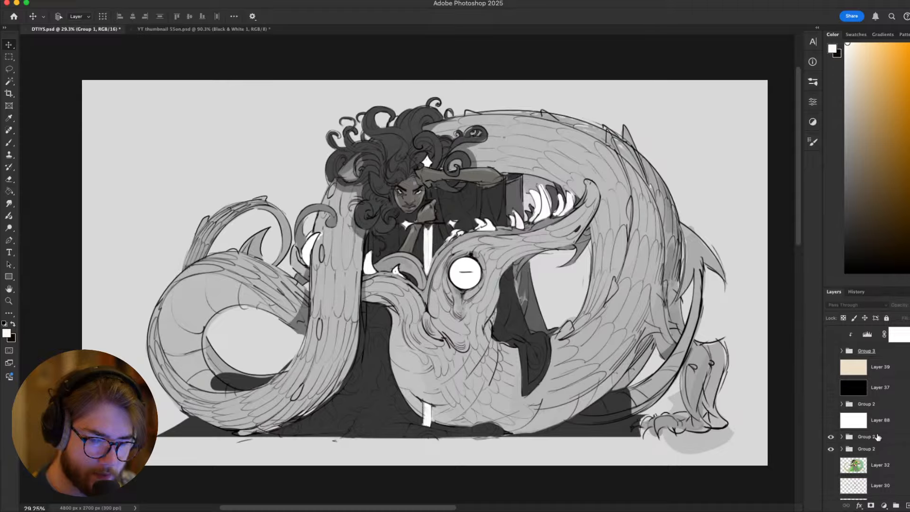
{"action": "left_click", "coordinate": [876, 449]}
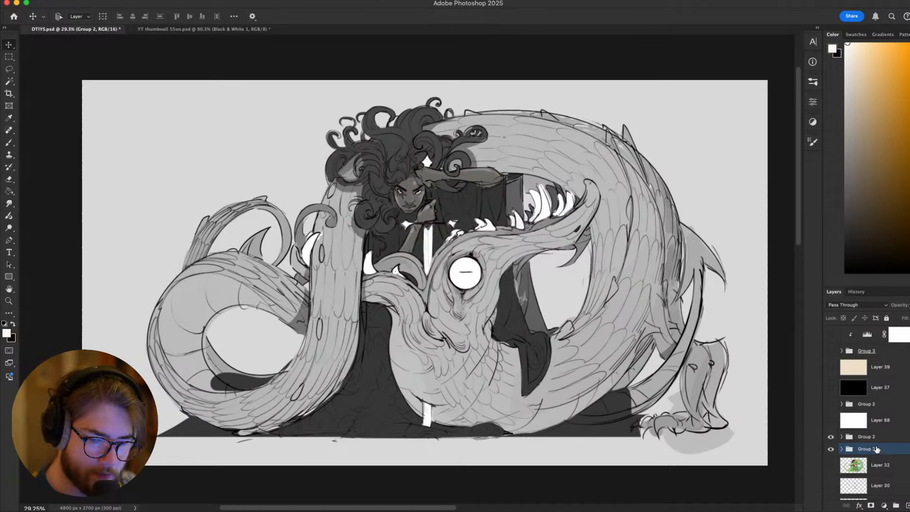
{"action": "left_click_drag", "start_coordinate": [684, 292], "coordinate": [662, 294]}
Compare the original and revised dragon sketches by toggling the visibility of the two Group 2 folders below Layer 88
{"action": "left_click", "coordinate": [831, 436]}
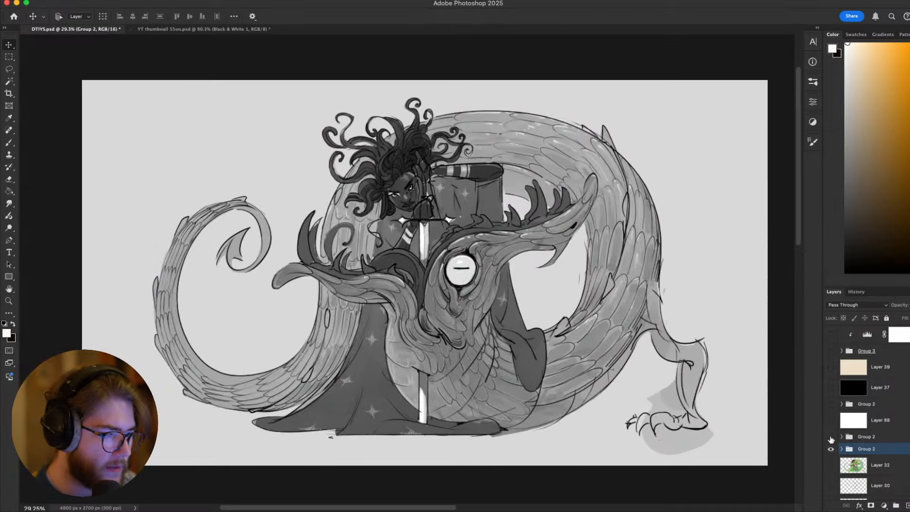
{"action": "left_click", "coordinate": [830, 437]}
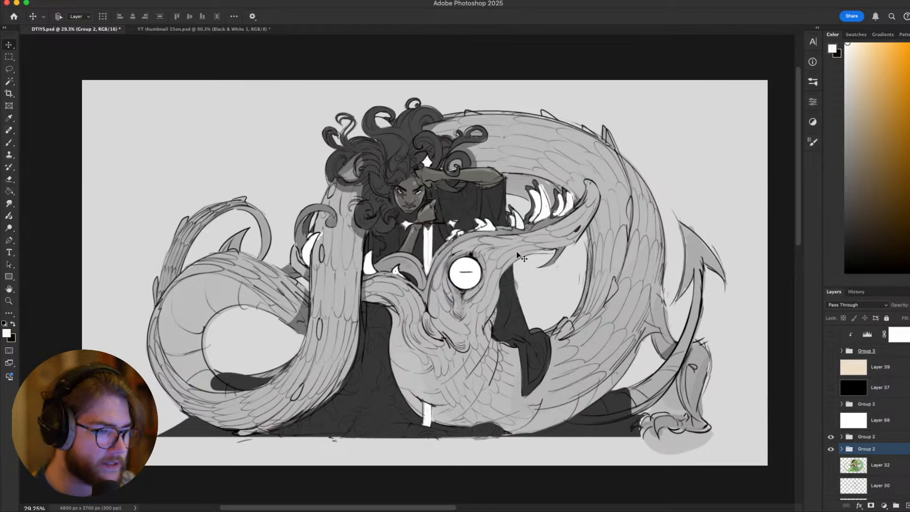
{"action": "left_click", "coordinate": [830, 449]}
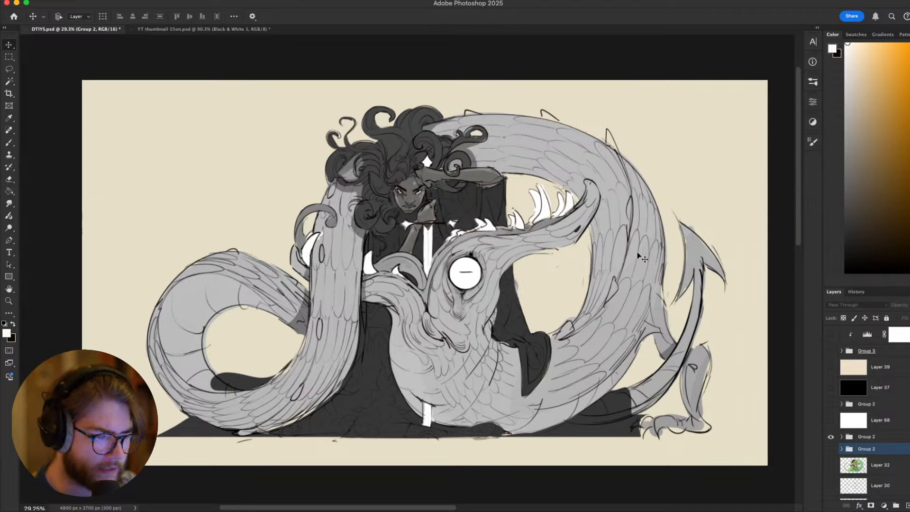
{"action": "left_click", "coordinate": [830, 437]}
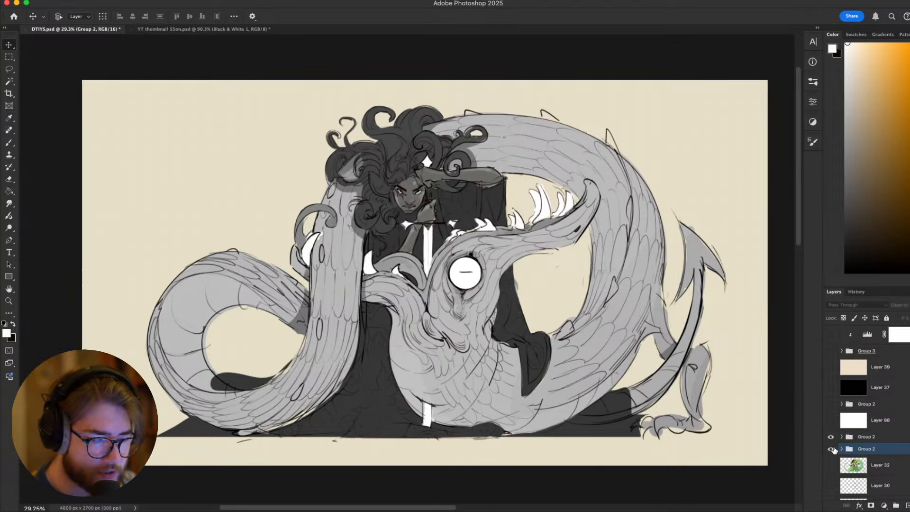
Preview the coloured Group 2 below Layer 37, and inspect the original sketch with the revised sketch group temporarily hidden
{"action": "left_click", "coordinate": [831, 404]}
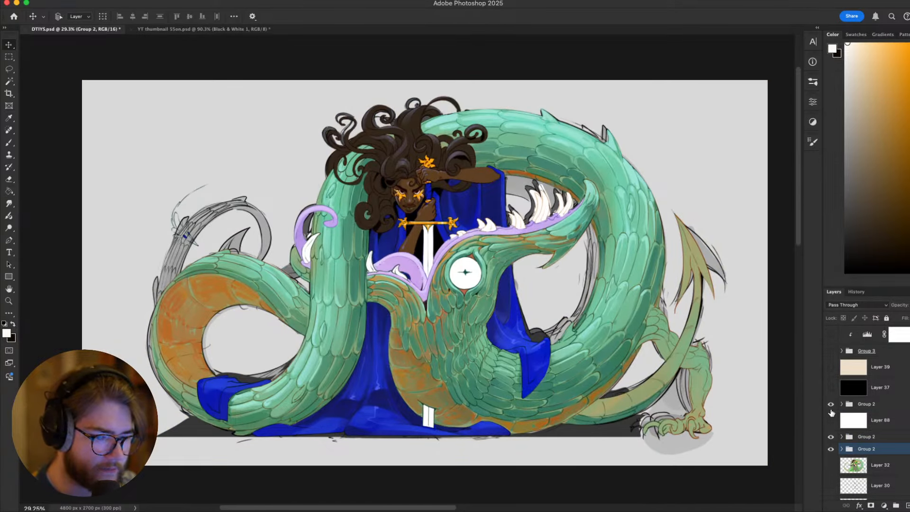
{"action": "left_click", "coordinate": [831, 404]}
{"action": "left_click", "coordinate": [830, 438]}
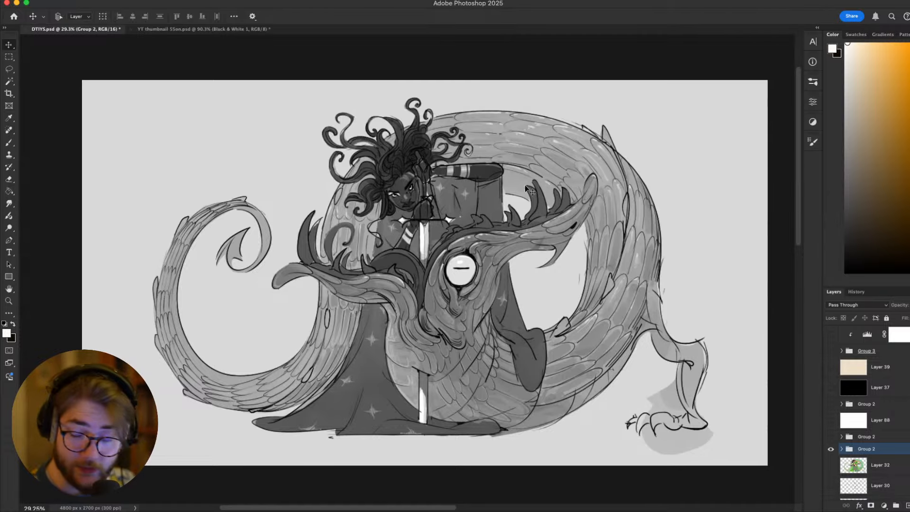
{"action": "key", "text": "super"}
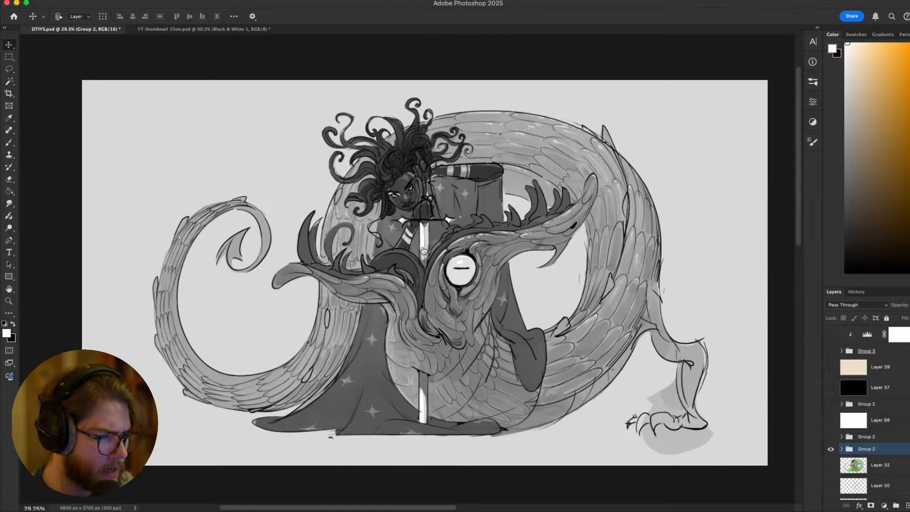
{"action": "scroll", "coordinate": [642, 350], "scroll_direction": "left", "scroll_amount": 1}
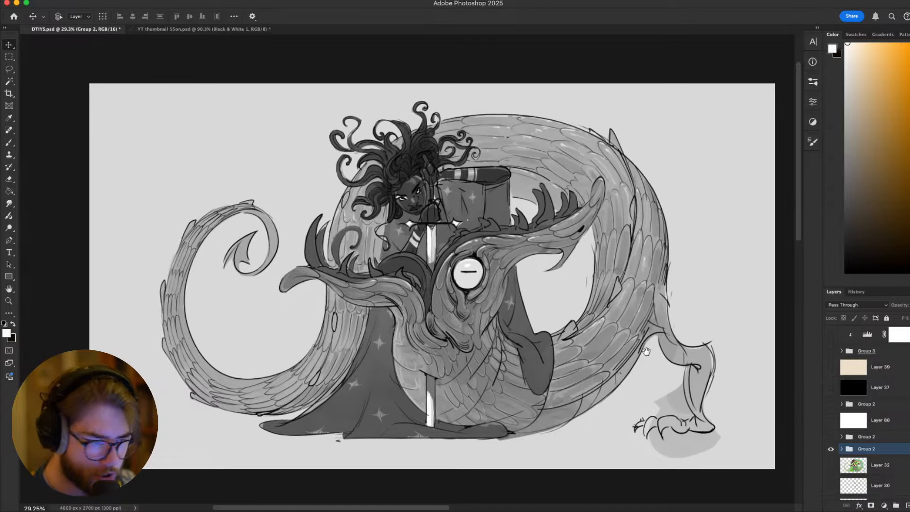
{"action": "left_click", "coordinate": [830, 438]}
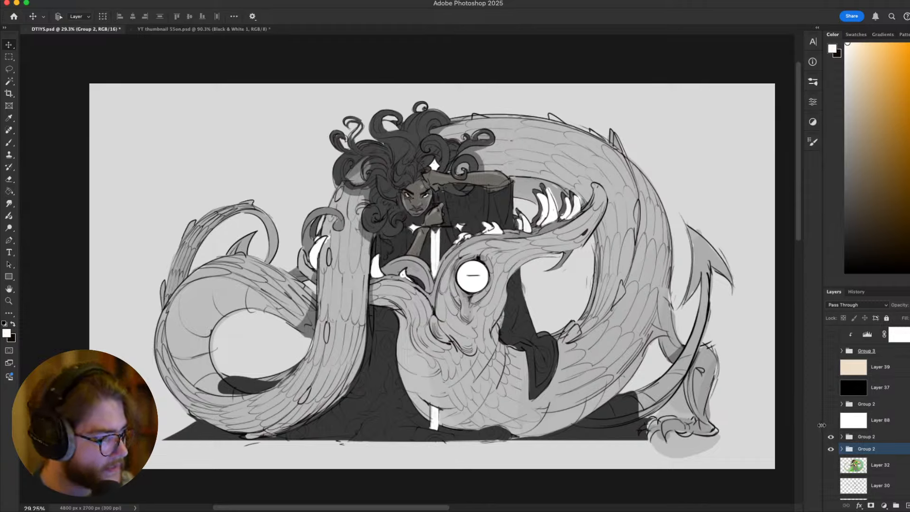
Expand and show the Group 2 below Layer 37, and hide Layer 74, the base of its clipped colours
{"action": "left_click", "coordinate": [842, 404]}
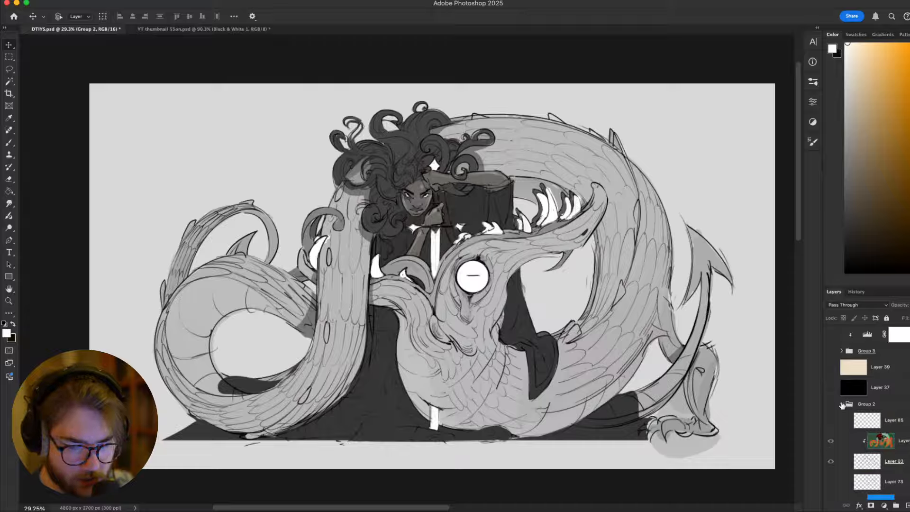
{"action": "scroll", "coordinate": [853, 433], "scroll_direction": "down", "scroll_amount": 2}
{"action": "left_click", "coordinate": [852, 439]}
{"action": "scroll", "coordinate": [851, 439], "scroll_direction": "down", "scroll_amount": 3}
{"action": "left_click", "coordinate": [852, 439]}
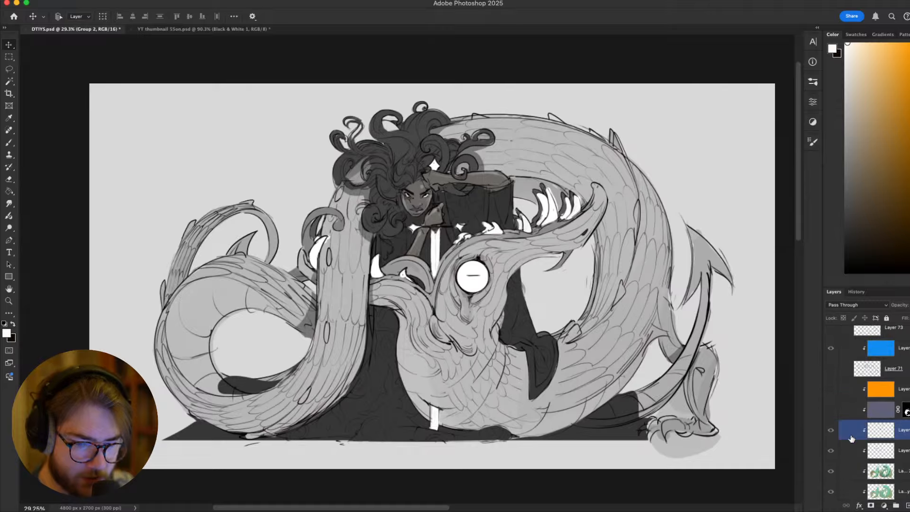
{"action": "scroll", "coordinate": [848, 440], "scroll_direction": "down", "scroll_amount": 3}
{"action": "left_click", "coordinate": [846, 445]}
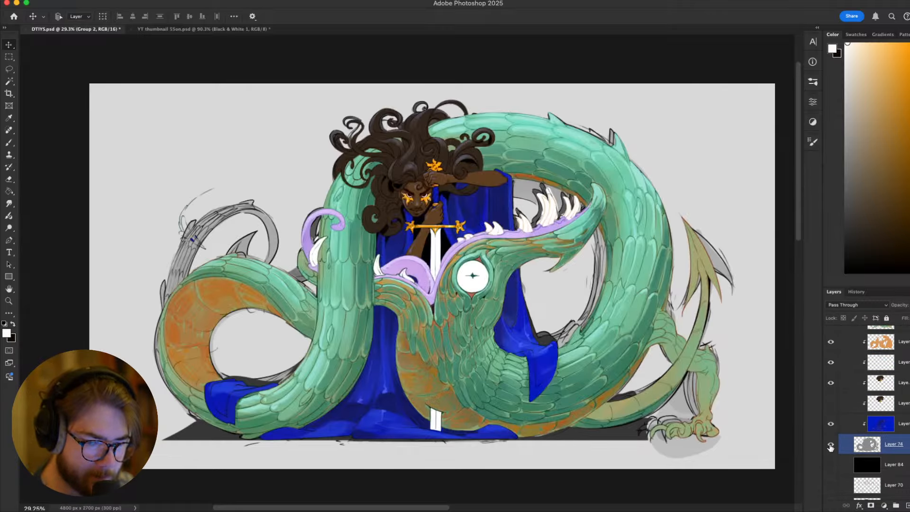
{"action": "left_click", "coordinate": [830, 444]}
{"action": "left_click", "coordinate": [830, 446]}
Hide the multicoloured layer clipped to the Layer 83 line art and collapse its group
{"action": "scroll", "coordinate": [831, 443], "scroll_direction": "up", "scroll_amount": 10}
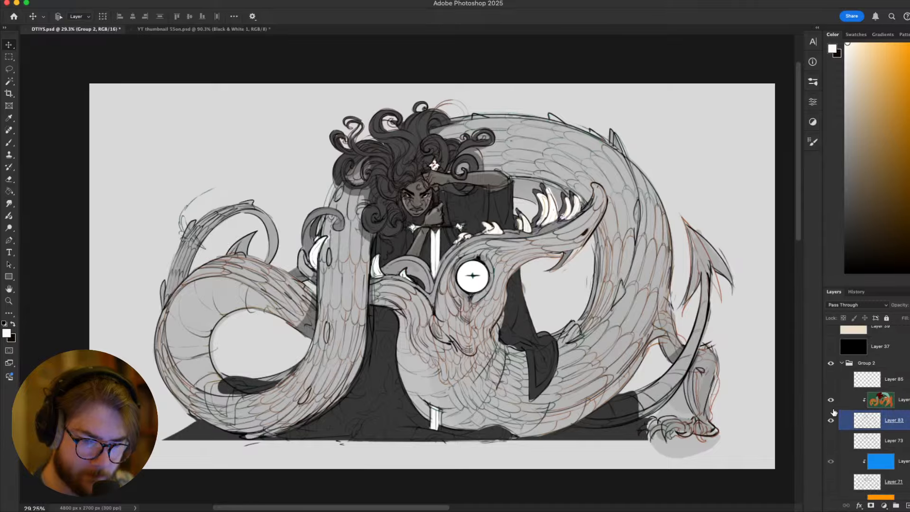
{"action": "left_click", "coordinate": [833, 402]}
{"action": "left_click", "coordinate": [842, 363]}
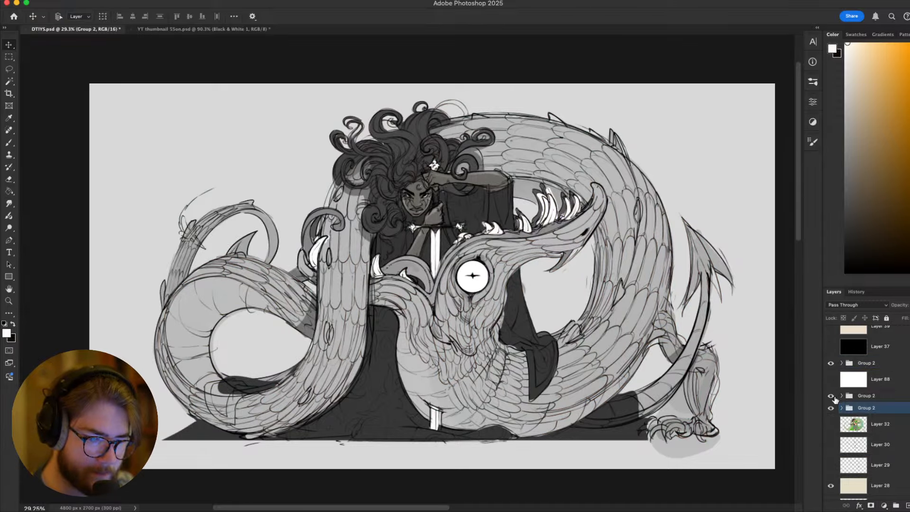
Hide both sketch groups below Layer 88, toggling the revised sketch to compare it with the line art
{"action": "left_click", "coordinate": [831, 408]}
{"action": "left_click", "coordinate": [830, 395]}
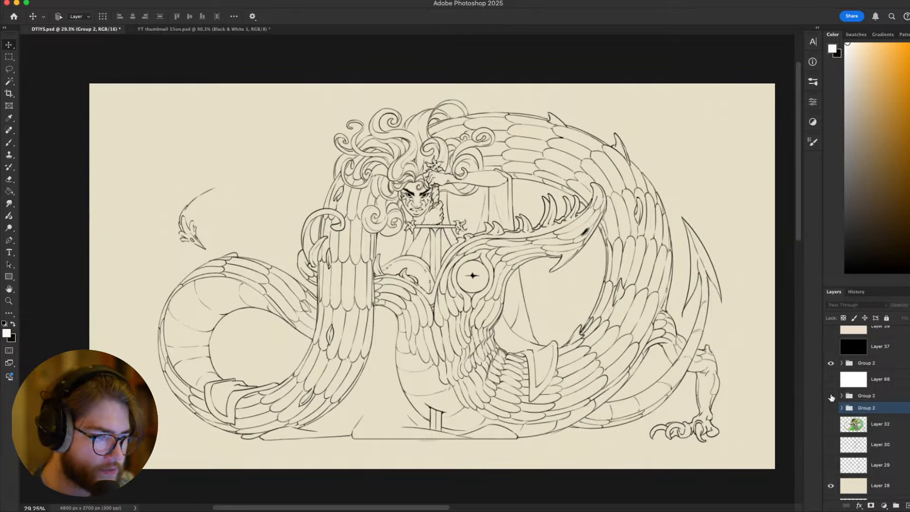
{"action": "left_click", "coordinate": [830, 396]}
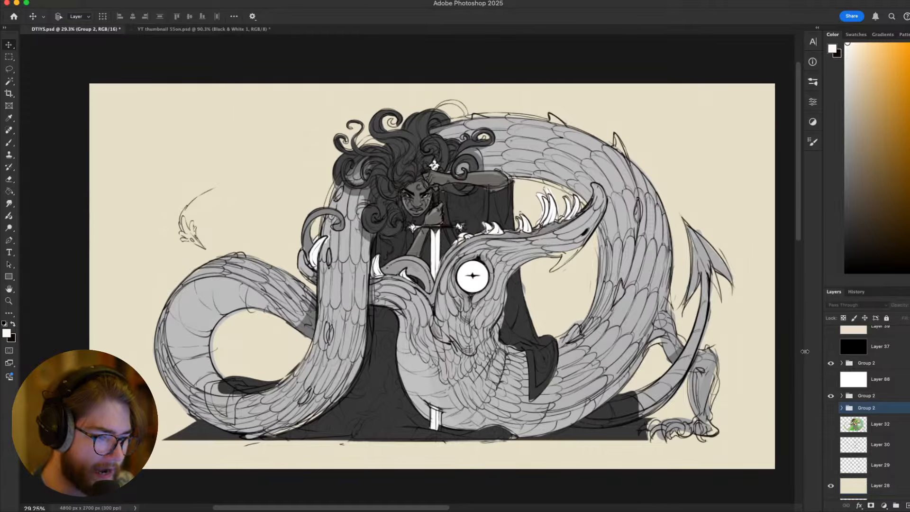
{"action": "left_click", "coordinate": [831, 396]}
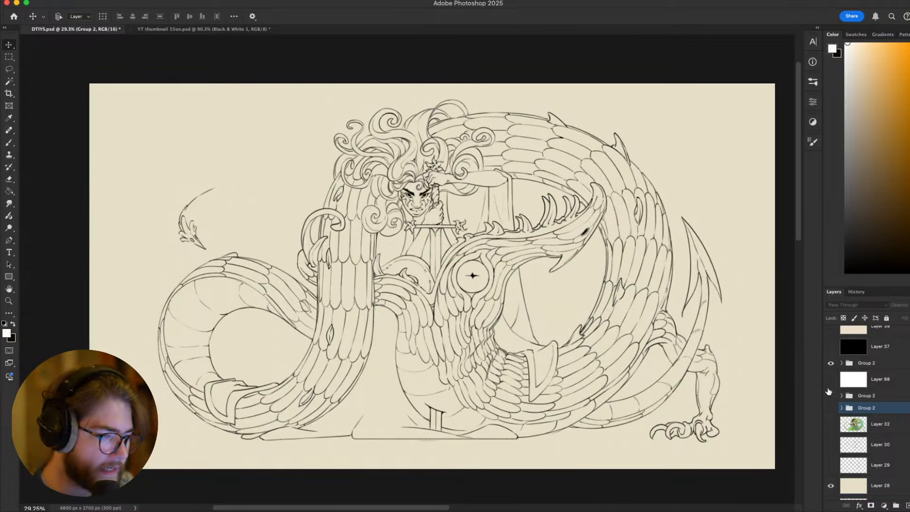
Select Layer 28 and examine the clean line art, from the full composition to the dragon's head, scales and tail
{"action": "left_click", "coordinate": [855, 486]}
{"action": "scroll", "coordinate": [443, 266], "scroll_direction": "up", "scroll_amount": 3}
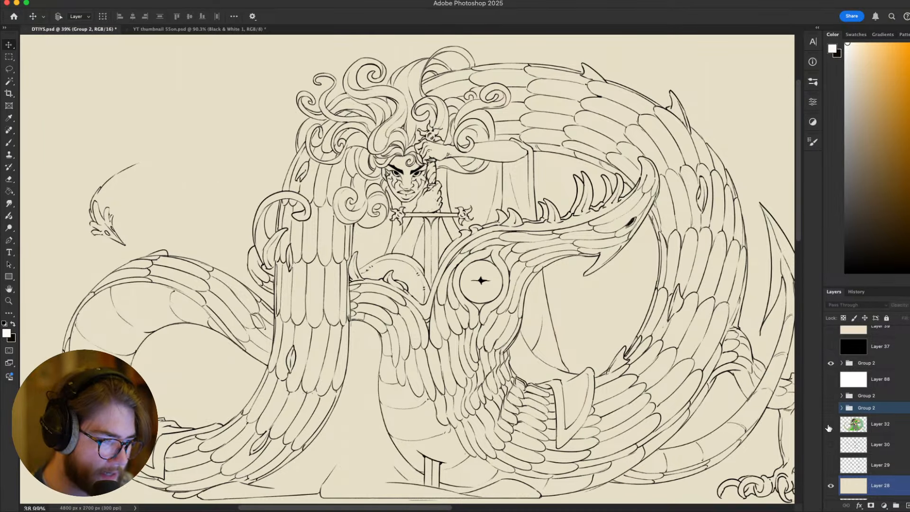
{"action": "scroll", "coordinate": [832, 425], "scroll_direction": "down", "scroll_amount": 4}
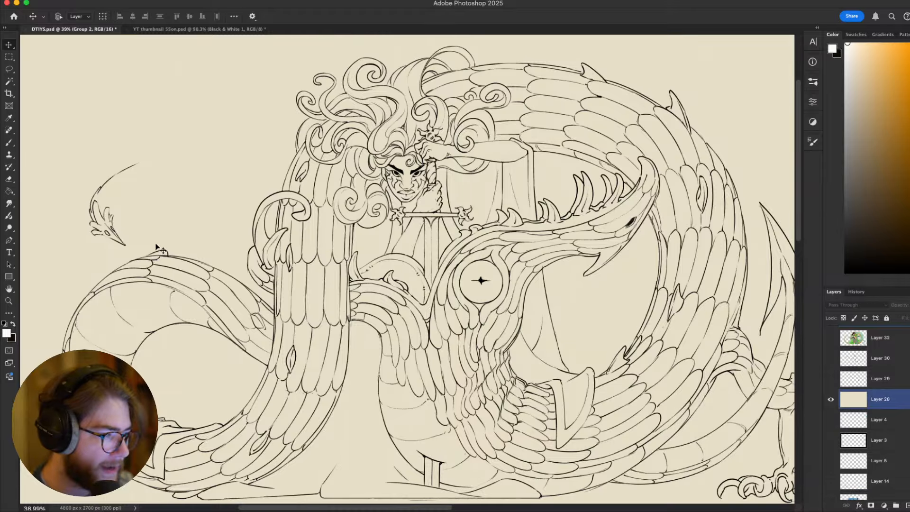
{"action": "scroll", "coordinate": [113, 162], "scroll_direction": "left", "scroll_amount": 2}
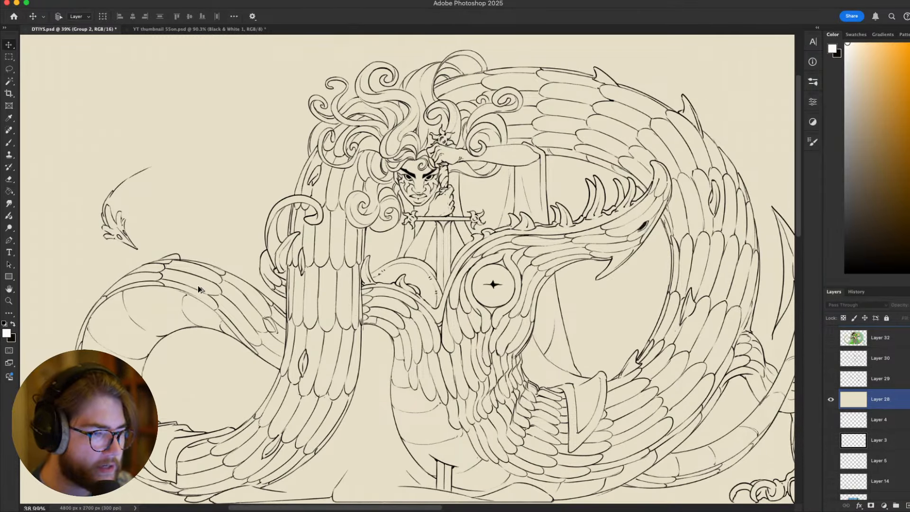
{"action": "scroll", "coordinate": [199, 286], "scroll_direction": "down", "scroll_amount": 5}
{"action": "scroll", "coordinate": [199, 286], "scroll_direction": "up", "scroll_amount": 3}
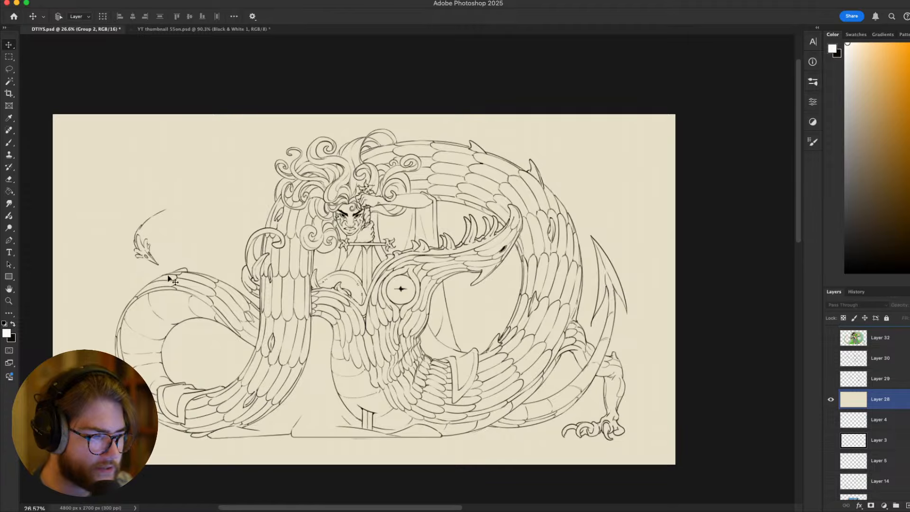
{"action": "scroll", "coordinate": [161, 239], "scroll_direction": "up", "scroll_amount": 3}
{"action": "scroll", "coordinate": [210, 252], "scroll_direction": "down", "scroll_amount": 3}
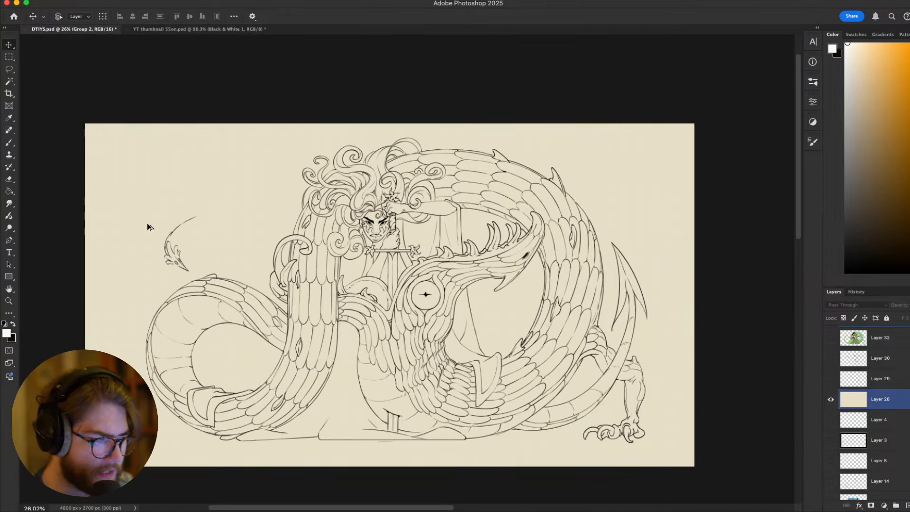
{"action": "scroll", "coordinate": [493, 300], "scroll_direction": "up", "scroll_amount": 1}
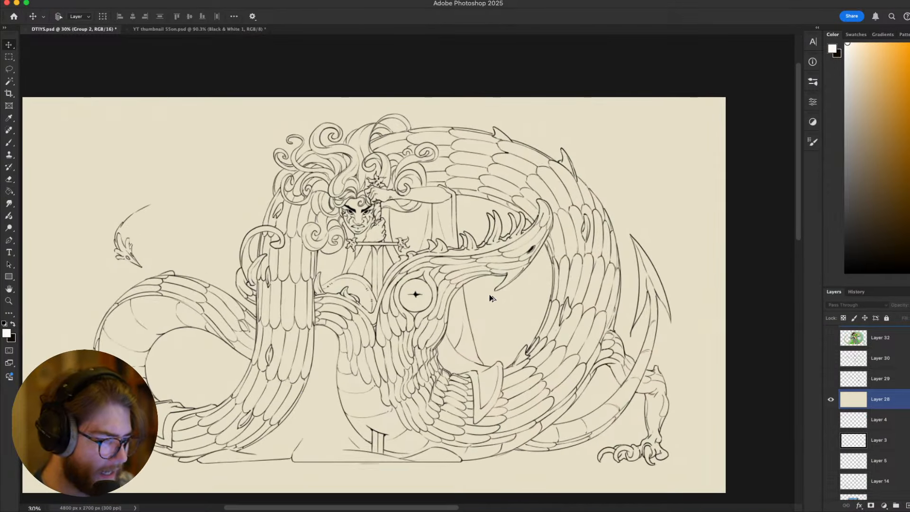
{"action": "scroll", "coordinate": [530, 301], "scroll_direction": "up", "scroll_amount": 2}
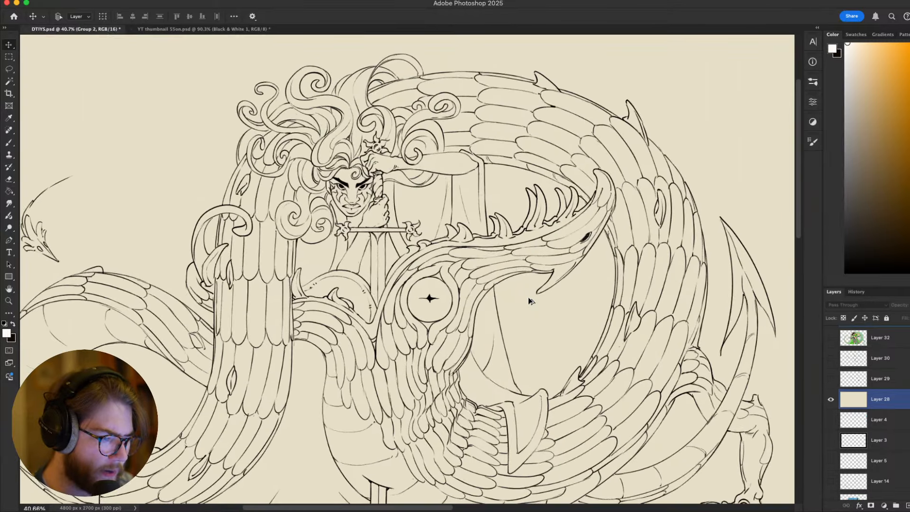
{"action": "scroll", "coordinate": [530, 302], "scroll_direction": "up", "scroll_amount": 1}
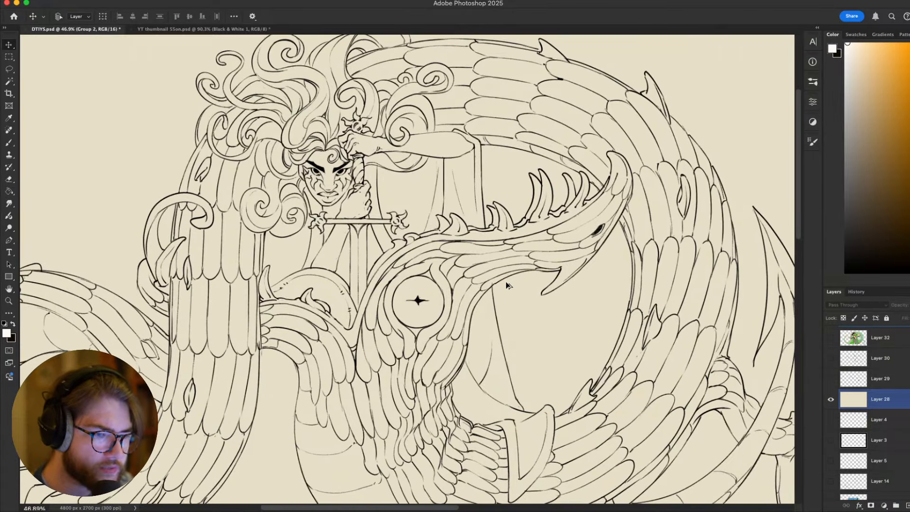
{"action": "scroll", "coordinate": [628, 307], "scroll_direction": "down", "scroll_amount": 3}
{"action": "scroll", "coordinate": [628, 307], "scroll_direction": "right", "scroll_amount": 5}
{"action": "scroll", "coordinate": [627, 307], "scroll_direction": "down", "scroll_amount": 3}
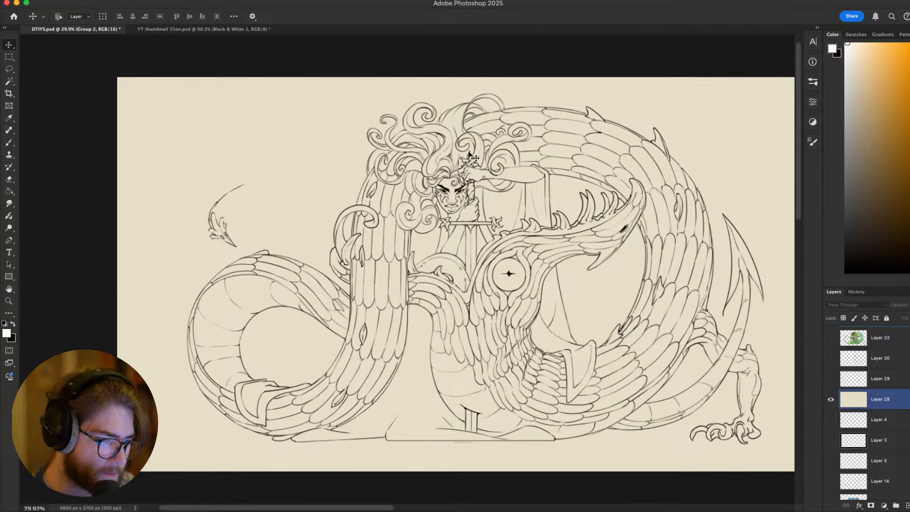
Expand the line-art Group 2 below Layer 37 and show the blue construction sketch on Layer 71
{"action": "scroll", "coordinate": [890, 403], "scroll_direction": "up", "scroll_amount": 3}
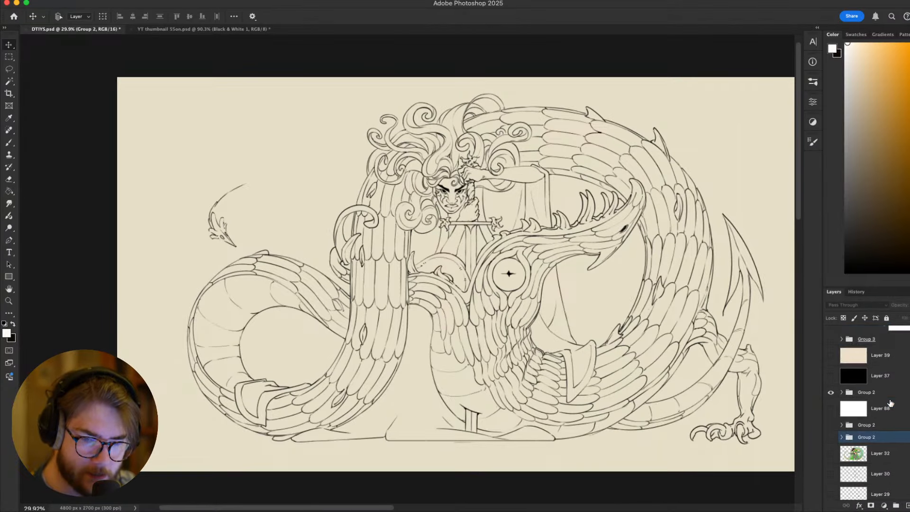
{"action": "left_click", "coordinate": [845, 394], "text": "super"}
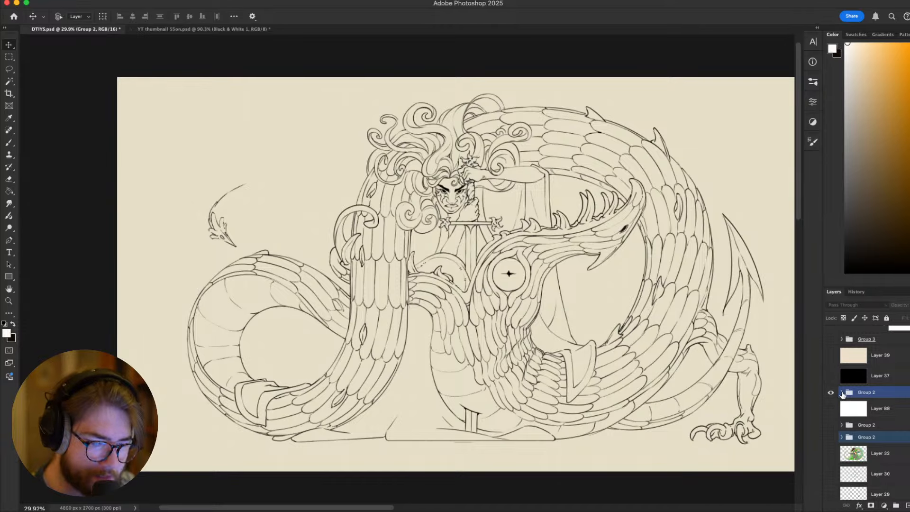
{"action": "left_click", "coordinate": [842, 393]}
{"action": "left_click", "coordinate": [839, 391], "text": "super"}
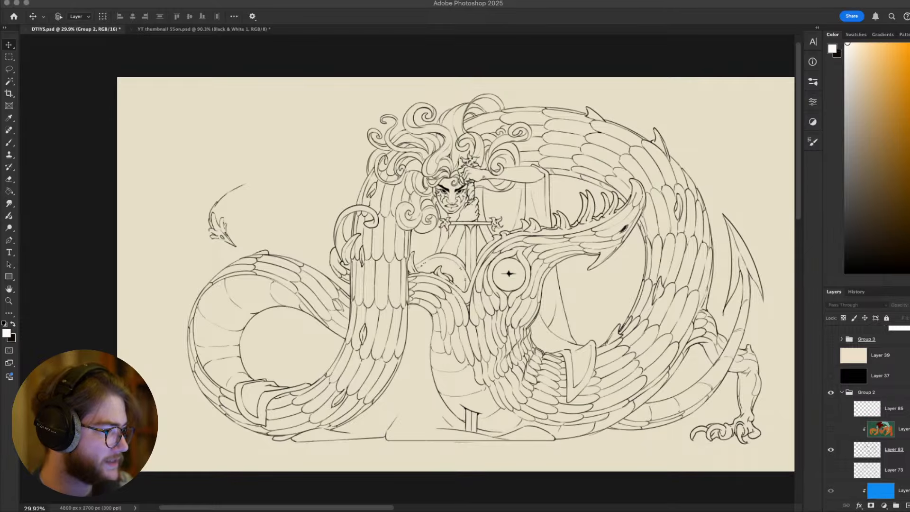
{"action": "left_click", "coordinate": [428, 364]}
{"action": "scroll", "coordinate": [572, 398], "scroll_direction": "up", "scroll_amount": 3}
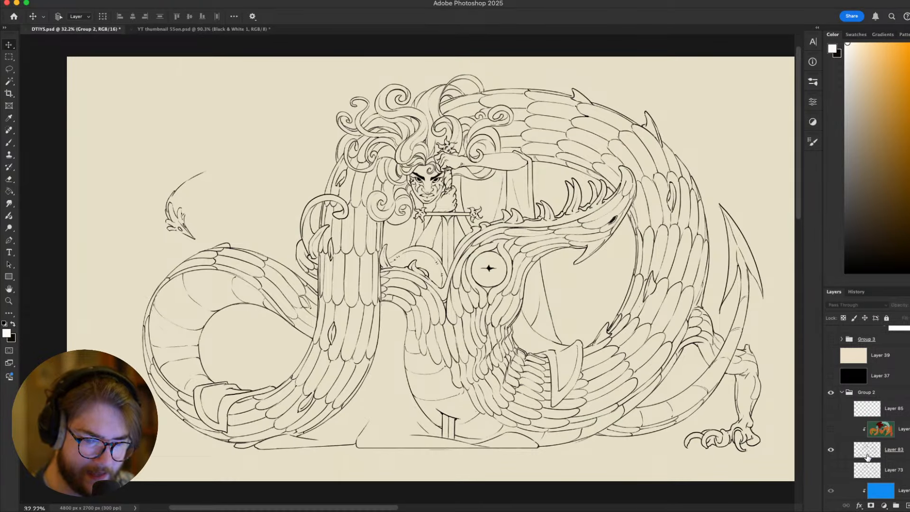
{"action": "scroll", "coordinate": [867, 457], "scroll_direction": "down", "scroll_amount": 3}
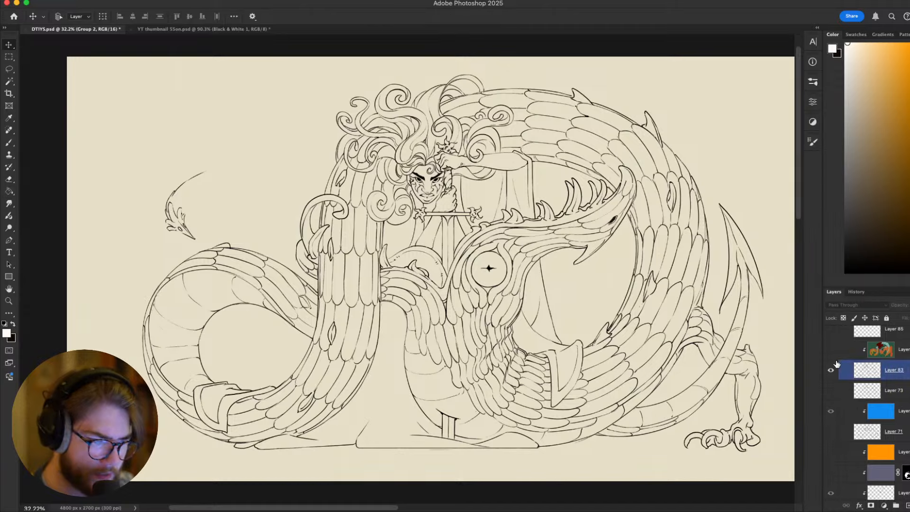
{"action": "left_click", "coordinate": [830, 432]}
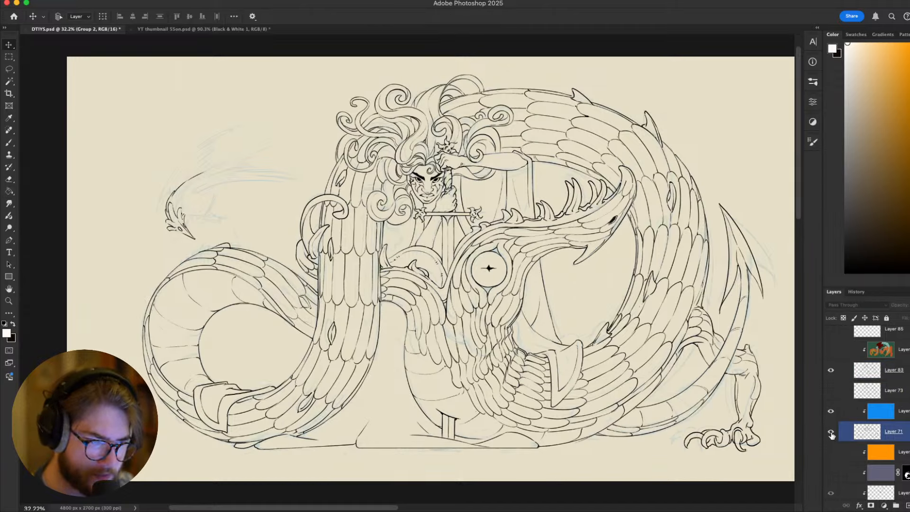
Swap the Layer 83 line art for the Layer 73 version and hide the blue construction sketch on Layer 71
{"action": "left_click", "coordinate": [831, 370]}
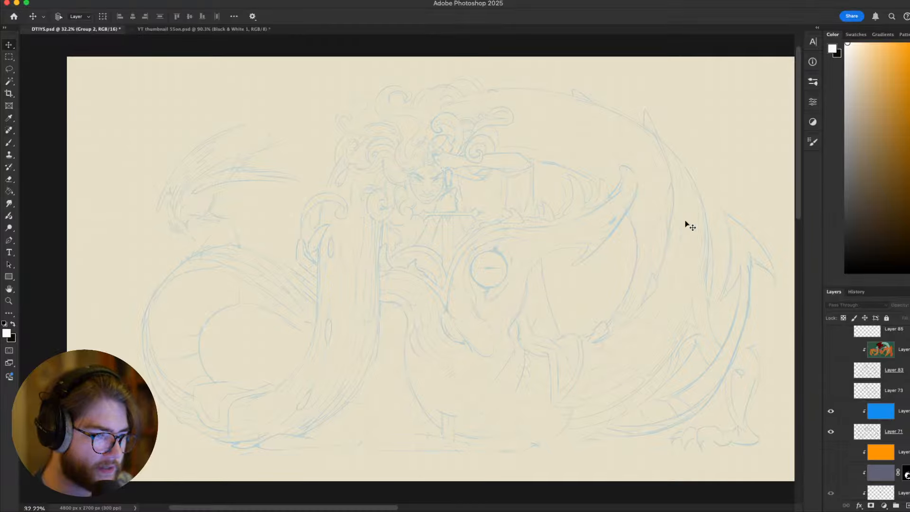
{"action": "left_click", "coordinate": [831, 391]}
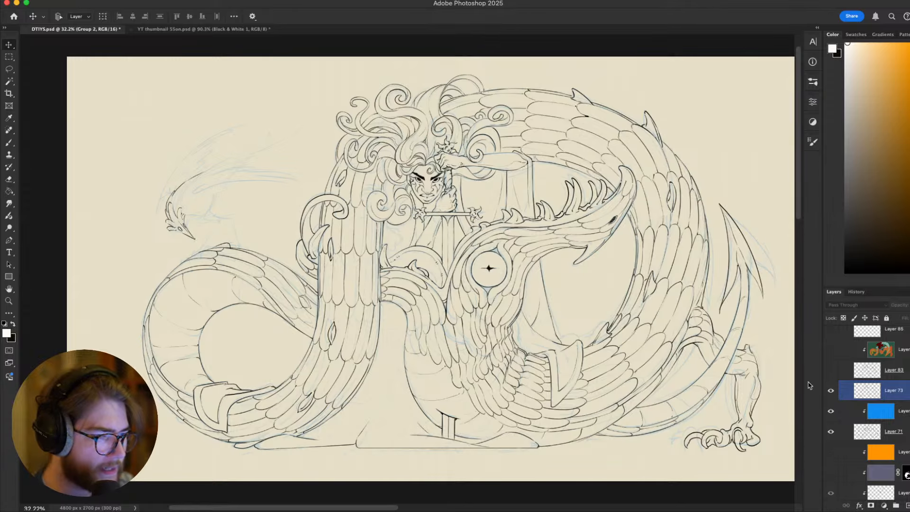
{"action": "left_click", "coordinate": [850, 433]}
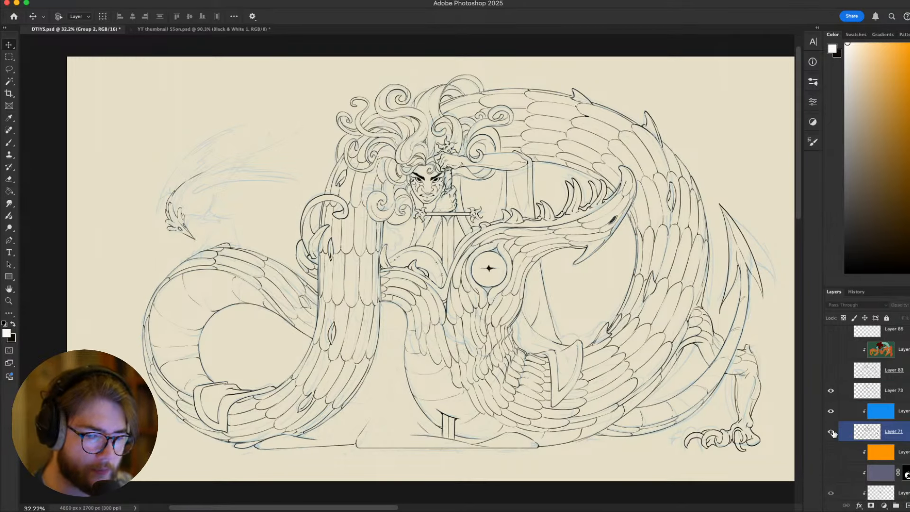
{"action": "left_click", "coordinate": [832, 433]}
Show the Layer 83 line art again and hide Layer 73, toggling Layer 73 to compare the two line-art versions
{"action": "scroll", "coordinate": [833, 431], "scroll_direction": "up", "scroll_amount": 1}
{"action": "left_click", "coordinate": [832, 412]}
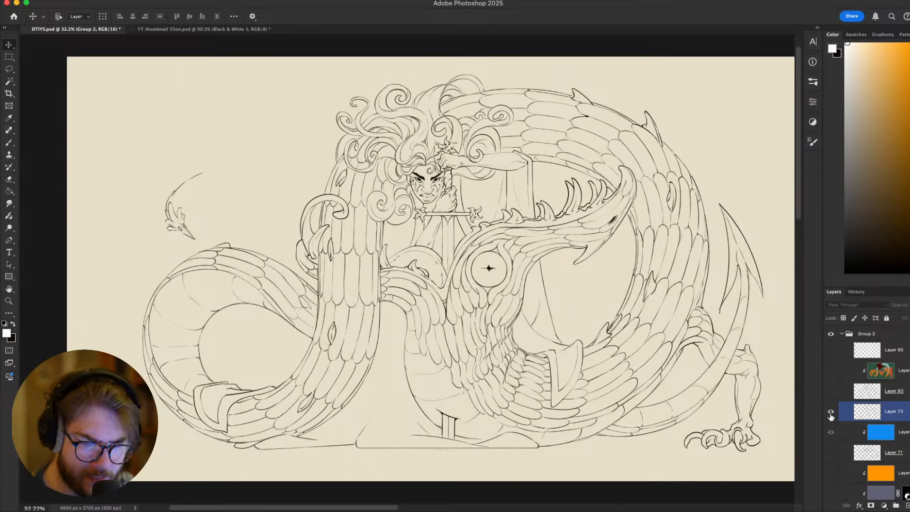
{"action": "left_click", "coordinate": [830, 411]}
{"action": "left_click", "coordinate": [831, 391]}
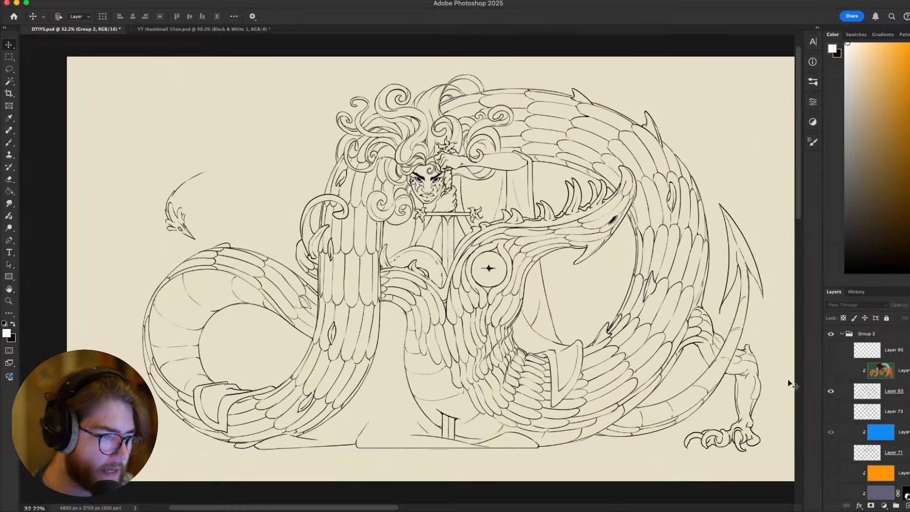
{"action": "left_click", "coordinate": [832, 414]}
{"action": "left_click", "coordinate": [831, 413]}
{"action": "left_click", "coordinate": [830, 413]}
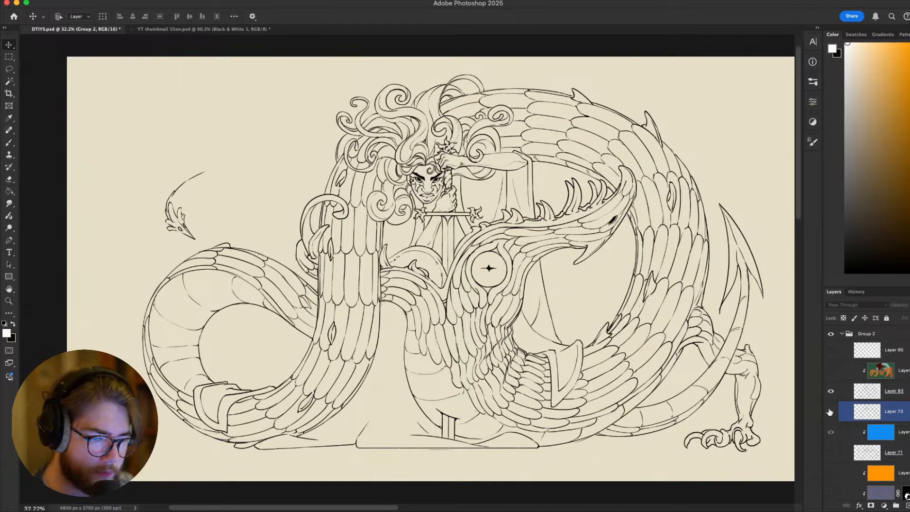
{"action": "left_click", "coordinate": [829, 412]}
Show Layer 74 with its clipped colour layers beneath the line art and look through the layer stack
{"action": "scroll", "coordinate": [829, 411], "scroll_direction": "down", "scroll_amount": 1}
{"action": "scroll", "coordinate": [843, 427], "scroll_direction": "down", "scroll_amount": 5}
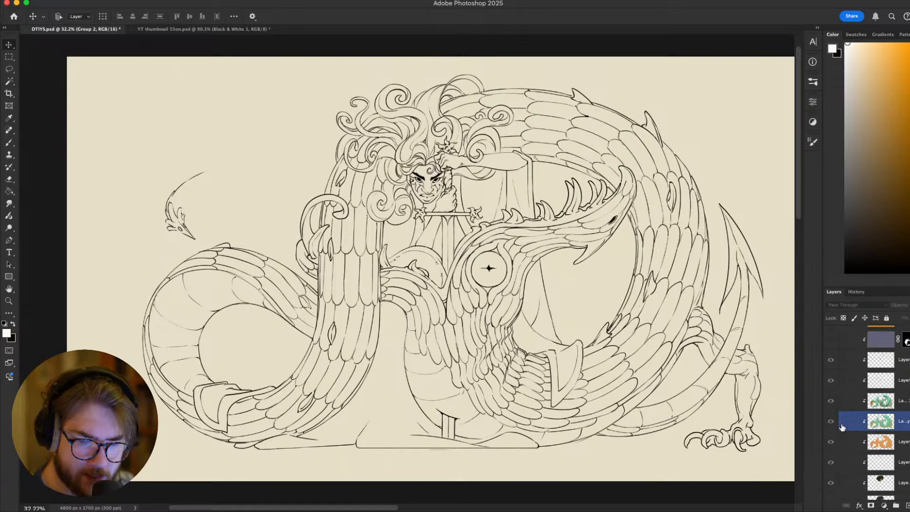
{"action": "left_click", "coordinate": [831, 458]}
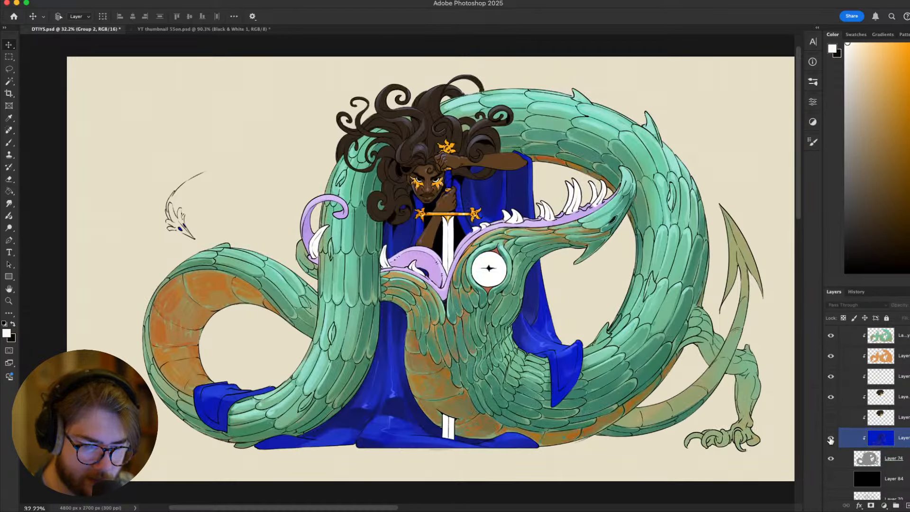
{"action": "scroll", "coordinate": [834, 427], "scroll_direction": "up", "scroll_amount": 5}
{"action": "scroll", "coordinate": [834, 417], "scroll_direction": "up", "scroll_amount": 8}
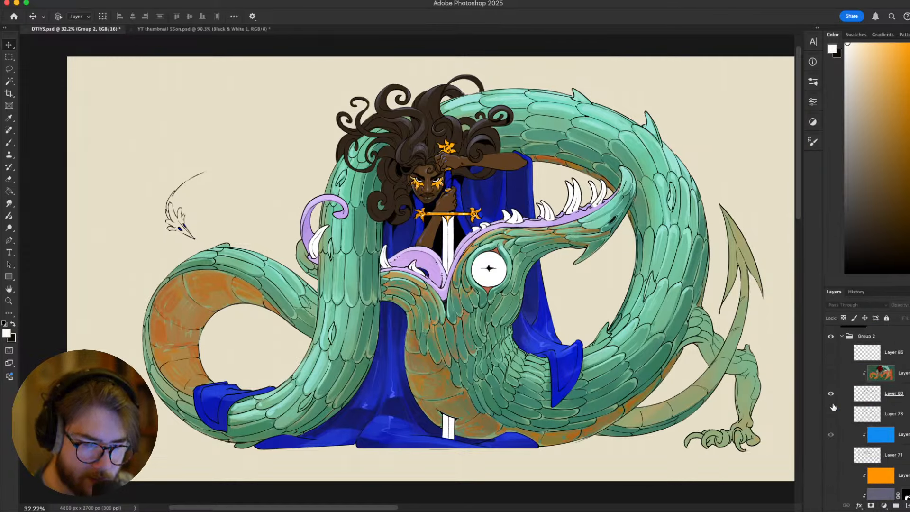
{"action": "scroll", "coordinate": [829, 427], "scroll_direction": "down", "scroll_amount": 8}
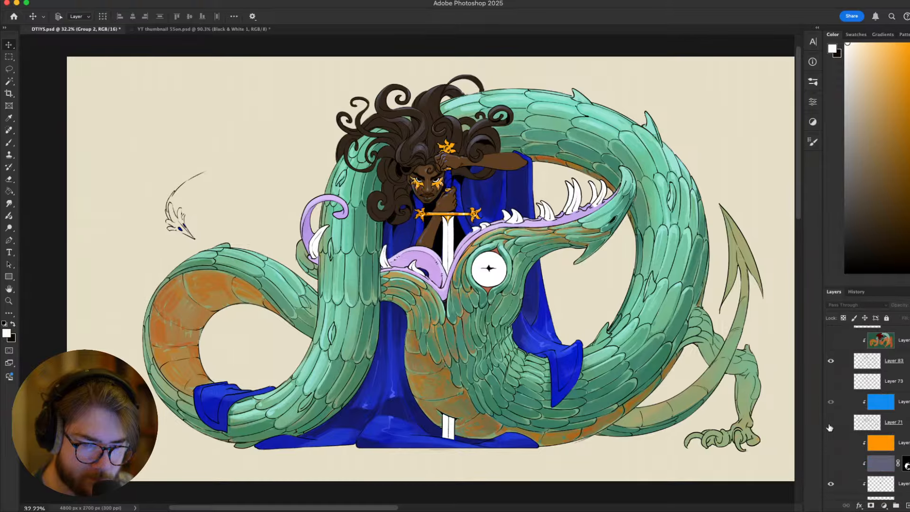
{"action": "scroll", "coordinate": [844, 421], "scroll_direction": "down", "scroll_amount": 4}
{"action": "scroll", "coordinate": [845, 421], "scroll_direction": "up", "scroll_amount": 4}
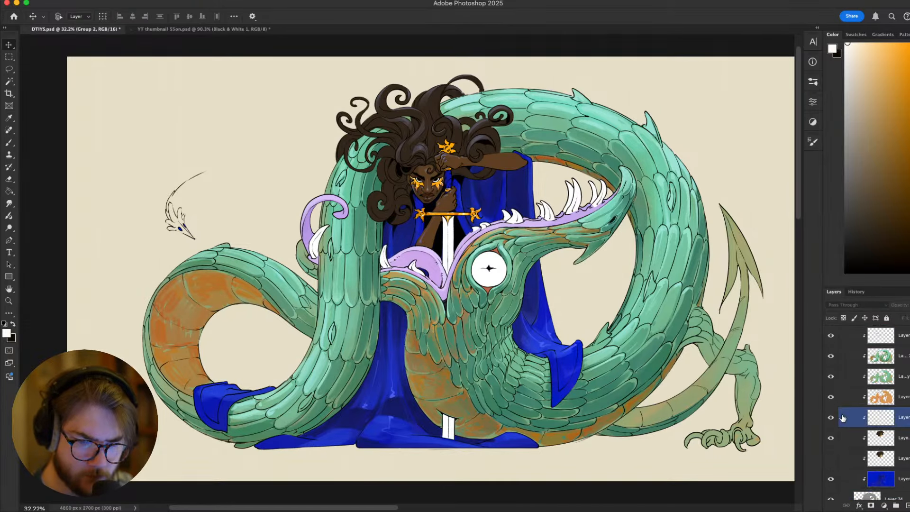
Hide the dragon, character and blue colour layers clipped to Layer 74, leaving its grey silhouette under the line art
{"action": "left_click_drag", "start_coordinate": [831, 336], "coordinate": [832, 438]}
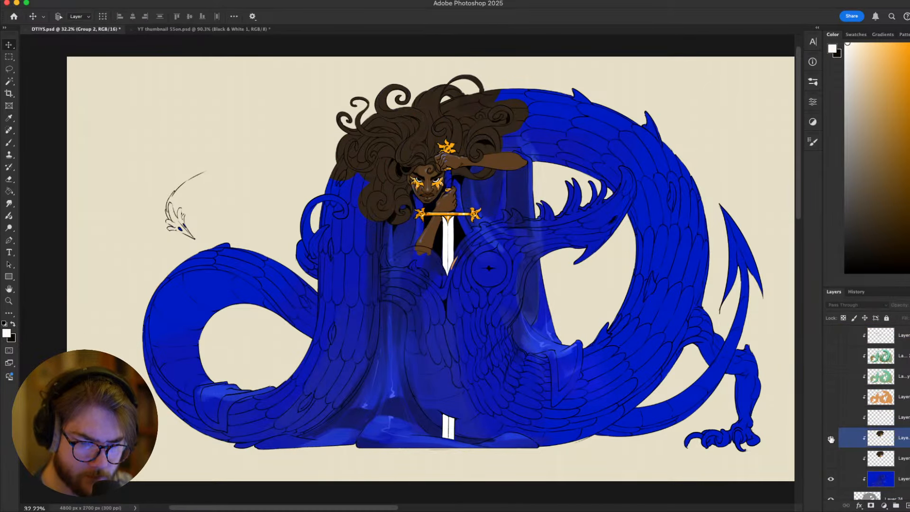
{"action": "scroll", "coordinate": [831, 439], "scroll_direction": "down", "scroll_amount": 3}
{"action": "left_click", "coordinate": [833, 427]}
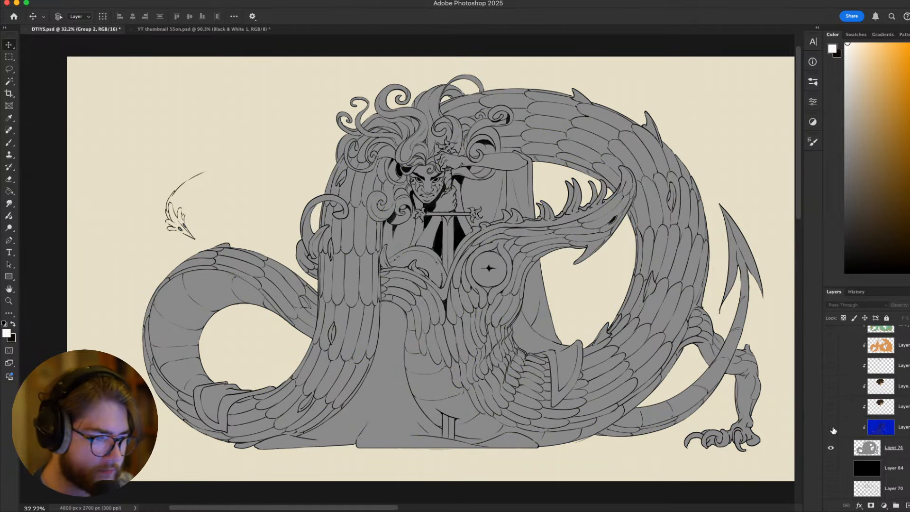
Hide the clipped layer holding the black shadows behind the character and sword
{"action": "scroll", "coordinate": [833, 427], "scroll_direction": "up", "scroll_amount": 5}
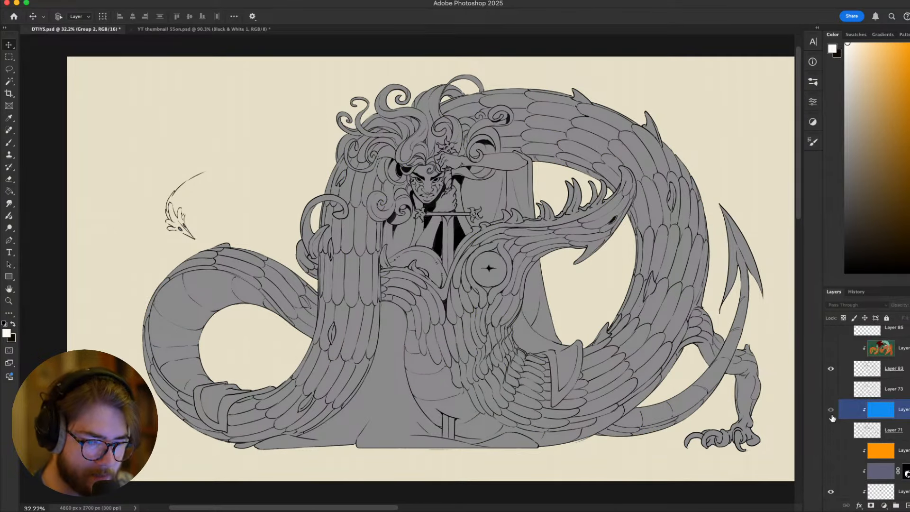
{"action": "scroll", "coordinate": [833, 417], "scroll_direction": "up", "scroll_amount": 2}
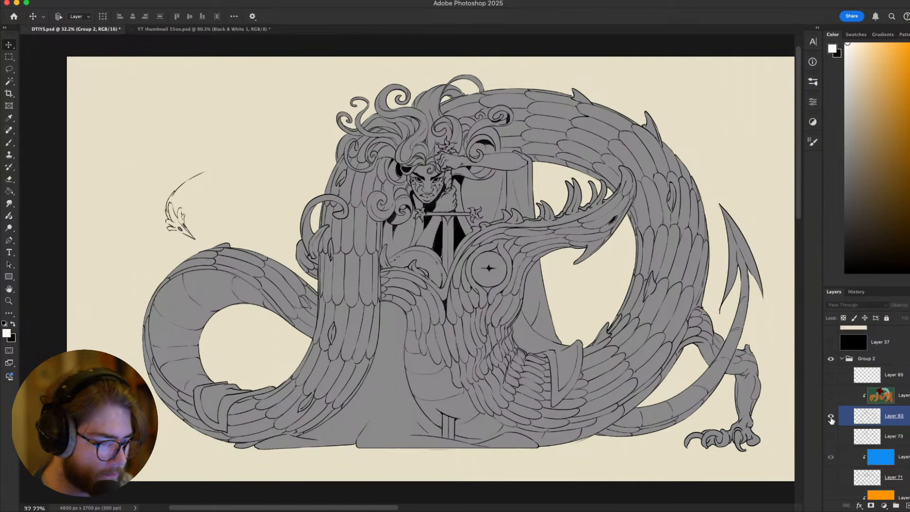
{"action": "scroll", "coordinate": [831, 420], "scroll_direction": "down", "scroll_amount": 3}
{"action": "left_click", "coordinate": [831, 420]}
Show the blue cloak layer clipped to Layer 74 and the flat character colour layer directly above it
{"action": "scroll", "coordinate": [831, 421], "scroll_direction": "down", "scroll_amount": 3}
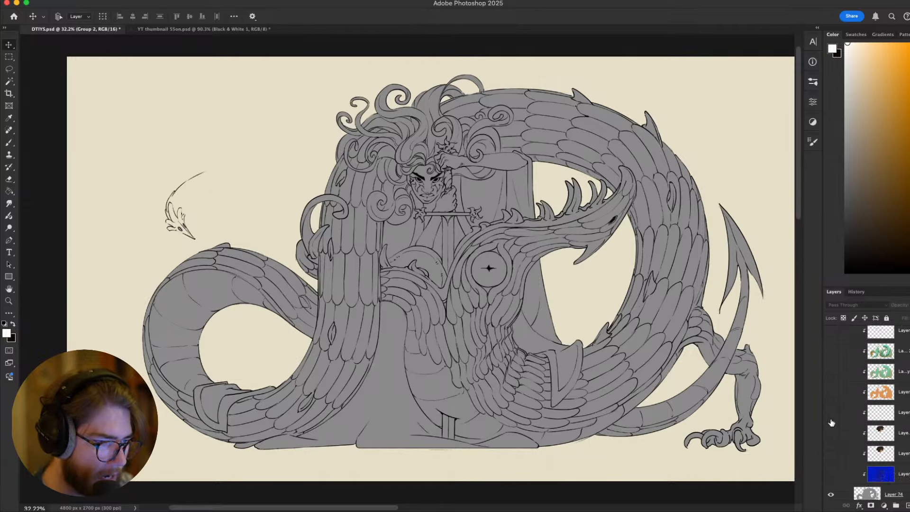
{"action": "scroll", "coordinate": [830, 422], "scroll_direction": "down", "scroll_amount": 3}
{"action": "left_click", "coordinate": [831, 394]}
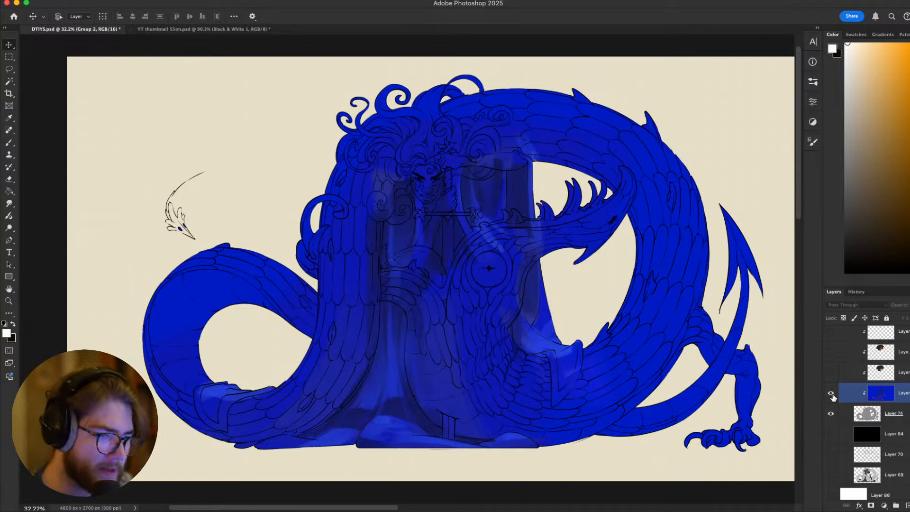
{"action": "key", "text": "alt+bracketright"}
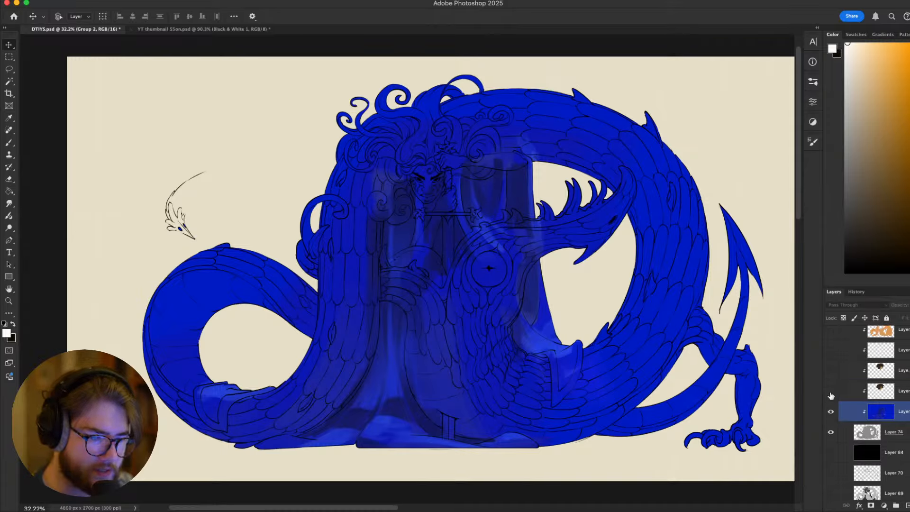
{"action": "scroll", "coordinate": [830, 398], "scroll_direction": "up", "scroll_amount": 1}
{"action": "left_click", "coordinate": [831, 405]}
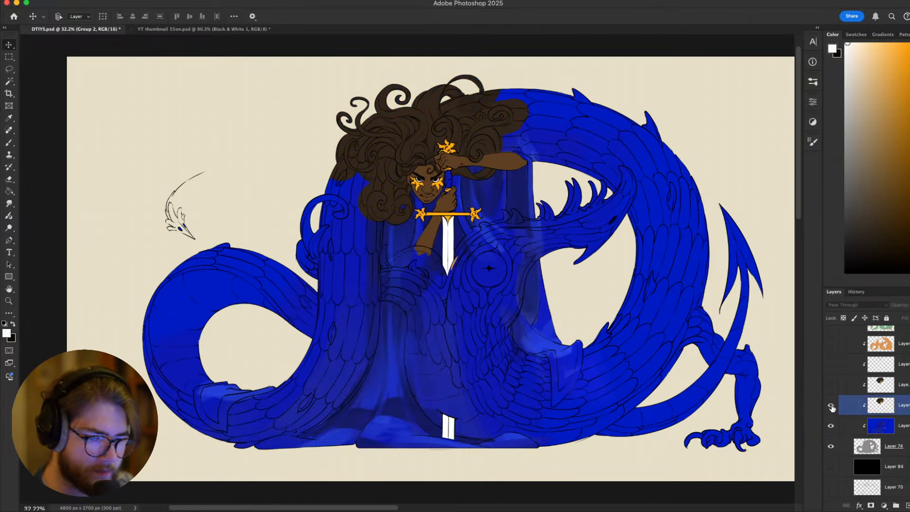
Show the second character colour layer above the flat one, toggling it to compare the shading on skin and hair
{"action": "left_click", "coordinate": [831, 385]}
{"action": "key", "text": "alt+bracketright"}
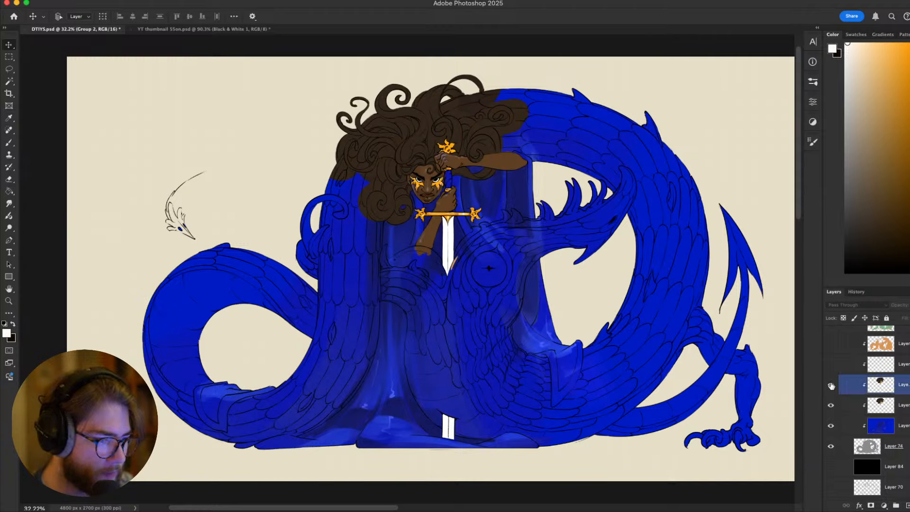
{"action": "left_click", "coordinate": [831, 385]}
{"action": "left_click", "coordinate": [831, 385]}
{"action": "left_click", "coordinate": [832, 385]}
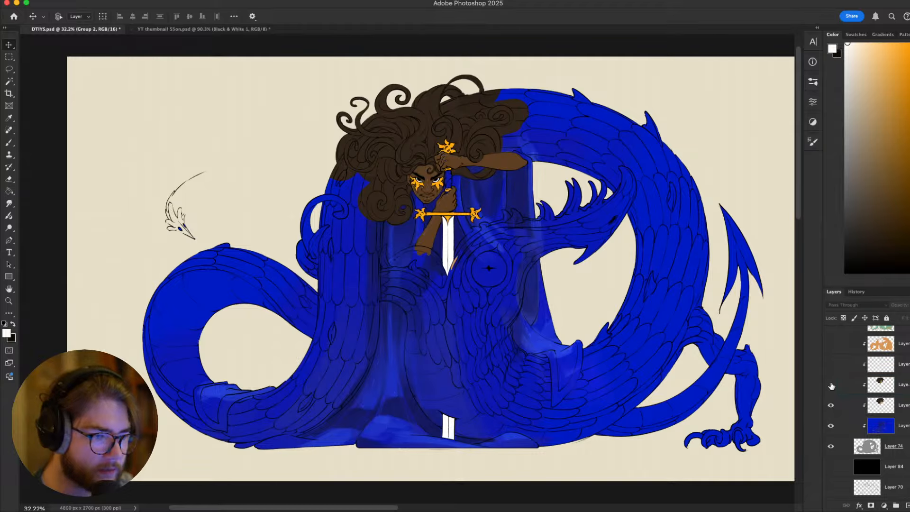
{"action": "left_click", "coordinate": [831, 385]}
{"action": "left_click", "coordinate": [831, 385]}
{"action": "left_click", "coordinate": [831, 385]}
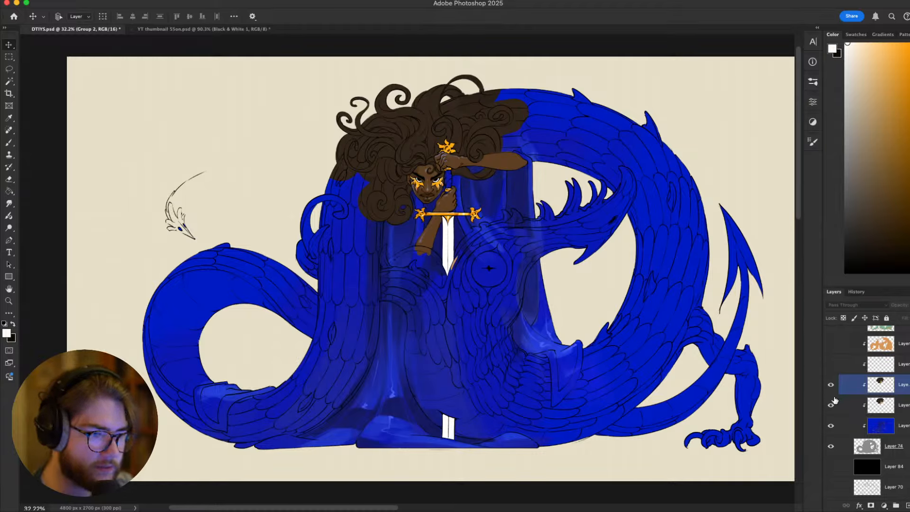
Show the hair highlight layer above the character colours and hide the lower flat character layer
{"action": "key", "text": "alt+bracketright"}
{"action": "left_click", "coordinate": [829, 365]}
{"action": "left_click", "coordinate": [830, 365]}
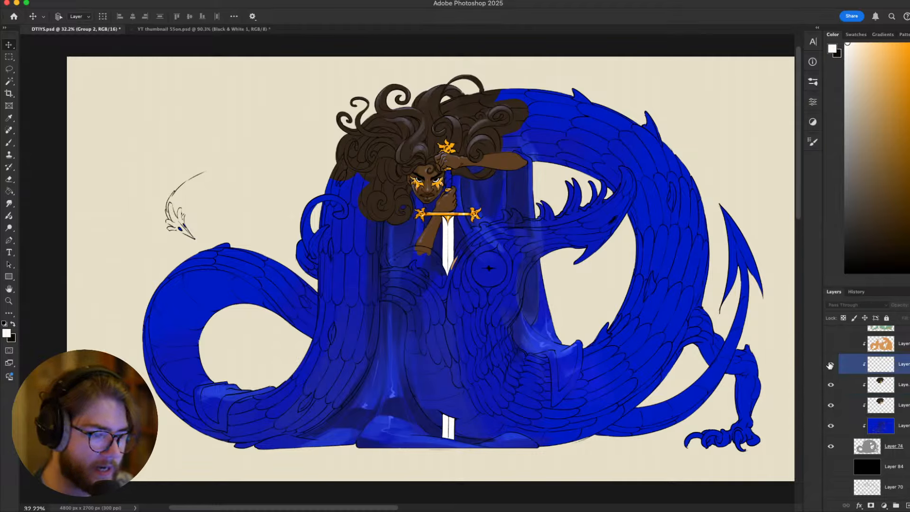
{"action": "key", "text": "alt+bracketleft"}
{"action": "key", "text": "alt+bracketleft"}
{"action": "key", "text": "alt+bracketright"}
{"action": "key", "text": "alt+bracketright"}
{"action": "key", "text": "alt+bracketright"}
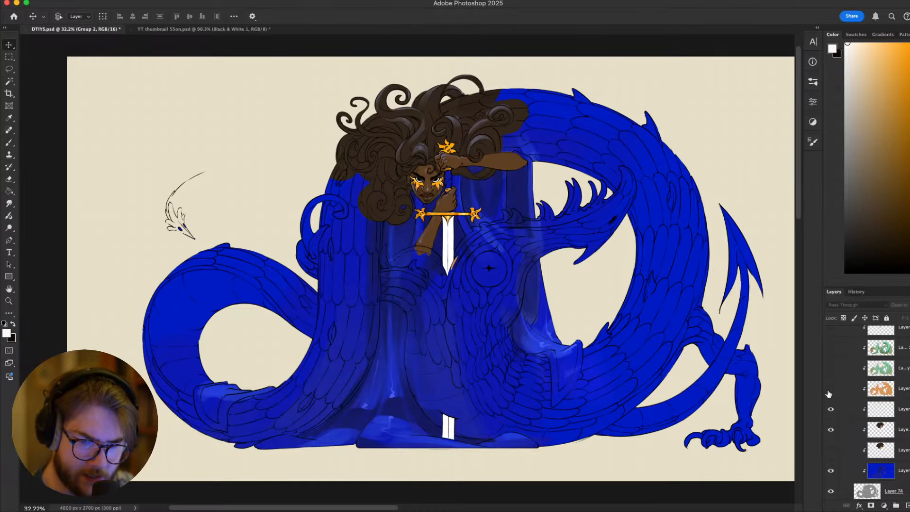
Show the dragon's orange base, green gradient and detailed scale colour layers one after another
{"action": "left_click", "coordinate": [831, 394]}
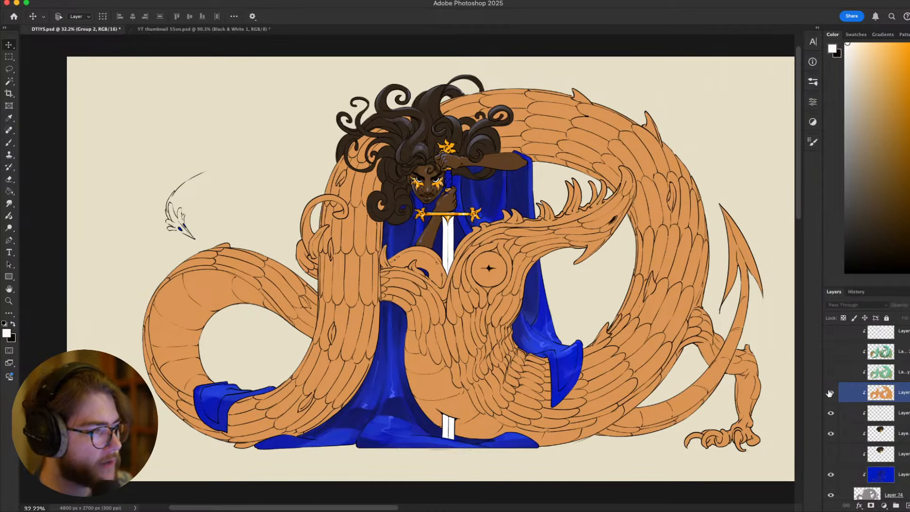
{"action": "key", "text": "alt+bracketright"}
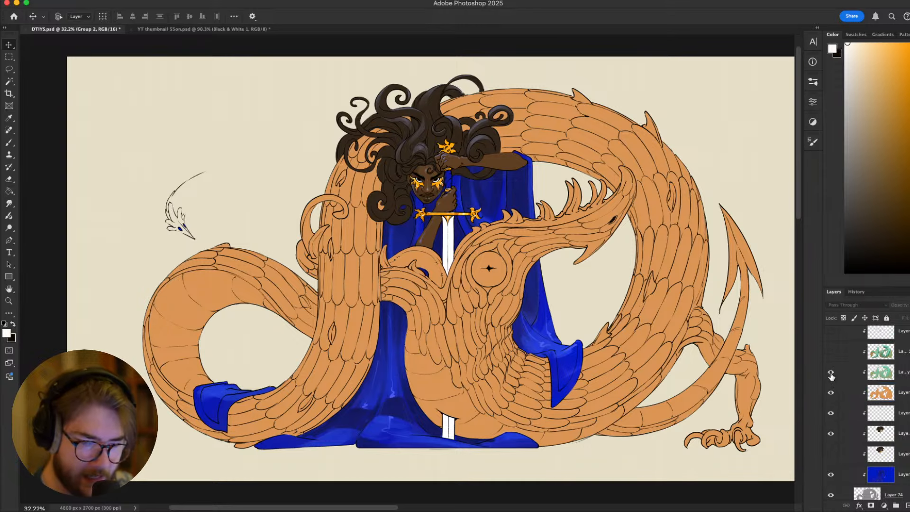
{"action": "left_click", "coordinate": [831, 372]}
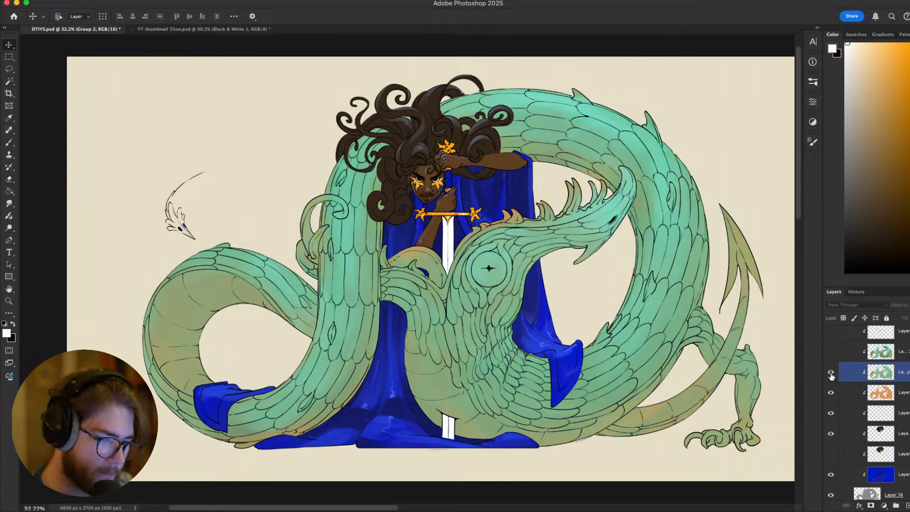
{"action": "key", "text": "alt+bracketright"}
{"action": "left_click", "coordinate": [831, 351]}
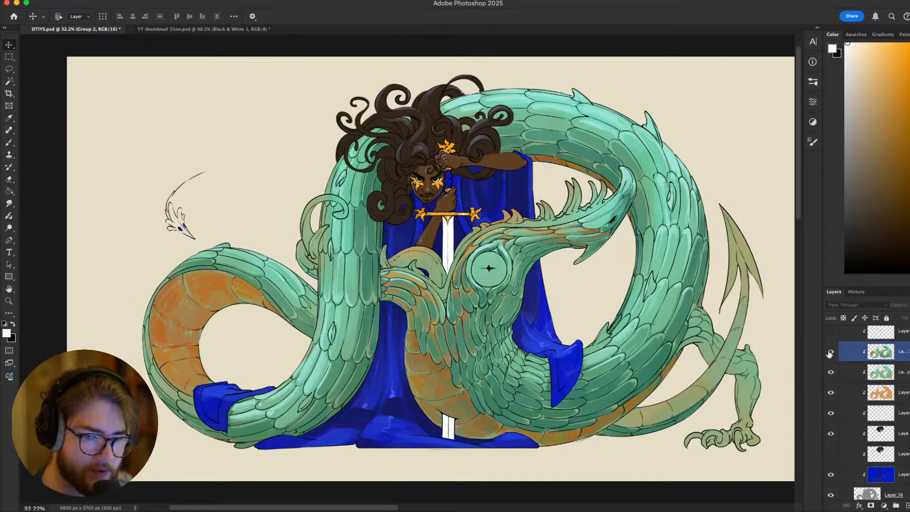
Show the layer with the dragon's lilac mouth, white teeth and white eye, toggling it to compare
{"action": "scroll", "coordinate": [829, 354], "scroll_direction": "up", "scroll_amount": 3}
{"action": "key", "text": "alt+bracketright"}
{"action": "left_click", "coordinate": [830, 411]}
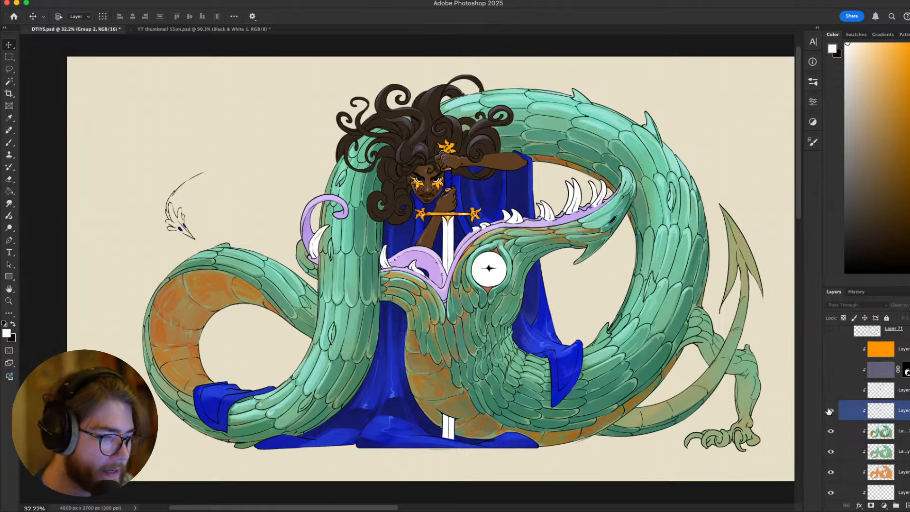
{"action": "left_click", "coordinate": [831, 411]}
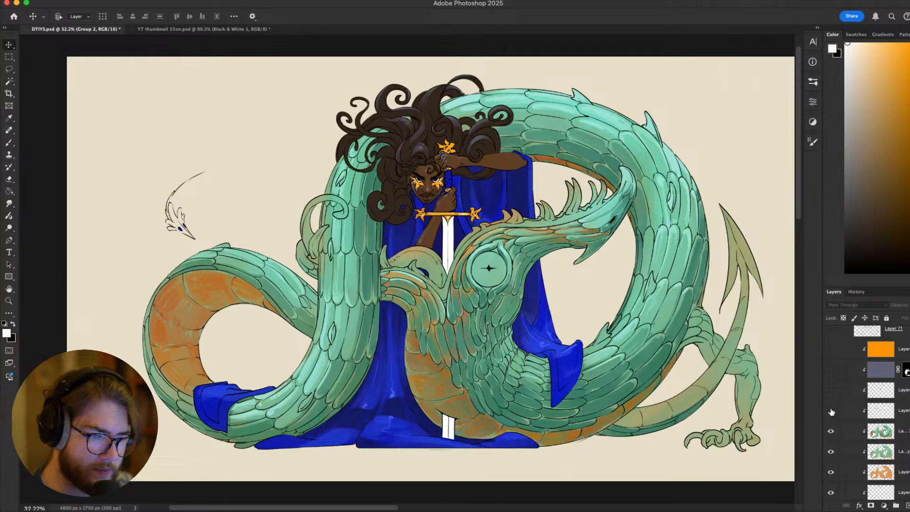
{"action": "left_click", "coordinate": [830, 410]}
Preview the coloured artwork in greyscale proof colours and examine the values around the character and the dragon's head
{"action": "key", "text": "alt+bracketleft"}
{"action": "scroll", "coordinate": [425, 298], "scroll_direction": "down", "scroll_amount": 5}
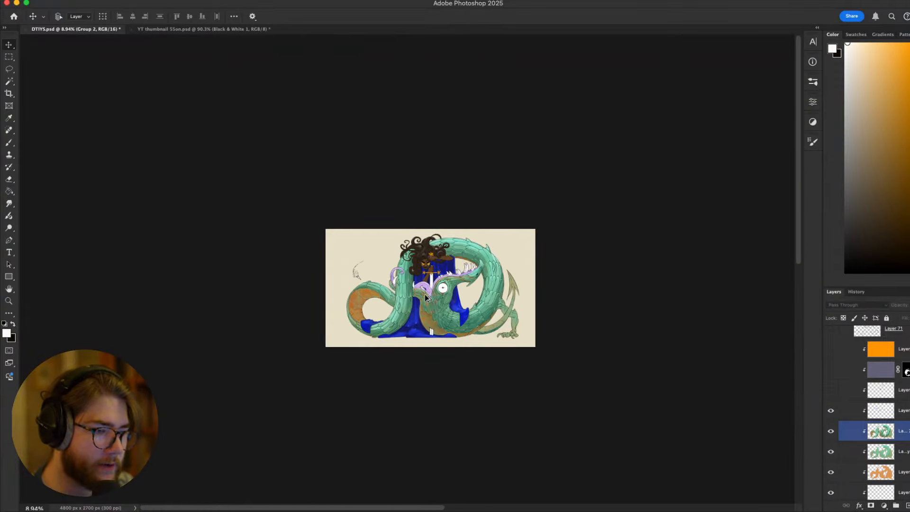
{"action": "scroll", "coordinate": [425, 297], "scroll_direction": "up", "scroll_amount": 5}
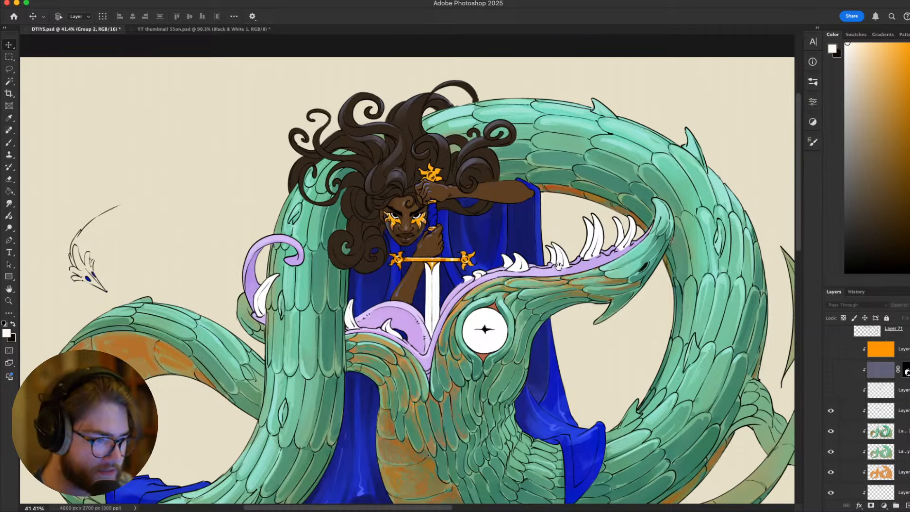
{"action": "key", "text": "alt+bracketleft"}
{"action": "scroll", "coordinate": [562, 275], "scroll_direction": "down", "scroll_amount": 3}
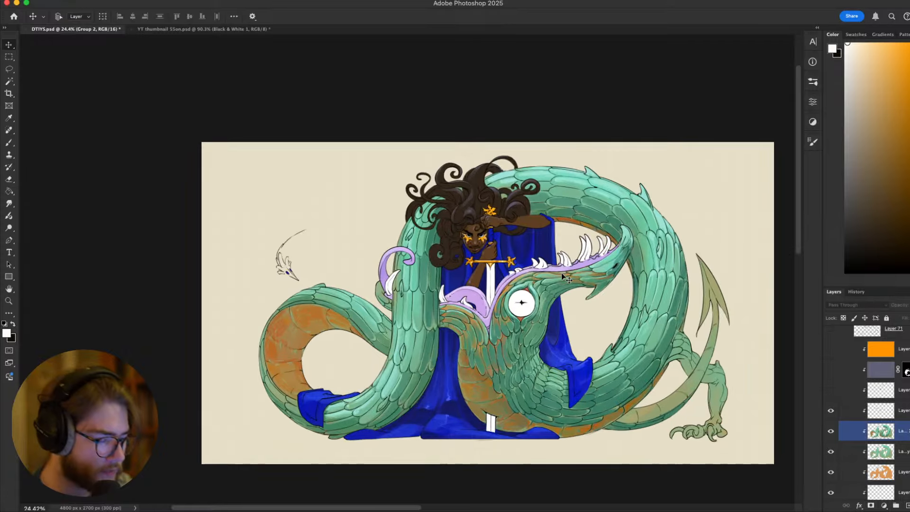
{"action": "key", "text": "super+y"}
{"action": "scroll", "coordinate": [558, 274], "scroll_direction": "up", "scroll_amount": 1}
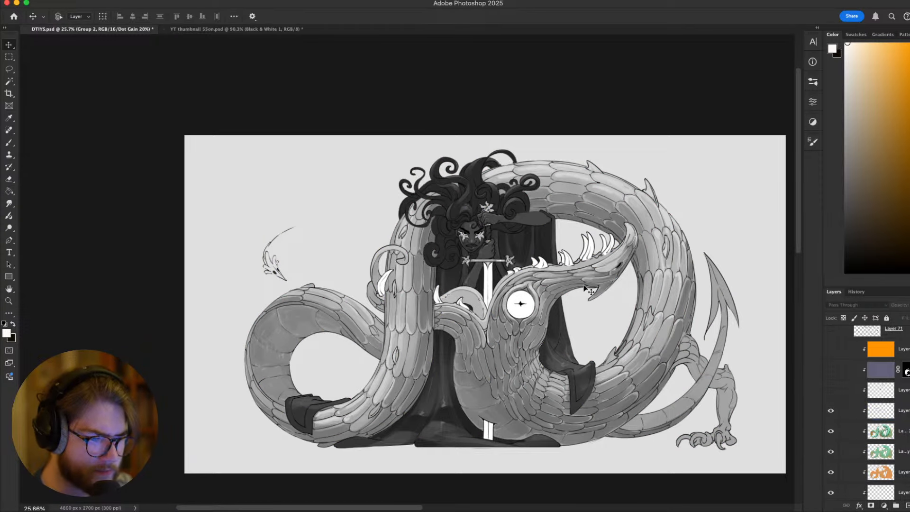
{"action": "scroll", "coordinate": [511, 331], "scroll_direction": "up", "scroll_amount": 5}
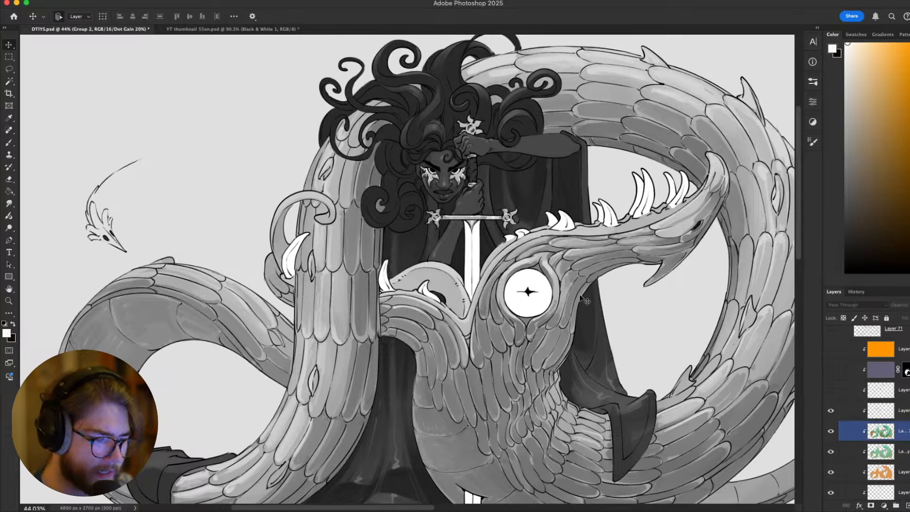
Return the preview from greyscale to full colour and show the layer with solid black shadows in the hair and cloak, toggling it to compare
{"action": "key", "text": "super+y"}
{"action": "scroll", "coordinate": [890, 400], "scroll_direction": "up", "scroll_amount": 1}
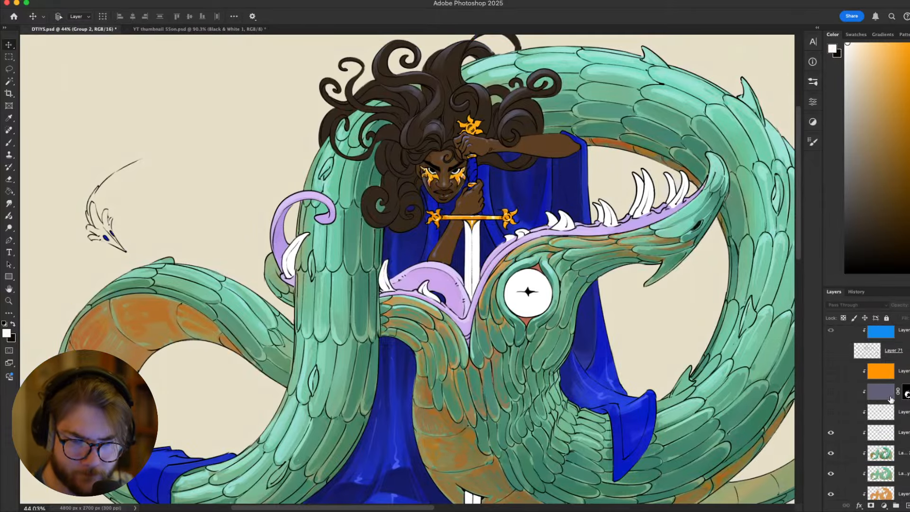
{"action": "left_click", "coordinate": [829, 413]}
{"action": "left_click", "coordinate": [829, 413]}
{"action": "left_click", "coordinate": [829, 413]}
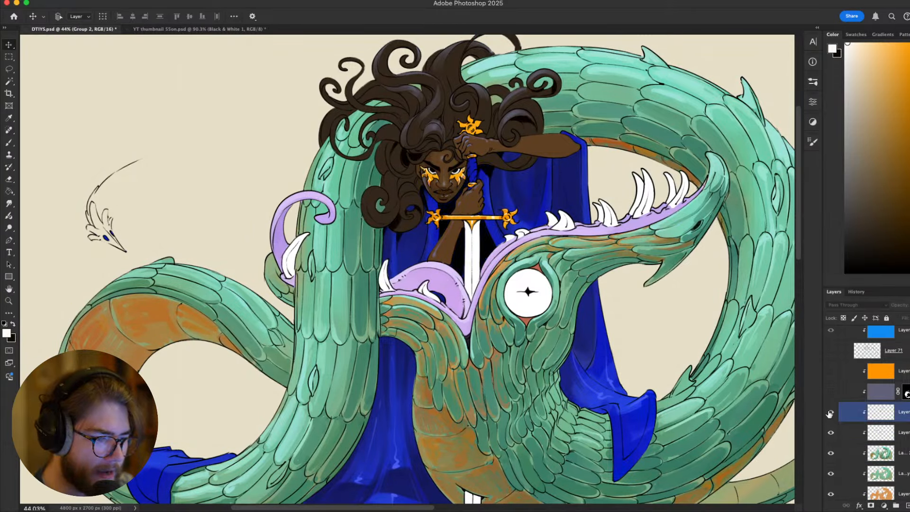
{"action": "left_click", "coordinate": [830, 413]}
{"action": "left_click", "coordinate": [830, 413]}
{"action": "left_click", "coordinate": [830, 412]}
{"action": "left_click", "coordinate": [830, 413]}
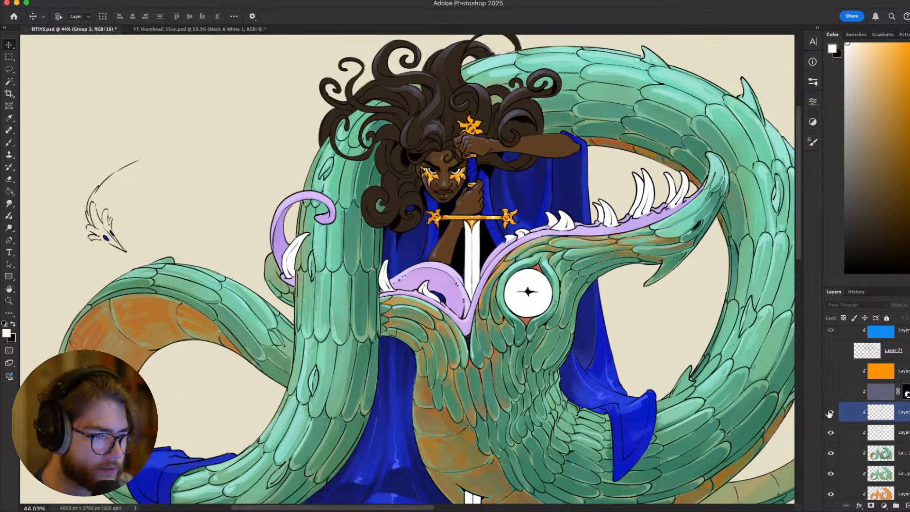
Examine the black shadows in the character's hair and cloak, both close up and across the whole composition
{"action": "scroll", "coordinate": [433, 205], "scroll_direction": "up", "scroll_amount": 2}
{"action": "scroll", "coordinate": [432, 205], "scroll_direction": "down", "scroll_amount": 10}
{"action": "scroll", "coordinate": [433, 205], "scroll_direction": "up", "scroll_amount": 8}
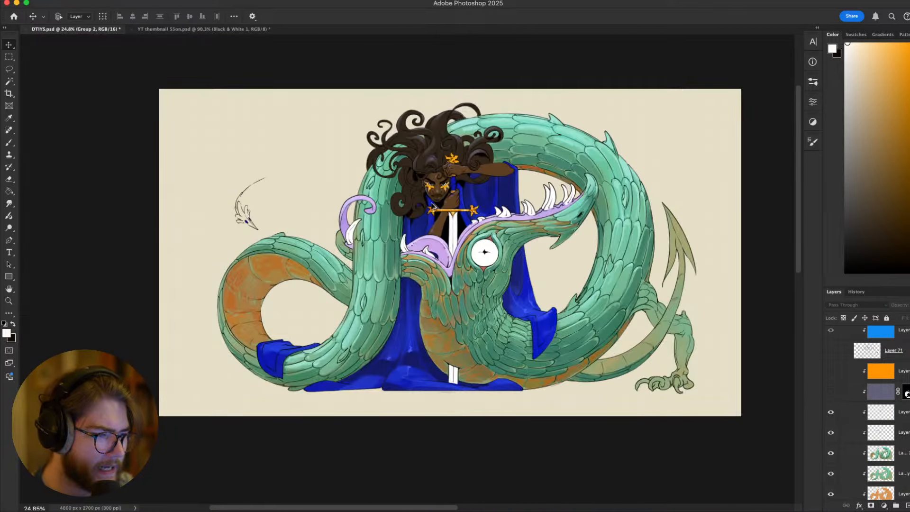
{"action": "left_click", "coordinate": [512, 109]}
{"action": "scroll", "coordinate": [517, 119], "scroll_direction": "up", "scroll_amount": 3}
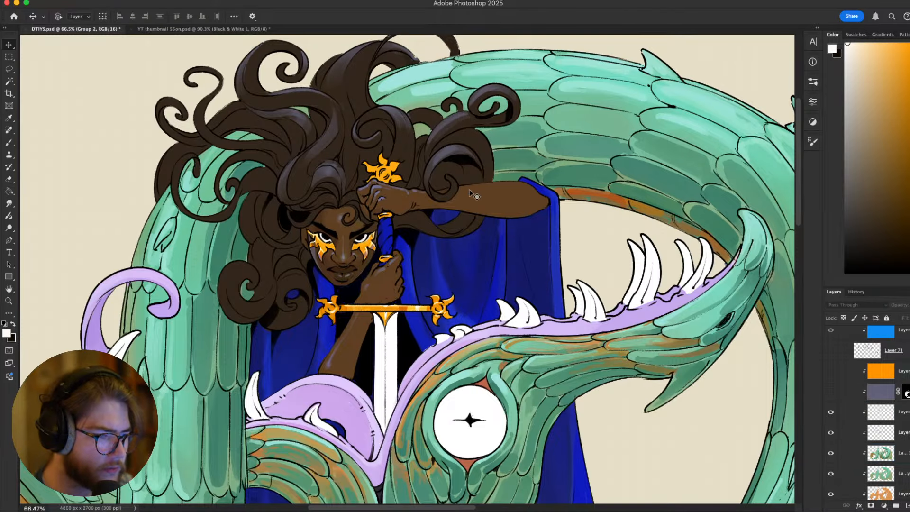
{"action": "scroll", "coordinate": [496, 183], "scroll_direction": "up", "scroll_amount": 2}
{"action": "scroll", "coordinate": [500, 261], "scroll_direction": "down", "scroll_amount": 3}
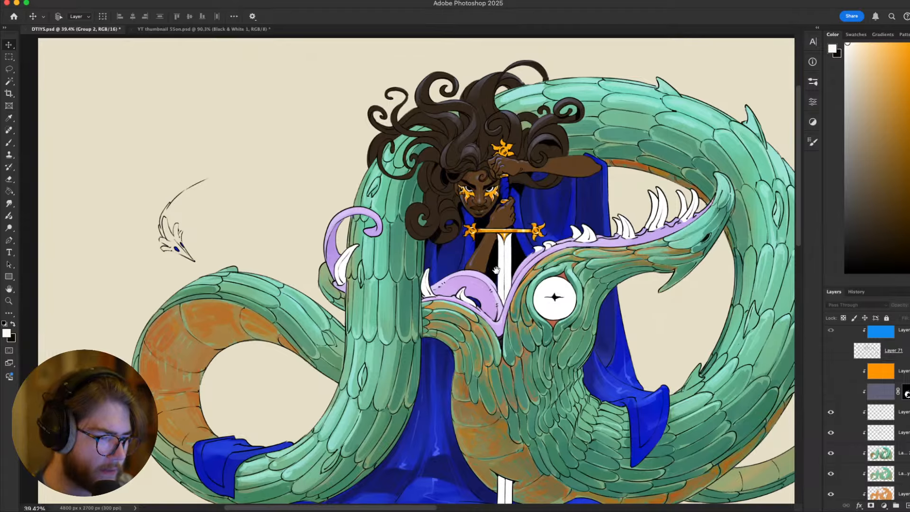
{"action": "left_click_drag", "start_coordinate": [496, 270], "coordinate": [494, 258]}
{"action": "left_click", "coordinate": [495, 259]}
{"action": "left_click", "coordinate": [462, 329]}
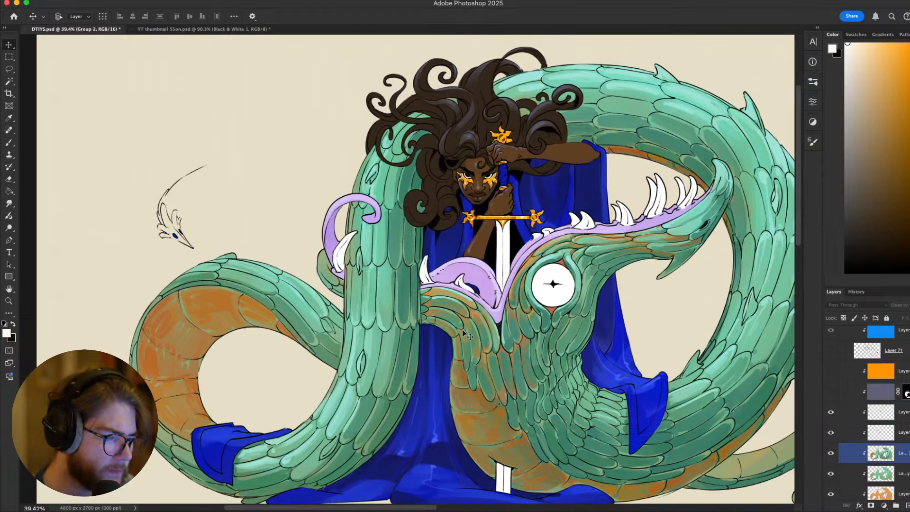
{"action": "scroll", "coordinate": [474, 324], "scroll_direction": "up", "scroll_amount": 2}
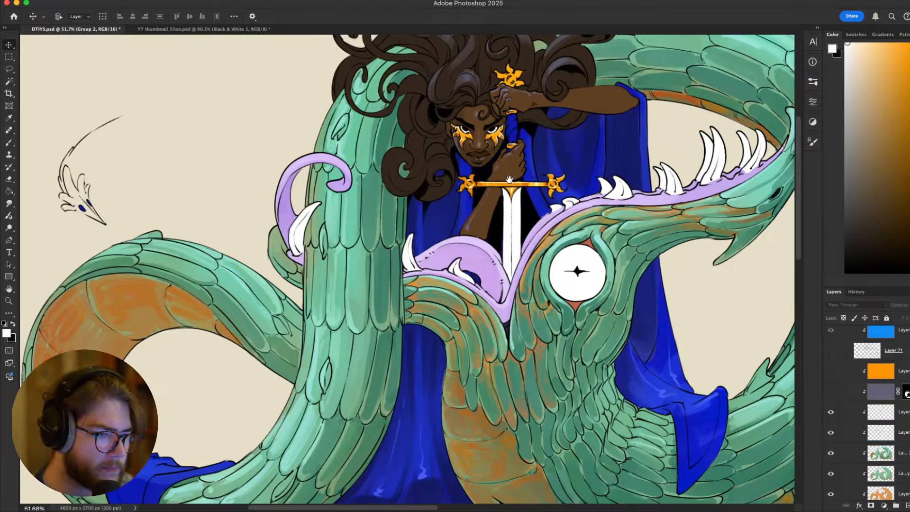
{"action": "scroll", "coordinate": [489, 196], "scroll_direction": "down", "scroll_amount": 4}
{"action": "scroll", "coordinate": [490, 197], "scroll_direction": "up", "scroll_amount": 1}
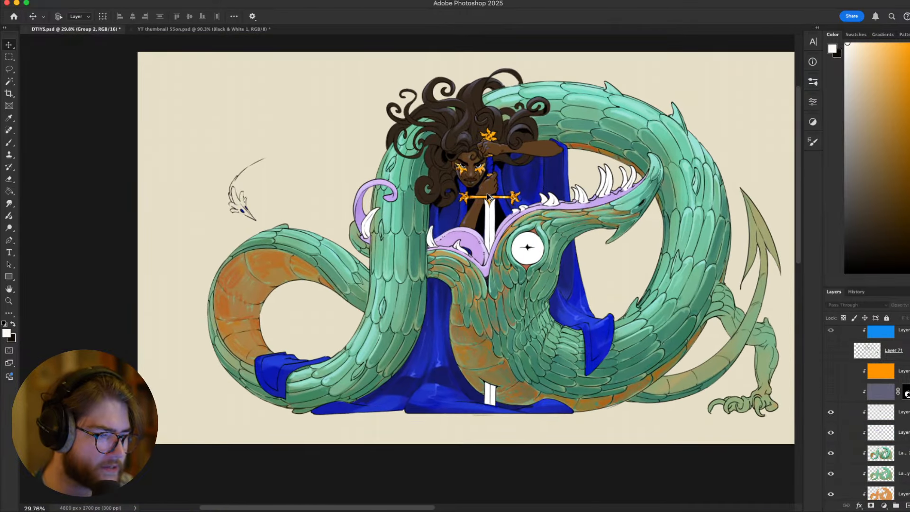
{"action": "left_click", "coordinate": [618, 296]}
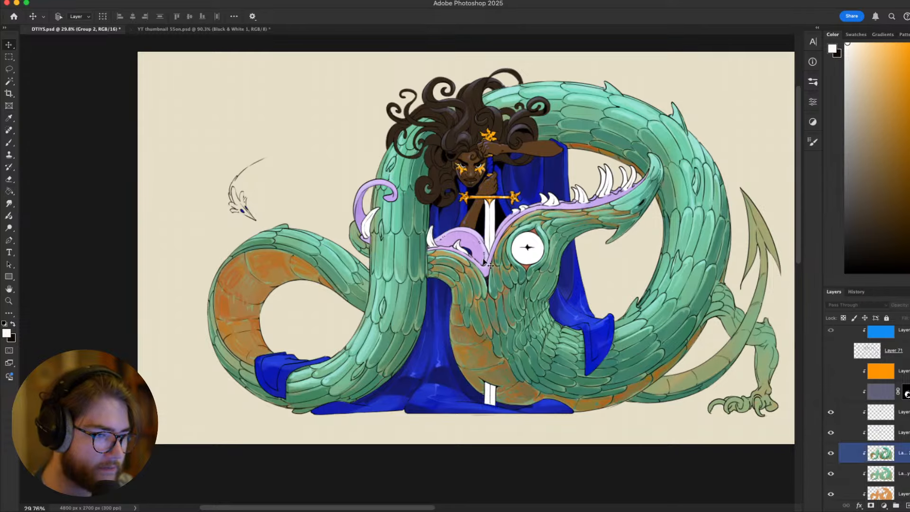
{"action": "scroll", "coordinate": [494, 257], "scroll_direction": "up", "scroll_amount": 2}
{"action": "scroll", "coordinate": [495, 257], "scroll_direction": "down", "scroll_amount": 1}
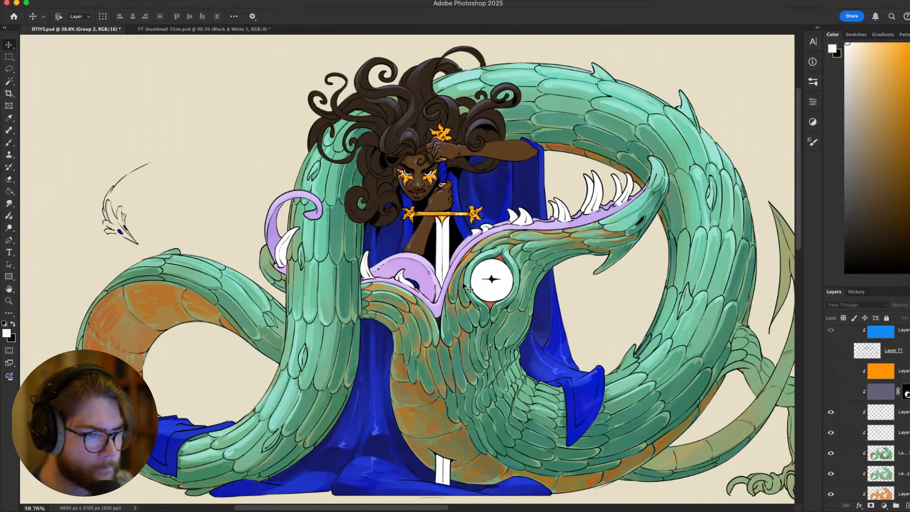
Examine close up the dragon's eye, the sword, the character's face and arm, and the neck scales
{"action": "key", "text": "alt+bracketright"}
{"action": "left_click_drag", "start_coordinate": [477, 283], "coordinate": [460, 283]}
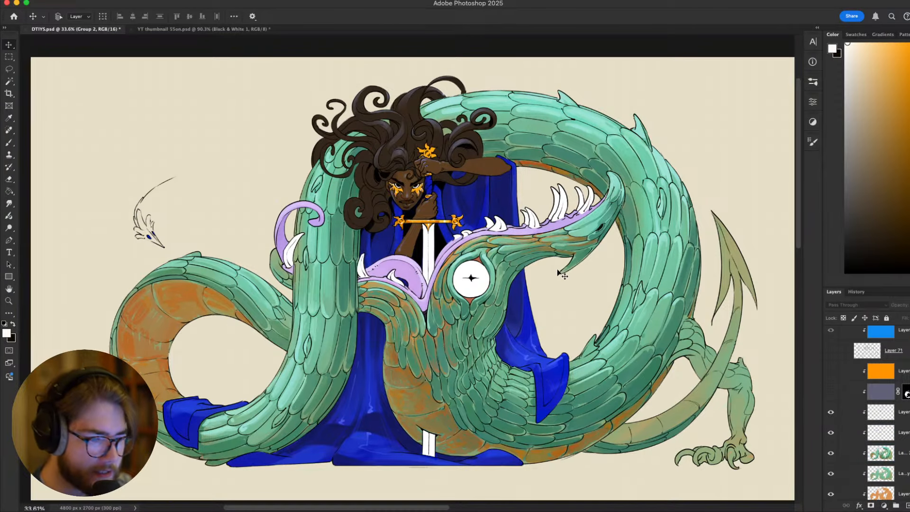
{"action": "scroll", "coordinate": [488, 269], "scroll_direction": "up", "scroll_amount": 5}
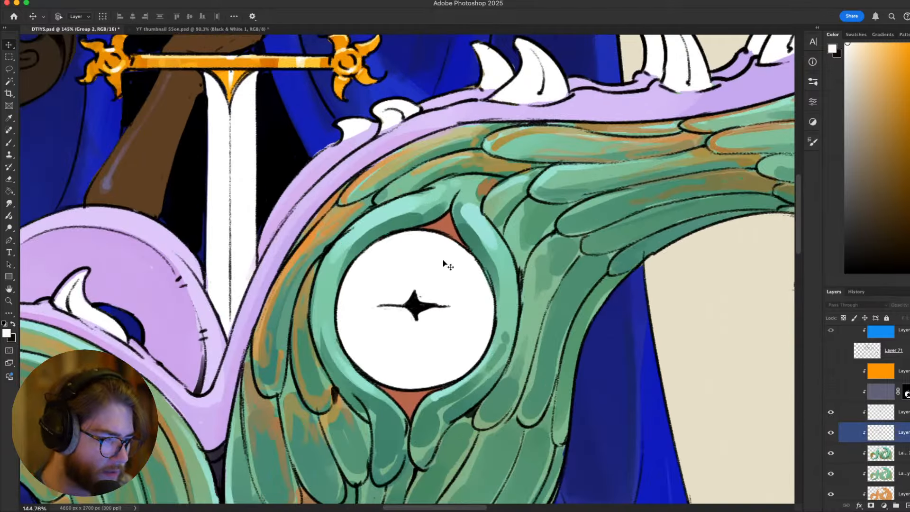
{"action": "left_click_drag", "start_coordinate": [443, 259], "coordinate": [554, 464]}
{"action": "scroll", "coordinate": [554, 463], "scroll_direction": "down", "scroll_amount": 1}
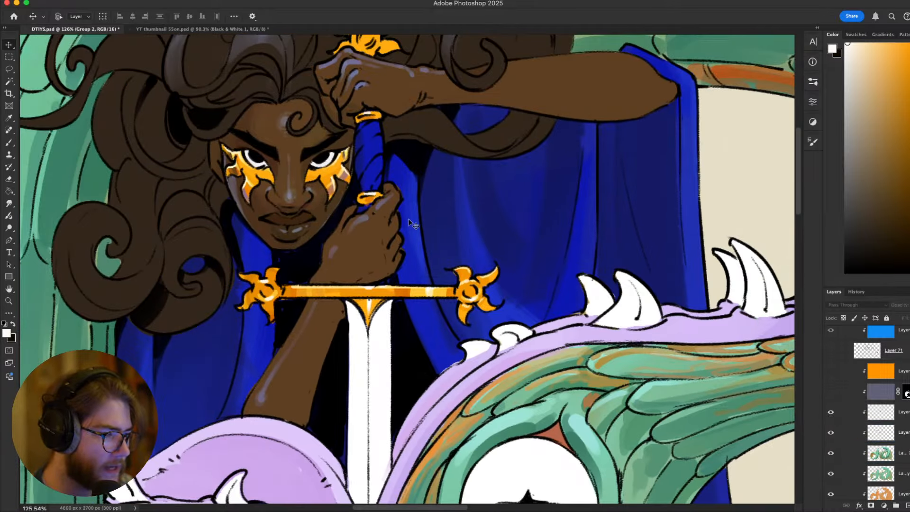
{"action": "left_click_drag", "start_coordinate": [340, 140], "coordinate": [364, 256]}
{"action": "scroll", "coordinate": [348, 197], "scroll_direction": "right", "scroll_amount": 5}
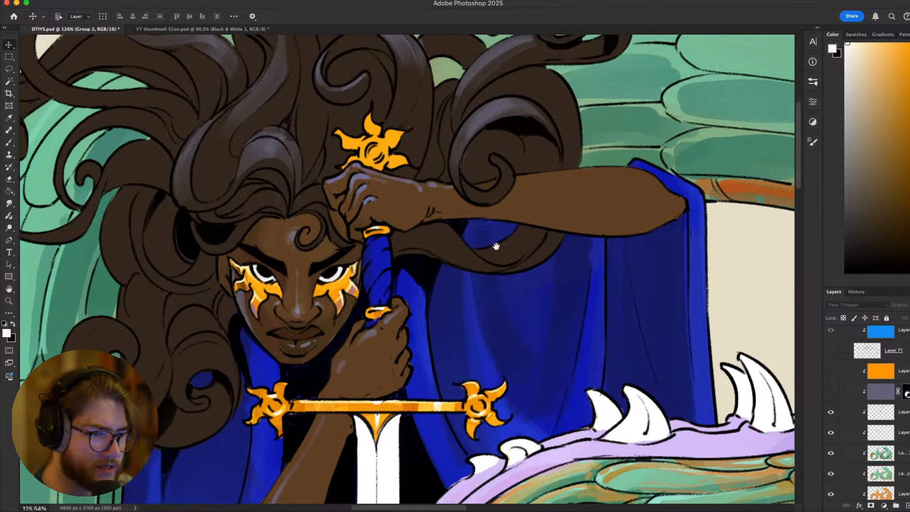
{"action": "left_click_drag", "start_coordinate": [536, 201], "coordinate": [673, 194]}
{"action": "scroll", "coordinate": [533, 402], "scroll_direction": "down", "scroll_amount": 1}
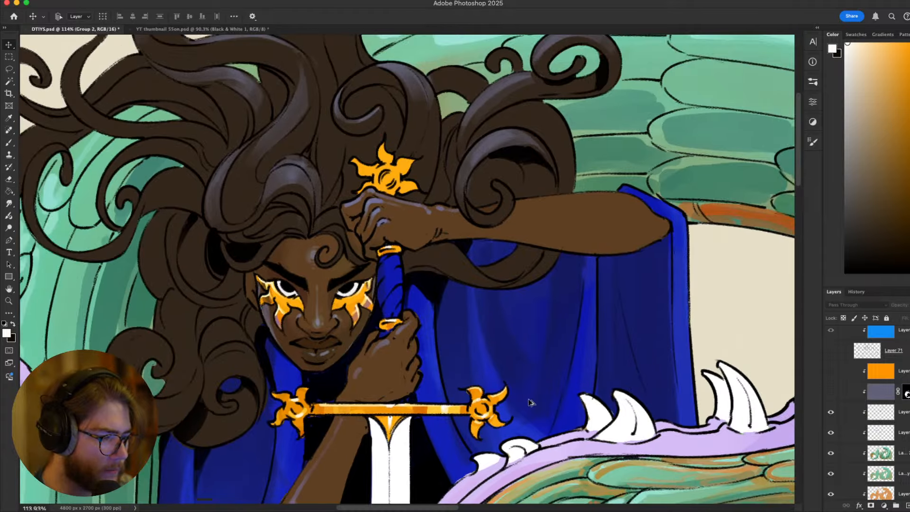
{"action": "left_click_drag", "start_coordinate": [550, 416], "coordinate": [544, 173]}
{"action": "scroll", "coordinate": [474, 293], "scroll_direction": "down", "scroll_amount": 1}
{"action": "left_click_drag", "start_coordinate": [465, 333], "coordinate": [451, 196]}
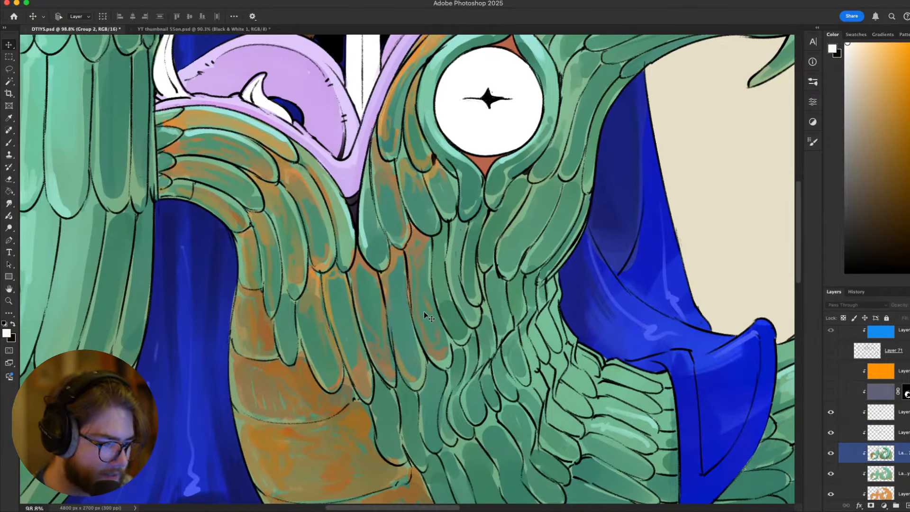
Look over the dragon's tail, upper coil and mouth, ending at the character with the sword
{"action": "scroll", "coordinate": [450, 196], "scroll_direction": "down", "scroll_amount": 1}
{"action": "scroll", "coordinate": [569, 189], "scroll_direction": "right", "scroll_amount": 4}
{"action": "scroll", "coordinate": [687, 177], "scroll_direction": "down", "scroll_amount": 1}
{"action": "scroll", "coordinate": [687, 177], "scroll_direction": "right", "scroll_amount": 5}
{"action": "scroll", "coordinate": [687, 177], "scroll_direction": "up", "scroll_amount": 6}
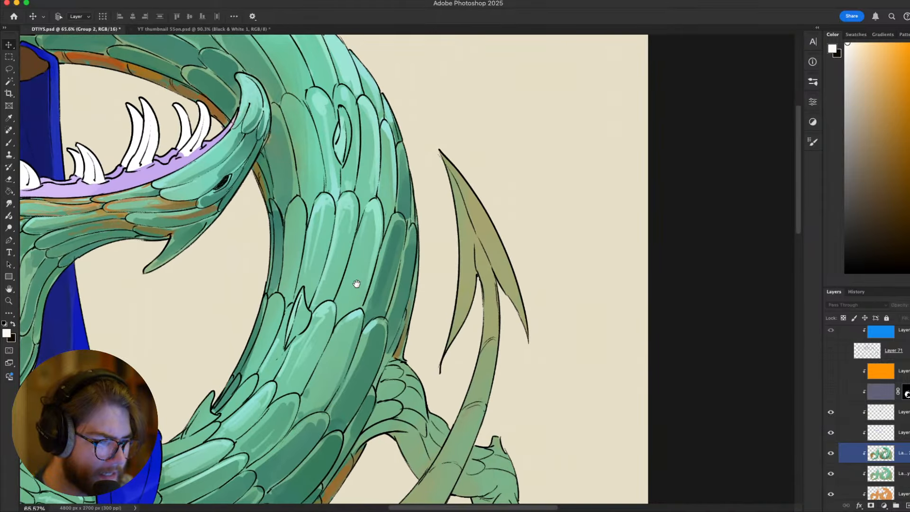
{"action": "scroll", "coordinate": [508, 215], "scroll_direction": "left", "scroll_amount": 4}
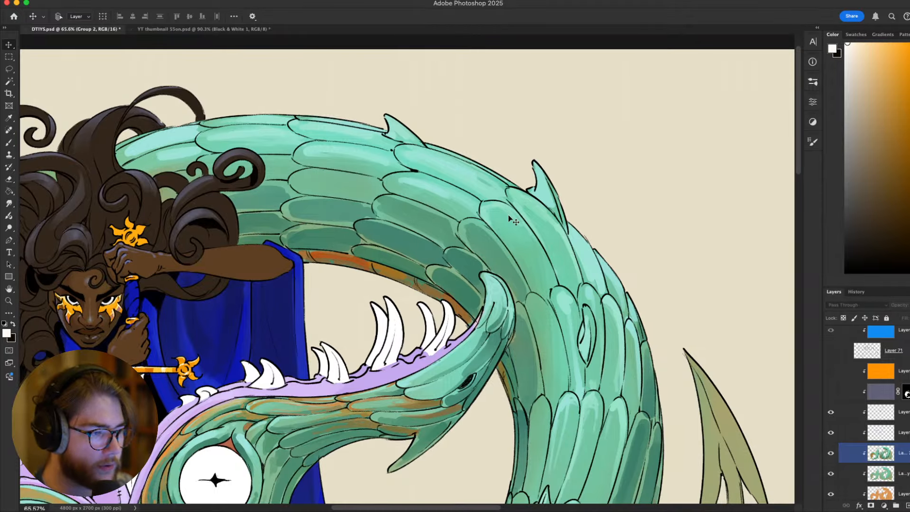
{"action": "scroll", "coordinate": [508, 215], "scroll_direction": "left", "scroll_amount": 6}
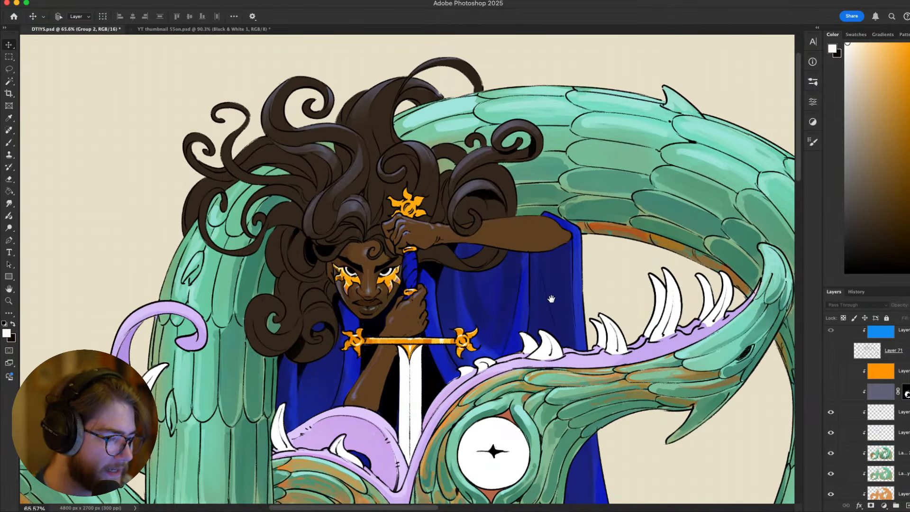
{"action": "scroll", "coordinate": [583, 247], "scroll_direction": "down", "scroll_amount": 5}
{"action": "scroll", "coordinate": [583, 247], "scroll_direction": "left", "scroll_amount": 3}
{"action": "scroll", "coordinate": [616, 222], "scroll_direction": "left", "scroll_amount": 4}
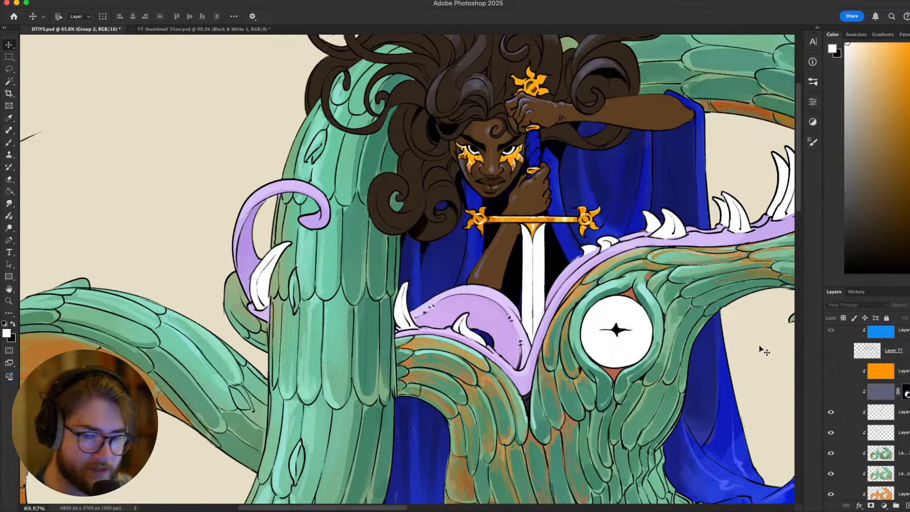
Show the colour layer clipped to the Layer 83 line art, toggling it to compare coloured and black lines
{"action": "scroll", "coordinate": [867, 407], "scroll_direction": "up", "scroll_amount": 3}
{"action": "scroll", "coordinate": [886, 426], "scroll_direction": "up", "scroll_amount": 2}
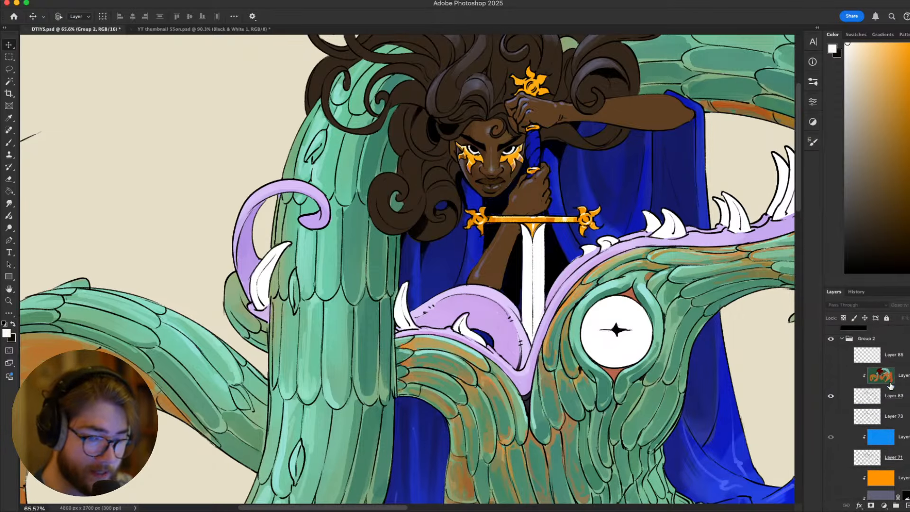
{"action": "left_click", "coordinate": [896, 408]}
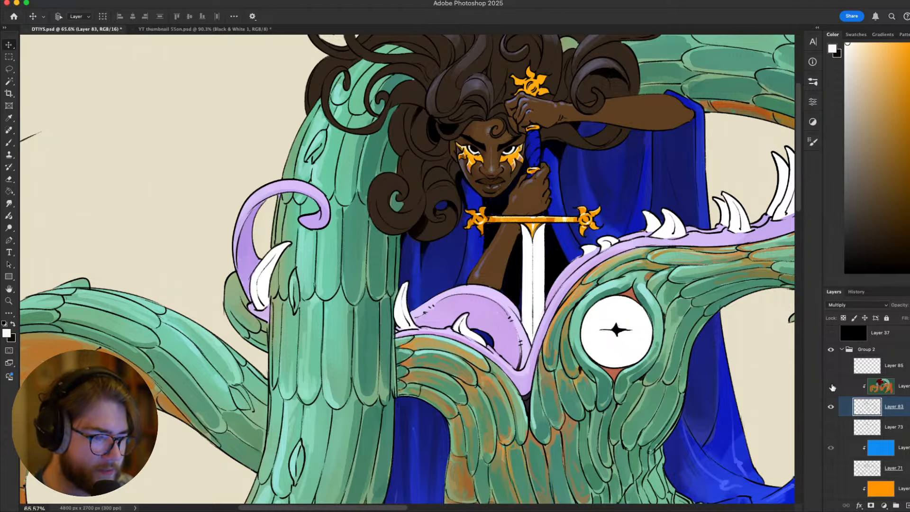
{"action": "left_click", "coordinate": [830, 387]}
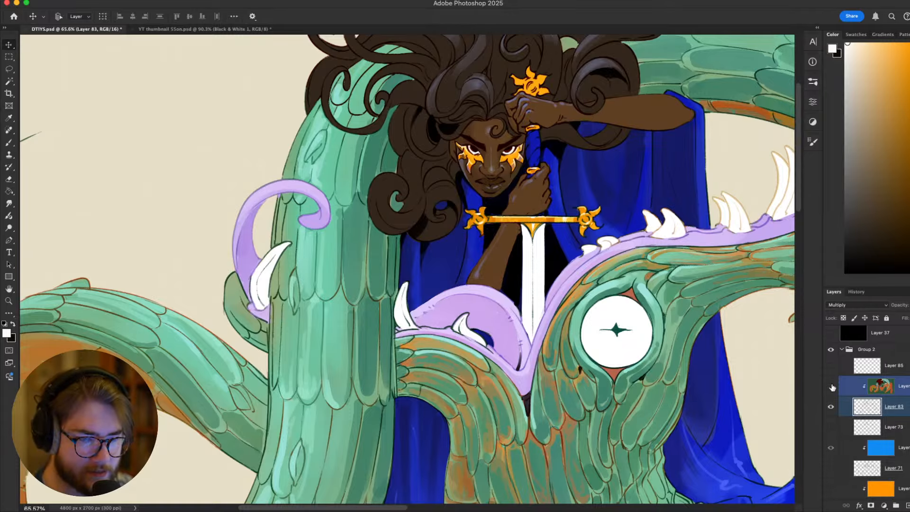
{"action": "left_click", "coordinate": [830, 386]}
{"action": "left_click", "coordinate": [831, 387]}
Compare the whole illustration with and without the coloured line art and inspect the lines around the dragon's head
{"action": "left_click_drag", "start_coordinate": [704, 285], "coordinate": [569, 330]}
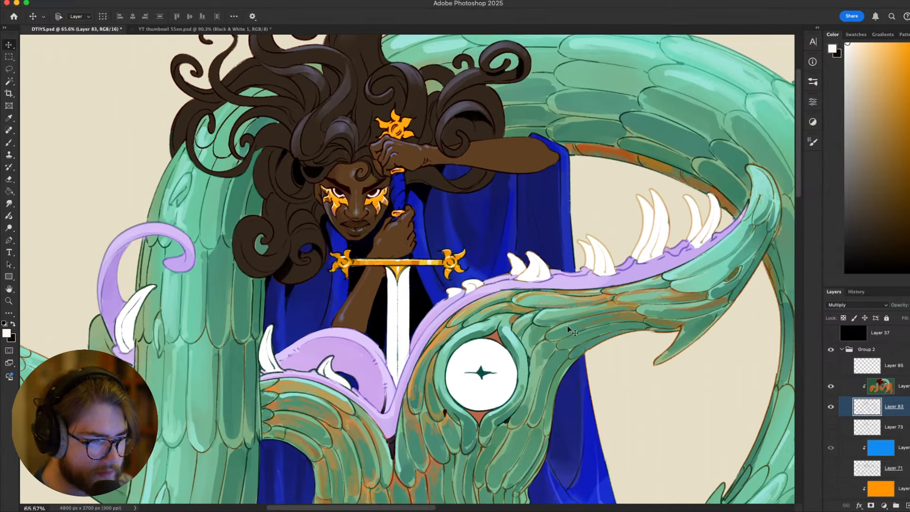
{"action": "scroll", "coordinate": [569, 329], "scroll_direction": "down", "scroll_amount": 5}
{"action": "scroll", "coordinate": [541, 306], "scroll_direction": "up", "scroll_amount": 2}
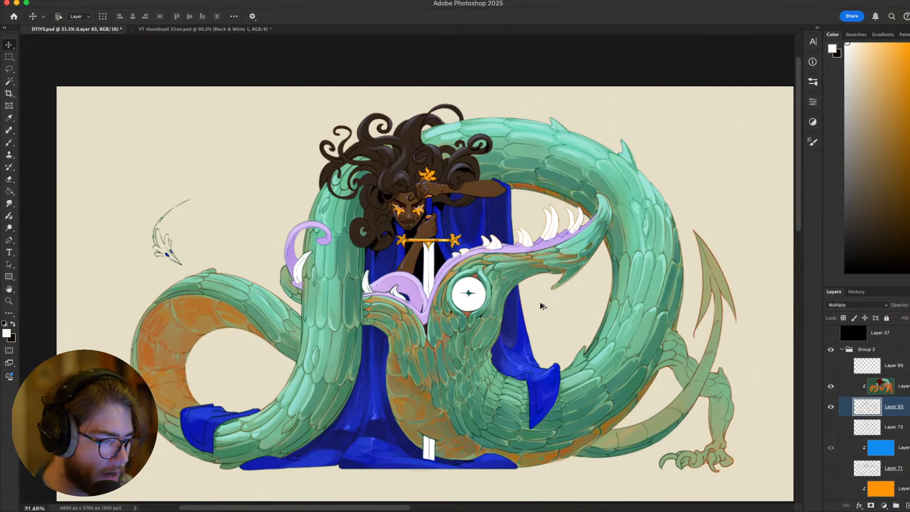
{"action": "scroll", "coordinate": [550, 308], "scroll_direction": "up", "scroll_amount": 2}
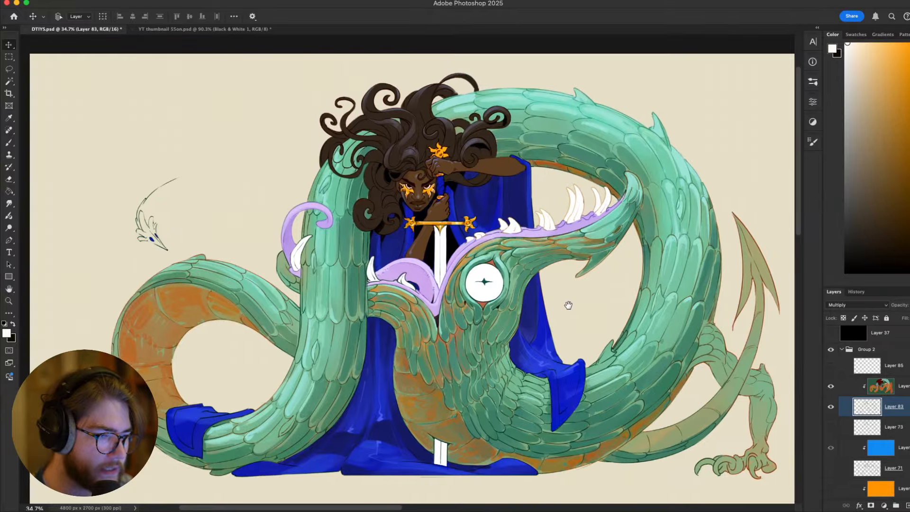
{"action": "left_click_drag", "start_coordinate": [568, 305], "coordinate": [588, 305]}
{"action": "left_click", "coordinate": [831, 387]}
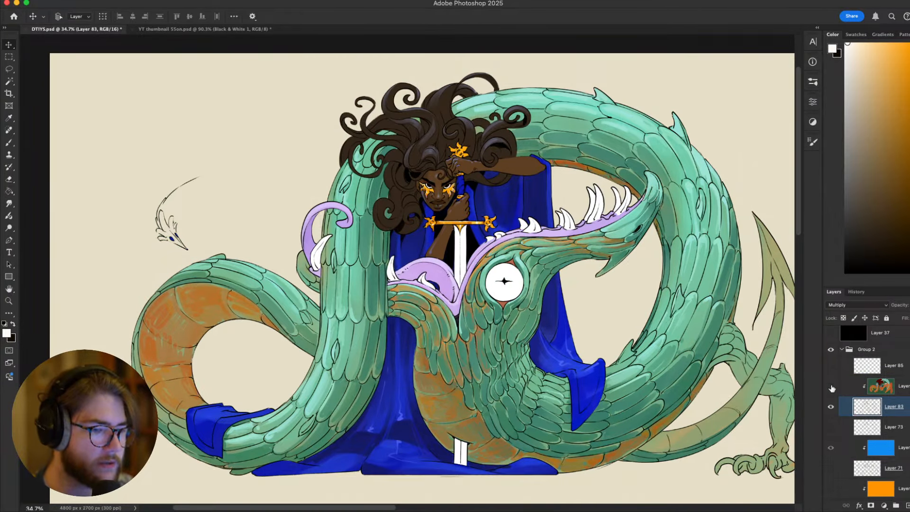
{"action": "left_click", "coordinate": [831, 388]}
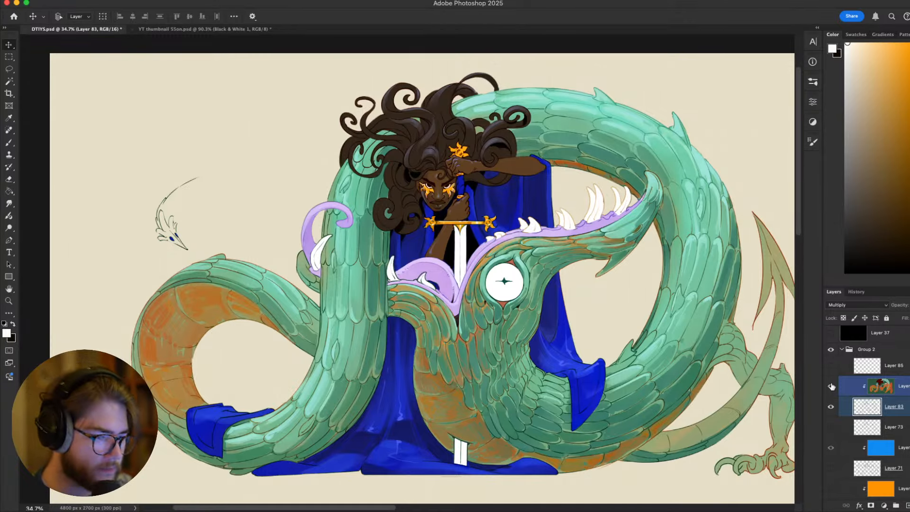
{"action": "scroll", "coordinate": [393, 239], "scroll_direction": "down", "scroll_amount": 5}
{"action": "scroll", "coordinate": [394, 239], "scroll_direction": "up", "scroll_amount": 3}
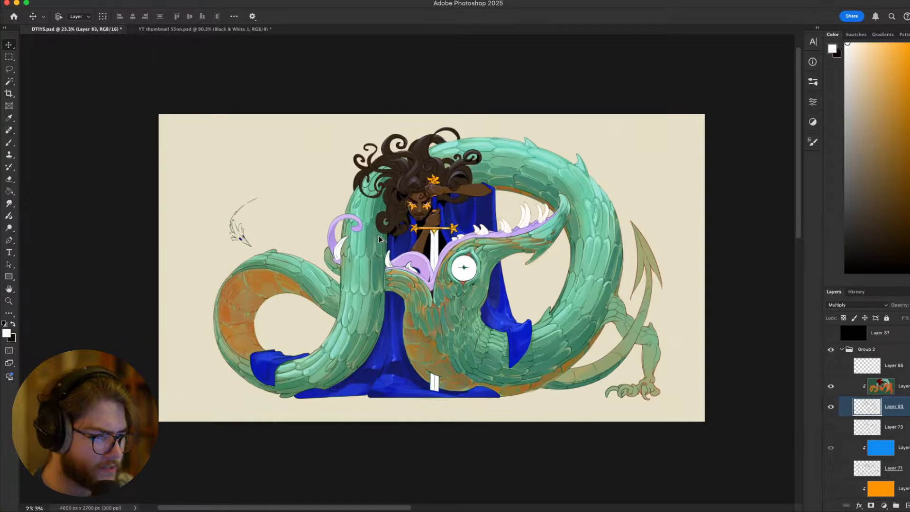
{"action": "scroll", "coordinate": [482, 274], "scroll_direction": "up", "scroll_amount": 3}
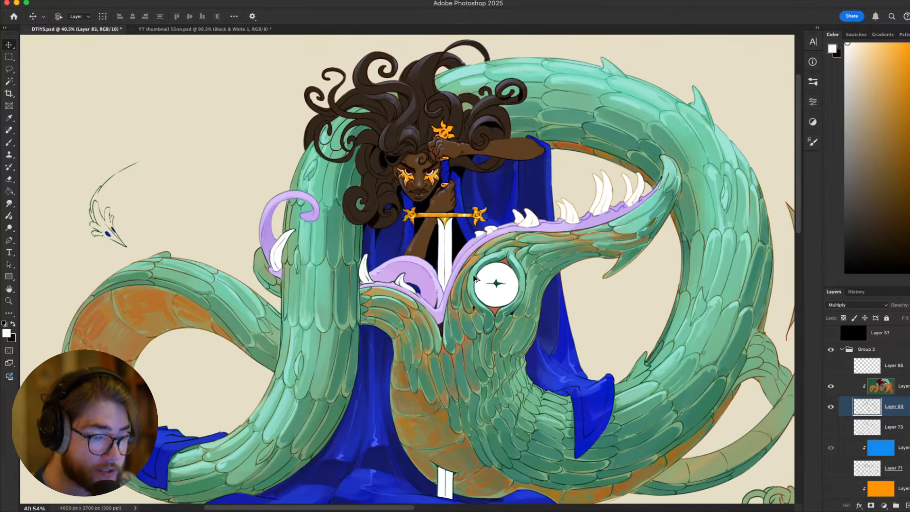
Swap the foreground and background colours and add a new empty layer above the clipped line colour layer in Group 2
{"action": "key", "text": "shift+alt+bracketright"}
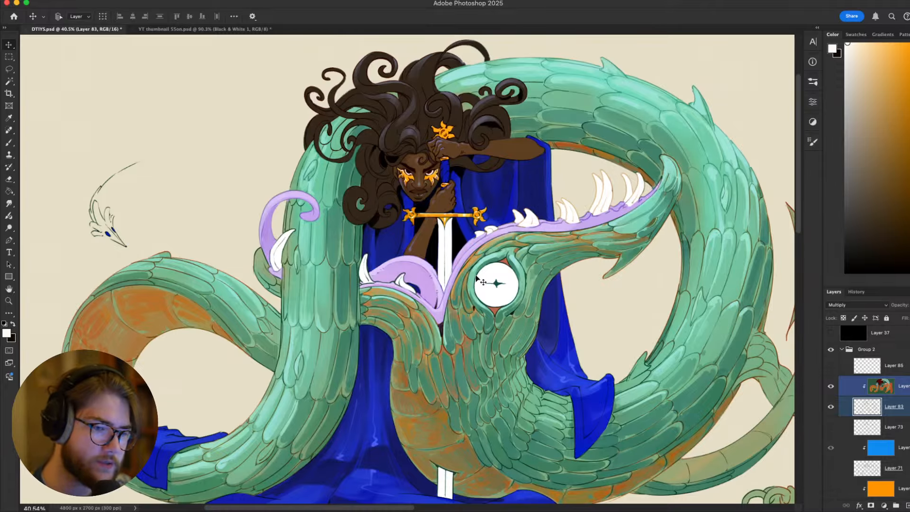
{"action": "key", "text": "x"}
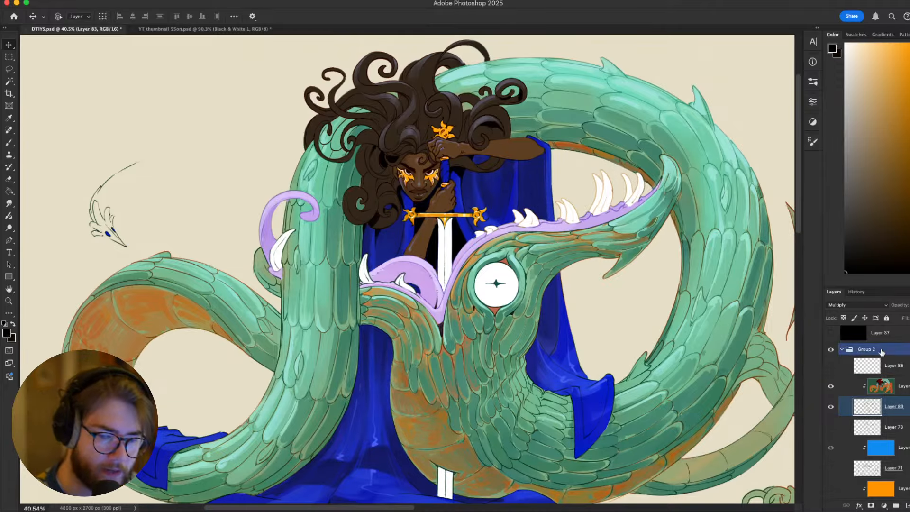
{"action": "left_click", "coordinate": [895, 379]}
{"action": "key", "text": "super+shift+n"}
{"action": "key", "text": "Return"}
Rotate the canvas until the dragon is almost upside down and choose a rough-edged brush preset for Layer 89
{"action": "key", "text": "r"}
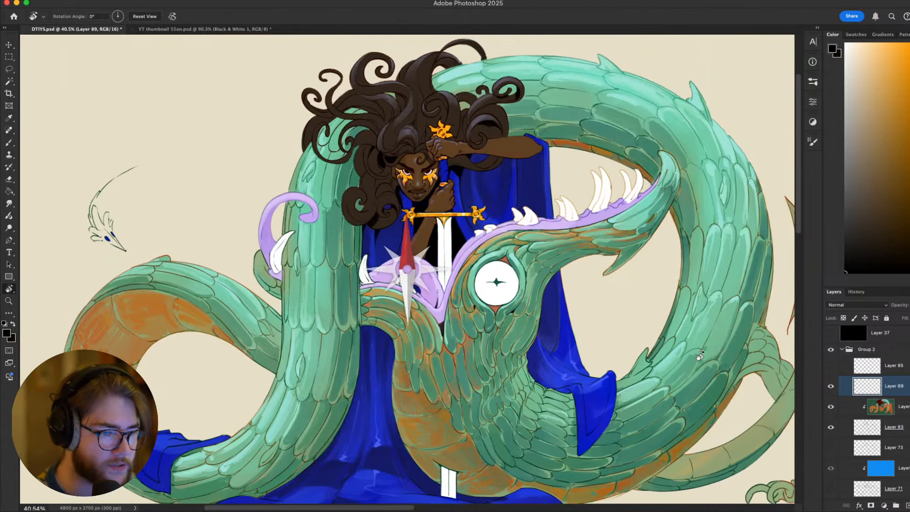
{"action": "mouse_move", "coordinate": [417, 180]}
{"action": "left_mouse_down"}
{"action": "mouse_move", "coordinate": [322, 298]}
{"action": "mouse_move", "coordinate": [387, 357]}
{"action": "mouse_move", "coordinate": [536, 357]}
{"action": "left_mouse_up"}
{"action": "key", "text": "b"}
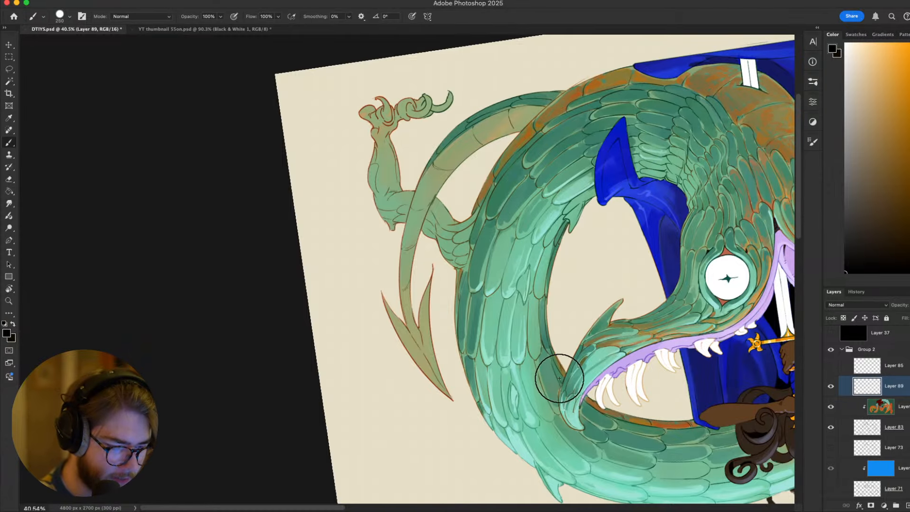
{"action": "right_click", "coordinate": [562, 374]}
{"action": "scroll", "coordinate": [750, 403], "scroll_direction": "up", "scroll_amount": 2}
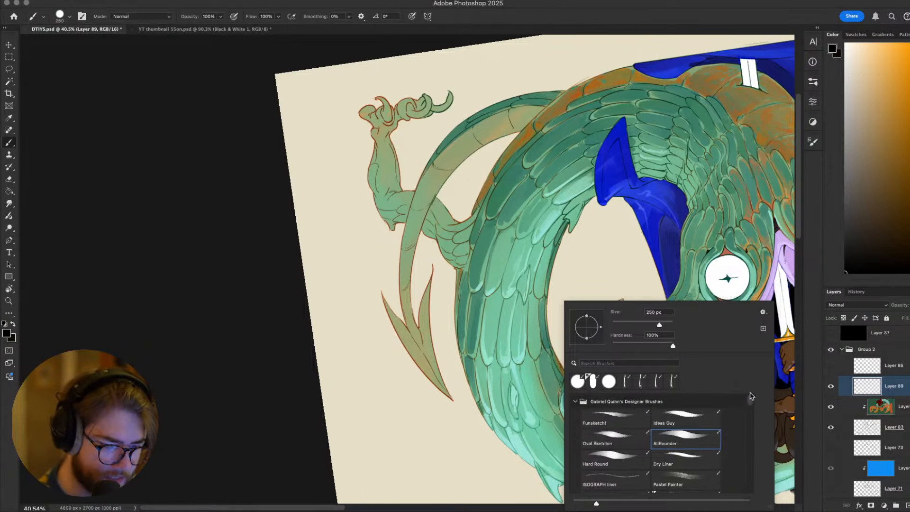
{"action": "left_click", "coordinate": [685, 418]}
Undo a test stroke over the dragon and reduce the brush size to 15 px
{"action": "left_click_drag", "start_coordinate": [615, 226], "coordinate": [595, 426]}
{"action": "key", "text": "super+z"}
{"action": "key", "text": "bracketleft"}
{"action": "key", "text": "bracketleft"}
{"action": "key", "text": "bracketleft"}
{"action": "key", "text": "bracketleft"}
{"action": "key", "text": "bracketleft"}
{"action": "key", "text": "bracketleft"}
{"action": "key", "text": "bracketleft"}
{"action": "key", "text": "bracketleft"}
{"action": "key", "text": "bracketleft"}
{"action": "key", "text": "bracketleft"}
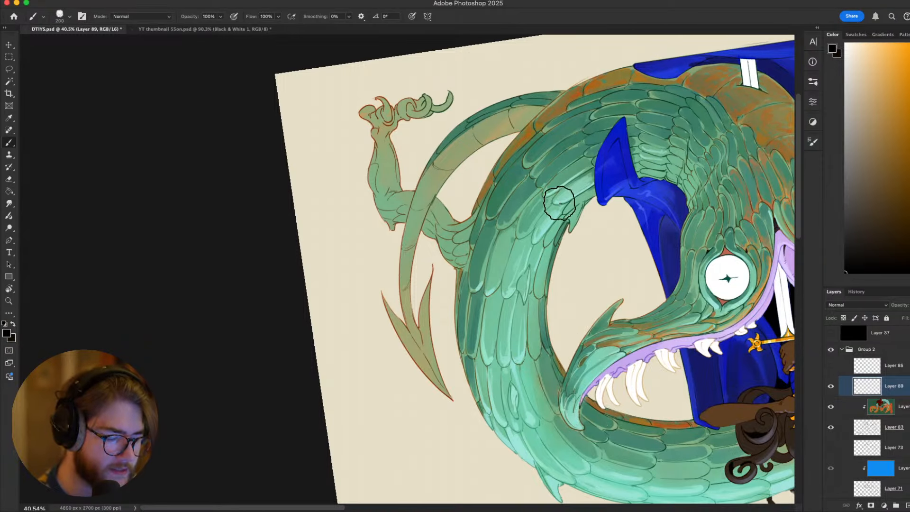
{"action": "key", "text": "bracketleft"}
{"action": "key", "text": "bracketleft"}
{"action": "key", "text": "bracketleft"}
{"action": "key", "text": "bracketleft"}
{"action": "key", "text": "bracketleft"}
{"action": "key", "text": "bracketleft"}
{"action": "key", "text": "bracketleft"}
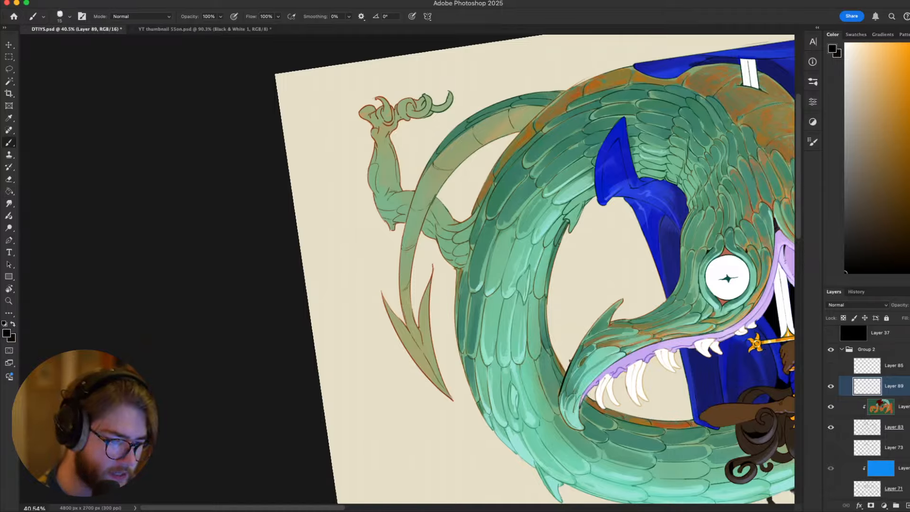
Brush a heavier black contour on Layer 89 along the outer edge of the dragon's snout and around its tip
{"action": "left_click_drag", "start_coordinate": [570, 364], "coordinate": [627, 288]}
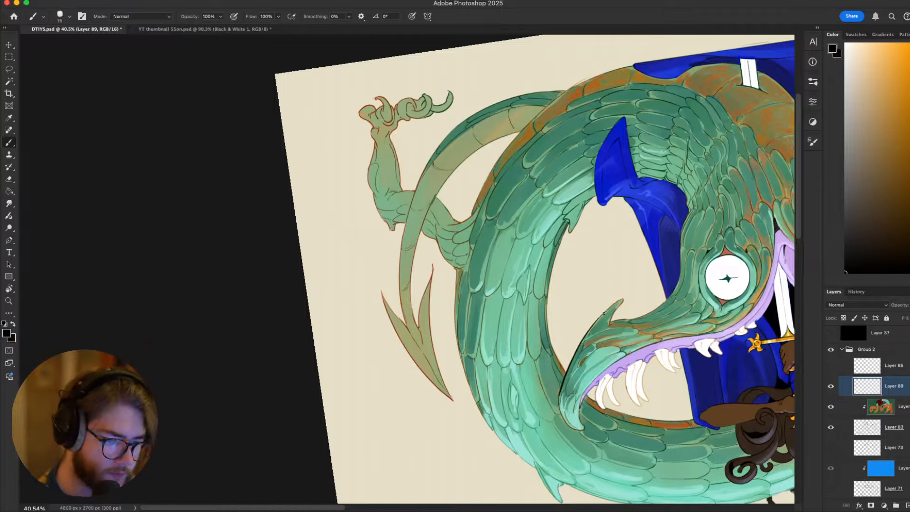
{"action": "left_click_drag", "start_coordinate": [628, 297], "coordinate": [623, 238]}
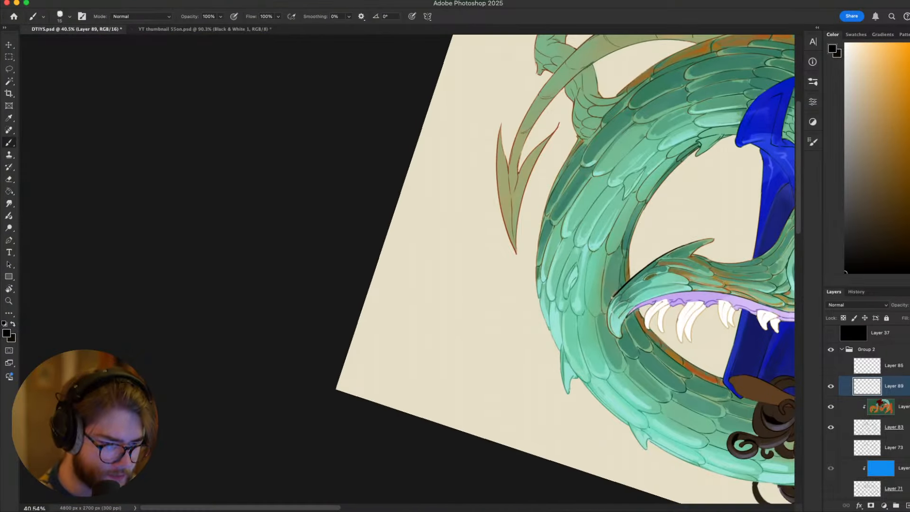
{"action": "left_click_drag", "start_coordinate": [612, 297], "coordinate": [615, 337]}
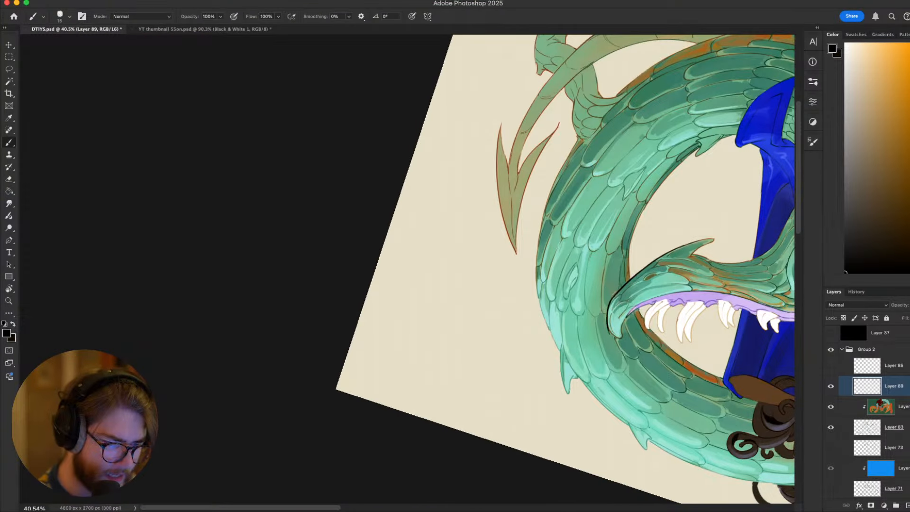
Compare the snout tip with and without the last black contour stroke, keeping the stroke
{"action": "key", "text": "super+z"}
{"action": "key", "text": "super+shift+z"}
{"action": "key", "text": "super+z"}
{"action": "key", "text": "super+shift+z"}
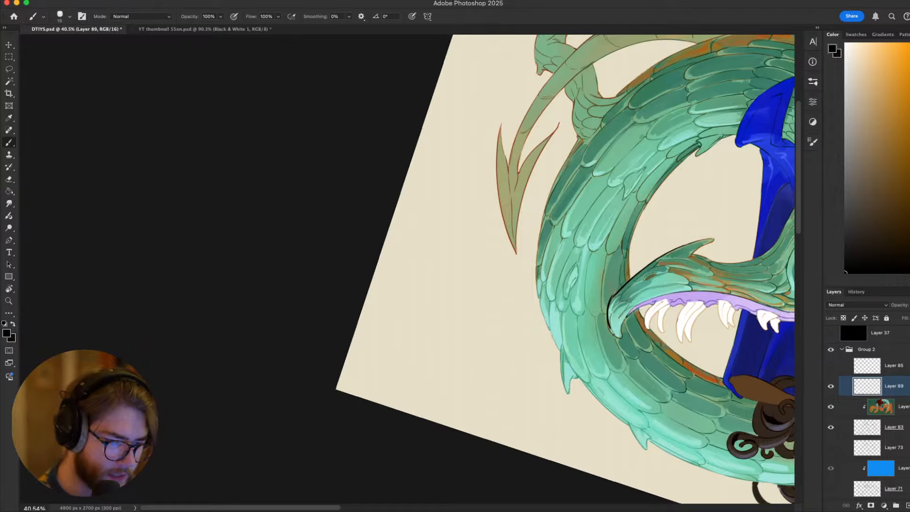
{"action": "key", "text": "super+z"}
{"action": "key", "text": "super+shift+z"}
Reinforce the black contour near the snout tip from a new canvas angle, and reset the canvas rotation
{"action": "key", "text": "r"}
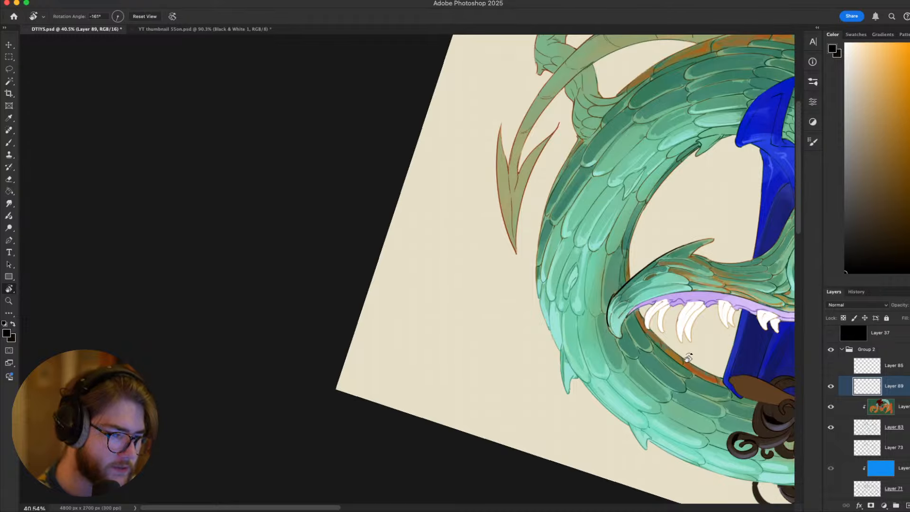
{"action": "mouse_move", "coordinate": [688, 358]}
{"action": "left_mouse_down"}
{"action": "mouse_move", "coordinate": [620, 416]}
{"action": "mouse_move", "coordinate": [660, 309]}
{"action": "left_mouse_up"}
{"action": "key", "text": "b"}
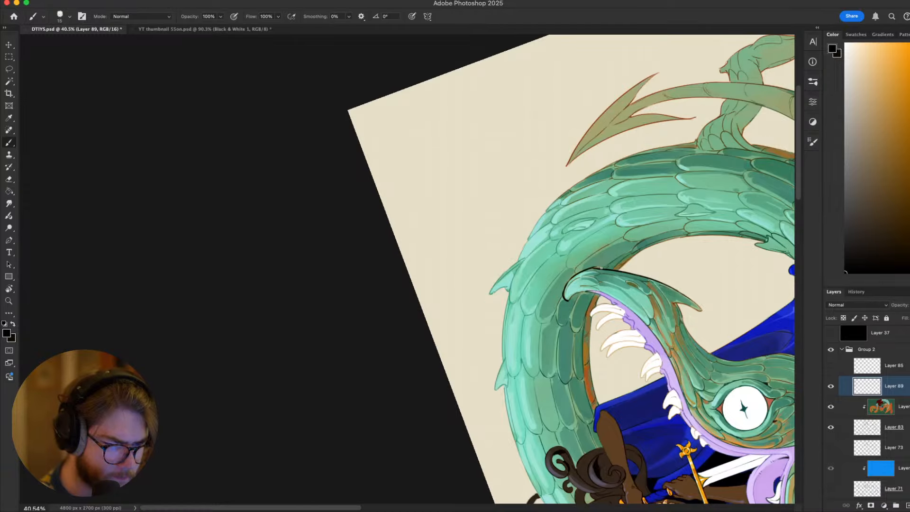
{"action": "left_click_drag", "start_coordinate": [597, 269], "coordinate": [567, 292]}
{"action": "key", "text": "Escape"}
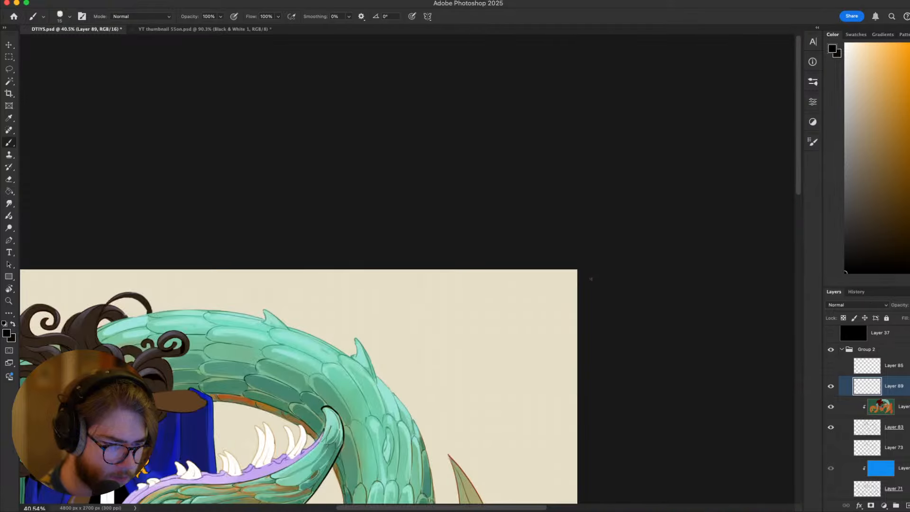
Ink a thinner black contour with a 9 px brush along the snout's curved lower edge between neck and spike
{"action": "left_click_drag", "start_coordinate": [579, 332], "coordinate": [800, 242]}
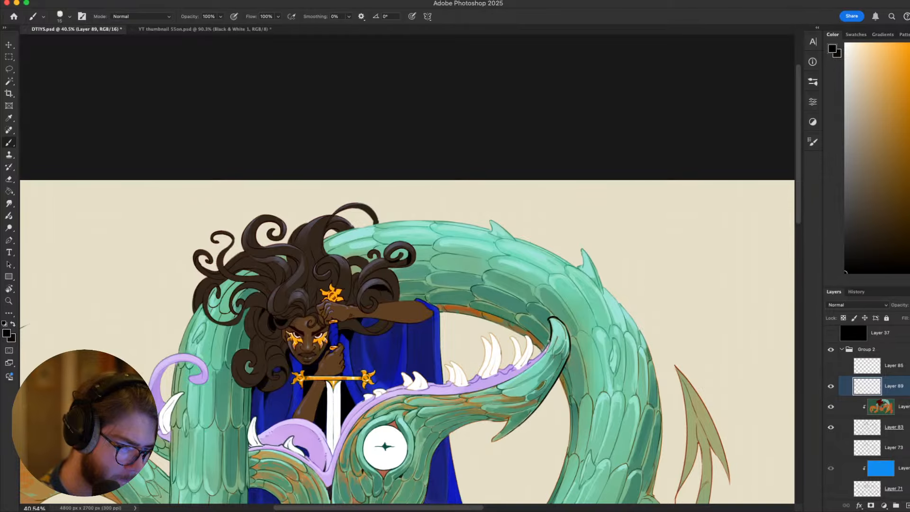
{"action": "left_click_drag", "start_coordinate": [604, 386], "coordinate": [661, 219]}
{"action": "key", "text": "super+minus"}
{"action": "key", "text": "super+minus"}
{"action": "key", "text": "super+minus"}
{"action": "key", "text": "super+plus"}
{"action": "key", "text": "super+plus"}
{"action": "key", "text": "super+plus"}
{"action": "key", "text": "super+plus"}
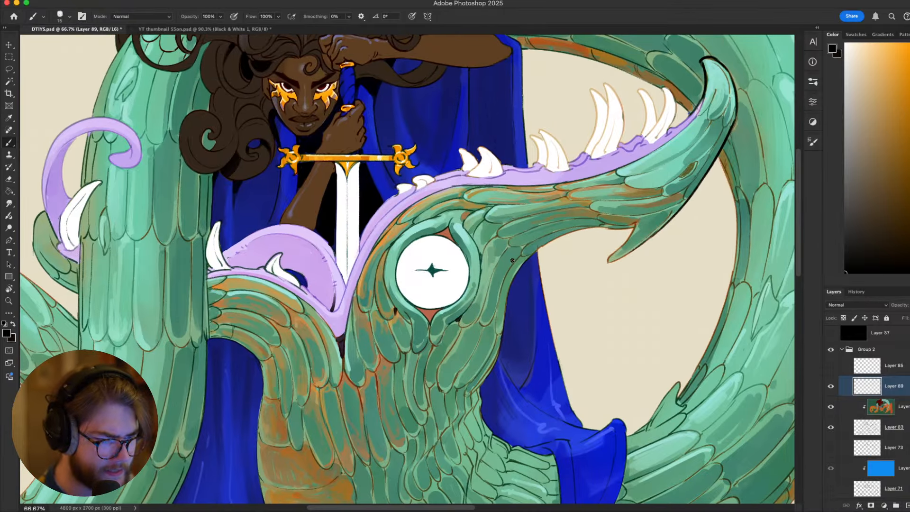
{"action": "key", "text": "bracketleft"}
{"action": "key", "text": "bracketleft"}
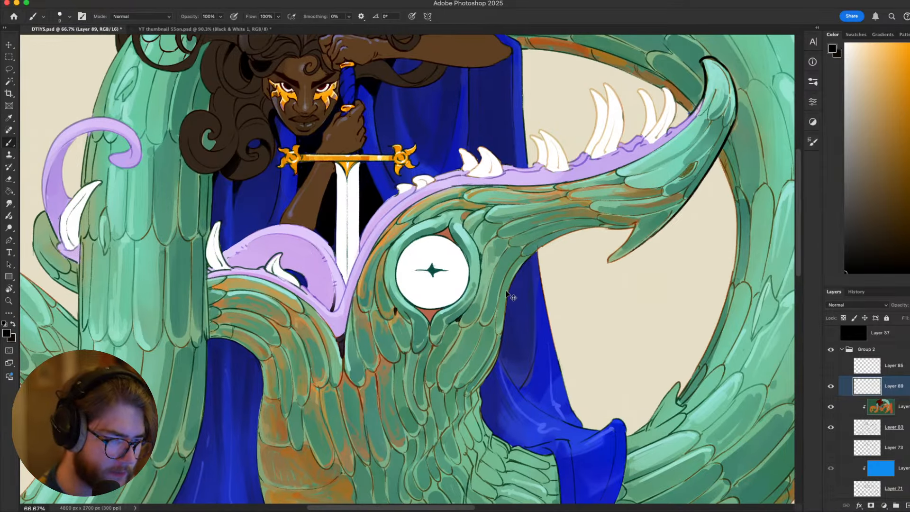
{"action": "left_click_drag", "start_coordinate": [509, 295], "coordinate": [578, 232]}
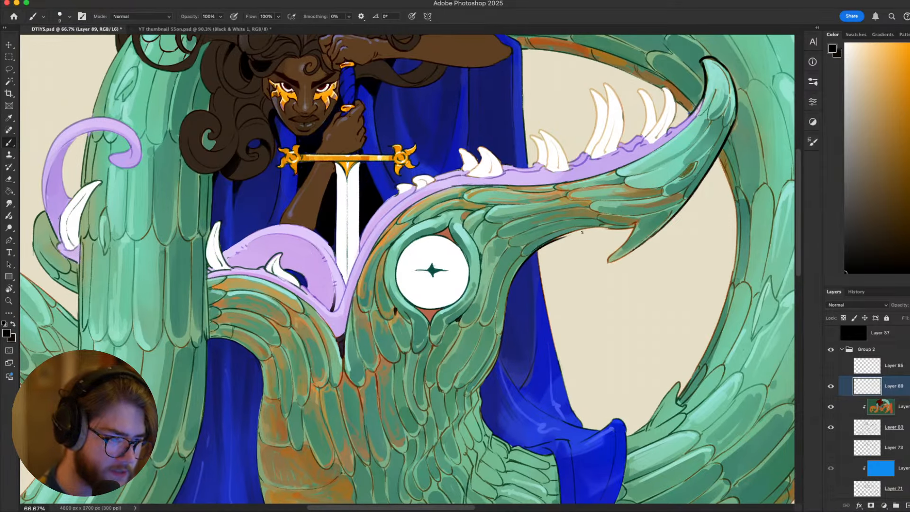
{"action": "key", "text": "l"}
{"action": "scroll", "coordinate": [596, 237], "scroll_direction": "down", "scroll_amount": 2}
{"action": "scroll", "coordinate": [596, 237], "scroll_direction": "left", "scroll_amount": 2}
{"action": "key", "text": "b"}
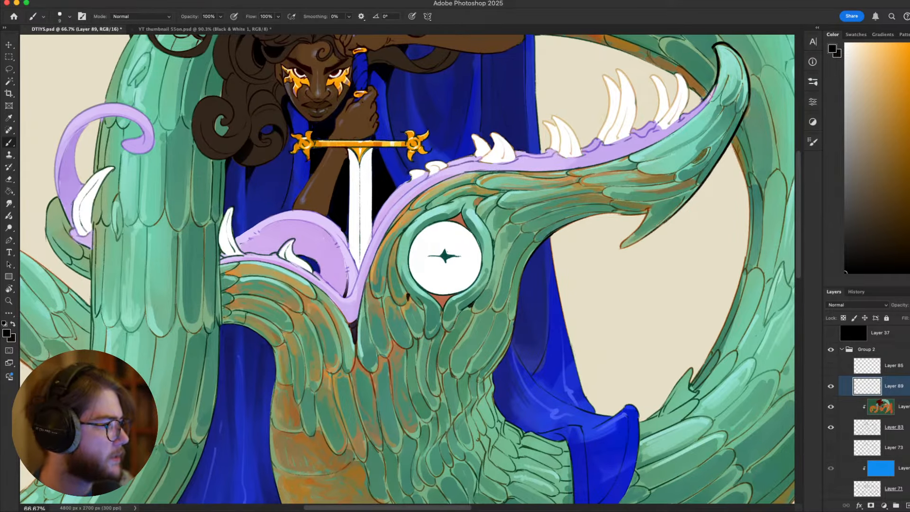
{"action": "key", "text": "super+Tab"}
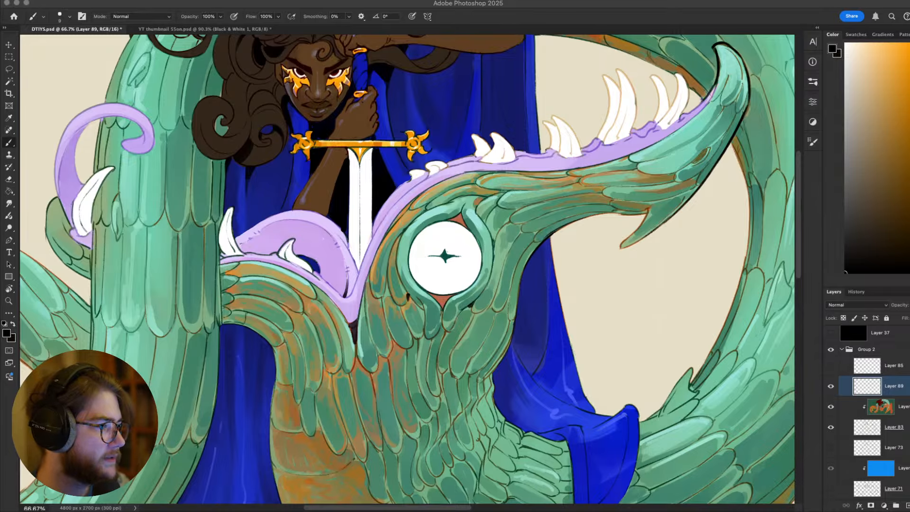
{"action": "key", "text": "super+Tab"}
{"action": "scroll", "coordinate": [453, 404], "scroll_direction": "down", "scroll_amount": 5}
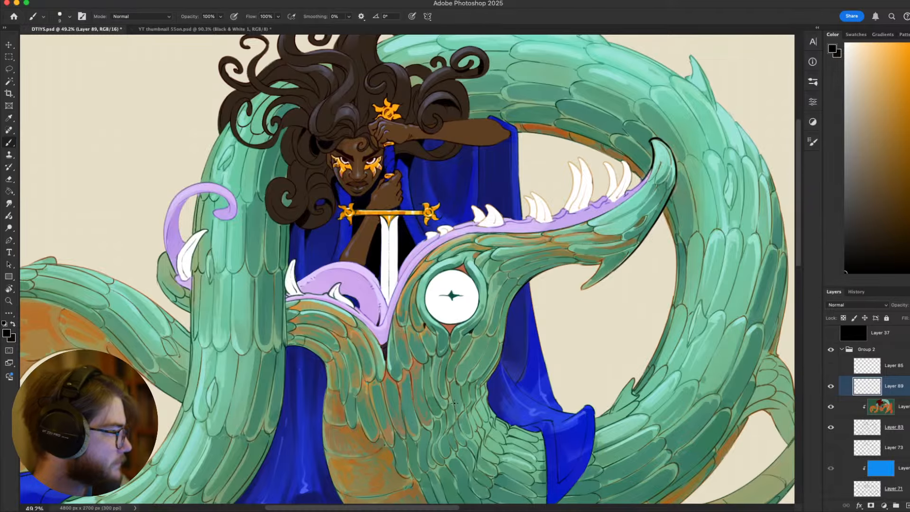
{"action": "key", "text": "super+Tab"}
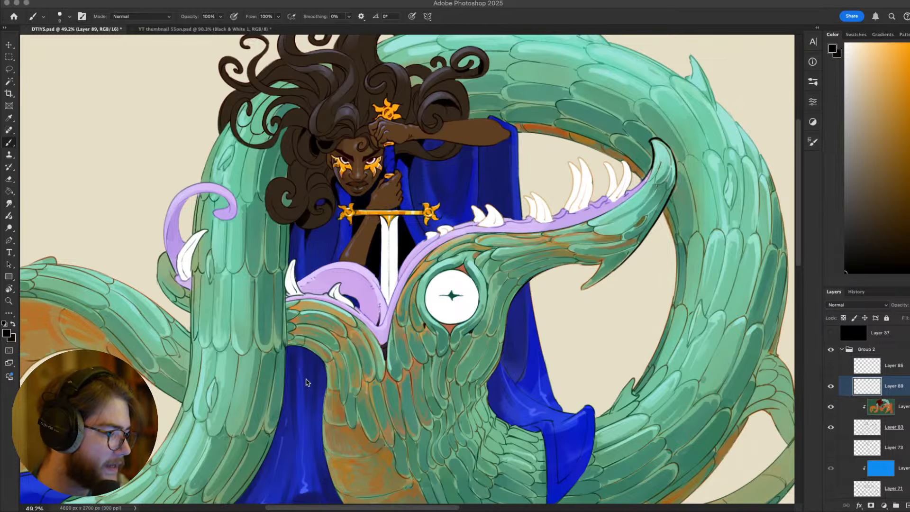
{"action": "left_click", "coordinate": [503, 332]}
{"action": "scroll", "coordinate": [503, 332], "scroll_direction": "down", "scroll_amount": 5}
{"action": "scroll", "coordinate": [530, 327], "scroll_direction": "up", "scroll_amount": 4}
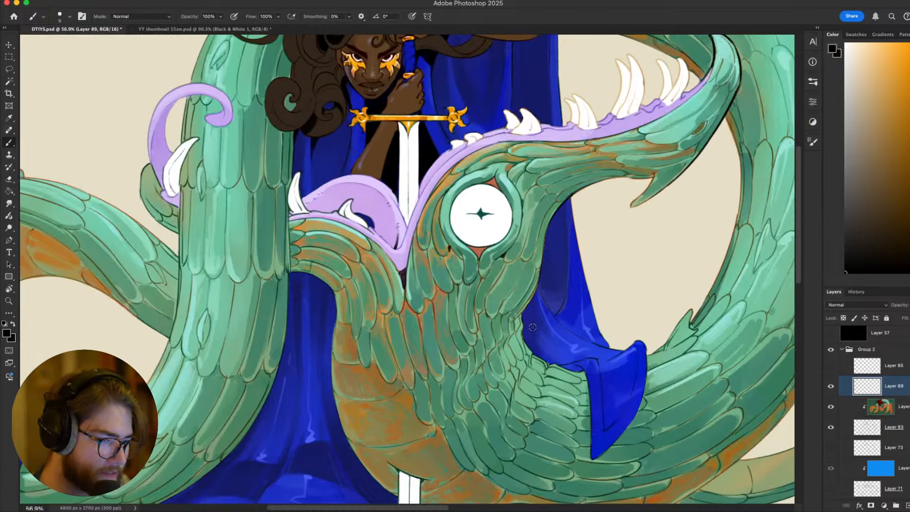
Compare the dragon's flat orange and green base colours by toggling their clipped layers, leaving green shown and orange hidden
{"action": "scroll", "coordinate": [530, 327], "scroll_direction": "down", "scroll_amount": 4}
{"action": "scroll", "coordinate": [875, 419], "scroll_direction": "down", "scroll_amount": 1}
{"action": "scroll", "coordinate": [875, 419], "scroll_direction": "down", "scroll_amount": 3}
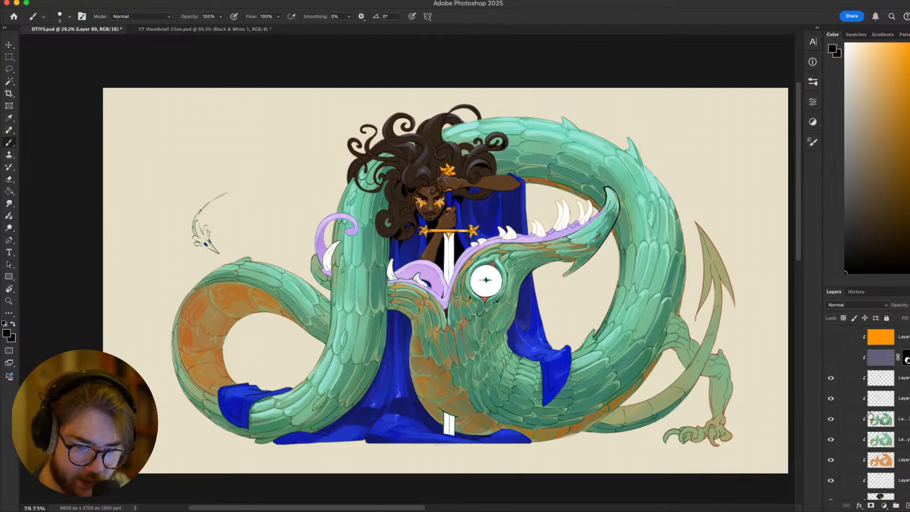
{"action": "left_click", "coordinate": [831, 385]}
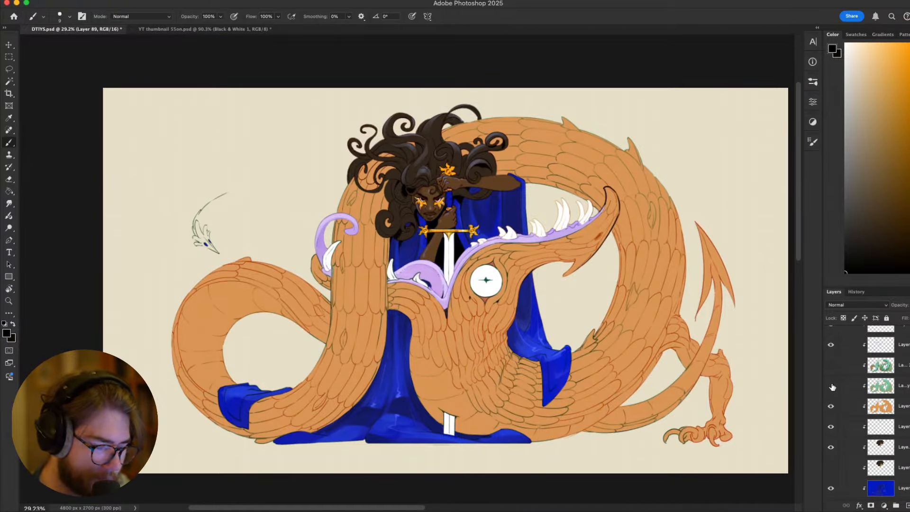
{"action": "left_click", "coordinate": [832, 387]}
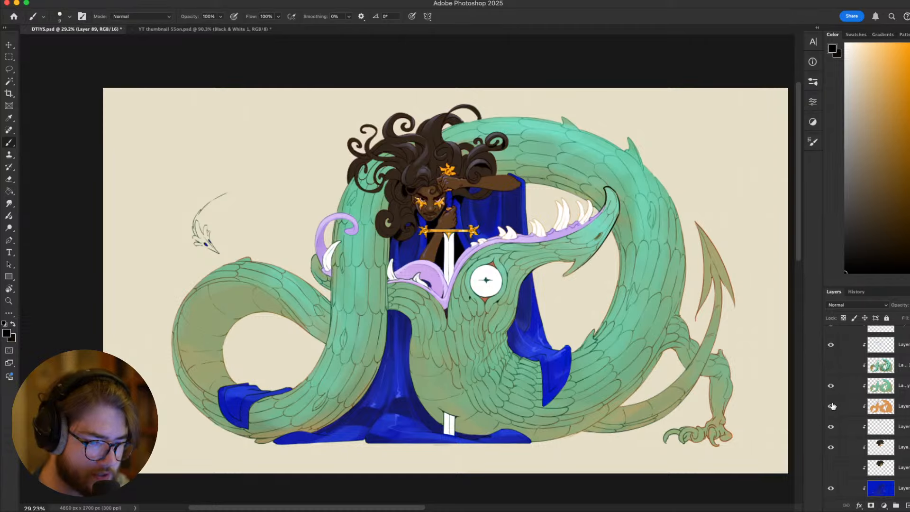
{"action": "left_click", "coordinate": [832, 405]}
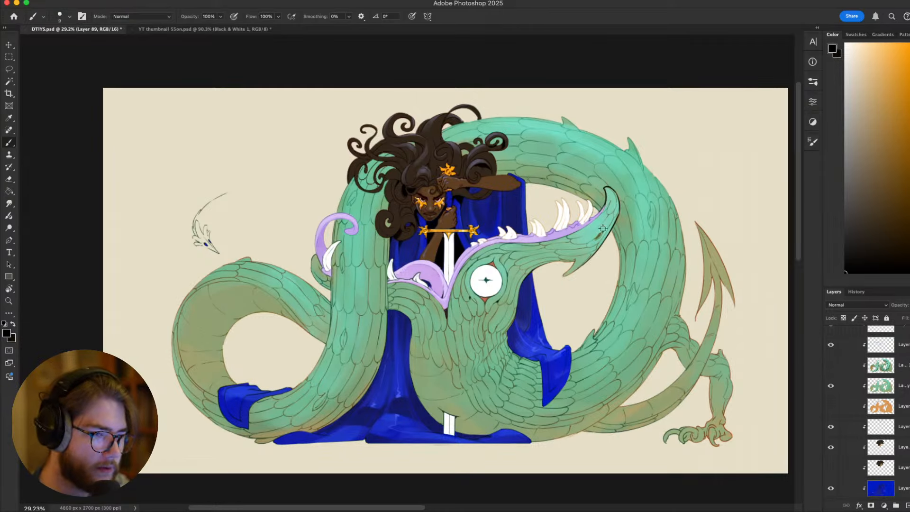
Show the painted scale layer above the green base to compare the dragon with and without its rendered scales
{"action": "scroll", "coordinate": [603, 229], "scroll_direction": "up", "scroll_amount": 3}
{"action": "scroll", "coordinate": [607, 222], "scroll_direction": "down", "scroll_amount": 2}
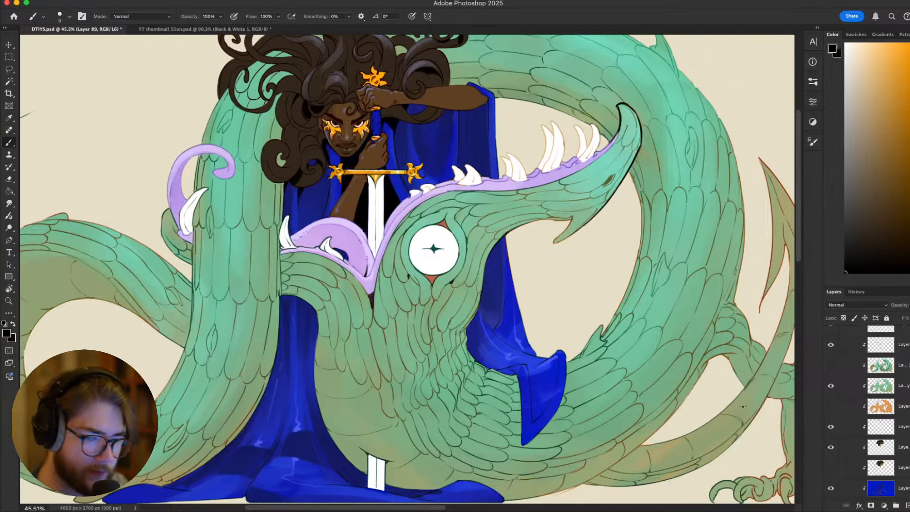
{"action": "left_click", "coordinate": [830, 365]}
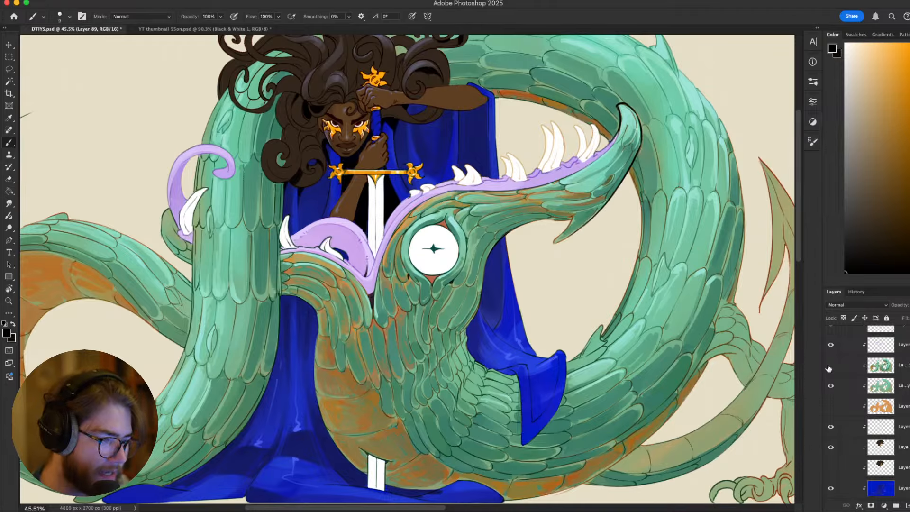
{"action": "left_click", "coordinate": [830, 366]}
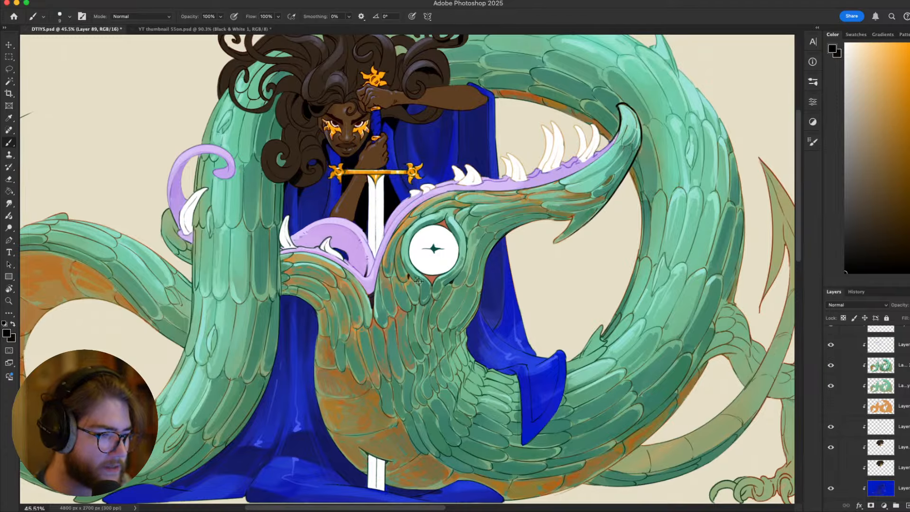
Examine the whole illustration and the area around the character, the sword and the dragon's head
{"action": "scroll", "coordinate": [418, 281], "scroll_direction": "down", "scroll_amount": 2}
{"action": "scroll", "coordinate": [389, 271], "scroll_direction": "up", "scroll_amount": 3}
{"action": "scroll", "coordinate": [413, 237], "scroll_direction": "down", "scroll_amount": 4}
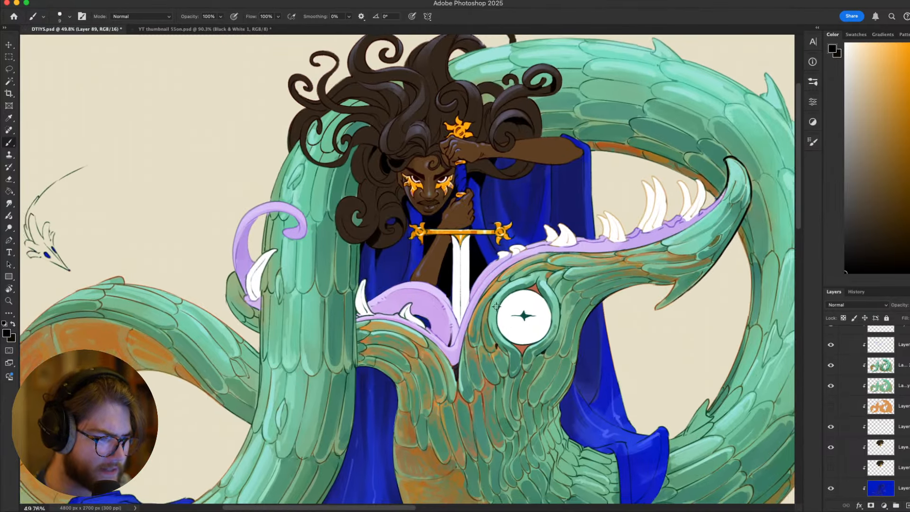
{"action": "scroll", "coordinate": [495, 303], "scroll_direction": "up", "scroll_amount": 3}
{"action": "scroll", "coordinate": [495, 306], "scroll_direction": "down", "scroll_amount": 3}
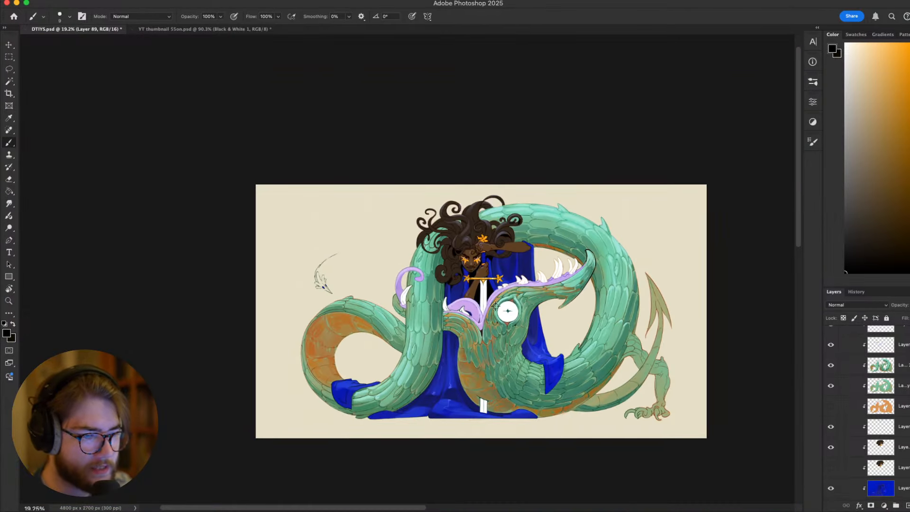
{"action": "scroll", "coordinate": [495, 303], "scroll_direction": "up", "scroll_amount": 3}
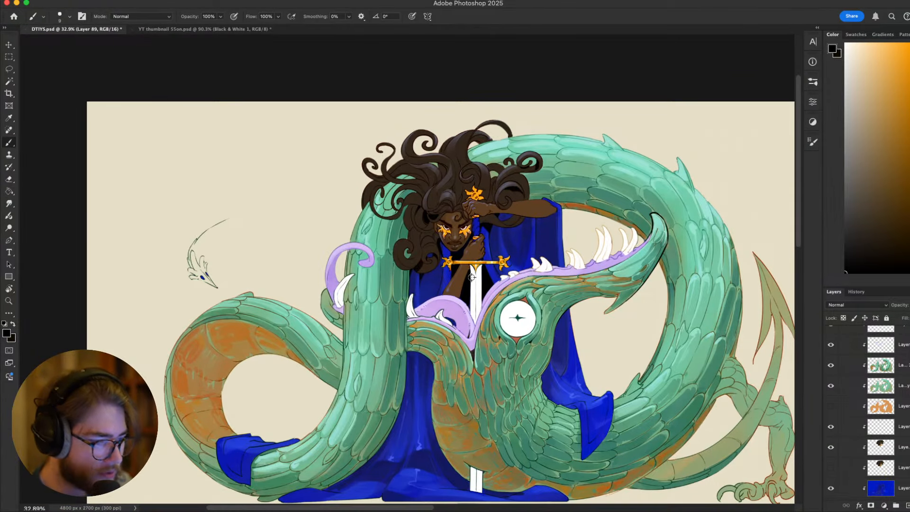
{"action": "scroll", "coordinate": [472, 278], "scroll_direction": "up", "scroll_amount": 2}
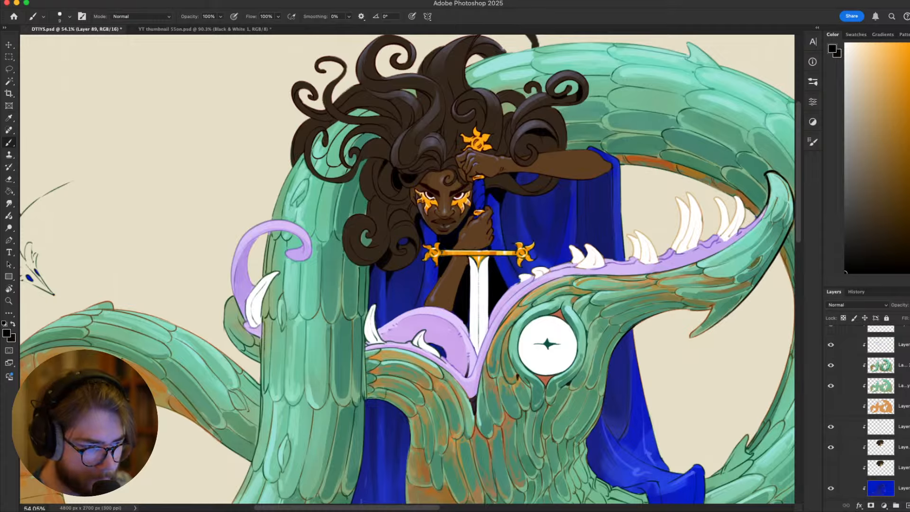
{"action": "left_click_drag", "start_coordinate": [442, 251], "coordinate": [443, 259]}
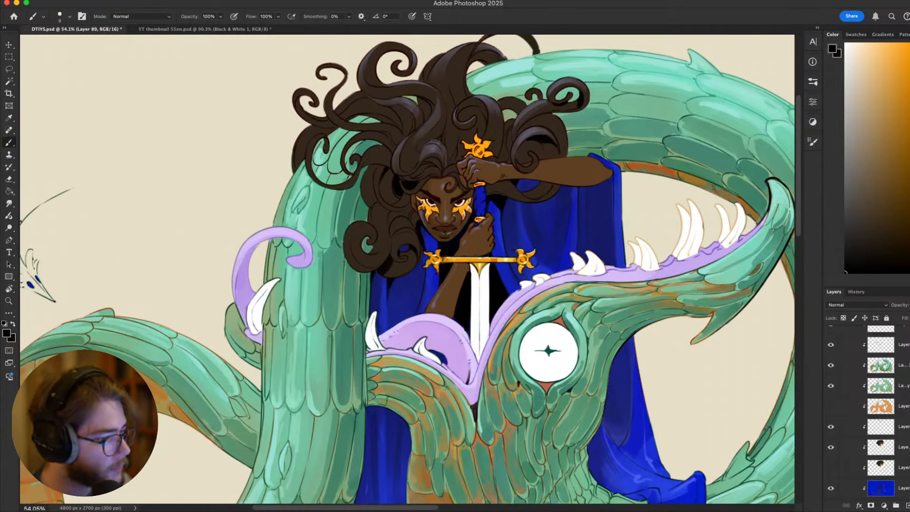
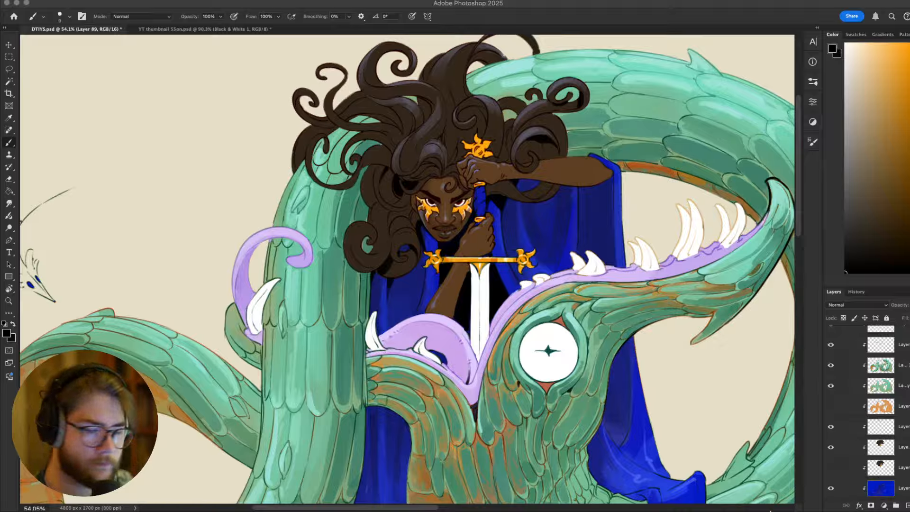
Place the DTIYS reference screenshot in the illustration as a new layer above Layer 89 in Group 2
{"action": "left_click_drag", "start_coordinate": [813, 365], "coordinate": [464, 203]}
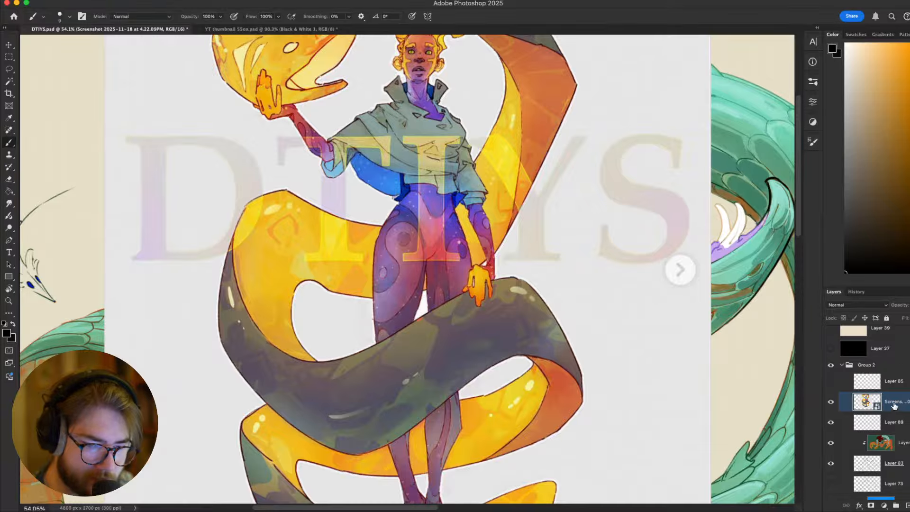
Reposition the DTIYS reference screenshot slightly down and across so its whole snake and figure sit inside the canvas
{"action": "scroll", "coordinate": [530, 321], "scroll_direction": "down", "scroll_amount": 3}
{"action": "scroll", "coordinate": [522, 265], "scroll_direction": "down", "scroll_amount": 2}
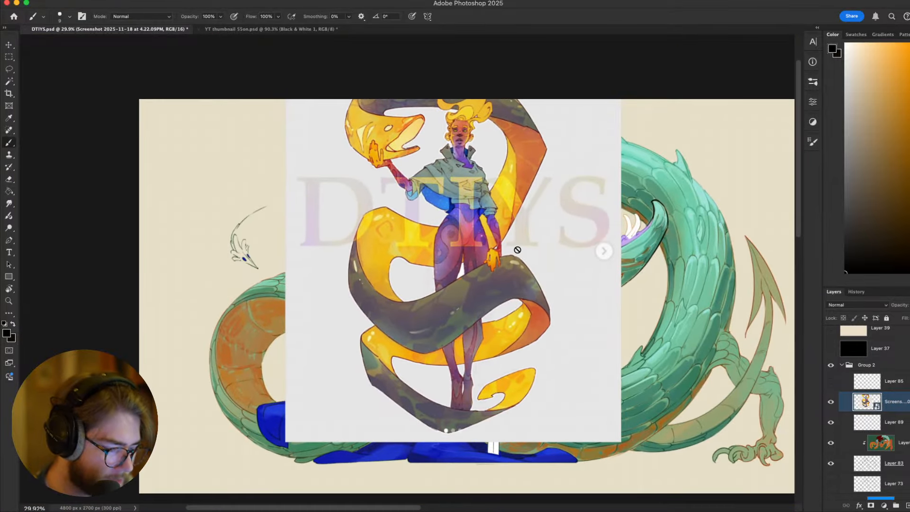
{"action": "key", "text": "v"}
{"action": "left_click_drag", "start_coordinate": [522, 256], "coordinate": [552, 300]}
{"action": "scroll", "coordinate": [553, 301], "scroll_direction": "up", "scroll_amount": 3}
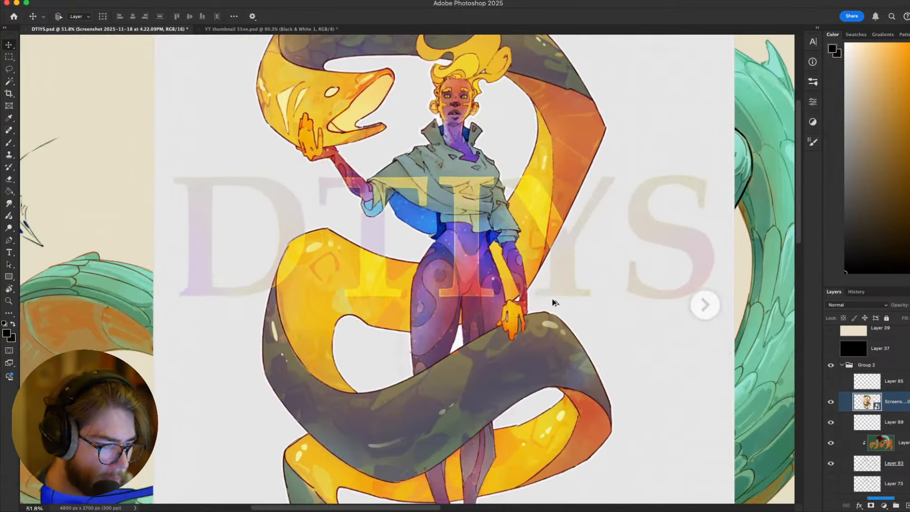
Examine the DTIYS reference as a whole and around its figure, raised hand and coiling snake
{"action": "scroll", "coordinate": [553, 297], "scroll_direction": "down", "scroll_amount": 2}
{"action": "scroll", "coordinate": [556, 301], "scroll_direction": "down", "scroll_amount": 1}
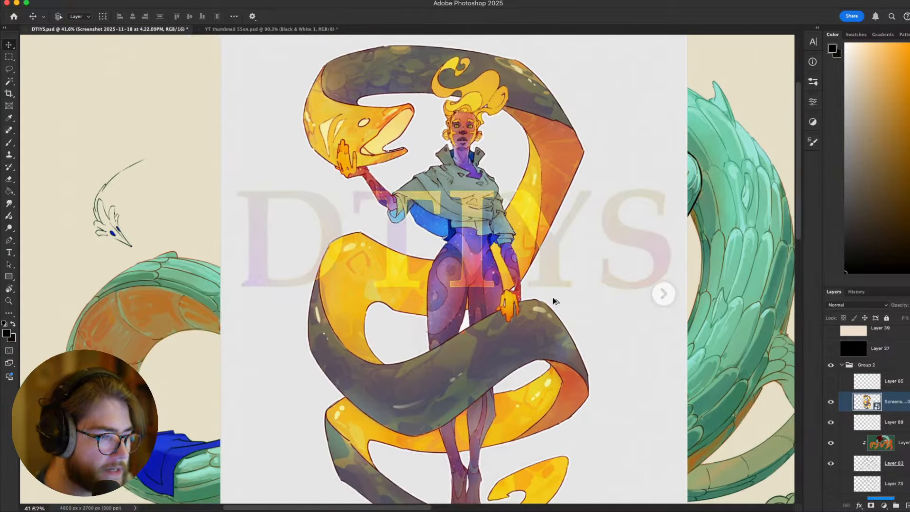
{"action": "scroll", "coordinate": [543, 303], "scroll_direction": "down", "scroll_amount": 4}
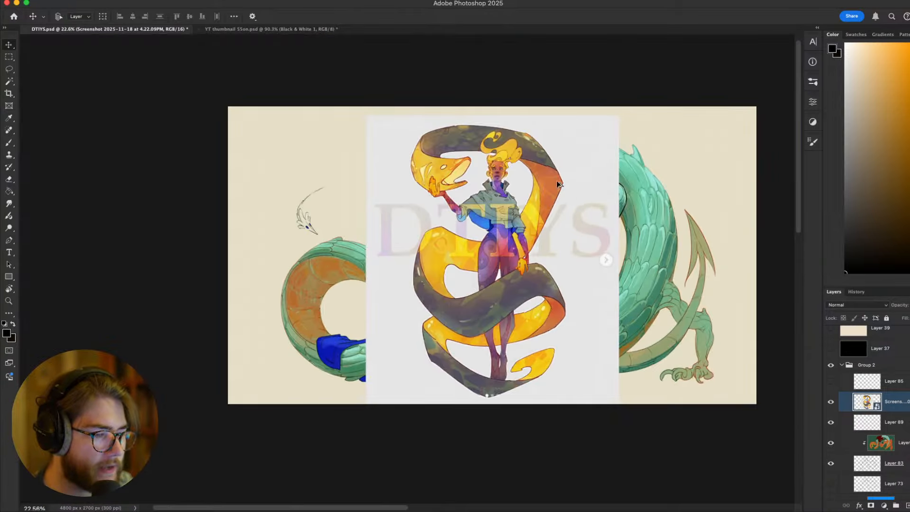
{"action": "scroll", "coordinate": [507, 205], "scroll_direction": "up", "scroll_amount": 3}
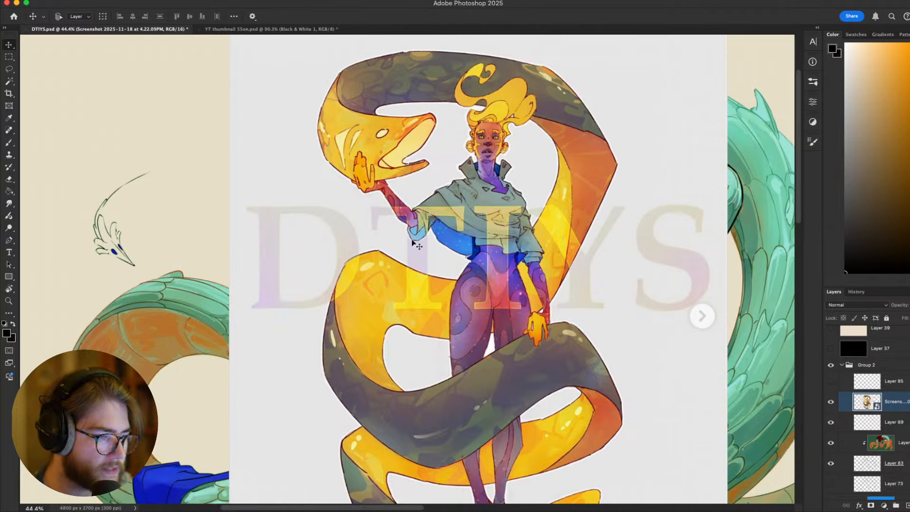
{"action": "scroll", "coordinate": [495, 276], "scroll_direction": "down", "scroll_amount": 3}
{"action": "scroll", "coordinate": [496, 279], "scroll_direction": "up", "scroll_amount": 2}
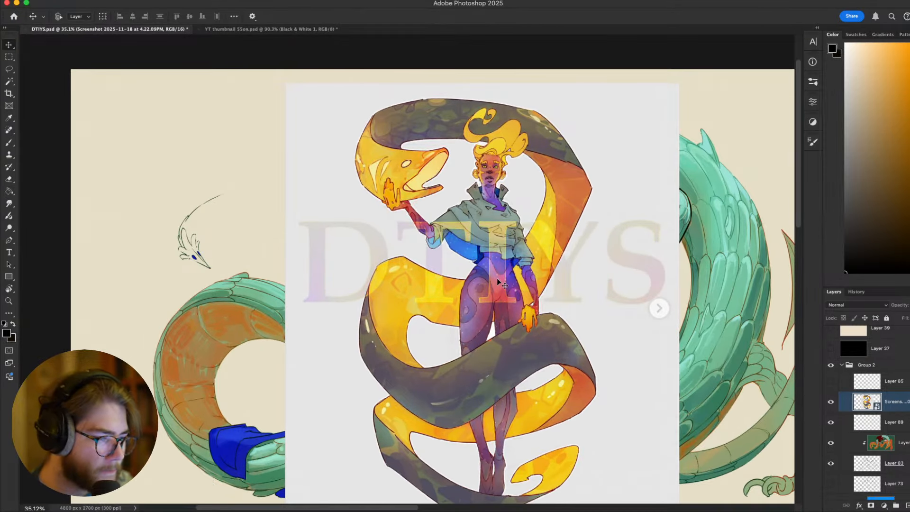
{"action": "scroll", "coordinate": [509, 277], "scroll_direction": "down", "scroll_amount": 3}
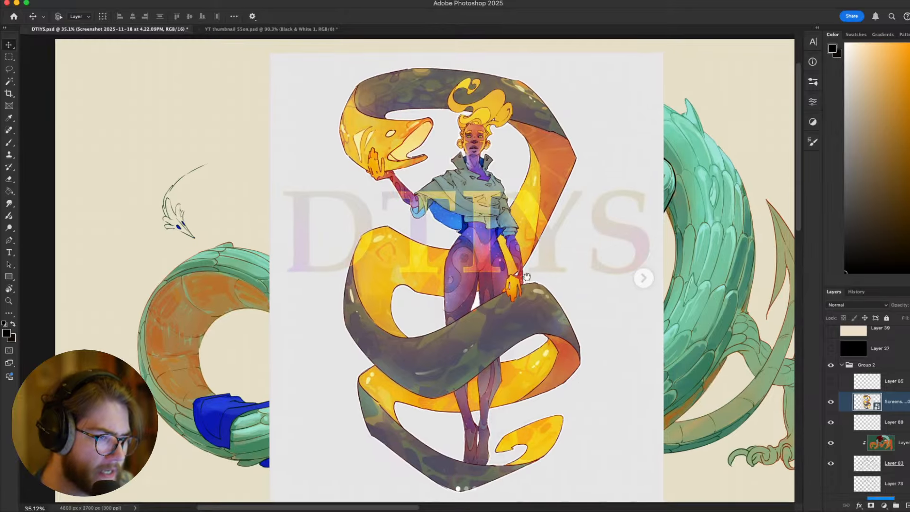
Hide the DTIYS reference screenshot and examine the illustration around the character, the sword and the dragon's head
{"action": "left_click", "coordinate": [830, 401]}
{"action": "scroll", "coordinate": [606, 323], "scroll_direction": "down", "scroll_amount": 3}
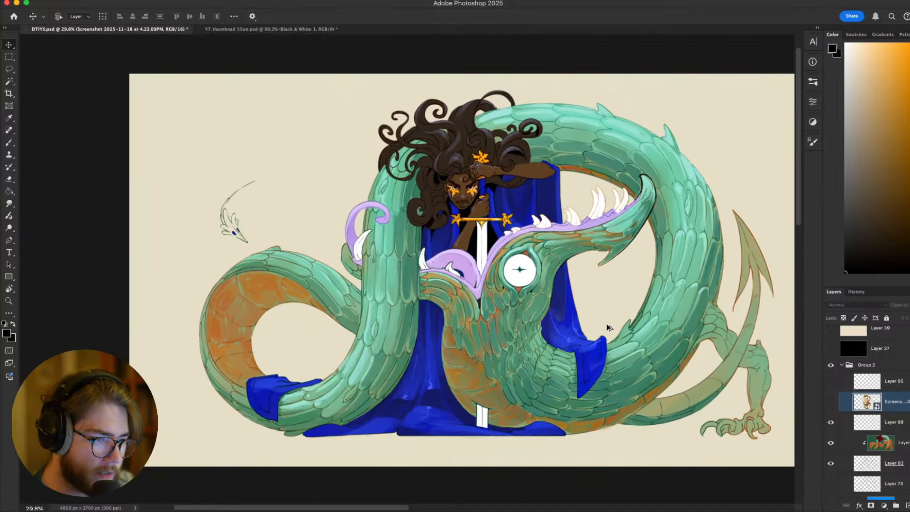
{"action": "scroll", "coordinate": [480, 244], "scroll_direction": "up", "scroll_amount": 5}
{"action": "scroll", "coordinate": [480, 264], "scroll_direction": "down", "scroll_amount": 3}
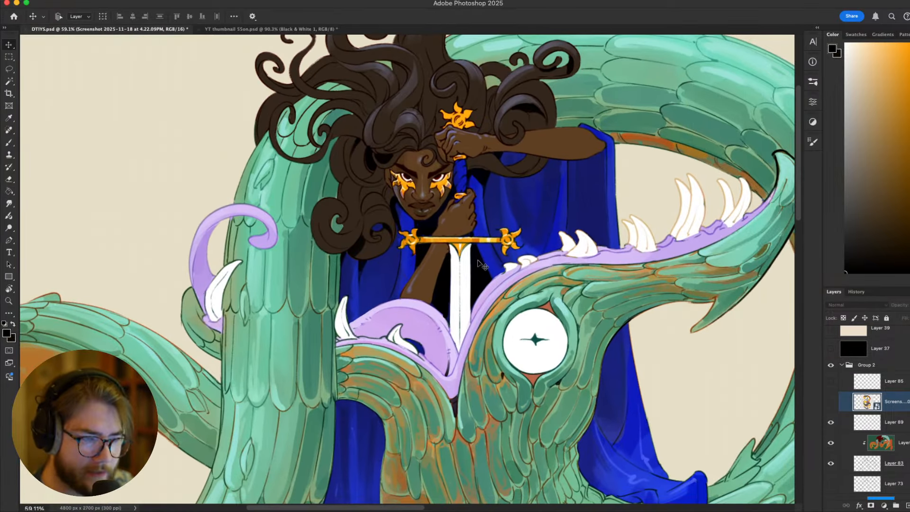
{"action": "scroll", "coordinate": [480, 264], "scroll_direction": "up", "scroll_amount": 1}
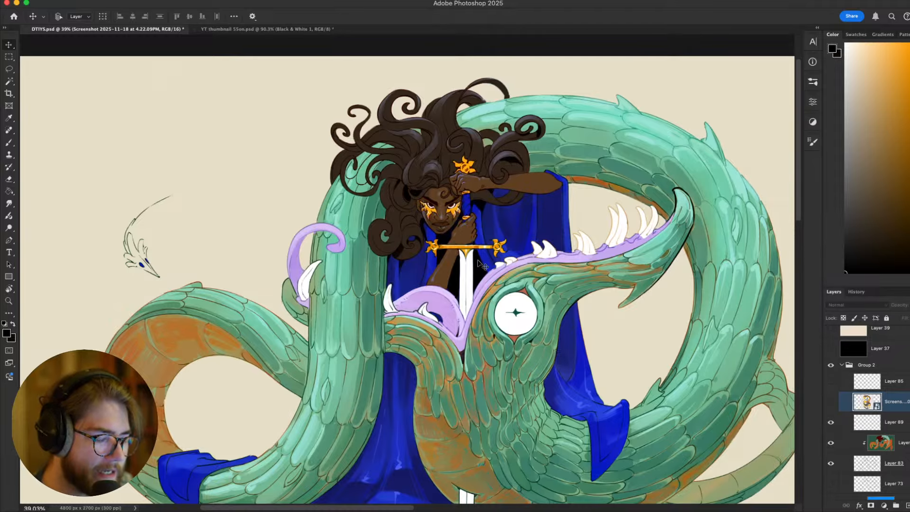
{"action": "scroll", "coordinate": [478, 264], "scroll_direction": "down", "scroll_amount": 2}
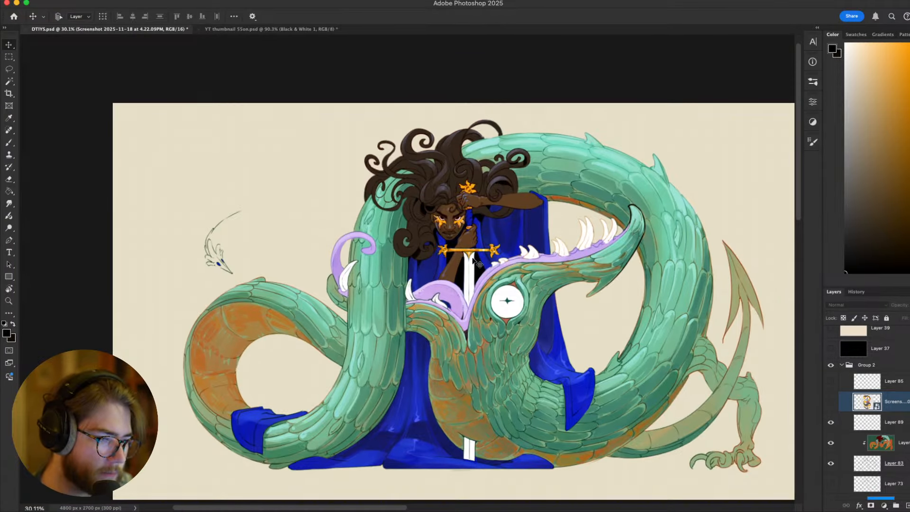
{"action": "scroll", "coordinate": [493, 249], "scroll_direction": "down", "scroll_amount": 3}
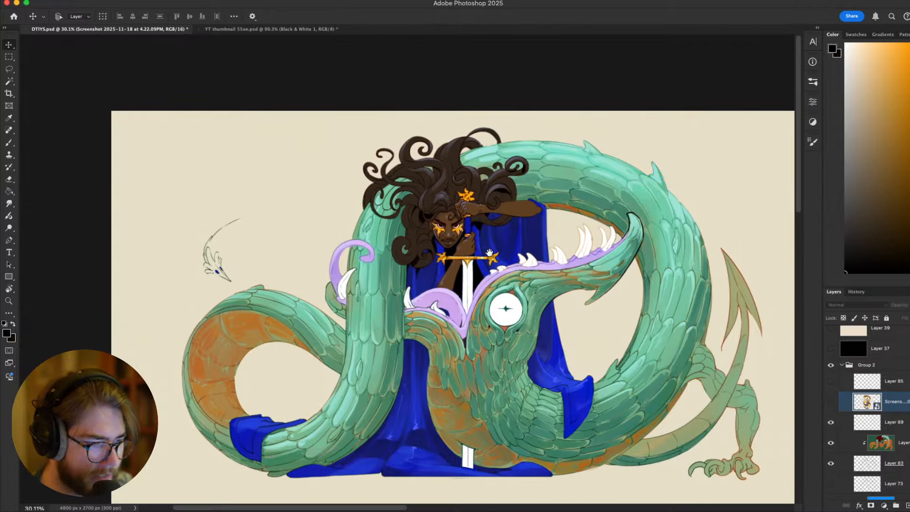
{"action": "scroll", "coordinate": [488, 265], "scroll_direction": "up", "scroll_amount": 4}
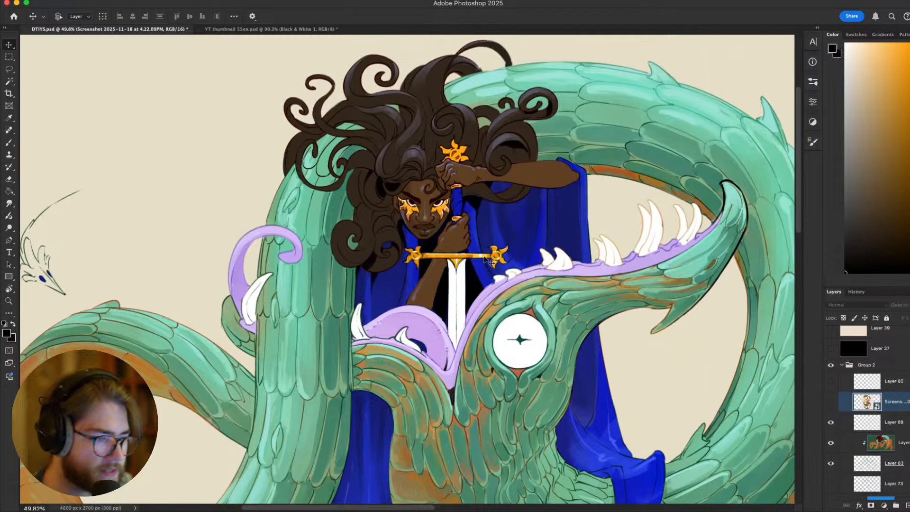
{"action": "scroll", "coordinate": [491, 266], "scroll_direction": "down", "scroll_amount": 4}
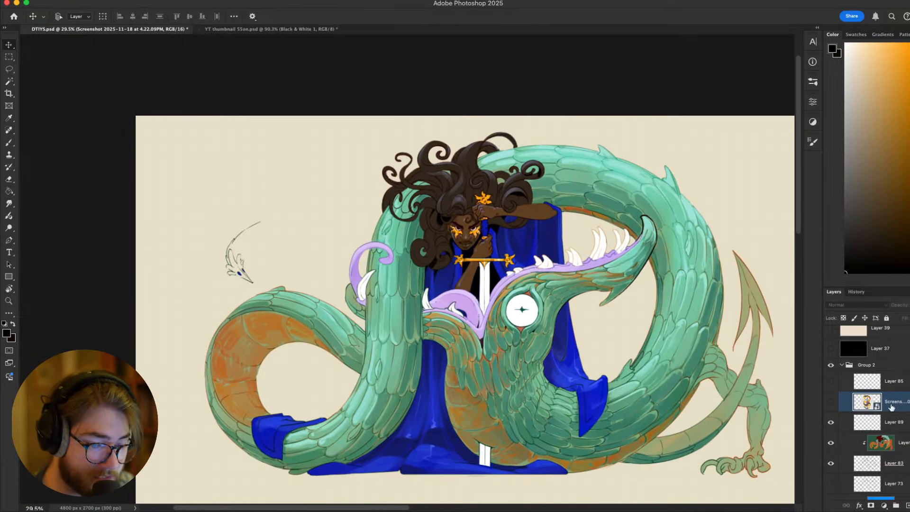
Select the blue Layer 75 clipped directly to Layer 74 and examine the character's cape and surrounding scales
{"action": "scroll", "coordinate": [885, 442], "scroll_direction": "down", "scroll_amount": 5}
{"action": "scroll", "coordinate": [884, 442], "scroll_direction": "down", "scroll_amount": 5}
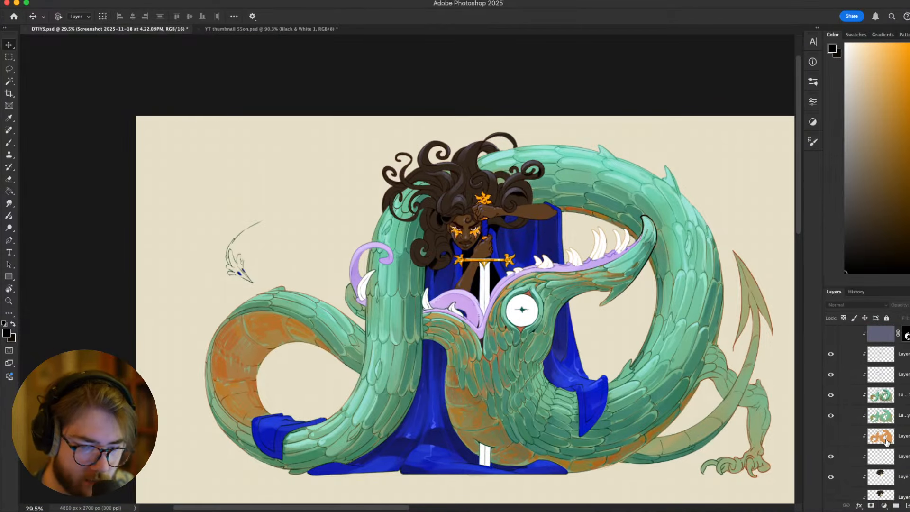
{"action": "left_click", "coordinate": [903, 438]}
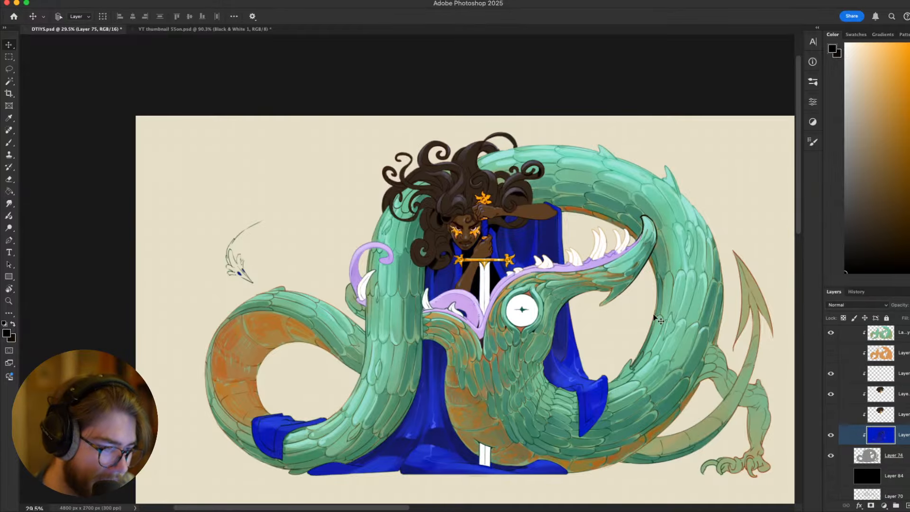
{"action": "scroll", "coordinate": [471, 287], "scroll_direction": "up", "scroll_amount": 4}
{"action": "left_click_drag", "start_coordinate": [562, 302], "coordinate": [562, 313]}
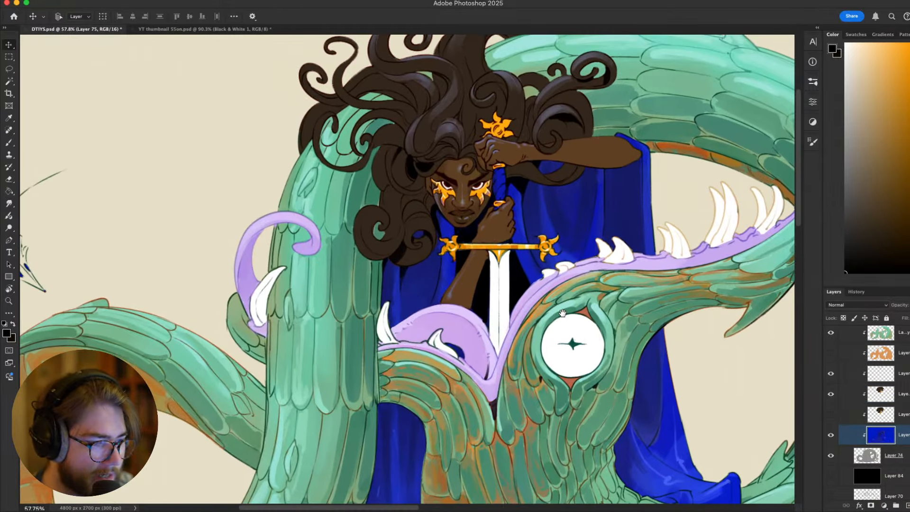
{"action": "scroll", "coordinate": [526, 298], "scroll_direction": "down", "scroll_amount": 4}
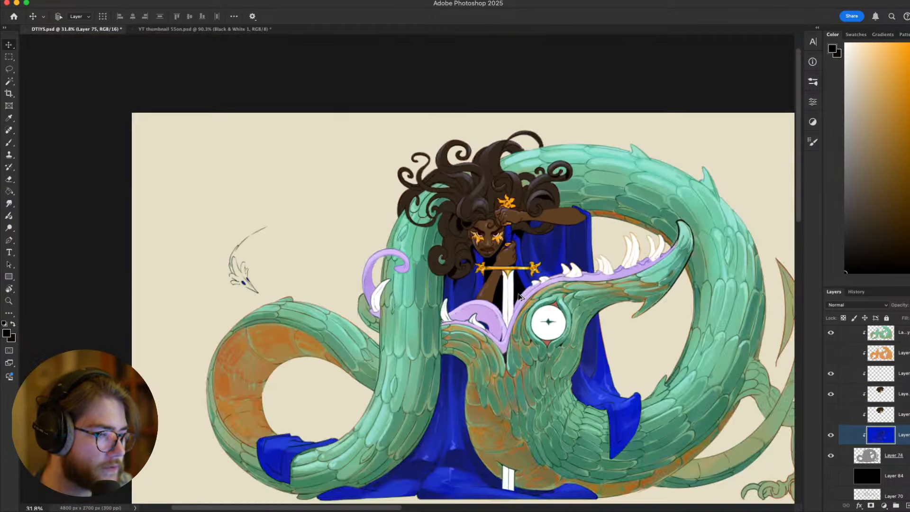
Check the values around the character, sword and dragon's head in a greyscale proof and return to the colour view
{"action": "scroll", "coordinate": [524, 296], "scroll_direction": "up", "scroll_amount": 5}
{"action": "key", "text": "super+y"}
{"action": "scroll", "coordinate": [521, 294], "scroll_direction": "down", "scroll_amount": 3}
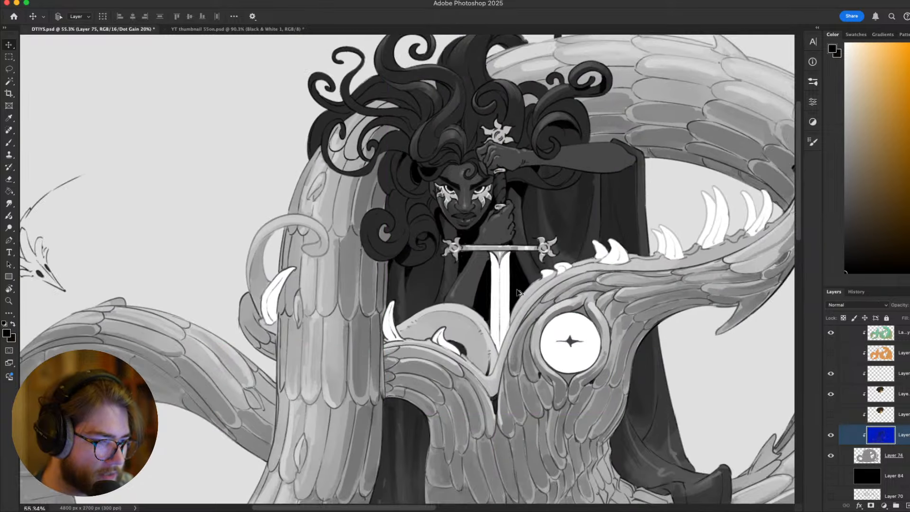
{"action": "scroll", "coordinate": [520, 294], "scroll_direction": "up", "scroll_amount": 2}
{"action": "left_click_drag", "start_coordinate": [521, 250], "coordinate": [519, 263]}
{"action": "key", "text": "super+y"}
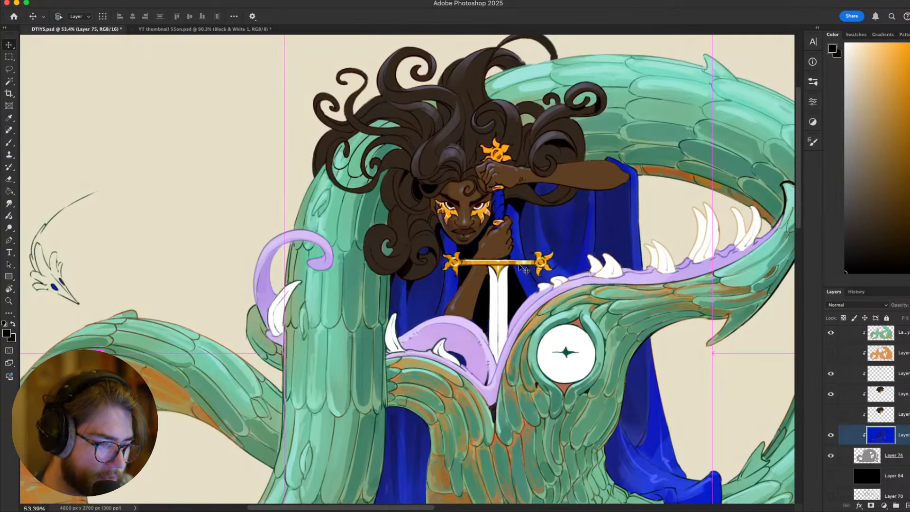
Examine the character's face, hands and sword up close and against the whole dragon composition
{"action": "left_click", "coordinate": [516, 277], "text": "shift+super"}
{"action": "scroll", "coordinate": [516, 276], "scroll_direction": "down", "scroll_amount": 2}
{"action": "scroll", "coordinate": [474, 287], "scroll_direction": "up", "scroll_amount": 3}
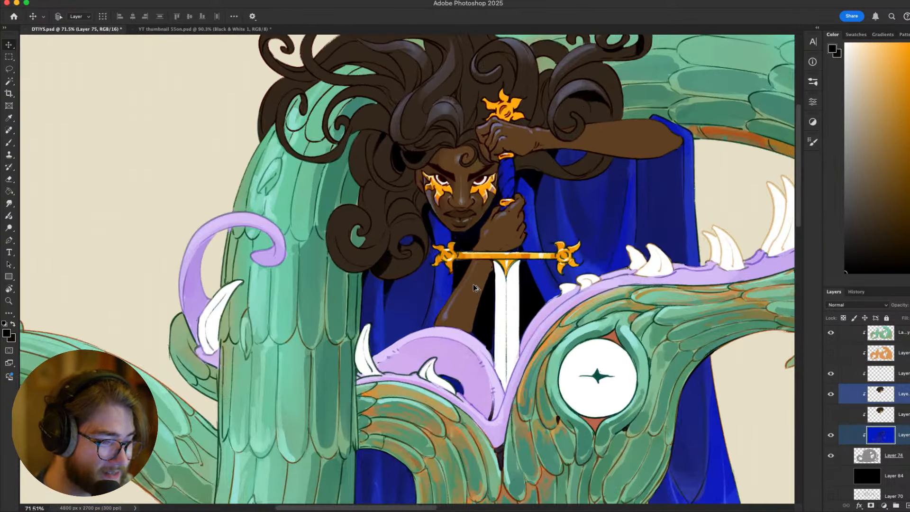
{"action": "scroll", "coordinate": [473, 283], "scroll_direction": "up", "scroll_amount": 1}
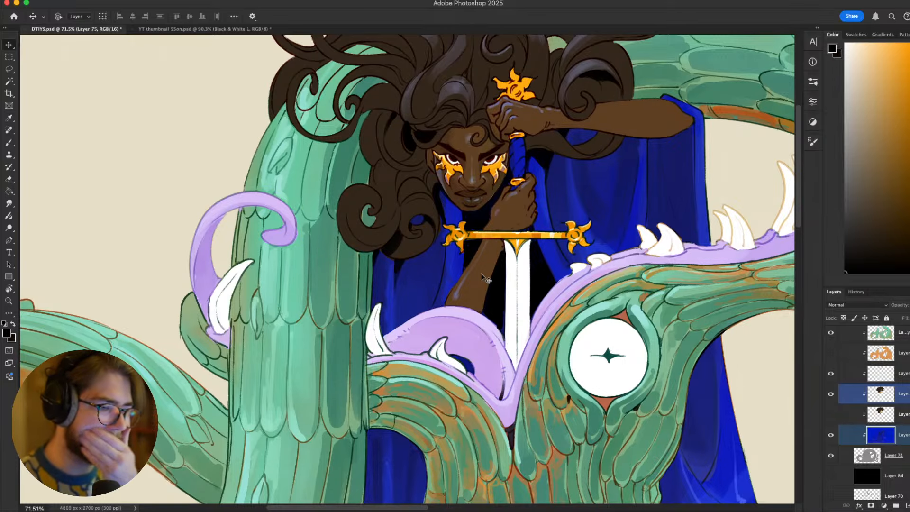
{"action": "scroll", "coordinate": [481, 273], "scroll_direction": "down", "scroll_amount": 4}
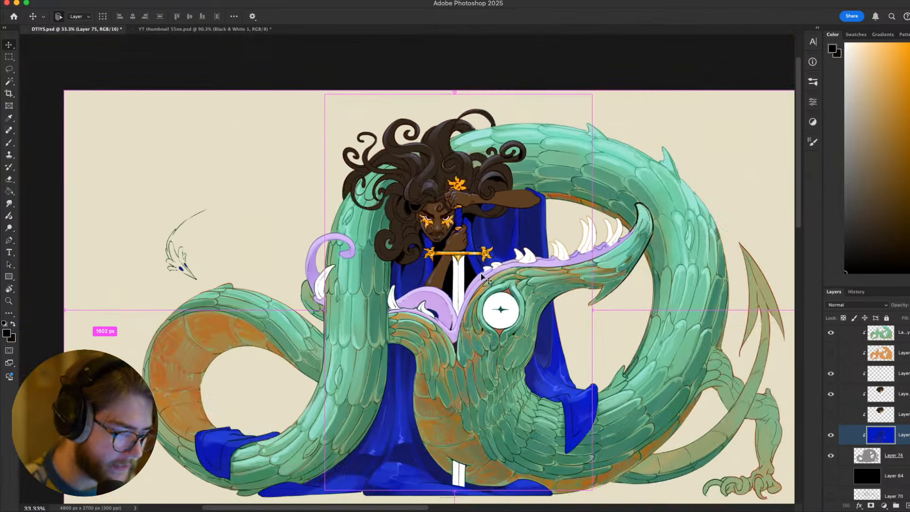
{"action": "scroll", "coordinate": [480, 273], "scroll_direction": "up", "scroll_amount": 3}
{"action": "scroll", "coordinate": [483, 274], "scroll_direction": "down", "scroll_amount": 4}
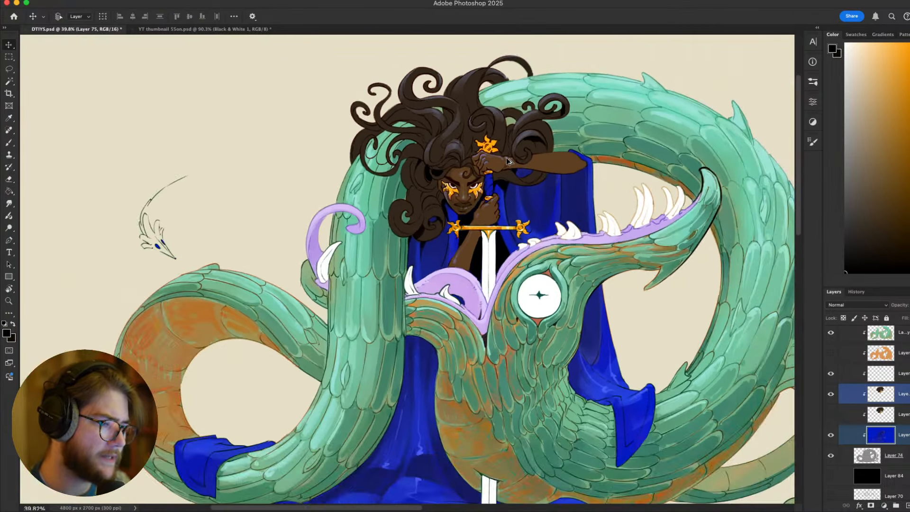
{"action": "scroll", "coordinate": [507, 161], "scroll_direction": "up", "scroll_amount": 2}
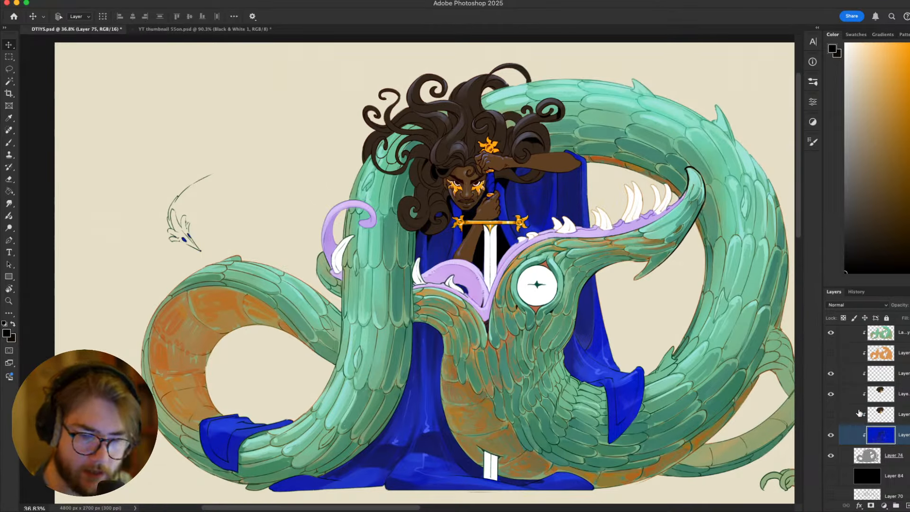
Compare the illustration with and without the two clipped detail layers directly above the painted scale layers, leaving both shown
{"action": "scroll", "coordinate": [859, 412], "scroll_direction": "up", "scroll_amount": 5}
{"action": "left_click", "coordinate": [831, 399]}
{"action": "left_click", "coordinate": [831, 399]}
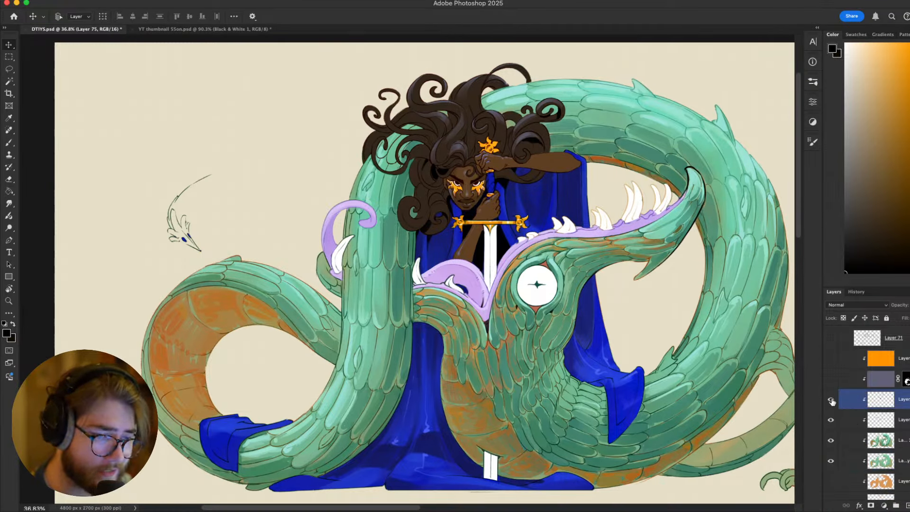
{"action": "left_click", "coordinate": [834, 419]}
{"action": "left_click", "coordinate": [830, 419]}
{"action": "left_click", "coordinate": [830, 419]}
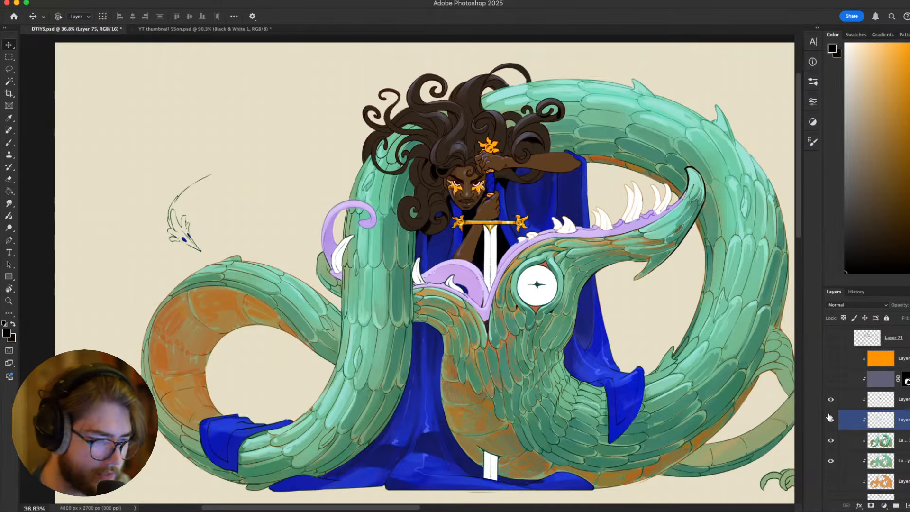
{"action": "left_click", "coordinate": [830, 419]}
{"action": "left_click", "coordinate": [831, 419]}
{"action": "key", "text": "alt+["}
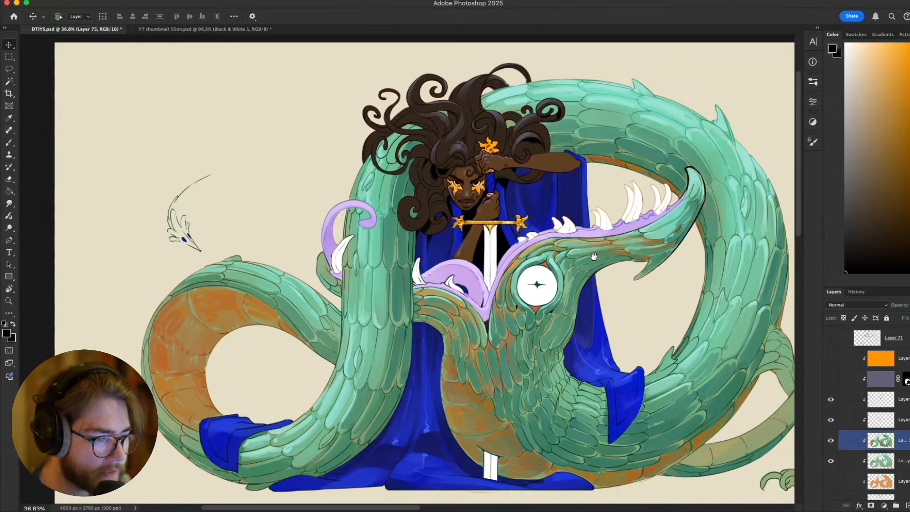
Toggle the clipped layer just below the hidden grey-purple layer to recheck its contribution, leaving it shown
{"action": "left_click_drag", "start_coordinate": [594, 256], "coordinate": [592, 283]}
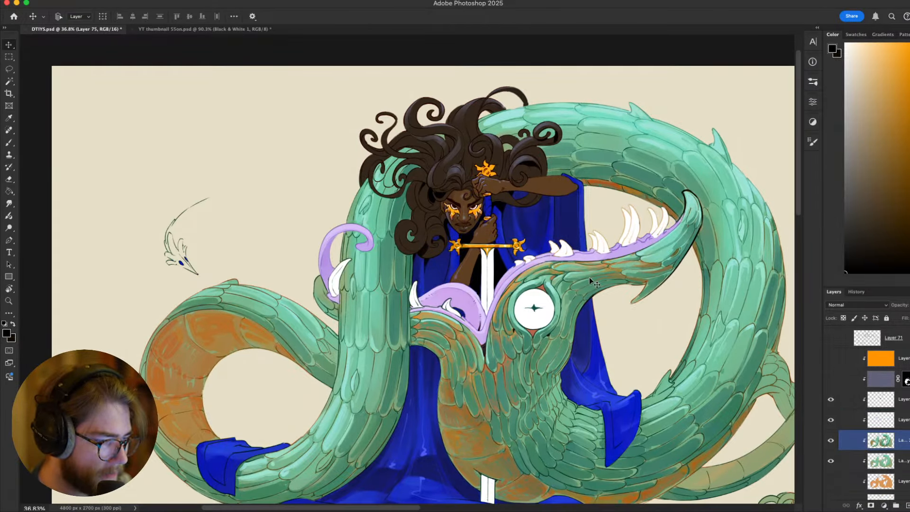
{"action": "left_click_drag", "start_coordinate": [590, 281], "coordinate": [586, 217]}
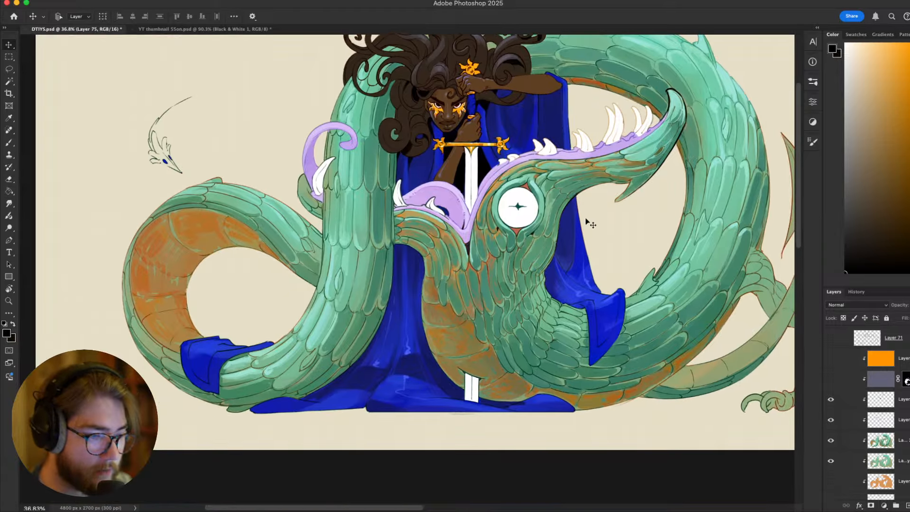
{"action": "left_click", "coordinate": [882, 403]}
{"action": "left_click", "coordinate": [831, 401]}
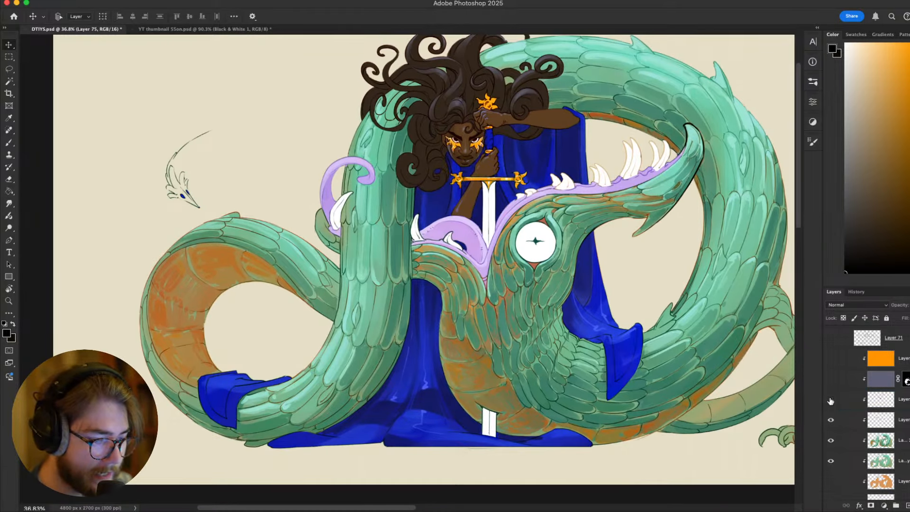
{"action": "left_click", "coordinate": [830, 401]}
Hide the line-colour layer clipped to Layer 83 and compare the black line art with Layer 89 off and on
{"action": "left_click_drag", "start_coordinate": [641, 249], "coordinate": [651, 285]}
{"action": "scroll", "coordinate": [863, 403], "scroll_direction": "up", "scroll_amount": 5}
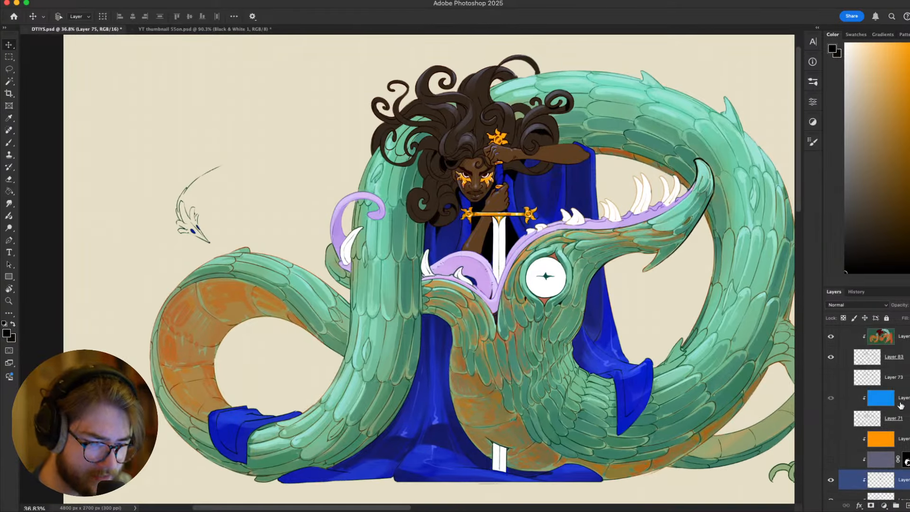
{"action": "left_click", "coordinate": [831, 389]}
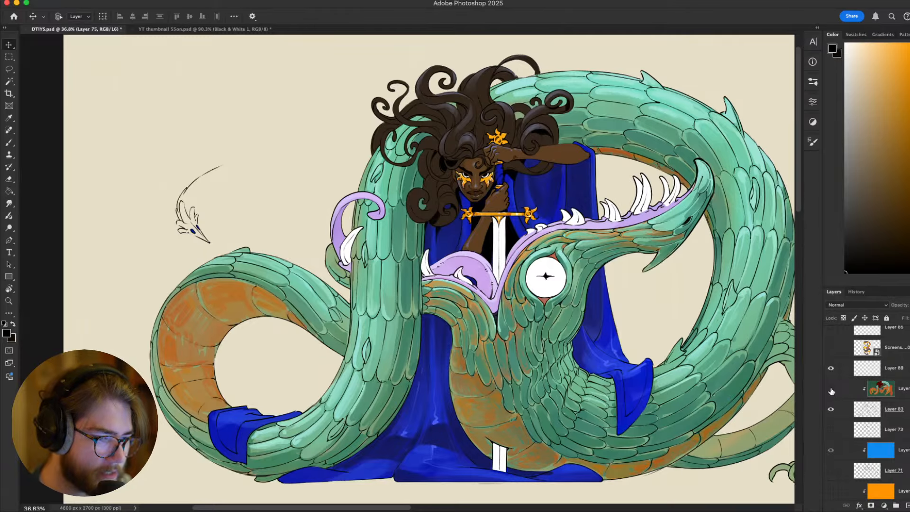
{"action": "scroll", "coordinate": [657, 316], "scroll_direction": "down", "scroll_amount": 2}
{"action": "scroll", "coordinate": [871, 360], "scroll_direction": "up", "scroll_amount": 2}
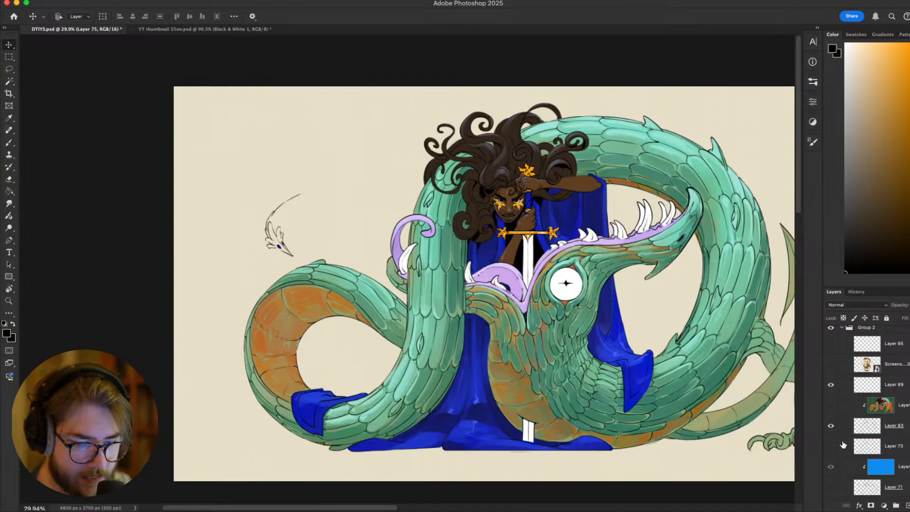
{"action": "left_click", "coordinate": [831, 385]}
{"action": "left_click", "coordinate": [830, 384]}
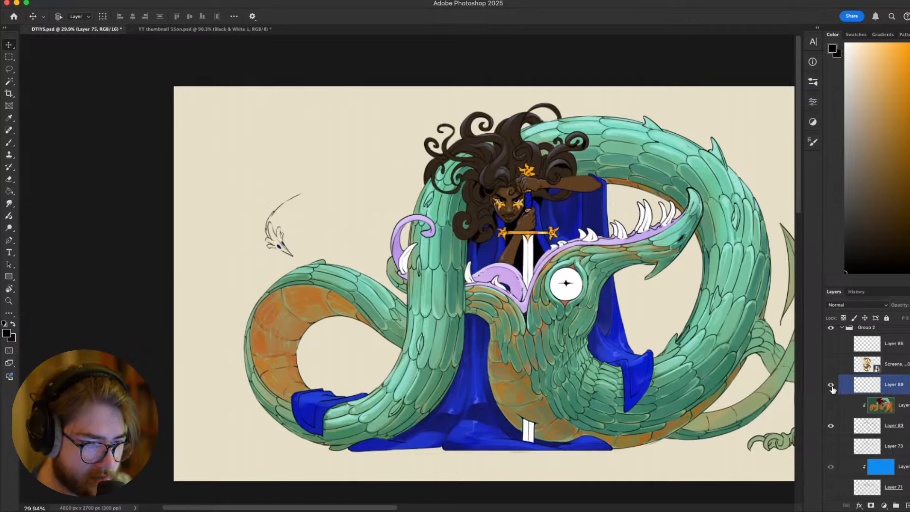
Hide Layer 89 and turn the line-colour layer clipped to Layer 83 back on
{"action": "left_click", "coordinate": [831, 385]}
{"action": "scroll", "coordinate": [492, 298], "scroll_direction": "up", "scroll_amount": 4}
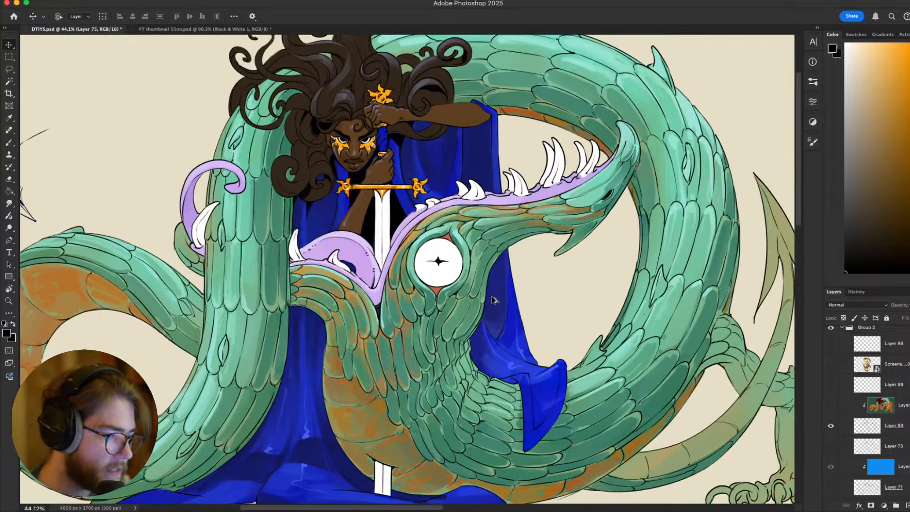
{"action": "scroll", "coordinate": [569, 294], "scroll_direction": "left", "scroll_amount": 3}
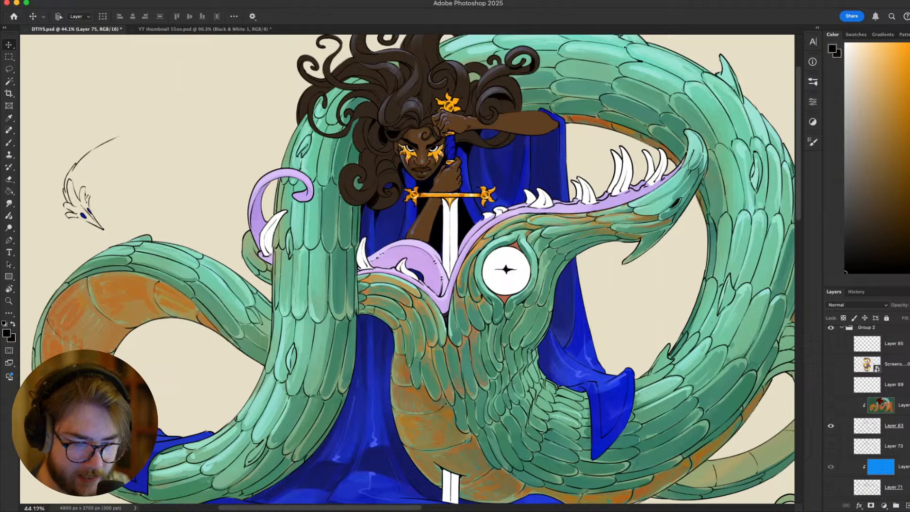
{"action": "left_click", "coordinate": [853, 405]}
{"action": "left_click", "coordinate": [831, 405]}
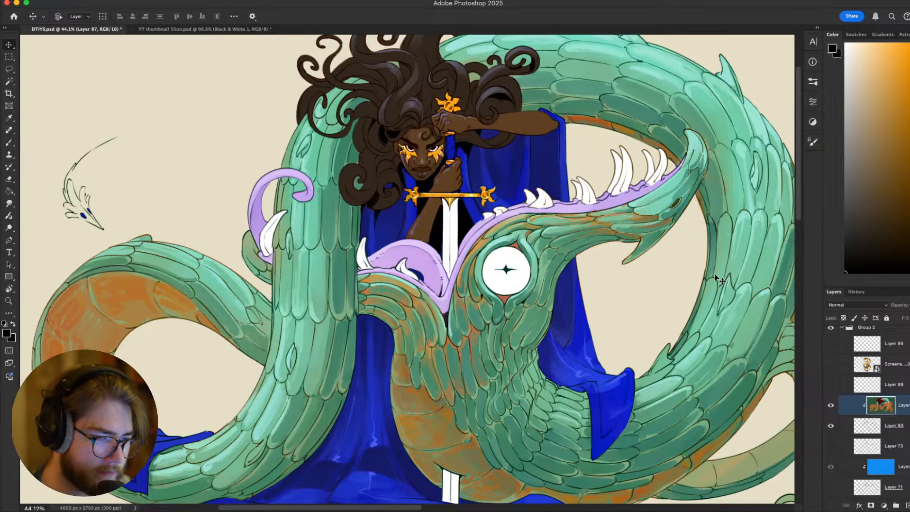
Examine the coloured line art over the dragon and character, and select the clipped detail layer just below the hidden grey-purple layer
{"action": "scroll", "coordinate": [562, 238], "scroll_direction": "down", "scroll_amount": 5}
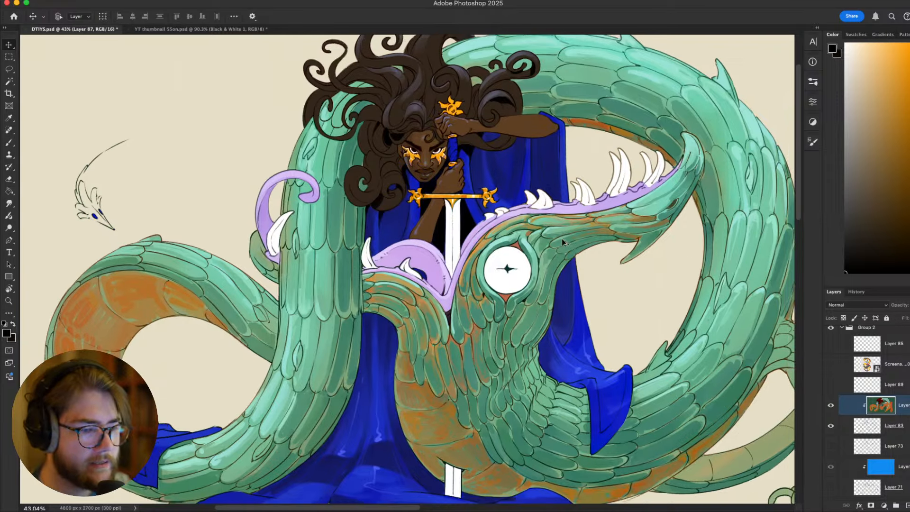
{"action": "scroll", "coordinate": [562, 238], "scroll_direction": "up", "scroll_amount": 5}
{"action": "left_click_drag", "start_coordinate": [583, 222], "coordinate": [603, 282]}
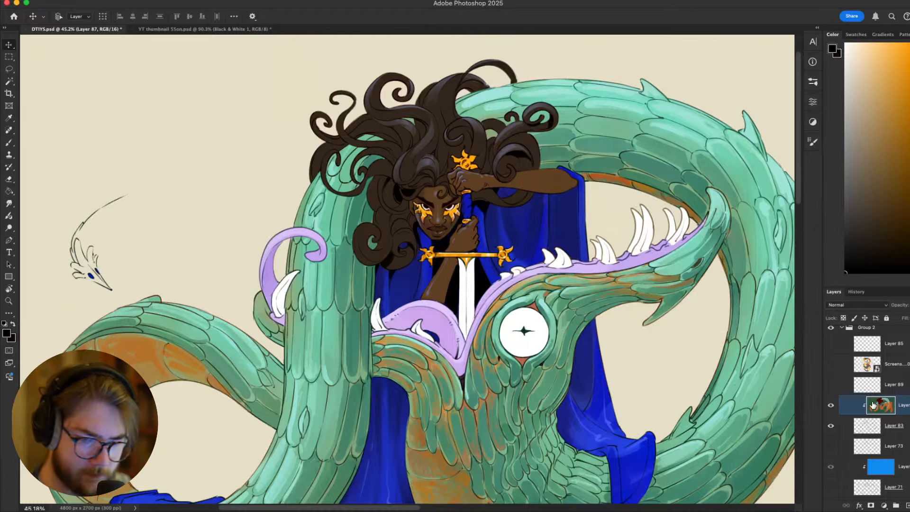
{"action": "scroll", "coordinate": [874, 404], "scroll_direction": "down", "scroll_amount": 1}
{"action": "left_click", "coordinate": [877, 404]}
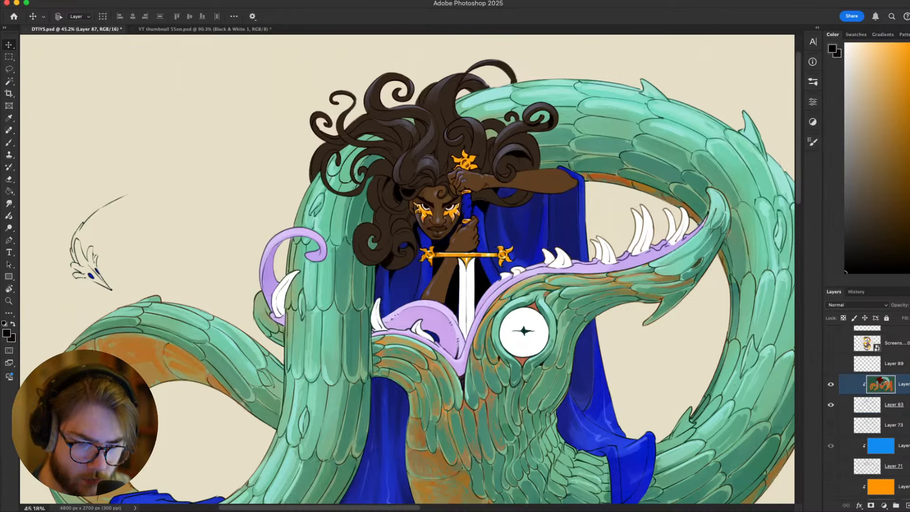
{"action": "scroll", "coordinate": [891, 417], "scroll_direction": "down", "scroll_amount": 6}
{"action": "left_click", "coordinate": [886, 422]}
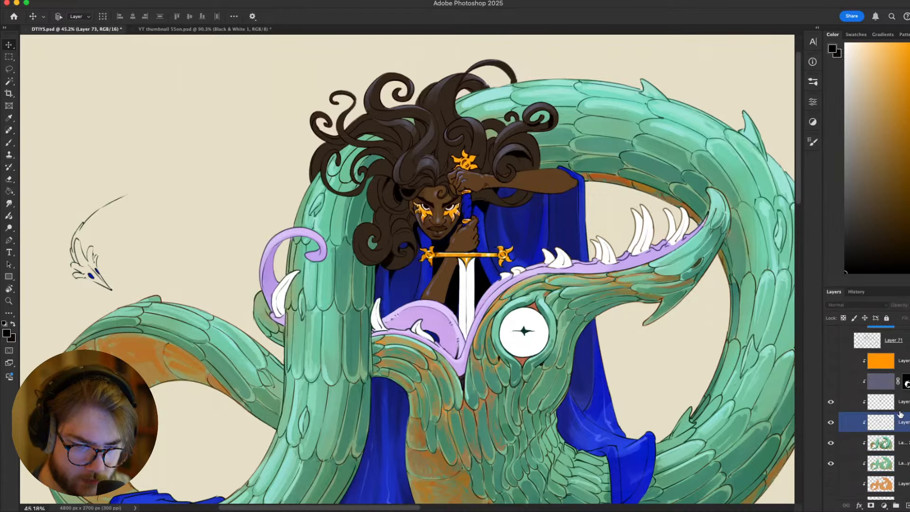
{"action": "left_click", "coordinate": [899, 406]}
{"action": "scroll", "coordinate": [491, 263], "scroll_direction": "up", "scroll_amount": 1}
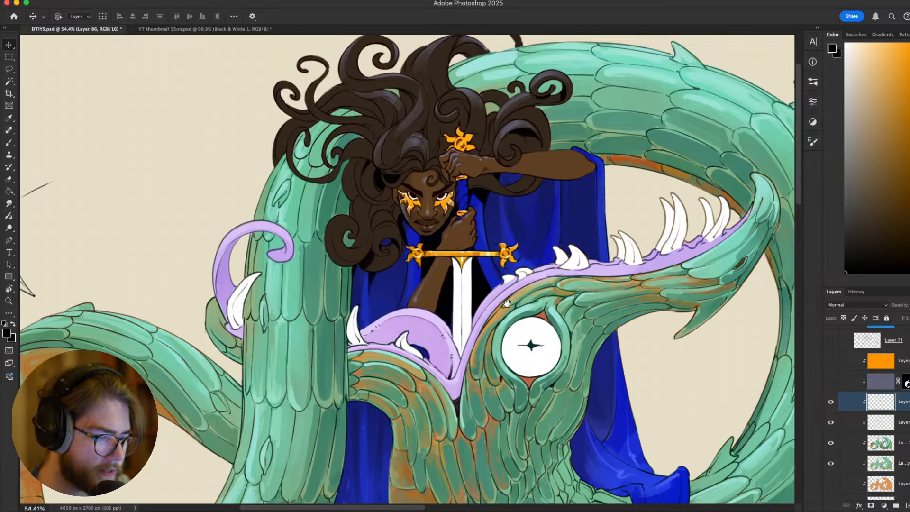
{"action": "left_click_drag", "start_coordinate": [507, 303], "coordinate": [503, 259]}
{"action": "scroll", "coordinate": [504, 258], "scroll_direction": "down", "scroll_amount": 3}
{"action": "scroll", "coordinate": [512, 260], "scroll_direction": "up", "scroll_amount": 3}
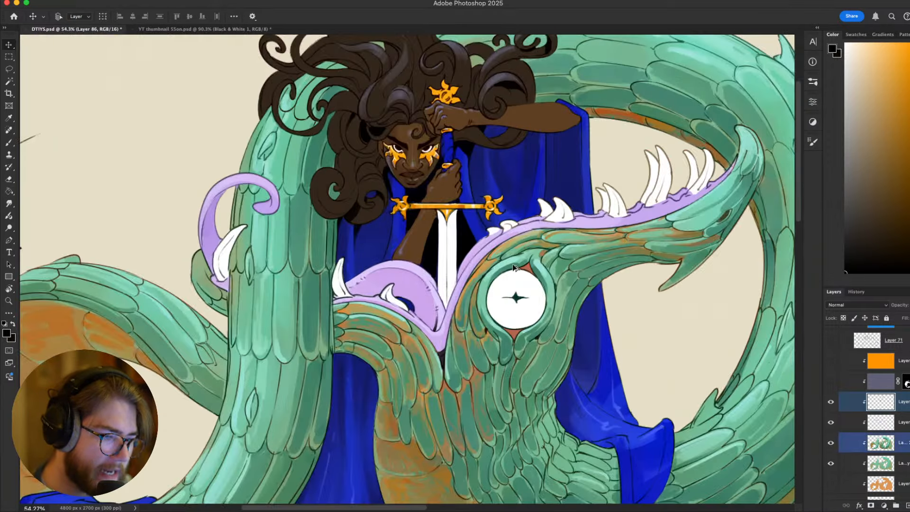
{"action": "scroll", "coordinate": [520, 264], "scroll_direction": "down", "scroll_amount": 1}
{"action": "scroll", "coordinate": [520, 264], "scroll_direction": "down", "scroll_amount": 1}
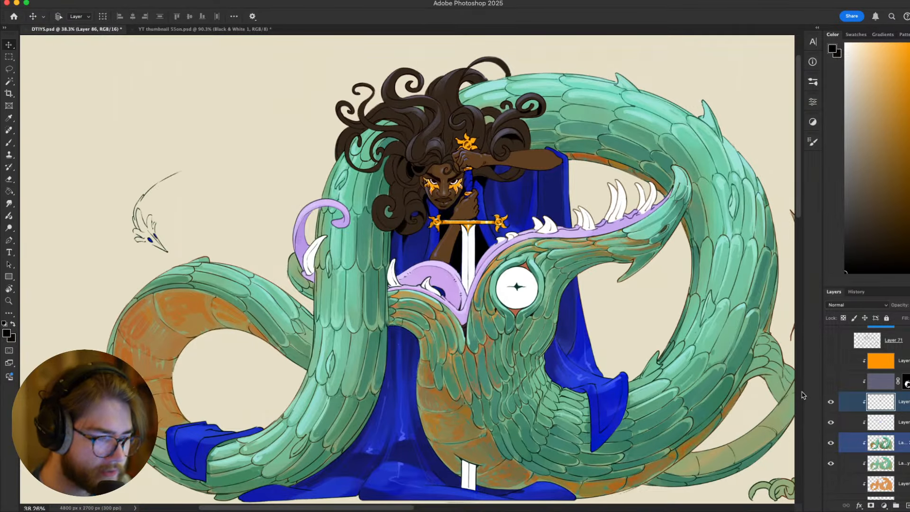
Select the clipped blue cloak layer above Layer 74 and switch to a textured brush from the recent brush presets
{"action": "scroll", "coordinate": [877, 417], "scroll_direction": "down", "scroll_amount": 3}
{"action": "left_click", "coordinate": [881, 459]}
{"action": "scroll", "coordinate": [663, 331], "scroll_direction": "left", "scroll_amount": 3}
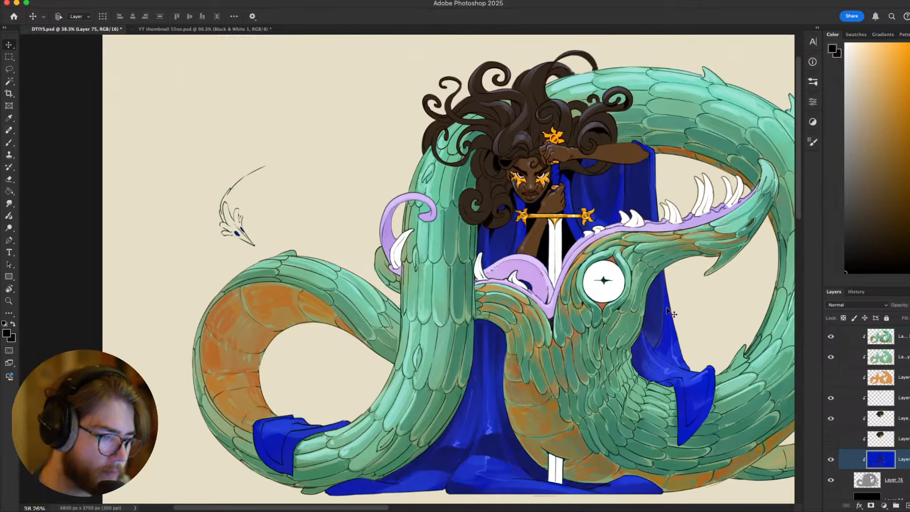
{"action": "key", "text": "b"}
{"action": "left_click_drag", "start_coordinate": [671, 314], "coordinate": [643, 280]}
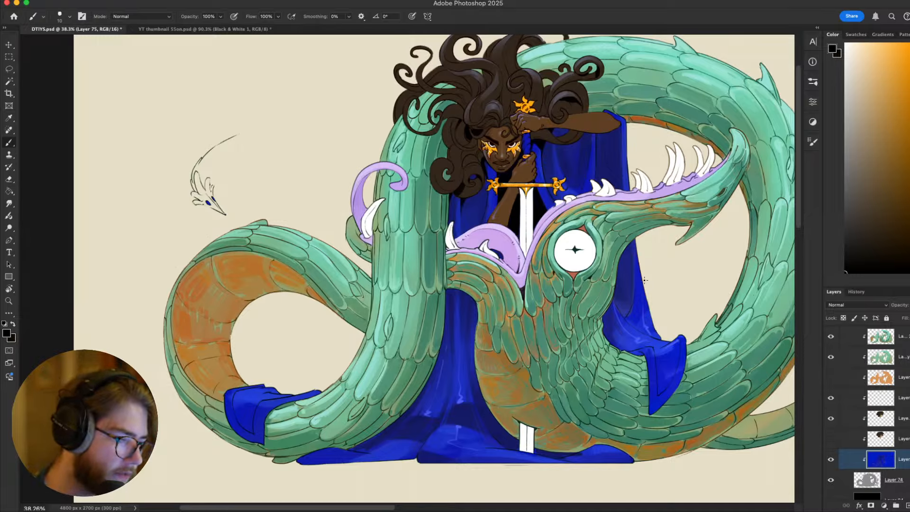
{"action": "right_click", "coordinate": [621, 306]}
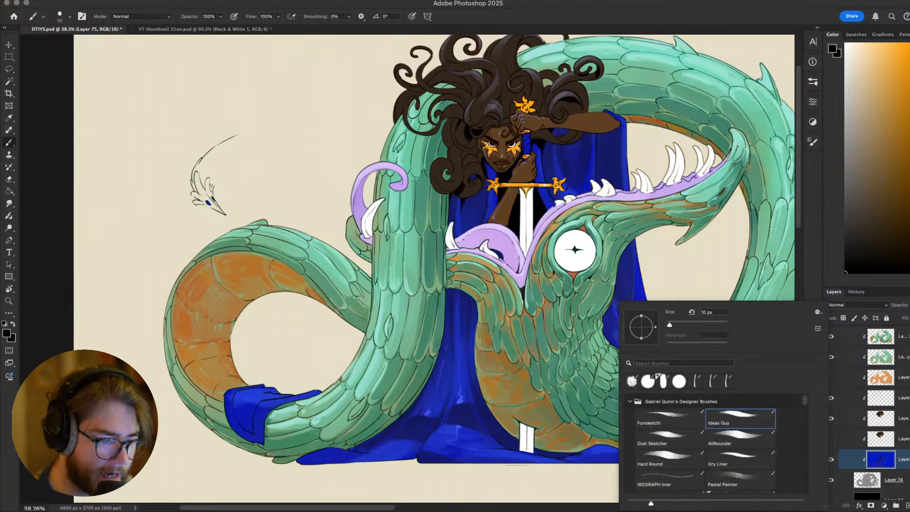
{"action": "left_click", "coordinate": [694, 381]}
{"action": "key", "text": "Return"}
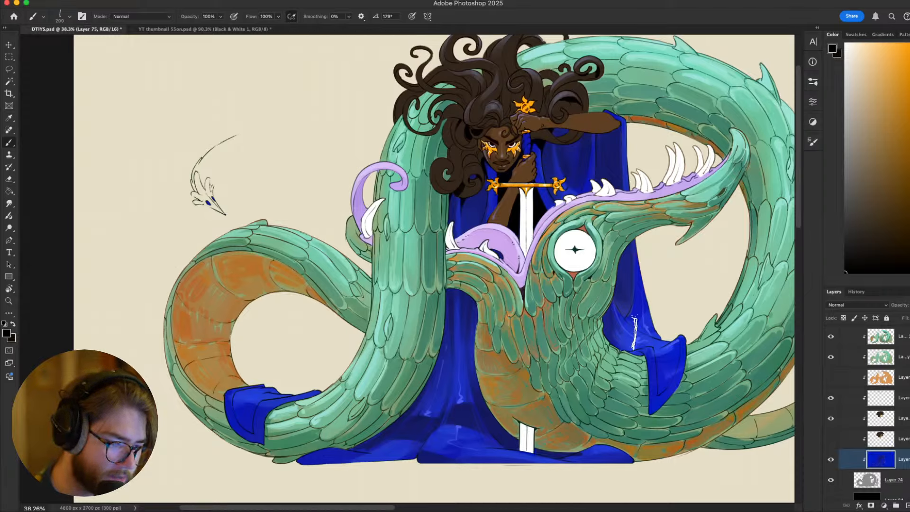
Sample the bright blue of the cloak's lower fold and enlarge the brush to 500 px
{"action": "key", "text": "bracketright"}
{"action": "key", "text": "bracketright"}
{"action": "key", "text": "bracketright"}
{"action": "key", "text": "bracketright"}
{"action": "key", "text": "bracketright"}
{"action": "left_click", "coordinate": [635, 334], "text": "alt"}
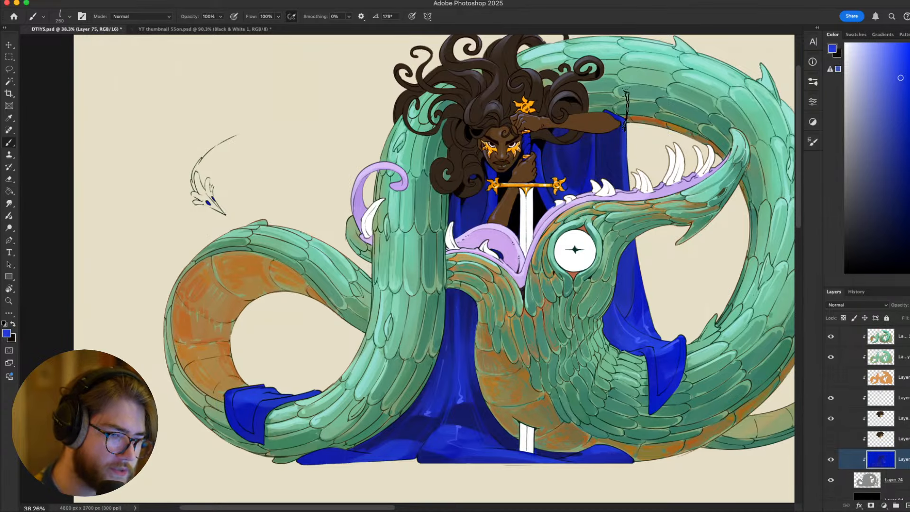
{"action": "key", "text": "bracketright"}
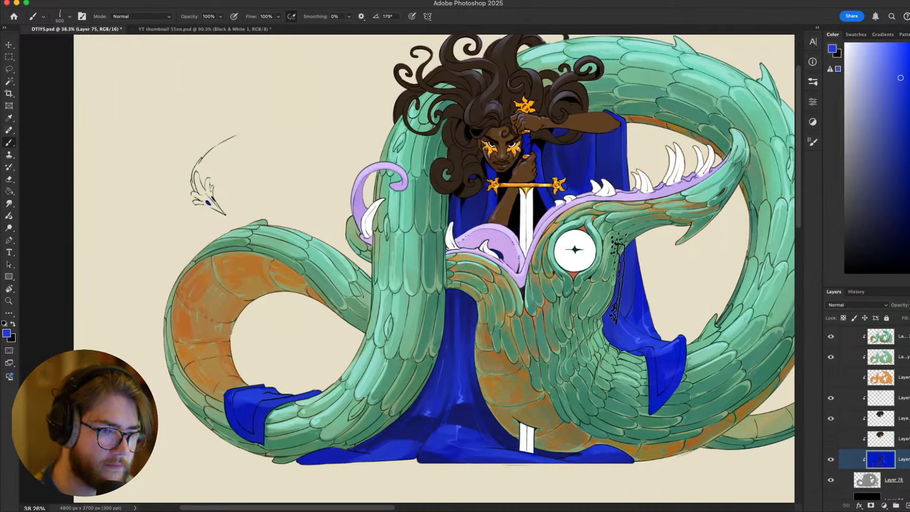
{"action": "key", "text": "bracketright"}
{"action": "key", "text": "bracketright"}
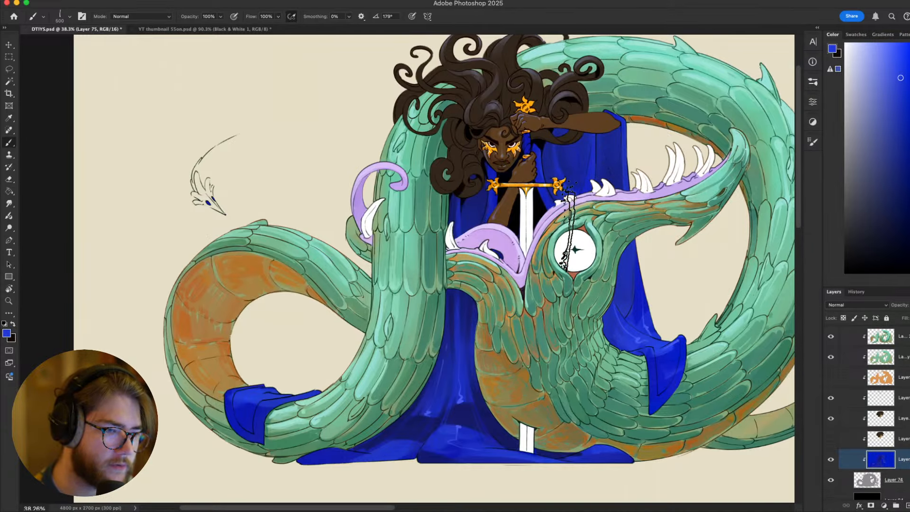
Examine the blue cloak's folds and highlights up close and against the whole dragon composition
{"action": "scroll", "coordinate": [592, 270], "scroll_direction": "left", "scroll_amount": 3}
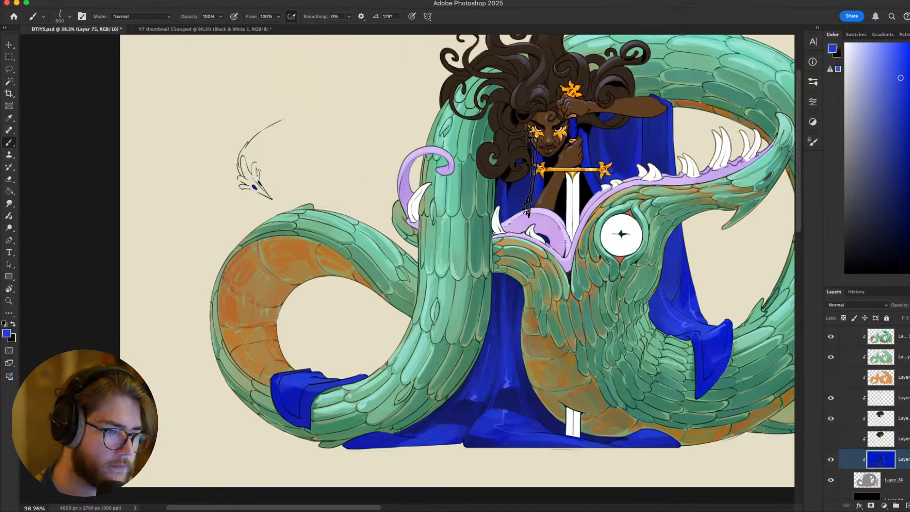
{"action": "scroll", "coordinate": [529, 175], "scroll_direction": "down", "scroll_amount": 3}
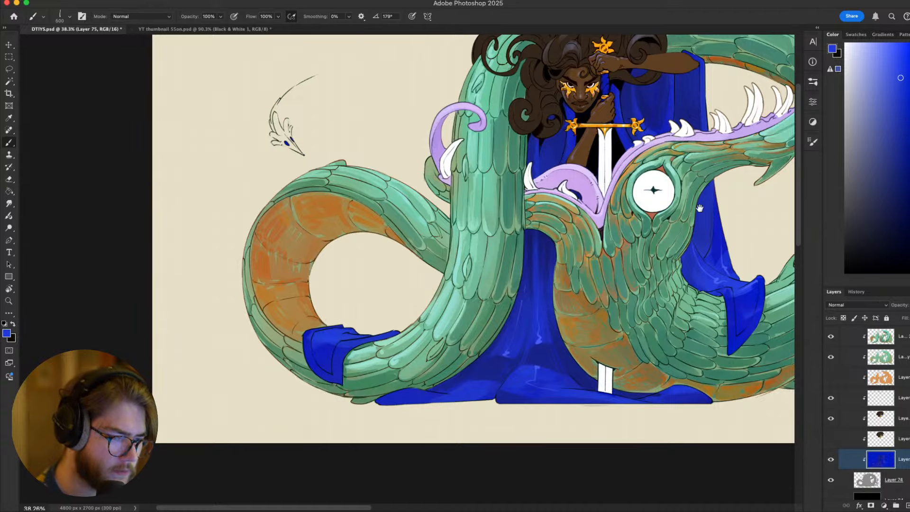
{"action": "left_click_drag", "start_coordinate": [691, 224], "coordinate": [643, 258]}
{"action": "scroll", "coordinate": [643, 259], "scroll_direction": "down", "scroll_amount": 2}
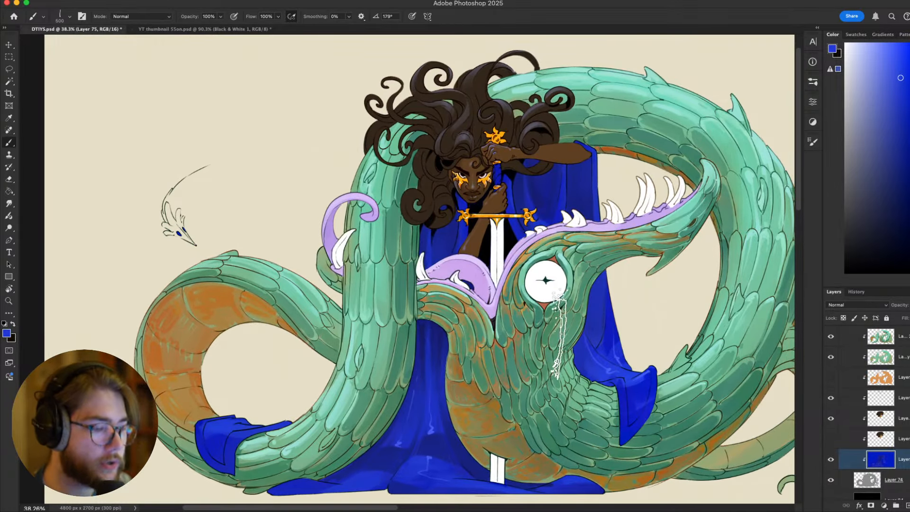
{"action": "scroll", "coordinate": [546, 337], "scroll_direction": "down", "scroll_amount": 2}
{"action": "scroll", "coordinate": [546, 337], "scroll_direction": "up", "scroll_amount": 4}
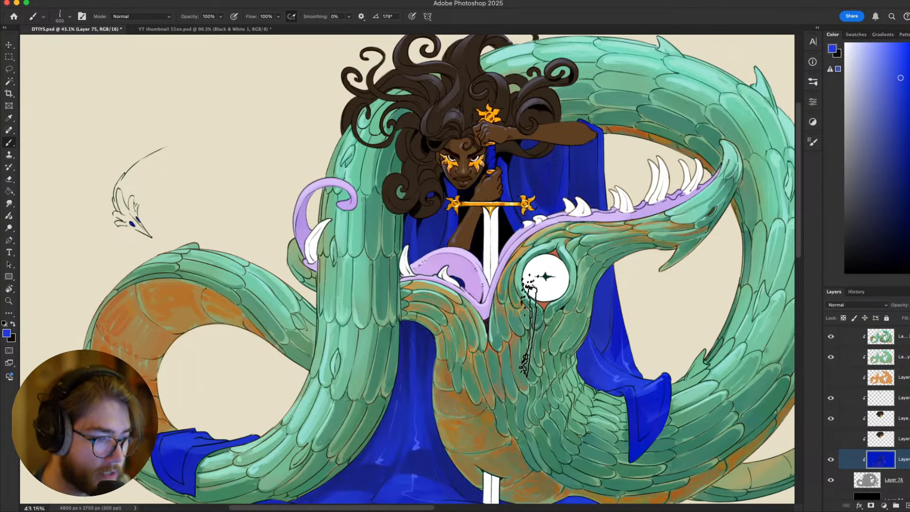
{"action": "scroll", "coordinate": [524, 342], "scroll_direction": "down", "scroll_amount": 2}
{"action": "scroll", "coordinate": [523, 342], "scroll_direction": "up", "scroll_amount": 2}
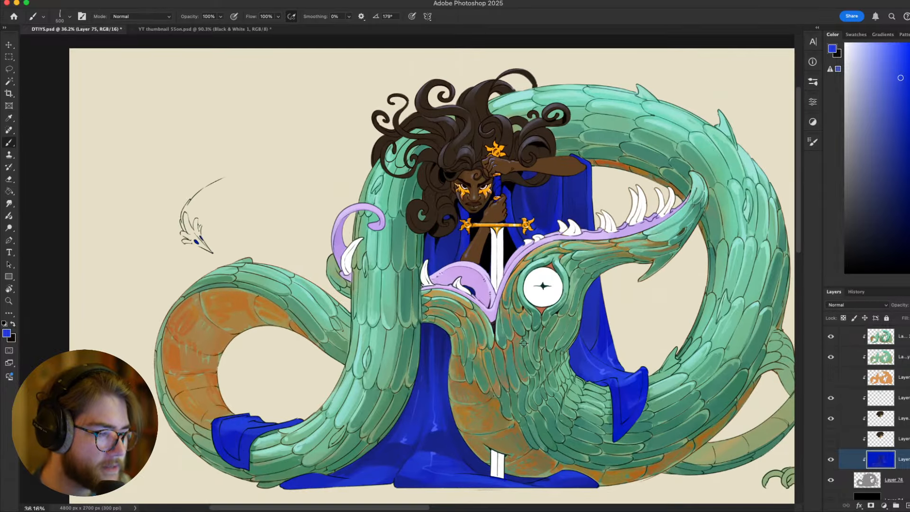
{"action": "scroll", "coordinate": [595, 342], "scroll_direction": "down", "scroll_amount": 4}
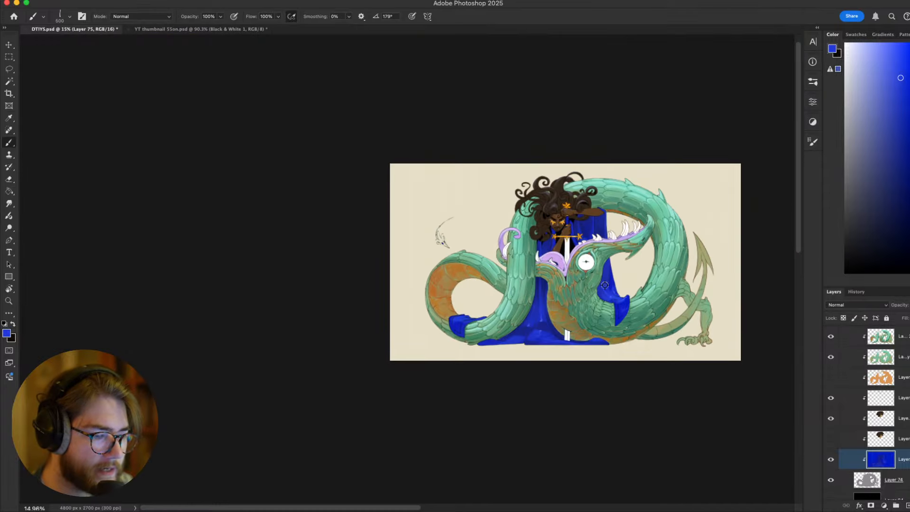
{"action": "scroll", "coordinate": [604, 285], "scroll_direction": "up", "scroll_amount": 3}
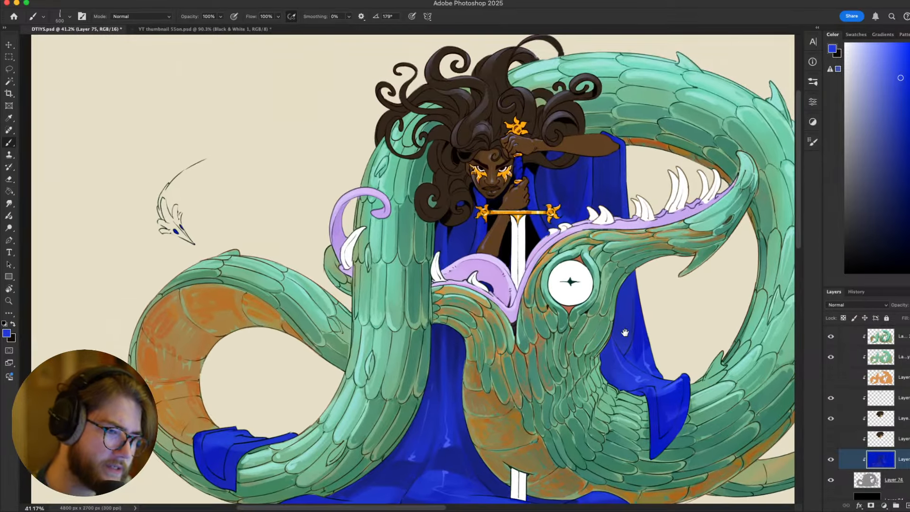
{"action": "scroll", "coordinate": [600, 279], "scroll_direction": "up", "scroll_amount": 1}
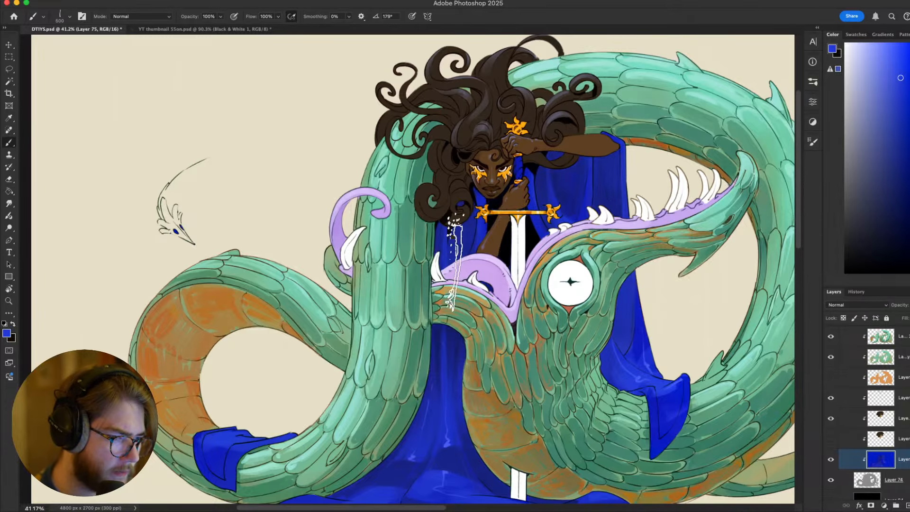
{"action": "left_click_drag", "start_coordinate": [710, 189], "coordinate": [695, 207]}
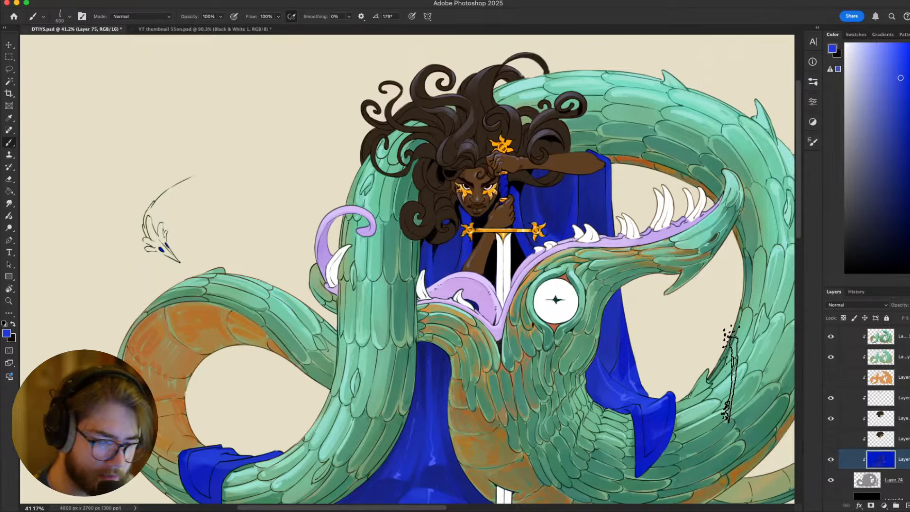
Select the clipped layer directly below the hidden orange layer and examine the highlights on the face, hands and hair
{"action": "left_click", "coordinate": [887, 398]}
{"action": "left_click_drag", "start_coordinate": [499, 158], "coordinate": [545, 232]}
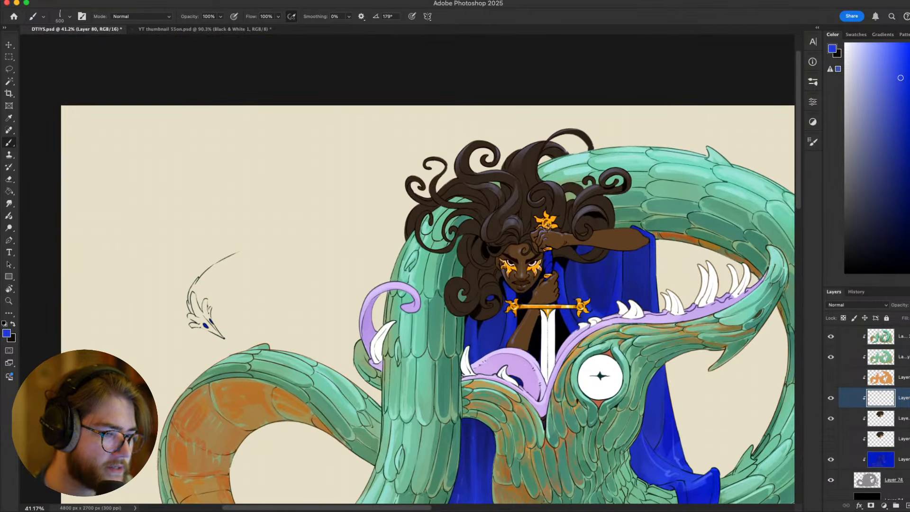
{"action": "scroll", "coordinate": [546, 226], "scroll_direction": "up", "scroll_amount": 5}
{"action": "scroll", "coordinate": [545, 223], "scroll_direction": "down", "scroll_amount": 5}
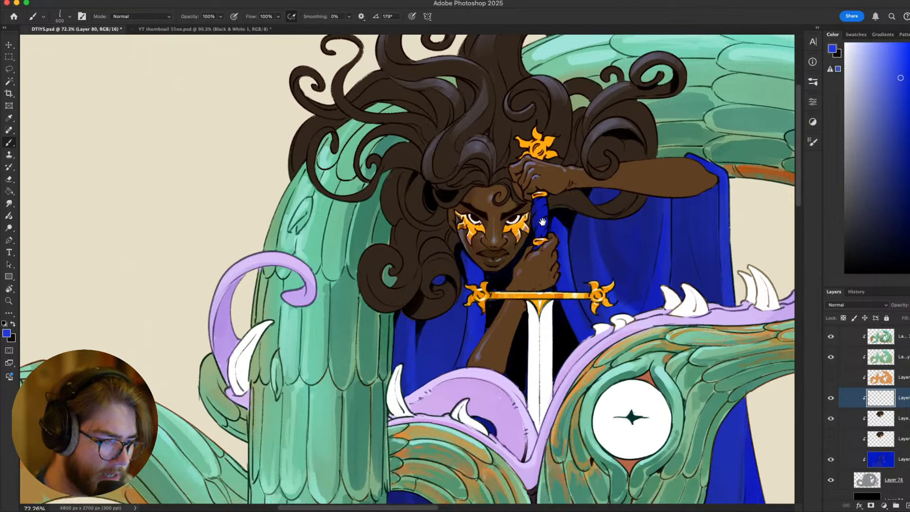
{"action": "scroll", "coordinate": [541, 222], "scroll_direction": "up", "scroll_amount": 5}
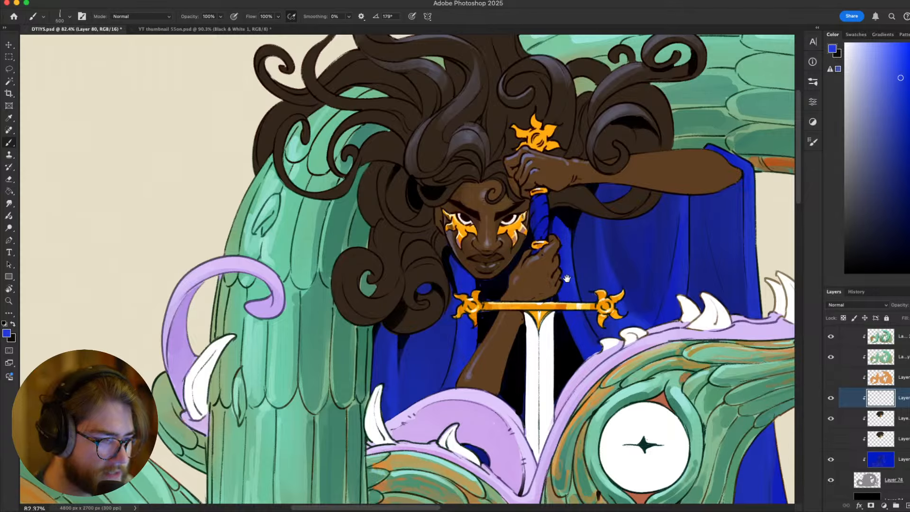
{"action": "left_click_drag", "start_coordinate": [569, 294], "coordinate": [549, 211]}
{"action": "scroll", "coordinate": [521, 209], "scroll_direction": "down", "scroll_amount": 5}
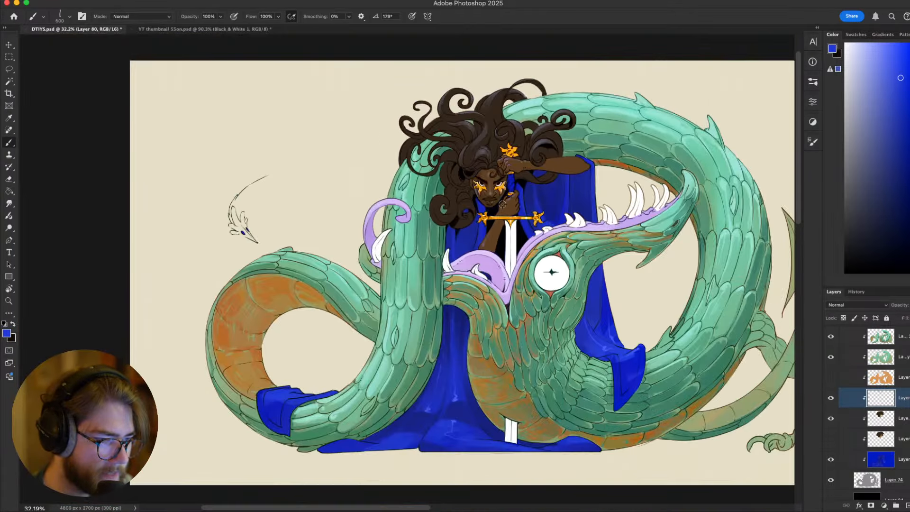
{"action": "scroll", "coordinate": [502, 204], "scroll_direction": "up", "scroll_amount": 3}
{"action": "scroll", "coordinate": [515, 204], "scroll_direction": "up", "scroll_amount": 2}
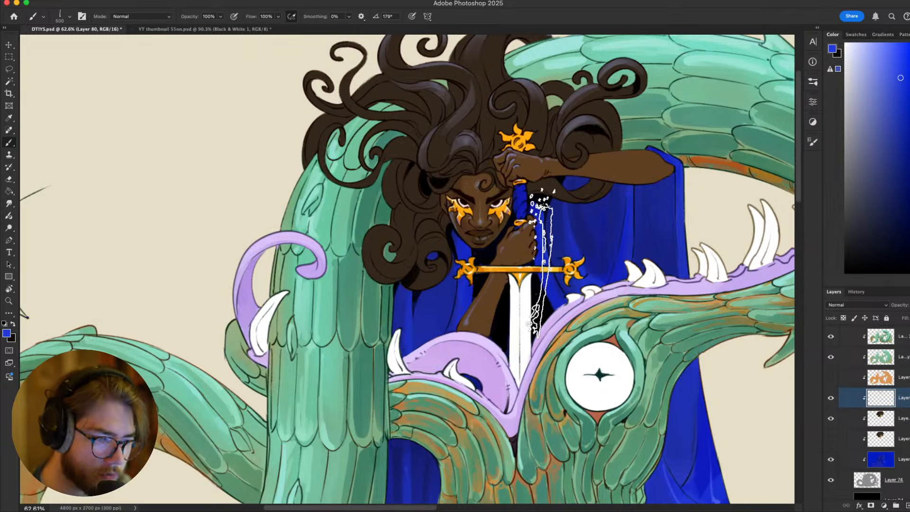
{"action": "scroll", "coordinate": [540, 266], "scroll_direction": "up", "scroll_amount": 2}
Sample a muted grey highlight colour and reduce the brush size to 45 px for detailing the character's hair
{"action": "key", "text": "bracketleft"}
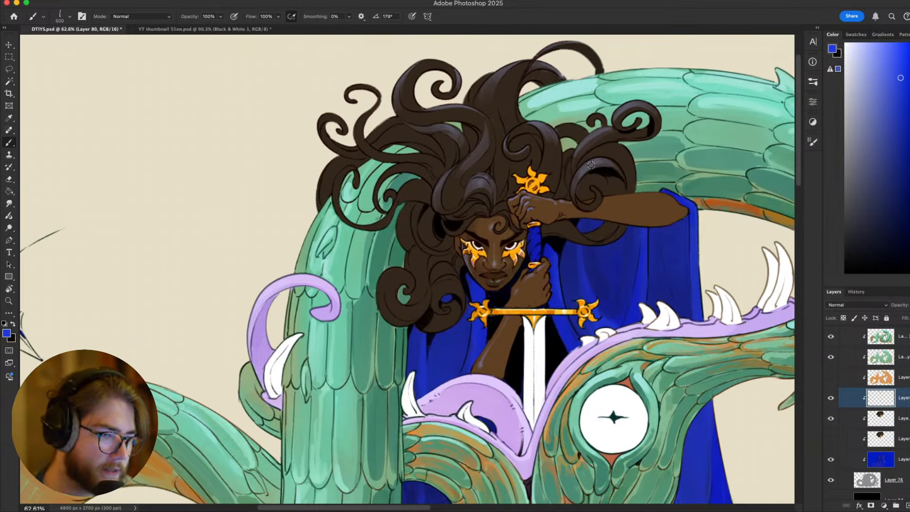
{"action": "key", "text": "bracketleft"}
{"action": "key", "text": "bracketleft"}
{"action": "key", "text": "bracketleft"}
{"action": "key", "text": "bracketleft"}
{"action": "key", "text": "bracketleft"}
{"action": "key", "text": "bracketleft"}
{"action": "key", "text": "bracketleft"}
{"action": "key", "text": "bracketleft"}
{"action": "scroll", "coordinate": [511, 303], "scroll_direction": "left", "scroll_amount": 6}
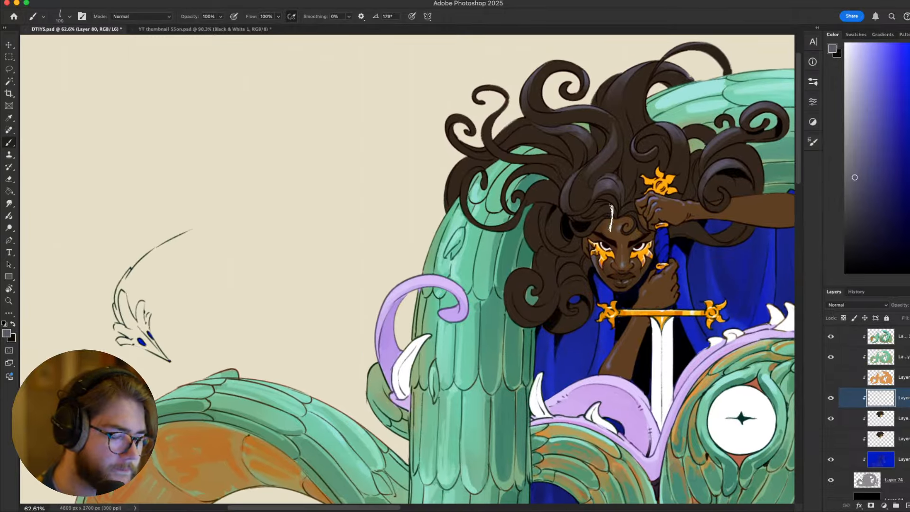
{"action": "key", "text": "bracketleft"}
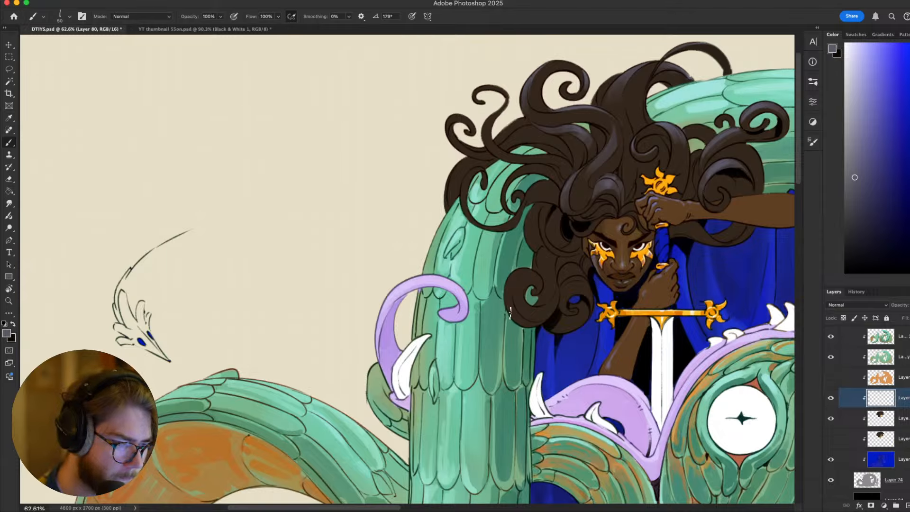
{"action": "key", "text": "bracketleft"}
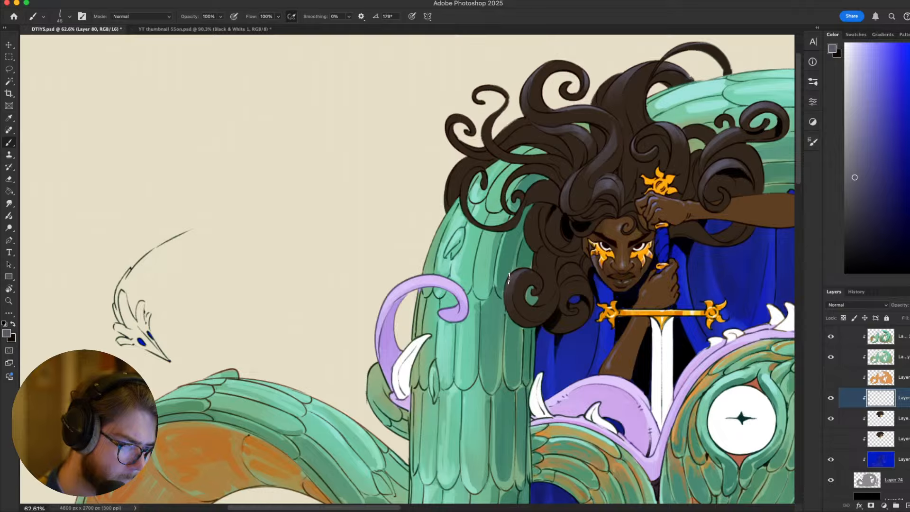
Paint muted grey highlights on the large lower curl beside the dragon's neck and bring the brush size to 70 px
{"action": "key", "text": "bracketleft"}
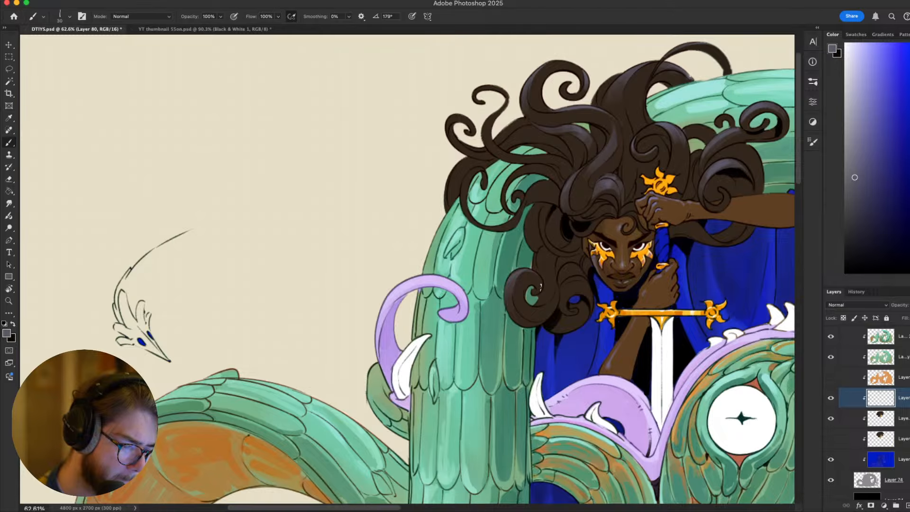
{"action": "left_click_drag", "start_coordinate": [540, 287], "coordinate": [549, 294]}
{"action": "key", "text": "bracketright"}
{"action": "key", "text": "bracketright"}
{"action": "key", "text": "bracketright"}
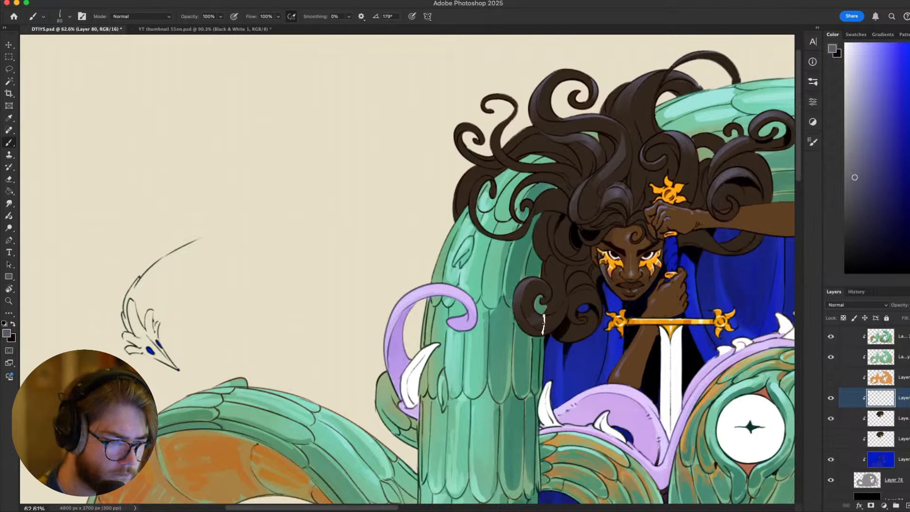
{"action": "key", "text": "bracketright"}
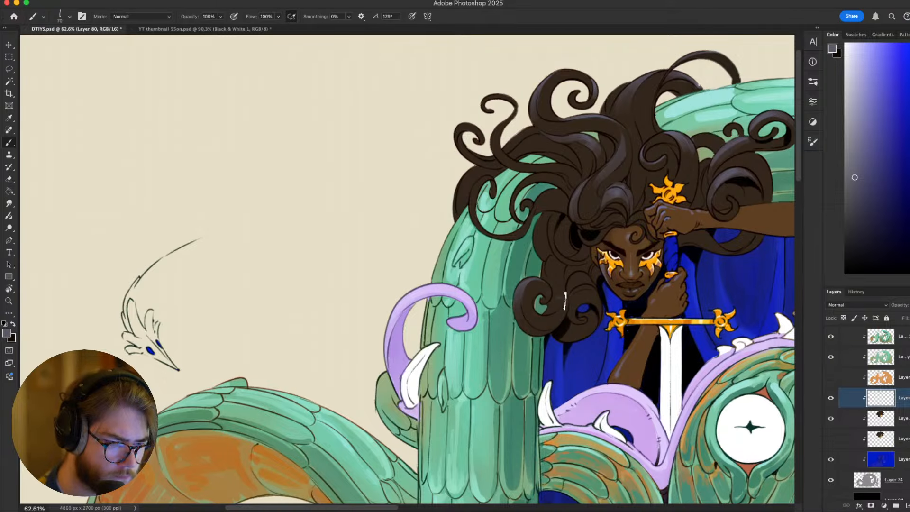
{"action": "key", "text": "bracketleft"}
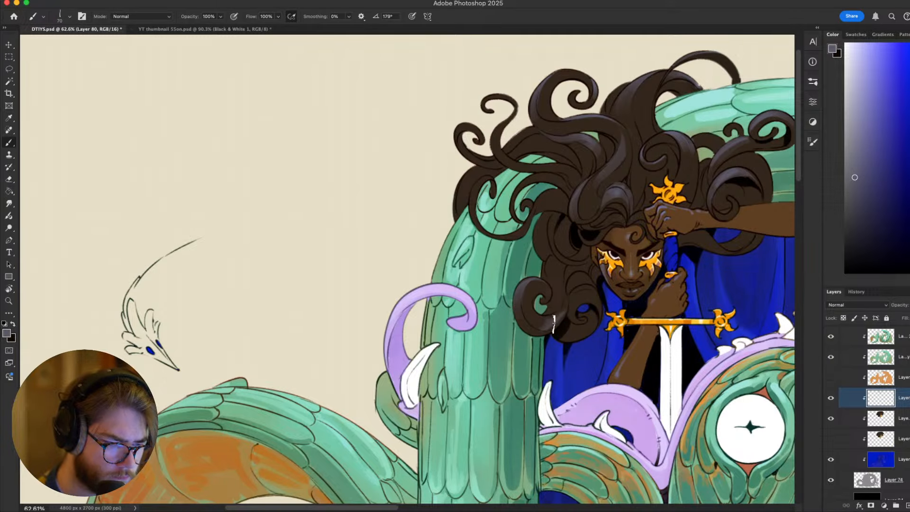
Paint a muted grey highlight band across the curl beside the character's cheek
{"action": "scroll", "coordinate": [645, 261], "scroll_direction": "down", "scroll_amount": 4}
{"action": "scroll", "coordinate": [644, 261], "scroll_direction": "right", "scroll_amount": 5}
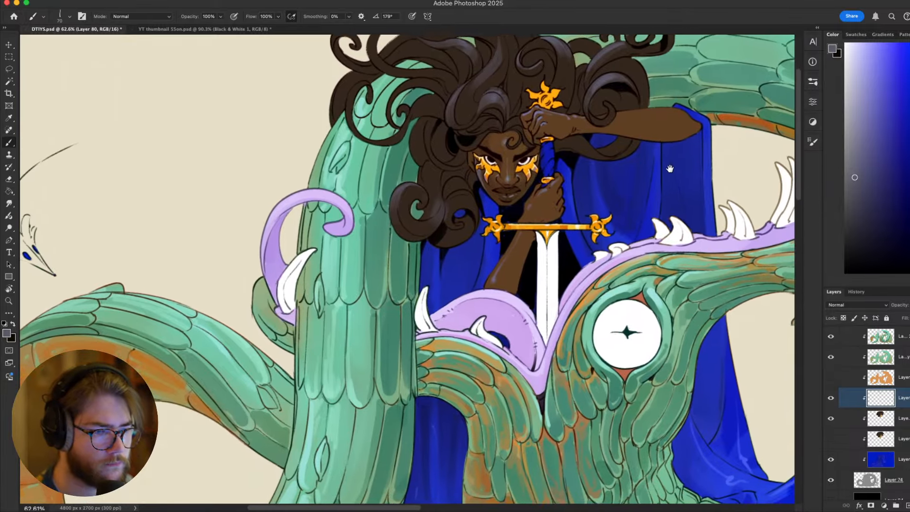
{"action": "scroll", "coordinate": [670, 168], "scroll_direction": "up", "scroll_amount": 4}
{"action": "scroll", "coordinate": [670, 289], "scroll_direction": "left", "scroll_amount": 3}
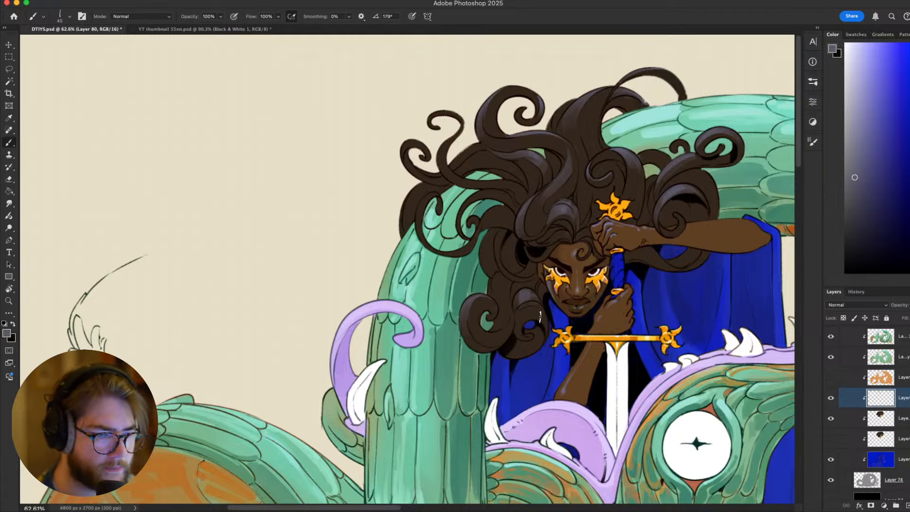
{"action": "mouse_move", "coordinate": [540, 316]}
{"action": "left_mouse_down"}
{"action": "mouse_move", "coordinate": [602, 356]}
{"action": "mouse_move", "coordinate": [540, 312]}
{"action": "mouse_move", "coordinate": [636, 319]}
{"action": "left_mouse_up"}
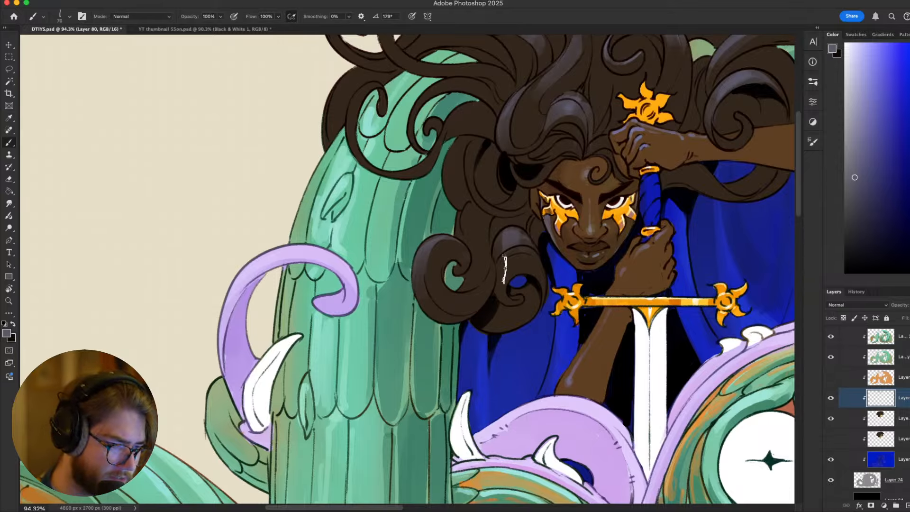
Sample the dark brown hair colour, cut a dark stroke into the cheek-side curl's highlight and reduce the brush to 45 px
{"action": "mouse_move", "coordinate": [737, 236]}
{"action": "left_mouse_down"}
{"action": "mouse_move", "coordinate": [690, 225]}
{"action": "mouse_move", "coordinate": [664, 273]}
{"action": "mouse_move", "coordinate": [721, 309]}
{"action": "left_mouse_up"}
{"action": "left_click", "coordinate": [504, 326], "text": "alt"}
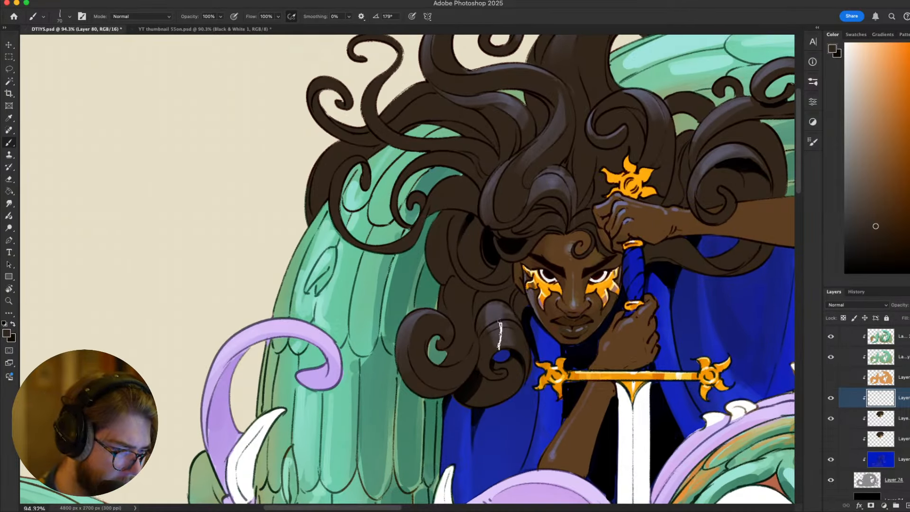
{"action": "mouse_move", "coordinate": [511, 318]}
{"action": "left_mouse_down"}
{"action": "mouse_move", "coordinate": [500, 331]}
{"action": "mouse_move", "coordinate": [502, 308]}
{"action": "mouse_move", "coordinate": [504, 330]}
{"action": "left_mouse_up"}
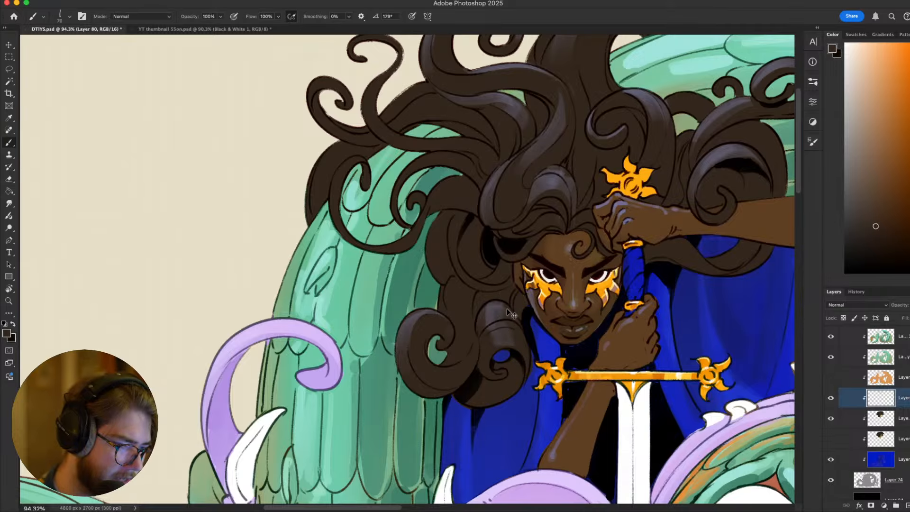
{"action": "key", "text": "bracketleft"}
{"action": "key", "text": "bracketleft"}
{"action": "key", "text": "bracketleft"}
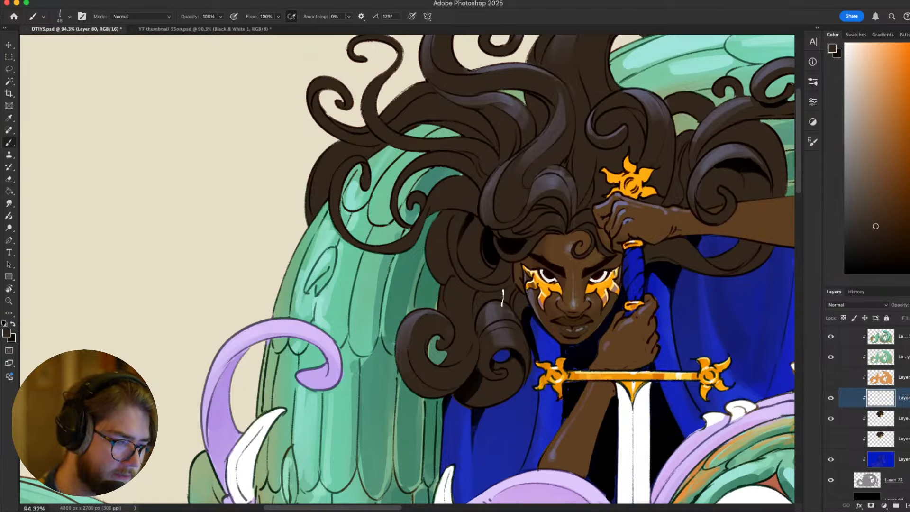
Examine the curls and their highlights around the face, both up close and from farther out
{"action": "scroll", "coordinate": [540, 247], "scroll_direction": "down", "scroll_amount": 3}
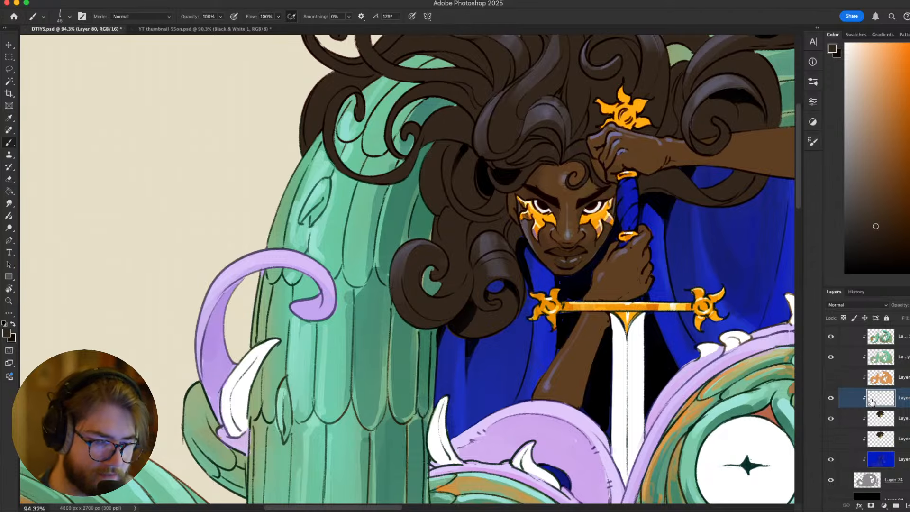
{"action": "mouse_move", "coordinate": [721, 309]}
{"action": "left_mouse_down"}
{"action": "mouse_move", "coordinate": [675, 339]}
{"action": "mouse_move", "coordinate": [740, 397]}
{"action": "left_mouse_up"}
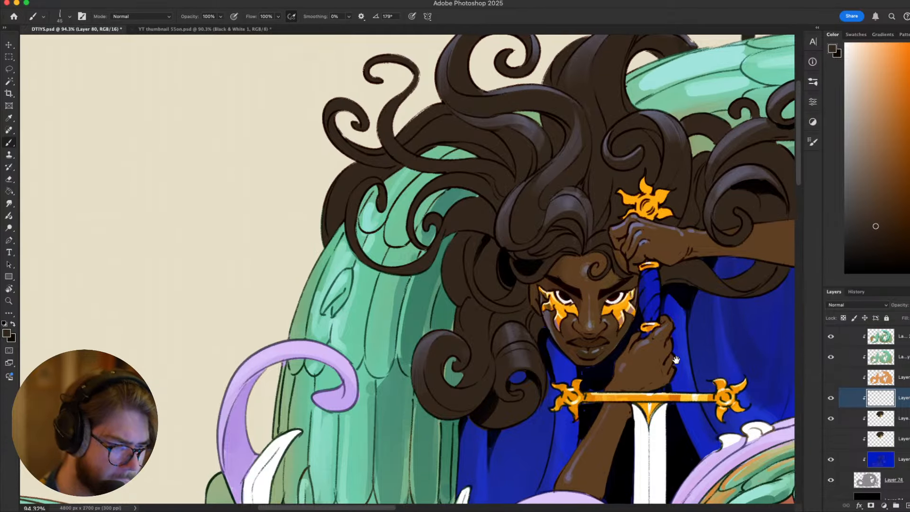
{"action": "left_click_drag", "start_coordinate": [662, 355], "coordinate": [728, 241]}
{"action": "scroll", "coordinate": [729, 241], "scroll_direction": "up", "scroll_amount": 5}
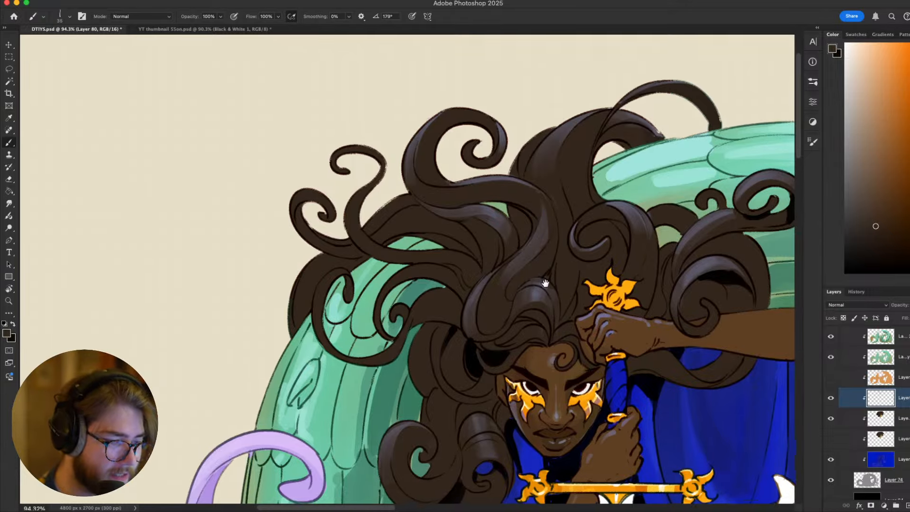
{"action": "scroll", "coordinate": [567, 278], "scroll_direction": "down", "scroll_amount": 2}
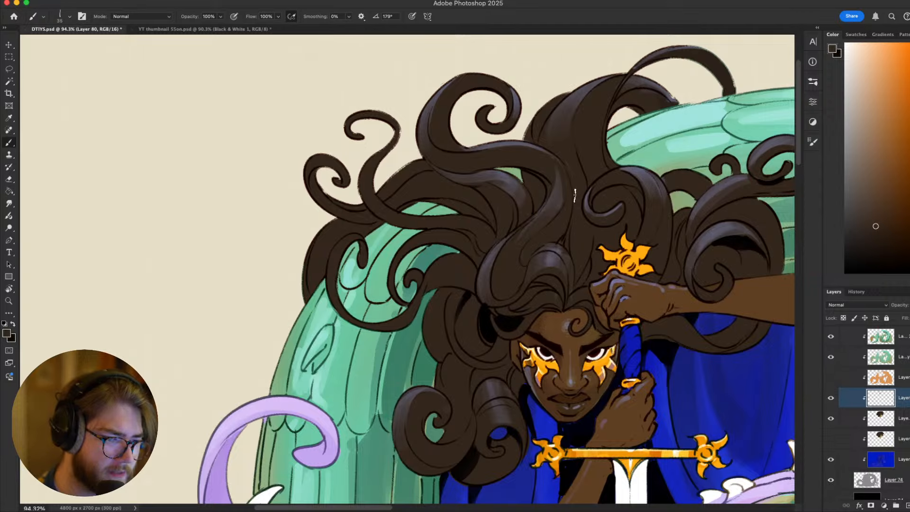
{"action": "scroll", "coordinate": [575, 196], "scroll_direction": "down", "scroll_amount": 2}
{"action": "scroll", "coordinate": [575, 196], "scroll_direction": "right", "scroll_amount": 1}
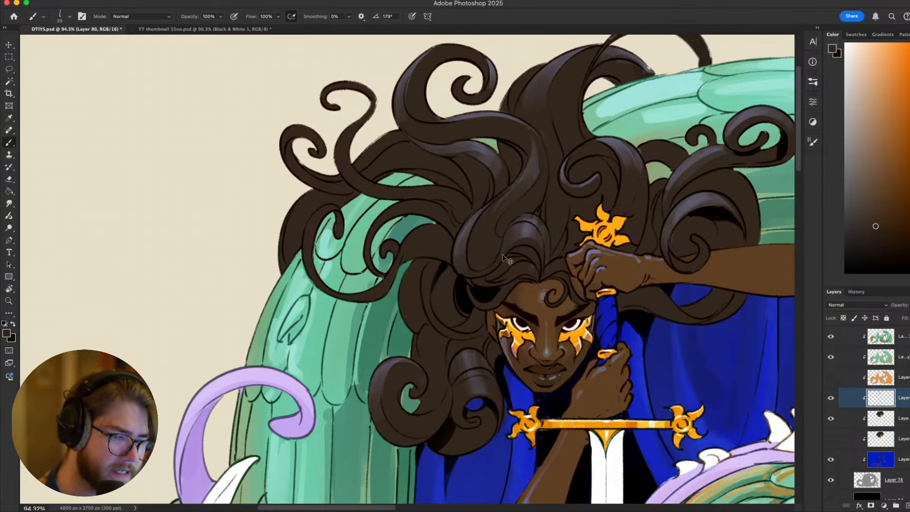
{"action": "scroll", "coordinate": [512, 255], "scroll_direction": "up", "scroll_amount": 3}
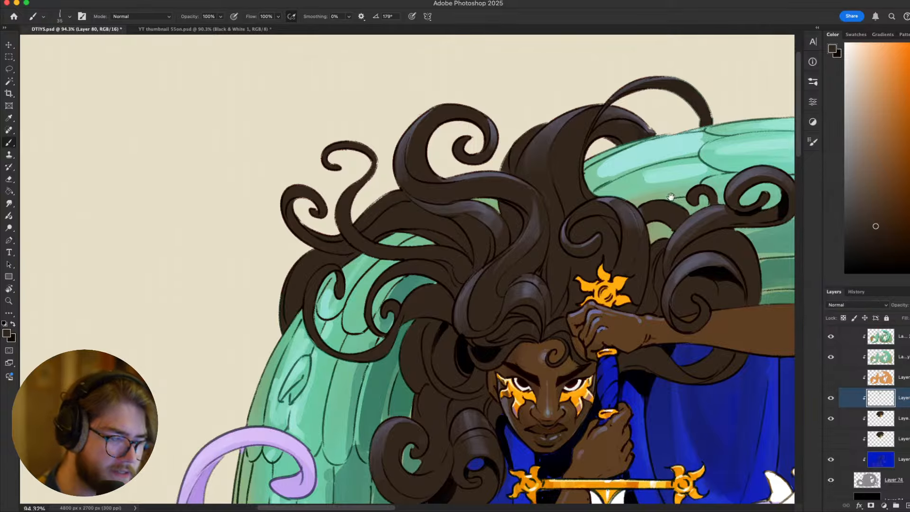
{"action": "scroll", "coordinate": [671, 197], "scroll_direction": "down", "scroll_amount": 3}
{"action": "scroll", "coordinate": [587, 247], "scroll_direction": "down", "scroll_amount": 5}
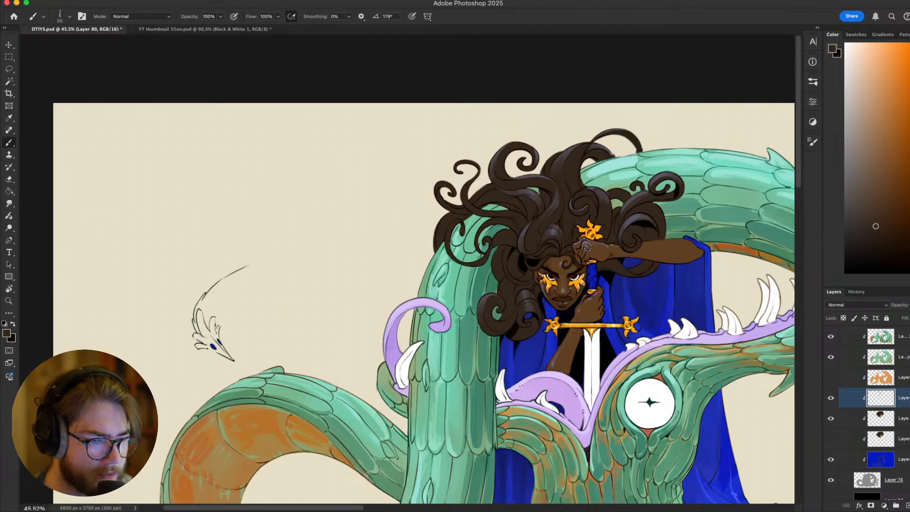
{"action": "scroll", "coordinate": [587, 247], "scroll_direction": "up", "scroll_amount": 5}
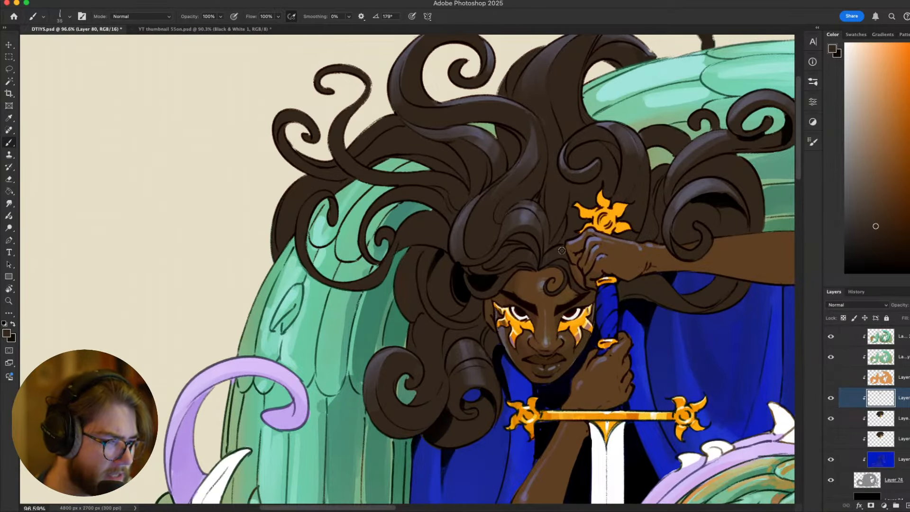
{"action": "scroll", "coordinate": [561, 251], "scroll_direction": "down", "scroll_amount": 5}
{"action": "scroll", "coordinate": [562, 249], "scroll_direction": "up", "scroll_amount": 4}
{"action": "left_click_drag", "start_coordinate": [554, 280], "coordinate": [577, 256]}
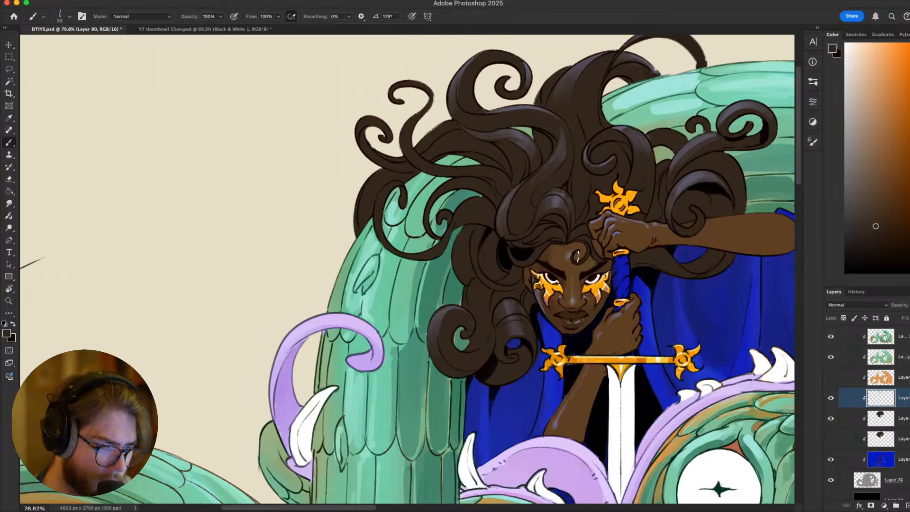
Sample the muted grey hair highlight, paint fine highlights on the locks above the forehead and set the brush to 40 px
{"action": "left_click", "coordinate": [554, 204], "text": "alt"}
{"action": "key", "text": "r"}
{"action": "left_click_drag", "start_coordinate": [554, 206], "coordinate": [635, 316]}
{"action": "key", "text": "b"}
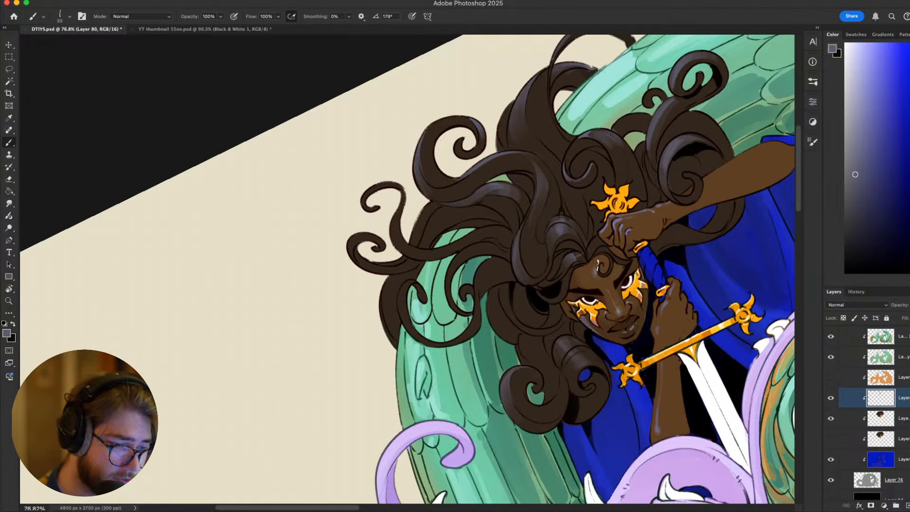
{"action": "key", "text": "Escape"}
{"action": "left_click_drag", "start_coordinate": [677, 321], "coordinate": [700, 255]}
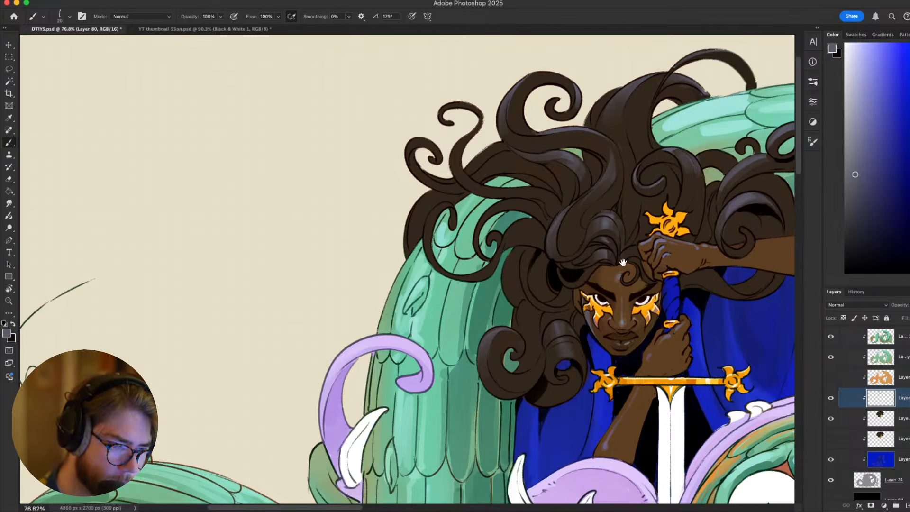
{"action": "mouse_move", "coordinate": [623, 262]}
{"action": "left_mouse_down"}
{"action": "mouse_move", "coordinate": [589, 282]}
{"action": "mouse_move", "coordinate": [565, 341]}
{"action": "mouse_move", "coordinate": [562, 322]}
{"action": "mouse_move", "coordinate": [575, 349]}
{"action": "left_mouse_up"}
{"action": "key", "text": "bracketright"}
{"action": "key", "text": "bracketright"}
{"action": "key", "text": "bracketright"}
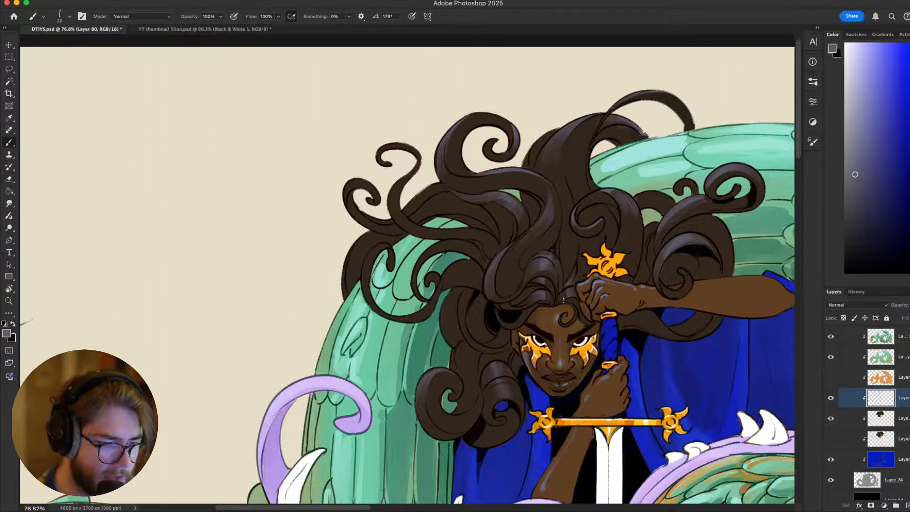
{"action": "left_click_drag", "start_coordinate": [564, 316], "coordinate": [550, 353]}
{"action": "key", "text": "bracketright"}
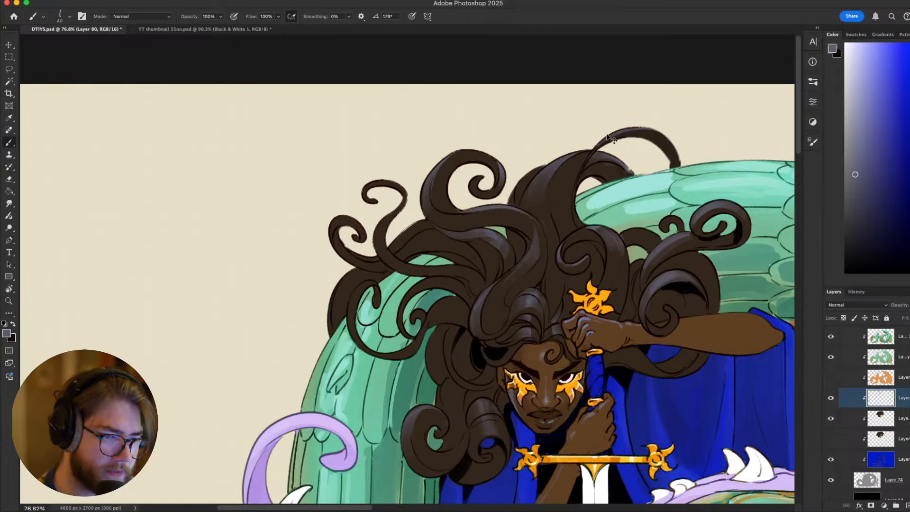
Compare the highlighted hair with the whole dragon composition and examine the dragon's coils and scales
{"action": "scroll", "coordinate": [607, 299], "scroll_direction": "down", "scroll_amount": 5}
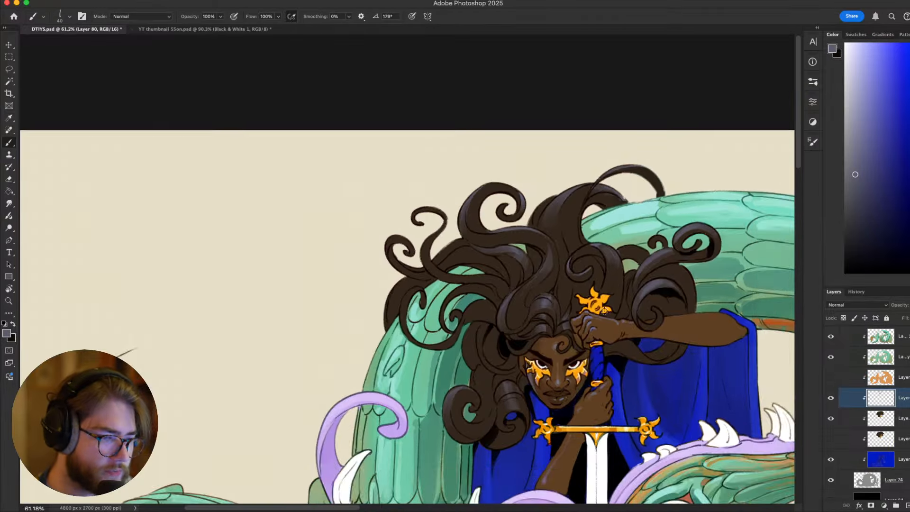
{"action": "scroll", "coordinate": [603, 298], "scroll_direction": "down", "scroll_amount": 5}
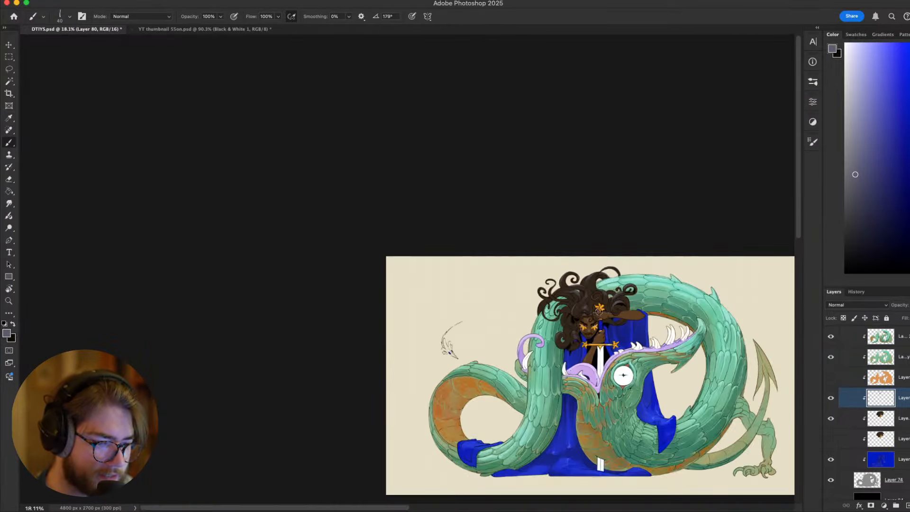
{"action": "scroll", "coordinate": [591, 326], "scroll_direction": "up", "scroll_amount": 8}
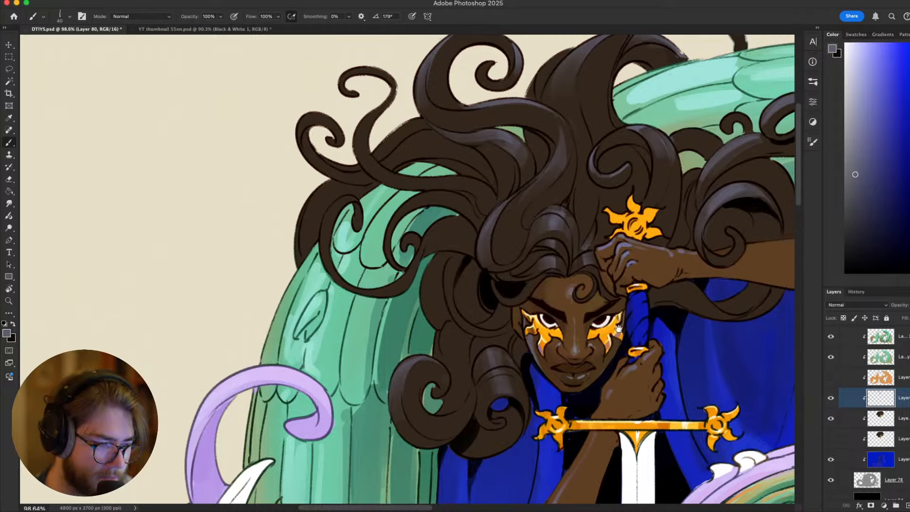
{"action": "scroll", "coordinate": [530, 322], "scroll_direction": "down", "scroll_amount": 6}
{"action": "scroll", "coordinate": [530, 322], "scroll_direction": "up", "scroll_amount": 5}
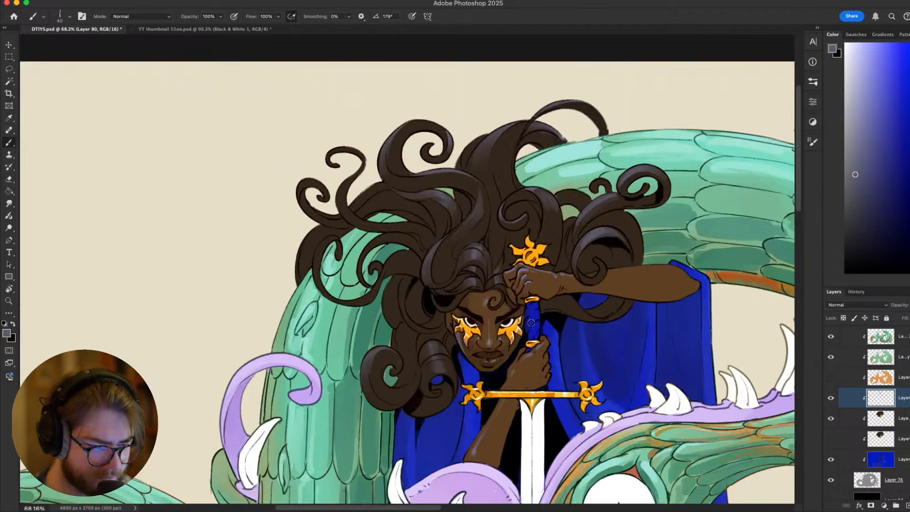
{"action": "left_click_drag", "start_coordinate": [572, 339], "coordinate": [499, 294]}
{"action": "scroll", "coordinate": [499, 294], "scroll_direction": "down", "scroll_amount": 5}
{"action": "scroll", "coordinate": [500, 295], "scroll_direction": "up", "scroll_amount": 4}
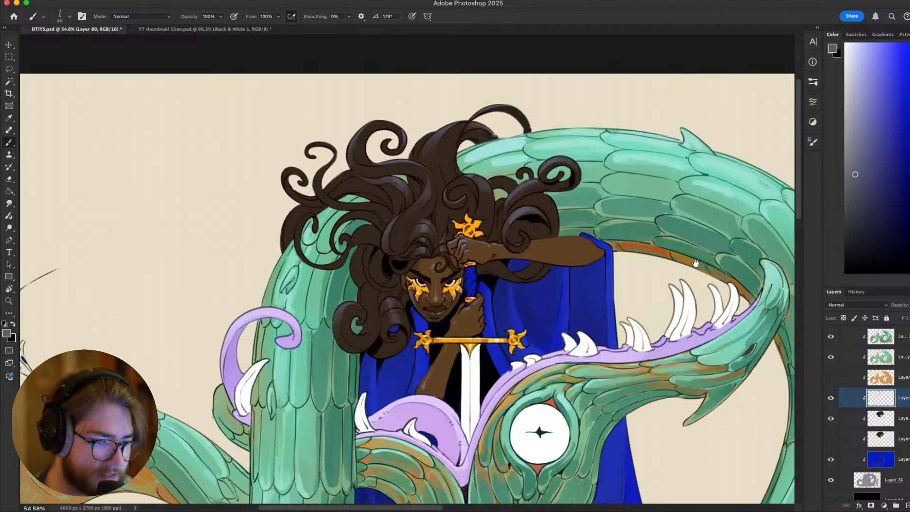
{"action": "left_click_drag", "start_coordinate": [694, 262], "coordinate": [546, 217]}
{"action": "scroll", "coordinate": [545, 287], "scroll_direction": "down", "scroll_amount": 2}
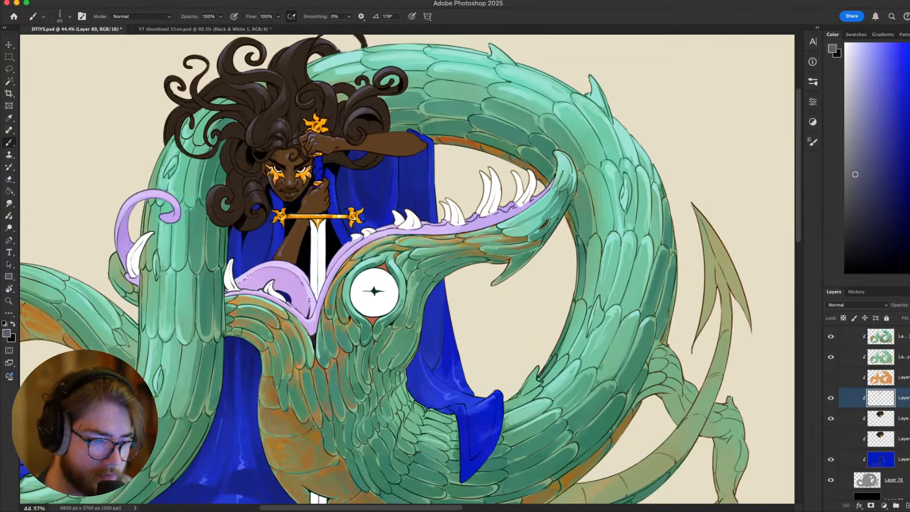
Sample the green of the dragon's scales and shift it to a brighter, more saturated mint green
{"action": "left_click", "coordinate": [594, 272], "text": "alt"}
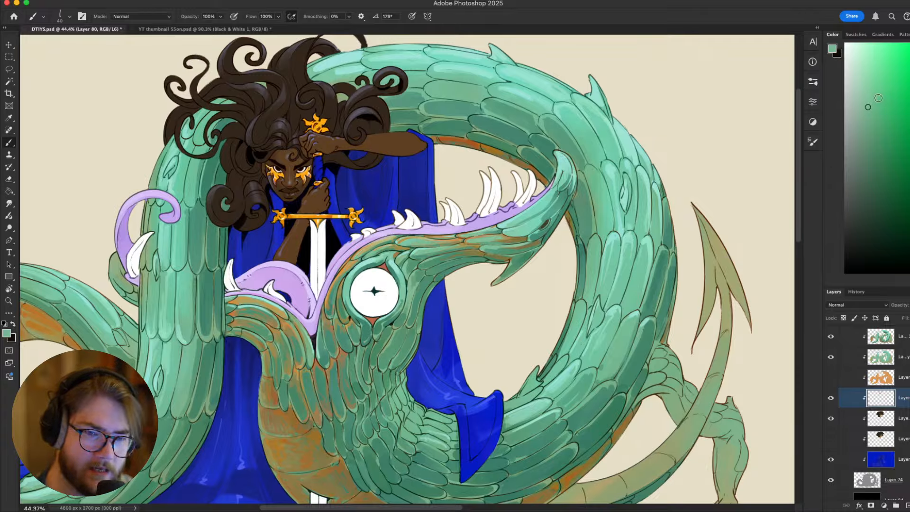
{"action": "left_click", "coordinate": [892, 82]}
{"action": "left_click", "coordinate": [878, 77]}
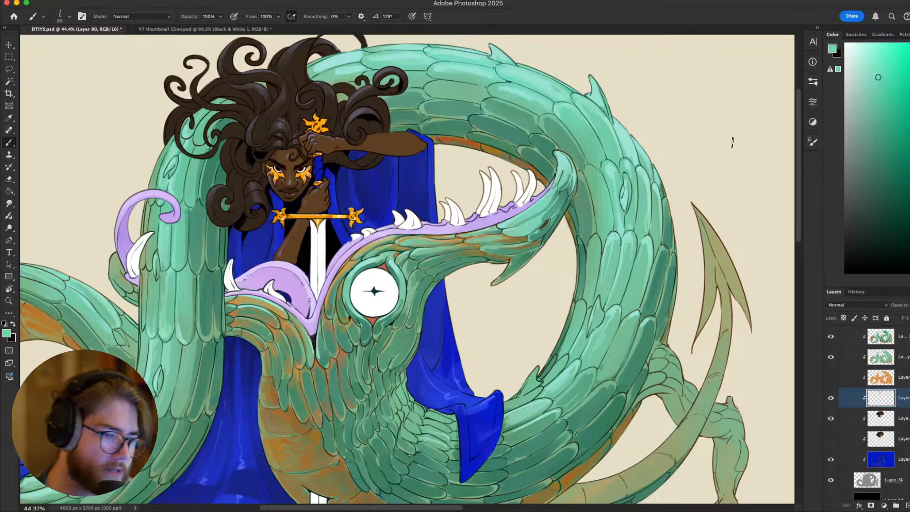
Select the clipped dragon colour layer Layer 76 copy 2 and enlarge the textured brush to 800 px
{"action": "left_click", "coordinate": [901, 357]}
{"action": "left_click", "coordinate": [893, 343]}
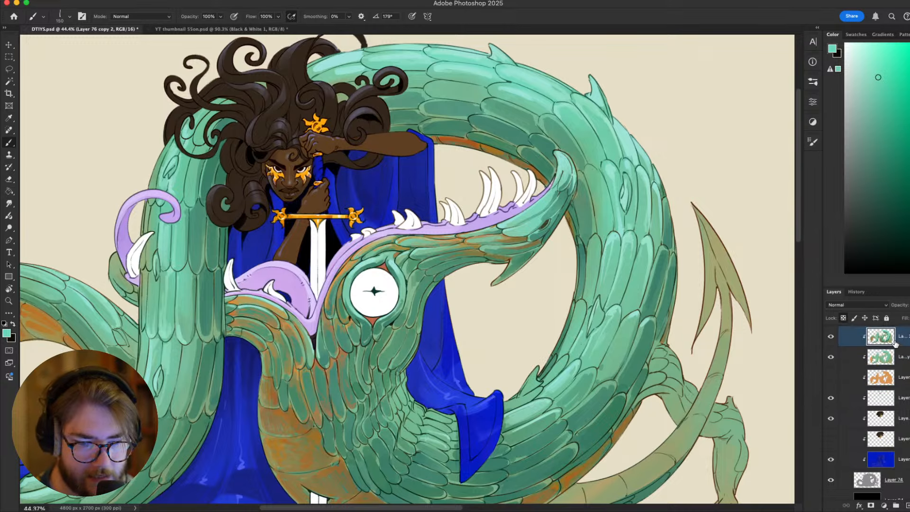
{"action": "key", "text": "bracketright"}
{"action": "key", "text": "bracketright"}
{"action": "key", "text": "bracketright"}
{"action": "key", "text": "bracketright"}
{"action": "key", "text": "bracketright"}
{"action": "key", "text": "bracketright"}
{"action": "key", "text": "bracketright"}
{"action": "key", "text": "bracketright"}
{"action": "key", "text": "bracketright"}
{"action": "key", "text": "bracketright"}
{"action": "key", "text": "bracketright"}
{"action": "key", "text": "bracketright"}
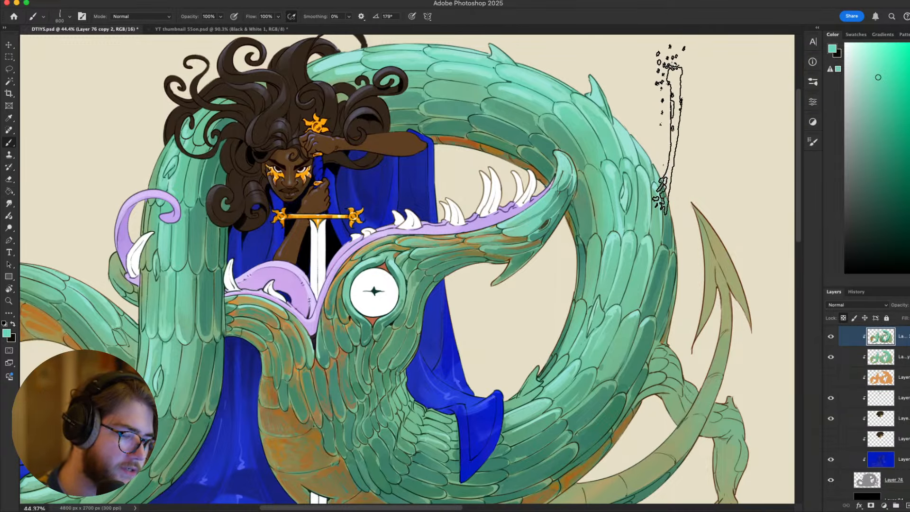
{"action": "scroll", "coordinate": [542, 370], "scroll_direction": "down", "scroll_amount": 2}
{"action": "scroll", "coordinate": [542, 369], "scroll_direction": "left", "scroll_amount": 2}
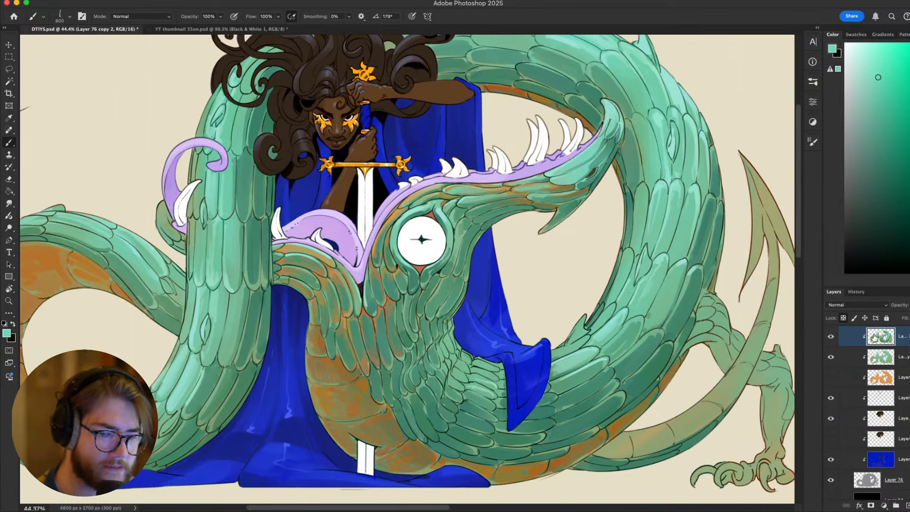
{"action": "left_click", "coordinate": [881, 338], "text": "super"}
{"action": "key", "text": "super+d"}
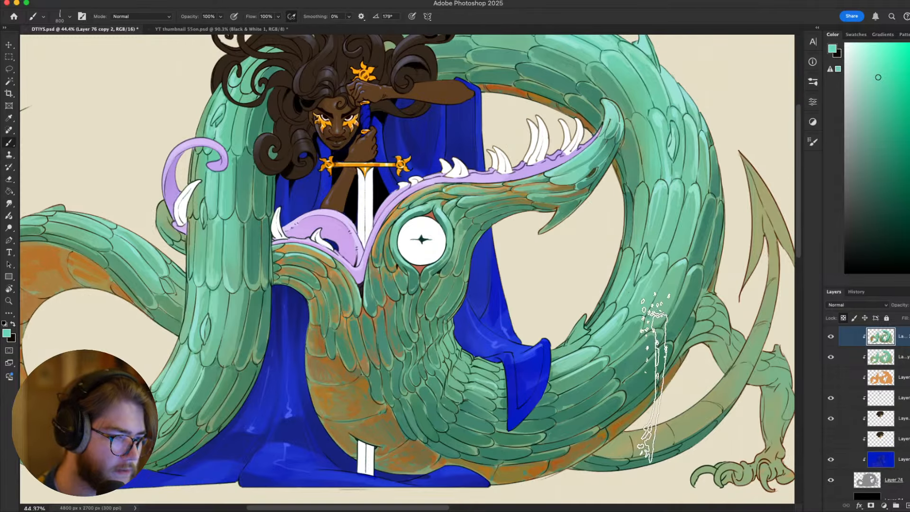
Shift the mint green to a slightly darker tone and brush it over the dragon's coils with the 800 px textured brush
{"action": "key", "text": "super+minus"}
{"action": "scroll", "coordinate": [624, 129], "scroll_direction": "up", "scroll_amount": 2}
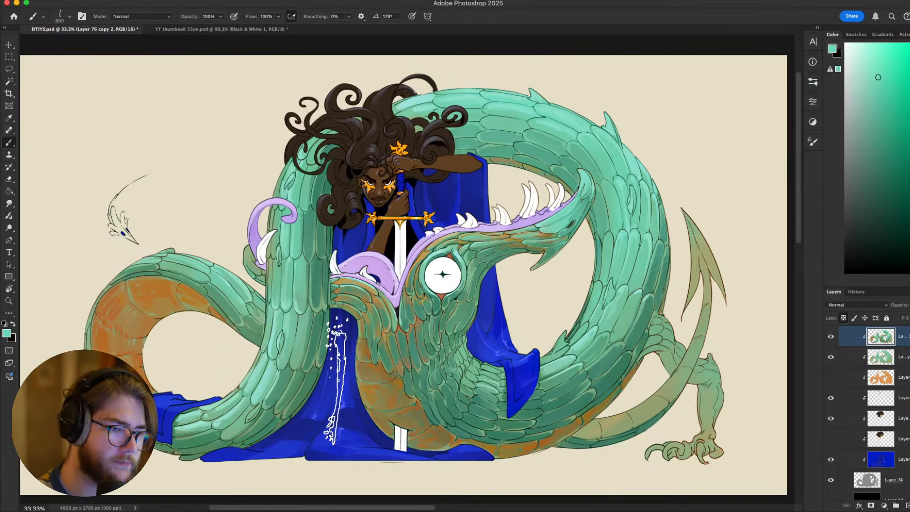
{"action": "scroll", "coordinate": [713, 247], "scroll_direction": "down", "scroll_amount": 1}
{"action": "scroll", "coordinate": [714, 246], "scroll_direction": "left", "scroll_amount": 1}
{"action": "left_click", "coordinate": [878, 96]}
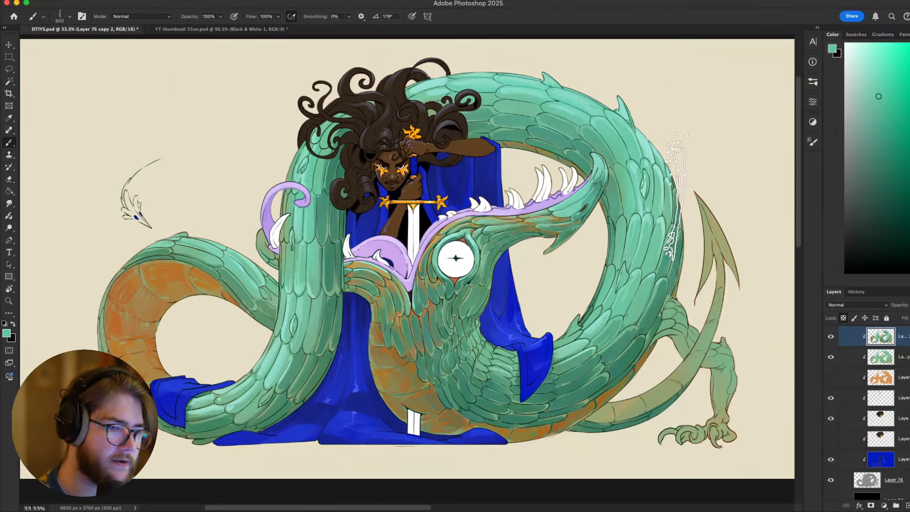
{"action": "mouse_move", "coordinate": [558, 379]}
{"action": "left_mouse_down"}
{"action": "mouse_move", "coordinate": [484, 393]}
{"action": "mouse_move", "coordinate": [467, 270]}
{"action": "mouse_move", "coordinate": [384, 258]}
{"action": "left_mouse_up"}
{"action": "scroll", "coordinate": [384, 263], "scroll_direction": "left", "scroll_amount": 5}
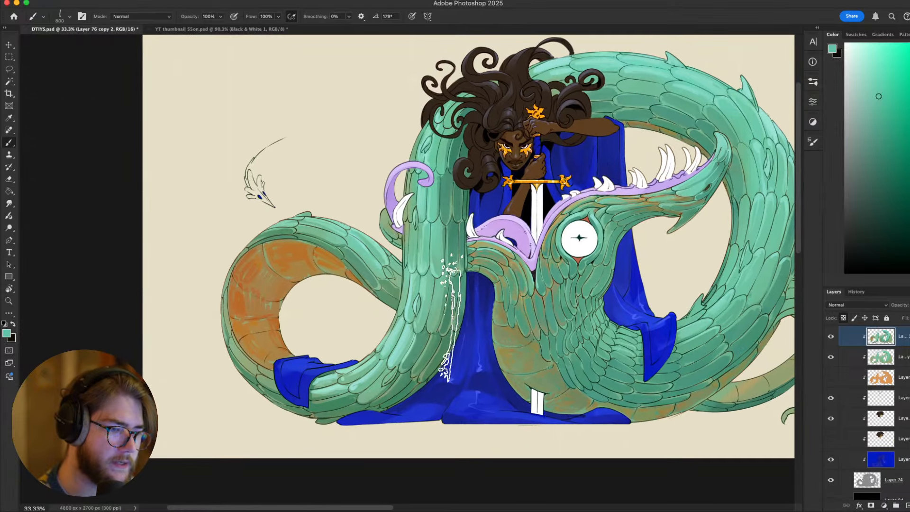
{"action": "mouse_move", "coordinate": [353, 408]}
{"action": "left_mouse_down"}
{"action": "mouse_move", "coordinate": [342, 379]}
{"action": "mouse_move", "coordinate": [350, 238]}
{"action": "mouse_move", "coordinate": [265, 376]}
{"action": "mouse_move", "coordinate": [283, 220]}
{"action": "mouse_move", "coordinate": [229, 324]}
{"action": "mouse_move", "coordinate": [266, 215]}
{"action": "left_mouse_up"}
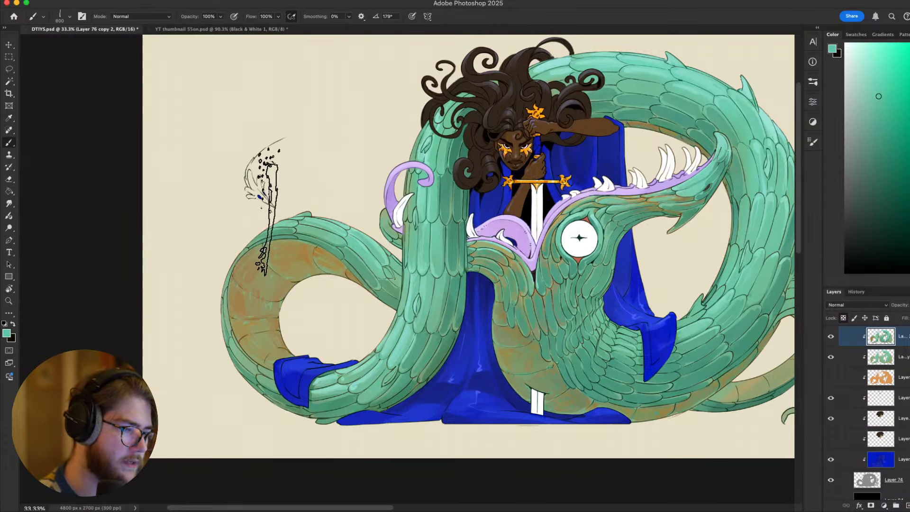
Examine the green coils and orange belly across the whole dragon at distant and close views
{"action": "scroll", "coordinate": [538, 284], "scroll_direction": "up", "scroll_amount": 5}
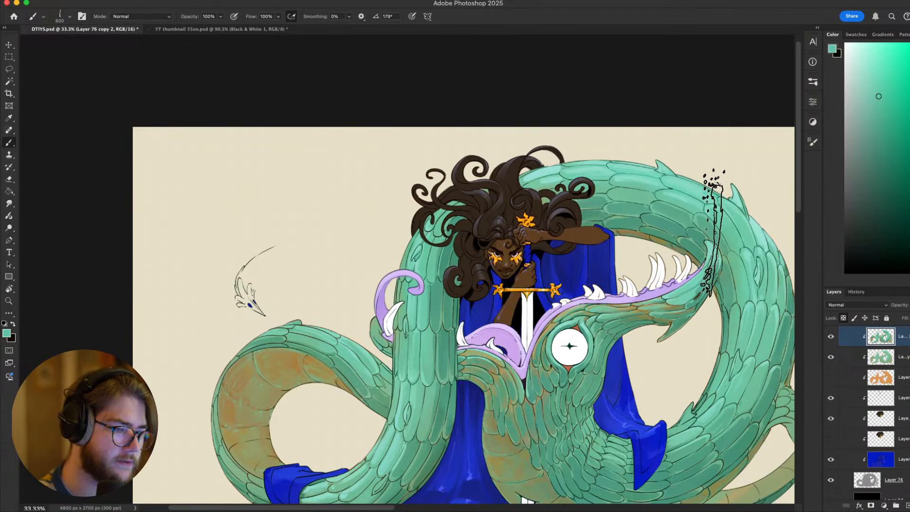
{"action": "scroll", "coordinate": [715, 232], "scroll_direction": "down", "scroll_amount": 8}
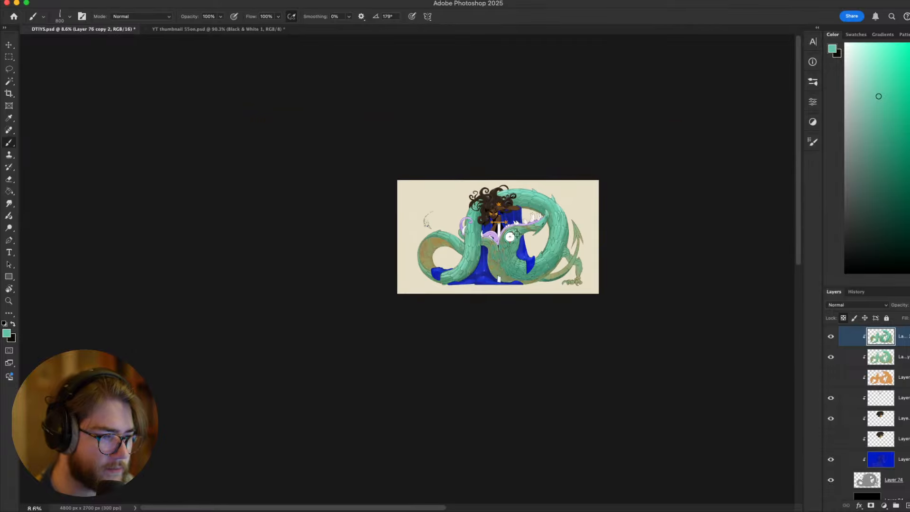
{"action": "scroll", "coordinate": [498, 241], "scroll_direction": "up", "scroll_amount": 2}
{"action": "scroll", "coordinate": [498, 240], "scroll_direction": "up", "scroll_amount": 3}
{"action": "scroll", "coordinate": [495, 237], "scroll_direction": "down", "scroll_amount": 6}
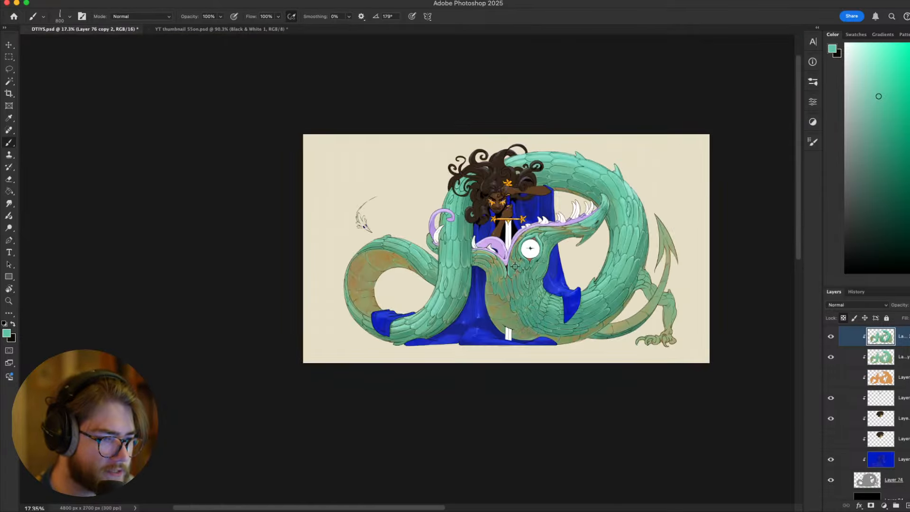
{"action": "scroll", "coordinate": [495, 237], "scroll_direction": "up", "scroll_amount": 6}
{"action": "left_click_drag", "start_coordinate": [561, 244], "coordinate": [551, 281]}
{"action": "scroll", "coordinate": [551, 280], "scroll_direction": "down", "scroll_amount": 4}
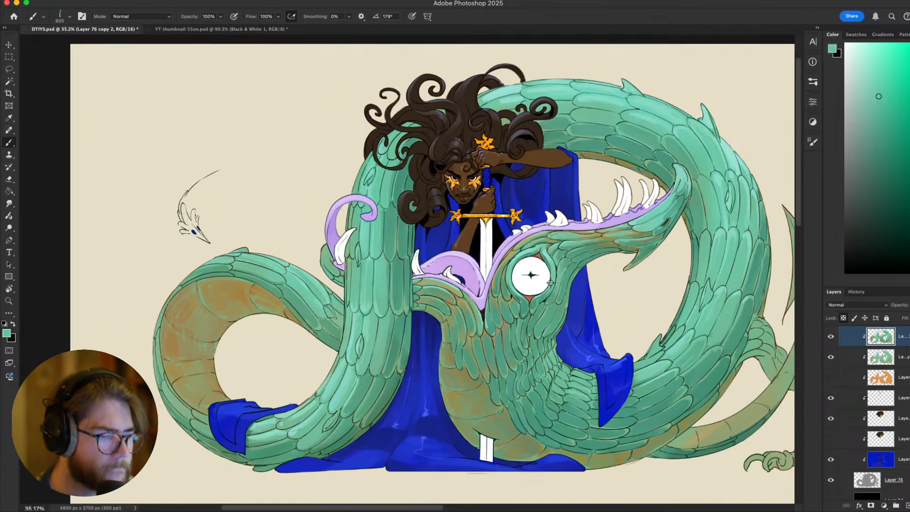
{"action": "scroll", "coordinate": [546, 279], "scroll_direction": "up", "scroll_amount": 2}
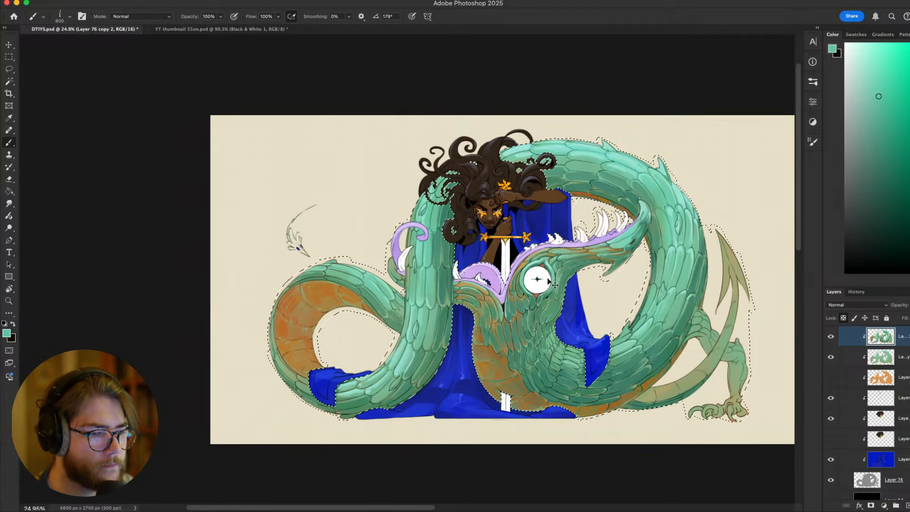
Clear the dragon selection and inspect the scales around the eye, jaw and neck against the full composition
{"action": "key", "text": "super+d"}
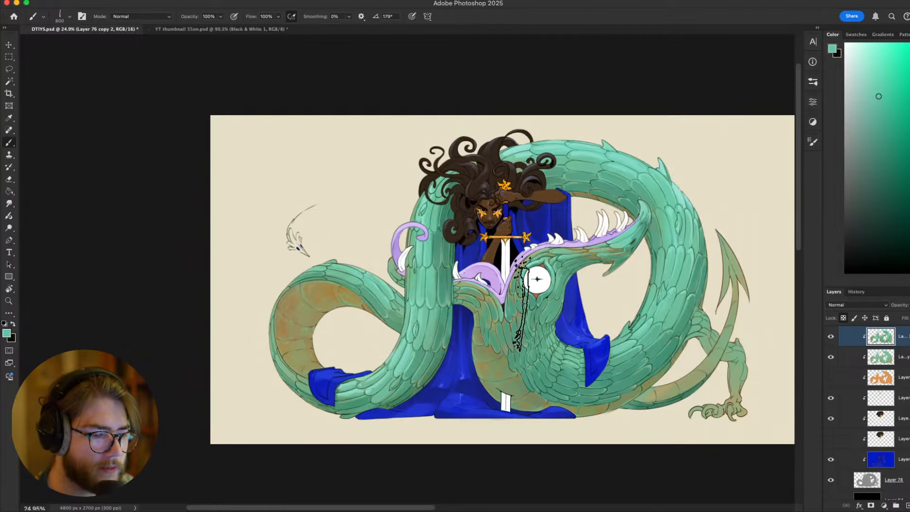
{"action": "scroll", "coordinate": [521, 311], "scroll_direction": "up", "scroll_amount": 3}
{"action": "scroll", "coordinate": [522, 310], "scroll_direction": "down", "scroll_amount": 3}
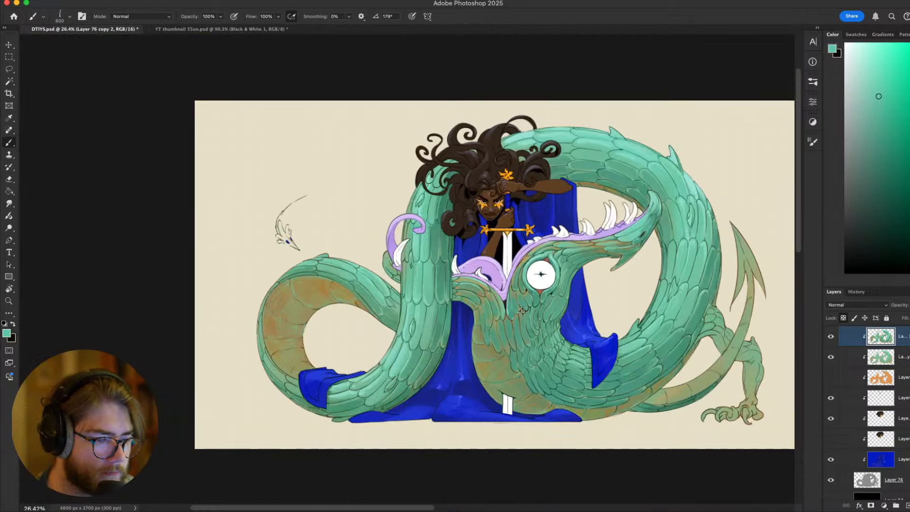
{"action": "scroll", "coordinate": [522, 311], "scroll_direction": "down", "scroll_amount": 2}
{"action": "scroll", "coordinate": [523, 311], "scroll_direction": "up", "scroll_amount": 5}
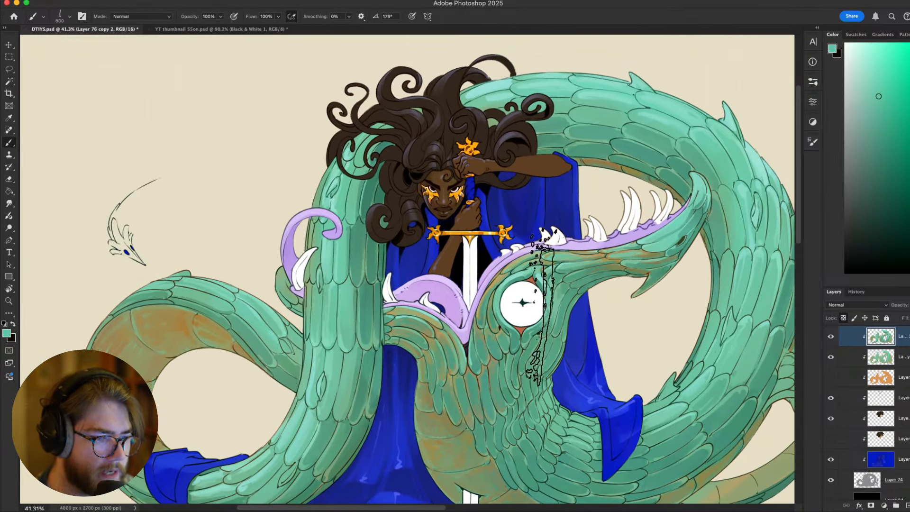
{"action": "scroll", "coordinate": [540, 308], "scroll_direction": "down", "scroll_amount": 3}
{"action": "scroll", "coordinate": [522, 332], "scroll_direction": "up", "scroll_amount": 6}
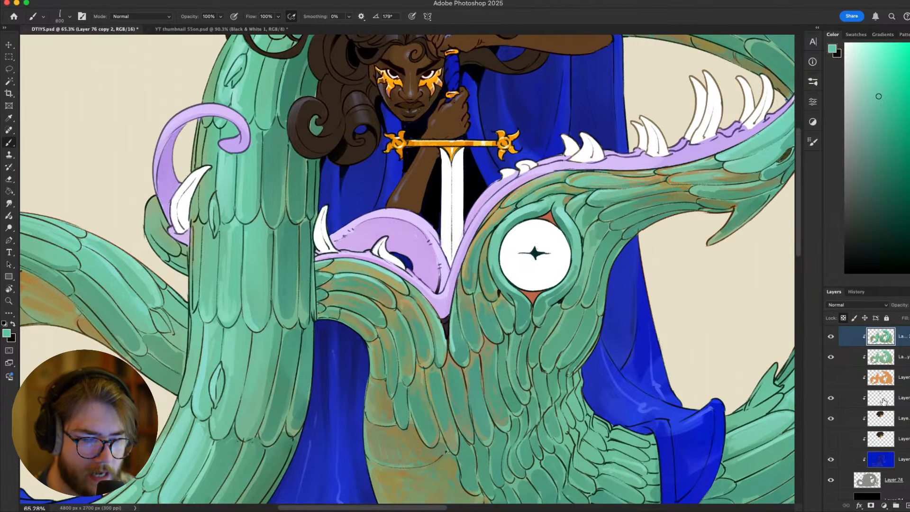
{"action": "scroll", "coordinate": [883, 402], "scroll_direction": "down", "scroll_amount": 2}
{"action": "scroll", "coordinate": [661, 412], "scroll_direction": "down", "scroll_amount": 3}
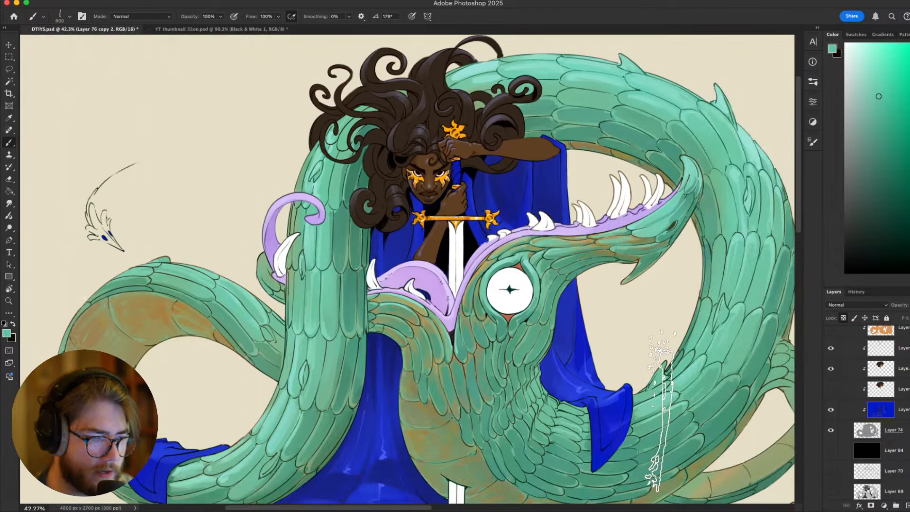
Show the black backdrop Layer 84 to judge the illustration against it, then hide that layer again
{"action": "scroll", "coordinate": [587, 356], "scroll_direction": "down", "scroll_amount": 4}
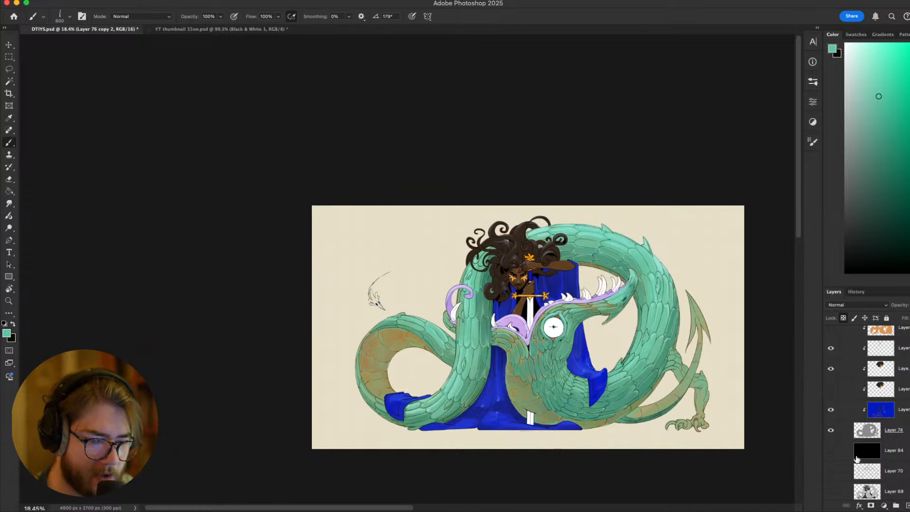
{"action": "left_click", "coordinate": [831, 451]}
{"action": "scroll", "coordinate": [598, 346], "scroll_direction": "up", "scroll_amount": 4}
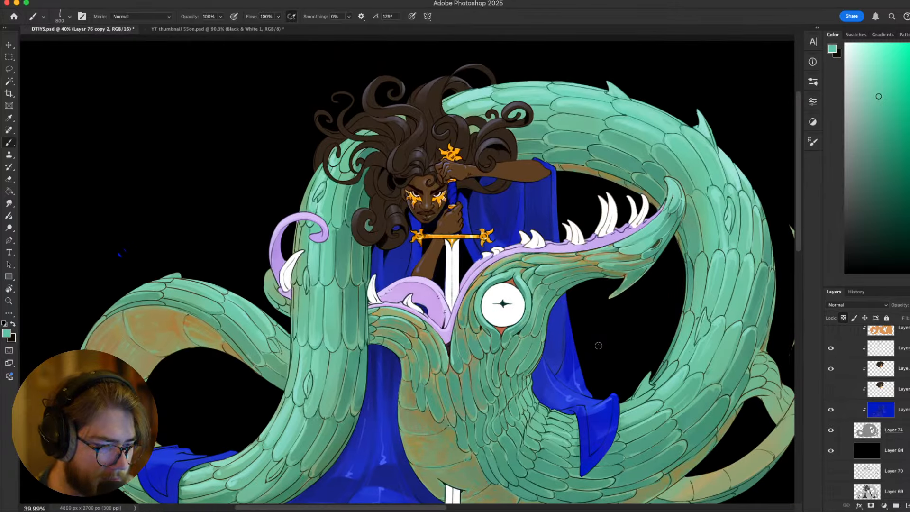
{"action": "scroll", "coordinate": [598, 346], "scroll_direction": "down", "scroll_amount": 4}
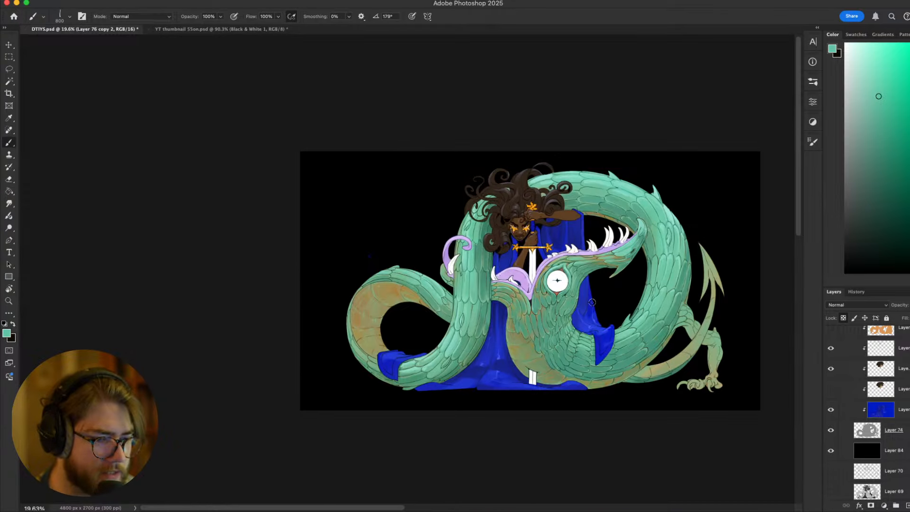
{"action": "scroll", "coordinate": [592, 303], "scroll_direction": "up", "scroll_amount": 2}
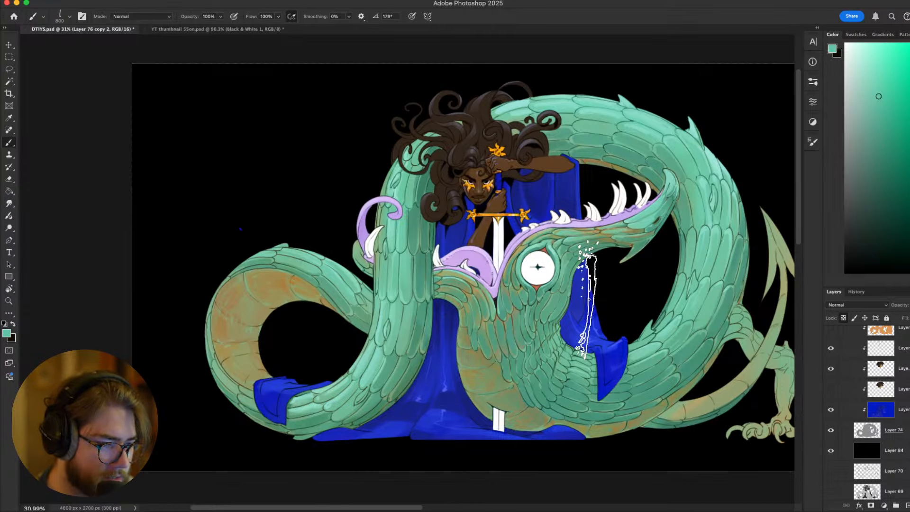
{"action": "left_click", "coordinate": [830, 449]}
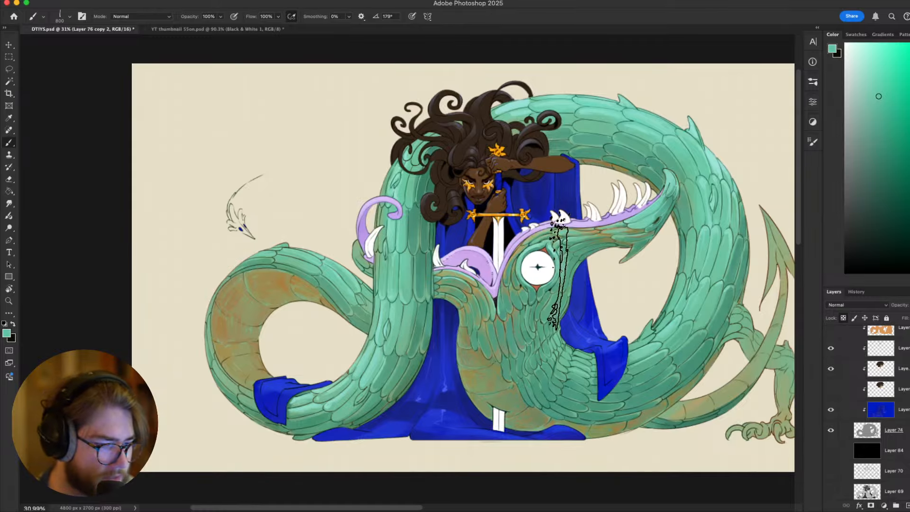
Examine the scales around the dragon's eye and the warrior's face and hair up close
{"action": "scroll", "coordinate": [540, 265], "scroll_direction": "up", "scroll_amount": 3}
{"action": "scroll", "coordinate": [639, 229], "scroll_direction": "up", "scroll_amount": 1}
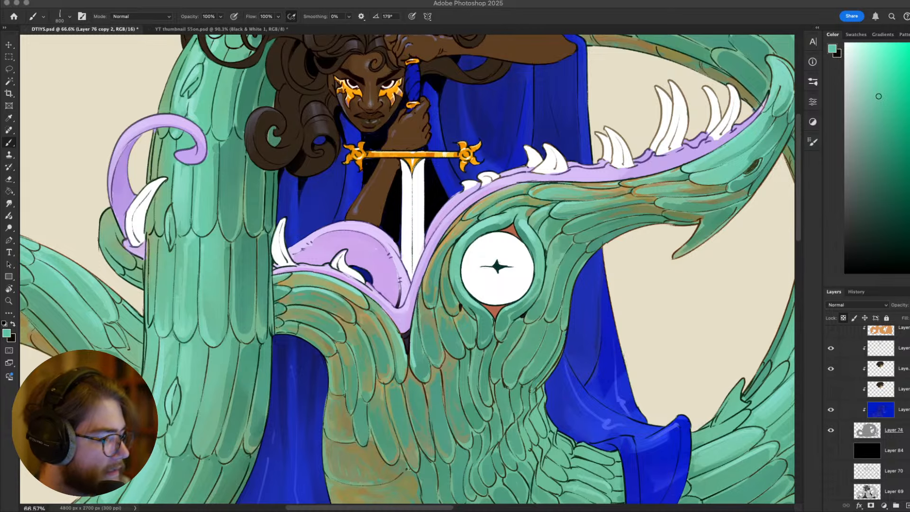
{"action": "left_click", "coordinate": [429, 413]}
{"action": "scroll", "coordinate": [430, 414], "scroll_direction": "down", "scroll_amount": 3}
{"action": "left_click_drag", "start_coordinate": [481, 425], "coordinate": [497, 398]}
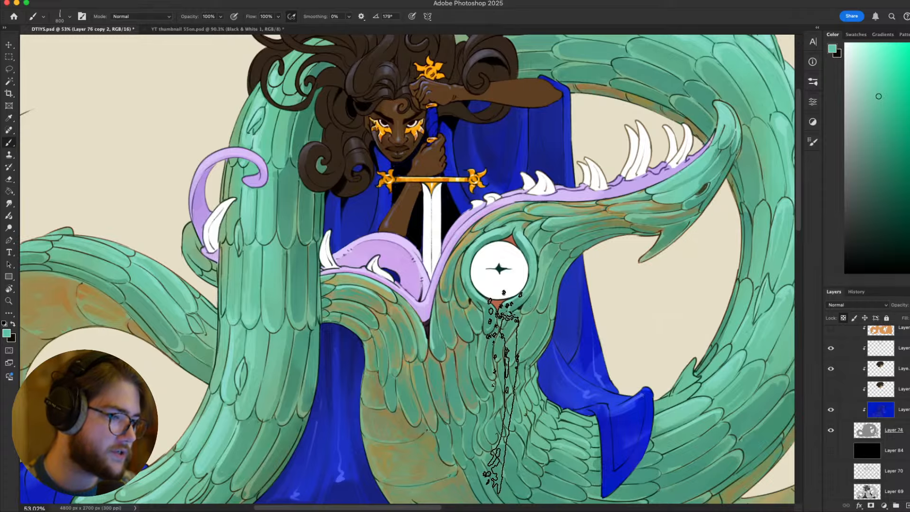
{"action": "scroll", "coordinate": [495, 227], "scroll_direction": "up", "scroll_amount": 3}
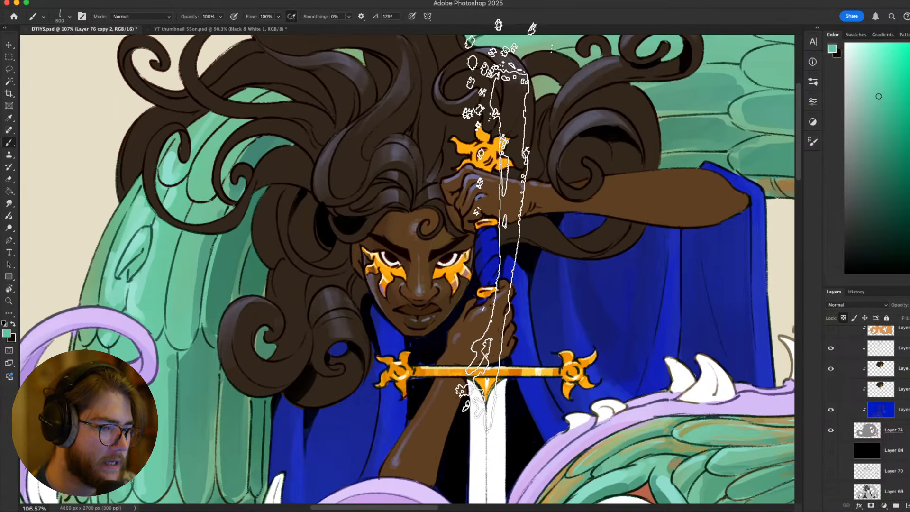
Sample the dark brown of the warrior's hair and reduce the brush to 20 px
{"action": "left_click_drag", "start_coordinate": [535, 207], "coordinate": [545, 272]}
{"action": "key", "text": "bracketleft"}
{"action": "key", "text": "bracketleft"}
{"action": "key", "text": "bracketleft"}
{"action": "key", "text": "bracketleft"}
{"action": "key", "text": "bracketleft"}
{"action": "key", "text": "bracketleft"}
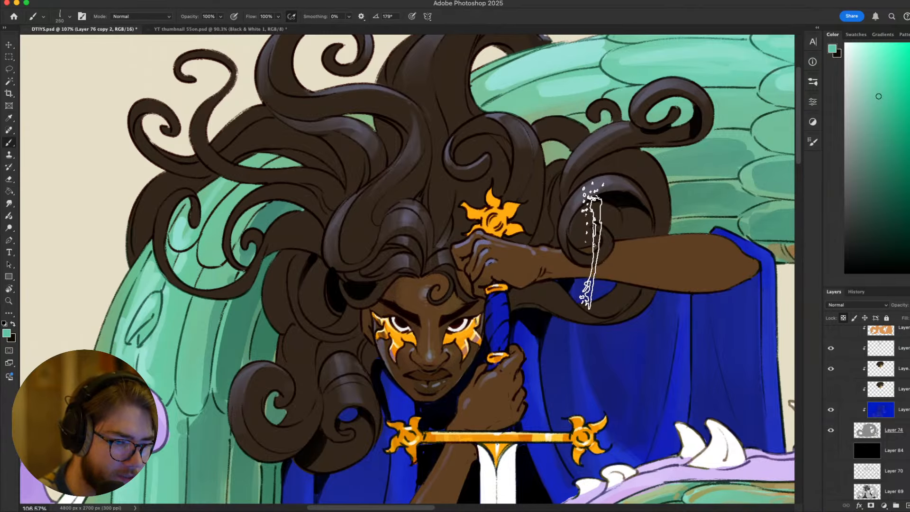
{"action": "left_click", "coordinate": [588, 237], "text": "alt"}
{"action": "key", "text": "bracketleft"}
{"action": "key", "text": "bracketleft"}
{"action": "key", "text": "bracketleft"}
{"action": "key", "text": "bracketleft"}
{"action": "key", "text": "bracketleft"}
{"action": "key", "text": "bracketleft"}
{"action": "key", "text": "bracketleft"}
{"action": "key", "text": "bracketleft"}
{"action": "key", "text": "bracketleft"}
{"action": "key", "text": "bracketleft"}
{"action": "key", "text": "bracketleft"}
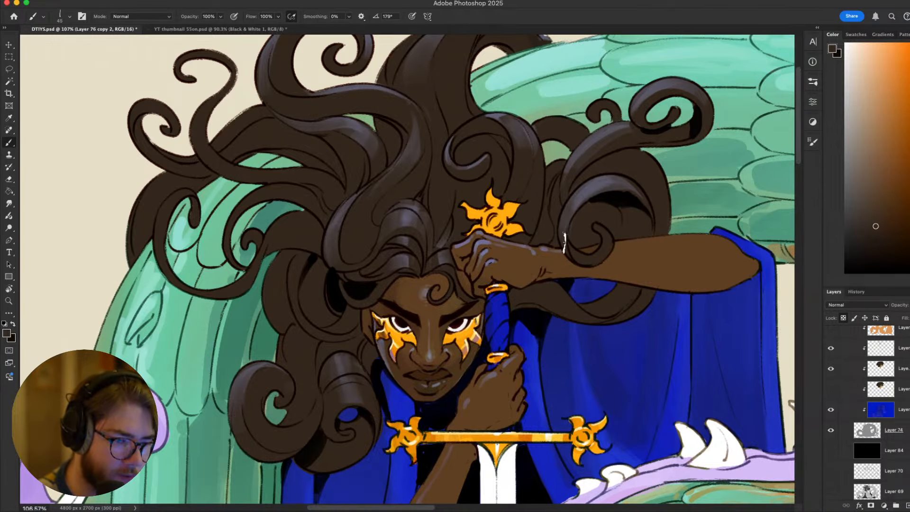
{"action": "key", "text": "bracketleft"}
{"action": "key", "text": "bracketleft"}
{"action": "key", "text": "bracketleft"}
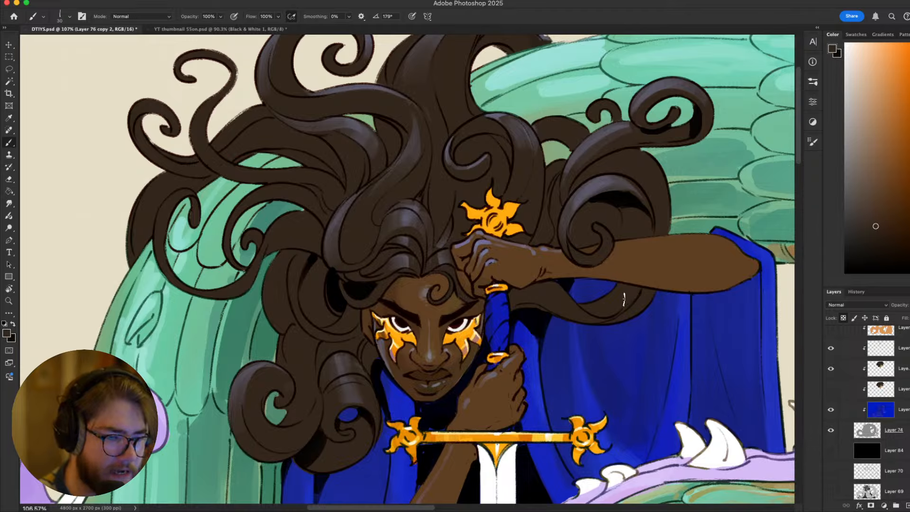
Select the clipped layer Layer 80 and use a 40 px dark brown brush to refine the large curl above the raised arm
{"action": "left_click", "coordinate": [607, 229], "text": "super"}
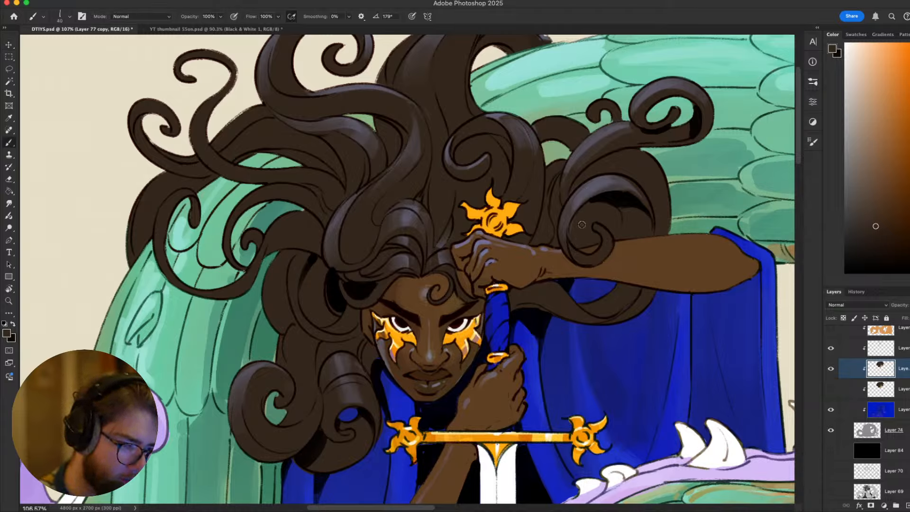
{"action": "left_click", "coordinate": [878, 350]}
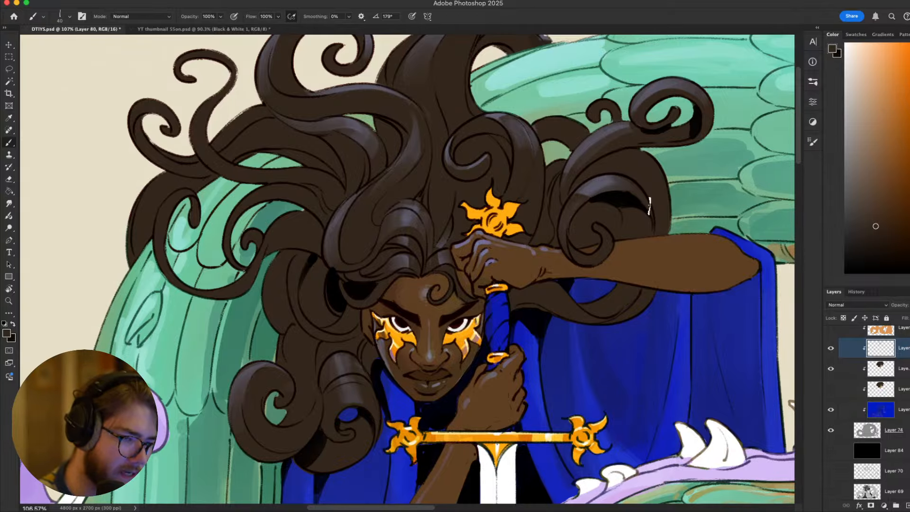
{"action": "scroll", "coordinate": [606, 198], "scroll_direction": "down", "scroll_amount": 5}
{"action": "scroll", "coordinate": [606, 198], "scroll_direction": "up", "scroll_amount": 8}
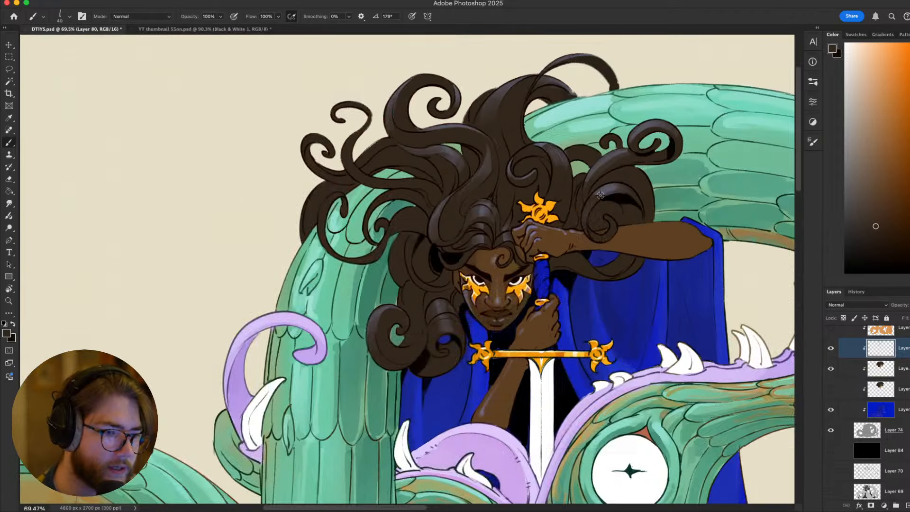
{"action": "scroll", "coordinate": [606, 197], "scroll_direction": "down", "scroll_amount": 2}
{"action": "left_click_drag", "start_coordinate": [608, 197], "coordinate": [611, 223]}
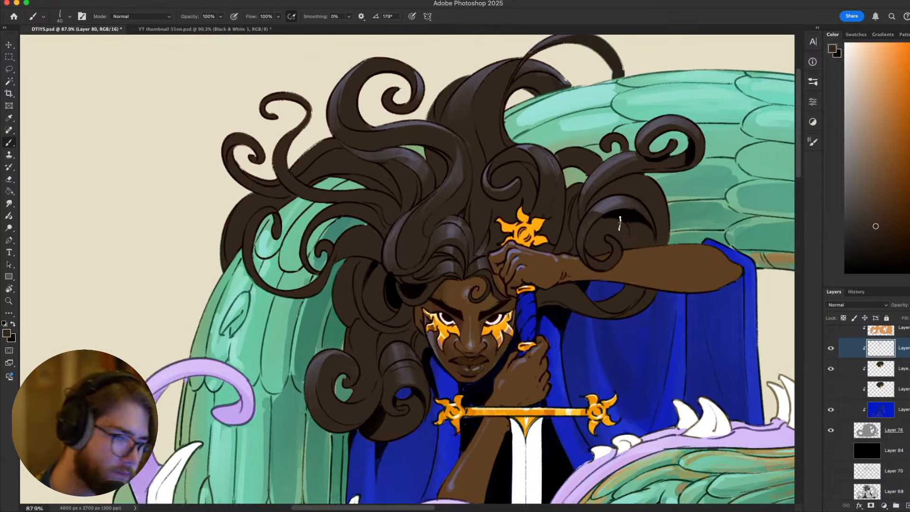
Refine the locks above the forehead in dark brown, using brush sizes of 60 px and 35 px
{"action": "key", "text": "bracketright"}
{"action": "key", "text": "bracketright"}
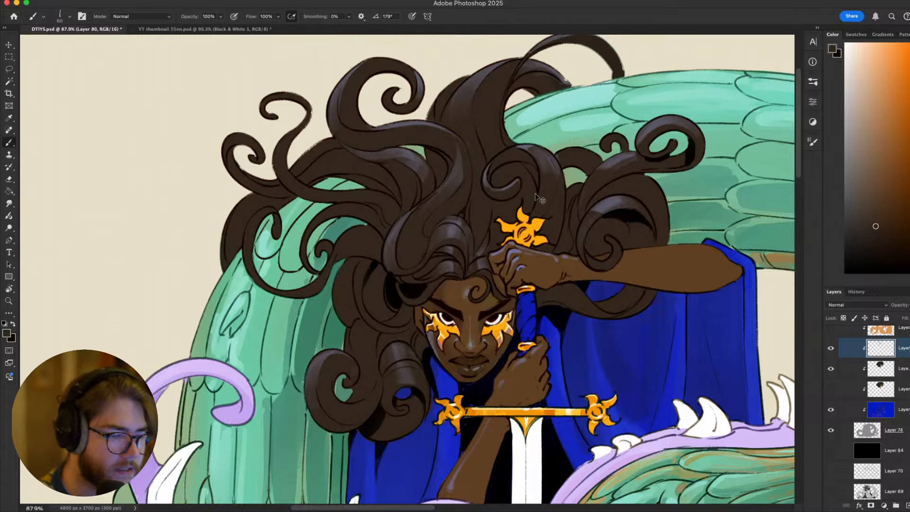
{"action": "scroll", "coordinate": [469, 196], "scroll_direction": "down", "scroll_amount": 2}
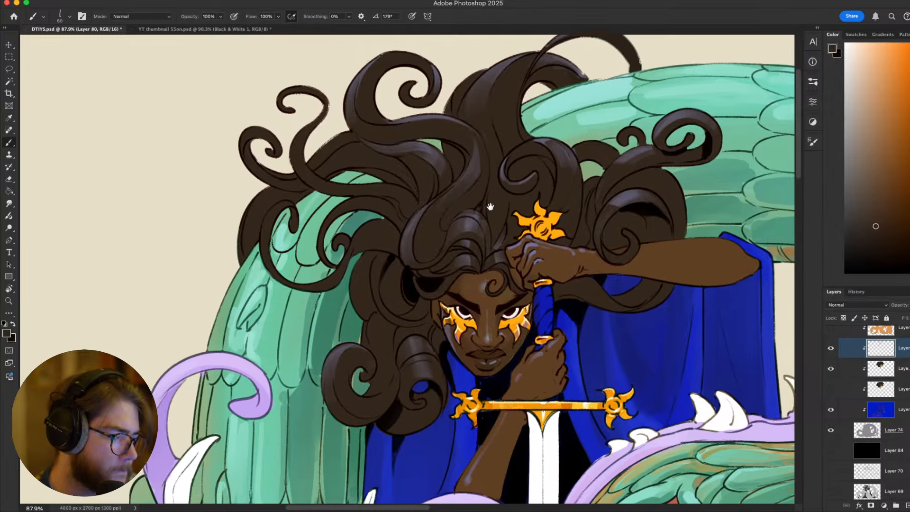
{"action": "scroll", "coordinate": [469, 196], "scroll_direction": "left", "scroll_amount": 2}
{"action": "scroll", "coordinate": [446, 238], "scroll_direction": "down", "scroll_amount": 2}
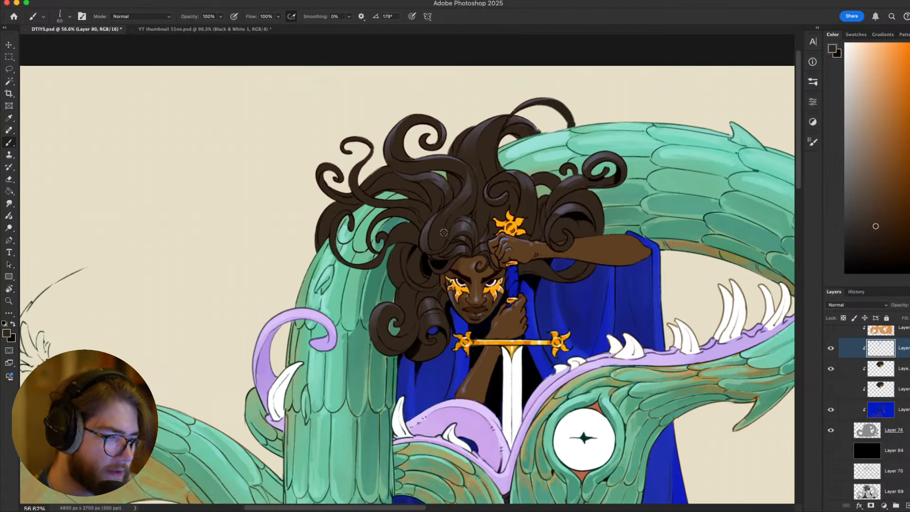
{"action": "scroll", "coordinate": [444, 228], "scroll_direction": "up", "scroll_amount": 4}
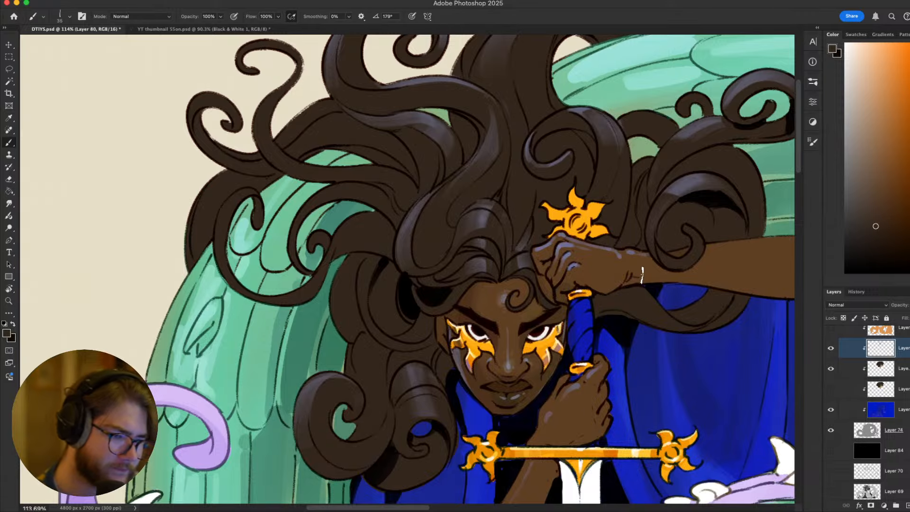
{"action": "left_click_drag", "start_coordinate": [542, 251], "coordinate": [526, 232]}
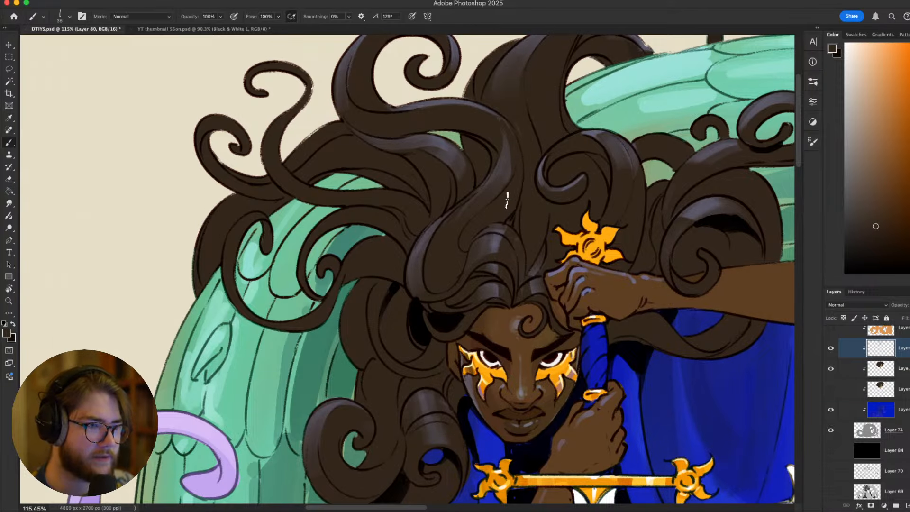
{"action": "left_click_drag", "start_coordinate": [444, 187], "coordinate": [445, 182]}
{"action": "scroll", "coordinate": [445, 182], "scroll_direction": "down", "scroll_amount": 3}
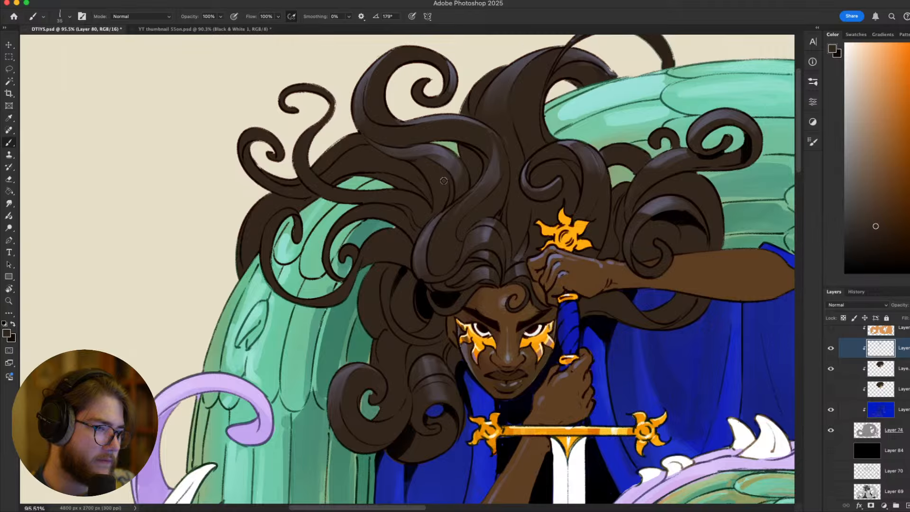
Refine the hair curls beside the warrior's face in dark brown on Layer 80, reducing the brush to 20 px
{"action": "scroll", "coordinate": [443, 180], "scroll_direction": "up", "scroll_amount": 3}
{"action": "scroll", "coordinate": [474, 197], "scroll_direction": "down", "scroll_amount": 3}
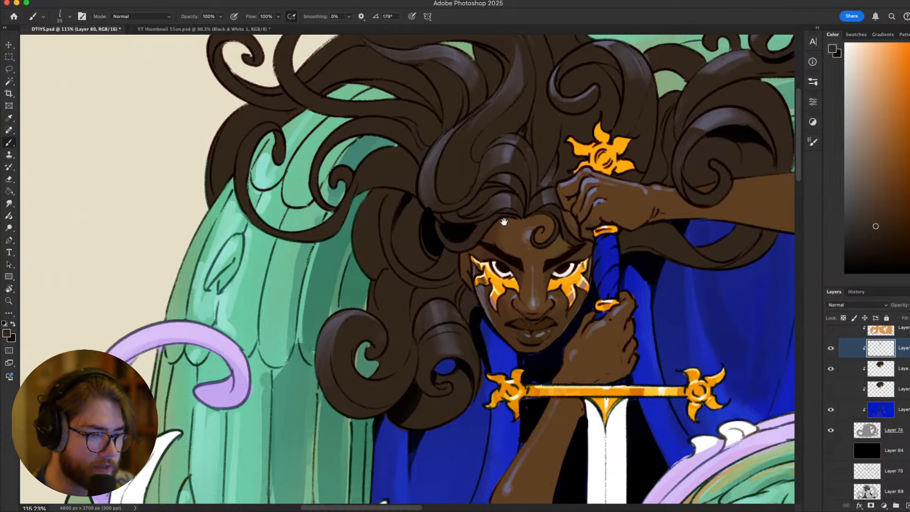
{"action": "scroll", "coordinate": [491, 212], "scroll_direction": "up", "scroll_amount": 2}
{"action": "scroll", "coordinate": [476, 189], "scroll_direction": "down", "scroll_amount": 2}
{"action": "scroll", "coordinate": [476, 189], "scroll_direction": "up", "scroll_amount": 2}
{"action": "scroll", "coordinate": [479, 200], "scroll_direction": "down", "scroll_amount": 1}
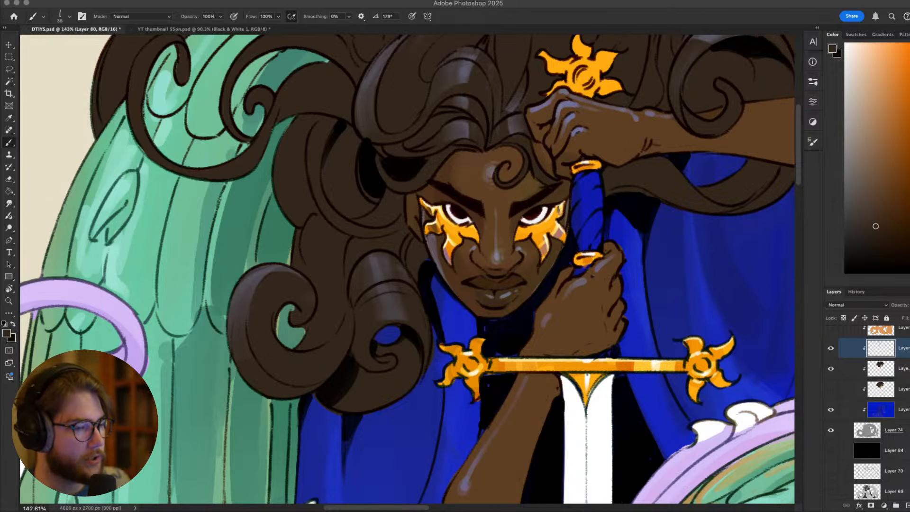
{"action": "left_click", "coordinate": [374, 403]}
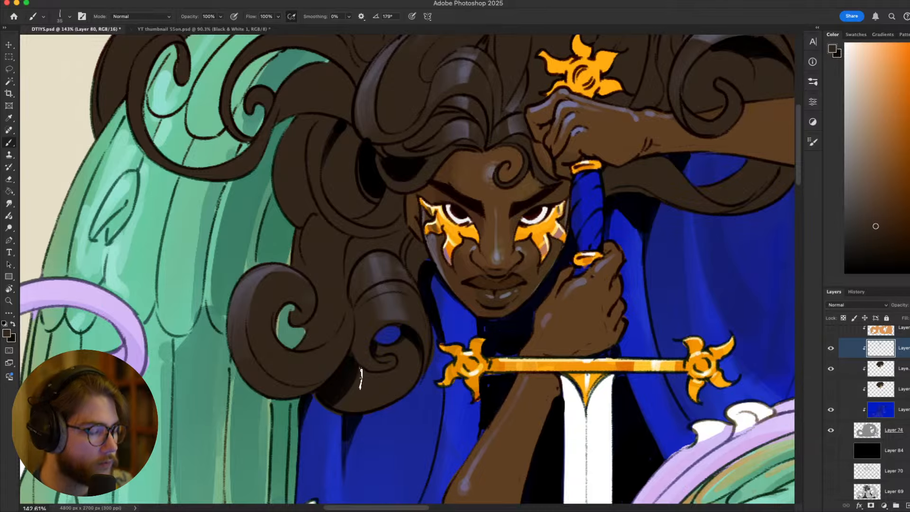
{"action": "scroll", "coordinate": [360, 380], "scroll_direction": "down", "scroll_amount": 3}
{"action": "key", "text": "r"}
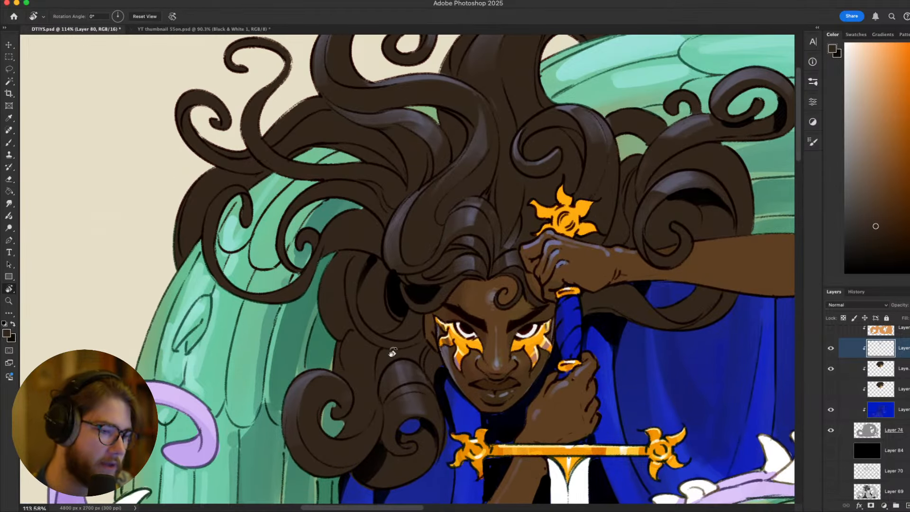
{"action": "mouse_move", "coordinate": [392, 352]}
{"action": "left_mouse_down"}
{"action": "mouse_move", "coordinate": [439, 359]}
{"action": "mouse_move", "coordinate": [493, 329]}
{"action": "mouse_move", "coordinate": [518, 276]}
{"action": "left_mouse_up"}
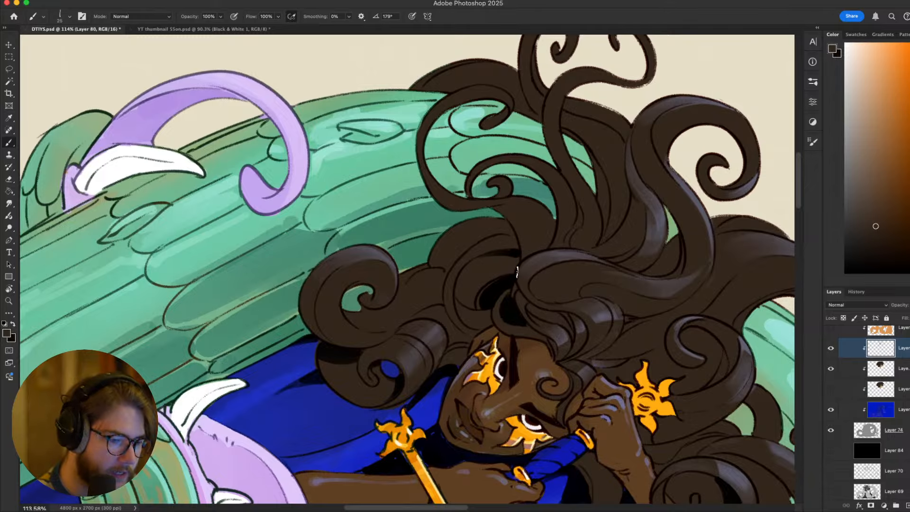
{"action": "key", "text": "Escape"}
{"action": "key", "text": "bracketleft"}
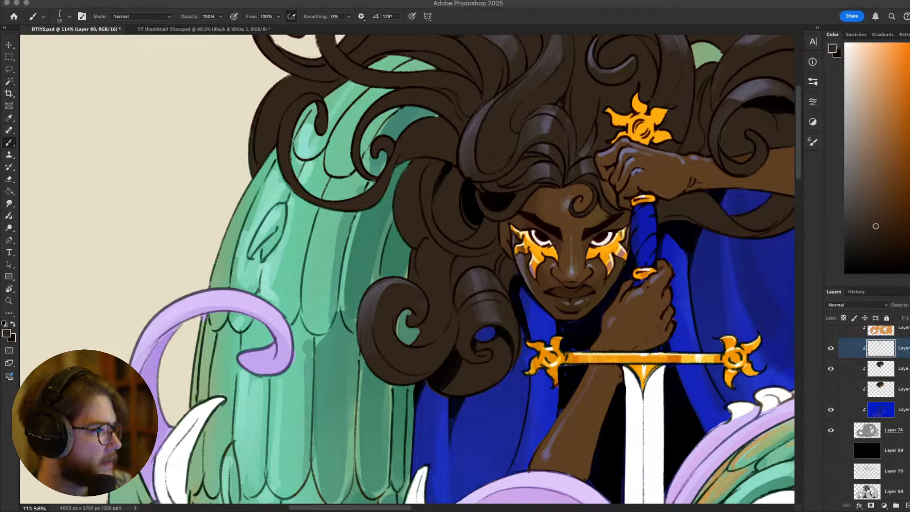
Examine the refined hair within the full dragon and warrior composition
{"action": "scroll", "coordinate": [555, 323], "scroll_direction": "down", "scroll_amount": 6}
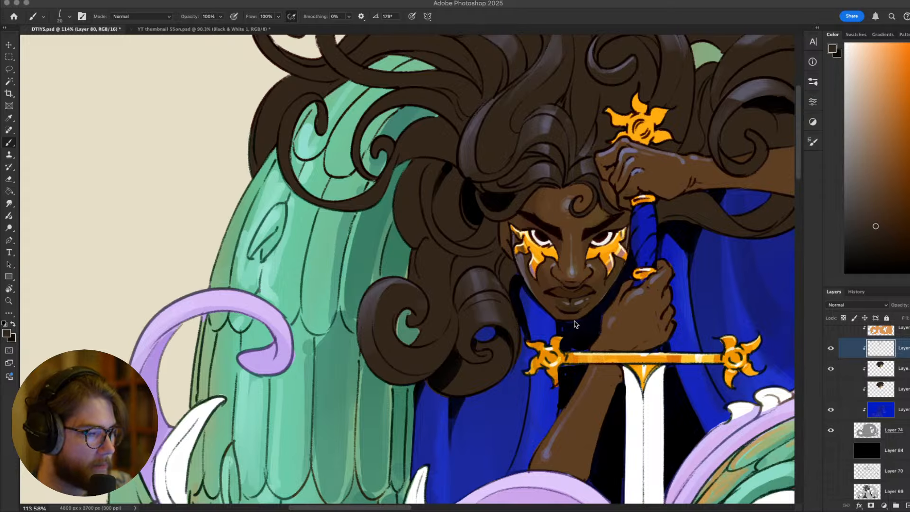
{"action": "scroll", "coordinate": [476, 295], "scroll_direction": "down", "scroll_amount": 3}
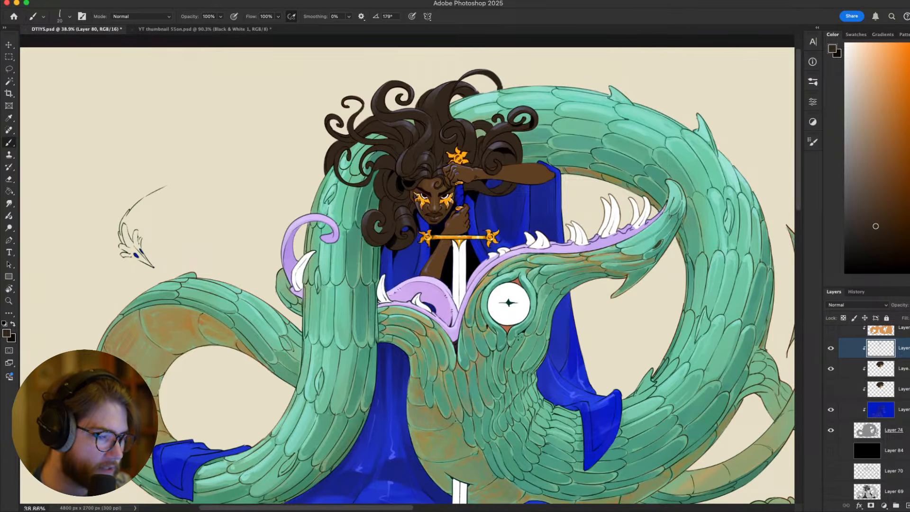
{"action": "left_click_drag", "start_coordinate": [506, 344], "coordinate": [497, 293]}
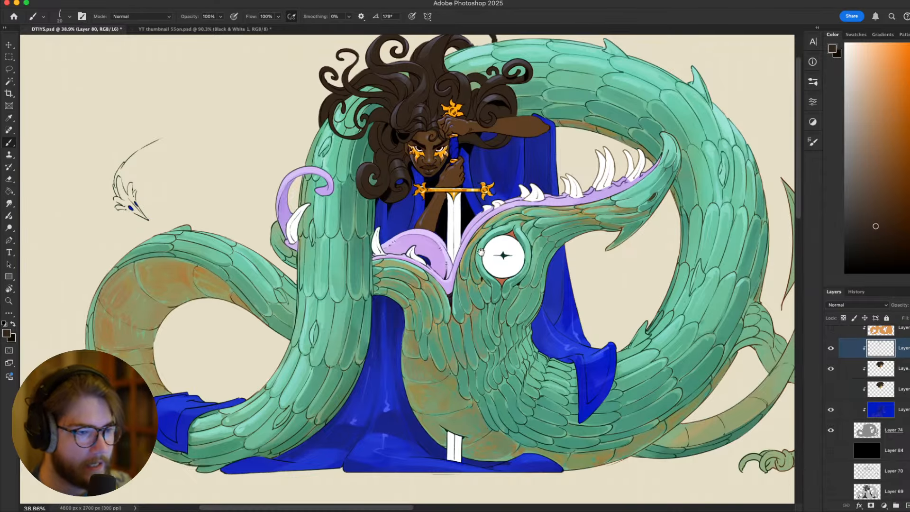
{"action": "scroll", "coordinate": [490, 252], "scroll_direction": "up", "scroll_amount": 2}
{"action": "scroll", "coordinate": [519, 253], "scroll_direction": "up", "scroll_amount": 2}
{"action": "scroll", "coordinate": [520, 253], "scroll_direction": "down", "scroll_amount": 2}
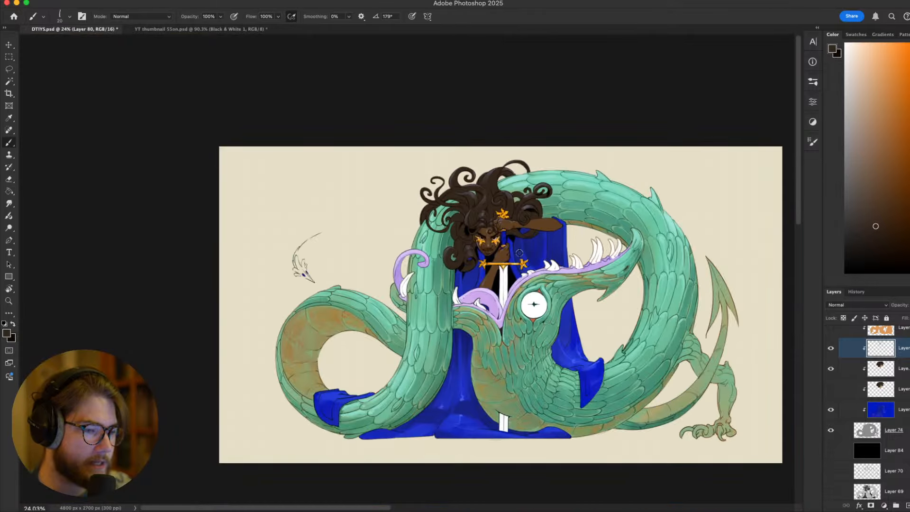
{"action": "scroll", "coordinate": [520, 253], "scroll_direction": "up", "scroll_amount": 3}
{"action": "left_click_drag", "start_coordinate": [520, 254], "coordinate": [600, 149]}
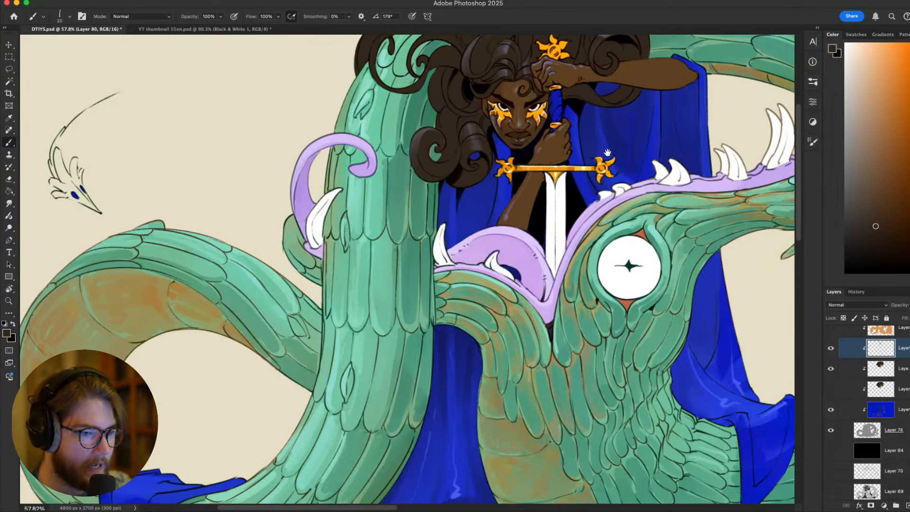
{"action": "scroll", "coordinate": [598, 155], "scroll_direction": "down", "scroll_amount": 4}
{"action": "scroll", "coordinate": [592, 161], "scroll_direction": "up", "scroll_amount": 4}
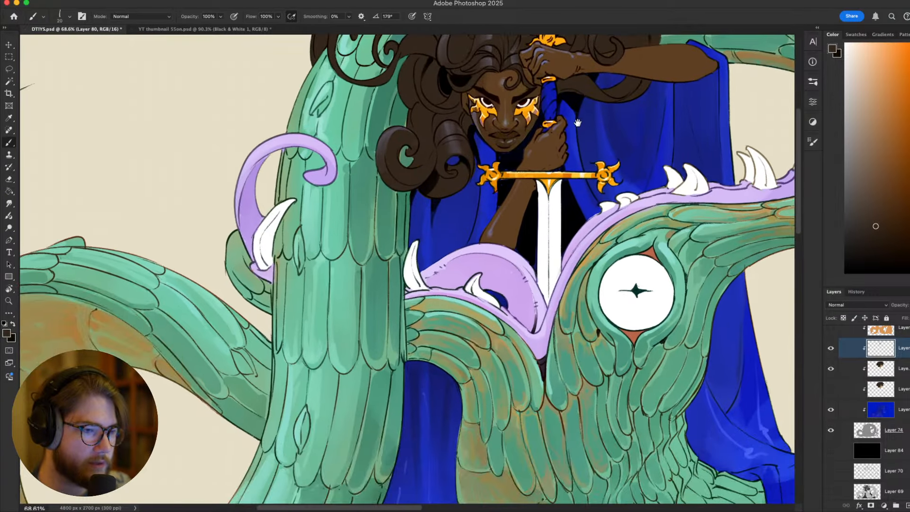
On the layer Layer 77 copy, select the skin of the warrior's face, raised arm, hand and forearm with the Magic Wand at tolerance 35
{"action": "left_click_drag", "start_coordinate": [577, 123], "coordinate": [548, 229]}
{"action": "key", "text": "v"}
{"action": "left_click", "coordinate": [622, 158], "text": "super"}
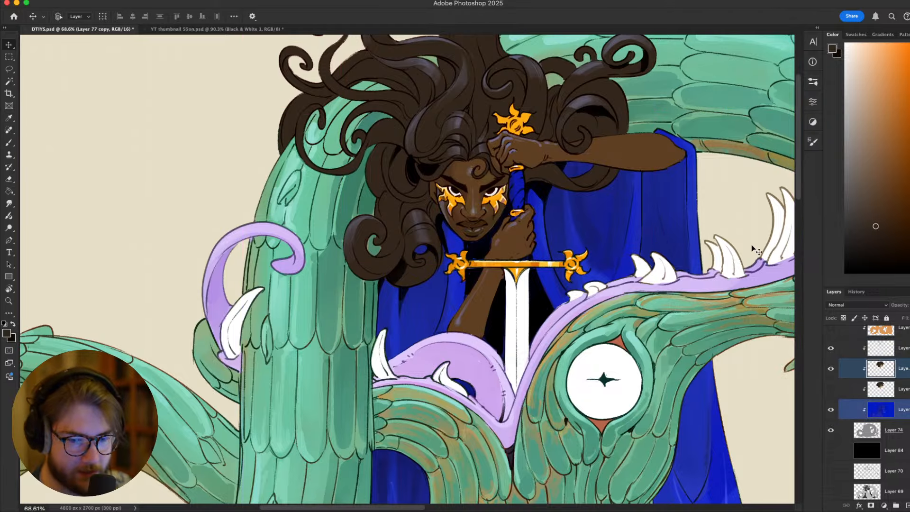
{"action": "key", "text": "w"}
{"action": "left_click", "coordinate": [597, 183]}
{"action": "key", "text": "super+d"}
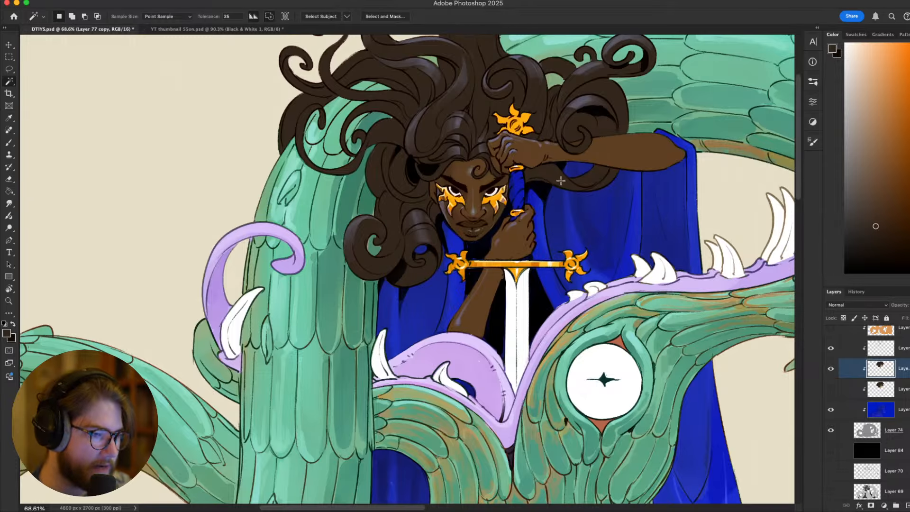
{"action": "scroll", "coordinate": [559, 181], "scroll_direction": "up", "scroll_amount": 1}
{"action": "left_click", "coordinate": [604, 166]}
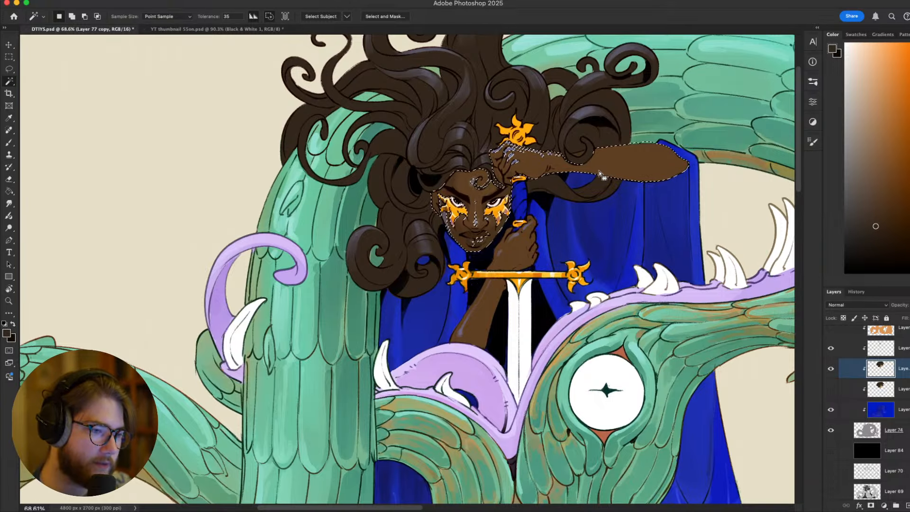
{"action": "left_click", "coordinate": [521, 232], "text": "shift"}
{"action": "left_click", "coordinate": [494, 304], "text": "shift"}
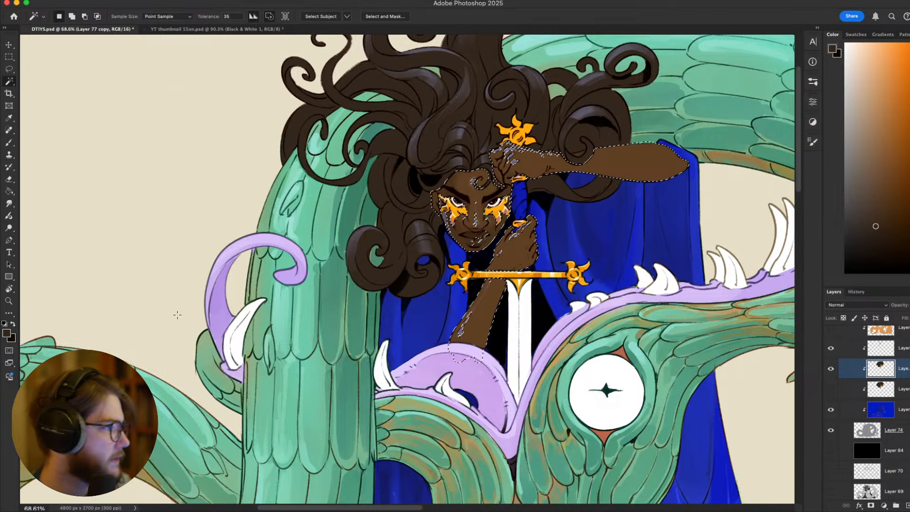
{"action": "key", "text": "super+Tab"}
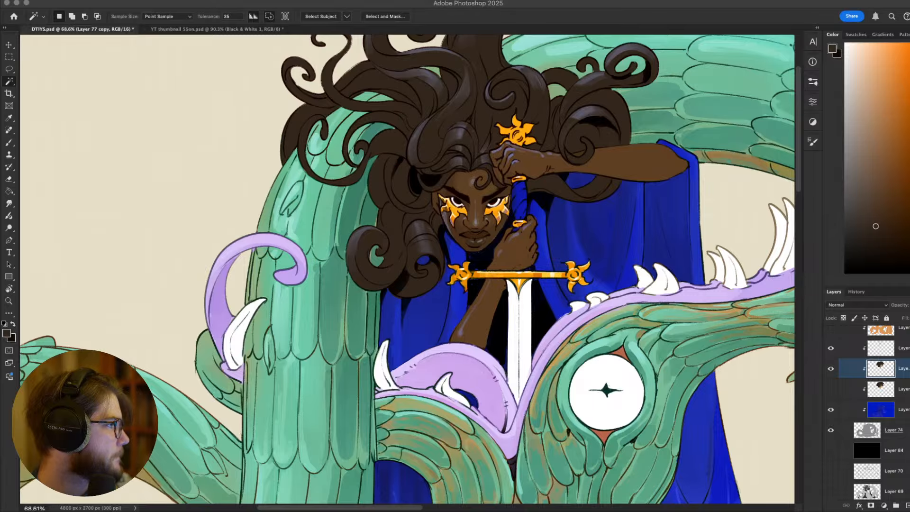
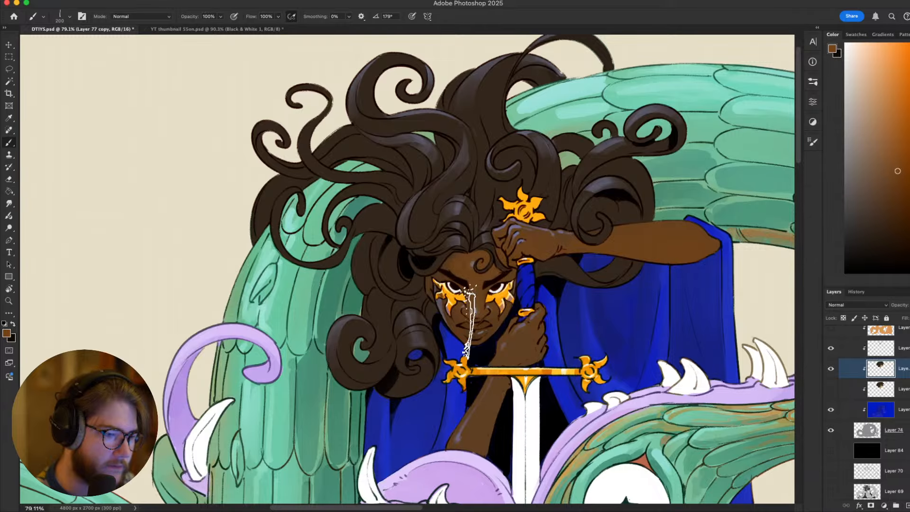
Reduce the warm brown brush to 90 px for working on the warrior's face
{"action": "key", "text": "bracketleft"}
{"action": "key", "text": "bracketleft"}
{"action": "key", "text": "bracketleft"}
{"action": "key", "text": "bracketleft"}
{"action": "key", "text": "bracketleft"}
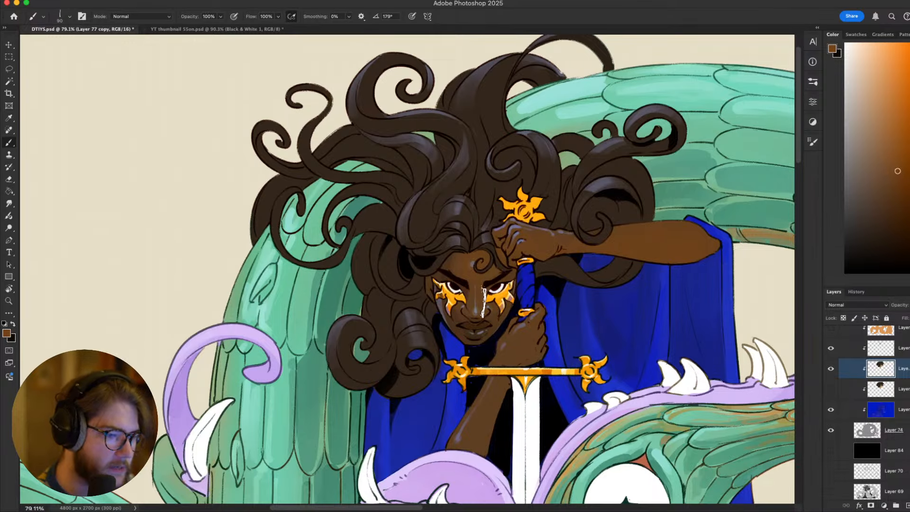
{"action": "left_click_drag", "start_coordinate": [498, 301], "coordinate": [522, 259]}
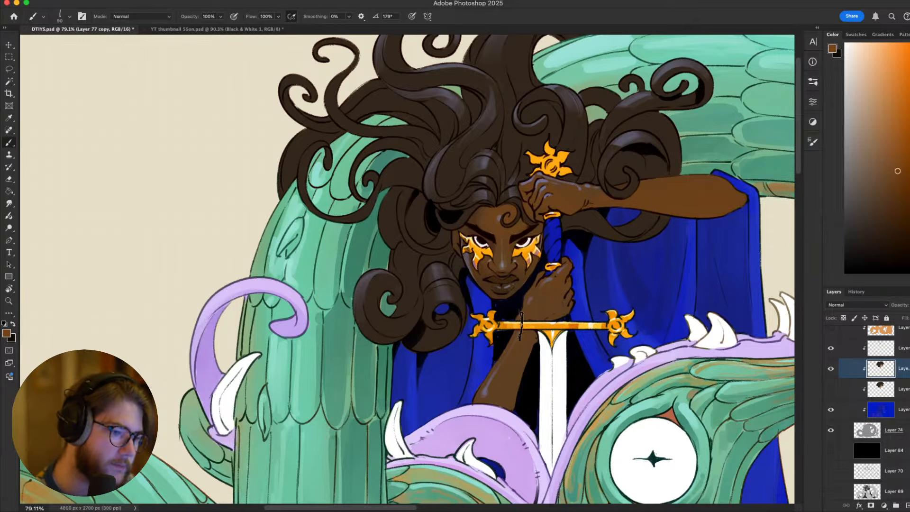
Examine the warmer skin tone against the cloak and dragon, and inspect the area around the dragon's eye
{"action": "scroll", "coordinate": [501, 360], "scroll_direction": "down", "scroll_amount": 5}
{"action": "scroll", "coordinate": [479, 258], "scroll_direction": "up", "scroll_amount": 2}
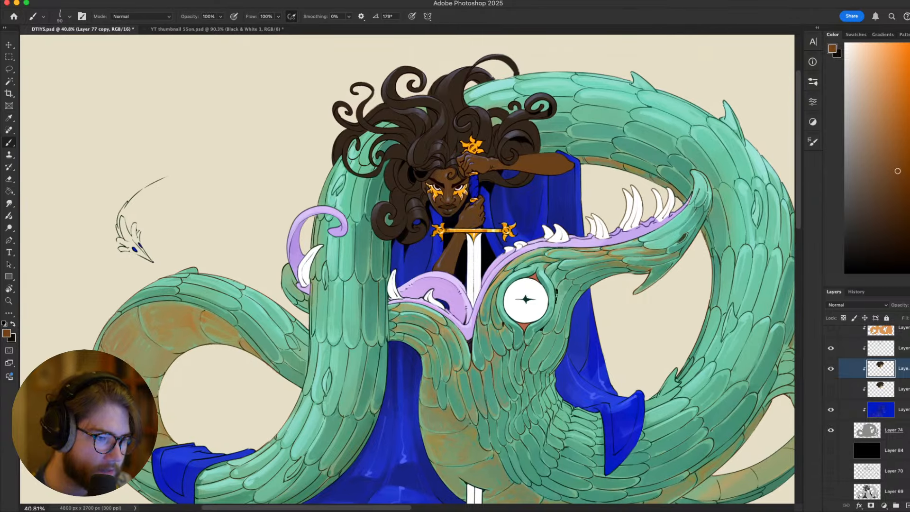
{"action": "scroll", "coordinate": [479, 258], "scroll_direction": "down", "scroll_amount": 3}
{"action": "scroll", "coordinate": [498, 270], "scroll_direction": "up", "scroll_amount": 3}
{"action": "scroll", "coordinate": [513, 278], "scroll_direction": "down", "scroll_amount": 1}
{"action": "left_click_drag", "start_coordinate": [512, 279], "coordinate": [493, 261]}
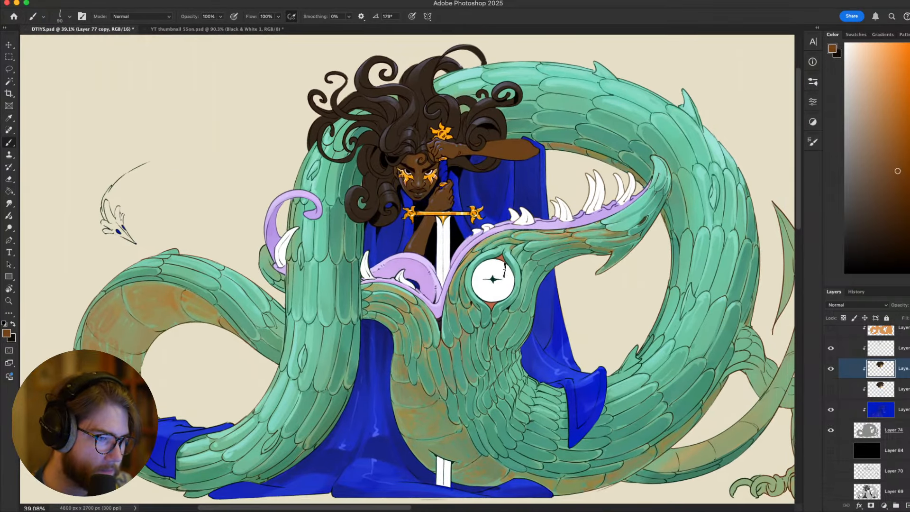
{"action": "scroll", "coordinate": [504, 269], "scroll_direction": "down", "scroll_amount": 3}
{"action": "scroll", "coordinate": [521, 271], "scroll_direction": "up", "scroll_amount": 4}
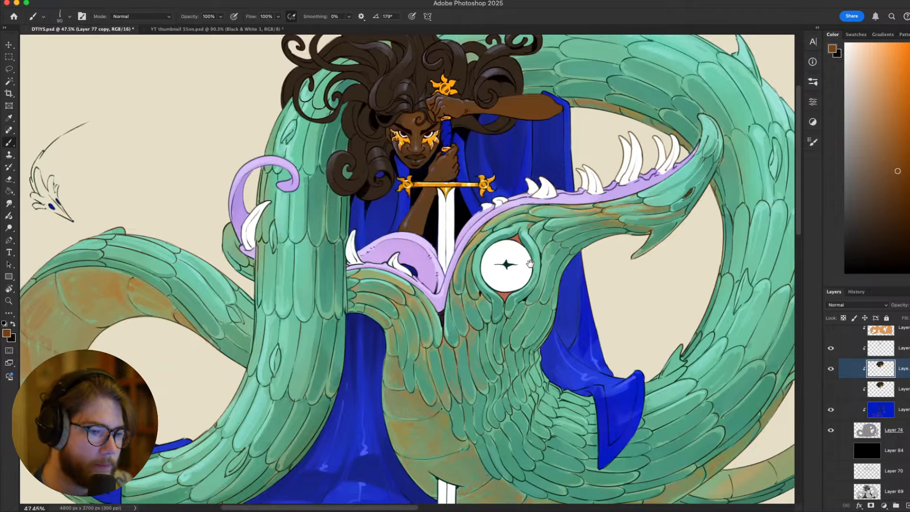
{"action": "left_click_drag", "start_coordinate": [529, 264], "coordinate": [544, 272]}
{"action": "scroll", "coordinate": [546, 273], "scroll_direction": "up", "scroll_amount": 1}
{"action": "scroll", "coordinate": [544, 275], "scroll_direction": "up", "scroll_amount": 2}
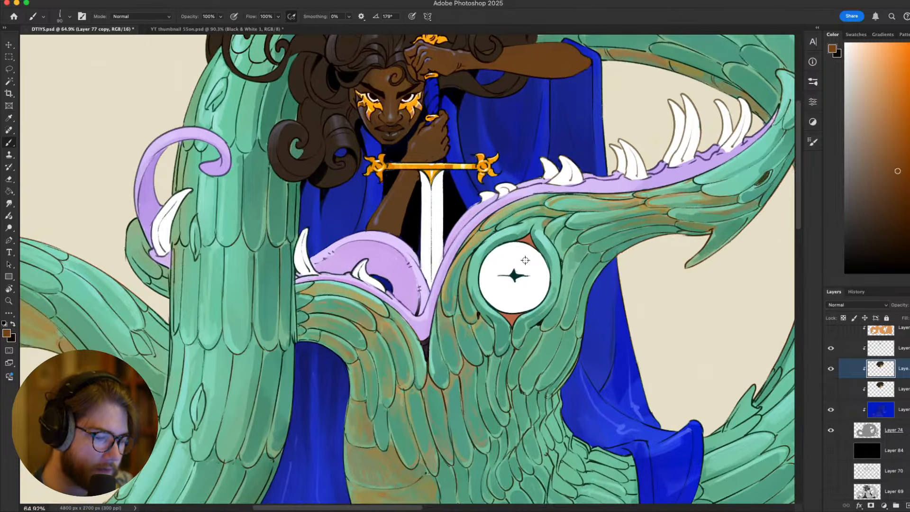
Select the layer Layer 76 copy 2, sample the light green of the dragon's upper eyelid and set the brush to 20 px
{"action": "left_click_drag", "start_coordinate": [525, 259], "coordinate": [619, 312]}
{"action": "left_click", "coordinate": [559, 297], "text": "alt"}
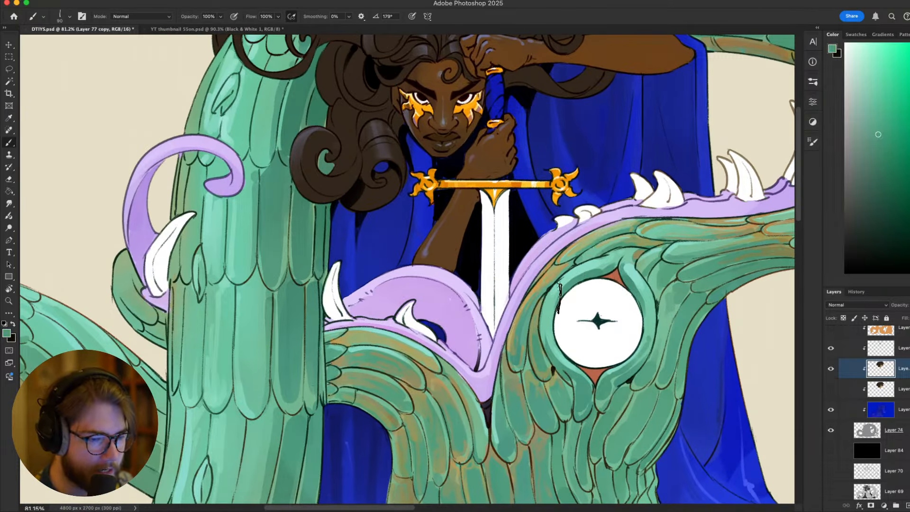
{"action": "key", "text": "bracketleft"}
{"action": "scroll", "coordinate": [867, 407], "scroll_direction": "up", "scroll_amount": 5}
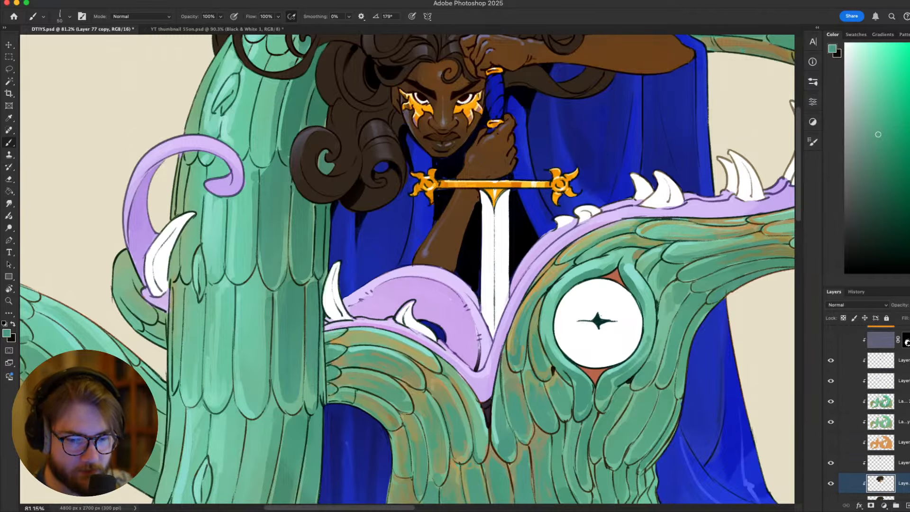
{"action": "left_click", "coordinate": [902, 401]}
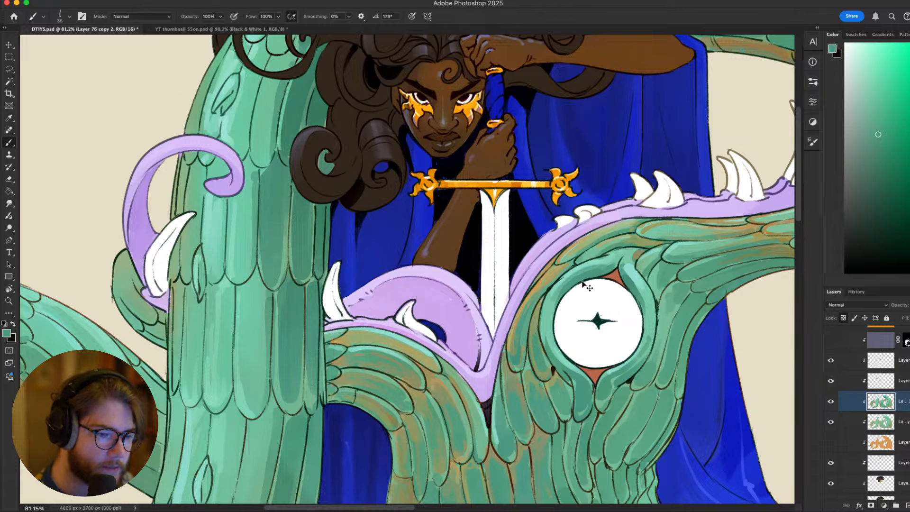
{"action": "left_click", "coordinate": [606, 263], "text": "alt"}
{"action": "key", "text": "bracketleft"}
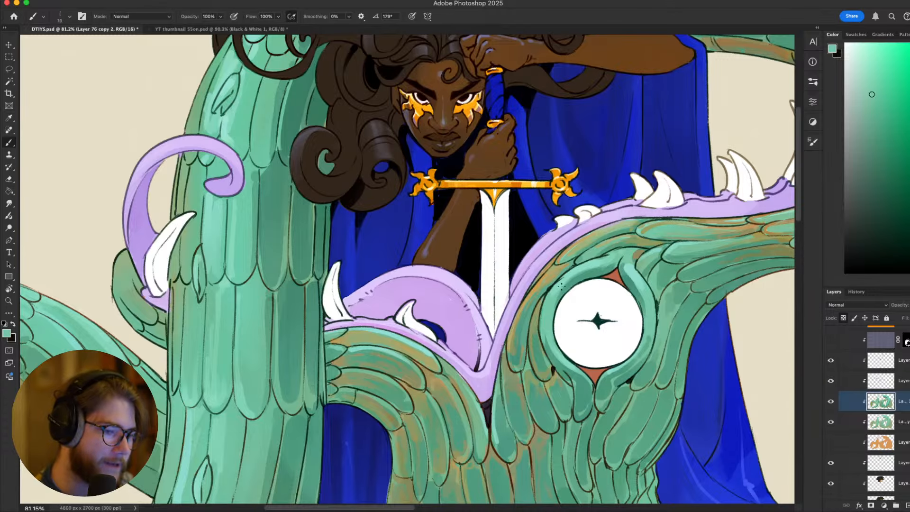
{"action": "key", "text": "bracketright"}
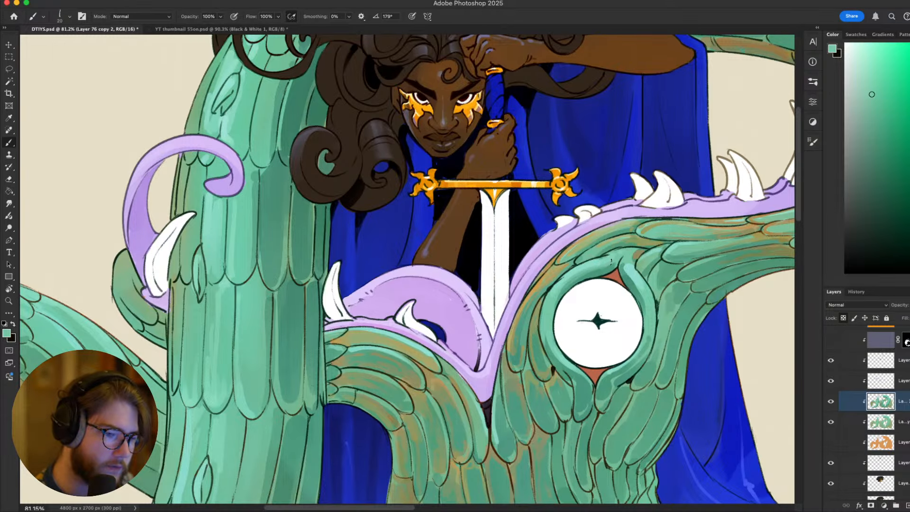
Sample the grey highlight colour from the hair lock above the warrior's forehead and enlarge the brush to 50 px
{"action": "scroll", "coordinate": [585, 252], "scroll_direction": "down", "scroll_amount": 5}
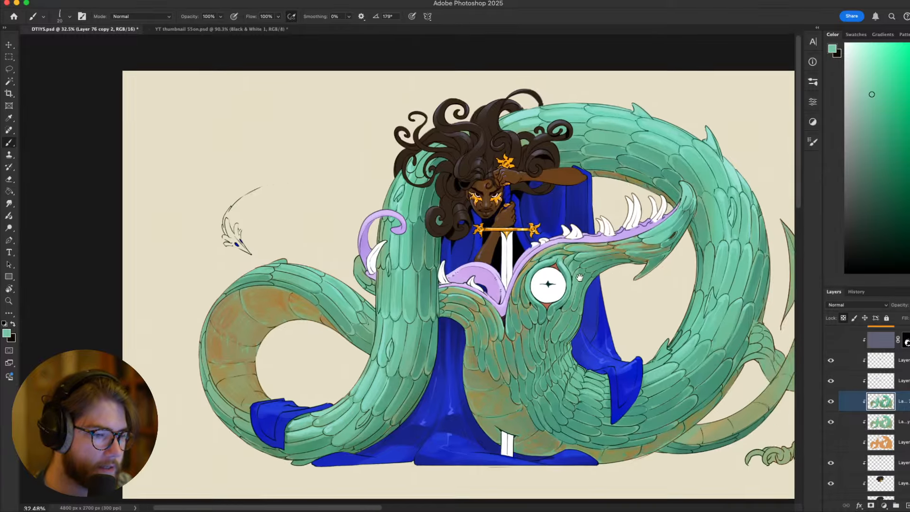
{"action": "scroll", "coordinate": [533, 278], "scroll_direction": "up", "scroll_amount": 1}
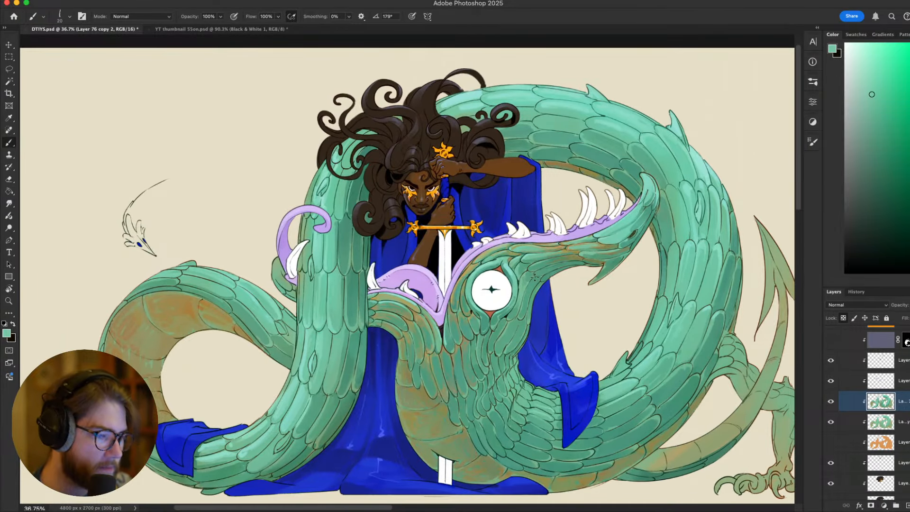
{"action": "scroll", "coordinate": [412, 218], "scroll_direction": "up", "scroll_amount": 3}
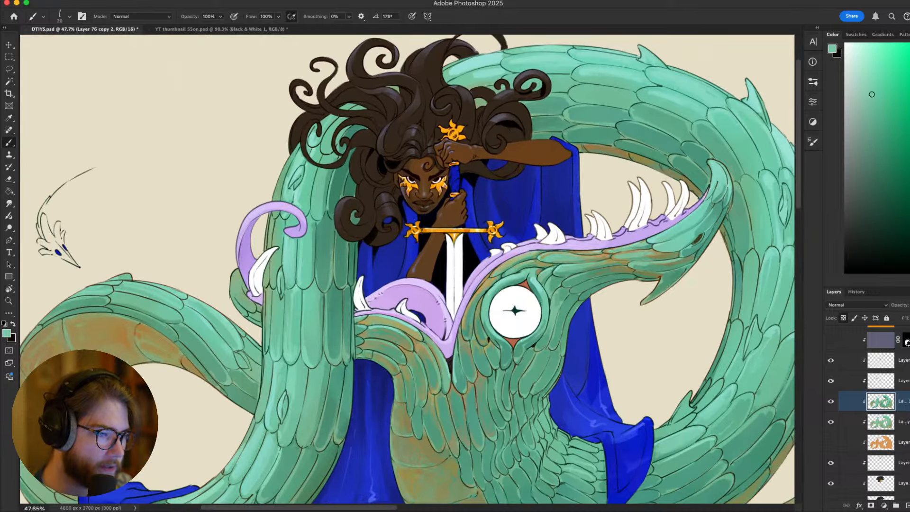
{"action": "left_click_drag", "start_coordinate": [500, 261], "coordinate": [506, 222]}
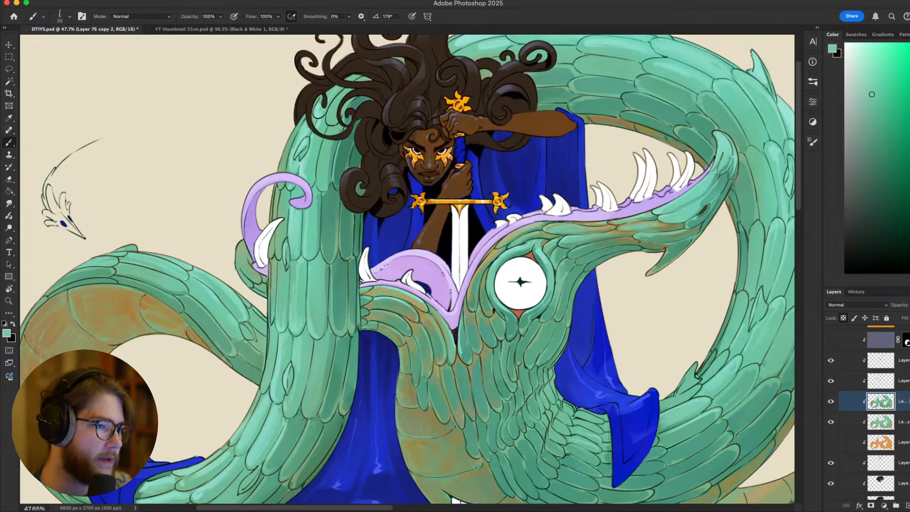
{"action": "scroll", "coordinate": [411, 128], "scroll_direction": "up", "scroll_amount": 3}
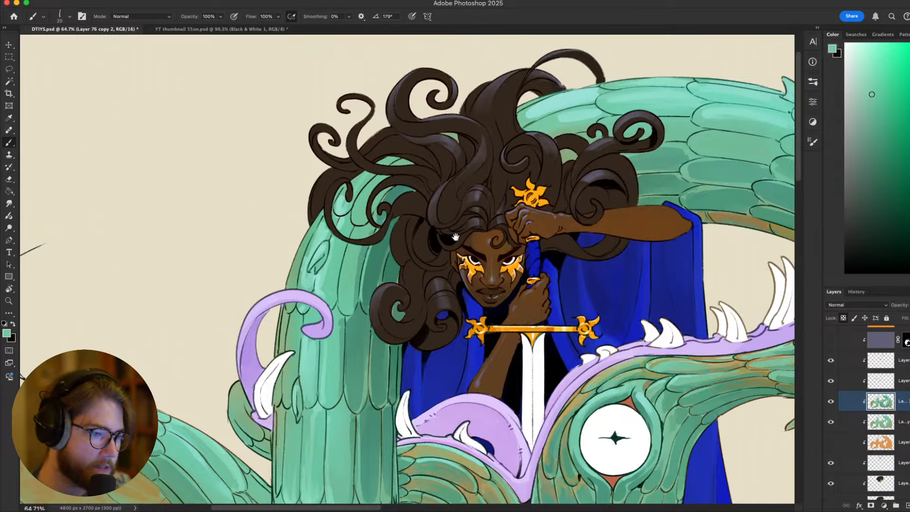
{"action": "left_click_drag", "start_coordinate": [455, 236], "coordinate": [504, 265]}
{"action": "scroll", "coordinate": [518, 245], "scroll_direction": "up", "scroll_amount": 3}
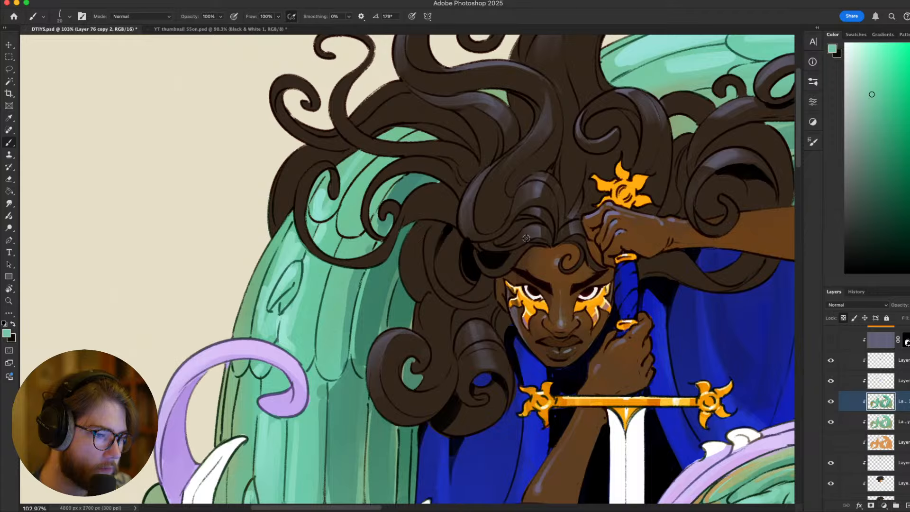
{"action": "left_click", "coordinate": [541, 190], "text": "alt"}
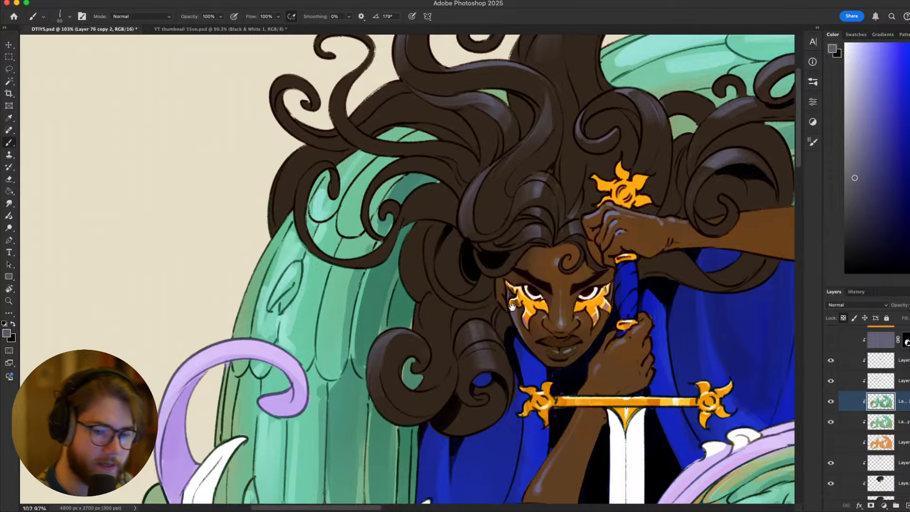
Select Layer 80 above the hair colour layer and paint grey highlight bands on the curls beside the figure's temple
{"action": "scroll", "coordinate": [457, 239], "scroll_direction": "right", "scroll_amount": 2}
{"action": "key", "text": "bracketright"}
{"action": "scroll", "coordinate": [893, 389], "scroll_direction": "down", "scroll_amount": 3}
{"action": "left_click", "coordinate": [889, 400]}
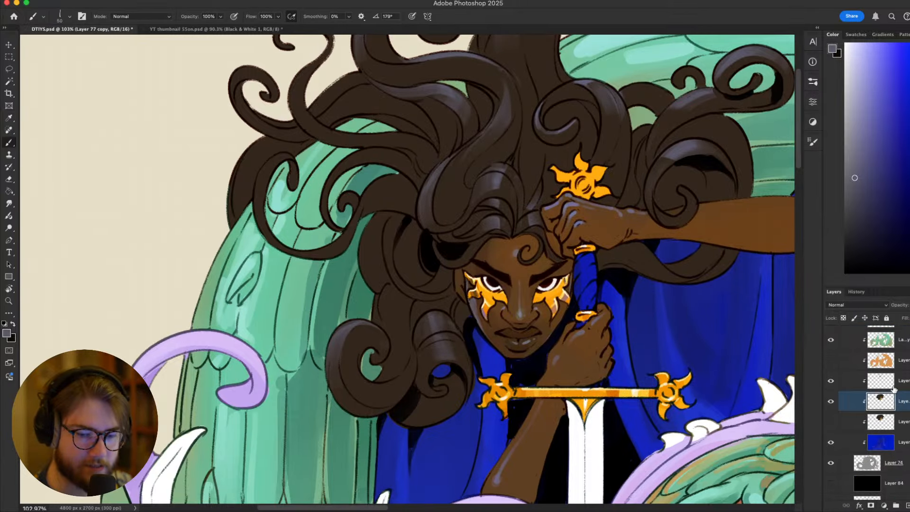
{"action": "key", "text": "alt+bracketright"}
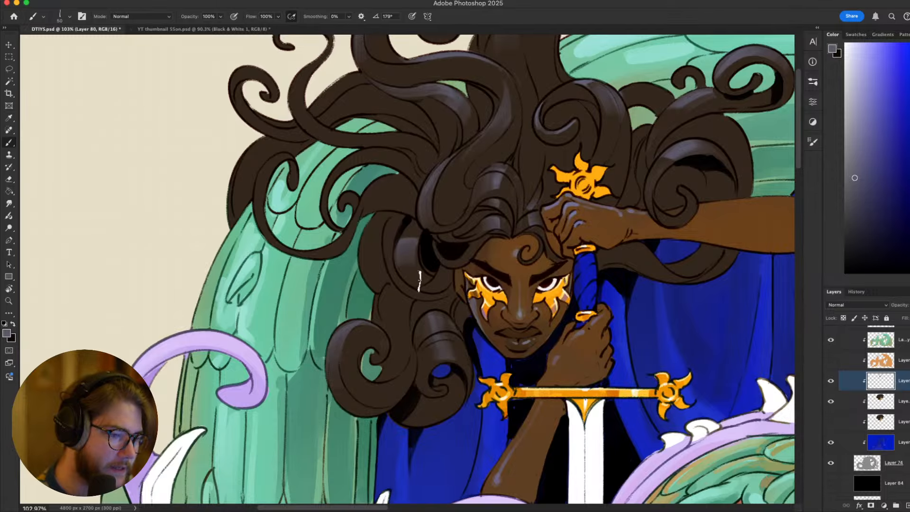
{"action": "scroll", "coordinate": [433, 244], "scroll_direction": "left", "scroll_amount": 2}
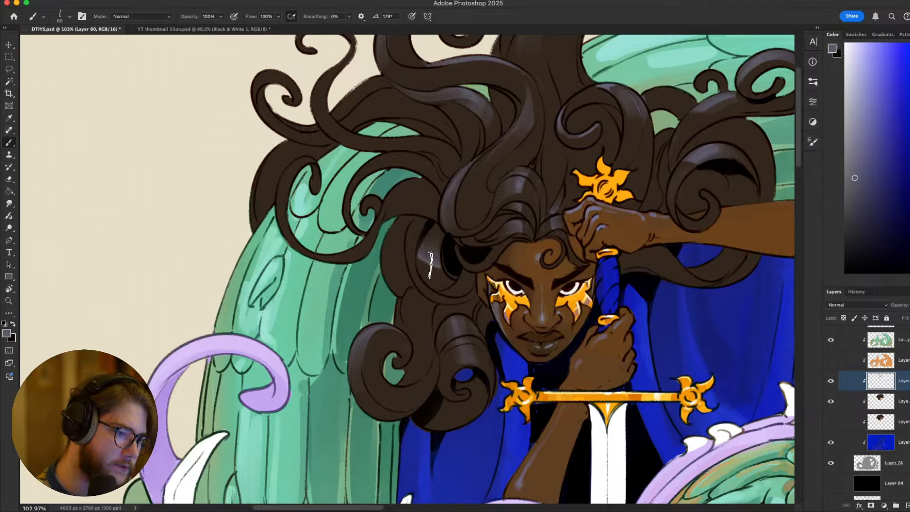
{"action": "mouse_move", "coordinate": [435, 235]}
{"action": "left_mouse_down"}
{"action": "mouse_move", "coordinate": [433, 264]}
{"action": "mouse_move", "coordinate": [435, 232]}
{"action": "left_mouse_up"}
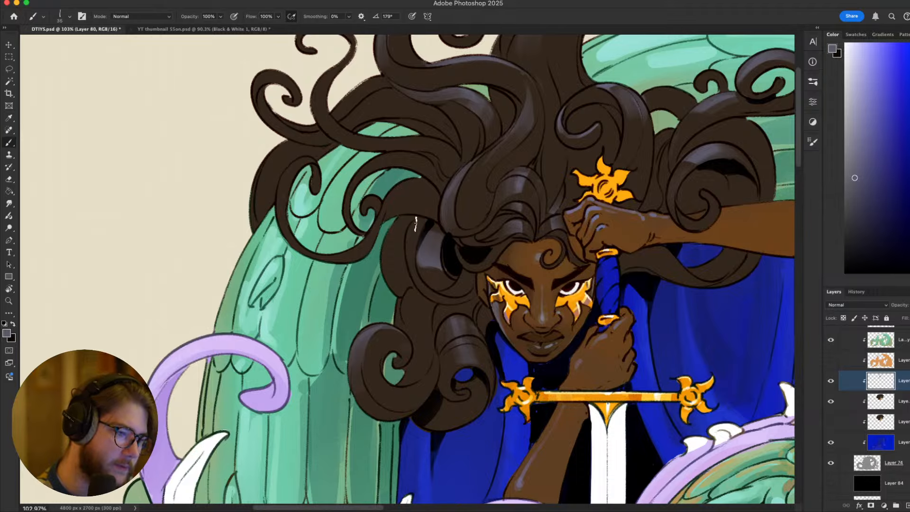
{"action": "key", "text": "bracketright"}
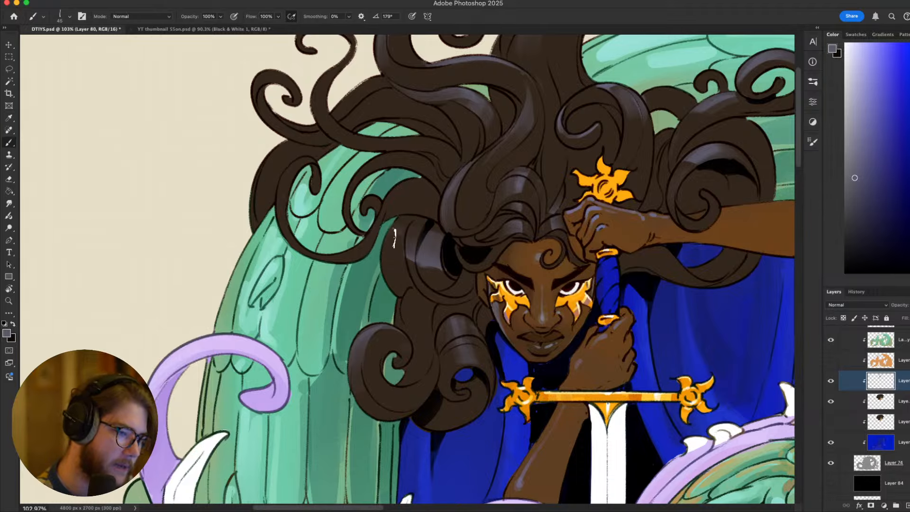
{"action": "left_click_drag", "start_coordinate": [630, 259], "coordinate": [661, 288]}
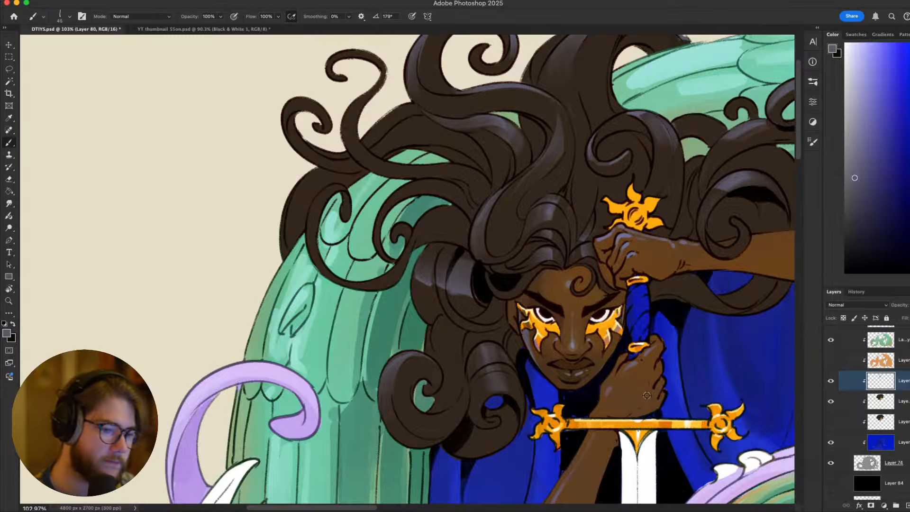
Paint a soft grey highlight on the strand between the temple curls and the large lower curl, undoing an unwanted stroke
{"action": "scroll", "coordinate": [643, 394], "scroll_direction": "down", "scroll_amount": 5}
{"action": "scroll", "coordinate": [602, 374], "scroll_direction": "up", "scroll_amount": 3}
{"action": "scroll", "coordinate": [601, 370], "scroll_direction": "up", "scroll_amount": 4}
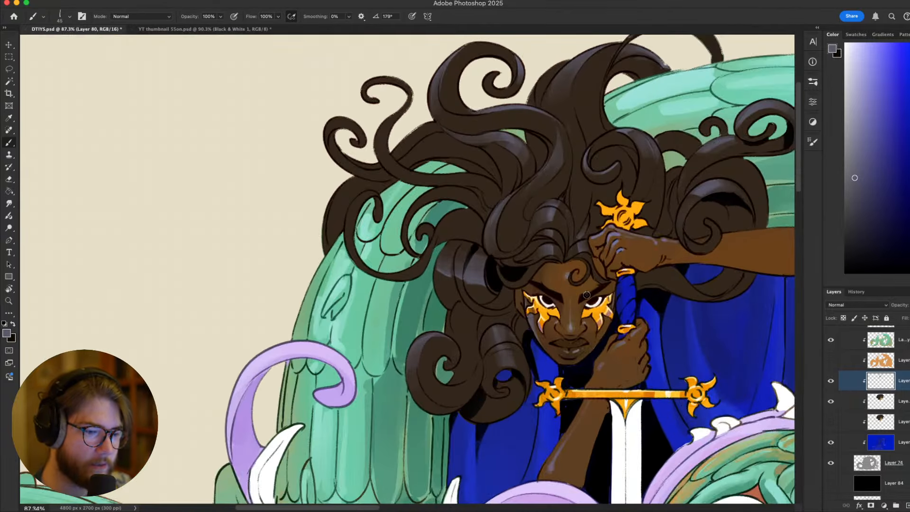
{"action": "left_click_drag", "start_coordinate": [612, 295], "coordinate": [609, 256]}
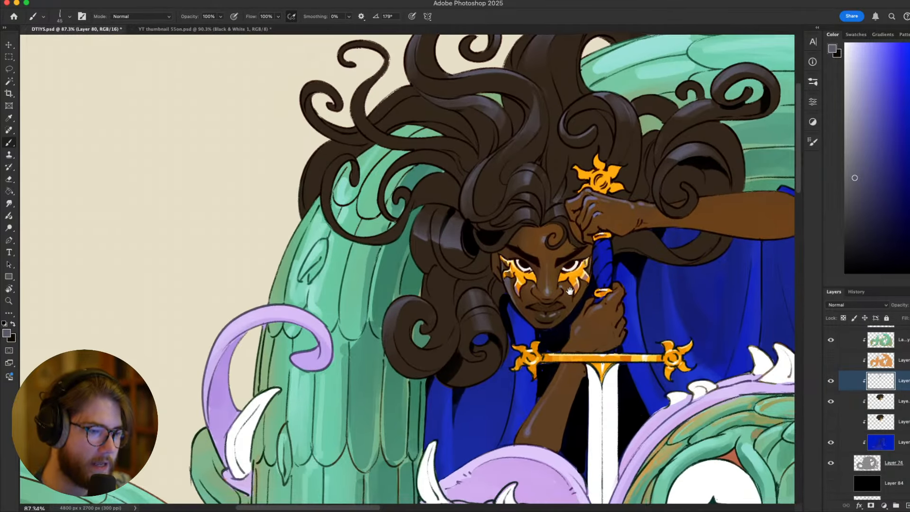
{"action": "left_click_drag", "start_coordinate": [570, 293], "coordinate": [587, 271]}
{"action": "scroll", "coordinate": [591, 273], "scroll_direction": "up", "scroll_amount": 5}
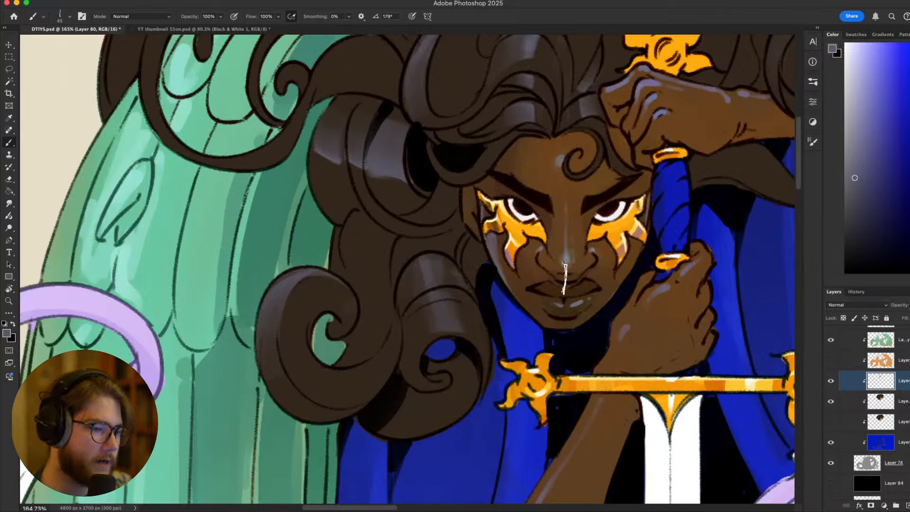
{"action": "key", "text": "r"}
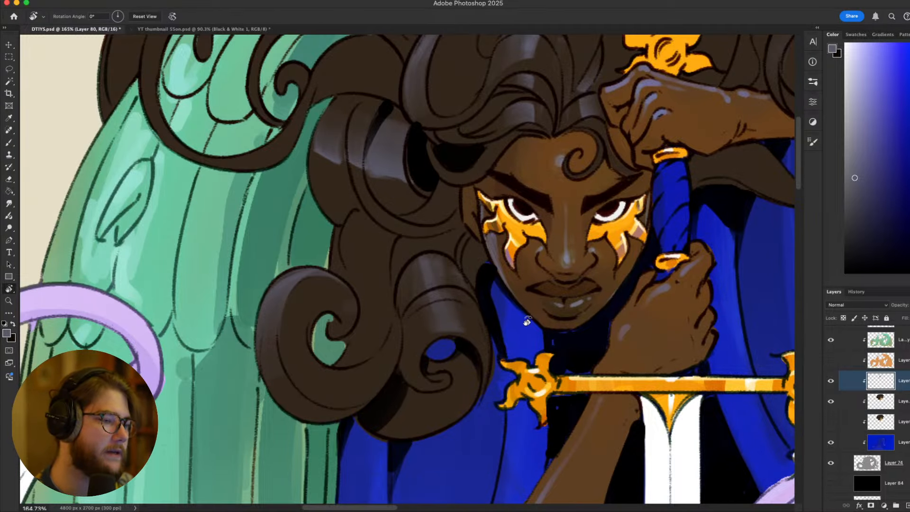
{"action": "scroll", "coordinate": [576, 313], "scroll_direction": "left", "scroll_amount": 5}
{"action": "key", "text": "b"}
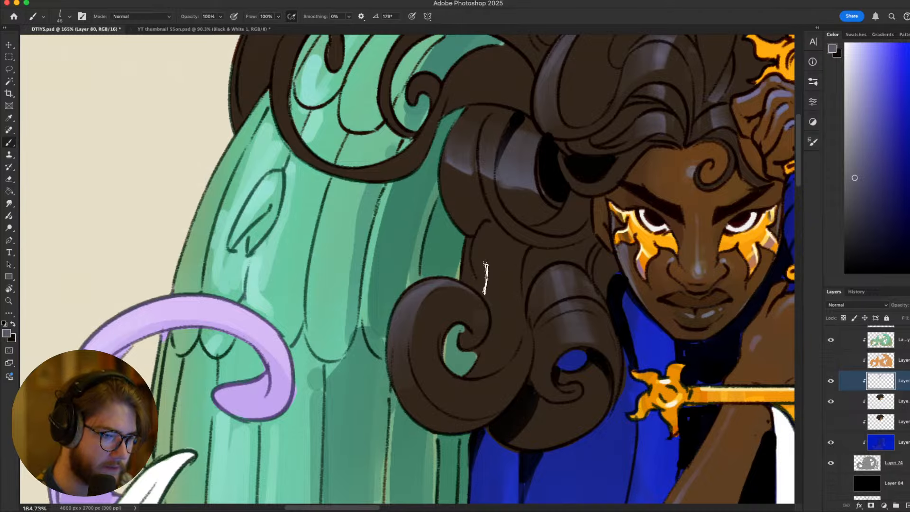
{"action": "mouse_move", "coordinate": [510, 252]}
{"action": "left_mouse_down"}
{"action": "mouse_move", "coordinate": [512, 221]}
{"action": "mouse_move", "coordinate": [495, 222]}
{"action": "mouse_move", "coordinate": [471, 260]}
{"action": "mouse_move", "coordinate": [519, 280]}
{"action": "mouse_move", "coordinate": [523, 242]}
{"action": "mouse_move", "coordinate": [488, 217]}
{"action": "left_mouse_up"}
{"action": "key", "text": "ctrl+z"}
{"action": "key", "text": "l"}
{"action": "key", "text": "b"}
Paint a grey highlight across the large strand at the crown of the hair, with the canvas temporarily rotated 23°
{"action": "scroll", "coordinate": [520, 285], "scroll_direction": "down", "scroll_amount": 5}
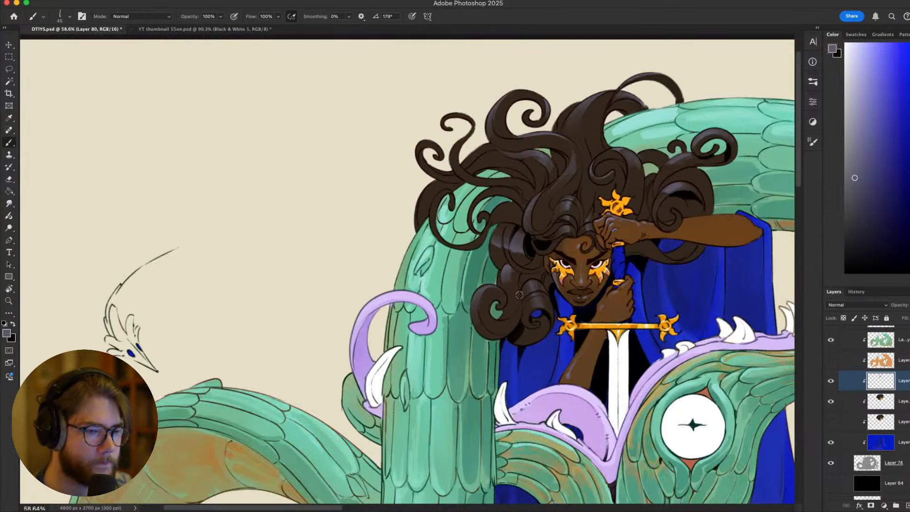
{"action": "scroll", "coordinate": [535, 307], "scroll_direction": "up", "scroll_amount": 2}
{"action": "scroll", "coordinate": [536, 307], "scroll_direction": "down", "scroll_amount": 3}
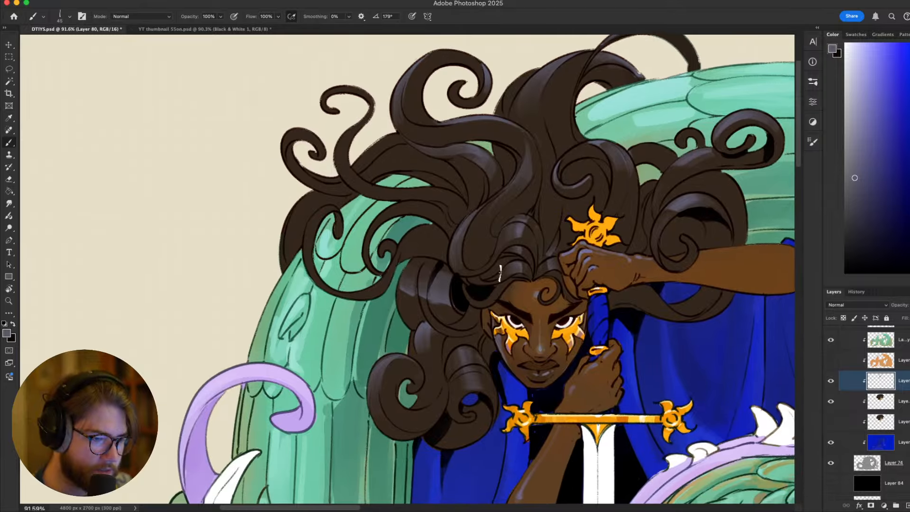
{"action": "scroll", "coordinate": [538, 254], "scroll_direction": "down", "scroll_amount": 3}
{"action": "scroll", "coordinate": [531, 260], "scroll_direction": "up", "scroll_amount": 5}
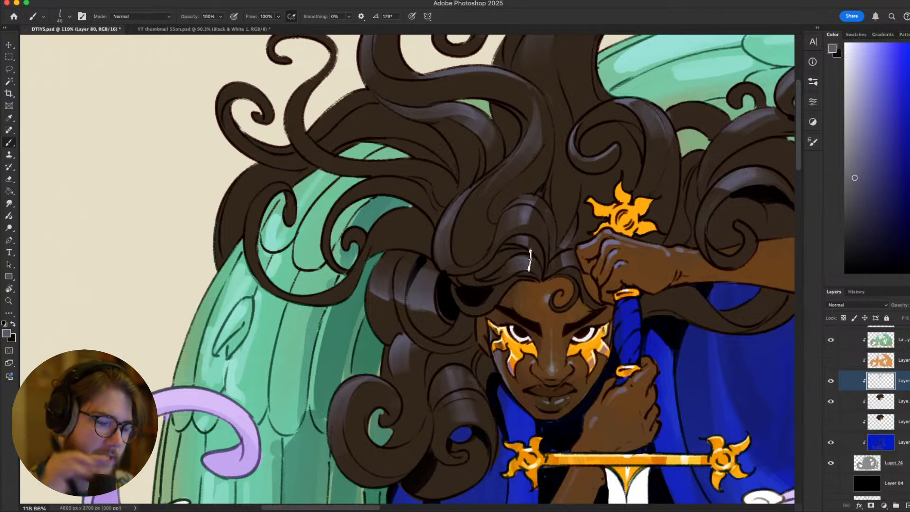
{"action": "scroll", "coordinate": [530, 259], "scroll_direction": "up", "scroll_amount": 5}
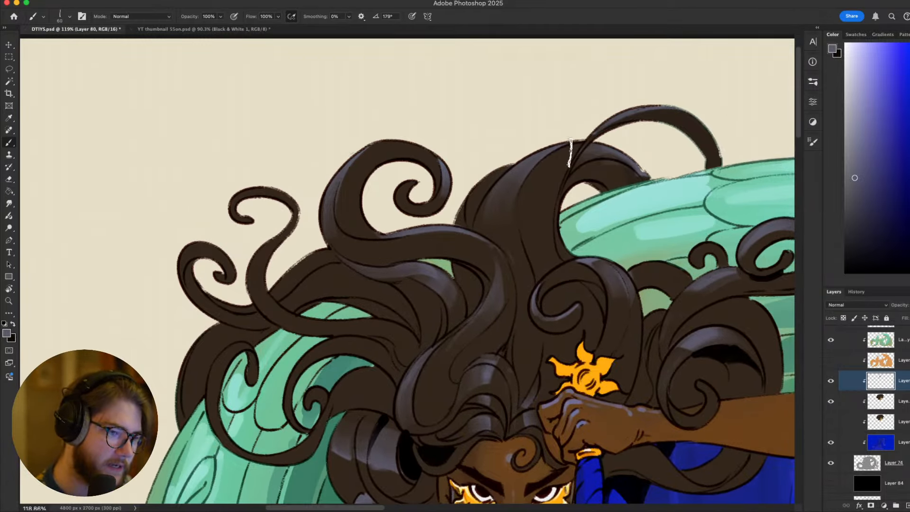
{"action": "left_click_drag", "start_coordinate": [545, 165], "coordinate": [545, 205]}
{"action": "key", "text": "super+z"}
{"action": "key", "text": "r"}
{"action": "left_click_drag", "start_coordinate": [685, 209], "coordinate": [664, 318]}
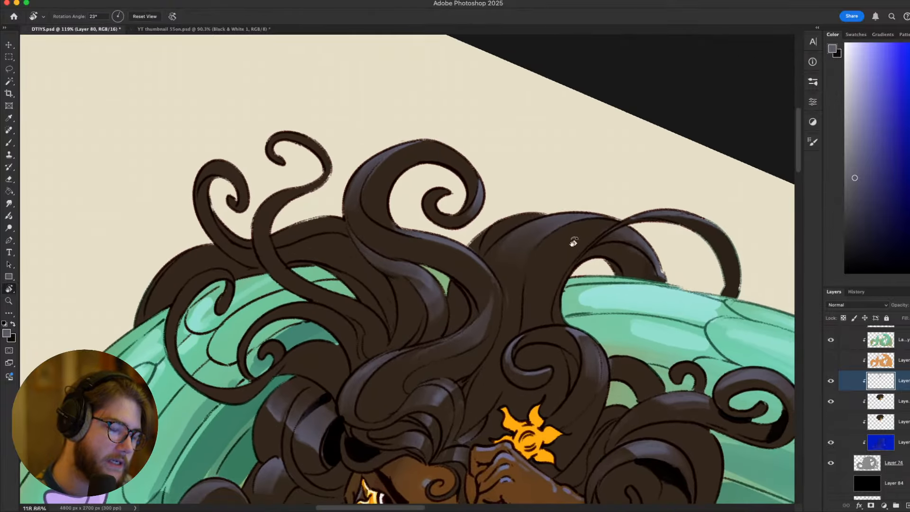
{"action": "key", "text": "b"}
{"action": "mouse_move", "coordinate": [559, 252]}
{"action": "left_mouse_down"}
{"action": "mouse_move", "coordinate": [553, 283]}
{"action": "mouse_move", "coordinate": [598, 228]}
{"action": "left_mouse_up"}
{"action": "key", "text": "super+z"}
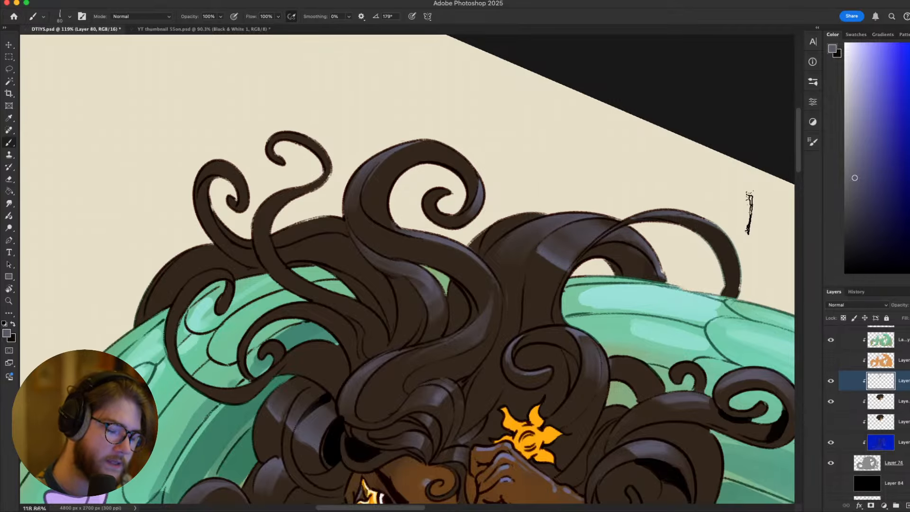
{"action": "key", "text": "Escape"}
{"action": "mouse_move", "coordinate": [739, 284]}
{"action": "left_mouse_down"}
{"action": "mouse_move", "coordinate": [661, 317]}
{"action": "mouse_move", "coordinate": [627, 307]}
{"action": "mouse_move", "coordinate": [654, 295]}
{"action": "mouse_move", "coordinate": [650, 228]}
{"action": "left_mouse_up"}
Review the new hair highlights against the whole serpent illustration
{"action": "scroll", "coordinate": [641, 398], "scroll_direction": "down", "scroll_amount": 3}
{"action": "scroll", "coordinate": [657, 330], "scroll_direction": "up", "scroll_amount": 5}
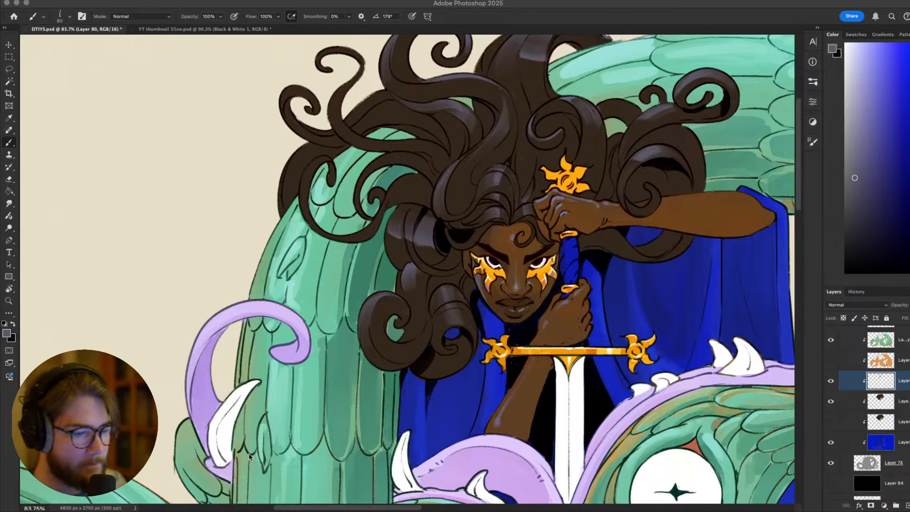
{"action": "scroll", "coordinate": [279, 326], "scroll_direction": "down", "scroll_amount": 6}
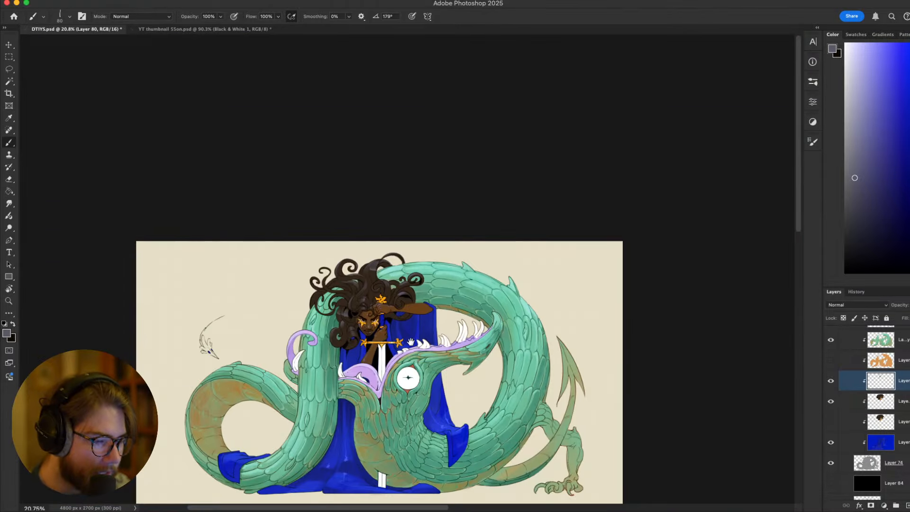
{"action": "scroll", "coordinate": [410, 342], "scroll_direction": "up", "scroll_amount": 3}
{"action": "scroll", "coordinate": [518, 205], "scroll_direction": "down", "scroll_amount": 5}
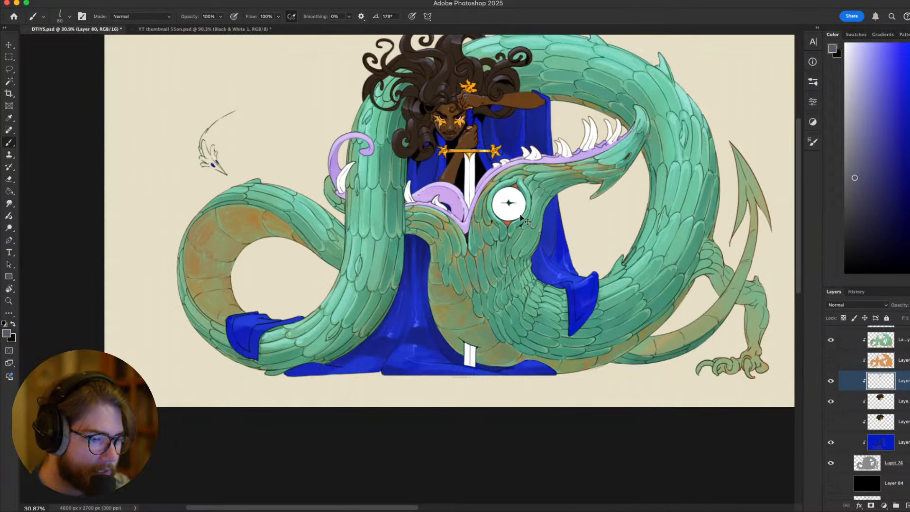
{"action": "scroll", "coordinate": [511, 204], "scroll_direction": "up", "scroll_amount": 2}
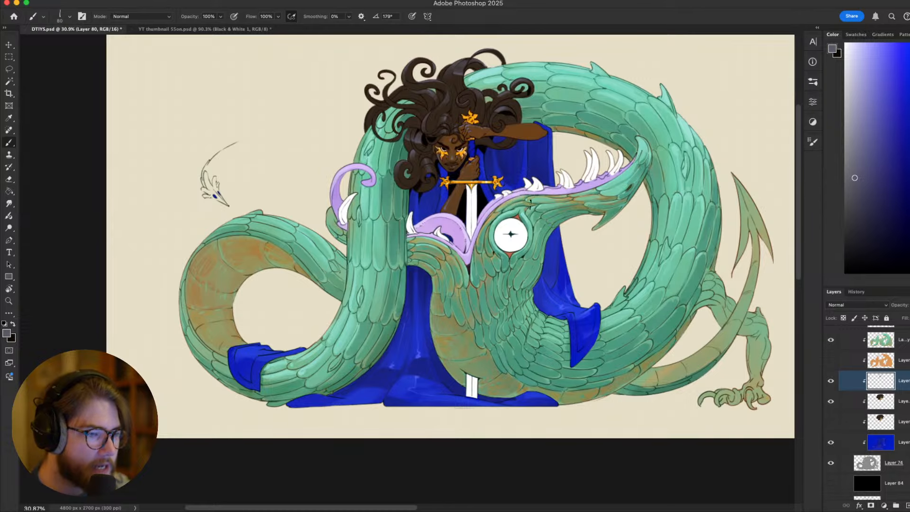
{"action": "scroll", "coordinate": [584, 265], "scroll_direction": "up", "scroll_amount": 2}
{"action": "scroll", "coordinate": [616, 284], "scroll_direction": "right", "scroll_amount": 2}
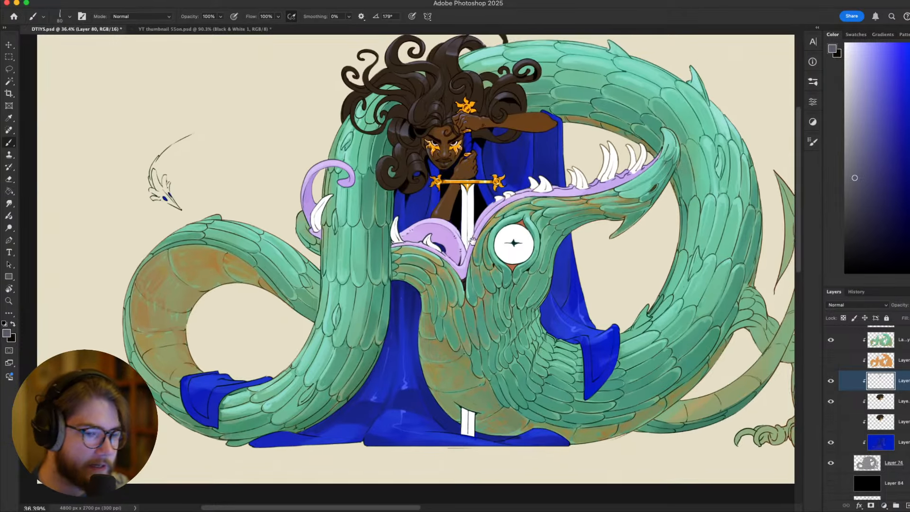
{"action": "scroll", "coordinate": [892, 450], "scroll_direction": "up", "scroll_amount": 3}
{"action": "scroll", "coordinate": [881, 426], "scroll_direction": "up", "scroll_amount": 4}
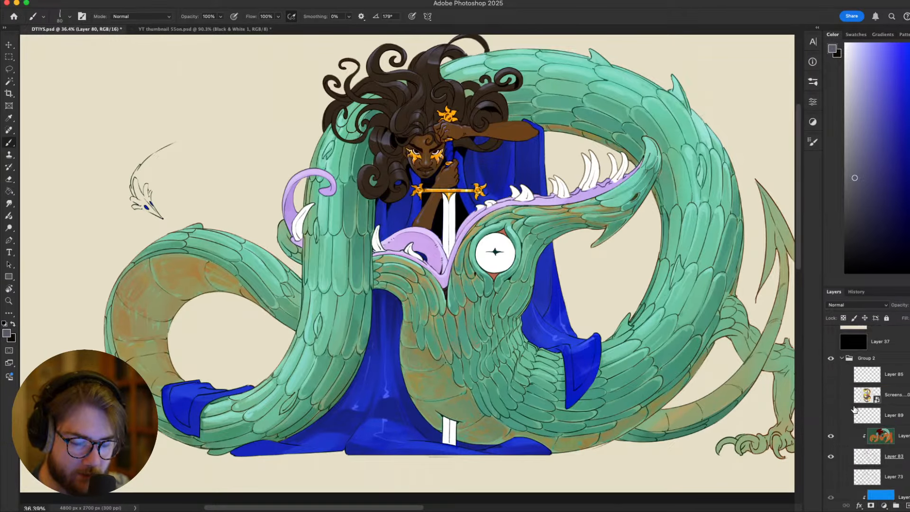
Collapse the coloured artwork's Group 2, hide it and show the lowest Group 2 holding the greyscale version
{"action": "left_click", "coordinate": [844, 359]}
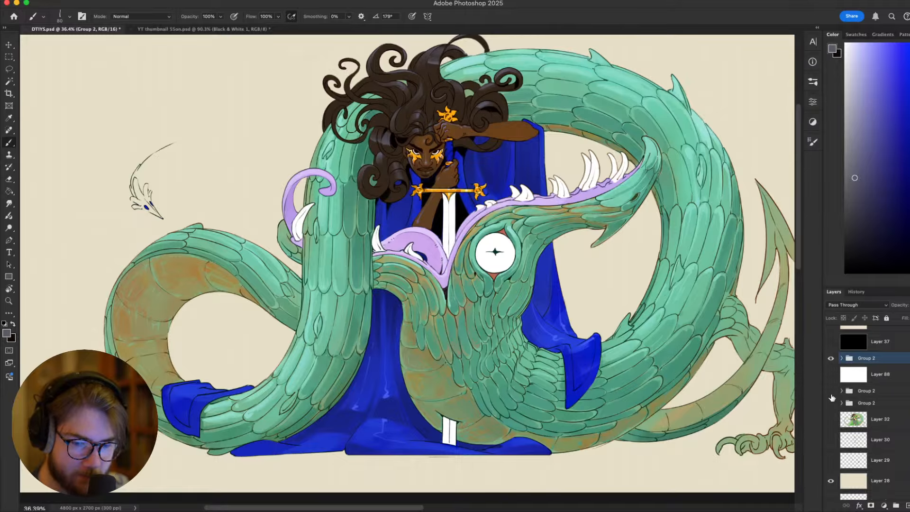
{"action": "left_click", "coordinate": [832, 360]}
{"action": "left_click", "coordinate": [831, 403]}
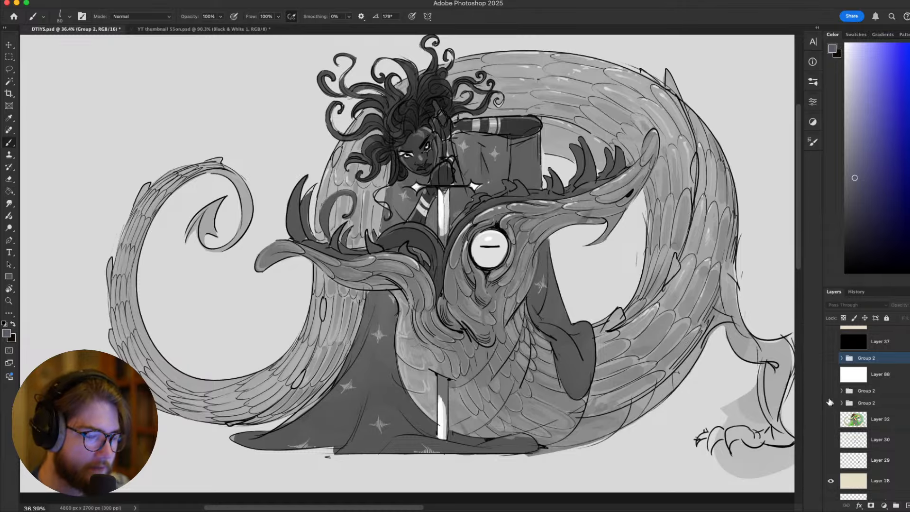
Examine the greyscale version's hair, face, striped sleeves and creature for comparison with the coloured artwork
{"action": "scroll", "coordinate": [570, 282], "scroll_direction": "up", "scroll_amount": 2}
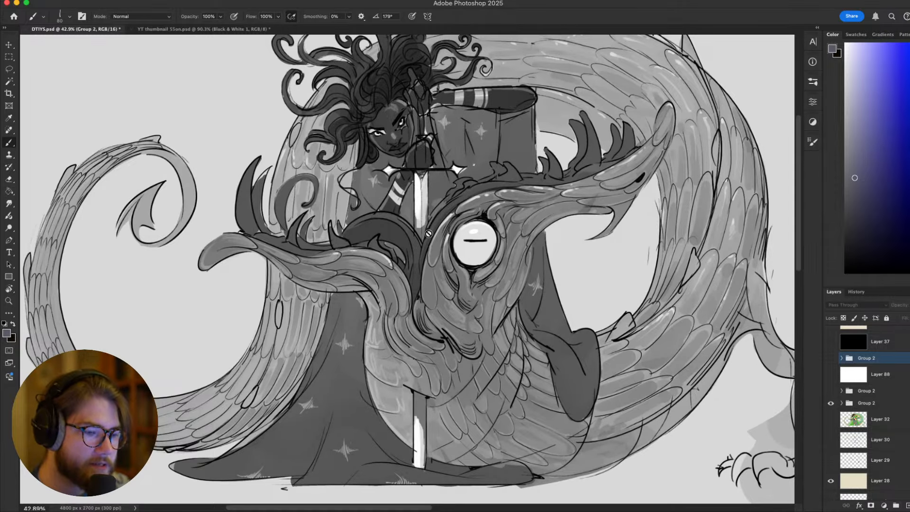
{"action": "scroll", "coordinate": [560, 326], "scroll_direction": "left", "scroll_amount": 3}
{"action": "scroll", "coordinate": [561, 326], "scroll_direction": "up", "scroll_amount": 1}
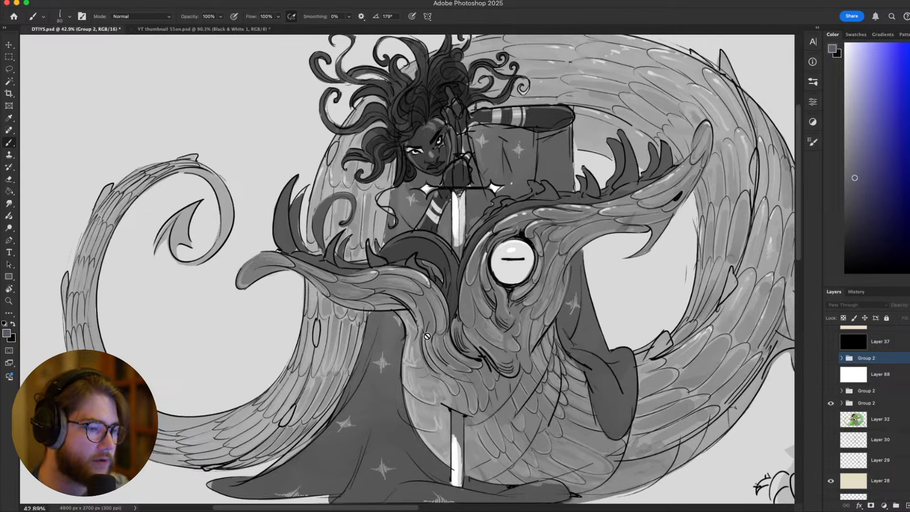
{"action": "scroll", "coordinate": [481, 142], "scroll_direction": "right", "scroll_amount": 2}
{"action": "scroll", "coordinate": [482, 141], "scroll_direction": "up", "scroll_amount": 1}
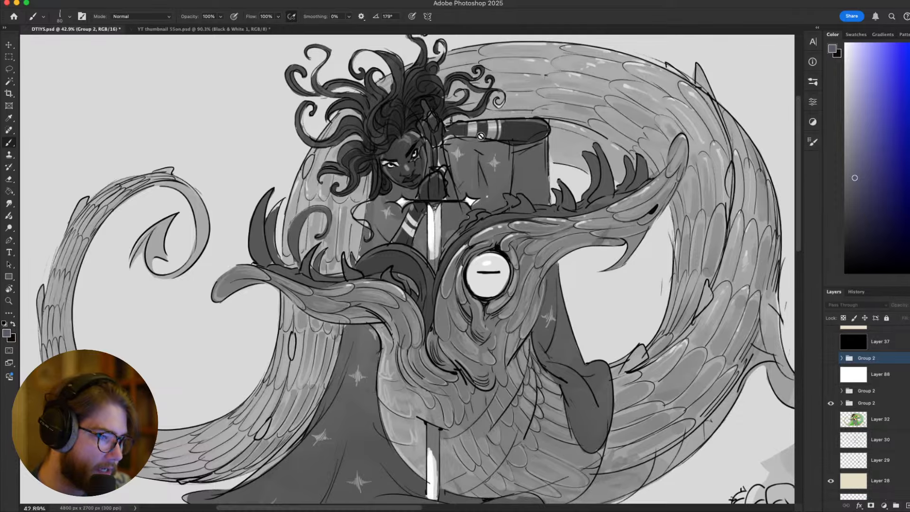
{"action": "left_click_drag", "start_coordinate": [409, 141], "coordinate": [415, 144]}
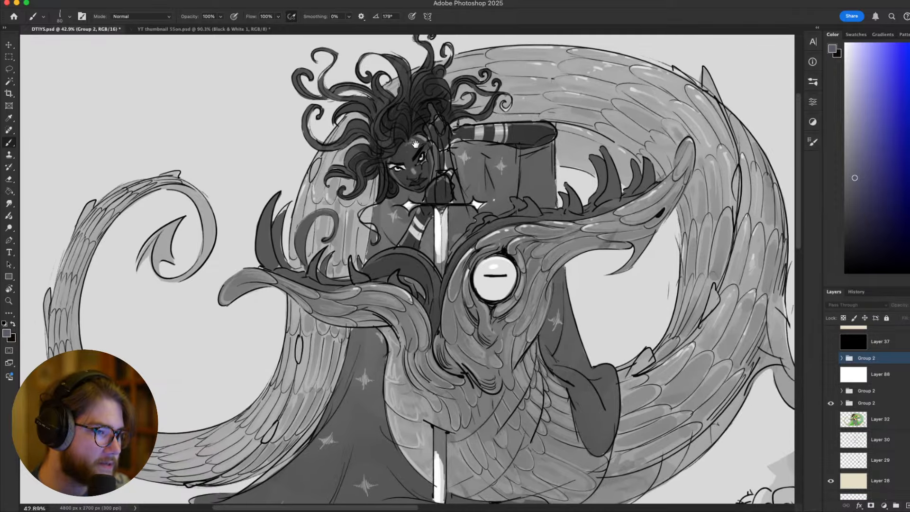
{"action": "scroll", "coordinate": [412, 156], "scroll_direction": "down", "scroll_amount": 3}
{"action": "scroll", "coordinate": [600, 314], "scroll_direction": "up", "scroll_amount": 2}
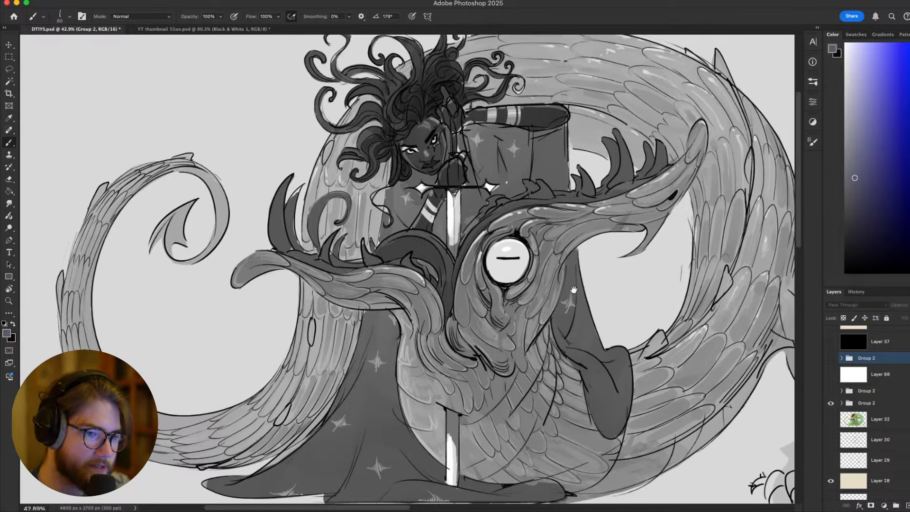
{"action": "scroll", "coordinate": [474, 332], "scroll_direction": "down", "scroll_amount": 3, "text": "alt"}
{"action": "scroll", "coordinate": [473, 323], "scroll_direction": "up", "scroll_amount": 4, "text": "alt"}
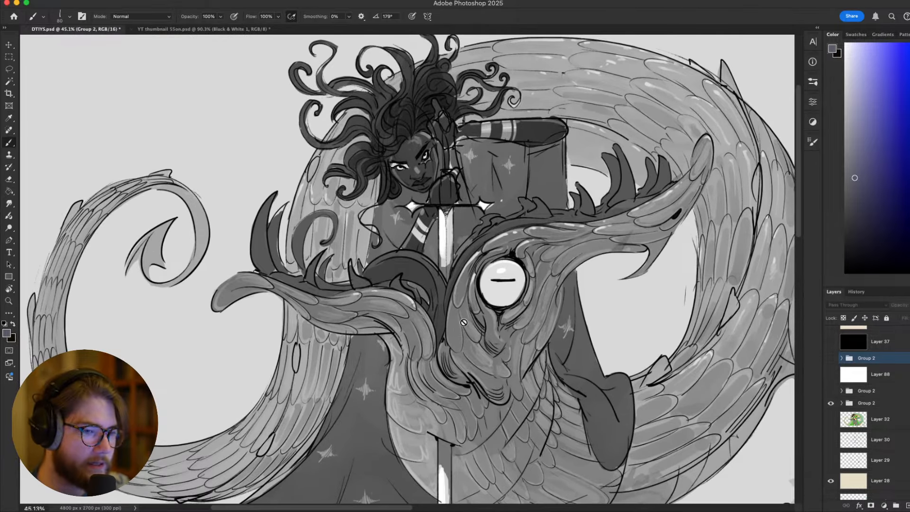
Hide the greyscale version, show the coloured artwork's group again and inspect its figure and hair up close
{"action": "left_click", "coordinate": [831, 403]}
{"action": "left_click", "coordinate": [830, 358]}
{"action": "scroll", "coordinate": [593, 286], "scroll_direction": "down", "scroll_amount": 2, "text": "alt"}
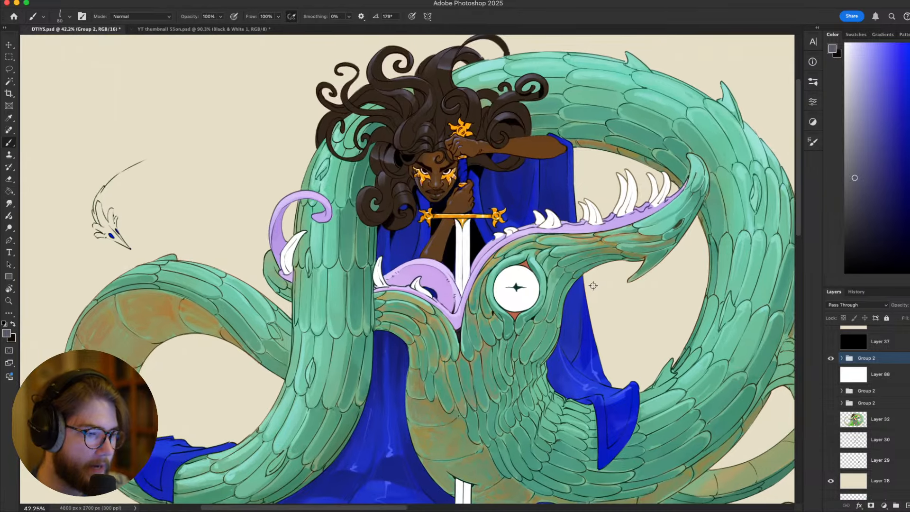
{"action": "scroll", "coordinate": [593, 286], "scroll_direction": "up", "scroll_amount": 1, "text": "alt"}
{"action": "scroll", "coordinate": [578, 279], "scroll_direction": "down", "scroll_amount": 2}
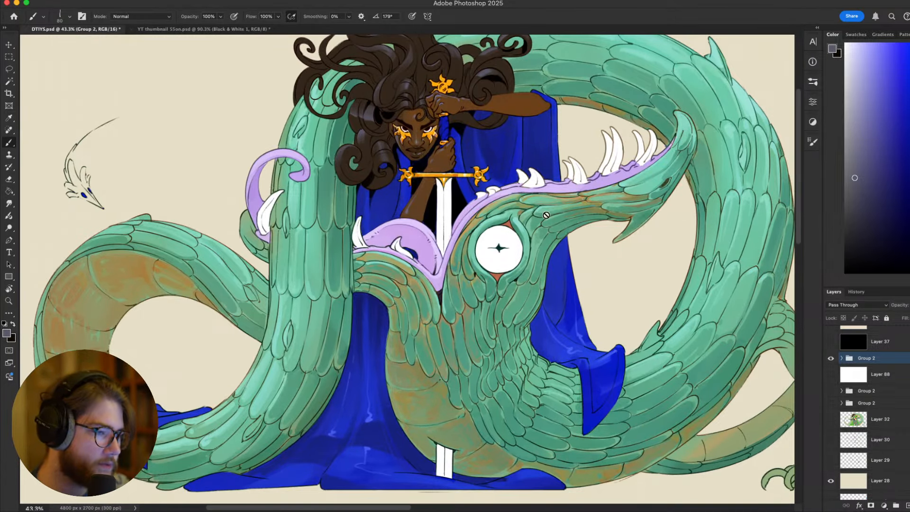
{"action": "left_click_drag", "start_coordinate": [467, 170], "coordinate": [464, 327]}
{"action": "scroll", "coordinate": [465, 327], "scroll_direction": "up", "scroll_amount": 2}
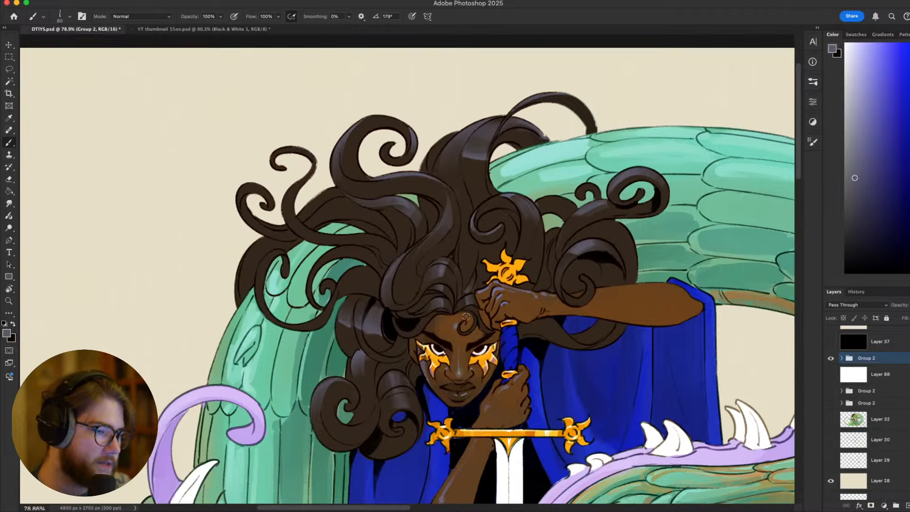
{"action": "scroll", "coordinate": [463, 327], "scroll_direction": "down", "scroll_amount": 3}
{"action": "scroll", "coordinate": [463, 327], "scroll_direction": "down", "scroll_amount": 3}
{"action": "scroll", "coordinate": [464, 327], "scroll_direction": "up", "scroll_amount": 5}
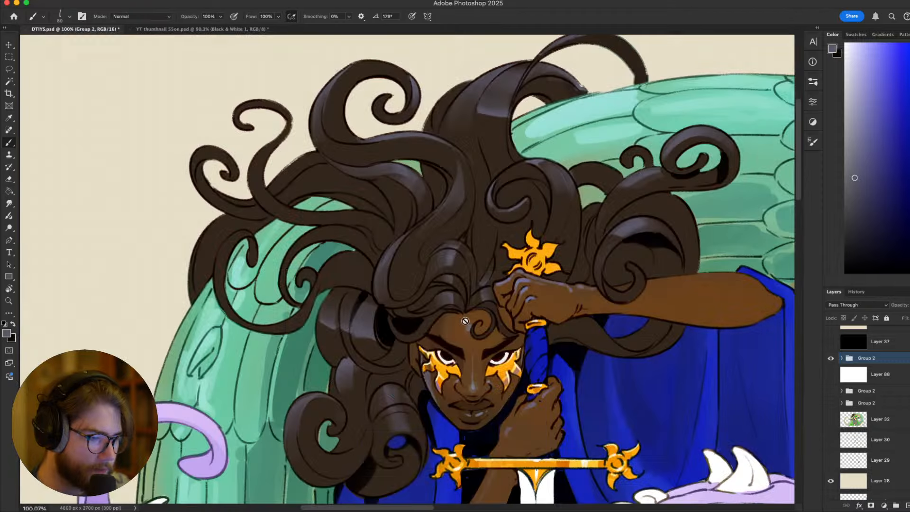
Examine the coloured figure's hair highlights from close up and against the whole serpent, cape and sword composition
{"action": "scroll", "coordinate": [464, 327], "scroll_direction": "down", "scroll_amount": 2}
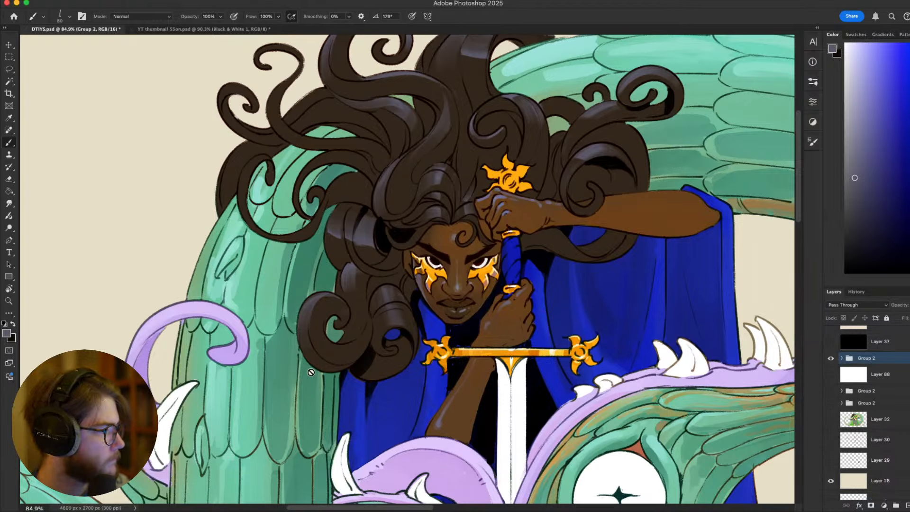
{"action": "scroll", "coordinate": [457, 294], "scroll_direction": "right", "scroll_amount": 3}
{"action": "scroll", "coordinate": [414, 321], "scroll_direction": "down", "scroll_amount": 3}
{"action": "scroll", "coordinate": [414, 320], "scroll_direction": "down", "scroll_amount": 5}
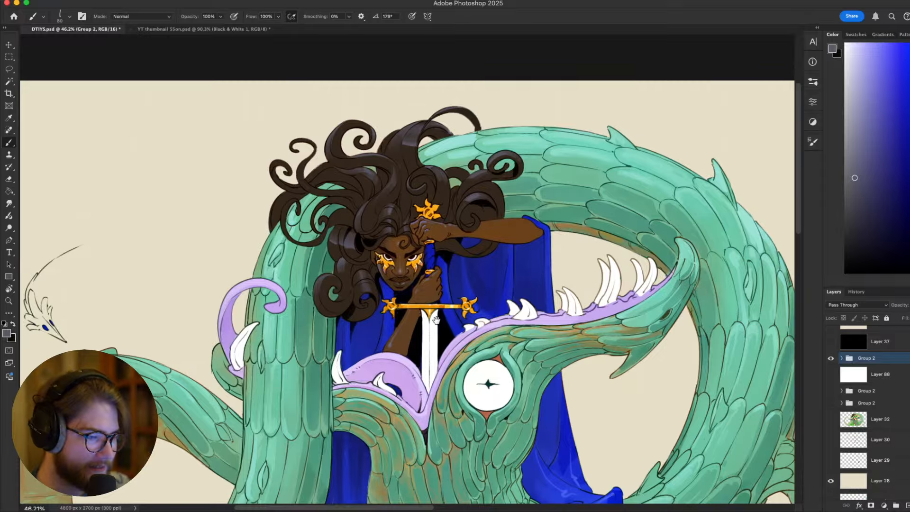
{"action": "scroll", "coordinate": [436, 320], "scroll_direction": "down", "scroll_amount": 3}
{"action": "scroll", "coordinate": [436, 320], "scroll_direction": "left", "scroll_amount": 2}
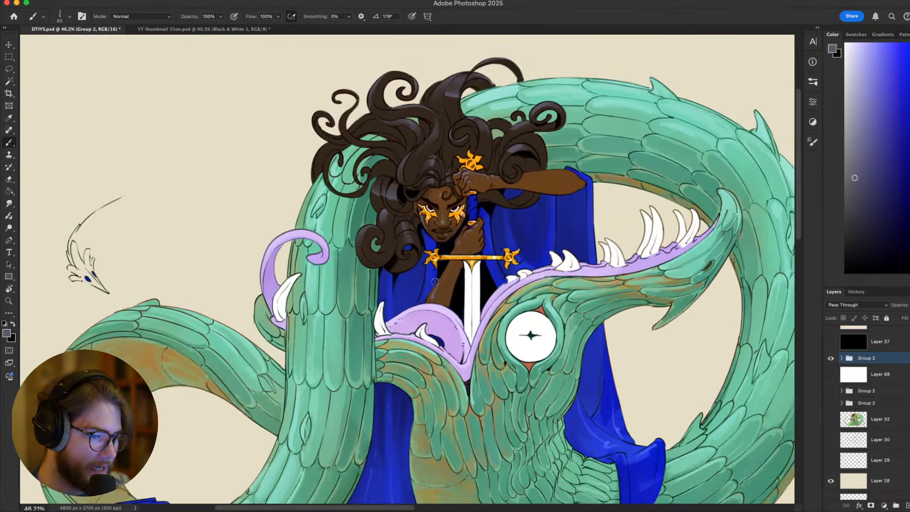
{"action": "scroll", "coordinate": [435, 281], "scroll_direction": "down", "scroll_amount": 5}
{"action": "scroll", "coordinate": [474, 303], "scroll_direction": "up", "scroll_amount": 4}
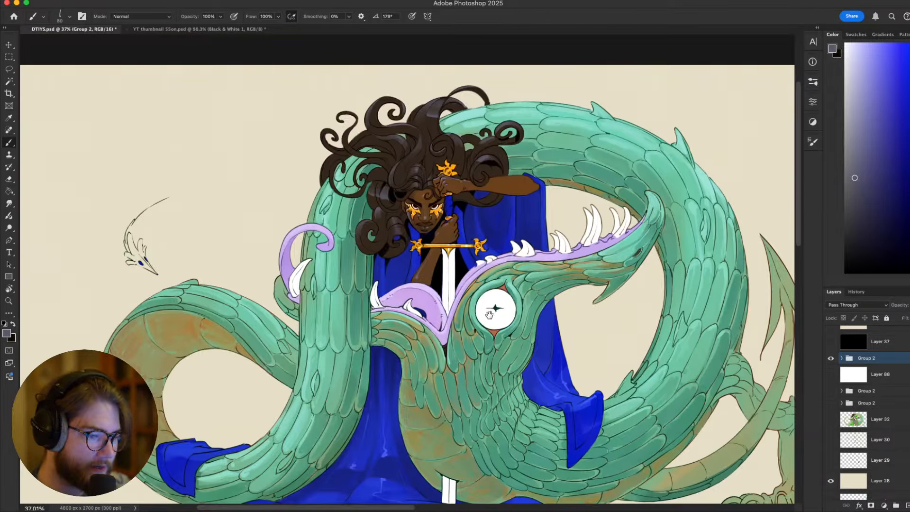
{"action": "scroll", "coordinate": [489, 313], "scroll_direction": "down", "scroll_amount": 3}
{"action": "scroll", "coordinate": [489, 313], "scroll_direction": "right", "scroll_amount": 2}
{"action": "scroll", "coordinate": [449, 268], "scroll_direction": "up", "scroll_amount": 4}
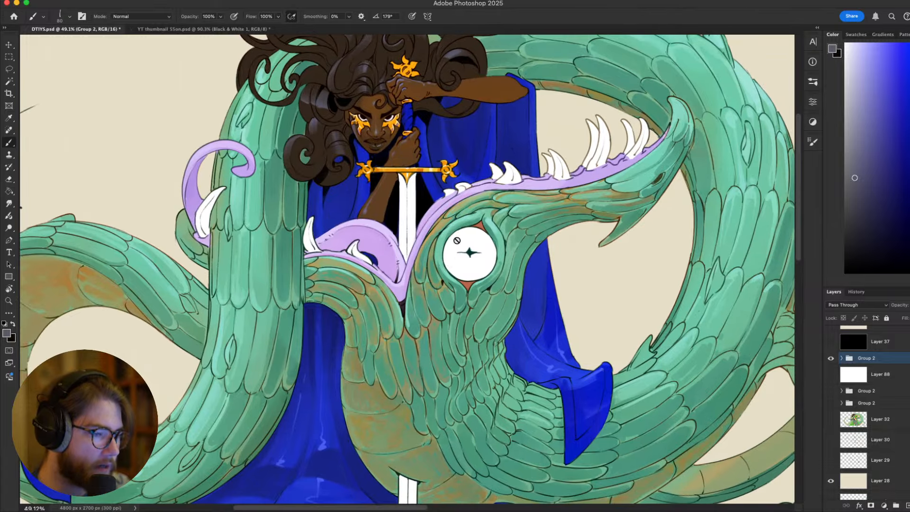
{"action": "scroll", "coordinate": [445, 266], "scroll_direction": "down", "scroll_amount": 3}
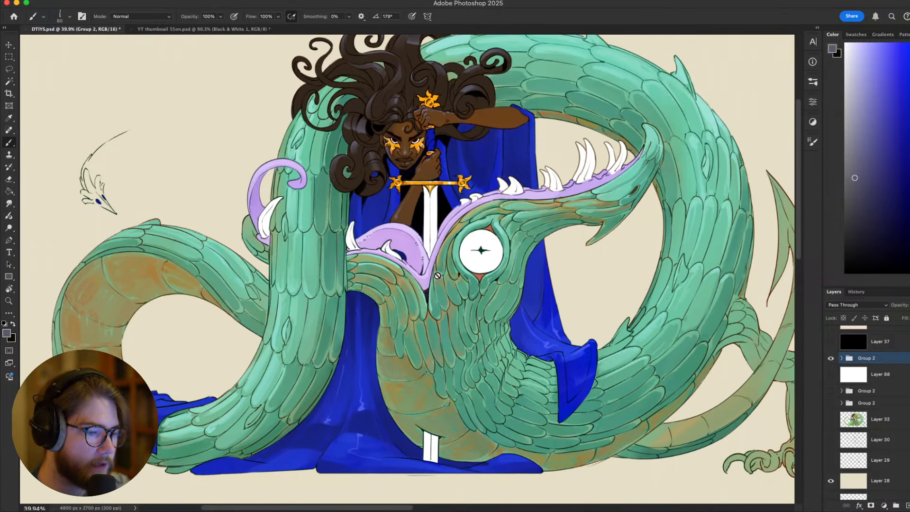
{"action": "left_click_drag", "start_coordinate": [488, 304], "coordinate": [486, 314]}
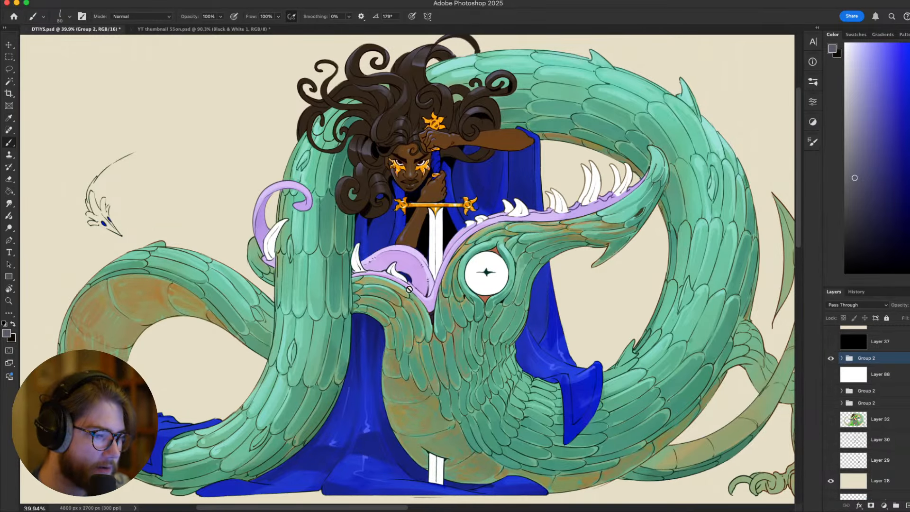
{"action": "left_click_drag", "start_coordinate": [494, 198], "coordinate": [491, 219]}
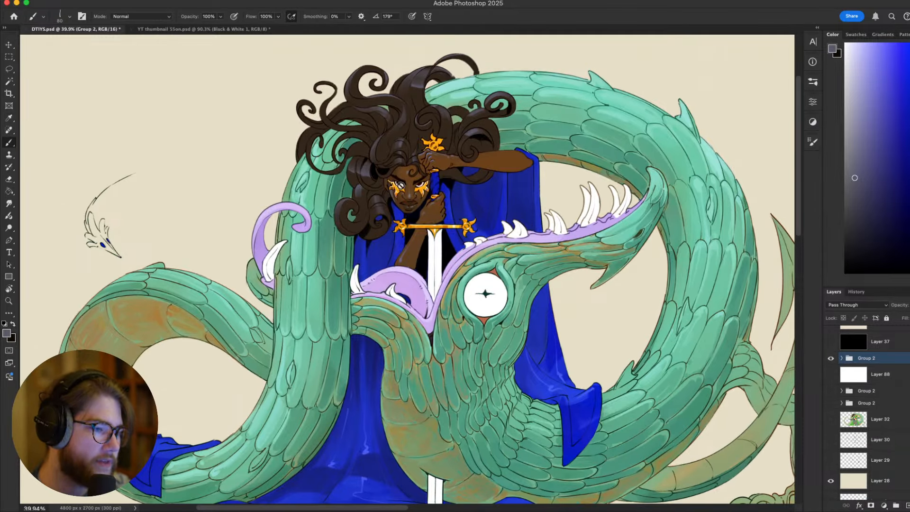
{"action": "scroll", "coordinate": [386, 150], "scroll_direction": "up", "scroll_amount": 5}
{"action": "key", "text": "r"}
{"action": "left_click_drag", "start_coordinate": [383, 129], "coordinate": [364, 341]}
{"action": "scroll", "coordinate": [308, 274], "scroll_direction": "down", "scroll_amount": 5}
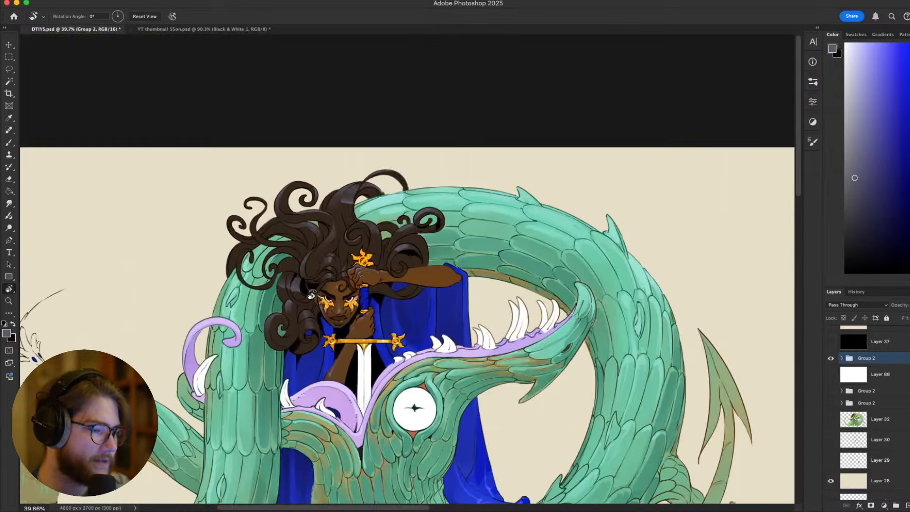
{"action": "scroll", "coordinate": [310, 256], "scroll_direction": "down", "scroll_amount": 3}
{"action": "scroll", "coordinate": [315, 237], "scroll_direction": "up", "scroll_amount": 3}
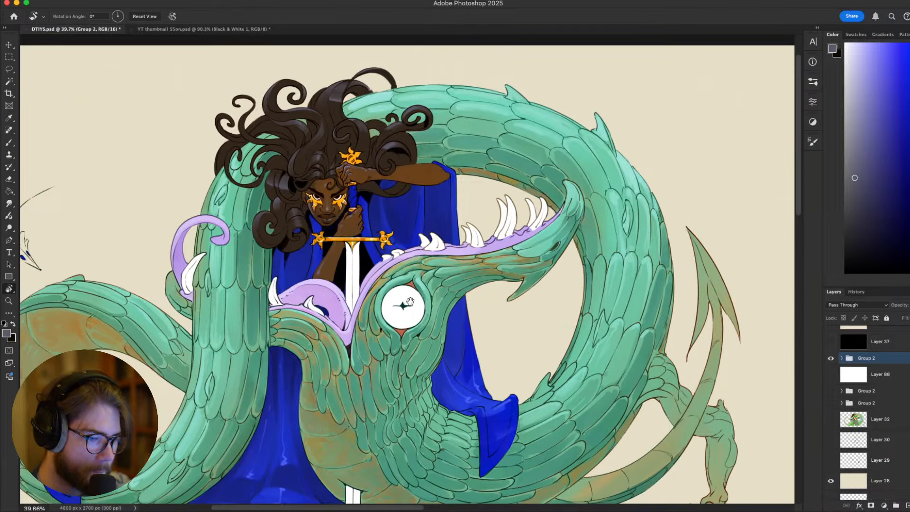
{"action": "left_click_drag", "start_coordinate": [410, 301], "coordinate": [458, 332]}
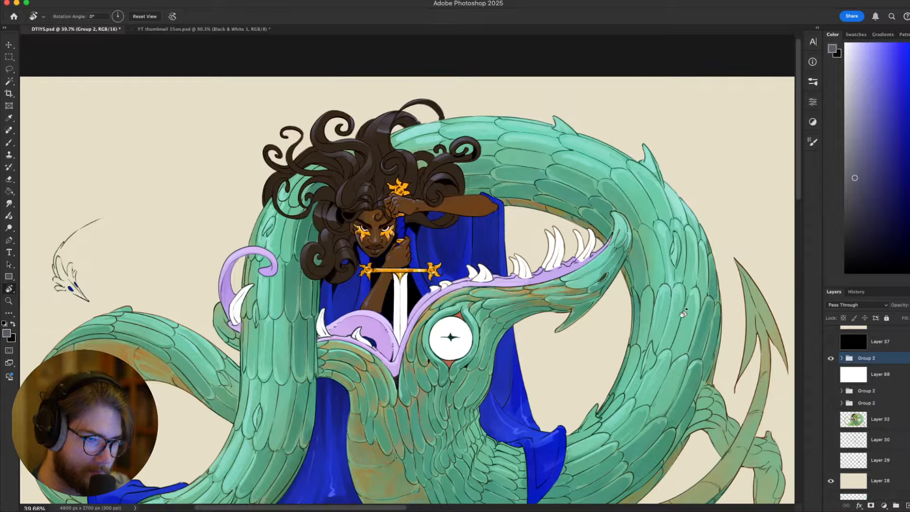
{"action": "scroll", "coordinate": [696, 302], "scroll_direction": "down", "scroll_amount": 2}
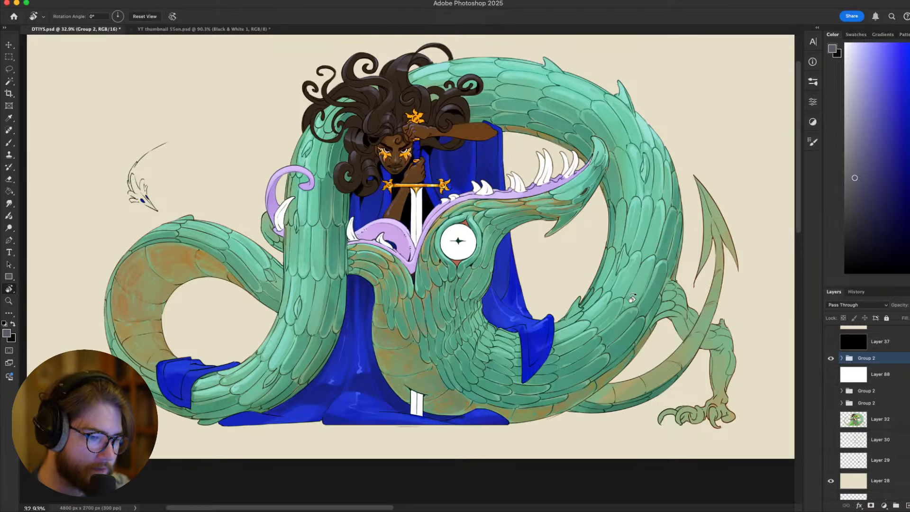
{"action": "scroll", "coordinate": [553, 159], "scroll_direction": "up", "scroll_amount": 6}
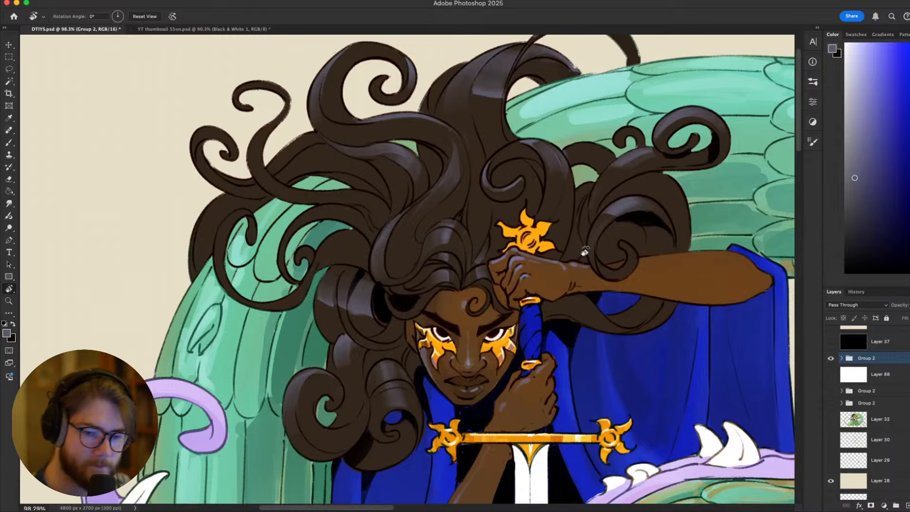
Expand the coloured artwork's Group 2 and select the hair highlight layer, Layer 80
{"action": "left_click", "coordinate": [841, 358]}
{"action": "scroll", "coordinate": [867, 412], "scroll_direction": "down", "scroll_amount": 8}
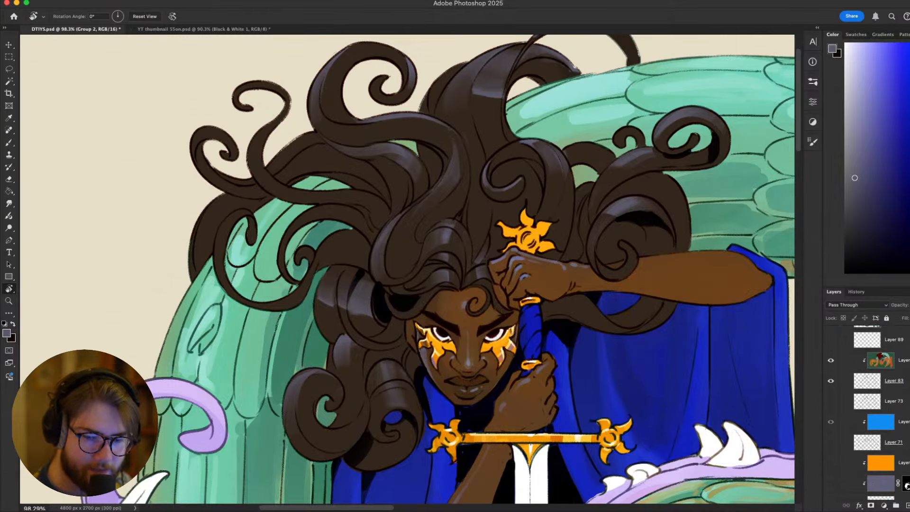
{"action": "left_click", "coordinate": [891, 381]}
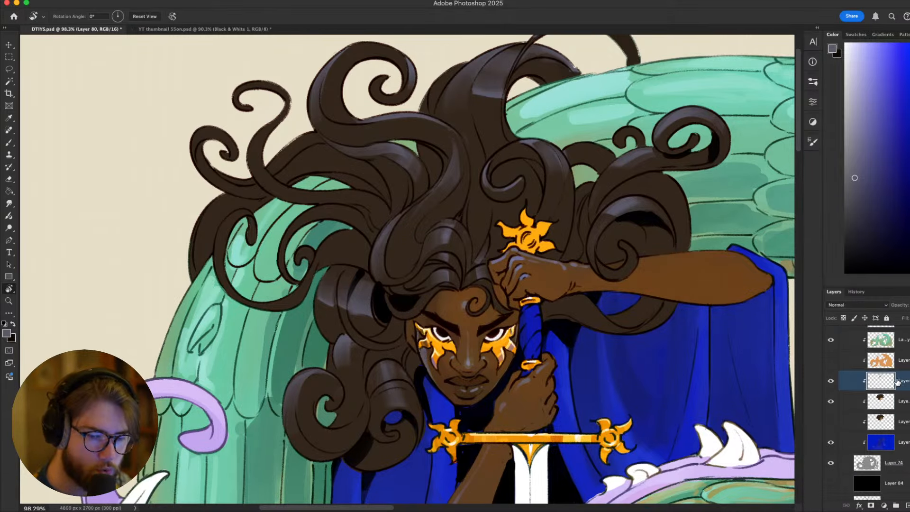
Paint a soft grey highlight on the strand behind the large curl above the raised arm, adjusting the brush size to 70
{"action": "mouse_move", "coordinate": [707, 393]}
{"action": "left_mouse_down"}
{"action": "mouse_move", "coordinate": [653, 319]}
{"action": "mouse_move", "coordinate": [630, 214]}
{"action": "mouse_move", "coordinate": [611, 237]}
{"action": "left_mouse_up"}
{"action": "key", "text": "b"}
{"action": "key", "text": "bracketleft"}
{"action": "key", "text": "bracketleft"}
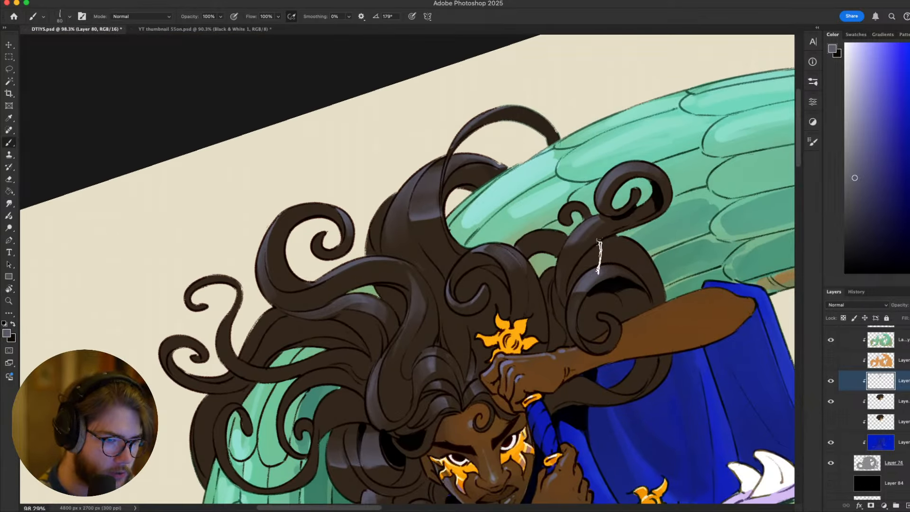
{"action": "key", "text": "bracketleft"}
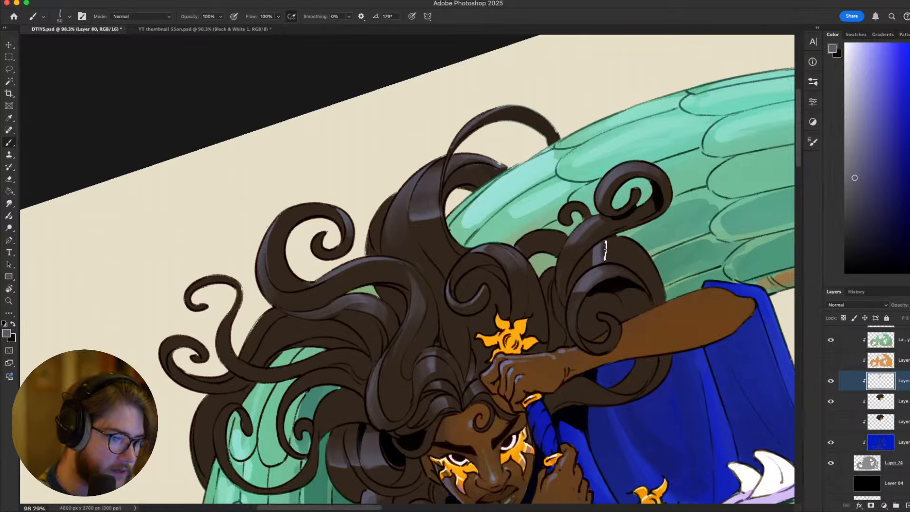
{"action": "key", "text": "bracketright"}
{"action": "key", "text": "bracketright"}
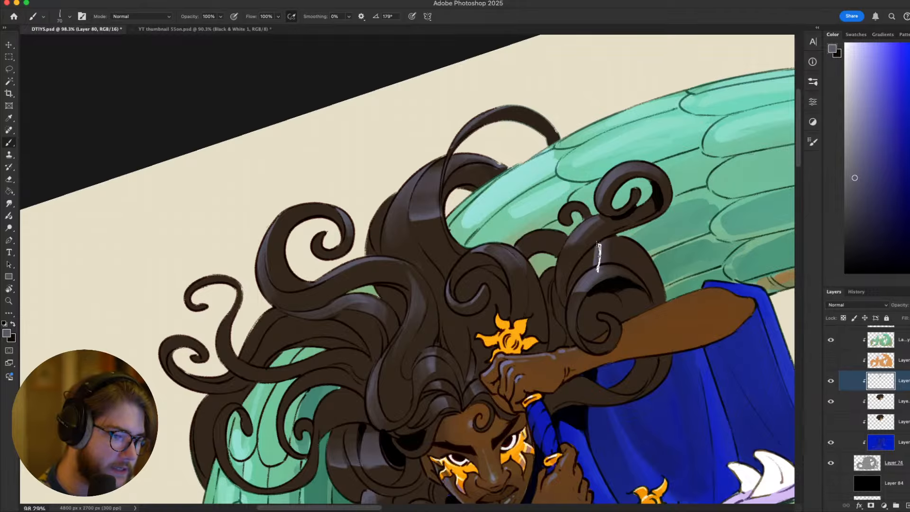
{"action": "key", "text": "Escape"}
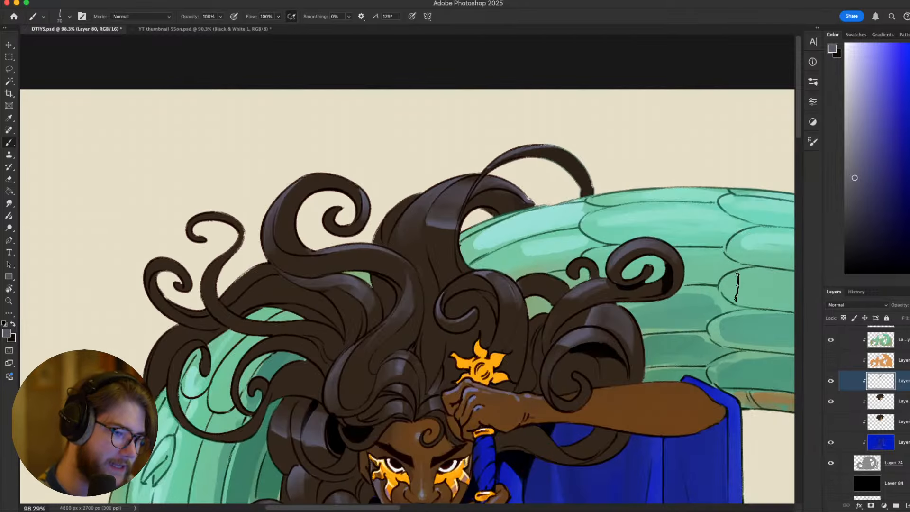
Review the new highlight above the raised arm against the figure's hair, face and surrounding creature
{"action": "scroll", "coordinate": [646, 306], "scroll_direction": "down", "scroll_amount": 5}
{"action": "scroll", "coordinate": [635, 310], "scroll_direction": "up", "scroll_amount": 4}
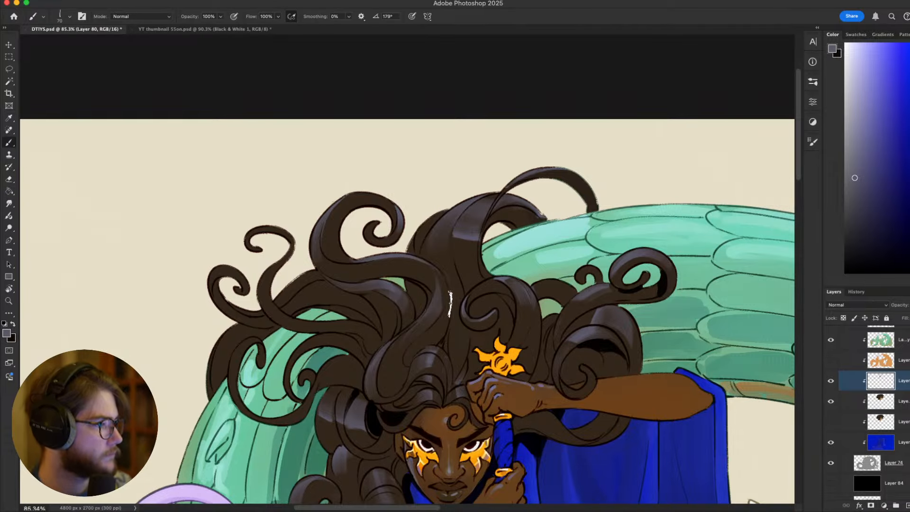
{"action": "left_click_drag", "start_coordinate": [472, 315], "coordinate": [398, 293]}
{"action": "scroll", "coordinate": [374, 288], "scroll_direction": "down", "scroll_amount": 1}
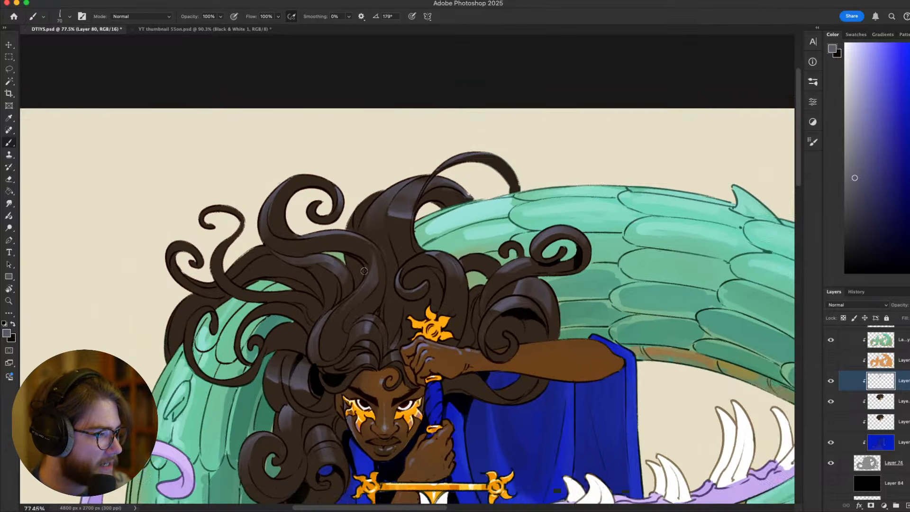
{"action": "left_click_drag", "start_coordinate": [424, 324], "coordinate": [536, 175]}
{"action": "scroll", "coordinate": [439, 265], "scroll_direction": "down", "scroll_amount": 1}
{"action": "scroll", "coordinate": [435, 265], "scroll_direction": "up", "scroll_amount": 1}
{"action": "left_click_drag", "start_coordinate": [517, 219], "coordinate": [469, 231]}
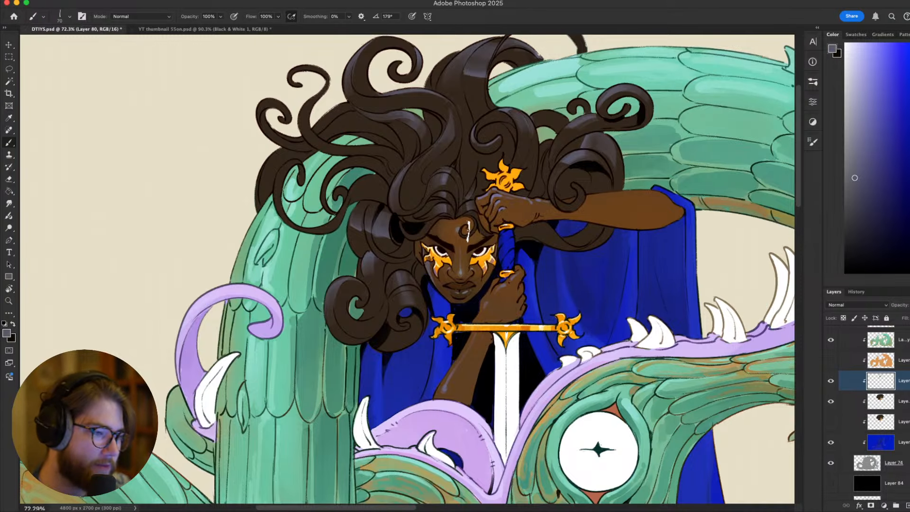
{"action": "scroll", "coordinate": [458, 231], "scroll_direction": "down", "scroll_amount": 2}
{"action": "left_click_drag", "start_coordinate": [500, 352], "coordinate": [505, 389]}
{"action": "scroll", "coordinate": [446, 265], "scroll_direction": "up", "scroll_amount": 2}
{"action": "scroll", "coordinate": [446, 284], "scroll_direction": "up", "scroll_amount": 3}
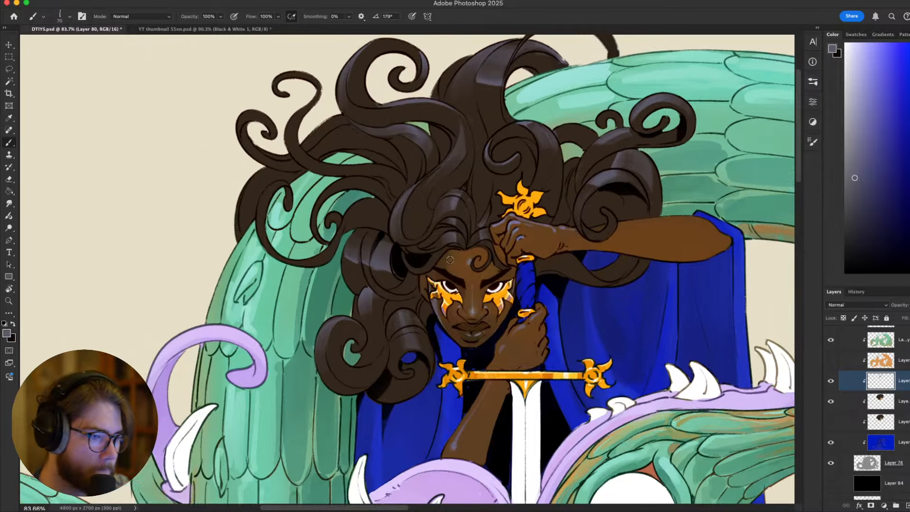
Paint a small grey highlight with a size 25 brush across the long strand crossing the green scales beside the face
{"action": "mouse_move", "coordinate": [459, 162]}
{"action": "left_mouse_down"}
{"action": "mouse_move", "coordinate": [482, 293]}
{"action": "mouse_move", "coordinate": [469, 266]}
{"action": "mouse_move", "coordinate": [503, 260]}
{"action": "left_mouse_up"}
{"action": "key", "text": "bracketleft"}
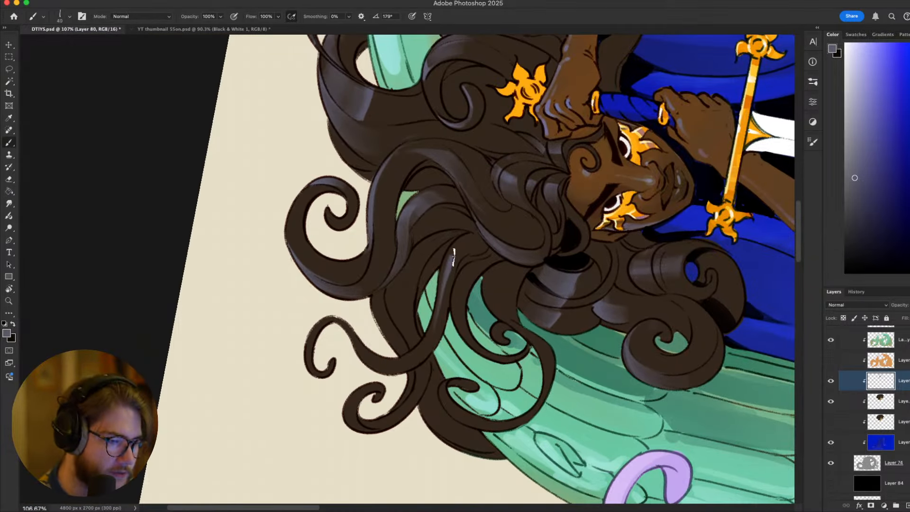
{"action": "key", "text": "bracketleft"}
{"action": "key", "text": "Escape"}
{"action": "key", "text": "r"}
{"action": "left_click_drag", "start_coordinate": [575, 320], "coordinate": [555, 219]}
{"action": "key", "text": "bracketleft"}
{"action": "left_click_drag", "start_coordinate": [463, 291], "coordinate": [451, 290]}
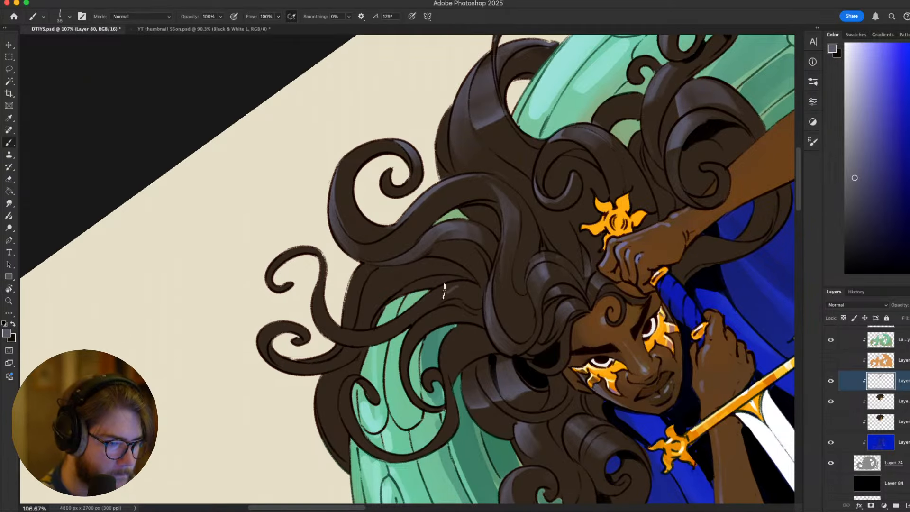
{"action": "key", "text": "Escape"}
{"action": "left_click_drag", "start_coordinate": [606, 346], "coordinate": [657, 219]}
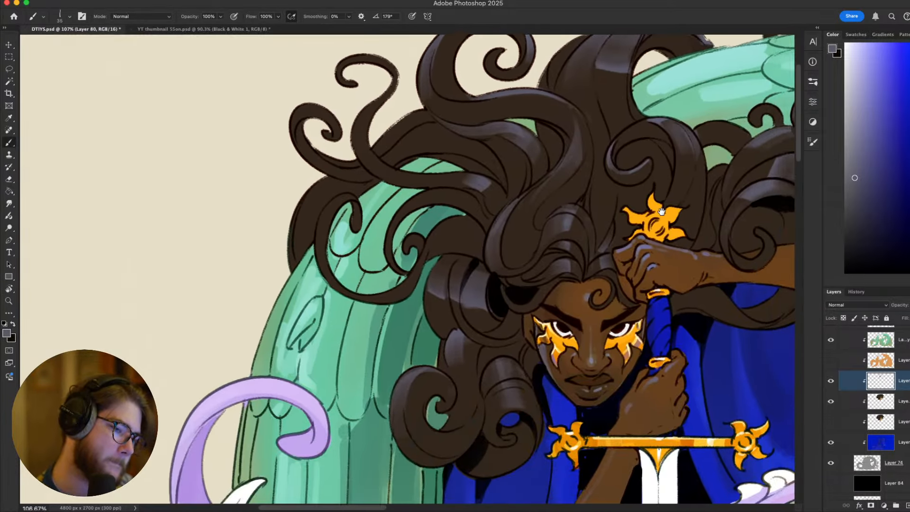
Paint a grey highlight along the thin S-shaped curl at the hair's outer left with a size 45 brush, redoing the first stroke
{"action": "key", "text": "r"}
{"action": "left_click_drag", "start_coordinate": [681, 255], "coordinate": [663, 303]}
{"action": "key", "text": "Escape"}
{"action": "left_click_drag", "start_coordinate": [565, 286], "coordinate": [619, 352]}
{"action": "key", "text": "b"}
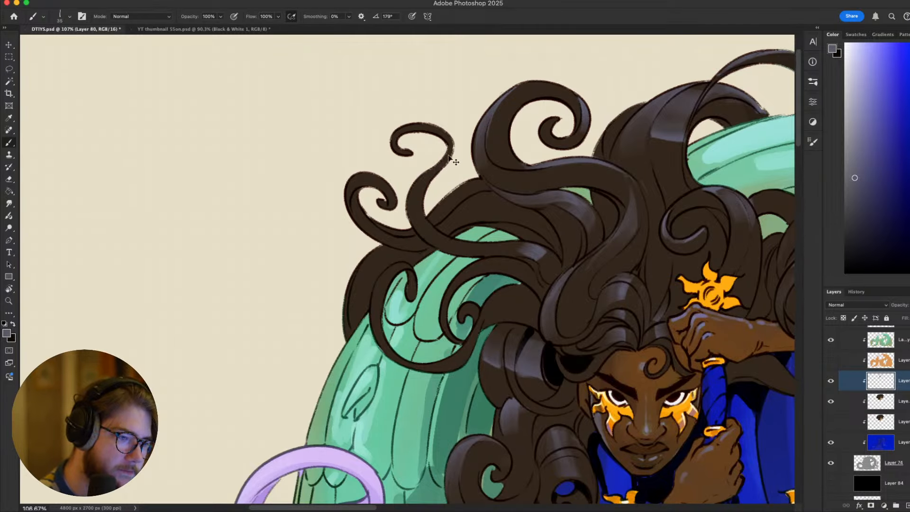
{"action": "key", "text": "bracketright"}
{"action": "left_click_drag", "start_coordinate": [449, 142], "coordinate": [417, 213]}
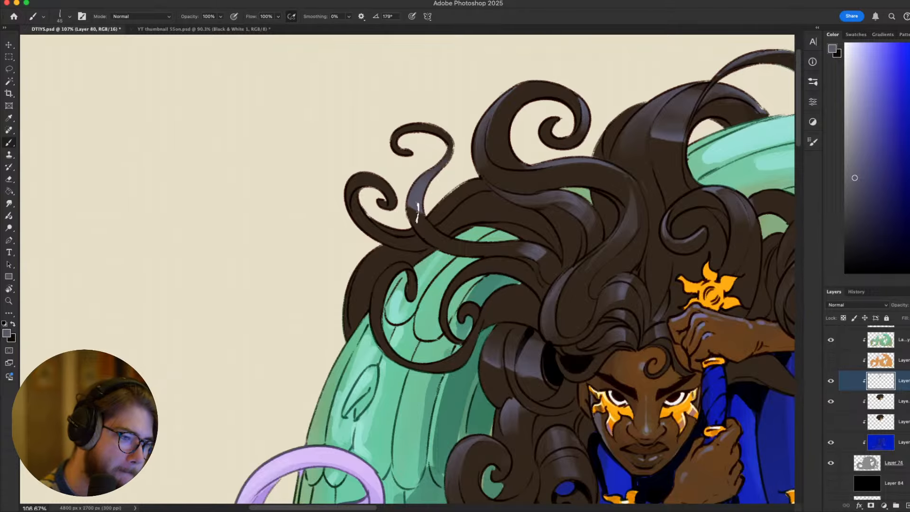
{"action": "key", "text": "ctrl+z"}
{"action": "left_click_drag", "start_coordinate": [450, 148], "coordinate": [420, 201]}
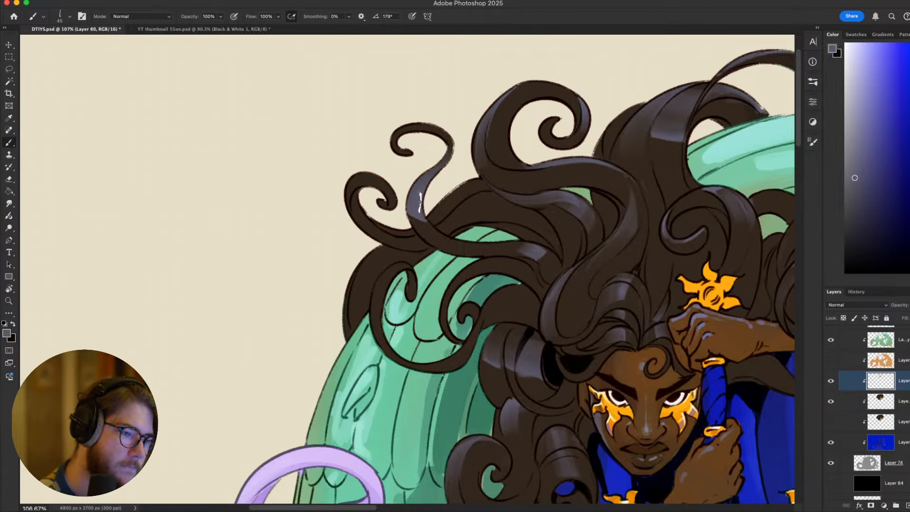
Review the S-shaped curl's highlight against the rest of the hair and the whole serpent illustration
{"action": "scroll", "coordinate": [420, 202], "scroll_direction": "down", "scroll_amount": 5}
{"action": "scroll", "coordinate": [337, 260], "scroll_direction": "up", "scroll_amount": 3}
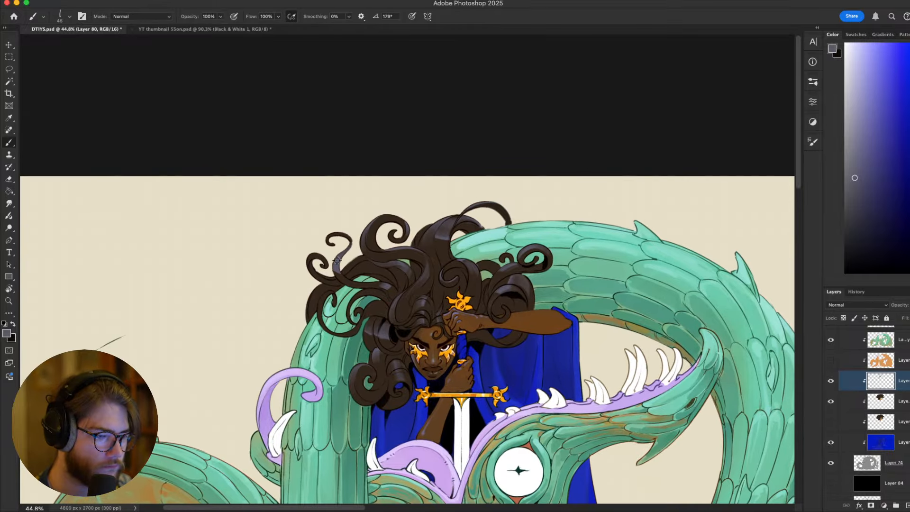
{"action": "scroll", "coordinate": [337, 260], "scroll_direction": "down", "scroll_amount": 3}
{"action": "scroll", "coordinate": [337, 260], "scroll_direction": "up", "scroll_amount": 3}
{"action": "left_click_drag", "start_coordinate": [417, 338], "coordinate": [423, 248]}
{"action": "scroll", "coordinate": [393, 256], "scroll_direction": "up", "scroll_amount": 3}
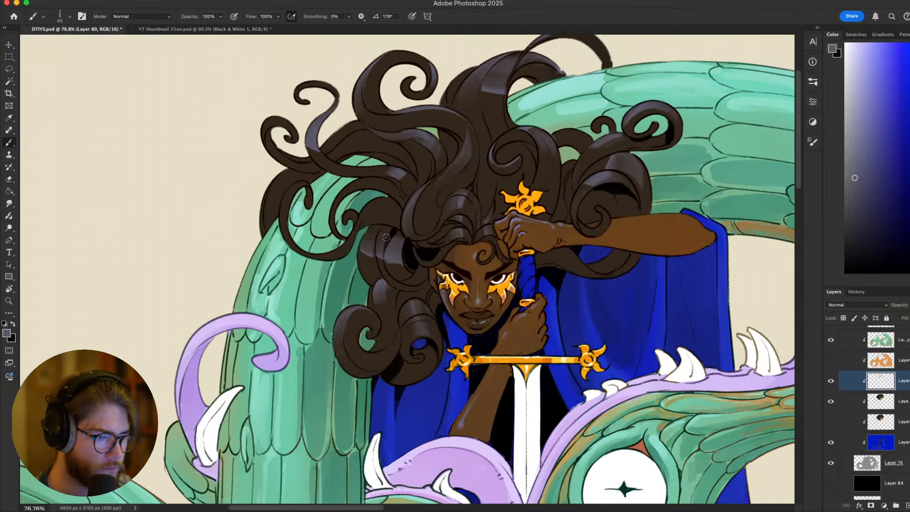
{"action": "left_click_drag", "start_coordinate": [367, 167], "coordinate": [427, 332]}
{"action": "scroll", "coordinate": [336, 155], "scroll_direction": "down", "scroll_amount": 2}
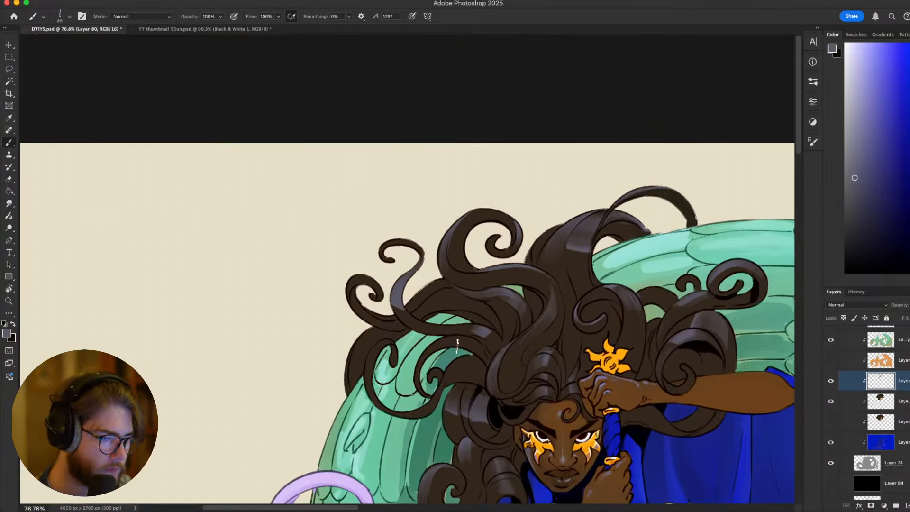
{"action": "scroll", "coordinate": [427, 332], "scroll_direction": "down", "scroll_amount": 2}
{"action": "scroll", "coordinate": [433, 333], "scroll_direction": "up", "scroll_amount": 1}
{"action": "scroll", "coordinate": [433, 333], "scroll_direction": "down", "scroll_amount": 3}
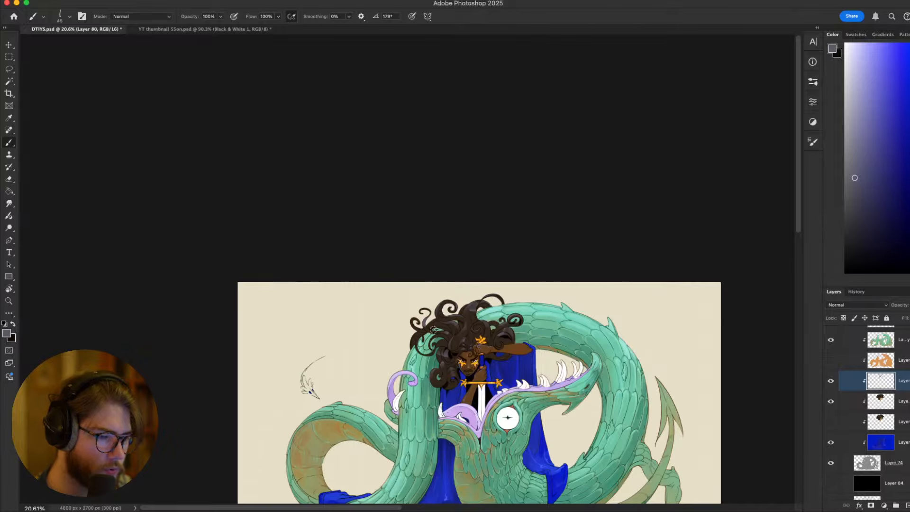
Paint a grey highlight with a size 60 brush across the thick strand beside the S-shaped curl
{"action": "scroll", "coordinate": [433, 329], "scroll_direction": "up", "scroll_amount": 6}
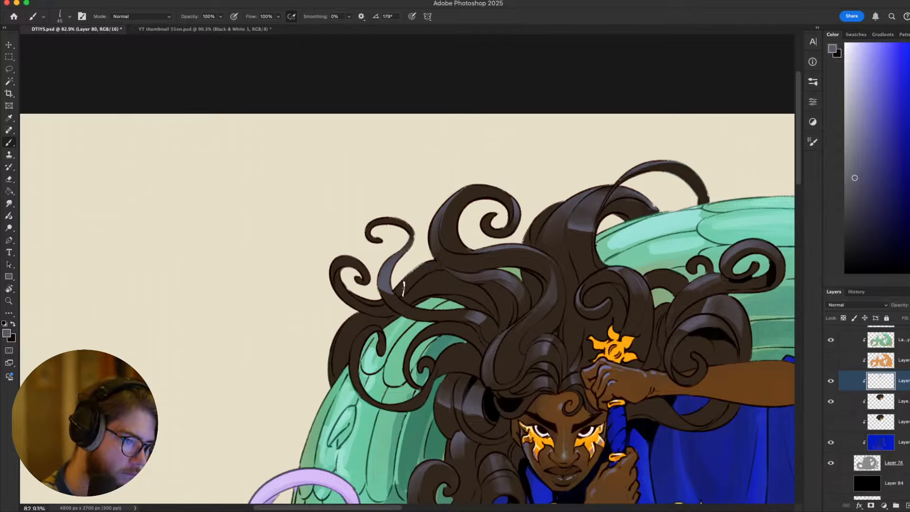
{"action": "key", "text": "r"}
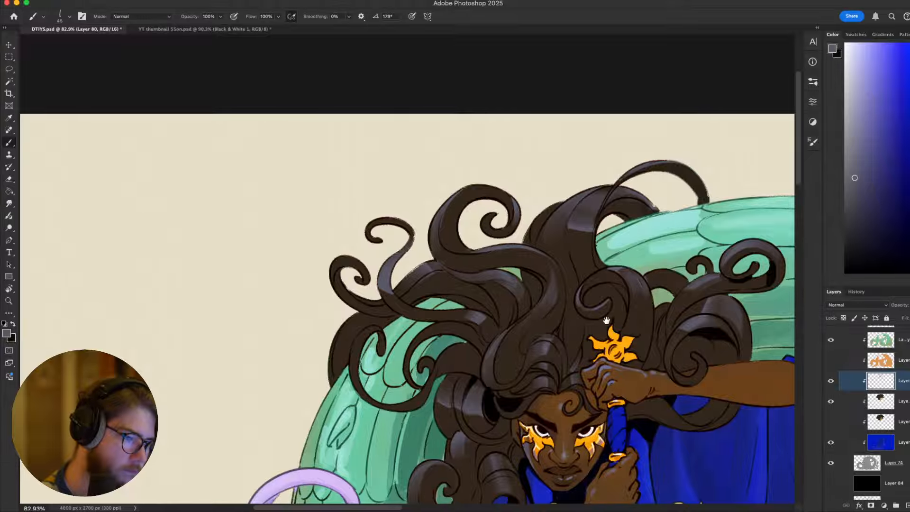
{"action": "mouse_move", "coordinate": [607, 320]}
{"action": "left_mouse_down"}
{"action": "mouse_move", "coordinate": [605, 226]}
{"action": "mouse_move", "coordinate": [601, 235]}
{"action": "mouse_move", "coordinate": [667, 215]}
{"action": "mouse_move", "coordinate": [593, 81]}
{"action": "left_mouse_up"}
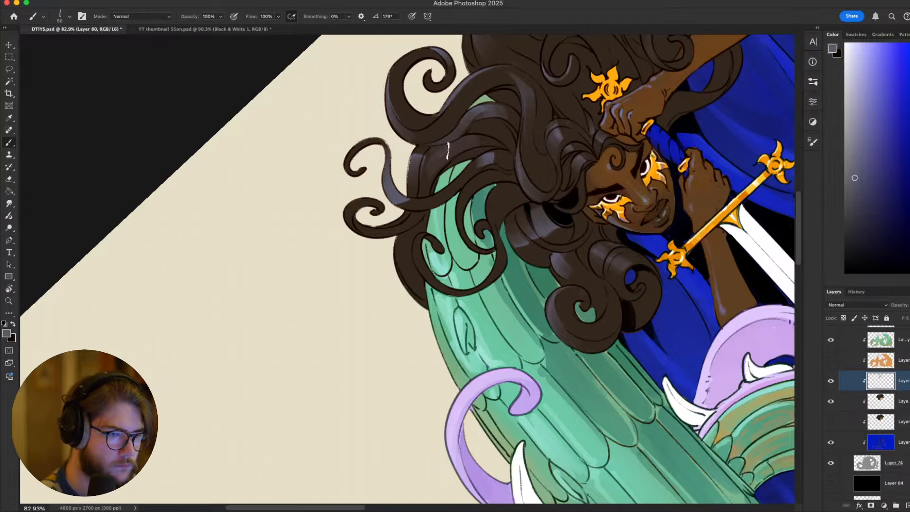
{"action": "key", "text": "r"}
{"action": "key", "text": "Escape"}
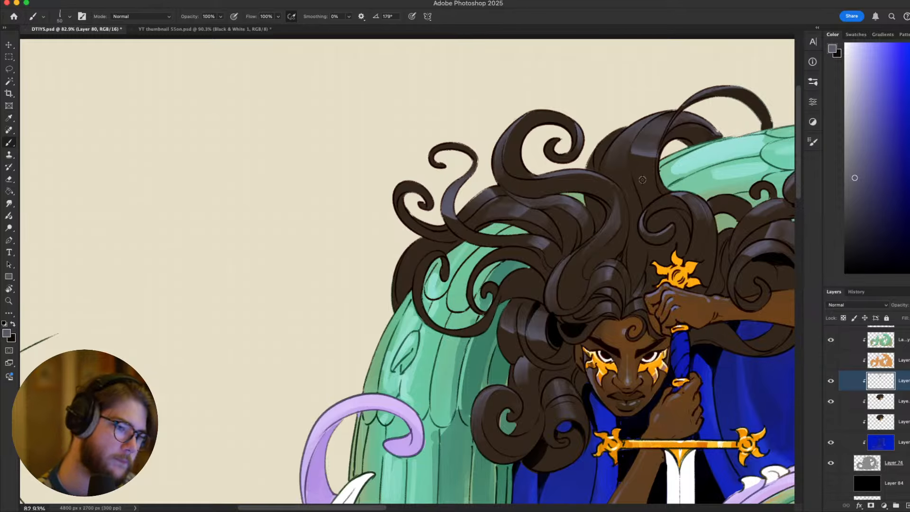
Review the thick strand's highlight against the face, the raised arm and the whole serpent illustration
{"action": "scroll", "coordinate": [642, 179], "scroll_direction": "down", "scroll_amount": 5}
{"action": "scroll", "coordinate": [488, 206], "scroll_direction": "up", "scroll_amount": 4}
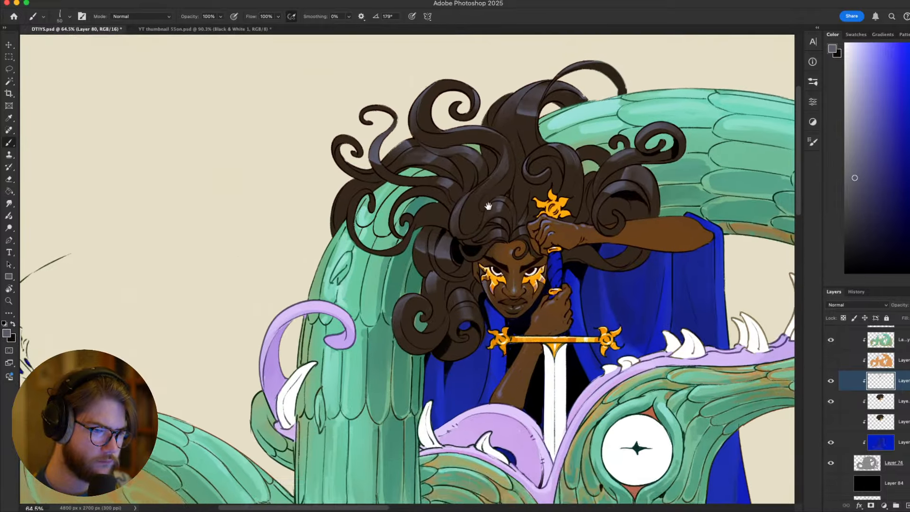
{"action": "scroll", "coordinate": [488, 206], "scroll_direction": "down", "scroll_amount": 3}
{"action": "scroll", "coordinate": [561, 173], "scroll_direction": "up", "scroll_amount": 6}
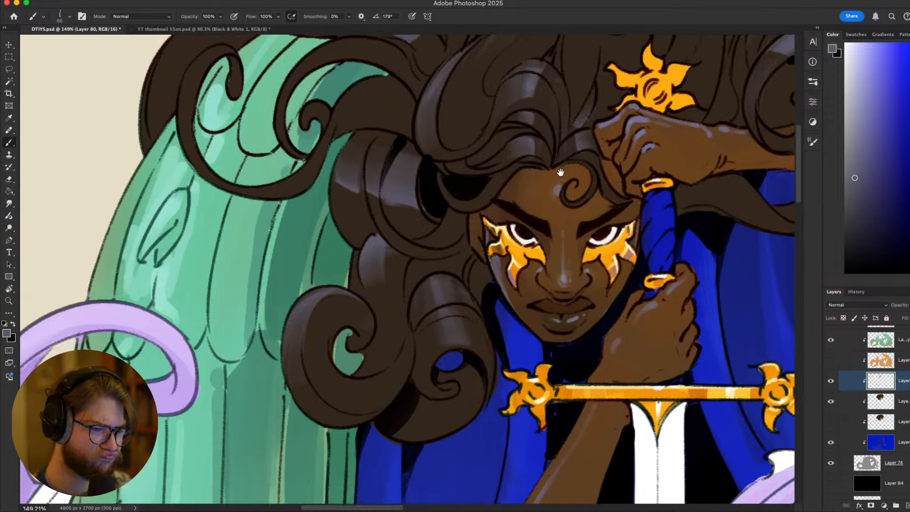
{"action": "scroll", "coordinate": [561, 172], "scroll_direction": "down", "scroll_amount": 3}
{"action": "scroll", "coordinate": [544, 185], "scroll_direction": "up", "scroll_amount": 3}
{"action": "scroll", "coordinate": [523, 195], "scroll_direction": "down", "scroll_amount": 4}
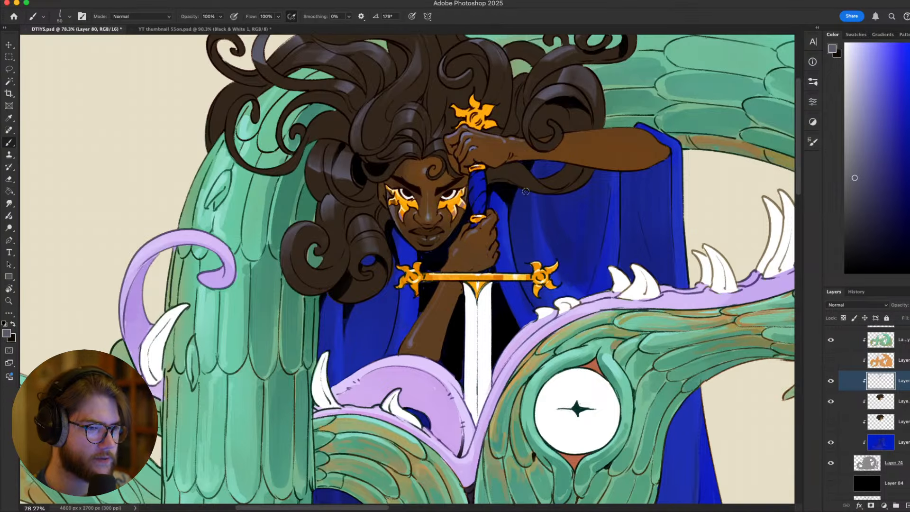
{"action": "scroll", "coordinate": [525, 191], "scroll_direction": "down", "scroll_amount": 3}
{"action": "scroll", "coordinate": [545, 214], "scroll_direction": "up", "scroll_amount": 4}
{"action": "scroll", "coordinate": [607, 286], "scroll_direction": "down", "scroll_amount": 3}
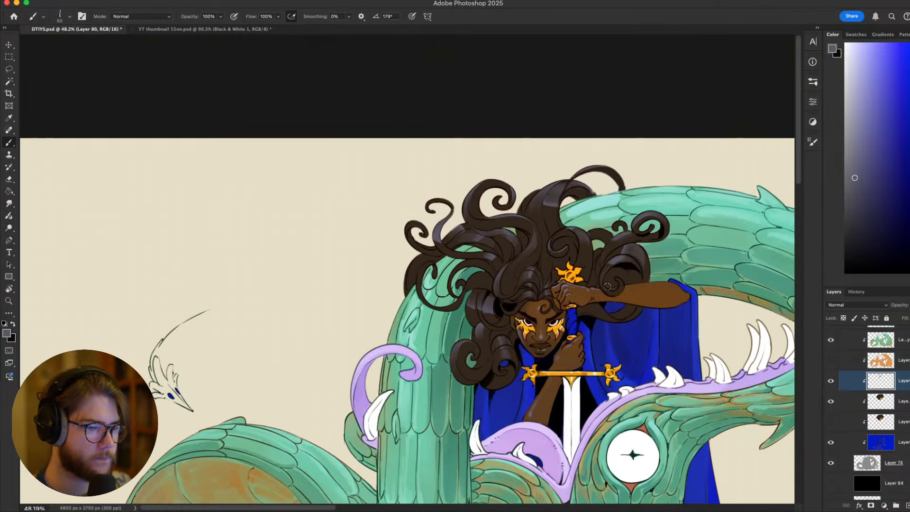
{"action": "scroll", "coordinate": [607, 286], "scroll_direction": "down", "scroll_amount": 4}
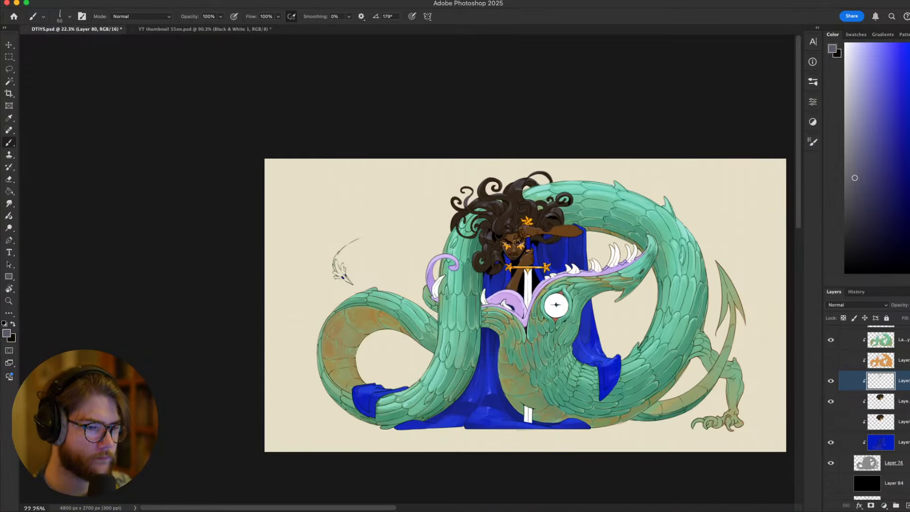
{"action": "scroll", "coordinate": [511, 243], "scroll_direction": "up", "scroll_amount": 5}
{"action": "scroll", "coordinate": [496, 214], "scroll_direction": "up", "scroll_amount": 3}
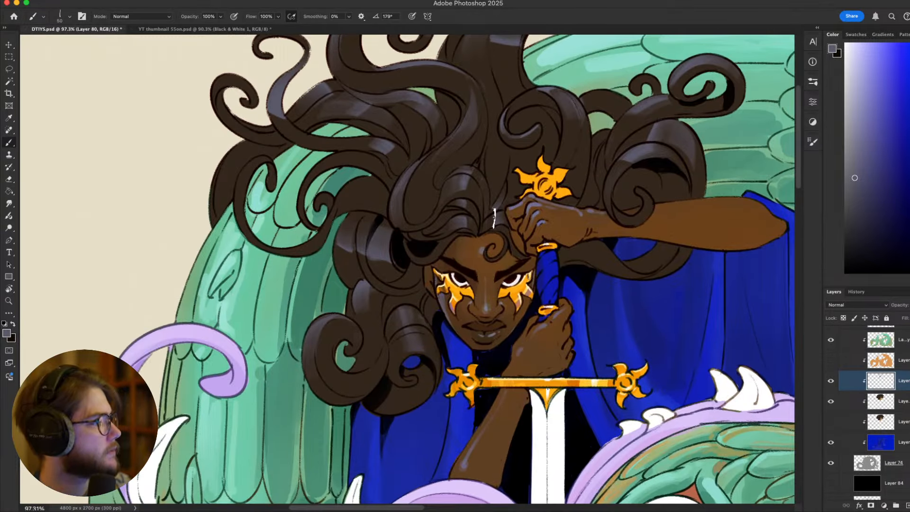
Examine the highlights on the upper curls and the arching strand above the serpent's back, near and from afar
{"action": "scroll", "coordinate": [494, 218], "scroll_direction": "up", "scroll_amount": 1}
{"action": "left_click_drag", "start_coordinate": [356, 116], "coordinate": [466, 248]}
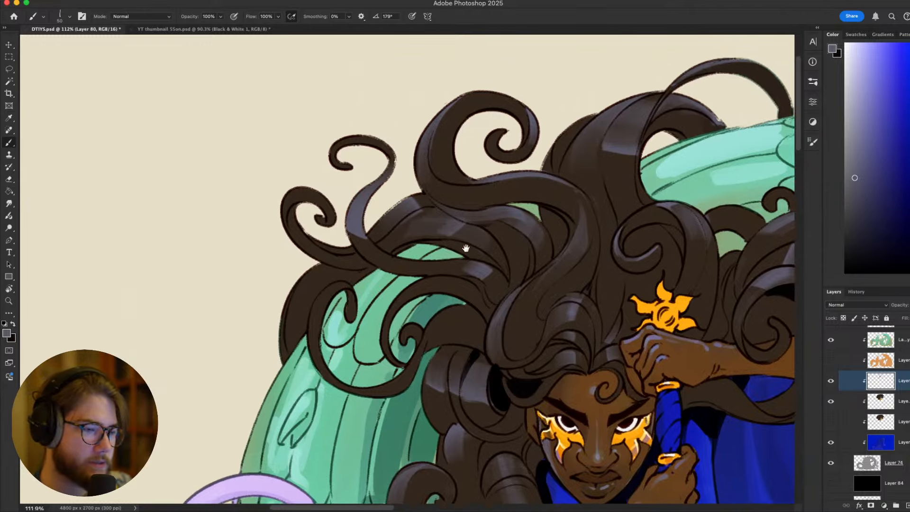
{"action": "scroll", "coordinate": [465, 248], "scroll_direction": "down", "scroll_amount": 2}
{"action": "mouse_move", "coordinate": [482, 331]}
{"action": "left_mouse_down"}
{"action": "mouse_move", "coordinate": [360, 214]}
{"action": "mouse_move", "coordinate": [403, 270]}
{"action": "mouse_move", "coordinate": [438, 246]}
{"action": "mouse_move", "coordinate": [513, 285]}
{"action": "left_mouse_up"}
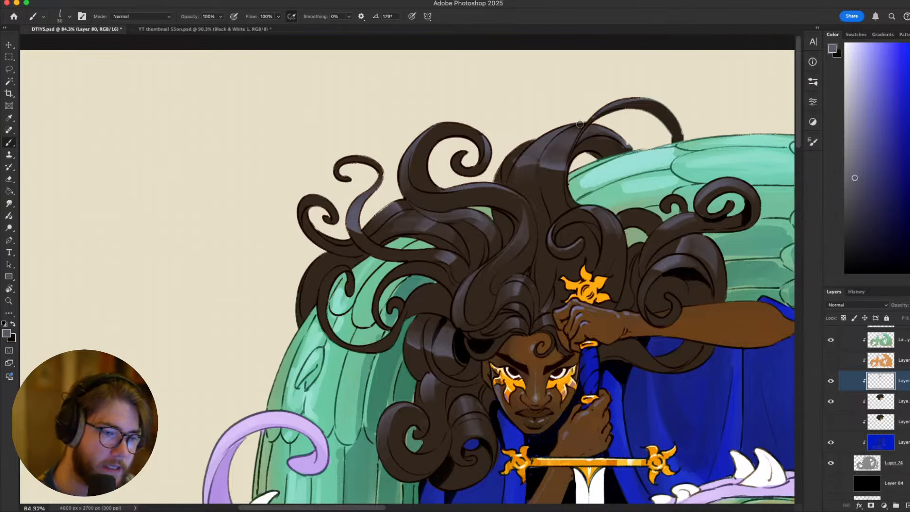
{"action": "scroll", "coordinate": [580, 119], "scroll_direction": "down", "scroll_amount": 10}
{"action": "scroll", "coordinate": [580, 118], "scroll_direction": "up", "scroll_amount": 10}
{"action": "left_click_drag", "start_coordinate": [625, 114], "coordinate": [537, 128]}
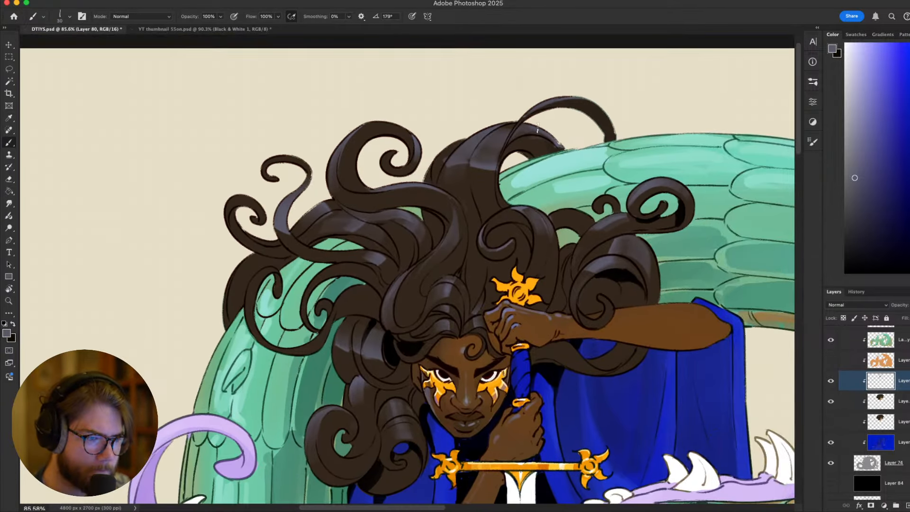
{"action": "scroll", "coordinate": [538, 128], "scroll_direction": "down", "scroll_amount": 5}
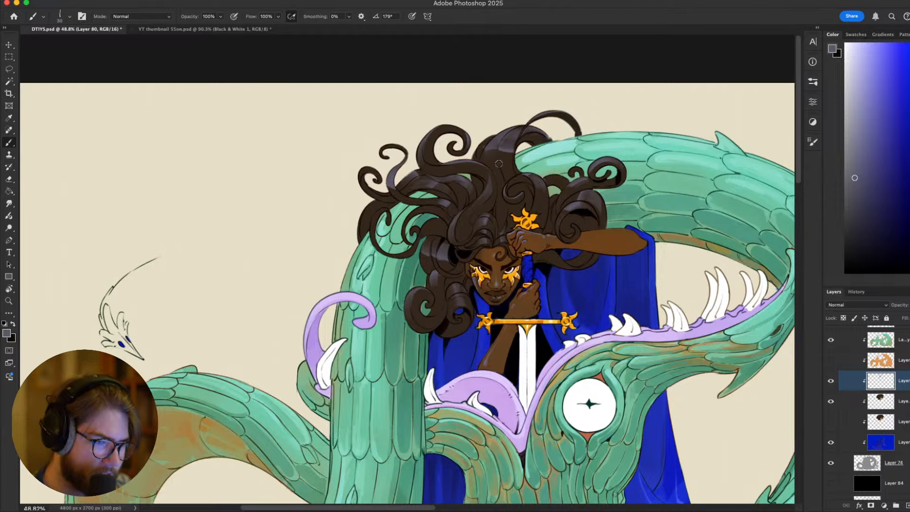
{"action": "scroll", "coordinate": [498, 163], "scroll_direction": "up", "scroll_amount": 8}
{"action": "scroll", "coordinate": [493, 203], "scroll_direction": "down", "scroll_amount": 6}
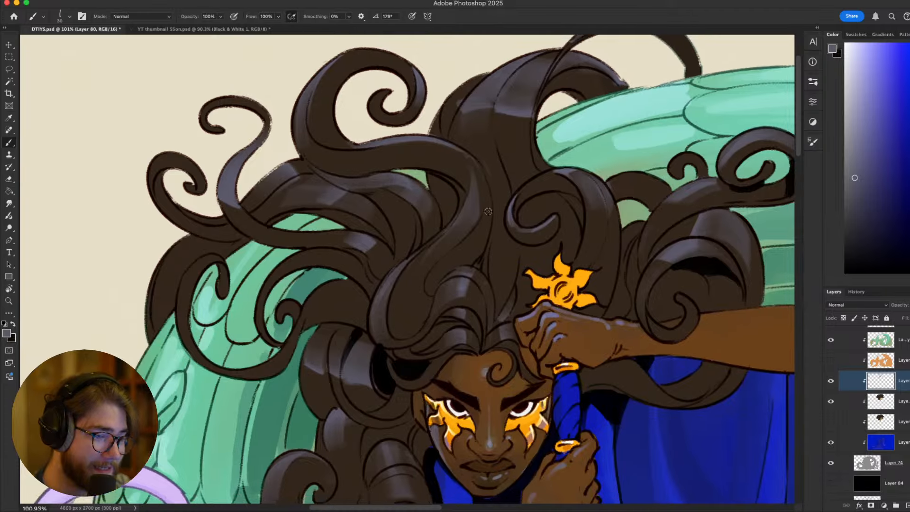
{"action": "scroll", "coordinate": [486, 212], "scroll_direction": "up", "scroll_amount": 2}
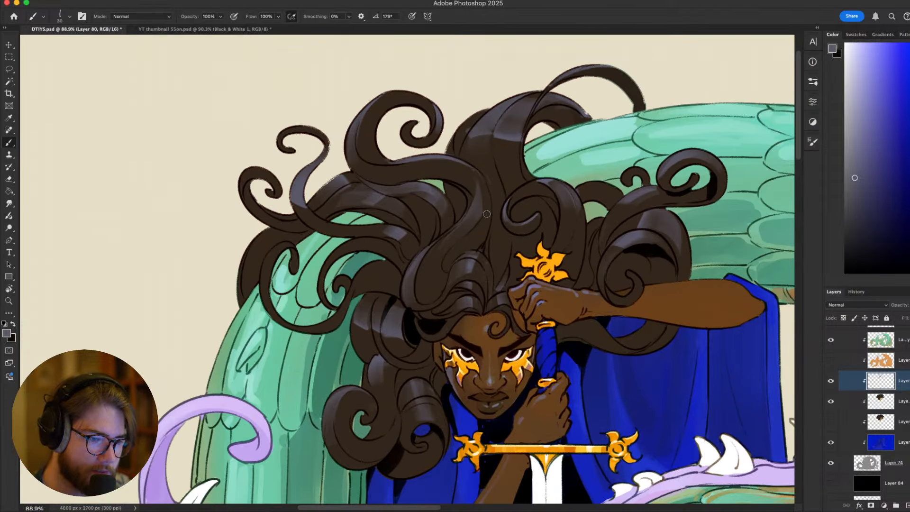
Paint a grey highlight with a size 35 brush along the curled strand over the green scales, redoing unsatisfactory strokes
{"action": "key", "text": "r"}
{"action": "left_click_drag", "start_coordinate": [486, 213], "coordinate": [713, 274]}
{"action": "key", "text": "b"}
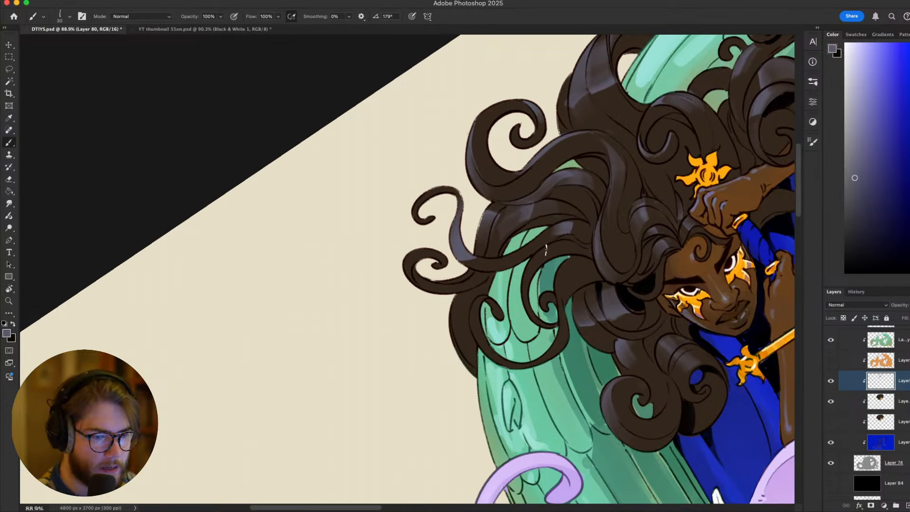
{"action": "key", "text": "super+z"}
{"action": "left_click_drag", "start_coordinate": [530, 266], "coordinate": [564, 249]}
{"action": "key", "text": "super+z"}
{"action": "key", "text": "]"}
{"action": "key", "text": "super+z"}
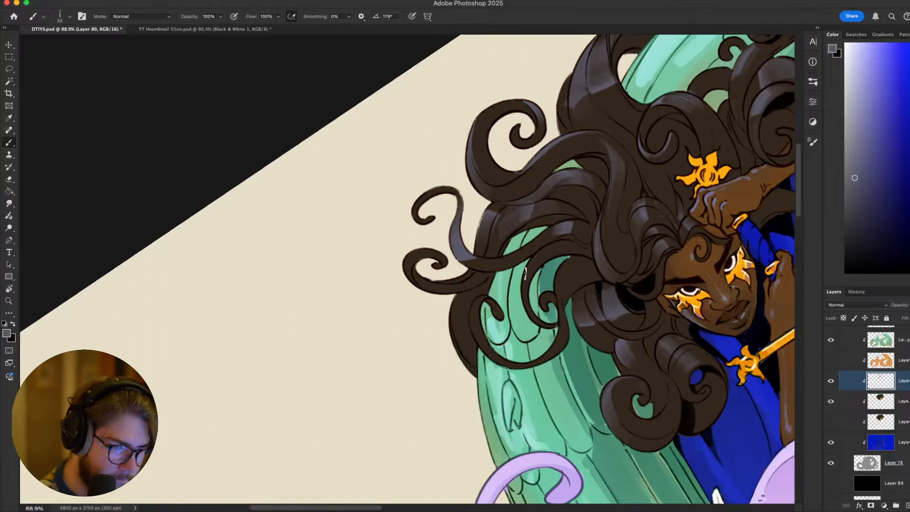
{"action": "mouse_move", "coordinate": [525, 274]}
{"action": "left_mouse_down"}
{"action": "mouse_move", "coordinate": [564, 246]}
{"action": "mouse_move", "coordinate": [545, 256]}
{"action": "mouse_move", "coordinate": [571, 258]}
{"action": "left_mouse_up"}
{"action": "key", "text": "super+z"}
{"action": "key", "text": "Escape"}
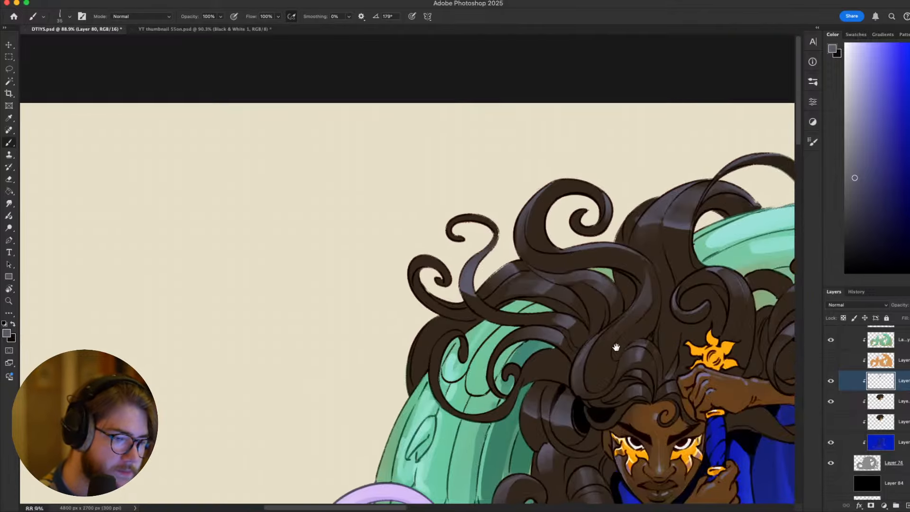
Paint a grey highlight with a size 70 brush on the broad strand beside the spiral curl over the scales
{"action": "left_click_drag", "start_coordinate": [617, 347], "coordinate": [617, 280]}
{"action": "mouse_move", "coordinate": [668, 314]}
{"action": "left_mouse_down"}
{"action": "mouse_move", "coordinate": [522, 282]}
{"action": "mouse_move", "coordinate": [618, 292]}
{"action": "left_mouse_up"}
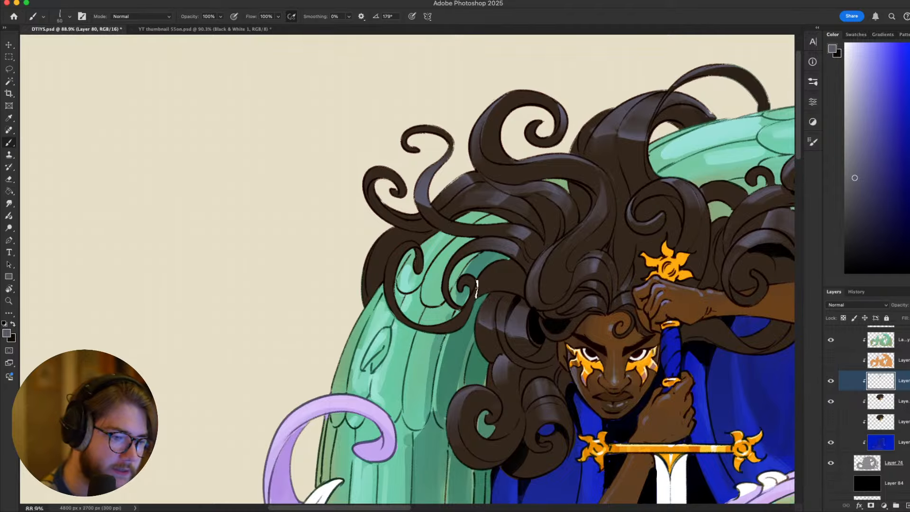
{"action": "key", "text": "]"}
{"action": "key", "text": "]"}
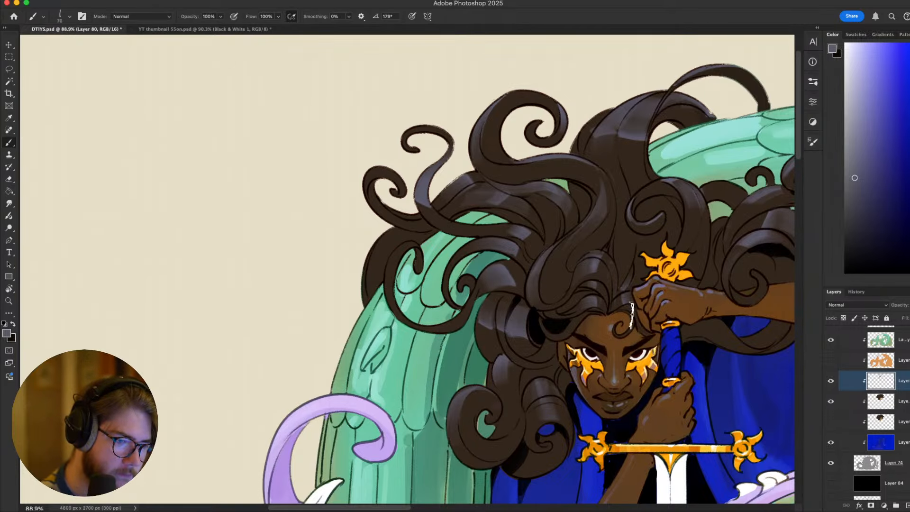
{"action": "key", "text": "r"}
{"action": "left_click_drag", "start_coordinate": [632, 315], "coordinate": [469, 228]}
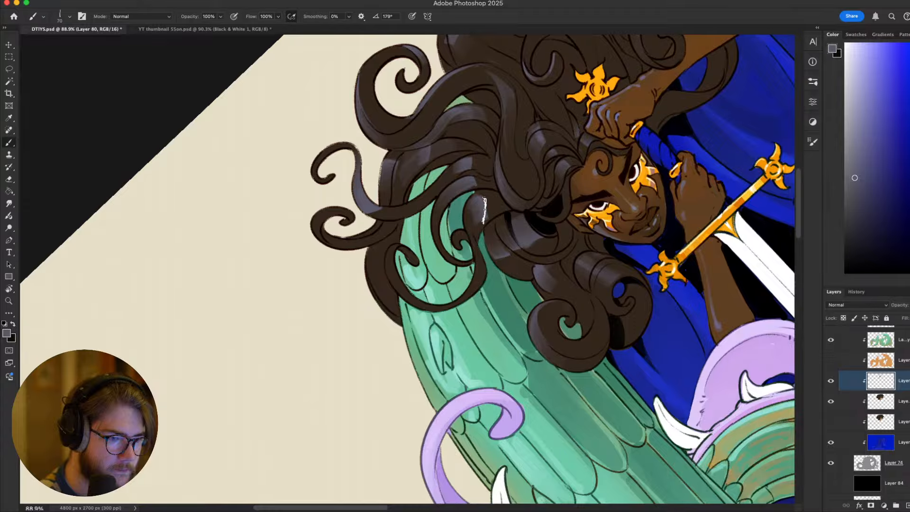
{"action": "key", "text": "r"}
{"action": "mouse_move", "coordinate": [484, 209]}
{"action": "left_mouse_down"}
{"action": "mouse_move", "coordinate": [681, 204]}
{"action": "mouse_move", "coordinate": [599, 237]}
{"action": "left_mouse_up"}
Check the broad strand's highlight and reduce the brush to size 30 for the thin outer curls
{"action": "scroll", "coordinate": [680, 204], "scroll_direction": "down", "scroll_amount": 5}
{"action": "scroll", "coordinate": [599, 230], "scroll_direction": "up", "scroll_amount": 5}
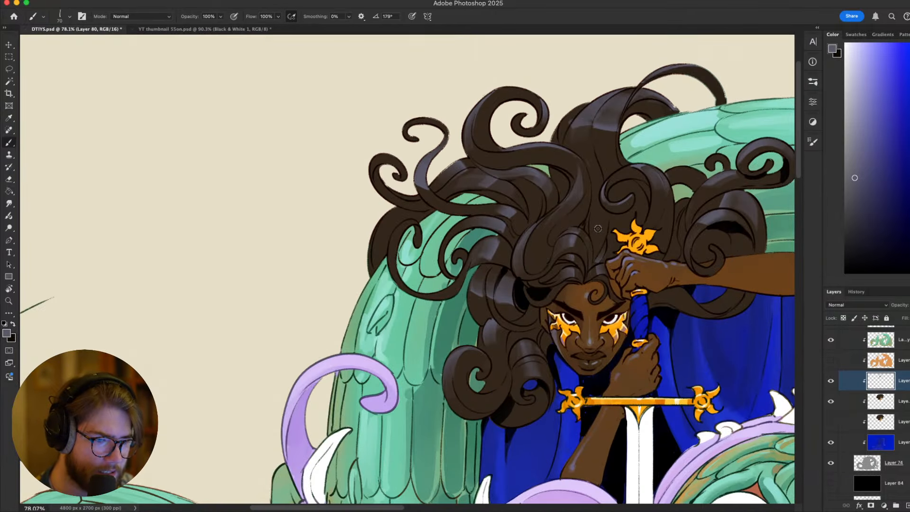
{"action": "left_click_drag", "start_coordinate": [529, 263], "coordinate": [493, 251]}
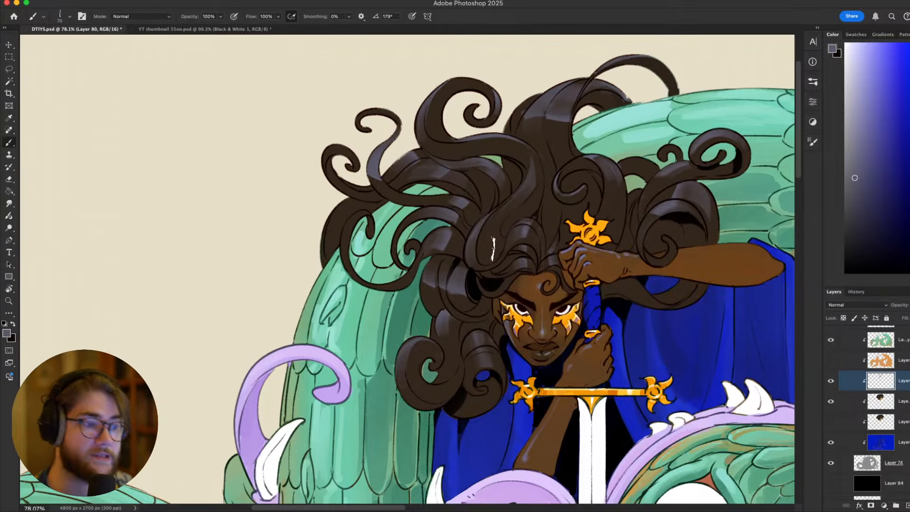
{"action": "mouse_move", "coordinate": [370, 223]}
{"action": "left_mouse_down"}
{"action": "mouse_move", "coordinate": [402, 226]}
{"action": "mouse_move", "coordinate": [529, 276]}
{"action": "mouse_move", "coordinate": [556, 276]}
{"action": "left_mouse_up"}
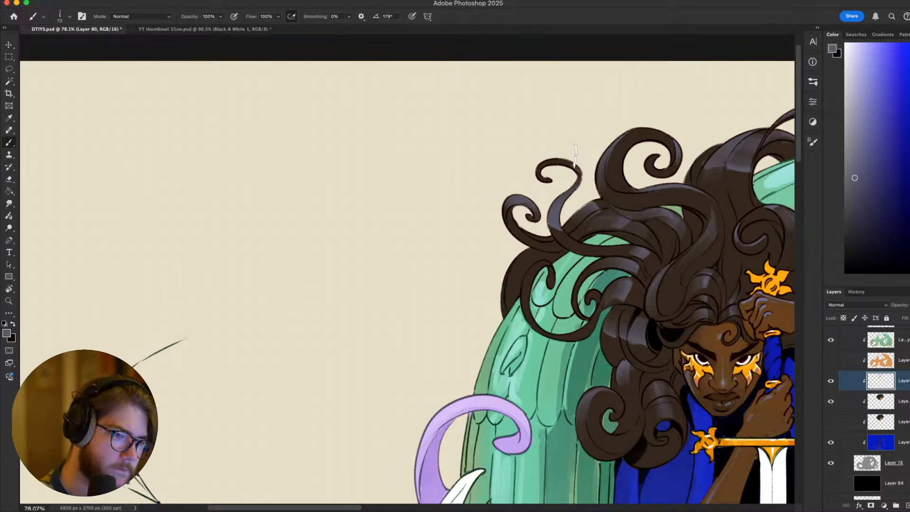
{"action": "key", "text": "bracketleft"}
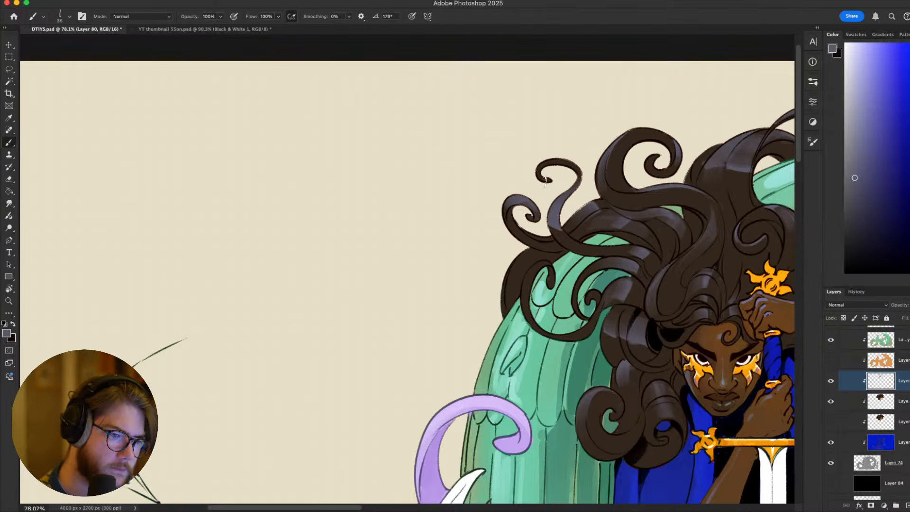
{"action": "left_click_drag", "start_coordinate": [622, 255], "coordinate": [491, 191]}
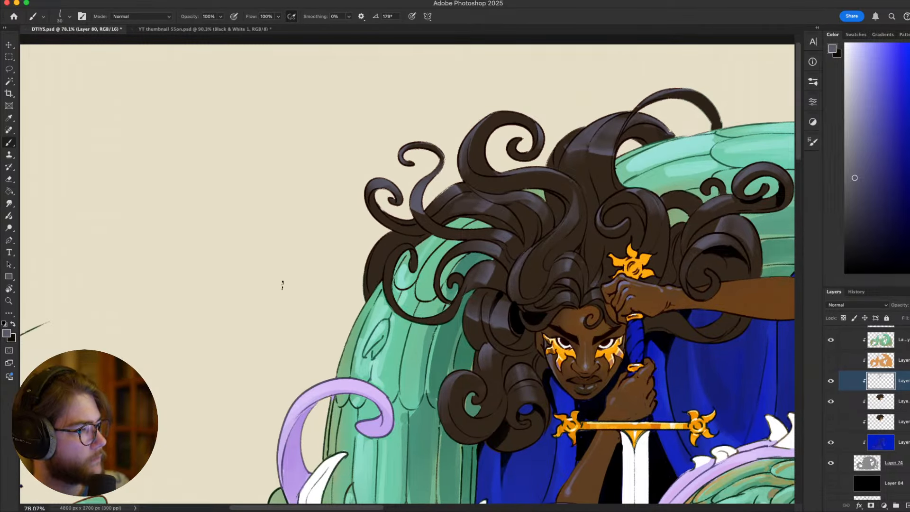
Review the rendered hair against the face, sword, blue cloak and serpent's head at several magnifications
{"action": "scroll", "coordinate": [283, 285], "scroll_direction": "down", "scroll_amount": 3}
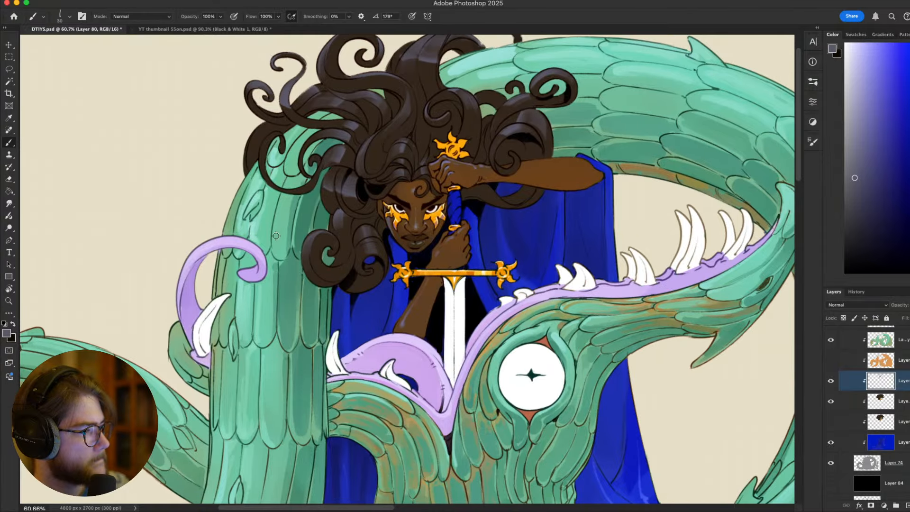
{"action": "scroll", "coordinate": [276, 235], "scroll_direction": "up", "scroll_amount": 2}
{"action": "left_click_drag", "start_coordinate": [313, 218], "coordinate": [287, 221]}
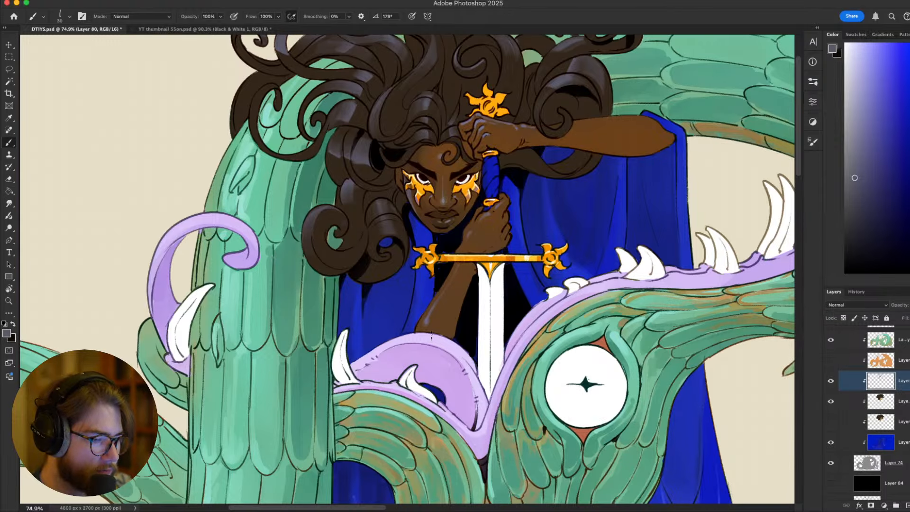
{"action": "scroll", "coordinate": [432, 337], "scroll_direction": "down", "scroll_amount": 5}
{"action": "scroll", "coordinate": [449, 306], "scroll_direction": "up", "scroll_amount": 4}
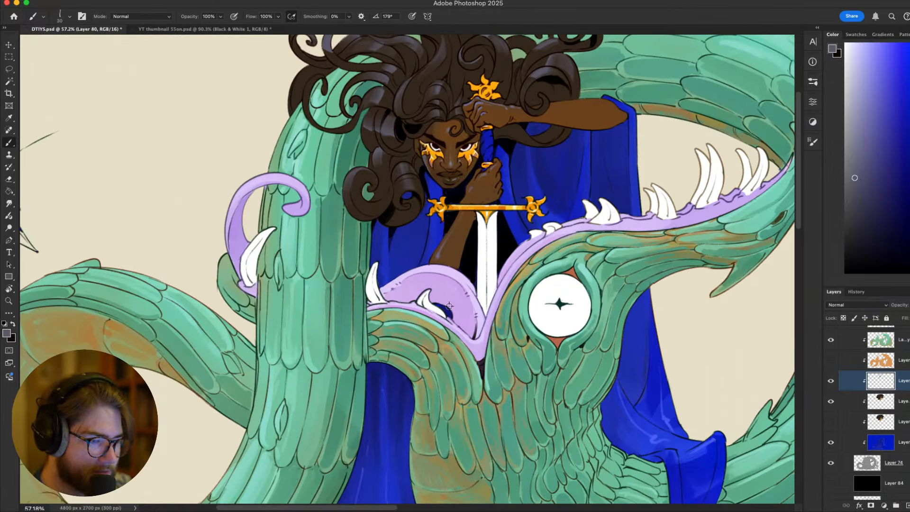
{"action": "scroll", "coordinate": [448, 305], "scroll_direction": "up", "scroll_amount": 3}
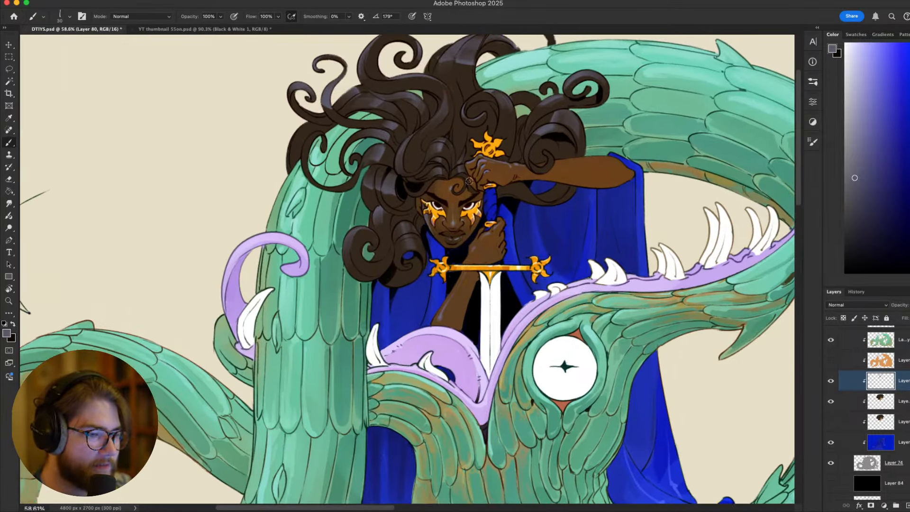
{"action": "scroll", "coordinate": [469, 181], "scroll_direction": "up", "scroll_amount": 2}
{"action": "scroll", "coordinate": [469, 181], "scroll_direction": "down", "scroll_amount": 3}
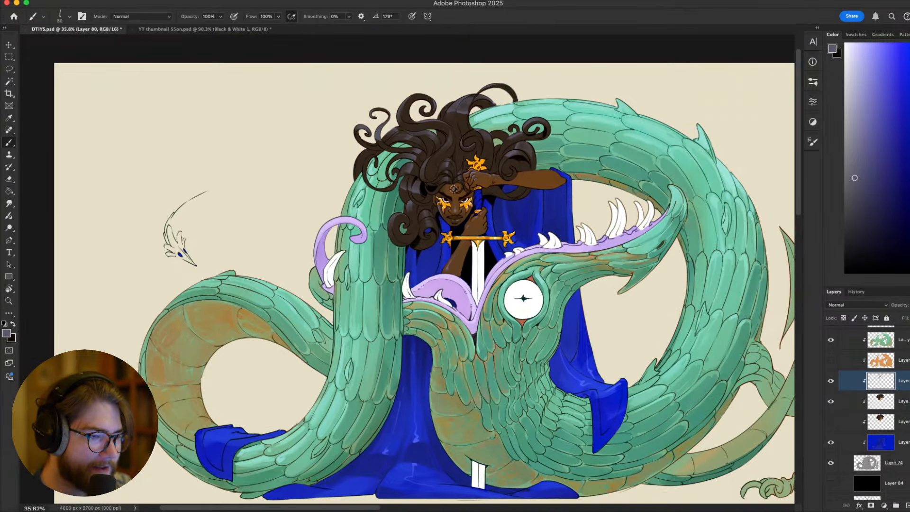
{"action": "scroll", "coordinate": [455, 252], "scroll_direction": "up", "scroll_amount": 5}
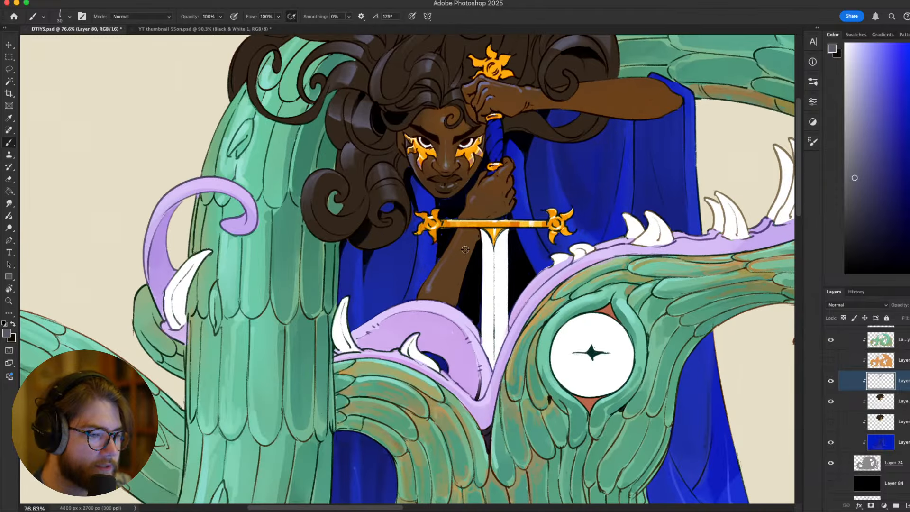
{"action": "scroll", "coordinate": [463, 256], "scroll_direction": "down", "scroll_amount": 4}
{"action": "scroll", "coordinate": [456, 248], "scroll_direction": "up", "scroll_amount": 2}
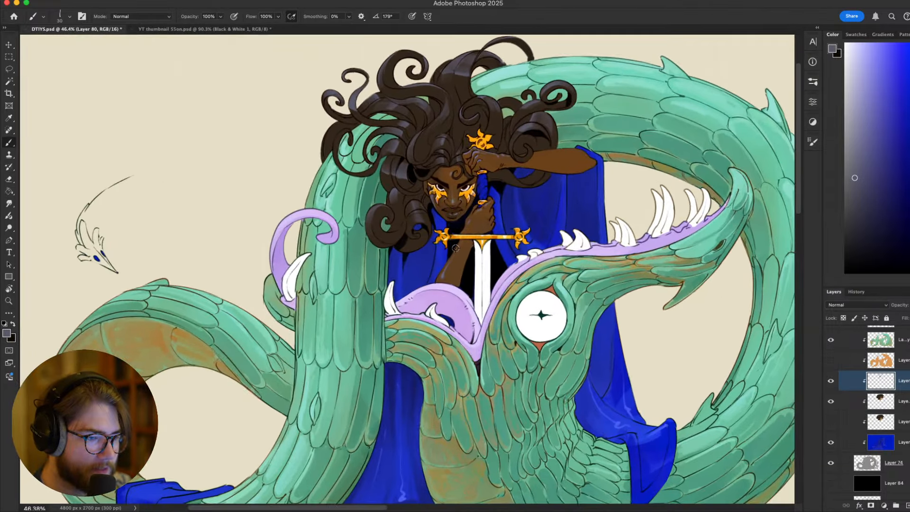
{"action": "left_click_drag", "start_coordinate": [475, 273], "coordinate": [465, 160]}
{"action": "left_click_drag", "start_coordinate": [505, 197], "coordinate": [495, 240]}
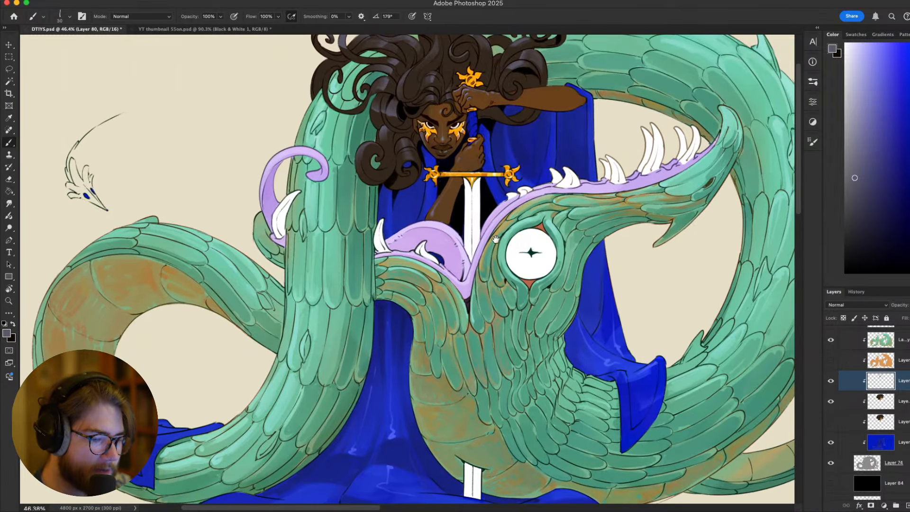
Switch to the blue cloak's layer and sample a bright blue from its lower folds for painting
{"action": "left_click_drag", "start_coordinate": [542, 316], "coordinate": [572, 308]}
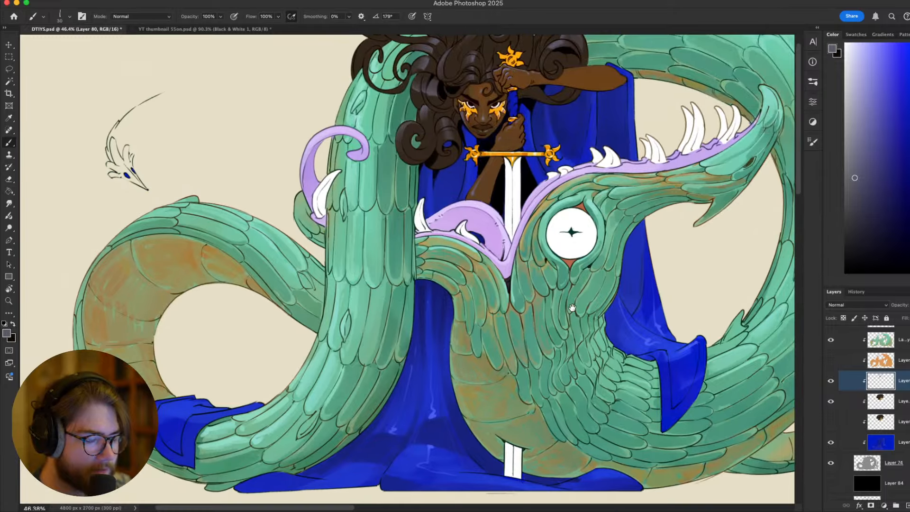
{"action": "scroll", "coordinate": [563, 301], "scroll_direction": "down", "scroll_amount": 4}
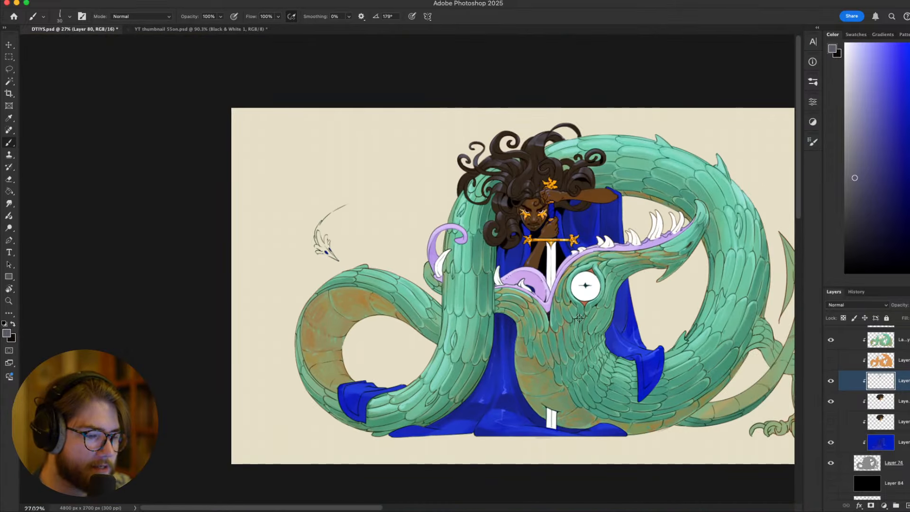
{"action": "scroll", "coordinate": [580, 320], "scroll_direction": "down", "scroll_amount": 2}
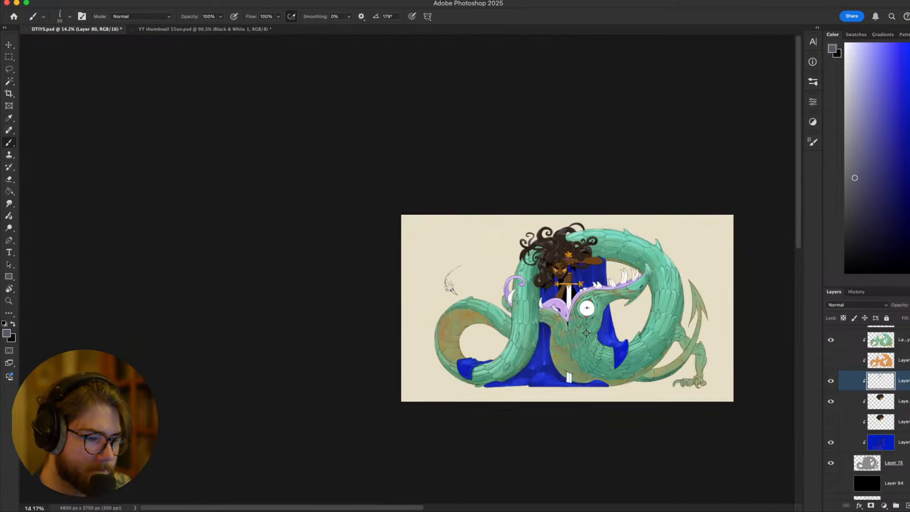
{"action": "scroll", "coordinate": [586, 330], "scroll_direction": "up", "scroll_amount": 2}
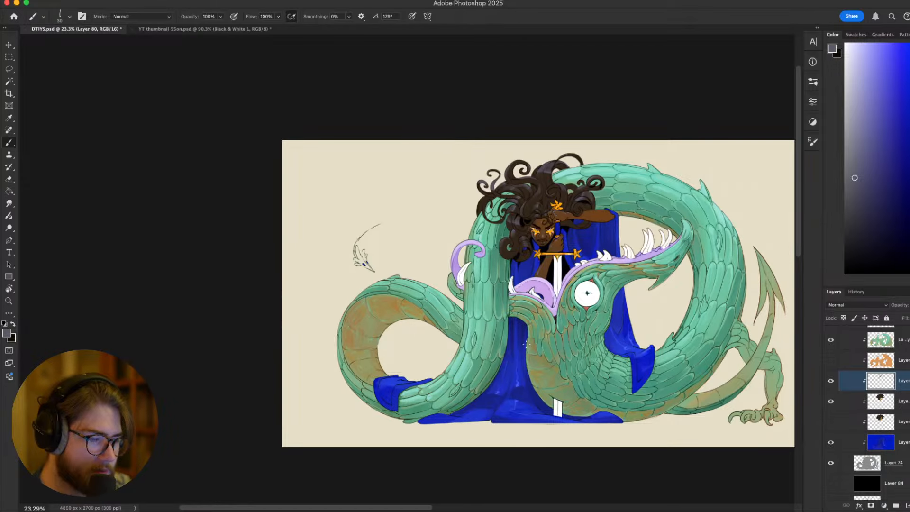
{"action": "left_click_drag", "start_coordinate": [503, 363], "coordinate": [401, 358]}
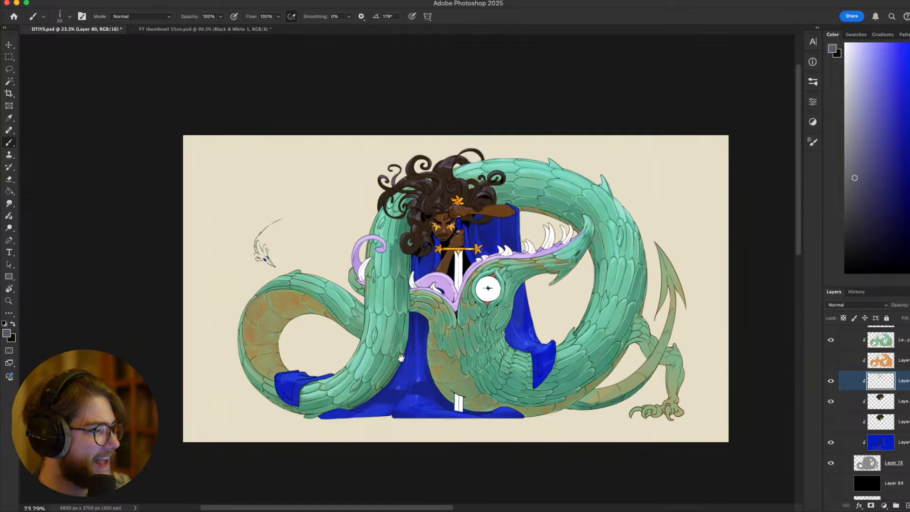
{"action": "scroll", "coordinate": [402, 357], "scroll_direction": "up", "scroll_amount": 2}
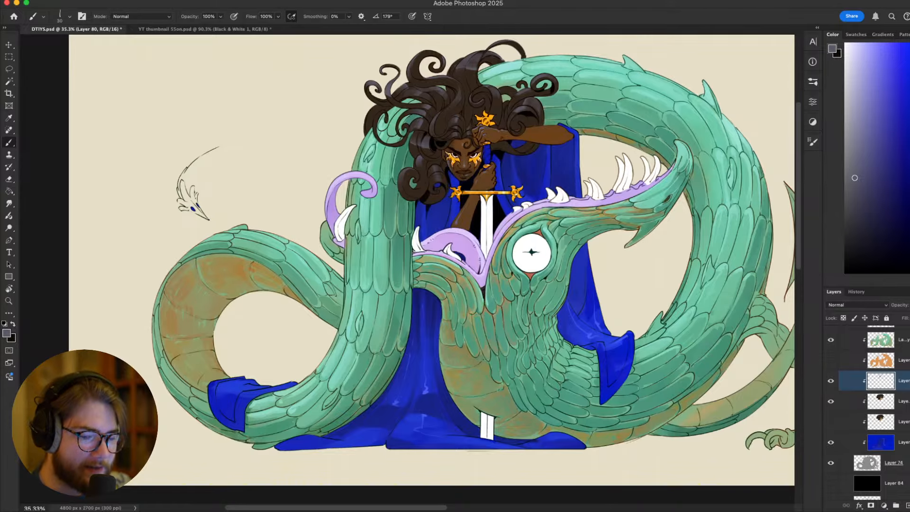
{"action": "left_click", "coordinate": [902, 445]}
{"action": "left_click", "coordinate": [438, 425], "text": "alt"}
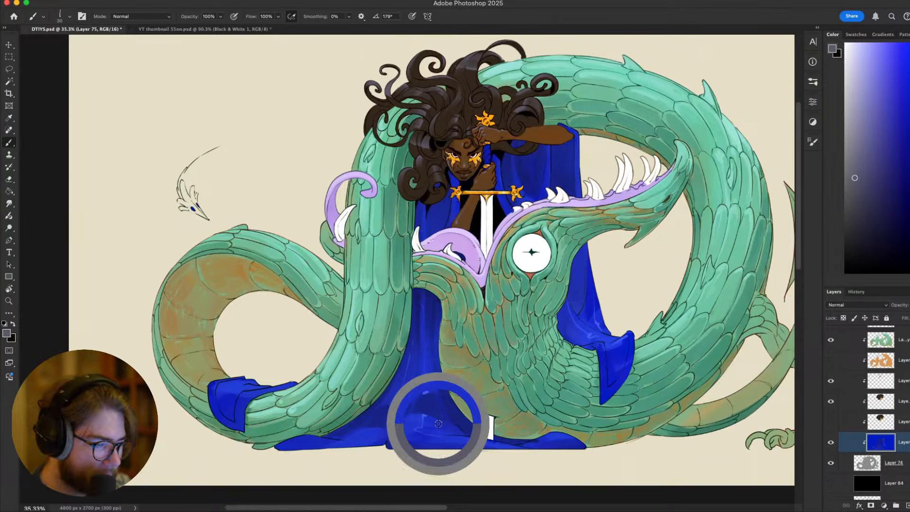
Examine the cloak's lower folds against the whole composition at several angles and magnifications
{"action": "key", "text": "r"}
{"action": "left_click_drag", "start_coordinate": [658, 416], "coordinate": [624, 62]}
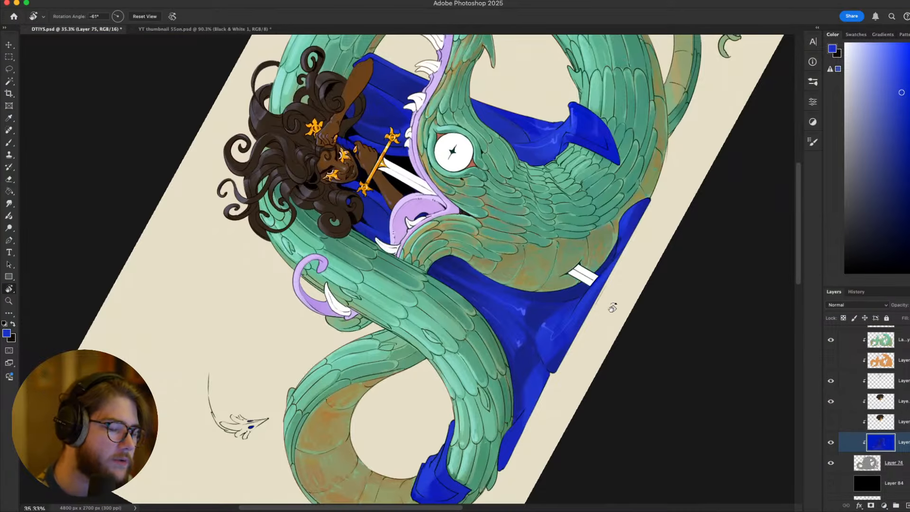
{"action": "key", "text": "Escape"}
{"action": "left_click_drag", "start_coordinate": [518, 365], "coordinate": [665, 366]}
{"action": "key", "text": "b"}
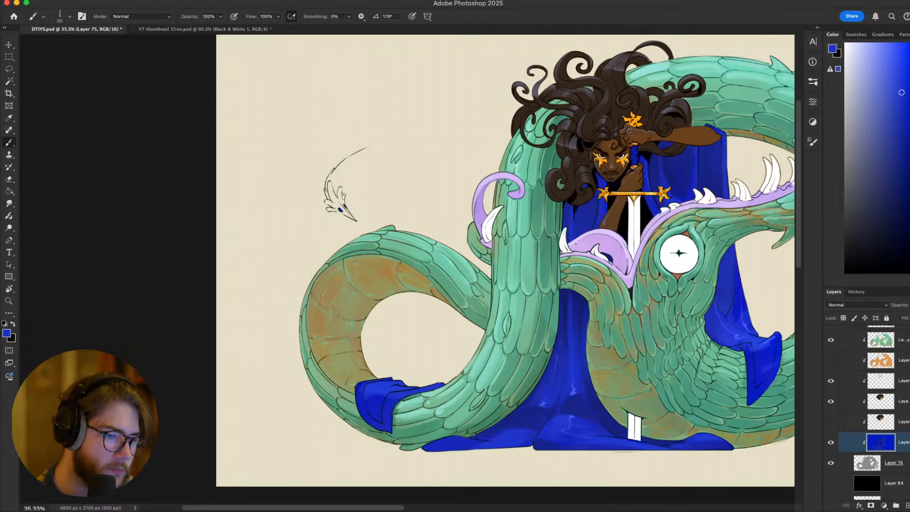
{"action": "scroll", "coordinate": [469, 260], "scroll_direction": "right", "scroll_amount": 3}
{"action": "scroll", "coordinate": [469, 261], "scroll_direction": "down", "scroll_amount": 2}
{"action": "scroll", "coordinate": [470, 260], "scroll_direction": "right", "scroll_amount": 2}
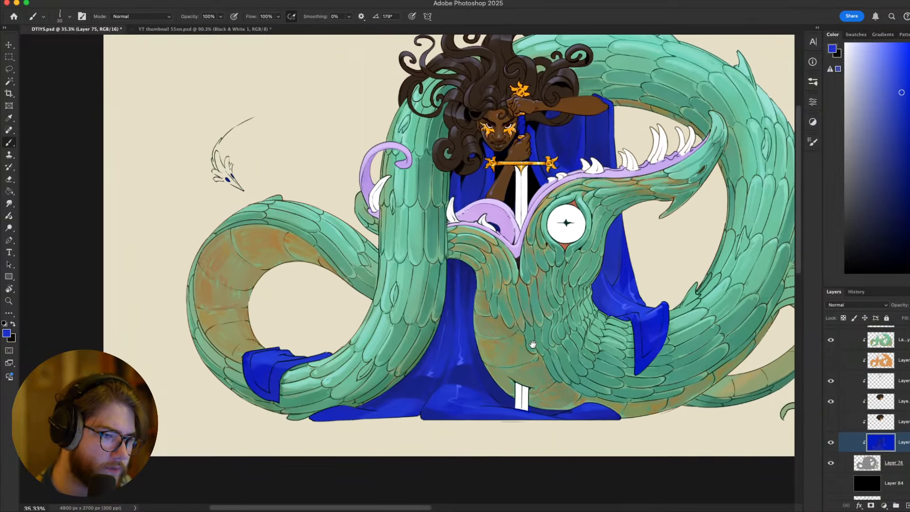
{"action": "scroll", "coordinate": [469, 260], "scroll_direction": "left", "scroll_amount": 2}
{"action": "scroll", "coordinate": [469, 261], "scroll_direction": "up", "scroll_amount": 2}
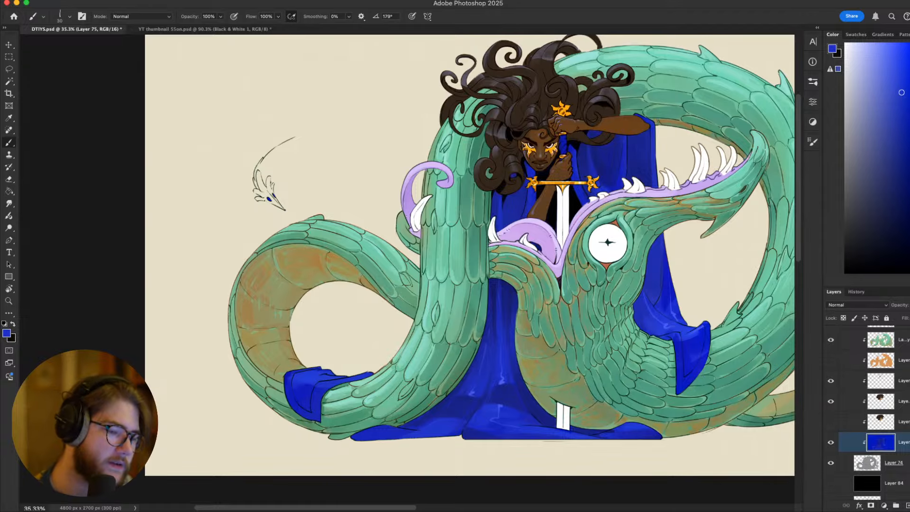
{"action": "scroll", "coordinate": [436, 207], "scroll_direction": "down", "scroll_amount": 5}
{"action": "scroll", "coordinate": [472, 237], "scroll_direction": "up", "scroll_amount": 5}
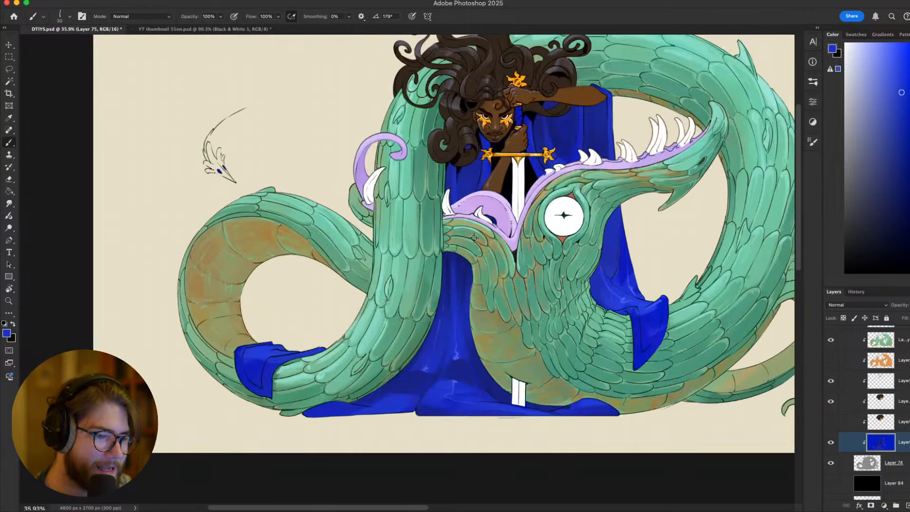
{"action": "scroll", "coordinate": [486, 255], "scroll_direction": "down", "scroll_amount": 4}
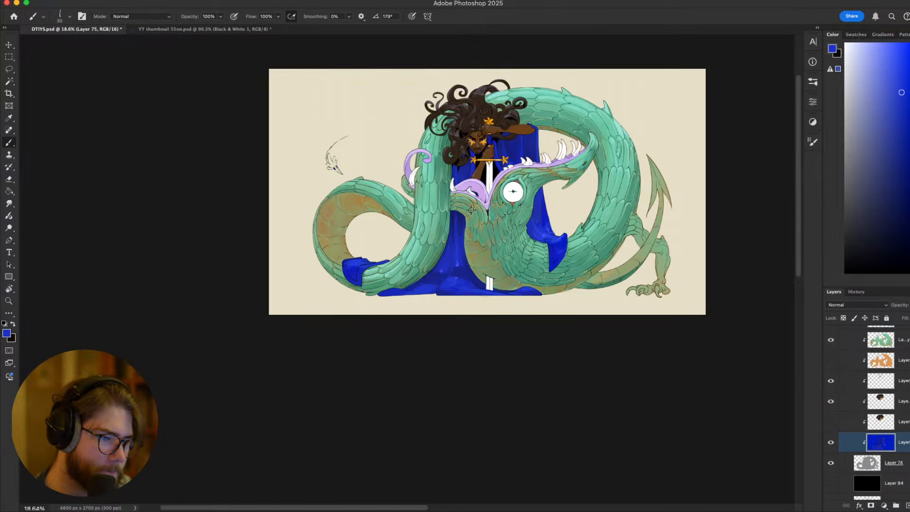
{"action": "scroll", "coordinate": [471, 210], "scroll_direction": "up", "scroll_amount": 4}
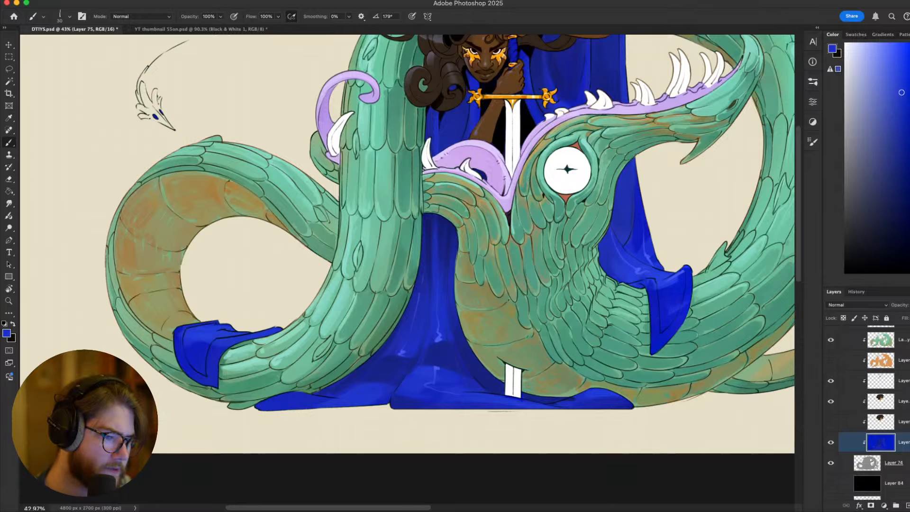
Paint a dark blue shadow with a size 70 brush across the cloak between the serpent's coil and neck
{"action": "key", "text": "r"}
{"action": "mouse_move", "coordinate": [474, 341]}
{"action": "left_mouse_down"}
{"action": "mouse_move", "coordinate": [502, 308]}
{"action": "mouse_move", "coordinate": [497, 258]}
{"action": "left_mouse_up"}
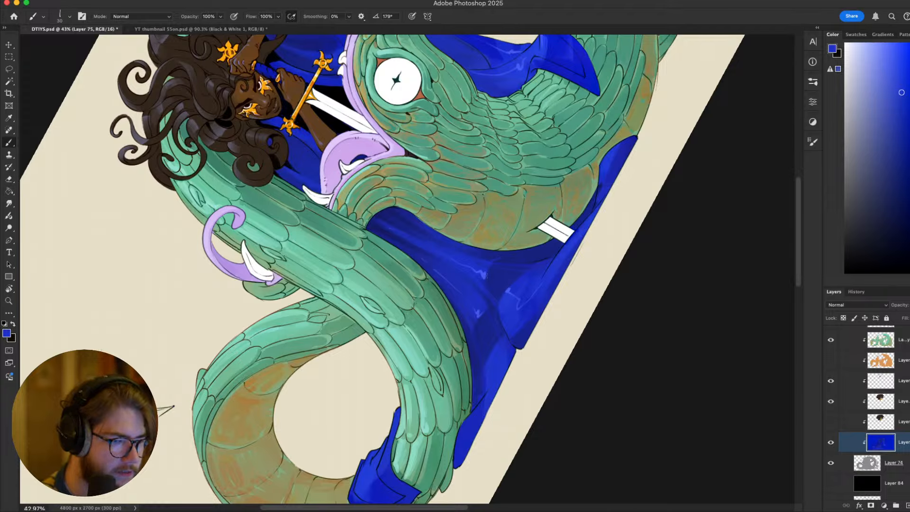
{"action": "left_click", "coordinate": [507, 256], "text": "alt"}
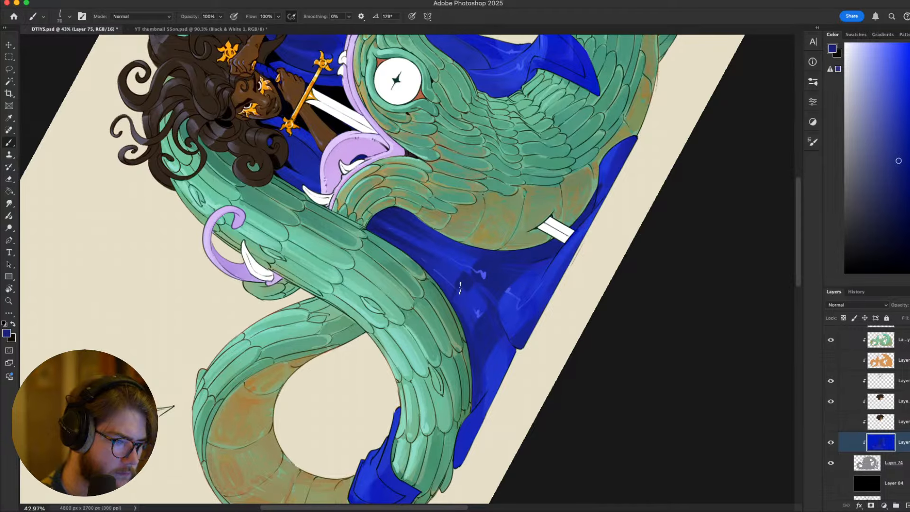
{"action": "key", "text": "Escape"}
{"action": "mouse_move", "coordinate": [564, 311]}
{"action": "left_mouse_down"}
{"action": "mouse_move", "coordinate": [582, 319]}
{"action": "mouse_move", "coordinate": [696, 305]}
{"action": "left_mouse_up"}
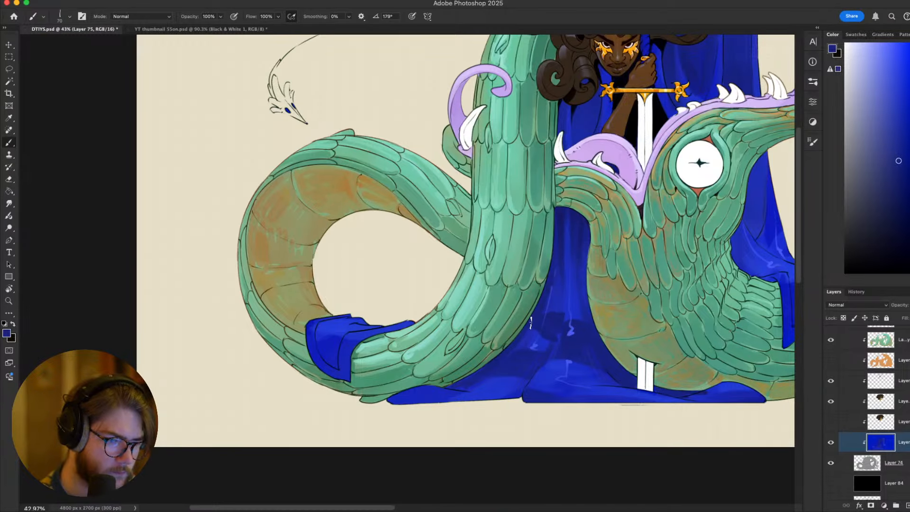
Sample a brighter blue and paint over the lit folds at the base of the cloak
{"action": "left_click", "coordinate": [553, 372], "text": "alt"}
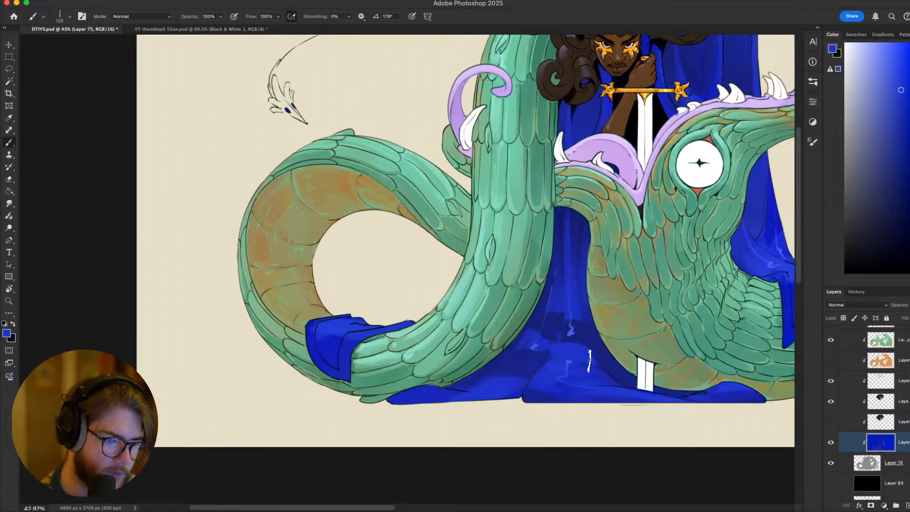
{"action": "mouse_move", "coordinate": [711, 334]}
{"action": "left_mouse_down"}
{"action": "mouse_move", "coordinate": [717, 259]}
{"action": "mouse_move", "coordinate": [673, 389]}
{"action": "left_mouse_up"}
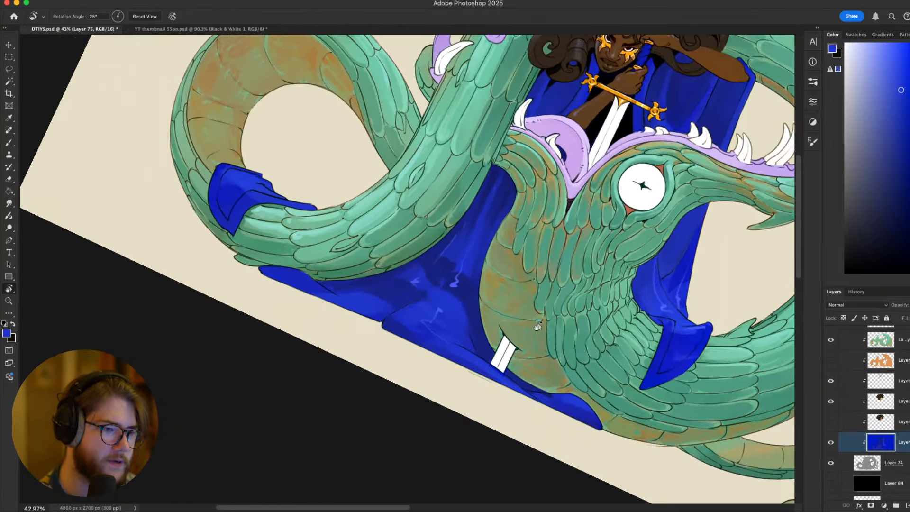
{"action": "key", "text": "Escape"}
{"action": "mouse_move", "coordinate": [573, 294]}
{"action": "left_mouse_down"}
{"action": "mouse_move", "coordinate": [601, 313]}
{"action": "mouse_move", "coordinate": [700, 319]}
{"action": "mouse_move", "coordinate": [539, 336]}
{"action": "left_mouse_up"}
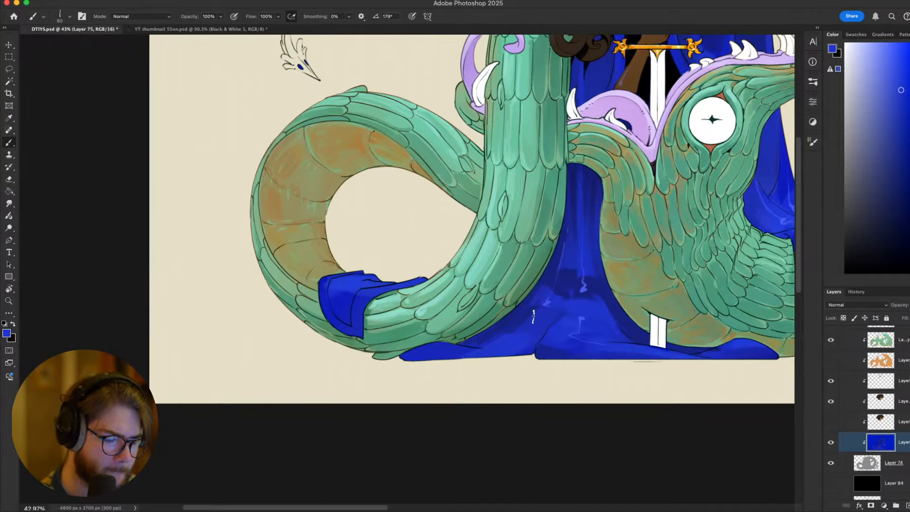
{"action": "scroll", "coordinate": [577, 217], "scroll_direction": "right", "scroll_amount": 5}
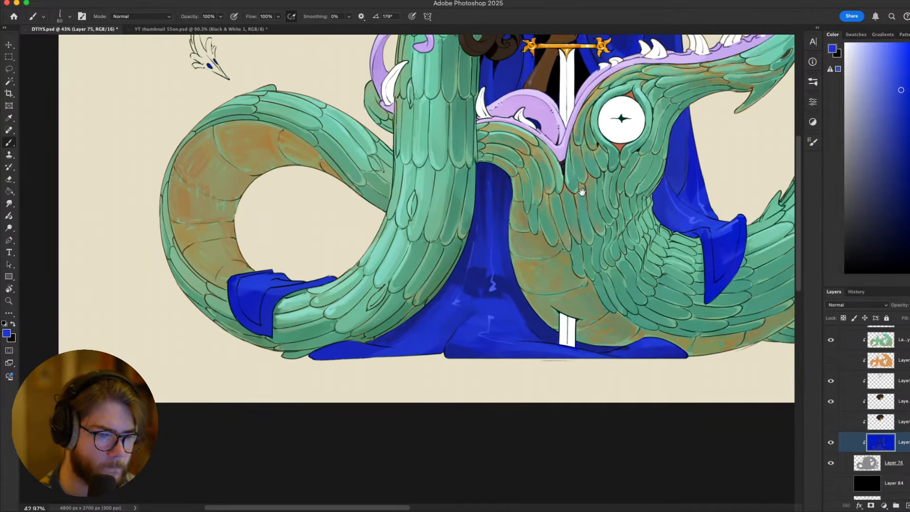
{"action": "left_click_drag", "start_coordinate": [686, 412], "coordinate": [694, 442]}
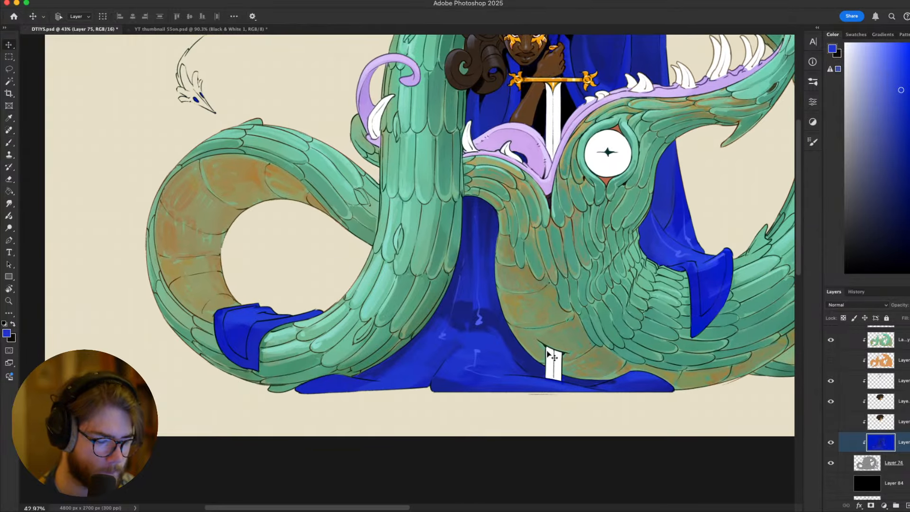
Select the layer holding the stray light strokes on the cloak and toggle its visibility to check its contents
{"action": "left_click", "coordinate": [484, 325], "text": "super"}
{"action": "left_click_drag", "start_coordinate": [489, 323], "coordinate": [487, 339]}
{"action": "left_click", "coordinate": [831, 401]}
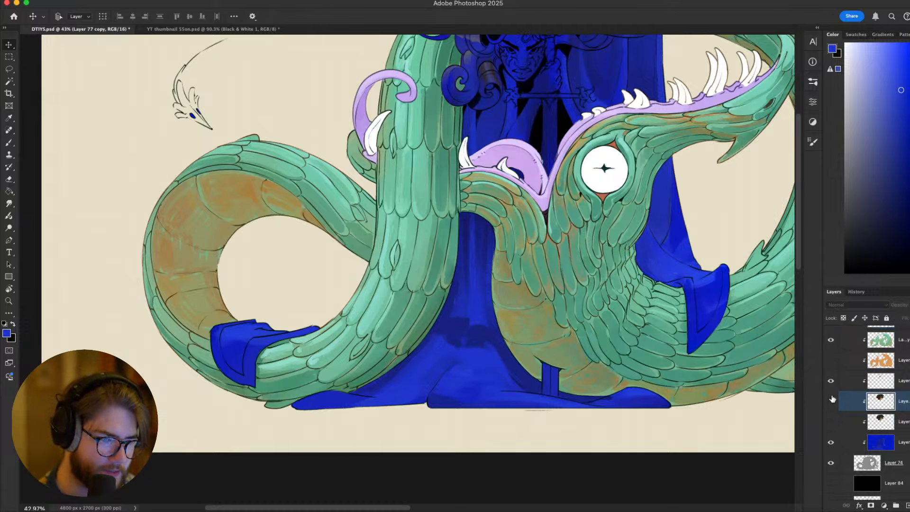
{"action": "left_click", "coordinate": [831, 401]}
{"action": "left_click", "coordinate": [831, 401]}
{"action": "left_click", "coordinate": [831, 401]}
Lasso the stray light strokes over the lower cloak, delete them from the hair layer and clear the selection
{"action": "key", "text": "l"}
{"action": "mouse_move", "coordinate": [695, 343]}
{"action": "left_mouse_down"}
{"action": "mouse_move", "coordinate": [661, 212]}
{"action": "mouse_move", "coordinate": [660, 382]}
{"action": "left_mouse_up"}
{"action": "key", "text": "BackSpace"}
{"action": "key", "text": "super+d"}
{"action": "left_click_drag", "start_coordinate": [635, 340], "coordinate": [559, 350]}
{"action": "key", "text": "super+z"}
{"action": "key", "text": "super+z"}
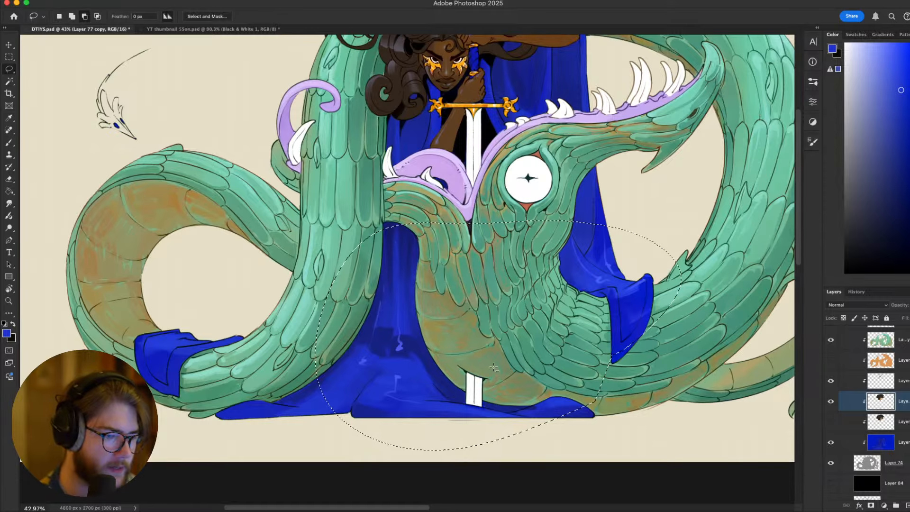
{"action": "key", "text": "super+d"}
{"action": "scroll", "coordinate": [730, 399], "scroll_direction": "up", "scroll_amount": 5}
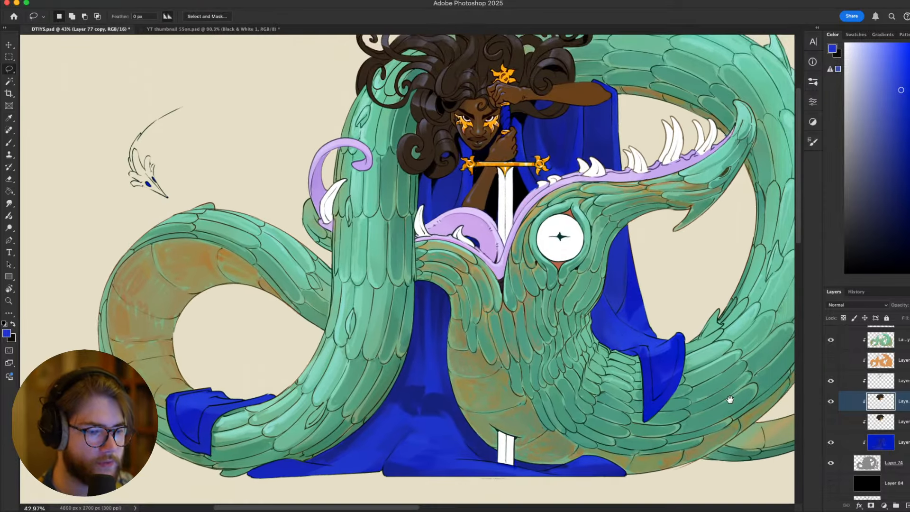
Return to the cloak layer and repaint the shadow above the lower folds with sampled dark and medium blues
{"action": "left_click", "coordinate": [881, 442]}
{"action": "key", "text": "b"}
{"action": "scroll", "coordinate": [609, 368], "scroll_direction": "left", "scroll_amount": 6}
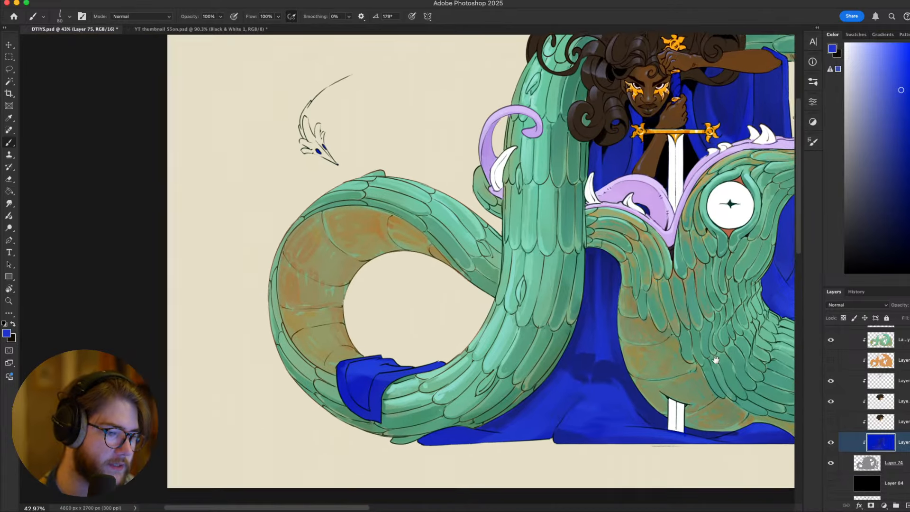
{"action": "left_click", "coordinate": [580, 379], "text": "alt"}
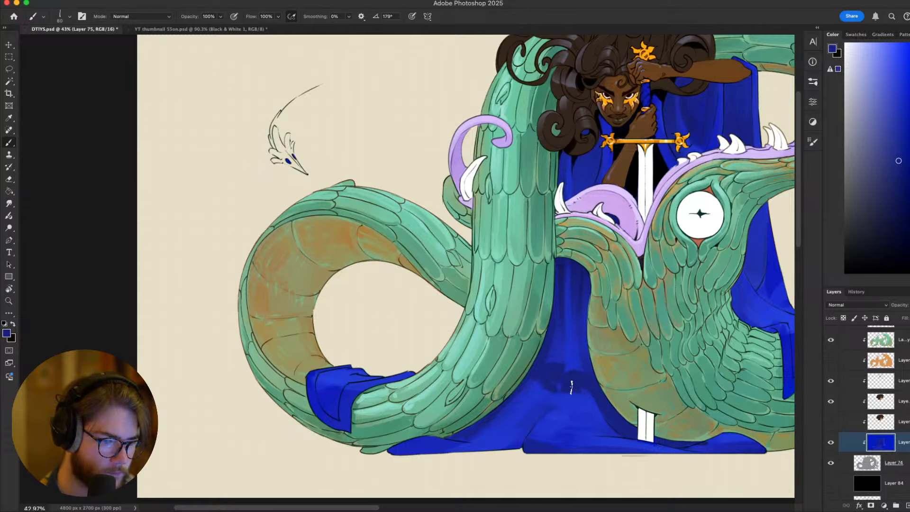
{"action": "left_click", "coordinate": [545, 401], "text": "alt"}
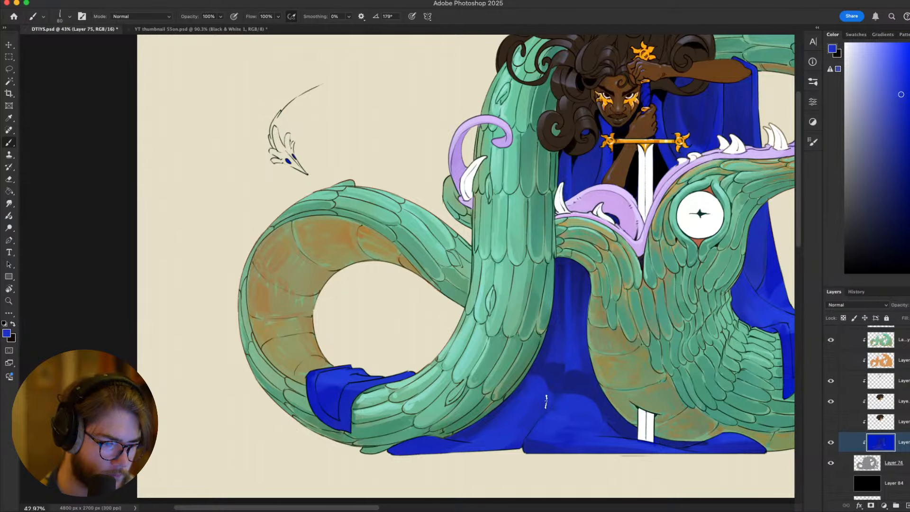
Refine the shadow edge of the lower cloak fold with a smaller brush in sampled blue, undoing unsatisfactory strokes
{"action": "mouse_move", "coordinate": [553, 390]}
{"action": "left_mouse_down"}
{"action": "mouse_move", "coordinate": [524, 389]}
{"action": "mouse_move", "coordinate": [555, 399]}
{"action": "mouse_move", "coordinate": [552, 368]}
{"action": "left_mouse_up"}
{"action": "key", "text": "super+z"}
{"action": "left_click", "coordinate": [532, 389], "text": "alt"}
{"action": "key", "text": "bracketleft"}
{"action": "key", "text": "bracketleft"}
{"action": "key", "text": "bracketleft"}
{"action": "key", "text": "super+z"}
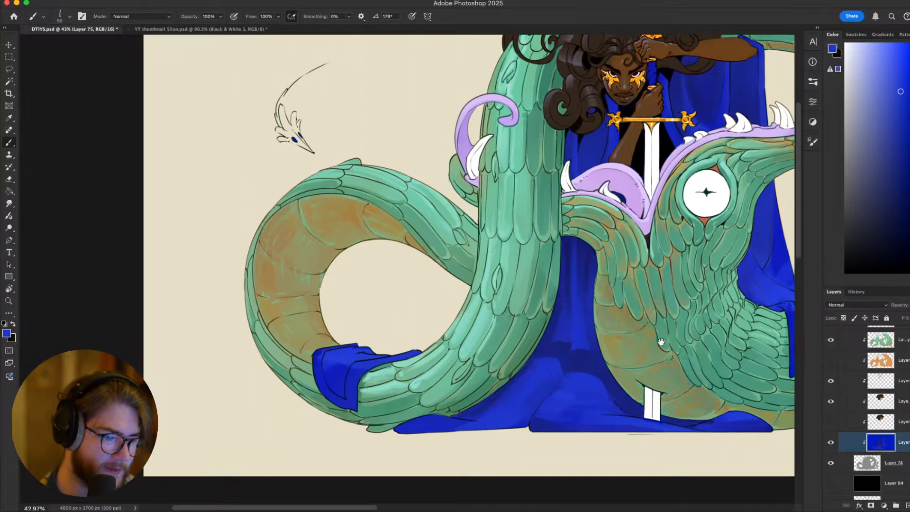
Paint dark blue shading with a size 90 brush on the cloak folds beneath the serpent's coil
{"action": "left_click_drag", "start_coordinate": [686, 384], "coordinate": [604, 289]}
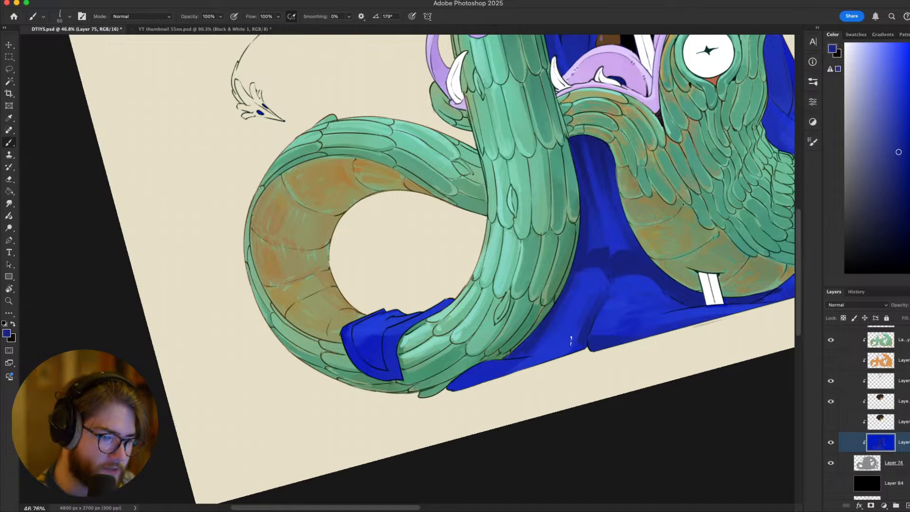
{"action": "key", "text": "bracketright"}
{"action": "key", "text": "bracketright"}
{"action": "key", "text": "bracketright"}
{"action": "key", "text": "bracketright"}
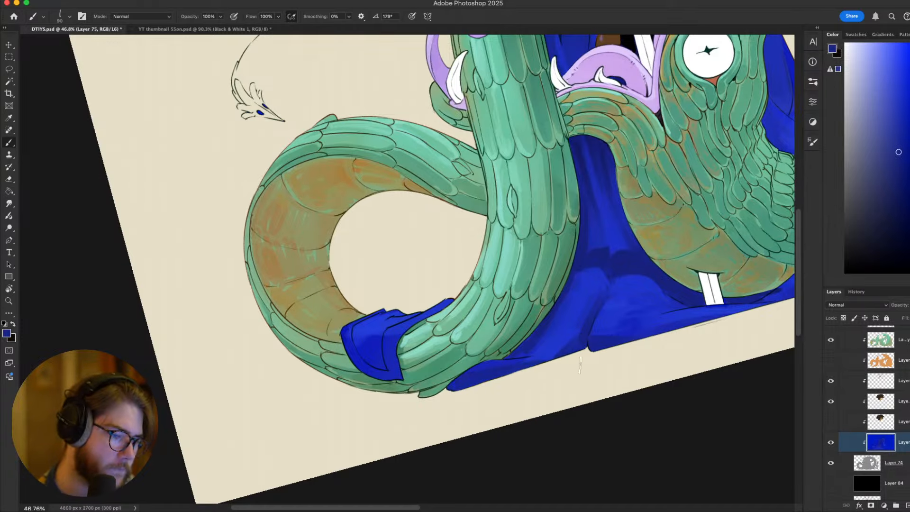
{"action": "key", "text": "Escape"}
{"action": "mouse_move", "coordinate": [680, 377]}
{"action": "left_mouse_down"}
{"action": "mouse_move", "coordinate": [727, 276]}
{"action": "mouse_move", "coordinate": [709, 215]}
{"action": "mouse_move", "coordinate": [741, 305]}
{"action": "left_mouse_up"}
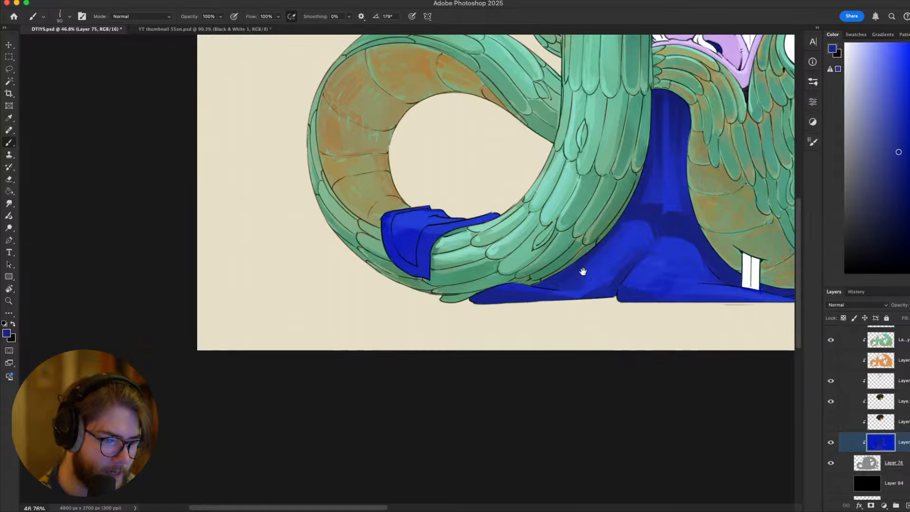
{"action": "left_click_drag", "start_coordinate": [581, 283], "coordinate": [578, 303]}
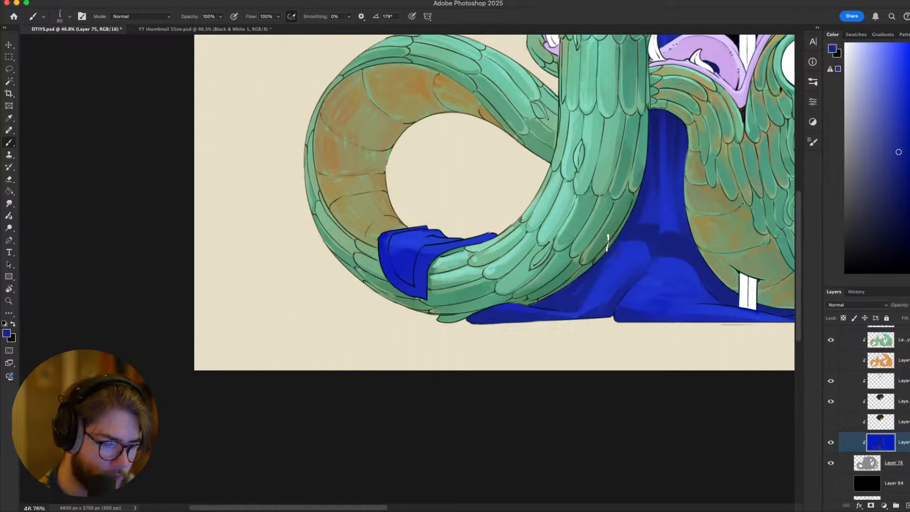
Touch up the lit cloak folds beside the coil with a sampled brighter blue and check the whole composition
{"action": "mouse_move", "coordinate": [558, 301]}
{"action": "left_mouse_down"}
{"action": "mouse_move", "coordinate": [579, 301]}
{"action": "mouse_move", "coordinate": [541, 353]}
{"action": "left_mouse_up"}
{"action": "left_click", "coordinate": [577, 308], "text": "alt"}
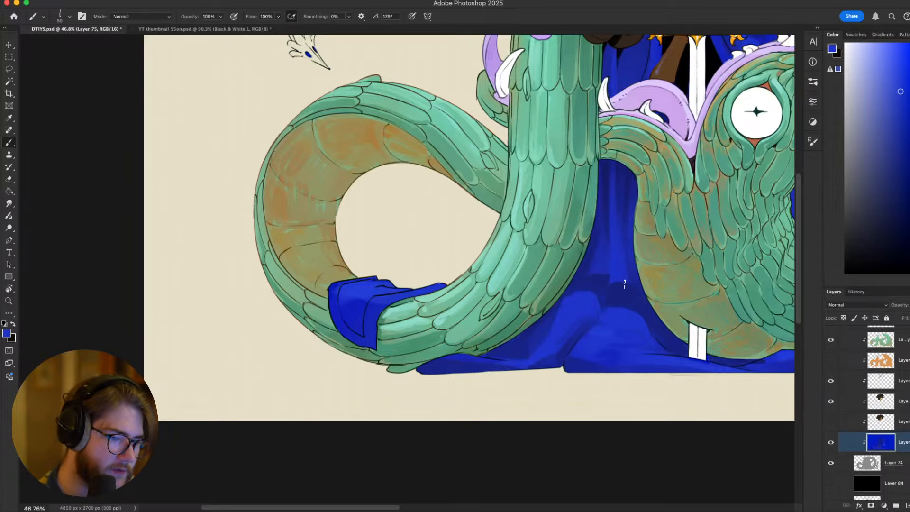
{"action": "scroll", "coordinate": [625, 284], "scroll_direction": "up", "scroll_amount": 2}
{"action": "scroll", "coordinate": [624, 283], "scroll_direction": "right", "scroll_amount": 2}
{"action": "scroll", "coordinate": [616, 285], "scroll_direction": "down", "scroll_amount": 5}
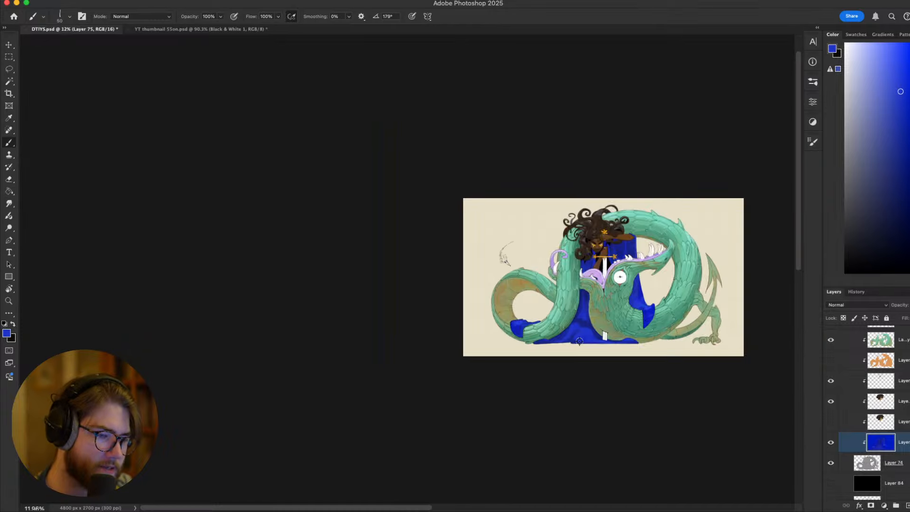
Blend the lit and shaded areas of the lower cloak folds beside the sword tip with sampled dark and brighter blues
{"action": "scroll", "coordinate": [583, 337], "scroll_direction": "up", "scroll_amount": 3}
{"action": "scroll", "coordinate": [583, 338], "scroll_direction": "up", "scroll_amount": 2}
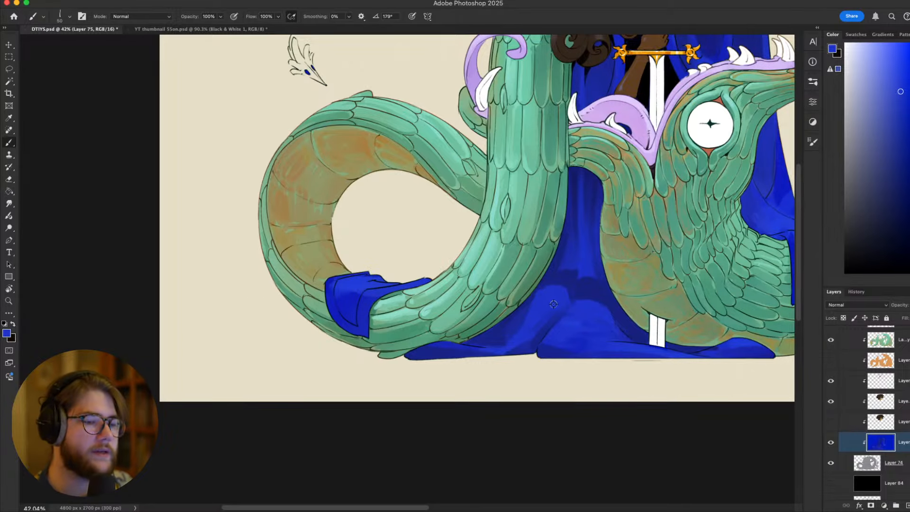
{"action": "left_click", "coordinate": [526, 342], "text": "alt"}
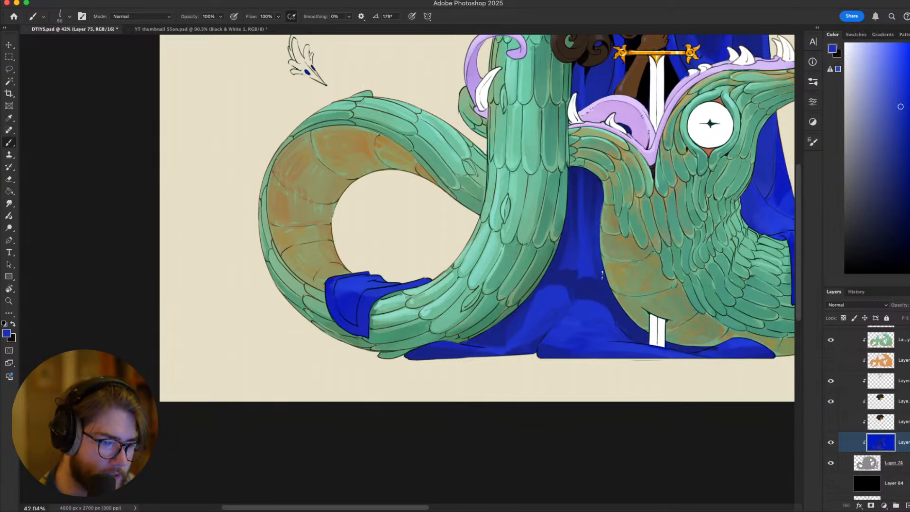
{"action": "left_click_drag", "start_coordinate": [635, 338], "coordinate": [592, 310]}
{"action": "left_click", "coordinate": [505, 321], "text": "alt"}
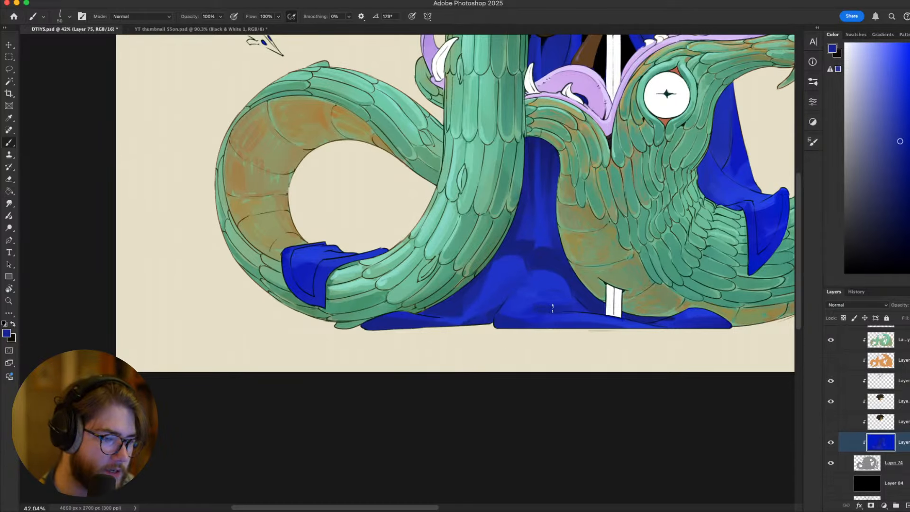
{"action": "left_click_drag", "start_coordinate": [535, 288], "coordinate": [546, 298]}
{"action": "left_click", "coordinate": [547, 283], "text": "alt"}
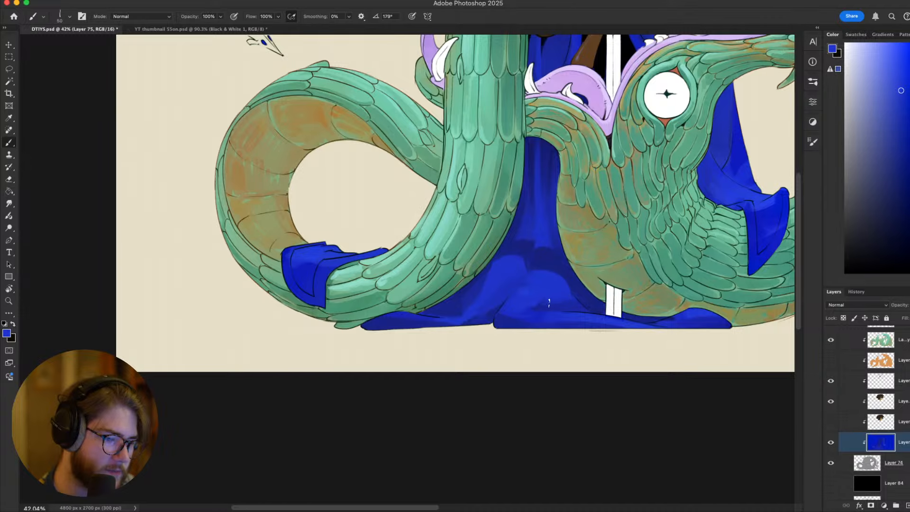
Refine the shadow around the crease between the two lower cloak folds with sampled deep blues
{"action": "scroll", "coordinate": [605, 246], "scroll_direction": "down", "scroll_amount": 3}
{"action": "scroll", "coordinate": [622, 240], "scroll_direction": "up", "scroll_amount": 6}
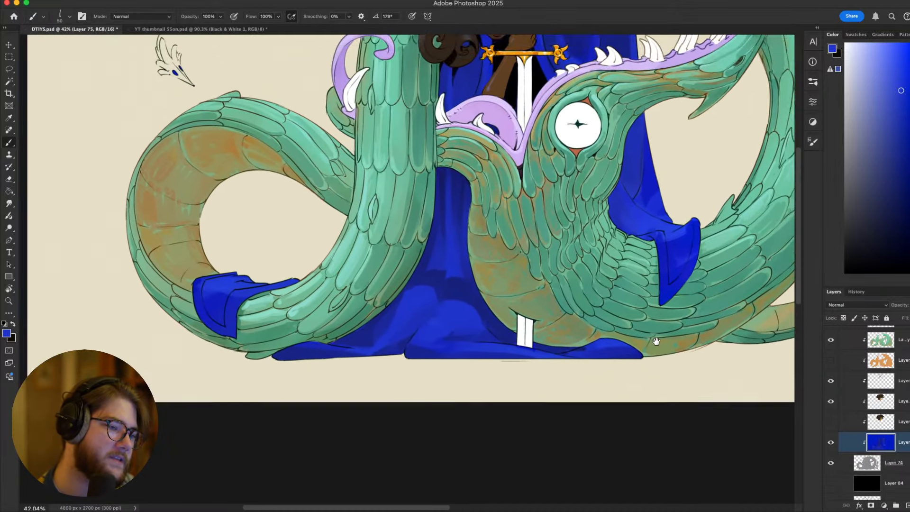
{"action": "left_click", "coordinate": [527, 326], "text": "alt"}
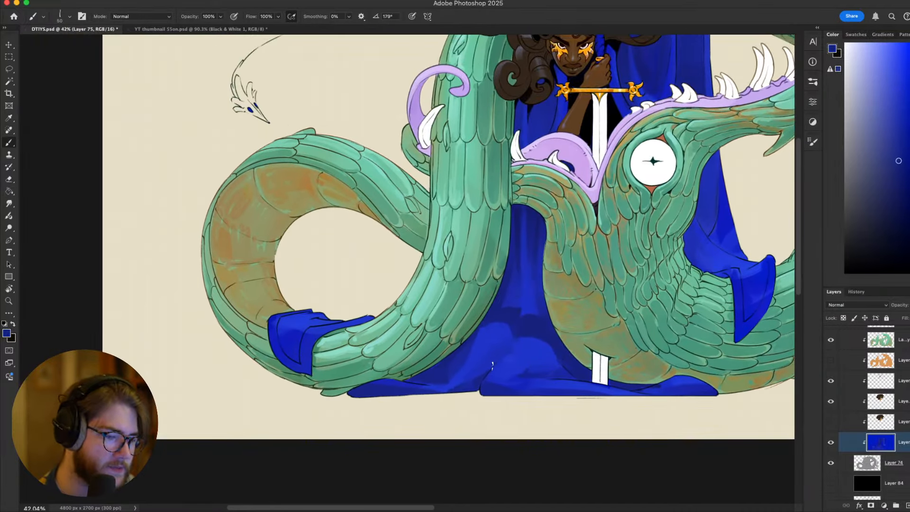
{"action": "left_click", "coordinate": [520, 315], "text": "alt"}
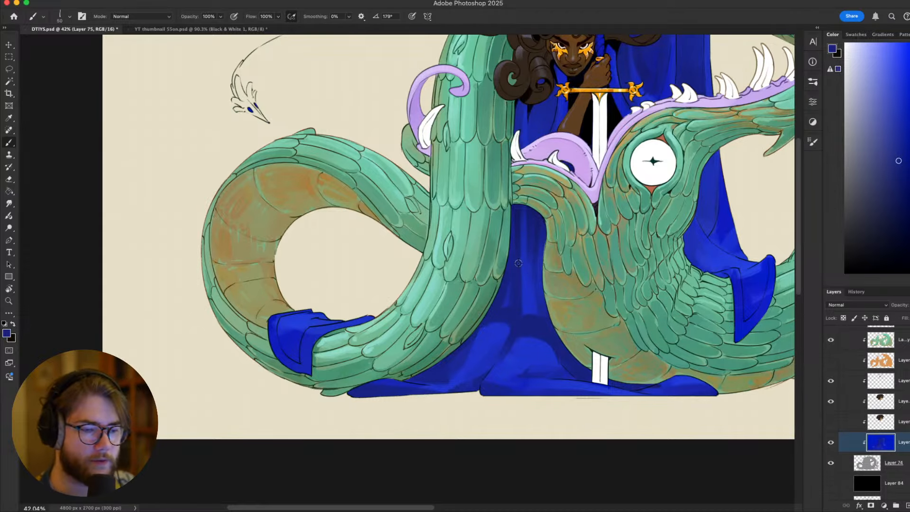
Touch up the hanging cloak strip between the coil and the serpent's belly with a sampled medium blue and a size 45 brush
{"action": "scroll", "coordinate": [518, 263], "scroll_direction": "down", "scroll_amount": 5}
{"action": "scroll", "coordinate": [530, 245], "scroll_direction": "up", "scroll_amount": 5}
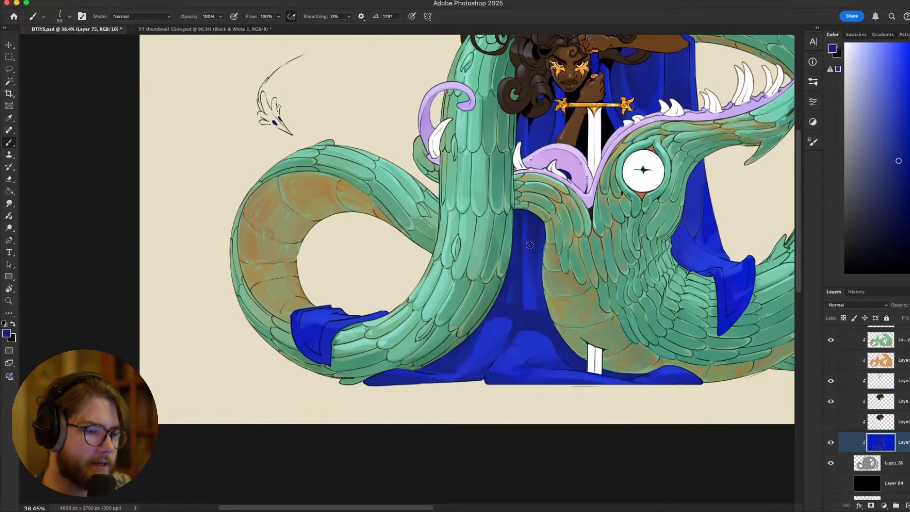
{"action": "left_click_drag", "start_coordinate": [548, 242], "coordinate": [501, 298]}
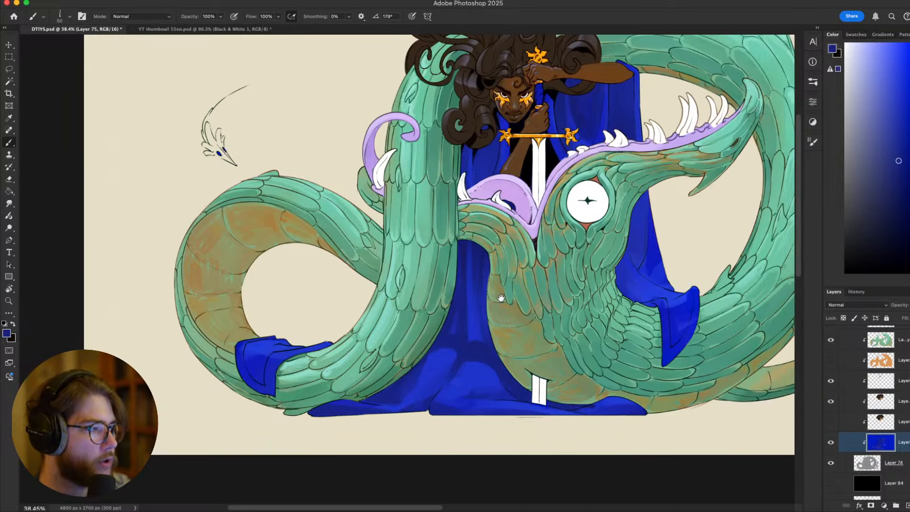
{"action": "scroll", "coordinate": [501, 297], "scroll_direction": "up", "scroll_amount": 1}
{"action": "left_click", "coordinate": [482, 327], "text": "alt"}
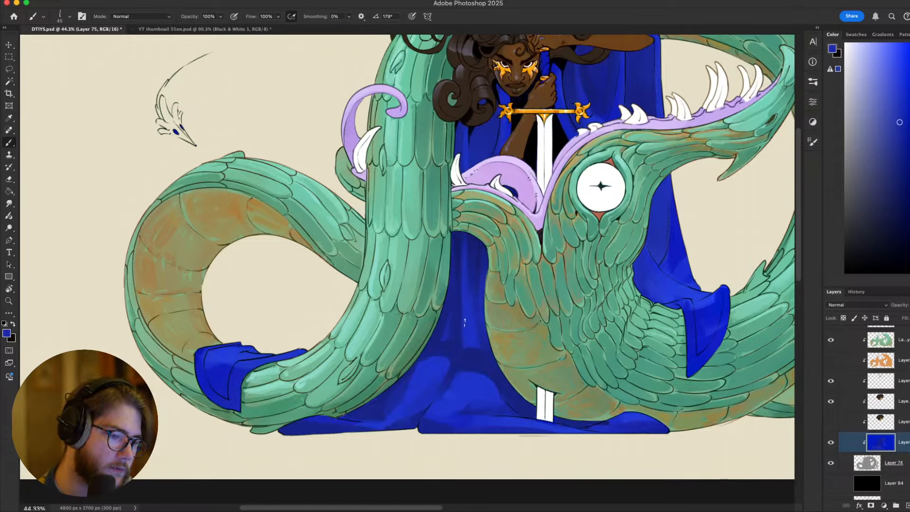
{"action": "scroll", "coordinate": [483, 375], "scroll_direction": "down", "scroll_amount": 3}
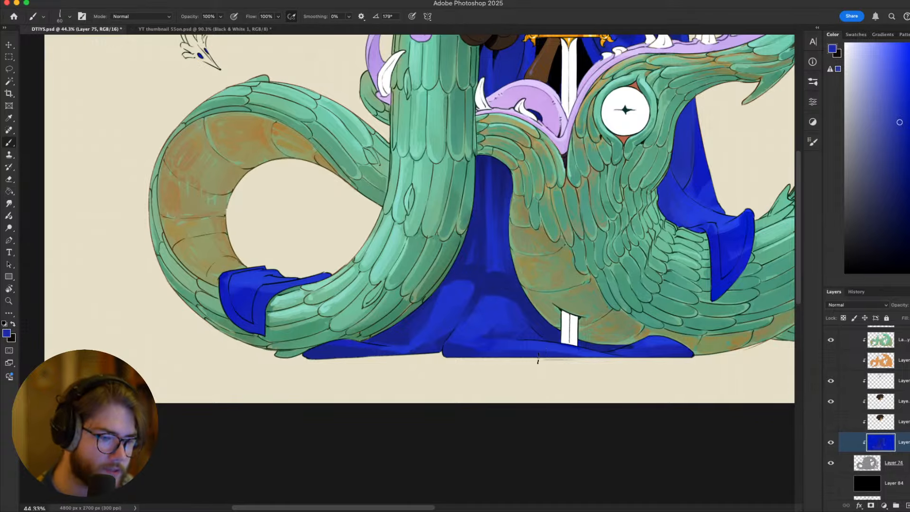
Examine the cloak shading against the whole composition and up close around the serpent's head and coils
{"action": "scroll", "coordinate": [587, 247], "scroll_direction": "down", "scroll_amount": 5}
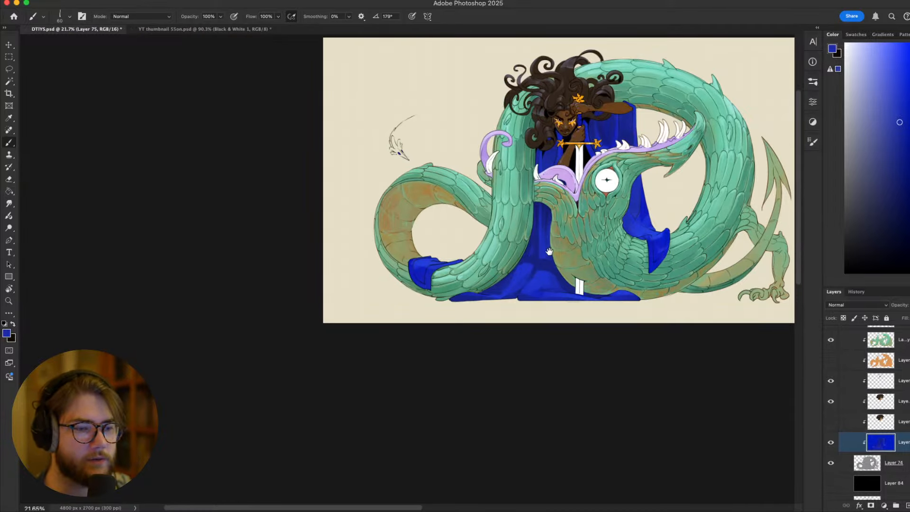
{"action": "left_click_drag", "start_coordinate": [549, 253], "coordinate": [545, 329]}
{"action": "scroll", "coordinate": [545, 329], "scroll_direction": "up", "scroll_amount": 5}
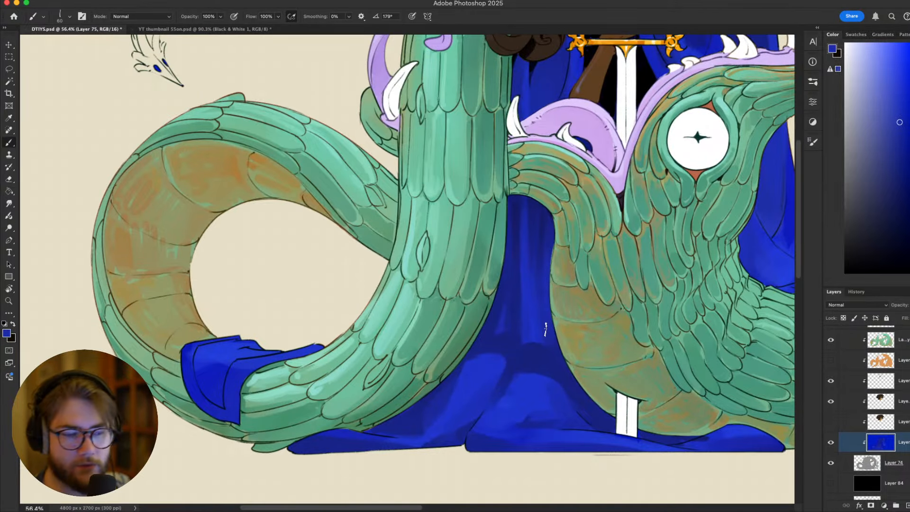
{"action": "scroll", "coordinate": [545, 329], "scroll_direction": "down", "scroll_amount": 4}
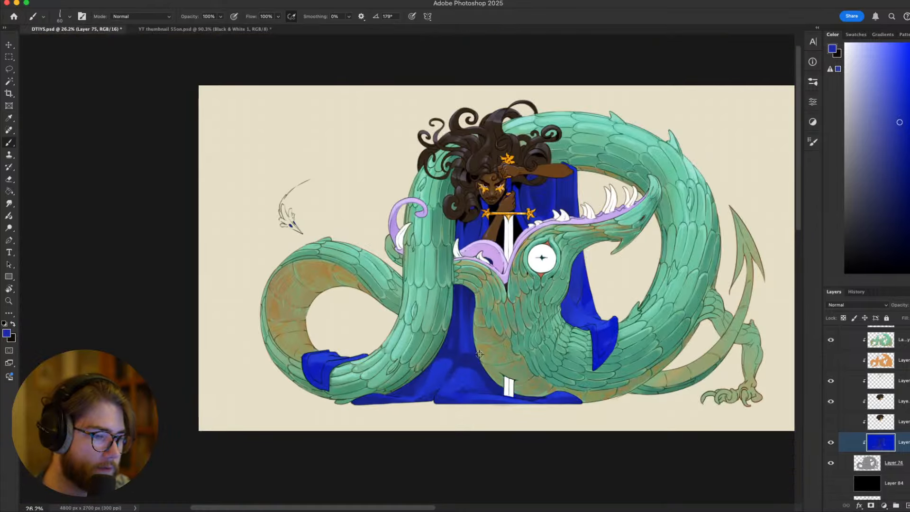
{"action": "scroll", "coordinate": [479, 354], "scroll_direction": "up", "scroll_amount": 3}
{"action": "left_click_drag", "start_coordinate": [530, 316], "coordinate": [473, 375]}
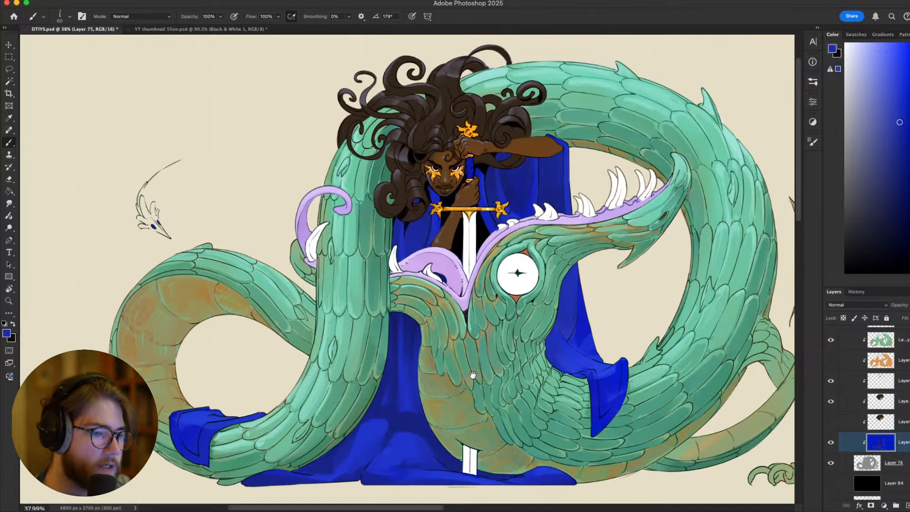
{"action": "scroll", "coordinate": [568, 319], "scroll_direction": "down", "scroll_amount": 4}
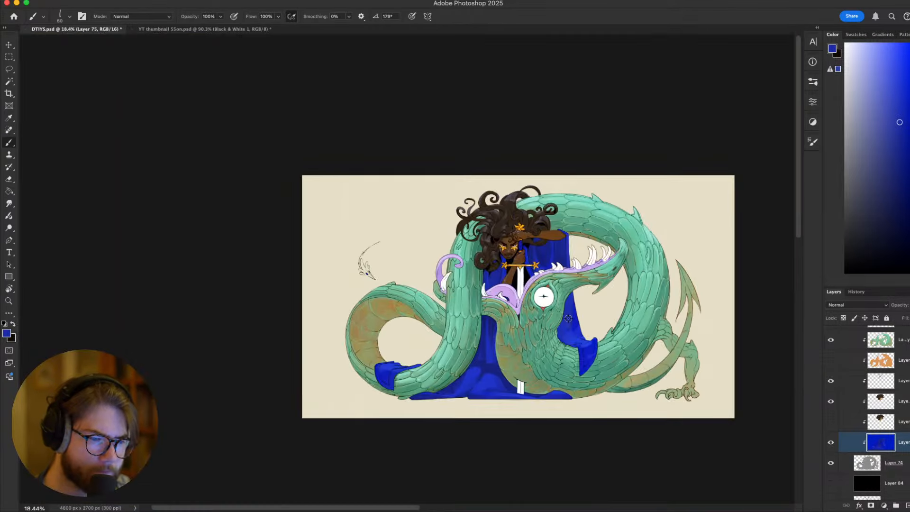
{"action": "scroll", "coordinate": [567, 307], "scroll_direction": "up", "scroll_amount": 4}
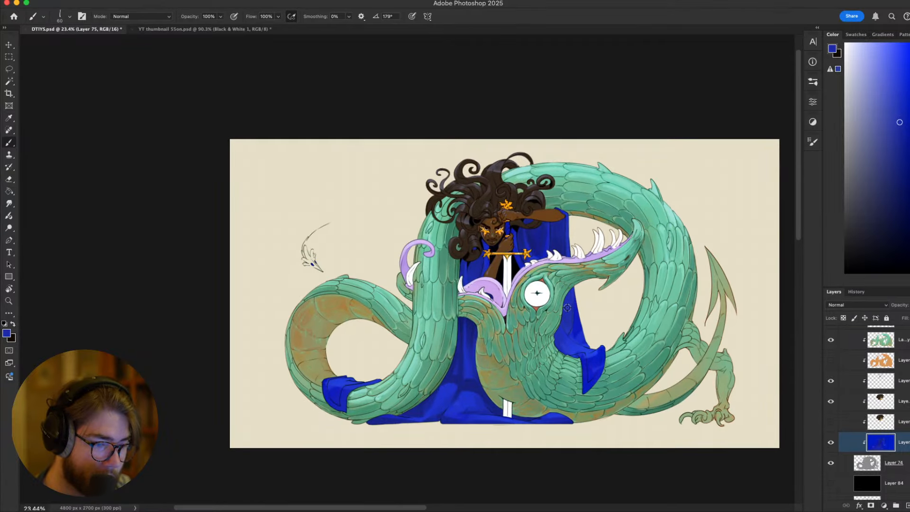
{"action": "scroll", "coordinate": [565, 287], "scroll_direction": "down", "scroll_amount": 2}
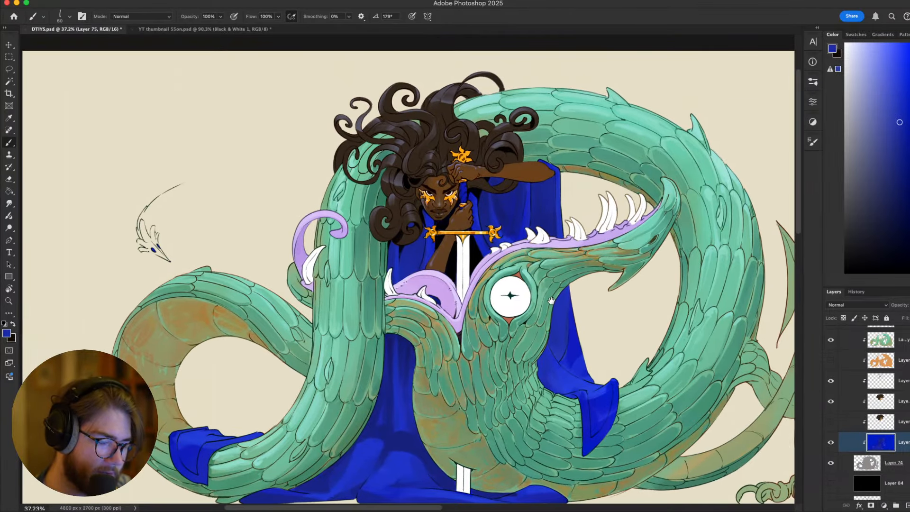
{"action": "scroll", "coordinate": [541, 298], "scroll_direction": "up", "scroll_amount": 2}
{"action": "left_click_drag", "start_coordinate": [545, 330], "coordinate": [598, 303]}
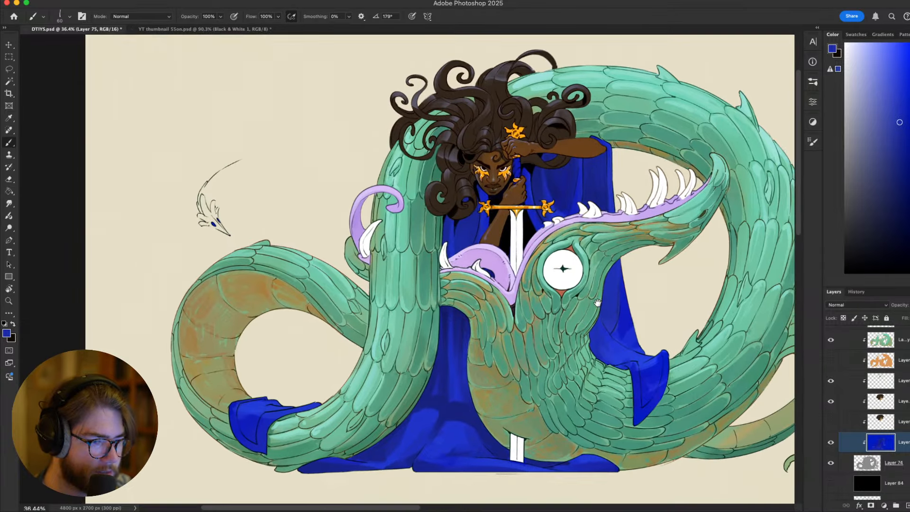
{"action": "scroll", "coordinate": [597, 303], "scroll_direction": "down", "scroll_amount": 3}
{"action": "scroll", "coordinate": [592, 299], "scroll_direction": "up", "scroll_amount": 5}
{"action": "scroll", "coordinate": [593, 299], "scroll_direction": "down", "scroll_amount": 1}
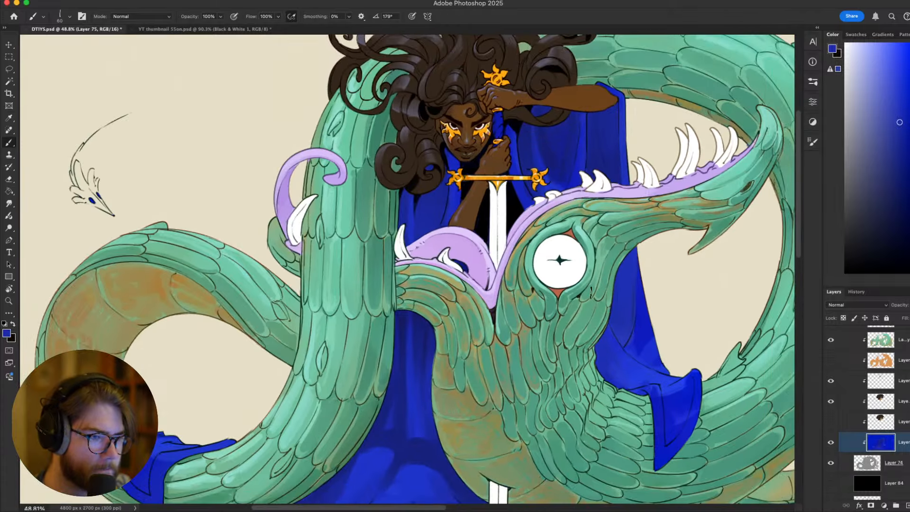
{"action": "mouse_move", "coordinate": [596, 230]}
{"action": "left_mouse_down"}
{"action": "mouse_move", "coordinate": [578, 301]}
{"action": "mouse_move", "coordinate": [509, 281]}
{"action": "left_mouse_up"}
{"action": "scroll", "coordinate": [577, 300], "scroll_direction": "down", "scroll_amount": 1}
{"action": "scroll", "coordinate": [542, 278], "scroll_direction": "down", "scroll_amount": 1}
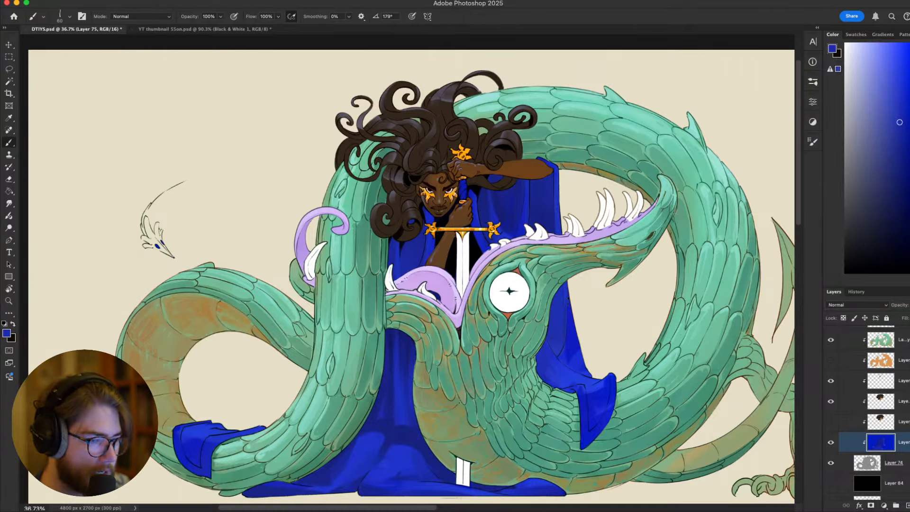
{"action": "scroll", "coordinate": [574, 365], "scroll_direction": "down", "scroll_amount": 2}
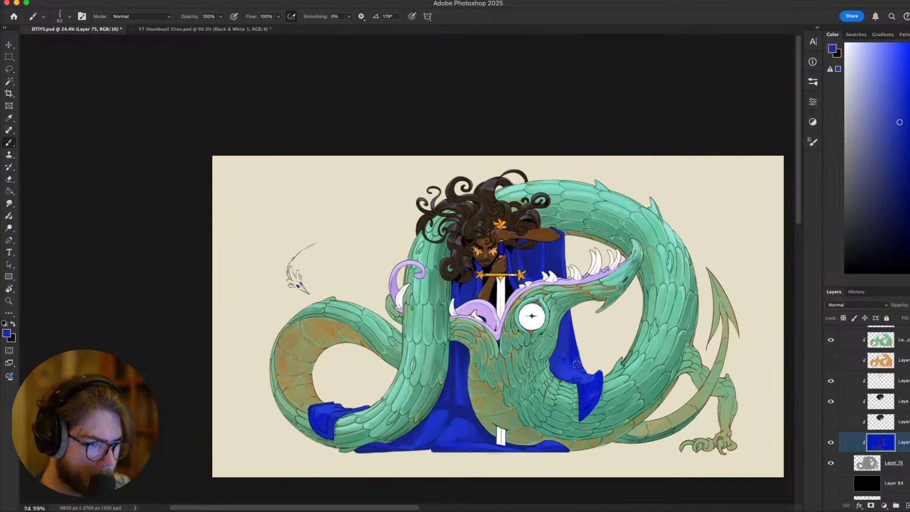
{"action": "scroll", "coordinate": [569, 367], "scroll_direction": "up", "scroll_amount": 3}
{"action": "scroll", "coordinate": [564, 370], "scroll_direction": "down", "scroll_amount": 1}
{"action": "scroll", "coordinate": [562, 369], "scroll_direction": "down", "scroll_amount": 1}
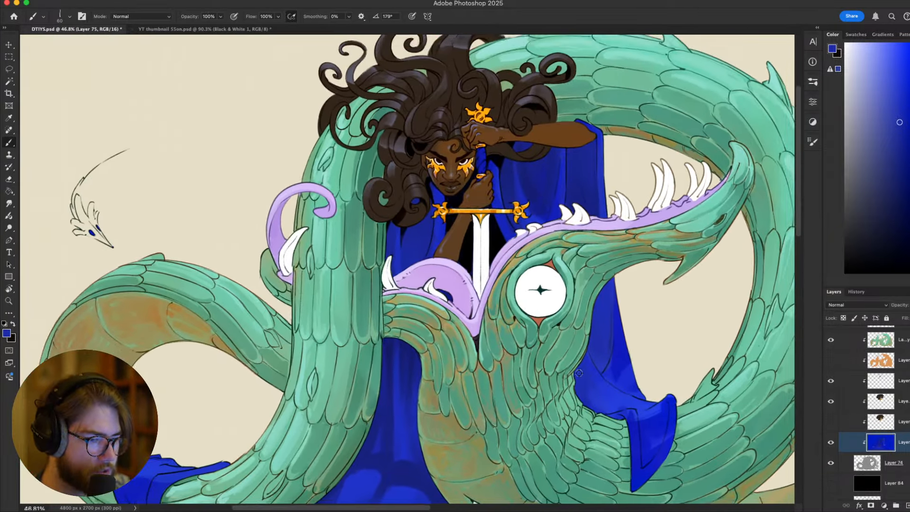
{"action": "left_click_drag", "start_coordinate": [572, 378], "coordinate": [577, 357]}
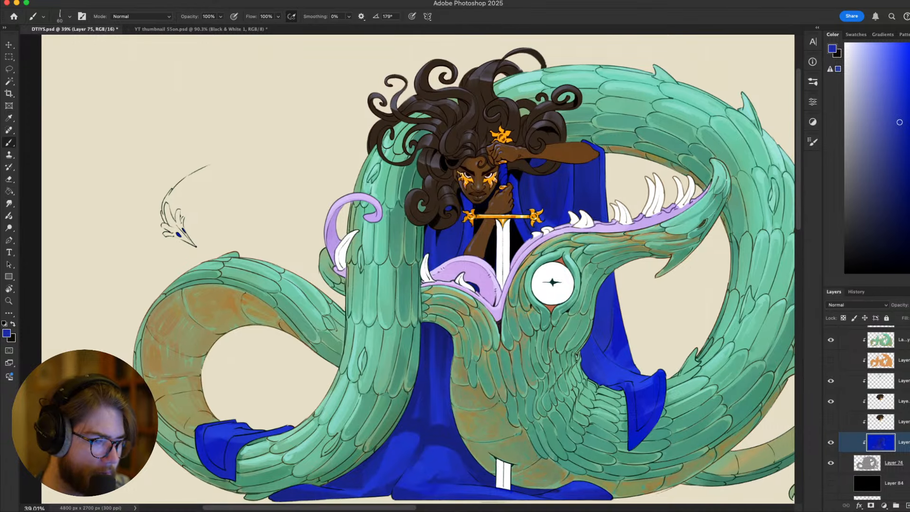
{"action": "scroll", "coordinate": [514, 389], "scroll_direction": "up", "scroll_amount": 3}
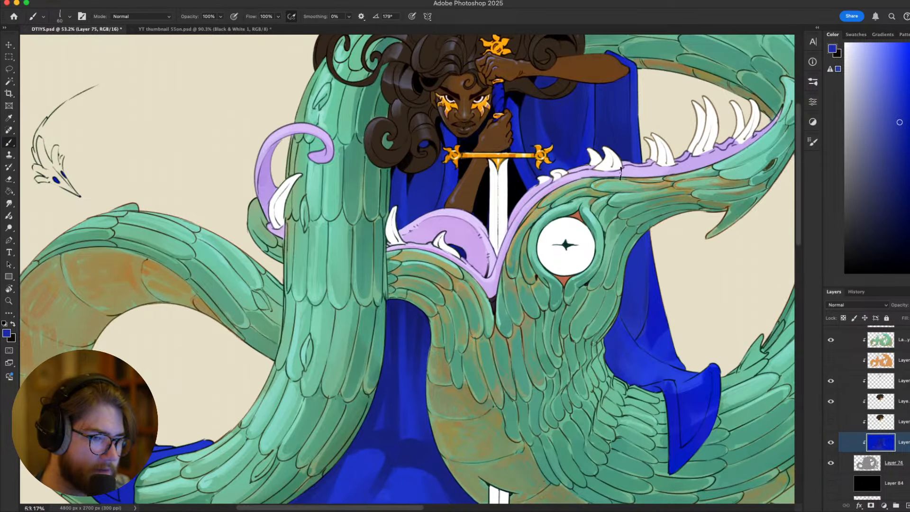
Sample light teal from the serpent, switch to Layer 76 copy 2, and try the color over the belly with a size 200 brush
{"action": "left_click", "coordinate": [590, 216], "text": "alt"}
{"action": "left_click_drag", "start_coordinate": [590, 214], "coordinate": [624, 211]}
{"action": "scroll", "coordinate": [630, 210], "scroll_direction": "down", "scroll_amount": 2}
{"action": "scroll", "coordinate": [638, 209], "scroll_direction": "down", "scroll_amount": 2}
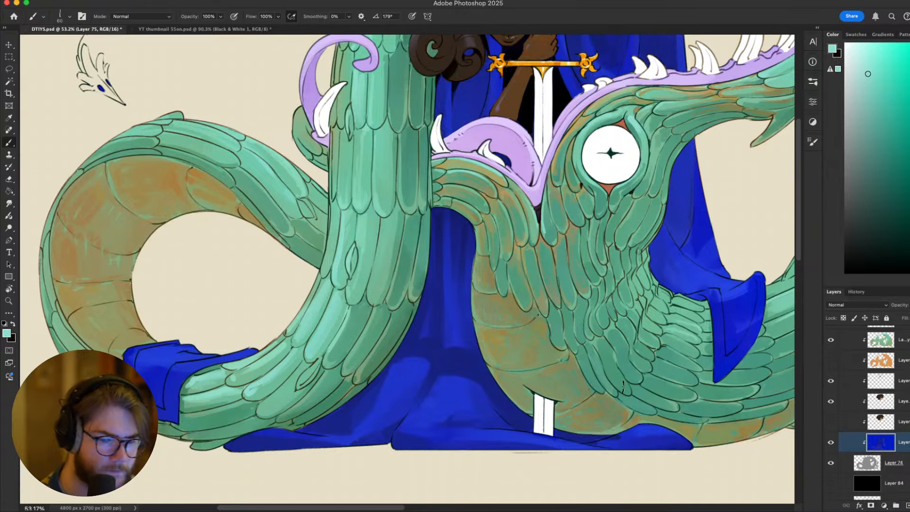
{"action": "scroll", "coordinate": [903, 406], "scroll_direction": "up", "scroll_amount": 4}
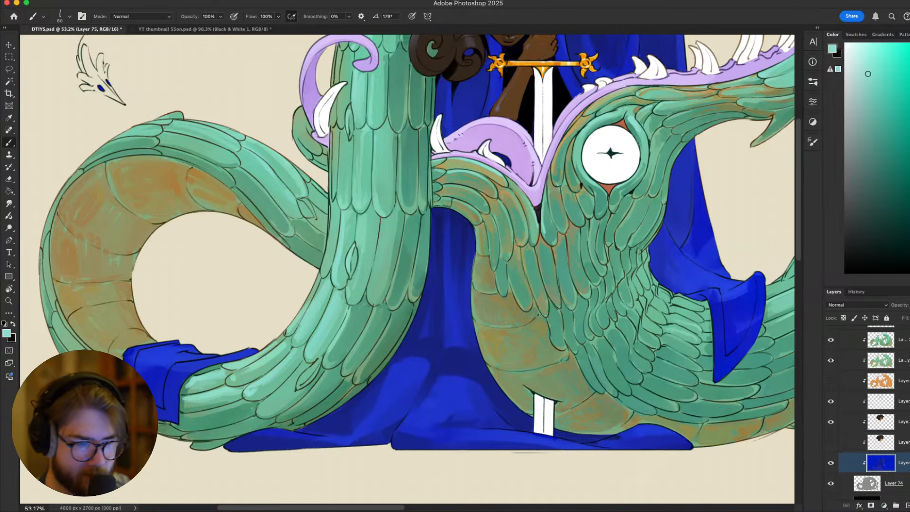
{"action": "left_click", "coordinate": [880, 401]}
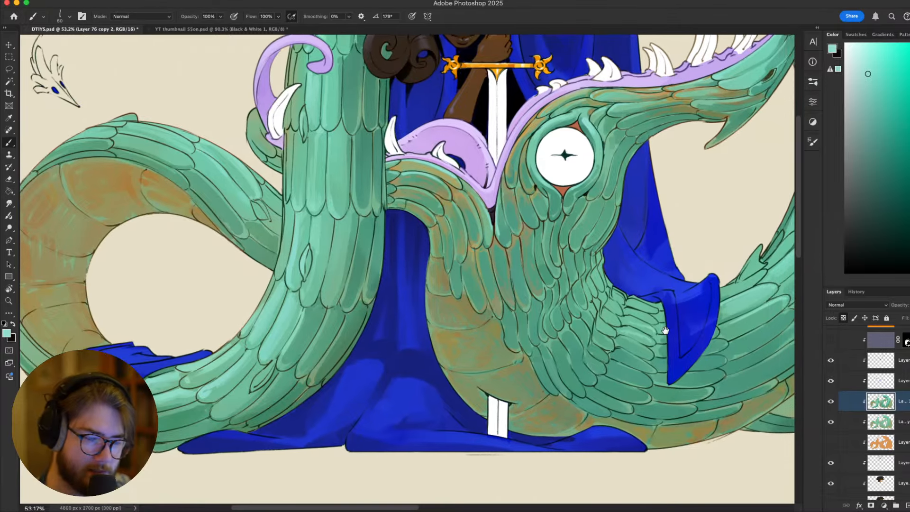
{"action": "scroll", "coordinate": [410, 256], "scroll_direction": "right", "scroll_amount": 4}
{"action": "key", "text": "bracketright"}
{"action": "key", "text": "bracketright"}
{"action": "key", "text": "bracketright"}
{"action": "key", "text": "bracketright"}
{"action": "key", "text": "bracketright"}
{"action": "key", "text": "bracketright"}
{"action": "key", "text": "bracketright"}
{"action": "key", "text": "bracketright"}
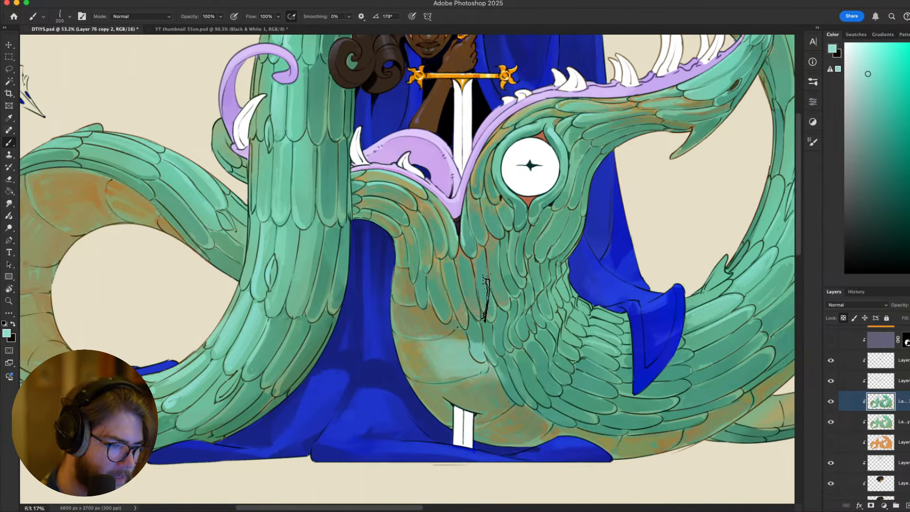
Paint a sampled mid green over the serpent's belly beside the neck scales, reducing the brush size to 125
{"action": "scroll", "coordinate": [453, 358], "scroll_direction": "left", "scroll_amount": 4}
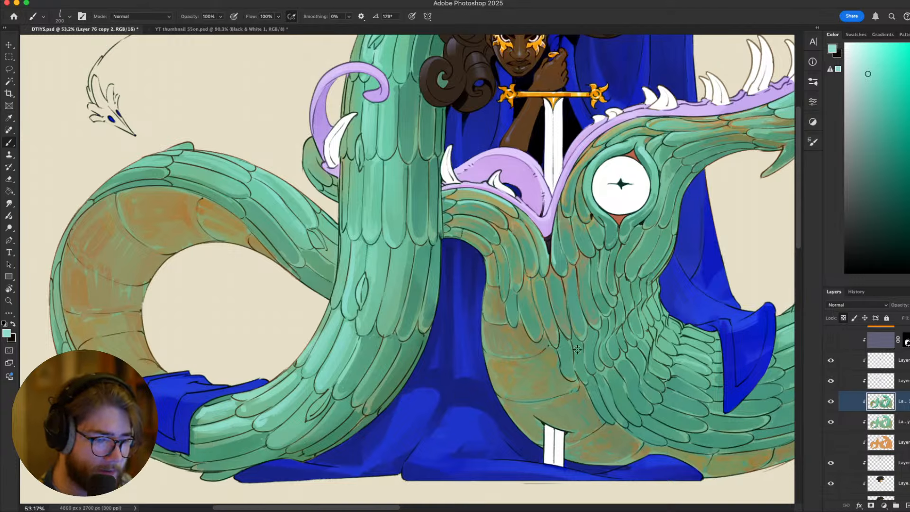
{"action": "left_click", "coordinate": [562, 352], "text": "alt"}
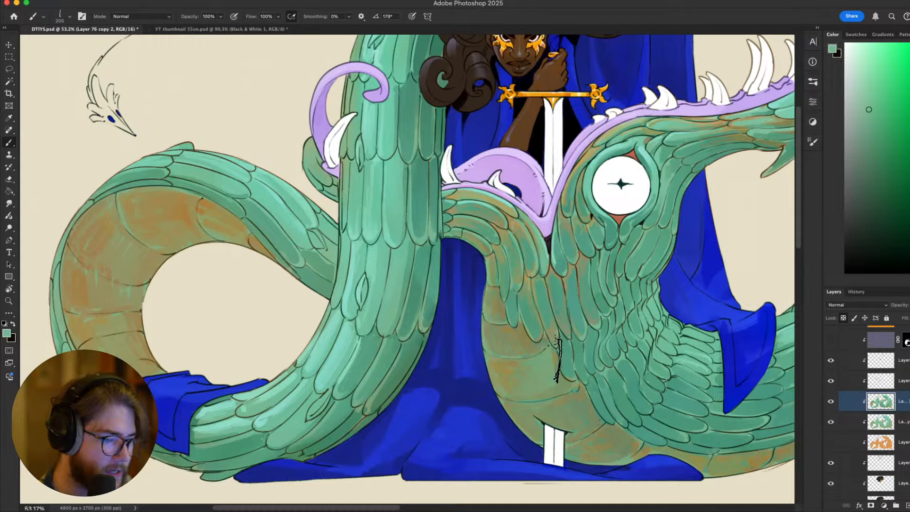
{"action": "key", "text": "bracketleft"}
{"action": "key", "text": "bracketleft"}
{"action": "key", "text": "bracketleft"}
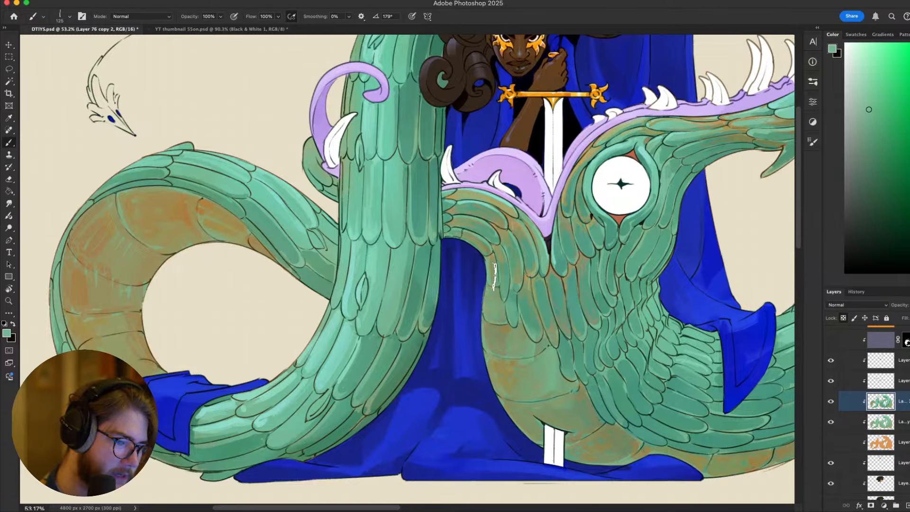
Examine the serpent's green coloring across the whole composition, then around the belly, coils and head, with the brush at size 200
{"action": "scroll", "coordinate": [543, 276], "scroll_direction": "down", "scroll_amount": 5}
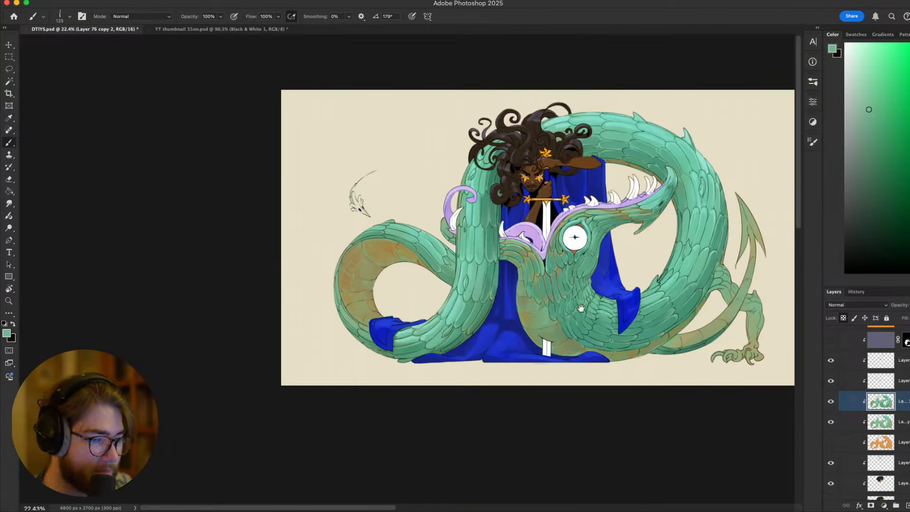
{"action": "scroll", "coordinate": [581, 307], "scroll_direction": "up", "scroll_amount": 2}
{"action": "scroll", "coordinate": [563, 320], "scroll_direction": "up", "scroll_amount": 4}
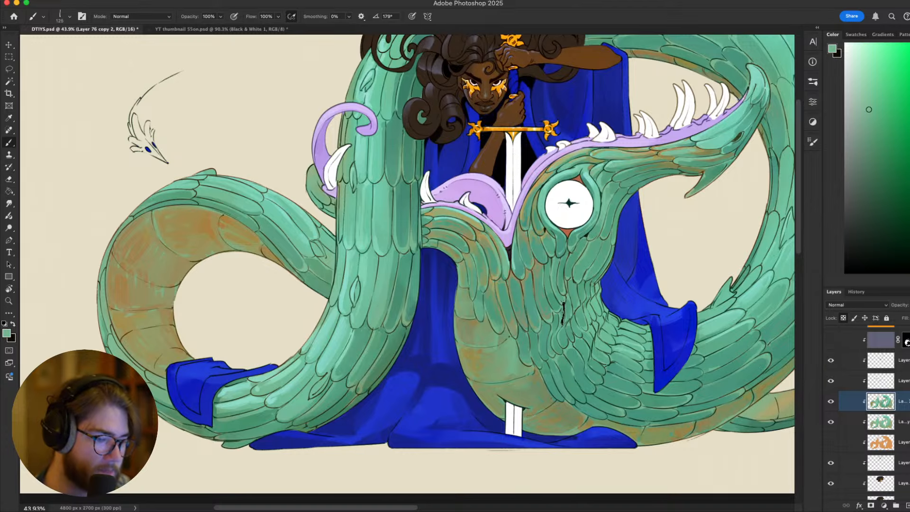
{"action": "key", "text": "bracketright"}
{"action": "key", "text": "bracketright"}
{"action": "key", "text": "bracketright"}
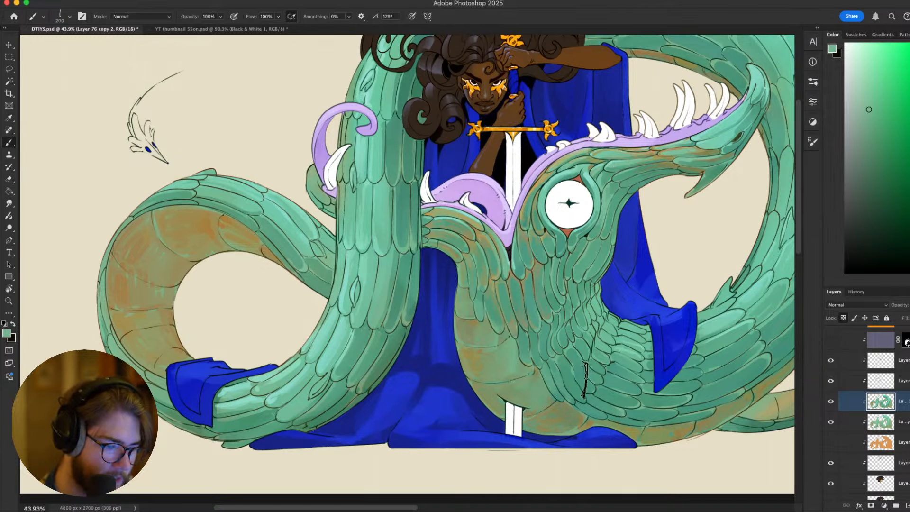
{"action": "scroll", "coordinate": [618, 384], "scroll_direction": "down", "scroll_amount": 2}
{"action": "scroll", "coordinate": [531, 380], "scroll_direction": "right", "scroll_amount": 2}
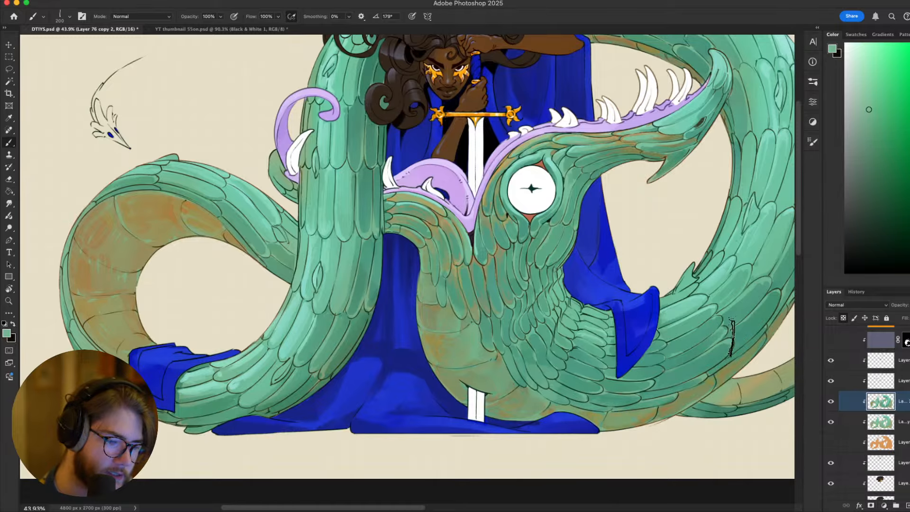
{"action": "scroll", "coordinate": [727, 351], "scroll_direction": "up", "scroll_amount": 2}
{"action": "scroll", "coordinate": [728, 352], "scroll_direction": "right", "scroll_amount": 2}
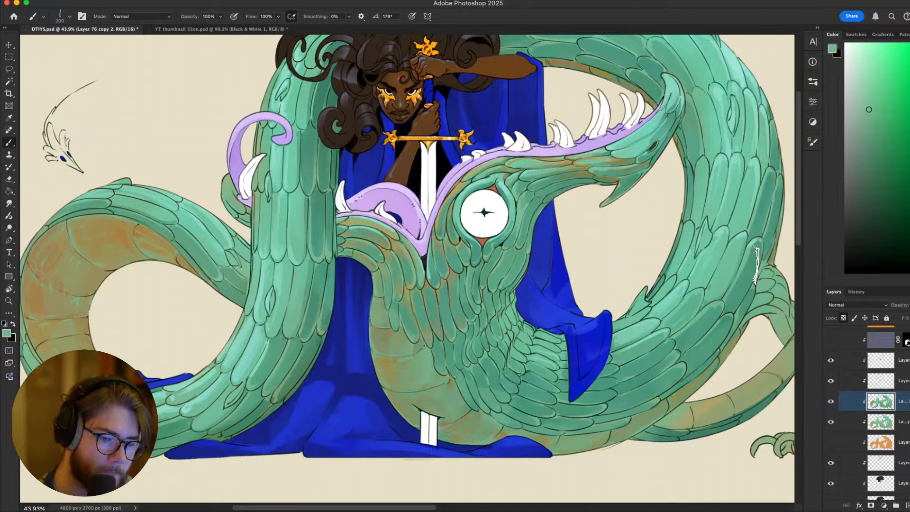
{"action": "scroll", "coordinate": [711, 303], "scroll_direction": "left", "scroll_amount": 4}
{"action": "scroll", "coordinate": [711, 303], "scroll_direction": "up", "scroll_amount": 1}
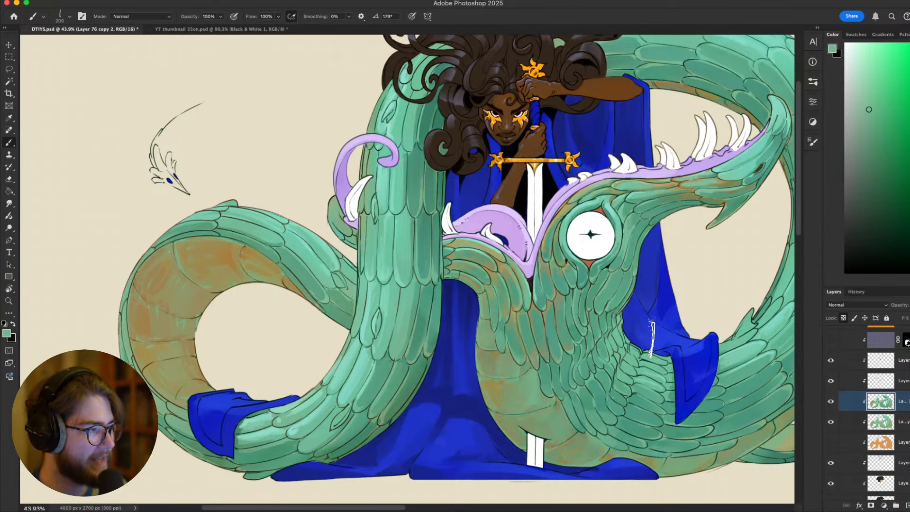
{"action": "scroll", "coordinate": [677, 237], "scroll_direction": "up", "scroll_amount": 4}
{"action": "scroll", "coordinate": [677, 237], "scroll_direction": "right", "scroll_amount": 5}
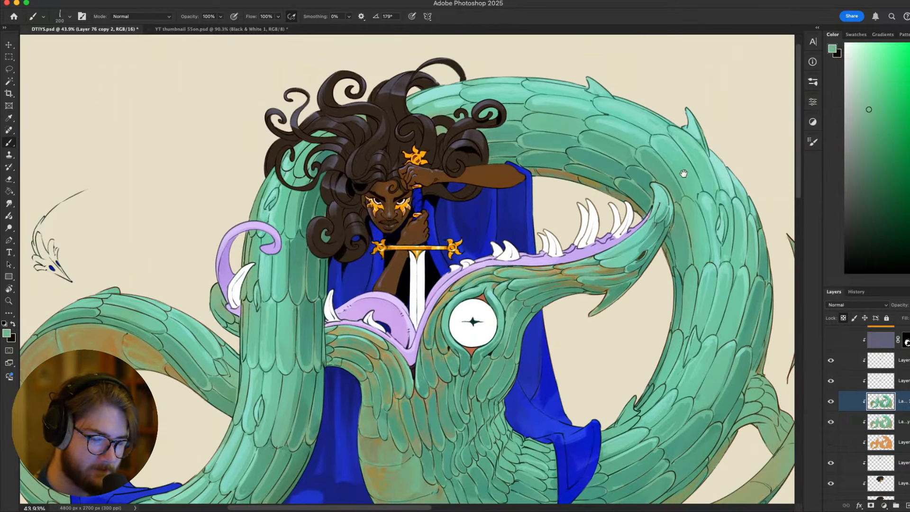
{"action": "left_click_drag", "start_coordinate": [683, 174], "coordinate": [715, 154]}
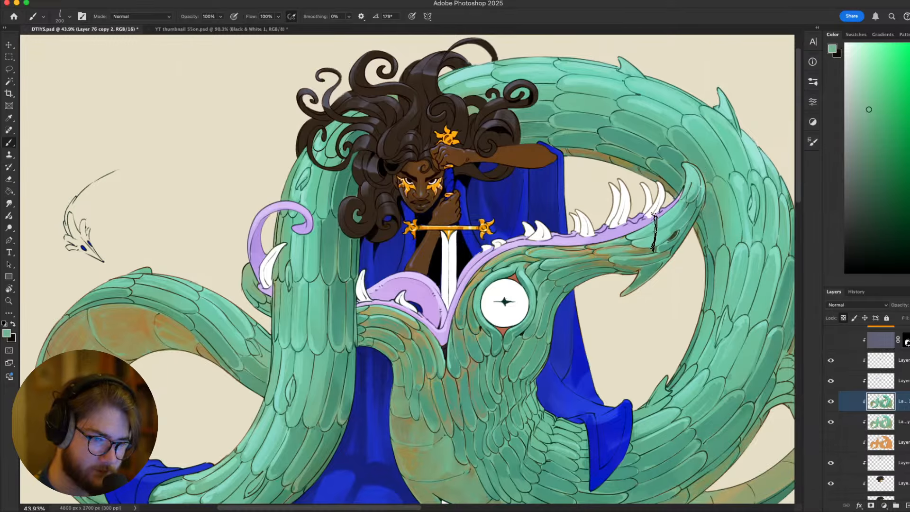
Sample a lighter teal and paint it over the serpent's snout and upper jaw with the size 200 brush
{"action": "left_click_drag", "start_coordinate": [650, 220], "coordinate": [648, 258]}
{"action": "key", "text": "ctrl+z"}
{"action": "left_click_drag", "start_coordinate": [698, 171], "coordinate": [696, 207]}
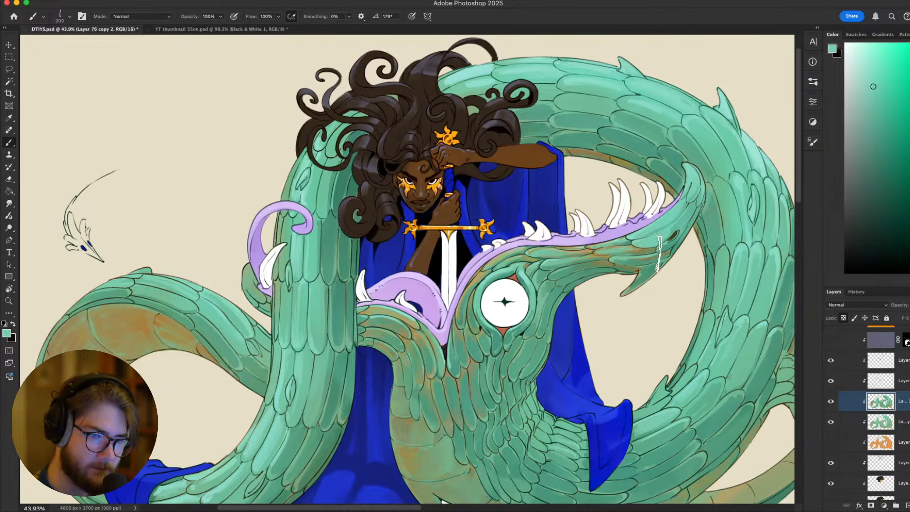
{"action": "key", "text": "ctrl+z"}
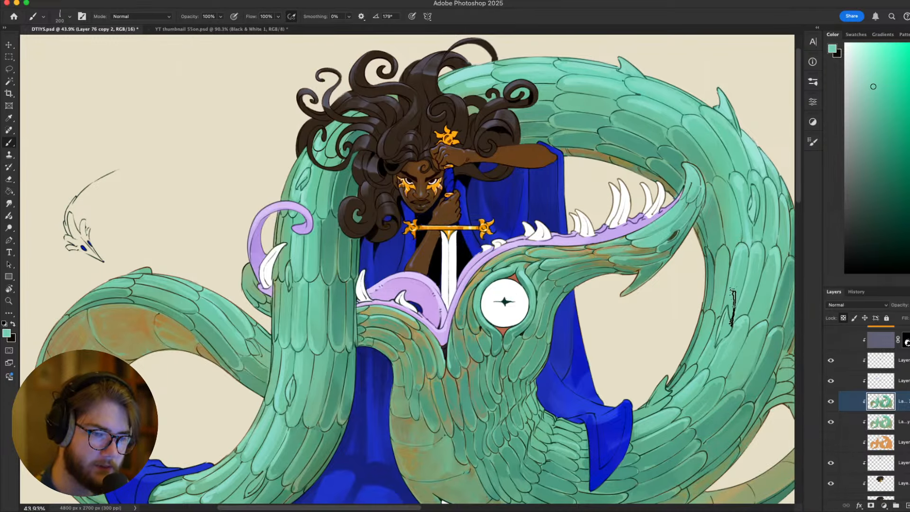
{"action": "left_click_drag", "start_coordinate": [535, 247], "coordinate": [533, 282]}
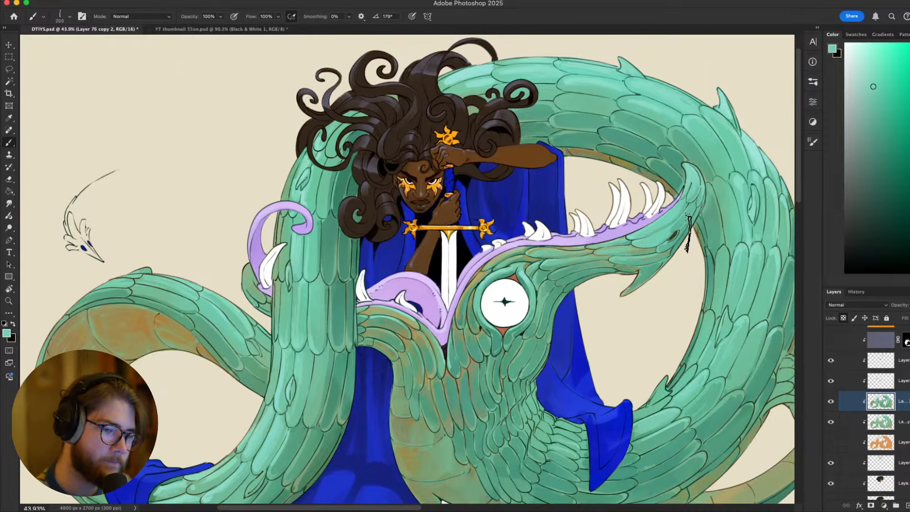
{"action": "left_click_drag", "start_coordinate": [671, 288], "coordinate": [695, 278]}
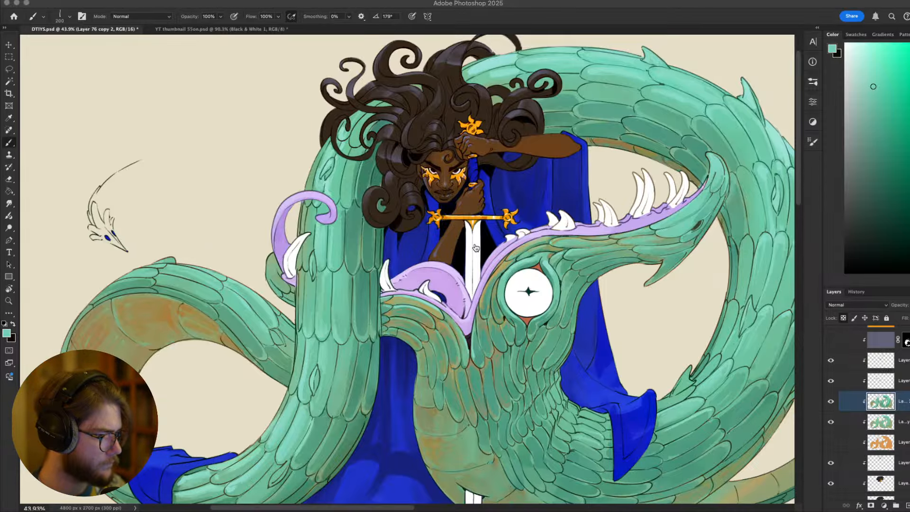
Sample dark blue from the cloak, switch to Layer 75, and touch up the shadow between coil and belly with a size 80 brush
{"action": "scroll", "coordinate": [464, 269], "scroll_direction": "up", "scroll_amount": 2}
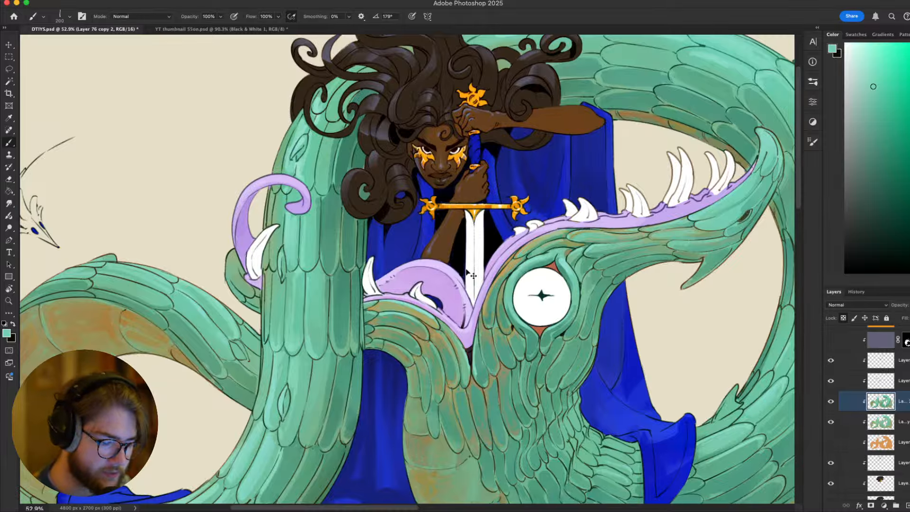
{"action": "scroll", "coordinate": [465, 268], "scroll_direction": "down", "scroll_amount": 2}
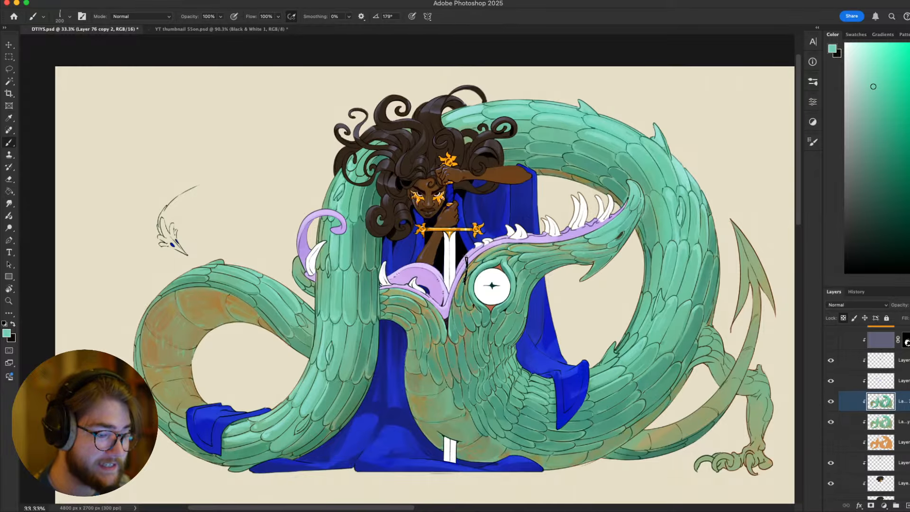
{"action": "scroll", "coordinate": [497, 341], "scroll_direction": "left", "scroll_amount": 3}
{"action": "scroll", "coordinate": [498, 341], "scroll_direction": "down", "scroll_amount": 3}
{"action": "left_click", "coordinate": [489, 350], "text": "alt"}
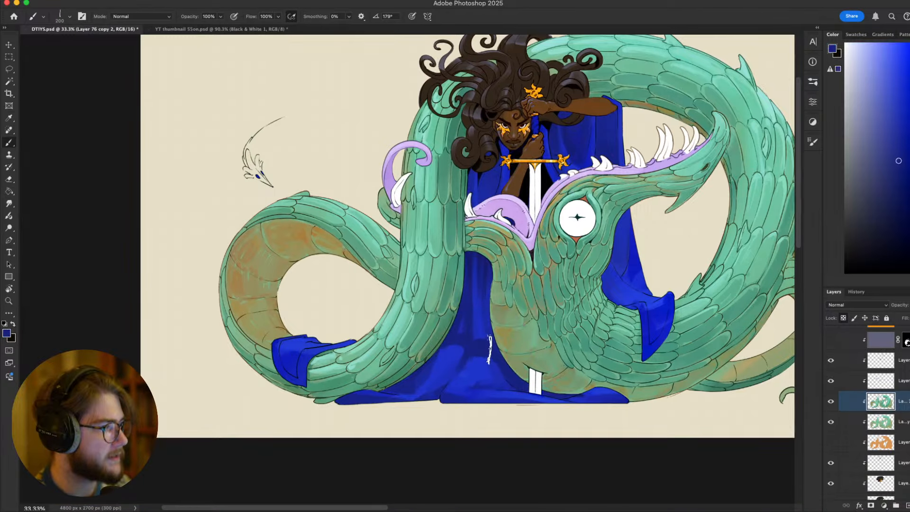
{"action": "key", "text": "bracketleft"}
{"action": "key", "text": "bracketleft"}
{"action": "key", "text": "bracketleft"}
{"action": "key", "text": "bracketleft"}
{"action": "key", "text": "bracketleft"}
{"action": "key", "text": "bracketleft"}
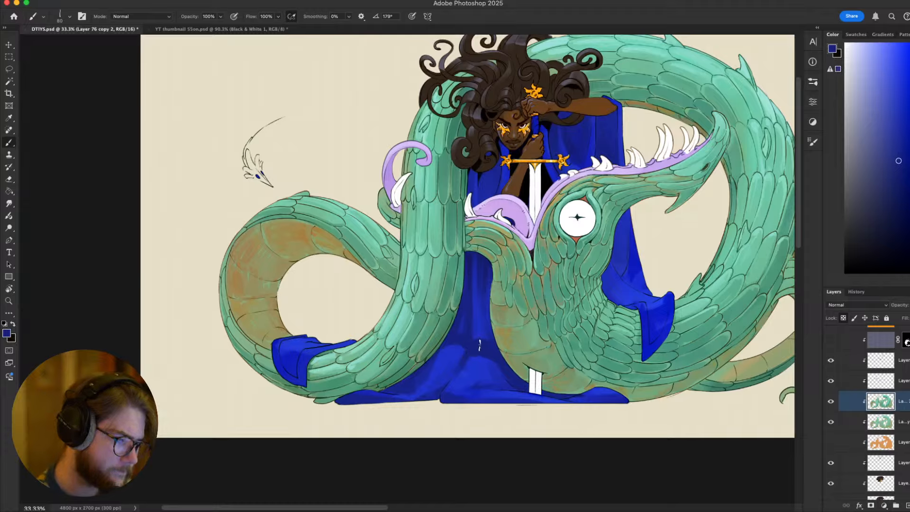
{"action": "left_click", "coordinate": [489, 353], "text": "ctrl"}
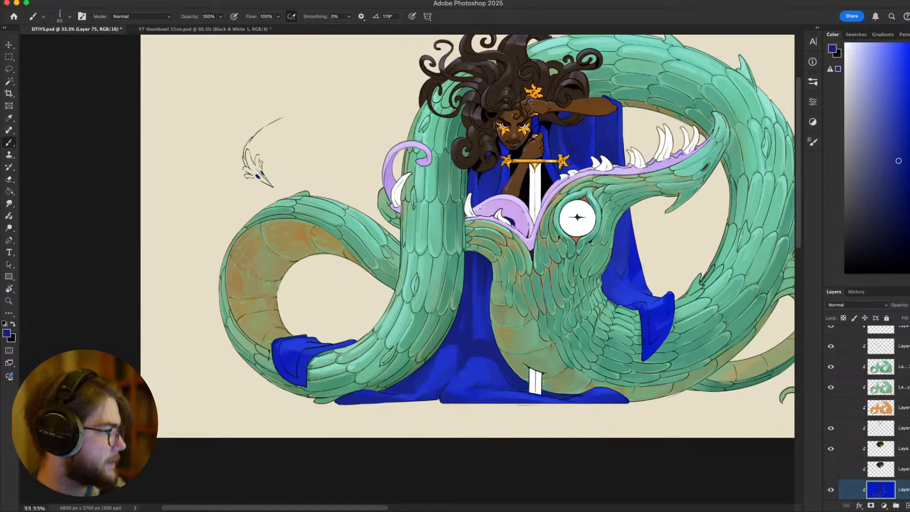
{"action": "left_click", "coordinate": [222, 511]}
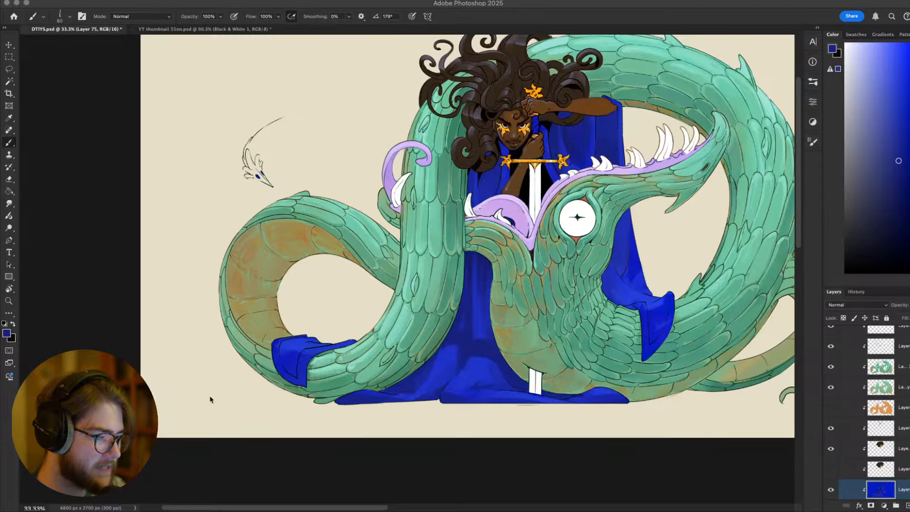
{"action": "mouse_move", "coordinate": [507, 335]}
{"action": "left_mouse_down"}
{"action": "mouse_move", "coordinate": [477, 340]}
{"action": "mouse_move", "coordinate": [478, 348]}
{"action": "left_mouse_up"}
{"action": "scroll", "coordinate": [477, 340], "scroll_direction": "up", "scroll_amount": 3}
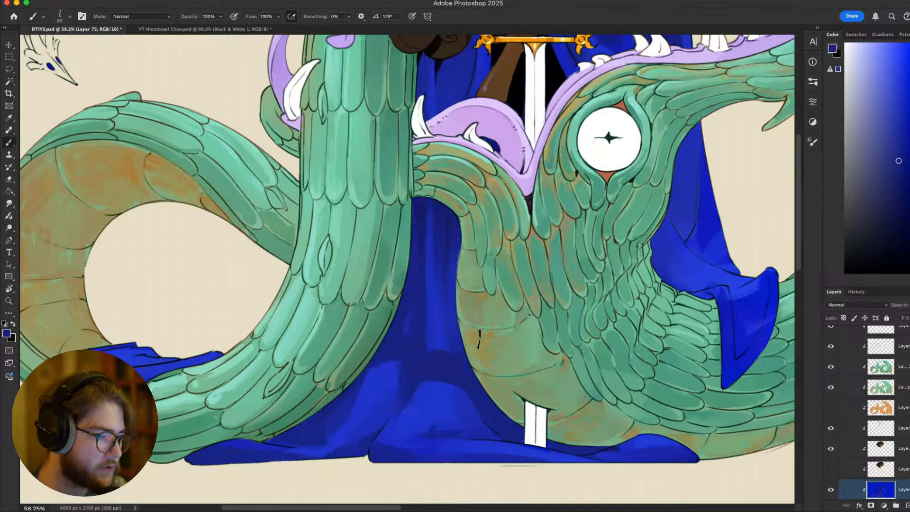
{"action": "scroll", "coordinate": [479, 339], "scroll_direction": "down", "scroll_amount": 1}
{"action": "scroll", "coordinate": [474, 331], "scroll_direction": "up", "scroll_amount": 4}
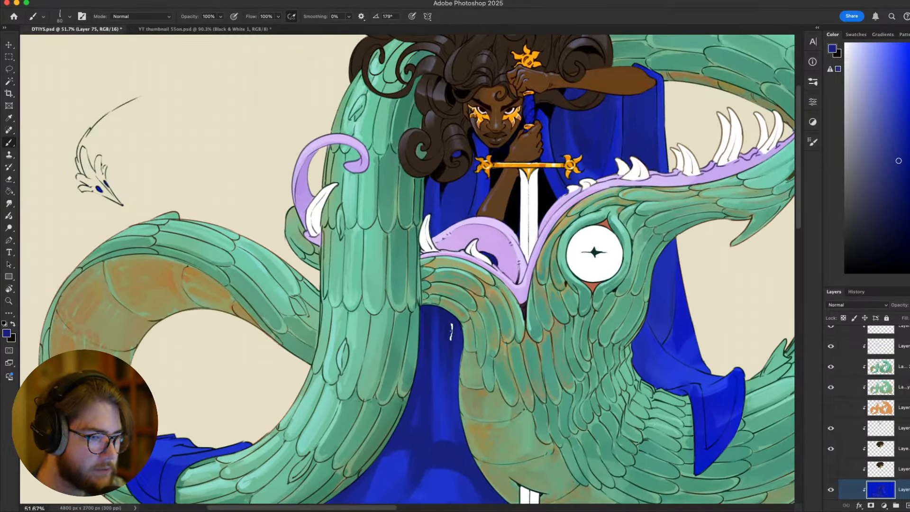
Resample dark blue from the hanging cloak and inspect the shading below the hair and beside the belly, keeping the brush at size 80
{"action": "left_click", "coordinate": [448, 319], "text": "alt"}
{"action": "left_click_drag", "start_coordinate": [543, 382], "coordinate": [605, 384]}
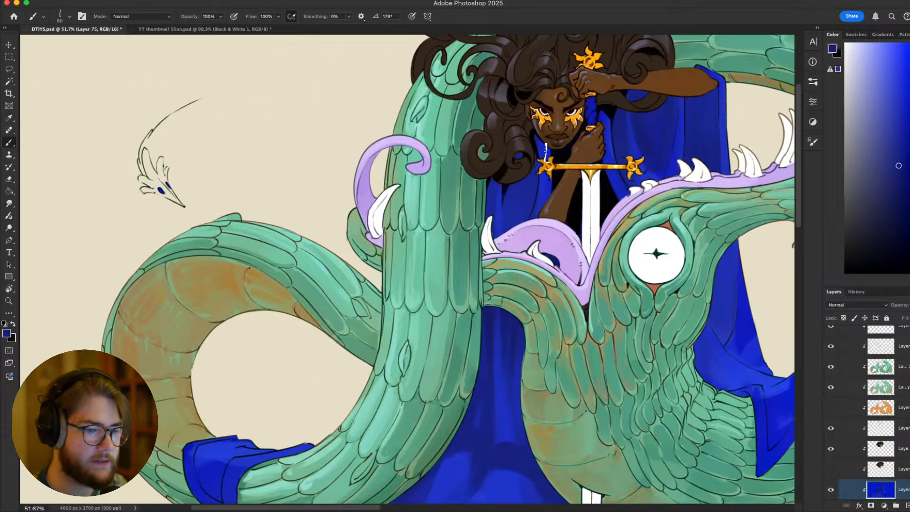
{"action": "key", "text": "bracketright"}
{"action": "key", "text": "bracketright"}
{"action": "key", "text": "bracketright"}
{"action": "key", "text": "bracketright"}
{"action": "key", "text": "bracketright"}
{"action": "key", "text": "bracketright"}
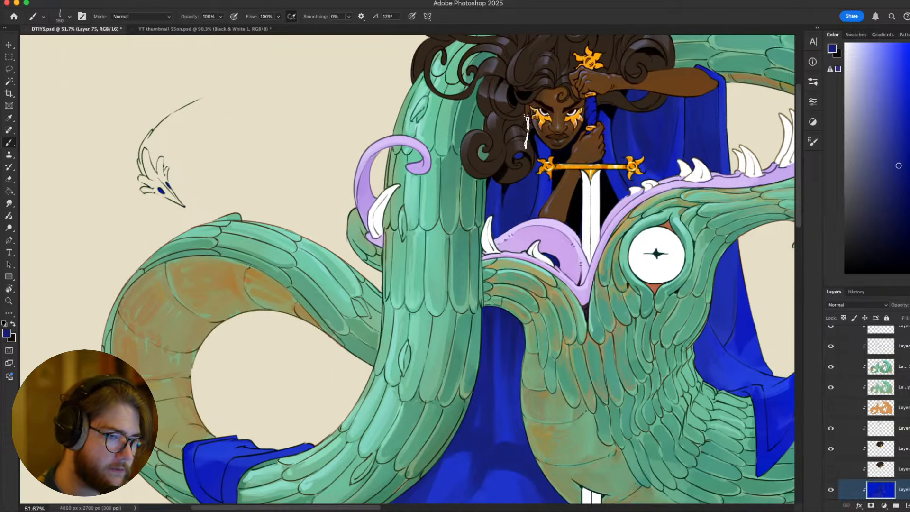
{"action": "left_click_drag", "start_coordinate": [515, 147], "coordinate": [505, 176]}
{"action": "key", "text": "bracketleft"}
{"action": "key", "text": "bracketleft"}
{"action": "key", "text": "bracketleft"}
{"action": "key", "text": "bracketleft"}
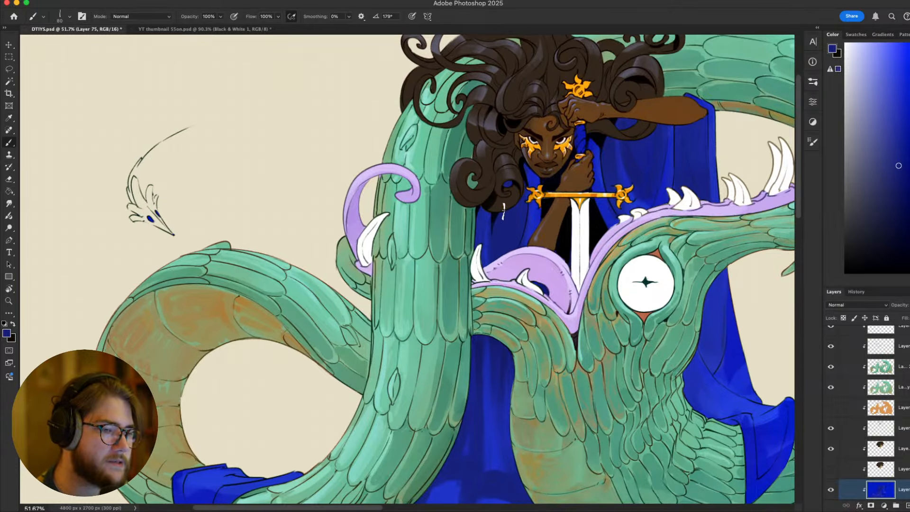
{"action": "left_click_drag", "start_coordinate": [732, 264], "coordinate": [631, 248]}
{"action": "left_click_drag", "start_coordinate": [490, 384], "coordinate": [524, 415]}
{"action": "scroll", "coordinate": [711, 308], "scroll_direction": "down", "scroll_amount": 5}
{"action": "scroll", "coordinate": [703, 285], "scroll_direction": "up", "scroll_amount": 2}
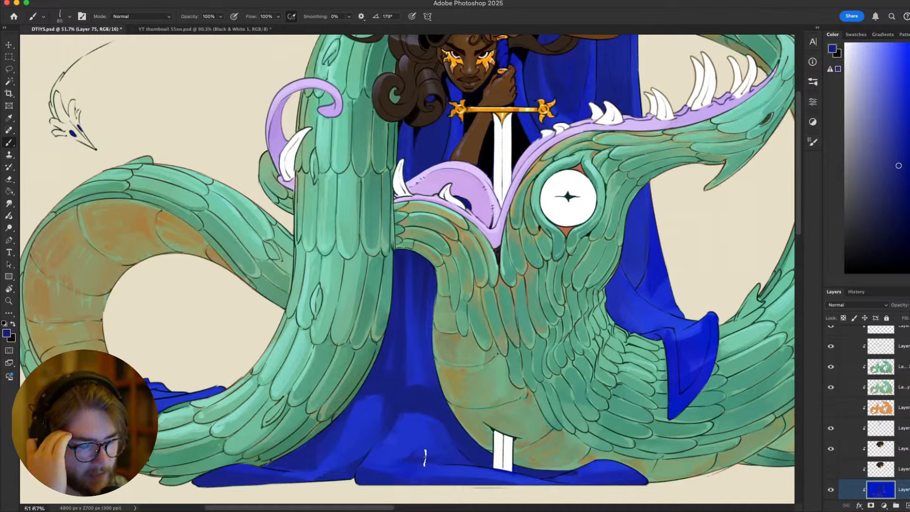
Choose a near-black blue and sketch thin contour lines over the two rounded folds of the lower cloak with a size 15 brush
{"action": "left_click", "coordinate": [877, 237]}
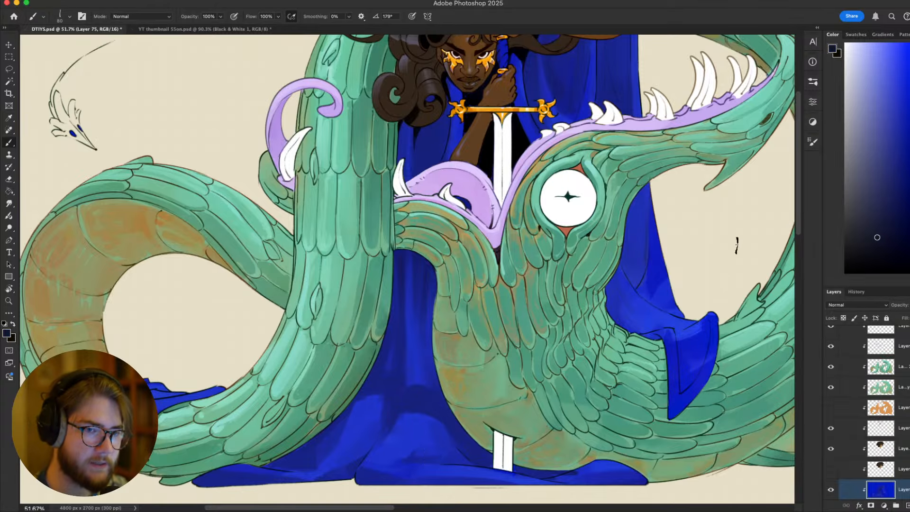
{"action": "left_click_drag", "start_coordinate": [617, 355], "coordinate": [746, 264]}
{"action": "key", "text": "bracketleft"}
{"action": "key", "text": "bracketleft"}
{"action": "key", "text": "bracketleft"}
{"action": "key", "text": "bracketleft"}
{"action": "key", "text": "bracketleft"}
{"action": "key", "text": "bracketleft"}
{"action": "key", "text": "bracketleft"}
{"action": "key", "text": "bracketleft"}
{"action": "key", "text": "bracketleft"}
{"action": "key", "text": "bracketleft"}
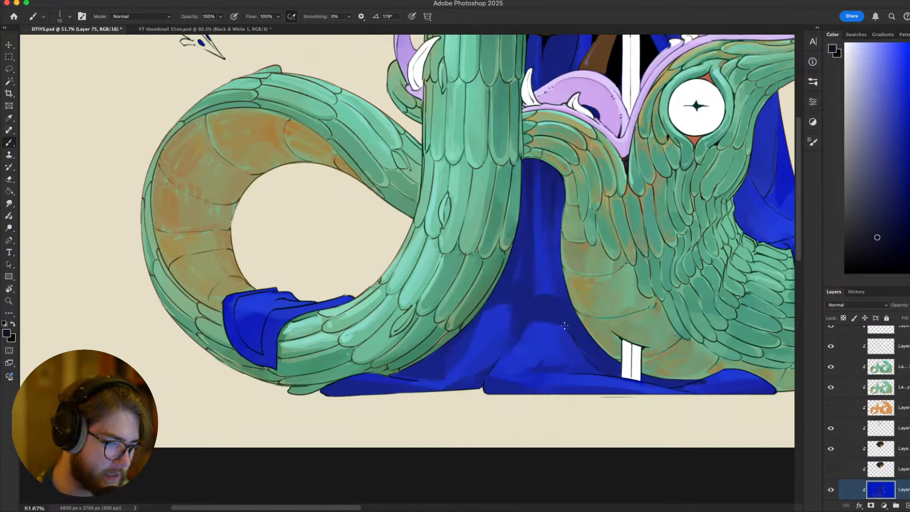
{"action": "mouse_move", "coordinate": [564, 321]}
{"action": "left_mouse_down"}
{"action": "mouse_move", "coordinate": [520, 334]}
{"action": "mouse_move", "coordinate": [507, 350]}
{"action": "left_mouse_up"}
{"action": "left_click_drag", "start_coordinate": [512, 314], "coordinate": [475, 327]}
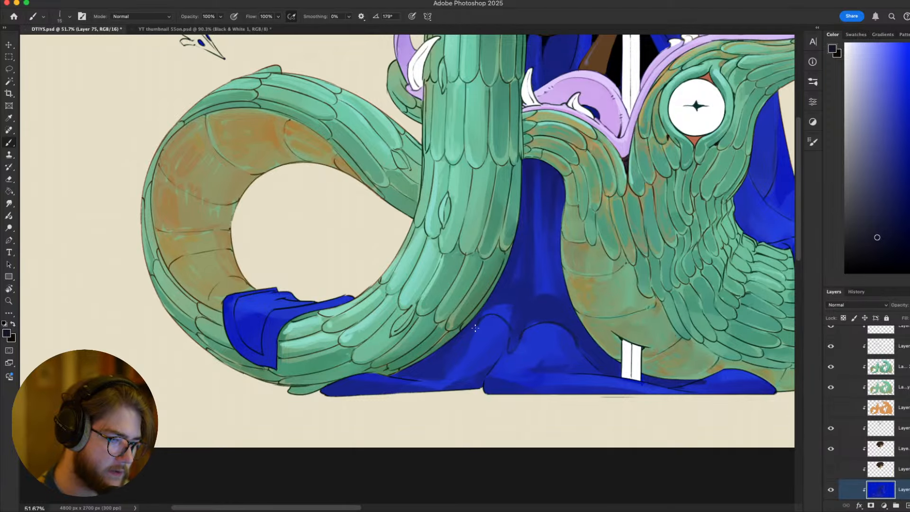
{"action": "mouse_move", "coordinate": [635, 363]}
{"action": "left_mouse_down"}
{"action": "mouse_move", "coordinate": [618, 330]}
{"action": "mouse_move", "coordinate": [622, 353]}
{"action": "left_mouse_up"}
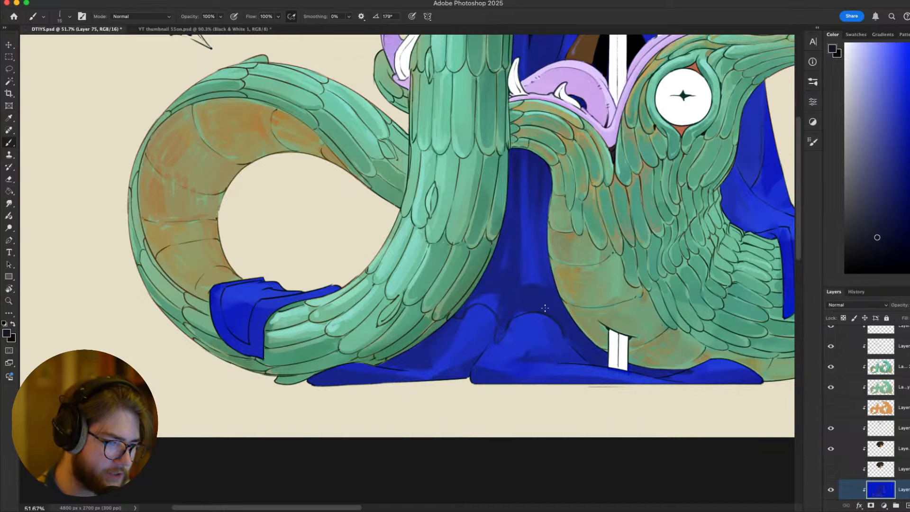
Try thin dark crease lines on the hanging cloak above the rounded folds, undoing each attempt
{"action": "left_click_drag", "start_coordinate": [526, 315], "coordinate": [542, 307]}
{"action": "key", "text": "super+z"}
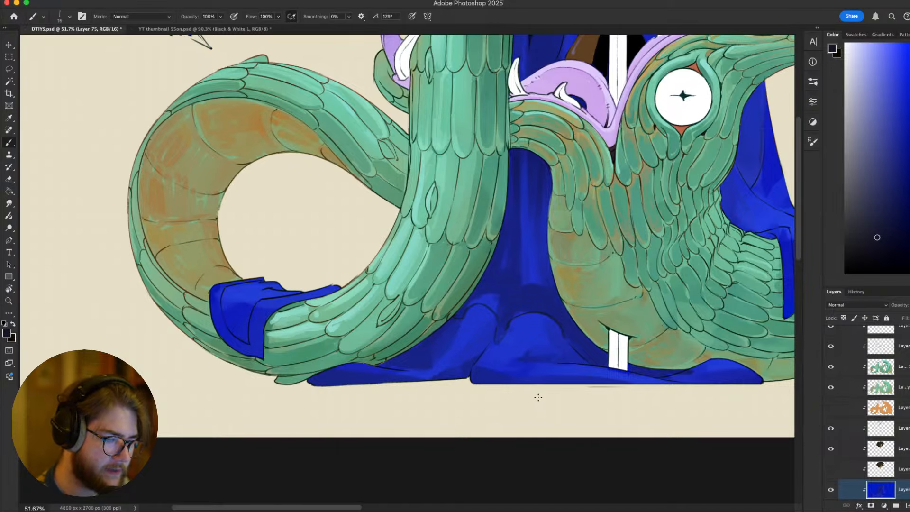
{"action": "mouse_move", "coordinate": [524, 280]}
{"action": "left_mouse_down"}
{"action": "mouse_move", "coordinate": [544, 279]}
{"action": "mouse_move", "coordinate": [516, 300]}
{"action": "left_mouse_up"}
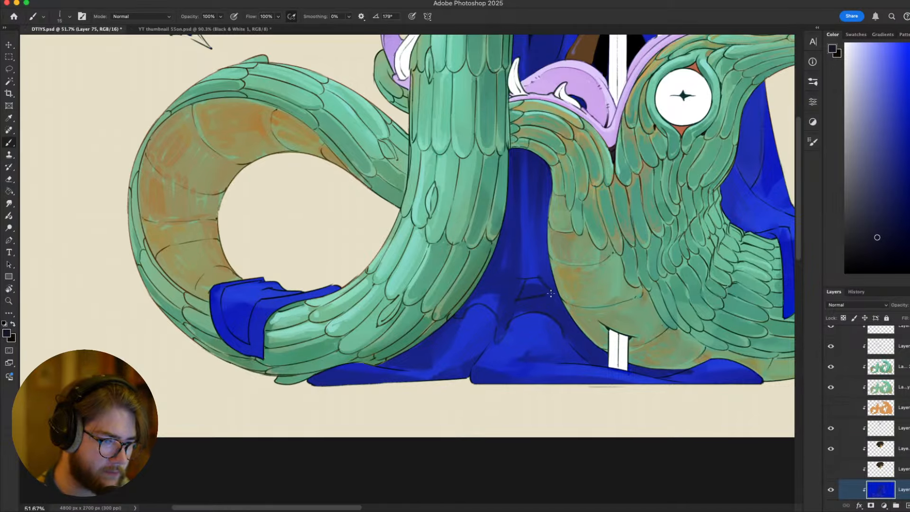
{"action": "key", "text": "super+z"}
{"action": "key", "text": "super+z"}
{"action": "key", "text": "super+z"}
{"action": "mouse_move", "coordinate": [522, 234]}
{"action": "left_mouse_down"}
{"action": "mouse_move", "coordinate": [525, 260]}
{"action": "mouse_move", "coordinate": [537, 256]}
{"action": "left_mouse_up"}
{"action": "left_click_drag", "start_coordinate": [532, 230], "coordinate": [537, 255]}
{"action": "key", "text": "super+z"}
{"action": "key", "text": "super+z"}
{"action": "key", "text": "super+z"}
Sketch small dark loops on the tops of both rounded cloak folds and a heavy crease in the gap between them
{"action": "left_click_drag", "start_coordinate": [534, 312], "coordinate": [569, 331]}
{"action": "key", "text": "super+z"}
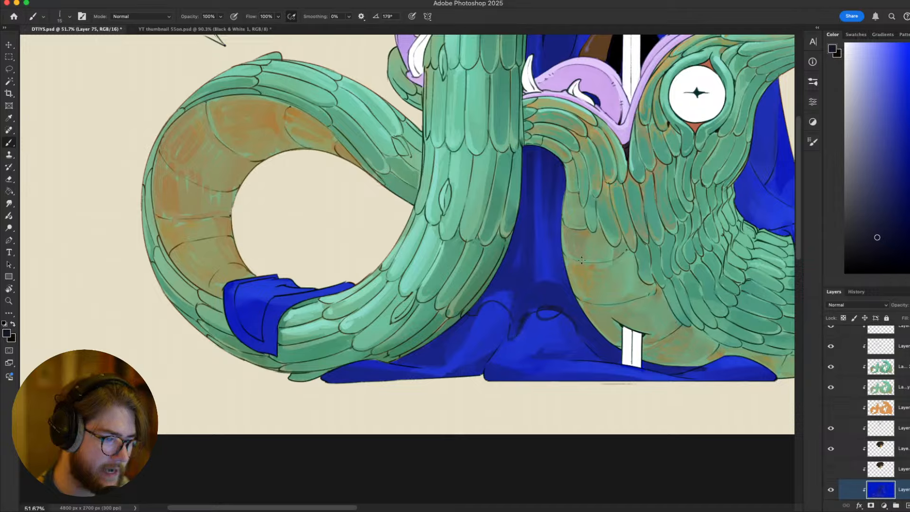
{"action": "left_click_drag", "start_coordinate": [529, 313], "coordinate": [522, 327]}
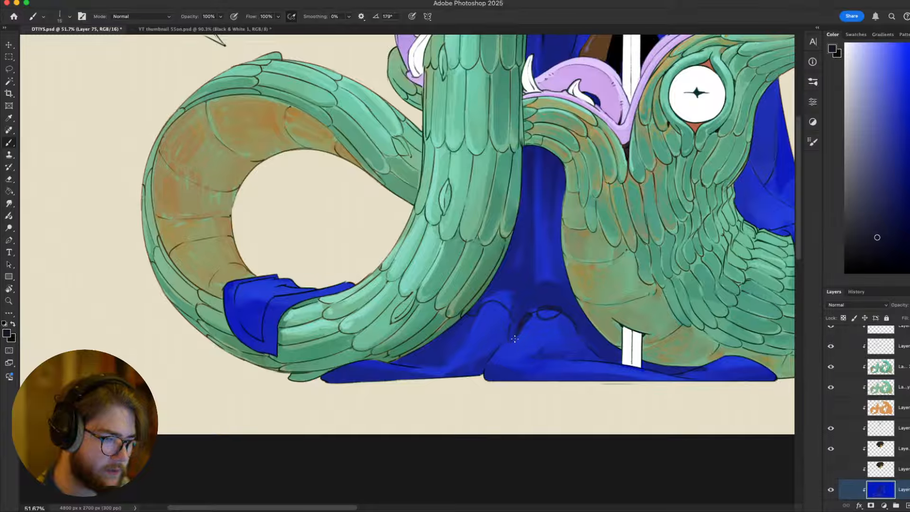
{"action": "mouse_move", "coordinate": [505, 348]}
{"action": "left_mouse_down"}
{"action": "mouse_move", "coordinate": [514, 321]}
{"action": "mouse_move", "coordinate": [503, 338]}
{"action": "mouse_move", "coordinate": [508, 305]}
{"action": "mouse_move", "coordinate": [483, 310]}
{"action": "left_mouse_up"}
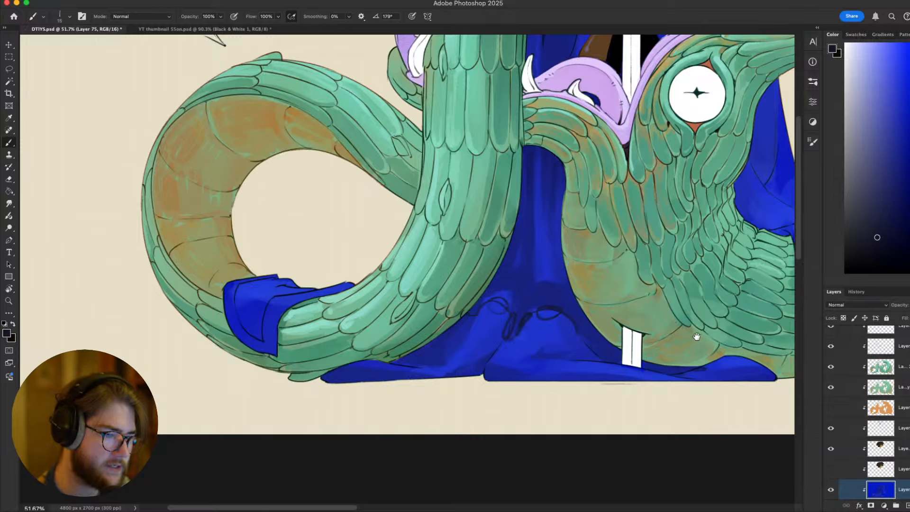
{"action": "scroll", "coordinate": [673, 326], "scroll_direction": "down", "scroll_amount": 2}
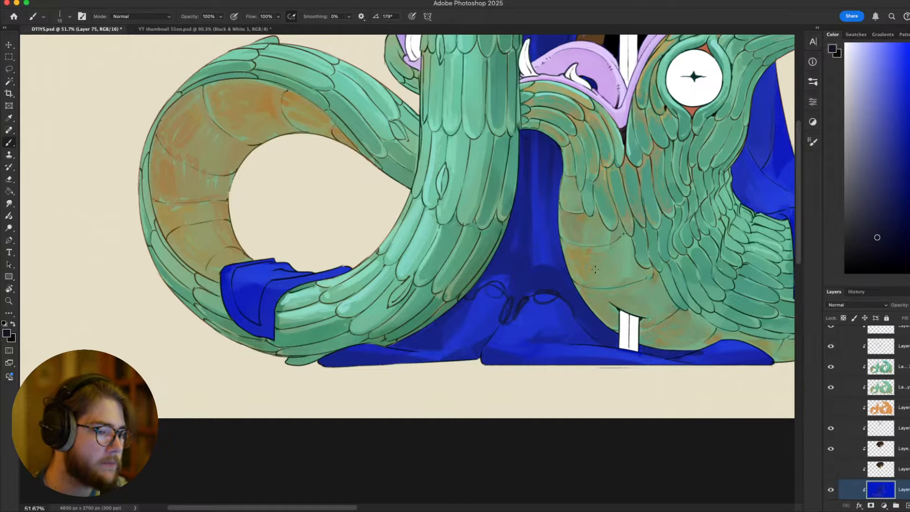
Undo the crease strokes between the two cloak folds and the loop on the fold nearest the coil
{"action": "key", "text": "super+z"}
{"action": "key", "text": "super+z"}
{"action": "key", "text": "super+z"}
{"action": "key", "text": "super+z"}
{"action": "key", "text": "super+z"}
{"action": "key", "text": "super+z"}
{"action": "key", "text": "super+z"}
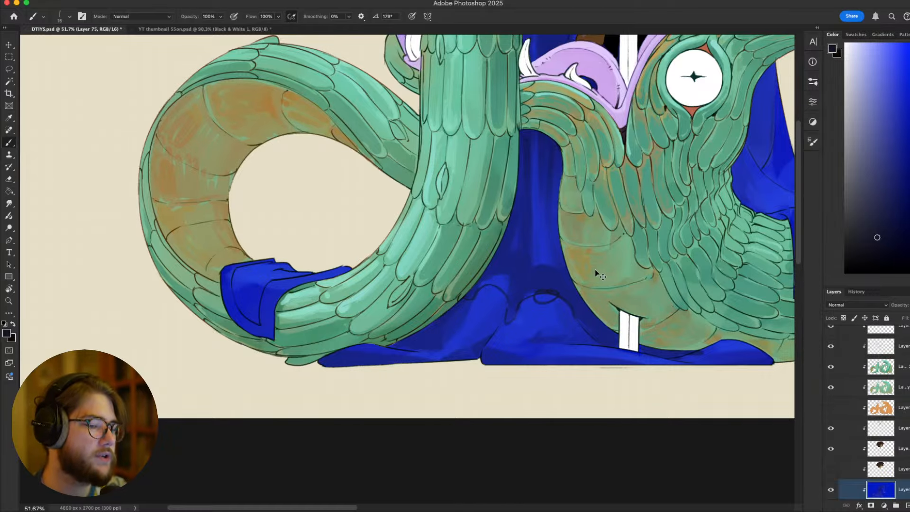
Undo the remaining dark contour lines on the two rounded folds of the lower cloak
{"action": "key", "text": "super+z"}
{"action": "key", "text": "super+z"}
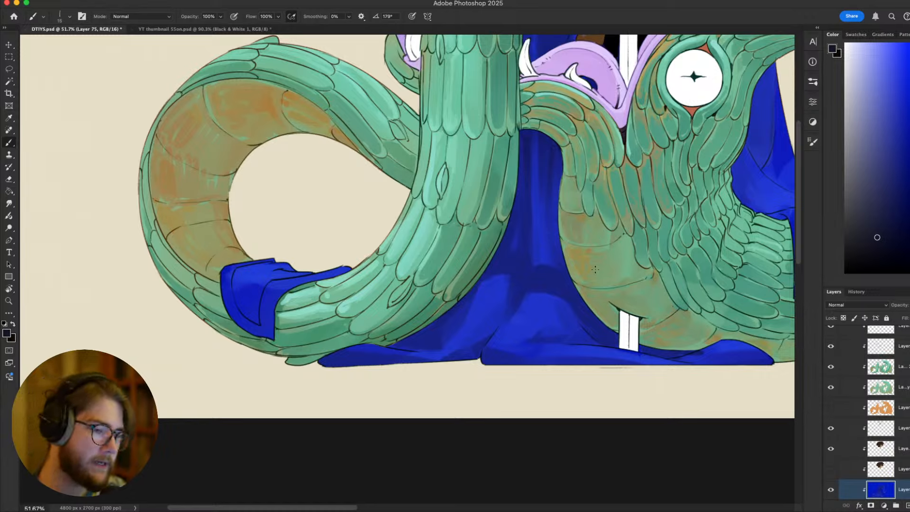
Try a dark ornamental line pattern across the two rounded folds of the lower cloak
{"action": "mouse_move", "coordinate": [545, 289]}
{"action": "left_mouse_down"}
{"action": "mouse_move", "coordinate": [526, 304]}
{"action": "mouse_move", "coordinate": [541, 316]}
{"action": "mouse_move", "coordinate": [557, 296]}
{"action": "left_mouse_up"}
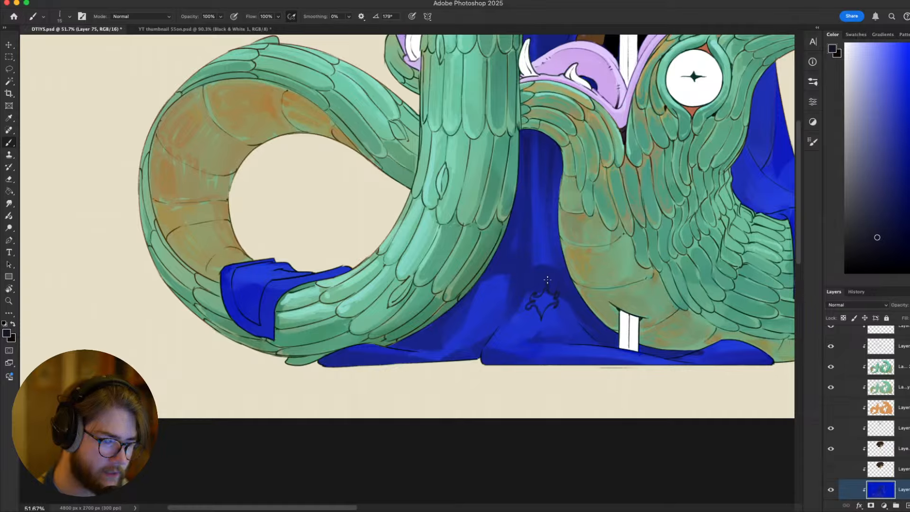
{"action": "left_click_drag", "start_coordinate": [523, 319], "coordinate": [564, 315]}
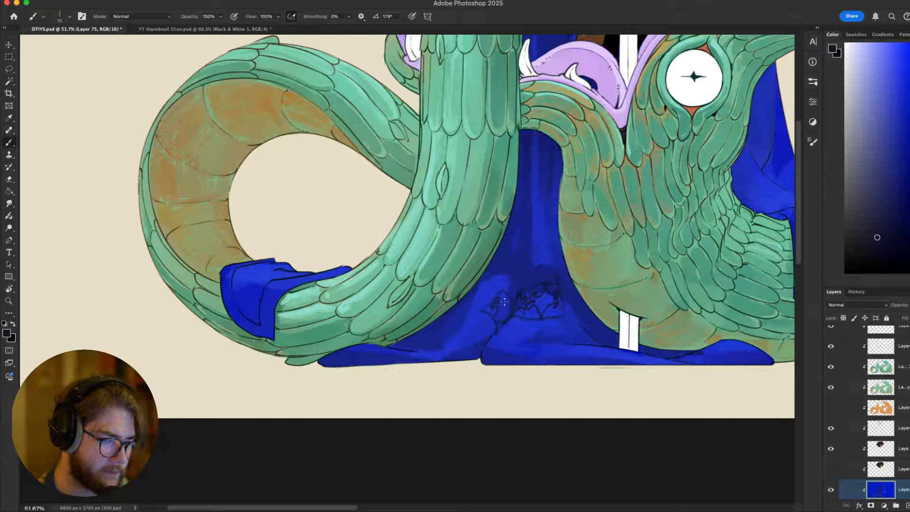
{"action": "scroll", "coordinate": [535, 317], "scroll_direction": "down", "scroll_amount": 5}
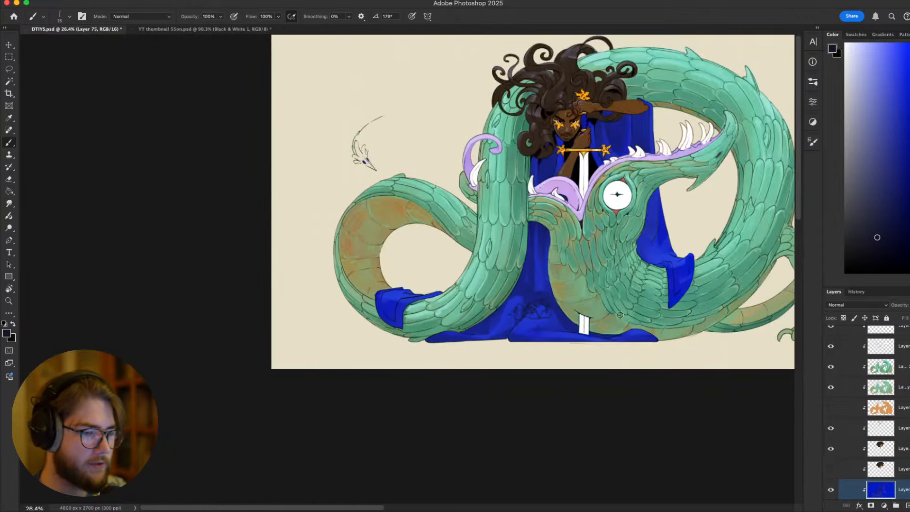
{"action": "scroll", "coordinate": [621, 315], "scroll_direction": "up", "scroll_amount": 5}
Sample the cloak's lighter and darker blues and touch up the rounded folds with a small brush, starting at size 20
{"action": "mouse_move", "coordinate": [450, 277]}
{"action": "left_mouse_down"}
{"action": "mouse_move", "coordinate": [458, 294]}
{"action": "mouse_move", "coordinate": [479, 280]}
{"action": "mouse_move", "coordinate": [488, 318]}
{"action": "mouse_move", "coordinate": [493, 309]}
{"action": "mouse_move", "coordinate": [490, 393]}
{"action": "mouse_move", "coordinate": [515, 356]}
{"action": "mouse_move", "coordinate": [535, 275]}
{"action": "left_mouse_up"}
{"action": "scroll", "coordinate": [491, 395], "scroll_direction": "down", "scroll_amount": 2}
{"action": "scroll", "coordinate": [491, 395], "scroll_direction": "up", "scroll_amount": 2}
{"action": "left_click", "coordinate": [536, 275], "text": "alt"}
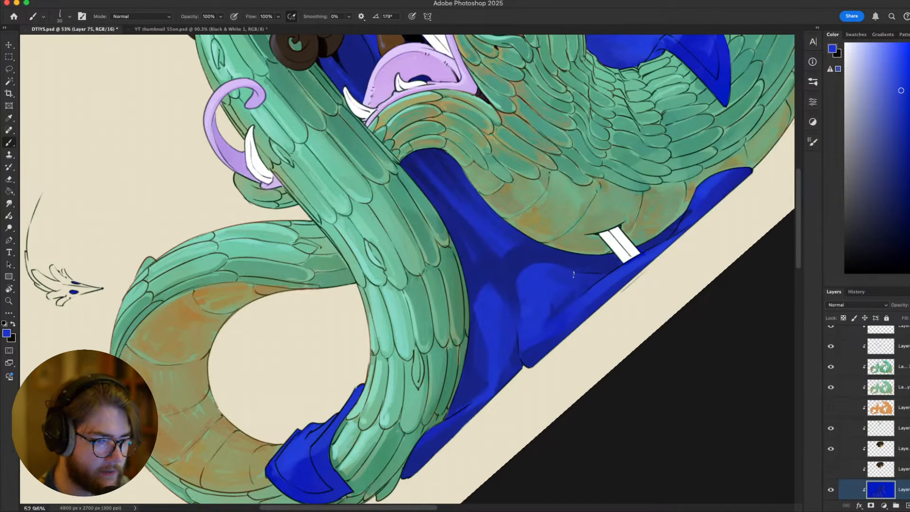
{"action": "left_click_drag", "start_coordinate": [573, 274], "coordinate": [537, 358]}
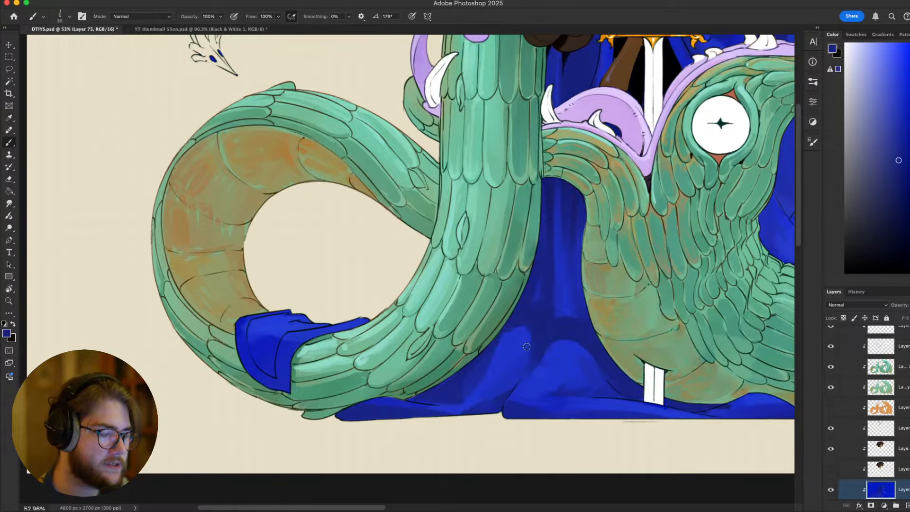
{"action": "left_click", "coordinate": [522, 341], "text": "alt"}
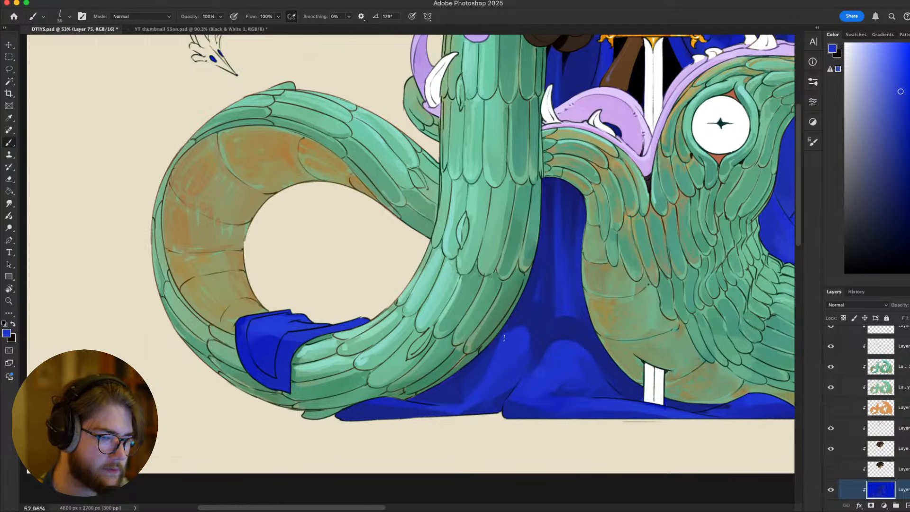
{"action": "scroll", "coordinate": [539, 394], "scroll_direction": "down", "scroll_amount": 5}
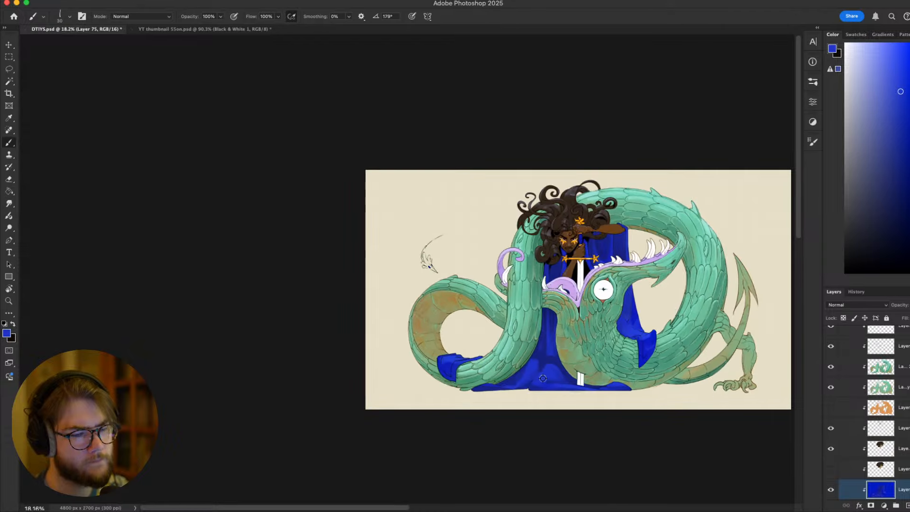
Sample a darker cloak blue and shade around the gap between the two rounded folds, enlarging the brush to size 80
{"action": "scroll", "coordinate": [545, 382], "scroll_direction": "up", "scroll_amount": 6}
{"action": "left_click", "coordinate": [532, 331], "text": "alt"}
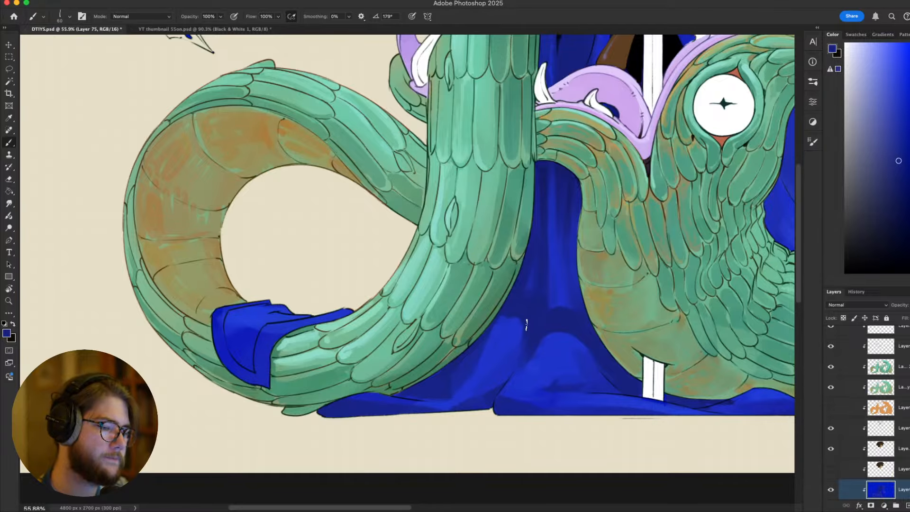
{"action": "key", "text": "bracketright"}
{"action": "key", "text": "bracketright"}
{"action": "left_click_drag", "start_coordinate": [490, 376], "coordinate": [498, 378]}
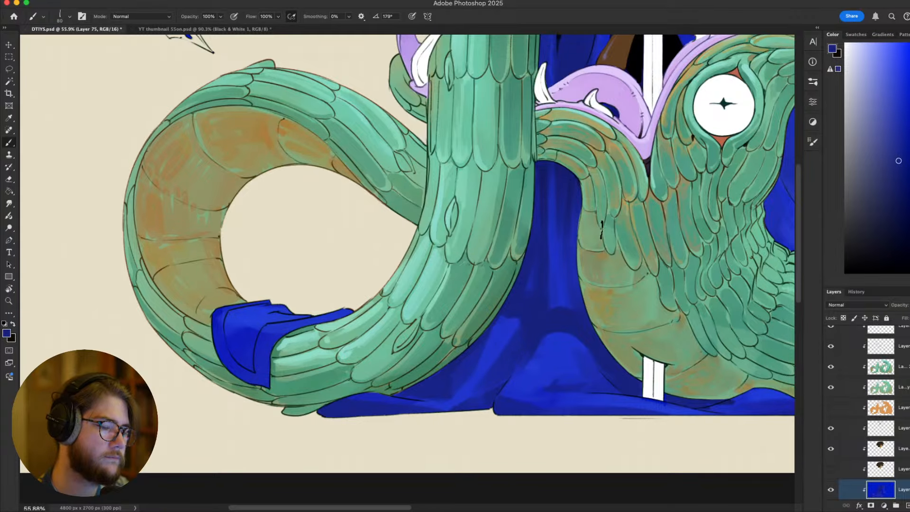
{"action": "scroll", "coordinate": [624, 328], "scroll_direction": "down", "scroll_amount": 2}
{"action": "scroll", "coordinate": [624, 328], "scroll_direction": "left", "scroll_amount": 2}
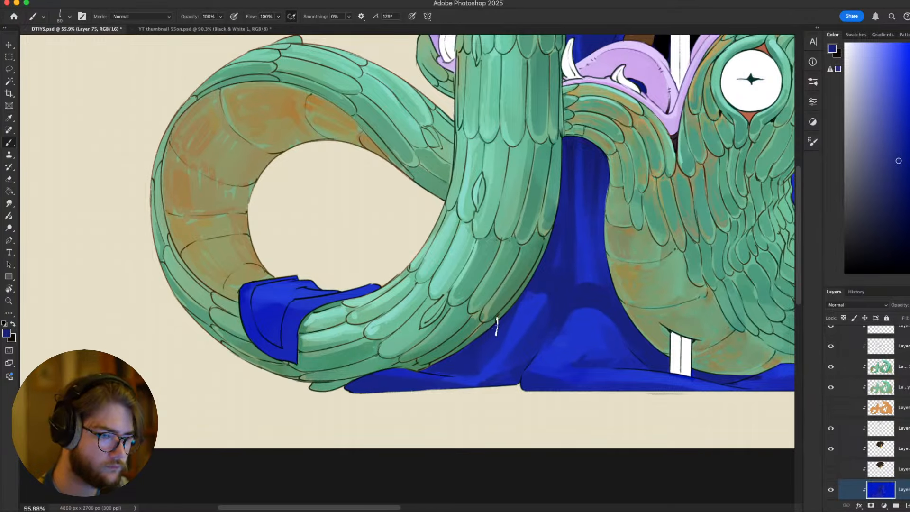
Examine the whole illustration close up and from afar to judge the cloak shading against the serpent
{"action": "left_click_drag", "start_coordinate": [574, 214], "coordinate": [565, 424]}
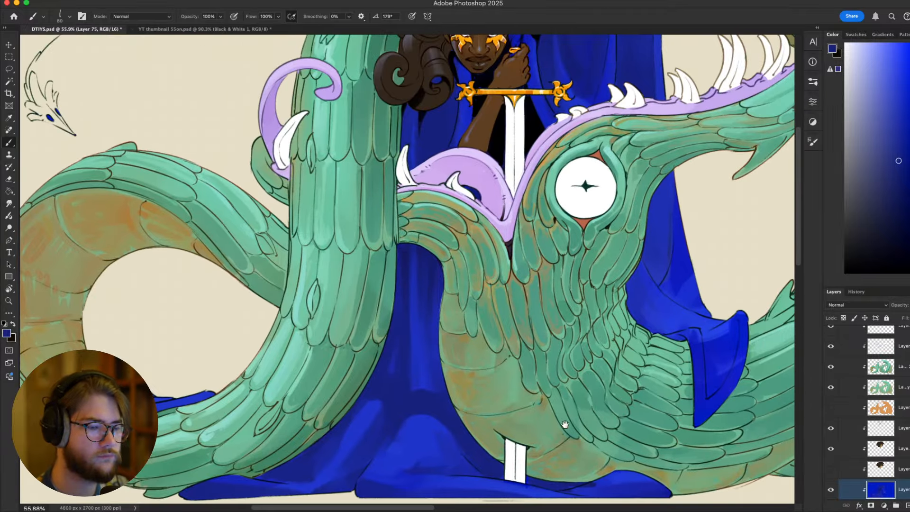
{"action": "scroll", "coordinate": [565, 424], "scroll_direction": "left", "scroll_amount": 2}
{"action": "key", "text": "super+minus"}
{"action": "key", "text": "super+minus"}
{"action": "key", "text": "super+minus"}
{"action": "key", "text": "super+minus"}
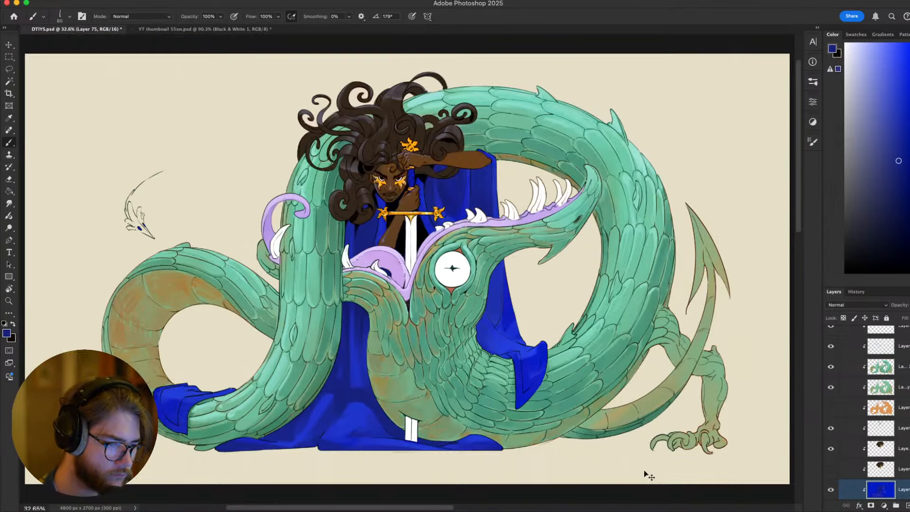
{"action": "key", "text": "super+plus"}
{"action": "key", "text": "super+plus"}
{"action": "scroll", "coordinate": [644, 471], "scroll_direction": "down", "scroll_amount": 2}
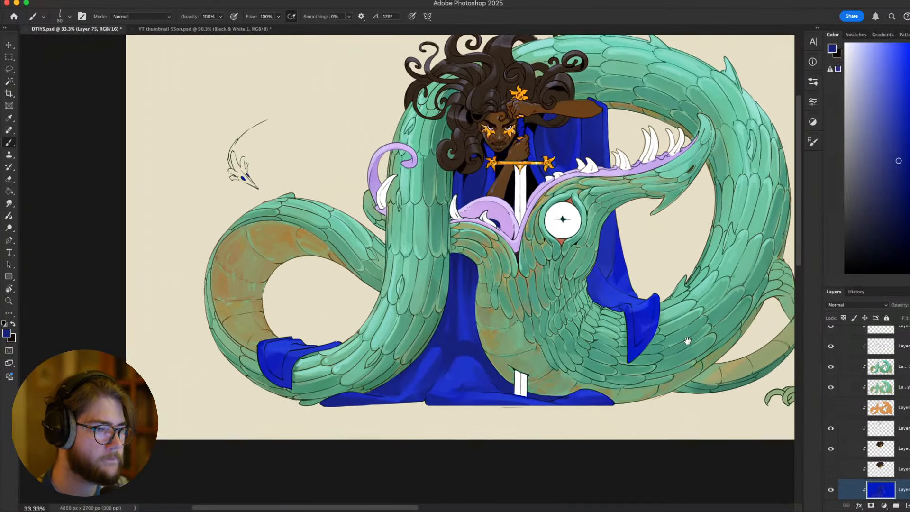
{"action": "scroll", "coordinate": [722, 408], "scroll_direction": "up", "scroll_amount": 2}
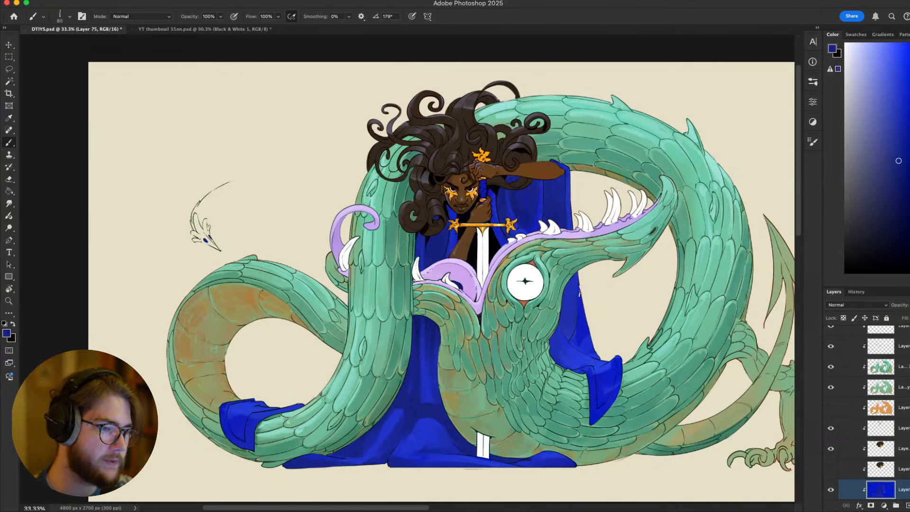
{"action": "scroll", "coordinate": [547, 329], "scroll_direction": "down", "scroll_amount": 5}
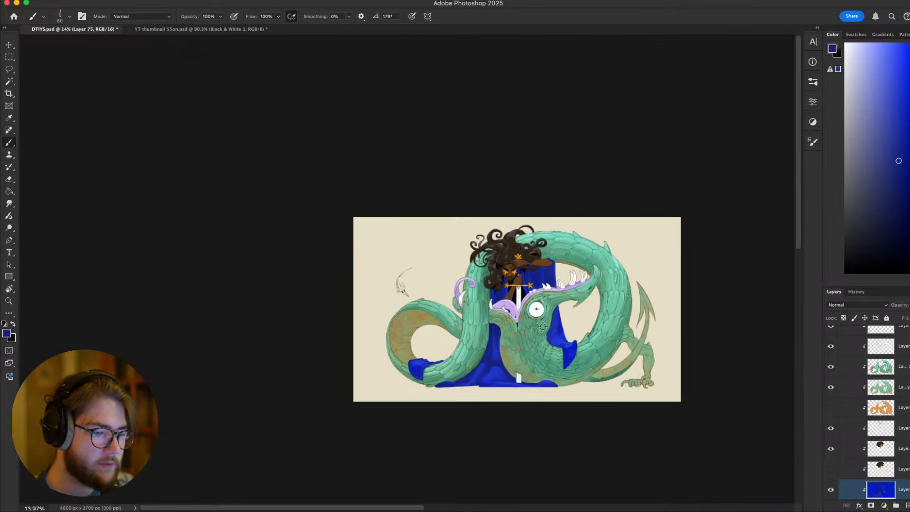
{"action": "scroll", "coordinate": [535, 334], "scroll_direction": "up", "scroll_amount": 5}
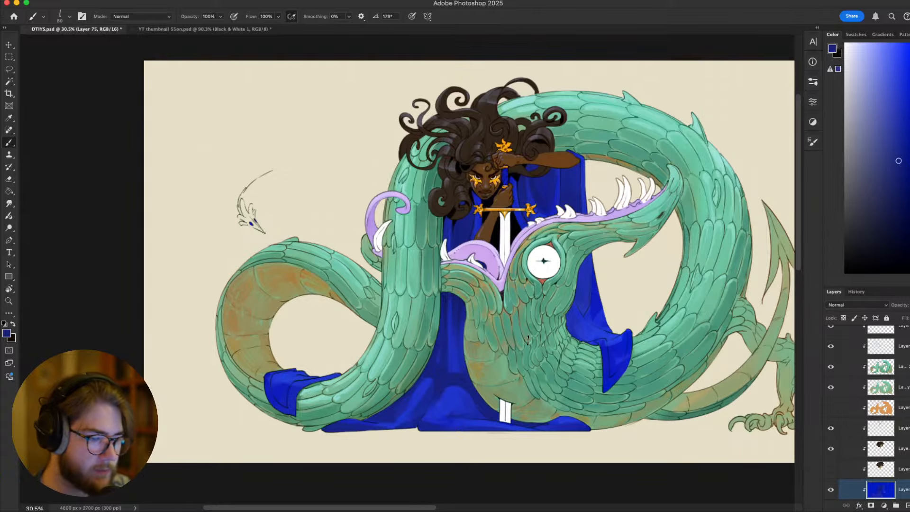
{"action": "scroll", "coordinate": [525, 314], "scroll_direction": "right", "scroll_amount": 2}
Select the beige background layer, Layer 28, and fill it with white using the Paint Bucket
{"action": "key", "text": "v"}
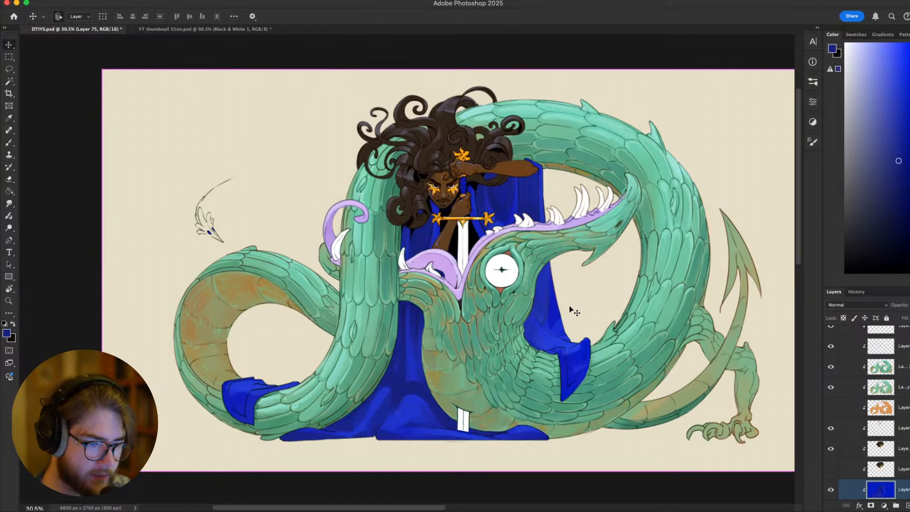
{"action": "left_click", "coordinate": [571, 309], "text": "ctrl"}
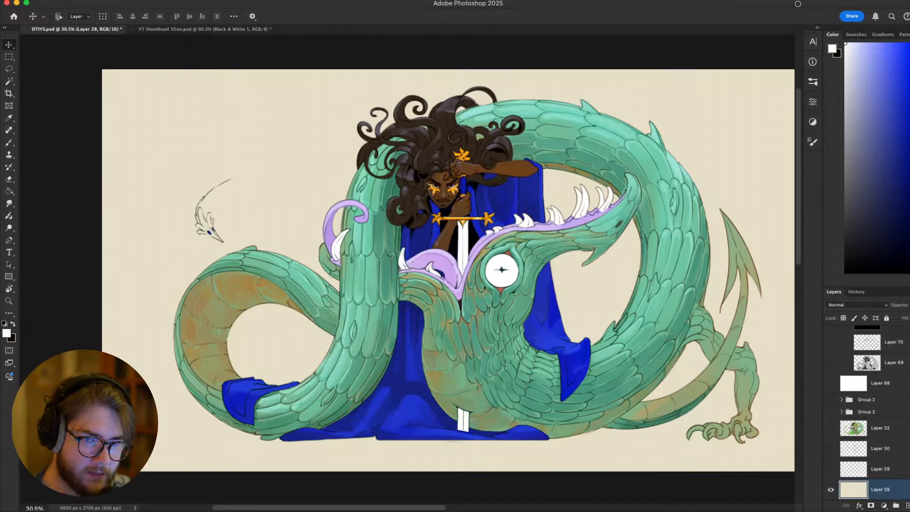
{"action": "key", "text": "d"}
{"action": "key", "text": "x"}
{"action": "key", "text": "g"}
{"action": "left_click", "coordinate": [739, 114]}
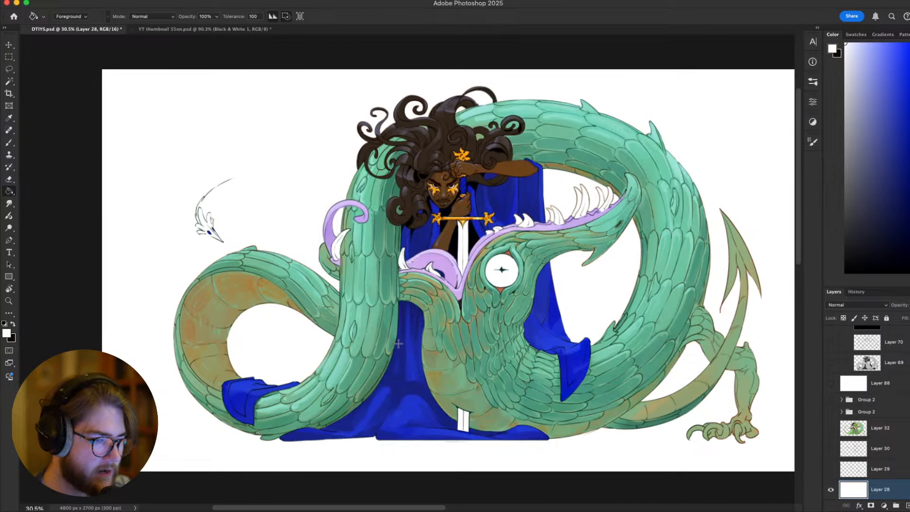
{"action": "scroll", "coordinate": [398, 343], "scroll_direction": "down", "scroll_amount": 3}
{"action": "scroll", "coordinate": [419, 327], "scroll_direction": "up", "scroll_amount": 3}
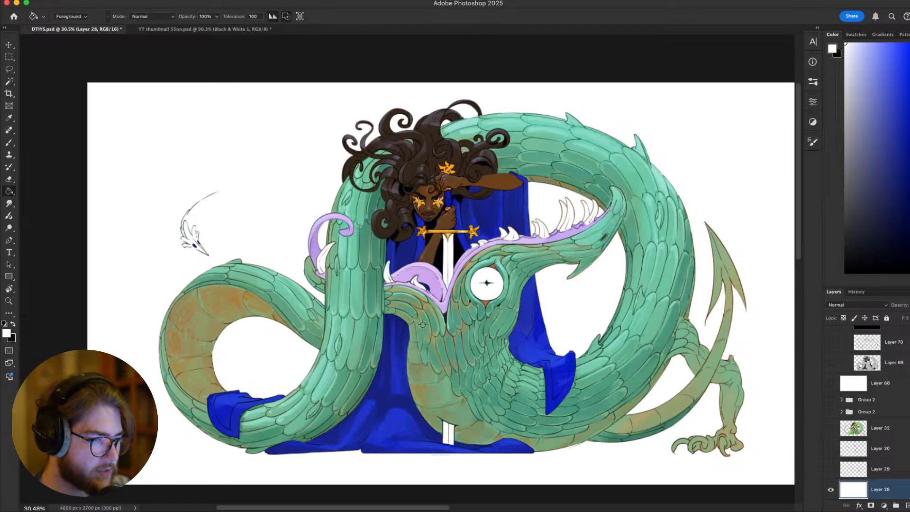
{"action": "scroll", "coordinate": [423, 325], "scroll_direction": "up", "scroll_amount": 2}
{"action": "scroll", "coordinate": [423, 324], "scroll_direction": "down", "scroll_amount": 1}
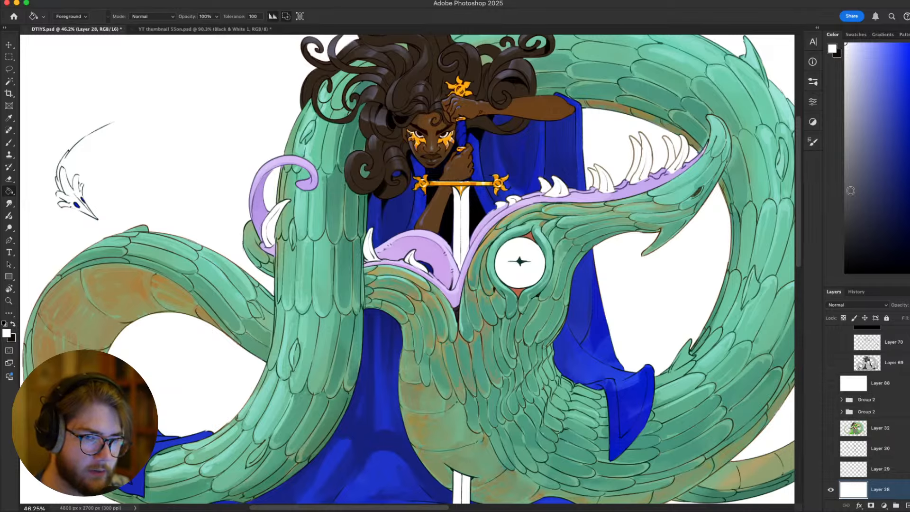
Try a medium gray and a lighter gray as the background fill behind the figure and serpent
{"action": "left_click", "coordinate": [846, 171]}
{"action": "left_click", "coordinate": [670, 266]}
{"action": "scroll", "coordinate": [668, 266], "scroll_direction": "down", "scroll_amount": 2}
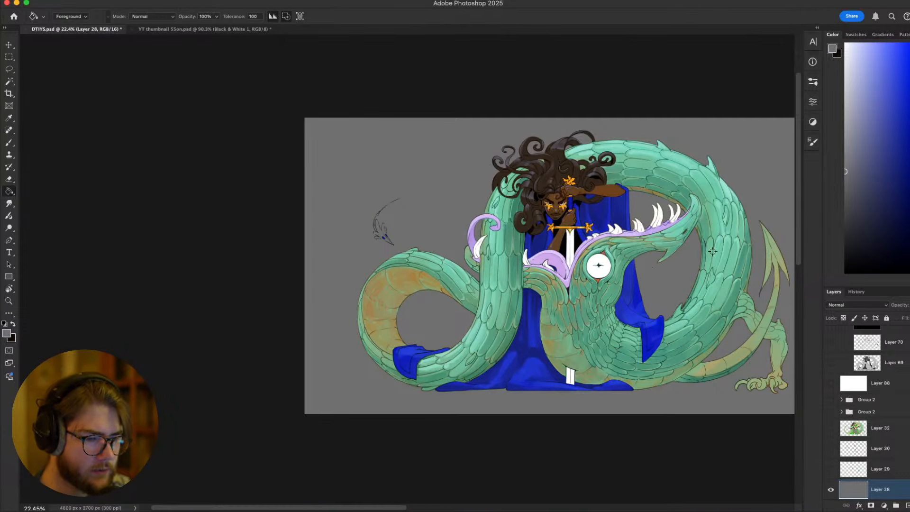
{"action": "left_click", "coordinate": [846, 145]}
{"action": "left_click", "coordinate": [677, 290]}
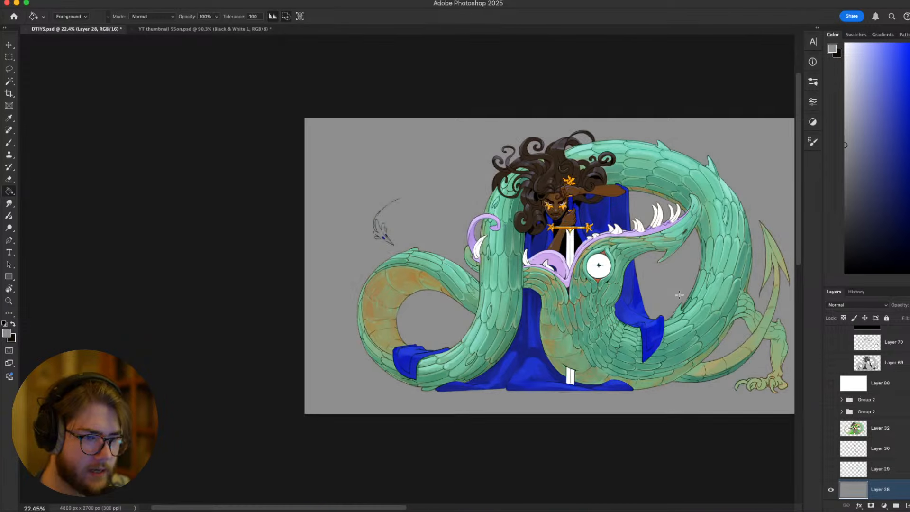
{"action": "scroll", "coordinate": [670, 289], "scroll_direction": "up", "scroll_amount": 2}
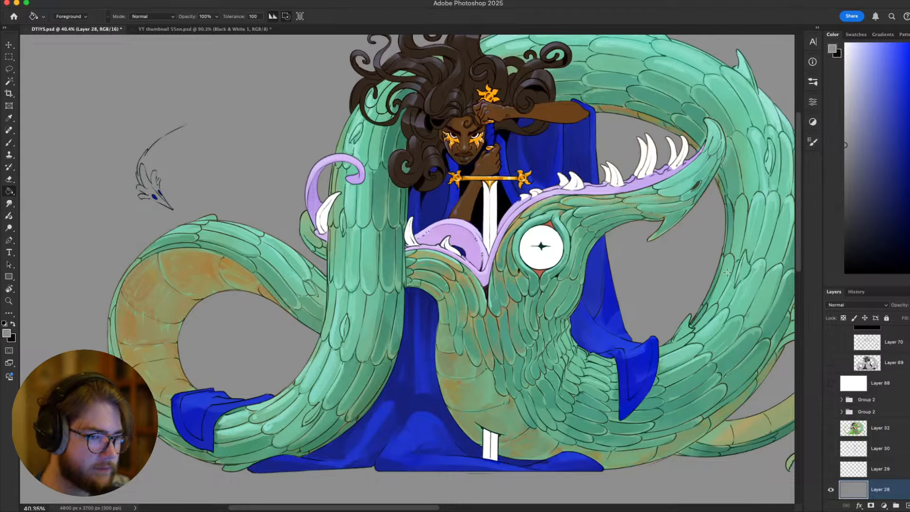
Try a very dark gray background fill and compare it with the illustration at different sizes
{"action": "left_click", "coordinate": [859, 232]}
{"action": "left_click", "coordinate": [688, 238]}
{"action": "scroll", "coordinate": [637, 228], "scroll_direction": "down", "scroll_amount": 2}
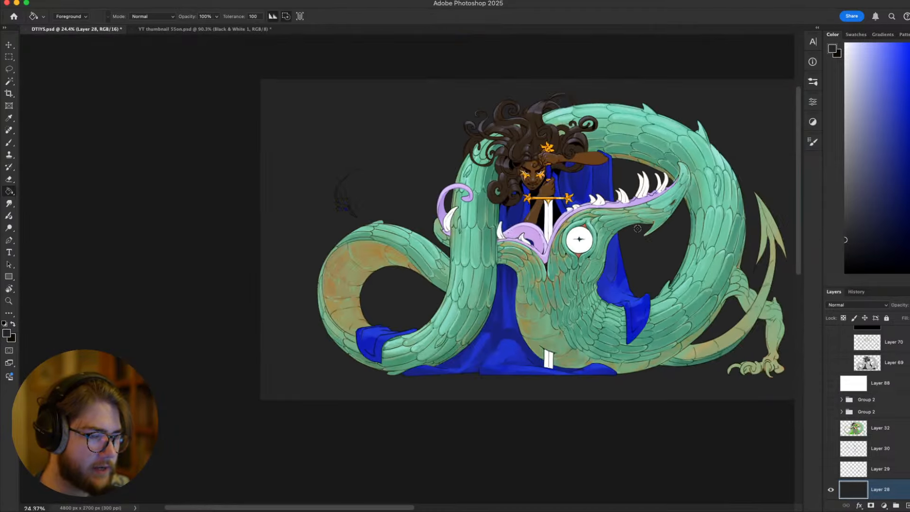
{"action": "scroll", "coordinate": [637, 228], "scroll_direction": "up", "scroll_amount": 2}
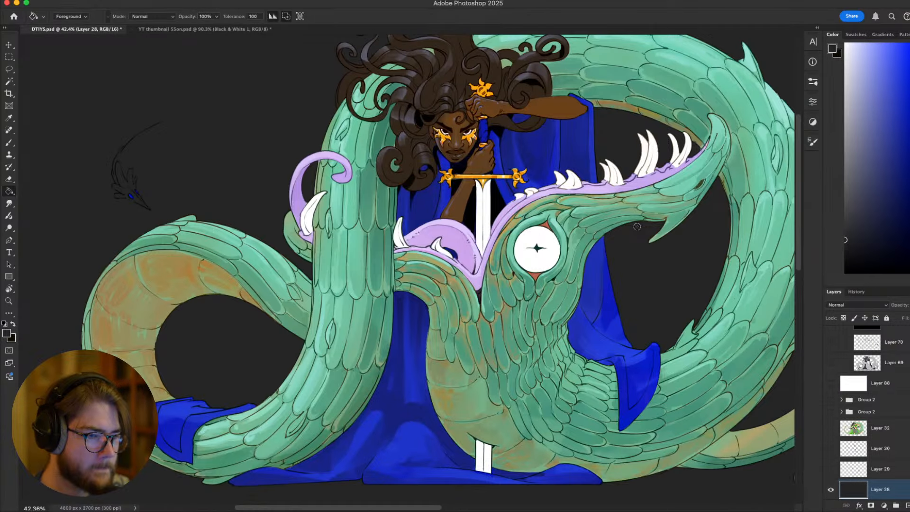
{"action": "scroll", "coordinate": [637, 226], "scroll_direction": "down", "scroll_amount": 2}
{"action": "scroll", "coordinate": [637, 226], "scroll_direction": "up", "scroll_amount": 1}
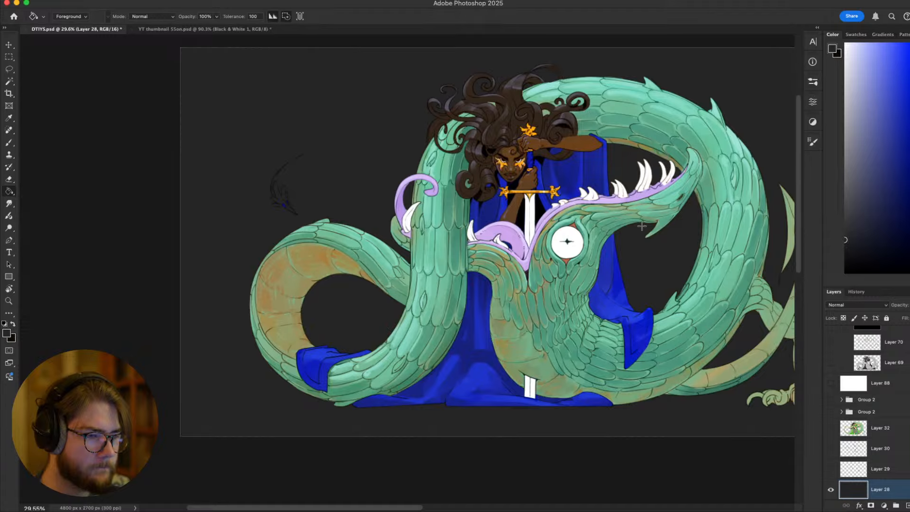
Fill the background layer with solid black
{"action": "left_click", "coordinate": [846, 273]}
{"action": "left_click", "coordinate": [612, 327]}
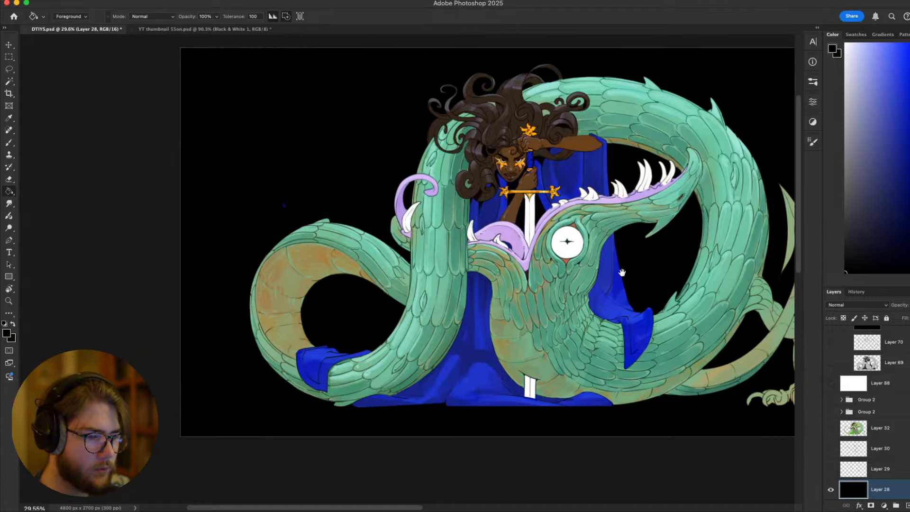
{"action": "mouse_move", "coordinate": [622, 273]}
{"action": "left_mouse_down"}
{"action": "mouse_move", "coordinate": [577, 292]}
{"action": "mouse_move", "coordinate": [631, 364]}
{"action": "left_mouse_up"}
{"action": "scroll", "coordinate": [562, 293], "scroll_direction": "down", "scroll_amount": 1}
{"action": "scroll", "coordinate": [561, 292], "scroll_direction": "up", "scroll_amount": 4}
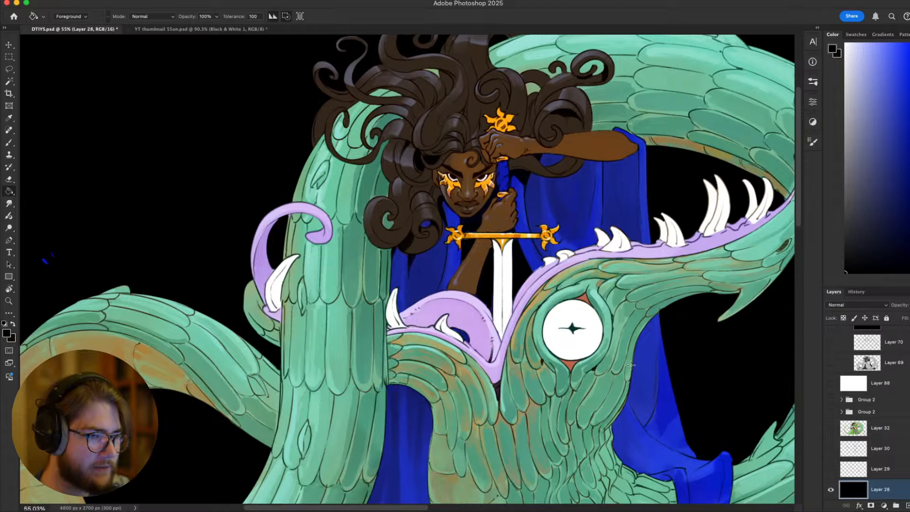
Examine how the figure, cloak and serpent read against the black background, and look through the layer stack
{"action": "scroll", "coordinate": [631, 366], "scroll_direction": "down", "scroll_amount": 3}
{"action": "scroll", "coordinate": [575, 352], "scroll_direction": "up", "scroll_amount": 1}
{"action": "scroll", "coordinate": [573, 349], "scroll_direction": "down", "scroll_amount": 1}
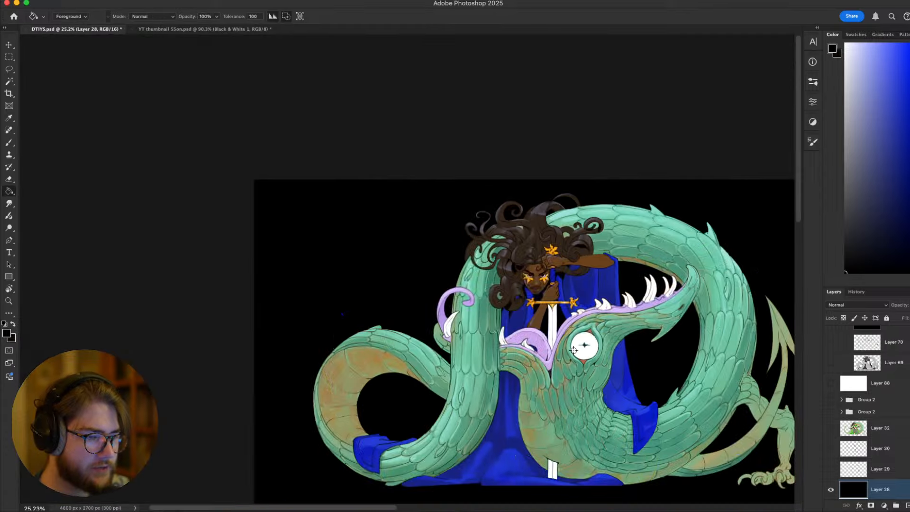
{"action": "scroll", "coordinate": [573, 349], "scroll_direction": "up", "scroll_amount": 2}
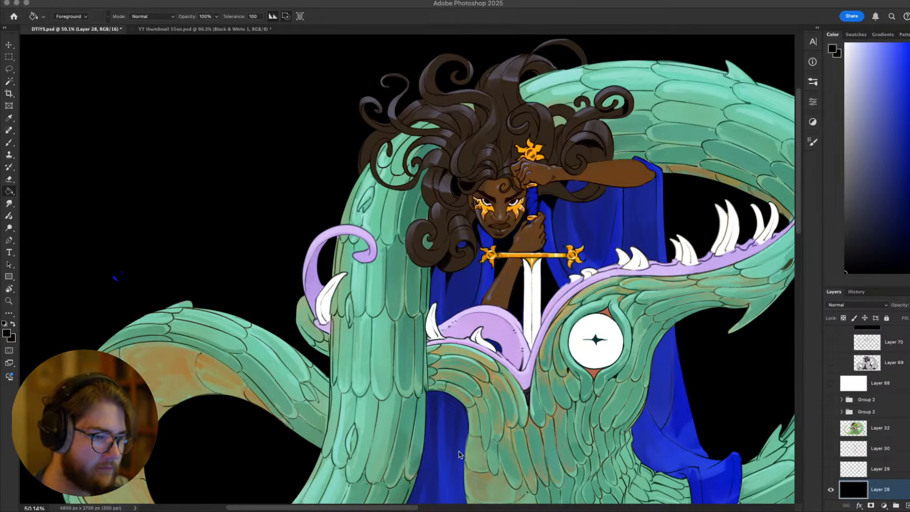
{"action": "left_click_drag", "start_coordinate": [583, 359], "coordinate": [582, 351]}
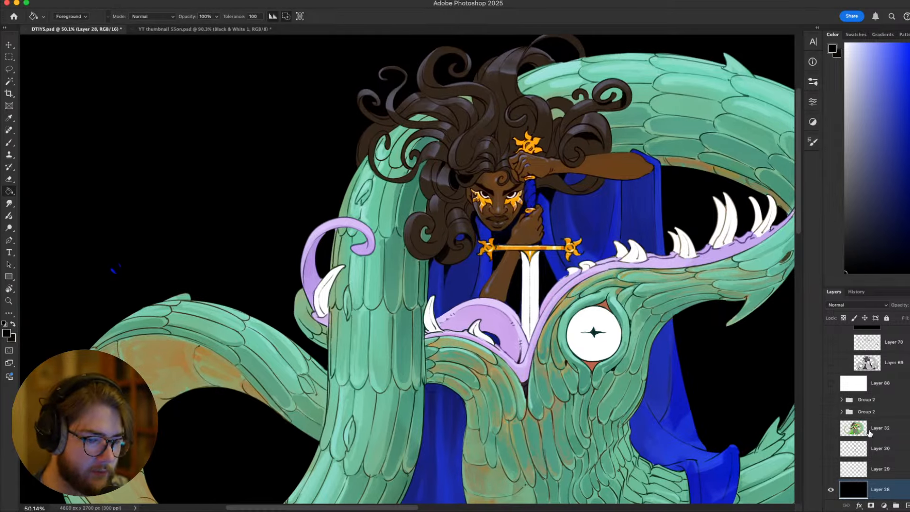
{"action": "scroll", "coordinate": [869, 426], "scroll_direction": "up", "scroll_amount": 10}
{"action": "scroll", "coordinate": [871, 427], "scroll_direction": "up", "scroll_amount": 1}
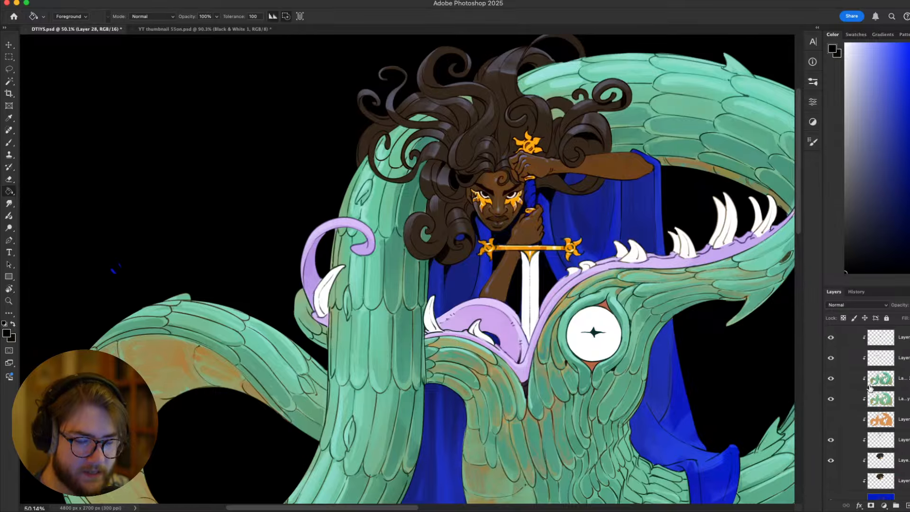
{"action": "scroll", "coordinate": [587, 316], "scroll_direction": "right", "scroll_amount": 5}
{"action": "scroll", "coordinate": [587, 317], "scroll_direction": "down", "scroll_amount": 3}
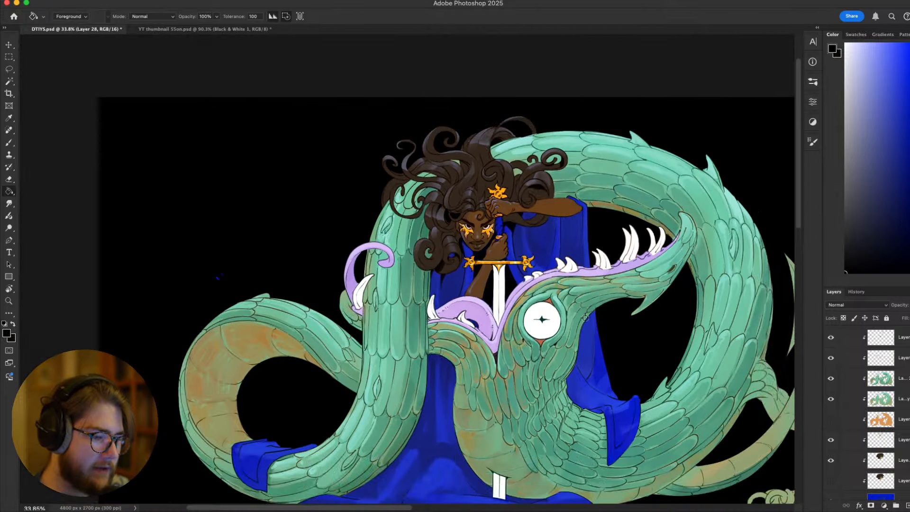
Sample the light green beside the serpent's eye for the brush and select the serpent's shading layer, Layer 76 copy 2
{"action": "scroll", "coordinate": [574, 320], "scroll_direction": "up", "scroll_amount": 1}
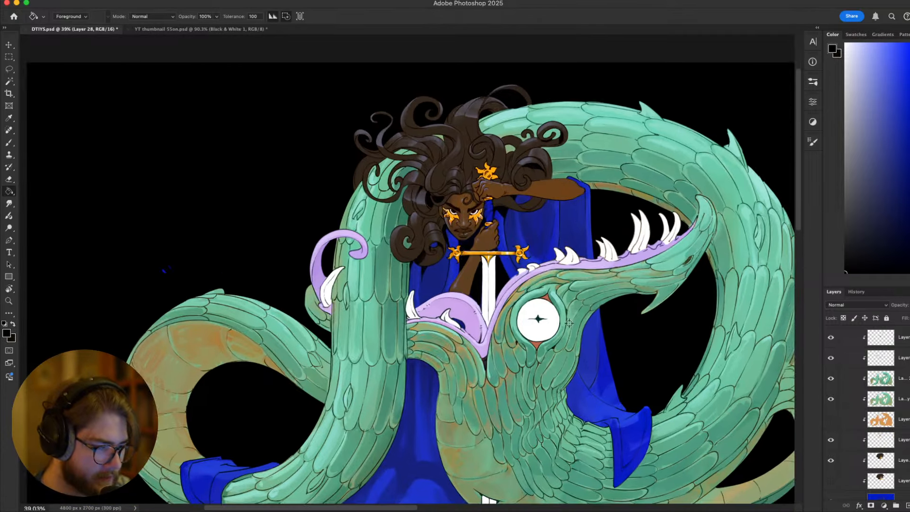
{"action": "scroll", "coordinate": [585, 332], "scroll_direction": "down", "scroll_amount": 3}
{"action": "scroll", "coordinate": [585, 331], "scroll_direction": "left", "scroll_amount": 2}
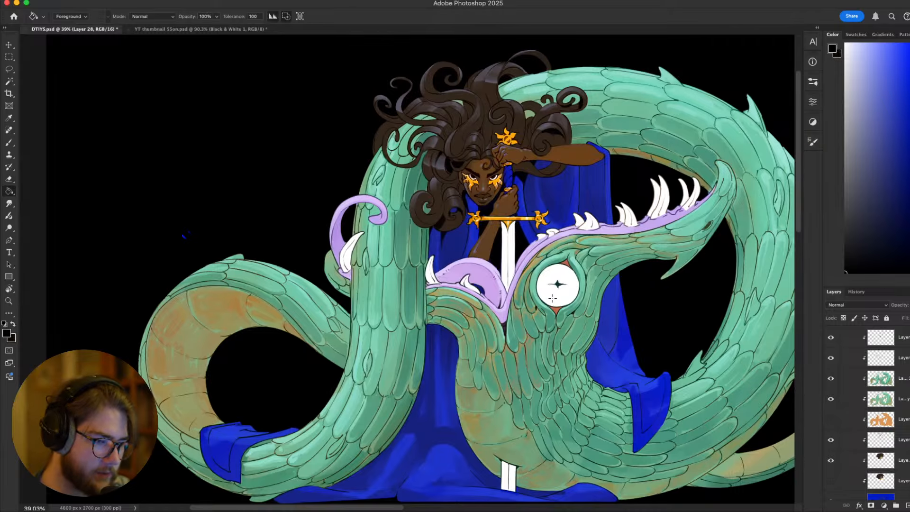
{"action": "key", "text": "b"}
{"action": "left_click", "coordinate": [545, 261], "text": "alt"}
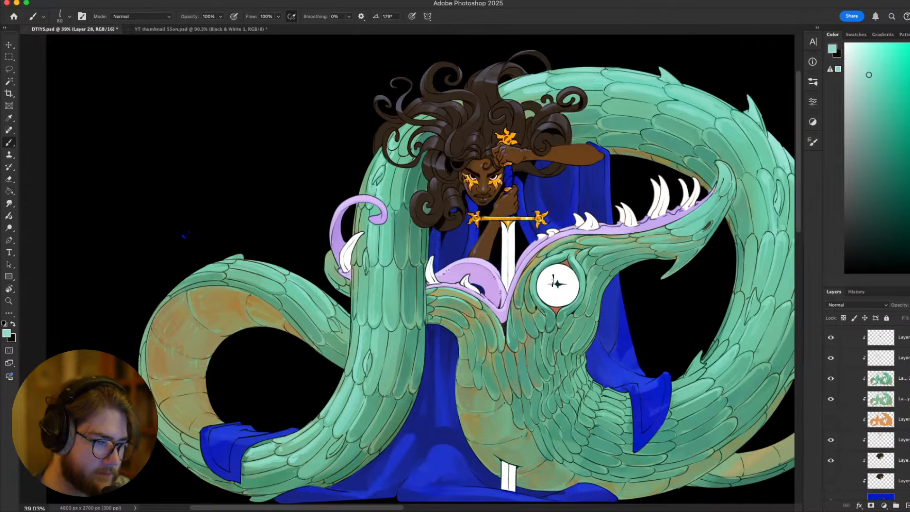
{"action": "key", "text": "r"}
{"action": "mouse_move", "coordinate": [554, 283]}
{"action": "left_mouse_down"}
{"action": "mouse_move", "coordinate": [616, 332]}
{"action": "mouse_move", "coordinate": [694, 357]}
{"action": "left_mouse_up"}
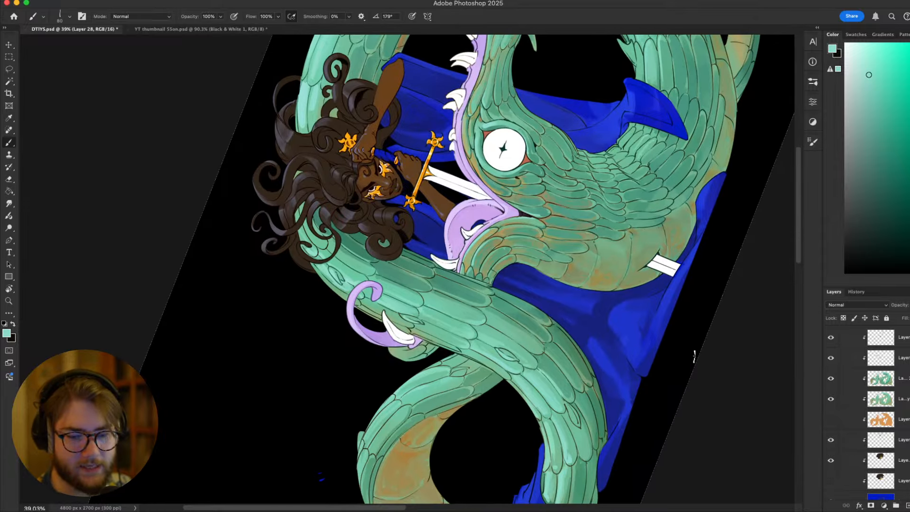
{"action": "left_click", "coordinate": [880, 378]}
{"action": "left_click", "coordinate": [830, 358]}
{"action": "left_click", "coordinate": [830, 358]}
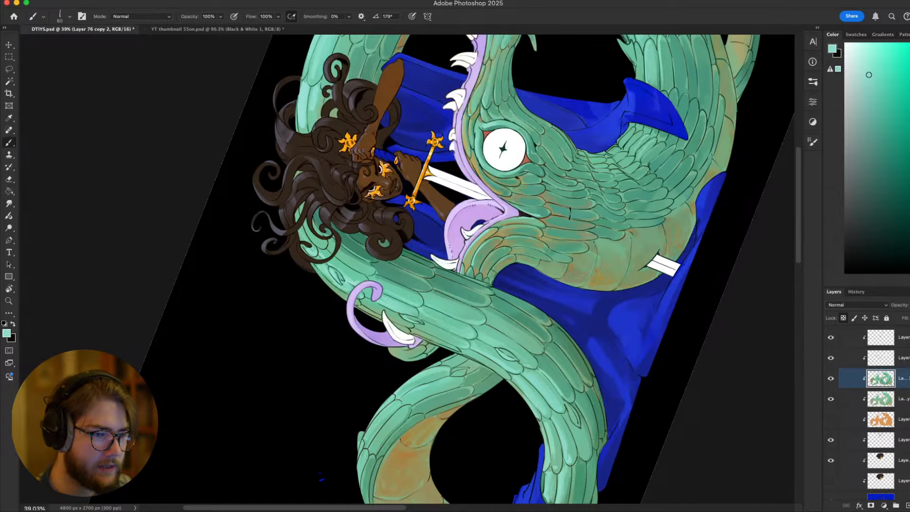
Set the brush size to 90 px for the serpent's scales and return the rotated canvas to upright
{"action": "key", "text": "bracketright"}
{"action": "key", "text": "bracketright"}
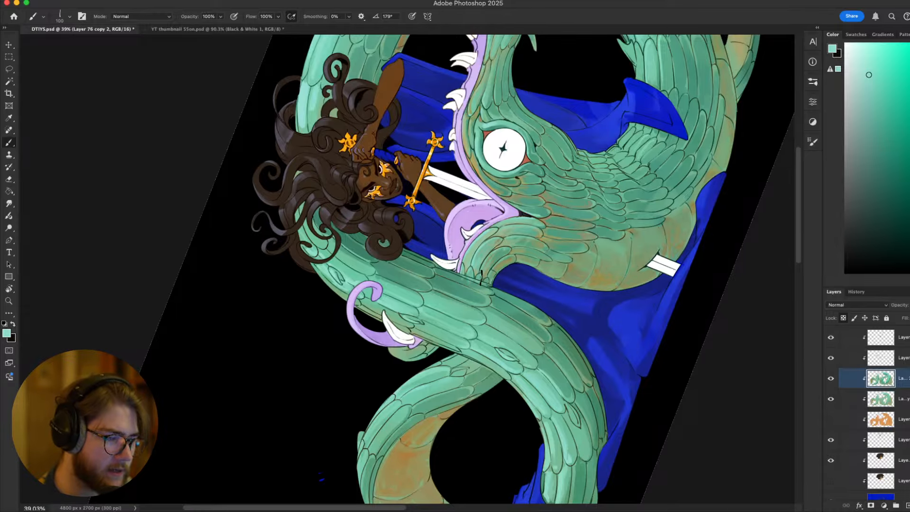
{"action": "key", "text": "Escape"}
{"action": "mouse_move", "coordinate": [703, 292]}
{"action": "left_mouse_down"}
{"action": "mouse_move", "coordinate": [715, 280]}
{"action": "mouse_move", "coordinate": [666, 303]}
{"action": "left_mouse_up"}
{"action": "key", "text": "["}
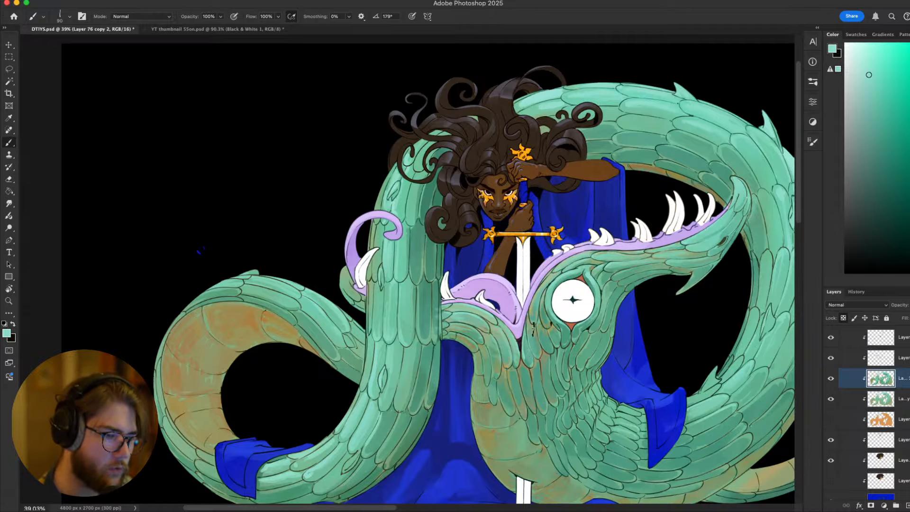
Examine the serpent's coils, head and scale shading against the black background at several magnifications
{"action": "scroll", "coordinate": [552, 414], "scroll_direction": "down", "scroll_amount": 2}
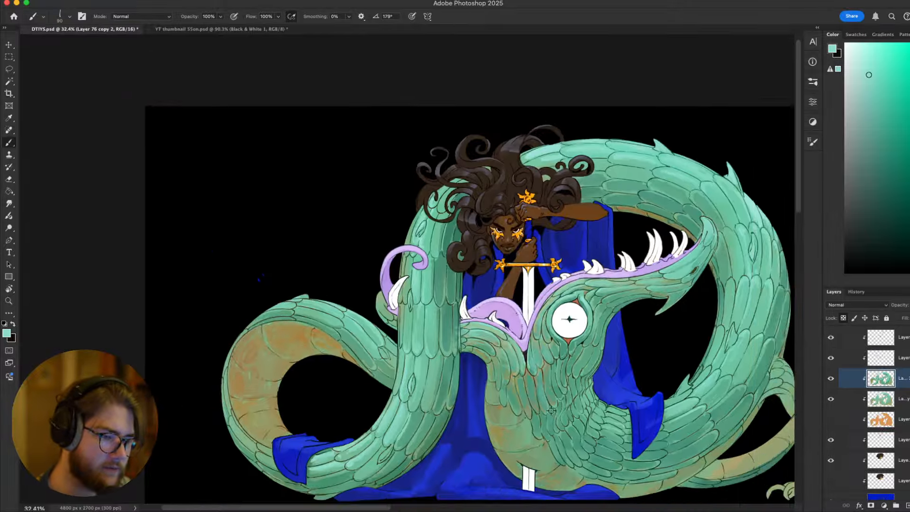
{"action": "scroll", "coordinate": [551, 410], "scroll_direction": "down", "scroll_amount": 1}
{"action": "scroll", "coordinate": [545, 403], "scroll_direction": "up", "scroll_amount": 4}
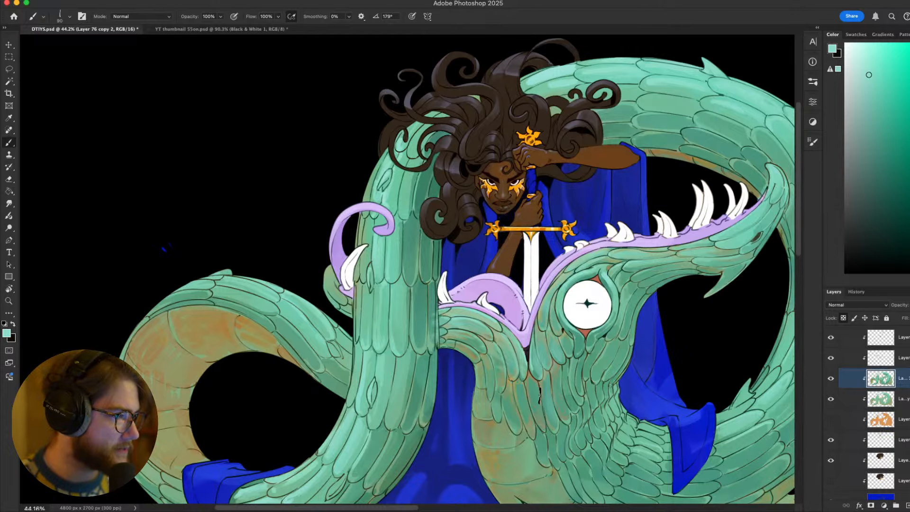
{"action": "scroll", "coordinate": [539, 396], "scroll_direction": "right", "scroll_amount": 4}
{"action": "scroll", "coordinate": [540, 395], "scroll_direction": "down", "scroll_amount": 3}
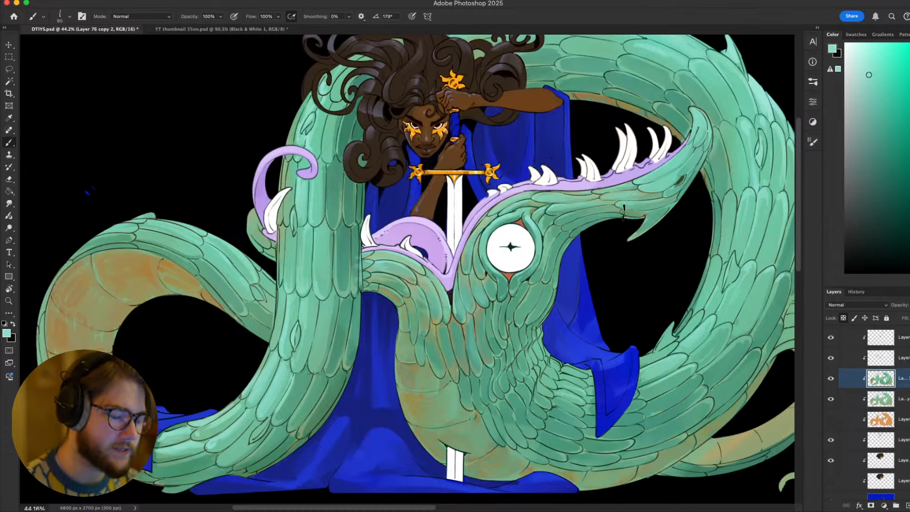
{"action": "key", "text": "ctrl+minus"}
{"action": "key", "text": "ctrl+minus"}
{"action": "key", "text": "ctrl+minus"}
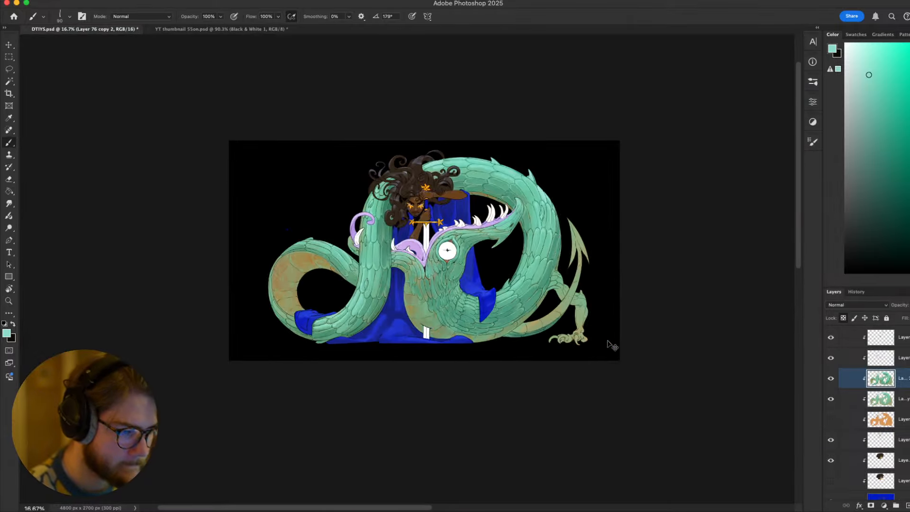
{"action": "key", "text": "ctrl+plus"}
{"action": "key", "text": "ctrl+plus"}
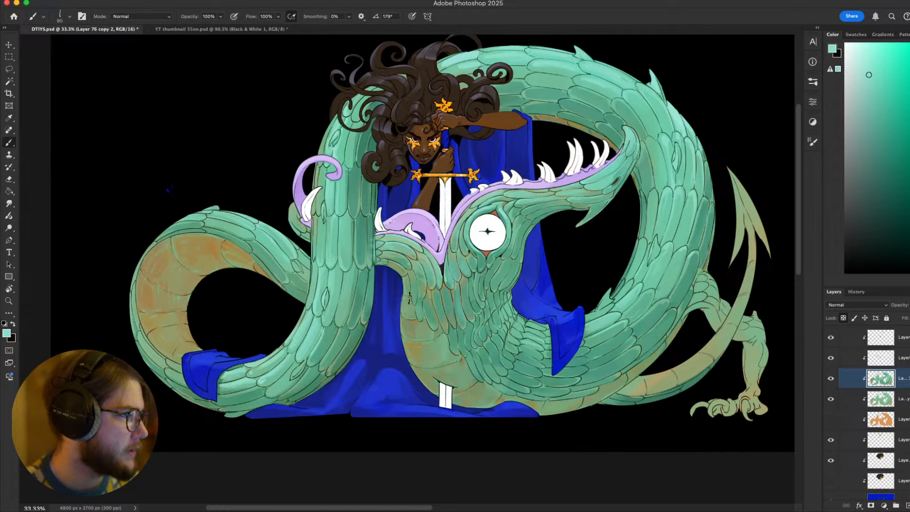
{"action": "scroll", "coordinate": [489, 260], "scroll_direction": "up", "scroll_amount": 3}
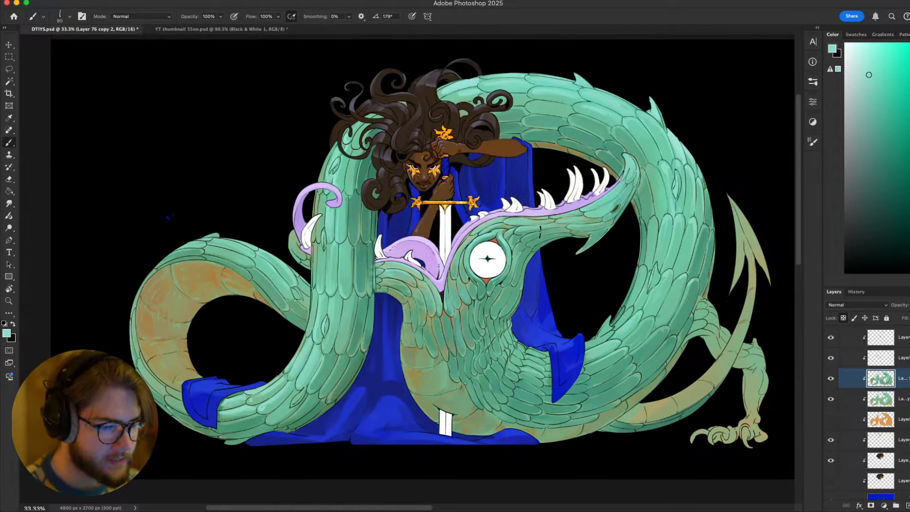
{"action": "scroll", "coordinate": [488, 260], "scroll_direction": "up", "scroll_amount": 1}
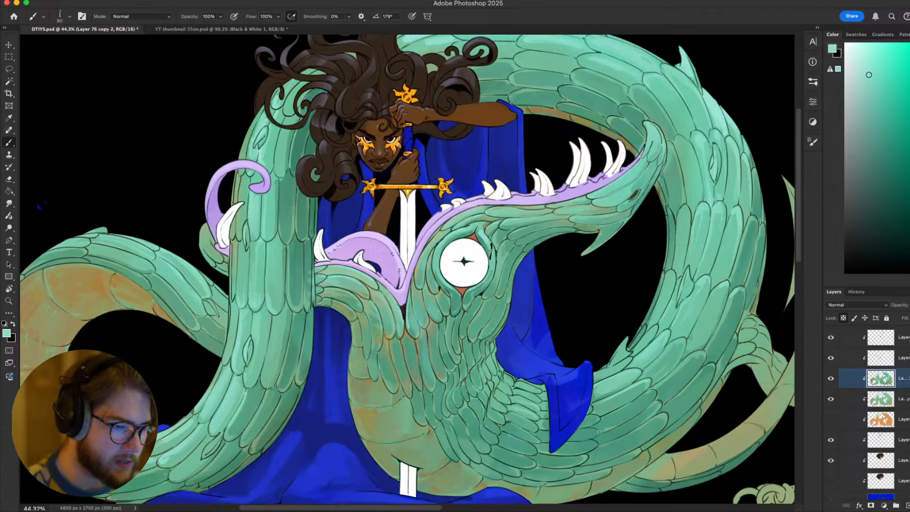
{"action": "scroll", "coordinate": [491, 251], "scroll_direction": "right", "scroll_amount": 1}
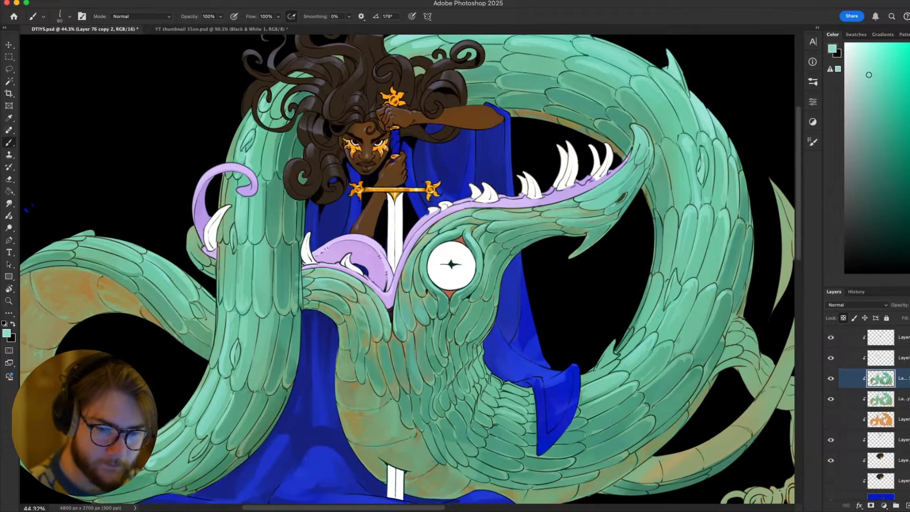
Compare the serpent with and without the Layer 76 copy 2 shading, and enlarge the brush to 175 px
{"action": "left_click", "coordinate": [831, 378]}
{"action": "left_click", "coordinate": [831, 378]}
{"action": "scroll", "coordinate": [663, 285], "scroll_direction": "up", "scroll_amount": 2}
{"action": "key", "text": "bracketright"}
{"action": "key", "text": "bracketright"}
{"action": "key", "text": "bracketright"}
{"action": "key", "text": "bracketright"}
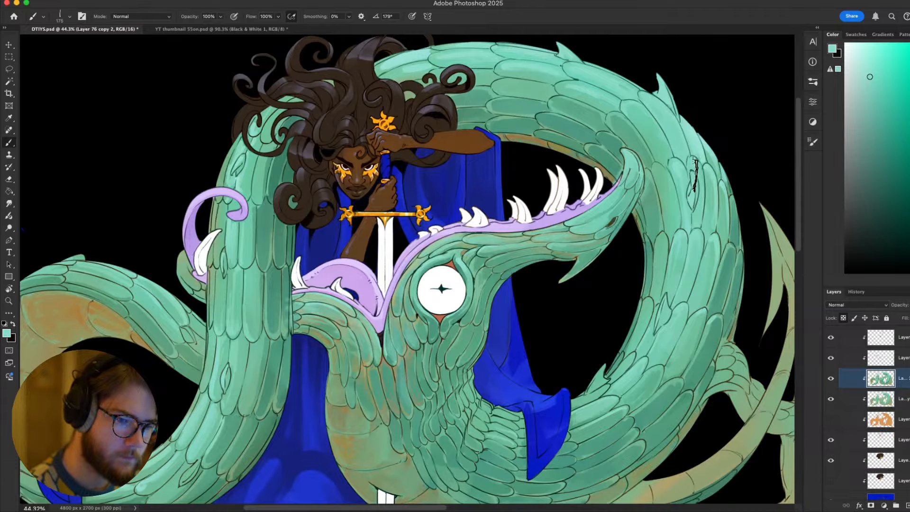
Examine the scale shading along the serpent's upper coil, curled coil and upright neck section
{"action": "scroll", "coordinate": [593, 300], "scroll_direction": "up", "scroll_amount": 3}
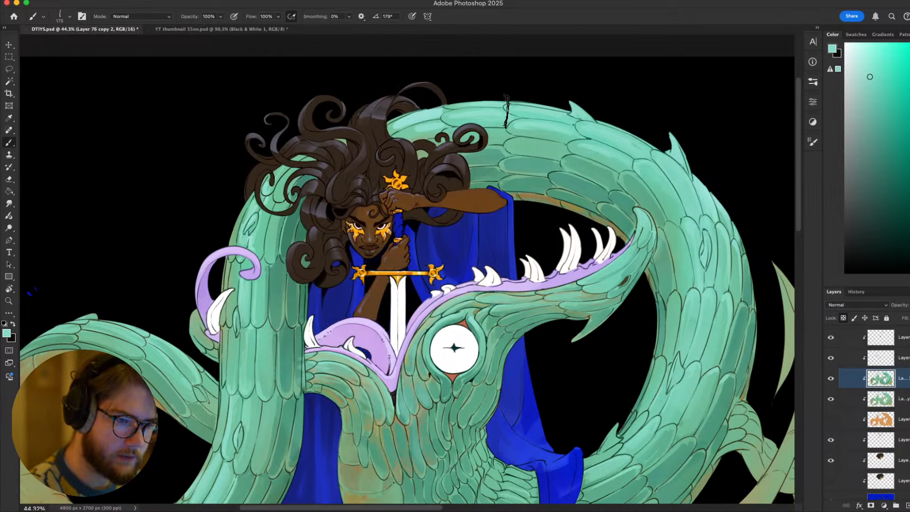
{"action": "scroll", "coordinate": [452, 214], "scroll_direction": "left", "scroll_amount": 5}
{"action": "scroll", "coordinate": [452, 215], "scroll_direction": "down", "scroll_amount": 3}
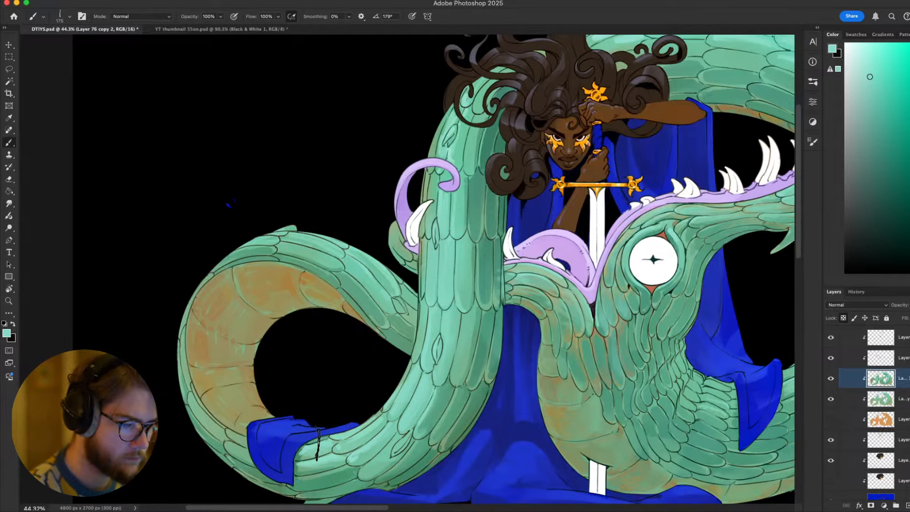
{"action": "scroll", "coordinate": [318, 445], "scroll_direction": "left", "scroll_amount": 5}
{"action": "scroll", "coordinate": [319, 445], "scroll_direction": "down", "scroll_amount": 3}
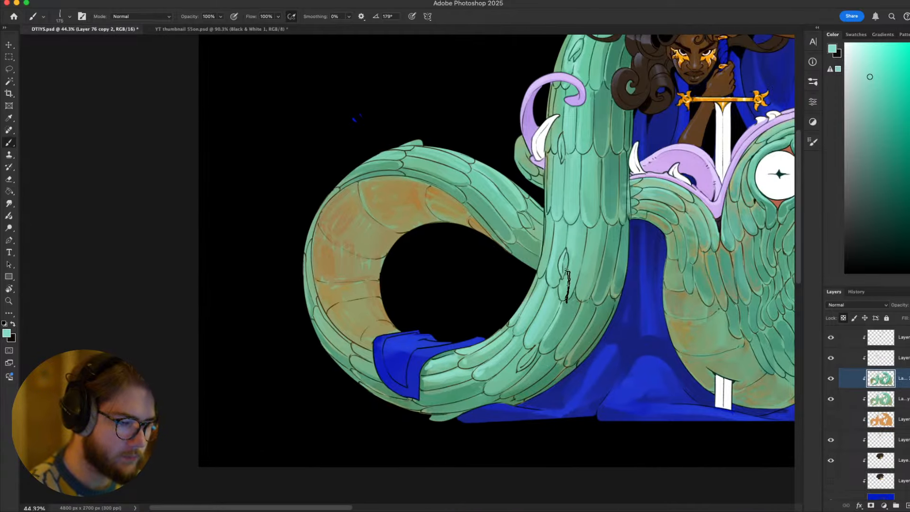
{"action": "mouse_move", "coordinate": [587, 259]}
{"action": "left_mouse_down"}
{"action": "mouse_move", "coordinate": [581, 240]}
{"action": "mouse_move", "coordinate": [387, 270]}
{"action": "mouse_move", "coordinate": [361, 323]}
{"action": "left_mouse_up"}
{"action": "left_click_drag", "start_coordinate": [355, 199], "coordinate": [517, 322]}
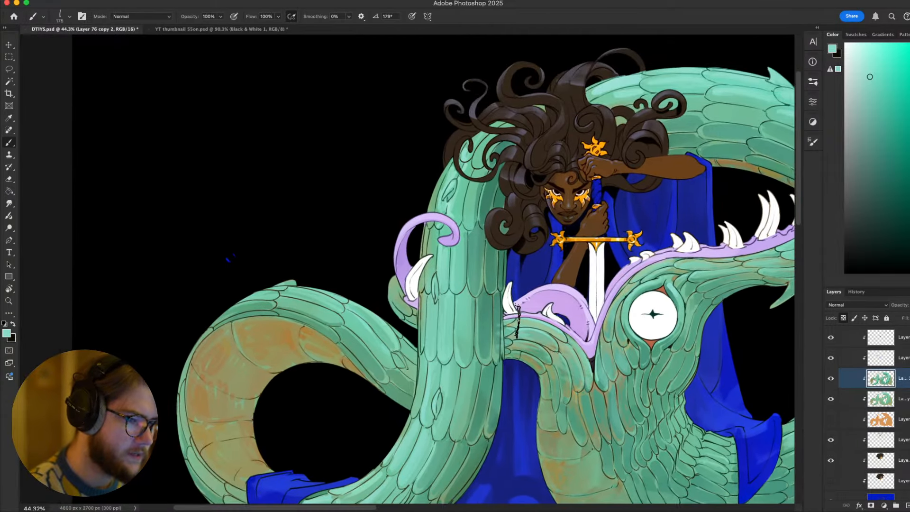
Reduce the brush size to 100 px and undo the trial stroke on the serpent's upright coil
{"action": "key", "text": "bracketleft"}
{"action": "key", "text": "bracketleft"}
{"action": "key", "text": "bracketleft"}
{"action": "mouse_move", "coordinate": [493, 259]}
{"action": "left_mouse_down"}
{"action": "mouse_move", "coordinate": [467, 282]}
{"action": "mouse_move", "coordinate": [459, 260]}
{"action": "mouse_move", "coordinate": [469, 249]}
{"action": "left_mouse_up"}
{"action": "key", "text": "super+z"}
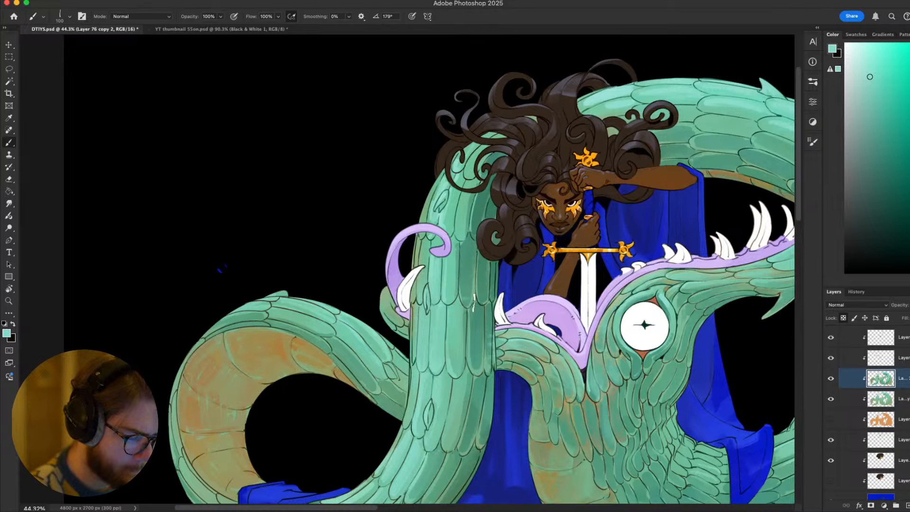
{"action": "mouse_move", "coordinate": [507, 323]}
{"action": "left_mouse_down"}
{"action": "mouse_move", "coordinate": [523, 247]}
{"action": "mouse_move", "coordinate": [476, 266]}
{"action": "left_mouse_up"}
{"action": "left_click_drag", "start_coordinate": [506, 340], "coordinate": [620, 268]}
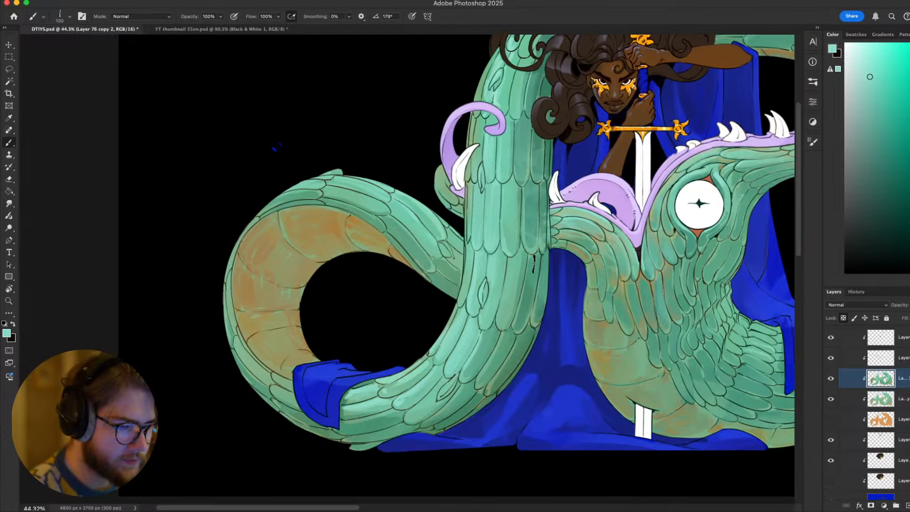
{"action": "left_click", "coordinate": [412, 454]}
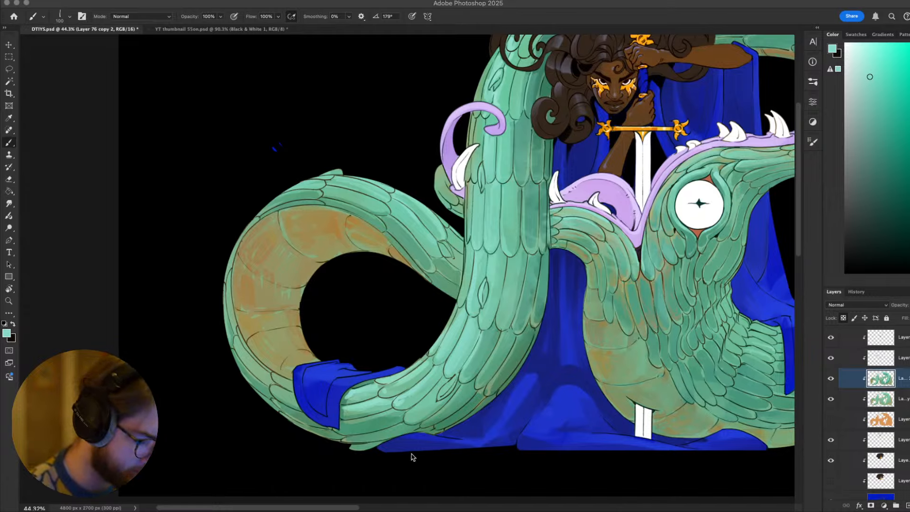
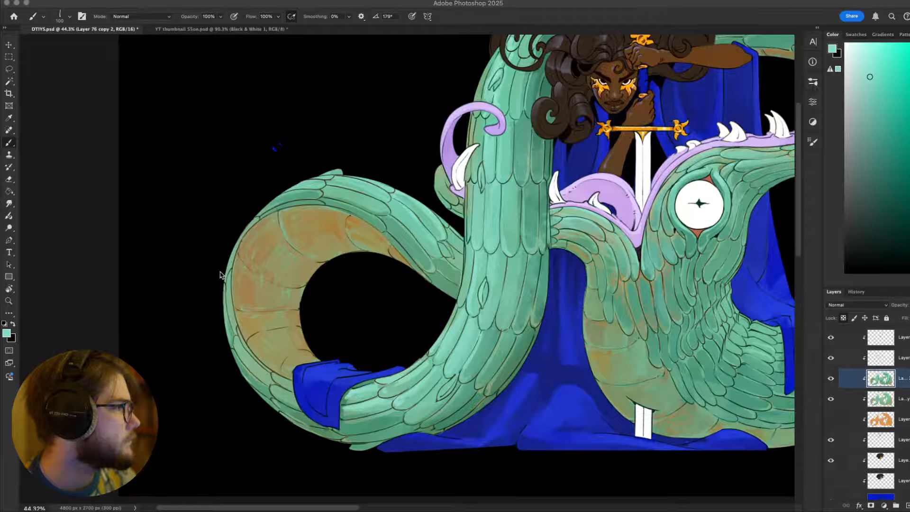
Paste the 1886 and 2024 Statue of Liberty comparison photo and move its layer above the illustration layers
{"action": "key", "text": "ctrl+v"}
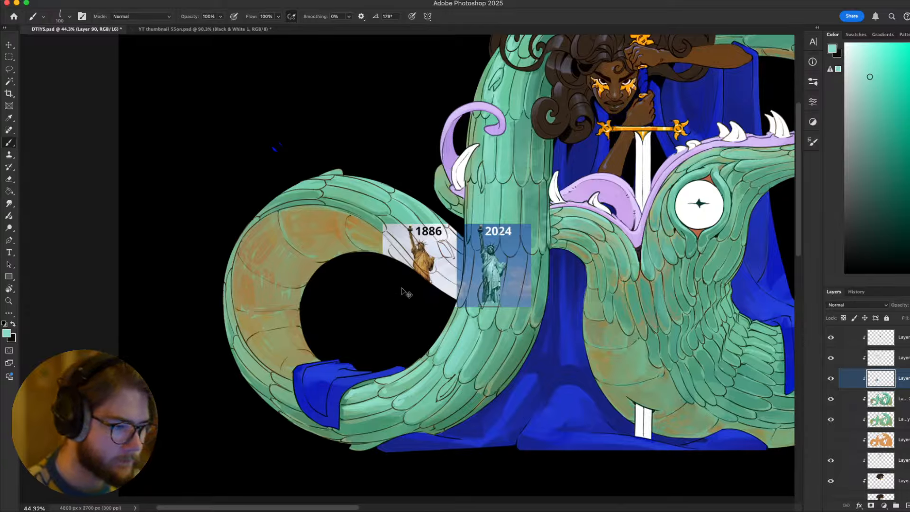
{"action": "key", "text": "super+t"}
{"action": "scroll", "coordinate": [897, 365], "scroll_direction": "up", "scroll_amount": 5}
{"action": "left_click_drag", "start_coordinate": [903, 462], "coordinate": [904, 371]}
{"action": "scroll", "coordinate": [902, 442], "scroll_direction": "up", "scroll_amount": 5}
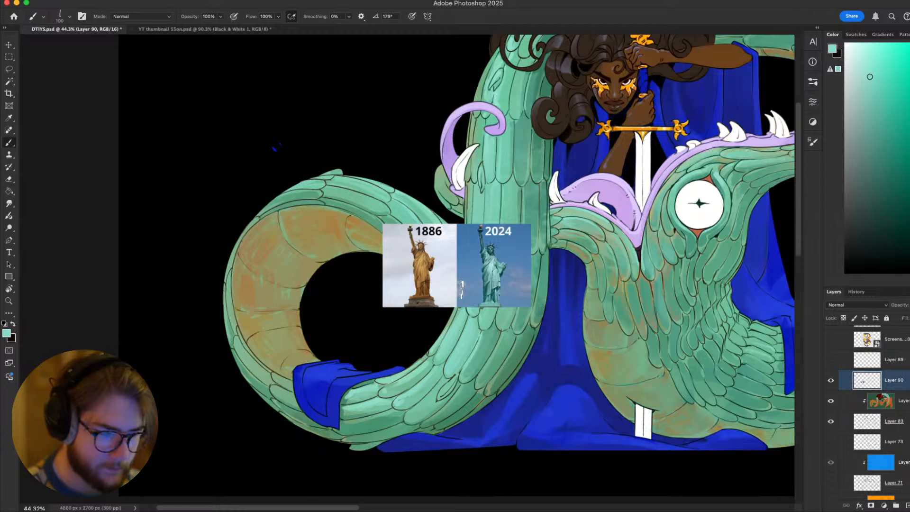
Scale up the pasted Statue of Liberty comparison photo so both statues can be studied
{"action": "scroll", "coordinate": [462, 290], "scroll_direction": "up", "scroll_amount": 3}
{"action": "key", "text": "super+t"}
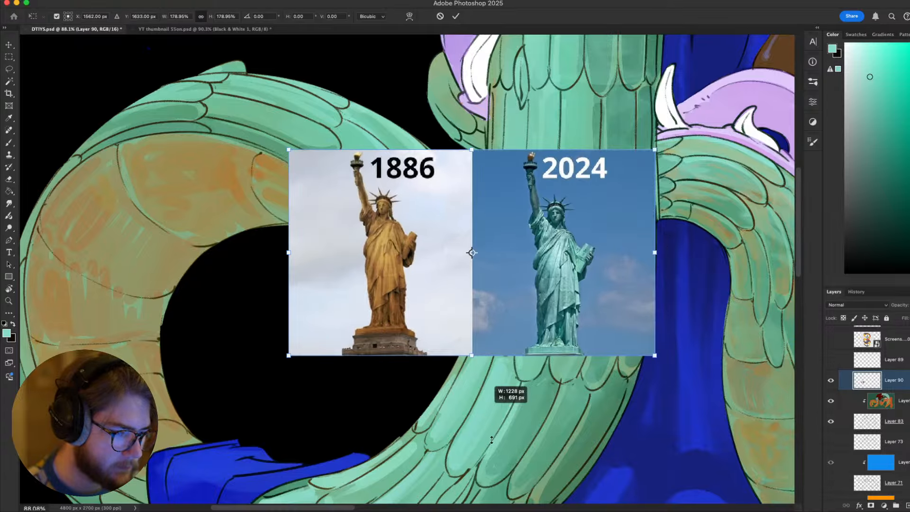
{"action": "left_click_drag", "start_coordinate": [492, 440], "coordinate": [498, 464]}
{"action": "key", "text": "Return"}
Examine the copper and green patina colors of the two statues beside the serpent's scales
{"action": "left_click_drag", "start_coordinate": [644, 244], "coordinate": [546, 257]}
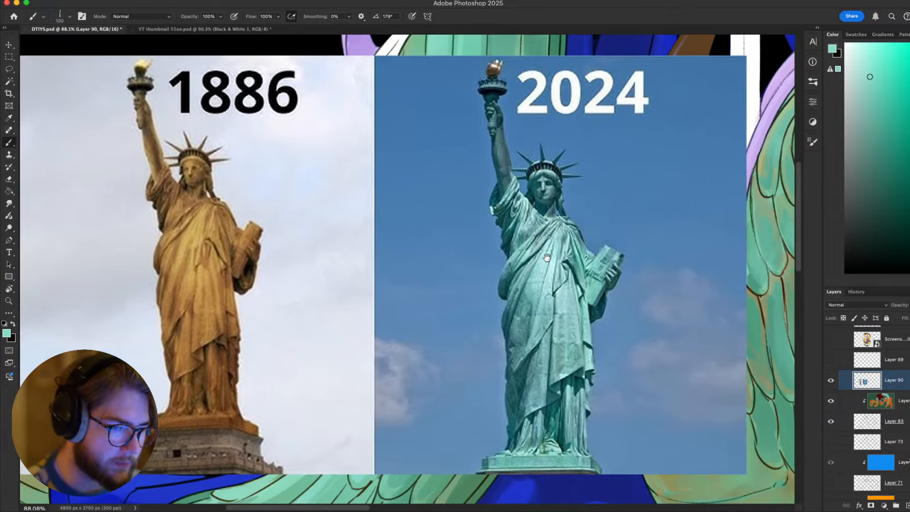
{"action": "scroll", "coordinate": [547, 257], "scroll_direction": "down", "scroll_amount": 2}
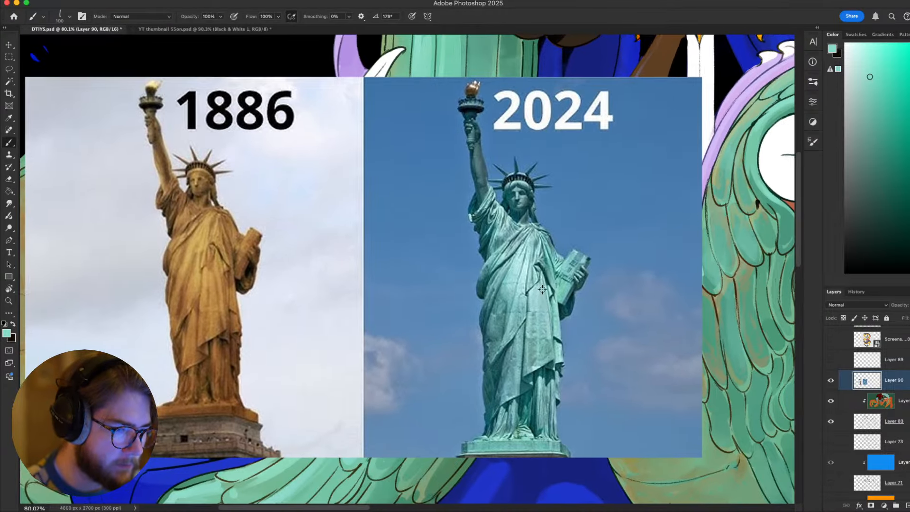
{"action": "scroll", "coordinate": [542, 290], "scroll_direction": "down", "scroll_amount": 2}
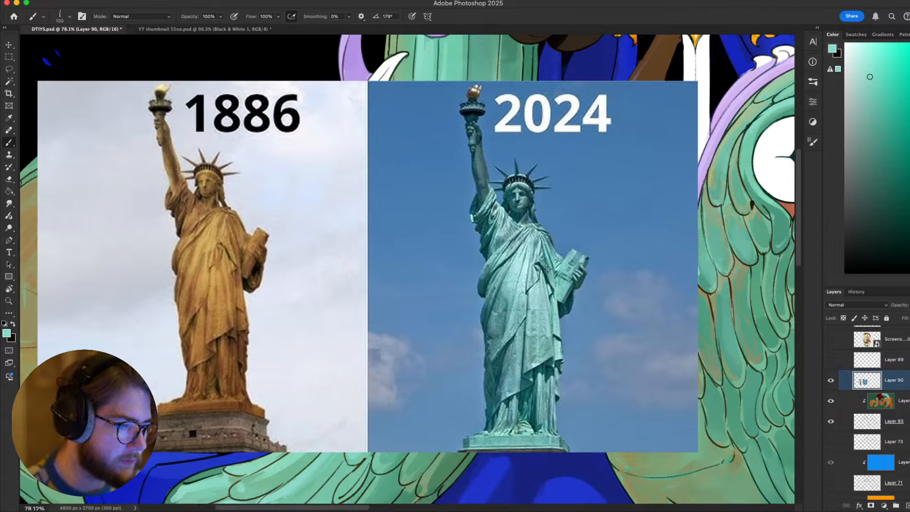
{"action": "scroll", "coordinate": [562, 331], "scroll_direction": "up", "scroll_amount": 2}
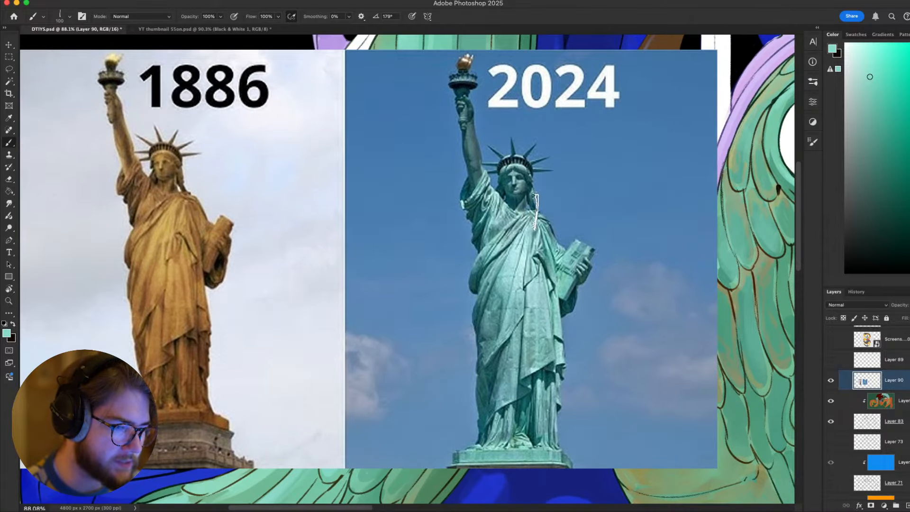
{"action": "left_click_drag", "start_coordinate": [559, 179], "coordinate": [557, 214]}
{"action": "scroll", "coordinate": [564, 327], "scroll_direction": "down", "scroll_amount": 5}
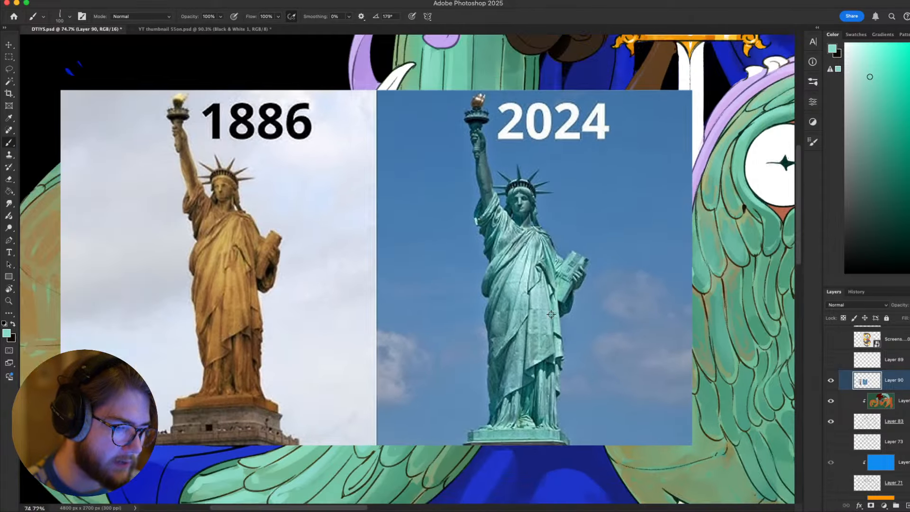
{"action": "scroll", "coordinate": [564, 327], "scroll_direction": "up", "scroll_amount": 2}
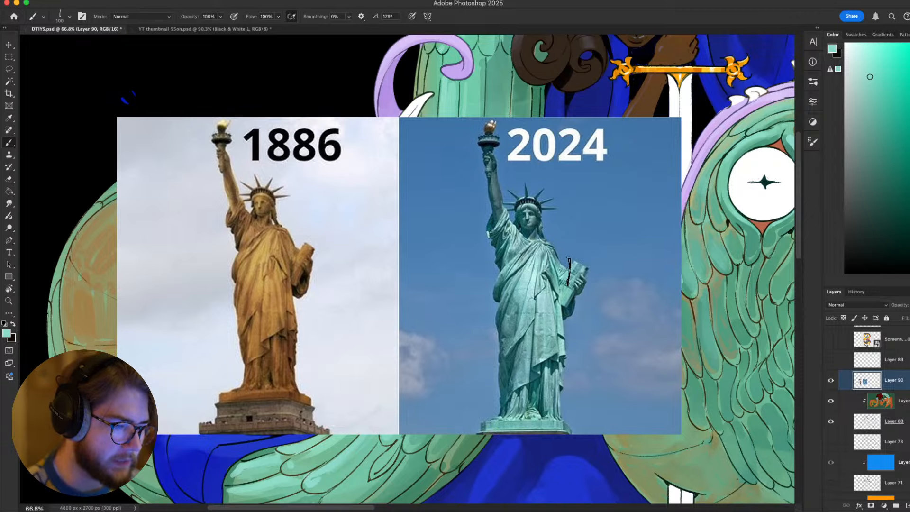
{"action": "left_click_drag", "start_coordinate": [557, 278], "coordinate": [554, 258]}
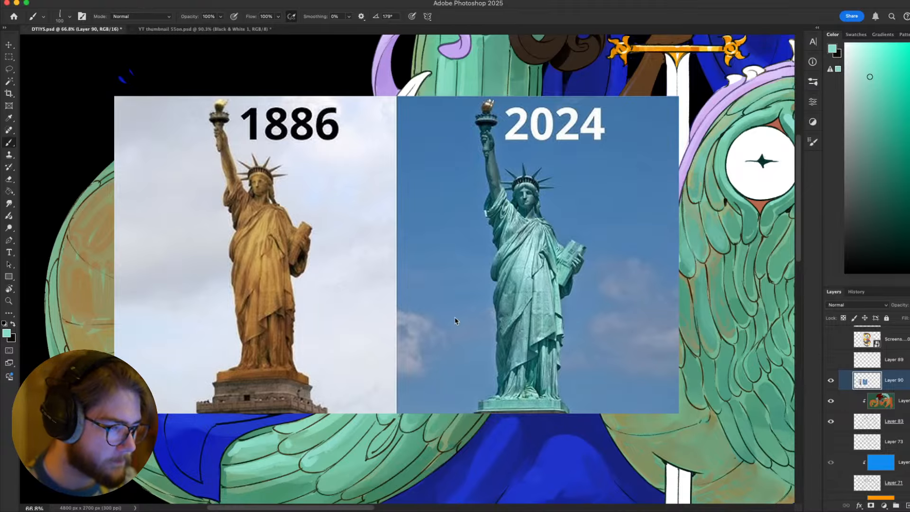
Add the photo of the patinated copper bust as a second reference over the Statue of Liberty comparison
{"action": "key", "text": "super+shift+alt+n"}
{"action": "scroll", "coordinate": [429, 303], "scroll_direction": "up", "scroll_amount": 3}
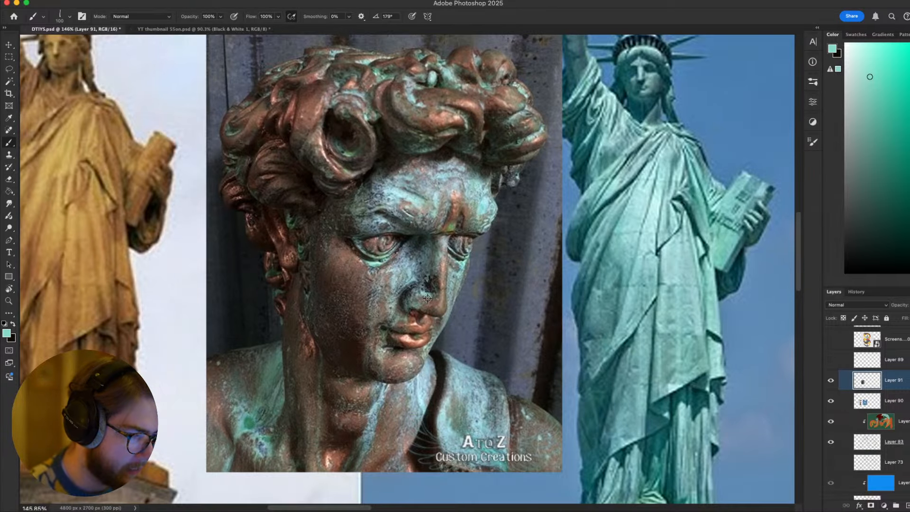
Paste the photo of the green patinated curly-haired bust as another reference and study where its copper shows through
{"action": "scroll", "coordinate": [431, 301], "scroll_direction": "down", "scroll_amount": 1}
{"action": "scroll", "coordinate": [431, 301], "scroll_direction": "down", "scroll_amount": 1}
{"action": "left_click_drag", "start_coordinate": [428, 282], "coordinate": [427, 323]}
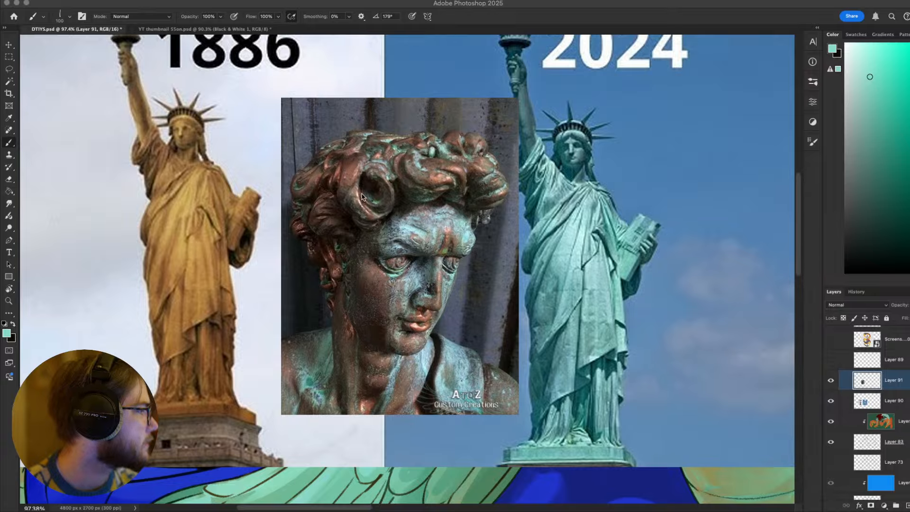
{"action": "left_click", "coordinate": [379, 185]}
{"action": "key", "text": "super+v"}
{"action": "scroll", "coordinate": [376, 216], "scroll_direction": "up", "scroll_amount": 2}
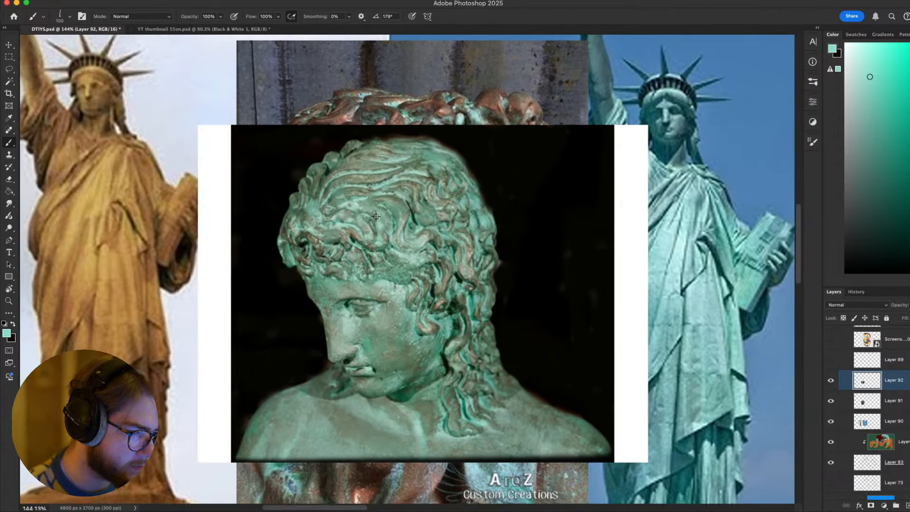
{"action": "scroll", "coordinate": [402, 194], "scroll_direction": "down", "scroll_amount": 2}
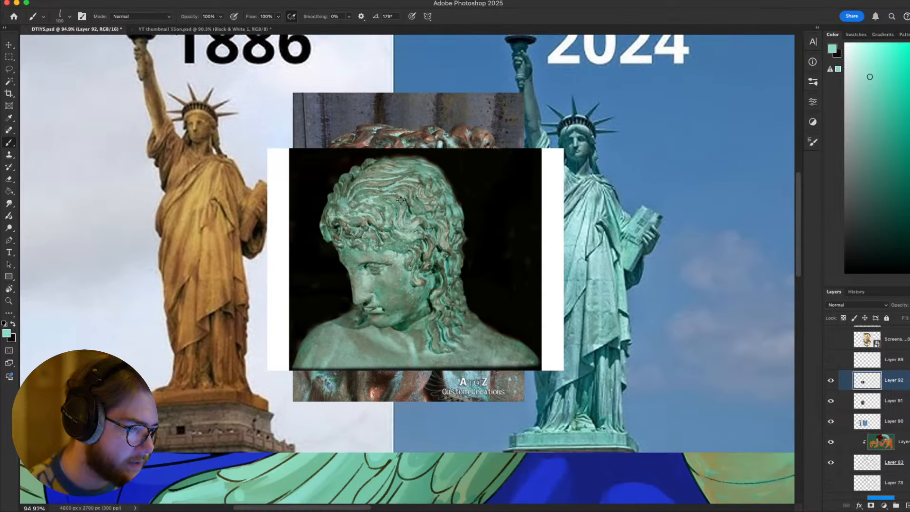
{"action": "scroll", "coordinate": [400, 200], "scroll_direction": "up", "scroll_amount": 2}
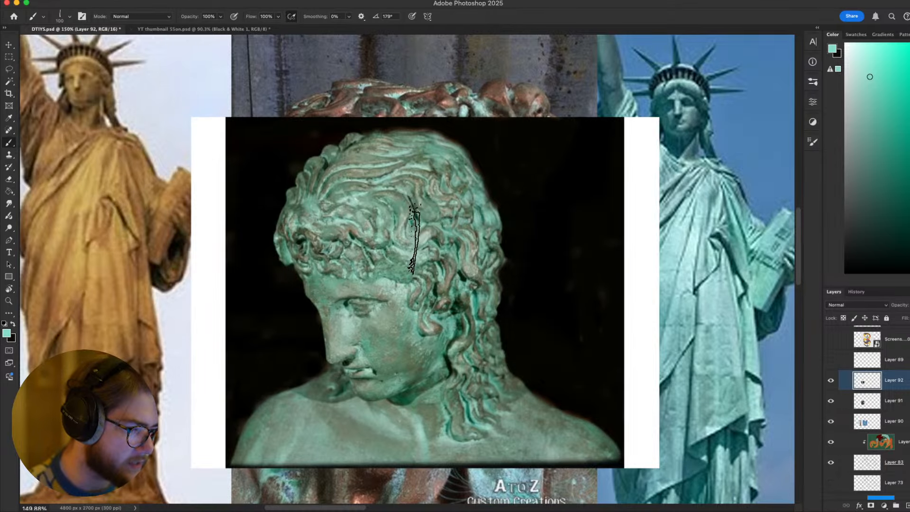
{"action": "scroll", "coordinate": [396, 327], "scroll_direction": "down", "scroll_amount": 3}
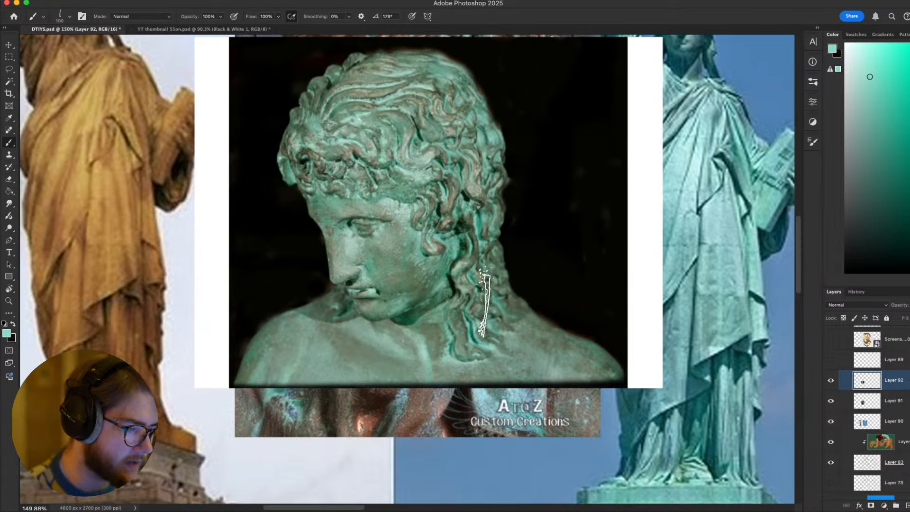
{"action": "scroll", "coordinate": [426, 136], "scroll_direction": "up", "scroll_amount": 1}
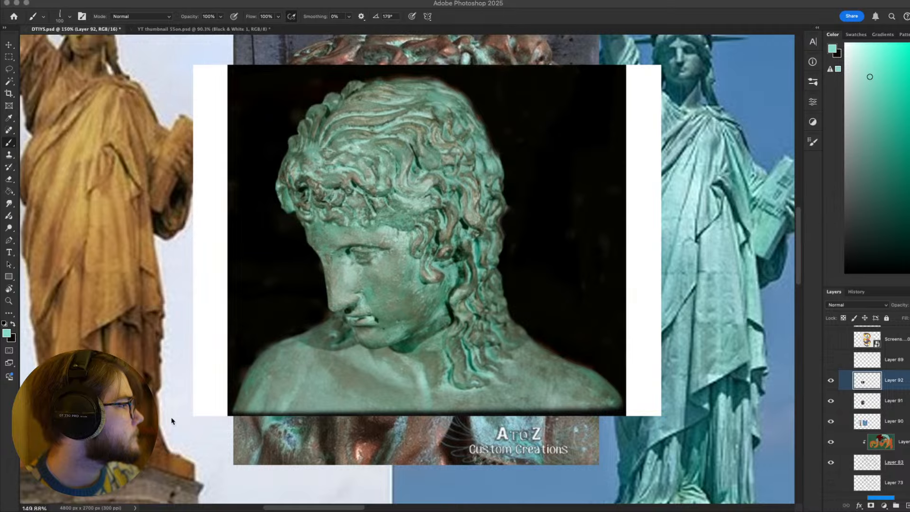
Paste the patinated mask photo and the oxidized copper Buddha photo as further references and view the whole Buddha statue
{"action": "key", "text": "ctrl+v"}
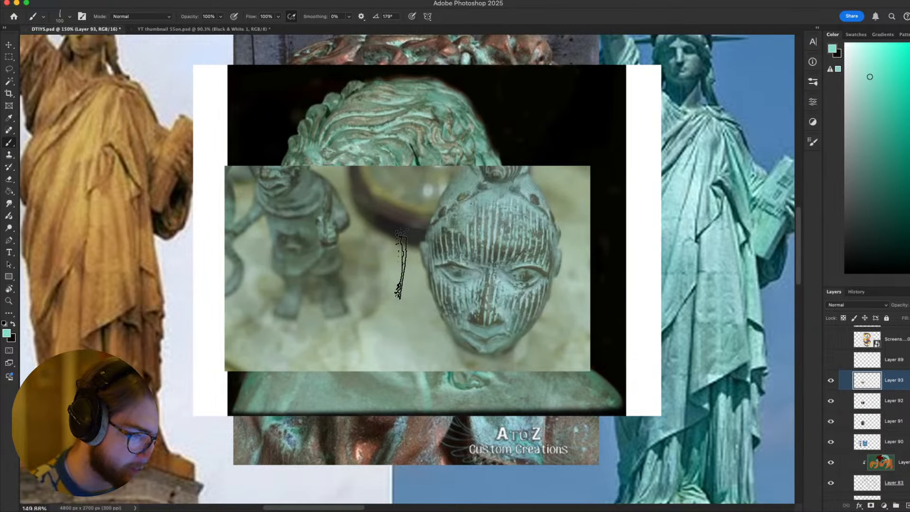
{"action": "scroll", "coordinate": [472, 260], "scroll_direction": "down", "scroll_amount": 3}
{"action": "scroll", "coordinate": [472, 260], "scroll_direction": "down", "scroll_amount": 2}
{"action": "scroll", "coordinate": [472, 260], "scroll_direction": "up", "scroll_amount": 4}
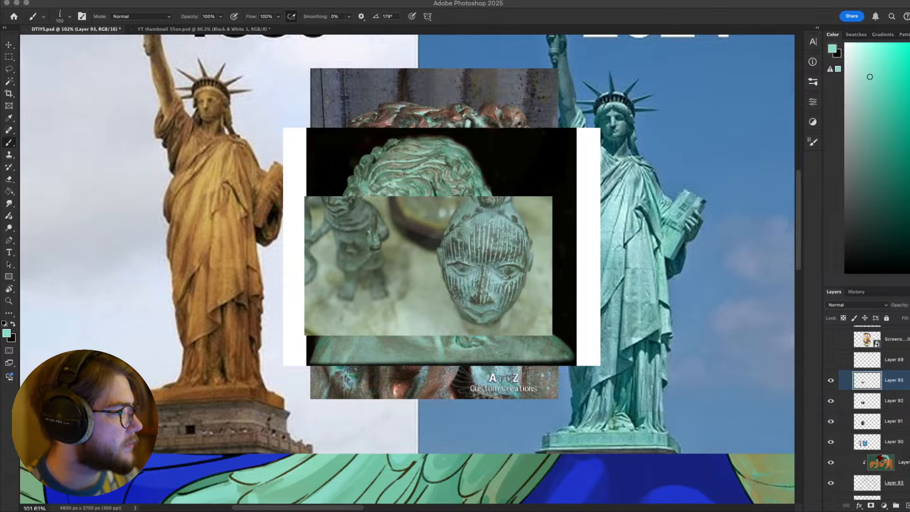
{"action": "key", "text": "ctrl+v"}
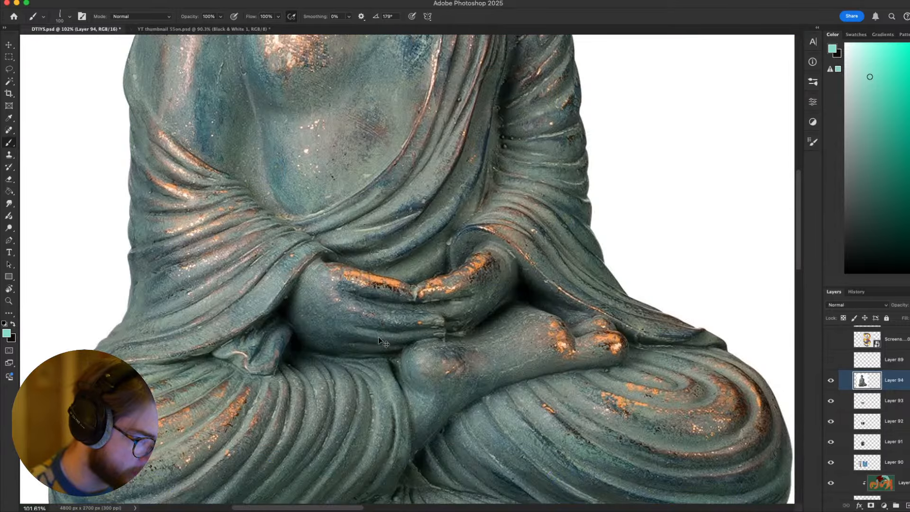
{"action": "scroll", "coordinate": [388, 342], "scroll_direction": "down", "scroll_amount": 5}
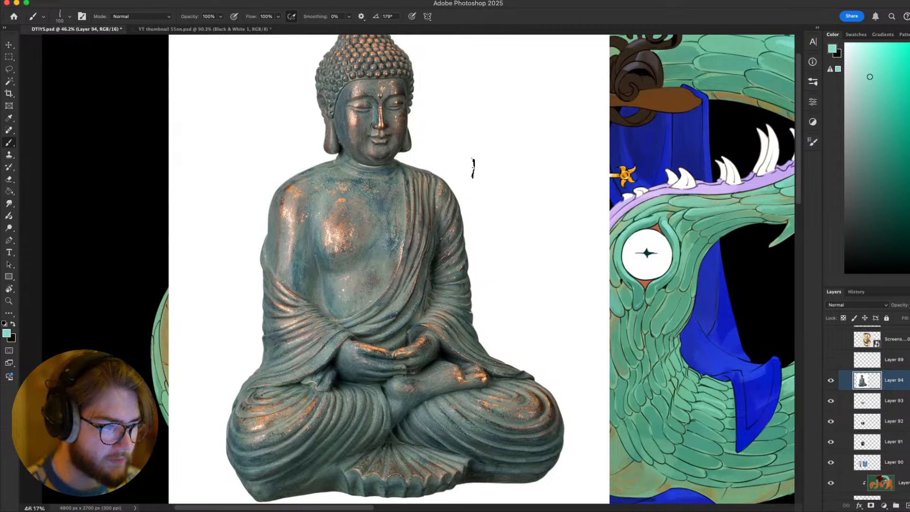
Hide all the pasted reference photo layers and select the serpent's upper green color layer, Layer 76 copy 2
{"action": "left_click", "coordinate": [830, 380]}
{"action": "scroll", "coordinate": [701, 382], "scroll_direction": "right", "scroll_amount": 2}
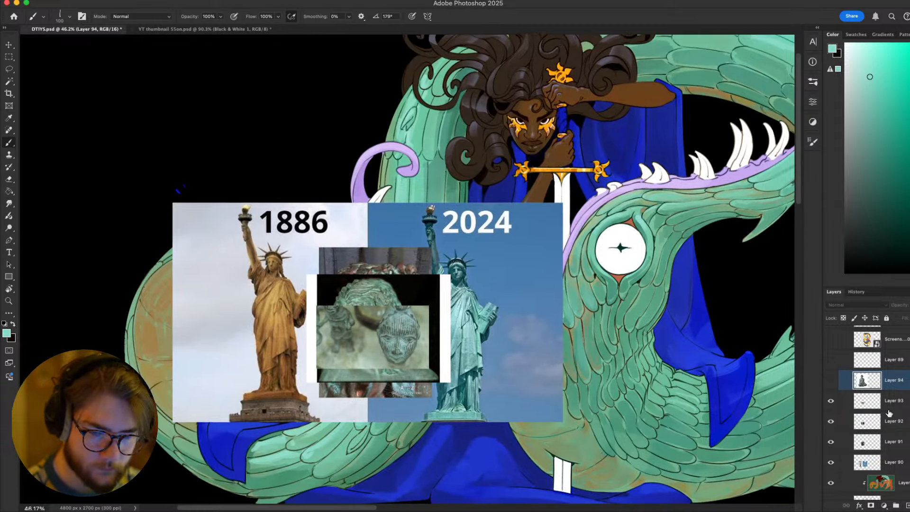
{"action": "left_click", "coordinate": [830, 462]}
{"action": "scroll", "coordinate": [895, 444], "scroll_direction": "down", "scroll_amount": 5}
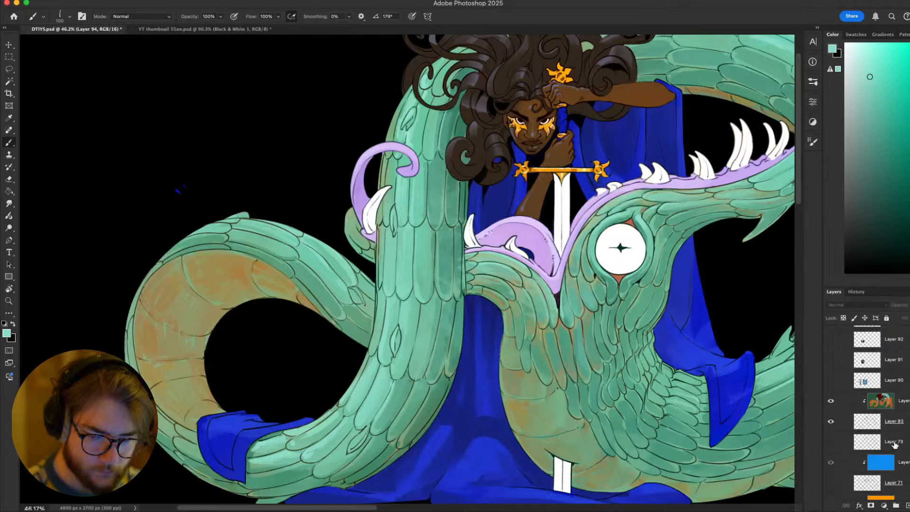
{"action": "scroll", "coordinate": [590, 334], "scroll_direction": "right", "scroll_amount": 5}
{"action": "scroll", "coordinate": [903, 436], "scroll_direction": "down", "scroll_amount": 5}
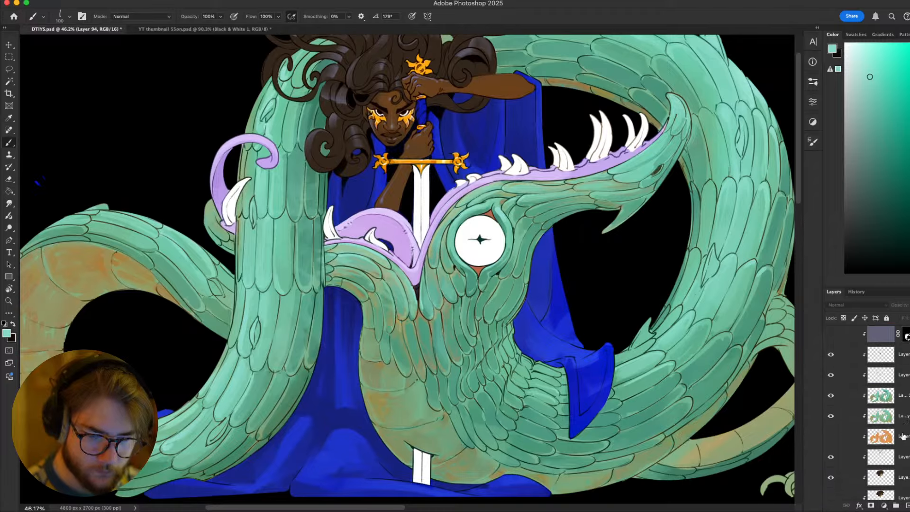
{"action": "left_click", "coordinate": [900, 401]}
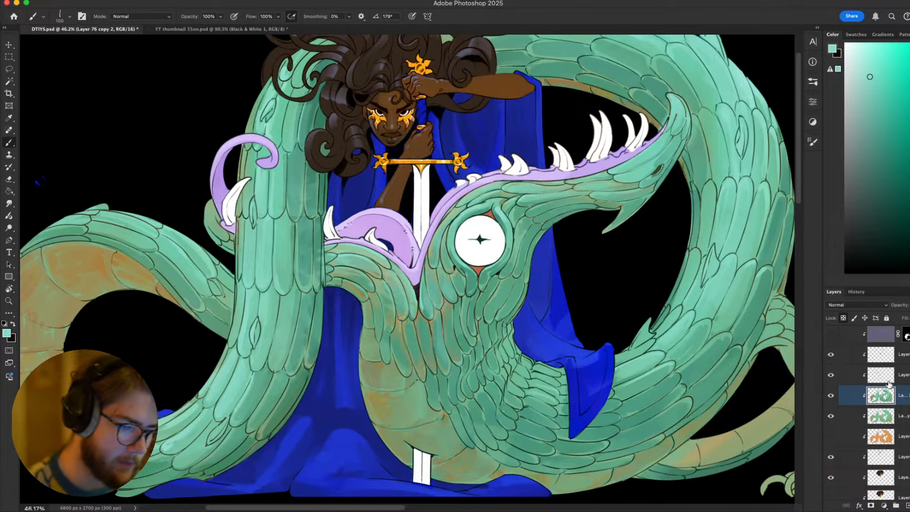
Shade the scales along the outer edge of the serpent's large right coil in a darker muted green with a size 700 brush
{"action": "left_click_drag", "start_coordinate": [716, 355], "coordinate": [647, 310]}
{"action": "left_click", "coordinate": [641, 296], "text": "alt"}
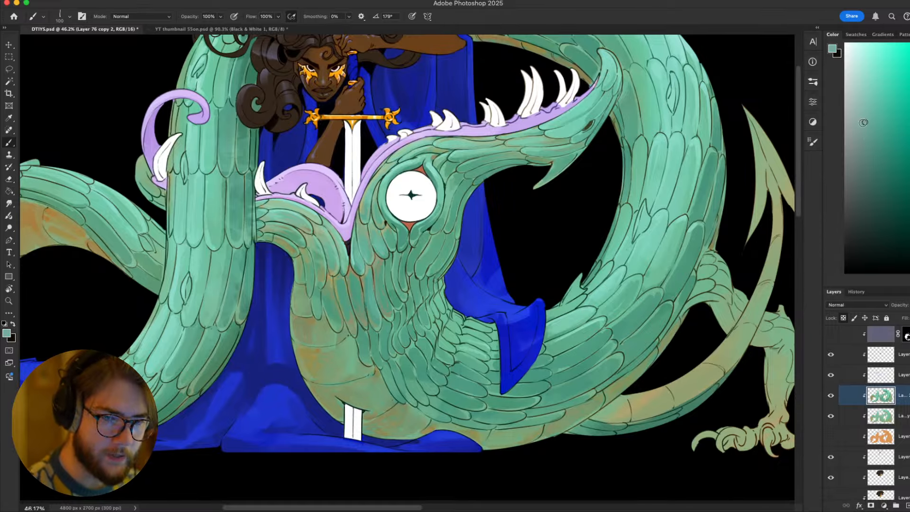
{"action": "key", "text": "bracketright"}
{"action": "key", "text": "bracketright"}
{"action": "key", "text": "bracketright"}
{"action": "key", "text": "bracketright"}
{"action": "key", "text": "bracketright"}
{"action": "key", "text": "bracketright"}
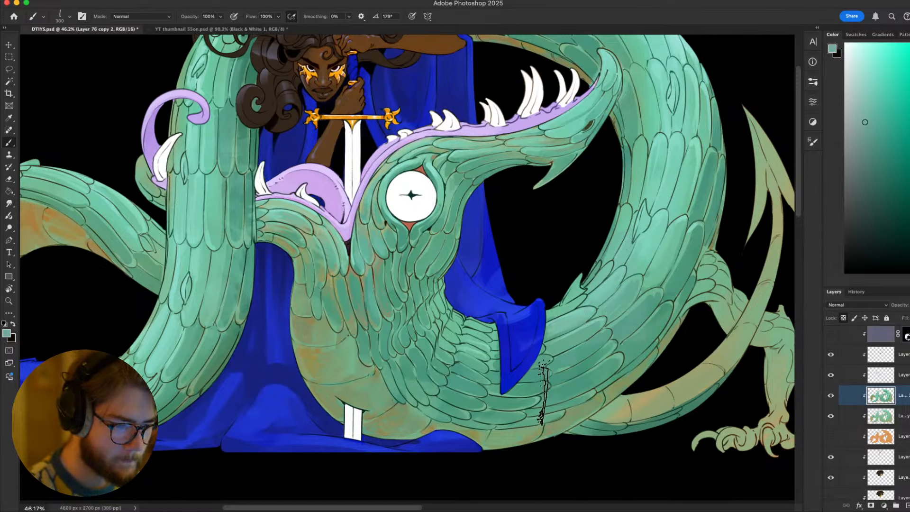
{"action": "left_click", "coordinate": [873, 144]}
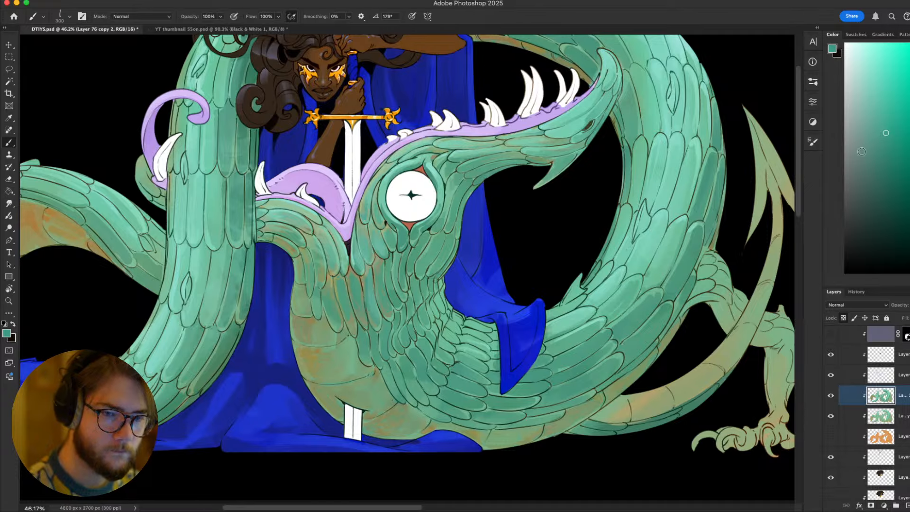
{"action": "left_click", "coordinate": [872, 155]}
{"action": "key", "text": "bracketright"}
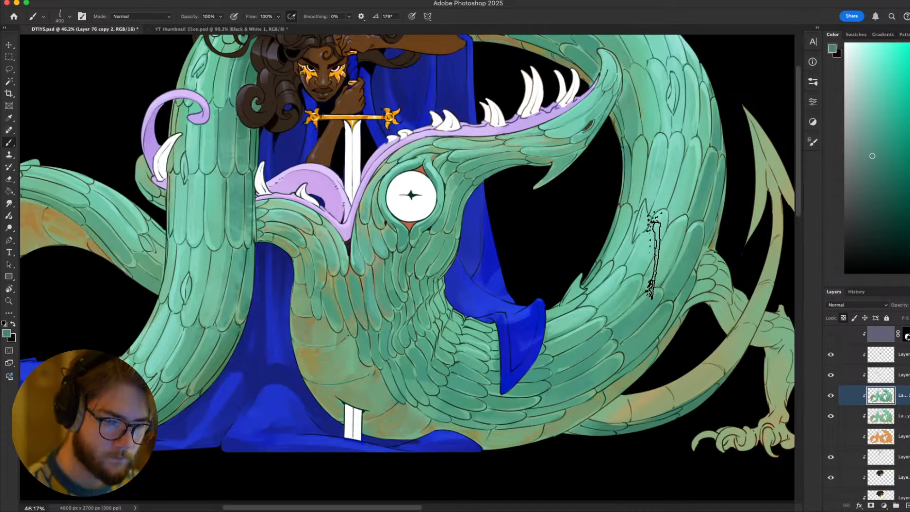
{"action": "key", "text": "bracketright"}
{"action": "key", "text": "bracketright"}
{"action": "key", "text": "bracketright"}
{"action": "left_click_drag", "start_coordinate": [679, 196], "coordinate": [707, 277]}
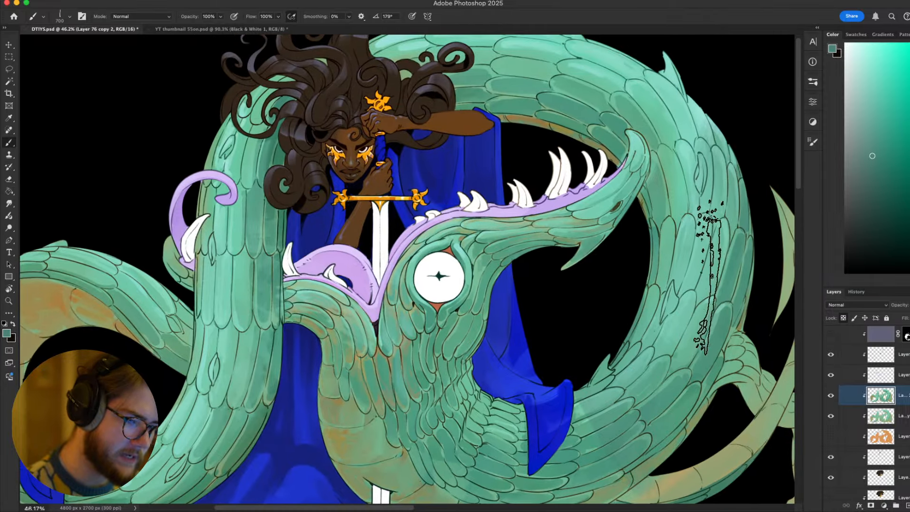
{"action": "left_click_drag", "start_coordinate": [746, 145], "coordinate": [729, 264]}
{"action": "left_click_drag", "start_coordinate": [636, 380], "coordinate": [704, 287]}
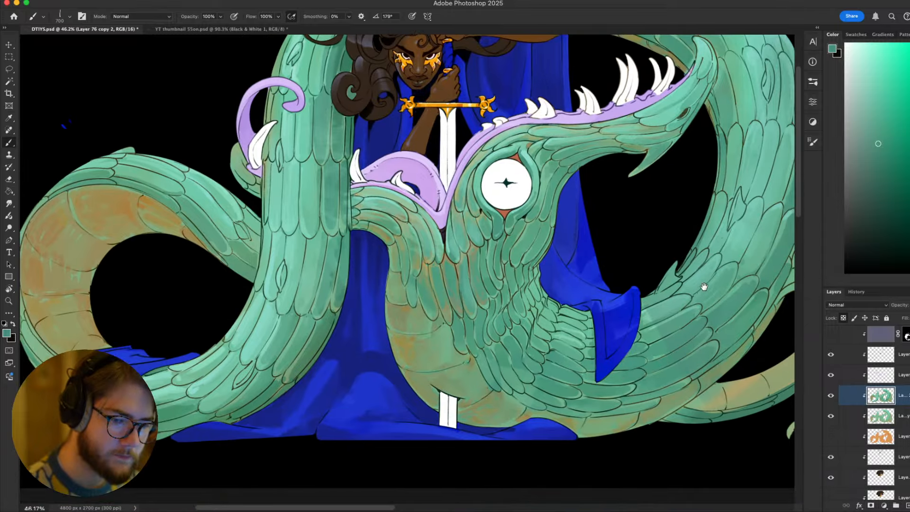
Review the green shading across the serpent's head, neck, large coils and left loop
{"action": "left_click_drag", "start_coordinate": [566, 380], "coordinate": [578, 392]}
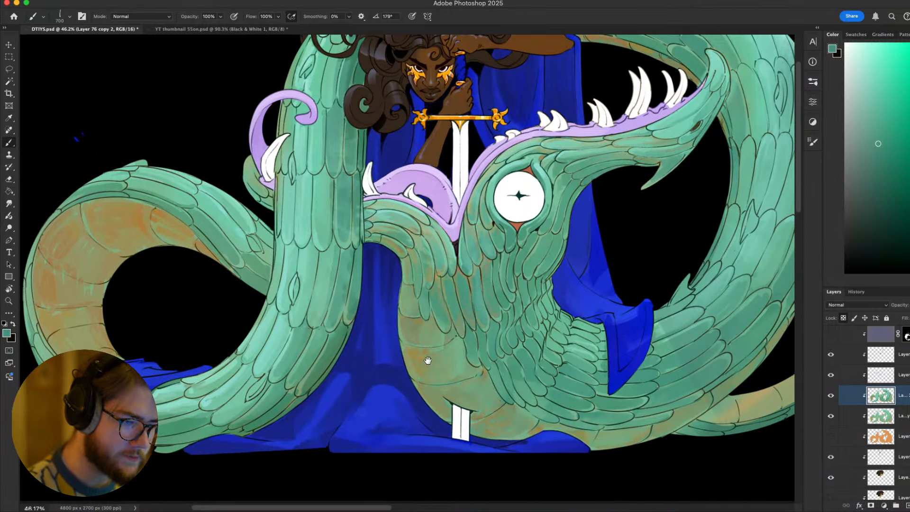
{"action": "left_click_drag", "start_coordinate": [455, 265], "coordinate": [470, 308]}
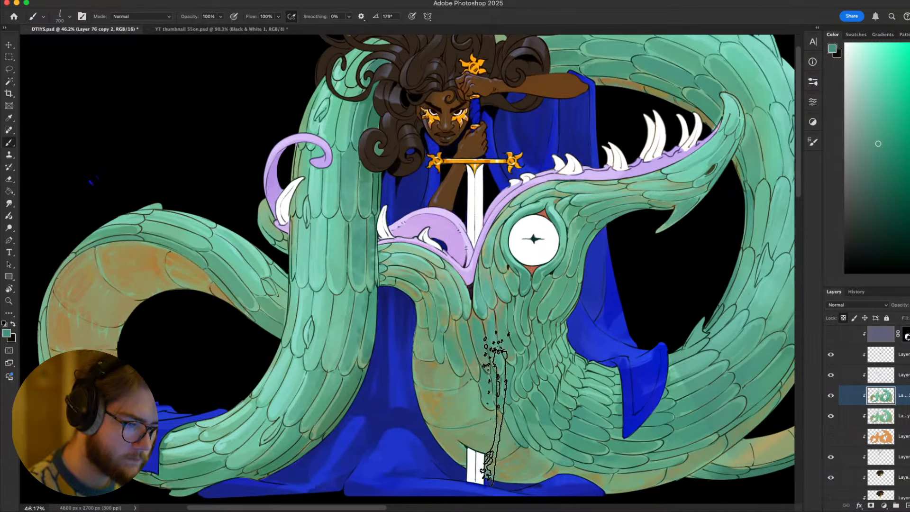
{"action": "scroll", "coordinate": [496, 408], "scroll_direction": "down", "scroll_amount": 1}
{"action": "scroll", "coordinate": [540, 186], "scroll_direction": "up", "scroll_amount": 4}
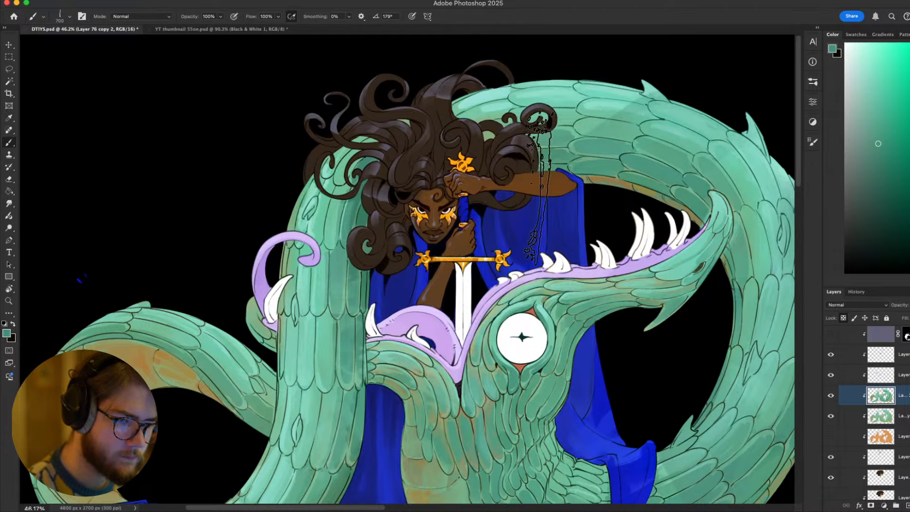
{"action": "scroll", "coordinate": [539, 187], "scroll_direction": "down", "scroll_amount": 5}
{"action": "scroll", "coordinate": [539, 187], "scroll_direction": "left", "scroll_amount": 3}
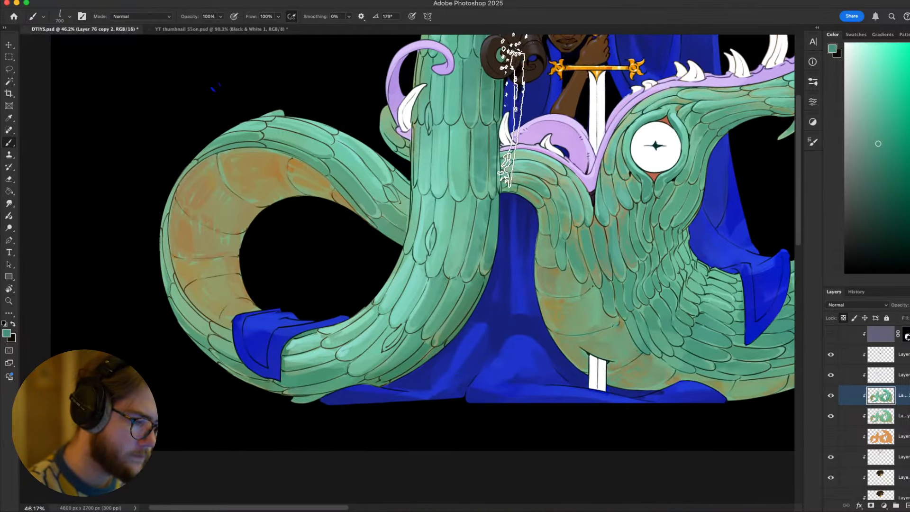
{"action": "scroll", "coordinate": [284, 370], "scroll_direction": "up", "scroll_amount": 1}
{"action": "scroll", "coordinate": [285, 369], "scroll_direction": "left", "scroll_amount": 2}
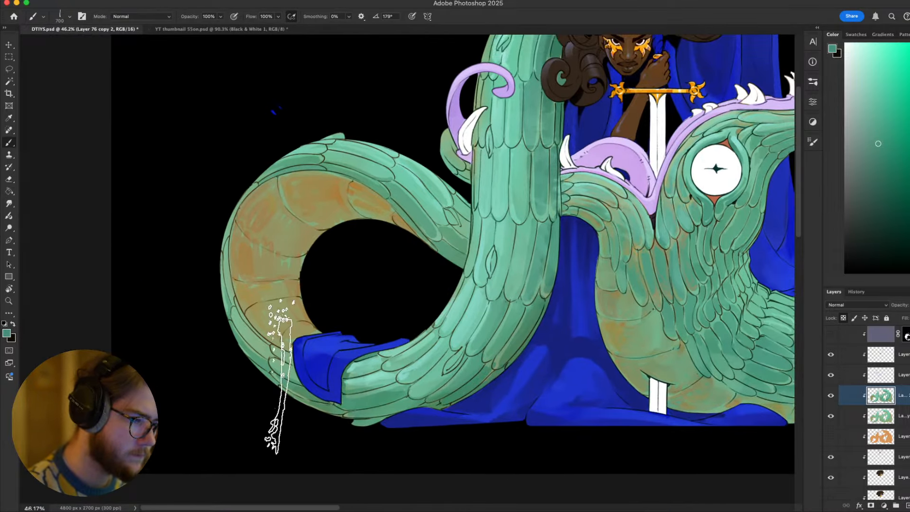
{"action": "left_click_drag", "start_coordinate": [468, 306], "coordinate": [313, 356]}
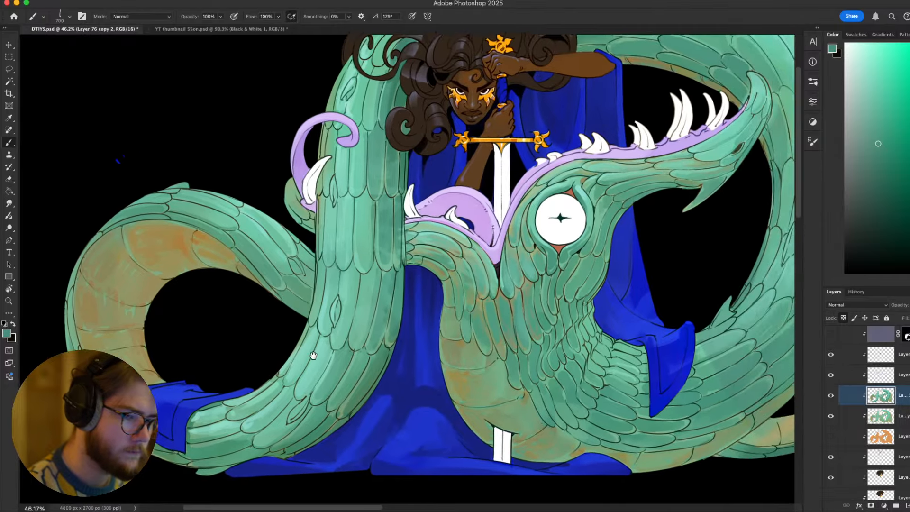
{"action": "scroll", "coordinate": [313, 356], "scroll_direction": "down", "scroll_amount": 5}
{"action": "scroll", "coordinate": [313, 355], "scroll_direction": "right", "scroll_amount": 2}
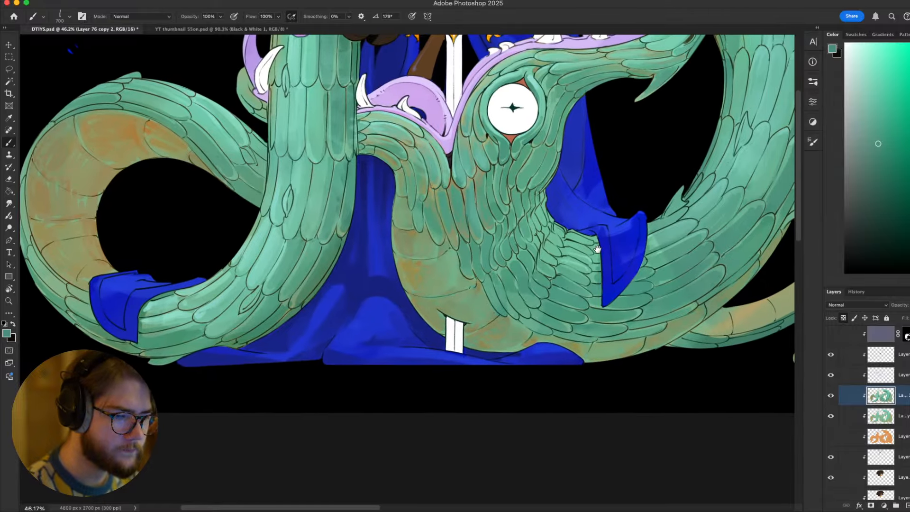
{"action": "left_click_drag", "start_coordinate": [597, 248], "coordinate": [667, 279]}
Sample a brown from the serpent, shift it to a more saturated copper and stroke it above the sword tip with a size 70 brush
{"action": "left_click", "coordinate": [476, 261], "text": "alt"}
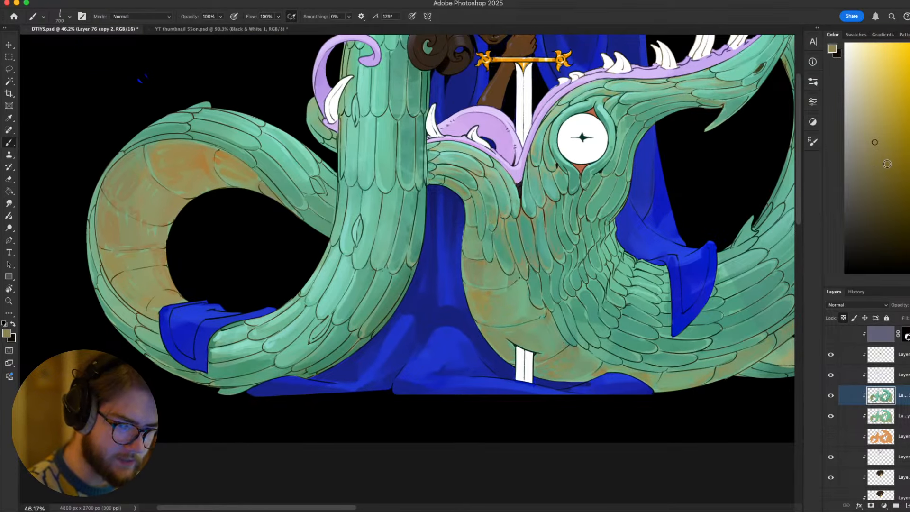
{"action": "left_click", "coordinate": [591, 292], "text": "alt"}
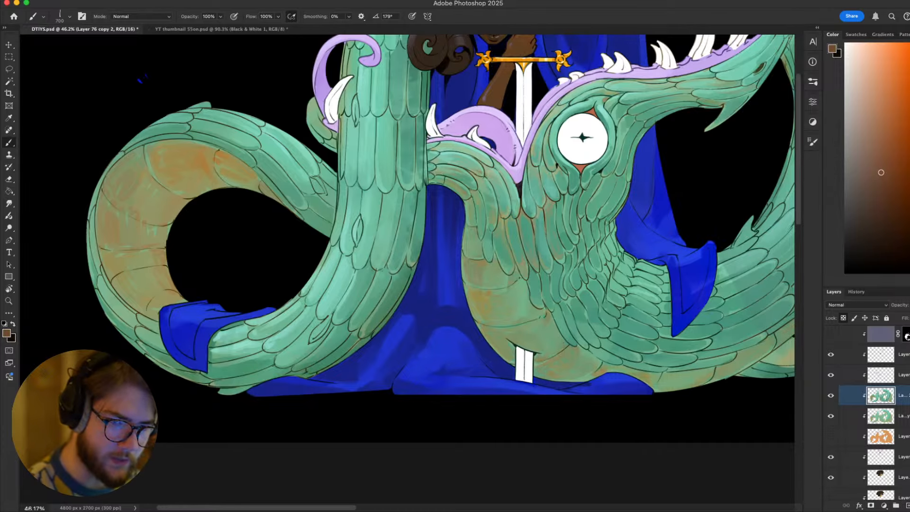
{"action": "left_click", "coordinate": [893, 168]}
{"action": "key", "text": "bracketleft"}
{"action": "key", "text": "bracketleft"}
{"action": "key", "text": "bracketleft"}
{"action": "key", "text": "bracketleft"}
{"action": "key", "text": "bracketleft"}
{"action": "key", "text": "bracketleft"}
{"action": "key", "text": "bracketleft"}
{"action": "key", "text": "bracketleft"}
{"action": "key", "text": "bracketleft"}
{"action": "key", "text": "bracketleft"}
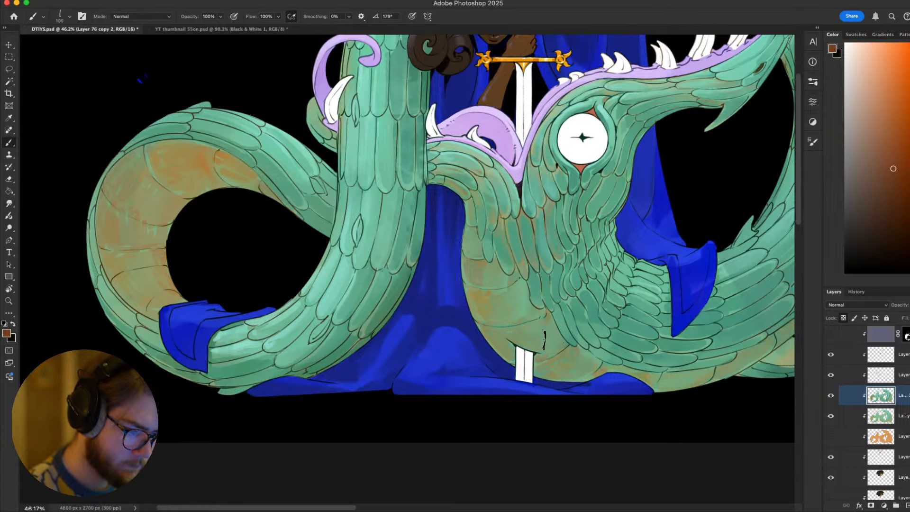
{"action": "key", "text": "bracketleft"}
{"action": "key", "text": "bracketleft"}
{"action": "key", "text": "bracketleft"}
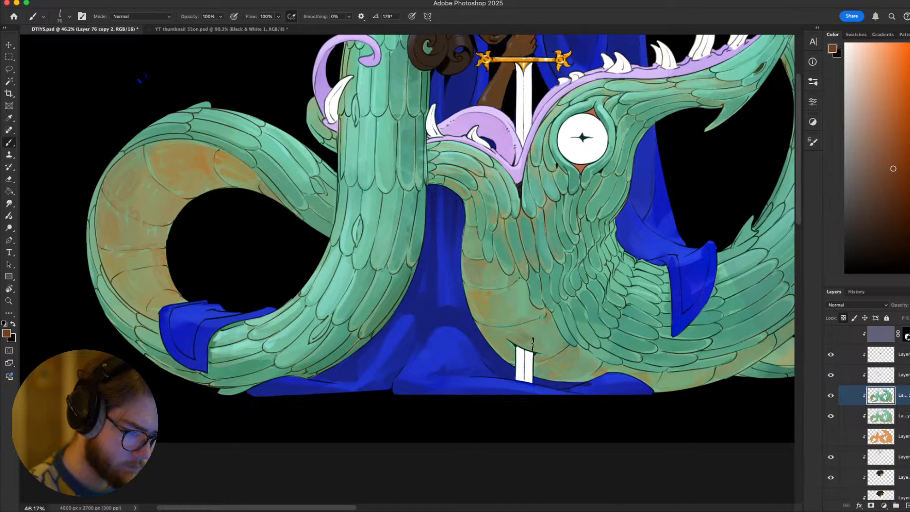
{"action": "left_click_drag", "start_coordinate": [533, 341], "coordinate": [523, 333]}
Paint broader copper-brown patches across the belly plates beside the sword tip with a size 150 brush, using a rotated canvas
{"action": "key", "text": "r"}
{"action": "left_click_drag", "start_coordinate": [574, 353], "coordinate": [497, 280]}
{"action": "key", "text": "bracketright"}
{"action": "key", "text": "bracketright"}
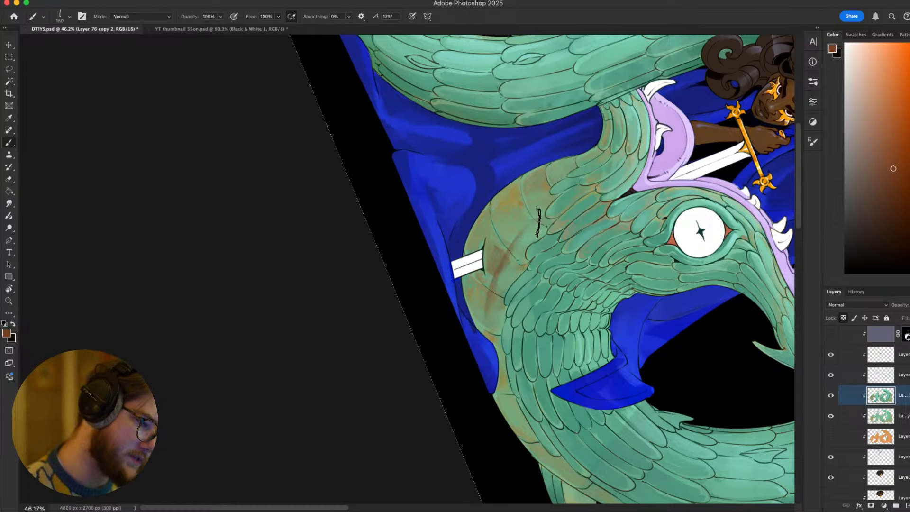
{"action": "left_click_drag", "start_coordinate": [493, 293], "coordinate": [521, 259]}
{"action": "key", "text": "Escape"}
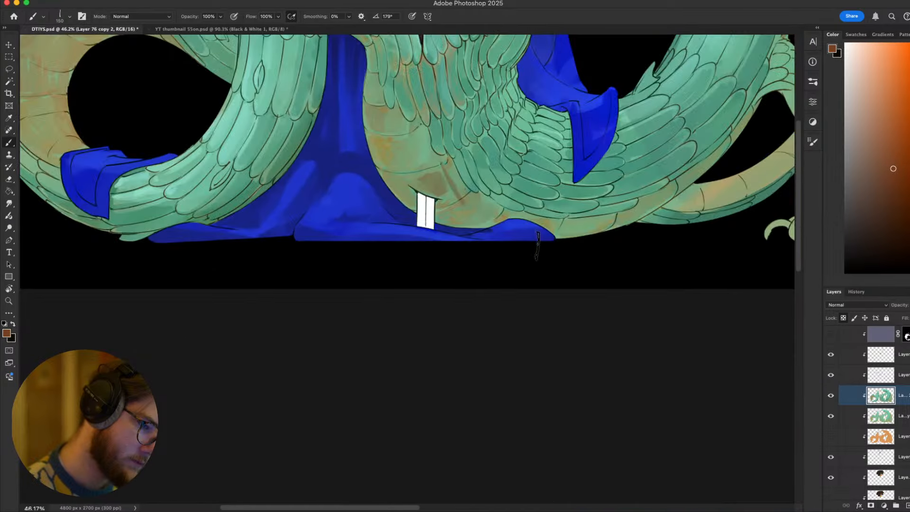
Add more copper-brown strokes with a size 150 brush to the belly plates just above the sword tip
{"action": "mouse_move", "coordinate": [444, 173]}
{"action": "left_mouse_down"}
{"action": "mouse_move", "coordinate": [466, 205]}
{"action": "mouse_move", "coordinate": [444, 157]}
{"action": "mouse_move", "coordinate": [464, 204]}
{"action": "mouse_move", "coordinate": [429, 151]}
{"action": "left_mouse_up"}
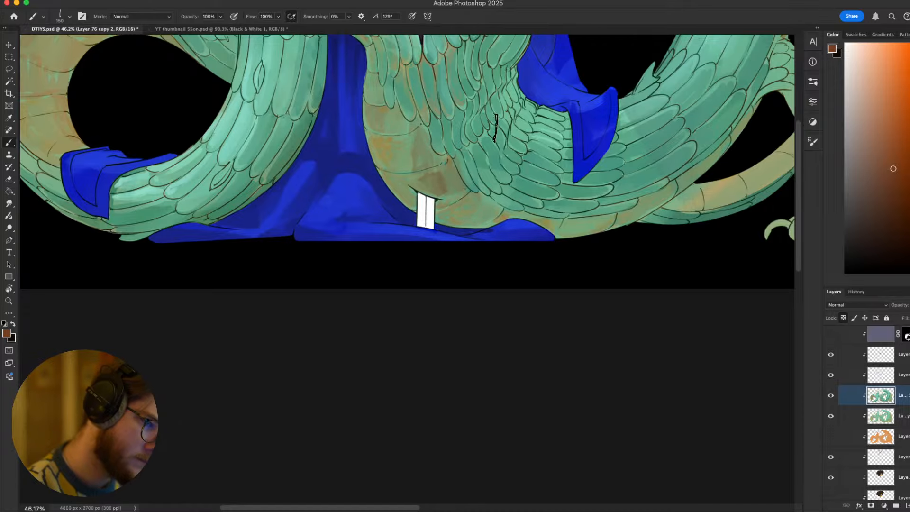
{"action": "left_click_drag", "start_coordinate": [486, 157], "coordinate": [615, 225]}
{"action": "mouse_move", "coordinate": [525, 208]}
{"action": "left_mouse_down"}
{"action": "mouse_move", "coordinate": [555, 200]}
{"action": "mouse_move", "coordinate": [529, 231]}
{"action": "mouse_move", "coordinate": [562, 219]}
{"action": "left_mouse_up"}
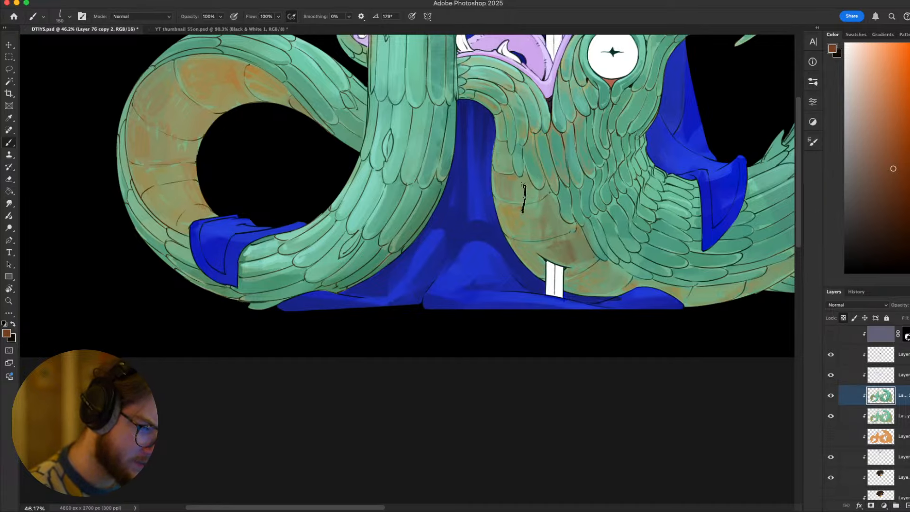
Enlarge the brush to size 300 and pick a lighter copper orange
{"action": "mouse_move", "coordinate": [651, 290]}
{"action": "left_mouse_down"}
{"action": "mouse_move", "coordinate": [589, 335]}
{"action": "mouse_move", "coordinate": [563, 316]}
{"action": "mouse_move", "coordinate": [622, 335]}
{"action": "mouse_move", "coordinate": [579, 342]}
{"action": "left_mouse_up"}
{"action": "key", "text": "bracketright"}
{"action": "key", "text": "bracketright"}
{"action": "key", "text": "bracketright"}
{"action": "key", "text": "bracketright"}
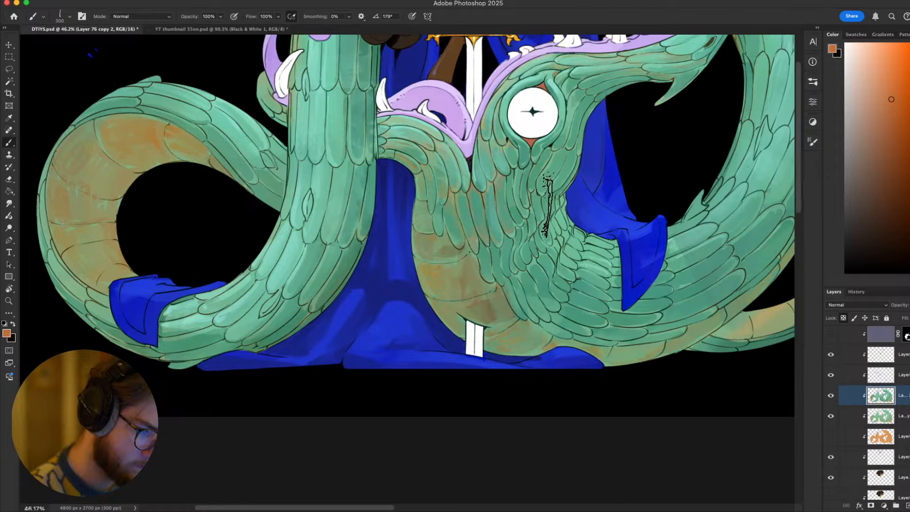
{"action": "left_click", "coordinate": [882, 81]}
{"action": "scroll", "coordinate": [488, 298], "scroll_direction": "up", "scroll_amount": 5}
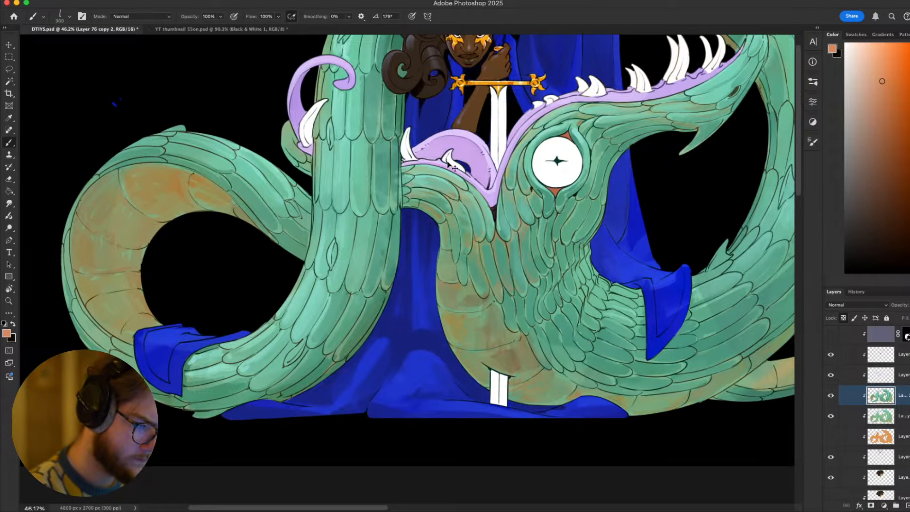
{"action": "scroll", "coordinate": [522, 214], "scroll_direction": "down", "scroll_amount": 5}
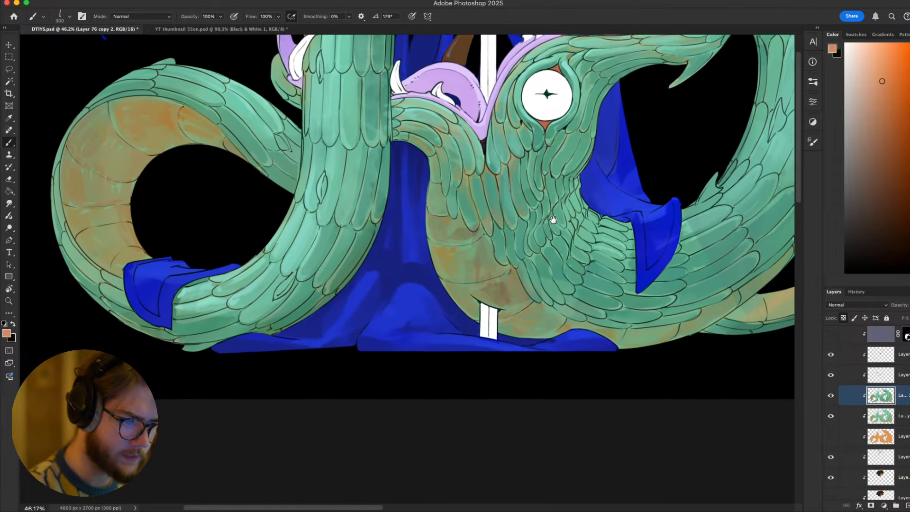
{"action": "mouse_move", "coordinate": [553, 219]}
{"action": "left_mouse_down"}
{"action": "mouse_move", "coordinate": [475, 290]}
{"action": "mouse_move", "coordinate": [463, 315]}
{"action": "mouse_move", "coordinate": [470, 339]}
{"action": "mouse_move", "coordinate": [550, 283]}
{"action": "mouse_move", "coordinate": [545, 296]}
{"action": "mouse_move", "coordinate": [520, 323]}
{"action": "mouse_move", "coordinate": [443, 341]}
{"action": "mouse_move", "coordinate": [529, 301]}
{"action": "mouse_move", "coordinate": [697, 264]}
{"action": "mouse_move", "coordinate": [636, 270]}
{"action": "mouse_move", "coordinate": [620, 300]}
{"action": "left_mouse_up"}
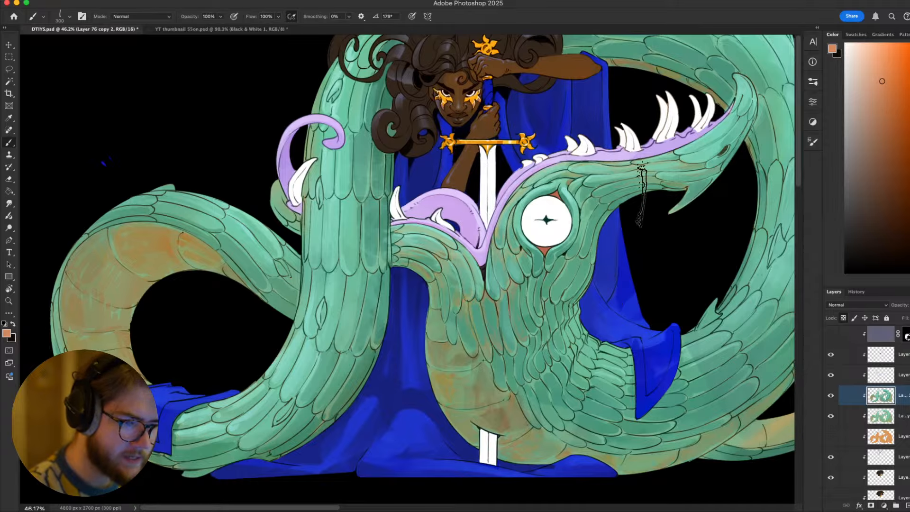
{"action": "left_click_drag", "start_coordinate": [641, 195], "coordinate": [635, 214]}
Sample greens from the serpent and blend them over the neck scales below the corner of the mouth with a size 200 brush
{"action": "left_click", "coordinate": [696, 184], "text": "alt"}
{"action": "key", "text": "bracketleft"}
{"action": "key", "text": "bracketleft"}
{"action": "key", "text": "bracketleft"}
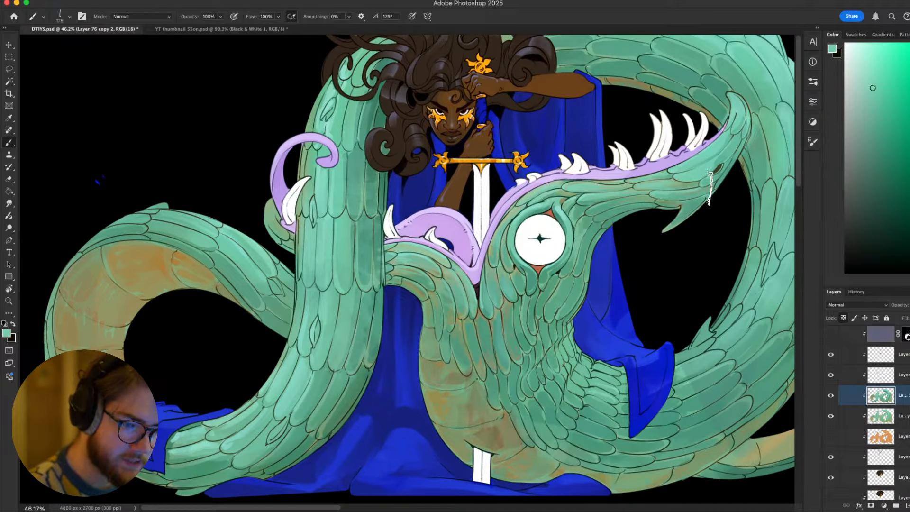
{"action": "key", "text": "bracketleft"}
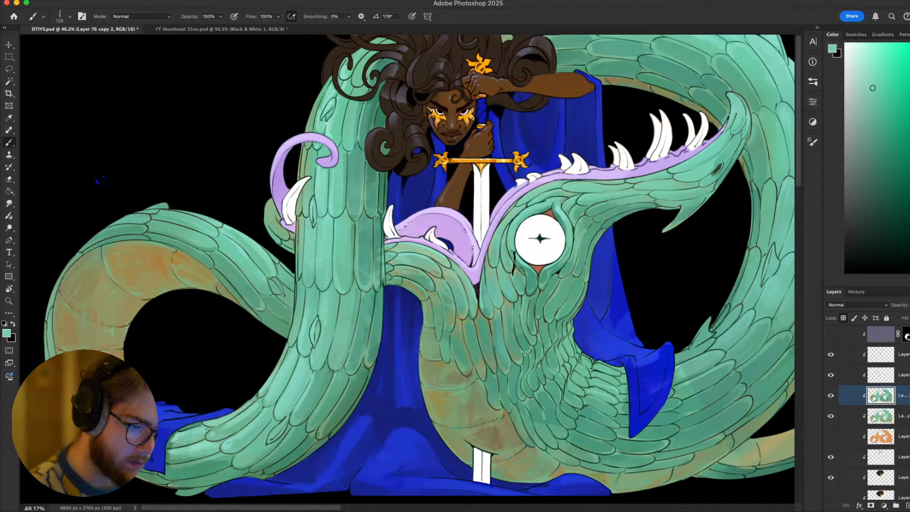
{"action": "key", "text": "bracketright"}
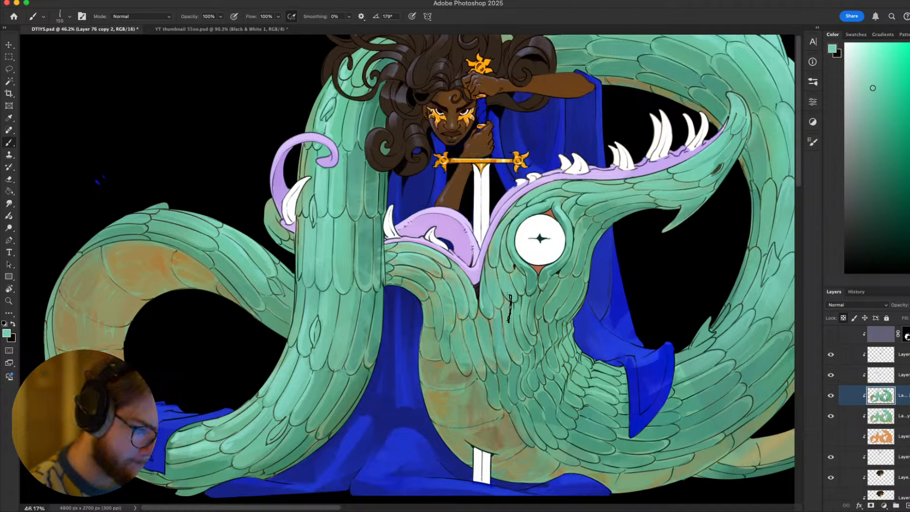
{"action": "left_click", "coordinate": [513, 369], "text": "alt"}
{"action": "left_click_drag", "start_coordinate": [511, 364], "coordinate": [496, 377]}
{"action": "left_click_drag", "start_coordinate": [464, 322], "coordinate": [467, 340]}
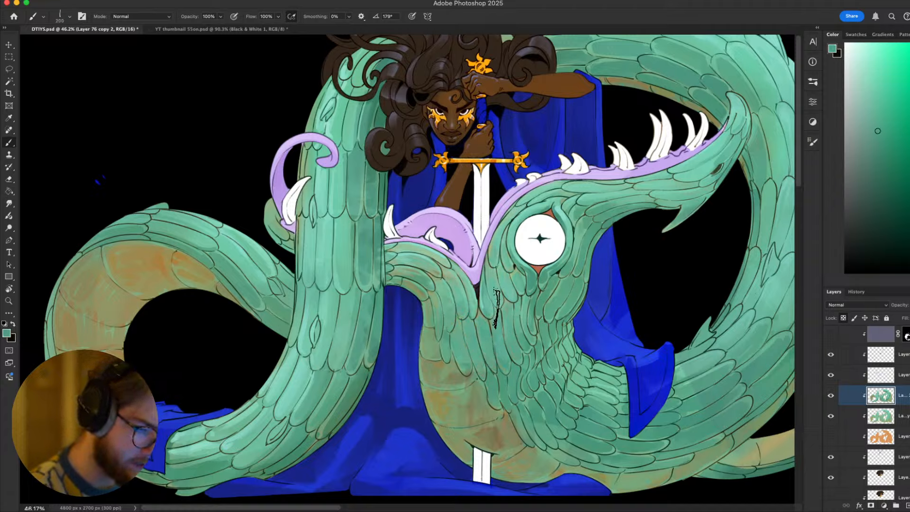
{"action": "left_click", "coordinate": [490, 303], "text": "alt"}
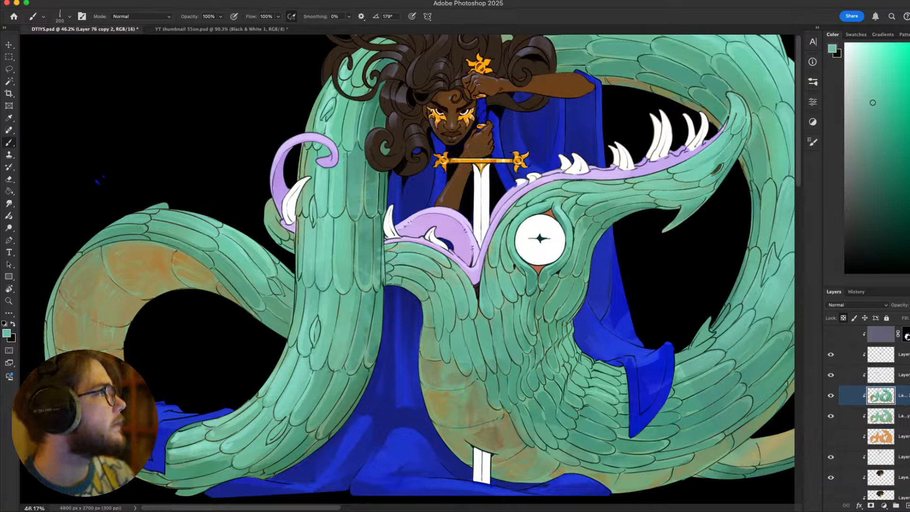
{"action": "left_click", "coordinate": [186, 511]}
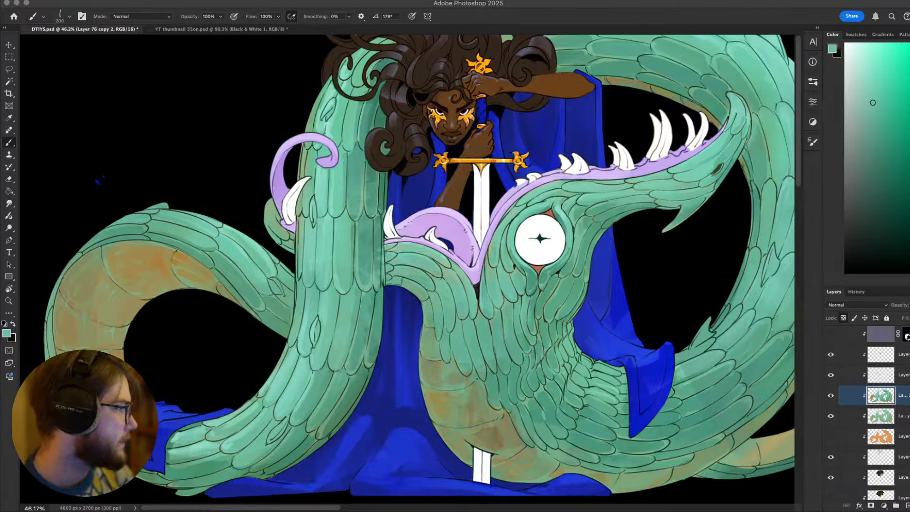
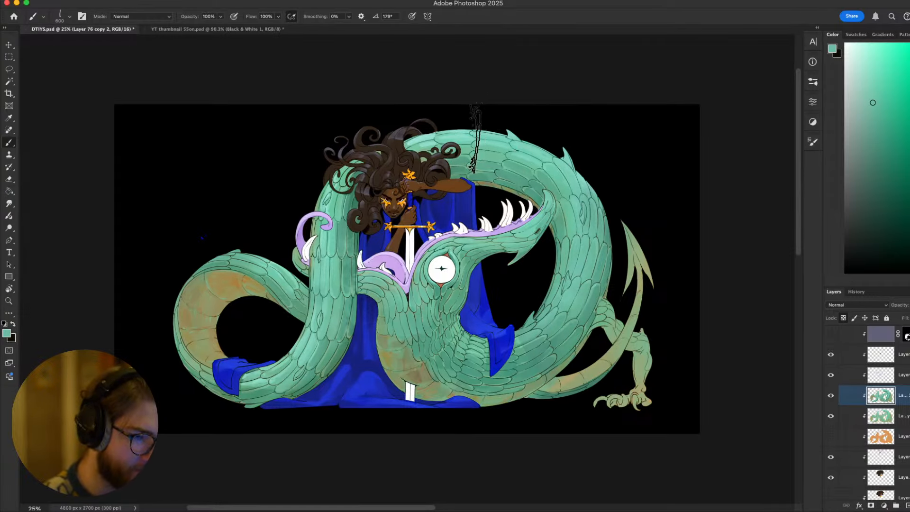
Soften the orange patches on the belly of the serpent's left loop with light green, using a size 400 brush
{"action": "scroll", "coordinate": [493, 194], "scroll_direction": "left", "scroll_amount": 3}
{"action": "scroll", "coordinate": [493, 194], "scroll_direction": "down", "scroll_amount": 1}
{"action": "left_click_drag", "start_coordinate": [471, 200], "coordinate": [503, 195]}
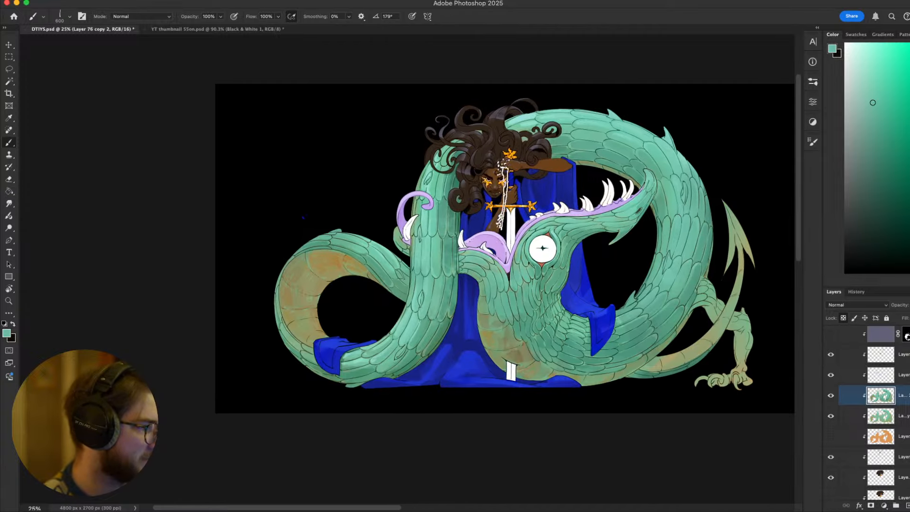
{"action": "left_click_drag", "start_coordinate": [441, 237], "coordinate": [420, 248]}
{"action": "key", "text": "bracketleft"}
{"action": "key", "text": "bracketleft"}
{"action": "key", "text": "bracketleft"}
{"action": "key", "text": "bracketleft"}
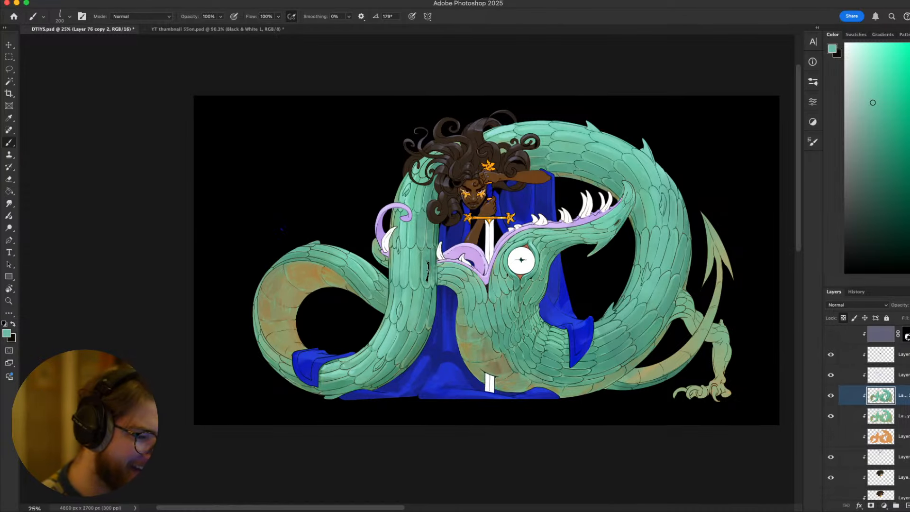
{"action": "left_click_drag", "start_coordinate": [413, 338], "coordinate": [470, 313]}
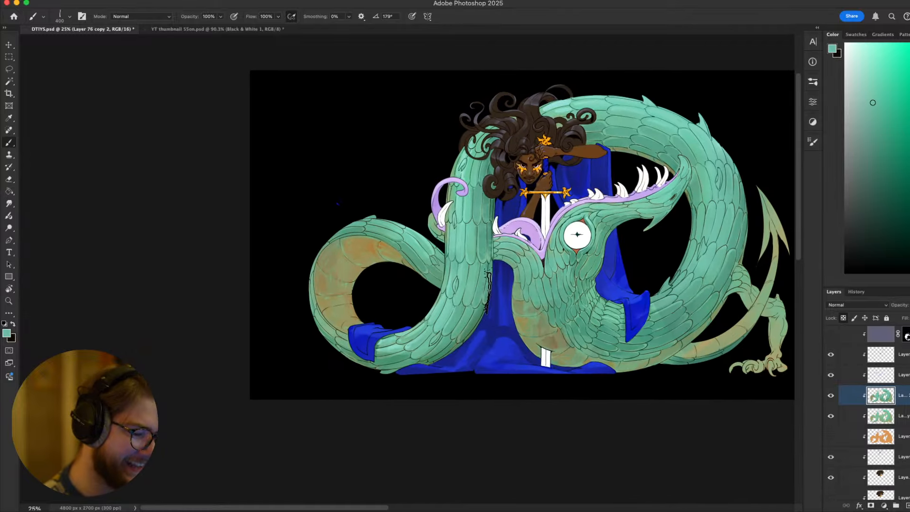
{"action": "key", "text": "bracketright"}
{"action": "key", "text": "bracketright"}
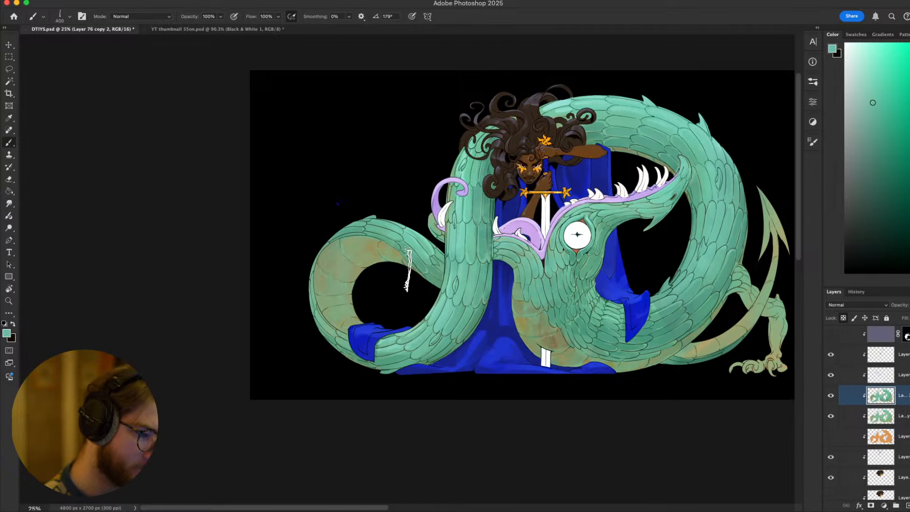
{"action": "mouse_move", "coordinate": [681, 282]}
{"action": "left_mouse_down"}
{"action": "mouse_move", "coordinate": [596, 273]}
{"action": "mouse_move", "coordinate": [575, 298]}
{"action": "left_mouse_up"}
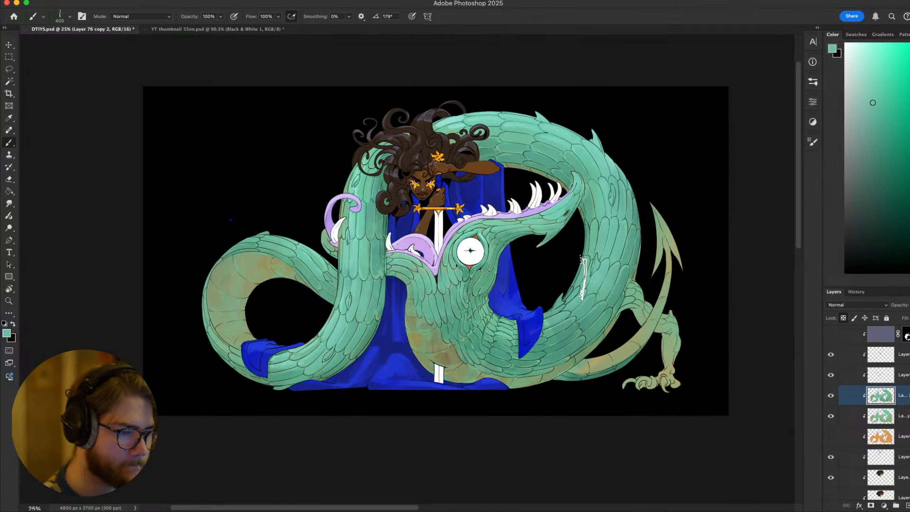
Review the serpent's green and copper coloring as a small full composition and close up around the head
{"action": "scroll", "coordinate": [438, 314], "scroll_direction": "down", "scroll_amount": 3}
{"action": "scroll", "coordinate": [438, 314], "scroll_direction": "up", "scroll_amount": 6}
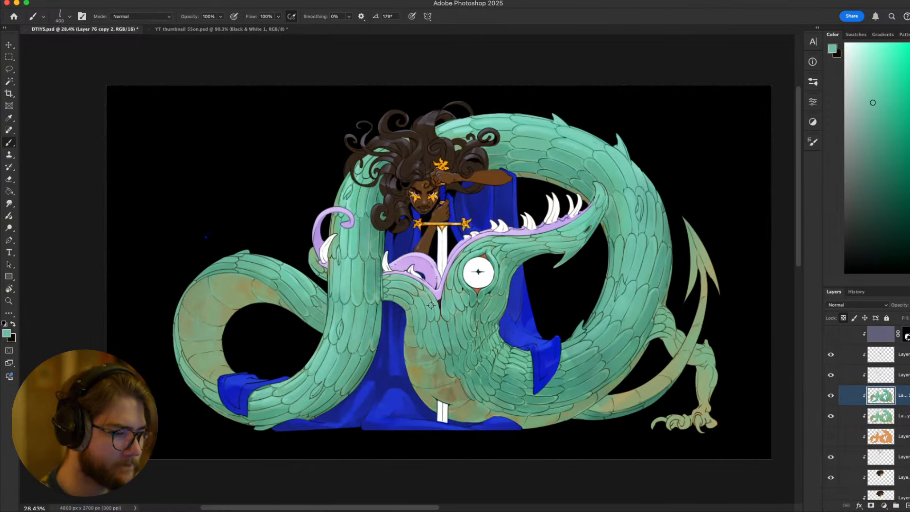
{"action": "scroll", "coordinate": [431, 306], "scroll_direction": "down", "scroll_amount": 3}
{"action": "scroll", "coordinate": [432, 306], "scroll_direction": "down", "scroll_amount": 3}
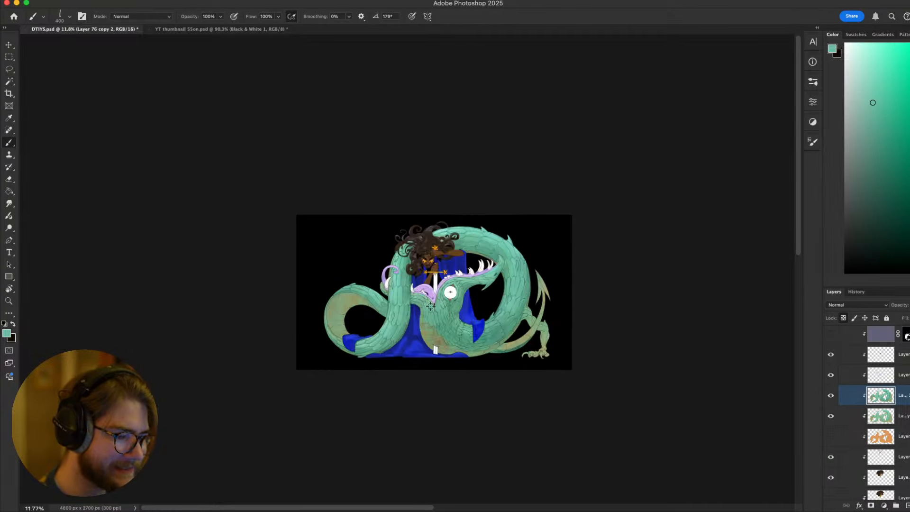
{"action": "scroll", "coordinate": [436, 285], "scroll_direction": "up", "scroll_amount": 5}
{"action": "scroll", "coordinate": [440, 266], "scroll_direction": "up", "scroll_amount": 1}
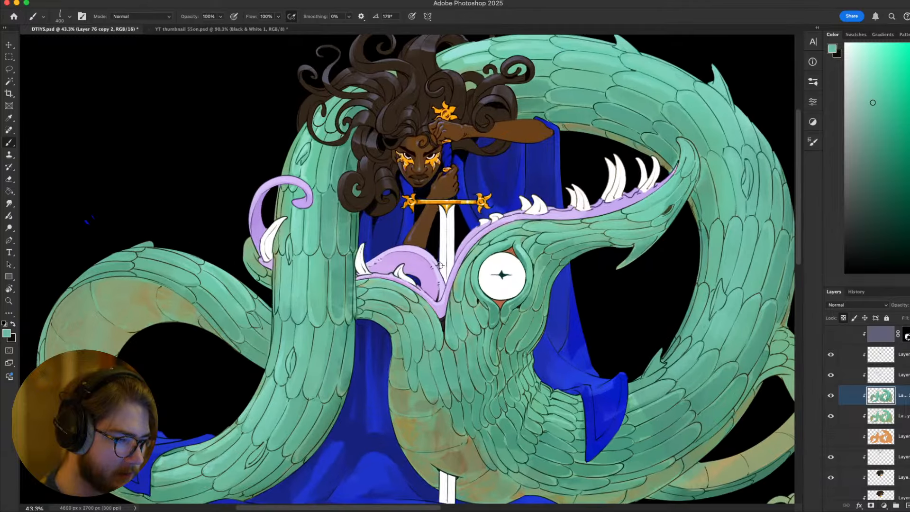
{"action": "scroll", "coordinate": [439, 257], "scroll_direction": "down", "scroll_amount": 1}
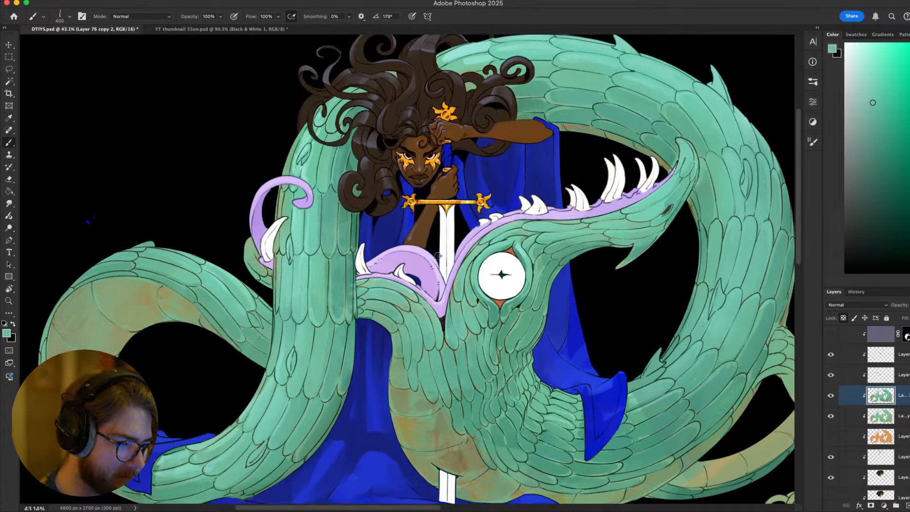
{"action": "scroll", "coordinate": [439, 256], "scroll_direction": "up", "scroll_amount": 3}
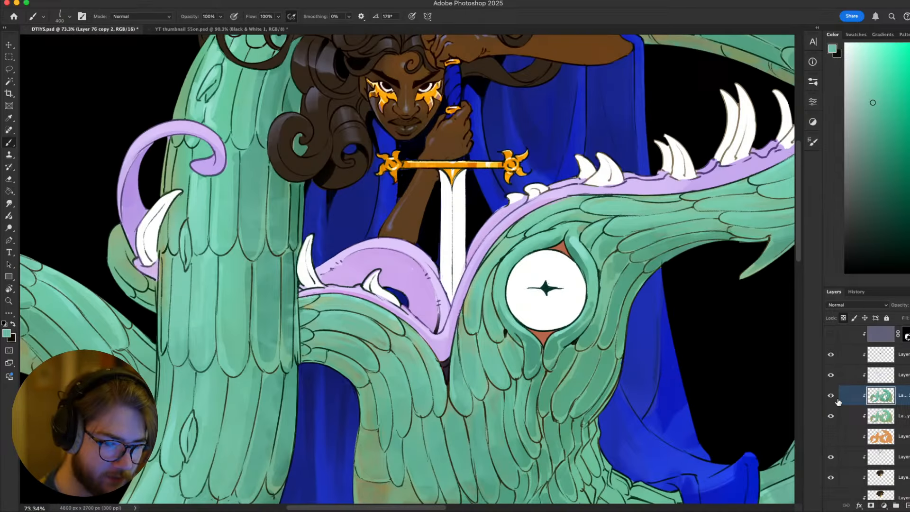
On Layer 78, select the lilac mouth lining and the curled tongue tip with the Magic Wand
{"action": "left_click", "coordinate": [889, 375]}
{"action": "scroll", "coordinate": [529, 298], "scroll_direction": "down", "scroll_amount": 5}
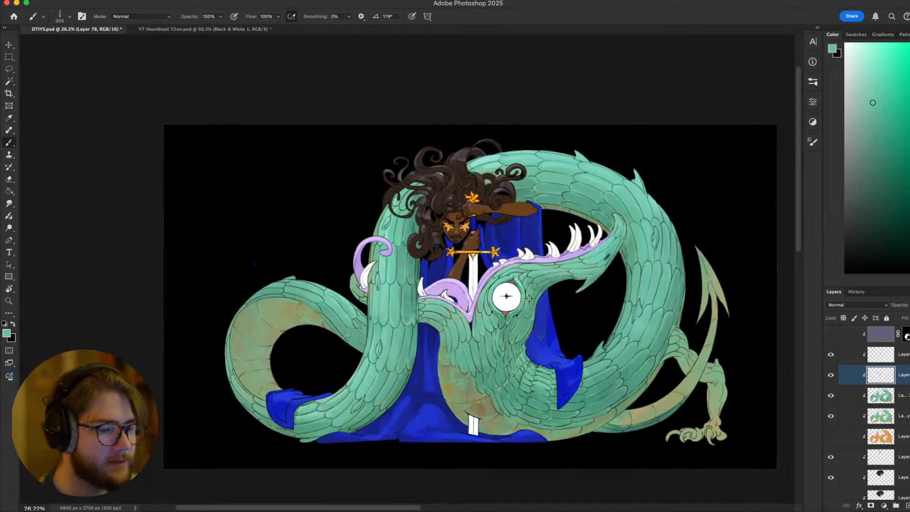
{"action": "scroll", "coordinate": [529, 298], "scroll_direction": "up", "scroll_amount": 2}
{"action": "key", "text": "w"}
{"action": "left_click", "coordinate": [469, 287]}
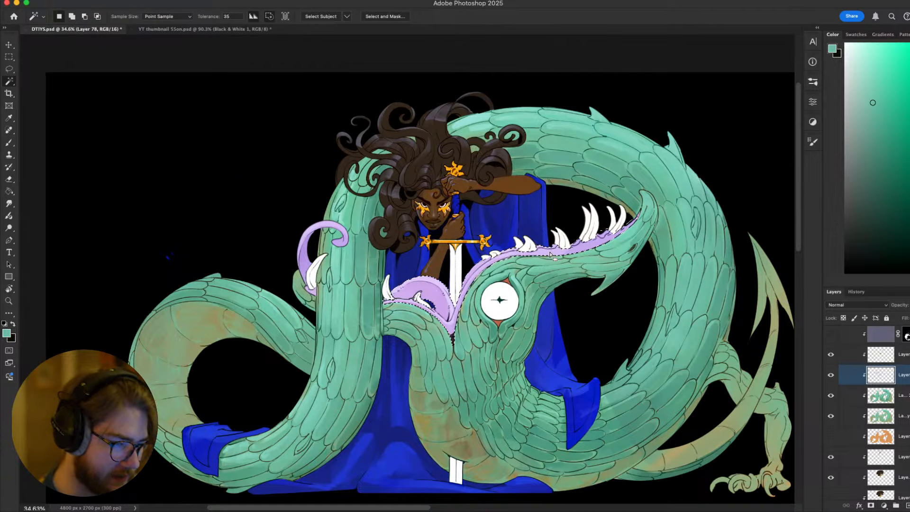
{"action": "left_click", "coordinate": [302, 266], "text": "shift"}
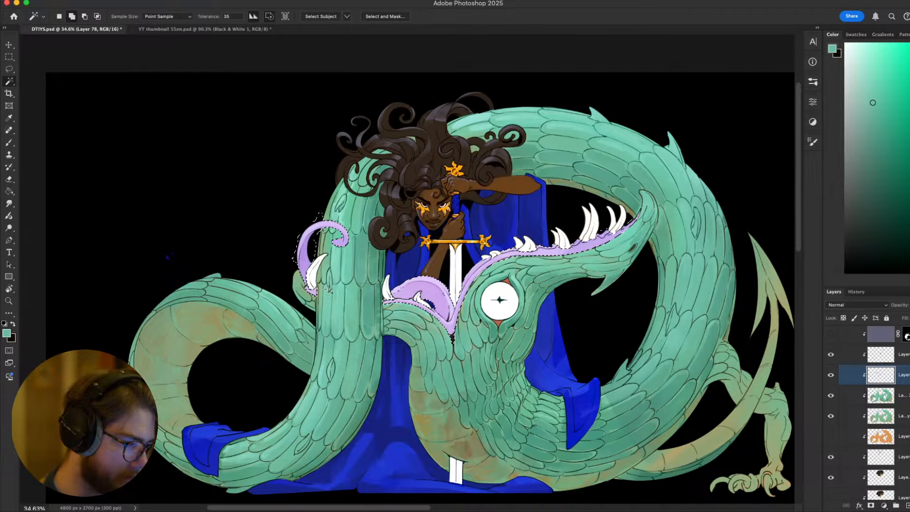
{"action": "key", "text": "super+d"}
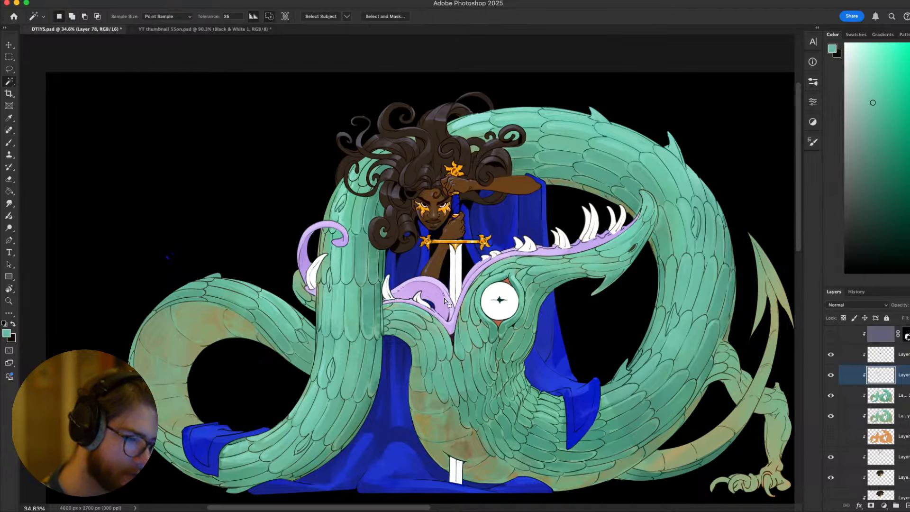
{"action": "key", "text": "super+shift+d"}
Sample the mouth's lilac, shift it to a more saturated pink and brush it over the selected mouth lining at size 400
{"action": "key", "text": "b"}
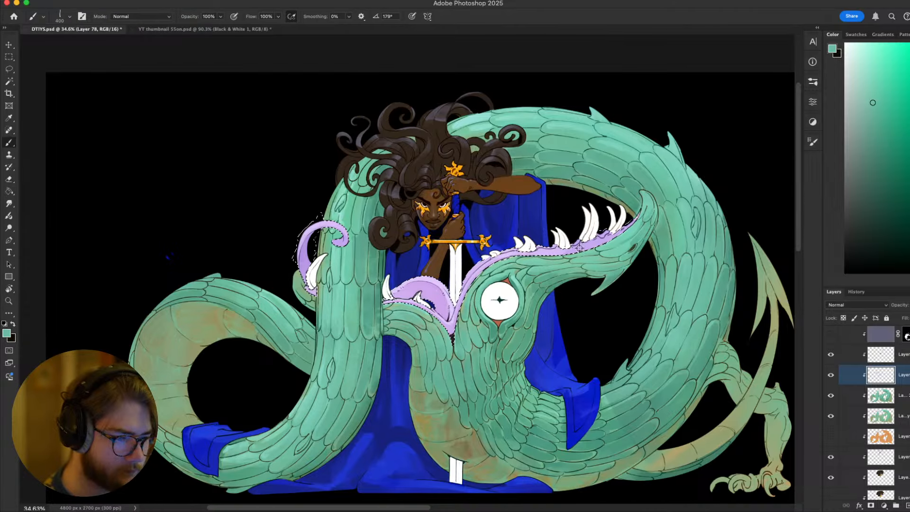
{"action": "left_click", "coordinate": [578, 253], "text": "alt"}
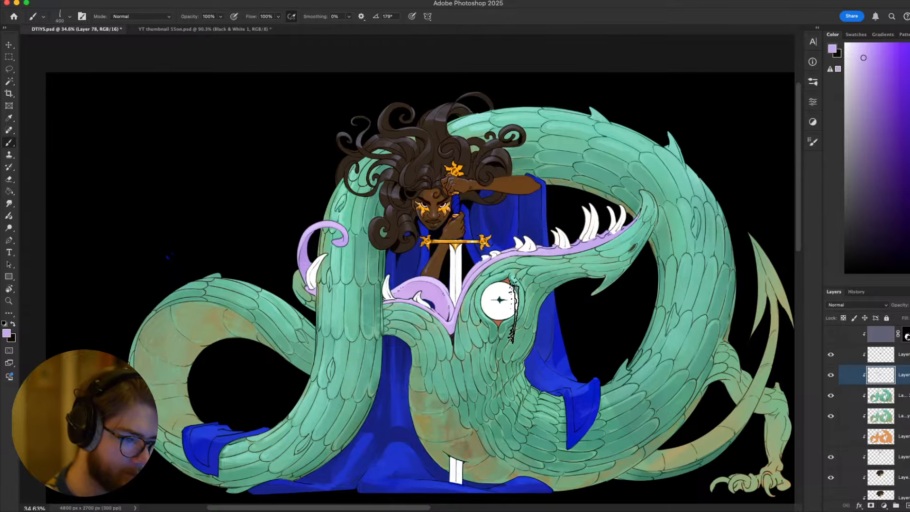
{"action": "left_click", "coordinate": [857, 73]}
{"action": "left_click", "coordinate": [909, 81]}
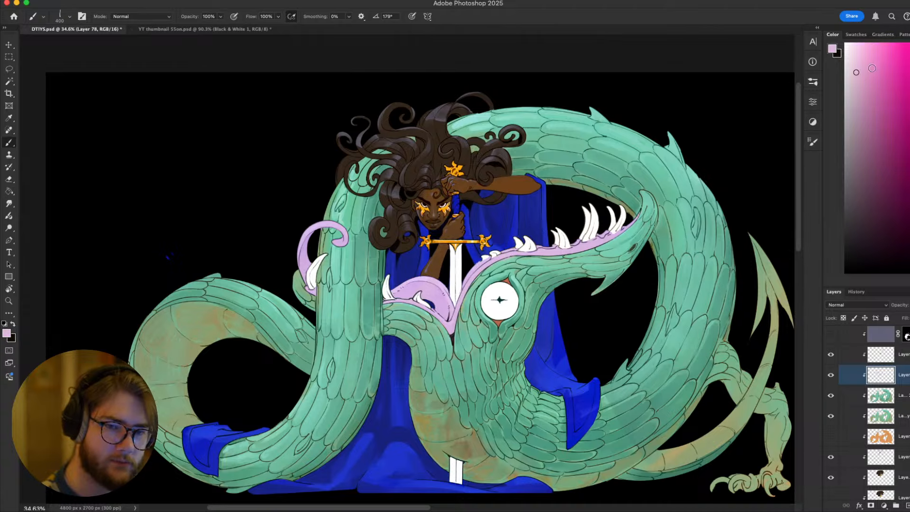
{"action": "left_click", "coordinate": [871, 75]}
{"action": "left_click_drag", "start_coordinate": [489, 234], "coordinate": [487, 287]}
{"action": "key", "text": "super+z"}
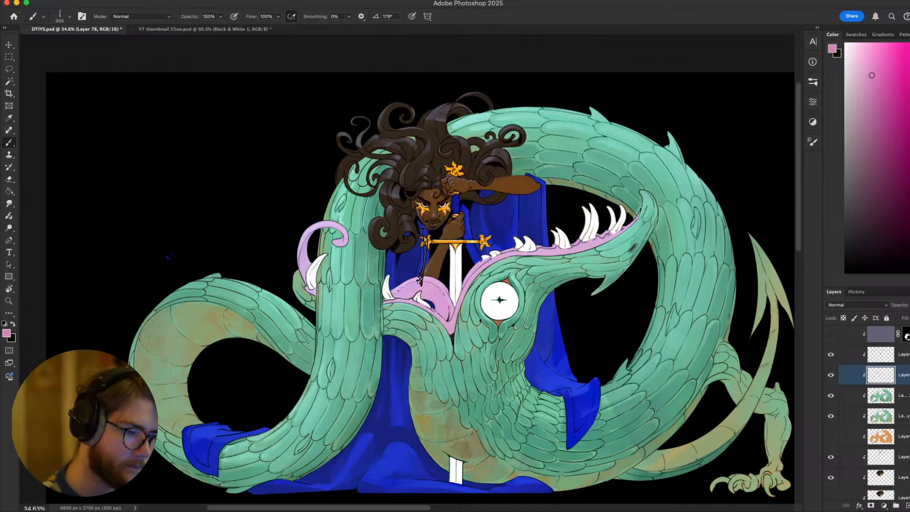
Examine the pink mouth against the green serpent in the full composition and at closer range
{"action": "scroll", "coordinate": [328, 369], "scroll_direction": "down", "scroll_amount": 2}
{"action": "scroll", "coordinate": [331, 379], "scroll_direction": "down", "scroll_amount": 3}
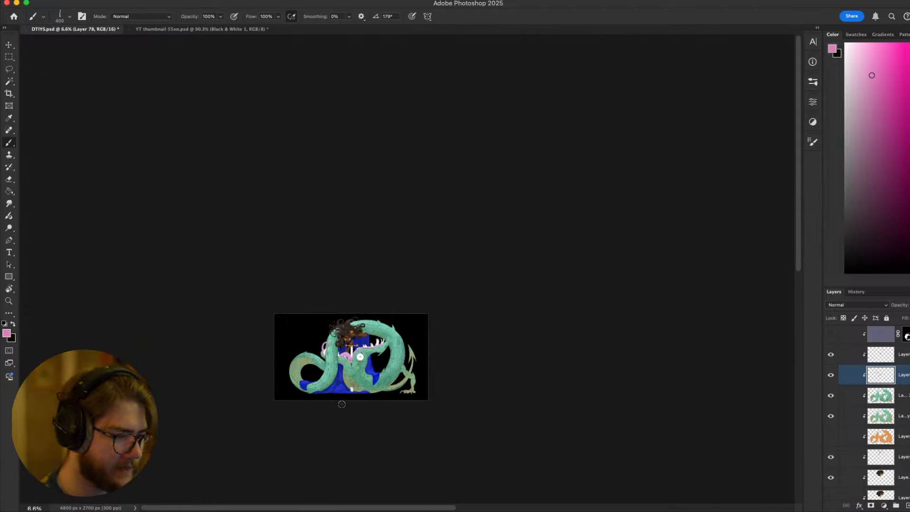
{"action": "scroll", "coordinate": [341, 404], "scroll_direction": "up", "scroll_amount": 1}
{"action": "scroll", "coordinate": [342, 404], "scroll_direction": "up", "scroll_amount": 3}
{"action": "left_click_drag", "start_coordinate": [355, 382], "coordinate": [404, 372]}
{"action": "scroll", "coordinate": [403, 372], "scroll_direction": "down", "scroll_amount": 1}
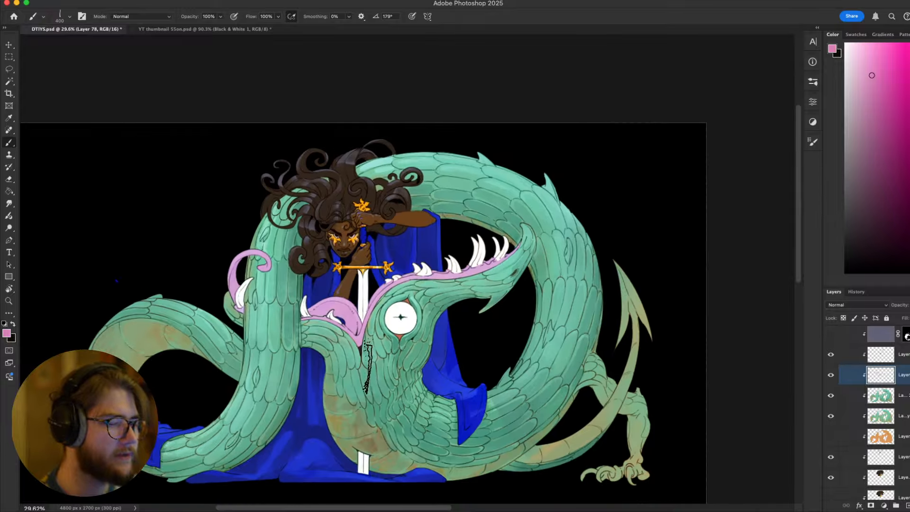
{"action": "scroll", "coordinate": [403, 372], "scroll_direction": "up", "scroll_amount": 3}
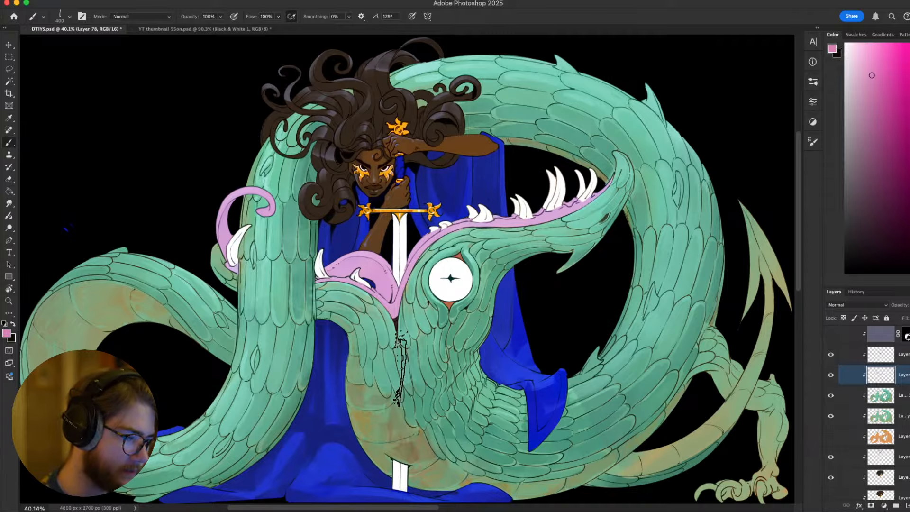
{"action": "left_click_drag", "start_coordinate": [656, 264], "coordinate": [680, 254]}
Darken the mouth lining with a muted dusty rose using the size 400 brush
{"action": "left_click", "coordinate": [867, 124]}
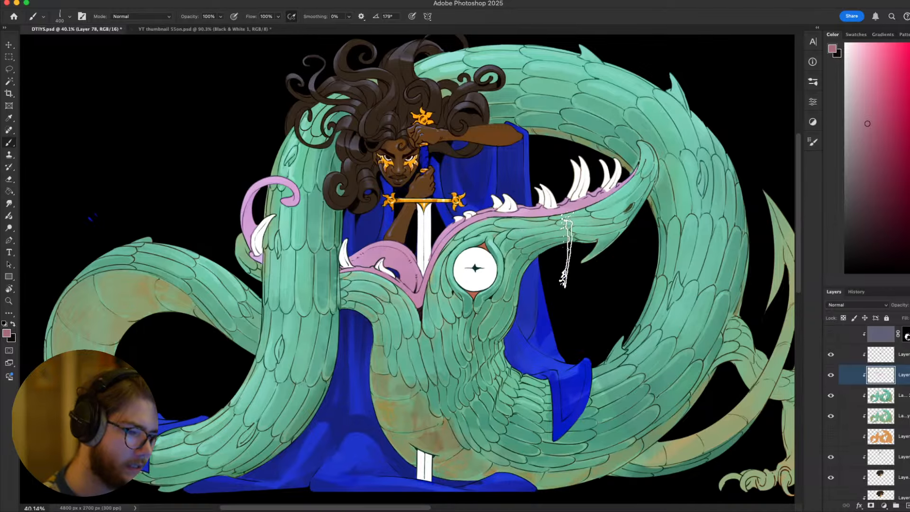
{"action": "scroll", "coordinate": [545, 237], "scroll_direction": "down", "scroll_amount": 5}
{"action": "scroll", "coordinate": [531, 293], "scroll_direction": "up", "scroll_amount": 5}
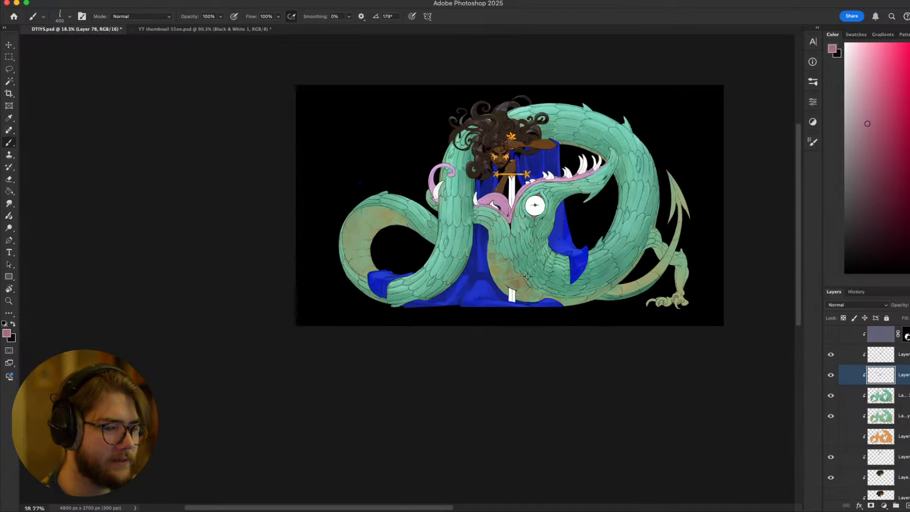
{"action": "left_click_drag", "start_coordinate": [516, 239], "coordinate": [476, 298]}
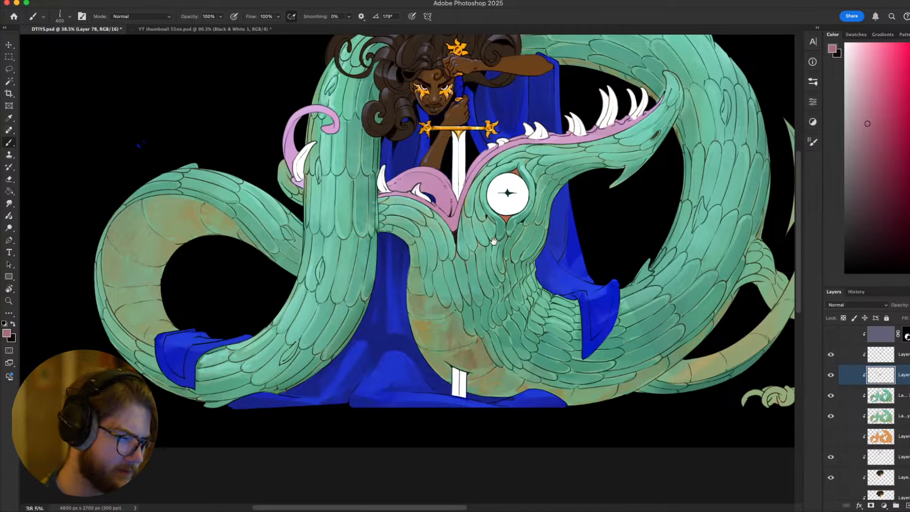
Try repainting the serpent's pink mouth lining and curled tongue tip in teal sampled from its body scales
{"action": "scroll", "coordinate": [475, 297], "scroll_direction": "up", "scroll_amount": 2}
{"action": "scroll", "coordinate": [475, 298], "scroll_direction": "right", "scroll_amount": 2}
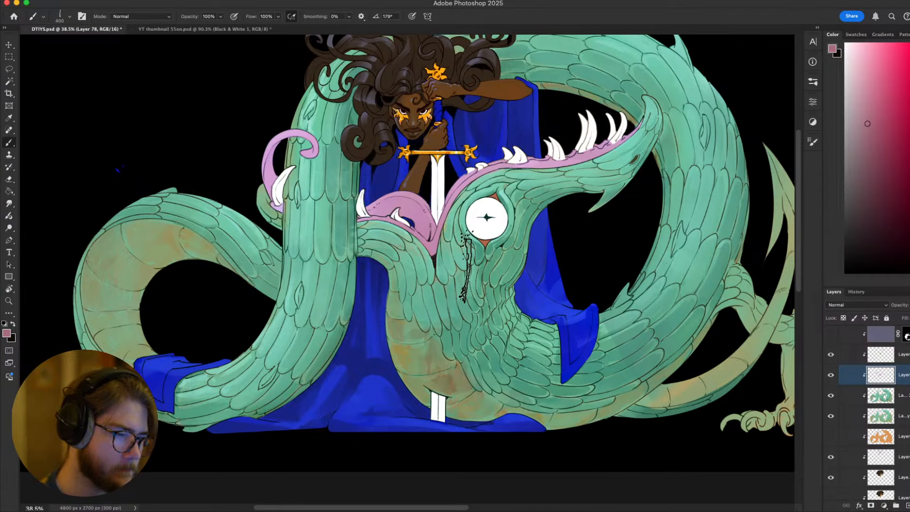
{"action": "scroll", "coordinate": [611, 251], "scroll_direction": "up", "scroll_amount": 3}
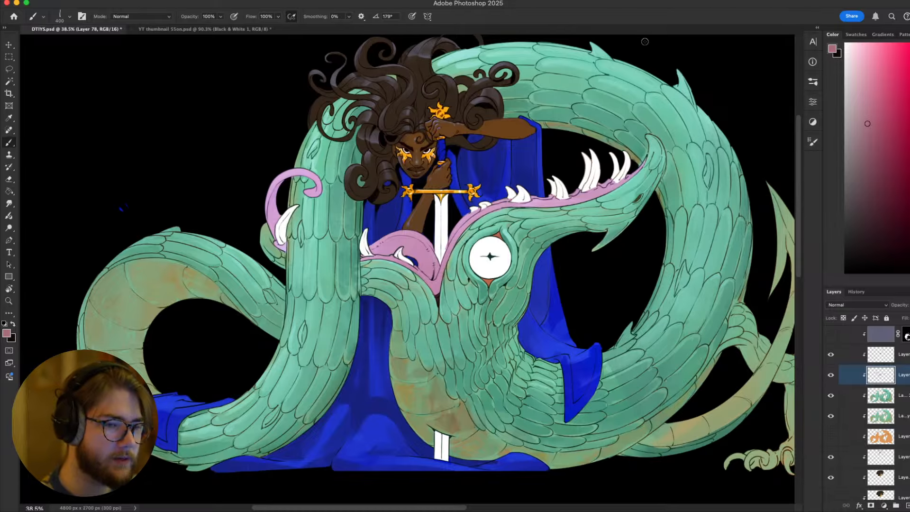
{"action": "left_click", "coordinate": [628, 72], "text": "alt"}
{"action": "mouse_move", "coordinate": [584, 204]}
{"action": "left_mouse_down"}
{"action": "mouse_move", "coordinate": [365, 241]}
{"action": "mouse_move", "coordinate": [254, 232]}
{"action": "left_mouse_up"}
{"action": "scroll", "coordinate": [544, 339], "scroll_direction": "down", "scroll_amount": 6}
{"action": "scroll", "coordinate": [544, 339], "scroll_direction": "left", "scroll_amount": 4}
{"action": "scroll", "coordinate": [616, 284], "scroll_direction": "right", "scroll_amount": 5}
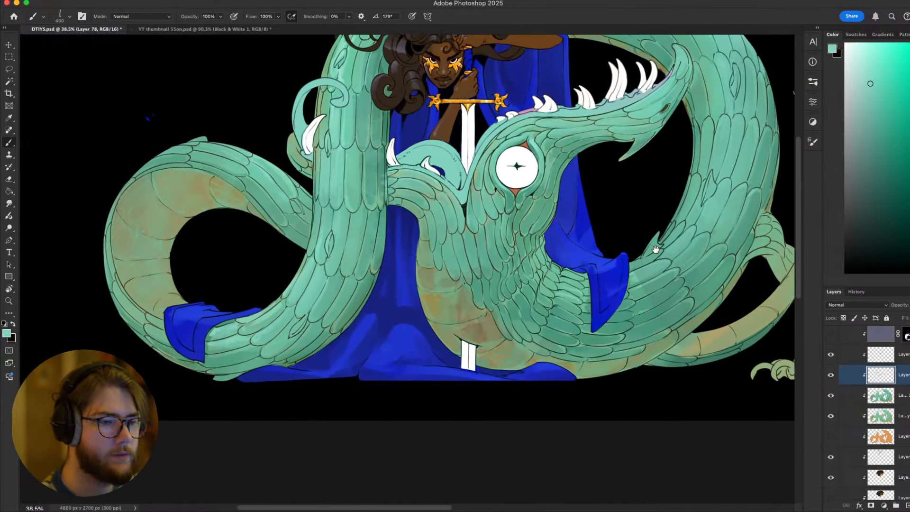
{"action": "scroll", "coordinate": [679, 254], "scroll_direction": "up", "scroll_amount": 5}
{"action": "scroll", "coordinate": [679, 254], "scroll_direction": "up", "scroll_amount": 2}
{"action": "scroll", "coordinate": [678, 255], "scroll_direction": "left", "scroll_amount": 2}
{"action": "scroll", "coordinate": [680, 258], "scroll_direction": "down", "scroll_amount": 5}
{"action": "scroll", "coordinate": [681, 261], "scroll_direction": "right", "scroll_amount": 2}
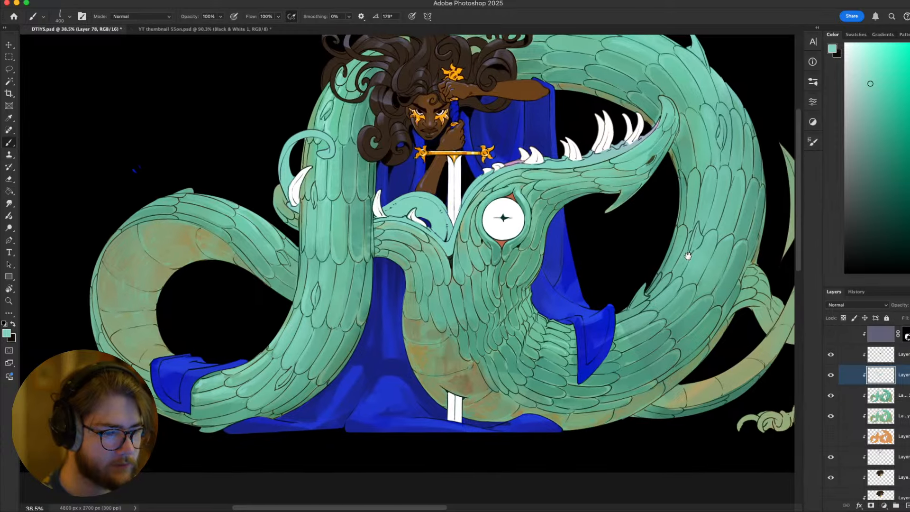
Paint the serpent's mouth lining, gum line and curled tongue tip burnt orange with a 600 px brush
{"action": "left_click", "coordinate": [419, 352], "text": "alt"}
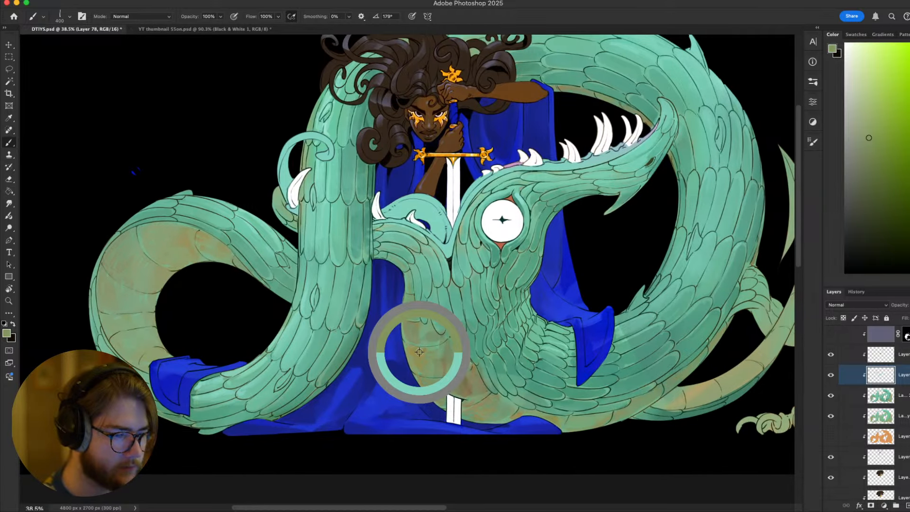
{"action": "left_click", "coordinate": [908, 90]}
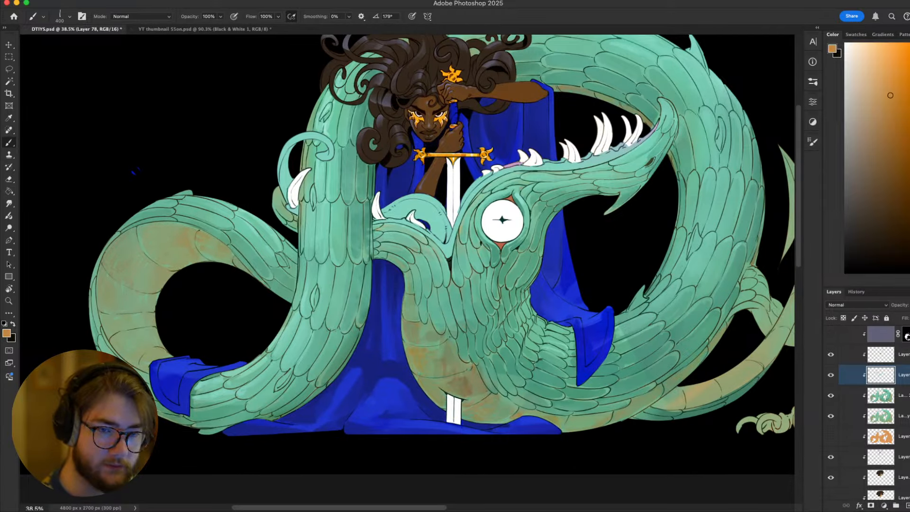
{"action": "left_click", "coordinate": [890, 95]}
{"action": "key", "text": "bracketright"}
{"action": "key", "text": "bracketright"}
{"action": "left_click_drag", "start_coordinate": [662, 125], "coordinate": [583, 153]}
{"action": "left_click_drag", "start_coordinate": [521, 195], "coordinate": [379, 213]}
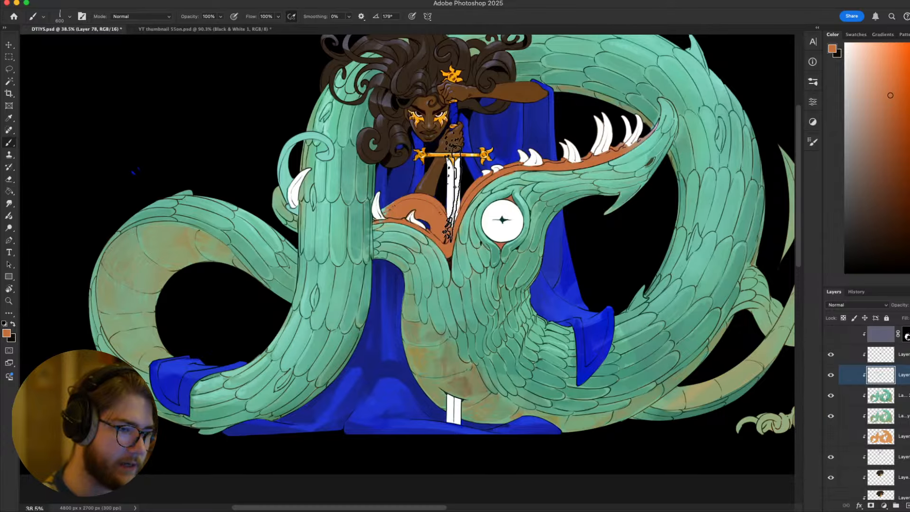
{"action": "left_click_drag", "start_coordinate": [327, 142], "coordinate": [284, 204]}
{"action": "mouse_move", "coordinate": [707, 236]}
{"action": "left_mouse_down"}
{"action": "mouse_move", "coordinate": [739, 211]}
{"action": "mouse_move", "coordinate": [700, 234]}
{"action": "left_mouse_up"}
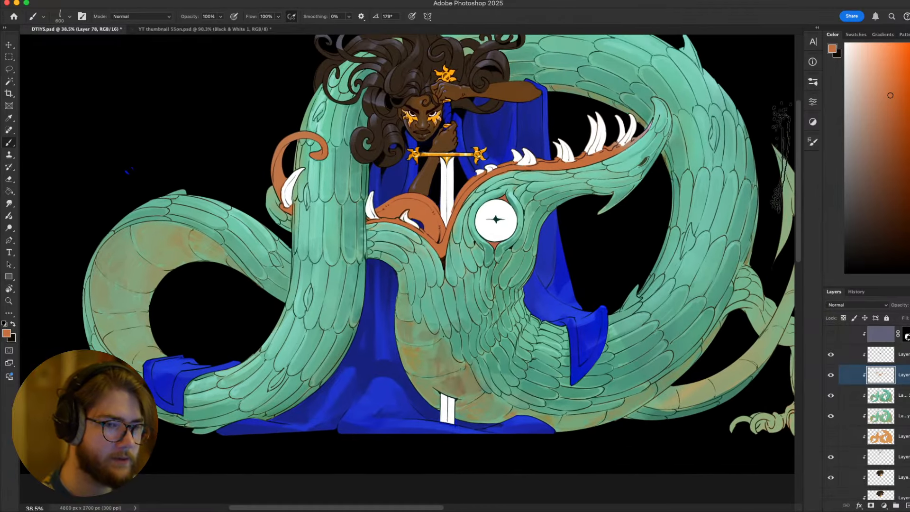
Brighten the orange mouth lining and tongue, adding pale peach highlights along their edges with a 70 px brush
{"action": "left_click", "coordinate": [888, 63]}
{"action": "left_click_drag", "start_coordinate": [444, 152], "coordinate": [442, 170]}
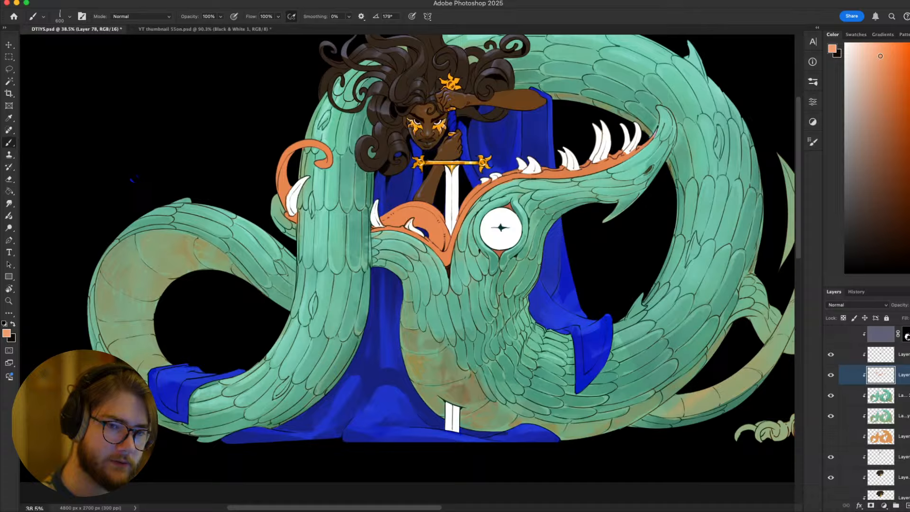
{"action": "left_click_drag", "start_coordinate": [869, 42], "coordinate": [884, 45]}
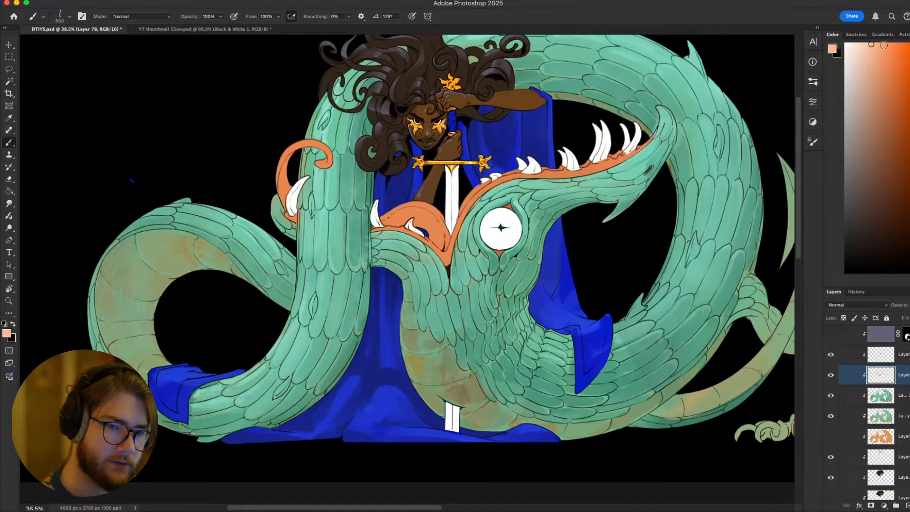
{"action": "key", "text": "bracketleft"}
{"action": "key", "text": "bracketleft"}
{"action": "key", "text": "bracketleft"}
{"action": "key", "text": "bracketleft"}
{"action": "key", "text": "bracketleft"}
{"action": "key", "text": "bracketleft"}
{"action": "key", "text": "bracketleft"}
{"action": "key", "text": "bracketleft"}
{"action": "key", "text": "bracketleft"}
{"action": "key", "text": "bracketleft"}
{"action": "key", "text": "bracketleft"}
{"action": "key", "text": "bracketleft"}
{"action": "key", "text": "bracketleft"}
{"action": "key", "text": "bracketleft"}
{"action": "key", "text": "bracketleft"}
{"action": "key", "text": "bracketleft"}
{"action": "key", "text": "bracketleft"}
{"action": "key", "text": "bracketleft"}
{"action": "key", "text": "bracketleft"}
{"action": "key", "text": "bracketleft"}
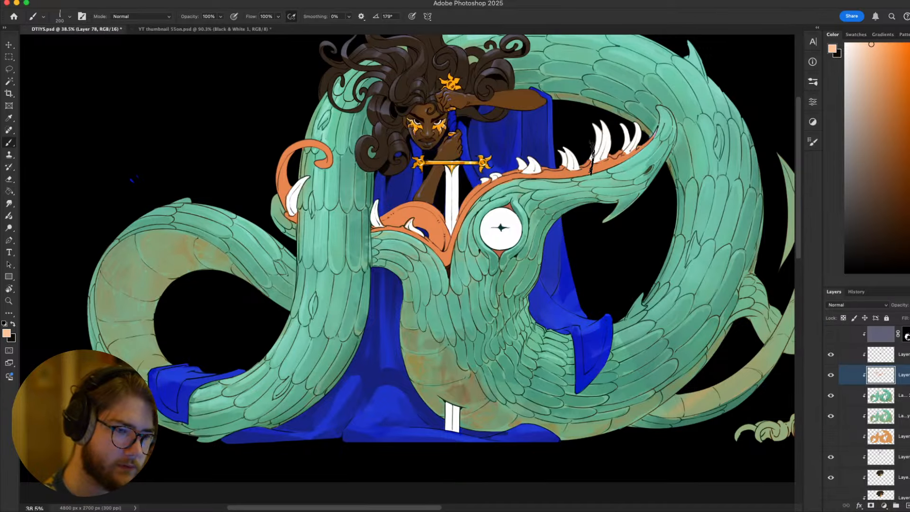
{"action": "key", "text": "bracketleft"}
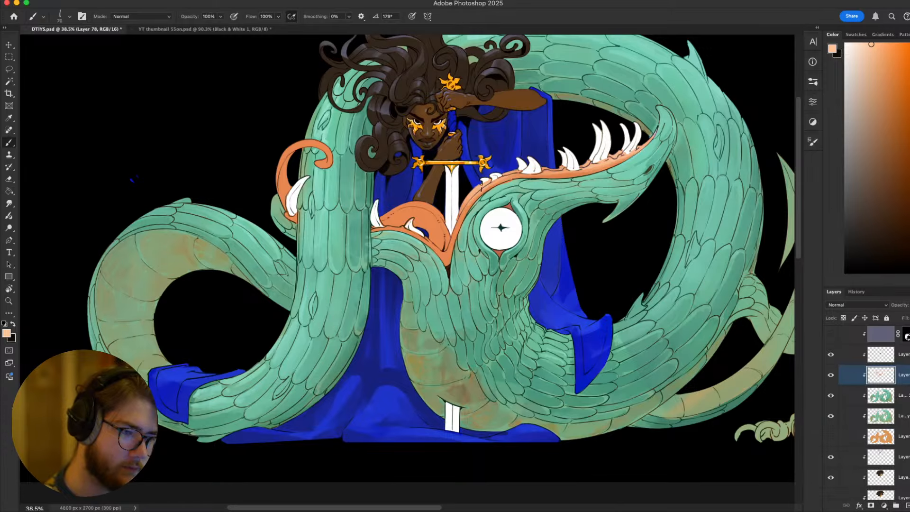
{"action": "key", "text": "r"}
{"action": "left_click_drag", "start_coordinate": [429, 201], "coordinate": [419, 112]}
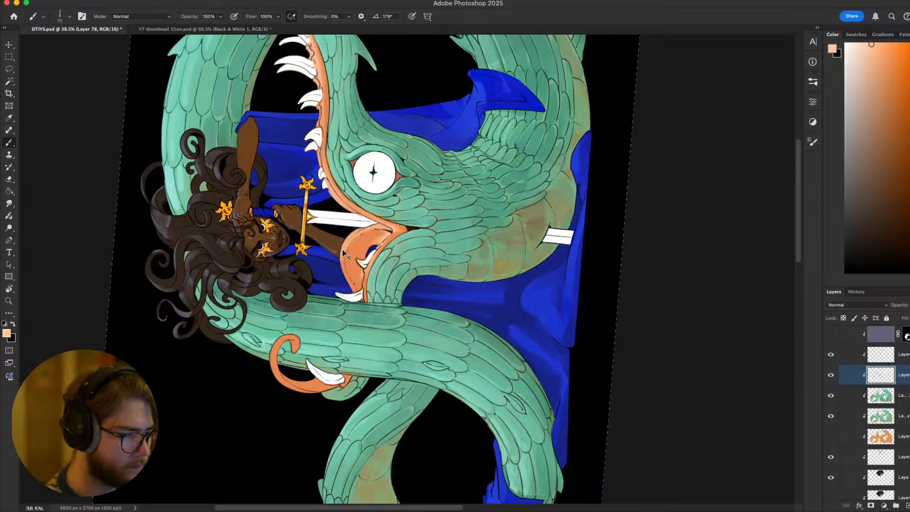
{"action": "mouse_move", "coordinate": [373, 232]}
{"action": "left_mouse_down"}
{"action": "mouse_move", "coordinate": [347, 272]}
{"action": "mouse_move", "coordinate": [537, 230]}
{"action": "left_mouse_up"}
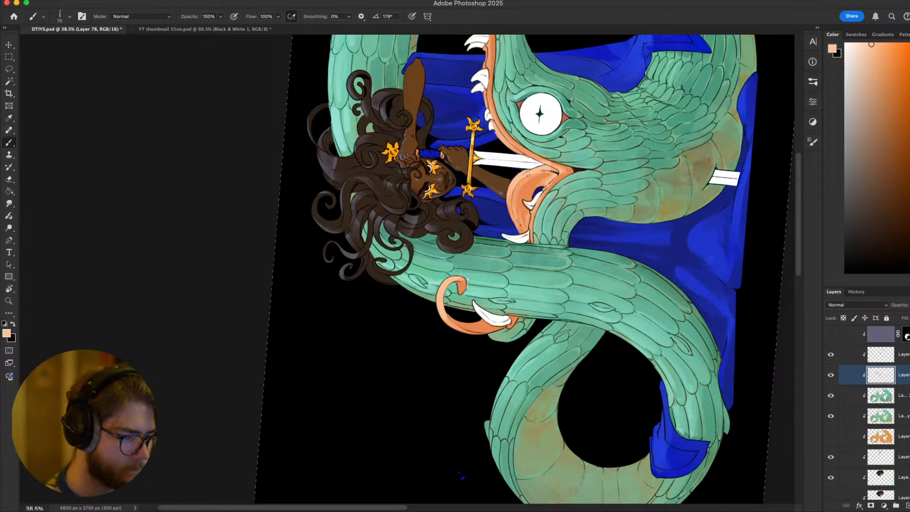
{"action": "key", "text": "Escape"}
{"action": "left_click_drag", "start_coordinate": [650, 395], "coordinate": [531, 272]}
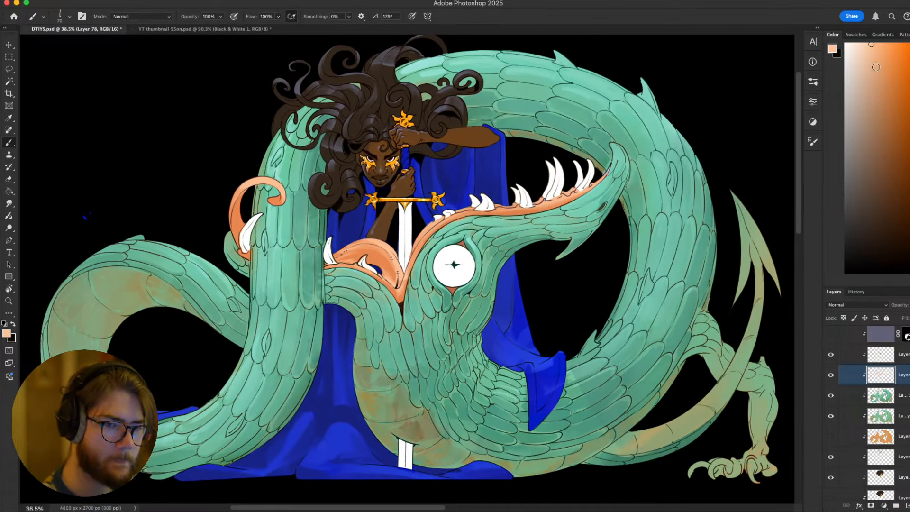
Add fine near-white peach highlights along the gum line and inner mouth edge, undoing the unwanted strokes
{"action": "left_click_drag", "start_coordinate": [871, 44], "coordinate": [855, 42]}
{"action": "key", "text": "bracketleft"}
{"action": "key", "text": "bracketleft"}
{"action": "key", "text": "bracketleft"}
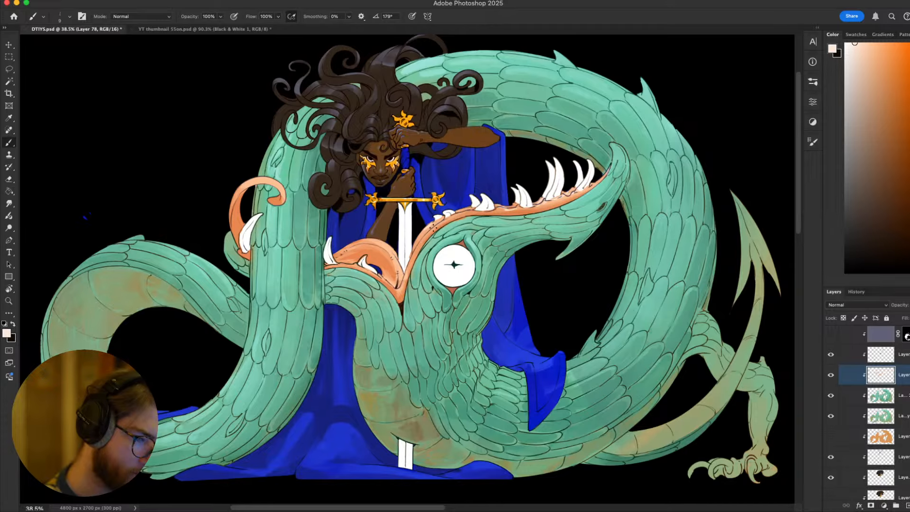
{"action": "left_click_drag", "start_coordinate": [582, 304], "coordinate": [447, 200]}
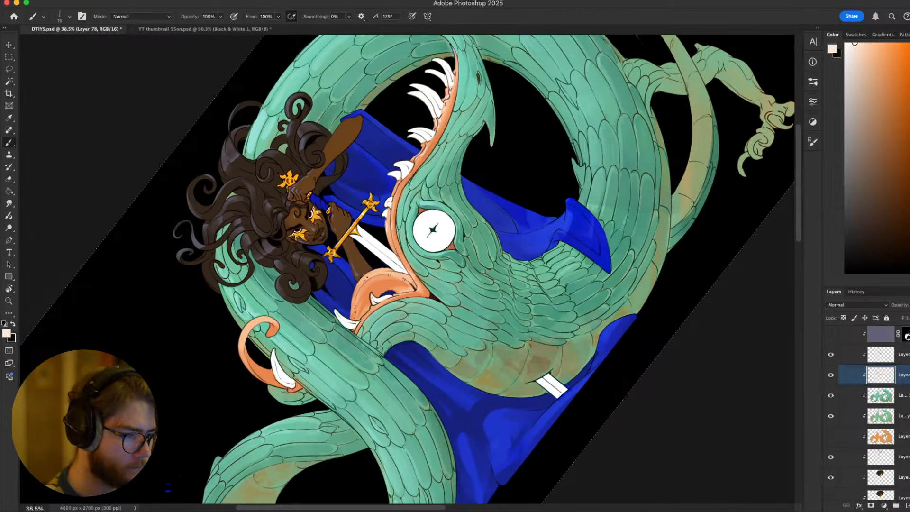
{"action": "key", "text": "super+z"}
{"action": "key", "text": "super+z"}
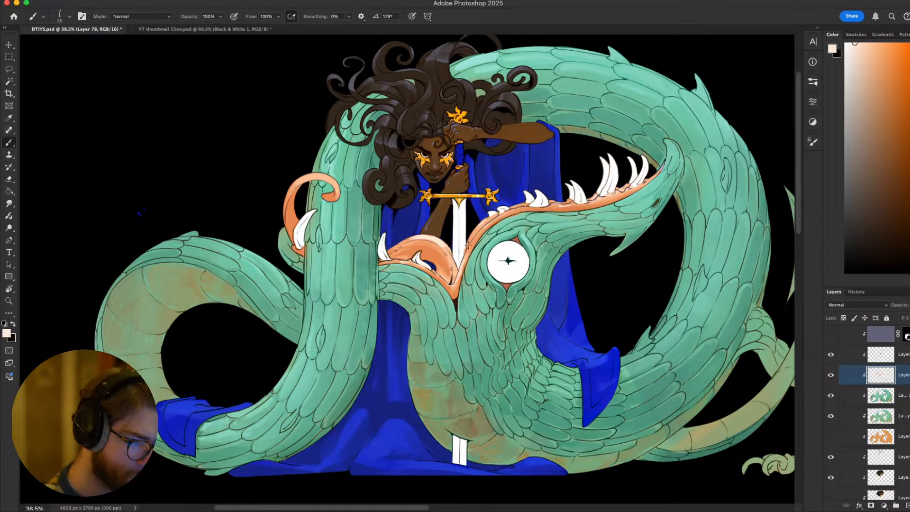
Highlight the curled tongue tip in pale peach and add small white glints to the mouth with a 25 px brush
{"action": "left_click_drag", "start_coordinate": [463, 294], "coordinate": [657, 301]}
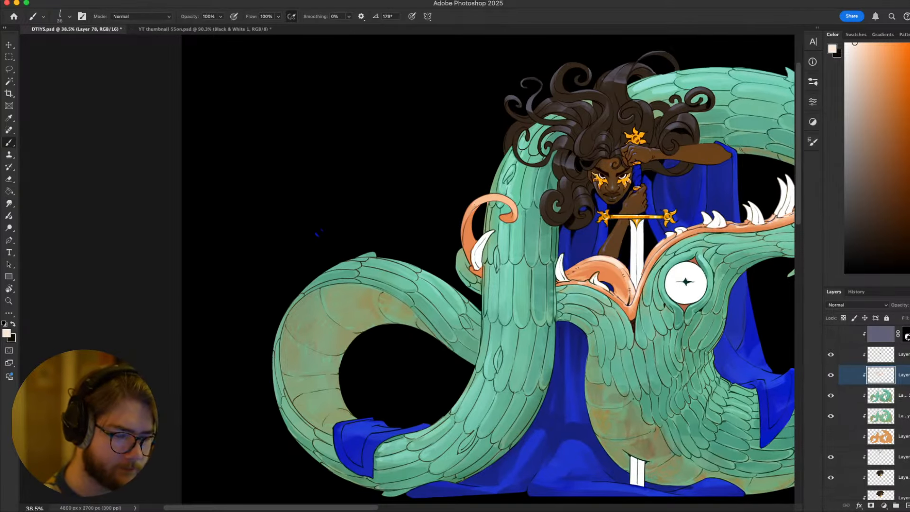
{"action": "left_click_drag", "start_coordinate": [561, 246], "coordinate": [479, 236]}
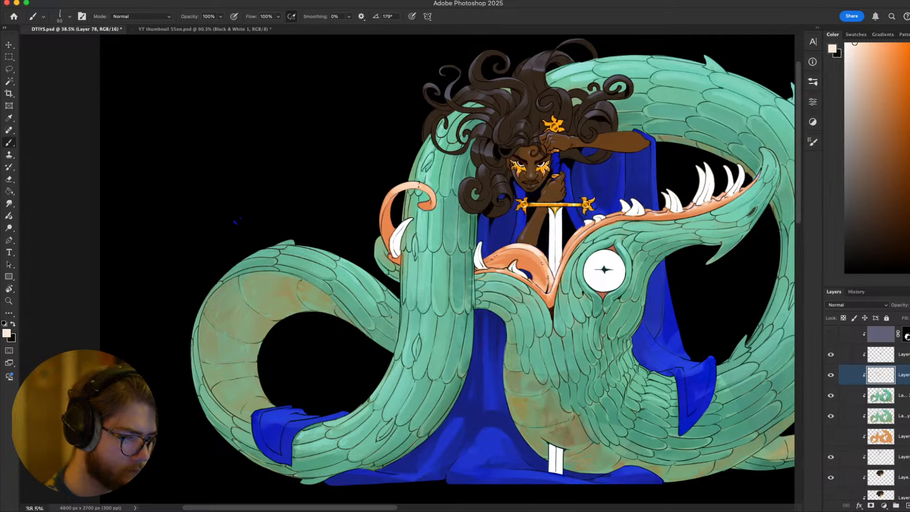
{"action": "left_click_drag", "start_coordinate": [710, 317], "coordinate": [676, 286]}
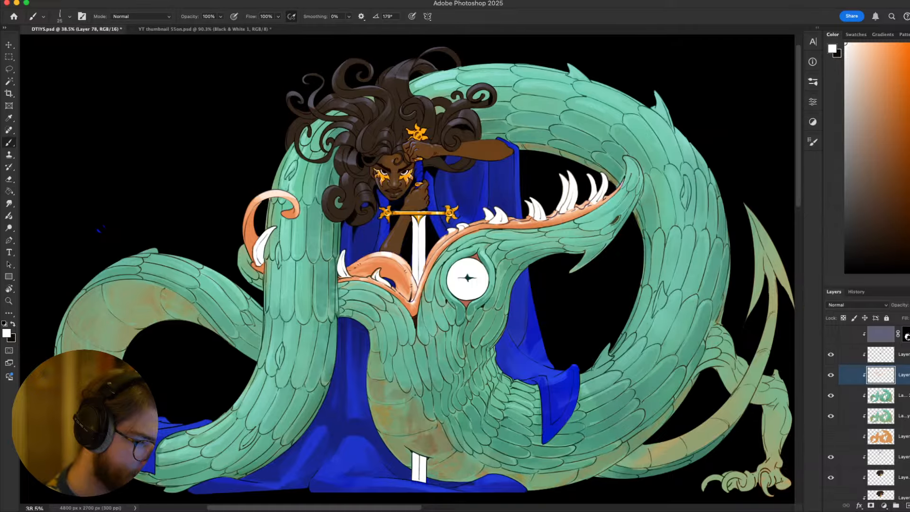
{"action": "left_click_drag", "start_coordinate": [360, 218], "coordinate": [549, 246]}
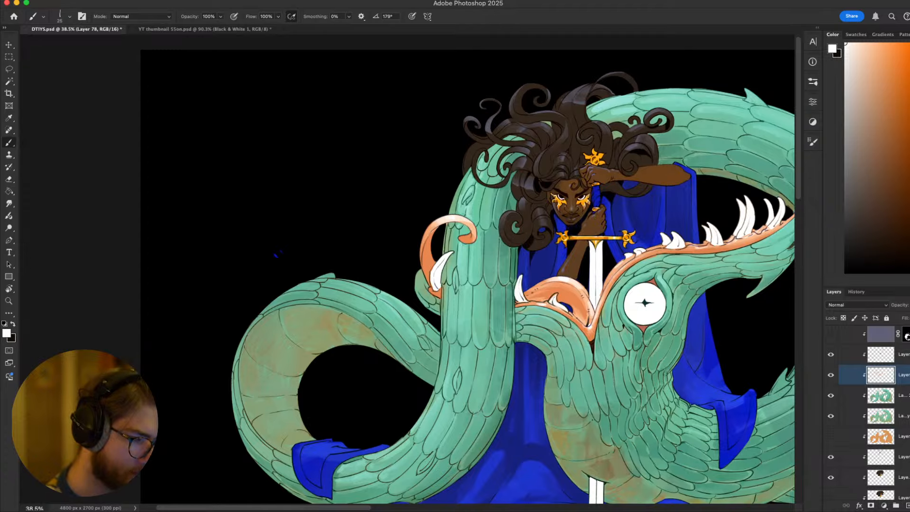
{"action": "left_click_drag", "start_coordinate": [724, 297], "coordinate": [591, 298]}
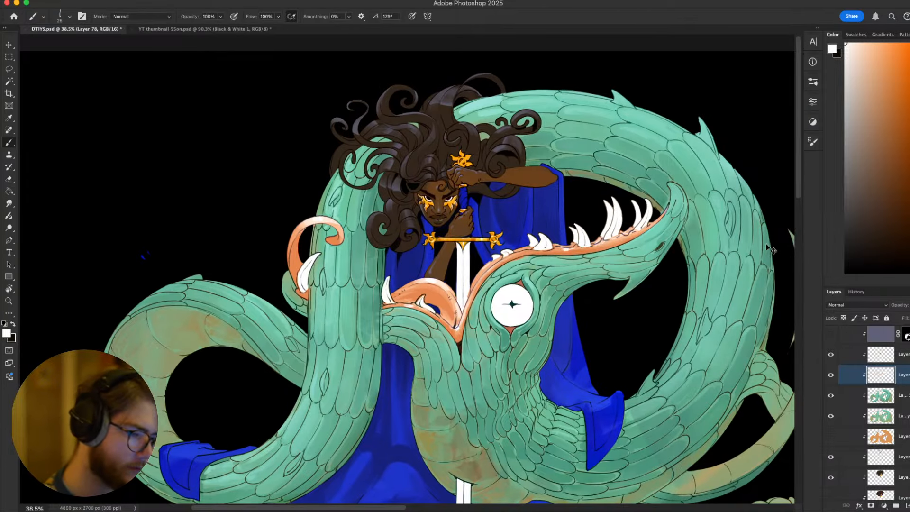
Examine how the recoloured mouth reads against the whole illustration at thumbnail size and close up
{"action": "key", "text": "super+minus"}
{"action": "key", "text": "super+minus"}
{"action": "key", "text": "super+minus"}
{"action": "key", "text": "super+minus"}
{"action": "key", "text": "super+minus"}
{"action": "key", "text": "super+minus"}
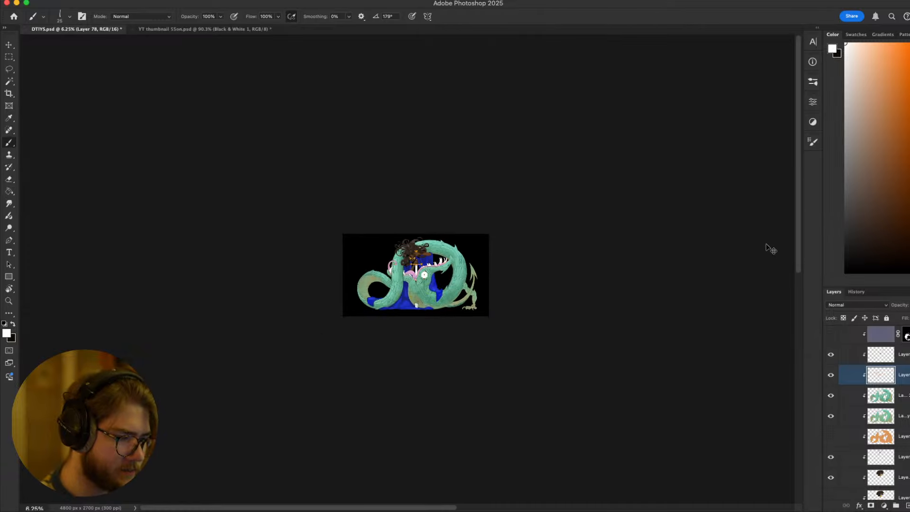
{"action": "key", "text": "super+plus"}
{"action": "key", "text": "super+plus"}
{"action": "key", "text": "super+plus"}
{"action": "key", "text": "super+plus"}
{"action": "key", "text": "super+plus"}
{"action": "key", "text": "super+plus"}
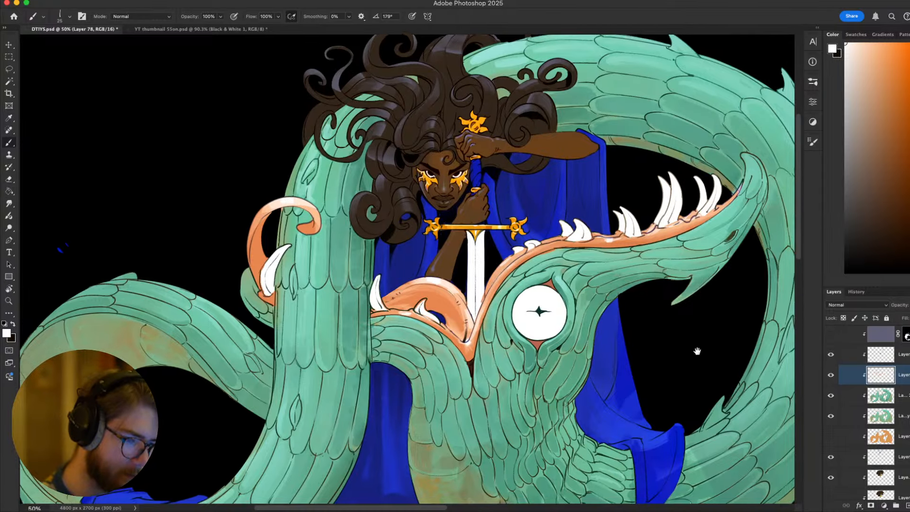
Shade the recessed inner mouth around the sword blade in darker orange with a 60 to 80 px brush
{"action": "scroll", "coordinate": [408, 270], "scroll_direction": "down", "scroll_amount": 2}
{"action": "left_click_drag", "start_coordinate": [879, 106], "coordinate": [886, 139]}
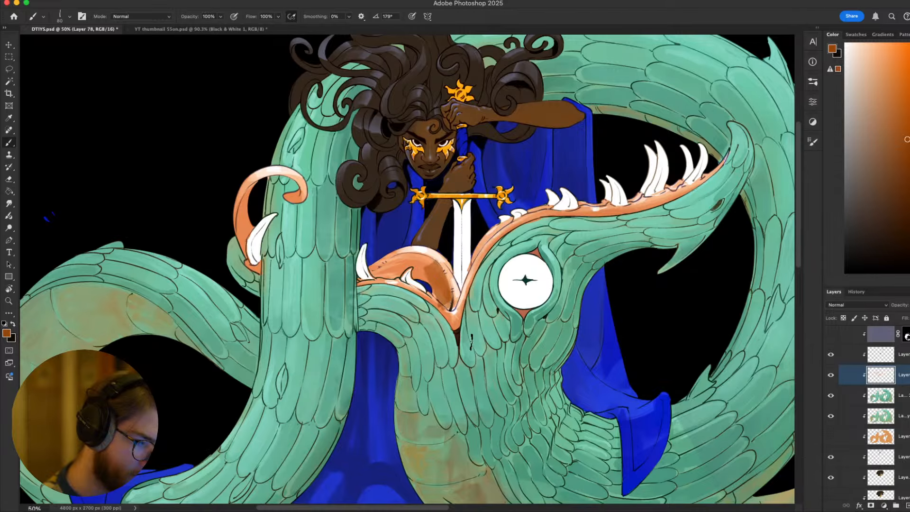
{"action": "left_click_drag", "start_coordinate": [607, 355], "coordinate": [686, 380]}
{"action": "key", "text": "r"}
{"action": "mouse_move", "coordinate": [698, 300]}
{"action": "left_mouse_down"}
{"action": "mouse_move", "coordinate": [697, 227]}
{"action": "mouse_move", "coordinate": [498, 178]}
{"action": "mouse_move", "coordinate": [537, 298]}
{"action": "left_mouse_up"}
{"action": "key", "text": "b"}
{"action": "left_click", "coordinate": [890, 95]}
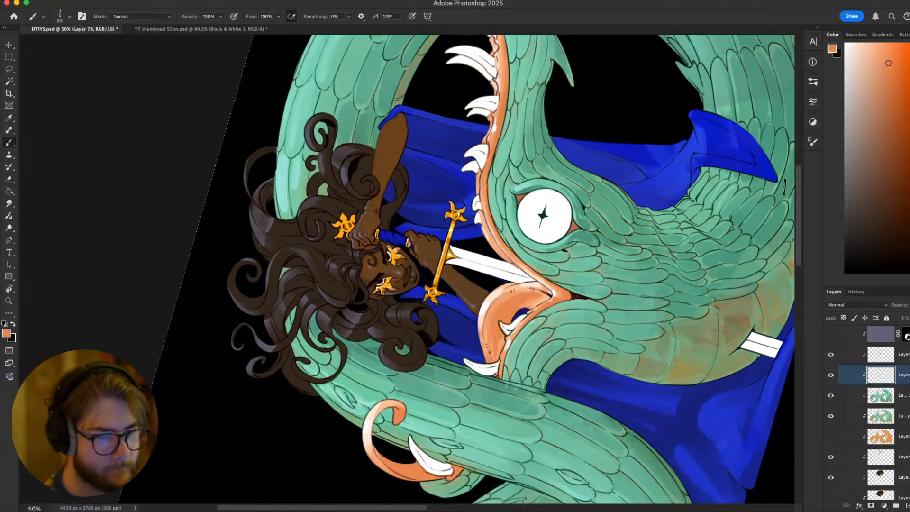
{"action": "left_click", "coordinate": [881, 100]}
{"action": "left_click_drag", "start_coordinate": [523, 297], "coordinate": [547, 299]}
{"action": "key", "text": "Escape"}
{"action": "left_click_drag", "start_coordinate": [602, 333], "coordinate": [620, 308]}
{"action": "mouse_move", "coordinate": [444, 397]}
{"action": "left_mouse_down"}
{"action": "mouse_move", "coordinate": [470, 342]}
{"action": "mouse_move", "coordinate": [445, 415]}
{"action": "left_mouse_up"}
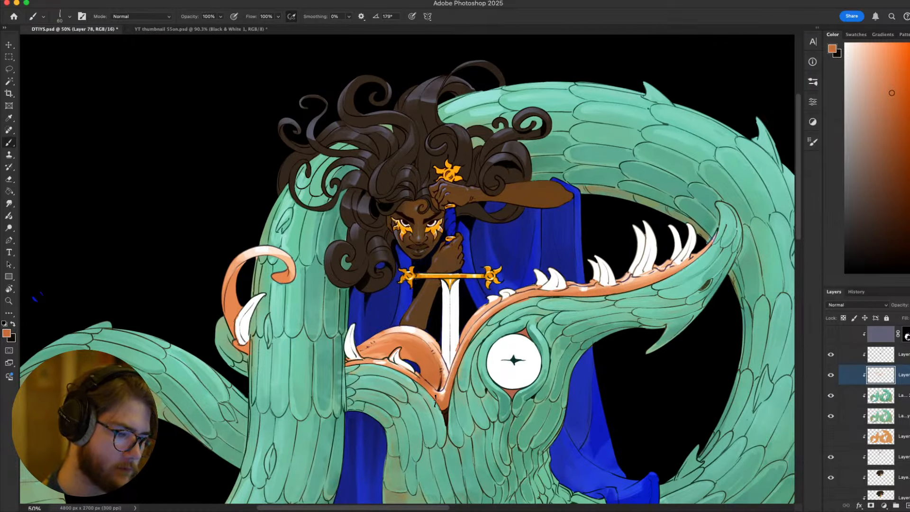
Shade the upper jaw's gum line and the underside of the curled tongue tip in the same darker orange
{"action": "left_click_drag", "start_coordinate": [617, 296], "coordinate": [695, 268]}
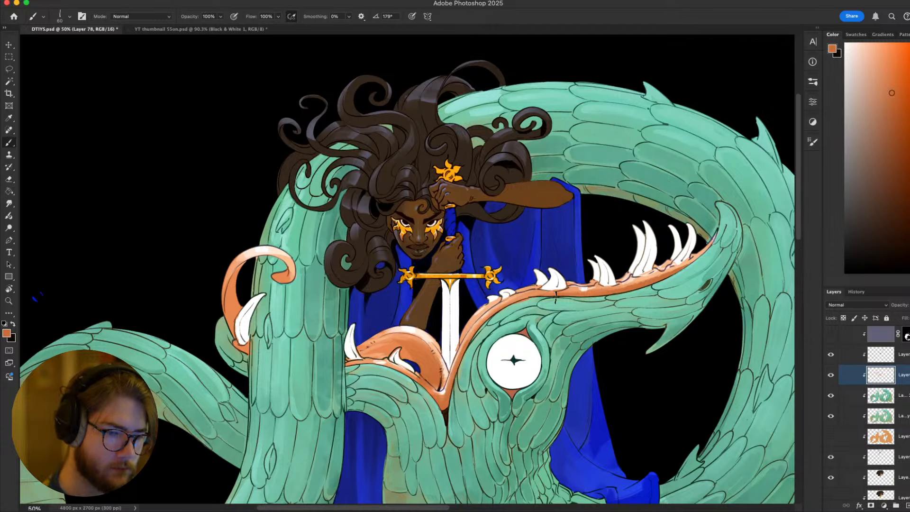
{"action": "left_click_drag", "start_coordinate": [556, 297], "coordinate": [523, 300]}
{"action": "scroll", "coordinate": [474, 401], "scroll_direction": "left", "scroll_amount": 5}
{"action": "scroll", "coordinate": [474, 402], "scroll_direction": "down", "scroll_amount": 4}
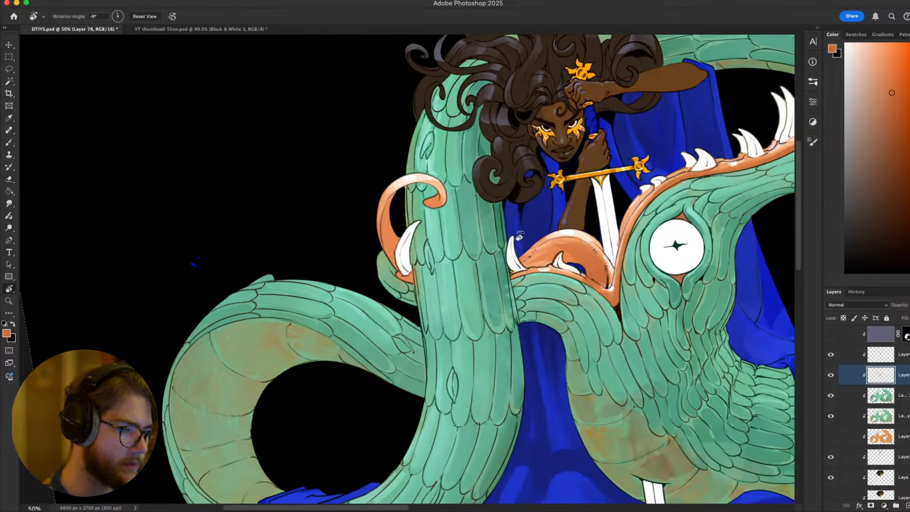
{"action": "key", "text": "]"}
{"action": "key", "text": "]"}
{"action": "scroll", "coordinate": [503, 233], "scroll_direction": "down", "scroll_amount": 5}
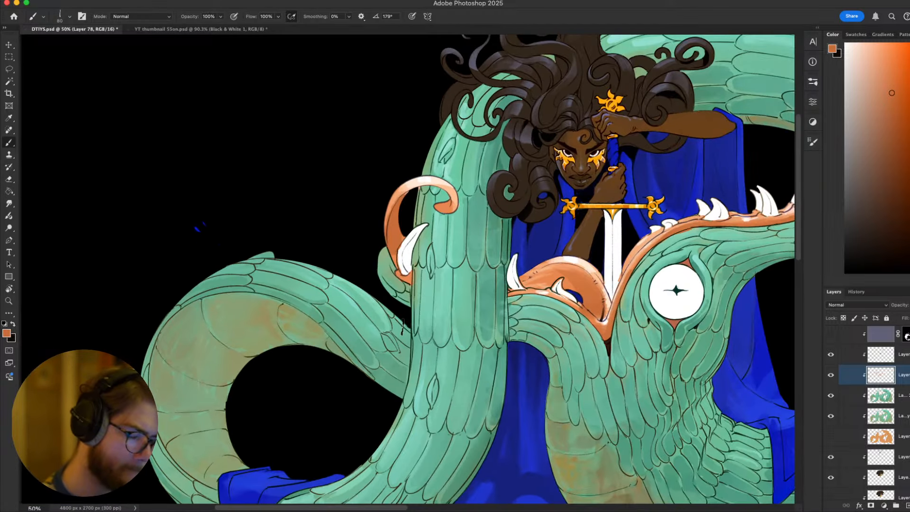
{"action": "left_click_drag", "start_coordinate": [615, 332], "coordinate": [417, 331]}
Compare the shaded orange mouth with the rest of the illustration at small and large view sizes
{"action": "scroll", "coordinate": [416, 313], "scroll_direction": "down", "scroll_amount": 5}
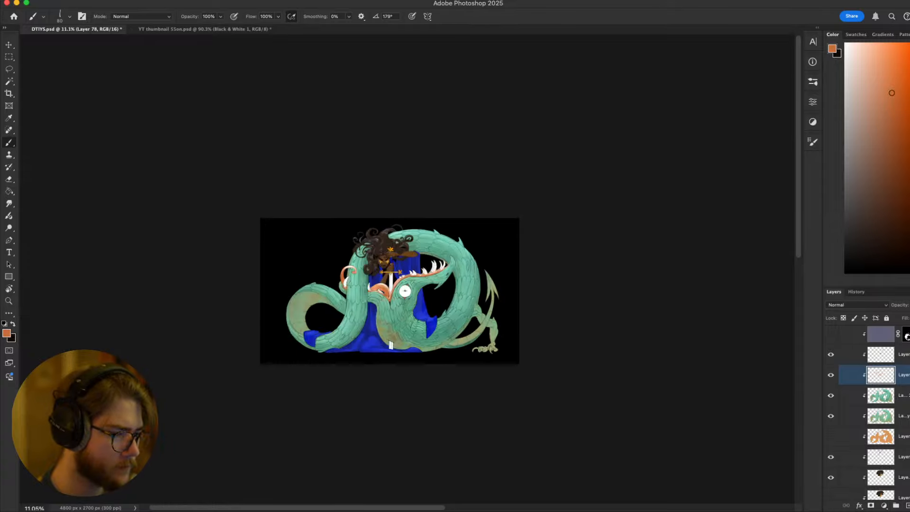
{"action": "left_click_drag", "start_coordinate": [398, 294], "coordinate": [440, 287]}
{"action": "scroll", "coordinate": [420, 296], "scroll_direction": "up", "scroll_amount": 4}
{"action": "scroll", "coordinate": [418, 295], "scroll_direction": "up", "scroll_amount": 3}
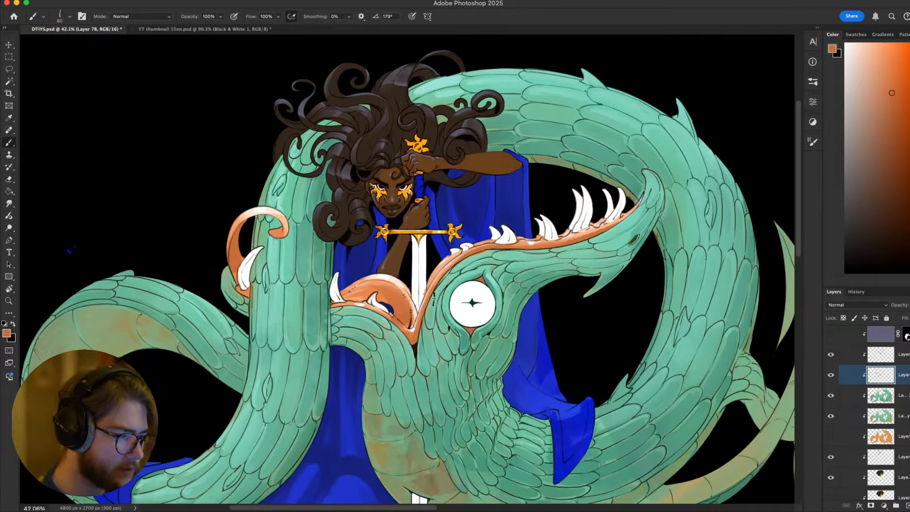
{"action": "scroll", "coordinate": [417, 291], "scroll_direction": "down", "scroll_amount": 3}
{"action": "scroll", "coordinate": [417, 291], "scroll_direction": "up", "scroll_amount": 3}
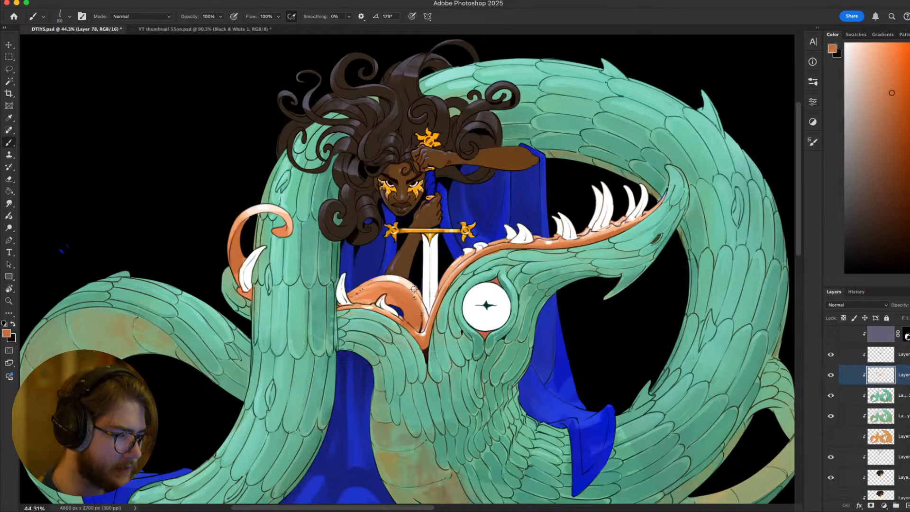
{"action": "scroll", "coordinate": [413, 289], "scroll_direction": "down", "scroll_amount": 4}
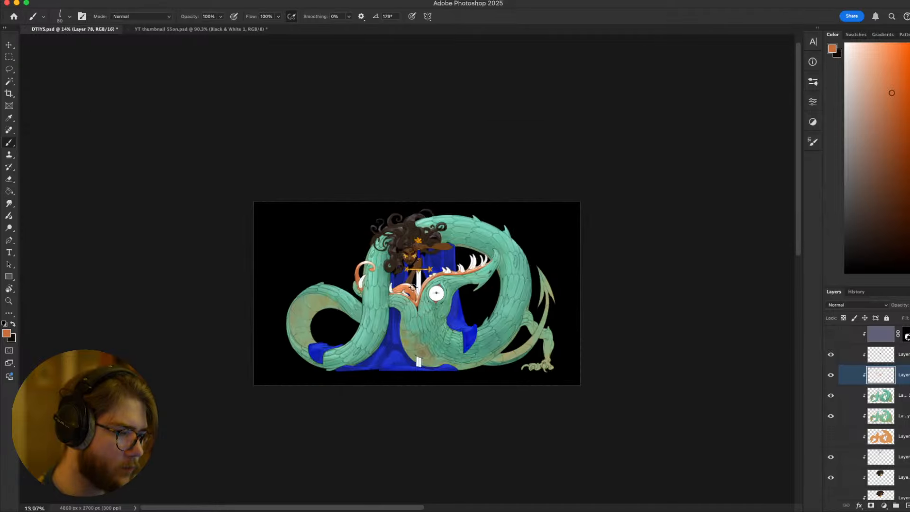
Examine the darker orange mouth shading at full-illustration size and close up around the sword and jaws
{"action": "scroll", "coordinate": [412, 287], "scroll_direction": "up", "scroll_amount": 4}
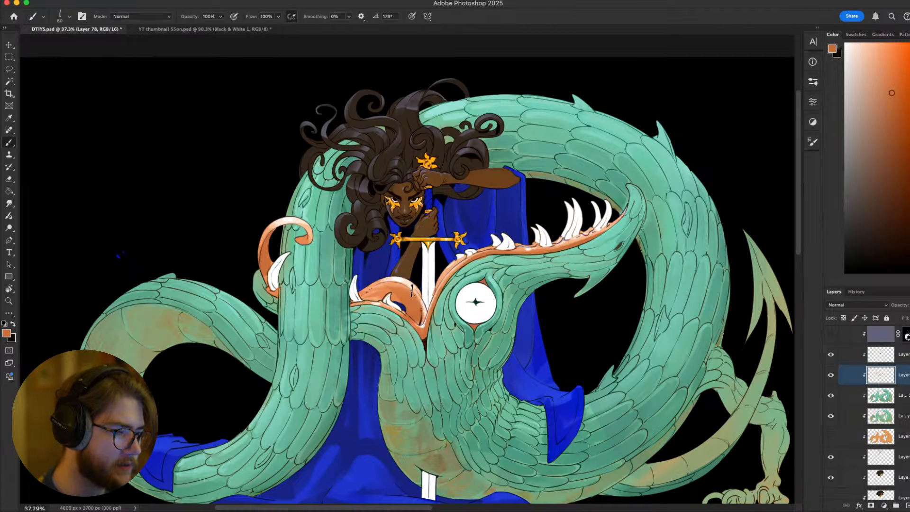
{"action": "scroll", "coordinate": [425, 310], "scroll_direction": "down", "scroll_amount": 2}
{"action": "scroll", "coordinate": [417, 294], "scroll_direction": "up", "scroll_amount": 2}
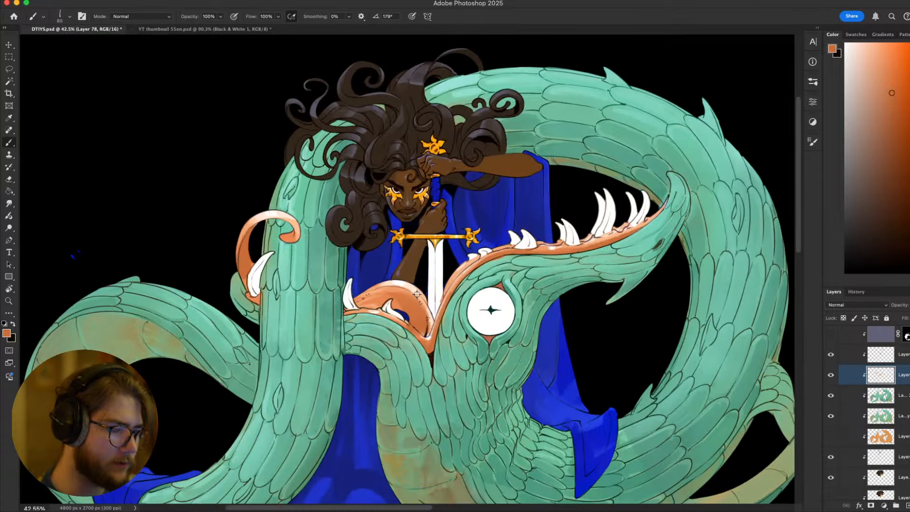
{"action": "scroll", "coordinate": [429, 287], "scroll_direction": "down", "scroll_amount": 5}
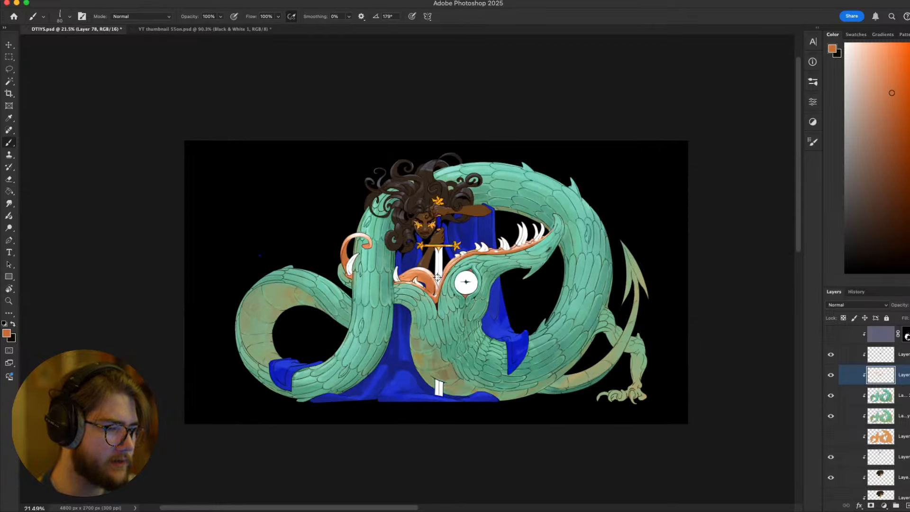
{"action": "scroll", "coordinate": [425, 286], "scroll_direction": "up", "scroll_amount": 5}
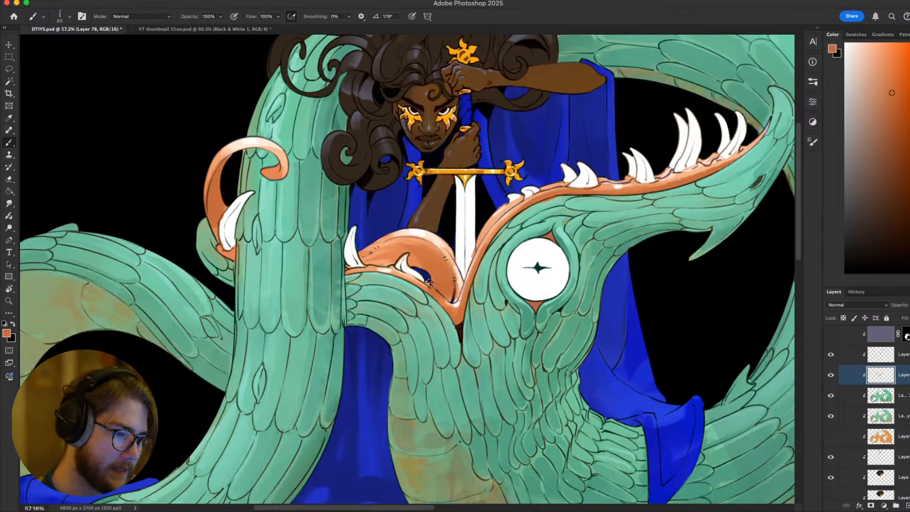
{"action": "scroll", "coordinate": [428, 283], "scroll_direction": "down", "scroll_amount": 4}
{"action": "scroll", "coordinate": [429, 282], "scroll_direction": "up", "scroll_amount": 4}
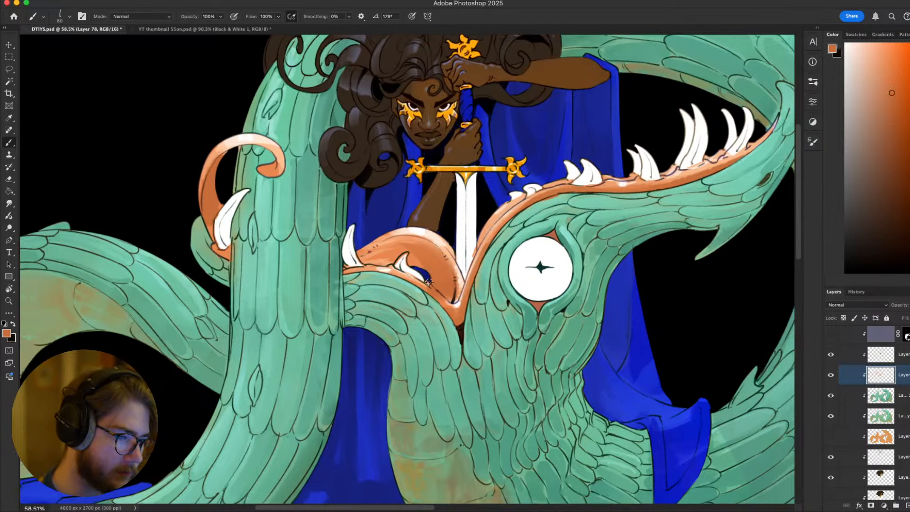
{"action": "scroll", "coordinate": [429, 283], "scroll_direction": "down", "scroll_amount": 1}
{"action": "scroll", "coordinate": [430, 293], "scroll_direction": "down", "scroll_amount": 2}
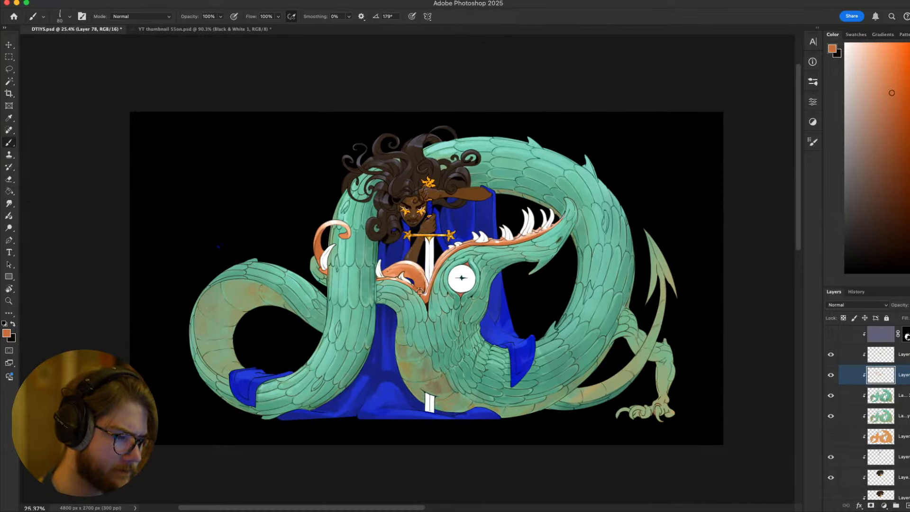
{"action": "scroll", "coordinate": [420, 291], "scroll_direction": "up", "scroll_amount": 3}
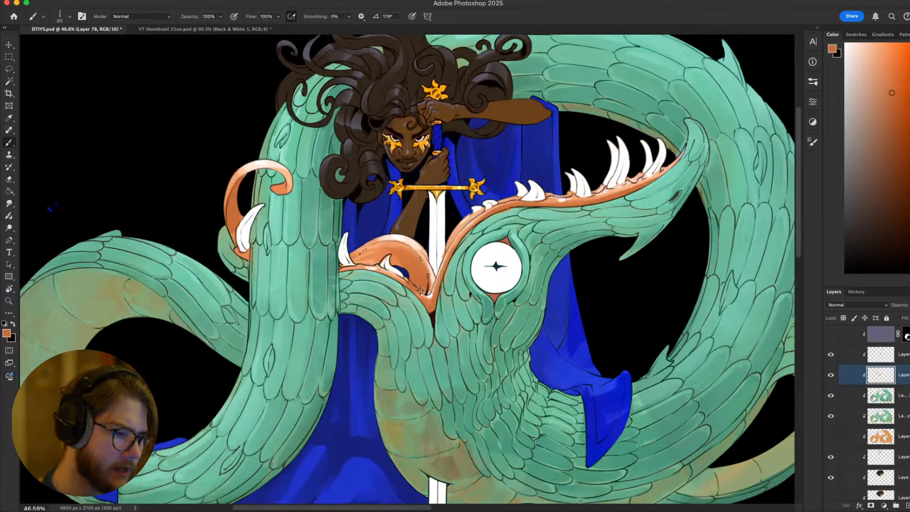
{"action": "scroll", "coordinate": [436, 281], "scroll_direction": "down", "scroll_amount": 3}
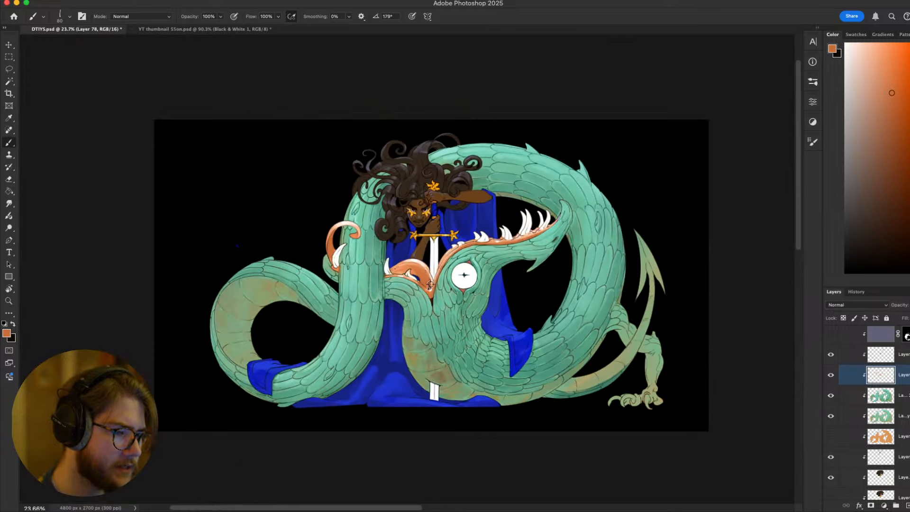
{"action": "scroll", "coordinate": [429, 284], "scroll_direction": "up", "scroll_amount": 3}
{"action": "left_click_drag", "start_coordinate": [429, 285], "coordinate": [428, 293]}
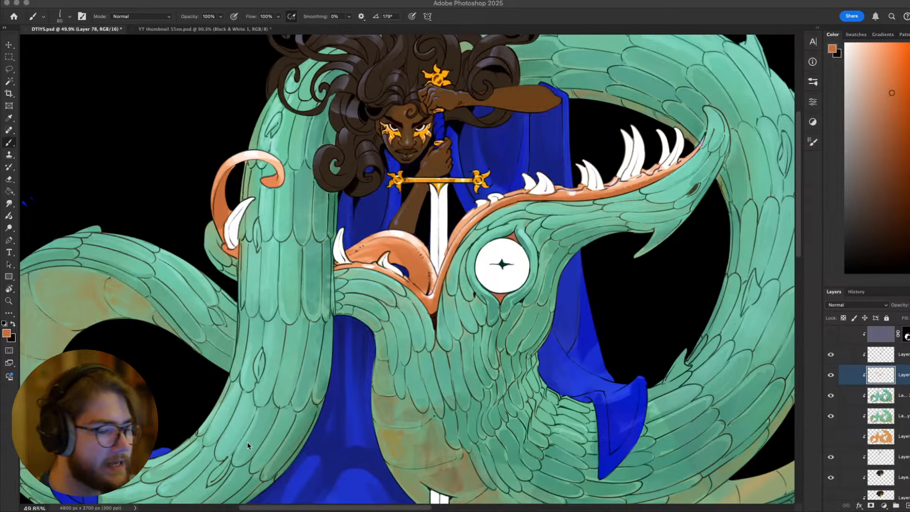
{"action": "scroll", "coordinate": [392, 268], "scroll_direction": "down", "scroll_amount": 5}
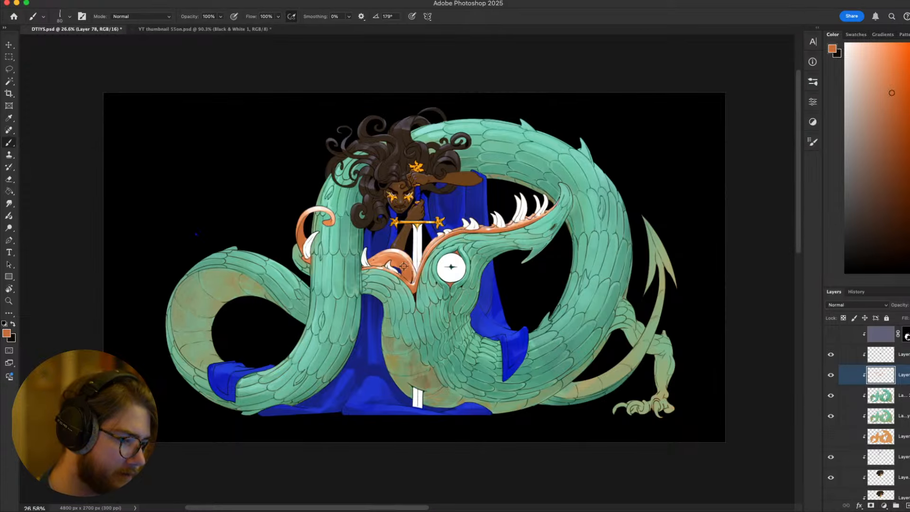
{"action": "scroll", "coordinate": [393, 269], "scroll_direction": "down", "scroll_amount": 2}
{"action": "scroll", "coordinate": [398, 266], "scroll_direction": "up", "scroll_amount": 4}
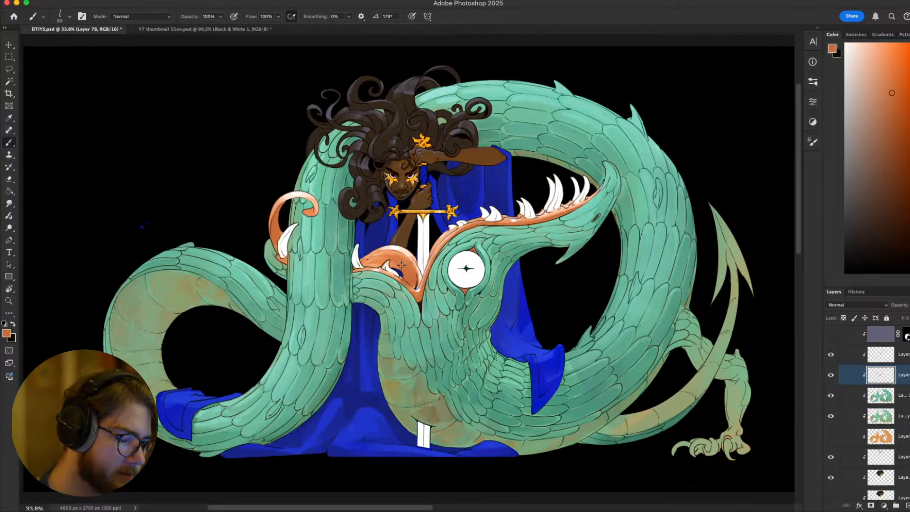
{"action": "scroll", "coordinate": [400, 265], "scroll_direction": "up", "scroll_amount": 1}
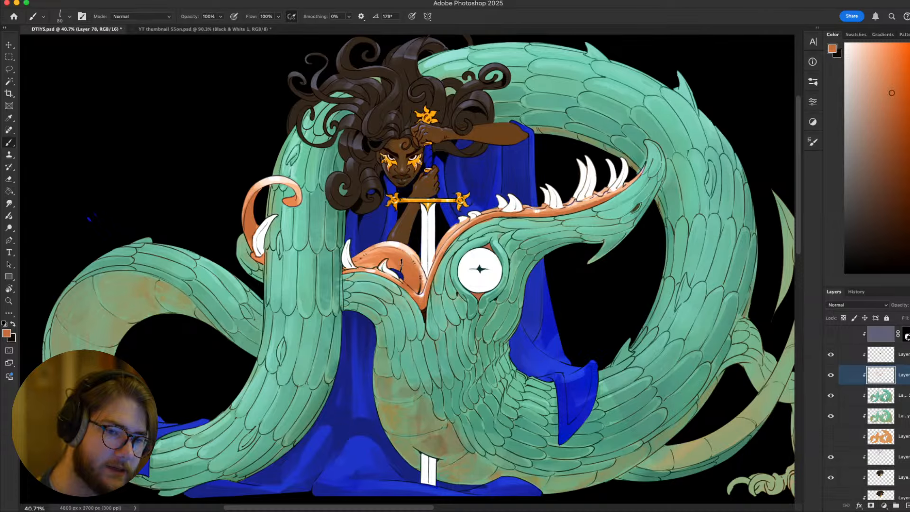
Make a selection of the serpent's white eyeball and return to the Brush tool
{"action": "right_click", "coordinate": [468, 292]}
{"action": "left_click", "coordinate": [468, 293]}
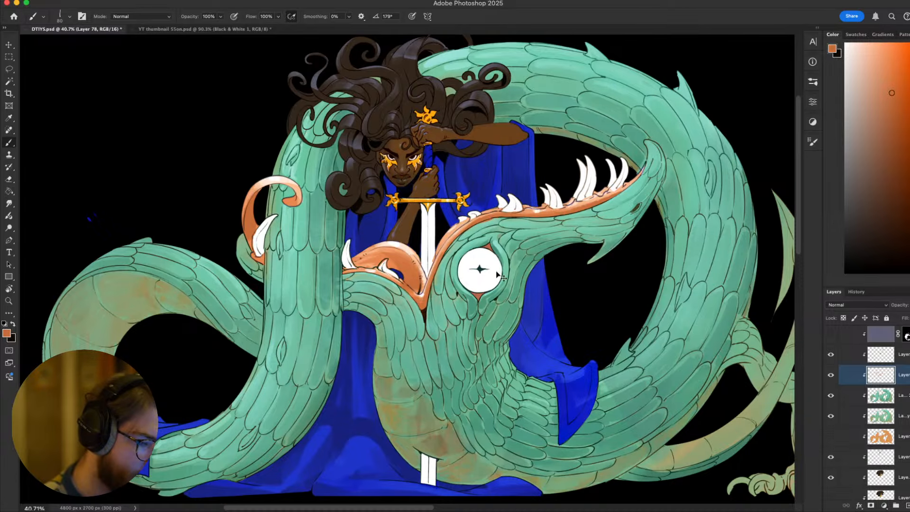
{"action": "left_click_drag", "start_coordinate": [493, 317], "coordinate": [495, 304]}
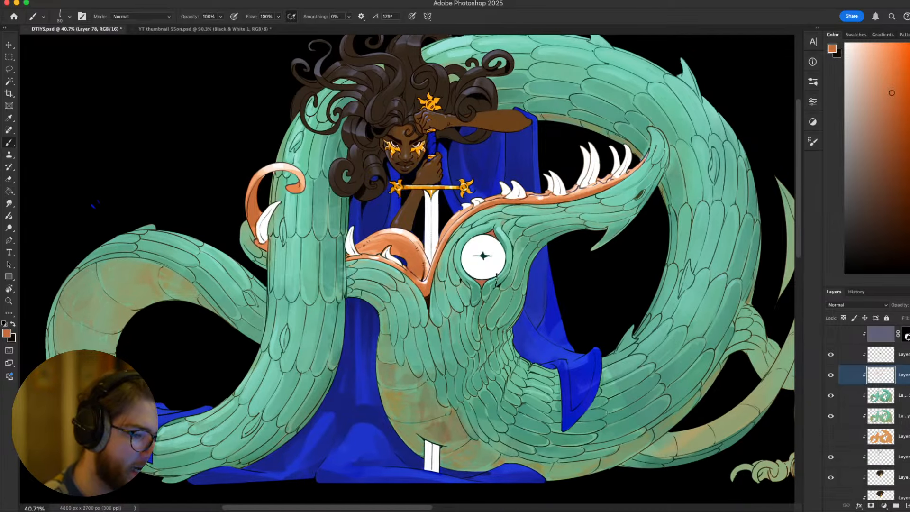
{"action": "key", "text": "w"}
{"action": "left_click", "coordinate": [487, 268]}
{"action": "key", "text": "b"}
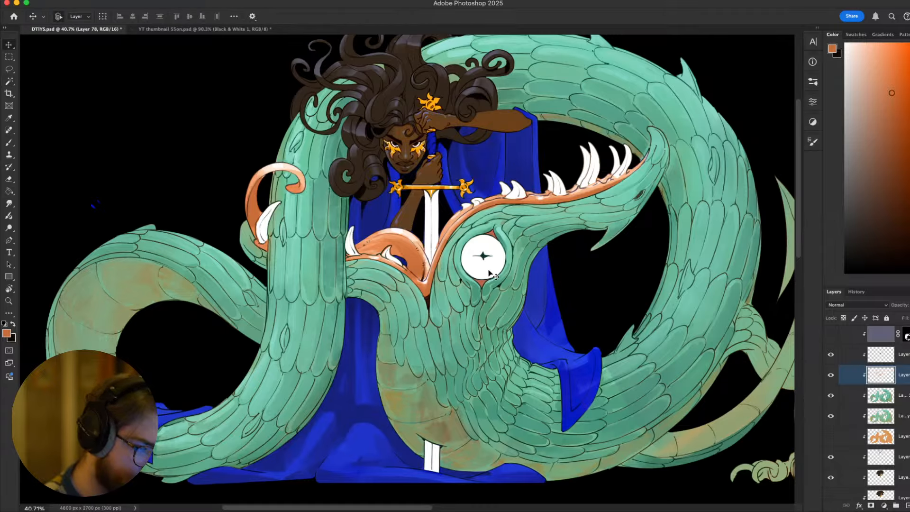
Sample the eye's white, shift it to a pale pinkish grey and shade the eyeball with a 175 px brush
{"action": "mouse_move", "coordinate": [489, 267]}
{"action": "left_mouse_down"}
{"action": "mouse_move", "coordinate": [472, 234]}
{"action": "mouse_move", "coordinate": [460, 292]}
{"action": "mouse_move", "coordinate": [490, 276]}
{"action": "left_mouse_up"}
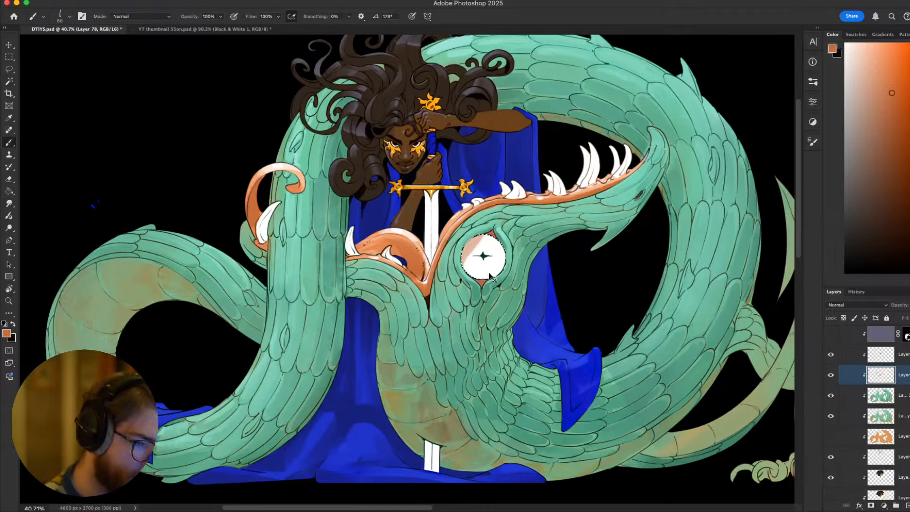
{"action": "left_click", "coordinate": [495, 266], "text": "alt"}
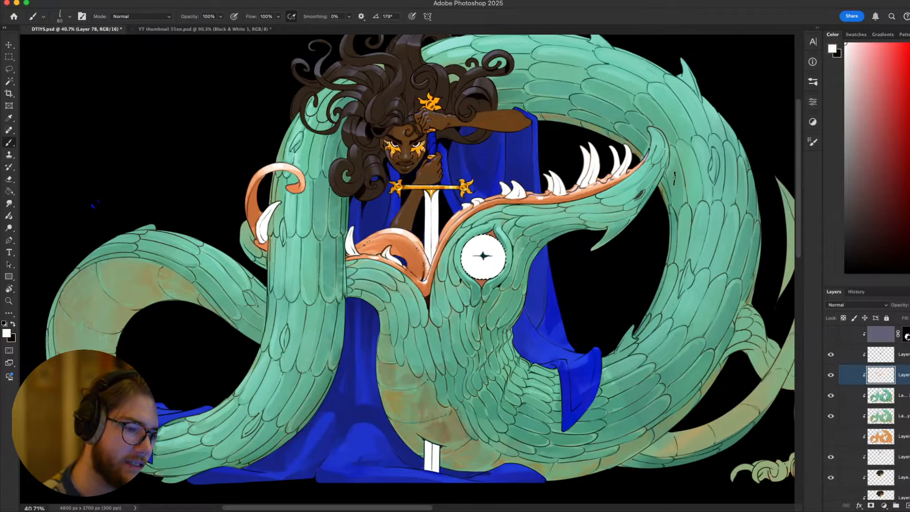
{"action": "left_click_drag", "start_coordinate": [853, 98], "coordinate": [855, 88]}
{"action": "key", "text": "bracketright"}
{"action": "key", "text": "bracketright"}
{"action": "key", "text": "bracketright"}
{"action": "key", "text": "bracketright"}
{"action": "key", "text": "bracketright"}
{"action": "left_click_drag", "start_coordinate": [467, 253], "coordinate": [462, 266]}
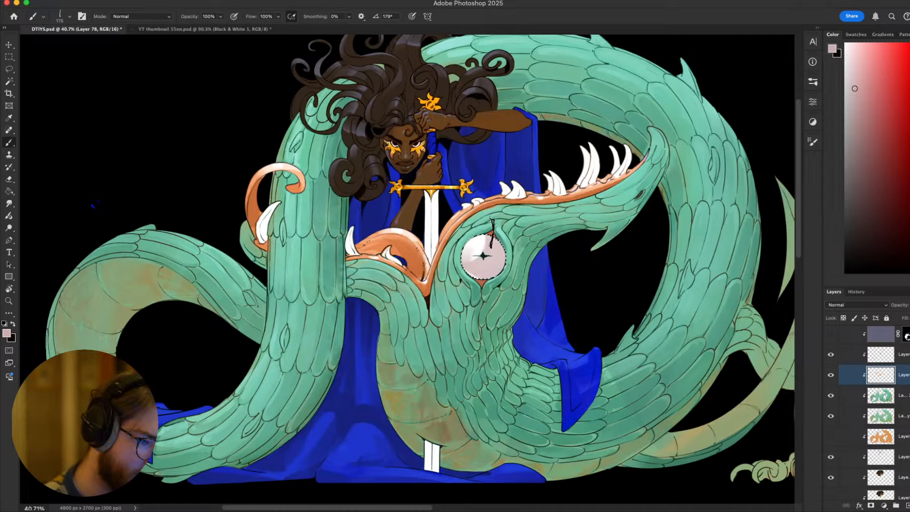
Sample white from the eye and paint broad light patches over the grey shading with a 200 to 125 px brush
{"action": "left_click", "coordinate": [479, 239], "text": "alt"}
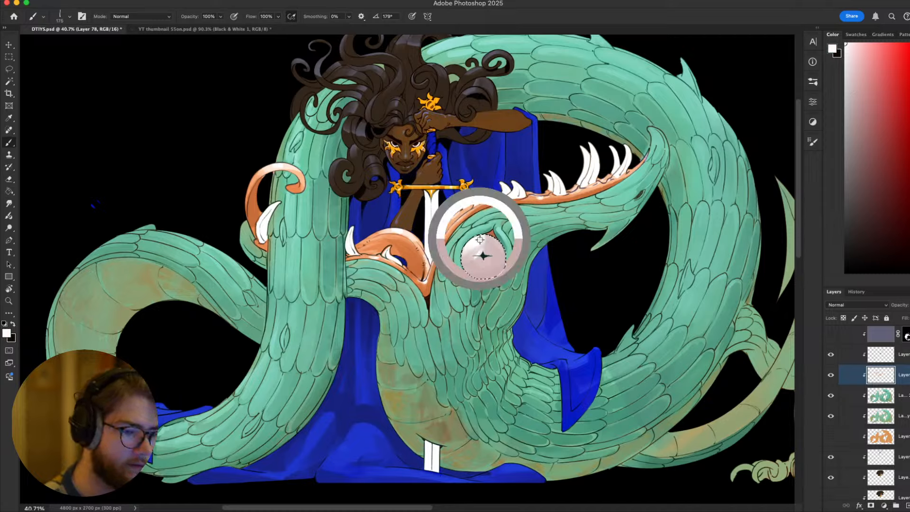
{"action": "left_click_drag", "start_coordinate": [484, 300], "coordinate": [487, 274]}
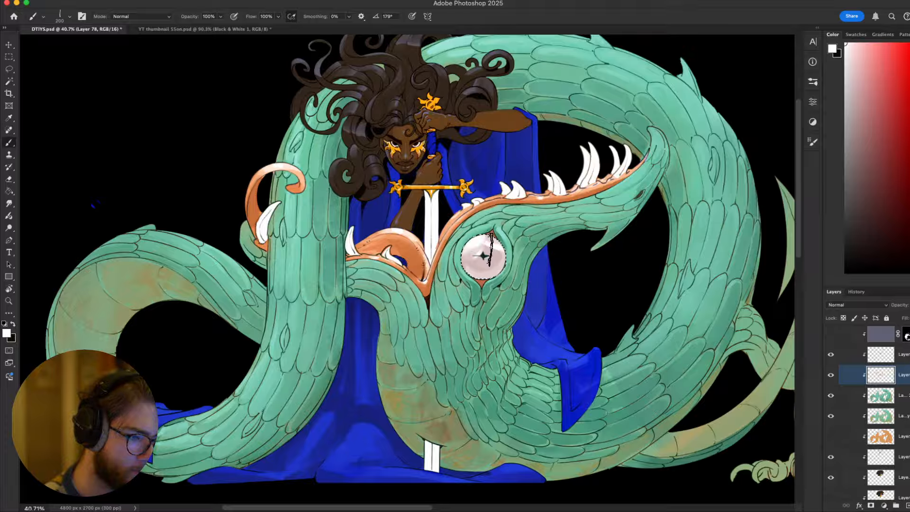
{"action": "left_click_drag", "start_coordinate": [491, 249], "coordinate": [493, 254]}
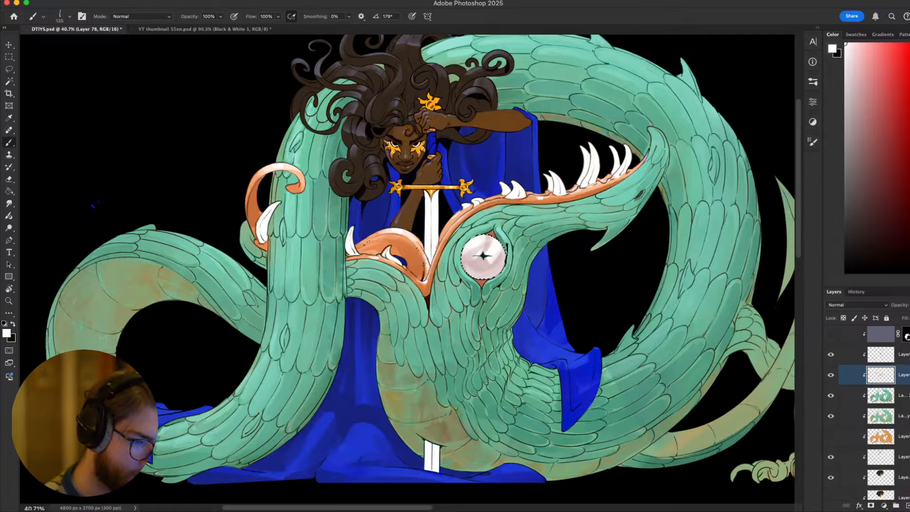
{"action": "scroll", "coordinate": [459, 291], "scroll_direction": "up", "scroll_amount": 2}
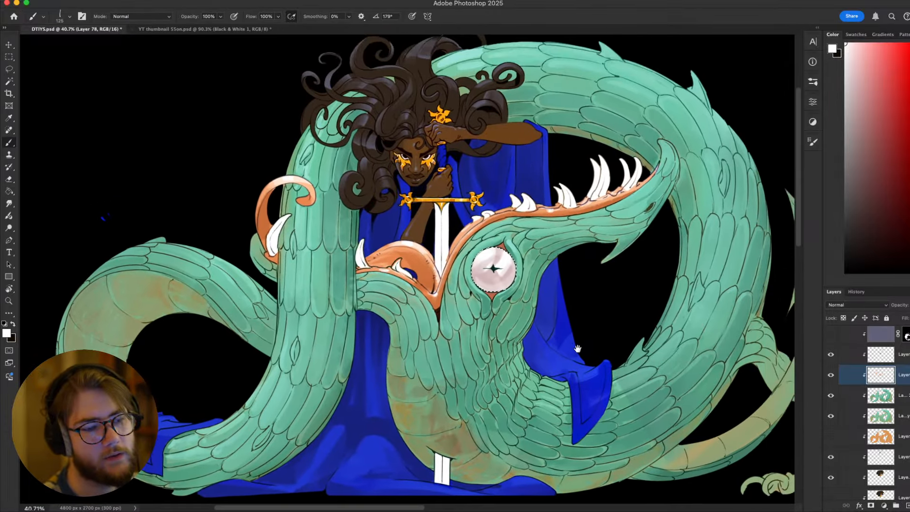
Browse the brush presets and try a soft round brush on the serpent's eye
{"action": "right_click", "coordinate": [500, 262]}
{"action": "left_click_drag", "start_coordinate": [690, 379], "coordinate": [695, 363]}
{"action": "scroll", "coordinate": [697, 363], "scroll_direction": "down", "scroll_amount": 2}
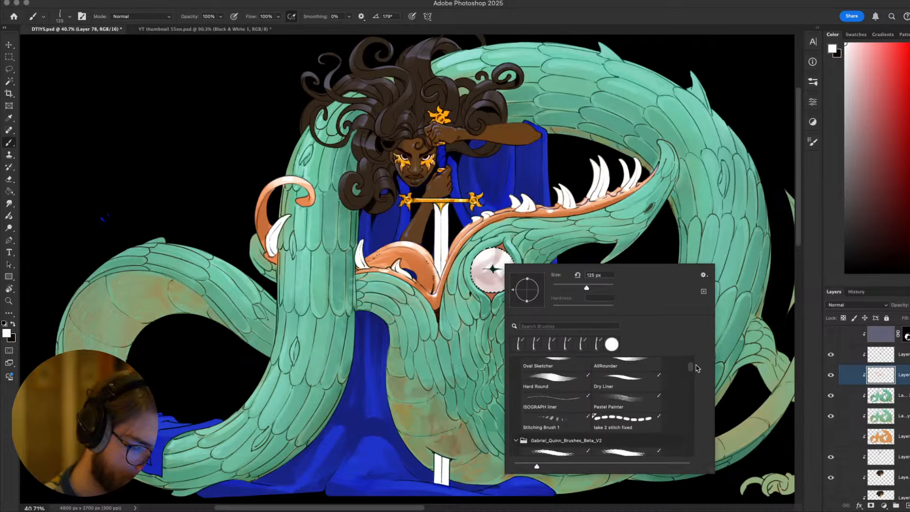
{"action": "scroll", "coordinate": [687, 373], "scroll_direction": "down", "scroll_amount": 5}
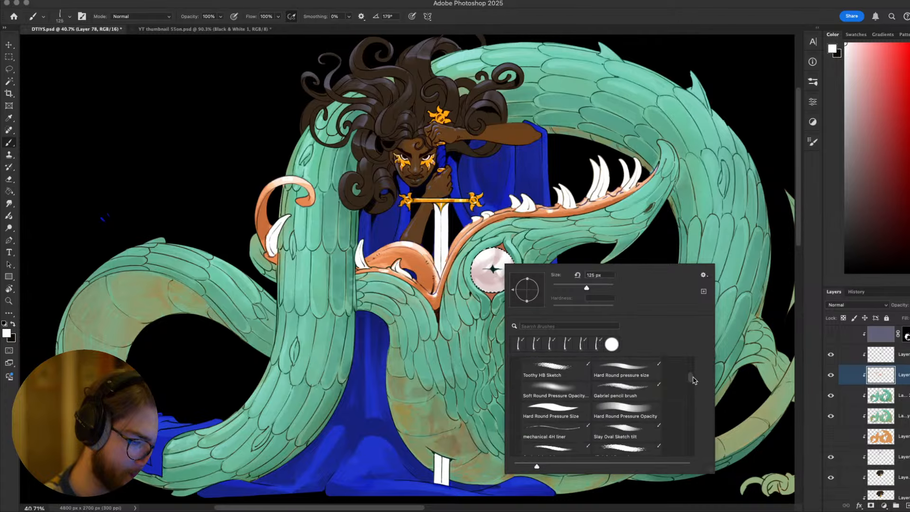
{"action": "left_click", "coordinate": [611, 344]}
{"action": "left_click", "coordinate": [488, 285]}
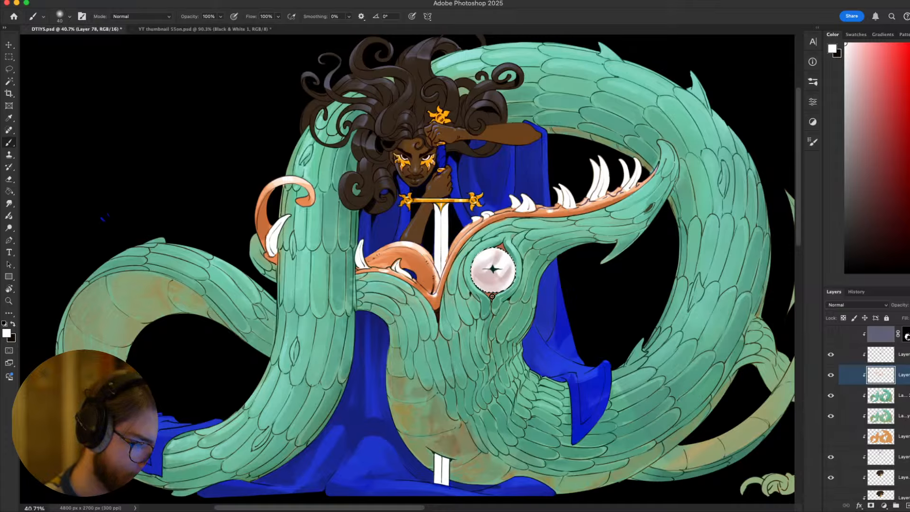
Switch to the Hard Round Pressure Size brush at 100% hardness and reduce it to 9 px
{"action": "right_click", "coordinate": [492, 268]}
{"action": "left_click", "coordinate": [555, 401]}
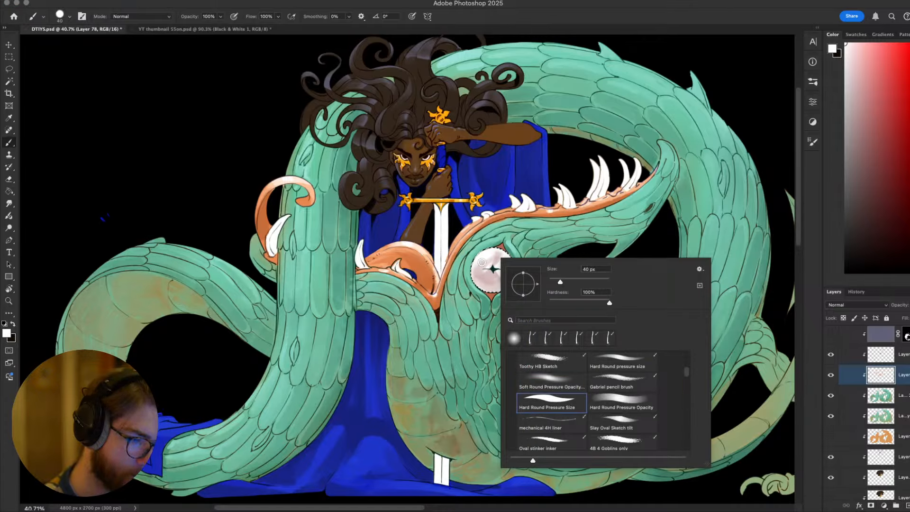
{"action": "key", "text": "Return"}
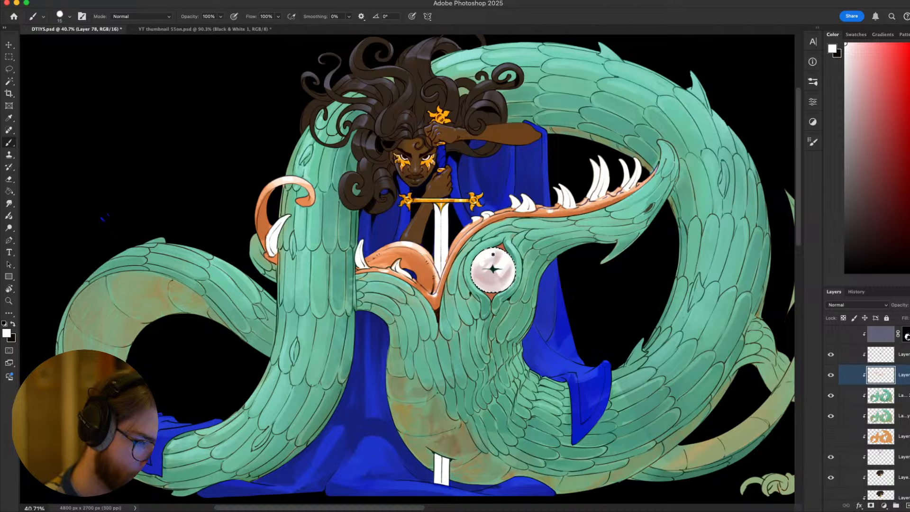
{"action": "right_click", "coordinate": [486, 290]}
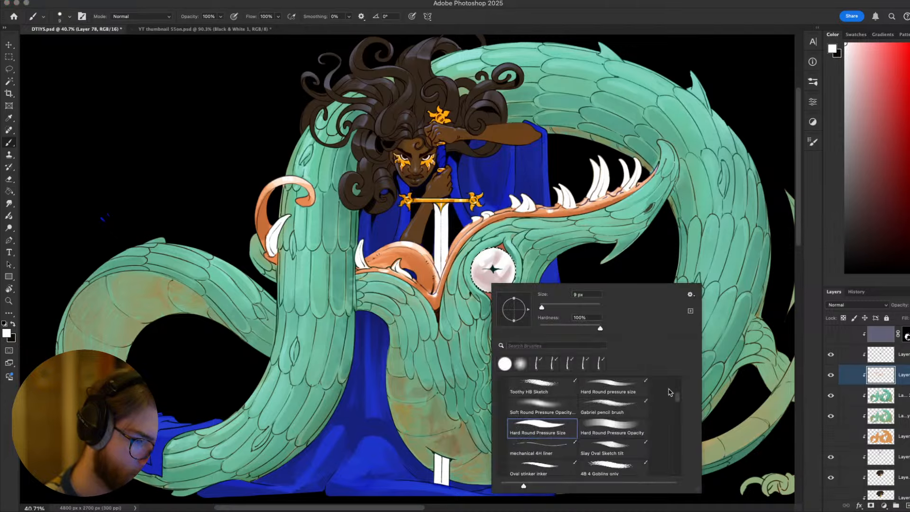
{"action": "scroll", "coordinate": [673, 396], "scroll_direction": "up", "scroll_amount": 3}
{"action": "key", "text": "Escape"}
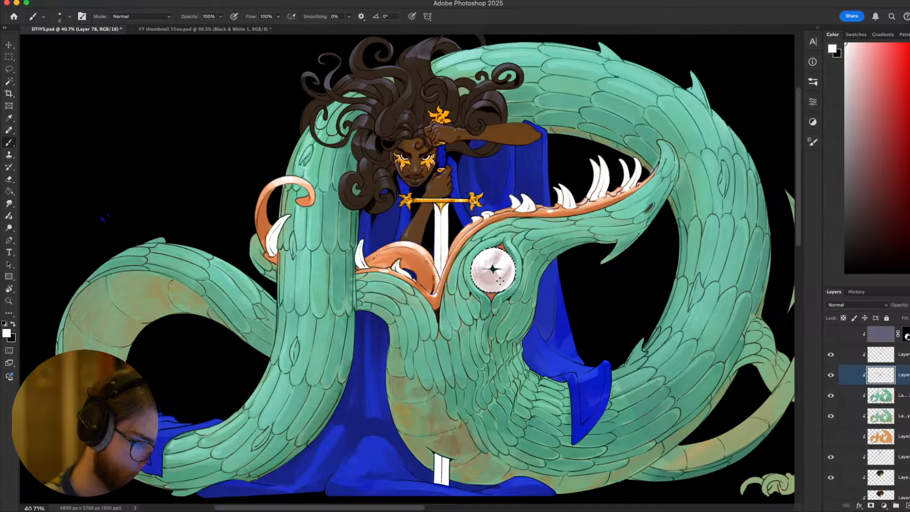
Sample the eye's pale pinkish grey and enlarge the hard round brush for shading the eyeball
{"action": "left_click_drag", "start_coordinate": [545, 265], "coordinate": [589, 244]}
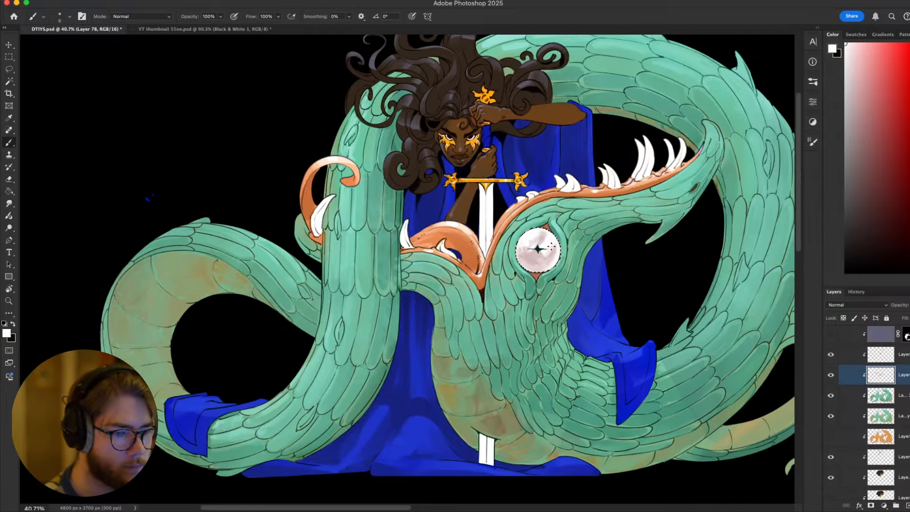
{"action": "mouse_move", "coordinate": [646, 260]}
{"action": "left_mouse_down"}
{"action": "mouse_move", "coordinate": [633, 202]}
{"action": "mouse_move", "coordinate": [583, 203]}
{"action": "mouse_move", "coordinate": [559, 307]}
{"action": "mouse_move", "coordinate": [585, 204]}
{"action": "left_mouse_up"}
{"action": "left_click_drag", "start_coordinate": [574, 166], "coordinate": [580, 206]}
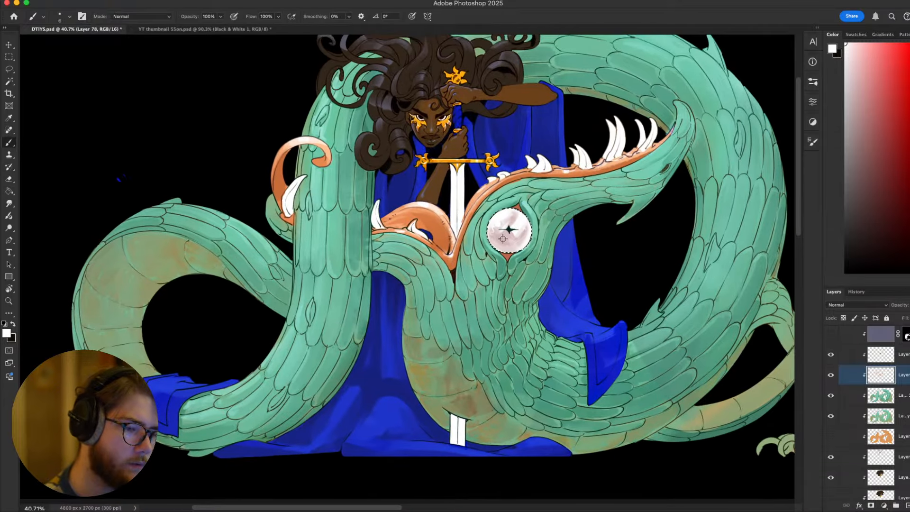
{"action": "left_click", "coordinate": [509, 222], "text": "alt"}
{"action": "key", "text": "bracketright"}
{"action": "key", "text": "bracketright"}
{"action": "key", "text": "bracketright"}
{"action": "key", "text": "bracketright"}
{"action": "key", "text": "bracketright"}
{"action": "key", "text": "bracketright"}
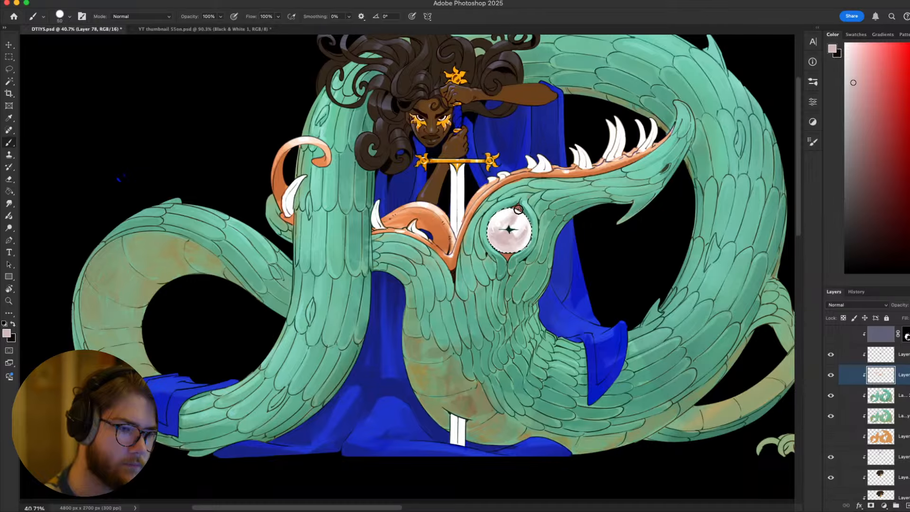
{"action": "left_click_drag", "start_coordinate": [514, 280], "coordinate": [512, 302]}
Sample the eye's white, reduce the brush to 15 px for highlights and clear the eyeball selection
{"action": "left_click", "coordinate": [525, 240], "text": "alt"}
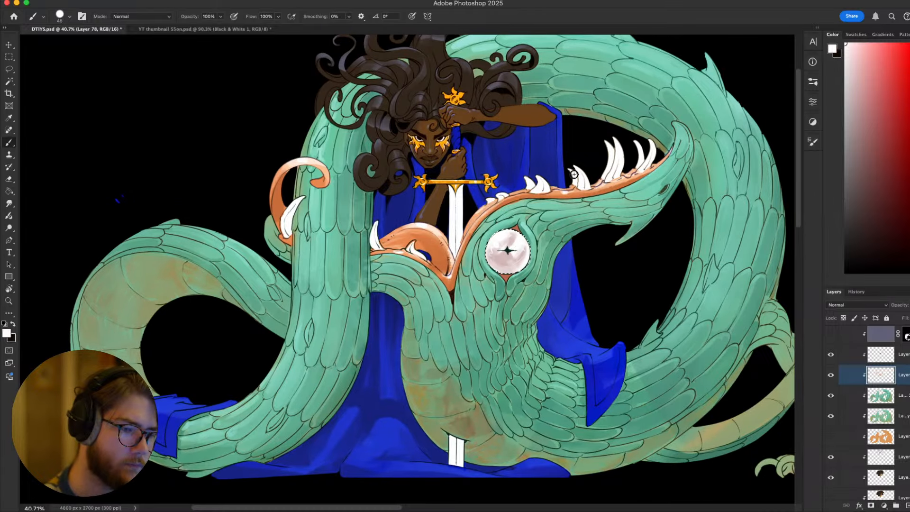
{"action": "key", "text": "bracketleft"}
{"action": "key", "text": "bracketleft"}
{"action": "key", "text": "bracketleft"}
{"action": "key", "text": "bracketleft"}
{"action": "key", "text": "bracketleft"}
{"action": "key", "text": "bracketleft"}
{"action": "key", "text": "bracketleft"}
{"action": "key", "text": "super+d"}
{"action": "left_click_drag", "start_coordinate": [733, 261], "coordinate": [764, 292]}
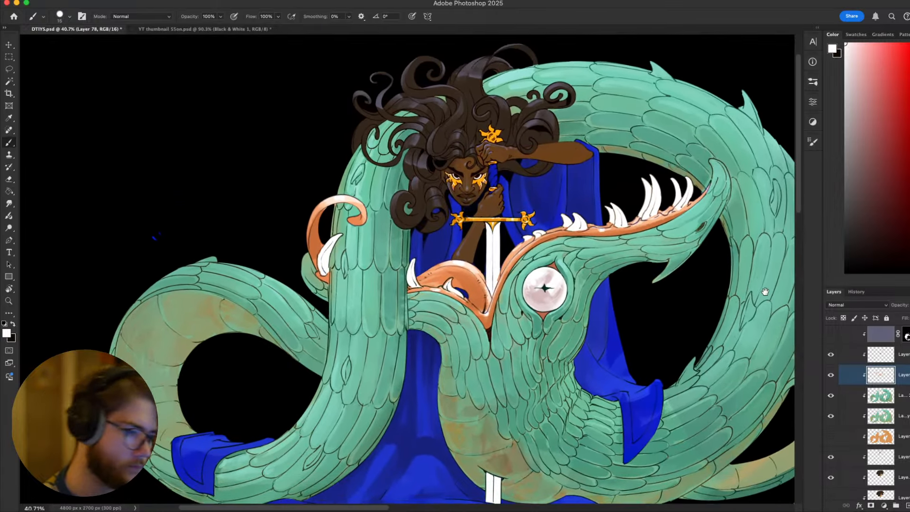
{"action": "key", "text": "super+minus"}
{"action": "key", "text": "super+minus"}
{"action": "key", "text": "super+minus"}
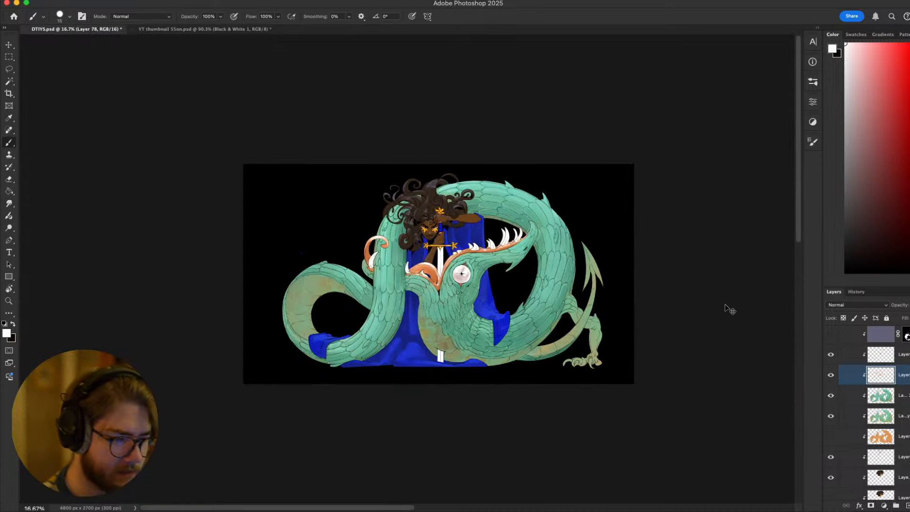
Enlarge the hard round brush to 100 px and soften the eyeball's pinkish-grey shading with white
{"action": "key", "text": "super+plus"}
{"action": "key", "text": "super+plus"}
{"action": "key", "text": "super+plus"}
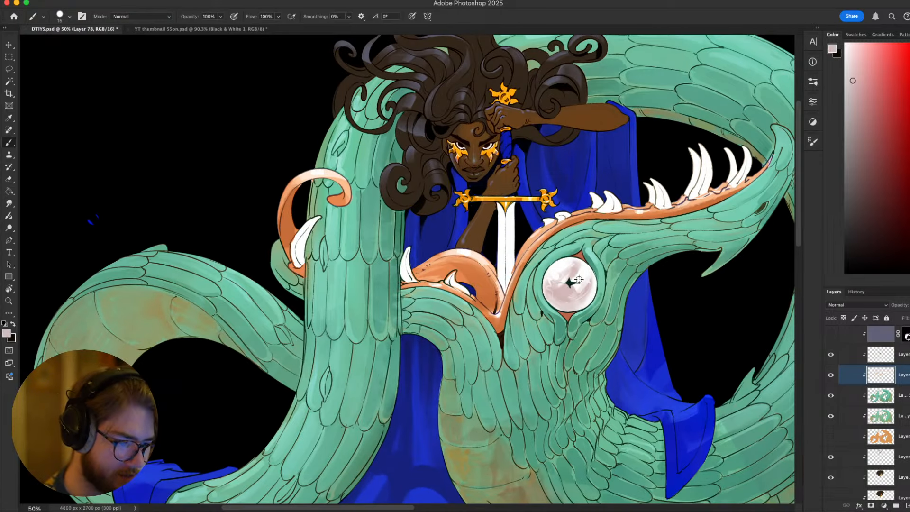
{"action": "key", "text": "bracketright"}
{"action": "key", "text": "bracketright"}
{"action": "key", "text": "bracketright"}
{"action": "key", "text": "bracketright"}
{"action": "key", "text": "bracketright"}
{"action": "key", "text": "bracketright"}
{"action": "key", "text": "bracketright"}
{"action": "key", "text": "bracketright"}
{"action": "key", "text": "bracketright"}
{"action": "key", "text": "bracketright"}
{"action": "key", "text": "bracketright"}
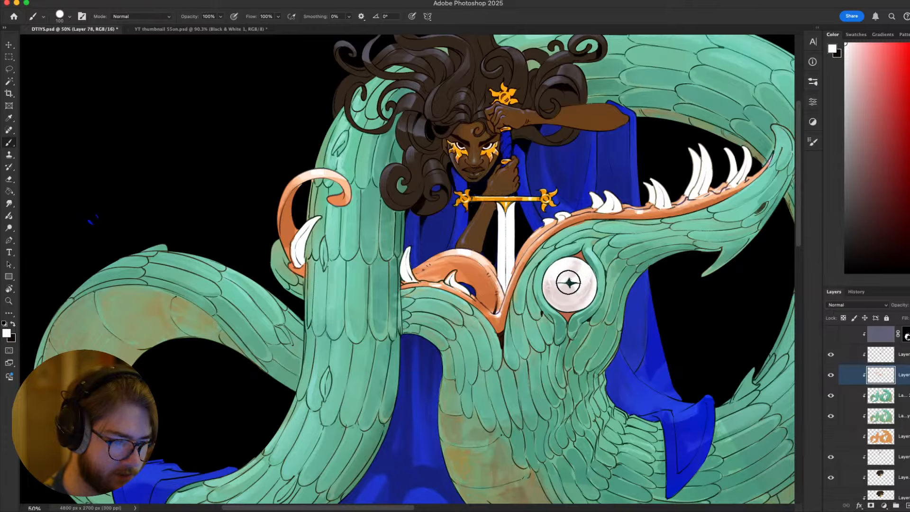
Check the values around the serpent's head in the greyscale proof and return to full colour
{"action": "scroll", "coordinate": [569, 292], "scroll_direction": "right", "scroll_amount": 3}
{"action": "scroll", "coordinate": [569, 292], "scroll_direction": "down", "scroll_amount": 1}
{"action": "key", "text": "ctrl+y"}
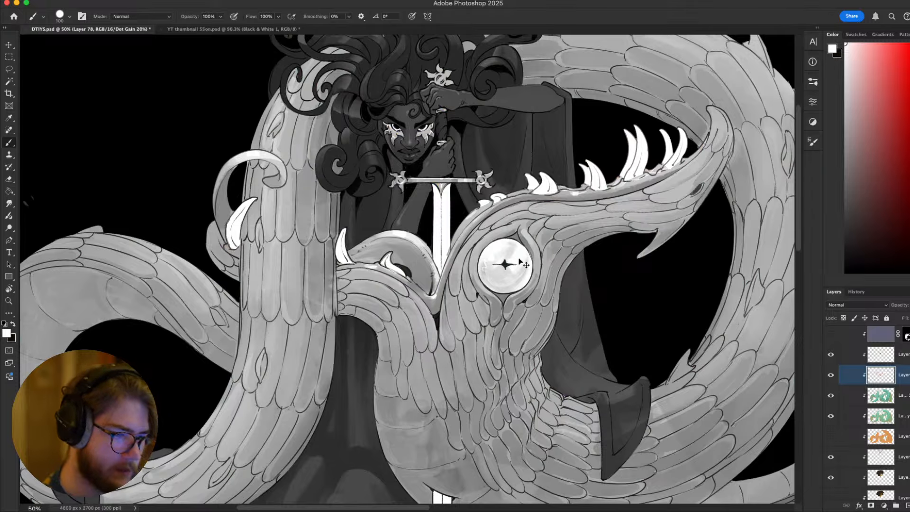
{"action": "key", "text": "ctrl+y"}
Sample the blue of the cloak, reduce the brush to 40 px, and resample the eyeball's white
{"action": "key", "text": "bracketleft"}
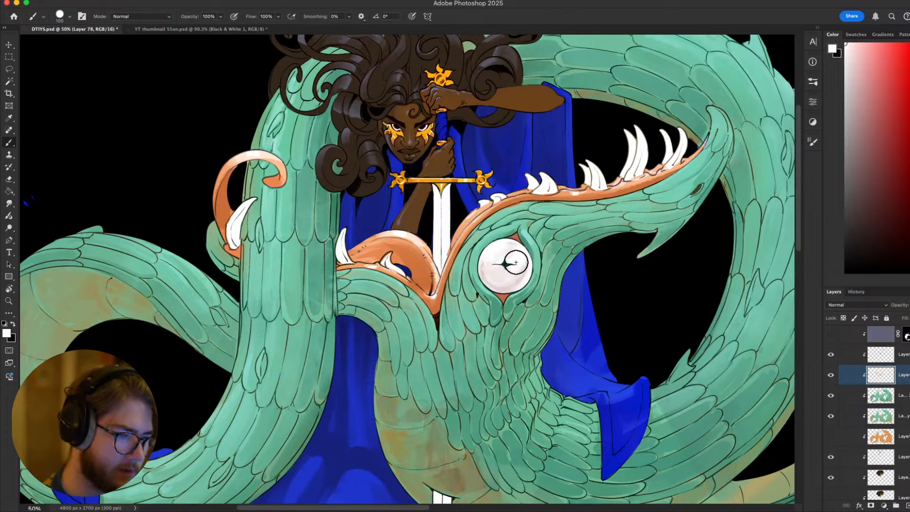
{"action": "left_click", "coordinate": [560, 230], "text": "alt"}
{"action": "key", "text": "bracketleft"}
{"action": "key", "text": "bracketleft"}
{"action": "key", "text": "bracketleft"}
{"action": "key", "text": "bracketleft"}
{"action": "key", "text": "bracketleft"}
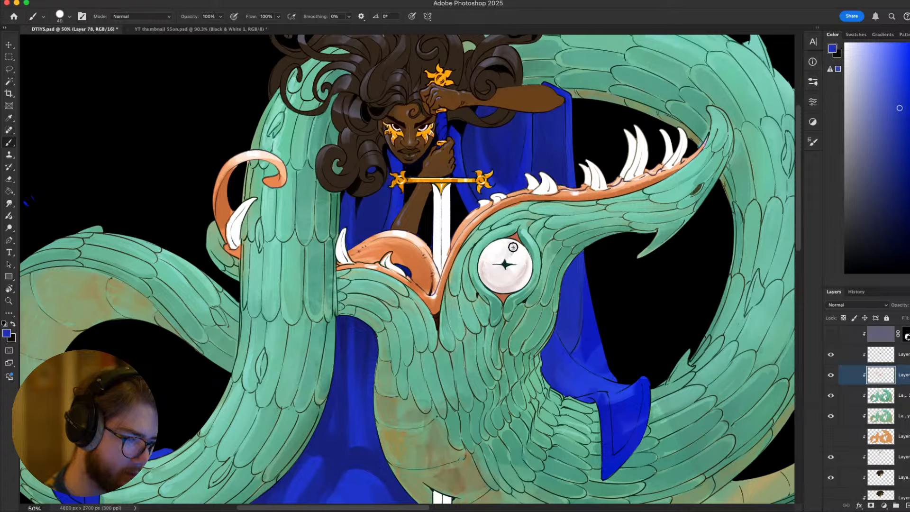
{"action": "left_click", "coordinate": [515, 252], "text": "alt"}
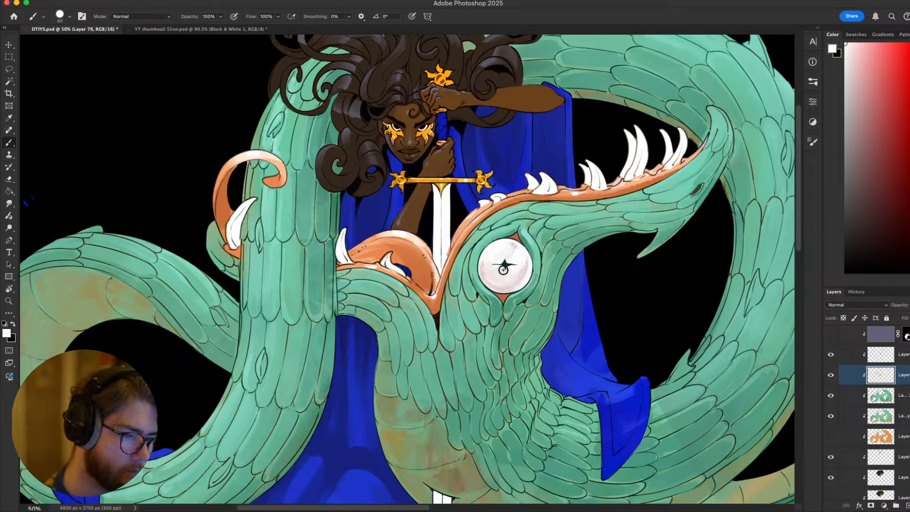
Sample the cloak's blue again and reduce the brush for strokes along the eyeball's lower edge
{"action": "left_click", "coordinate": [562, 284], "text": "alt"}
{"action": "left_click_drag", "start_coordinate": [489, 281], "coordinate": [527, 274]}
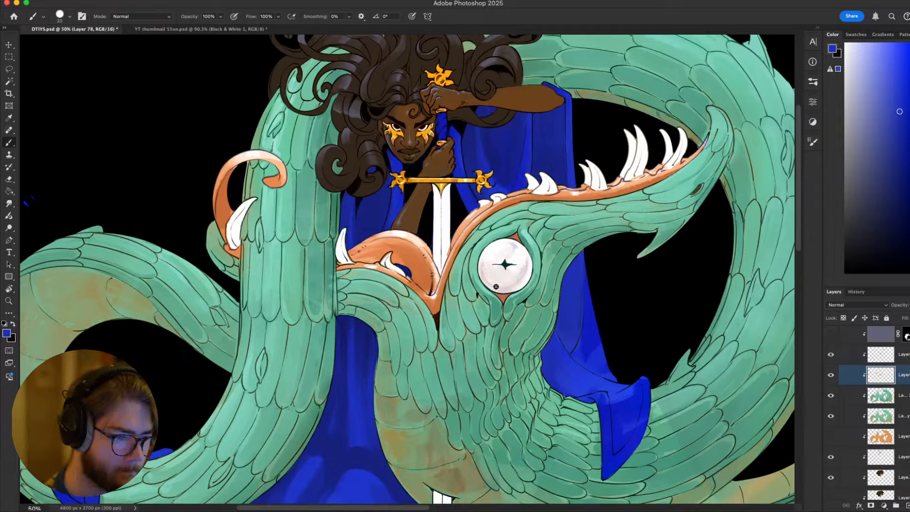
{"action": "key", "text": "bracketleft"}
{"action": "key", "text": "bracketleft"}
{"action": "key", "text": "bracketleft"}
{"action": "key", "text": "bracketleft"}
{"action": "key", "text": "bracketleft"}
{"action": "left_click", "coordinate": [491, 285], "text": "alt"}
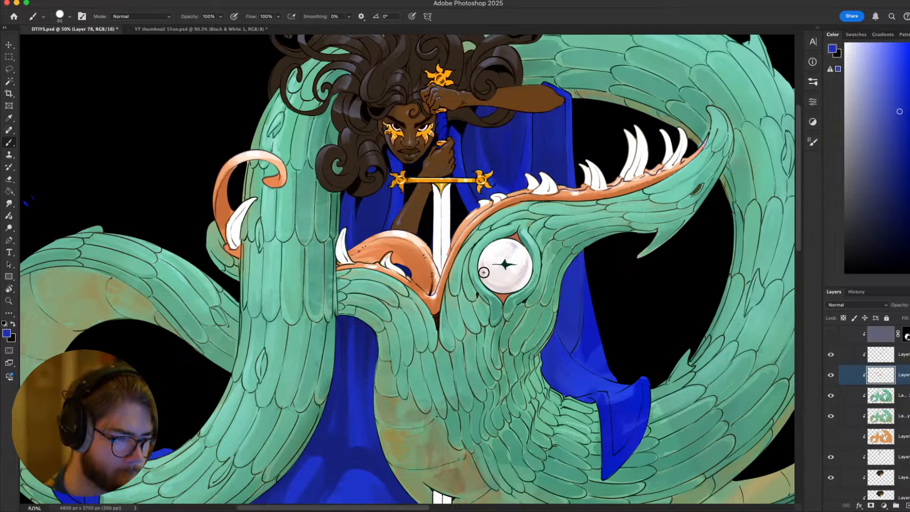
Enlarge the brush to 70 px and tint the eyeball's shadow side with a lighter blue
{"action": "key", "text": "bracketright"}
{"action": "key", "text": "bracketright"}
{"action": "key", "text": "bracketright"}
{"action": "key", "text": "bracketright"}
{"action": "key", "text": "bracketright"}
{"action": "key", "text": "bracketright"}
{"action": "key", "text": "bracketright"}
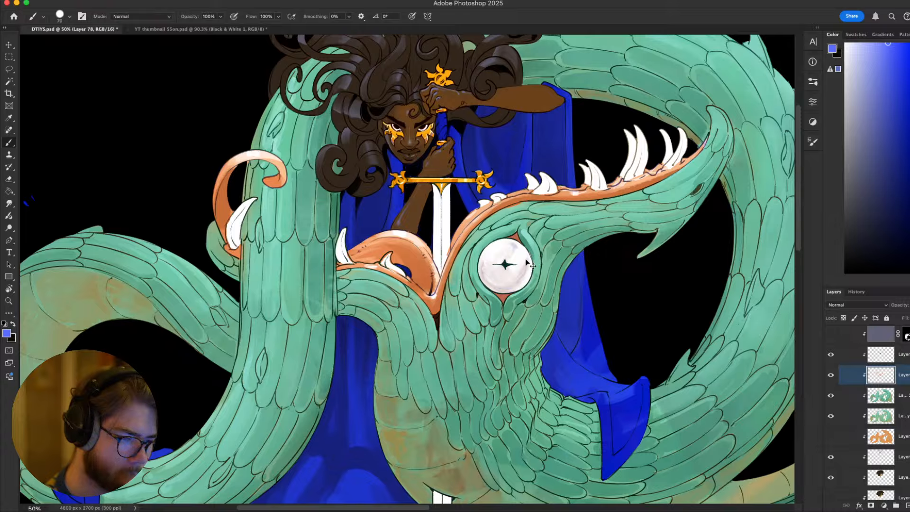
Sample the eyeball's off-white, blend it over the blue tint and reduce the brush to 15 px
{"action": "left_click", "coordinate": [503, 284], "text": "alt"}
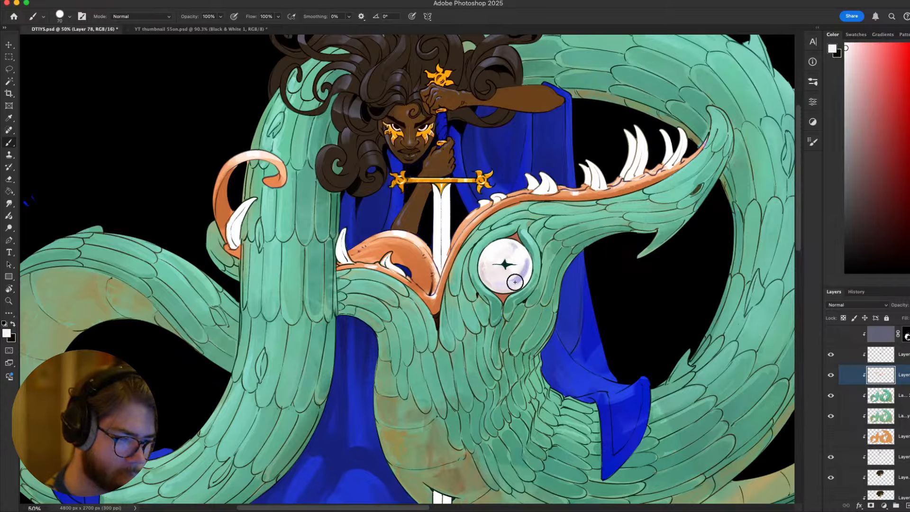
{"action": "mouse_move", "coordinate": [515, 283]}
{"action": "left_mouse_down"}
{"action": "mouse_move", "coordinate": [528, 254]}
{"action": "mouse_move", "coordinate": [497, 284]}
{"action": "left_mouse_up"}
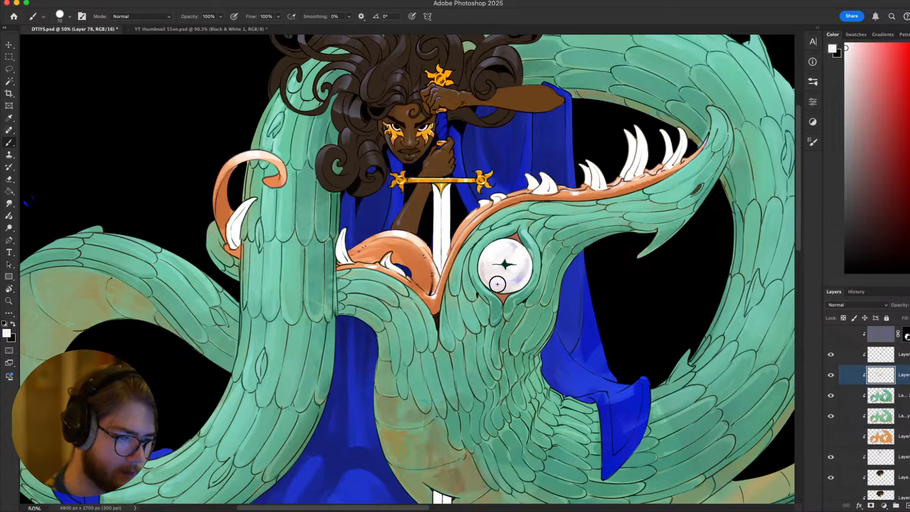
{"action": "key", "text": "bracketleft"}
{"action": "key", "text": "bracketleft"}
{"action": "key", "text": "bracketleft"}
{"action": "key", "text": "bracketleft"}
{"action": "key", "text": "bracketleft"}
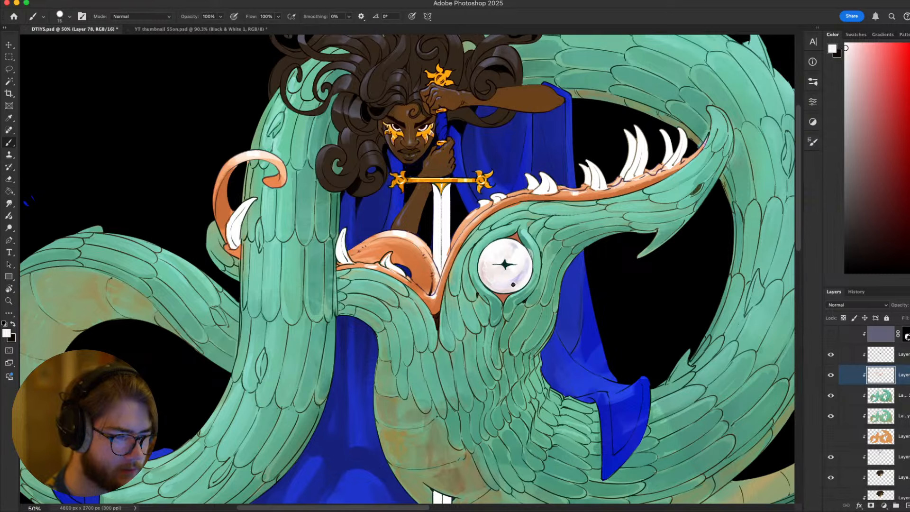
Sample the sword guard's gold, paint a warm accent along the eyeball's upper-left rim, and sample the eyeball's white for blending
{"action": "left_click_drag", "start_coordinate": [569, 281], "coordinate": [584, 209]}
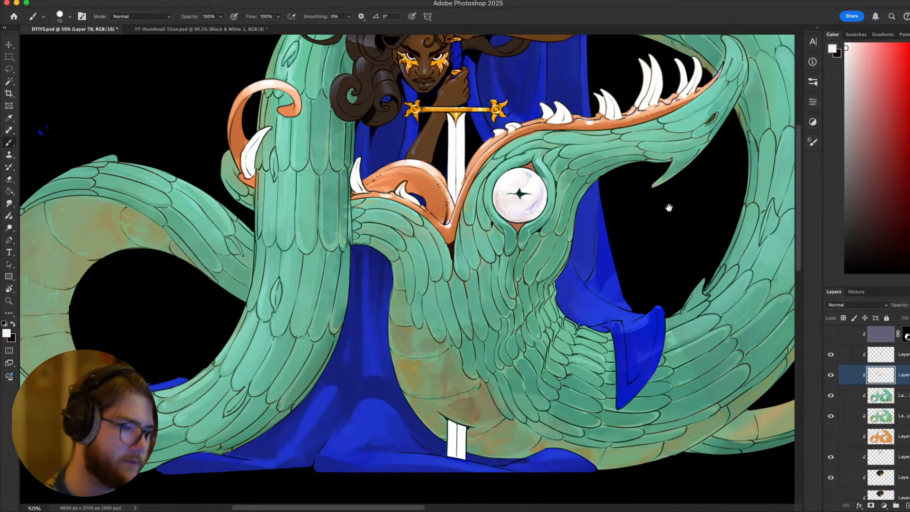
{"action": "left_click_drag", "start_coordinate": [669, 208], "coordinate": [624, 244]}
{"action": "scroll", "coordinate": [616, 242], "scroll_direction": "down", "scroll_amount": 5}
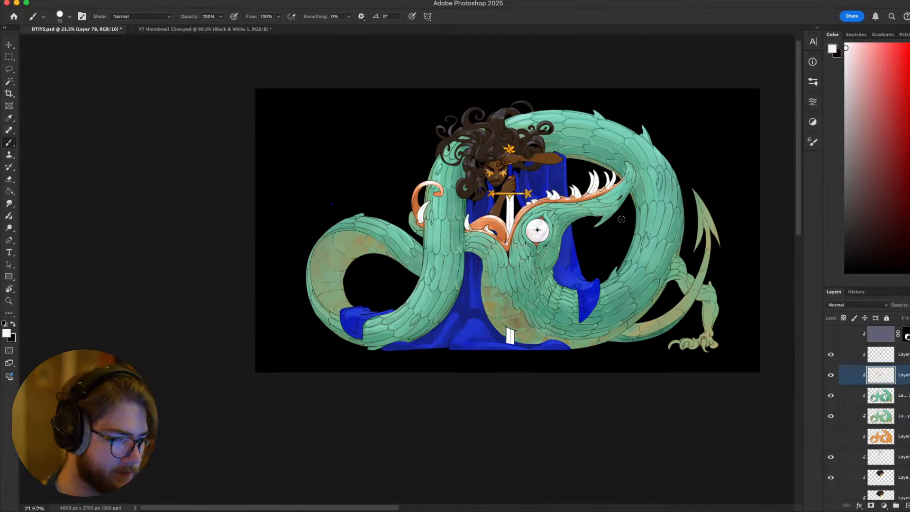
{"action": "scroll", "coordinate": [545, 239], "scroll_direction": "up", "scroll_amount": 3}
{"action": "scroll", "coordinate": [552, 237], "scroll_direction": "up", "scroll_amount": 4}
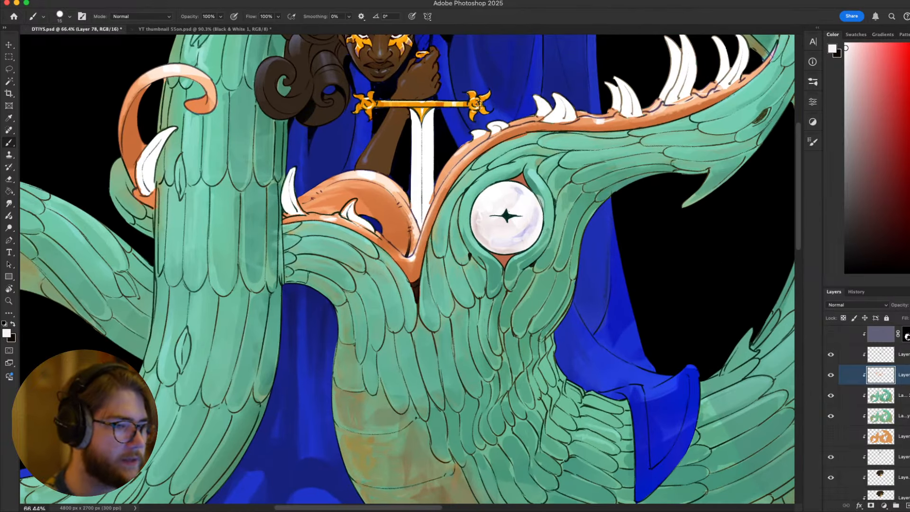
{"action": "left_click", "coordinate": [460, 102], "text": "alt"}
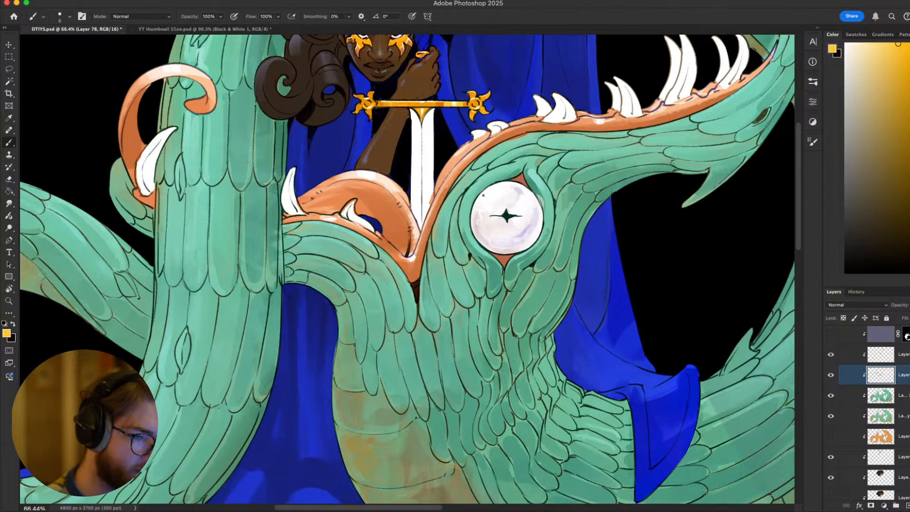
{"action": "left_click_drag", "start_coordinate": [483, 194], "coordinate": [496, 186]}
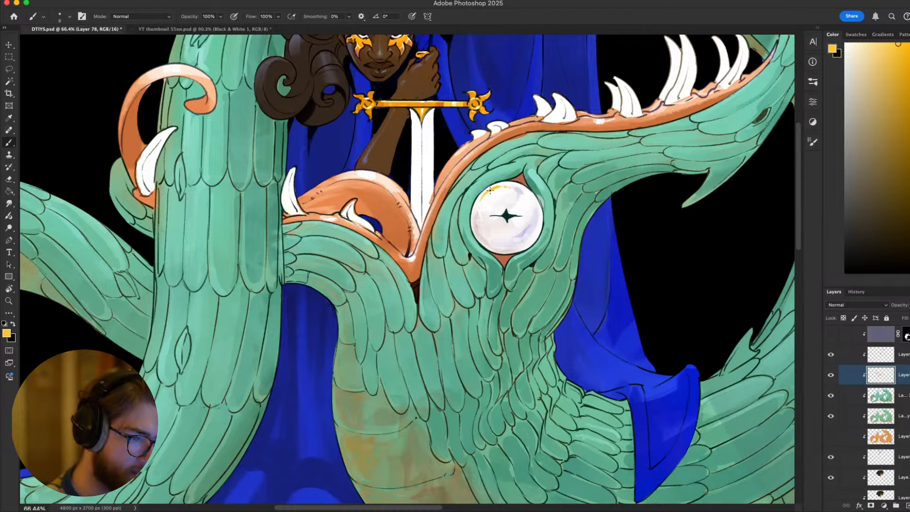
{"action": "left_click", "coordinate": [499, 190], "text": "alt"}
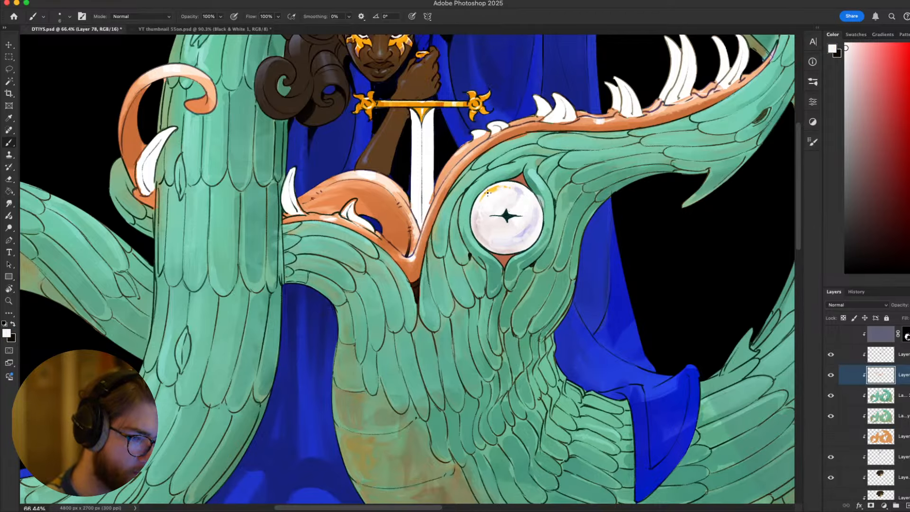
Sample the cloak's blue, brighten it and paint a reflection along the eyeball's lower-right rim with a 10 px brush
{"action": "left_click_drag", "start_coordinate": [532, 260], "coordinate": [671, 316]}
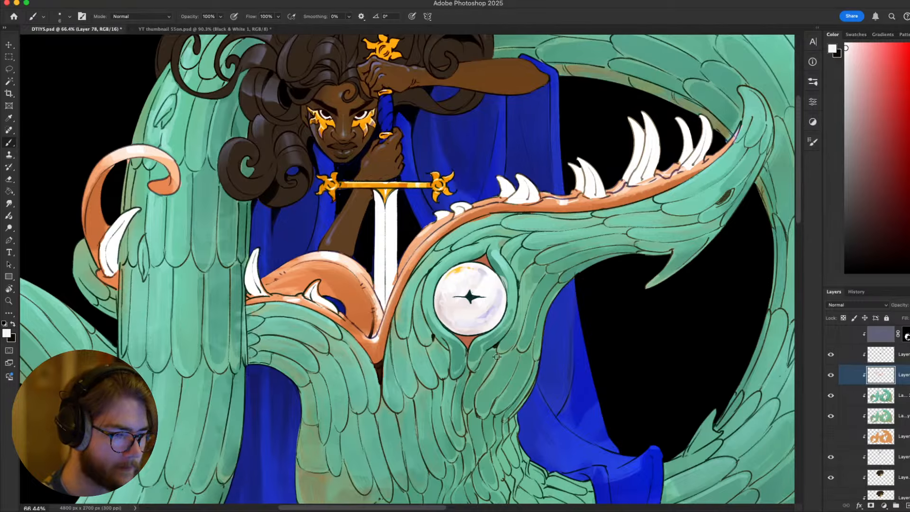
{"action": "scroll", "coordinate": [497, 357], "scroll_direction": "down", "scroll_amount": 10}
{"action": "scroll", "coordinate": [507, 349], "scroll_direction": "up", "scroll_amount": 8}
{"action": "left_click_drag", "start_coordinate": [506, 425], "coordinate": [534, 303]}
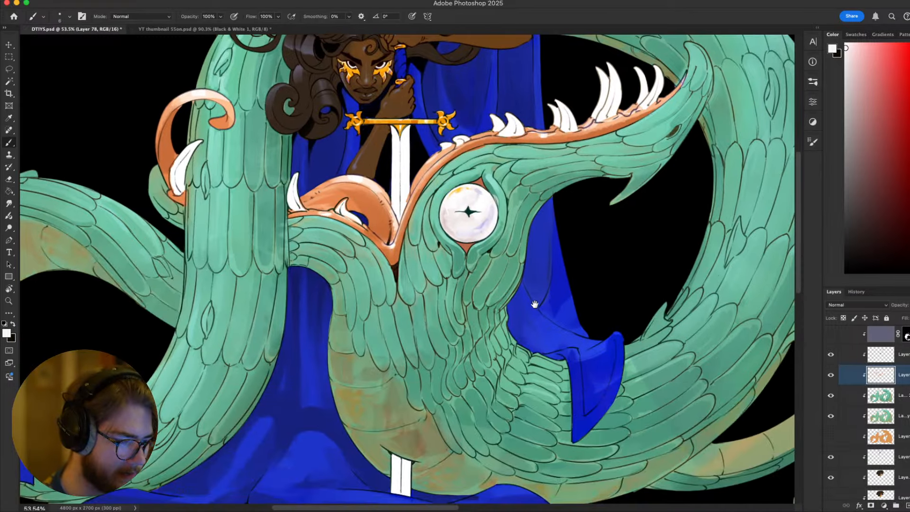
{"action": "left_click", "coordinate": [538, 323], "text": "alt"}
{"action": "left_click_drag", "start_coordinate": [494, 220], "coordinate": [481, 236]}
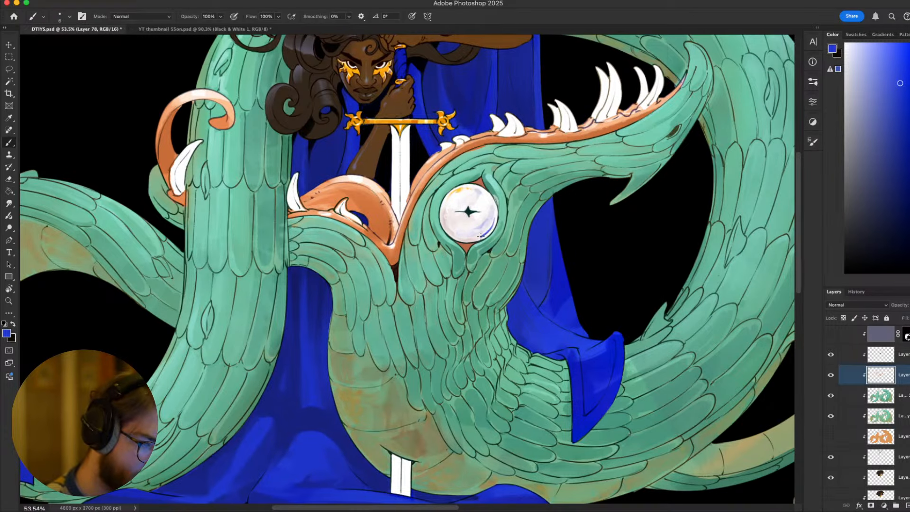
{"action": "key", "text": "super+z"}
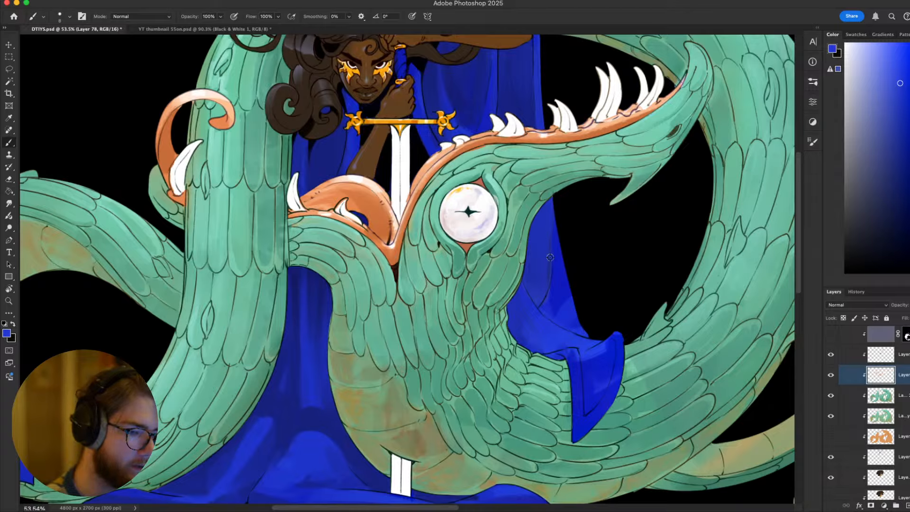
{"action": "mouse_move", "coordinate": [899, 103]}
{"action": "left_mouse_down"}
{"action": "mouse_move", "coordinate": [884, 75]}
{"action": "mouse_move", "coordinate": [892, 55]}
{"action": "left_mouse_up"}
{"action": "key", "text": "bracketright"}
{"action": "key", "text": "bracketright"}
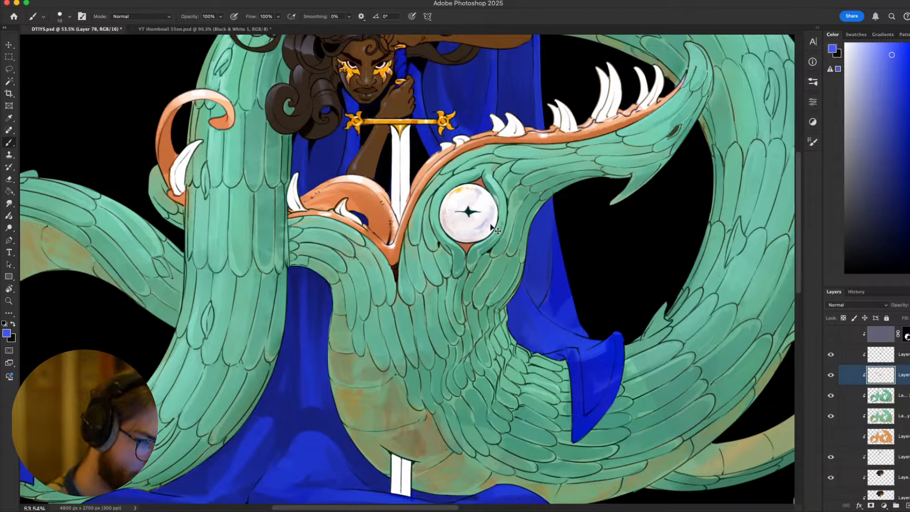
{"action": "mouse_move", "coordinate": [493, 230]}
{"action": "left_mouse_down"}
{"action": "mouse_move", "coordinate": [469, 238]}
{"action": "mouse_move", "coordinate": [484, 228]}
{"action": "left_mouse_up"}
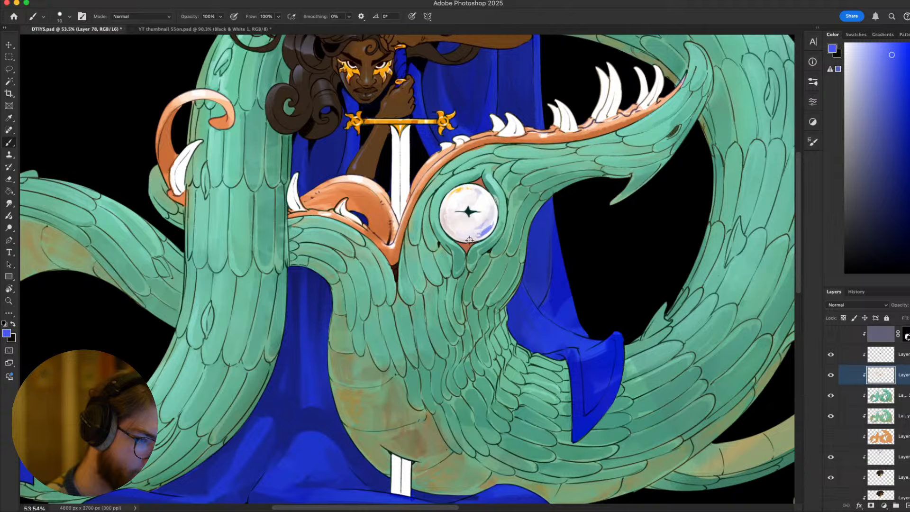
Sample the eyeball's pale pinkish greys and blend the shading around the blue reflection
{"action": "left_click", "coordinate": [469, 239], "text": "alt"}
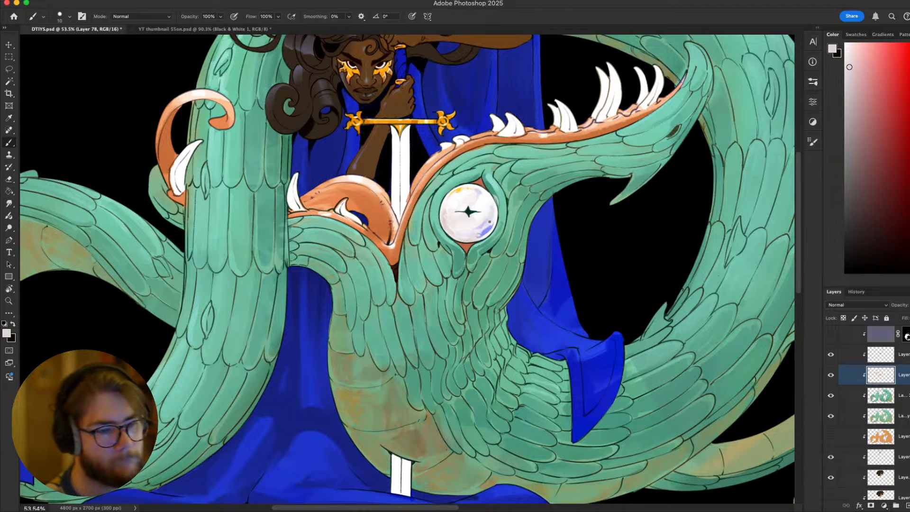
{"action": "left_click", "coordinate": [455, 232], "text": "alt"}
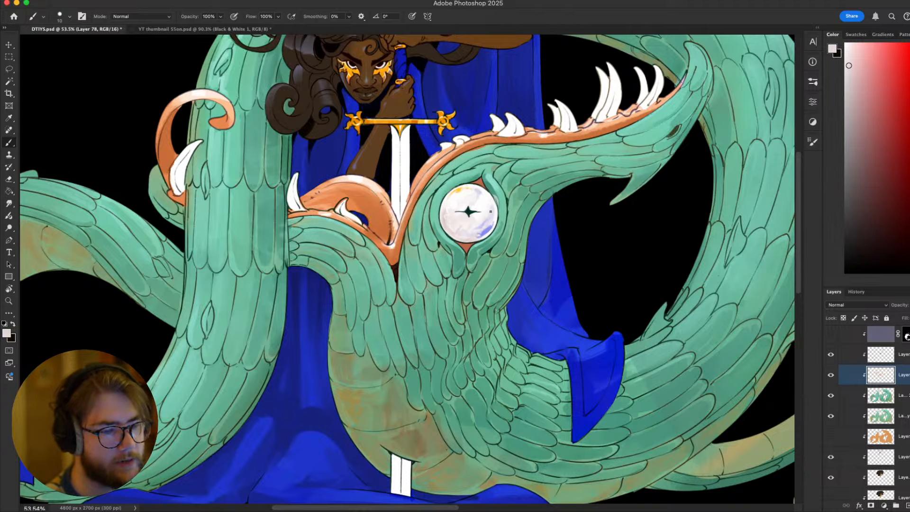
{"action": "scroll", "coordinate": [491, 206], "scroll_direction": "down", "scroll_amount": 5}
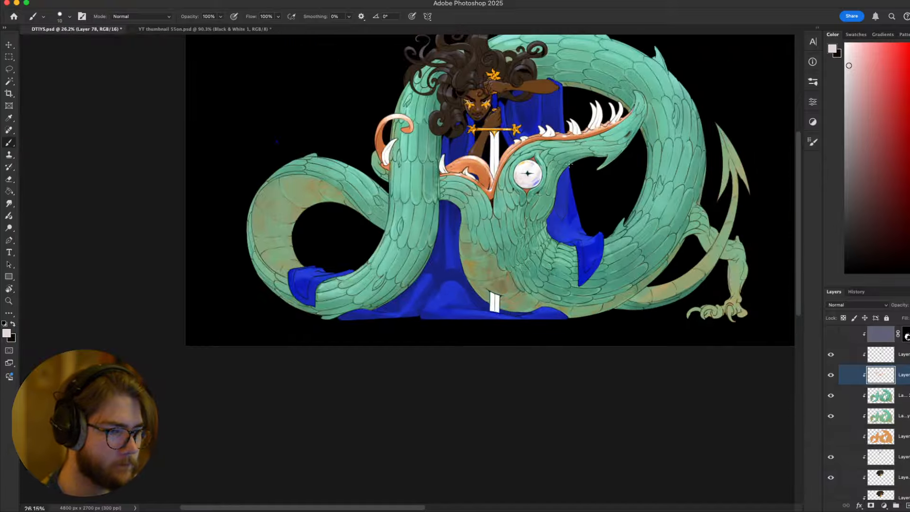
{"action": "scroll", "coordinate": [521, 270], "scroll_direction": "up", "scroll_amount": 5}
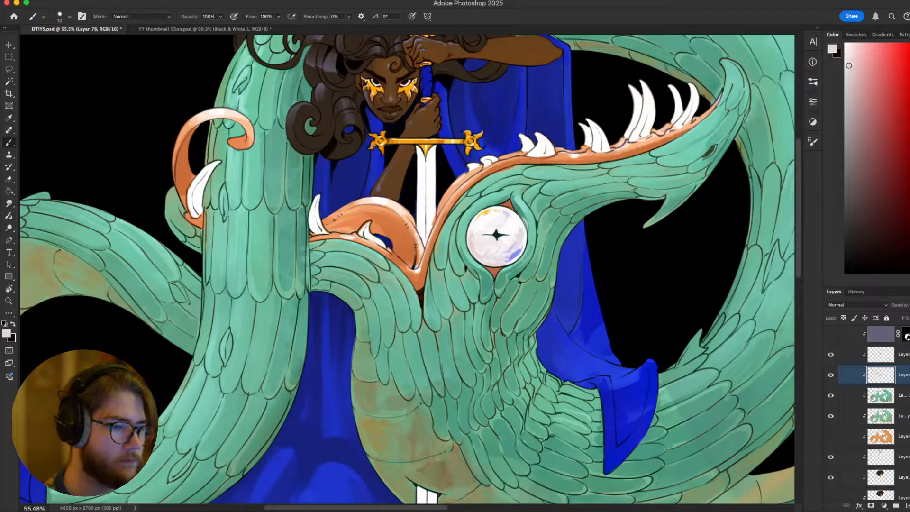
Sample the sword guard's gold and darker orange to strengthen the warm accent on the eyeball's upper rim
{"action": "left_click", "coordinate": [447, 141], "text": "alt"}
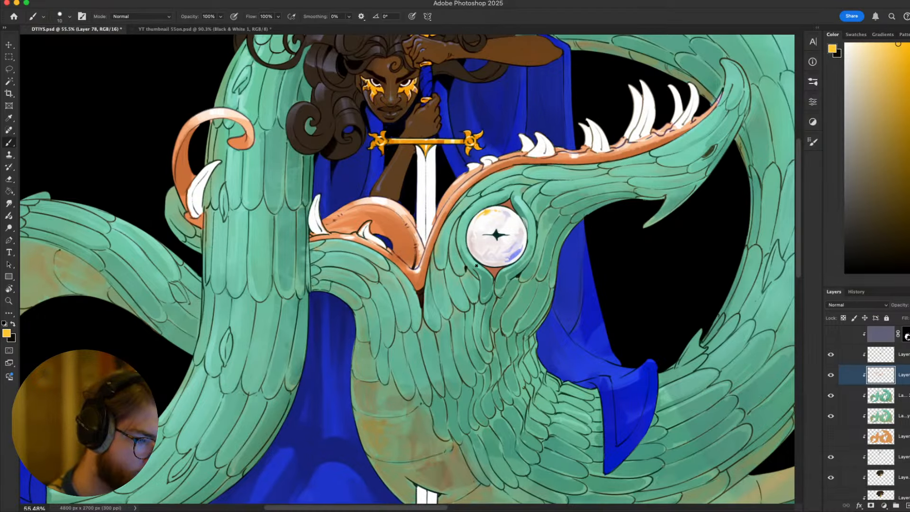
{"action": "left_click", "coordinate": [443, 143], "text": "alt"}
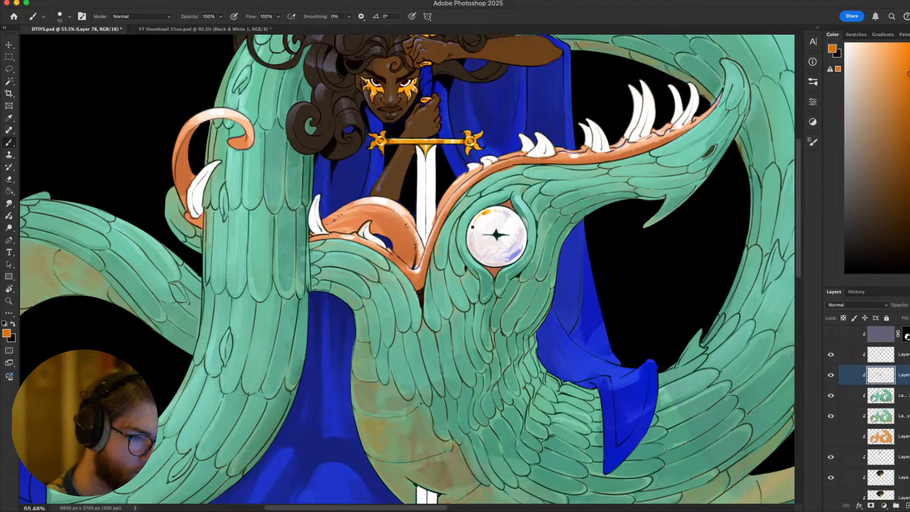
{"action": "scroll", "coordinate": [486, 299], "scroll_direction": "down", "scroll_amount": 5}
{"action": "scroll", "coordinate": [630, 173], "scroll_direction": "up", "scroll_amount": 5}
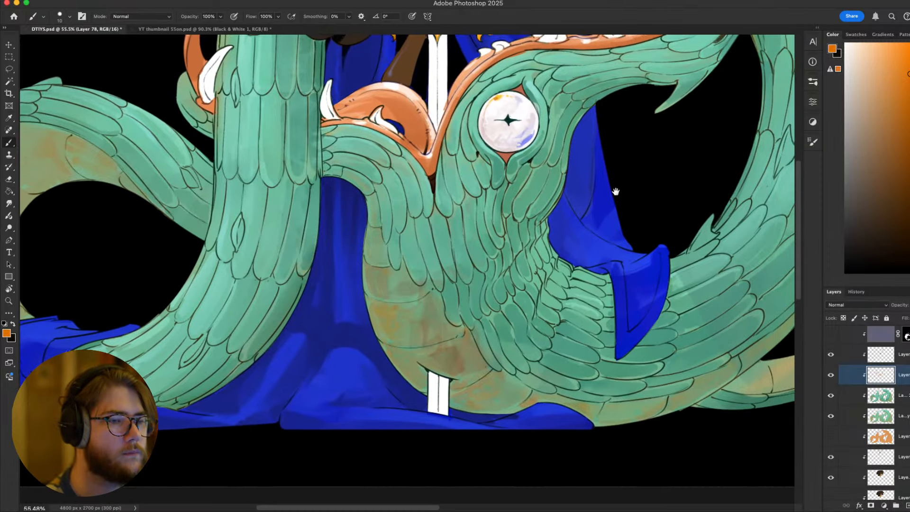
Sample the reflection's light blue and the eyeball's white to refine the blue reflection on the lower-right rim
{"action": "left_click", "coordinate": [517, 238], "text": "alt"}
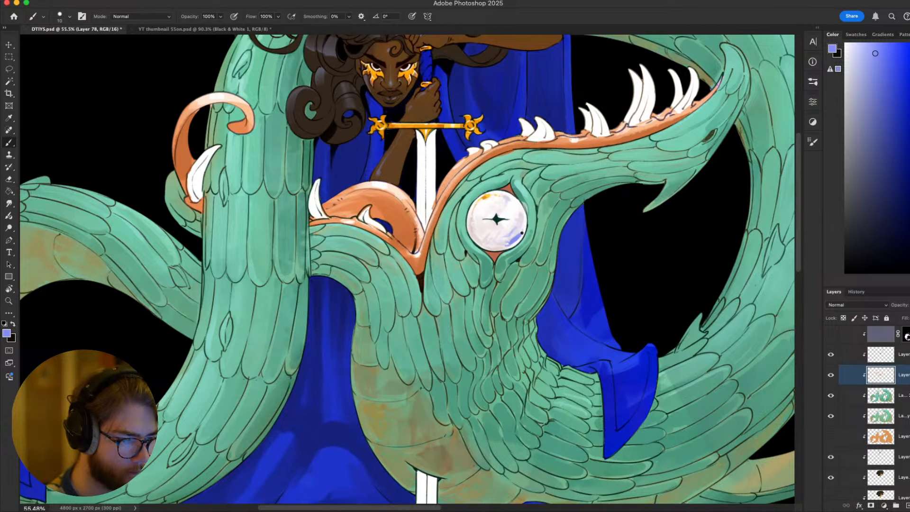
{"action": "left_click", "coordinate": [517, 240], "text": "alt"}
{"action": "left_click", "coordinate": [510, 242], "text": "alt"}
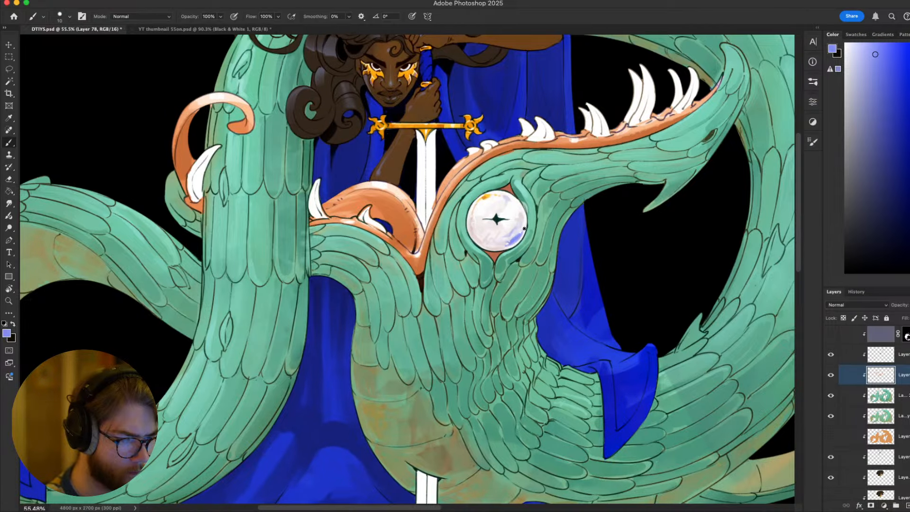
{"action": "left_click", "coordinate": [512, 244], "text": "alt"}
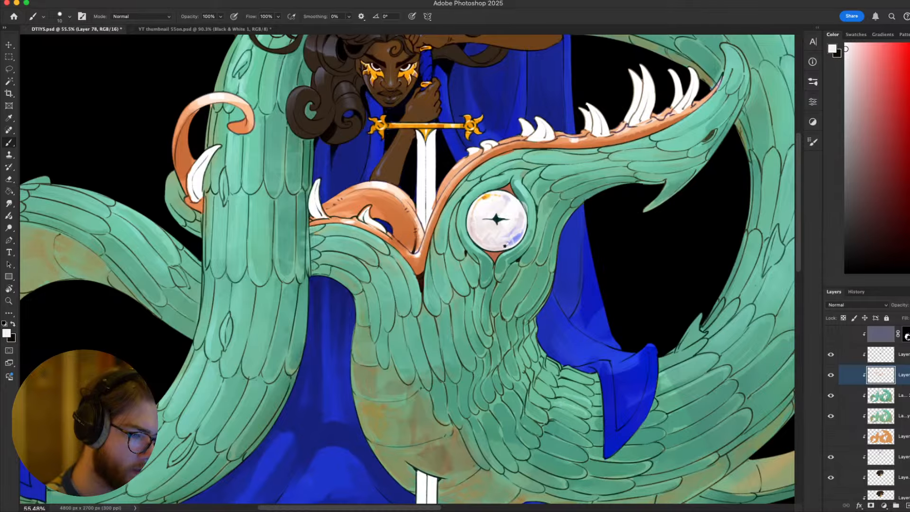
{"action": "scroll", "coordinate": [642, 203], "scroll_direction": "down", "scroll_amount": 2}
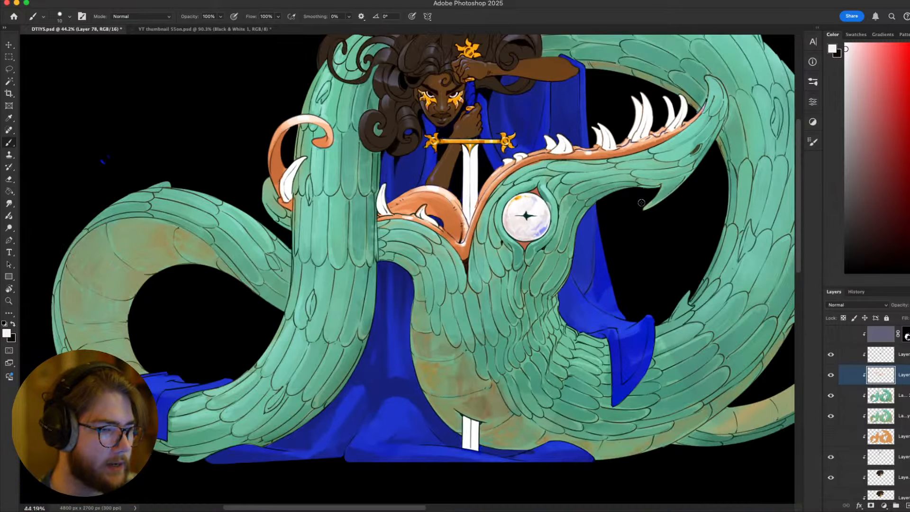
Add a new clipped layer in Normal mode at 100% opacity above the layer holding the eye painting
{"action": "scroll", "coordinate": [641, 202], "scroll_direction": "down", "scroll_amount": 5}
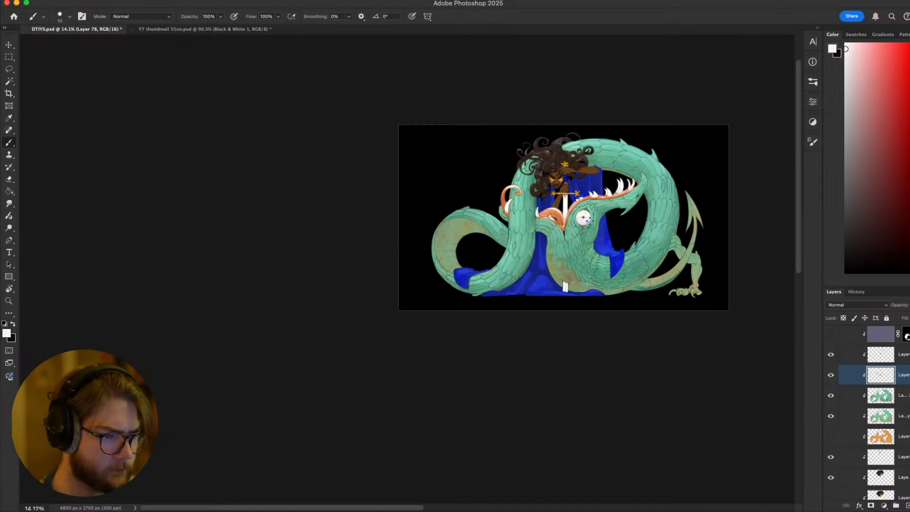
{"action": "scroll", "coordinate": [475, 254], "scroll_direction": "up", "scroll_amount": 2}
{"action": "scroll", "coordinate": [472, 255], "scroll_direction": "down", "scroll_amount": 3}
{"action": "scroll", "coordinate": [474, 254], "scroll_direction": "up", "scroll_amount": 3}
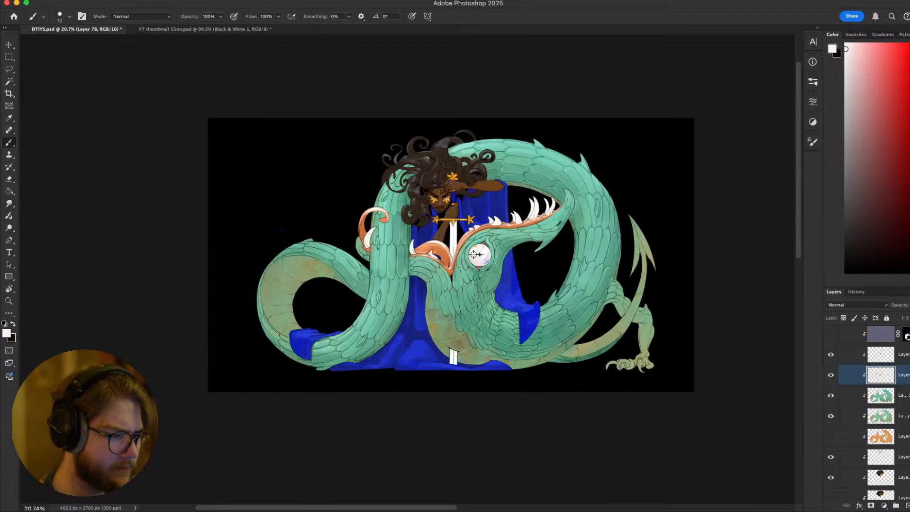
{"action": "scroll", "coordinate": [474, 254], "scroll_direction": "up", "scroll_amount": 3}
{"action": "left_click_drag", "start_coordinate": [479, 251], "coordinate": [513, 231]}
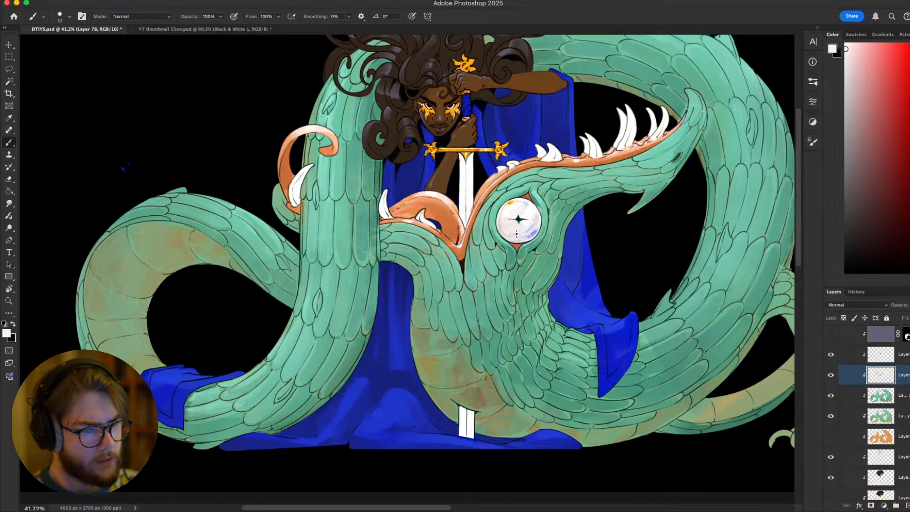
{"action": "key", "text": "super+shift+n"}
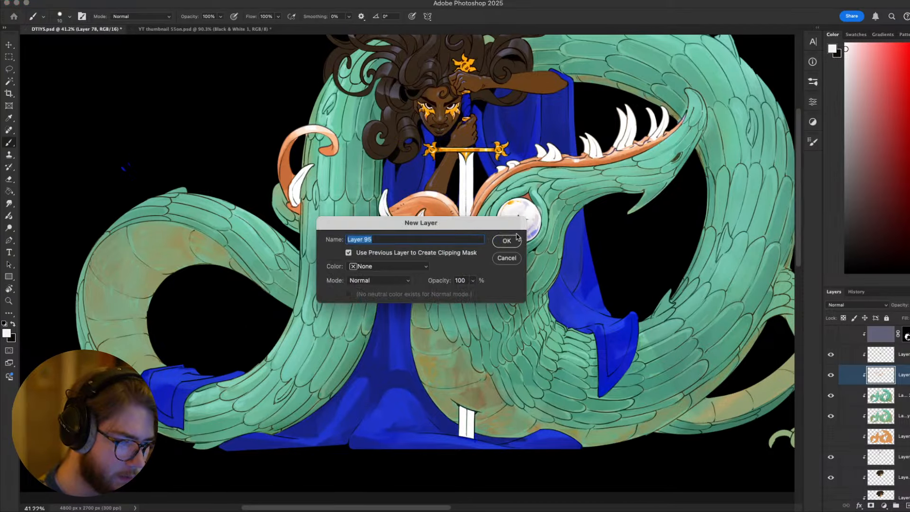
{"action": "key", "text": "Return"}
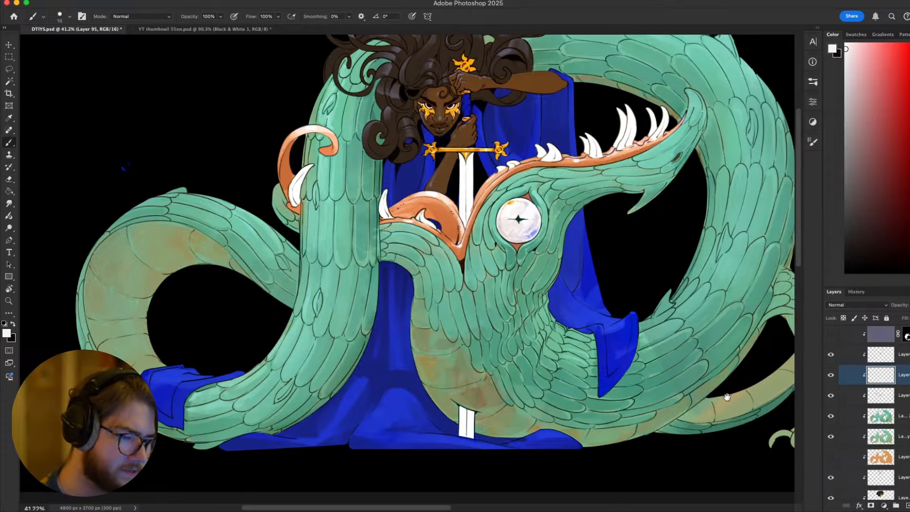
Preview the illustration as a Dot Gain 20% greyscale proof and examine its light and dark values at several magnifications
{"action": "mouse_move", "coordinate": [724, 398]}
{"action": "left_mouse_down"}
{"action": "mouse_move", "coordinate": [687, 429]}
{"action": "mouse_move", "coordinate": [705, 396]}
{"action": "mouse_move", "coordinate": [640, 435]}
{"action": "mouse_move", "coordinate": [719, 435]}
{"action": "mouse_move", "coordinate": [716, 403]}
{"action": "mouse_move", "coordinate": [697, 417]}
{"action": "left_mouse_up"}
{"action": "key", "text": "ctrl+y"}
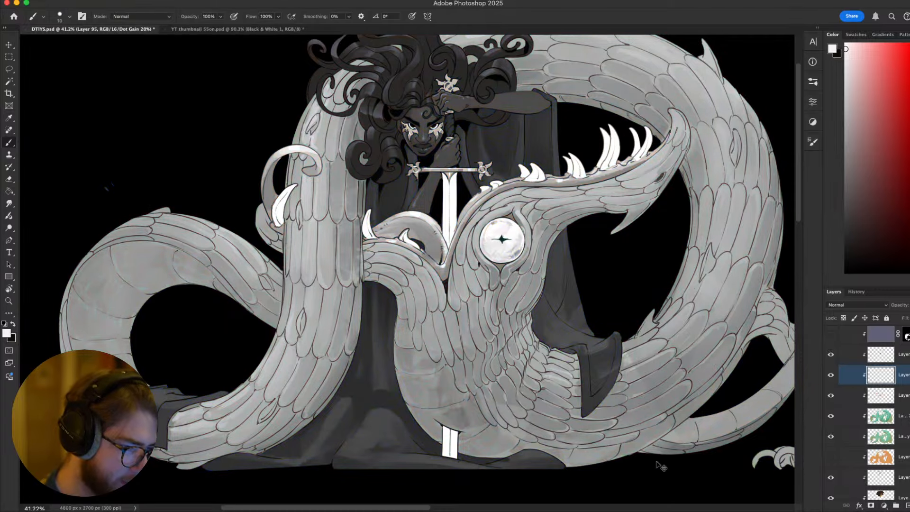
{"action": "key", "text": "ctrl+minus"}
{"action": "key", "text": "ctrl+minus"}
{"action": "key", "text": "ctrl+minus"}
{"action": "key", "text": "ctrl+minus"}
{"action": "key", "text": "ctrl+minus"}
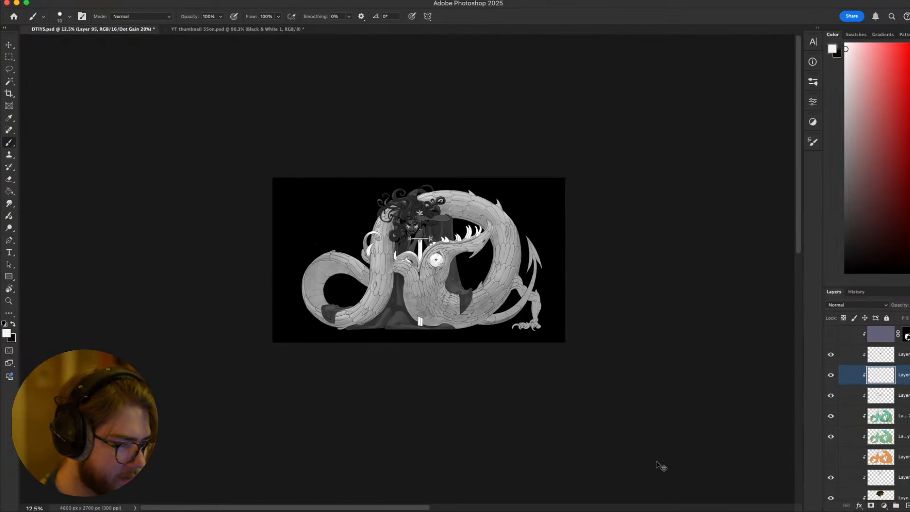
{"action": "key", "text": "ctrl+plus"}
{"action": "key", "text": "ctrl+plus"}
{"action": "key", "text": "ctrl+plus"}
{"action": "key", "text": "ctrl+plus"}
{"action": "key", "text": "ctrl+plus"}
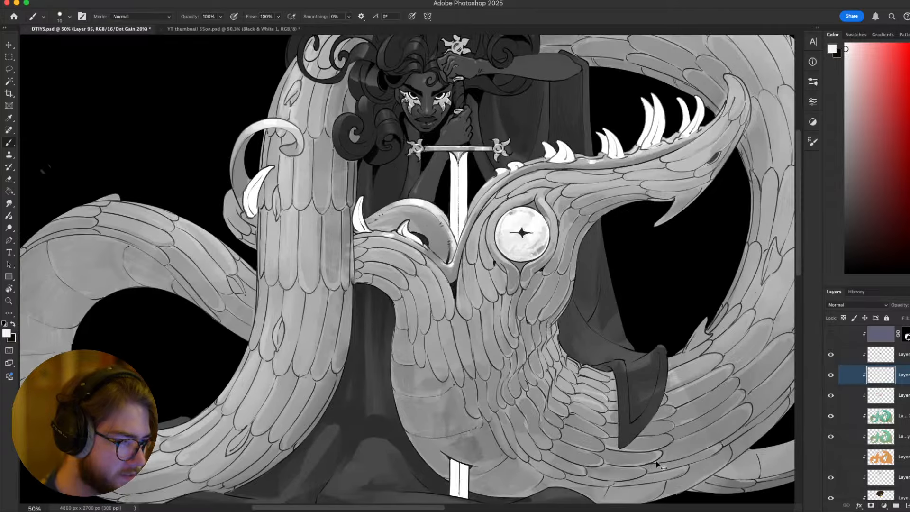
{"action": "key", "text": "ctrl+minus"}
{"action": "key", "text": "ctrl+minus"}
{"action": "key", "text": "ctrl+plus"}
{"action": "key", "text": "ctrl+plus"}
{"action": "left_click_drag", "start_coordinate": [708, 313], "coordinate": [612, 339]}
{"action": "scroll", "coordinate": [534, 258], "scroll_direction": "up", "scroll_amount": 4}
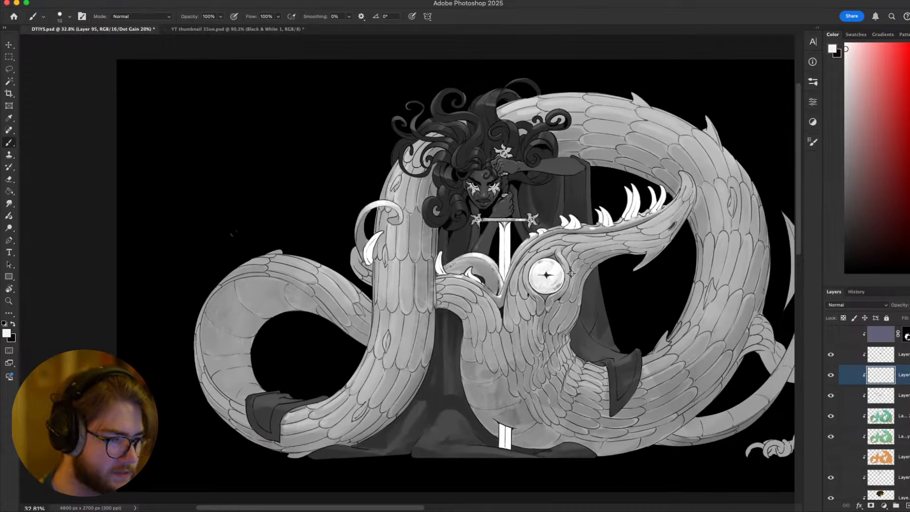
{"action": "scroll", "coordinate": [534, 258], "scroll_direction": "down", "scroll_amount": 5}
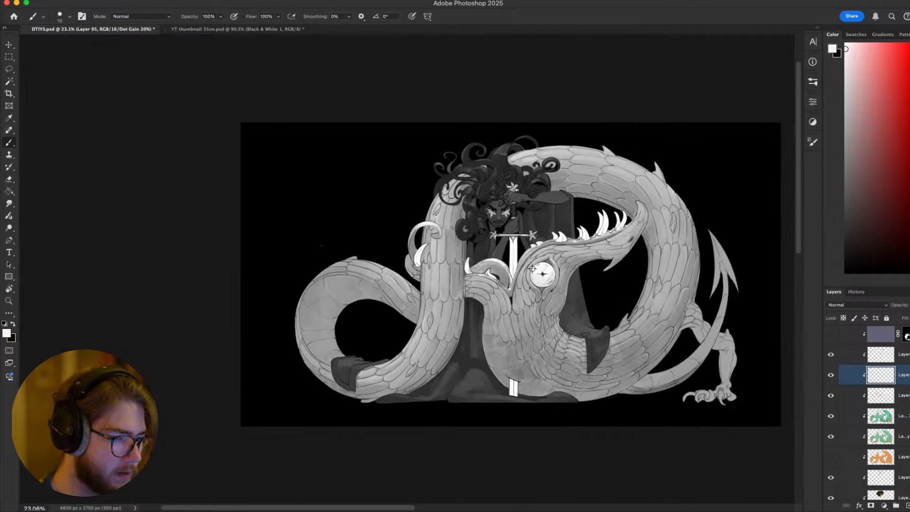
{"action": "scroll", "coordinate": [533, 265], "scroll_direction": "up", "scroll_amount": 4}
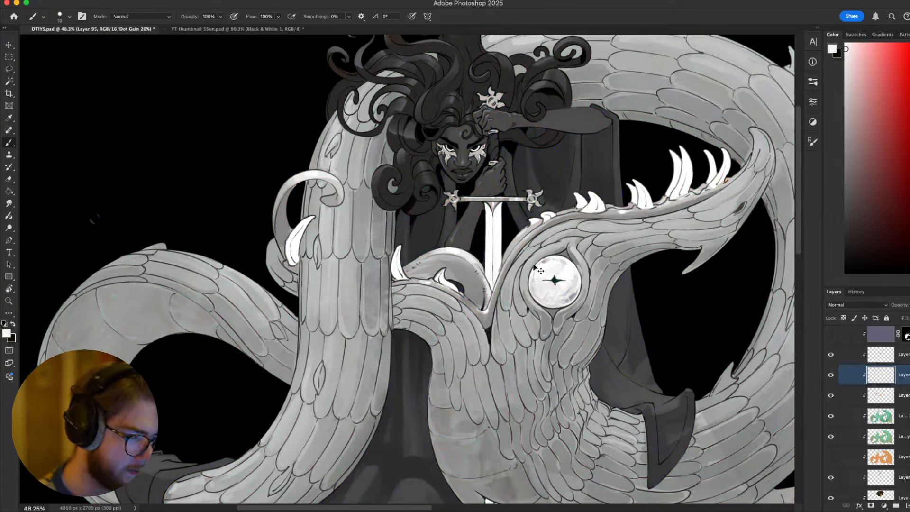
Return to the colour view and examine the whole illustration and the serpent's head at several magnifications
{"action": "key", "text": "super+y"}
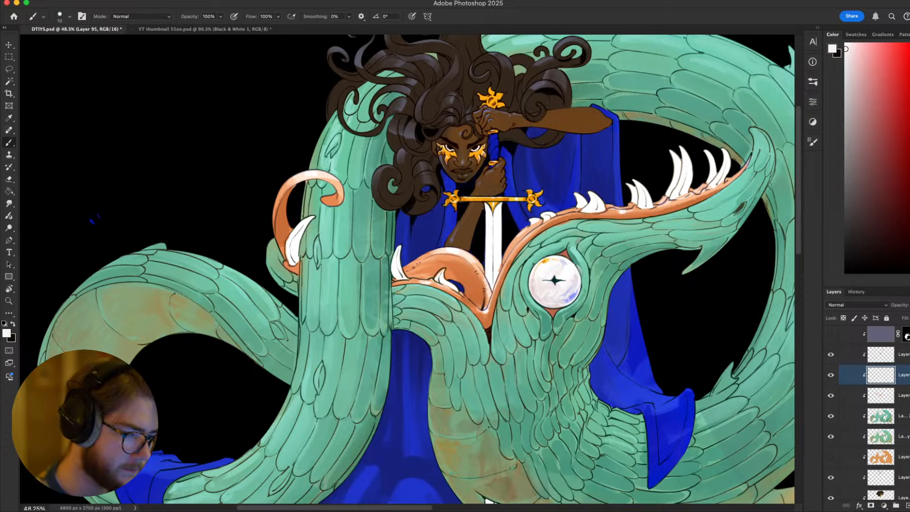
{"action": "scroll", "coordinate": [533, 264], "scroll_direction": "down", "scroll_amount": 8}
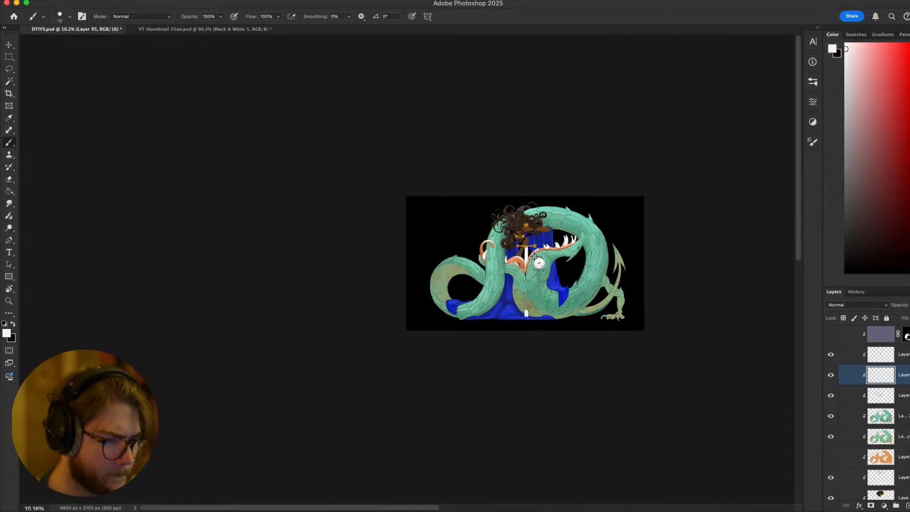
{"action": "scroll", "coordinate": [535, 255], "scroll_direction": "up", "scroll_amount": 8}
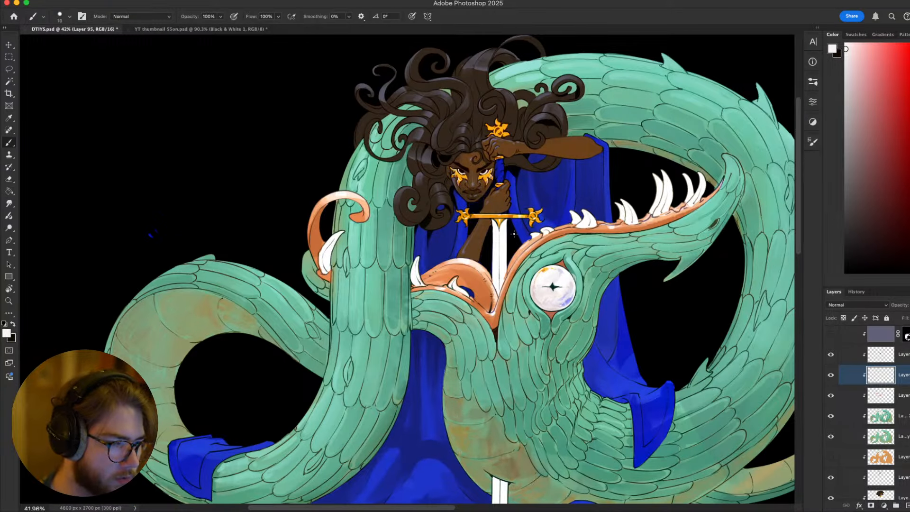
{"action": "left_click_drag", "start_coordinate": [519, 209], "coordinate": [493, 167]}
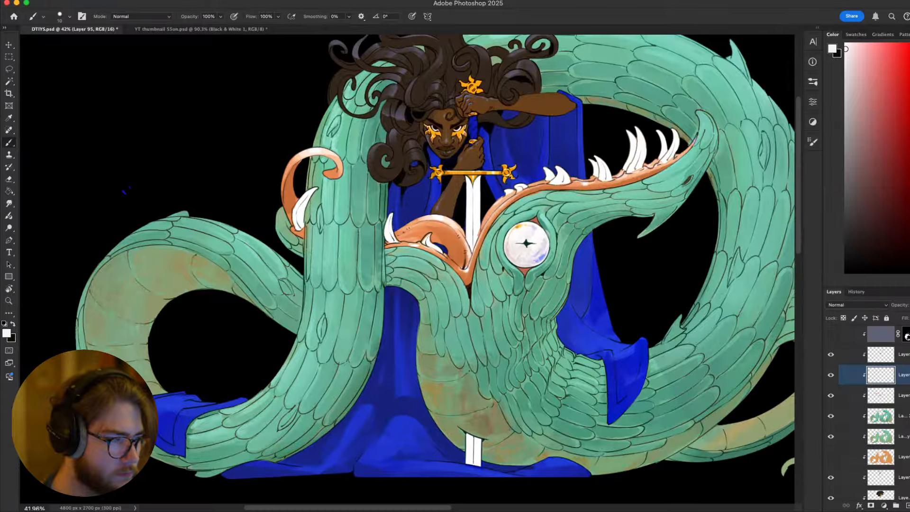
{"action": "scroll", "coordinate": [476, 236], "scroll_direction": "down", "scroll_amount": 3}
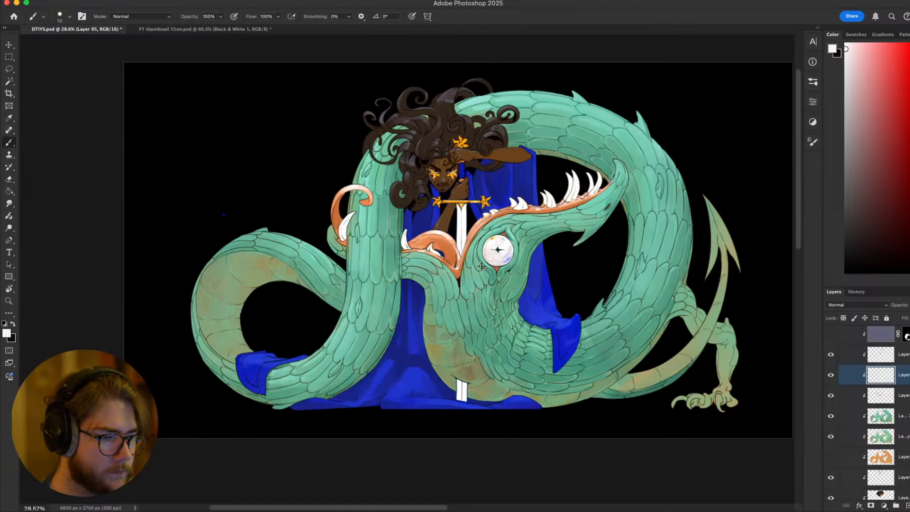
{"action": "scroll", "coordinate": [481, 266], "scroll_direction": "up", "scroll_amount": 1}
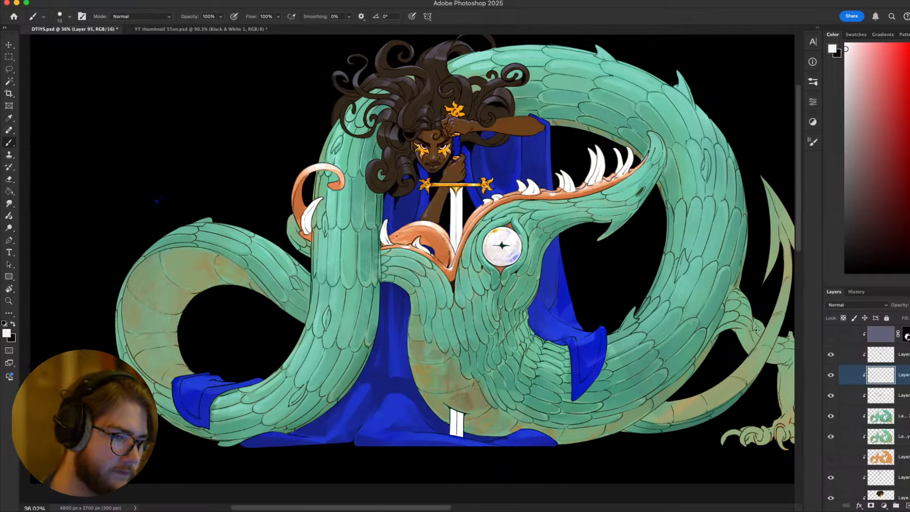
Add a clipped Overlay layer directly above the serpent's green scale layer and mask it to that layer's outline
{"action": "left_click", "coordinate": [888, 414]}
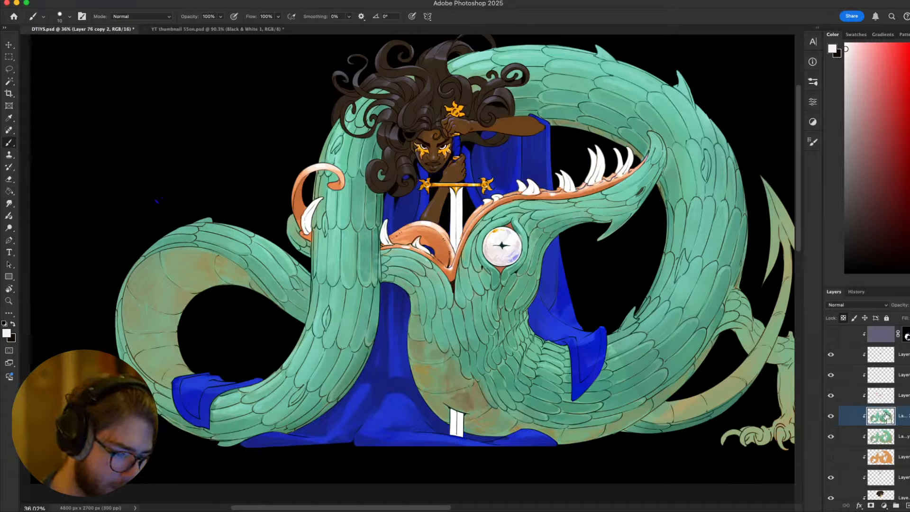
{"action": "key", "text": "super+shift+n"}
{"action": "key", "text": "Return"}
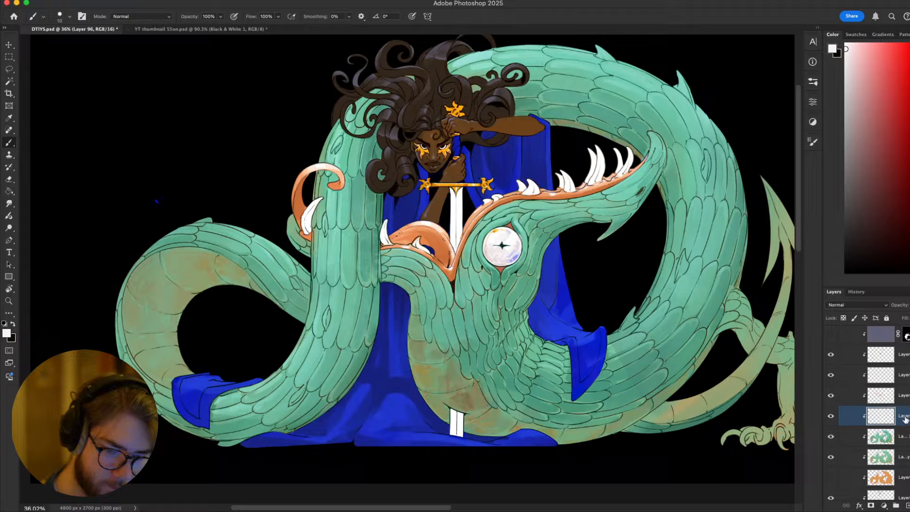
{"action": "left_click", "coordinate": [882, 435], "text": "super"}
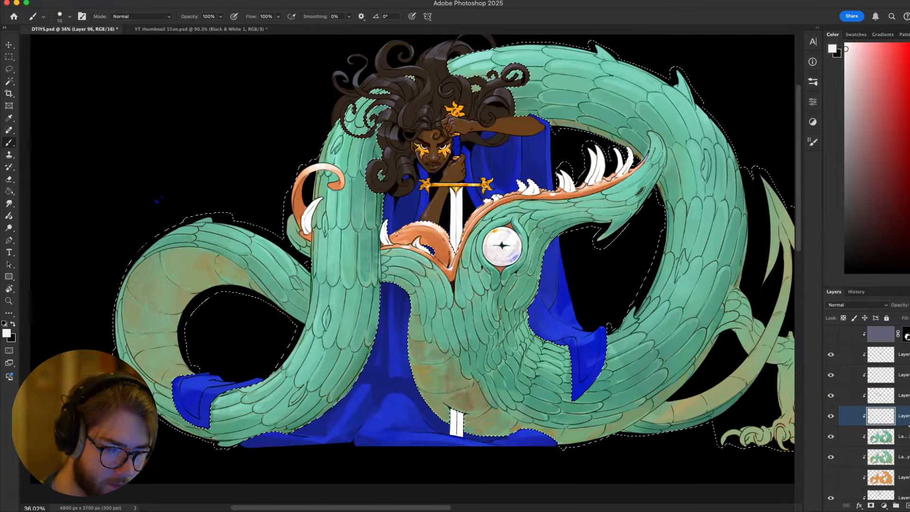
{"action": "left_click", "coordinate": [871, 505]}
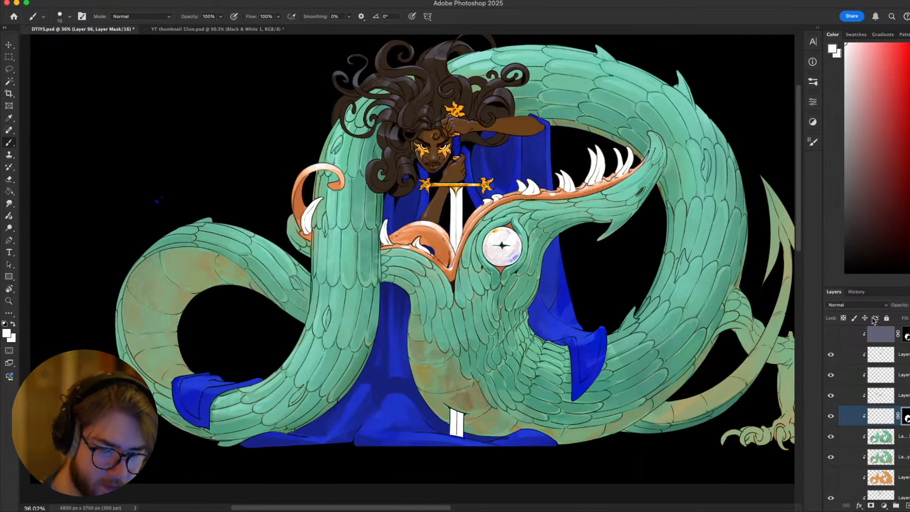
{"action": "left_click", "coordinate": [861, 305]}
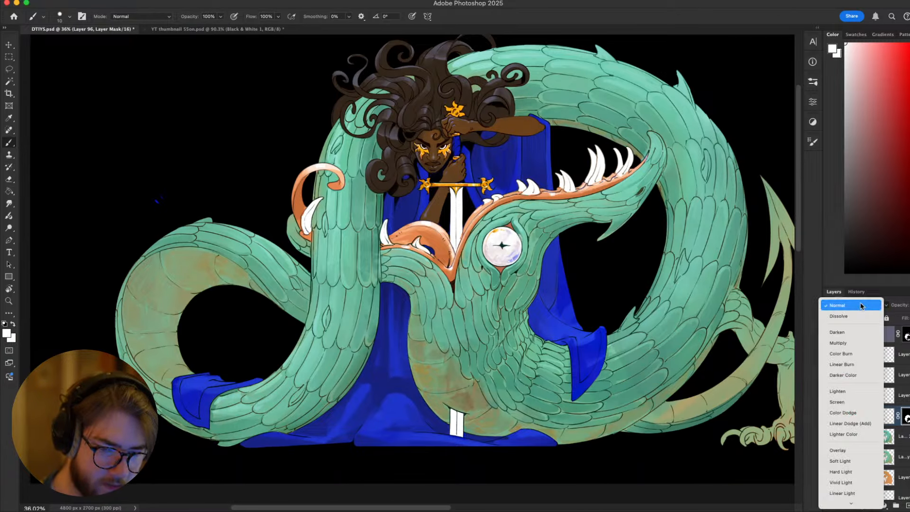
{"action": "left_click", "coordinate": [848, 450]}
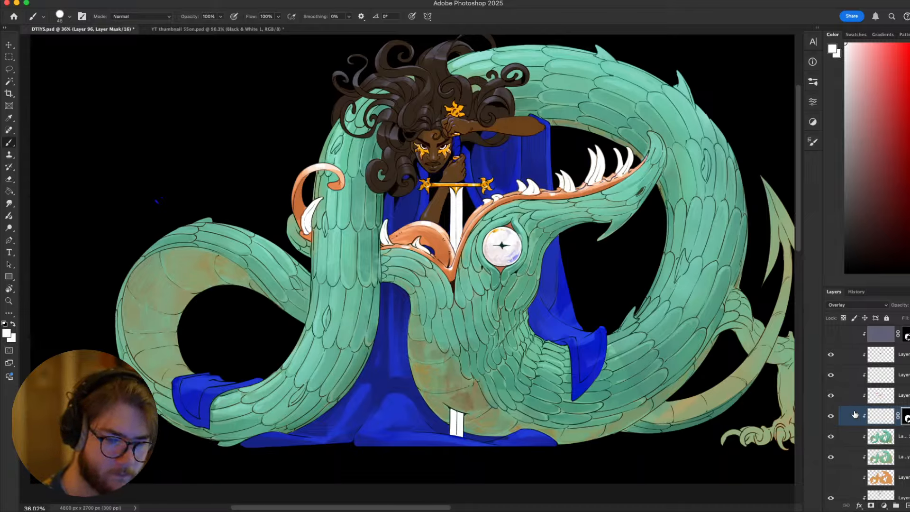
Target the Overlay layer's pixels instead of its mask, test a white stroke on the serpent's right-hand coil and switch to a soft round brush
{"action": "left_click", "coordinate": [873, 420]}
{"action": "left_click_drag", "start_coordinate": [647, 324], "coordinate": [693, 146]}
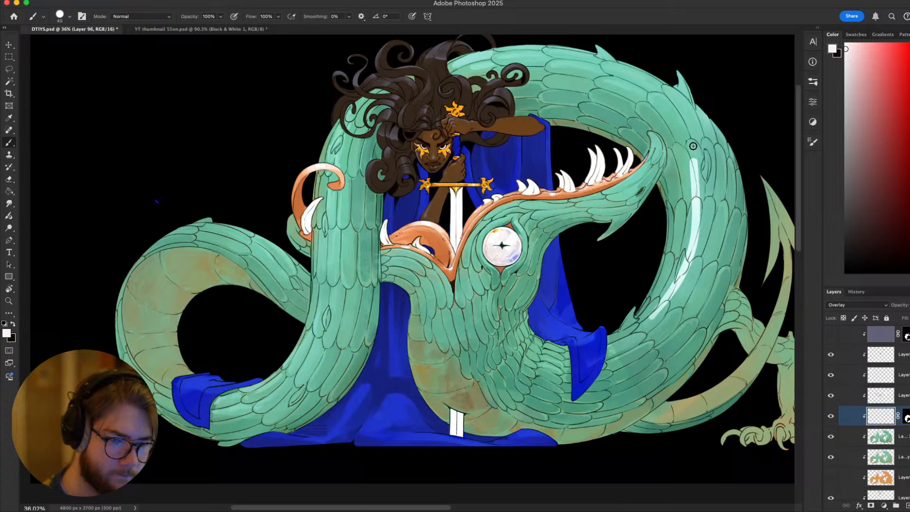
{"action": "right_click", "coordinate": [707, 223]}
{"action": "double_click", "coordinate": [749, 427]}
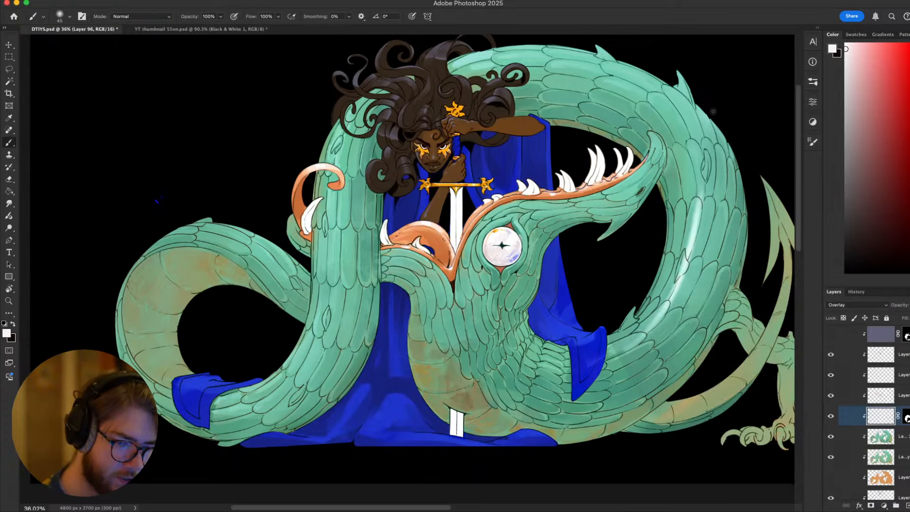
Try a broad white highlight along the serpent's right-hand coil with the soft brush enlarged to 800 px
{"action": "key", "text": "bracketright"}
{"action": "key", "text": "bracketright"}
{"action": "key", "text": "bracketright"}
{"action": "key", "text": "bracketright"}
{"action": "key", "text": "bracketright"}
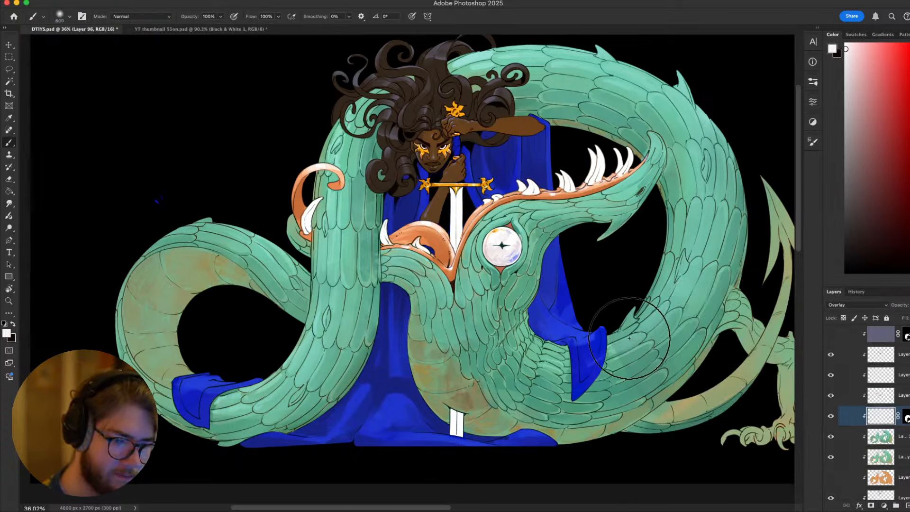
{"action": "left_click_drag", "start_coordinate": [659, 323], "coordinate": [701, 148]}
{"action": "key", "text": "super+z"}
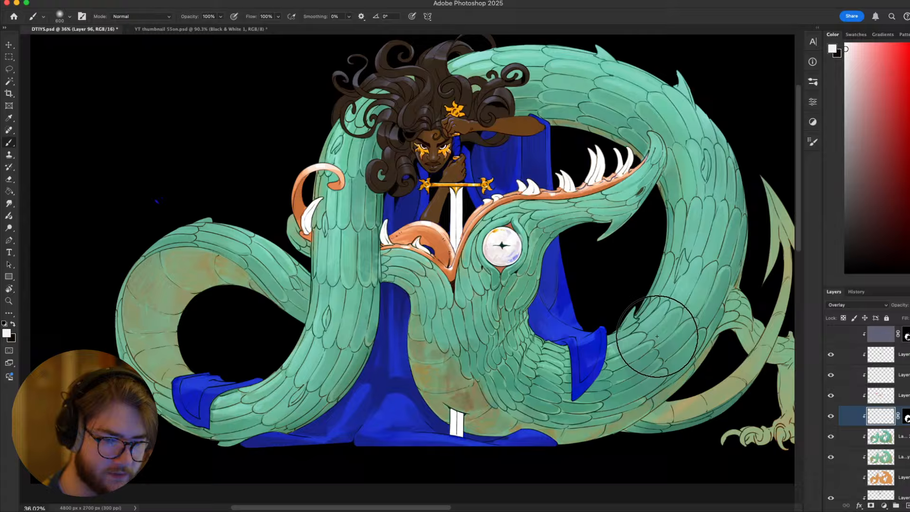
Sample the serpent's scale green and brush a soft Overlay glow along the right-hand coil, reducing the brush to 250 px
{"action": "left_click", "coordinate": [614, 351], "text": "alt"}
{"action": "mouse_move", "coordinate": [616, 351]}
{"action": "left_mouse_down"}
{"action": "mouse_move", "coordinate": [719, 216]}
{"action": "mouse_move", "coordinate": [725, 152]}
{"action": "left_mouse_up"}
{"action": "key", "text": "super+z"}
{"action": "key", "text": "bracketleft"}
{"action": "key", "text": "bracketleft"}
{"action": "mouse_move", "coordinate": [637, 345]}
{"action": "left_mouse_down"}
{"action": "mouse_move", "coordinate": [700, 190]}
{"action": "mouse_move", "coordinate": [715, 111]}
{"action": "left_mouse_up"}
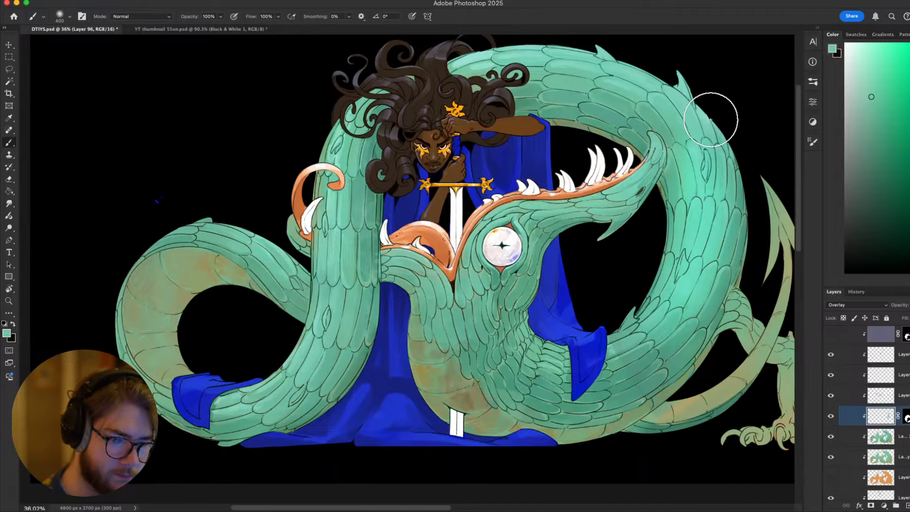
{"action": "key", "text": "super+z"}
{"action": "left_click_drag", "start_coordinate": [710, 187], "coordinate": [718, 109]}
{"action": "key", "text": "super+z"}
{"action": "key", "text": "bracketleft"}
{"action": "key", "text": "bracketleft"}
{"action": "left_click_drag", "start_coordinate": [664, 319], "coordinate": [720, 147]}
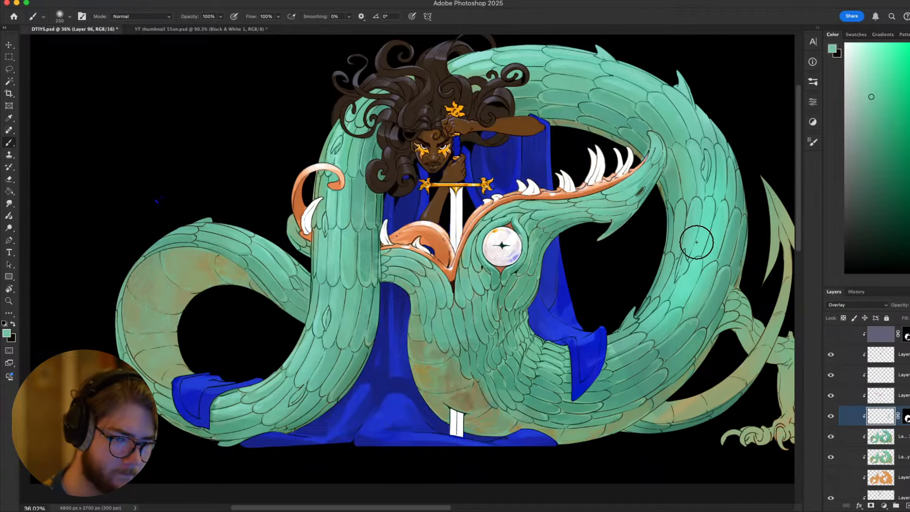
{"action": "left_click_drag", "start_coordinate": [696, 242], "coordinate": [678, 65]}
{"action": "key", "text": "super+z"}
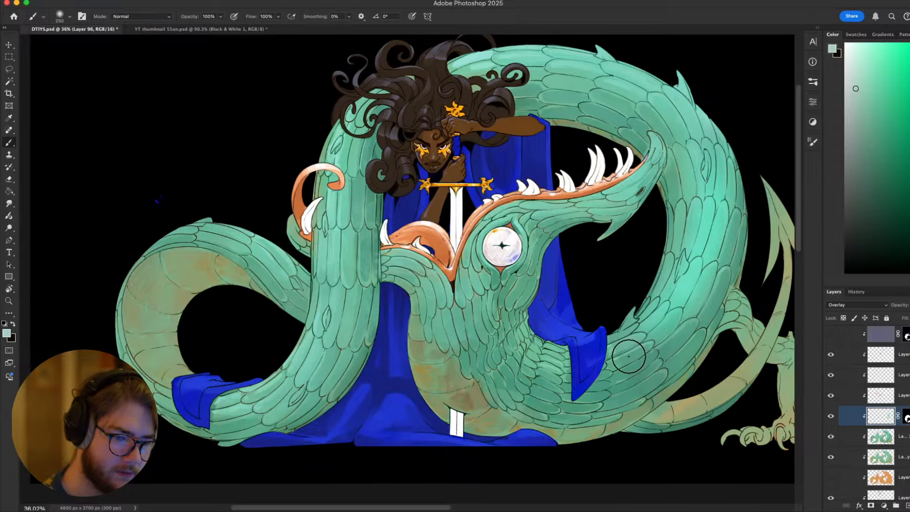
Extend the glow up the right-hand coil and over the serpent's upper back with a paler green at 300 px
{"action": "key", "text": "bracketright"}
{"action": "left_click_drag", "start_coordinate": [627, 347], "coordinate": [713, 145]}
{"action": "left_click_drag", "start_coordinate": [704, 239], "coordinate": [656, 59]}
Brush a soft Overlay glow down the serpent's raised coil beside the woman with the brush reduced to 175 px, undoing unwanted strokes
{"action": "scroll", "coordinate": [709, 112], "scroll_direction": "up", "scroll_amount": 5}
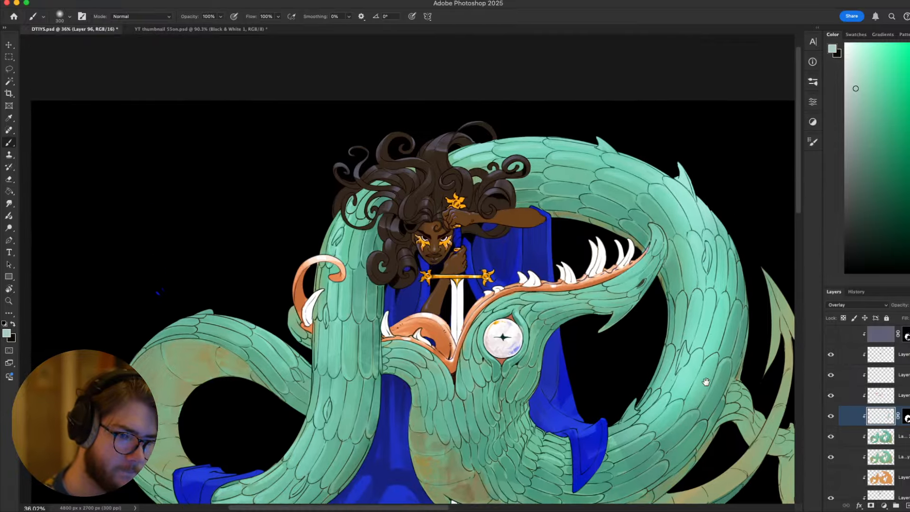
{"action": "key", "text": "bracketright"}
{"action": "key", "text": "bracketright"}
{"action": "key", "text": "bracketleft"}
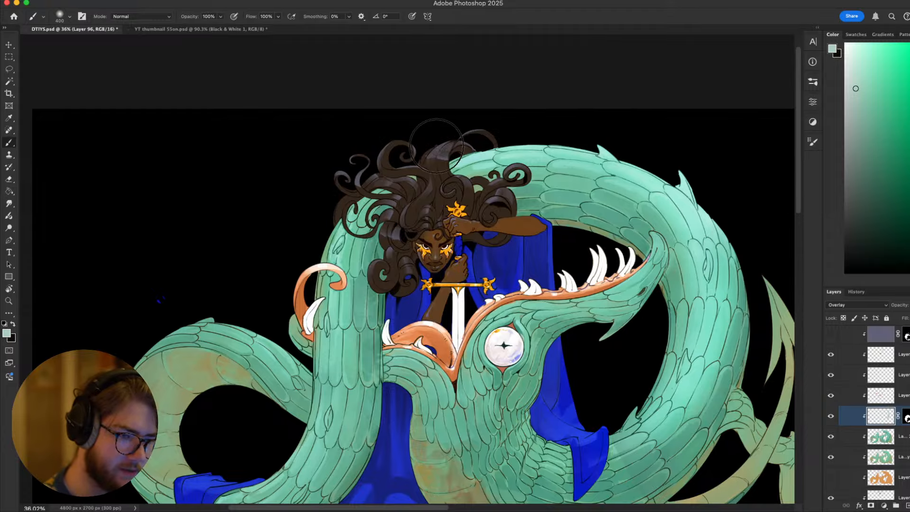
{"action": "mouse_move", "coordinate": [380, 346]}
{"action": "left_mouse_down"}
{"action": "mouse_move", "coordinate": [458, 199]}
{"action": "mouse_move", "coordinate": [497, 310]}
{"action": "left_mouse_up"}
{"action": "key", "text": "bracketleft"}
{"action": "key", "text": "bracketleft"}
{"action": "key", "text": "bracketleft"}
{"action": "key", "text": "bracketleft"}
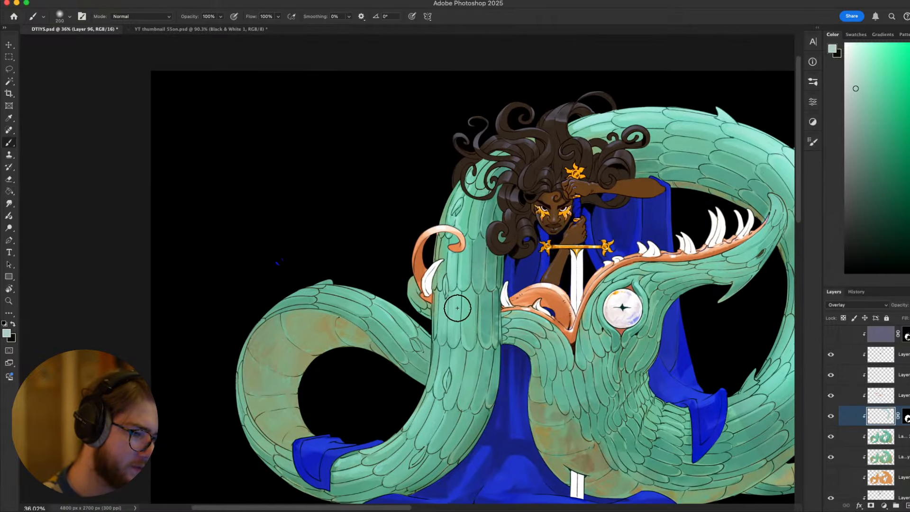
{"action": "left_click_drag", "start_coordinate": [455, 275], "coordinate": [532, 206]}
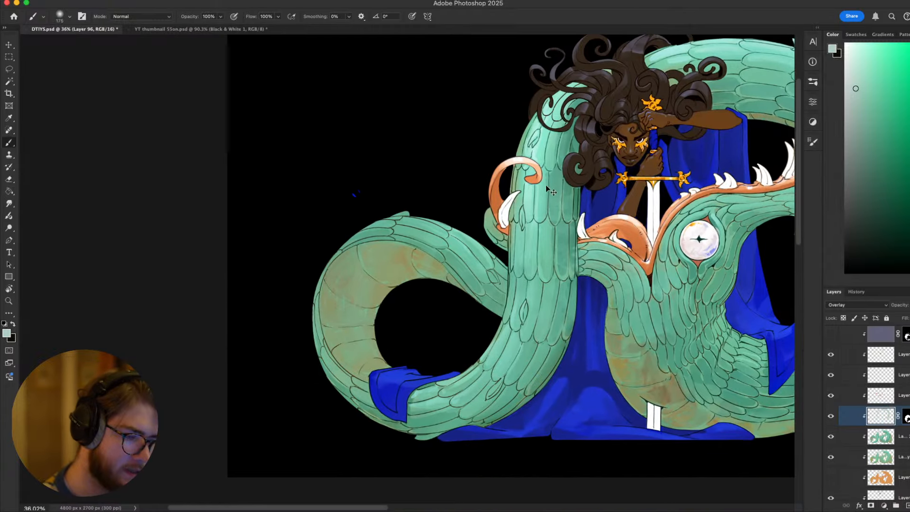
{"action": "left_click_drag", "start_coordinate": [530, 237], "coordinate": [476, 378]}
{"action": "key", "text": "super+z"}
{"action": "mouse_move", "coordinate": [526, 218]}
{"action": "left_mouse_down"}
{"action": "mouse_move", "coordinate": [502, 325]}
{"action": "mouse_move", "coordinate": [467, 382]}
{"action": "left_mouse_up"}
{"action": "key", "text": "super+z"}
{"action": "left_click_drag", "start_coordinate": [526, 254], "coordinate": [427, 390]}
Brush soft 175 px highlights around the outer edge of the serpent's left-hand loop, undoing the strokes that do not fit
{"action": "mouse_move", "coordinate": [529, 297]}
{"action": "left_mouse_down"}
{"action": "mouse_move", "coordinate": [607, 282]}
{"action": "mouse_move", "coordinate": [518, 377]}
{"action": "mouse_move", "coordinate": [455, 377]}
{"action": "mouse_move", "coordinate": [389, 314]}
{"action": "left_mouse_up"}
{"action": "key", "text": "super+z"}
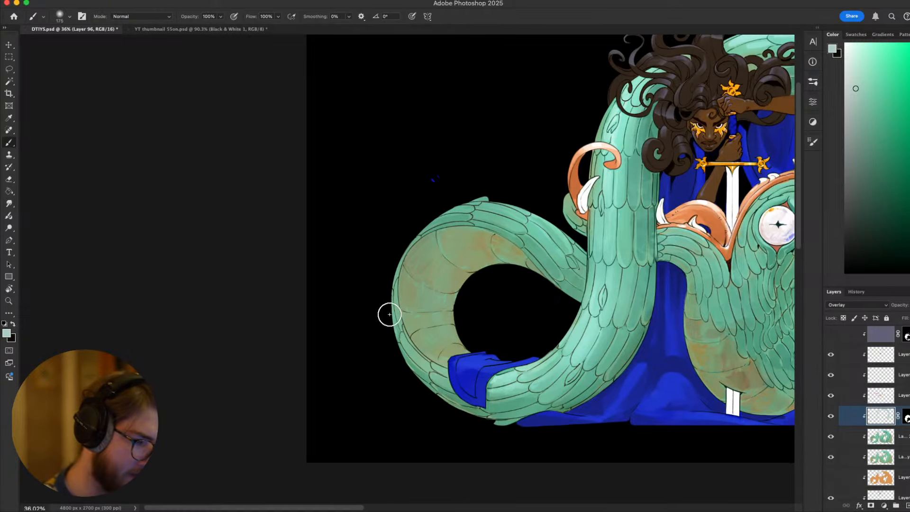
{"action": "key", "text": "super+z"}
{"action": "left_click_drag", "start_coordinate": [441, 378], "coordinate": [386, 282]}
{"action": "key", "text": "super+z"}
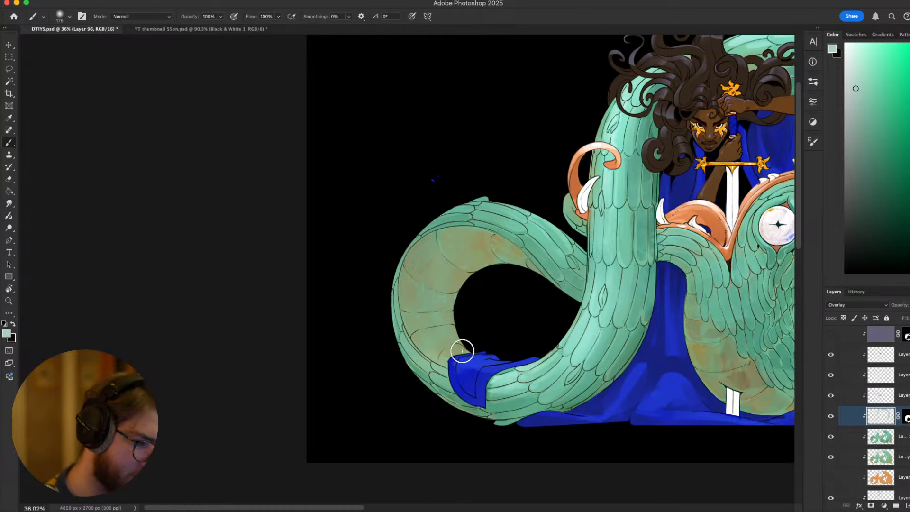
{"action": "mouse_move", "coordinate": [444, 214]}
{"action": "left_mouse_down"}
{"action": "mouse_move", "coordinate": [577, 259]}
{"action": "mouse_move", "coordinate": [388, 250]}
{"action": "left_mouse_up"}
{"action": "key", "text": "super+z"}
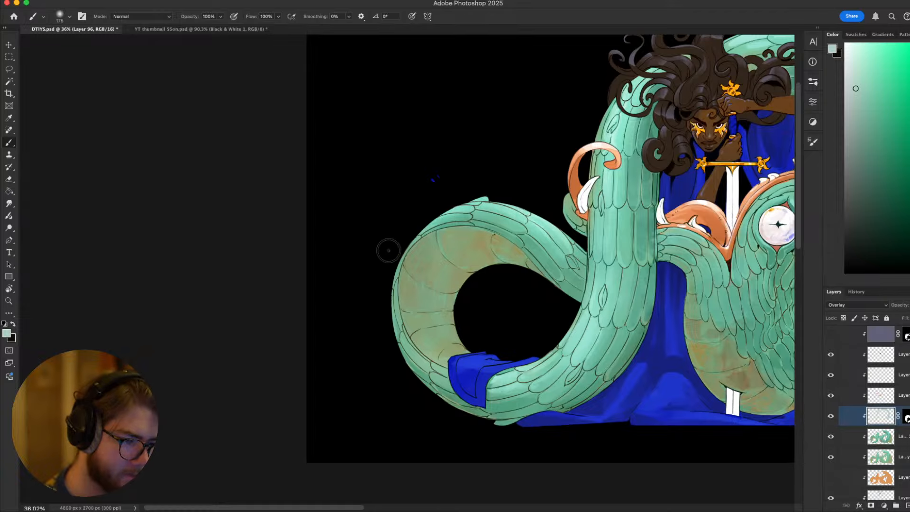
Draw a freehand selection along the tip of the serpent's upper jaw and around its head and lower body for brushing
{"action": "left_click_drag", "start_coordinate": [685, 331], "coordinate": [382, 355]}
{"action": "scroll", "coordinate": [402, 333], "scroll_direction": "down", "scroll_amount": 5}
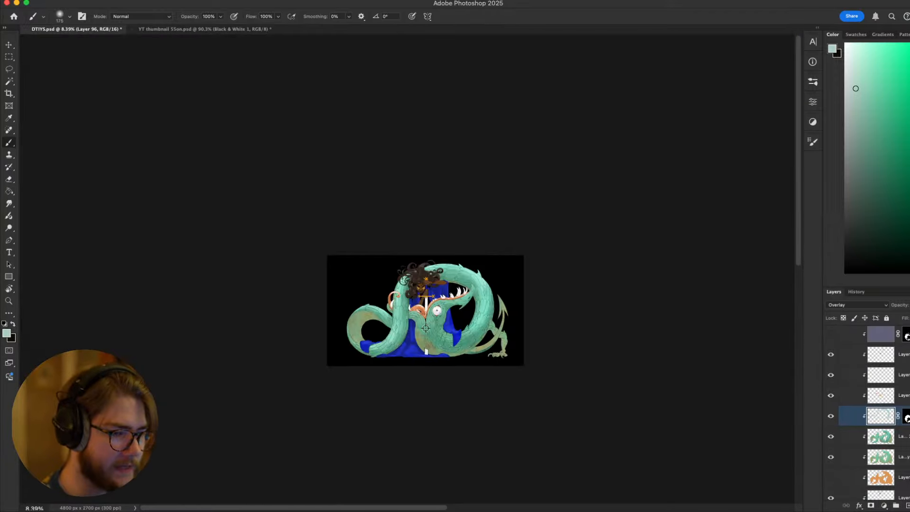
{"action": "scroll", "coordinate": [427, 325], "scroll_direction": "up", "scroll_amount": 4}
{"action": "scroll", "coordinate": [429, 317], "scroll_direction": "up", "scroll_amount": 1}
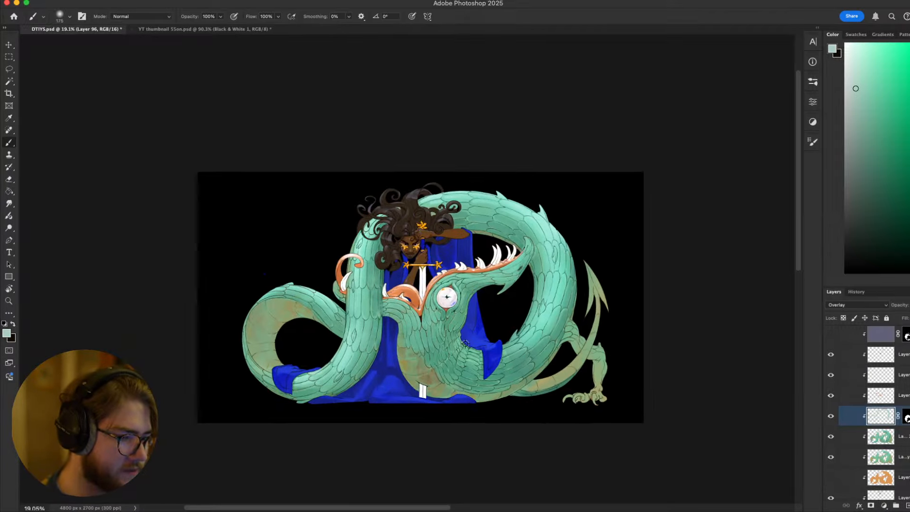
{"action": "scroll", "coordinate": [436, 320], "scroll_direction": "down", "scroll_amount": 1}
{"action": "scroll", "coordinate": [443, 323], "scroll_direction": "up", "scroll_amount": 2}
{"action": "scroll", "coordinate": [446, 325], "scroll_direction": "up", "scroll_amount": 1}
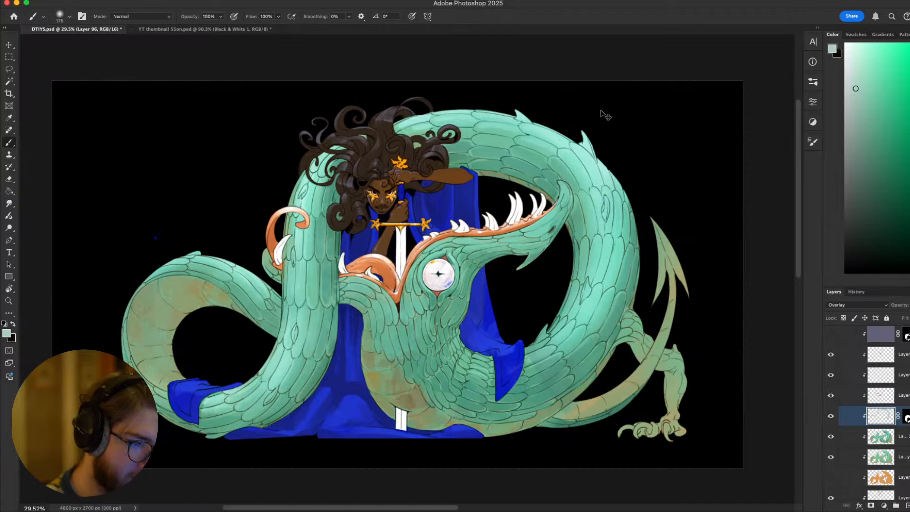
{"action": "key", "text": "l"}
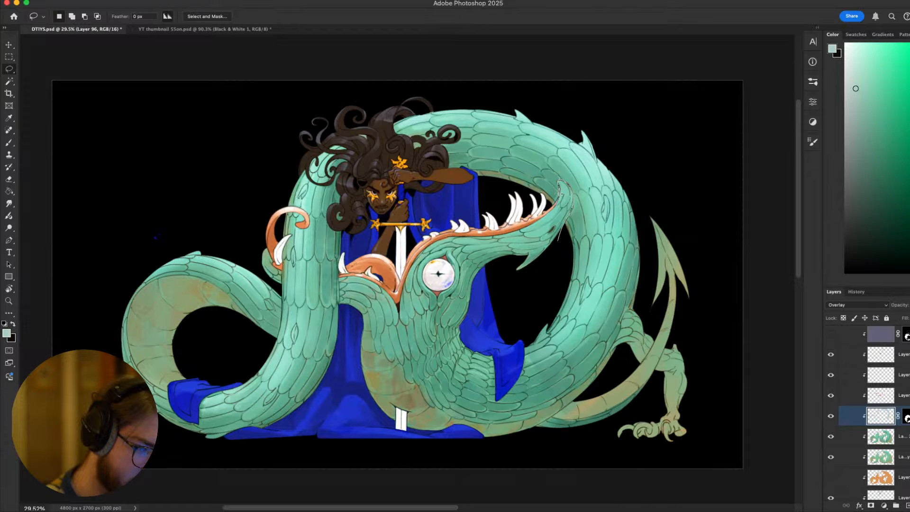
{"action": "mouse_move", "coordinate": [402, 195]}
{"action": "left_mouse_down"}
{"action": "mouse_move", "coordinate": [420, 471]}
{"action": "mouse_move", "coordinate": [685, 192]}
{"action": "left_mouse_up"}
{"action": "key", "text": "v"}
{"action": "key", "text": "b"}
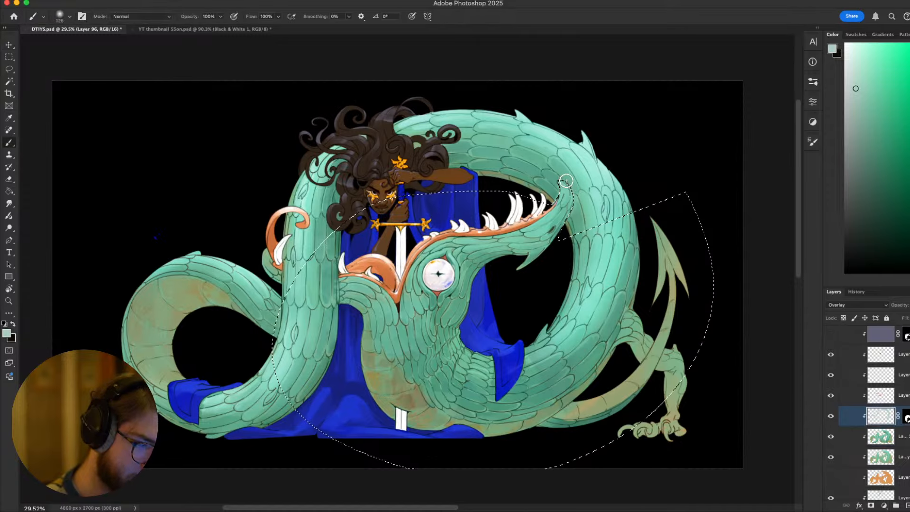
Brush a soft Overlay glow along the serpent's upper jaw within the selection using a smaller brush, undoing unwanted strokes
{"action": "key", "text": "bracketleft"}
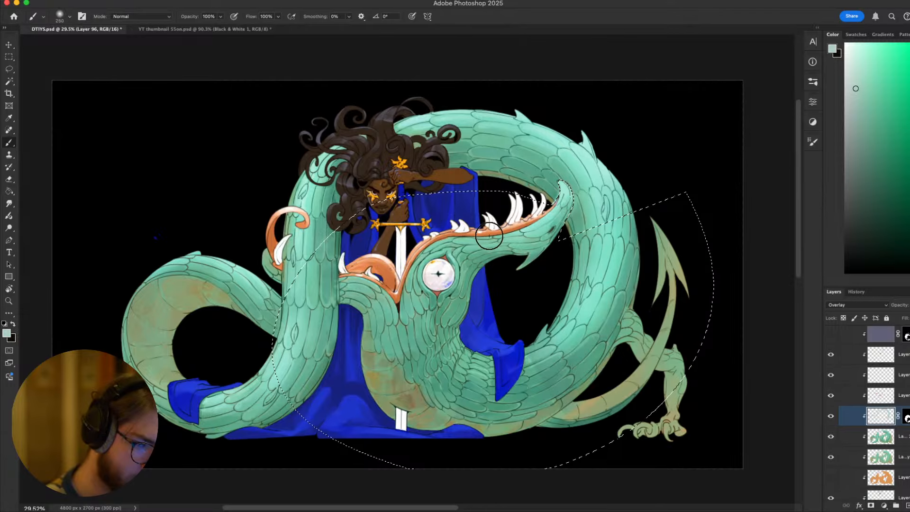
{"action": "key", "text": "bracketleft"}
{"action": "key", "text": "bracketleft"}
{"action": "key", "text": "bracketleft"}
{"action": "key", "text": "bracketleft"}
{"action": "key", "text": "bracketleft"}
{"action": "key", "text": "bracketleft"}
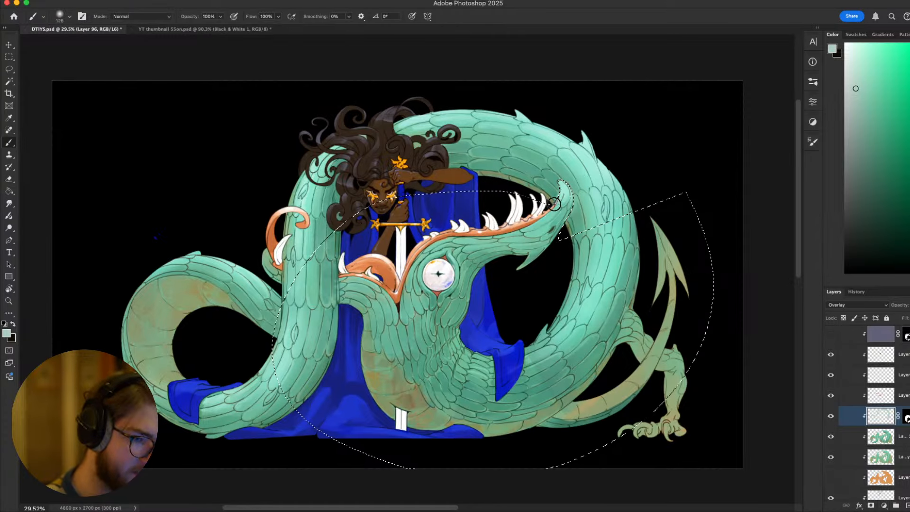
{"action": "key", "text": "super+z"}
{"action": "mouse_move", "coordinate": [543, 220]}
{"action": "left_mouse_down"}
{"action": "mouse_move", "coordinate": [450, 239]}
{"action": "mouse_move", "coordinate": [613, 244]}
{"action": "left_mouse_up"}
{"action": "key", "text": "super+z"}
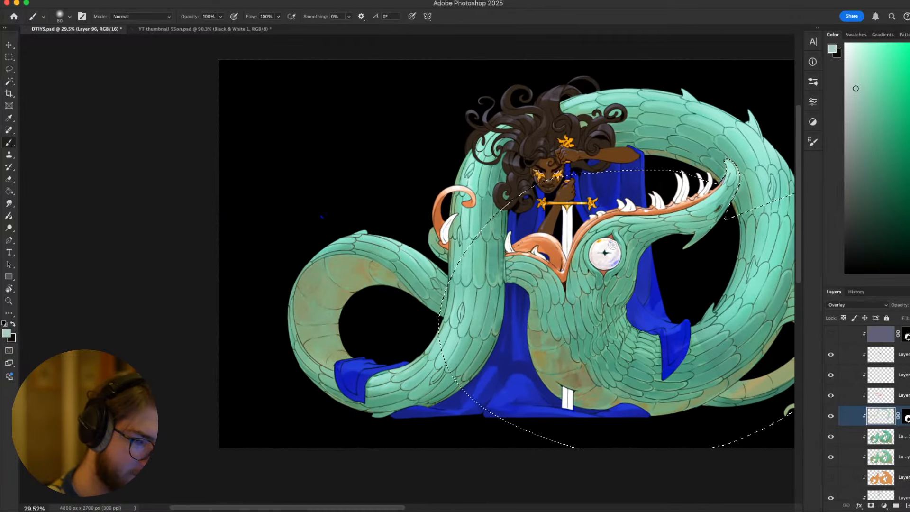
Brush highlights on the serpent's lower jaw and snout, varying the brush between 80 and 175 px, and clear the selection
{"action": "left_click_drag", "start_coordinate": [525, 255], "coordinate": [531, 253]}
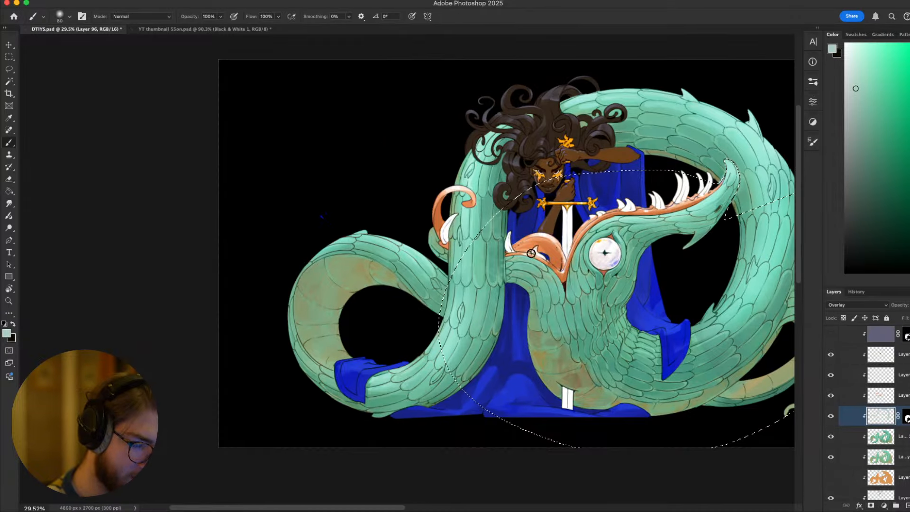
{"action": "key", "text": "bracketright"}
{"action": "key", "text": "bracketright"}
{"action": "key", "text": "bracketright"}
{"action": "key", "text": "bracketright"}
{"action": "key", "text": "bracketright"}
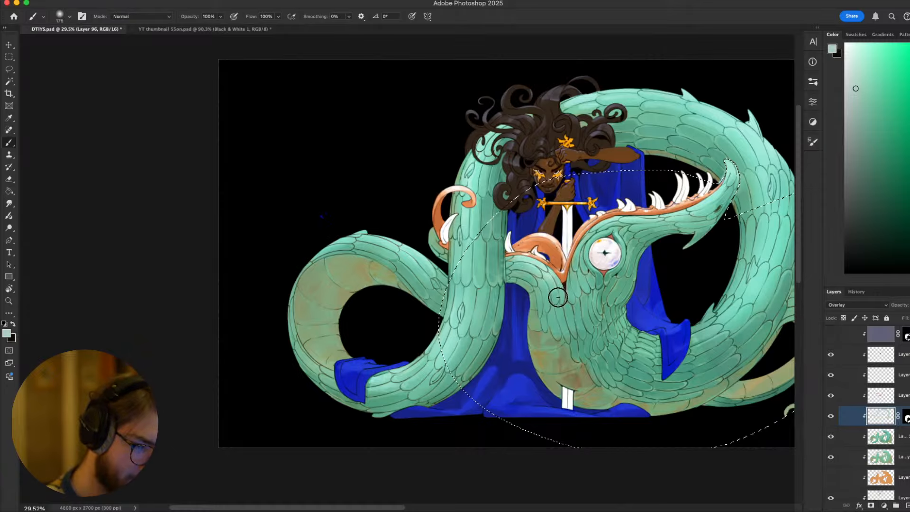
{"action": "key", "text": "bracketleft"}
{"action": "key", "text": "bracketleft"}
{"action": "key", "text": "bracketleft"}
{"action": "key", "text": "bracketleft"}
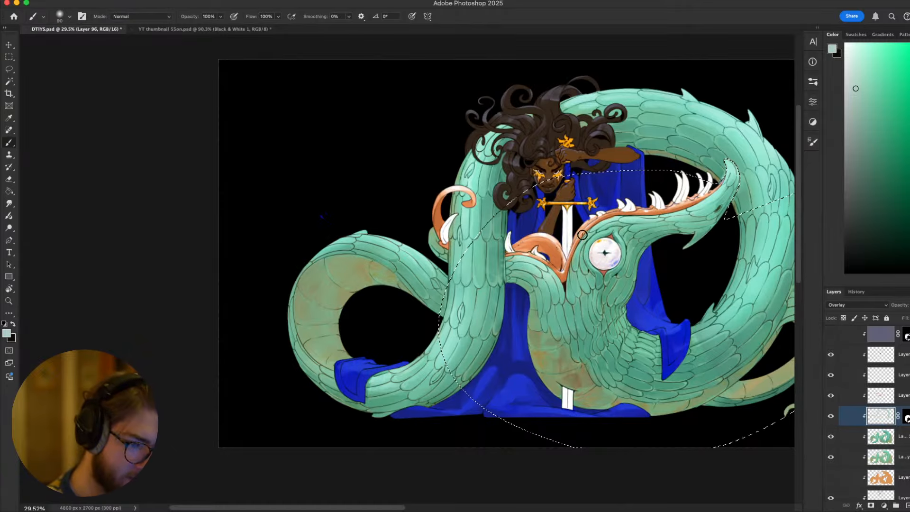
{"action": "left_click_drag", "start_coordinate": [746, 330], "coordinate": [630, 271]}
{"action": "scroll", "coordinate": [630, 271], "scroll_direction": "down", "scroll_amount": 3}
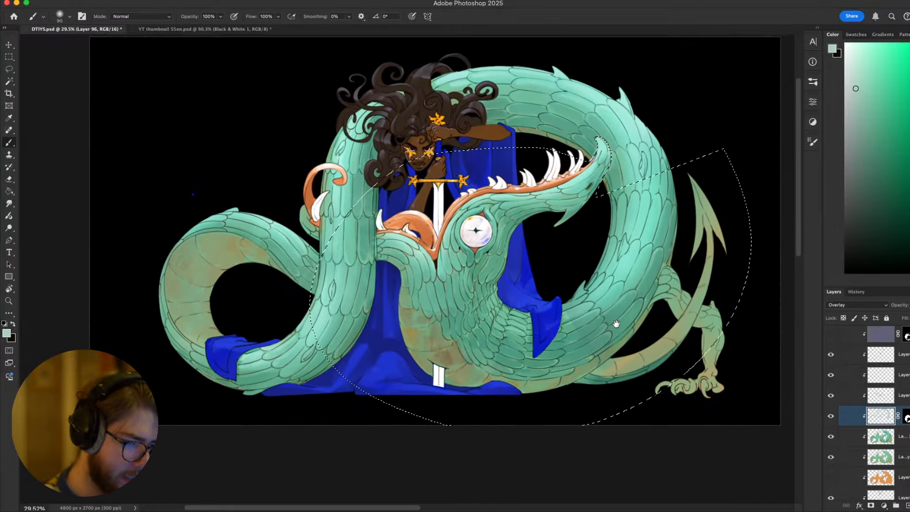
{"action": "key", "text": "ctrl+d"}
Toggle the Overlay layer's visibility to compare the serpent with and without the painted highlights
{"action": "scroll", "coordinate": [570, 331], "scroll_direction": "down", "scroll_amount": 3}
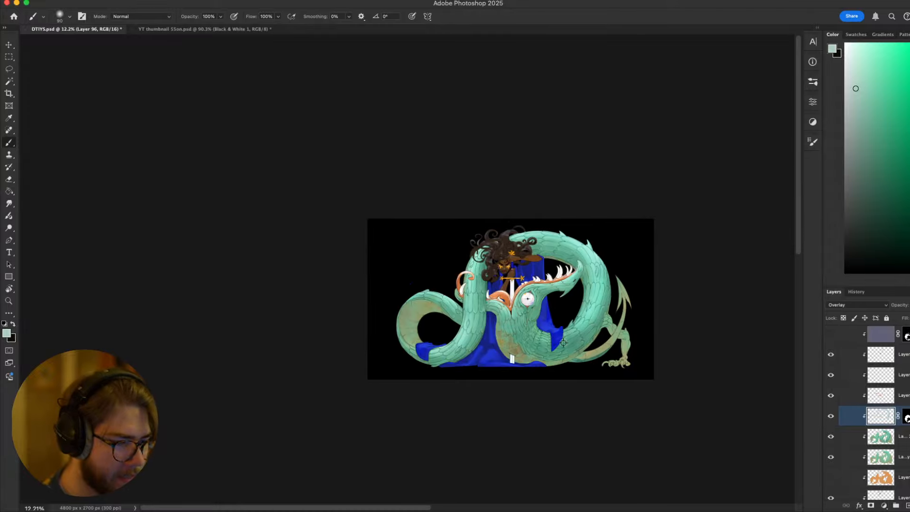
{"action": "scroll", "coordinate": [538, 325], "scroll_direction": "up", "scroll_amount": 2}
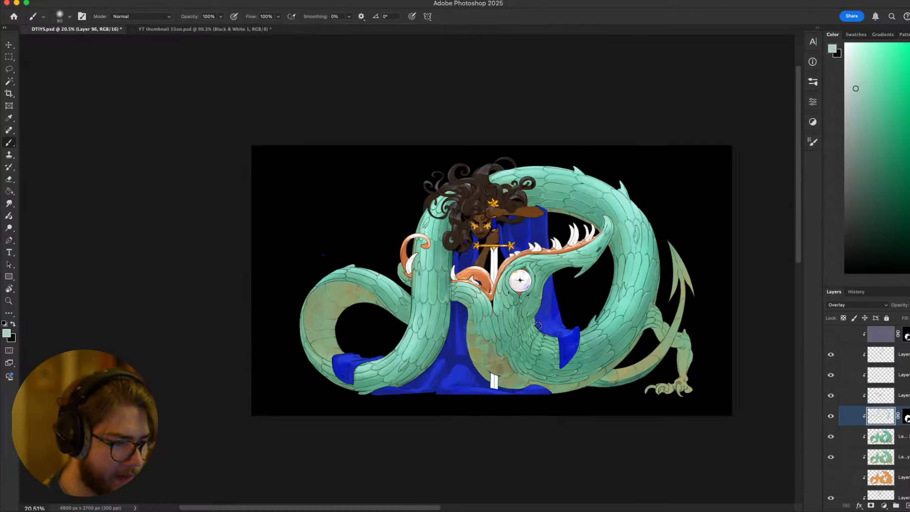
{"action": "left_click", "coordinate": [831, 416]}
{"action": "left_click", "coordinate": [830, 416]}
{"action": "left_click", "coordinate": [830, 416]}
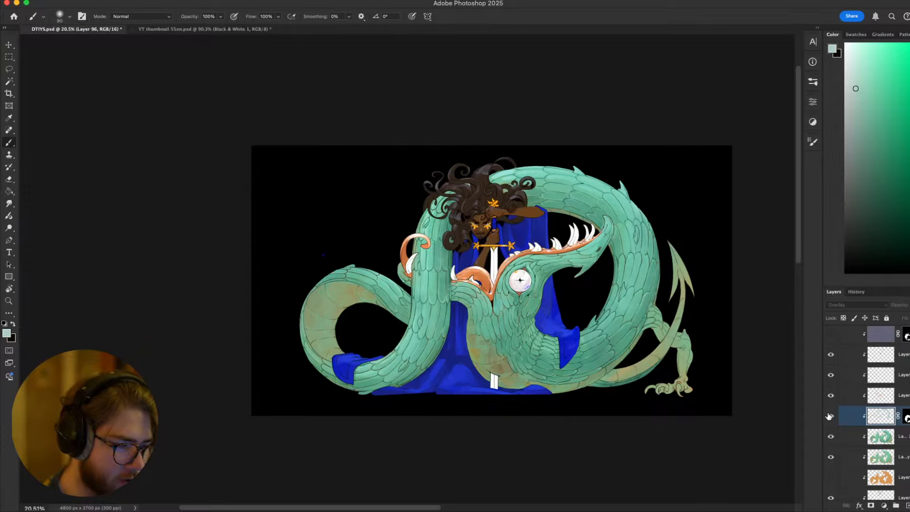
{"action": "left_click", "coordinate": [829, 416]}
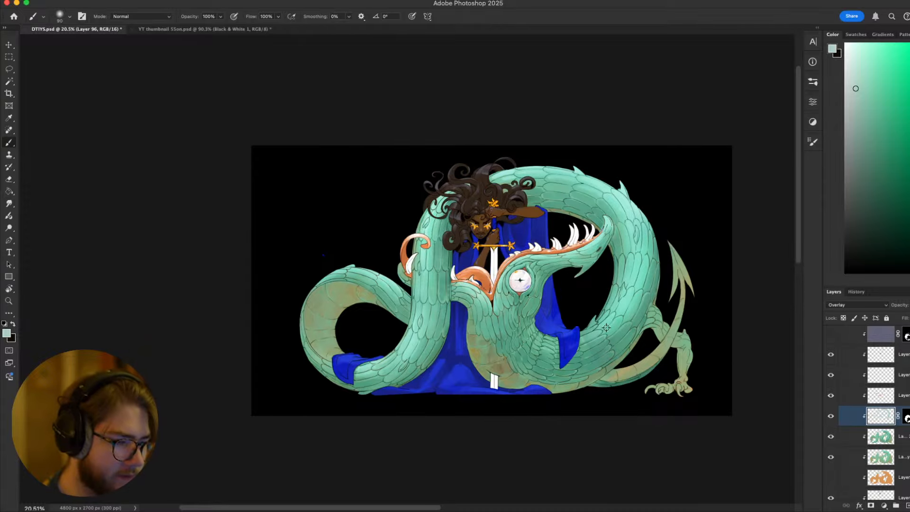
Examine the serpent's highlights across the whole illustration at several magnifications
{"action": "scroll", "coordinate": [606, 327], "scroll_direction": "up", "scroll_amount": 4}
{"action": "scroll", "coordinate": [608, 322], "scroll_direction": "down", "scroll_amount": 2}
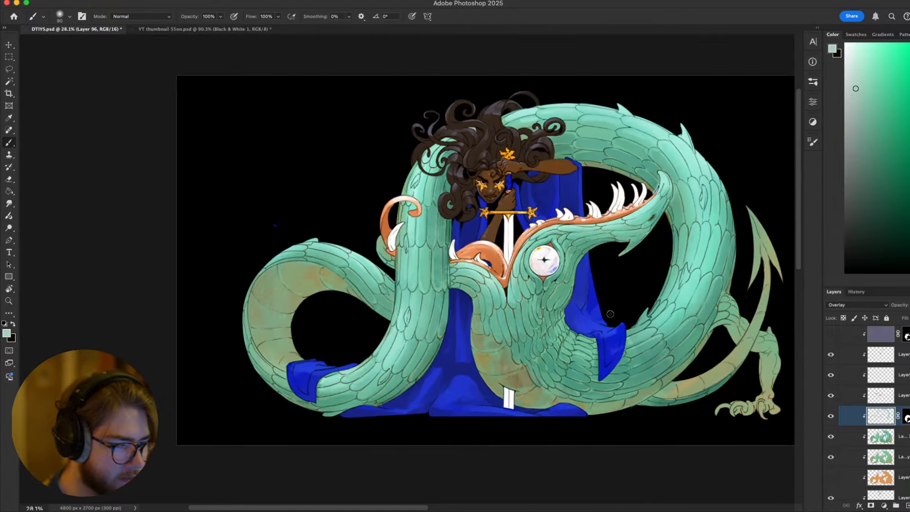
{"action": "scroll", "coordinate": [610, 313], "scroll_direction": "down", "scroll_amount": 2}
{"action": "scroll", "coordinate": [590, 306], "scroll_direction": "up", "scroll_amount": 4}
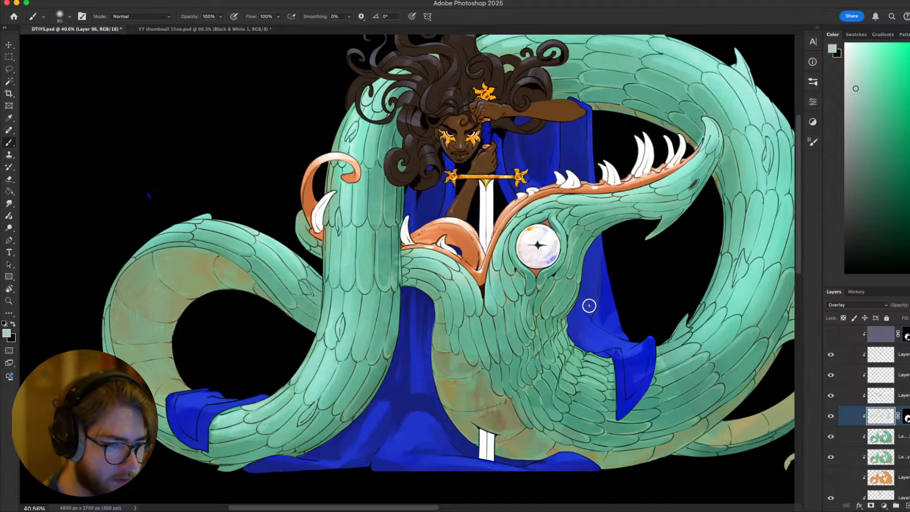
{"action": "scroll", "coordinate": [589, 305], "scroll_direction": "down", "scroll_amount": 4}
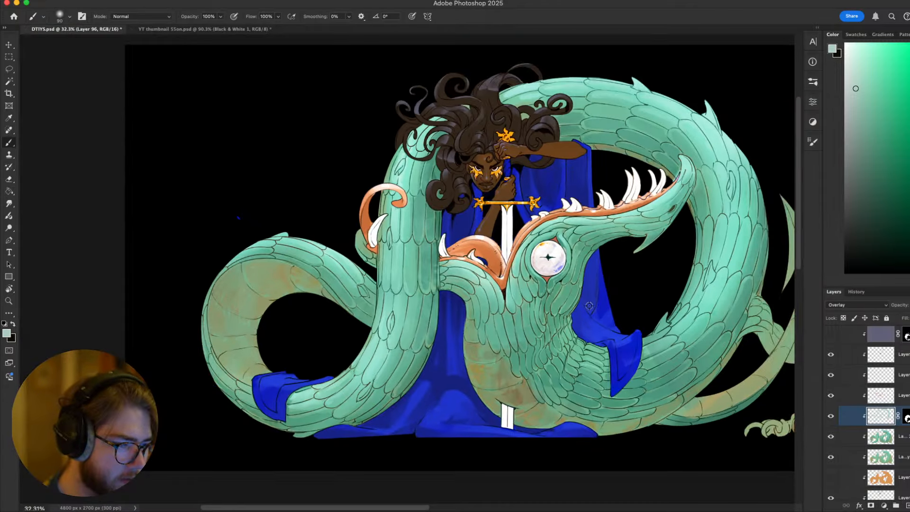
{"action": "scroll", "coordinate": [586, 308], "scroll_direction": "up", "scroll_amount": 4}
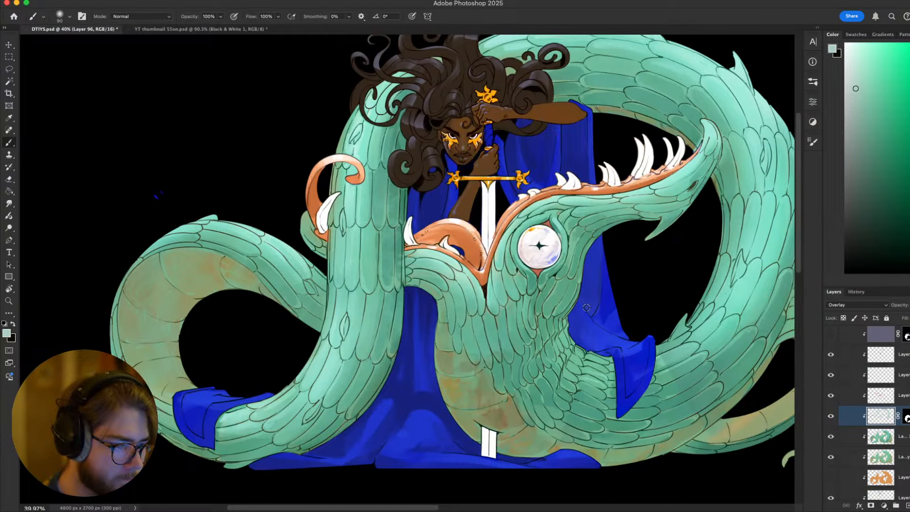
{"action": "scroll", "coordinate": [610, 307], "scroll_direction": "down", "scroll_amount": 4}
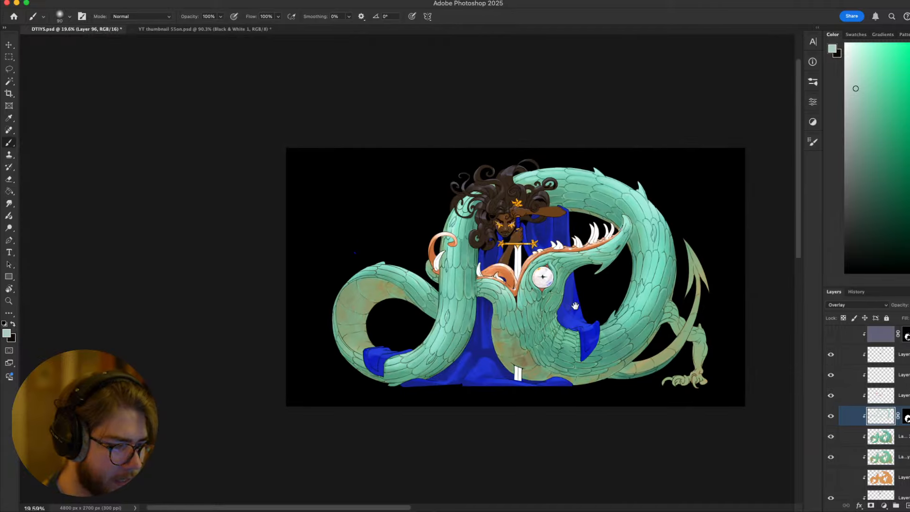
{"action": "left_click_drag", "start_coordinate": [562, 304], "coordinate": [519, 300]}
{"action": "scroll", "coordinate": [518, 300], "scroll_direction": "up", "scroll_amount": 3}
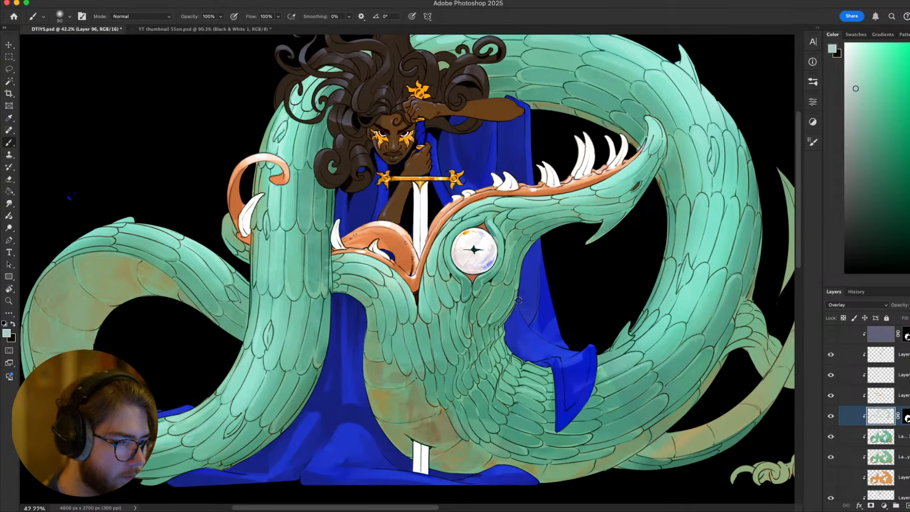
{"action": "scroll", "coordinate": [519, 300], "scroll_direction": "down", "scroll_amount": 1}
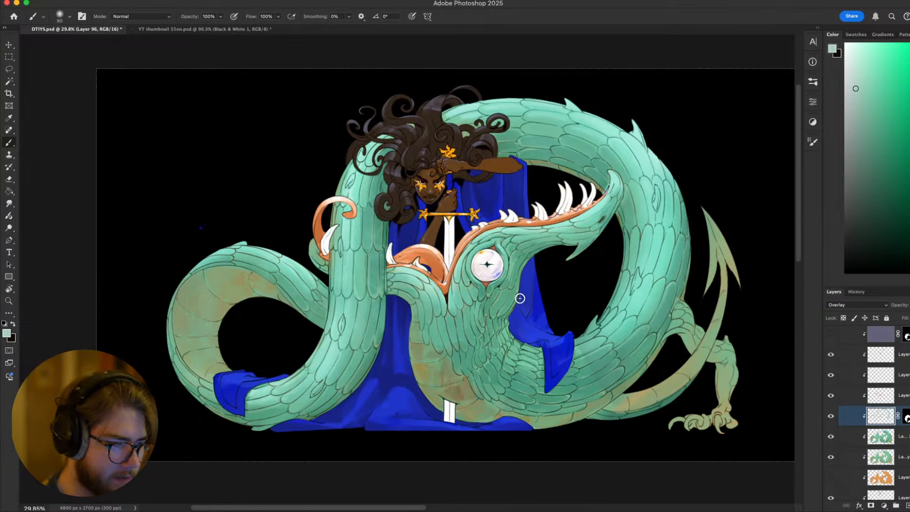
{"action": "scroll", "coordinate": [520, 297], "scroll_direction": "up", "scroll_amount": 1}
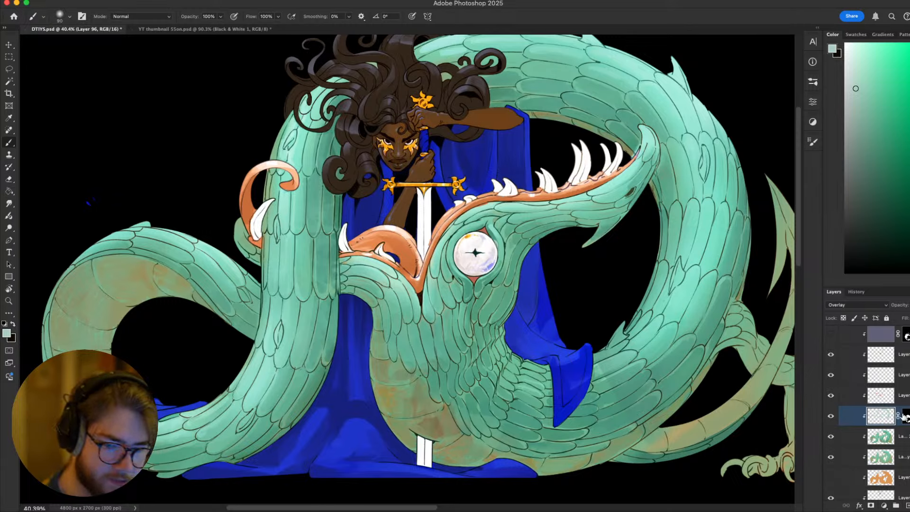
Add a clipped Multiply layer masked from the Overlay layer's mask selection, and target its pixels with a 100 px brush
{"action": "left_click", "coordinate": [890, 428], "text": "super"}
{"action": "key", "text": "super+shift+n"}
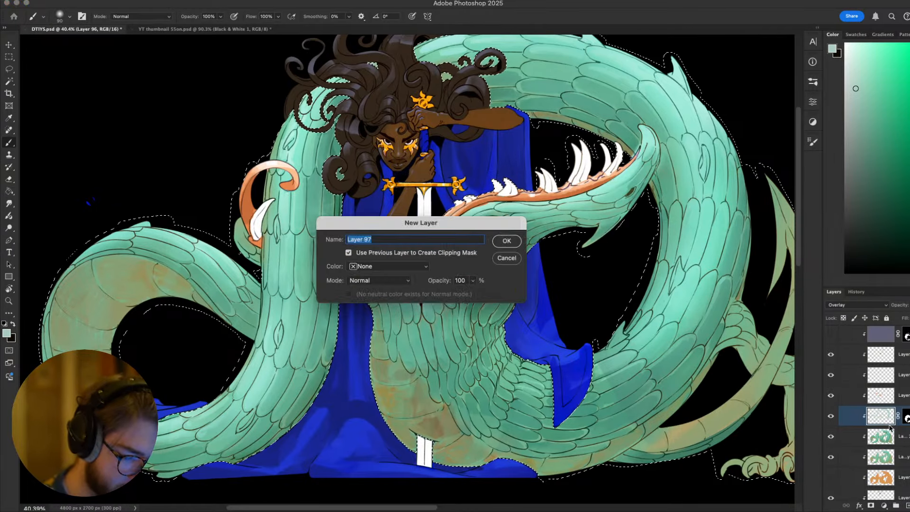
{"action": "key", "text": "Return"}
{"action": "left_click", "coordinate": [852, 306]}
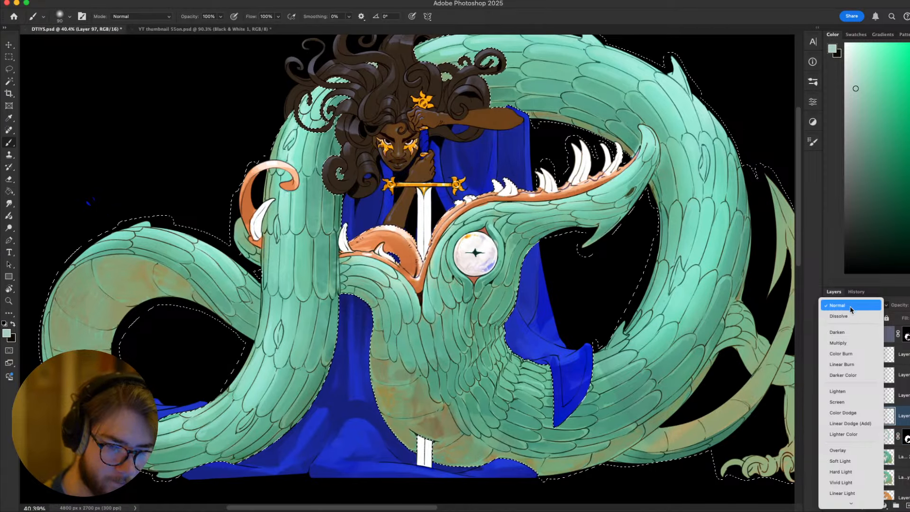
{"action": "left_click", "coordinate": [838, 343]}
{"action": "left_click", "coordinate": [870, 505]}
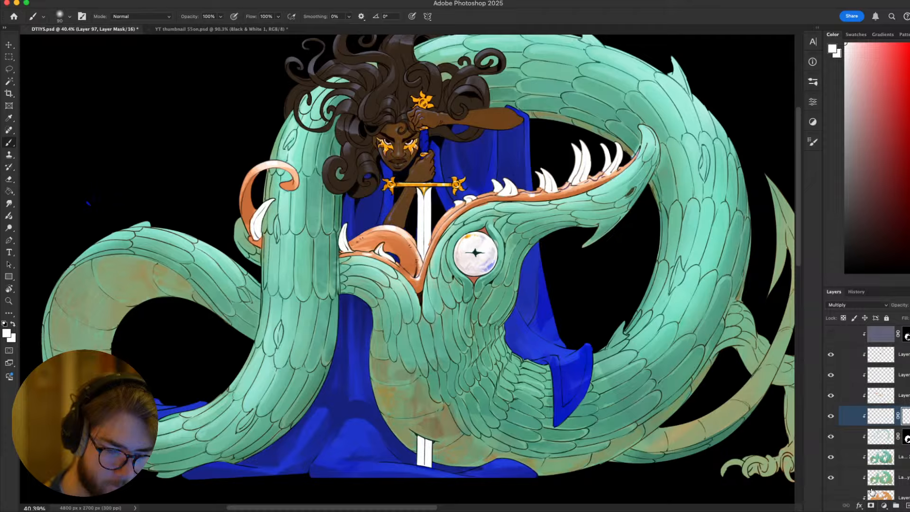
{"action": "left_click", "coordinate": [879, 417]}
{"action": "key", "text": "bracketright"}
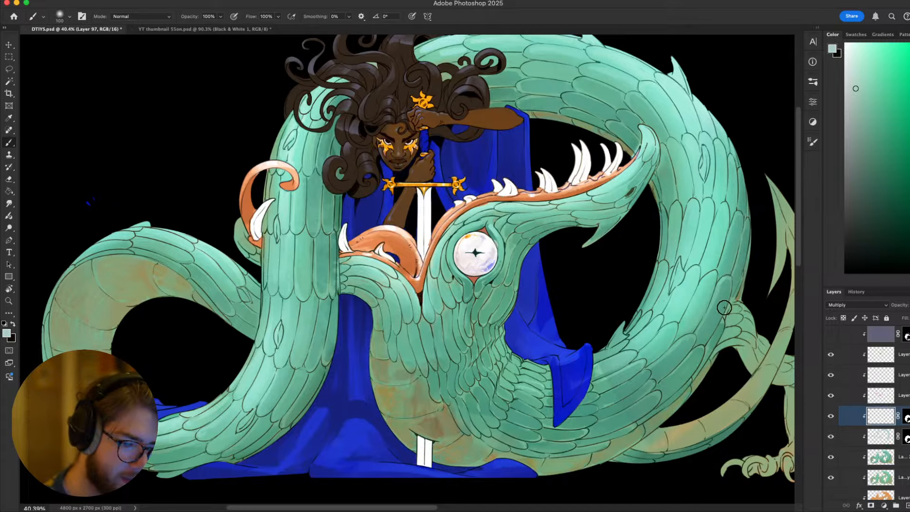
Lasso the serpent's lower jaw, throat and neck underside, and set the brush to 300 px
{"action": "key", "text": "bracketright"}
{"action": "key", "text": "bracketright"}
{"action": "key", "text": "bracketright"}
{"action": "left_click_drag", "start_coordinate": [601, 443], "coordinate": [654, 387]}
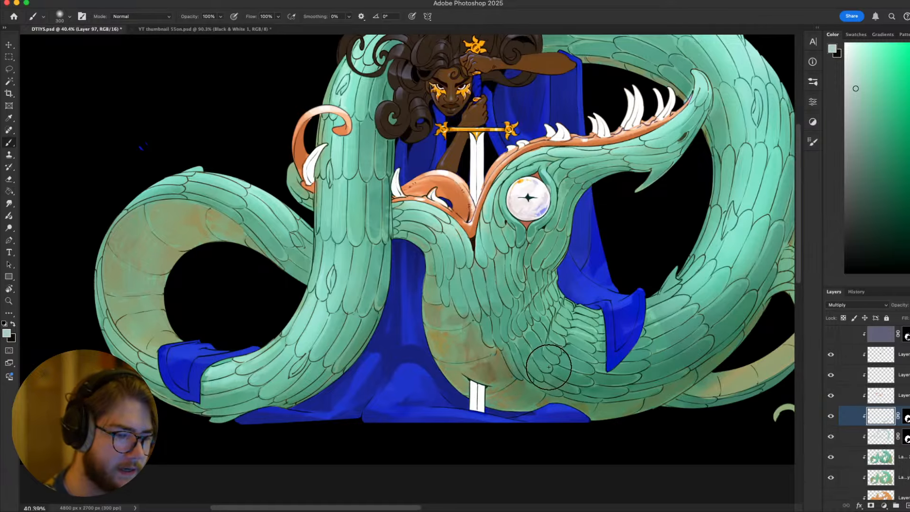
{"action": "scroll", "coordinate": [548, 366], "scroll_direction": "up", "scroll_amount": 2}
{"action": "key", "text": "l"}
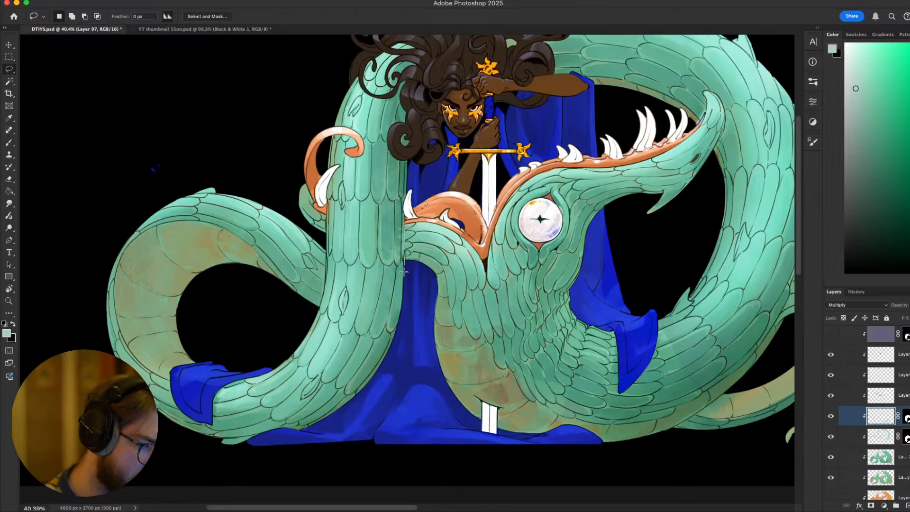
{"action": "left_click_drag", "start_coordinate": [554, 447], "coordinate": [633, 367]}
{"action": "key", "text": "b"}
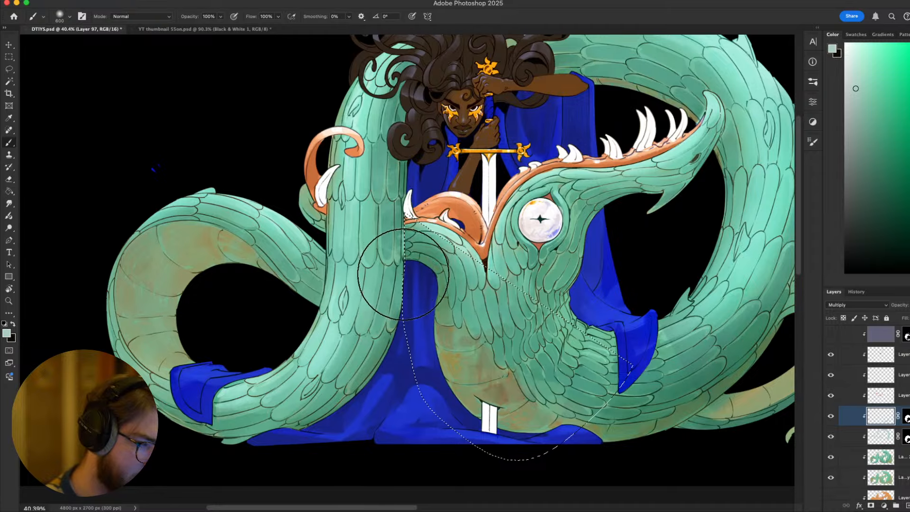
{"action": "key", "text": "bracketleft"}
{"action": "key", "text": "bracketleft"}
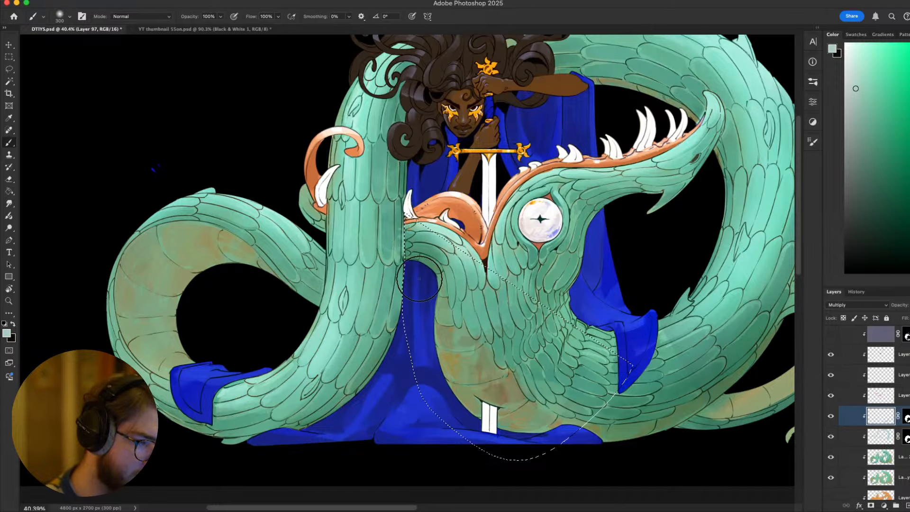
Extend the selection over the mouth edge and brush soft Multiply shading onto the serpent's jaw and throat, clearing the selection when done
{"action": "key", "text": "l"}
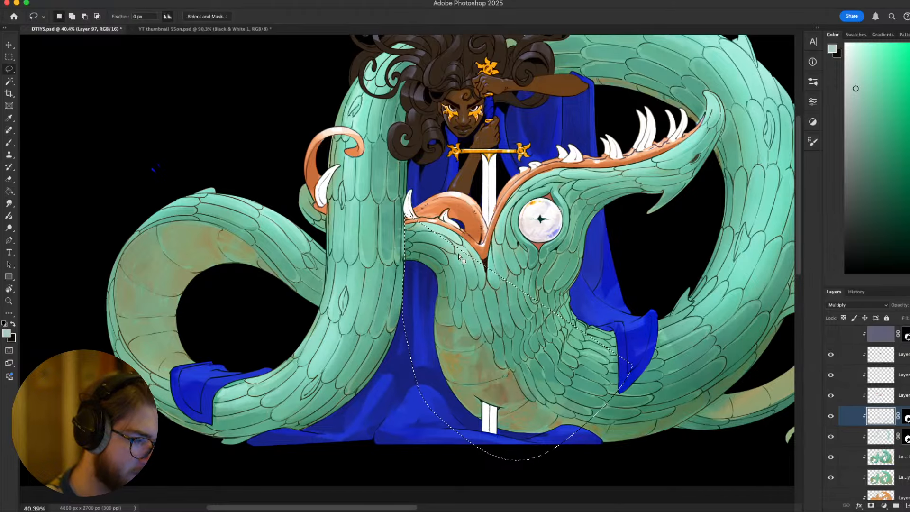
{"action": "key", "text": "b"}
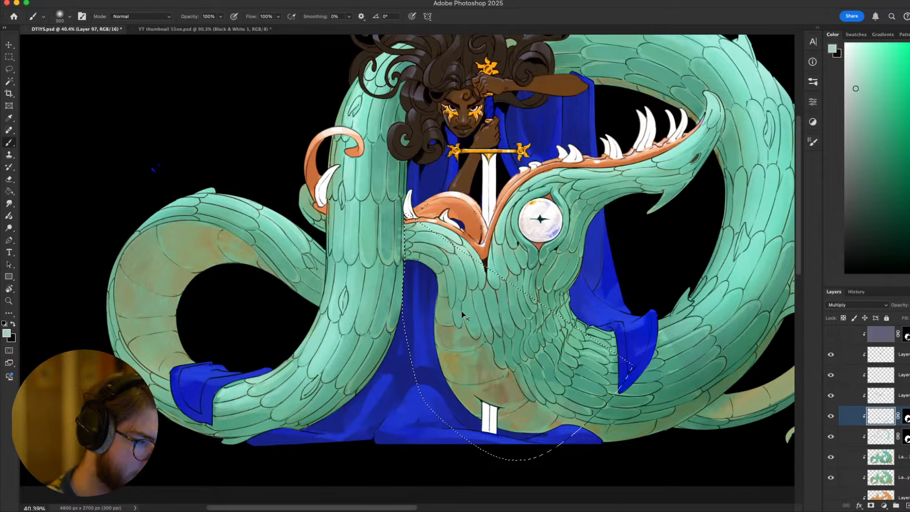
{"action": "key", "text": "l"}
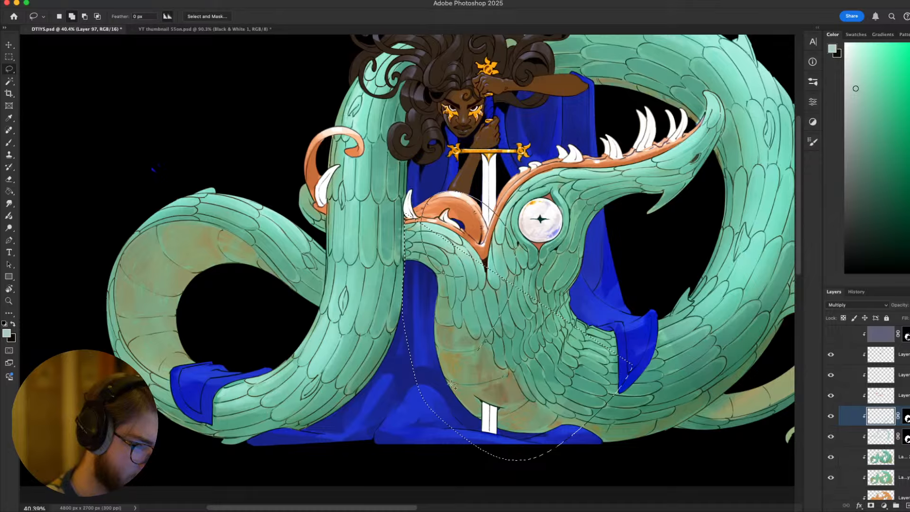
{"action": "left_click_drag", "start_coordinate": [452, 385], "coordinate": [448, 379]}
{"action": "key", "text": "b"}
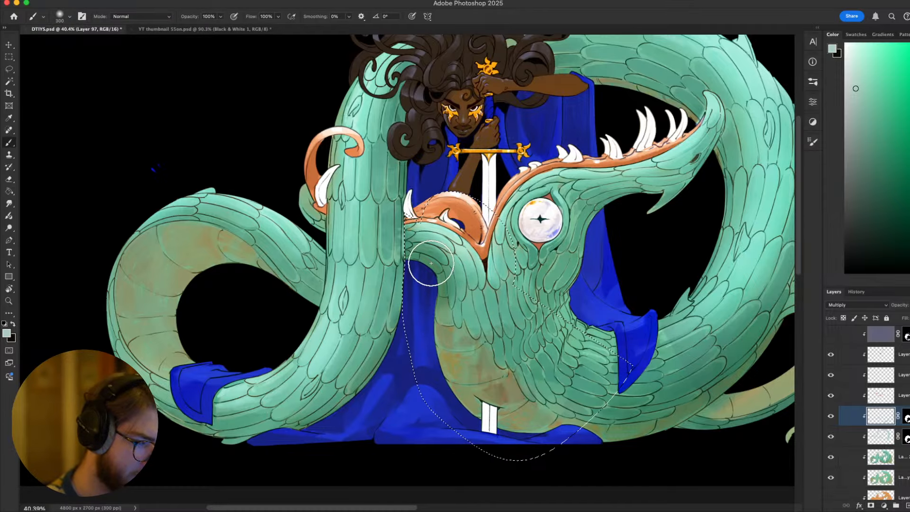
{"action": "key", "text": "bracketright"}
{"action": "key", "text": "bracketright"}
{"action": "key", "text": "bracketright"}
{"action": "mouse_move", "coordinate": [487, 370]}
{"action": "left_mouse_down"}
{"action": "mouse_move", "coordinate": [538, 364]}
{"action": "mouse_move", "coordinate": [445, 329]}
{"action": "mouse_move", "coordinate": [476, 374]}
{"action": "mouse_move", "coordinate": [440, 347]}
{"action": "mouse_move", "coordinate": [459, 337]}
{"action": "mouse_move", "coordinate": [498, 437]}
{"action": "mouse_move", "coordinate": [472, 339]}
{"action": "left_mouse_up"}
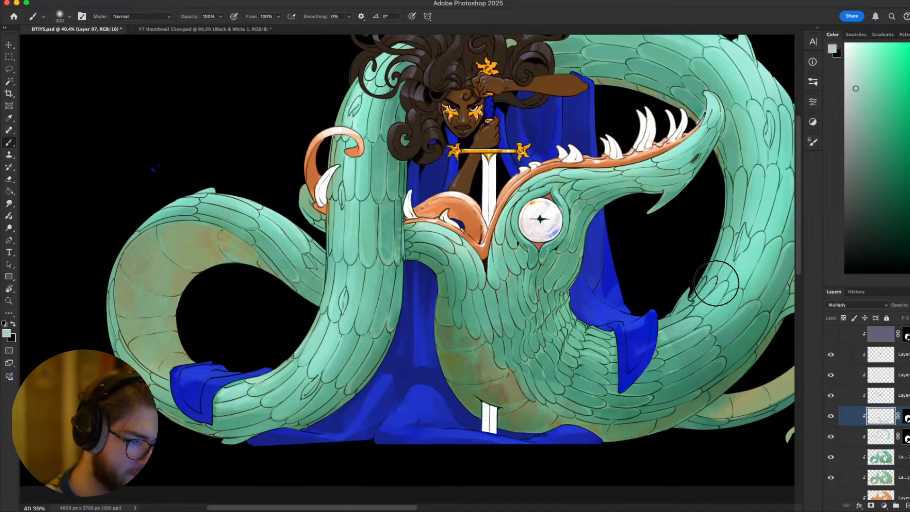
Examine the jaw and throat shading across the whole illustration at several magnifications
{"action": "scroll", "coordinate": [711, 275], "scroll_direction": "down", "scroll_amount": 6}
{"action": "scroll", "coordinate": [700, 266], "scroll_direction": "up", "scroll_amount": 5}
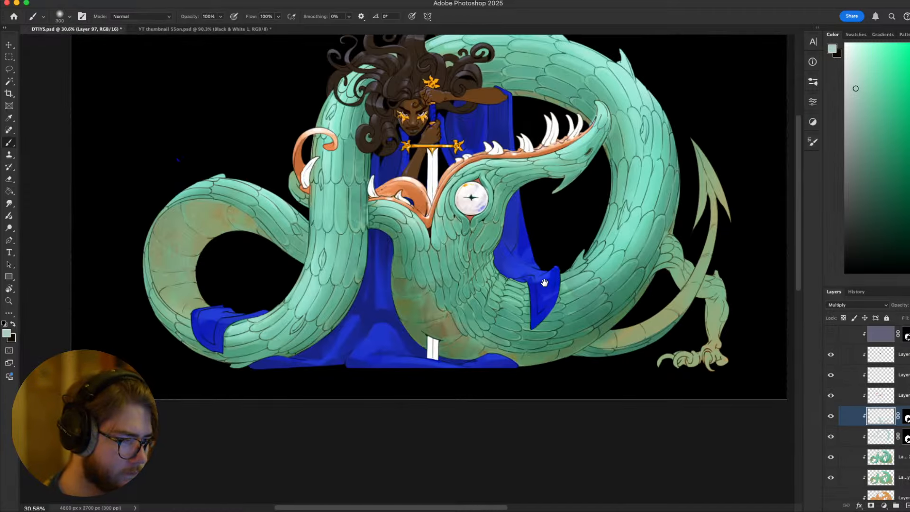
{"action": "left_click_drag", "start_coordinate": [544, 283], "coordinate": [524, 315]}
{"action": "scroll", "coordinate": [525, 315], "scroll_direction": "down", "scroll_amount": 3}
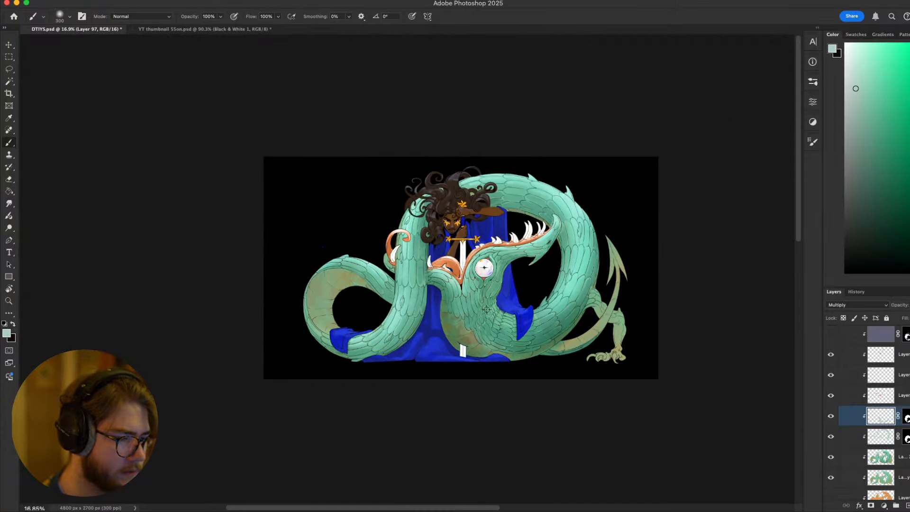
{"action": "scroll", "coordinate": [472, 309], "scroll_direction": "up", "scroll_amount": 5}
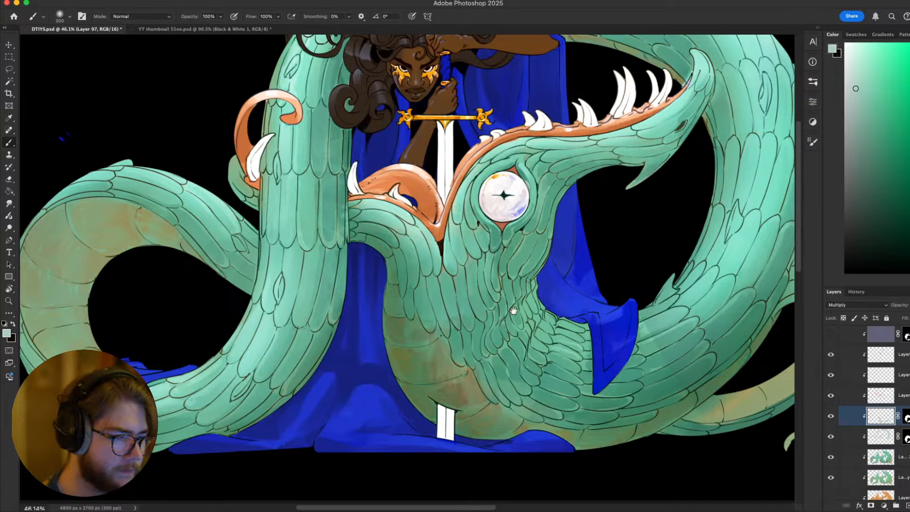
{"action": "scroll", "coordinate": [493, 310], "scroll_direction": "down", "scroll_amount": 3}
{"action": "scroll", "coordinate": [495, 313], "scroll_direction": "up", "scroll_amount": 2}
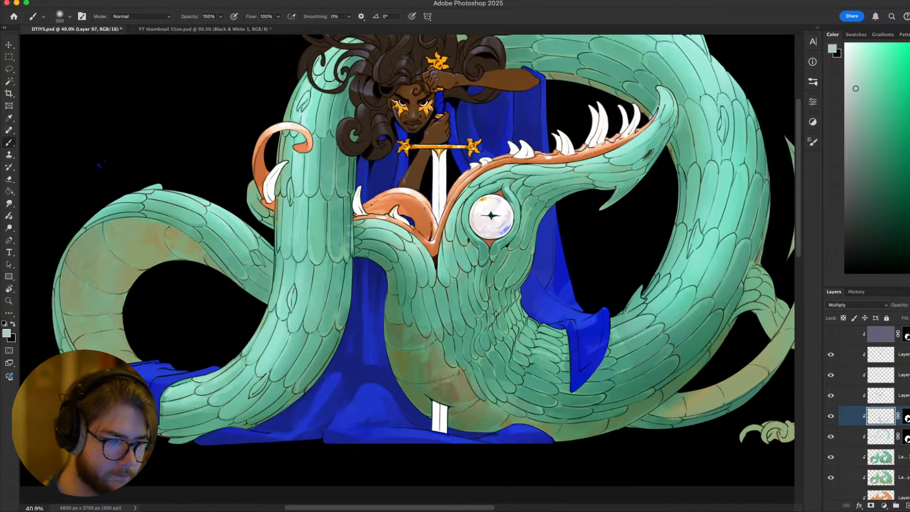
Lasso the large coil around the snout tip and brush a 300 px Multiply shadow onto the scales behind the snout
{"action": "left_click_drag", "start_coordinate": [702, 282], "coordinate": [632, 339]}
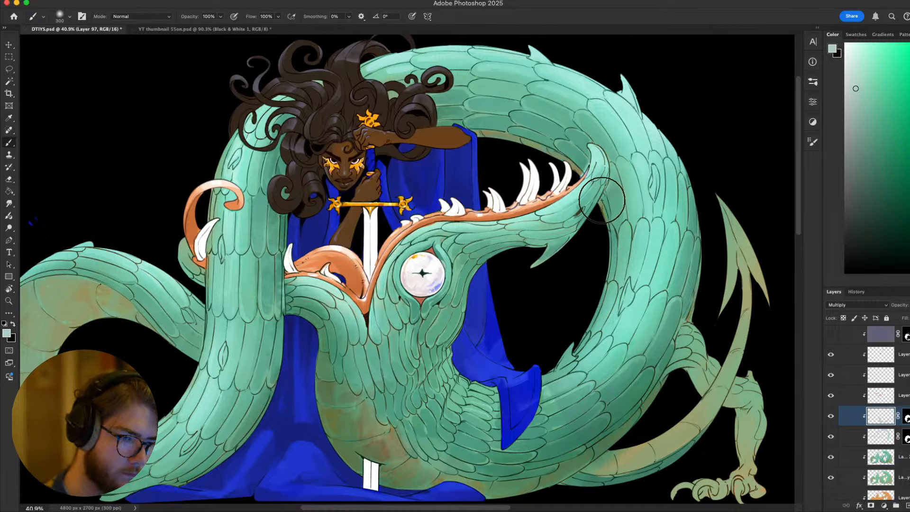
{"action": "key", "text": "l"}
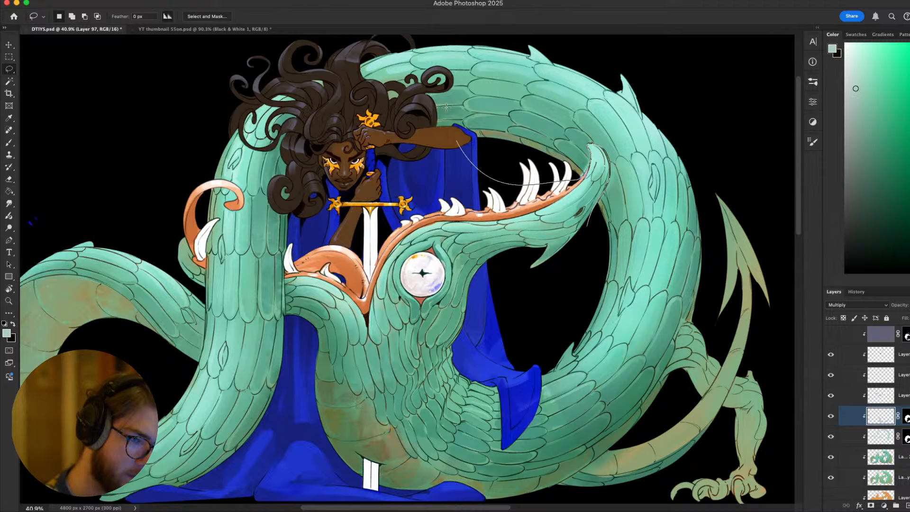
{"action": "mouse_move", "coordinate": [447, 107]}
{"action": "left_mouse_down"}
{"action": "mouse_move", "coordinate": [765, 204]}
{"action": "mouse_move", "coordinate": [503, 362]}
{"action": "left_mouse_up"}
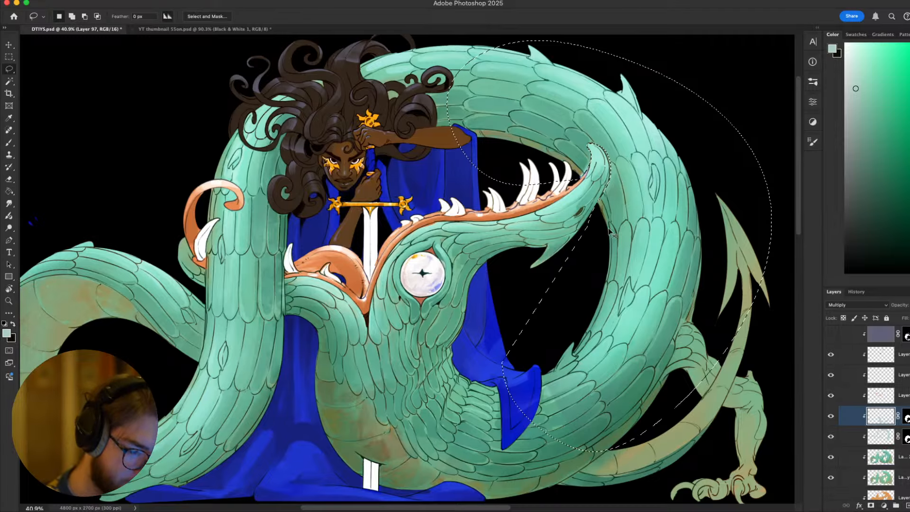
{"action": "scroll", "coordinate": [611, 233], "scroll_direction": "up", "scroll_amount": 3}
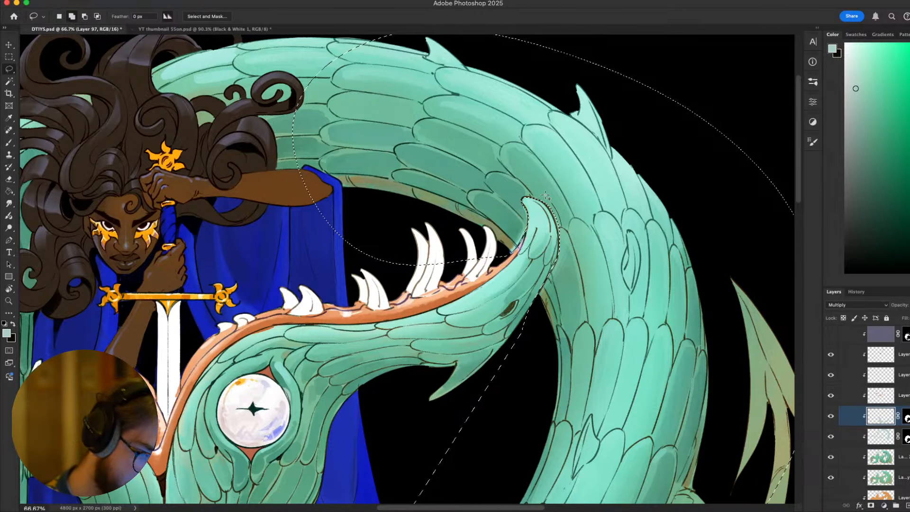
{"action": "key", "text": "b"}
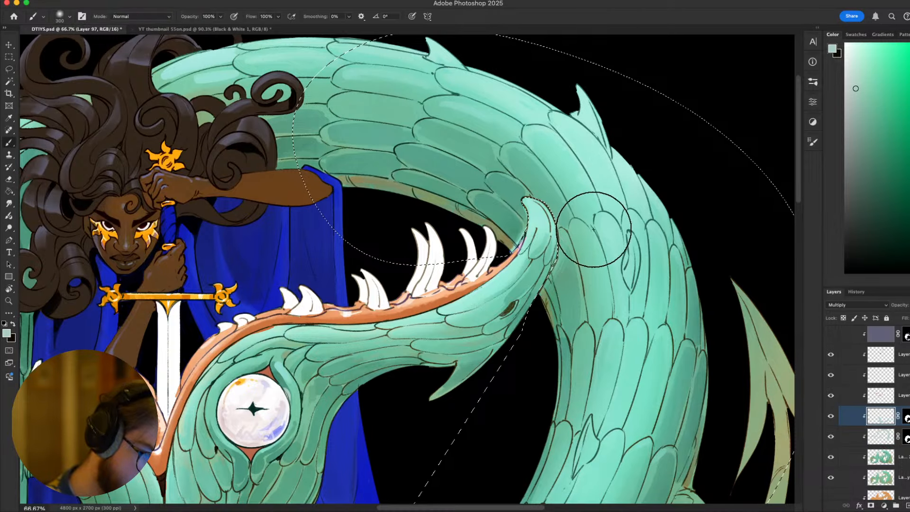
{"action": "mouse_move", "coordinate": [520, 293]}
{"action": "left_mouse_down"}
{"action": "mouse_move", "coordinate": [519, 266]}
{"action": "mouse_move", "coordinate": [501, 248]}
{"action": "mouse_move", "coordinate": [460, 238]}
{"action": "mouse_move", "coordinate": [429, 186]}
{"action": "left_mouse_up"}
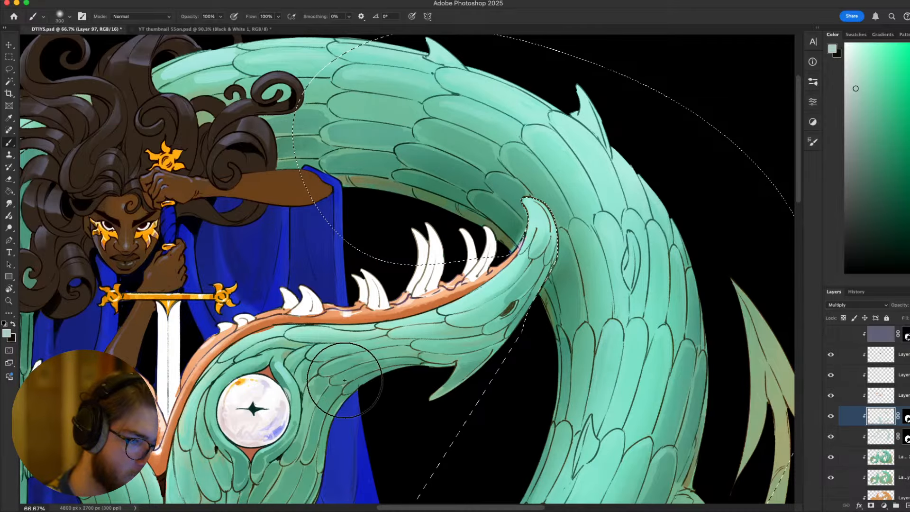
{"action": "left_click", "coordinate": [867, 436]}
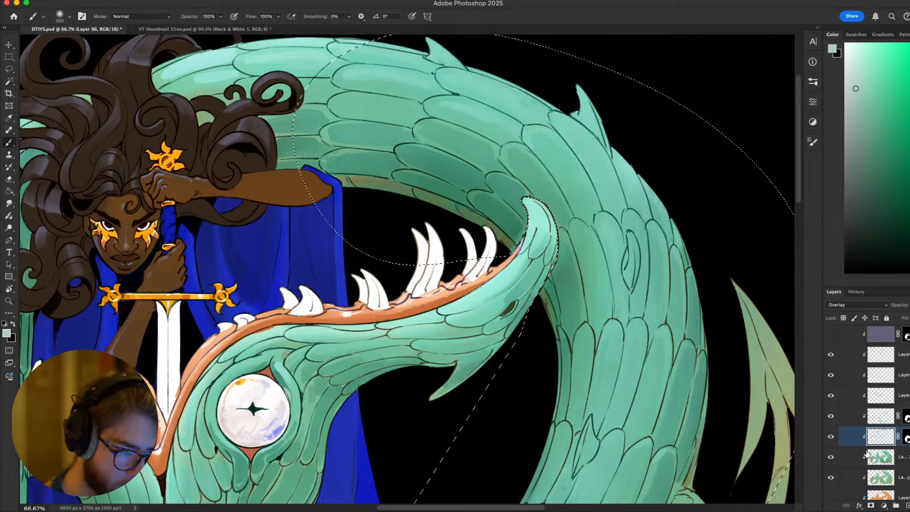
{"action": "key", "text": "e"}
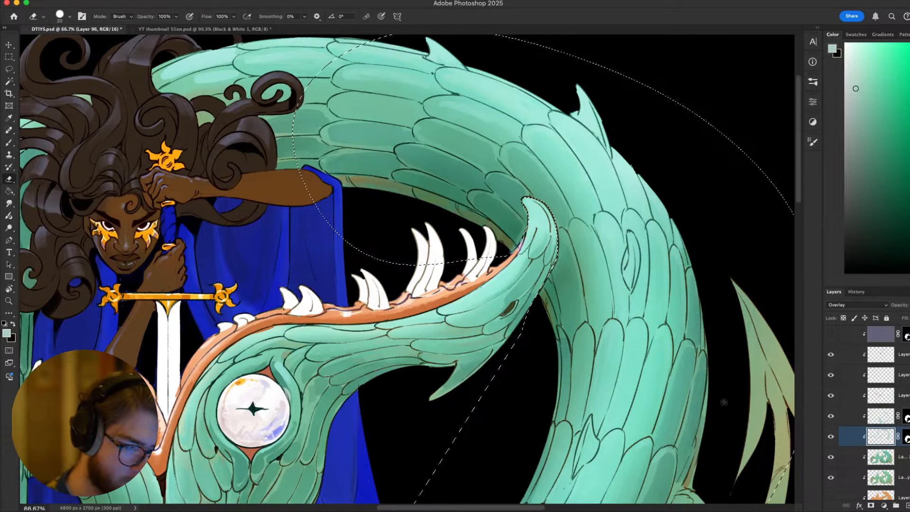
{"action": "key", "text": "alt+bracketright"}
{"action": "key", "text": "b"}
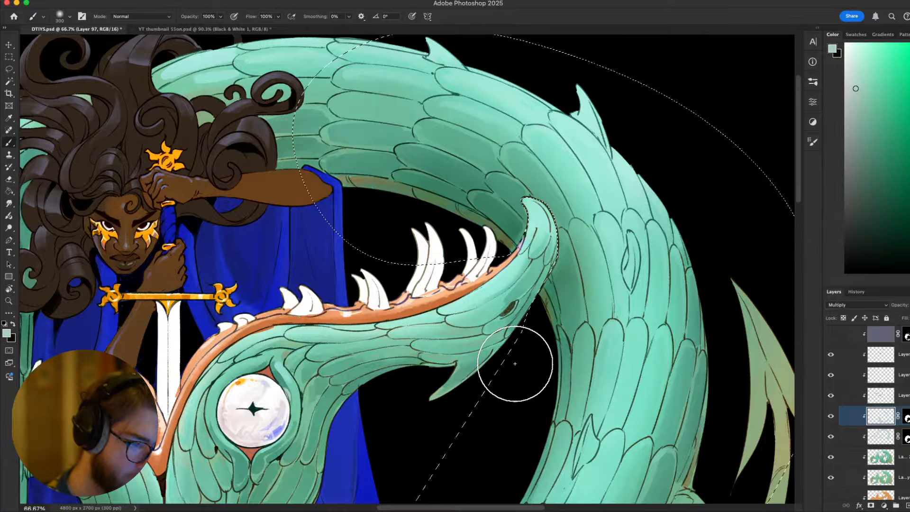
Clear the selection around the coil and review the snout's shadow in the whole illustration
{"action": "key", "text": "super+d"}
{"action": "left_click_drag", "start_coordinate": [515, 362], "coordinate": [436, 365]}
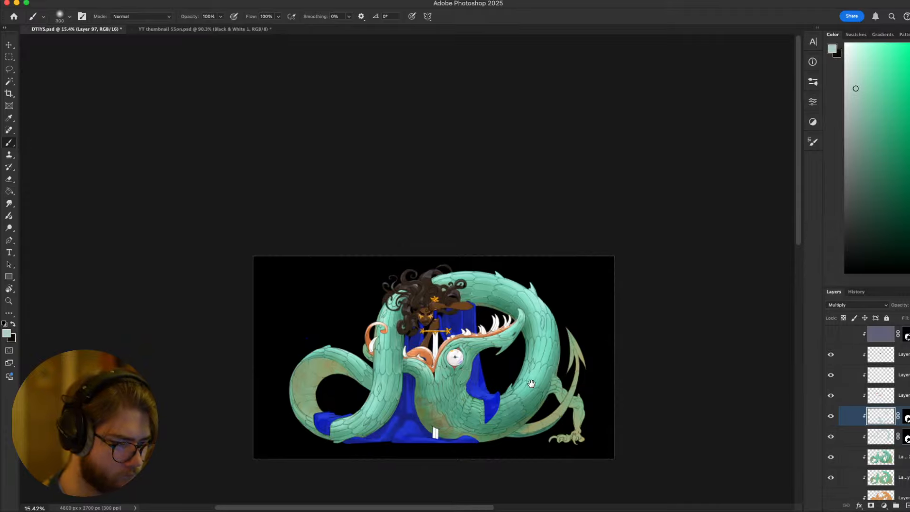
{"action": "left_click_drag", "start_coordinate": [532, 383], "coordinate": [571, 290]}
{"action": "scroll", "coordinate": [559, 264], "scroll_direction": "up", "scroll_amount": 5}
{"action": "key", "text": "super+shift+d"}
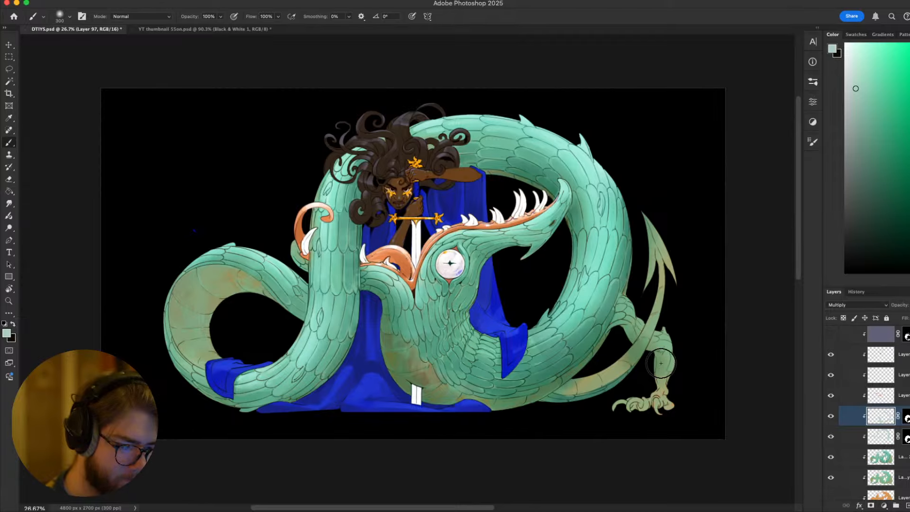
Lasso the hind leg beside the tail and brush Multiply shading where the tail crosses it
{"action": "key", "text": "l"}
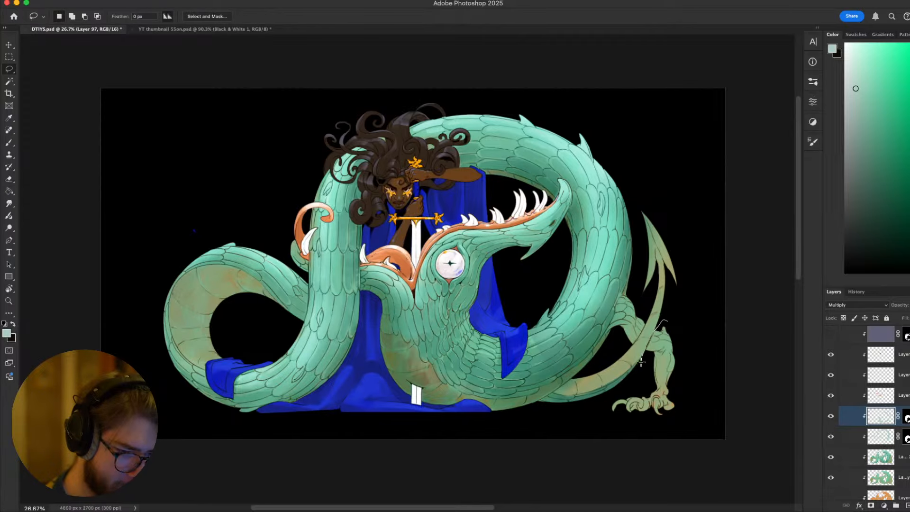
{"action": "mouse_move", "coordinate": [641, 361]}
{"action": "left_mouse_down"}
{"action": "mouse_move", "coordinate": [680, 430]}
{"action": "mouse_move", "coordinate": [664, 323]}
{"action": "left_mouse_up"}
{"action": "key", "text": "b"}
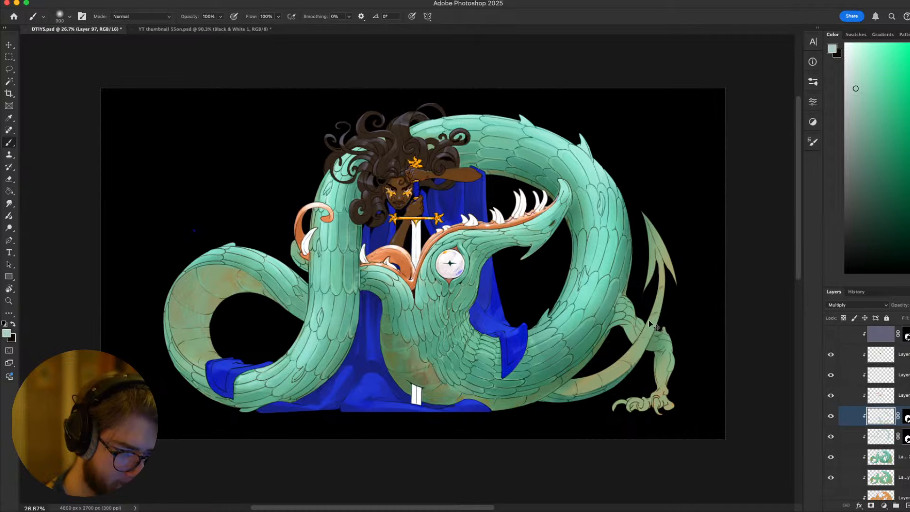
{"action": "key", "text": "l"}
{"action": "key", "text": "b"}
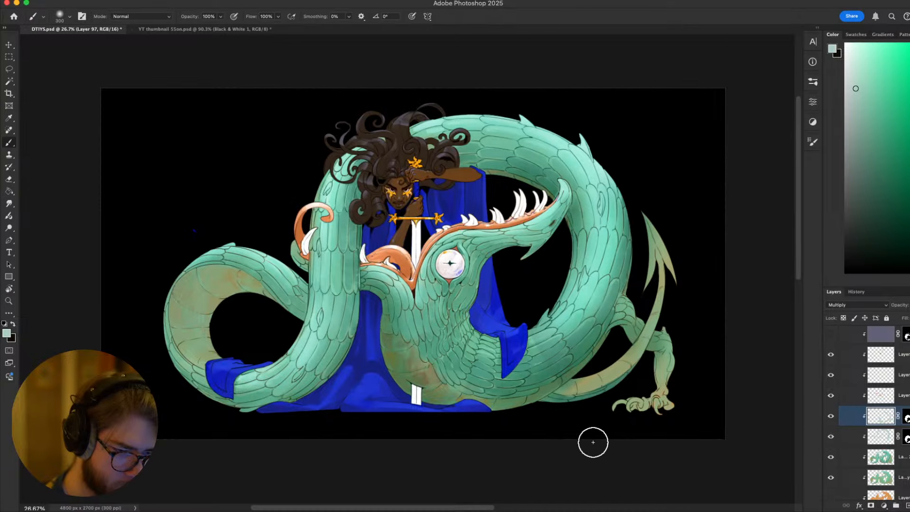
Lasso the upper leg and tail base in turn, brush shading where they emerge behind the coil, and clear the selection
{"action": "key", "text": "l"}
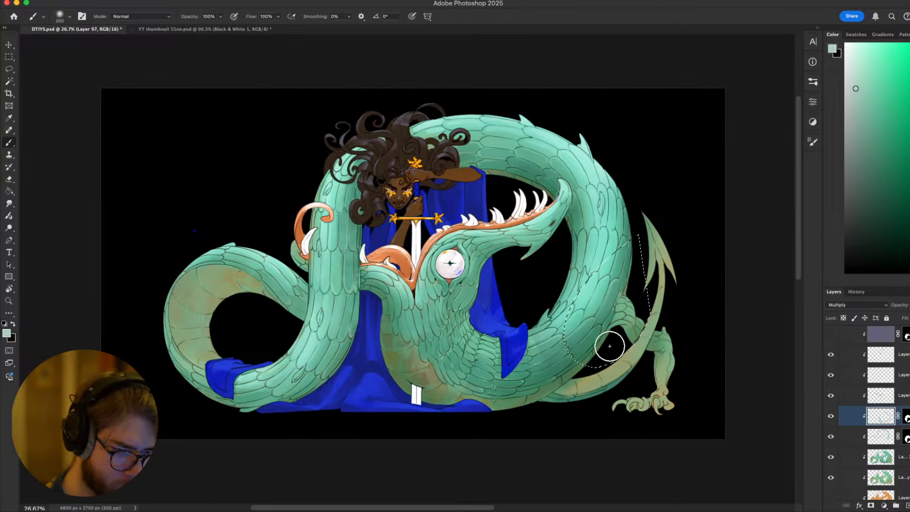
{"action": "left_click_drag", "start_coordinate": [597, 362], "coordinate": [650, 308]}
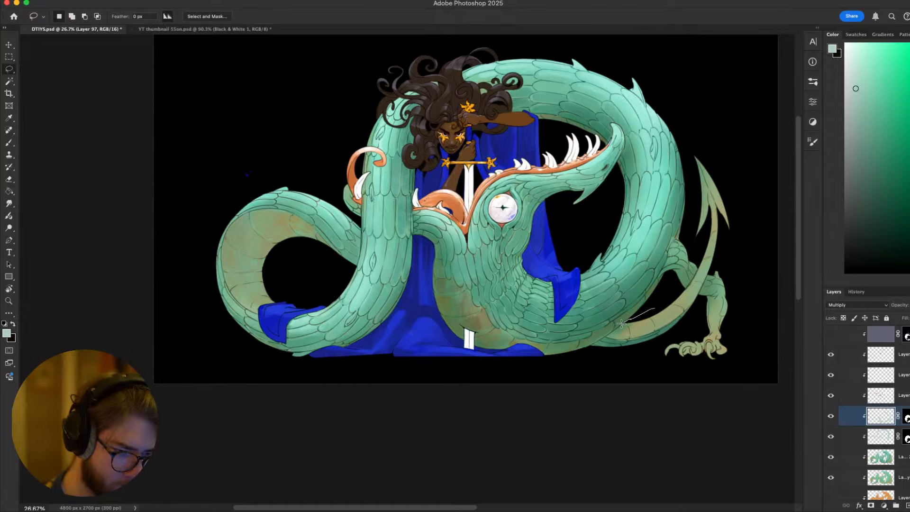
{"action": "mouse_move", "coordinate": [584, 350]}
{"action": "left_mouse_down"}
{"action": "mouse_move", "coordinate": [734, 359]}
{"action": "mouse_move", "coordinate": [742, 328]}
{"action": "left_mouse_up"}
{"action": "key", "text": "b"}
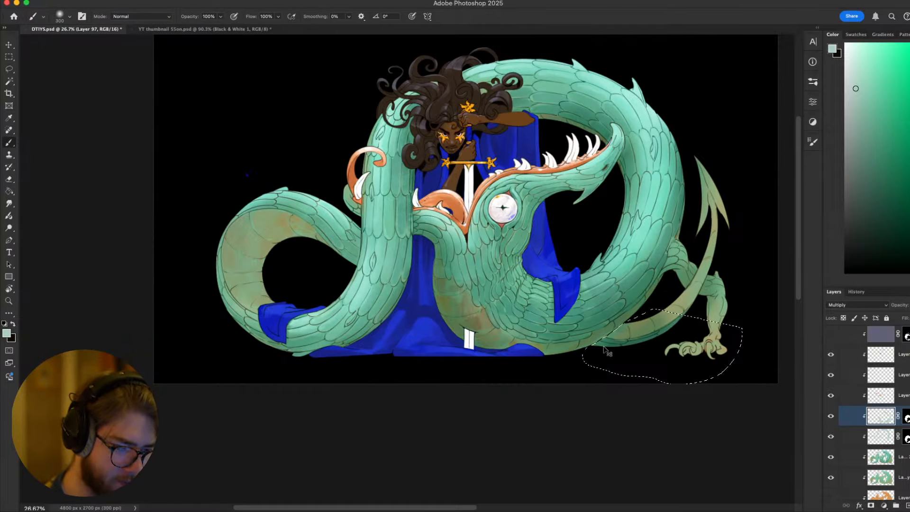
{"action": "key", "text": "super+d"}
Set the eraser to the Soft Round Pressure Opacity brush for softening the Multiply layer's shading
{"action": "scroll", "coordinate": [670, 364], "scroll_direction": "down", "scroll_amount": 5}
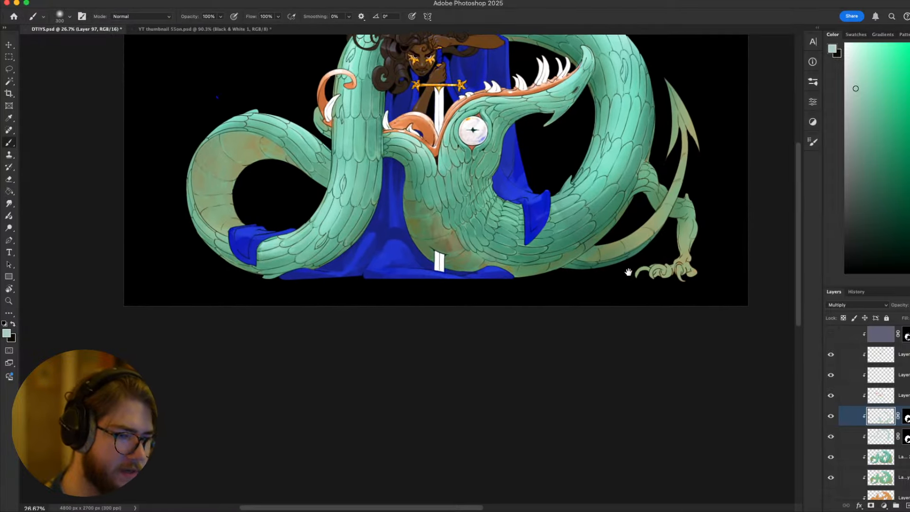
{"action": "mouse_move", "coordinate": [601, 302]}
{"action": "left_mouse_down"}
{"action": "mouse_move", "coordinate": [604, 319]}
{"action": "mouse_move", "coordinate": [763, 363]}
{"action": "left_mouse_up"}
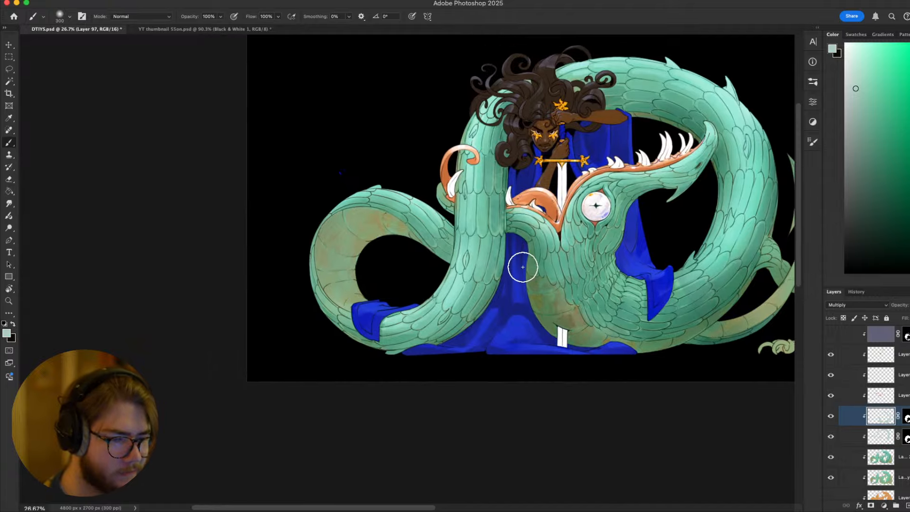
{"action": "key", "text": "e"}
{"action": "right_click", "coordinate": [525, 256]}
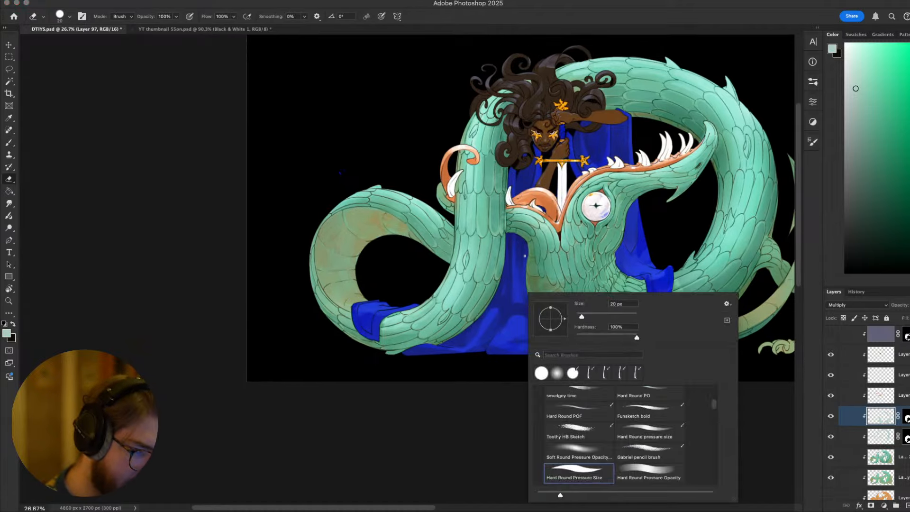
{"action": "left_click", "coordinate": [577, 450]}
{"action": "key", "text": "Return"}
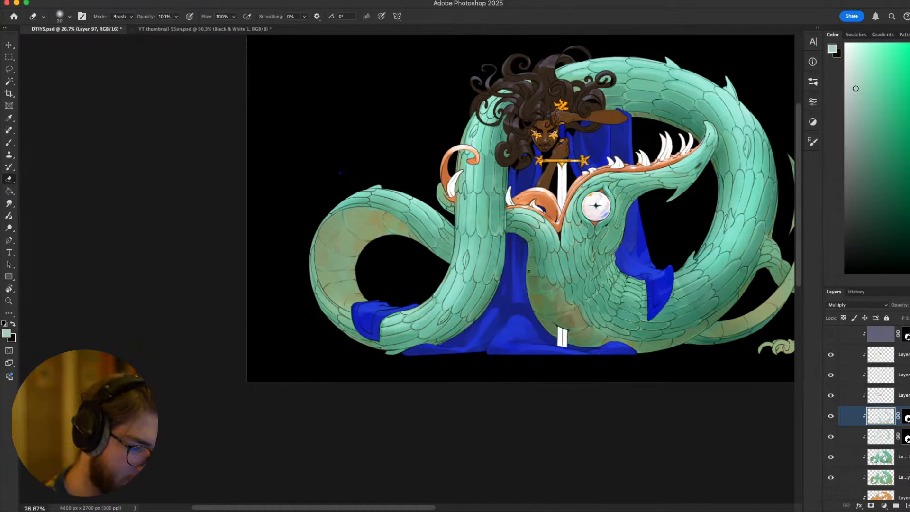
{"action": "left_click_drag", "start_coordinate": [565, 262], "coordinate": [497, 334]}
{"action": "key", "text": "Escape"}
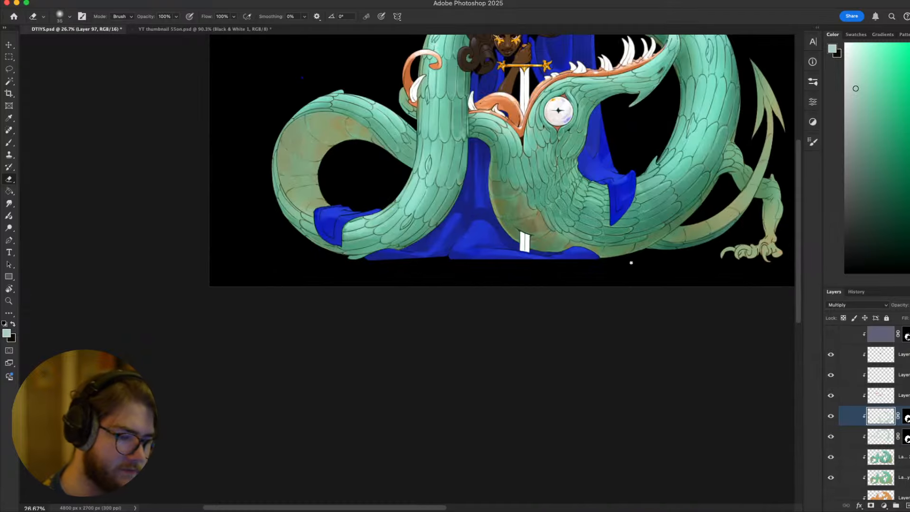
Examine the Multiply shading on the serpent's lower coils and throat, both up close and across the whole illustration
{"action": "left_click_drag", "start_coordinate": [631, 260], "coordinate": [689, 373]}
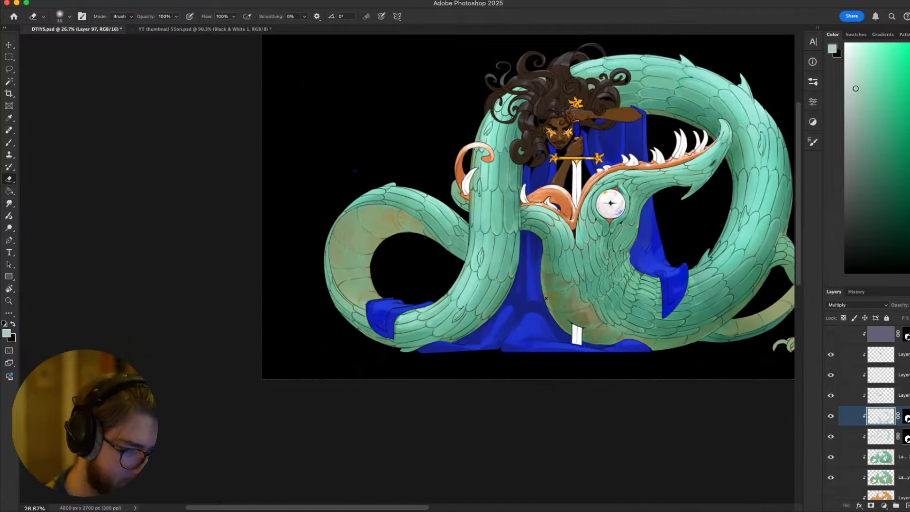
{"action": "key", "text": "r"}
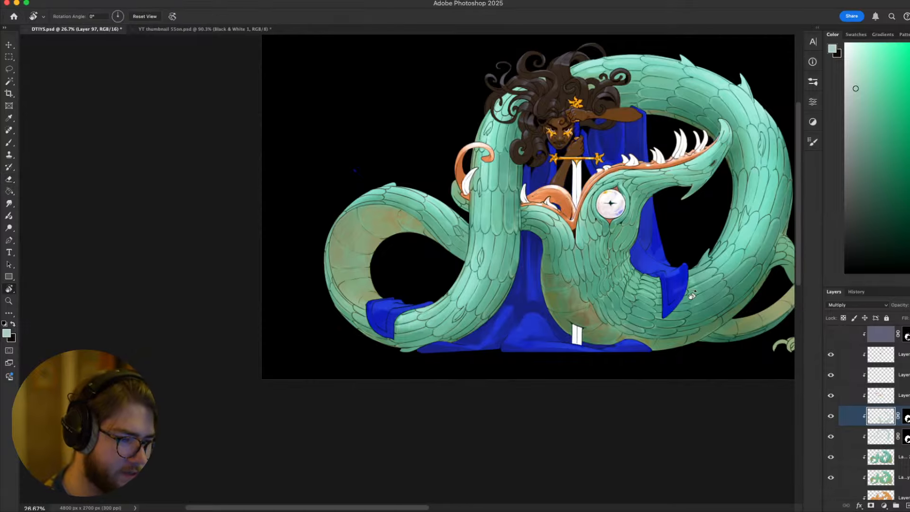
{"action": "mouse_move", "coordinate": [586, 334]}
{"action": "left_mouse_down"}
{"action": "mouse_move", "coordinate": [447, 444]}
{"action": "mouse_move", "coordinate": [550, 286]}
{"action": "left_mouse_up"}
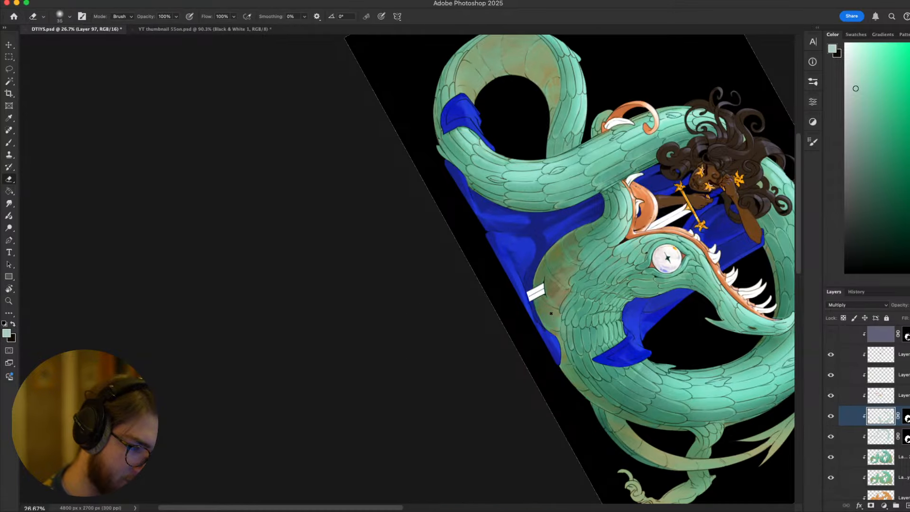
{"action": "key", "text": "bracketright"}
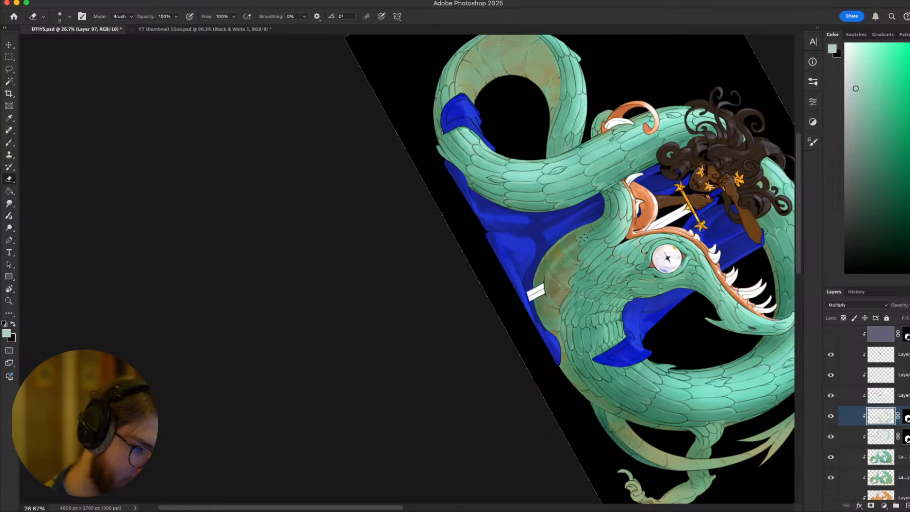
{"action": "key", "text": "Escape"}
{"action": "key", "text": "super+equal"}
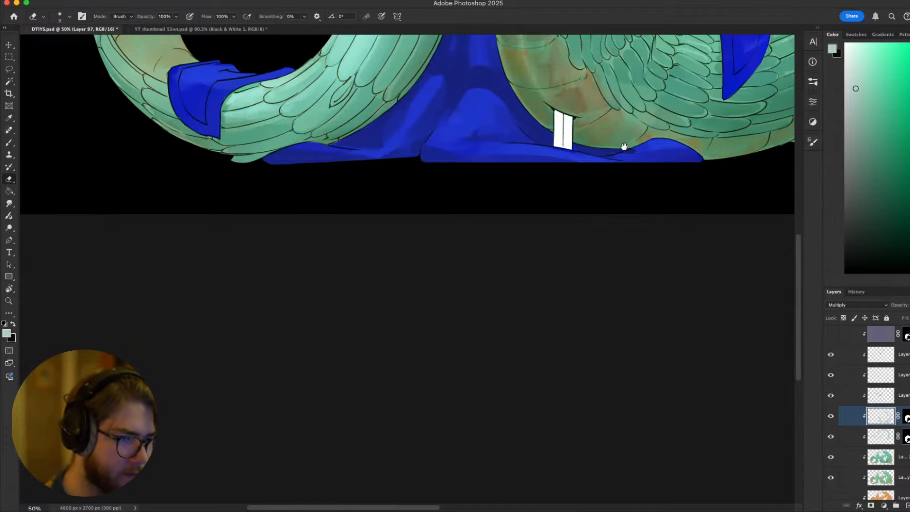
{"action": "key", "text": "super+equal"}
{"action": "key", "text": "super+minus"}
{"action": "key", "text": "super+minus"}
{"action": "key", "text": "super+minus"}
{"action": "key", "text": "super+equal"}
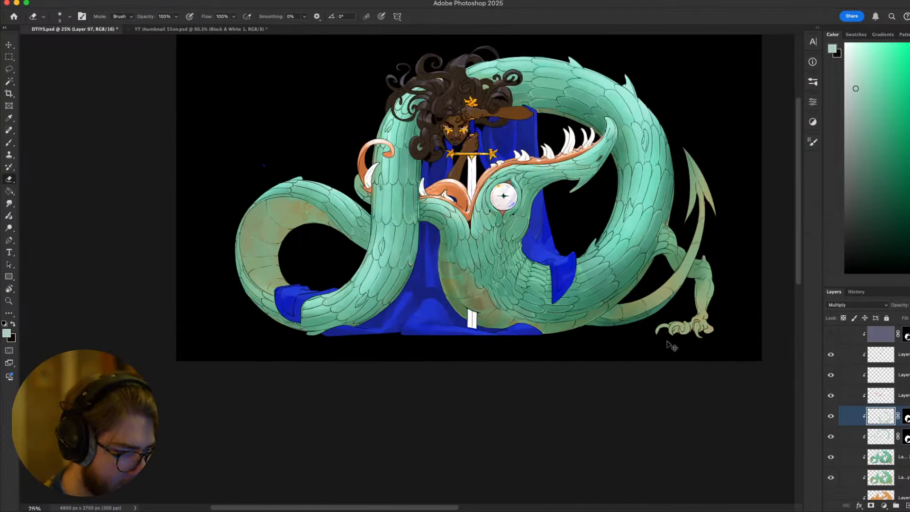
{"action": "key", "text": "super+equal"}
{"action": "key", "text": "super+equal"}
{"action": "key", "text": "super+minus"}
{"action": "key", "text": "super+minus"}
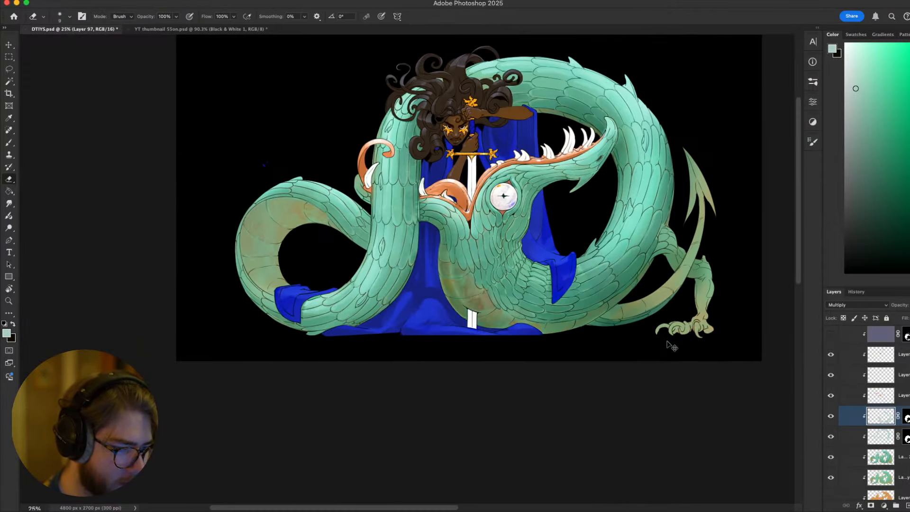
{"action": "key", "text": "super+equal"}
{"action": "key", "text": "super+minus"}
{"action": "key", "text": "super+minus"}
{"action": "key", "text": "super+equal"}
{"action": "key", "text": "super+equal"}
{"action": "key", "text": "super+equal"}
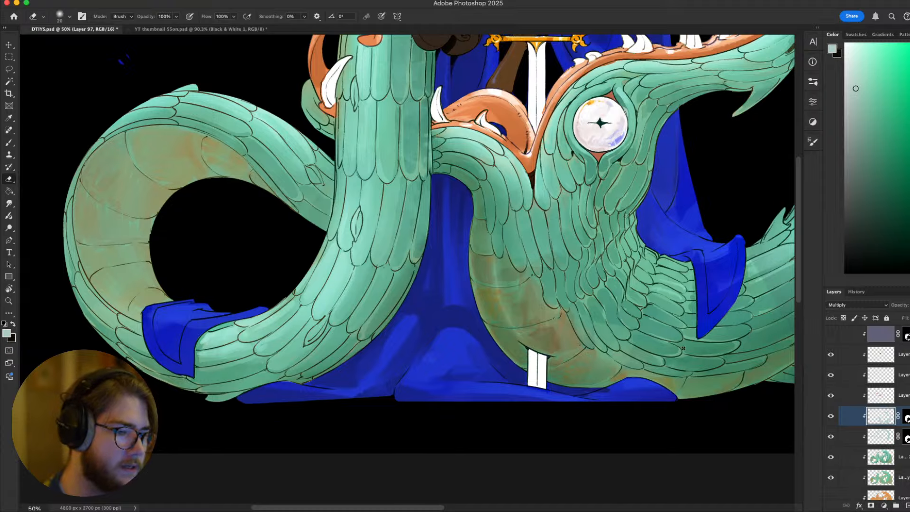
Enlarge the eraser to 175 px for the Multiply shading on the serpent's throat and review the whole figure
{"action": "key", "text": "bracketright"}
{"action": "key", "text": "bracketright"}
{"action": "key", "text": "bracketright"}
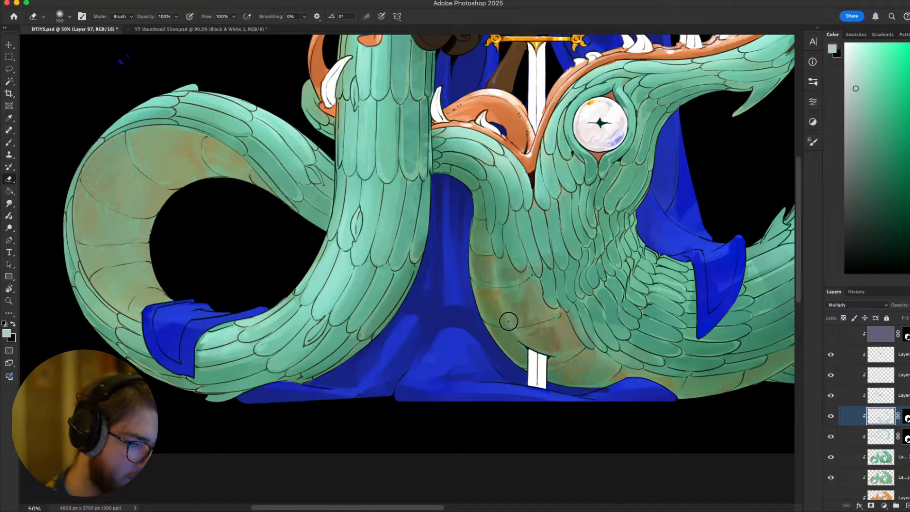
{"action": "key", "text": "bracketright"}
{"action": "key", "text": "bracketright"}
{"action": "key", "text": "bracketright"}
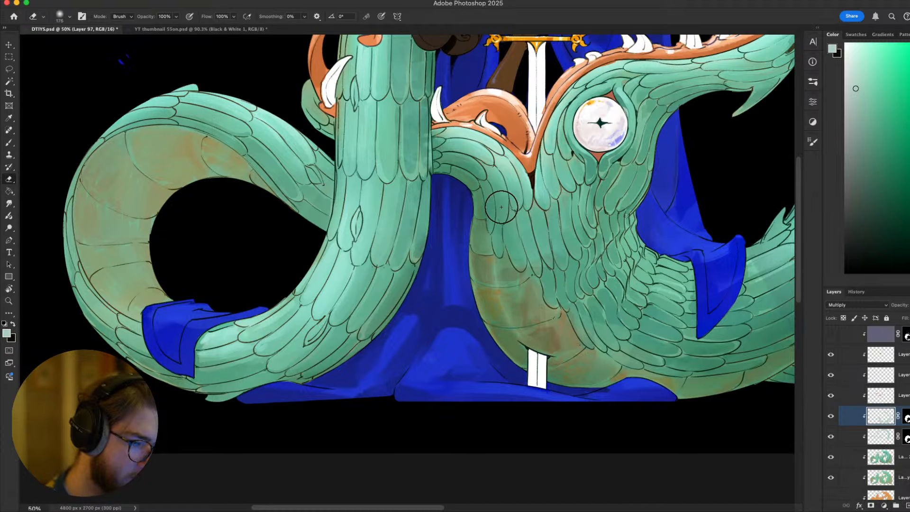
{"action": "scroll", "coordinate": [501, 206], "scroll_direction": "down", "scroll_amount": 3}
{"action": "scroll", "coordinate": [488, 289], "scroll_direction": "up", "scroll_amount": 3}
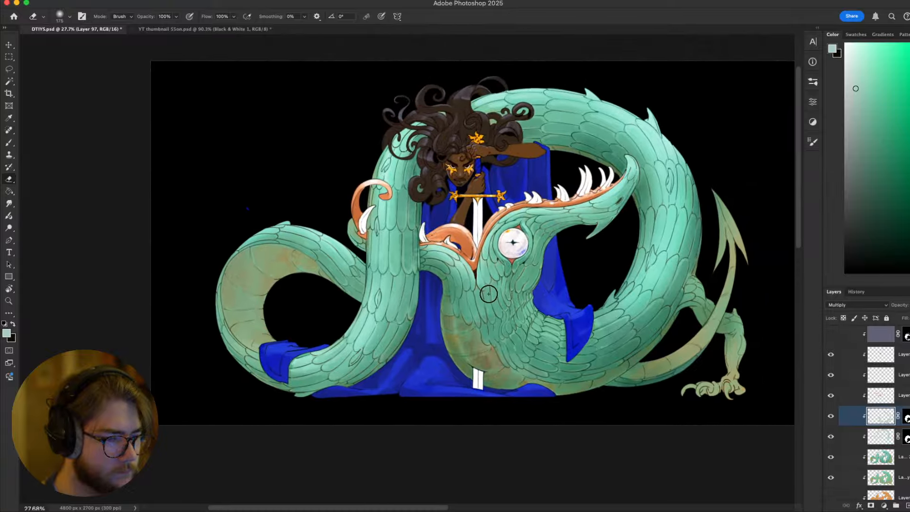
{"action": "scroll", "coordinate": [503, 289], "scroll_direction": "down", "scroll_amount": 3}
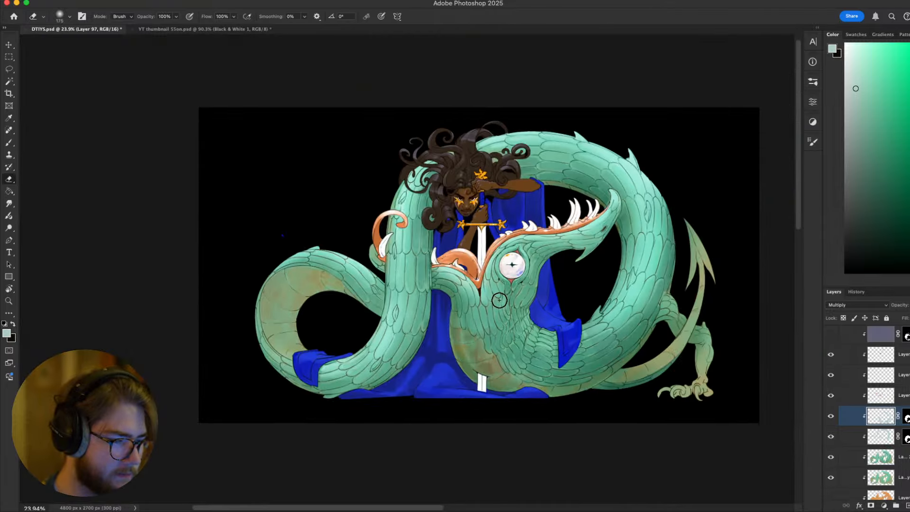
{"action": "scroll", "coordinate": [497, 298], "scroll_direction": "up", "scroll_amount": 4}
Activate the Normal layer holding the eye, teeth and mouth colours, toggling its visibility to verify its contents
{"action": "key", "text": "alt+bracketright"}
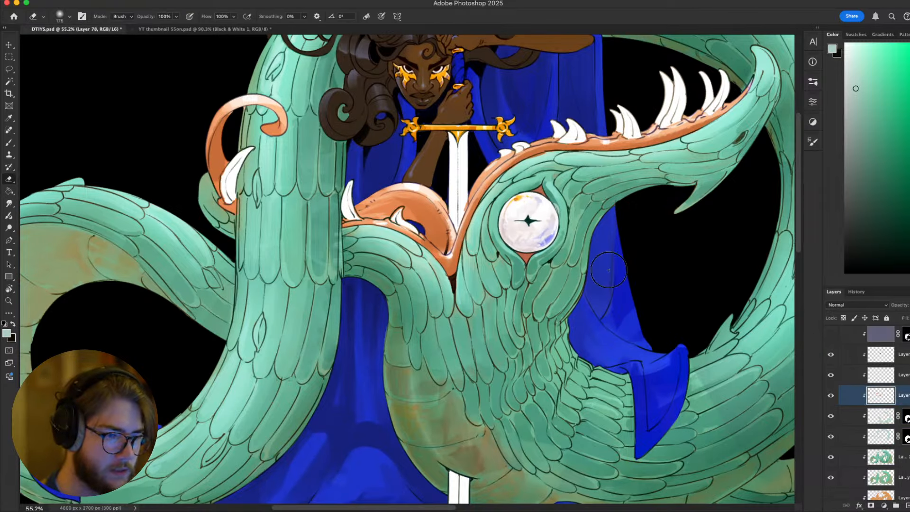
{"action": "key", "text": "l"}
{"action": "left_click_drag", "start_coordinate": [562, 187], "coordinate": [566, 196]}
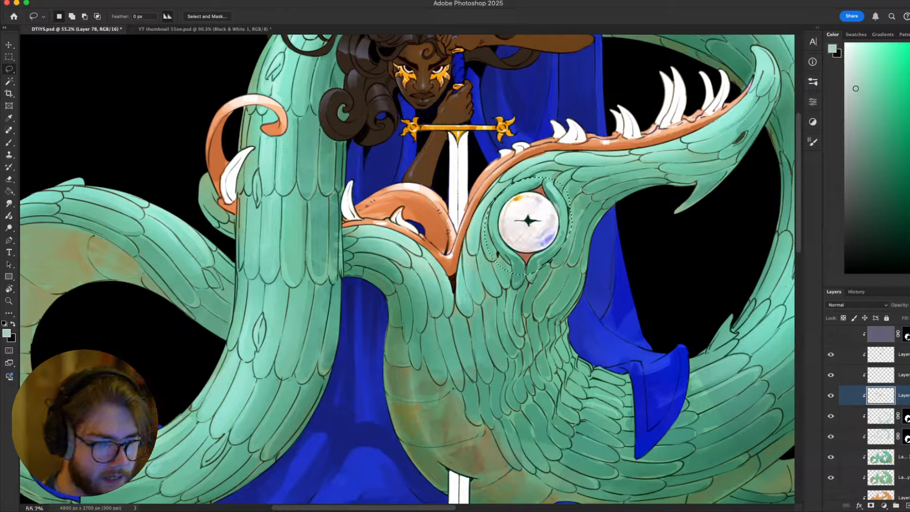
{"action": "left_click", "coordinate": [830, 396]}
{"action": "left_click", "coordinate": [830, 396]}
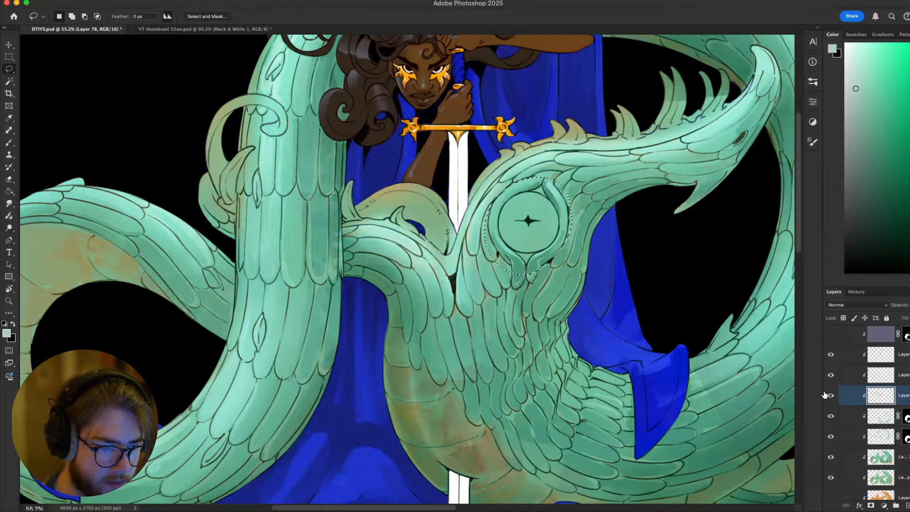
{"action": "left_click", "coordinate": [830, 395]}
{"action": "key", "text": "ctrl+d"}
Sample white from the serpent's eye, lasso the eyeball and brush it solid white
{"action": "key", "text": "b"}
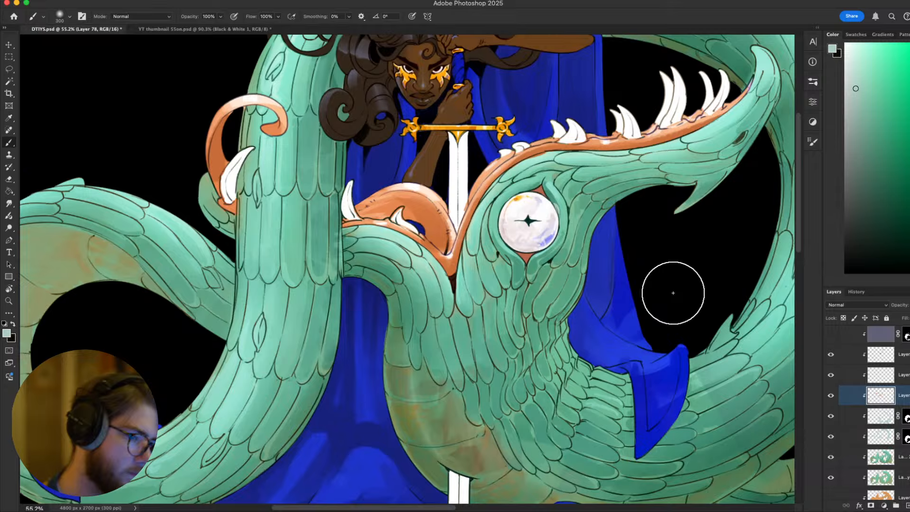
{"action": "left_click", "coordinate": [527, 204], "text": "alt"}
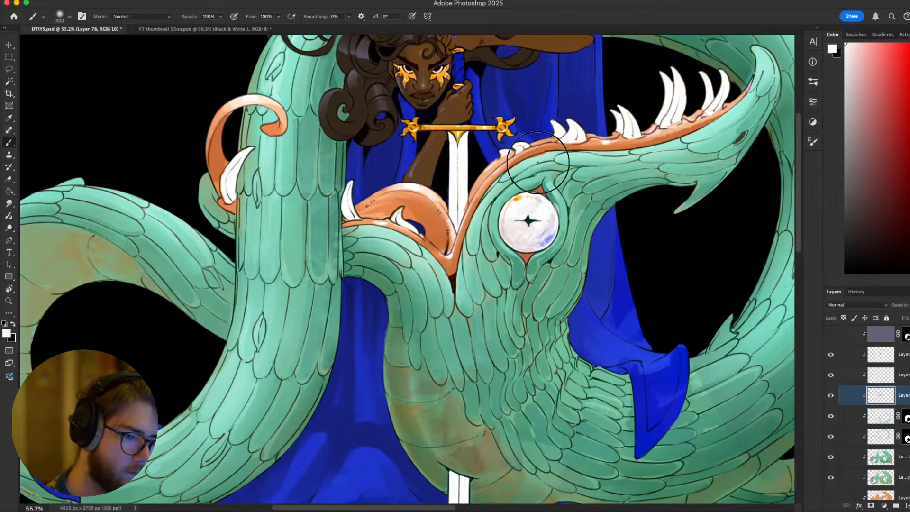
{"action": "key", "text": "l"}
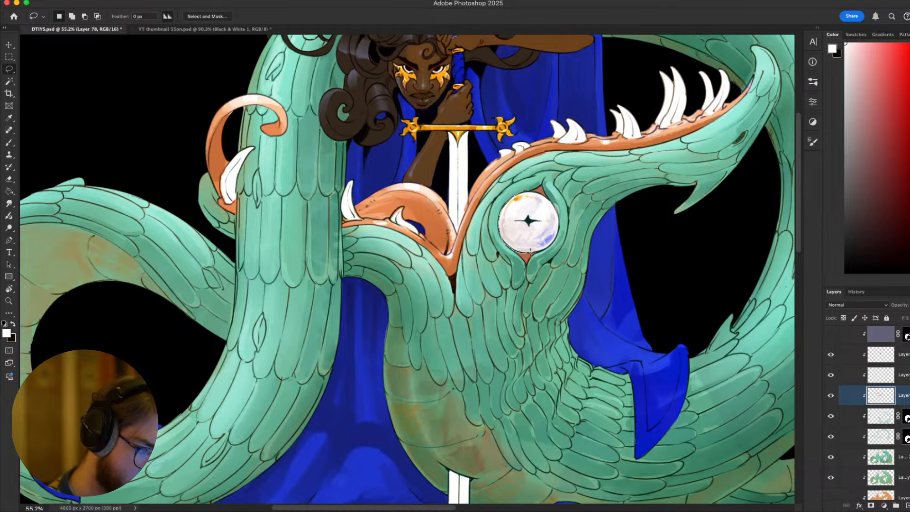
{"action": "key", "text": "b"}
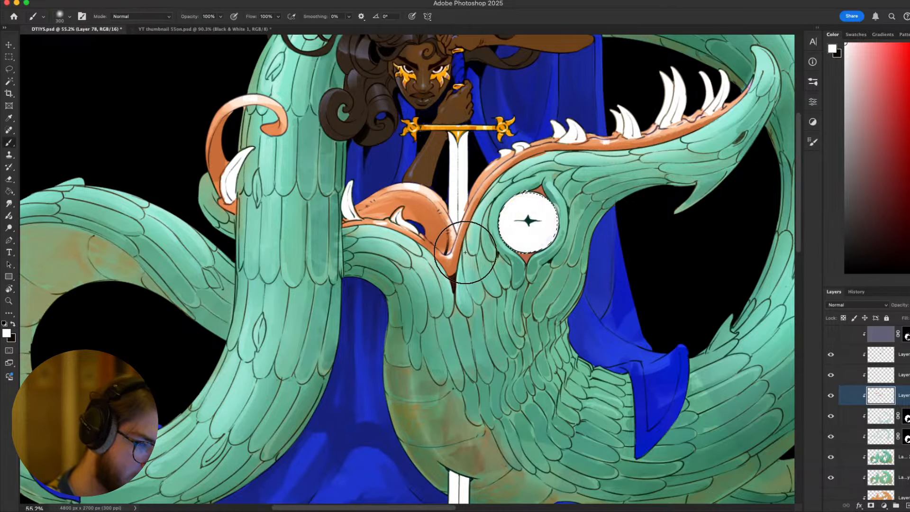
Review the repainted eye against the whole illustration and sample the tongue's orange as the brush colour
{"action": "scroll", "coordinate": [668, 272], "scroll_direction": "down", "scroll_amount": 5}
{"action": "scroll", "coordinate": [668, 272], "scroll_direction": "down", "scroll_amount": 2}
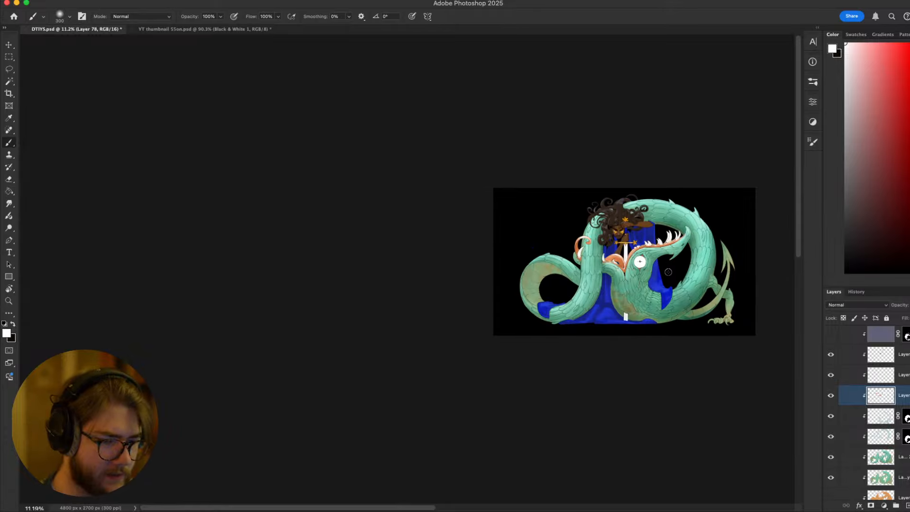
{"action": "scroll", "coordinate": [669, 271], "scroll_direction": "up", "scroll_amount": 6}
{"action": "scroll", "coordinate": [648, 280], "scroll_direction": "down", "scroll_amount": 4}
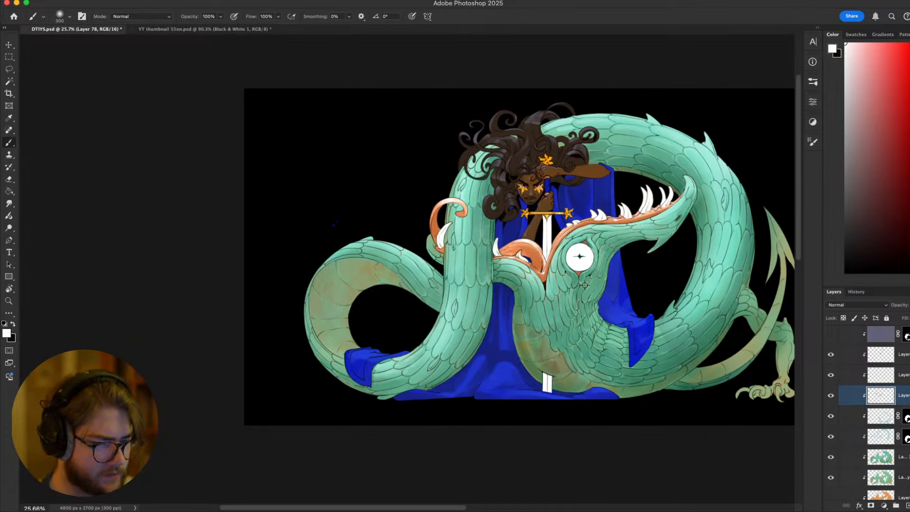
{"action": "scroll", "coordinate": [585, 284], "scroll_direction": "down", "scroll_amount": 2}
{"action": "scroll", "coordinate": [583, 268], "scroll_direction": "up", "scroll_amount": 2}
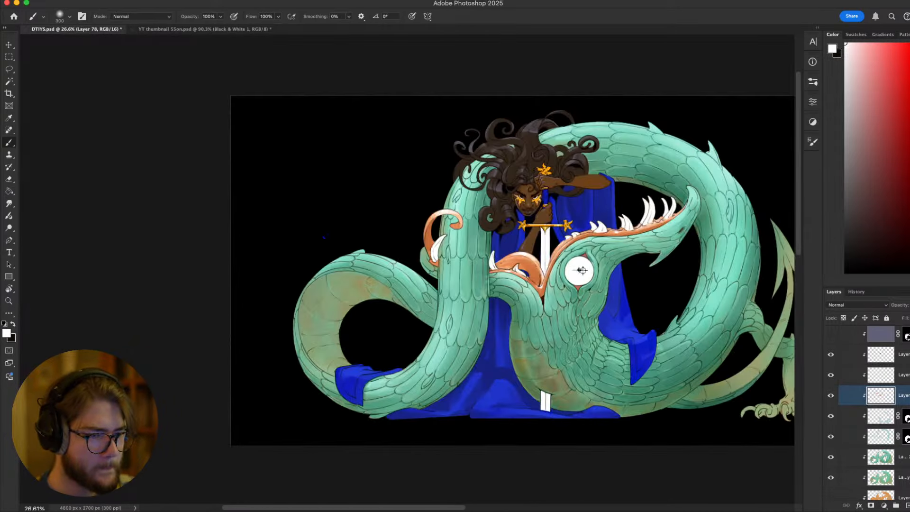
{"action": "scroll", "coordinate": [542, 265], "scroll_direction": "up", "scroll_amount": 3}
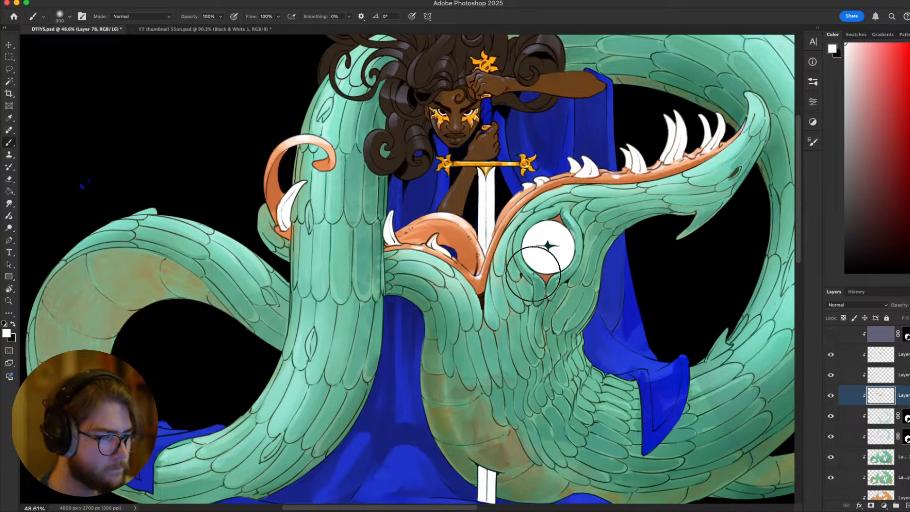
{"action": "scroll", "coordinate": [516, 291], "scroll_direction": "down", "scroll_amount": 2}
{"action": "scroll", "coordinate": [516, 288], "scroll_direction": "up", "scroll_amount": 2}
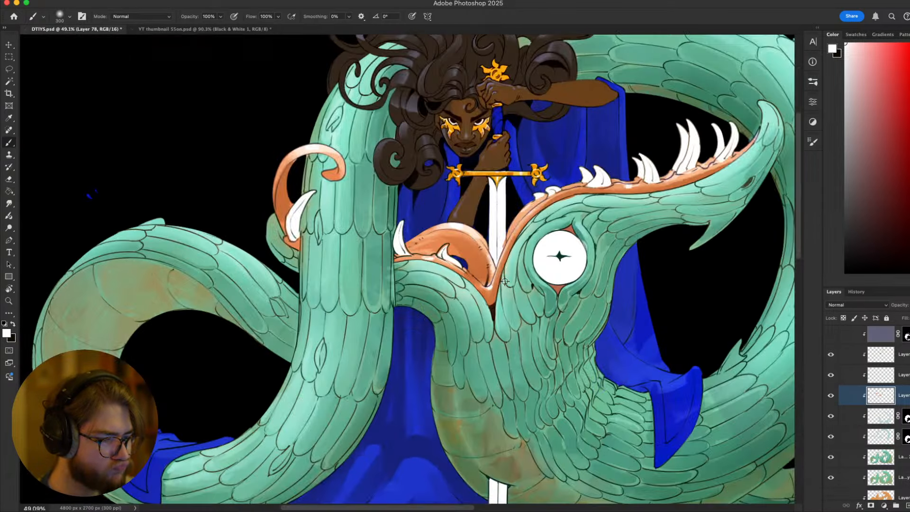
{"action": "scroll", "coordinate": [496, 341], "scroll_direction": "down", "scroll_amount": 1}
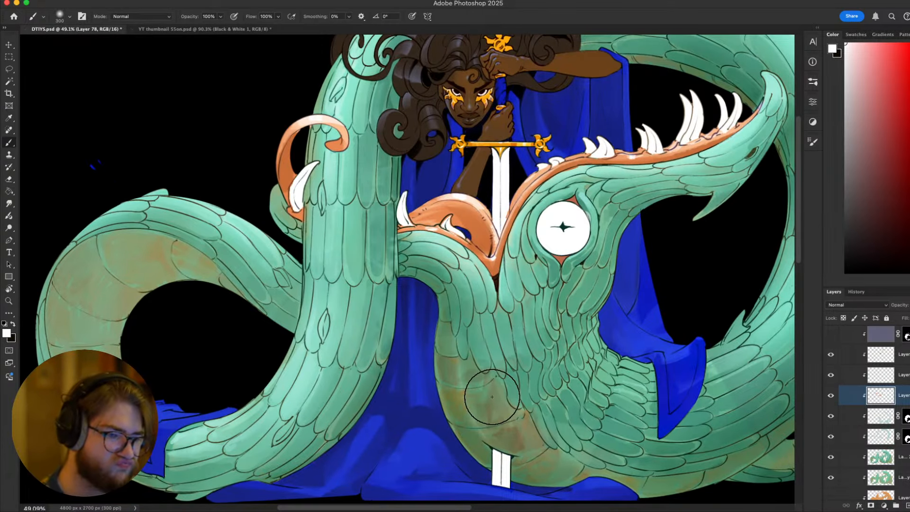
{"action": "left_click", "coordinate": [480, 238], "text": "alt"}
{"action": "mouse_move", "coordinate": [659, 313]}
{"action": "left_mouse_down"}
{"action": "mouse_move", "coordinate": [671, 270]}
{"action": "mouse_move", "coordinate": [656, 327]}
{"action": "mouse_move", "coordinate": [612, 365]}
{"action": "mouse_move", "coordinate": [680, 253]}
{"action": "left_mouse_up"}
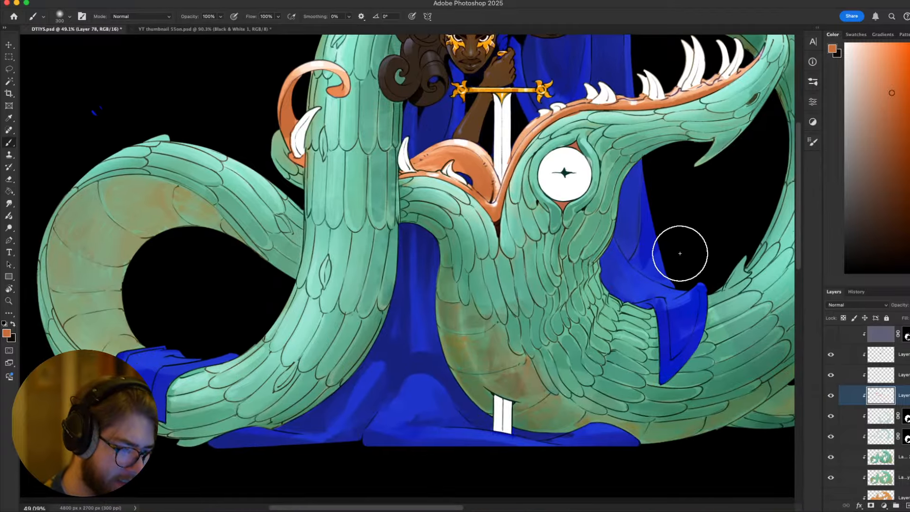
Activate the masked Multiply layer, hide it and the Overlay layer below, and examine the serpent without shading or highlights
{"action": "left_click", "coordinate": [876, 416]}
{"action": "left_click", "coordinate": [830, 416]}
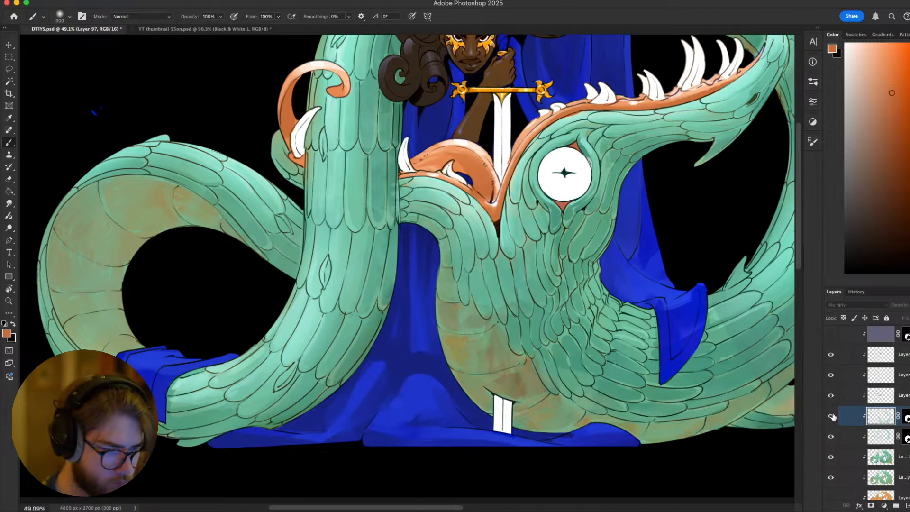
{"action": "left_click", "coordinate": [830, 416]}
{"action": "left_click", "coordinate": [831, 416]}
{"action": "left_click", "coordinate": [831, 436]}
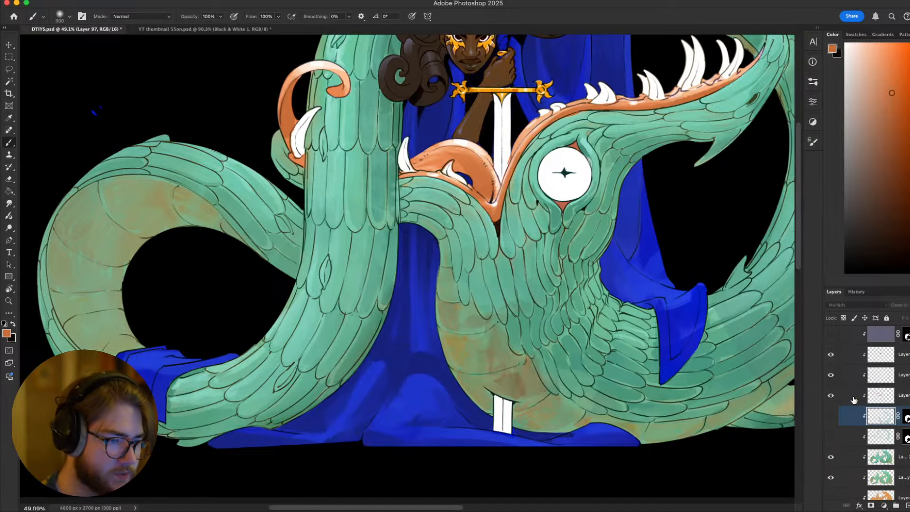
{"action": "scroll", "coordinate": [680, 393], "scroll_direction": "down", "scroll_amount": 8}
{"action": "scroll", "coordinate": [523, 372], "scroll_direction": "up", "scroll_amount": 4}
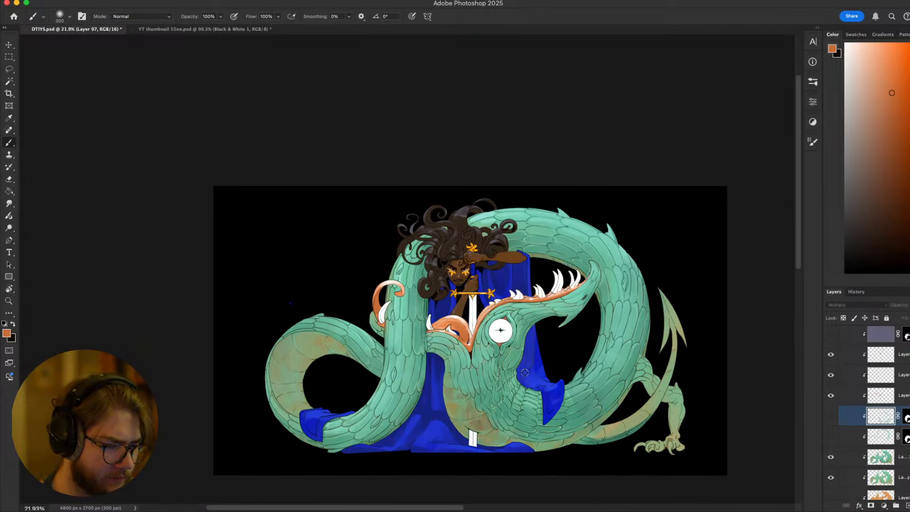
{"action": "scroll", "coordinate": [520, 391], "scroll_direction": "up", "scroll_amount": 1}
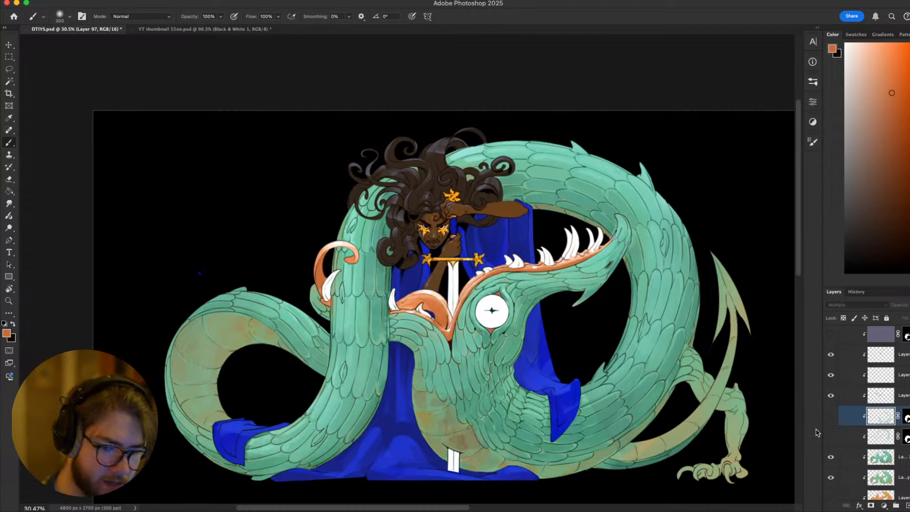
Restore the Multiply and Overlay layers, toggling the Overlay layer repeatedly to compare the serpent with and without its highlights
{"action": "left_click", "coordinate": [834, 416]}
{"action": "left_click", "coordinate": [831, 438]}
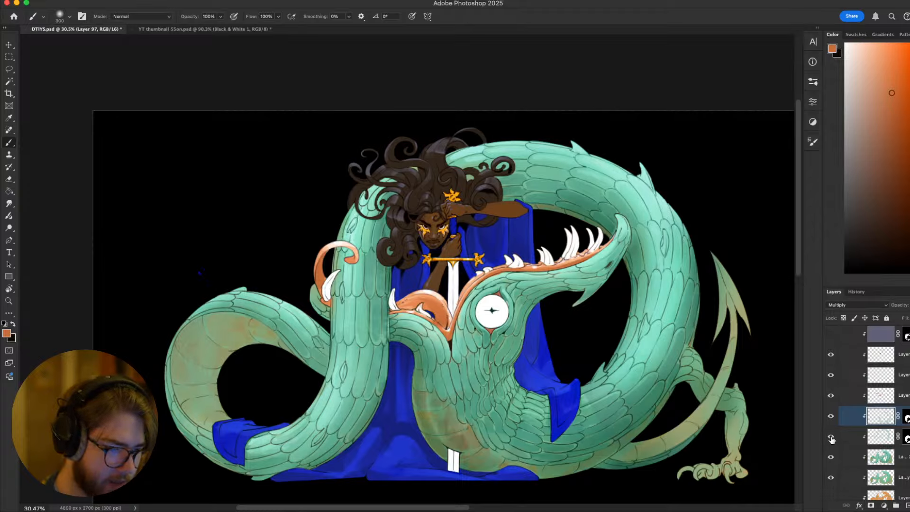
{"action": "left_click", "coordinate": [830, 437]}
{"action": "left_click", "coordinate": [831, 438]}
{"action": "left_click", "coordinate": [831, 438]}
{"action": "left_click", "coordinate": [831, 438]}
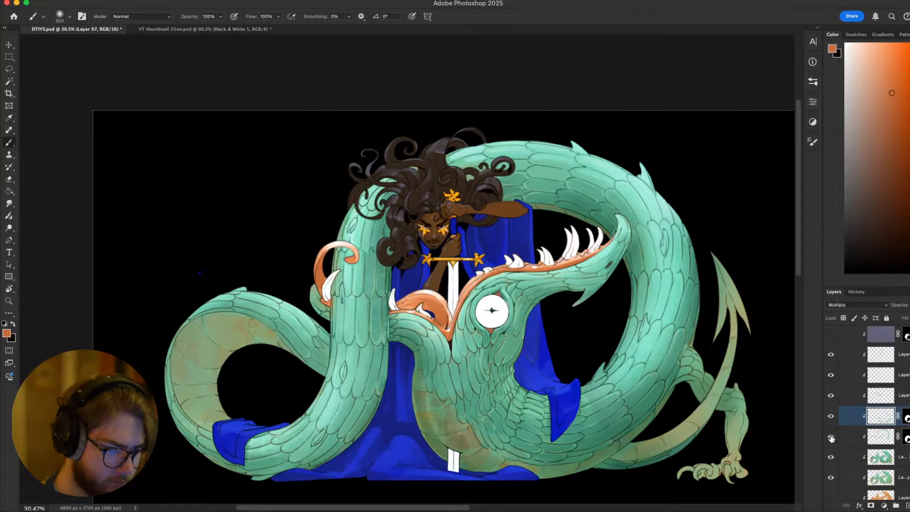
{"action": "left_click", "coordinate": [831, 438]}
{"action": "left_click", "coordinate": [831, 438]}
{"action": "left_click", "coordinate": [831, 438]}
{"action": "left_click", "coordinate": [831, 438]}
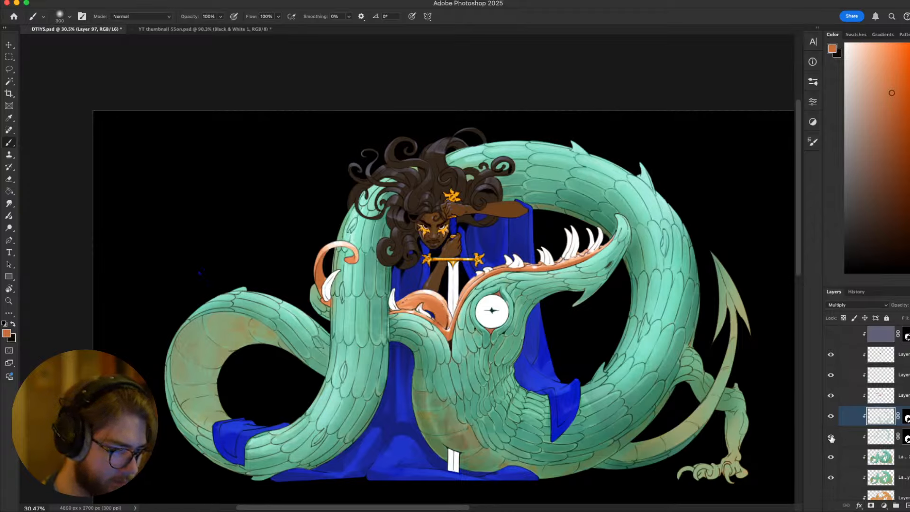
{"action": "key", "text": "r"}
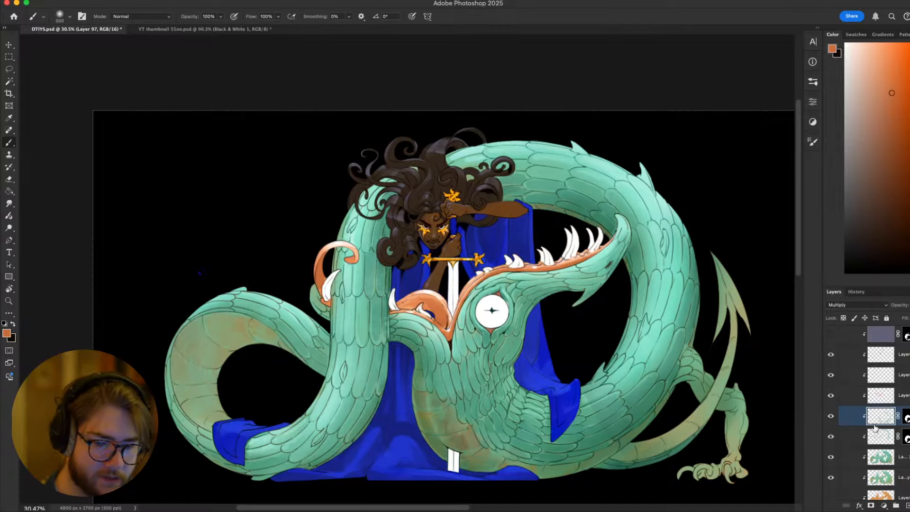
{"action": "left_click", "coordinate": [882, 437]}
{"action": "left_click_drag", "start_coordinate": [649, 381], "coordinate": [648, 157]}
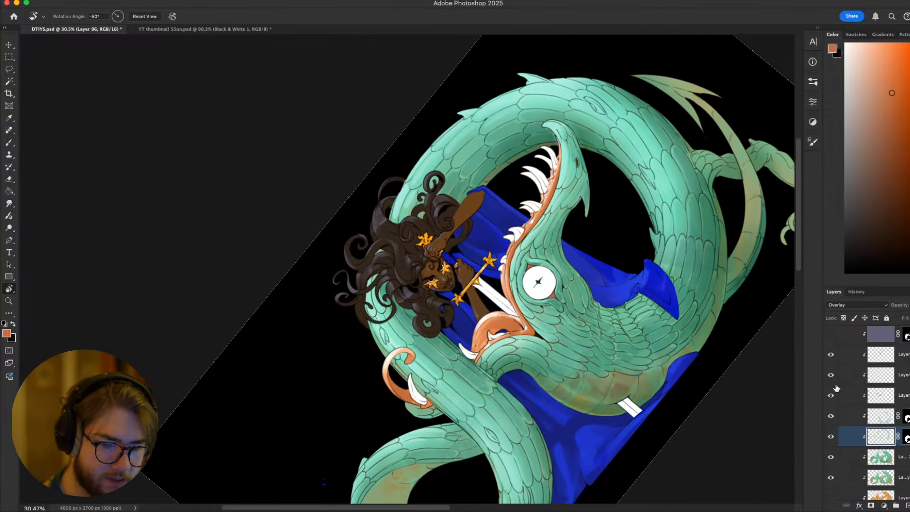
{"action": "left_click", "coordinate": [883, 417]}
{"action": "key", "text": "b"}
{"action": "key", "text": "Escape"}
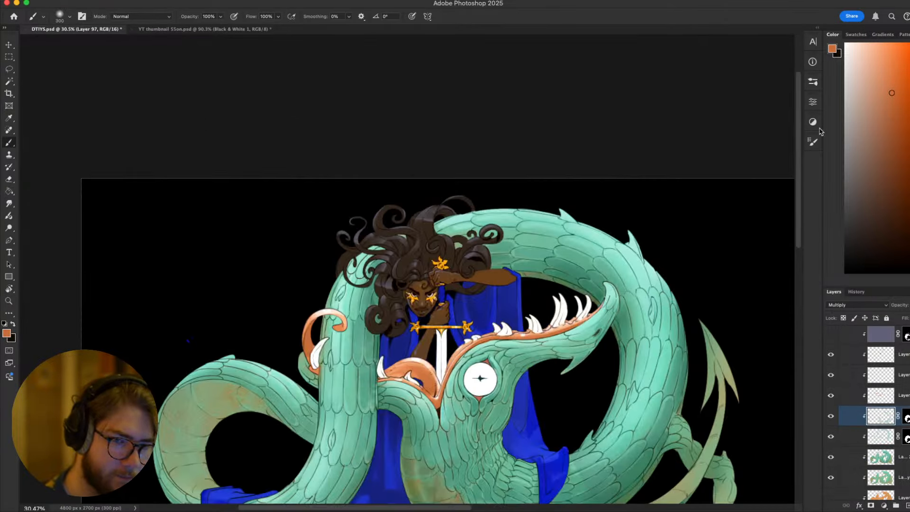
Choose the pale green recent swatch, enlarge the brush, and shade the lassoed inner side of the serpent's upper coil on the Multiply layer
{"action": "left_click", "coordinate": [855, 35]}
{"action": "left_click", "coordinate": [862, 61]}
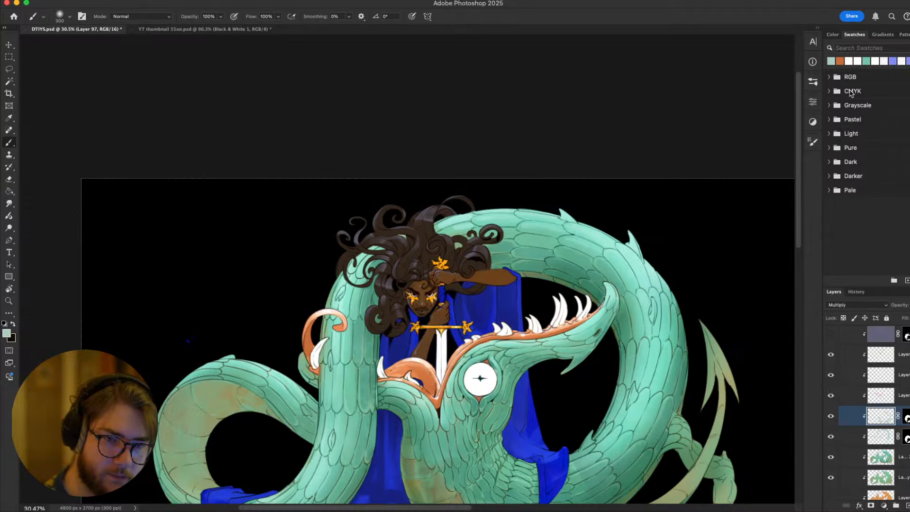
{"action": "key", "text": "bracketright"}
{"action": "key", "text": "bracketright"}
{"action": "key", "text": "bracketright"}
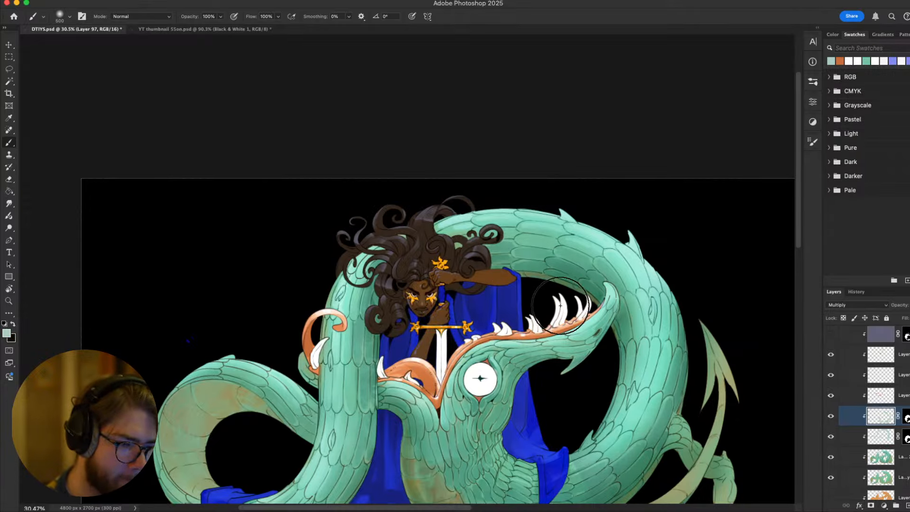
{"action": "key", "text": "l"}
{"action": "left_click_drag", "start_coordinate": [518, 312], "coordinate": [551, 292]}
{"action": "left_click_drag", "start_coordinate": [578, 239], "coordinate": [381, 312]}
{"action": "key", "text": "b"}
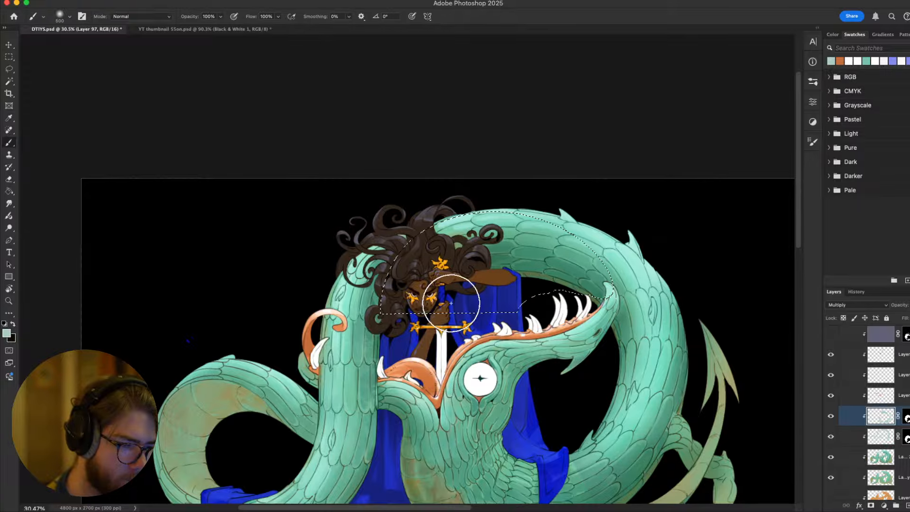
{"action": "scroll", "coordinate": [507, 319], "scroll_direction": "down", "scroll_amount": 5}
{"action": "scroll", "coordinate": [507, 319], "scroll_direction": "left", "scroll_amount": 4}
{"action": "mouse_move", "coordinate": [488, 153]}
{"action": "left_mouse_down"}
{"action": "mouse_move", "coordinate": [493, 183]}
{"action": "mouse_move", "coordinate": [494, 130]}
{"action": "left_mouse_up"}
Lasso the serpent's vertical front coil and brush Multiply shading down its side facing the sword
{"action": "key", "text": "l"}
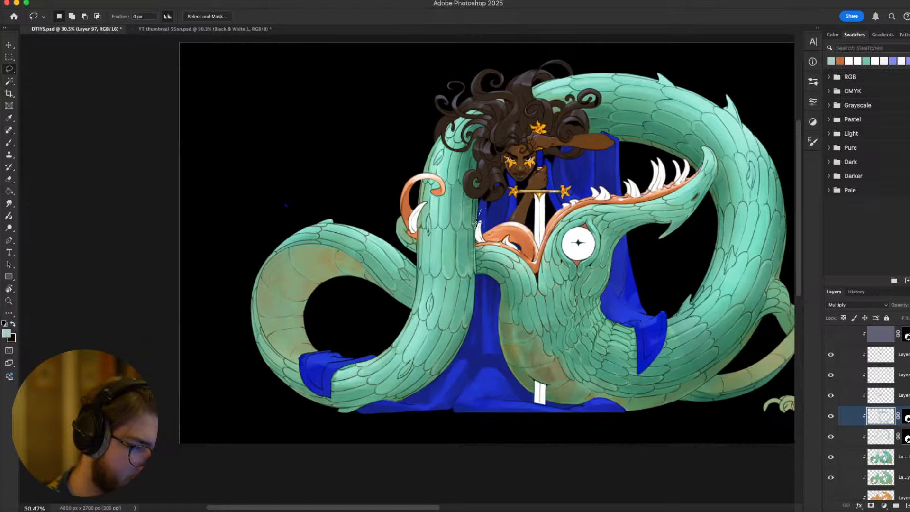
{"action": "mouse_move", "coordinate": [476, 271]}
{"action": "left_mouse_down"}
{"action": "mouse_move", "coordinate": [382, 428]}
{"action": "mouse_move", "coordinate": [498, 65]}
{"action": "left_mouse_up"}
{"action": "key", "text": "e"}
{"action": "key", "text": "bracketright"}
{"action": "key", "text": "bracketright"}
{"action": "key", "text": "bracketright"}
{"action": "key", "text": "bracketright"}
{"action": "key", "text": "bracketright"}
{"action": "key", "text": "bracketright"}
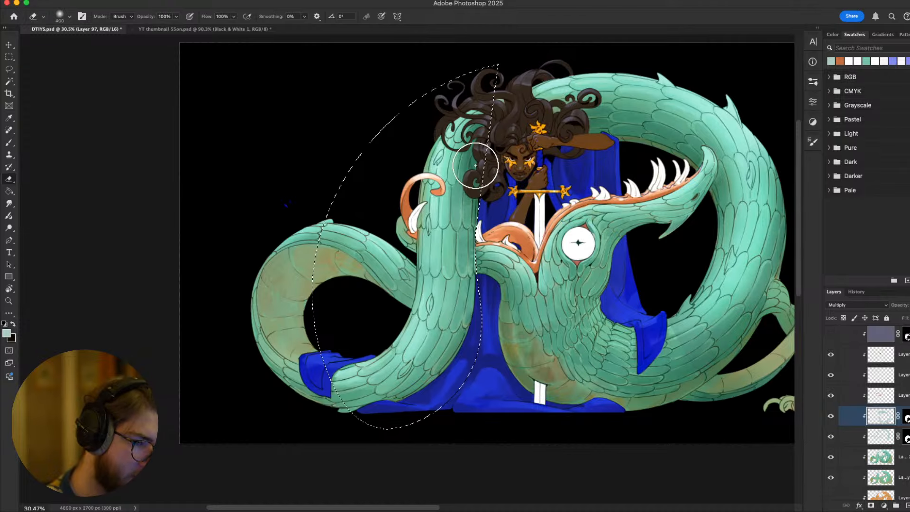
{"action": "key", "text": "b"}
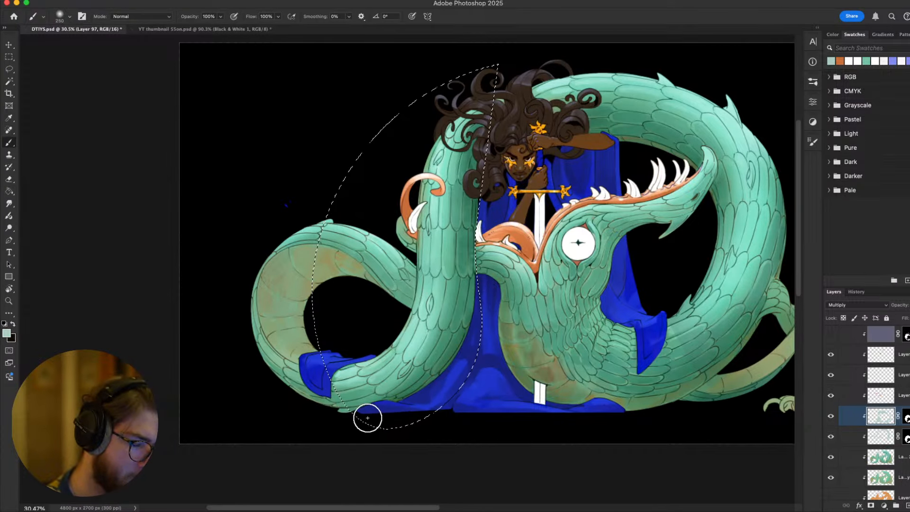
{"action": "key", "text": "ctrl+d"}
Restore the front coil's selection and try erasing a rim of shadow along its inner edge with a smaller eraser
{"action": "left_click_drag", "start_coordinate": [552, 368], "coordinate": [565, 371]}
{"action": "key", "text": "ctrl+shift+d"}
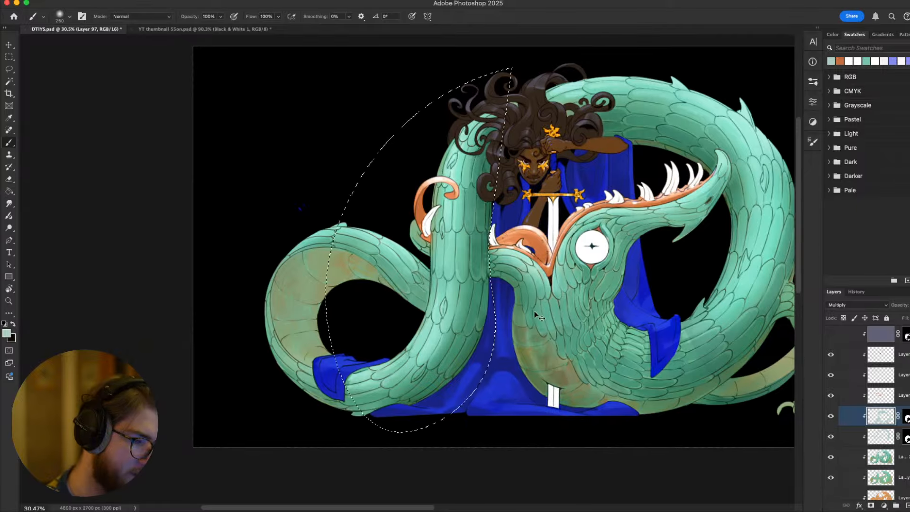
{"action": "key", "text": "e"}
{"action": "key", "text": "bracketleft"}
{"action": "key", "text": "bracketleft"}
{"action": "key", "text": "bracketleft"}
{"action": "key", "text": "bracketleft"}
{"action": "key", "text": "bracketleft"}
{"action": "key", "text": "bracketleft"}
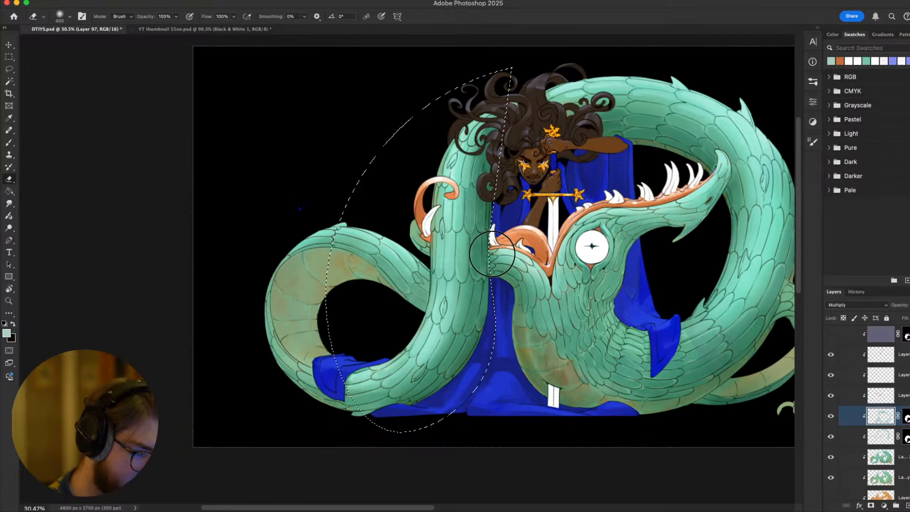
{"action": "left_click_drag", "start_coordinate": [480, 349], "coordinate": [436, 393]}
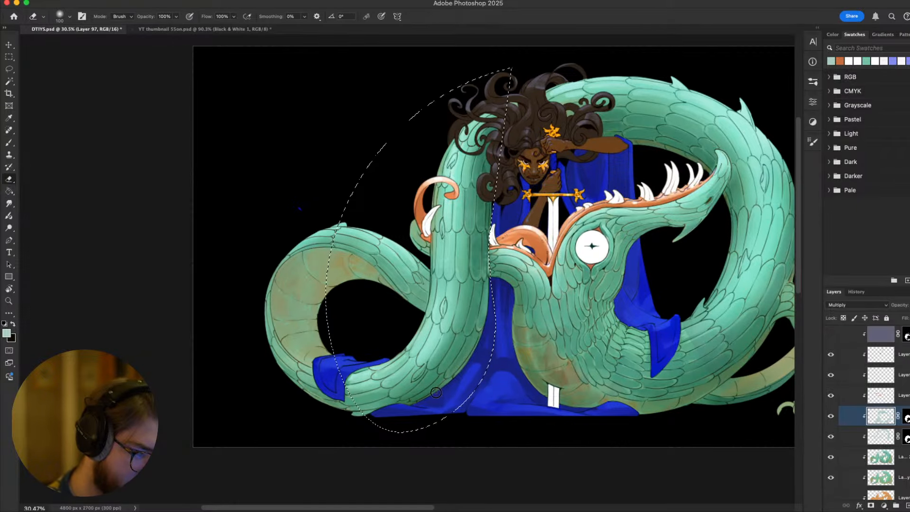
Try several thinner eraser strokes along the front coil's shaded edge, undo them, and clear the selection
{"action": "key", "text": "bracketleft"}
{"action": "key", "text": "bracketleft"}
{"action": "key", "text": "bracketleft"}
{"action": "key", "text": "bracketleft"}
{"action": "key", "text": "bracketleft"}
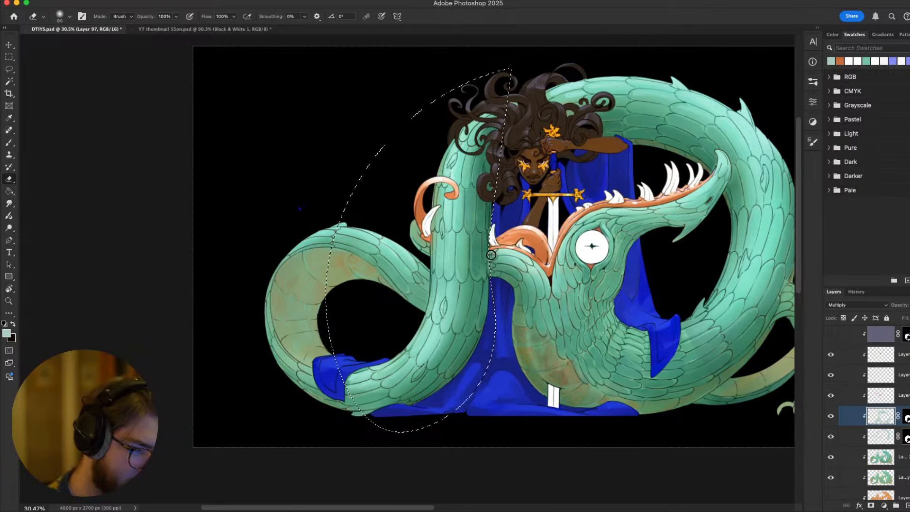
{"action": "left_click_drag", "start_coordinate": [492, 191], "coordinate": [473, 365]}
{"action": "key", "text": "super+z"}
{"action": "mouse_move", "coordinate": [491, 232]}
{"action": "left_mouse_down"}
{"action": "mouse_move", "coordinate": [431, 398]}
{"action": "mouse_move", "coordinate": [487, 315]}
{"action": "mouse_move", "coordinate": [439, 386]}
{"action": "left_mouse_up"}
{"action": "key", "text": "super+z"}
{"action": "key", "text": "super+z"}
{"action": "left_click_drag", "start_coordinate": [489, 304], "coordinate": [403, 405]}
{"action": "left_click_drag", "start_coordinate": [490, 277], "coordinate": [488, 256]}
{"action": "key", "text": "super+z"}
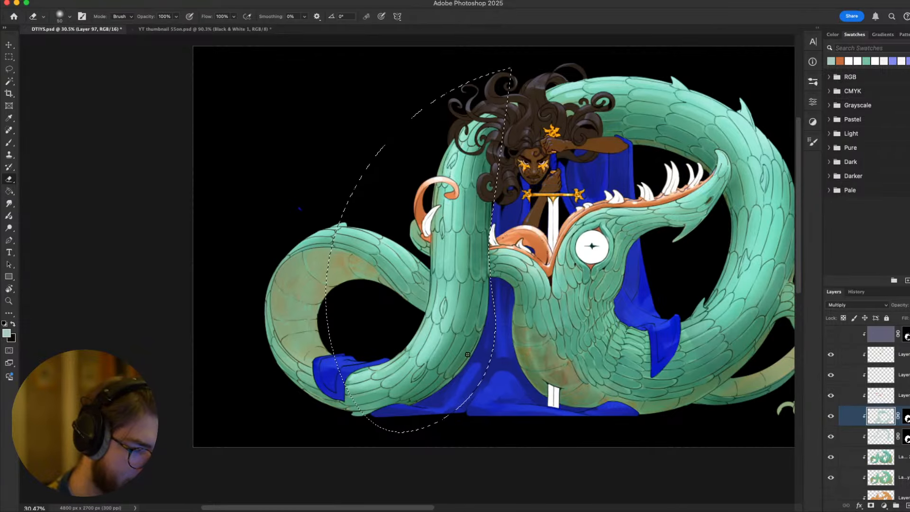
{"action": "left_click_drag", "start_coordinate": [475, 344], "coordinate": [492, 199]}
{"action": "key", "text": "super+z"}
{"action": "key", "text": "super+z"}
{"action": "key", "text": "super+d"}
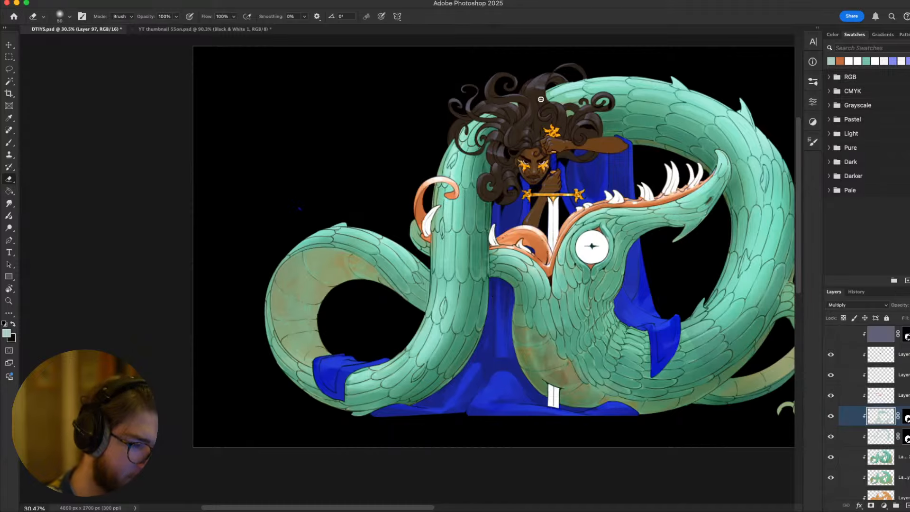
Review the coil shadows up close and against the whole illustration
{"action": "scroll", "coordinate": [555, 91], "scroll_direction": "down", "scroll_amount": 5}
{"action": "scroll", "coordinate": [523, 243], "scroll_direction": "up", "scroll_amount": 3}
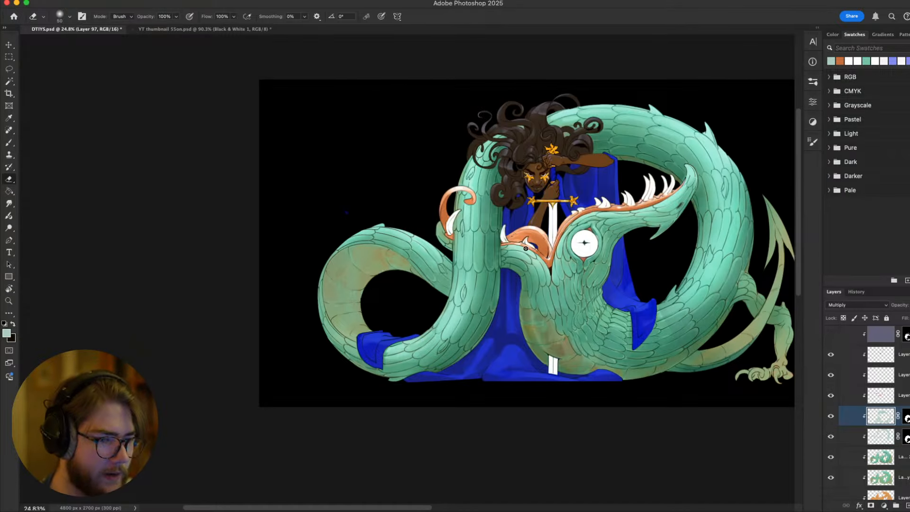
{"action": "scroll", "coordinate": [525, 248], "scroll_direction": "up", "scroll_amount": 3}
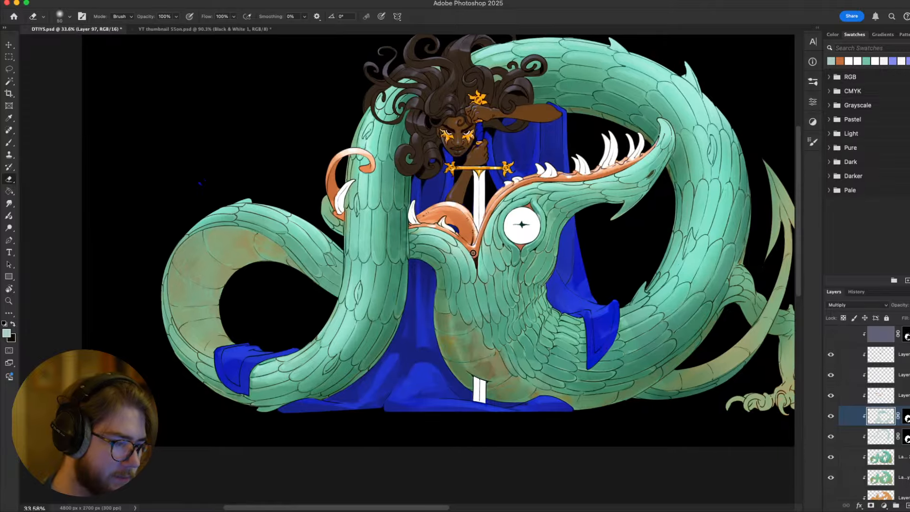
{"action": "scroll", "coordinate": [473, 253], "scroll_direction": "down", "scroll_amount": 5}
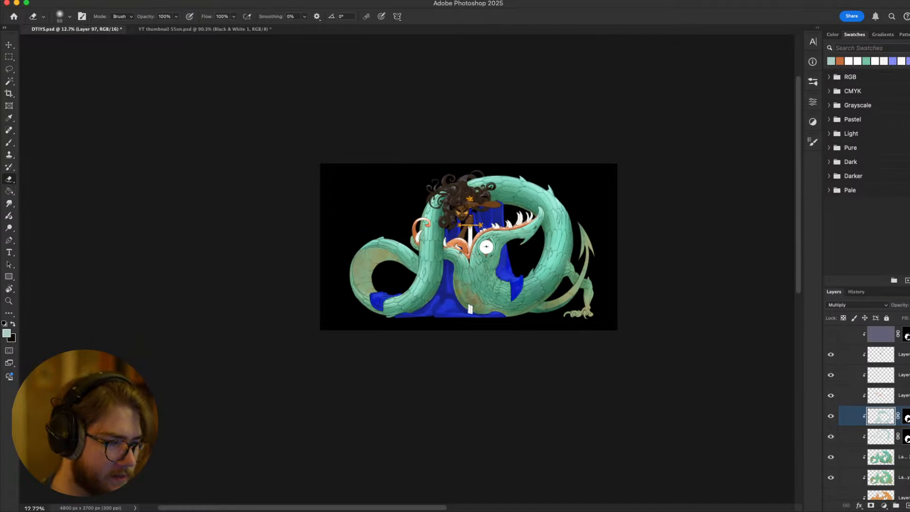
{"action": "scroll", "coordinate": [460, 252], "scroll_direction": "up", "scroll_amount": 2}
{"action": "scroll", "coordinate": [459, 253], "scroll_direction": "up", "scroll_amount": 3}
{"action": "scroll", "coordinate": [457, 260], "scroll_direction": "up", "scroll_amount": 2}
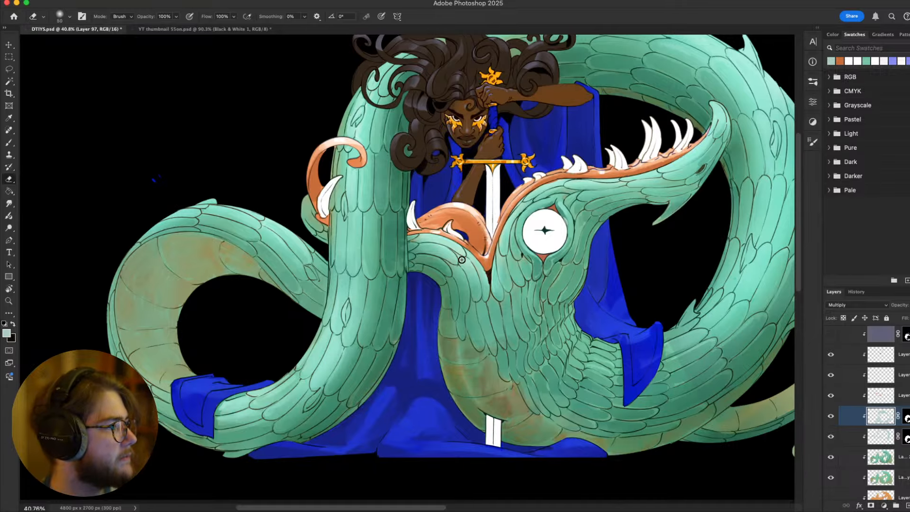
{"action": "scroll", "coordinate": [473, 234], "scroll_direction": "down", "scroll_amount": 3}
{"action": "scroll", "coordinate": [265, 324], "scroll_direction": "up", "scroll_amount": 1}
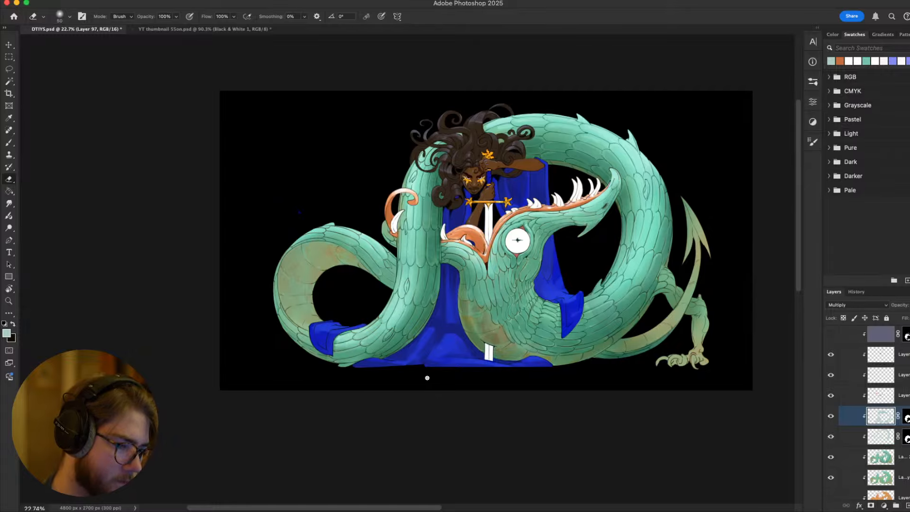
{"action": "scroll", "coordinate": [427, 378], "scroll_direction": "down", "scroll_amount": 2}
{"action": "scroll", "coordinate": [416, 372], "scroll_direction": "up", "scroll_amount": 3}
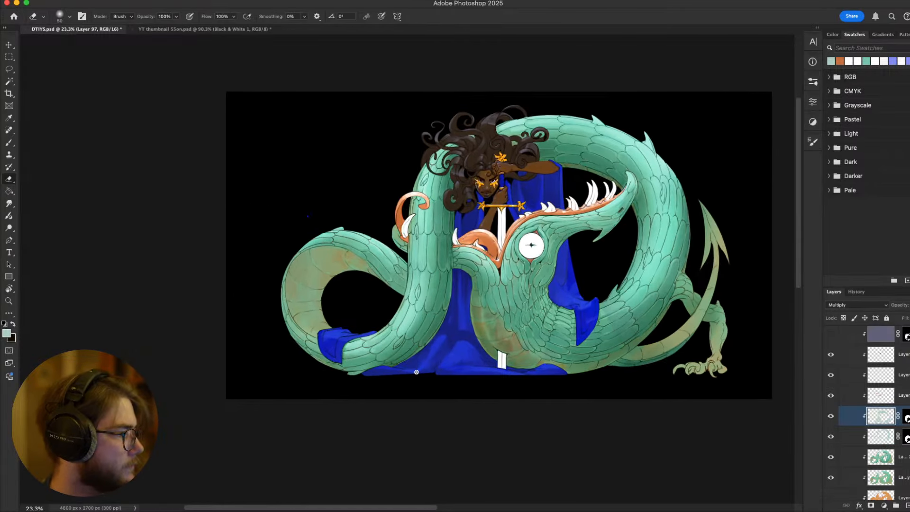
{"action": "scroll", "coordinate": [429, 368], "scroll_direction": "up", "scroll_amount": 4}
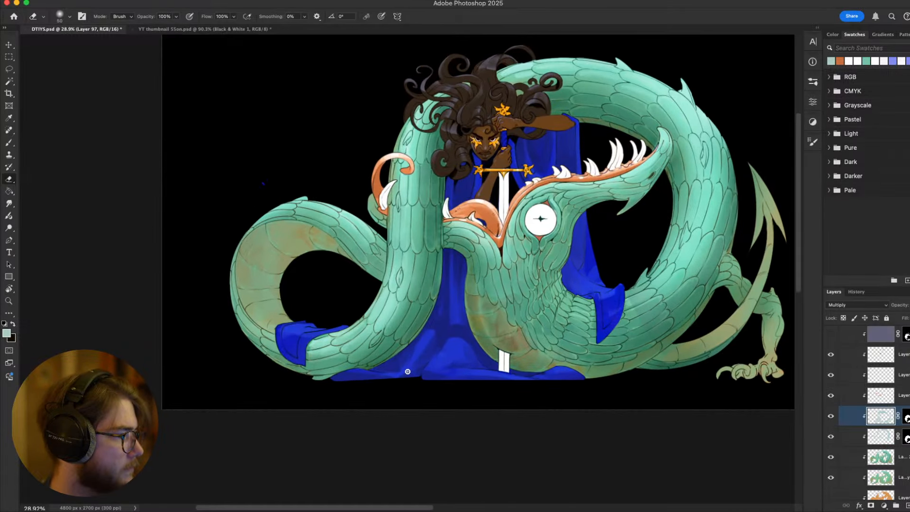
{"action": "scroll", "coordinate": [391, 377], "scroll_direction": "right", "scroll_amount": 3}
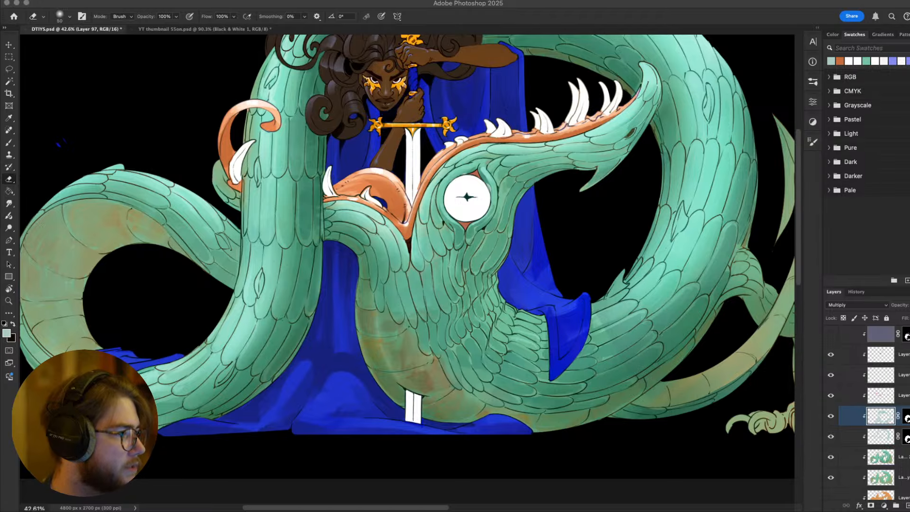
Enlarge the eraser to 175 px, activate the masked Overlay layer, and examine the highlights on the serpent's looped tail and front coil
{"action": "left_click_drag", "start_coordinate": [263, 372], "coordinate": [371, 362]}
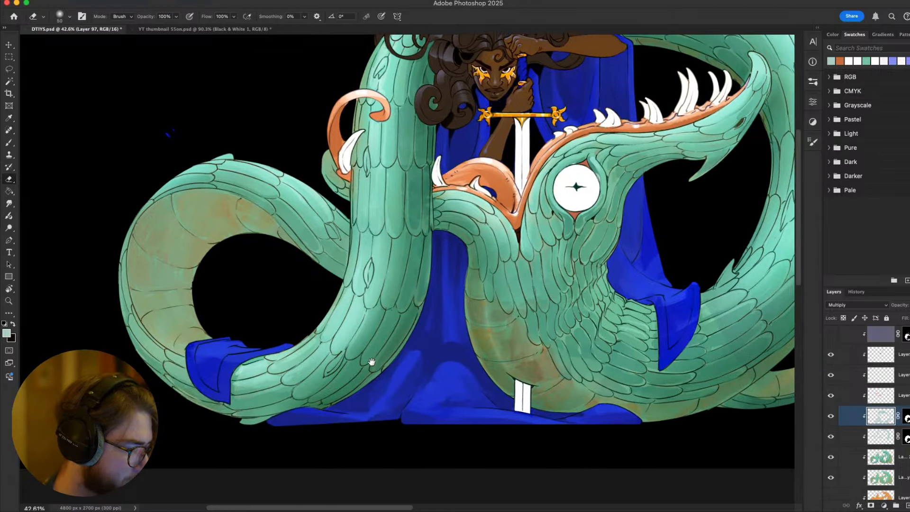
{"action": "key", "text": "bracketright"}
{"action": "key", "text": "bracketright"}
{"action": "key", "text": "bracketright"}
{"action": "key", "text": "bracketright"}
{"action": "key", "text": "bracketright"}
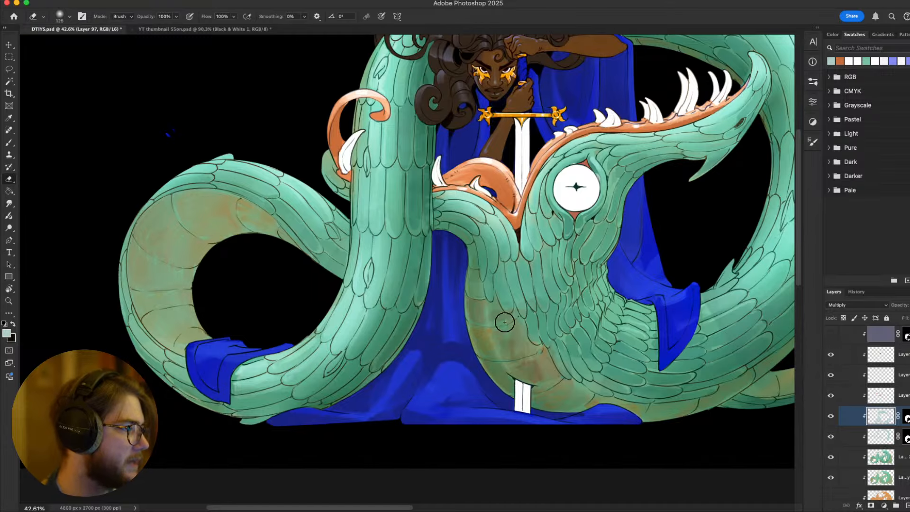
{"action": "left_click_drag", "start_coordinate": [426, 300], "coordinate": [560, 268]}
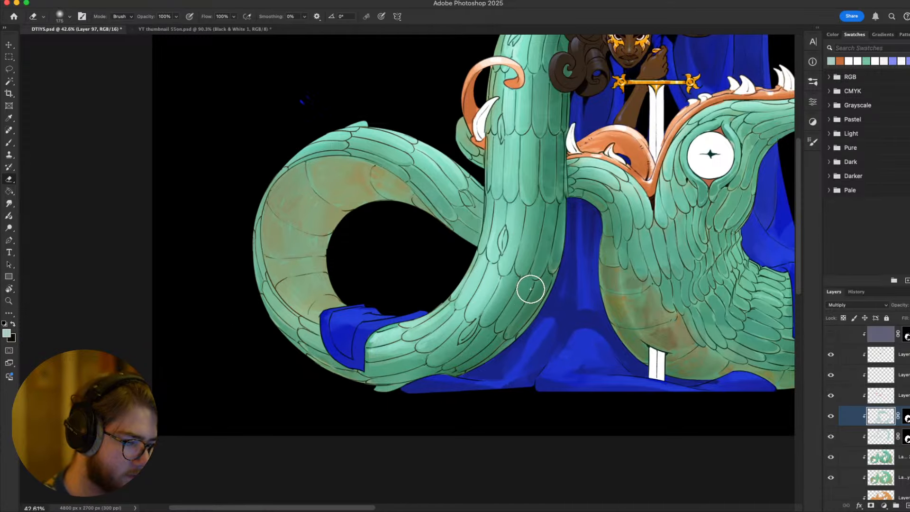
{"action": "left_click", "coordinate": [881, 438]}
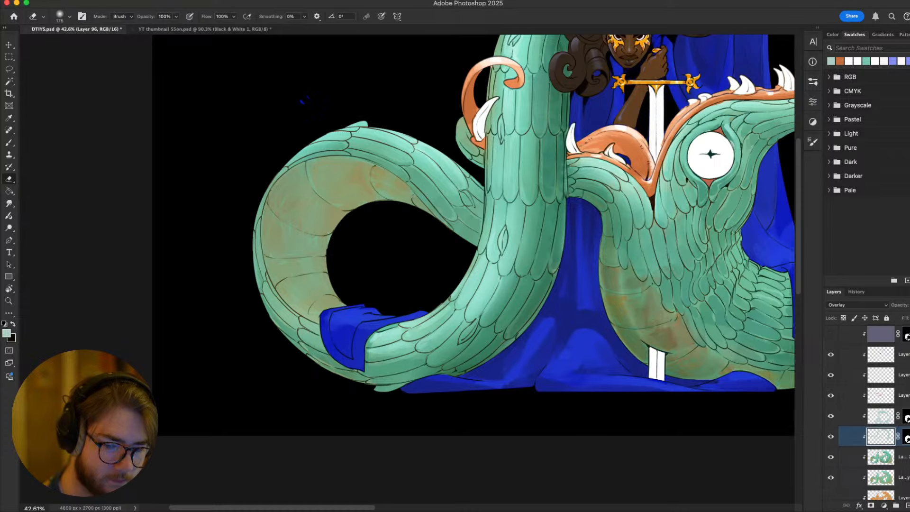
{"action": "scroll", "coordinate": [503, 260], "scroll_direction": "right", "scroll_amount": 3}
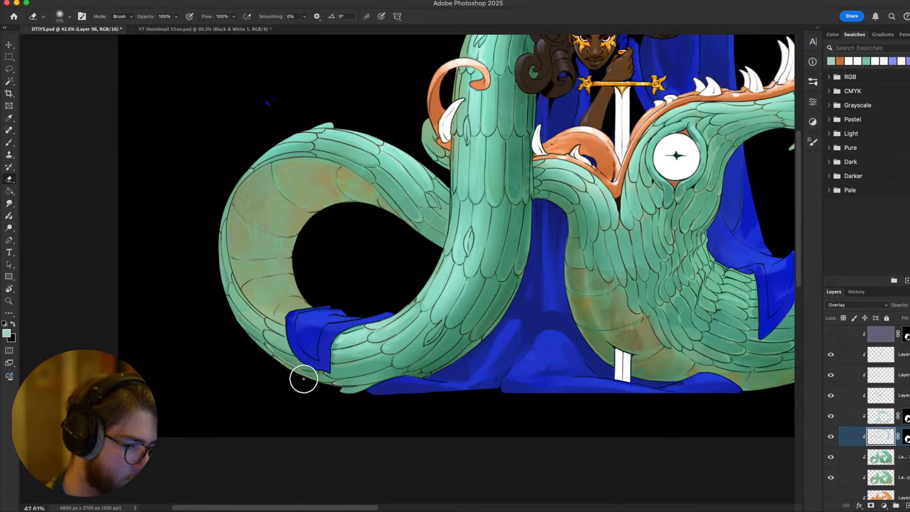
{"action": "key", "text": "space"}
{"action": "left_click_drag", "start_coordinate": [507, 321], "coordinate": [442, 368]}
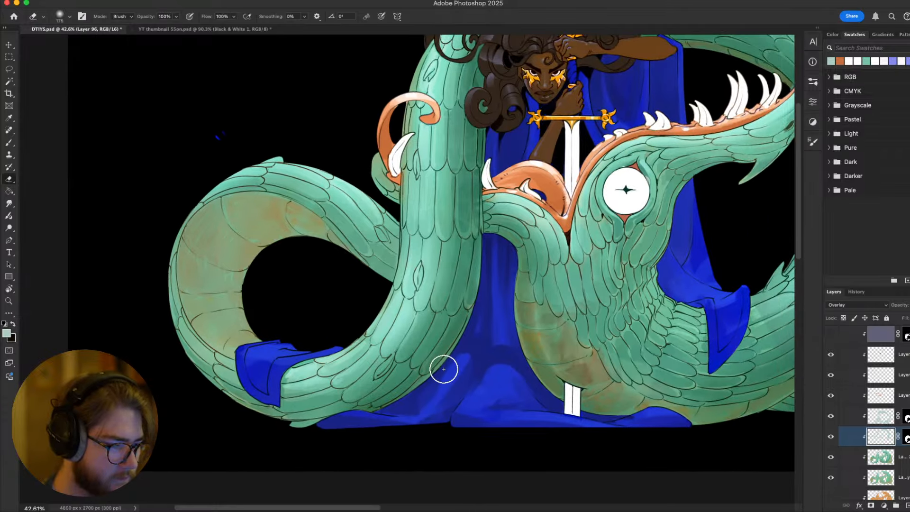
{"action": "scroll", "coordinate": [442, 367], "scroll_direction": "down", "scroll_amount": 5}
{"action": "scroll", "coordinate": [440, 365], "scroll_direction": "up", "scroll_amount": 3}
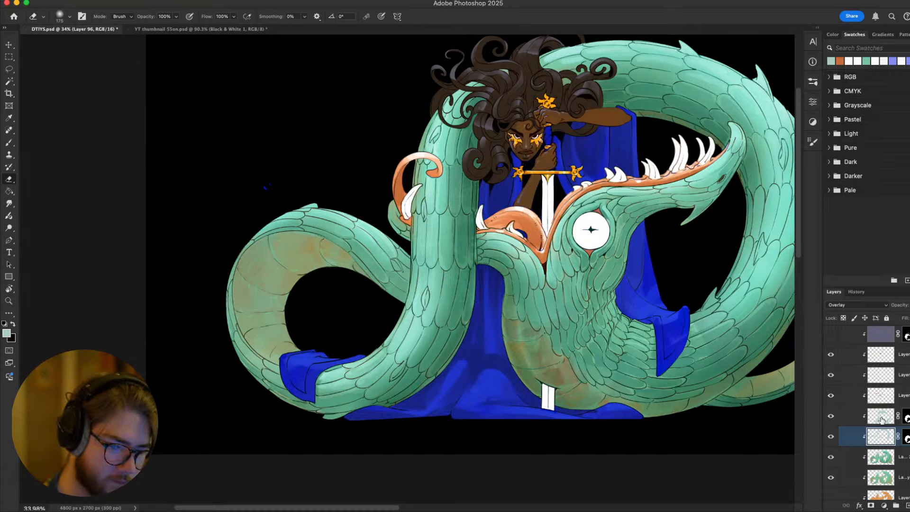
Switch to a 250 px brush on the Overlay layer and inspect the serpent's coils and the woman's face and hair
{"action": "left_click_drag", "start_coordinate": [577, 334], "coordinate": [628, 335]}
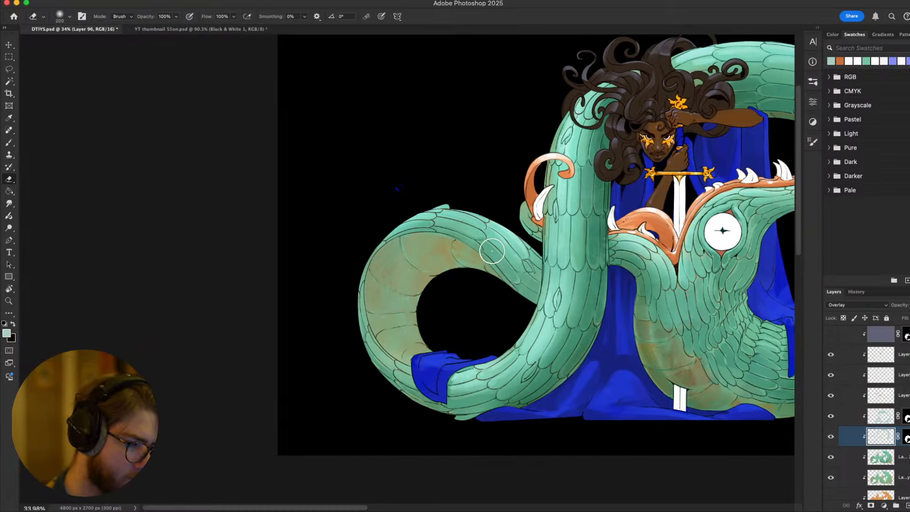
{"action": "key", "text": "b"}
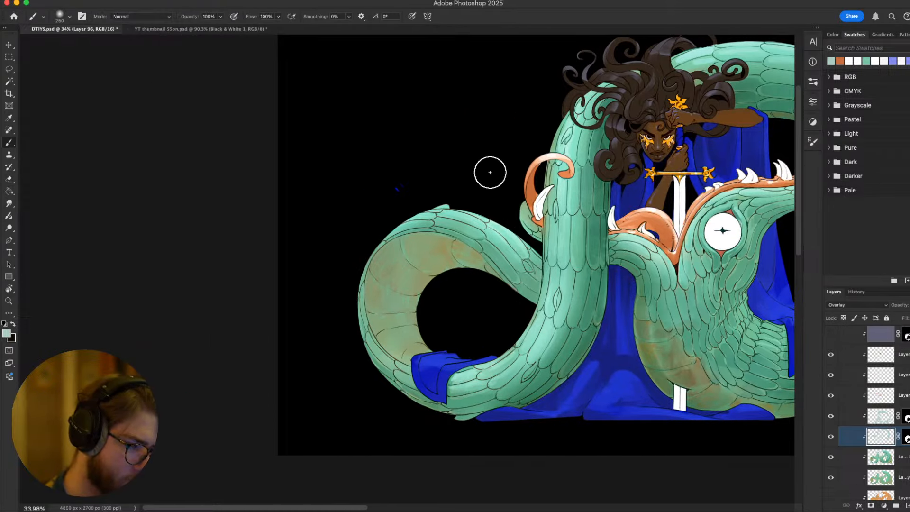
{"action": "left_click_drag", "start_coordinate": [582, 298], "coordinate": [469, 325]}
{"action": "scroll", "coordinate": [469, 325], "scroll_direction": "right", "scroll_amount": 5}
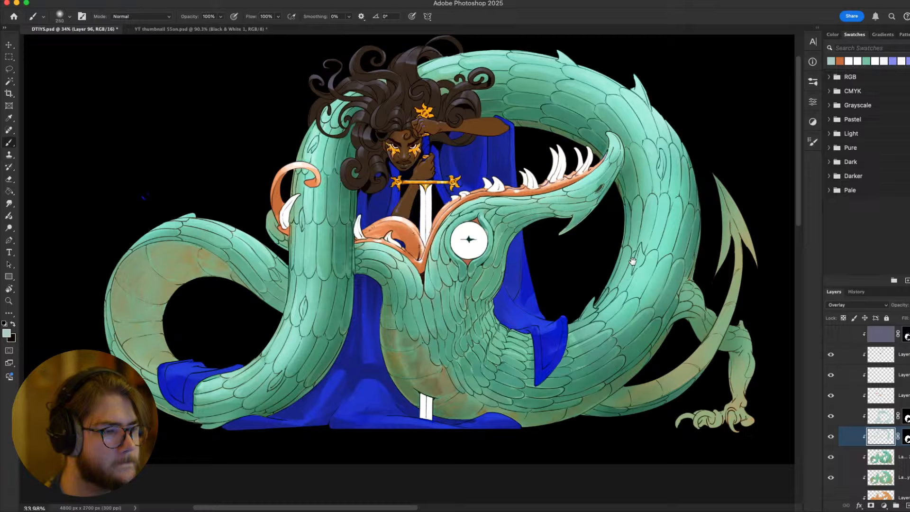
{"action": "mouse_move", "coordinate": [633, 261]}
{"action": "left_mouse_down"}
{"action": "mouse_move", "coordinate": [624, 268]}
{"action": "mouse_move", "coordinate": [664, 363]}
{"action": "left_mouse_up"}
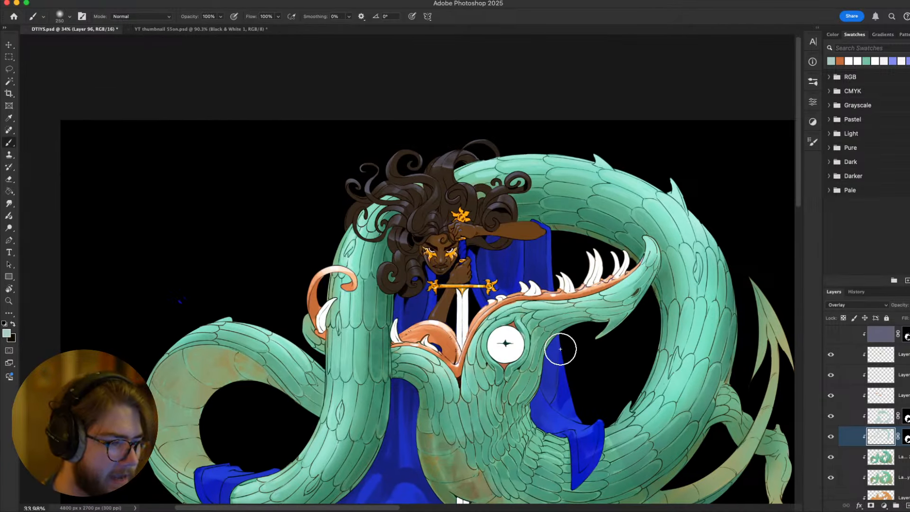
{"action": "scroll", "coordinate": [459, 266], "scroll_direction": "up", "scroll_amount": 3}
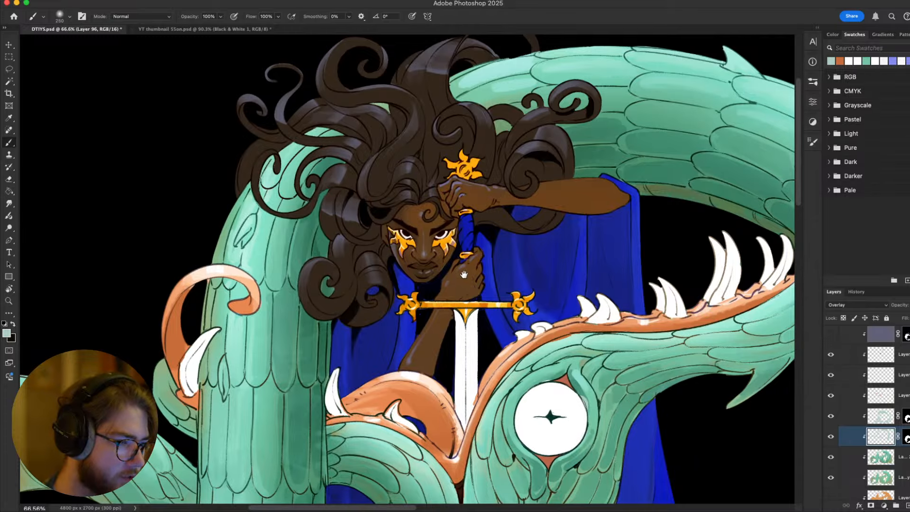
Examine the serpent's rendering across the whole illustration, checking the highlights and shadows on its coils, head and tail
{"action": "scroll", "coordinate": [513, 296], "scroll_direction": "left", "scroll_amount": 3}
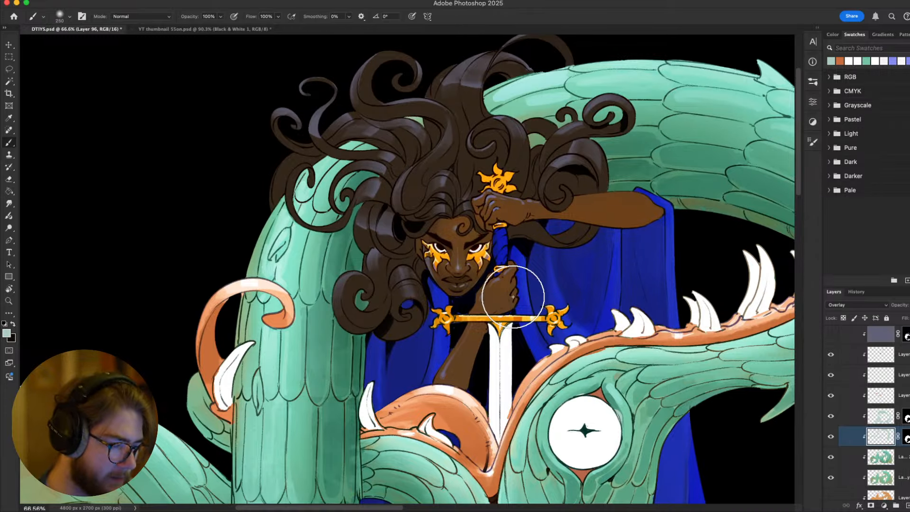
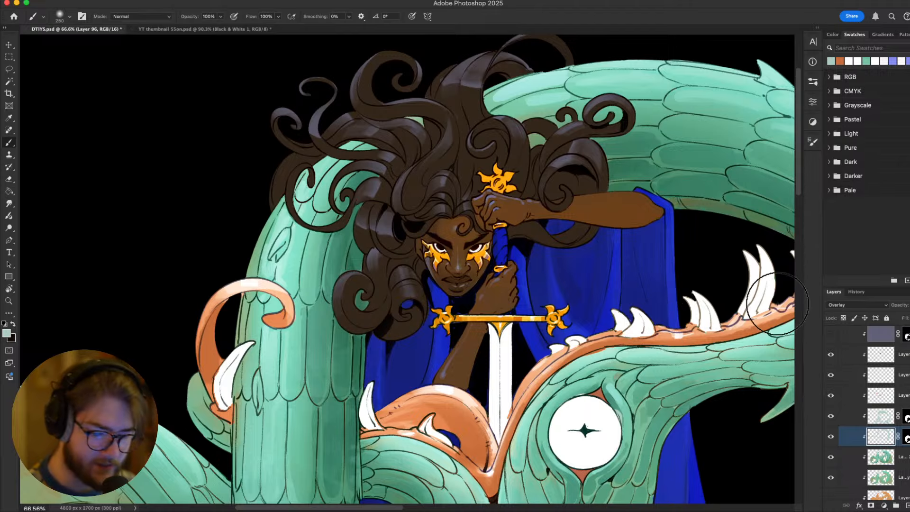
{"action": "key", "text": "ctrl+minus"}
{"action": "key", "text": "ctrl+minus"}
{"action": "key", "text": "ctrl+minus"}
{"action": "key", "text": "ctrl+minus"}
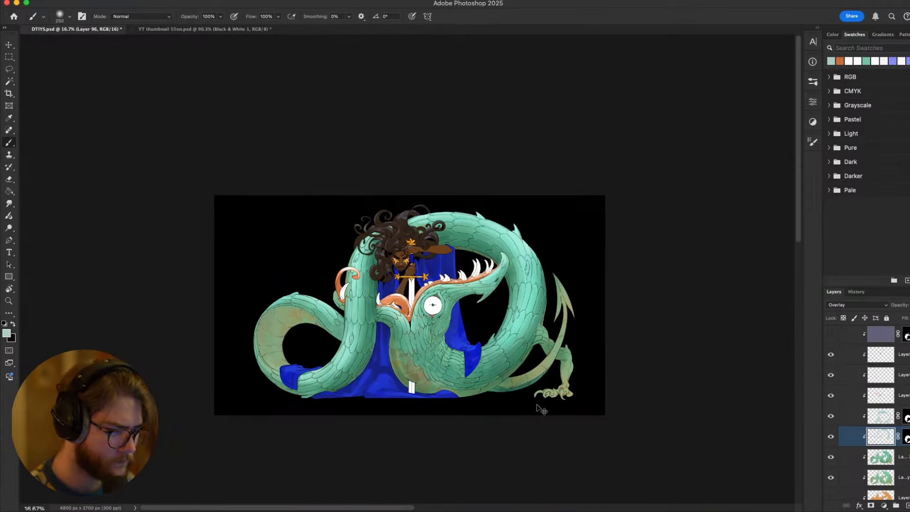
{"action": "key", "text": "ctrl+plus"}
{"action": "key", "text": "ctrl+plus"}
{"action": "key", "text": "ctrl+plus"}
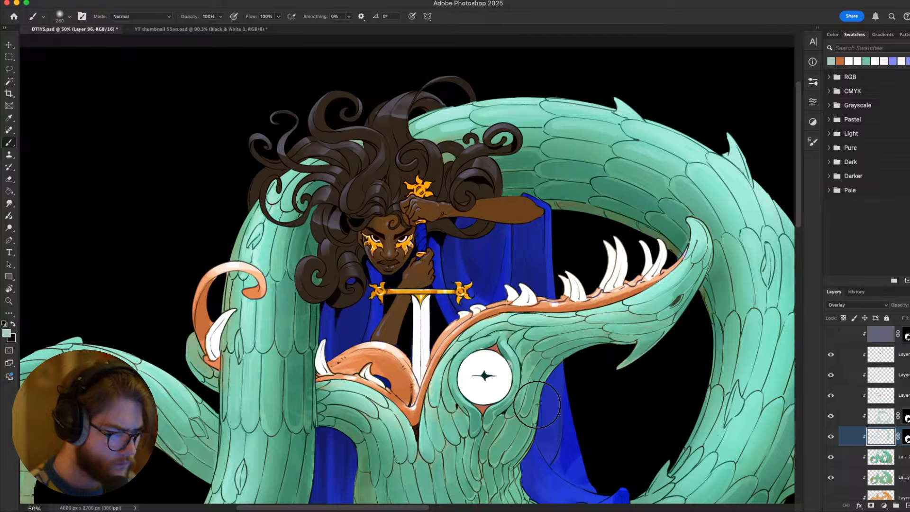
{"action": "key", "text": "ctrl+minus"}
{"action": "left_click_drag", "start_coordinate": [642, 316], "coordinate": [620, 152]}
{"action": "left_click_drag", "start_coordinate": [584, 225], "coordinate": [620, 276]}
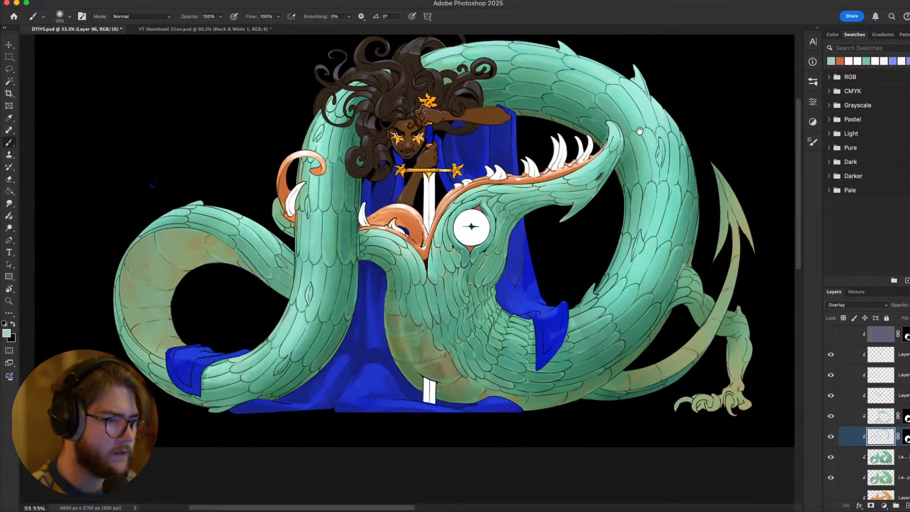
{"action": "left_click_drag", "start_coordinate": [639, 130], "coordinate": [663, 82]}
{"action": "left_click_drag", "start_coordinate": [631, 260], "coordinate": [631, 214]}
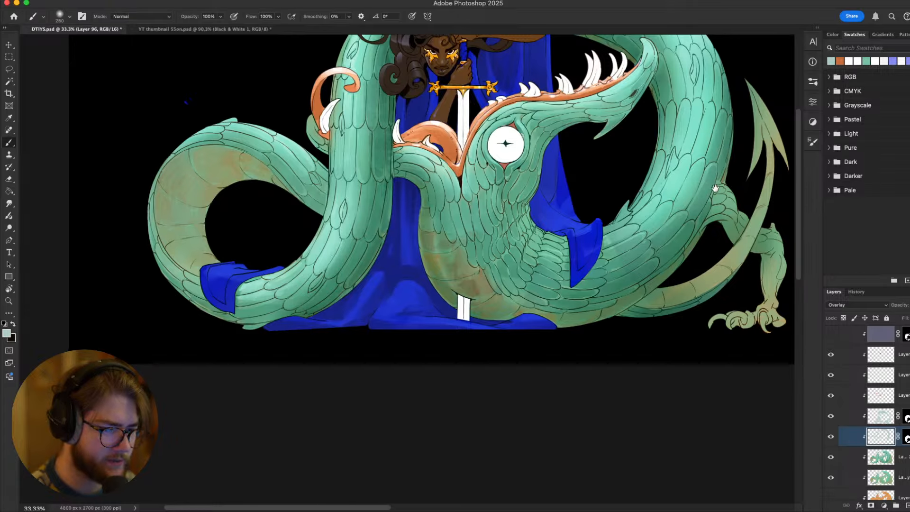
{"action": "mouse_move", "coordinate": [715, 189]}
{"action": "left_mouse_down"}
{"action": "mouse_move", "coordinate": [657, 242]}
{"action": "mouse_move", "coordinate": [652, 278]}
{"action": "mouse_move", "coordinate": [692, 211]}
{"action": "mouse_move", "coordinate": [664, 240]}
{"action": "mouse_move", "coordinate": [638, 293]}
{"action": "mouse_move", "coordinate": [660, 248]}
{"action": "mouse_move", "coordinate": [635, 292]}
{"action": "mouse_move", "coordinate": [623, 234]}
{"action": "mouse_move", "coordinate": [656, 219]}
{"action": "mouse_move", "coordinate": [624, 278]}
{"action": "mouse_move", "coordinate": [670, 241]}
{"action": "mouse_move", "coordinate": [605, 261]}
{"action": "mouse_move", "coordinate": [605, 272]}
{"action": "left_mouse_up"}
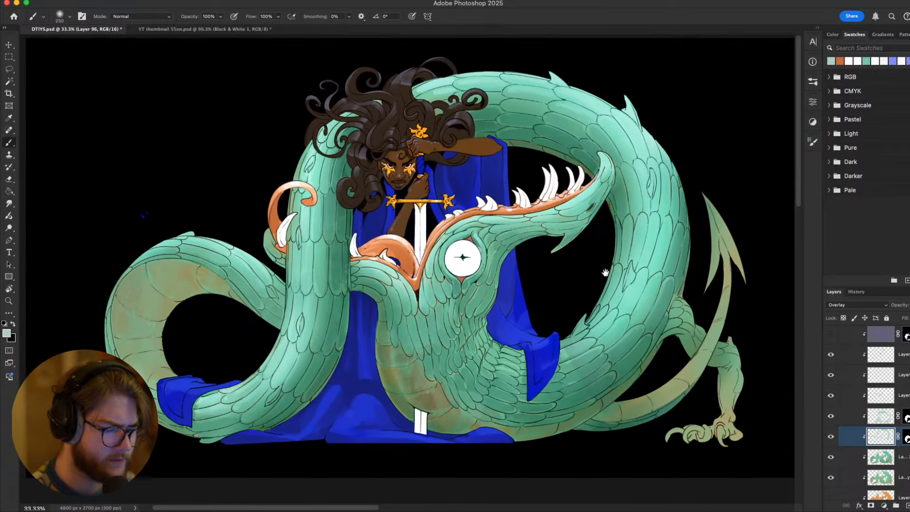
Preview the illustration's values in grayscale at several magnifications, and restore the colour view
{"action": "key", "text": "ctrl+y"}
{"action": "key", "text": "ctrl+minus"}
{"action": "key", "text": "ctrl+minus"}
{"action": "key", "text": "ctrl+minus"}
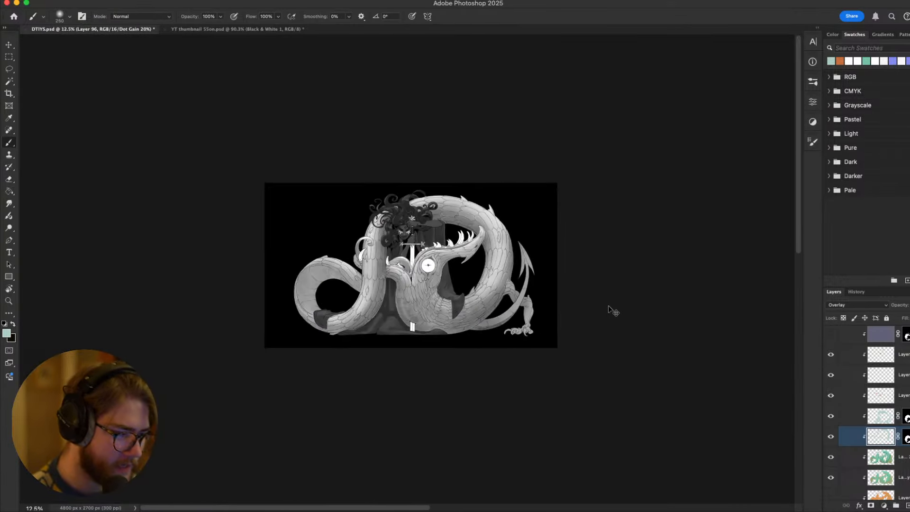
{"action": "key", "text": "super+minus"}
{"action": "key", "text": "super+plus"}
{"action": "key", "text": "super+plus"}
{"action": "key", "text": "super+plus"}
{"action": "key", "text": "super+plus"}
{"action": "key", "text": "super+minus"}
{"action": "key", "text": "super+minus"}
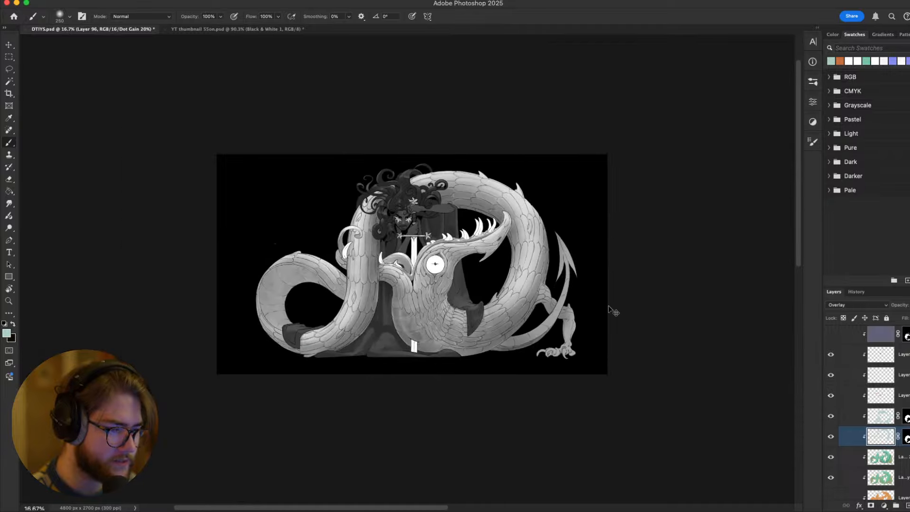
{"action": "key", "text": "super+plus"}
{"action": "key", "text": "super+plus"}
{"action": "key", "text": "super+plus"}
{"action": "key", "text": "super+y"}
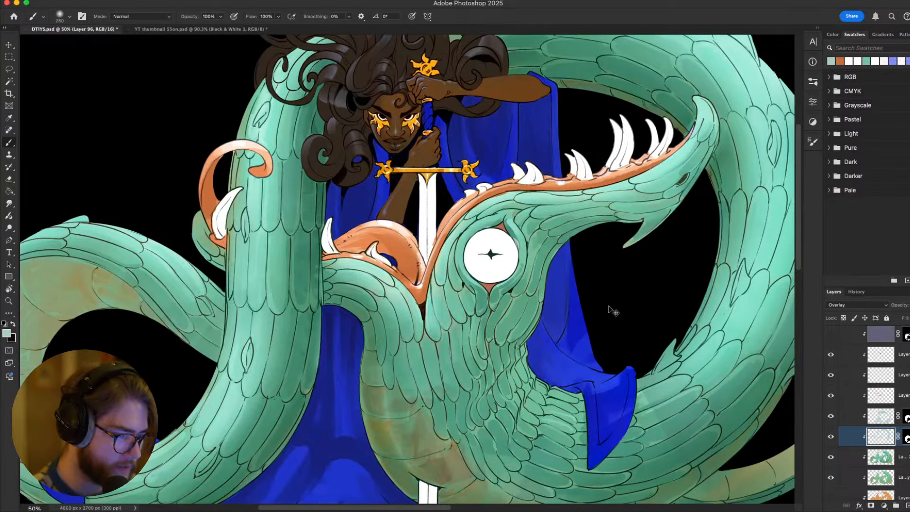
Activate Layer 77 copy with the woman's hair and skin colours, checking its contents by hiding and showing it
{"action": "scroll", "coordinate": [609, 307], "scroll_direction": "up", "scroll_amount": 5}
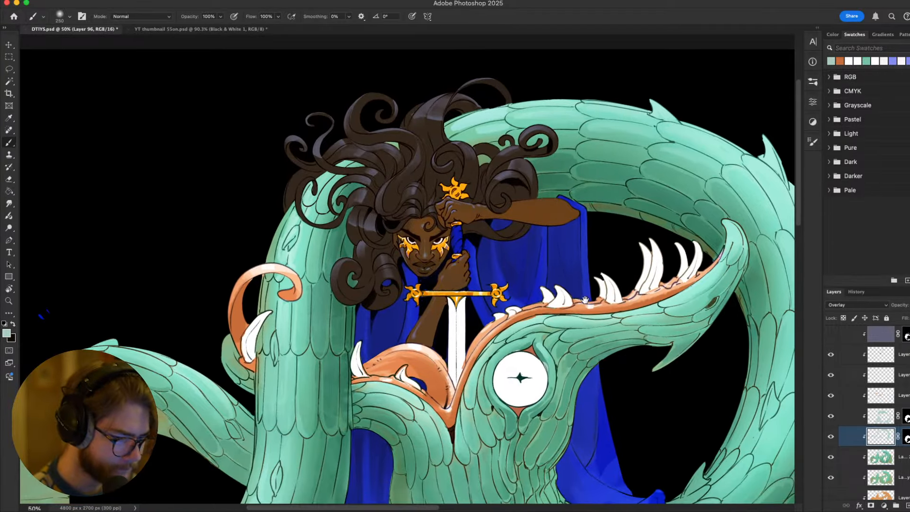
{"action": "scroll", "coordinate": [854, 399], "scroll_direction": "down", "scroll_amount": 5}
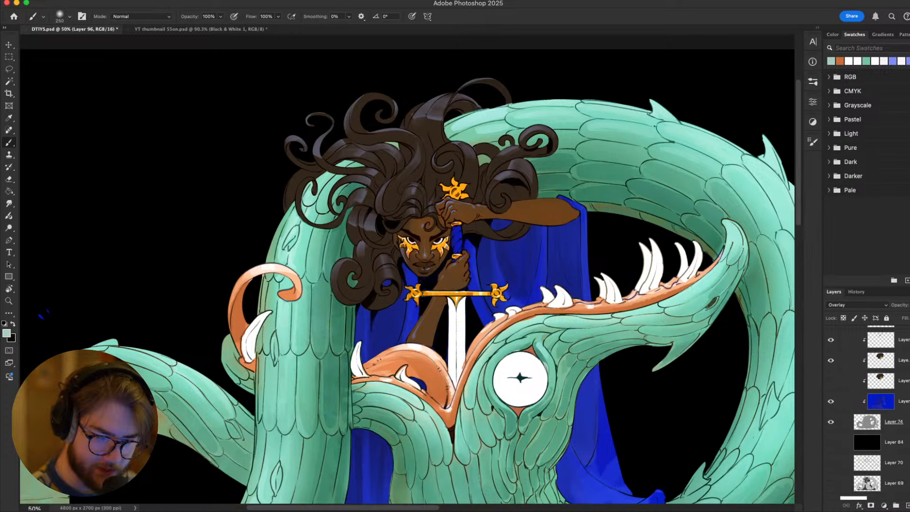
{"action": "left_click", "coordinate": [854, 401]}
{"action": "left_click", "coordinate": [831, 402]}
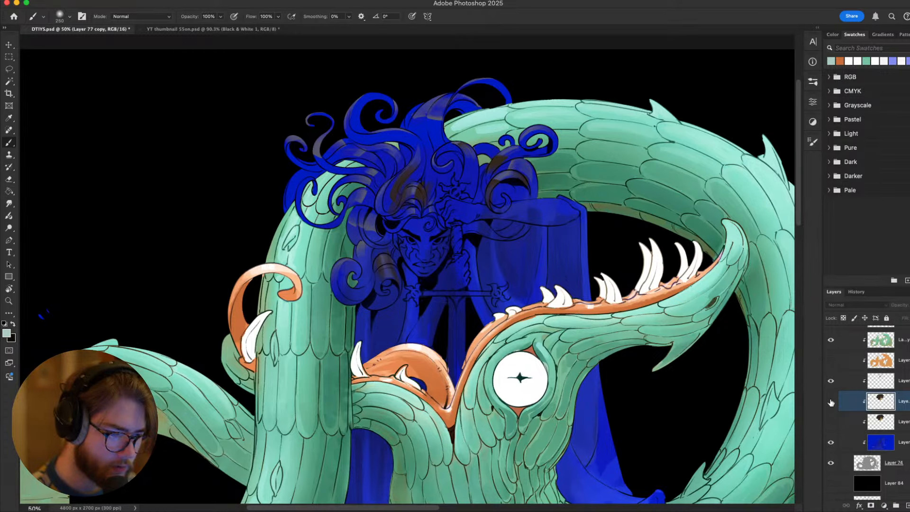
{"action": "left_click", "coordinate": [830, 402]}
{"action": "scroll", "coordinate": [612, 375], "scroll_direction": "up", "scroll_amount": 2}
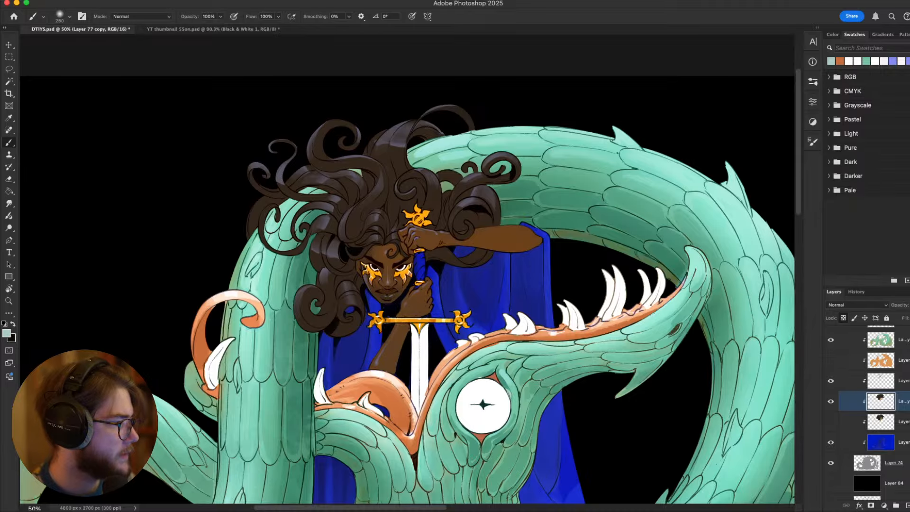
Sample the brown skin colour from the woman's raised arm and reduce the brush to 80 px
{"action": "scroll", "coordinate": [294, 245], "scroll_direction": "up", "scroll_amount": 2}
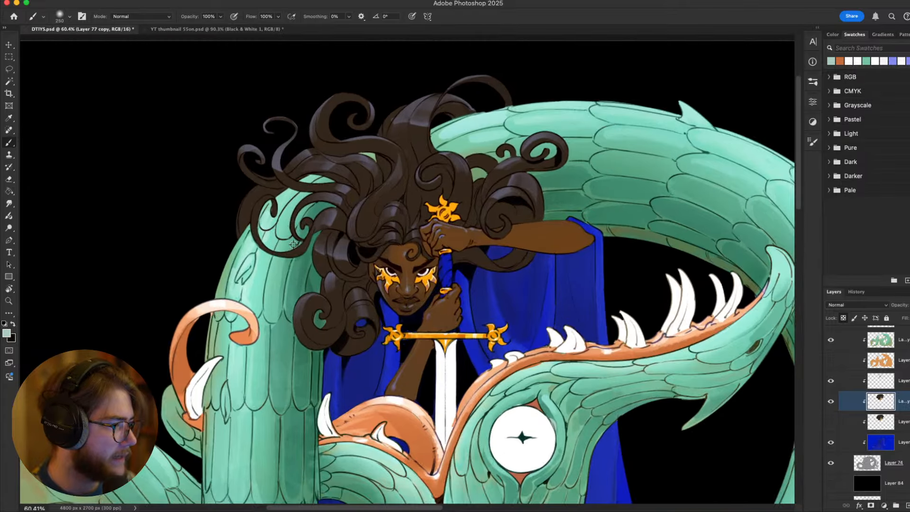
{"action": "scroll", "coordinate": [294, 245], "scroll_direction": "up", "scroll_amount": 2}
{"action": "scroll", "coordinate": [296, 237], "scroll_direction": "up", "scroll_amount": 1}
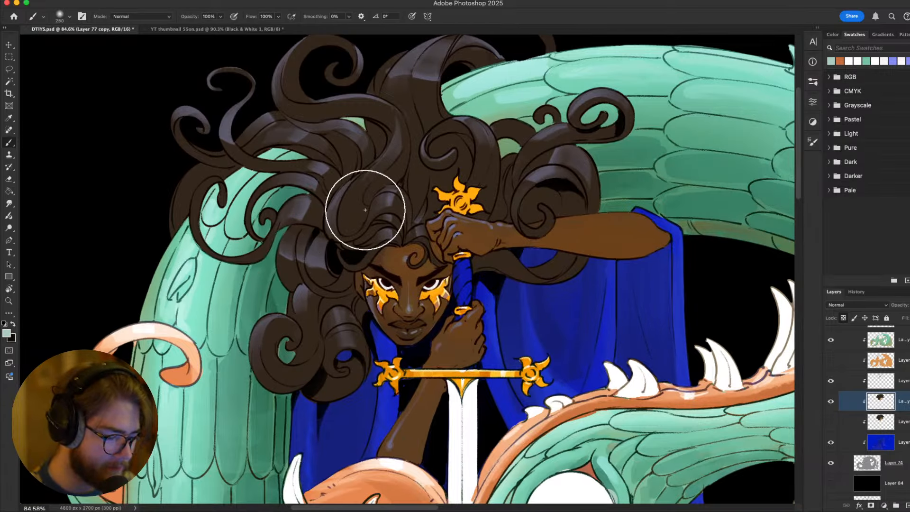
{"action": "left_click", "coordinate": [567, 225], "text": "alt"}
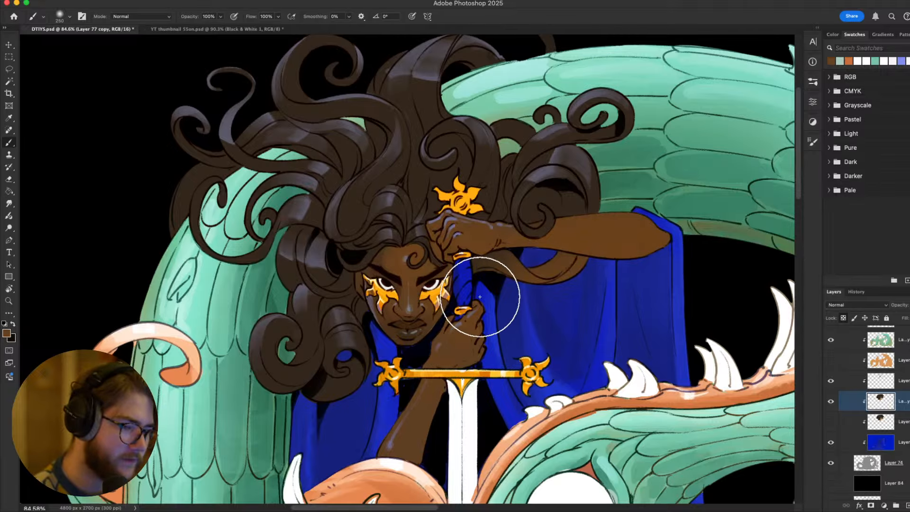
{"action": "key", "text": "bracketleft"}
{"action": "key", "text": "bracketleft"}
{"action": "key", "text": "bracketleft"}
{"action": "key", "text": "bracketleft"}
{"action": "key", "text": "bracketleft"}
{"action": "key", "text": "bracketleft"}
{"action": "key", "text": "bracketleft"}
{"action": "scroll", "coordinate": [576, 303], "scroll_direction": "right", "scroll_amount": 1}
{"action": "scroll", "coordinate": [575, 303], "scroll_direction": "up", "scroll_amount": 1}
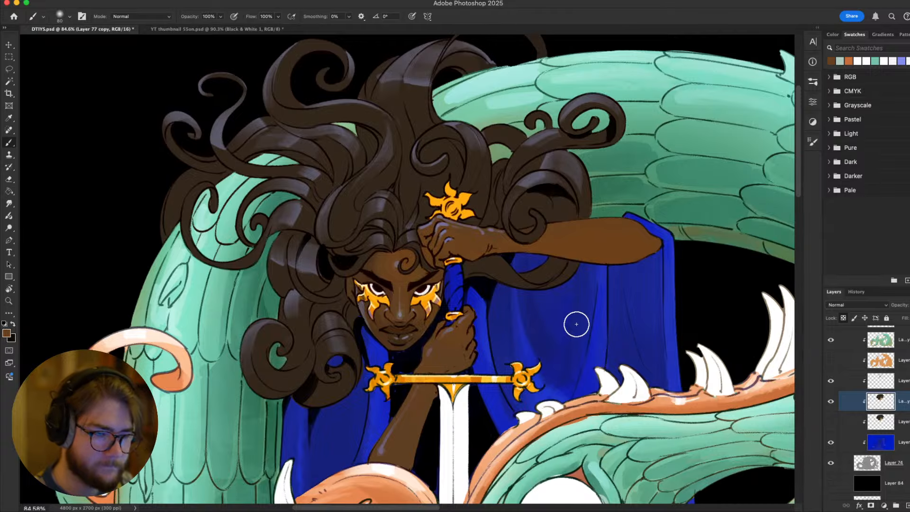
Replace the soft round brush with a thin, angled textured brush preset at 80 px for painting the skin
{"action": "right_click", "coordinate": [582, 253]}
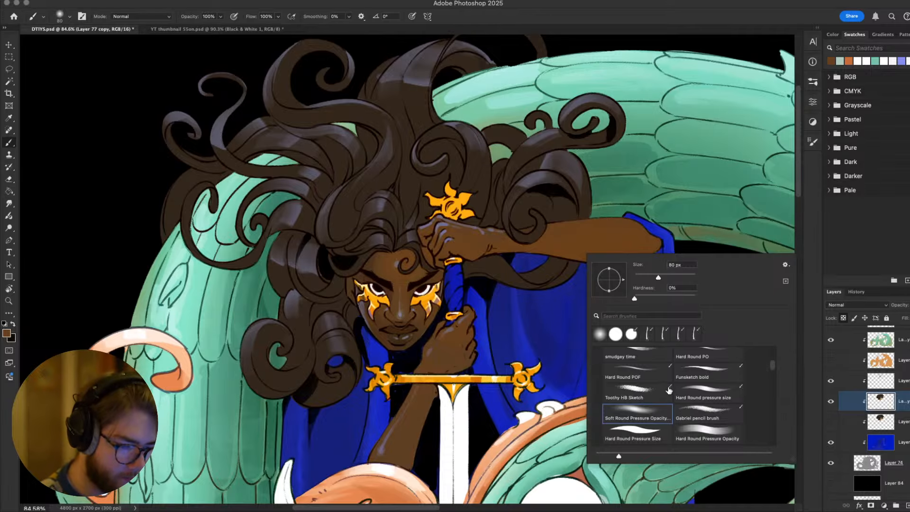
{"action": "key", "text": "Escape"}
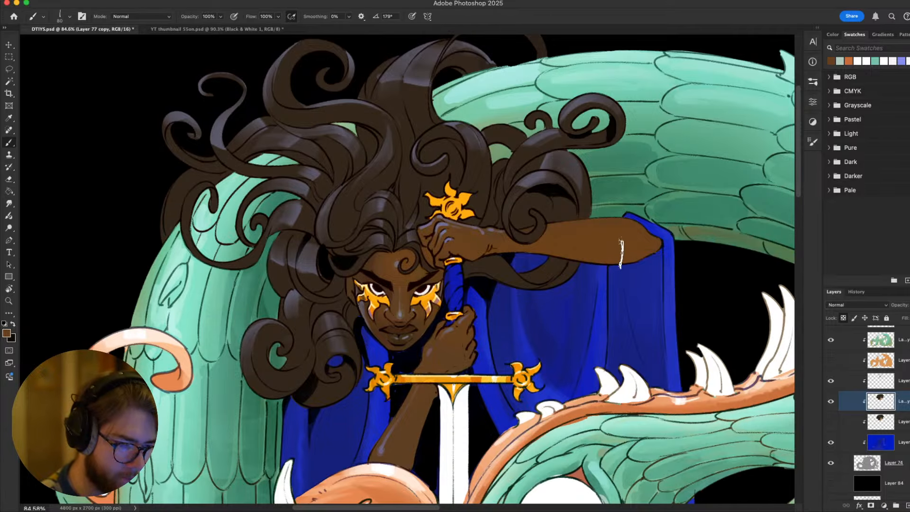
{"action": "key", "text": "w"}
{"action": "key", "text": "b"}
{"action": "scroll", "coordinate": [607, 260], "scroll_direction": "right", "scroll_amount": 1}
{"action": "scroll", "coordinate": [607, 259], "scroll_direction": "up", "scroll_amount": 1}
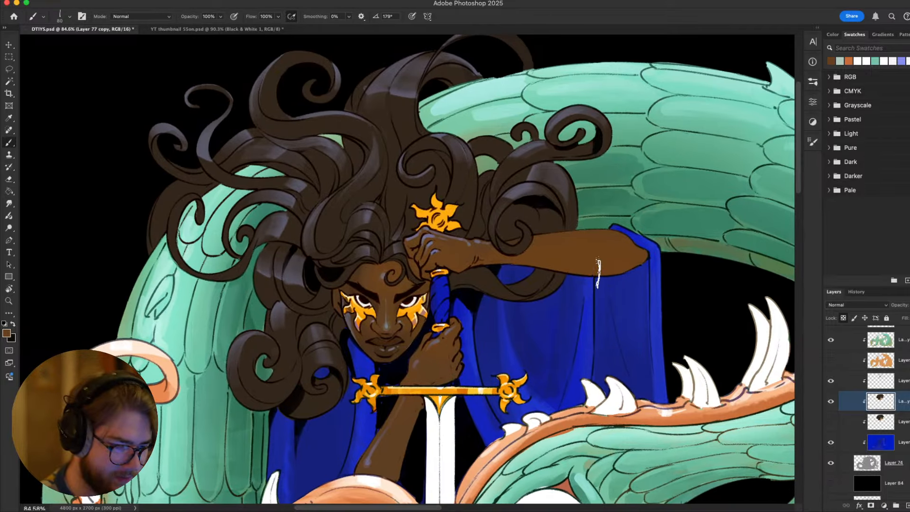
Choose a darker brown as the skin shadow colour and enlarge the brush to 125 px
{"action": "left_click", "coordinate": [832, 34]}
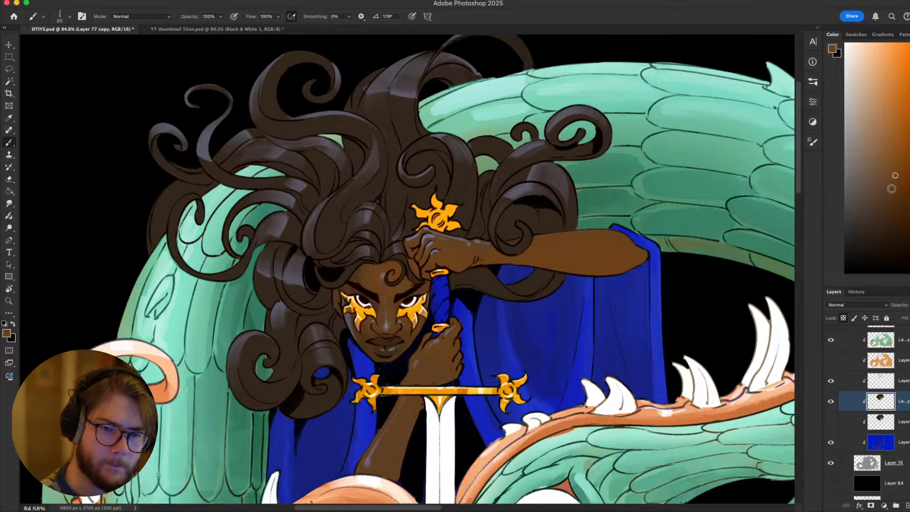
{"action": "left_click", "coordinate": [895, 192]}
{"action": "key", "text": "bracketright"}
{"action": "key", "text": "bracketright"}
{"action": "key", "text": "bracketright"}
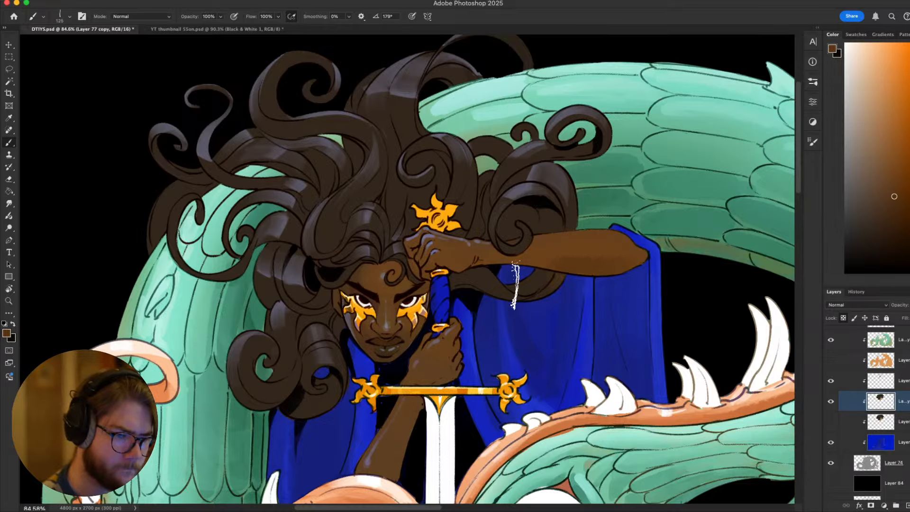
Try selecting the skin of the arms, face and hands with the Magic Wand, clear the selection, and return to the brush
{"action": "key", "text": "w"}
{"action": "left_click", "coordinate": [568, 251]}
{"action": "left_click", "coordinate": [389, 322]}
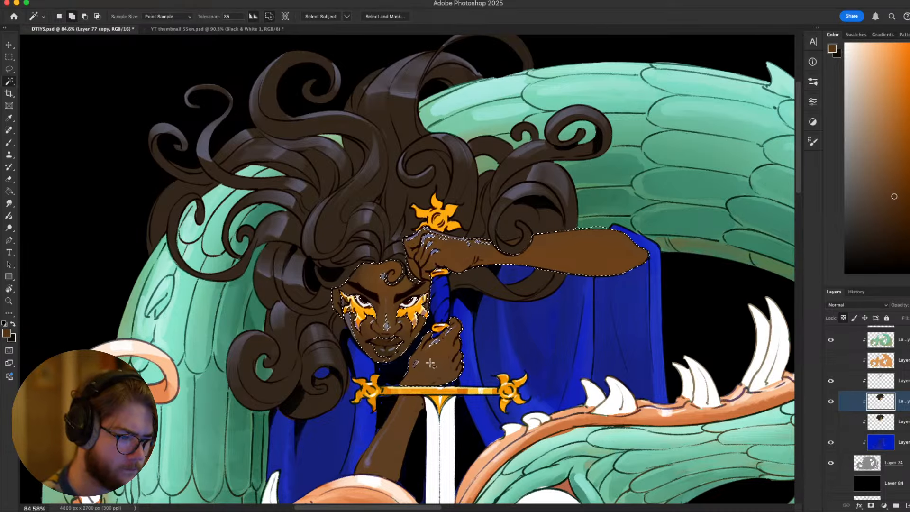
{"action": "left_click", "coordinate": [431, 352]}
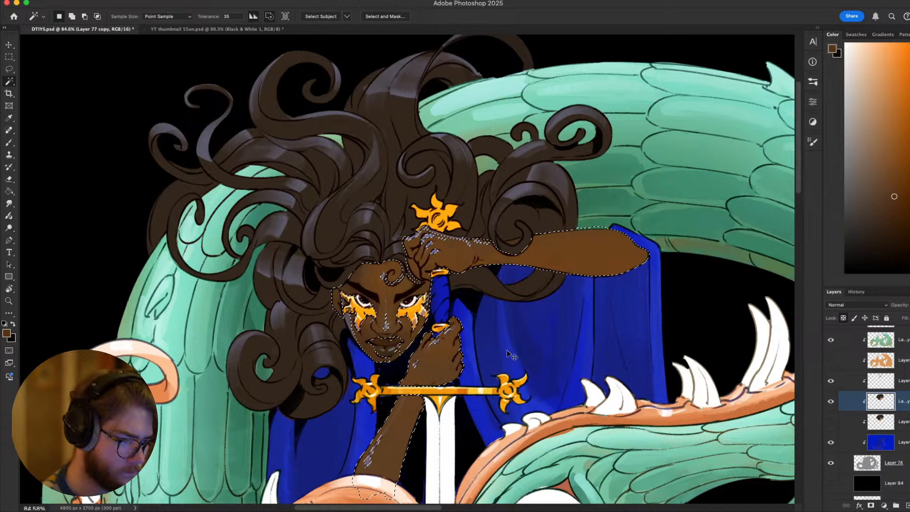
{"action": "key", "text": "super+d"}
{"action": "key", "text": "b"}
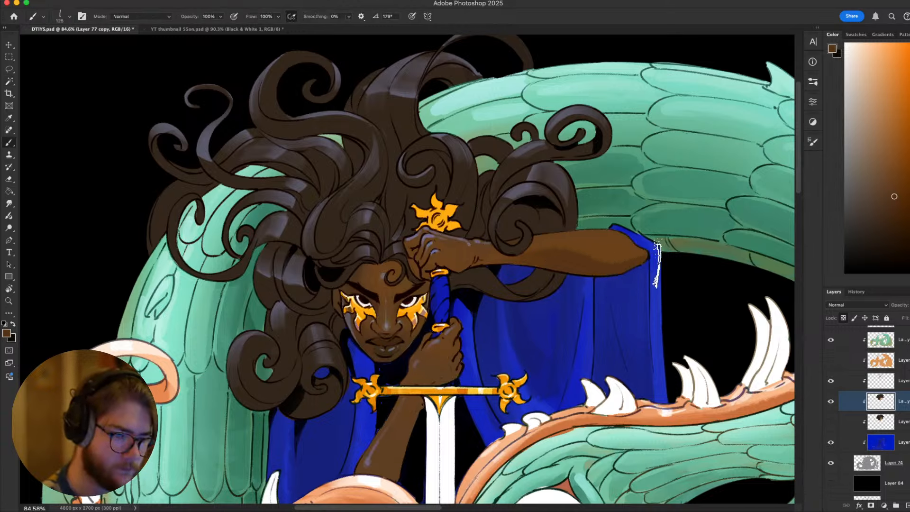
Shade the underside of the raised arm and its hand in darker brown, reducing the brush to 15 px for the fingers
{"action": "key", "text": "bracketleft"}
{"action": "key", "text": "bracketleft"}
{"action": "key", "text": "bracketleft"}
{"action": "key", "text": "bracketleft"}
{"action": "key", "text": "bracketleft"}
{"action": "key", "text": "bracketleft"}
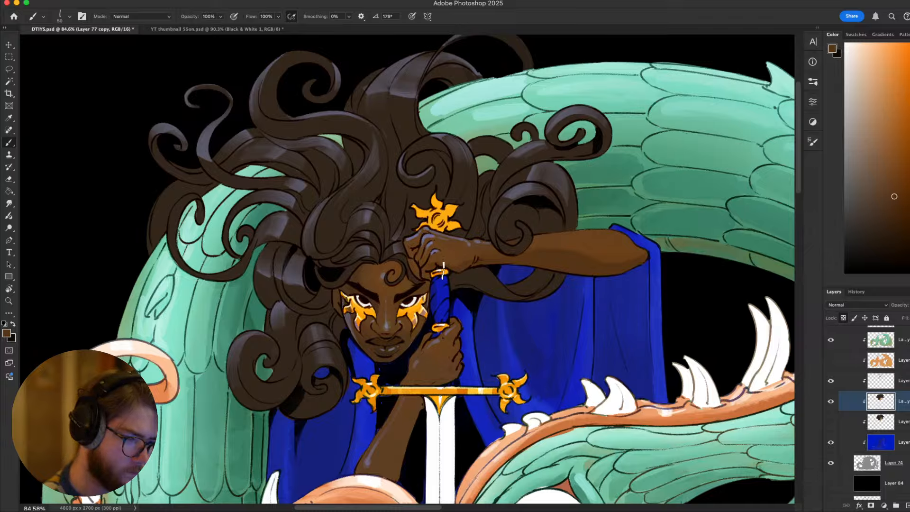
{"action": "key", "text": "bracketleft"}
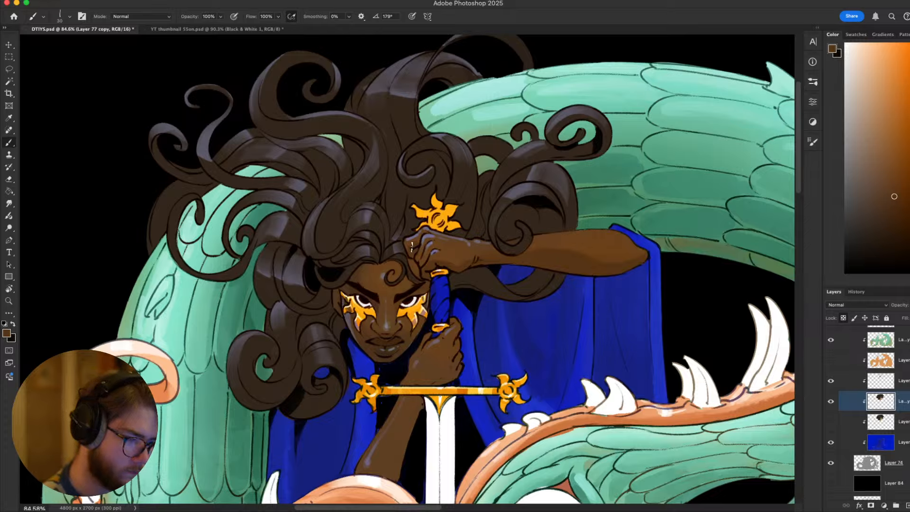
{"action": "key", "text": "bracketleft"}
Review the skin shading, and refine the raised hand with a lighter brown and a 20 px brush
{"action": "scroll", "coordinate": [413, 352], "scroll_direction": "up", "scroll_amount": 2}
{"action": "scroll", "coordinate": [413, 352], "scroll_direction": "left", "scroll_amount": 3}
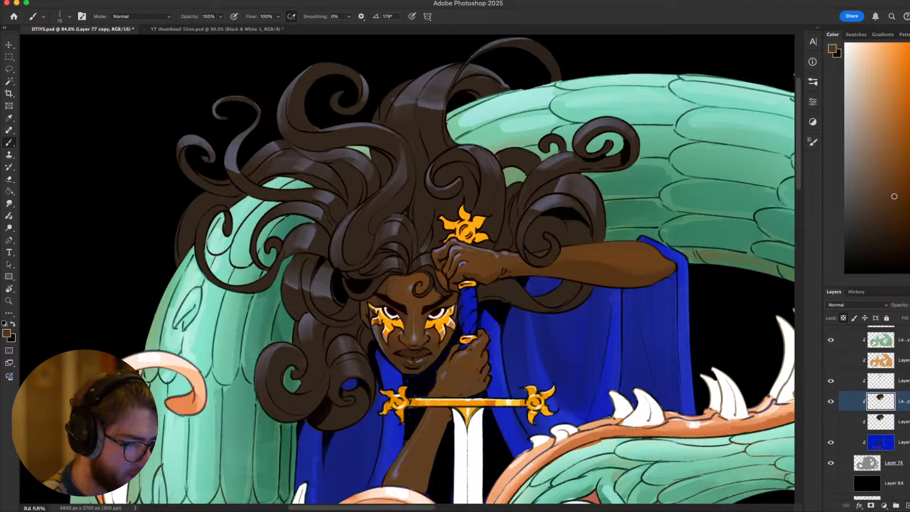
{"action": "scroll", "coordinate": [495, 268], "scroll_direction": "down", "scroll_amount": 5}
{"action": "scroll", "coordinate": [496, 268], "scroll_direction": "right", "scroll_amount": 2}
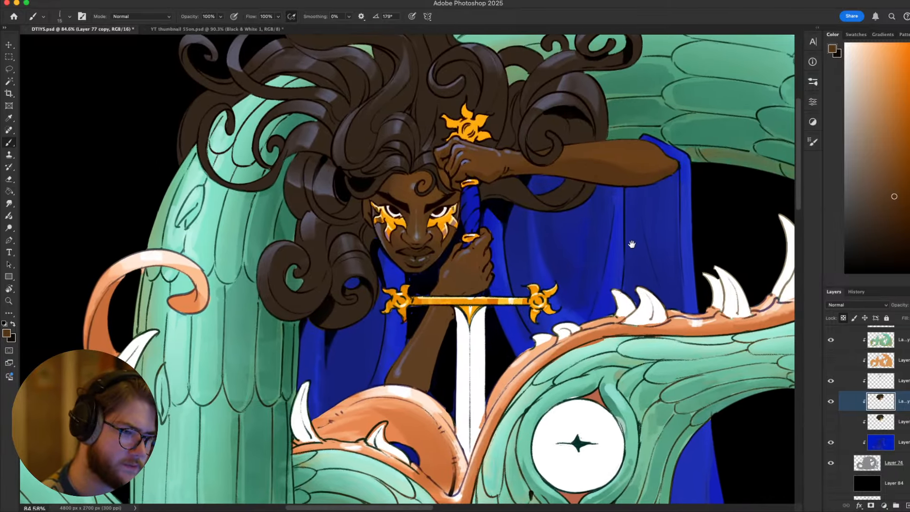
{"action": "left_click_drag", "start_coordinate": [632, 244], "coordinate": [571, 286]}
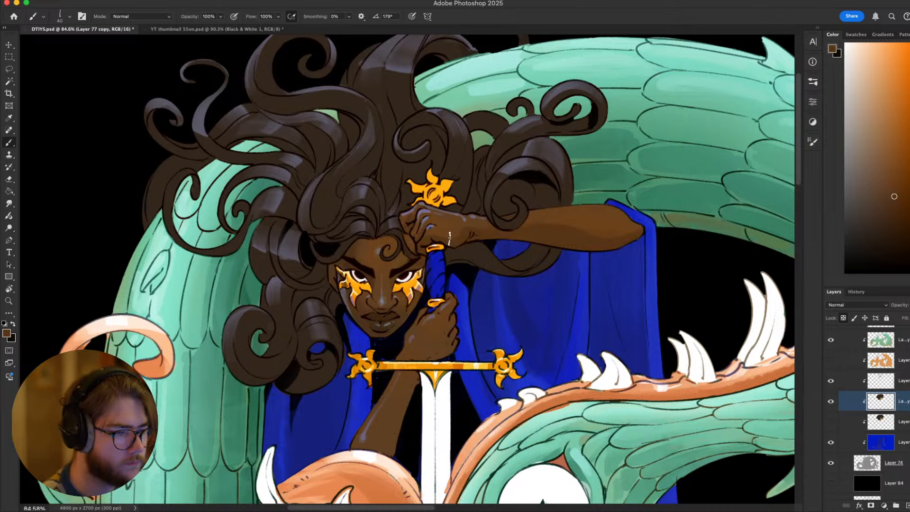
{"action": "left_click_drag", "start_coordinate": [449, 238], "coordinate": [478, 257]}
{"action": "key", "text": "bracketleft"}
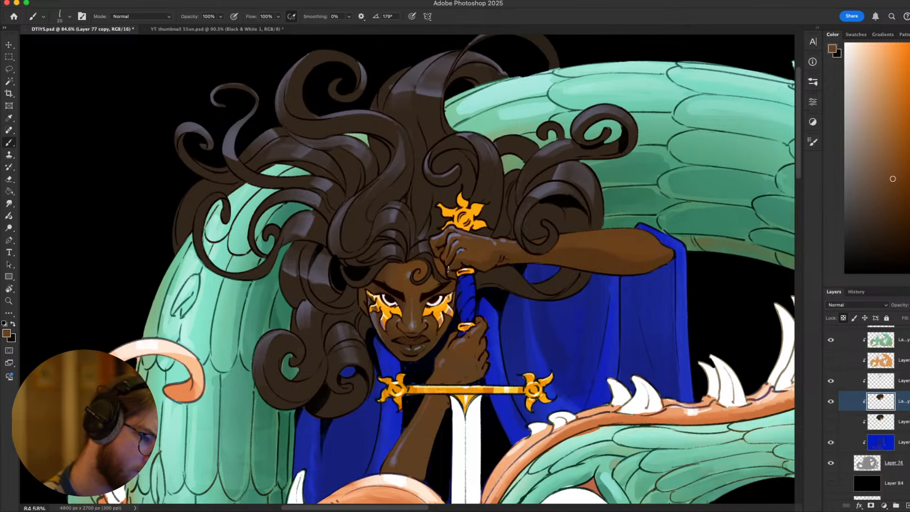
Deepen the shading on the raised forearm and hand with dark brown, using a 40 px and then a 35 px brush
{"action": "scroll", "coordinate": [501, 271], "scroll_direction": "down", "scroll_amount": 6}
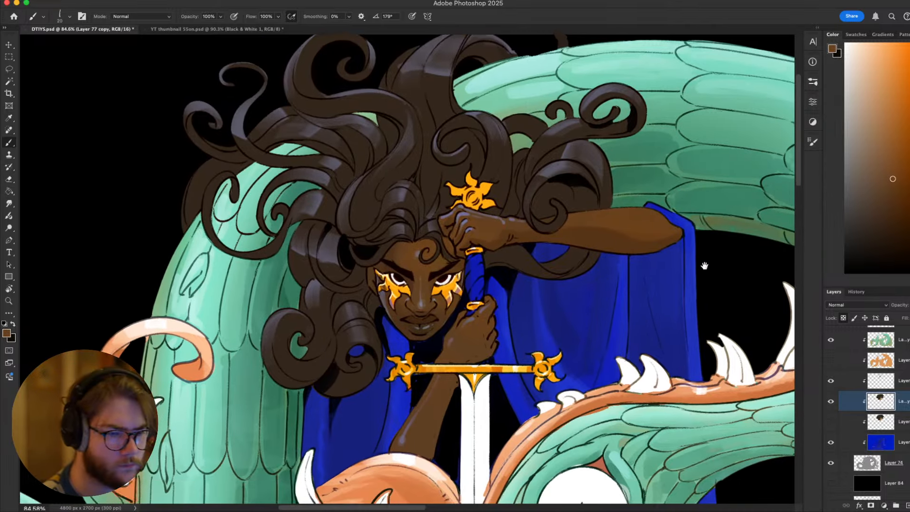
{"action": "scroll", "coordinate": [661, 158], "scroll_direction": "up", "scroll_amount": 5}
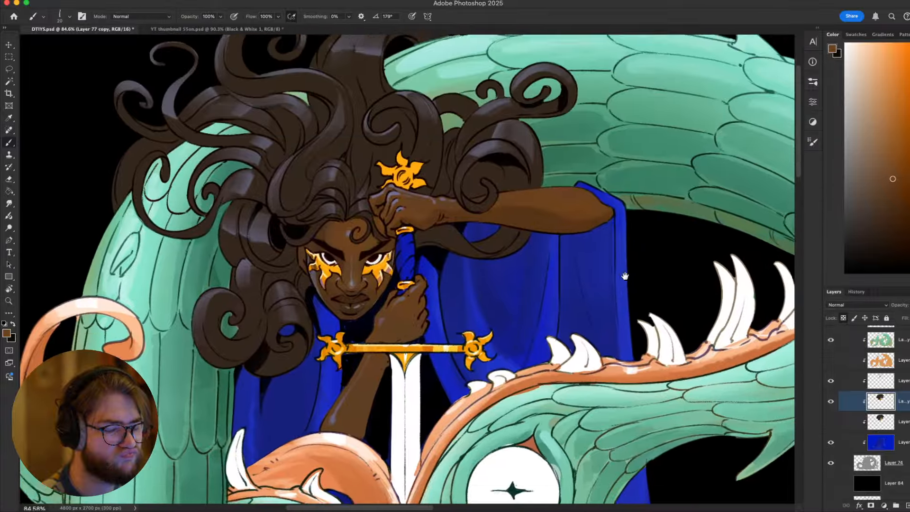
{"action": "key", "text": "r"}
{"action": "left_click_drag", "start_coordinate": [649, 317], "coordinate": [546, 190]}
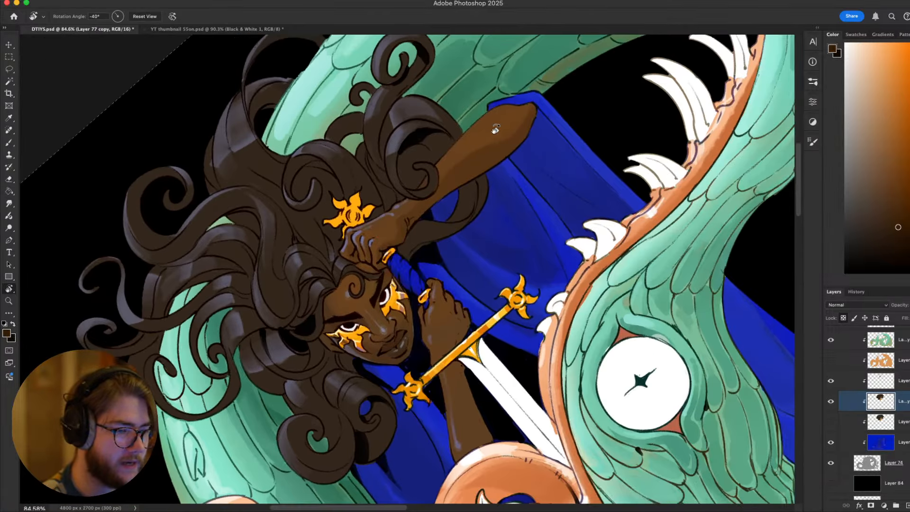
{"action": "key", "text": "b"}
{"action": "key", "text": "Escape"}
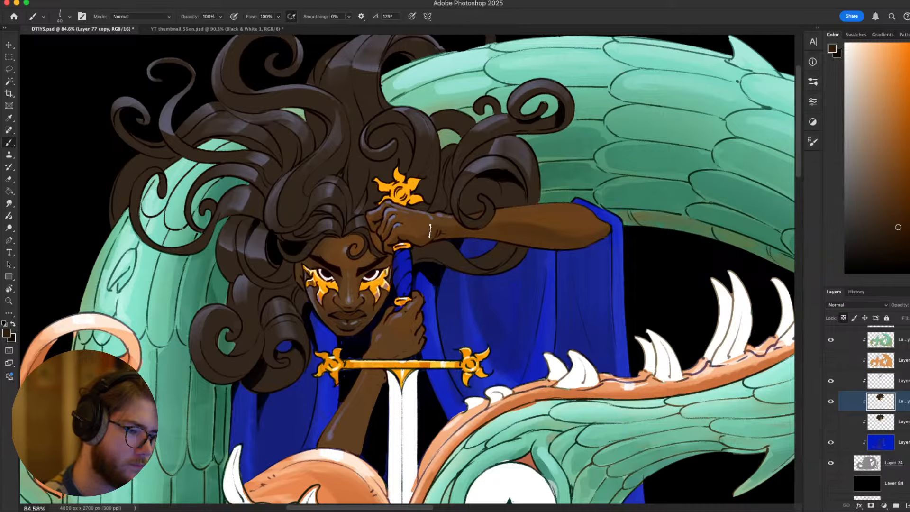
{"action": "scroll", "coordinate": [650, 270], "scroll_direction": "left", "scroll_amount": 3}
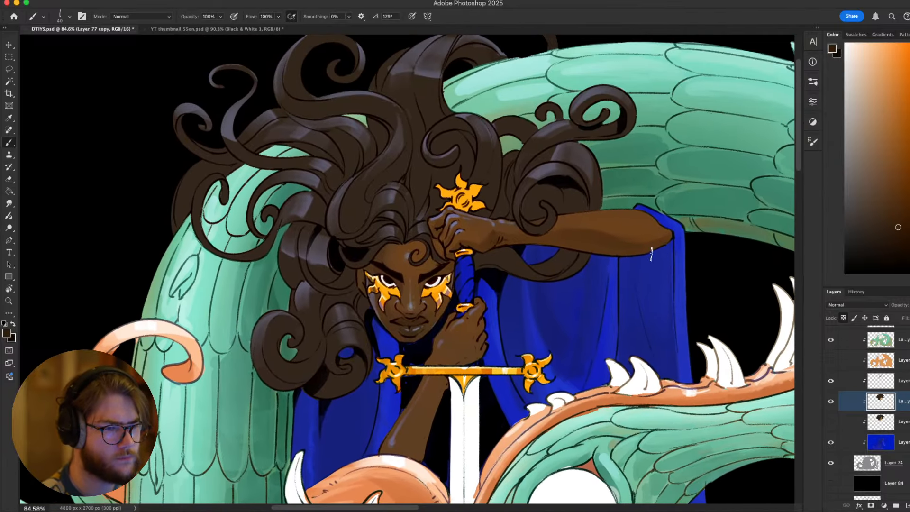
{"action": "left_click_drag", "start_coordinate": [892, 218], "coordinate": [905, 208]}
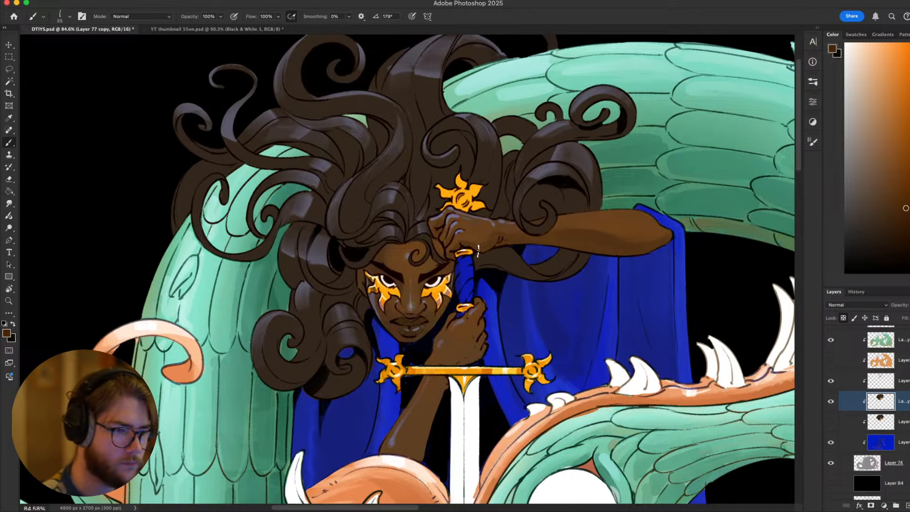
{"action": "scroll", "coordinate": [506, 260], "scroll_direction": "right", "scroll_amount": 2}
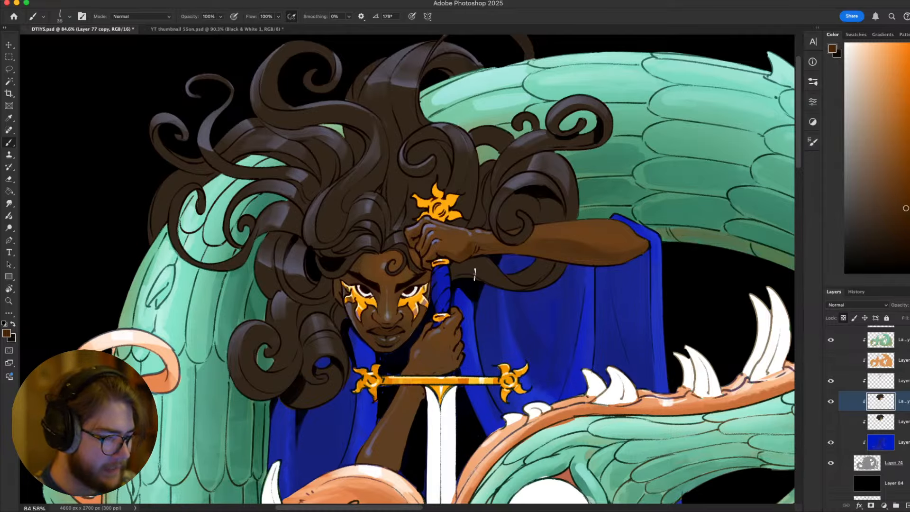
Sample a brown from the raised arm and shade the lower hand gripping the sword with the 35 px brush
{"action": "scroll", "coordinate": [563, 385], "scroll_direction": "down", "scroll_amount": 5}
{"action": "left_click", "coordinate": [587, 126], "text": "alt"}
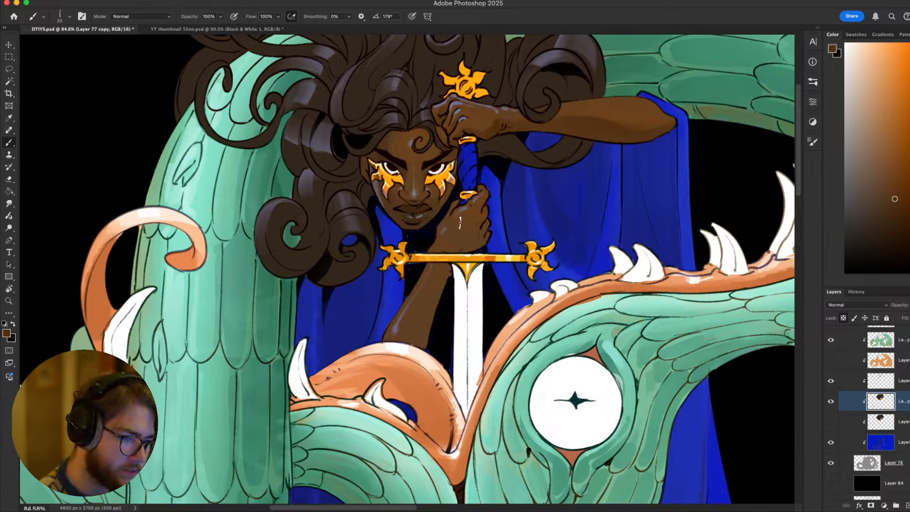
{"action": "mouse_move", "coordinate": [459, 235]}
{"action": "left_mouse_down"}
{"action": "mouse_move", "coordinate": [479, 241]}
{"action": "mouse_move", "coordinate": [481, 219]}
{"action": "left_mouse_up"}
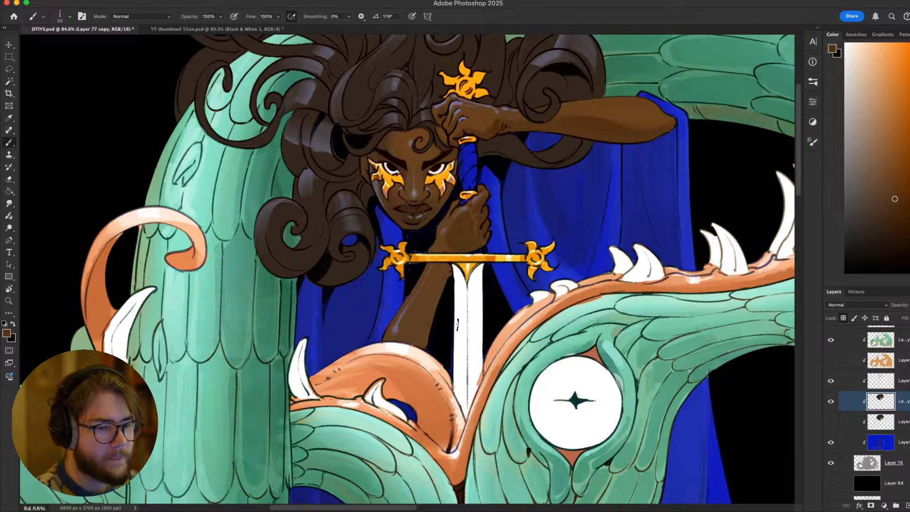
Enlarge the brush to 45 px and shade the lower forearm below the crossguard, sampling a lighter brown to blend it
{"action": "scroll", "coordinate": [456, 301], "scroll_direction": "up", "scroll_amount": 2}
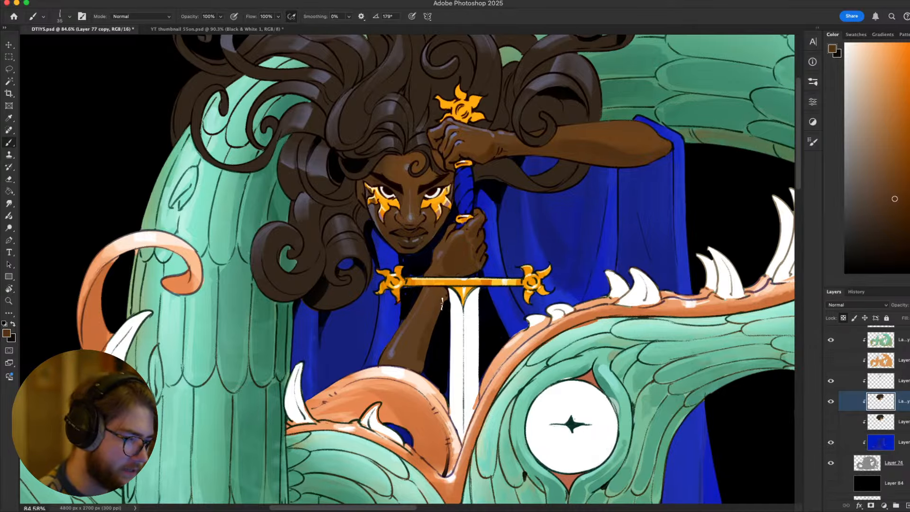
{"action": "key", "text": "bracketright"}
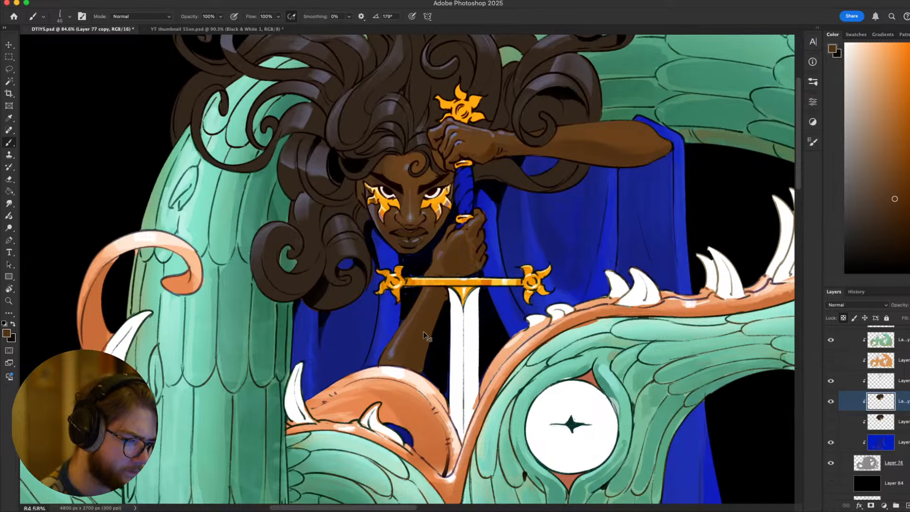
{"action": "scroll", "coordinate": [431, 355], "scroll_direction": "down", "scroll_amount": 2}
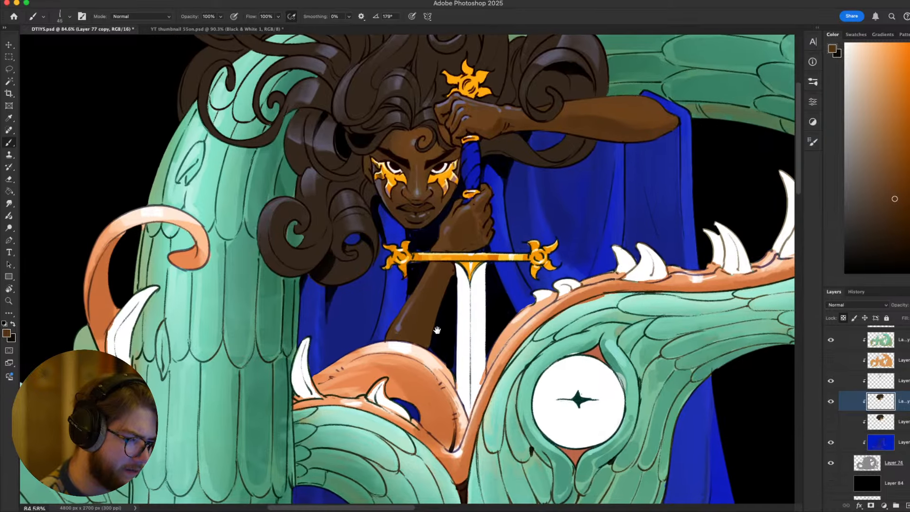
{"action": "left_click", "coordinate": [438, 254], "text": "alt"}
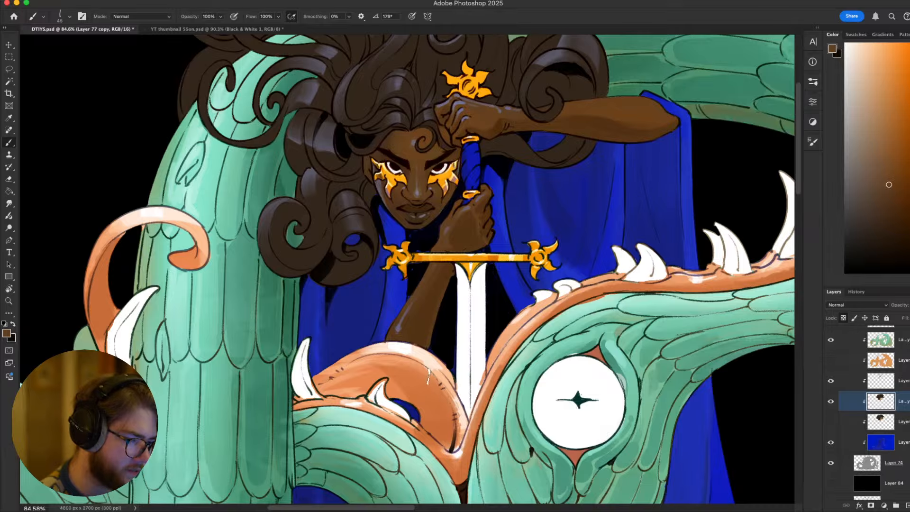
{"action": "left_click_drag", "start_coordinate": [437, 380], "coordinate": [412, 374]}
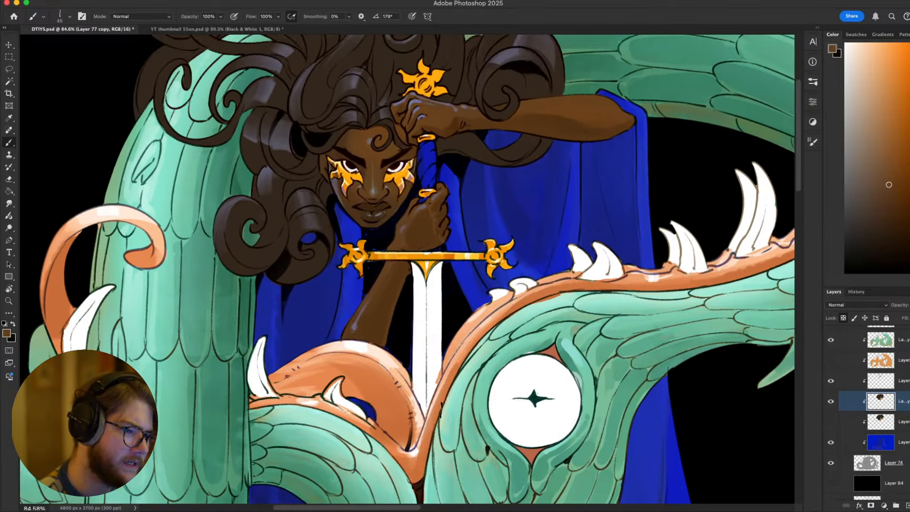
Touch up the raised arm and hand with a warmer brown, reducing the brush to 35 px
{"action": "mouse_move", "coordinate": [463, 312]}
{"action": "left_mouse_down"}
{"action": "mouse_move", "coordinate": [470, 356]}
{"action": "mouse_move", "coordinate": [484, 378]}
{"action": "left_mouse_up"}
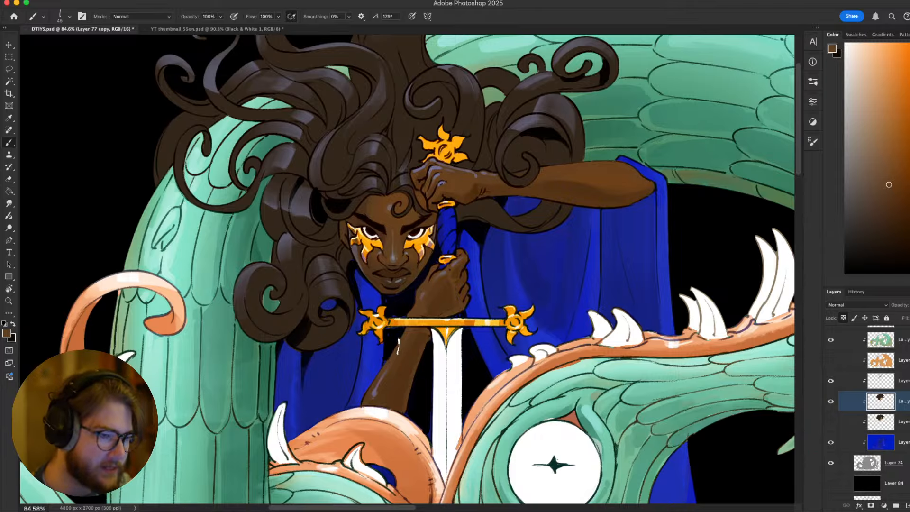
{"action": "left_click_drag", "start_coordinate": [614, 195], "coordinate": [549, 250]}
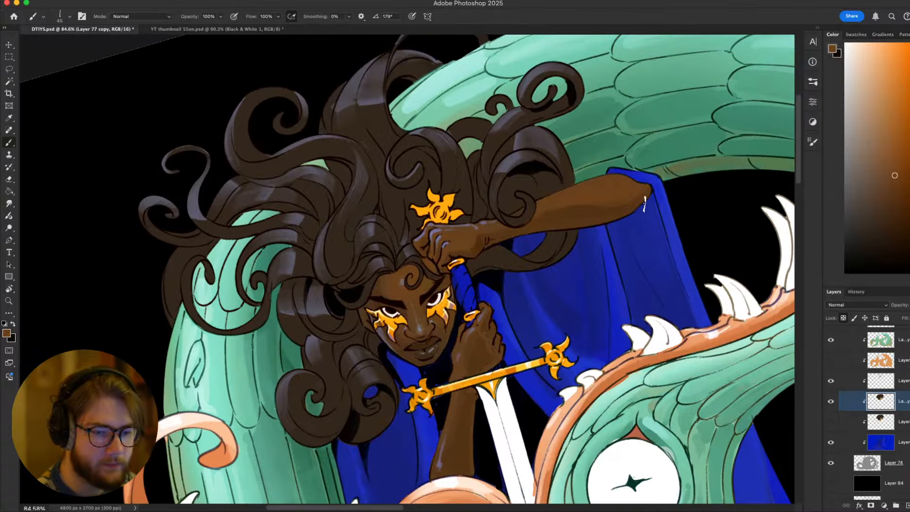
{"action": "key", "text": "bracketleft"}
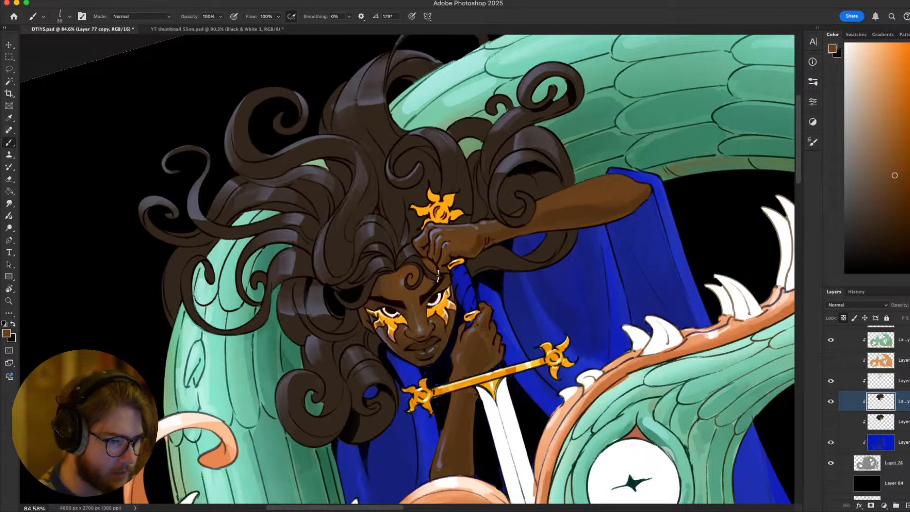
{"action": "left_click_drag", "start_coordinate": [438, 274], "coordinate": [480, 306]}
Refine the knuckles and back of the lower hand on the hilt with browns sampled from the skin
{"action": "scroll", "coordinate": [384, 265], "scroll_direction": "down", "scroll_amount": 5}
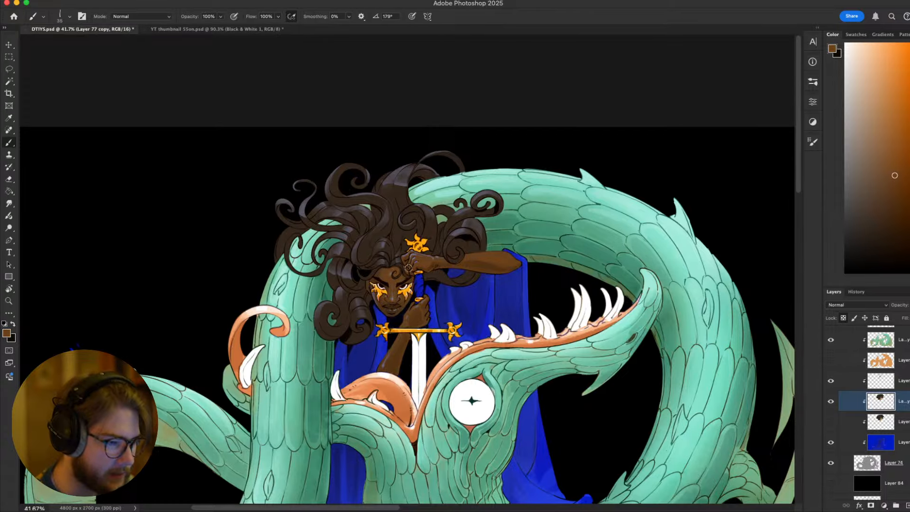
{"action": "scroll", "coordinate": [409, 268], "scroll_direction": "up", "scroll_amount": 4}
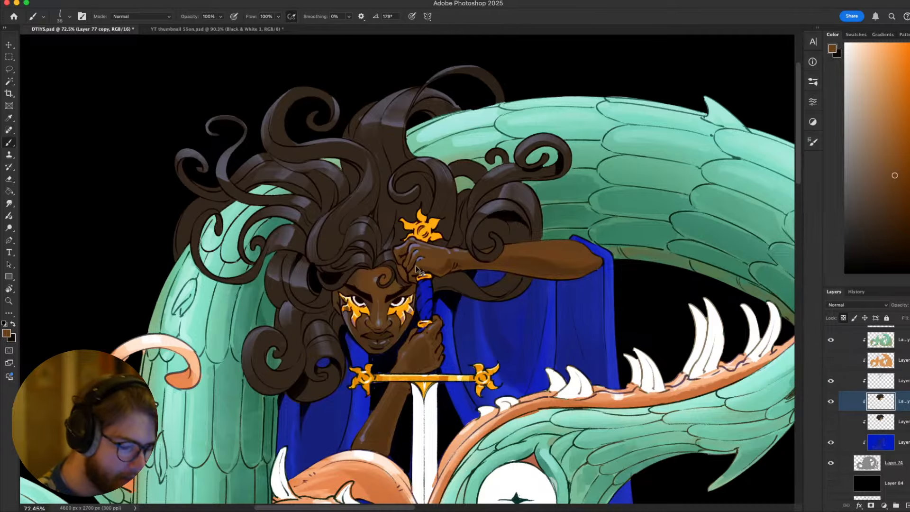
{"action": "scroll", "coordinate": [416, 269], "scroll_direction": "up", "scroll_amount": 3}
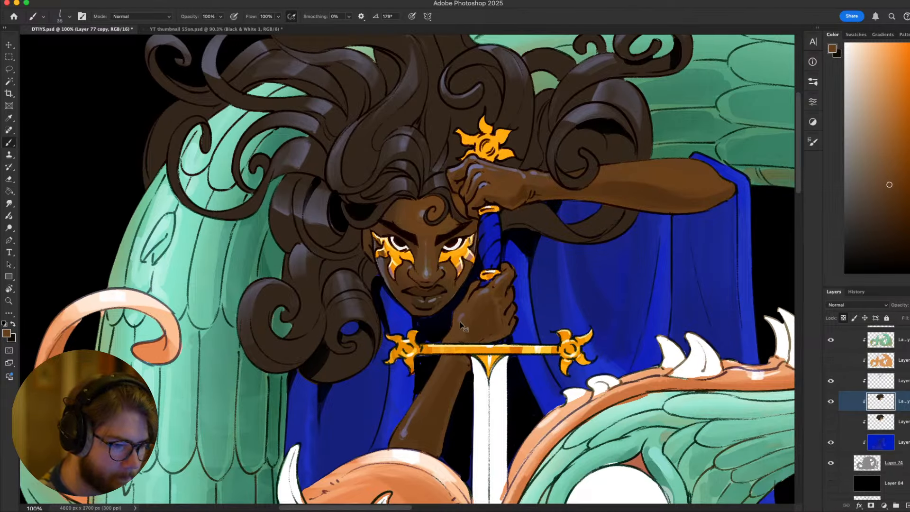
{"action": "left_click_drag", "start_coordinate": [503, 277], "coordinate": [501, 291]}
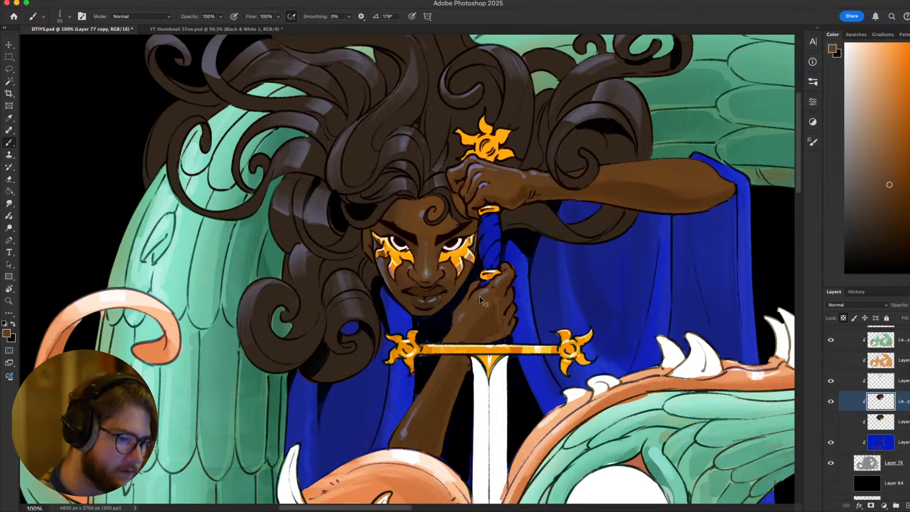
{"action": "left_click", "coordinate": [487, 326], "text": "alt"}
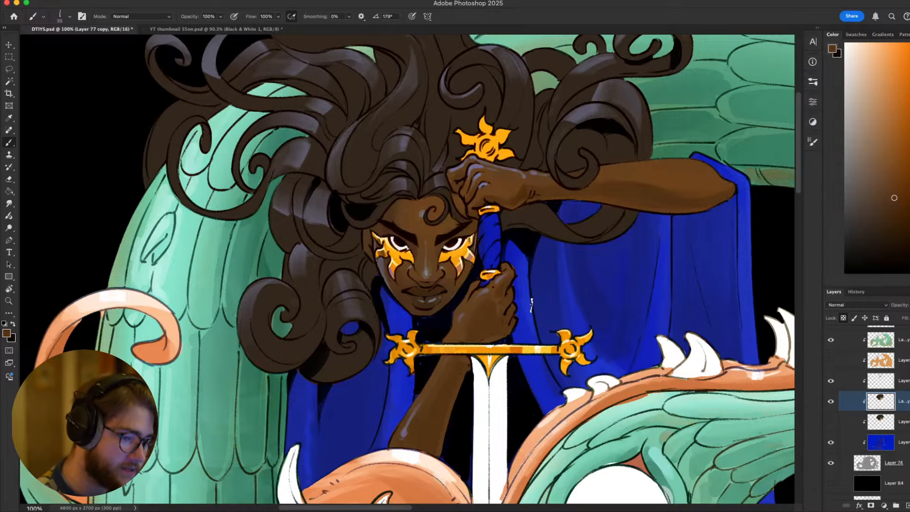
Examine the woman's skin shading up close and against the whole illustration
{"action": "scroll", "coordinate": [524, 304], "scroll_direction": "down", "scroll_amount": 8}
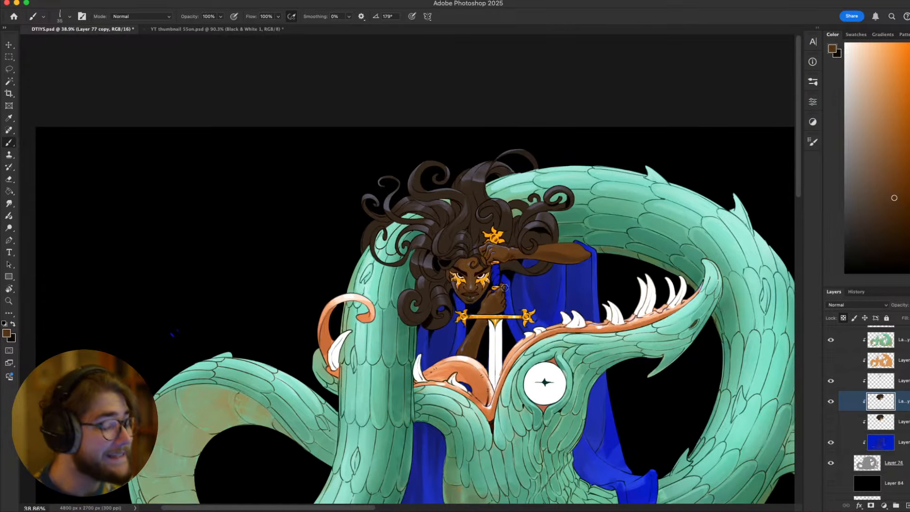
{"action": "scroll", "coordinate": [504, 287], "scroll_direction": "up", "scroll_amount": 5}
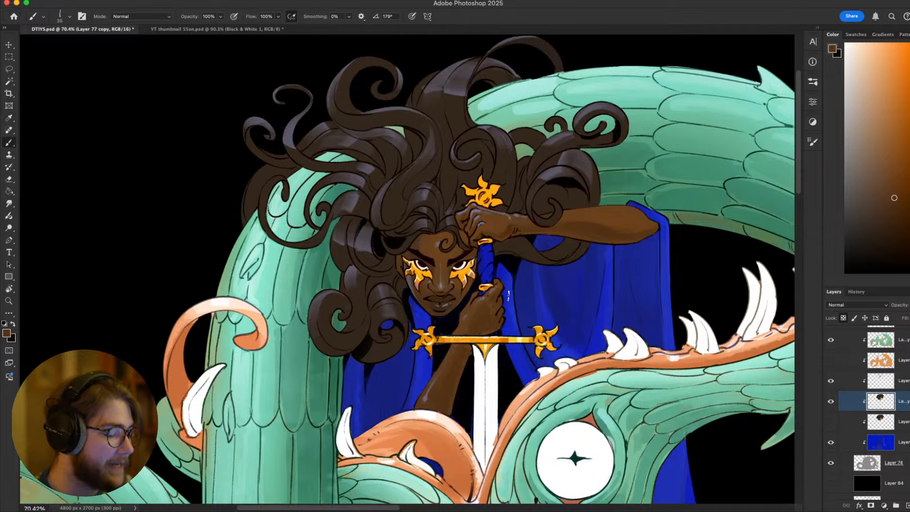
{"action": "scroll", "coordinate": [508, 295], "scroll_direction": "down", "scroll_amount": 6}
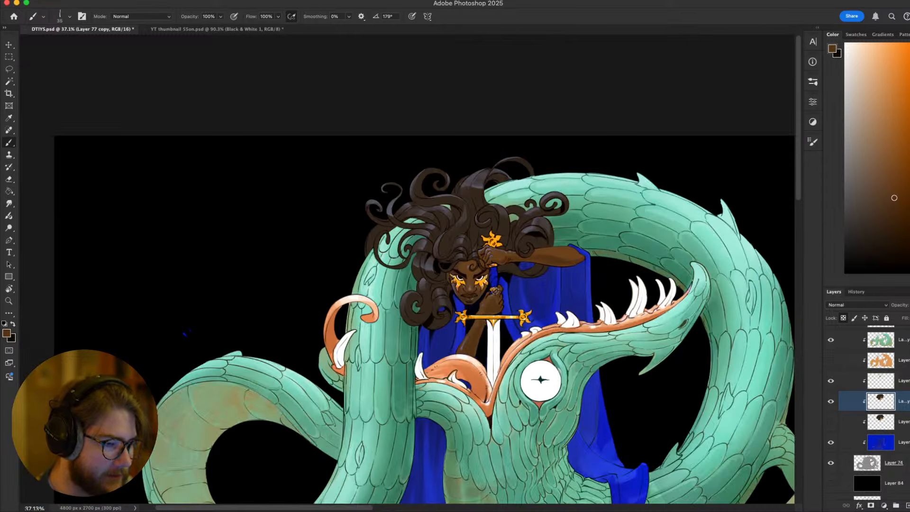
{"action": "scroll", "coordinate": [493, 291], "scroll_direction": "up", "scroll_amount": 4}
{"action": "scroll", "coordinate": [494, 290], "scroll_direction": "up", "scroll_amount": 3}
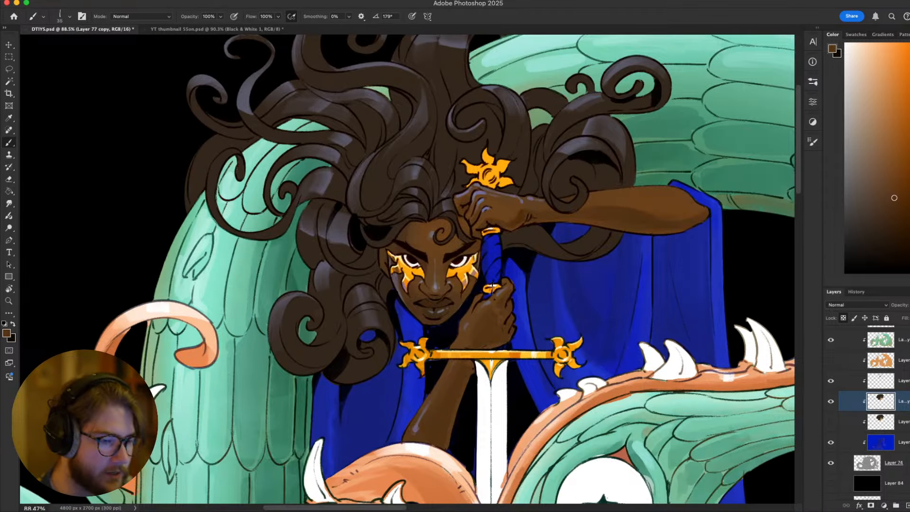
{"action": "scroll", "coordinate": [493, 288], "scroll_direction": "down", "scroll_amount": 4}
{"action": "scroll", "coordinate": [490, 288], "scroll_direction": "up", "scroll_amount": 6}
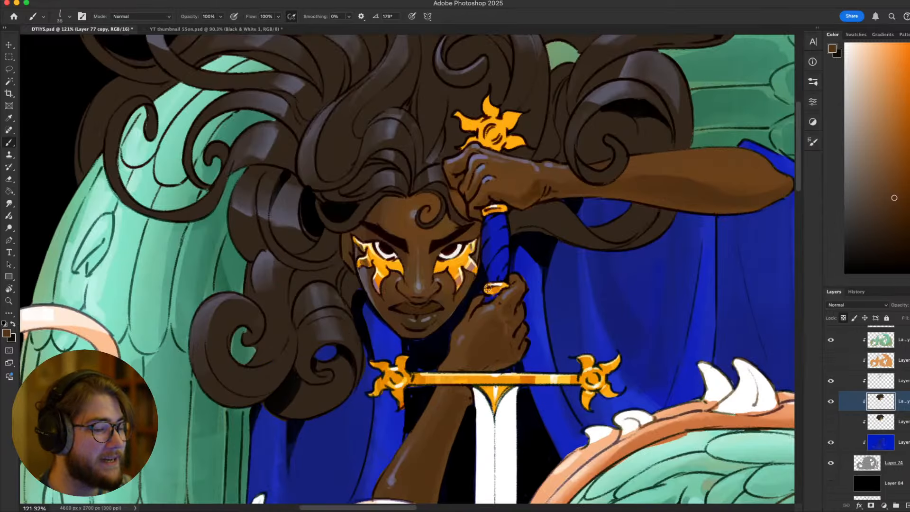
{"action": "scroll", "coordinate": [484, 284], "scroll_direction": "down", "scroll_amount": 7}
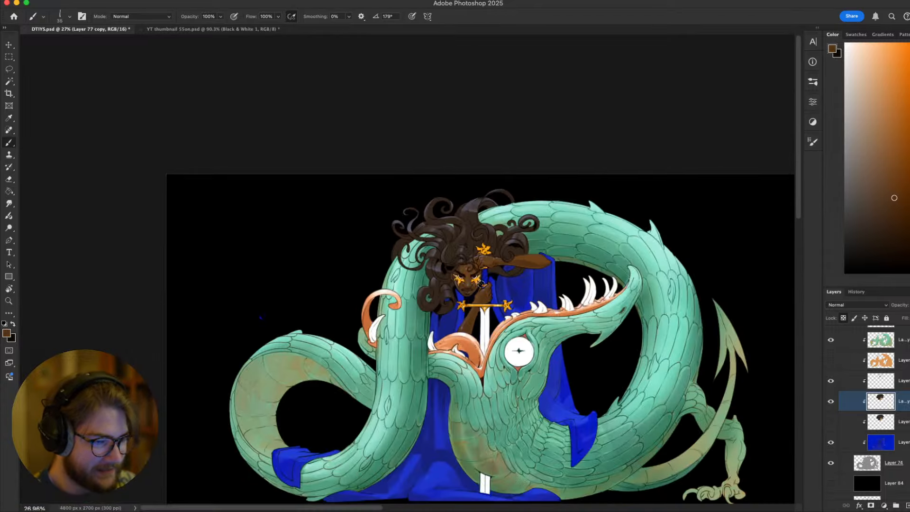
{"action": "scroll", "coordinate": [480, 284], "scroll_direction": "down", "scroll_amount": 1}
{"action": "scroll", "coordinate": [480, 281], "scroll_direction": "down", "scroll_amount": 2}
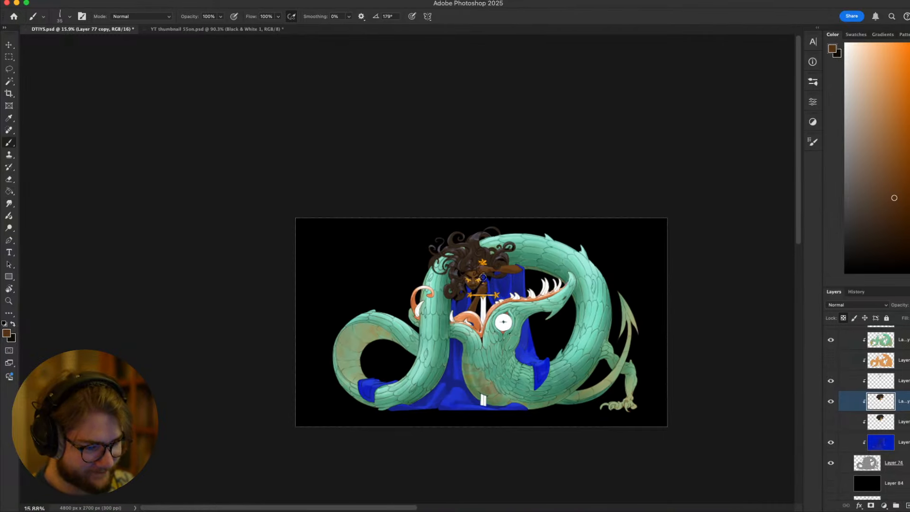
{"action": "scroll", "coordinate": [481, 279], "scroll_direction": "up", "scroll_amount": 5}
{"action": "scroll", "coordinate": [509, 310], "scroll_direction": "down", "scroll_amount": 2}
{"action": "scroll", "coordinate": [431, 243], "scroll_direction": "down", "scroll_amount": 3}
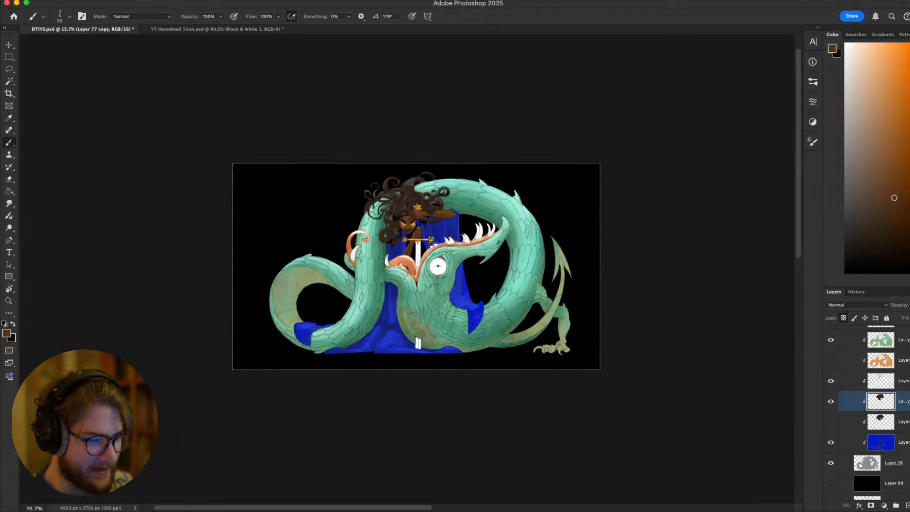
{"action": "scroll", "coordinate": [431, 242], "scroll_direction": "up", "scroll_amount": 3}
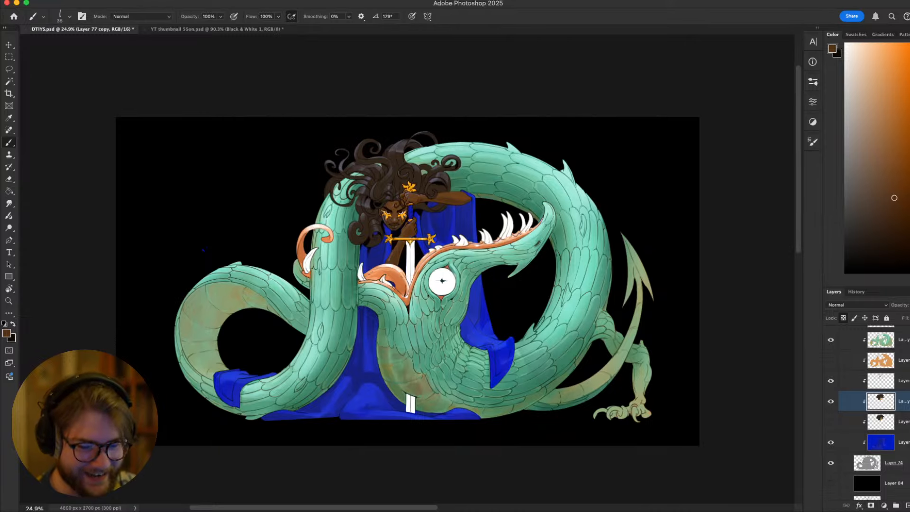
Erase parts of the overlay on Layer 96 along the serpent's large right-hand coil, enlarging the soft eraser to 250 px
{"action": "scroll", "coordinate": [867, 412], "scroll_direction": "up", "scroll_amount": 3}
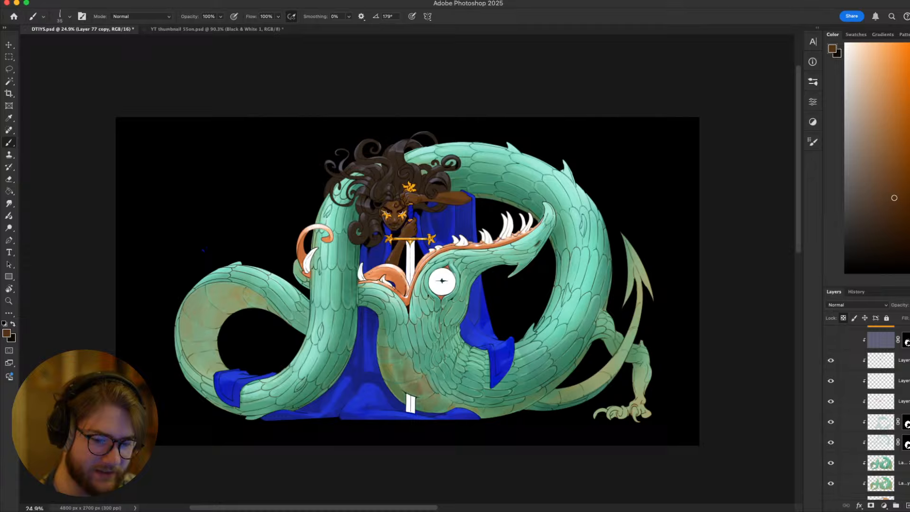
{"action": "left_click", "coordinate": [879, 438]}
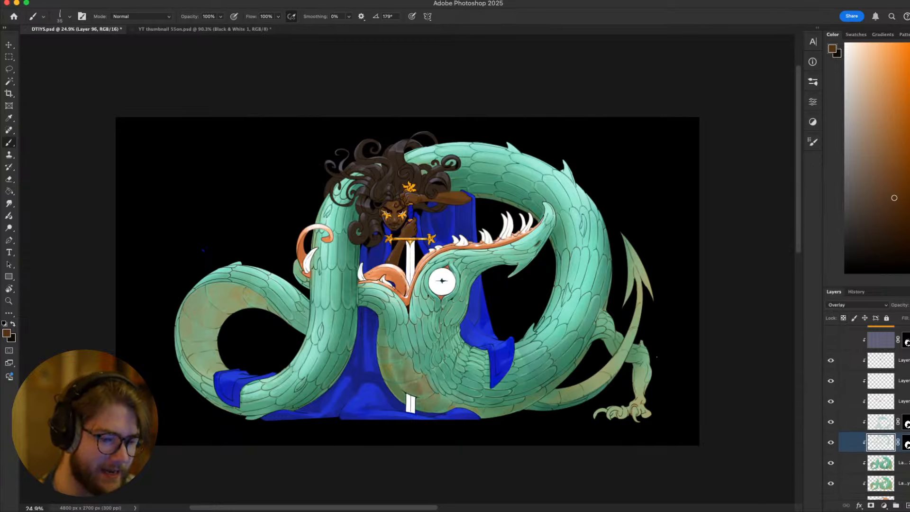
{"action": "key", "text": "e"}
{"action": "key", "text": "x"}
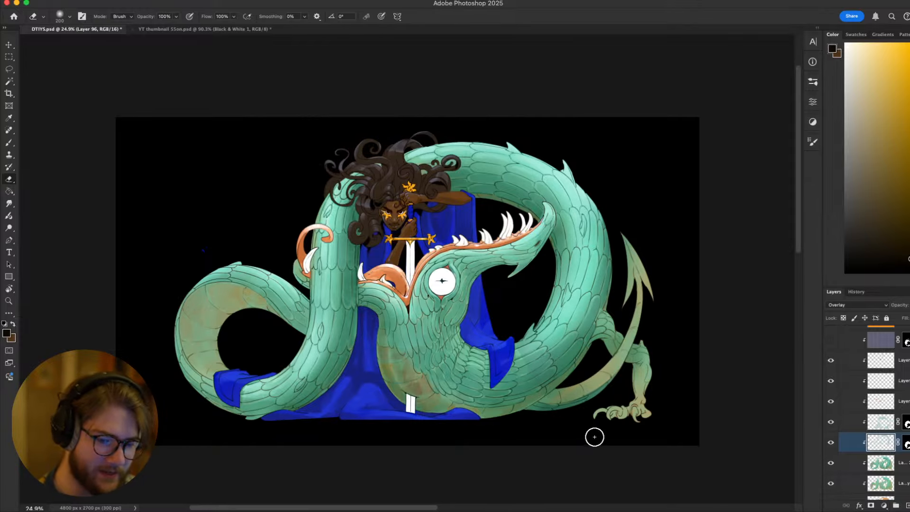
{"action": "left_click_drag", "start_coordinate": [595, 336], "coordinate": [593, 324]}
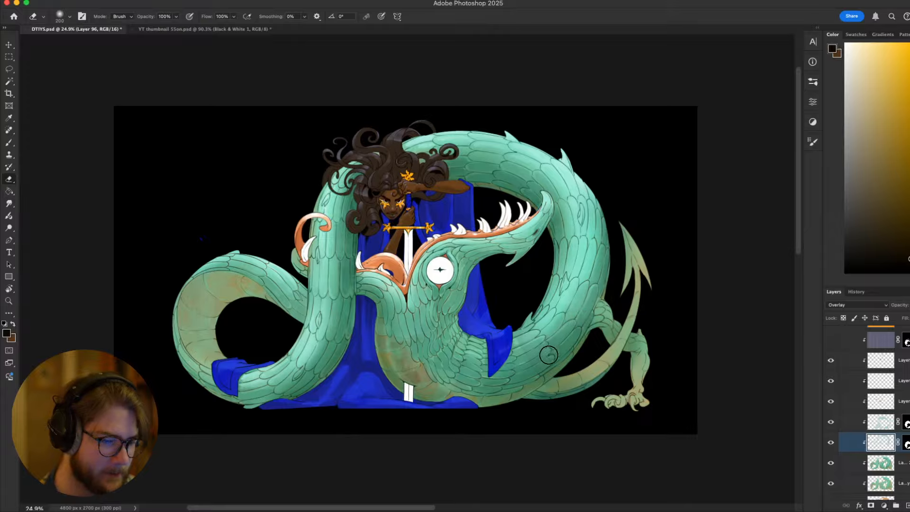
{"action": "key", "text": "bracketright"}
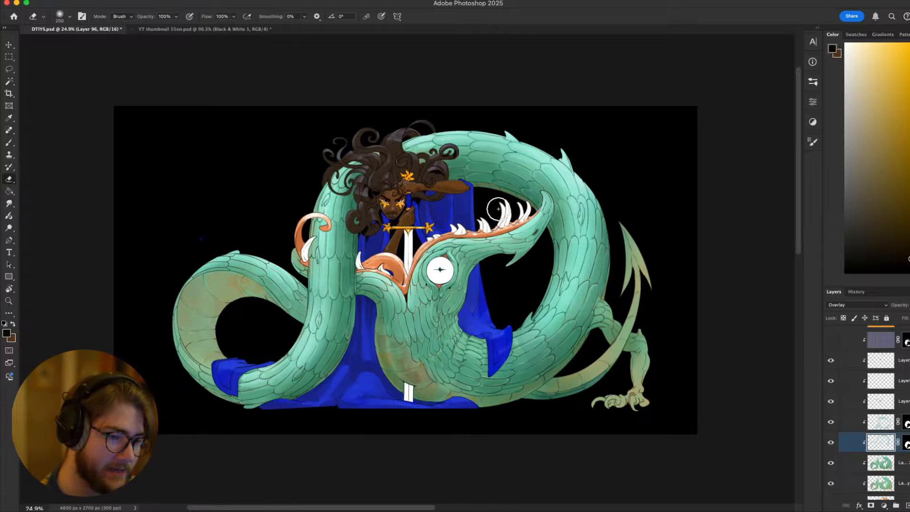
Lasso the serpent's upper coil behind the jaw, erase the overlay inside that area with the 250 px eraser, and clear the selection
{"action": "key", "text": "l"}
{"action": "mouse_move", "coordinate": [540, 261]}
{"action": "left_mouse_down"}
{"action": "mouse_move", "coordinate": [553, 223]}
{"action": "mouse_move", "coordinate": [546, 192]}
{"action": "mouse_move", "coordinate": [388, 167]}
{"action": "mouse_move", "coordinate": [650, 189]}
{"action": "mouse_move", "coordinate": [545, 124]}
{"action": "mouse_move", "coordinate": [464, 183]}
{"action": "left_mouse_up"}
{"action": "key", "text": "e"}
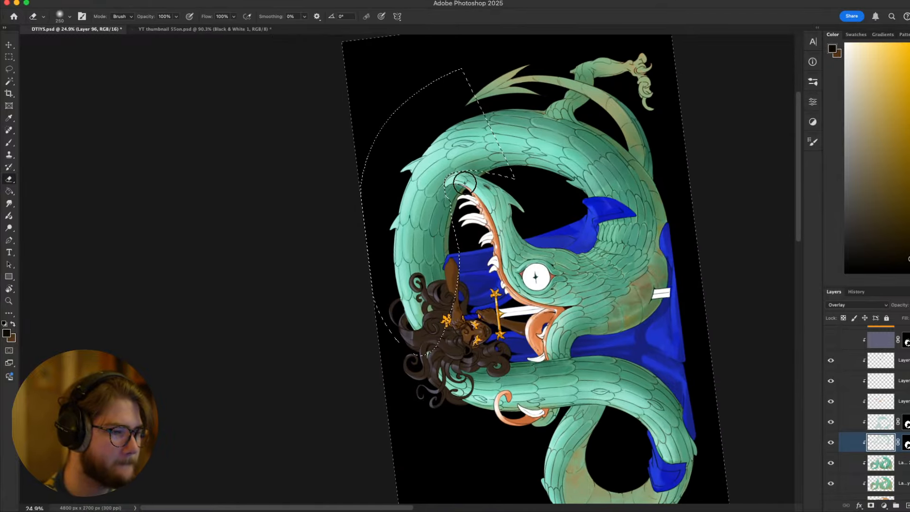
{"action": "left_click_drag", "start_coordinate": [420, 205], "coordinate": [436, 316]}
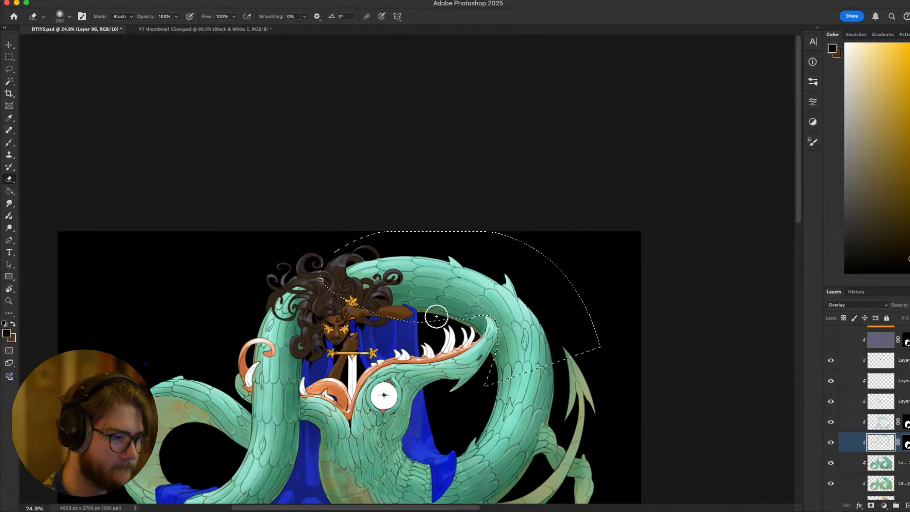
{"action": "key", "text": "super+d"}
Reduce the eraser to 125 px and erase the overlay on the serpent's neck and coil beside the lower jaw
{"action": "left_click_drag", "start_coordinate": [497, 397], "coordinate": [693, 259]}
{"action": "key", "text": "bracketleft"}
{"action": "key", "text": "bracketleft"}
{"action": "key", "text": "bracketleft"}
{"action": "key", "text": "bracketleft"}
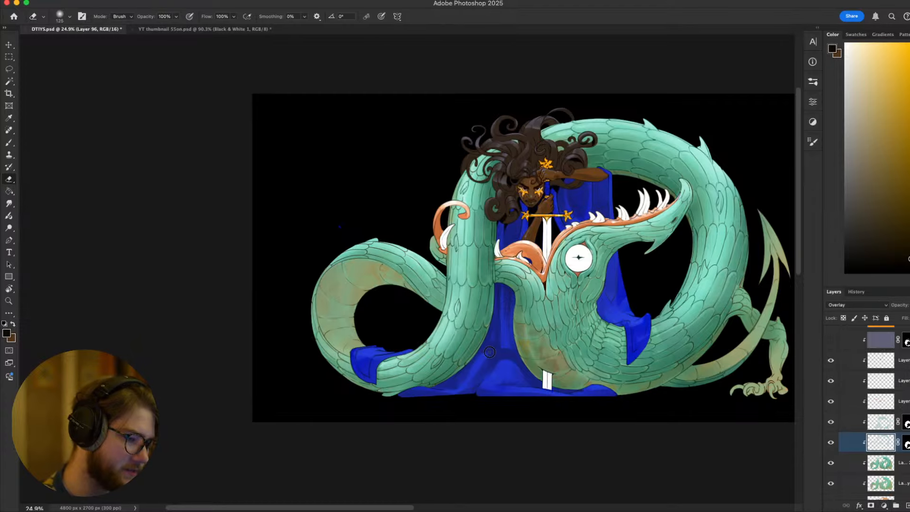
{"action": "key", "text": "r"}
{"action": "mouse_move", "coordinate": [559, 295]}
{"action": "left_mouse_down"}
{"action": "mouse_move", "coordinate": [560, 254]}
{"action": "mouse_move", "coordinate": [528, 54]}
{"action": "mouse_move", "coordinate": [439, 218]}
{"action": "left_mouse_up"}
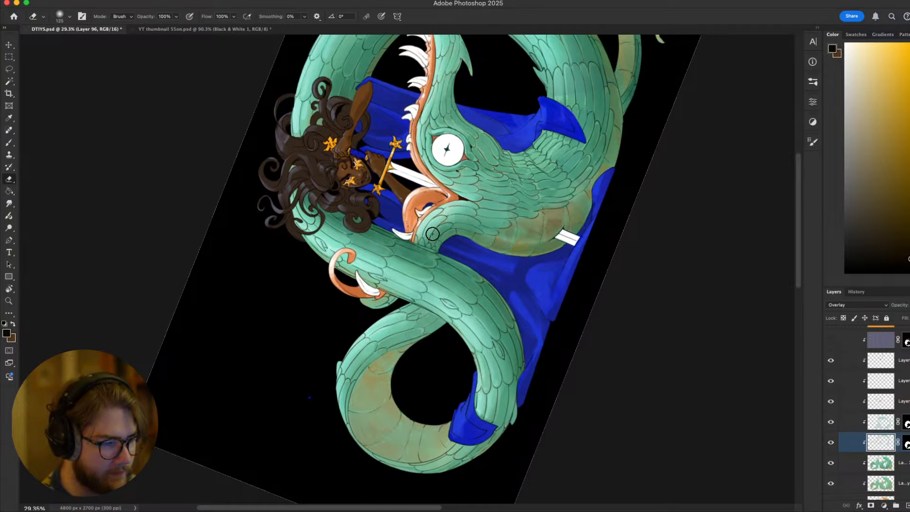
Reset the canvas rotation and make the Multiply shading layer directly above the Overlay layer active
{"action": "key", "text": "r"}
{"action": "key", "text": "Escape"}
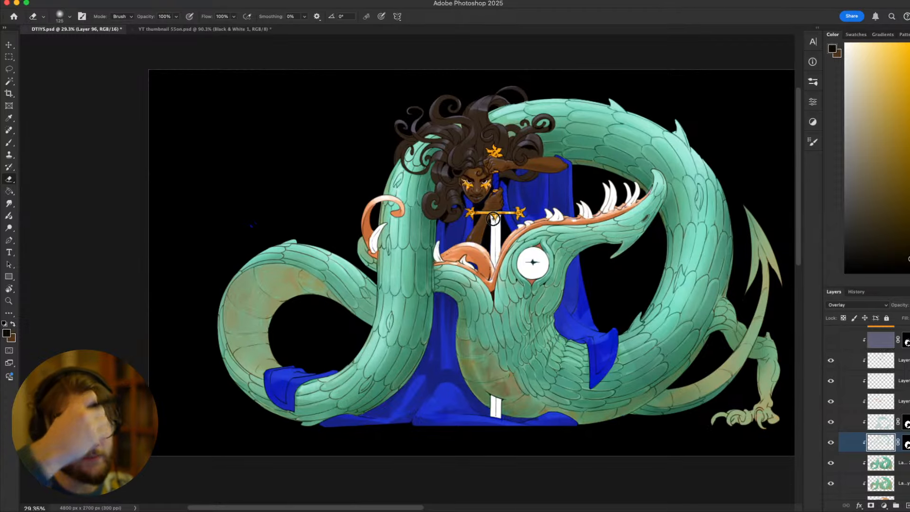
{"action": "mouse_move", "coordinate": [493, 219]}
{"action": "left_mouse_down"}
{"action": "mouse_move", "coordinate": [441, 217]}
{"action": "mouse_move", "coordinate": [496, 213]}
{"action": "left_mouse_up"}
{"action": "mouse_move", "coordinate": [504, 261]}
{"action": "left_mouse_down"}
{"action": "mouse_move", "coordinate": [585, 204]}
{"action": "mouse_move", "coordinate": [587, 186]}
{"action": "left_mouse_up"}
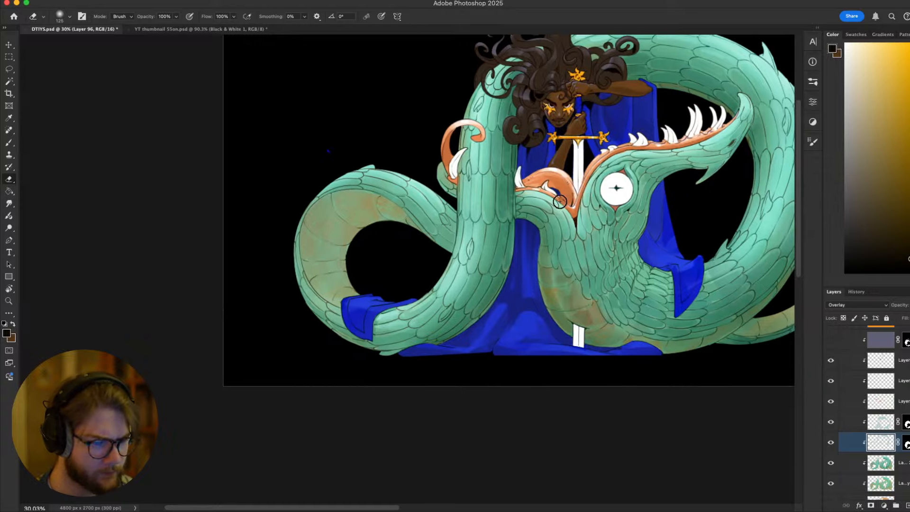
{"action": "left_click_drag", "start_coordinate": [542, 219], "coordinate": [562, 218]}
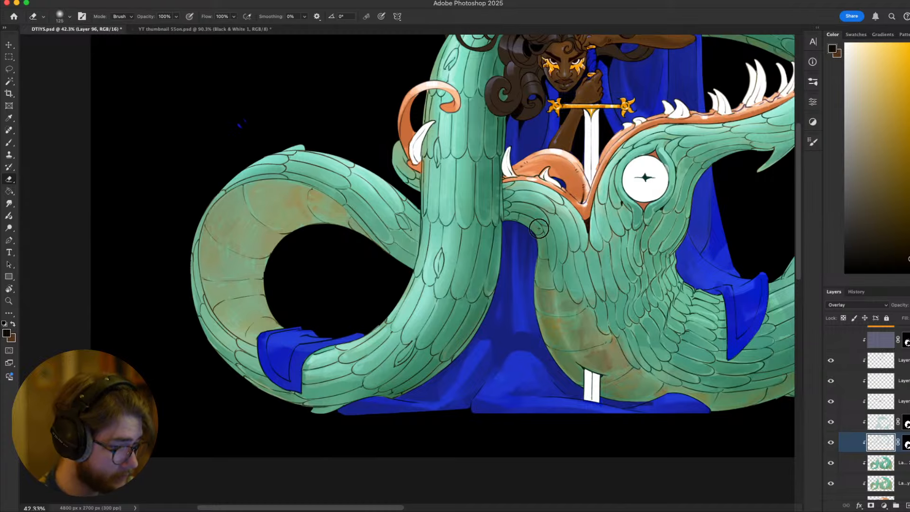
{"action": "scroll", "coordinate": [536, 232], "scroll_direction": "up", "scroll_amount": 2}
{"action": "scroll", "coordinate": [536, 232], "scroll_direction": "right", "scroll_amount": 2}
{"action": "left_click", "coordinate": [894, 422]}
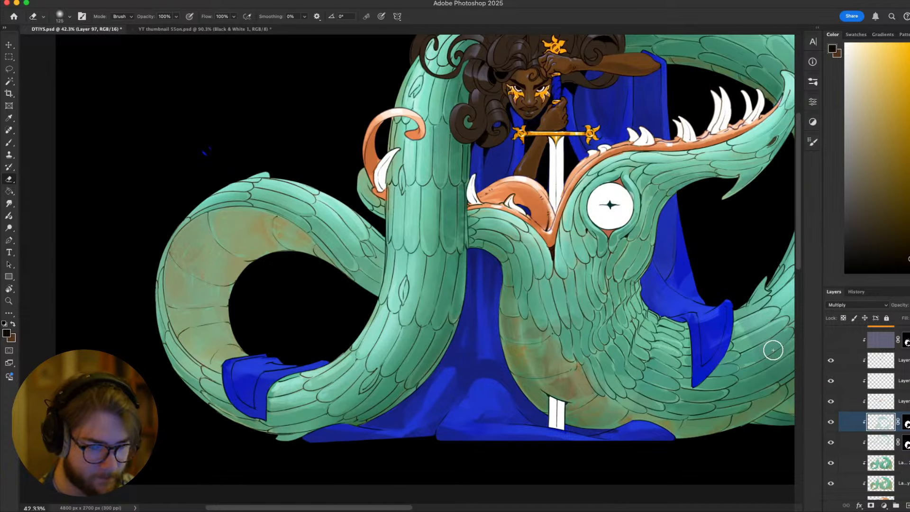
Sample the green of the dragon's throat scales and choose the Soft Round Pressure Opacity brush
{"action": "key", "text": "b"}
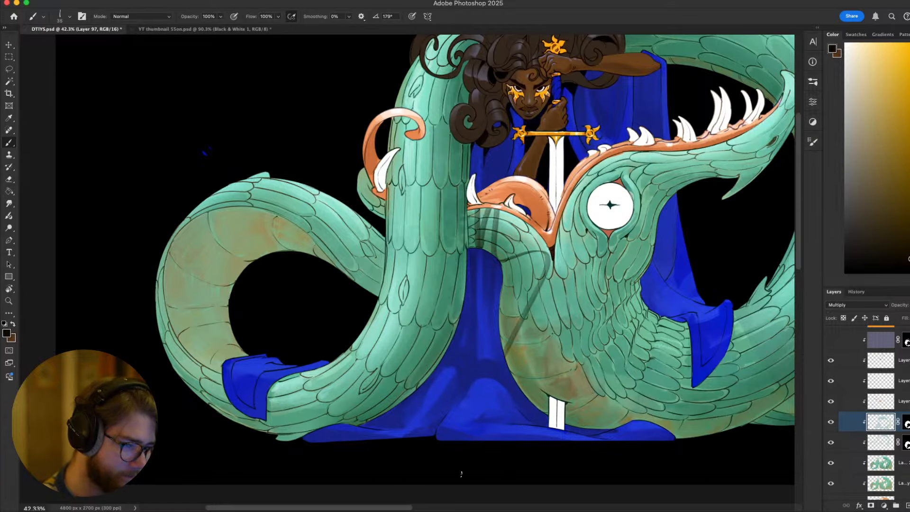
{"action": "scroll", "coordinate": [630, 400], "scroll_direction": "up", "scroll_amount": 2}
{"action": "scroll", "coordinate": [630, 400], "scroll_direction": "right", "scroll_amount": 1}
{"action": "left_click", "coordinate": [576, 316], "text": "alt"}
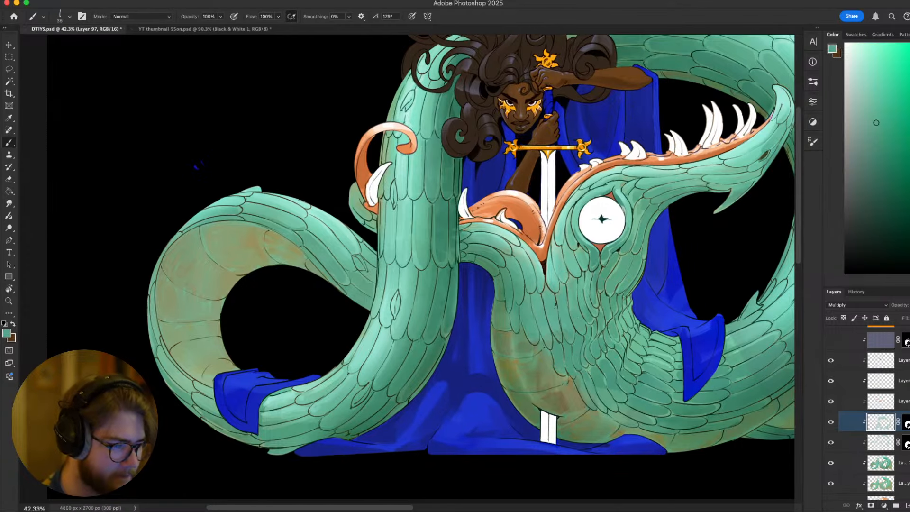
{"action": "right_click", "coordinate": [576, 316]}
{"action": "left_click", "coordinate": [567, 454]}
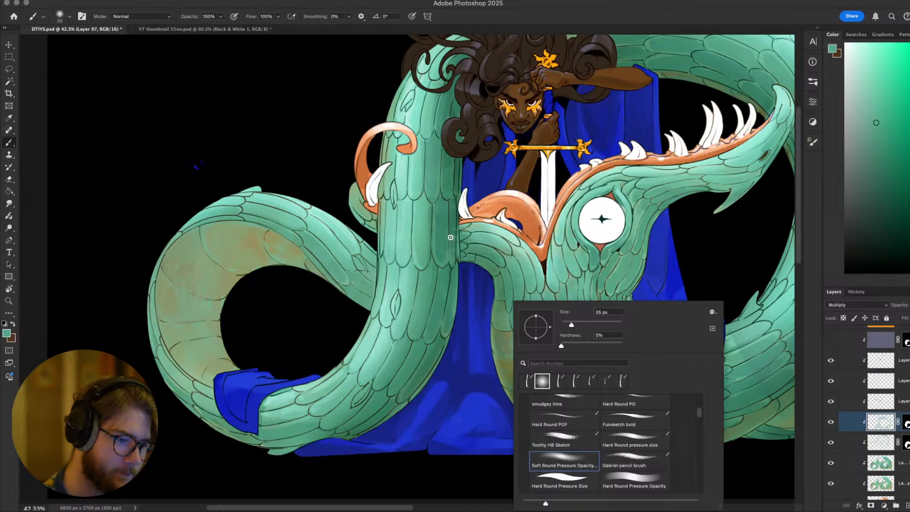
{"action": "left_click", "coordinate": [459, 212]}
Lasso the dragon's lower jaw and throat beside the neck coil and softly shade inside with a 150 px brush
{"action": "key", "text": "l"}
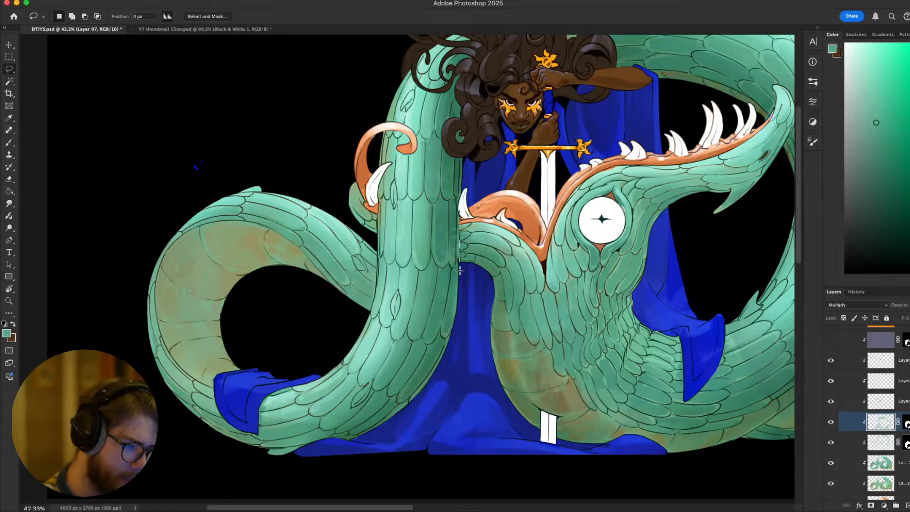
{"action": "mouse_move", "coordinate": [459, 270]}
{"action": "left_mouse_down"}
{"action": "mouse_move", "coordinate": [528, 375]}
{"action": "mouse_move", "coordinate": [453, 192]}
{"action": "left_mouse_up"}
{"action": "key", "text": "b"}
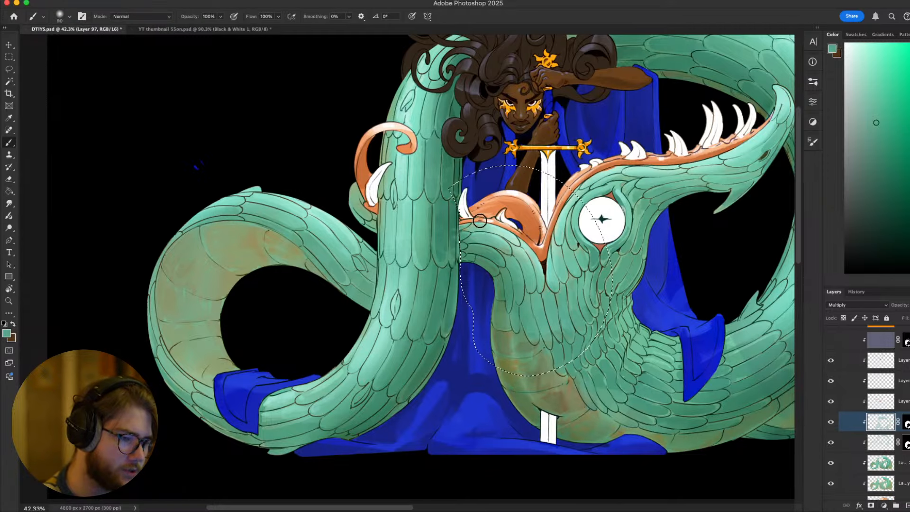
{"action": "key", "text": "bracketright"}
{"action": "key", "text": "bracketright"}
{"action": "key", "text": "bracketright"}
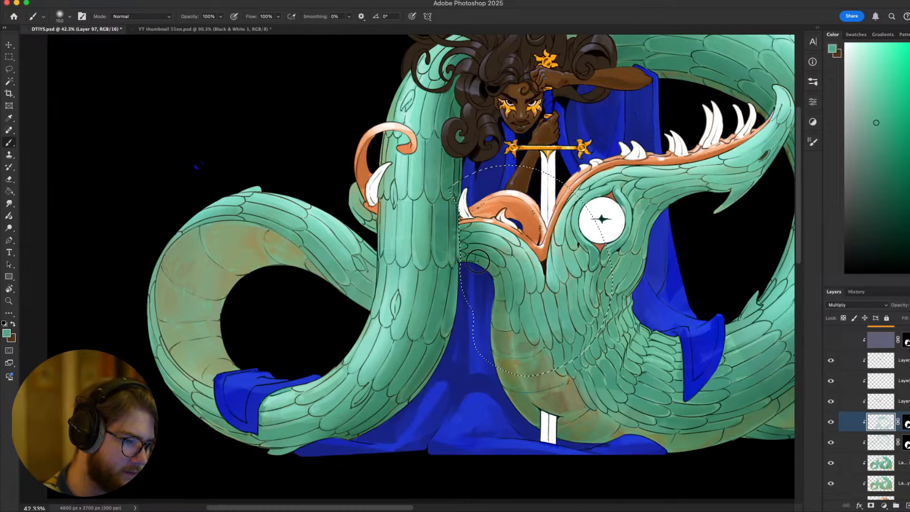
{"action": "scroll", "coordinate": [686, 292], "scroll_direction": "up", "scroll_amount": 3}
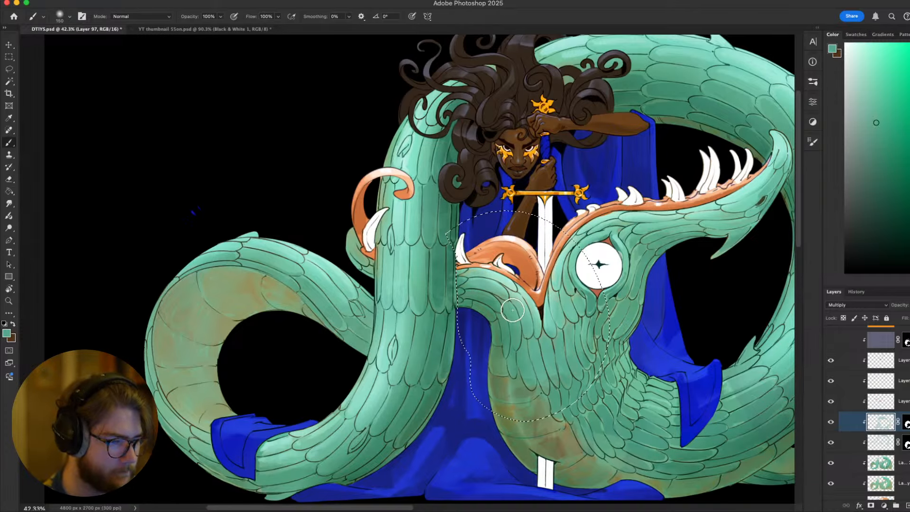
Examine the shading on the dragon's head, jaw and coils, both close up and across the whole illustration
{"action": "scroll", "coordinate": [475, 267], "scroll_direction": "down", "scroll_amount": 1}
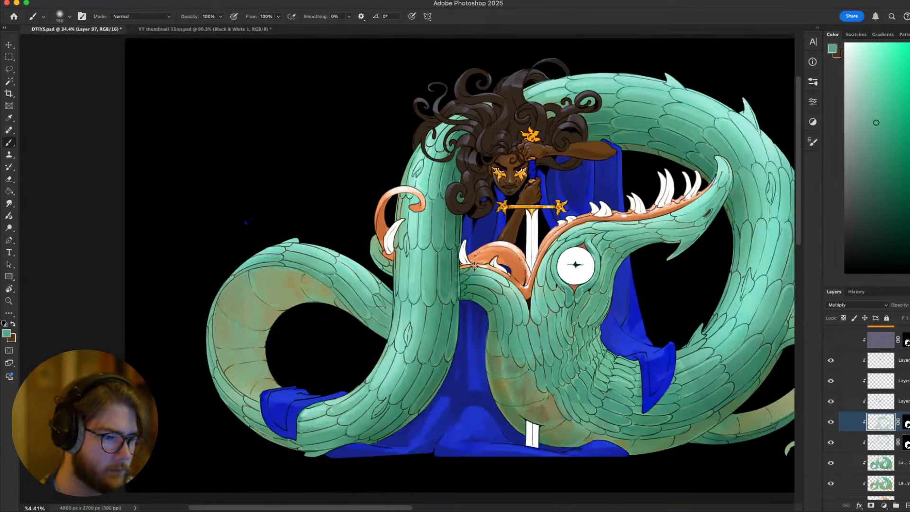
{"action": "scroll", "coordinate": [475, 266], "scroll_direction": "down", "scroll_amount": 3}
{"action": "scroll", "coordinate": [506, 280], "scroll_direction": "up", "scroll_amount": 2}
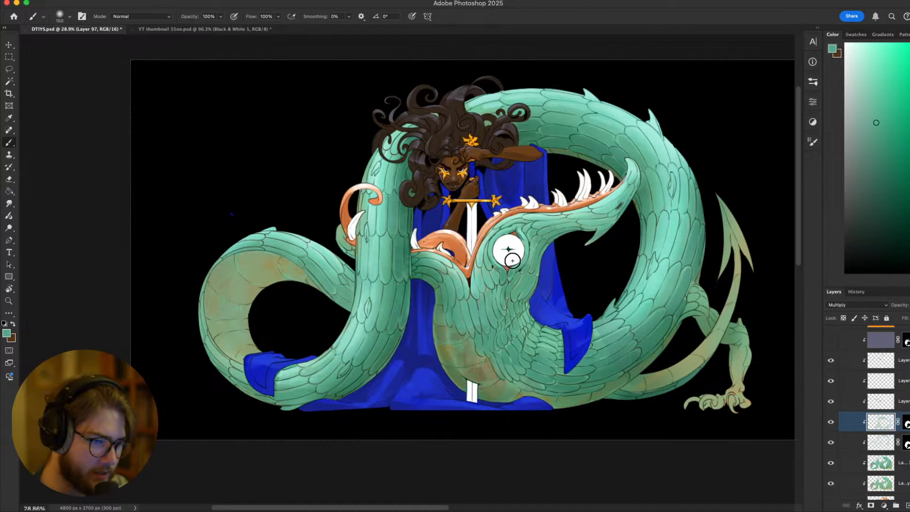
{"action": "scroll", "coordinate": [588, 215], "scroll_direction": "up", "scroll_amount": 5}
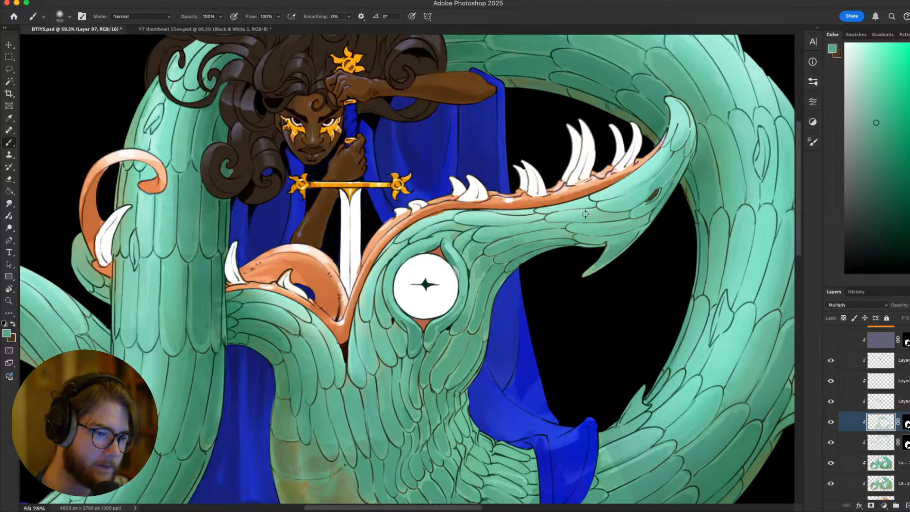
{"action": "scroll", "coordinate": [458, 225], "scroll_direction": "left", "scroll_amount": 2}
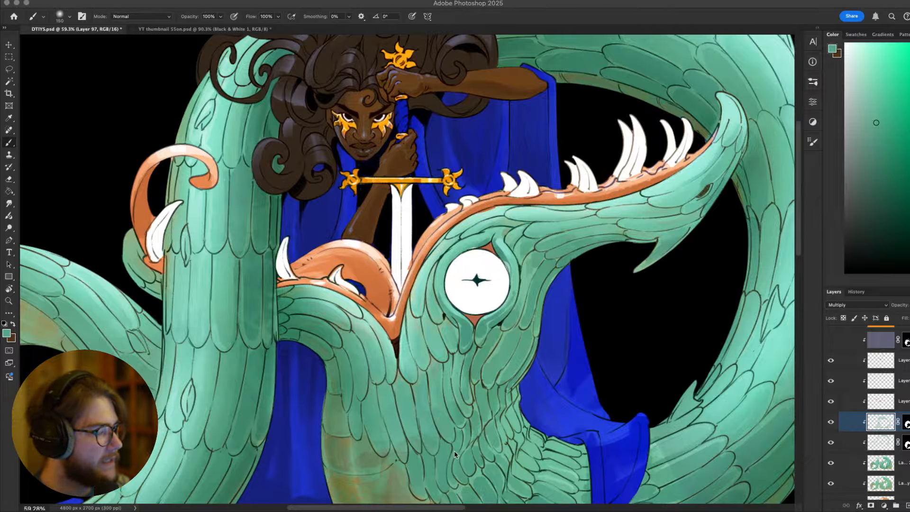
{"action": "scroll", "coordinate": [645, 317], "scroll_direction": "down", "scroll_amount": 5}
{"action": "scroll", "coordinate": [655, 334], "scroll_direction": "up", "scroll_amount": 3}
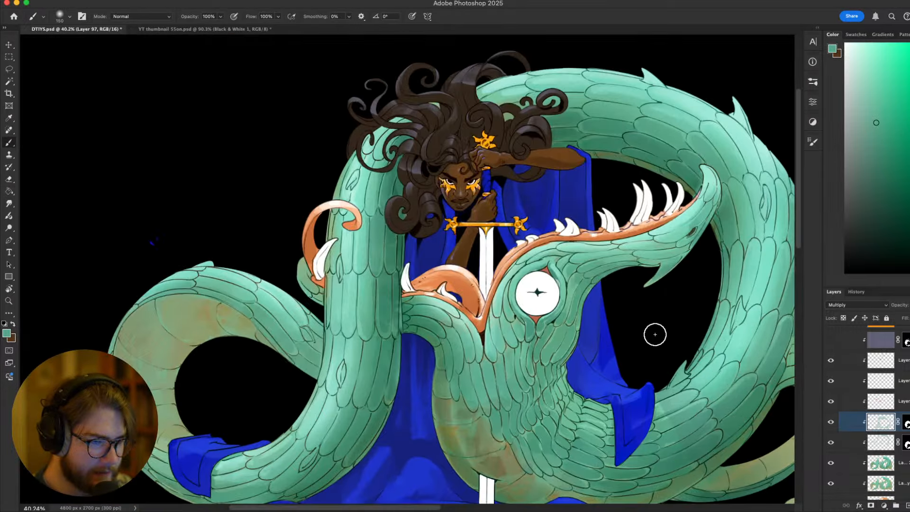
{"action": "scroll", "coordinate": [655, 335], "scroll_direction": "down", "scroll_amount": 2}
Hide the colour artwork group and view the two older greyscale sketch groups one after the other
{"action": "scroll", "coordinate": [848, 396], "scroll_direction": "down", "scroll_amount": 5}
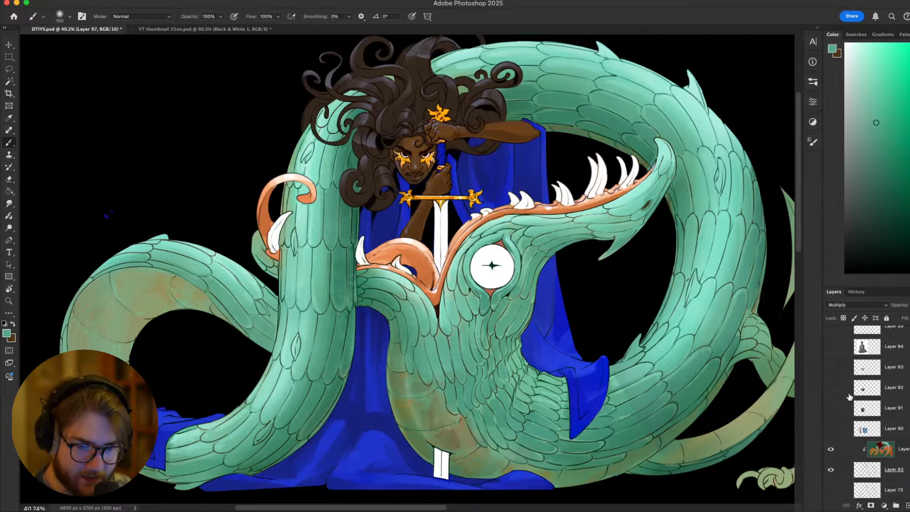
{"action": "scroll", "coordinate": [848, 396], "scroll_direction": "down", "scroll_amount": 8}
{"action": "left_click", "coordinate": [853, 396]}
{"action": "left_click", "coordinate": [830, 396]}
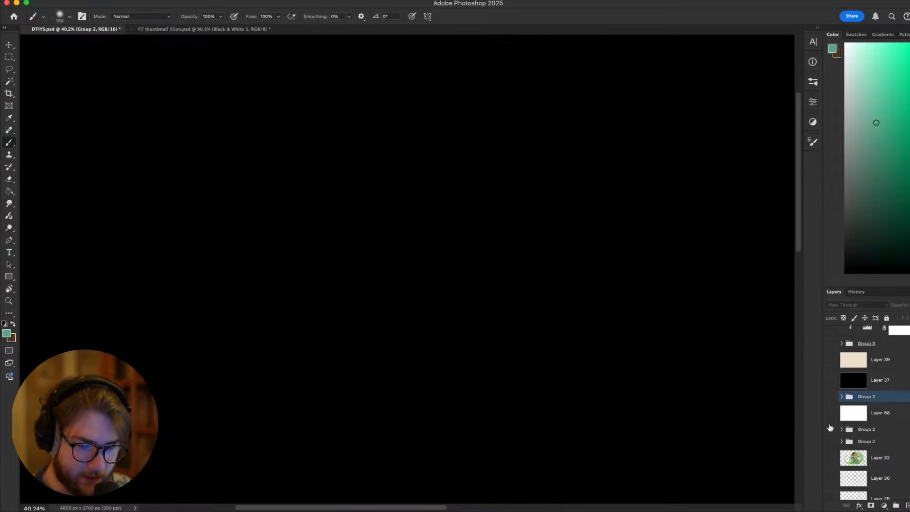
{"action": "left_click", "coordinate": [830, 443]}
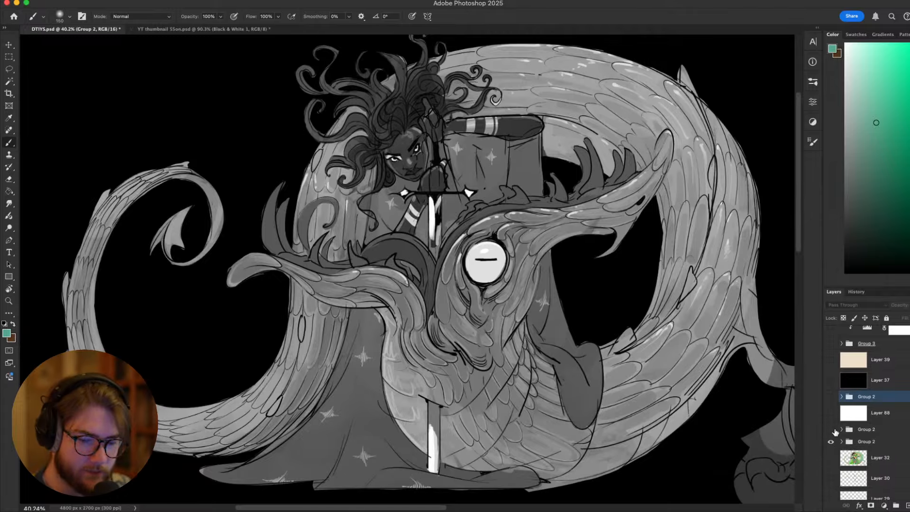
{"action": "left_click", "coordinate": [831, 429]}
{"action": "left_click", "coordinate": [831, 442]}
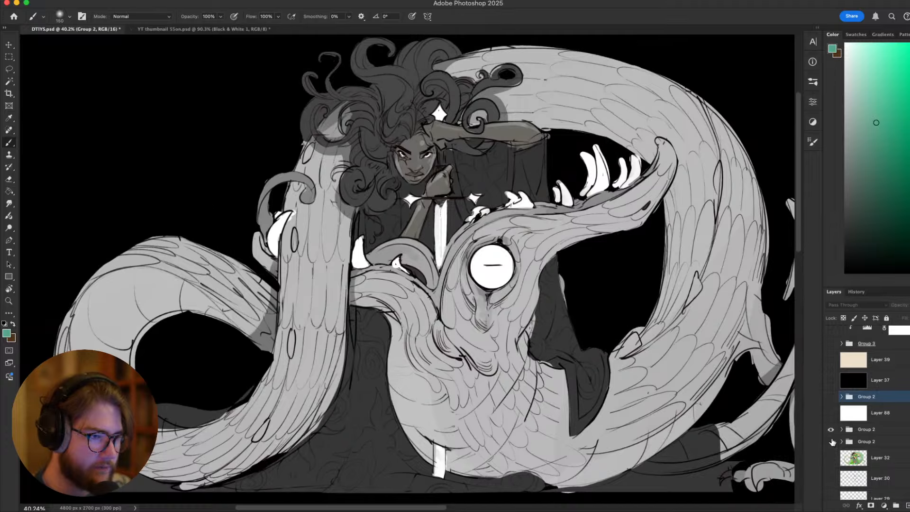
Toggle the colour artwork over the greyscale sketch repeatedly to compare them, then leave only the colour version showing
{"action": "left_click", "coordinate": [830, 396]}
{"action": "left_click", "coordinate": [830, 397]}
{"action": "left_click", "coordinate": [830, 397]}
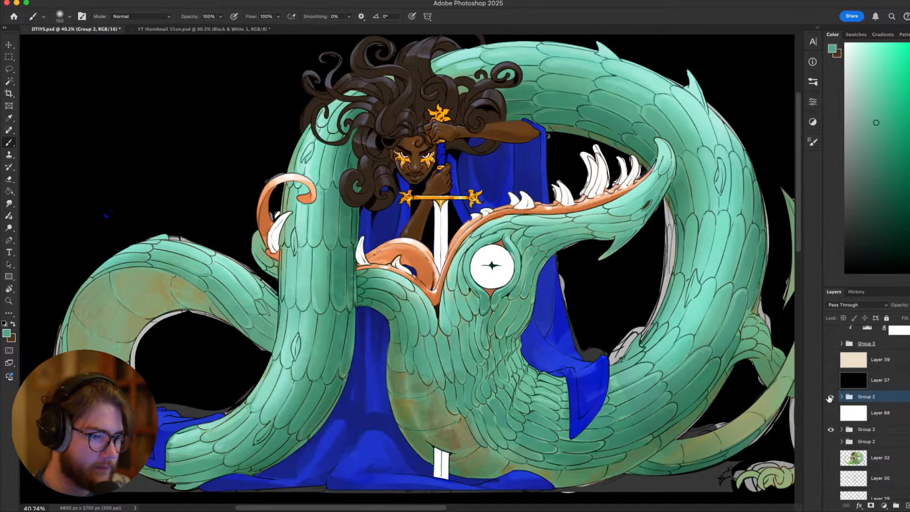
{"action": "left_click", "coordinate": [830, 397]}
{"action": "left_click", "coordinate": [830, 397]}
{"action": "left_click", "coordinate": [830, 397]}
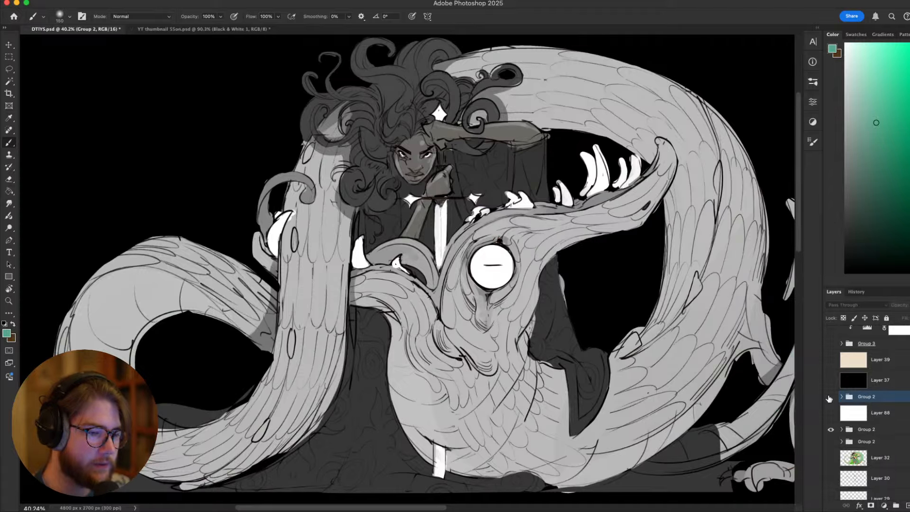
{"action": "left_click", "coordinate": [830, 397]}
{"action": "left_click", "coordinate": [830, 397]}
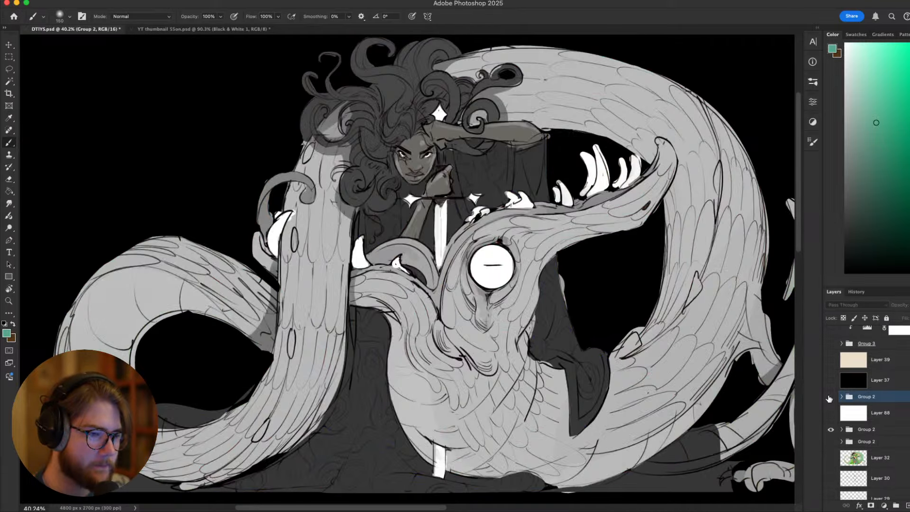
{"action": "left_click", "coordinate": [830, 396]}
{"action": "left_click", "coordinate": [830, 397]}
{"action": "left_click", "coordinate": [830, 397]}
{"action": "left_click", "coordinate": [830, 396]}
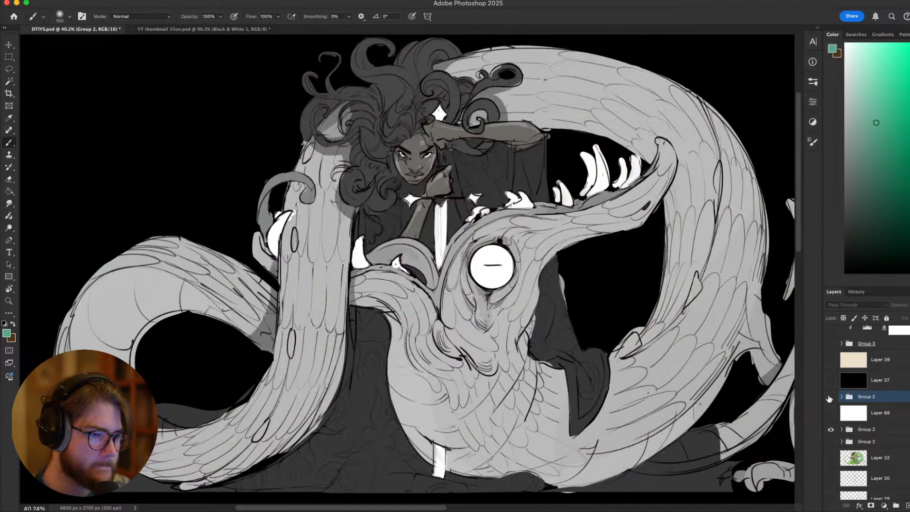
{"action": "left_click", "coordinate": [830, 396]}
{"action": "scroll", "coordinate": [853, 396], "scroll_direction": "up", "scroll_amount": 3}
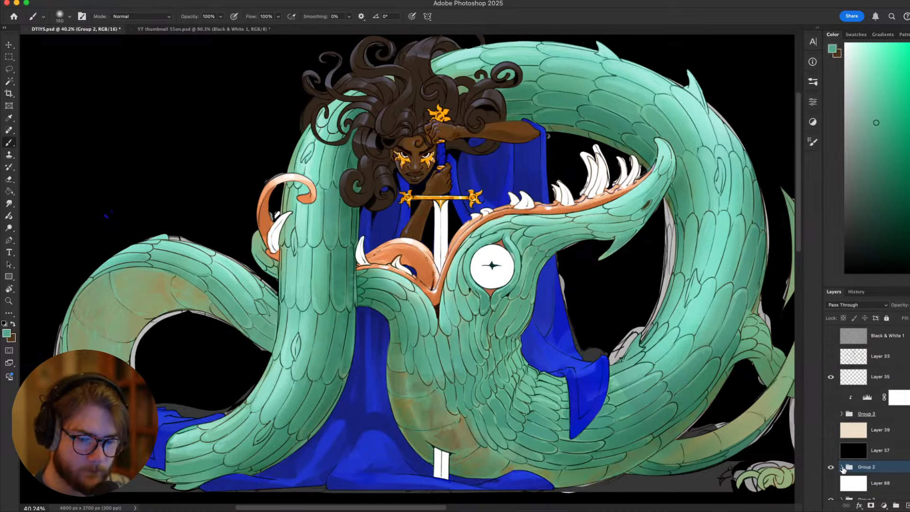
{"action": "scroll", "coordinate": [830, 468], "scroll_direction": "down", "scroll_amount": 2}
{"action": "left_click", "coordinate": [832, 448]}
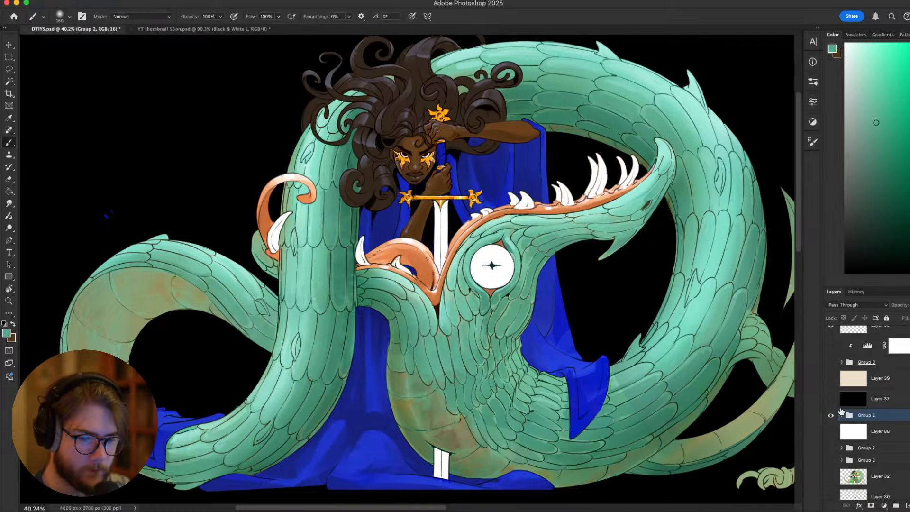
Review the whole illustration's readability at thumbnail size and check the dragon's mouth and sword area up close
{"action": "scroll", "coordinate": [664, 370], "scroll_direction": "down", "scroll_amount": 5}
{"action": "scroll", "coordinate": [642, 363], "scroll_direction": "up", "scroll_amount": 3}
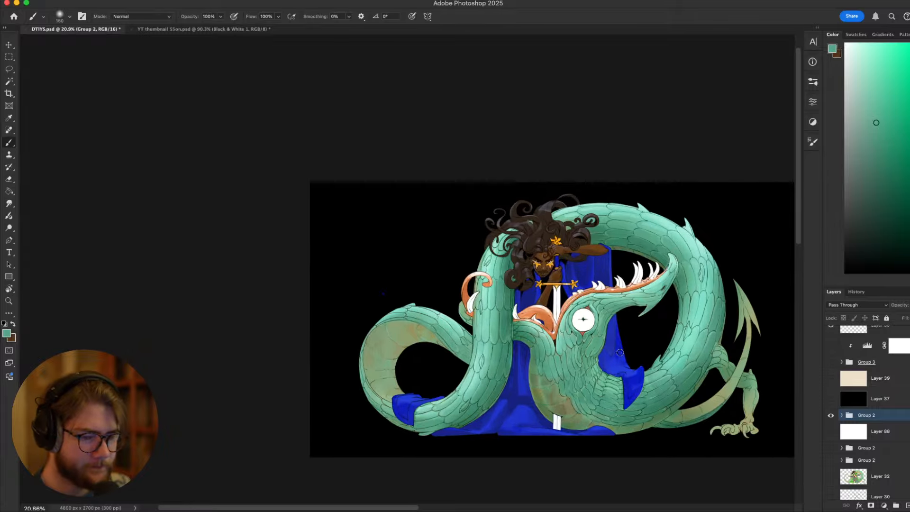
{"action": "scroll", "coordinate": [620, 352], "scroll_direction": "up", "scroll_amount": 2}
{"action": "scroll", "coordinate": [616, 308], "scroll_direction": "down", "scroll_amount": 5}
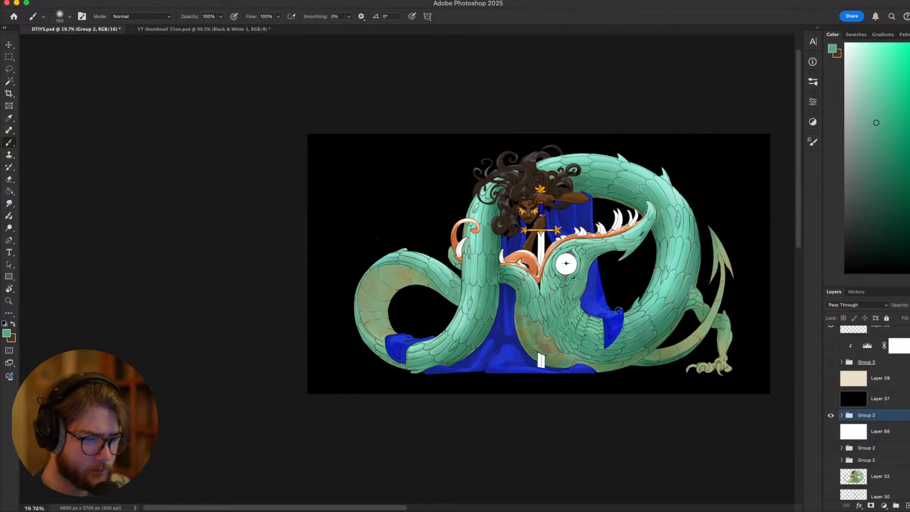
{"action": "scroll", "coordinate": [623, 310], "scroll_direction": "down", "scroll_amount": 2}
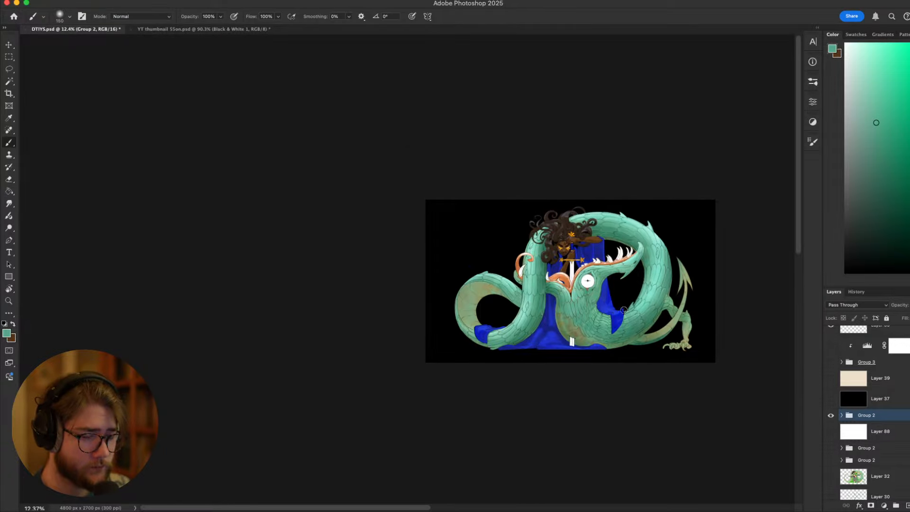
{"action": "scroll", "coordinate": [623, 311], "scroll_direction": "up", "scroll_amount": 3}
{"action": "scroll", "coordinate": [606, 296], "scroll_direction": "down", "scroll_amount": 6}
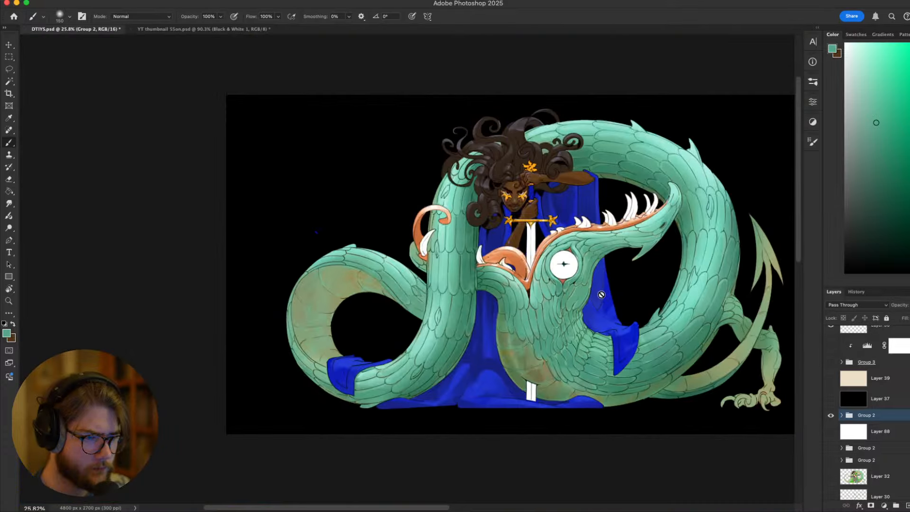
{"action": "left_click_drag", "start_coordinate": [577, 291], "coordinate": [574, 308]}
{"action": "scroll", "coordinate": [623, 316], "scroll_direction": "up", "scroll_amount": 6}
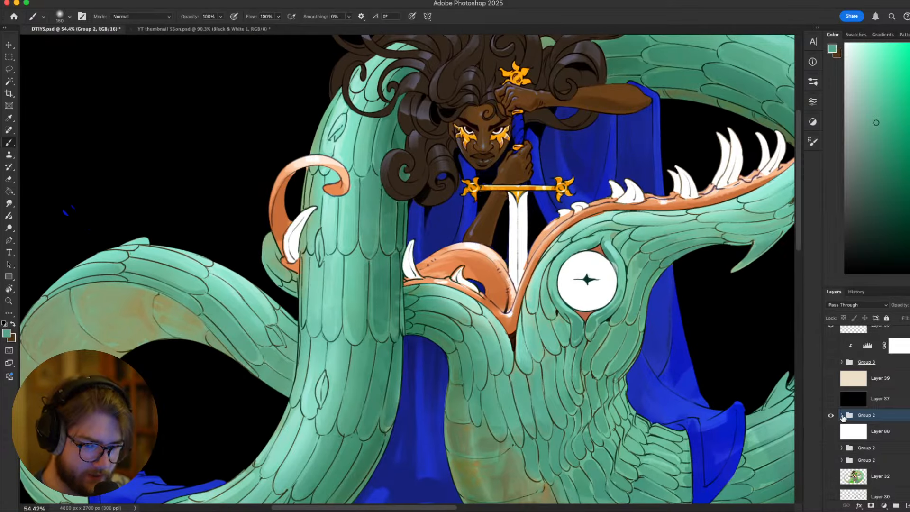
Expand the colour artwork group and activate the layer that holds the shading on the dragon's mouth
{"action": "left_click", "coordinate": [843, 416]}
{"action": "scroll", "coordinate": [853, 426], "scroll_direction": "down", "scroll_amount": 3}
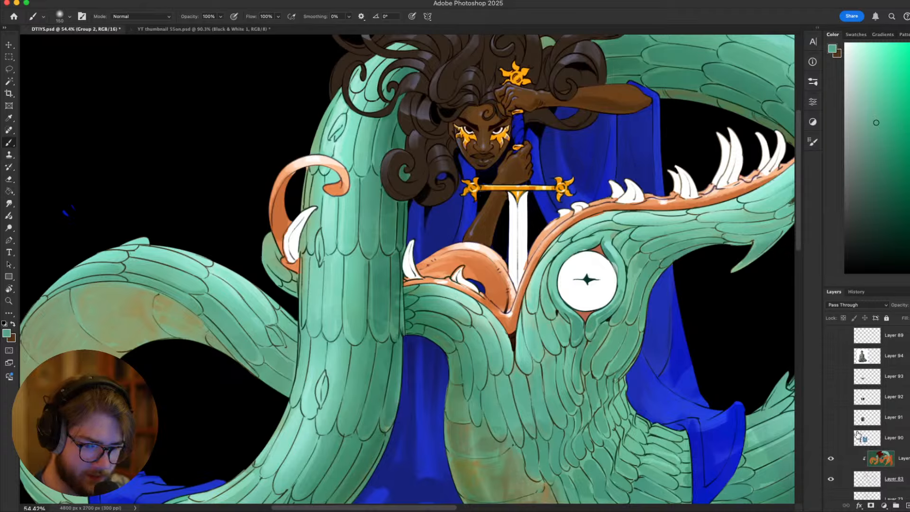
{"action": "scroll", "coordinate": [860, 436], "scroll_direction": "down", "scroll_amount": 5}
{"action": "key", "text": "v"}
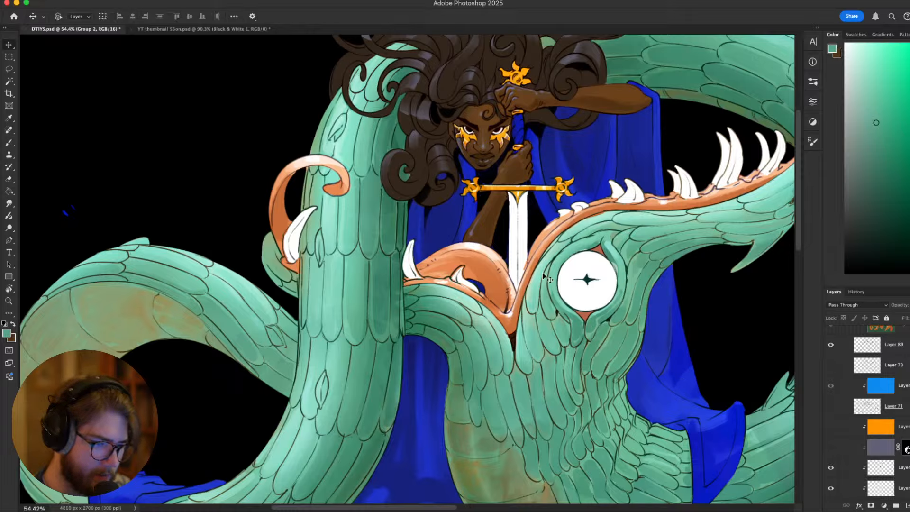
{"action": "left_click", "coordinate": [498, 282], "text": "super"}
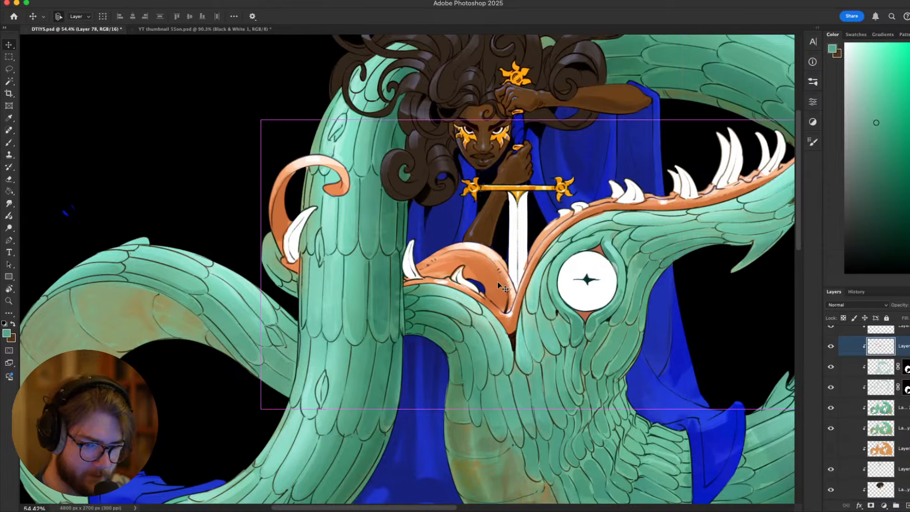
Examine the sword, the dragon's mouth and coils up close, and check the composition of the whole illustration
{"action": "key", "text": "l"}
{"action": "mouse_move", "coordinate": [519, 250]}
{"action": "left_mouse_down"}
{"action": "mouse_move", "coordinate": [520, 281]}
{"action": "mouse_move", "coordinate": [532, 237]}
{"action": "mouse_move", "coordinate": [511, 278]}
{"action": "mouse_move", "coordinate": [511, 242]}
{"action": "left_mouse_up"}
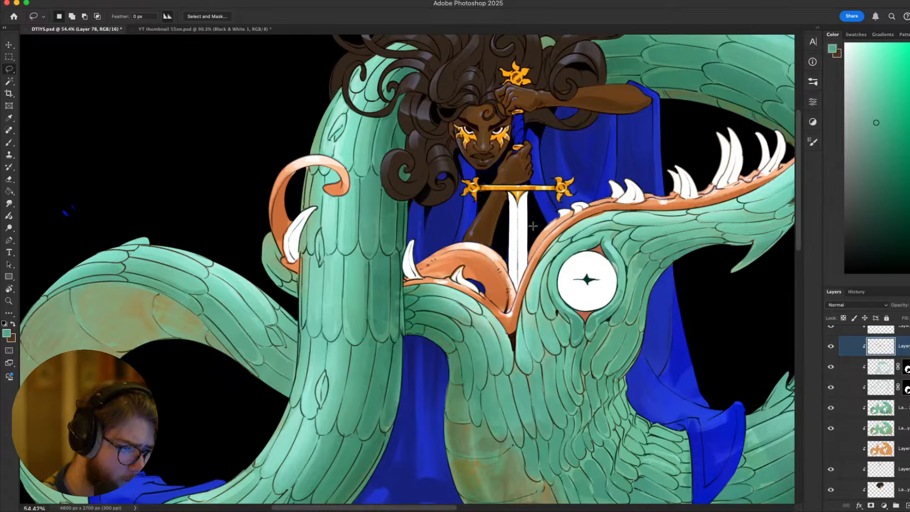
{"action": "mouse_move", "coordinate": [603, 241]}
{"action": "left_mouse_down"}
{"action": "mouse_move", "coordinate": [562, 288]}
{"action": "mouse_move", "coordinate": [528, 278]}
{"action": "mouse_move", "coordinate": [583, 265]}
{"action": "mouse_move", "coordinate": [527, 281]}
{"action": "left_mouse_up"}
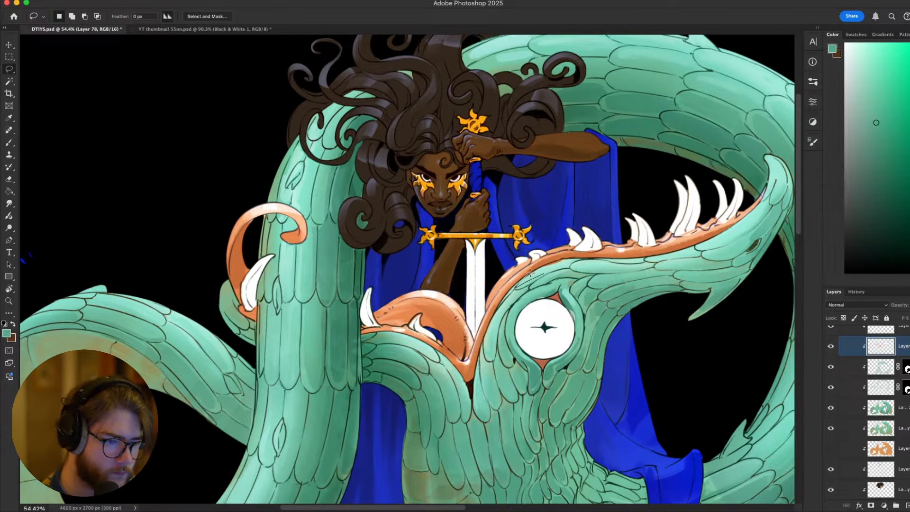
{"action": "left_click_drag", "start_coordinate": [712, 306], "coordinate": [758, 250]}
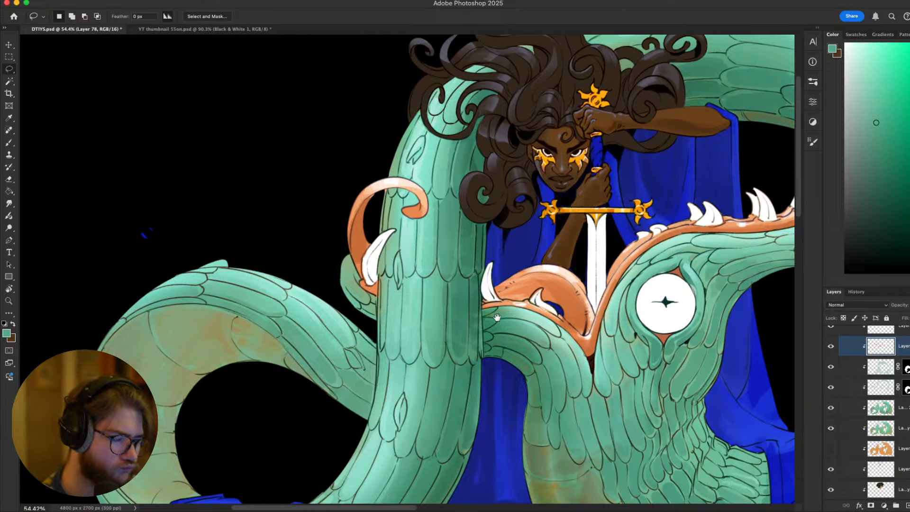
{"action": "mouse_move", "coordinate": [497, 317]}
{"action": "left_mouse_down"}
{"action": "mouse_move", "coordinate": [564, 374]}
{"action": "mouse_move", "coordinate": [543, 371]}
{"action": "mouse_move", "coordinate": [405, 416]}
{"action": "left_mouse_up"}
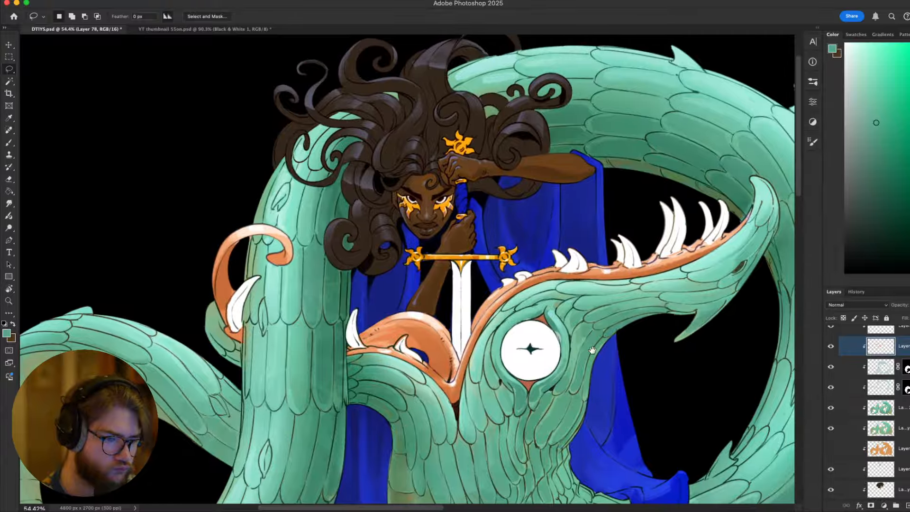
{"action": "left_click_drag", "start_coordinate": [596, 333], "coordinate": [480, 314]}
{"action": "scroll", "coordinate": [437, 367], "scroll_direction": "down", "scroll_amount": 5}
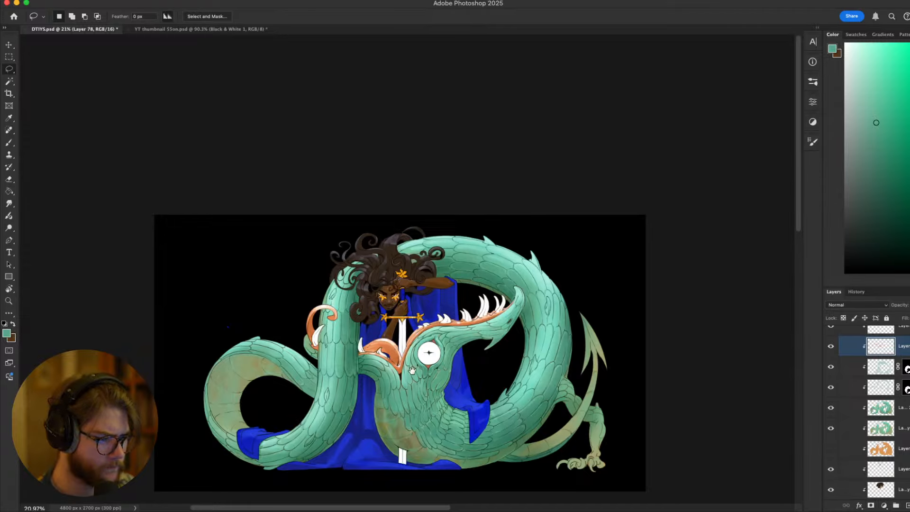
{"action": "left_click_drag", "start_coordinate": [412, 370], "coordinate": [507, 345]}
{"action": "scroll", "coordinate": [498, 331], "scroll_direction": "up", "scroll_amount": 6}
Isolate the white sword blade on its own layer with a Magic Wand selection and brush pale mint green over it
{"action": "key", "text": "w"}
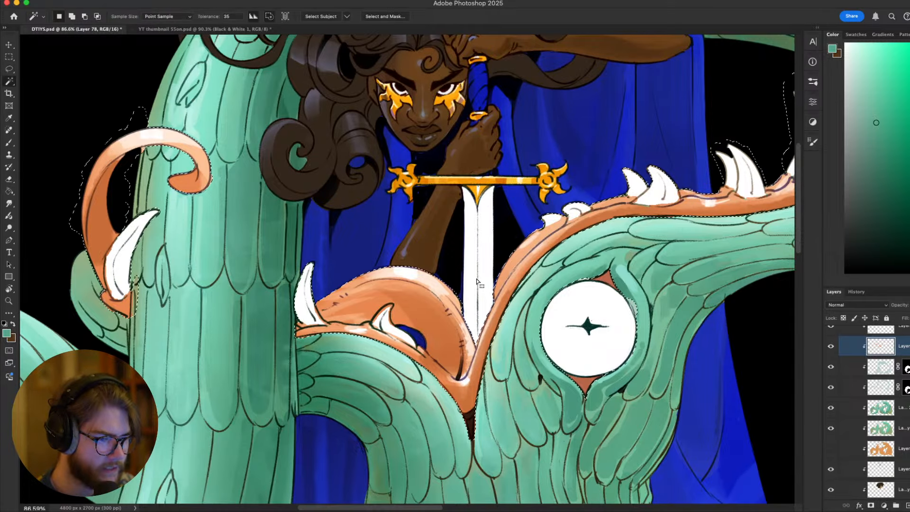
{"action": "key", "text": "super+d"}
{"action": "left_click", "coordinate": [471, 279], "text": "super"}
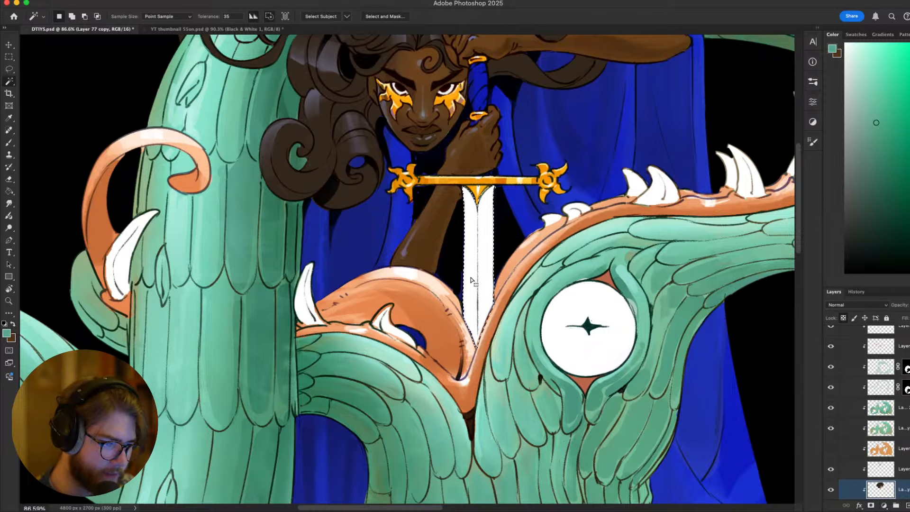
{"action": "key", "text": "b"}
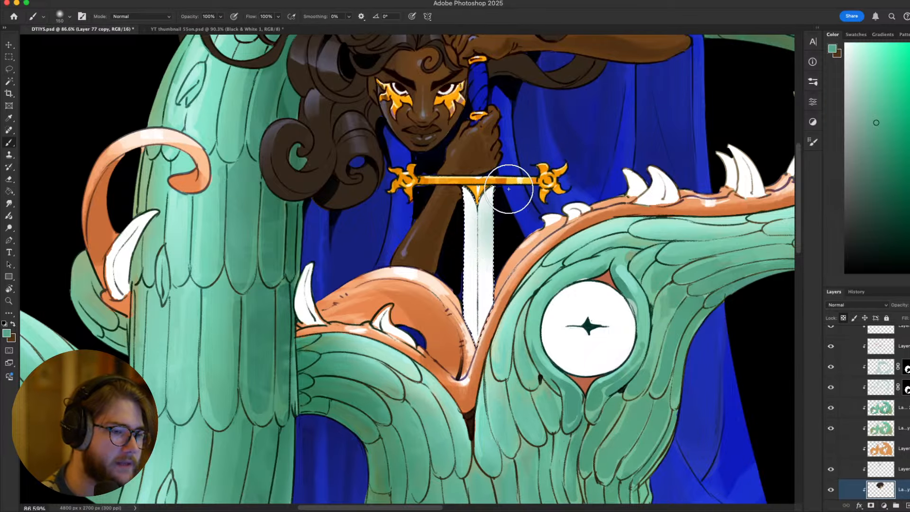
{"action": "left_click", "coordinate": [869, 57]}
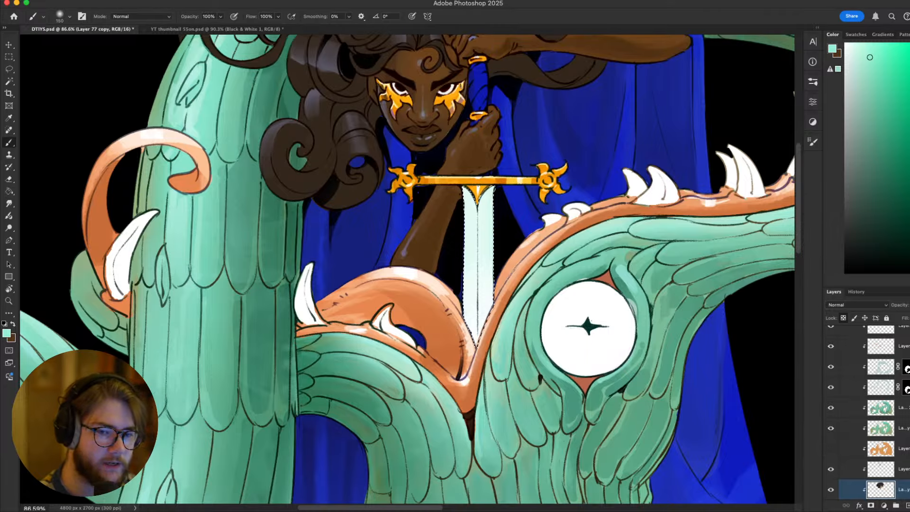
Choose a light pink and a hard round brush, and paint pink tones on the lower half of the blade
{"action": "left_click", "coordinate": [909, 255]}
{"action": "left_click", "coordinate": [909, 142]}
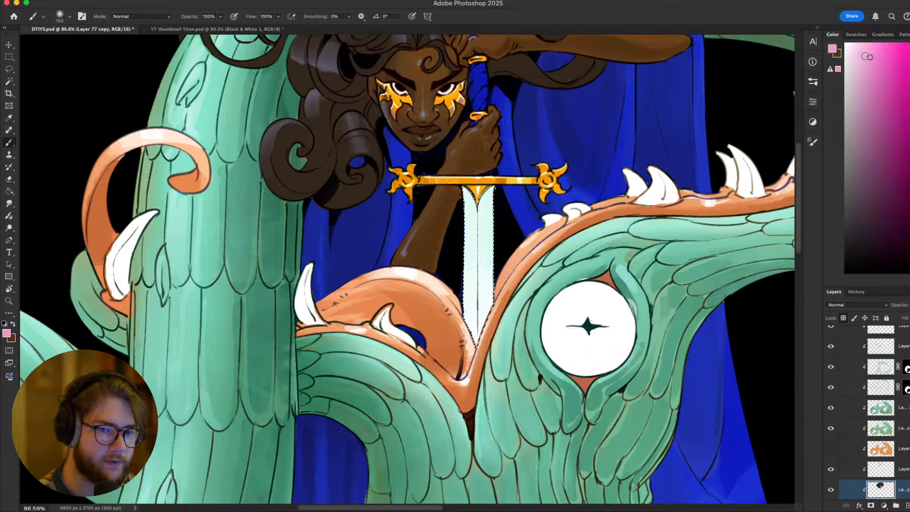
{"action": "left_click", "coordinate": [866, 53]}
{"action": "right_click", "coordinate": [436, 229]}
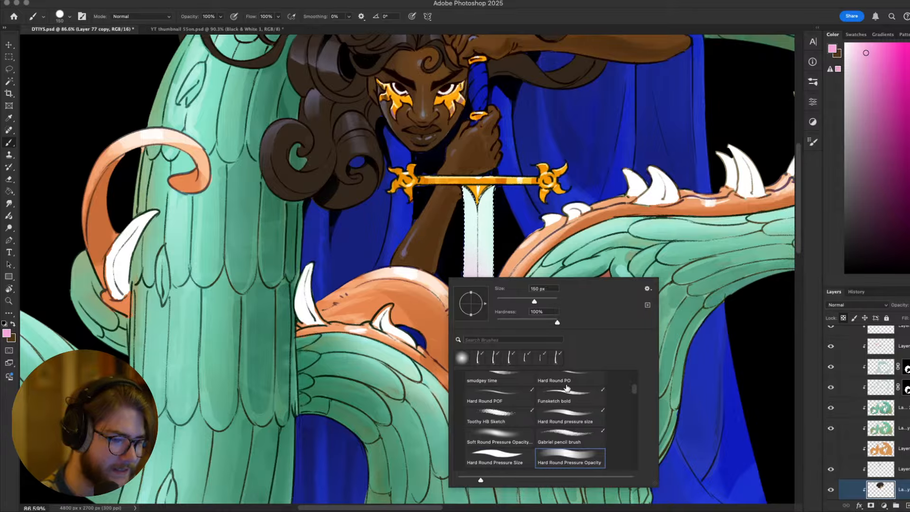
{"action": "left_click_drag", "start_coordinate": [635, 391], "coordinate": [644, 339]}
{"action": "left_click", "coordinate": [573, 414]}
{"action": "left_click", "coordinate": [456, 246]}
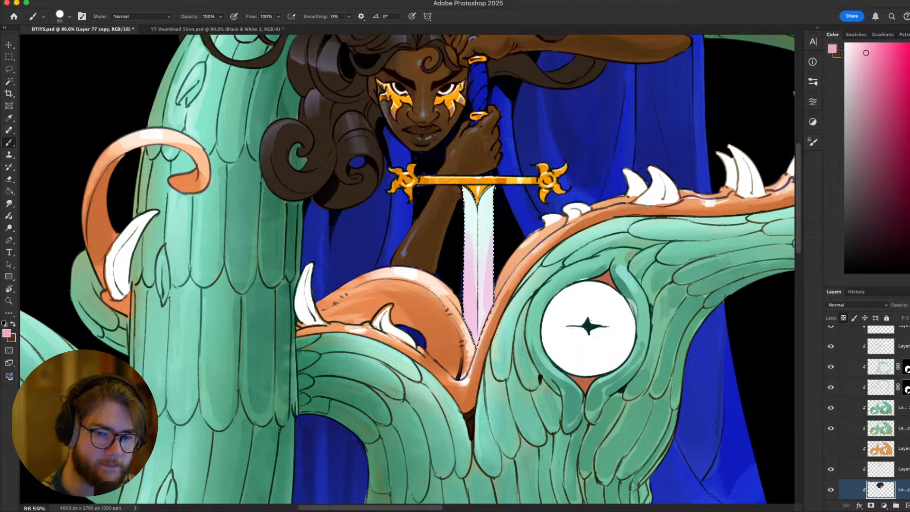
Add peach-orange and bright cyan reflections along the sword blade
{"action": "left_click", "coordinate": [909, 262]}
{"action": "left_click_drag", "start_coordinate": [873, 64], "coordinate": [874, 43]}
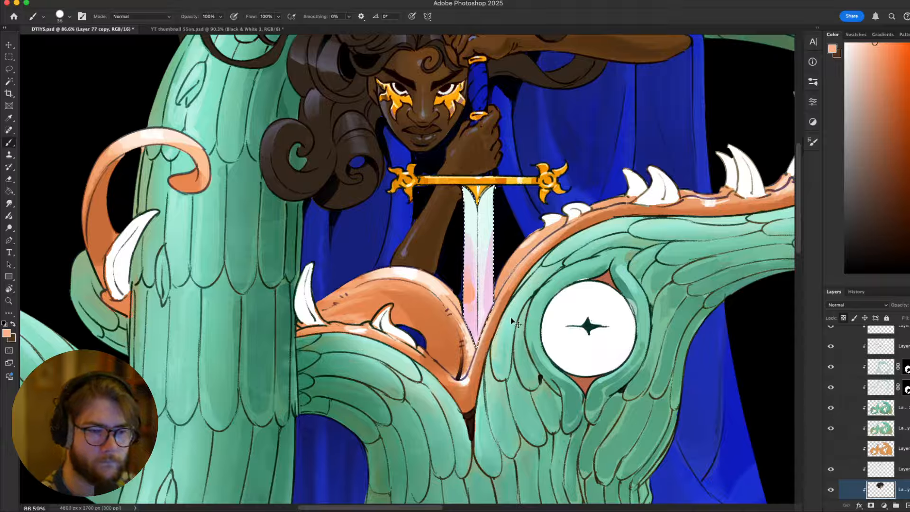
{"action": "left_click", "coordinate": [909, 167]}
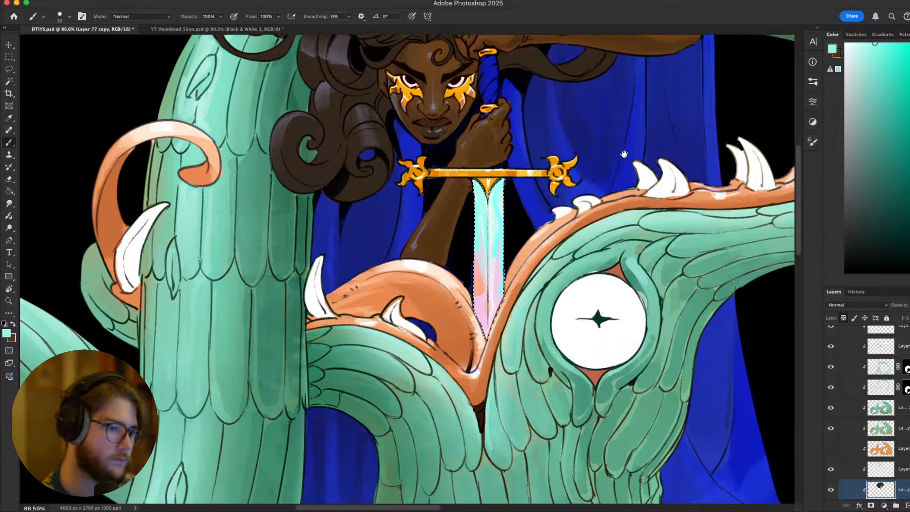
{"action": "mouse_move", "coordinate": [624, 146]}
{"action": "left_mouse_down"}
{"action": "mouse_move", "coordinate": [566, 159]}
{"action": "mouse_move", "coordinate": [600, 274]}
{"action": "mouse_move", "coordinate": [645, 229]}
{"action": "mouse_move", "coordinate": [653, 188]}
{"action": "left_mouse_up"}
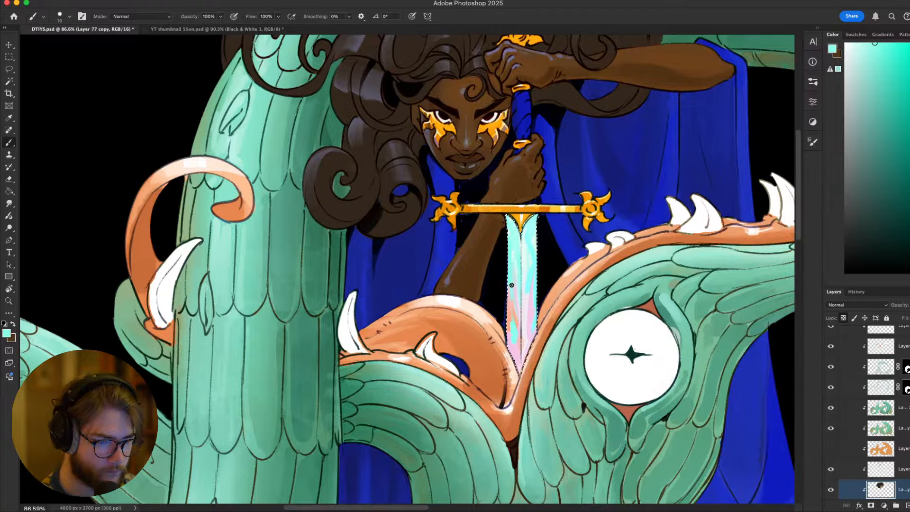
{"action": "left_click_drag", "start_coordinate": [707, 348], "coordinate": [698, 279]}
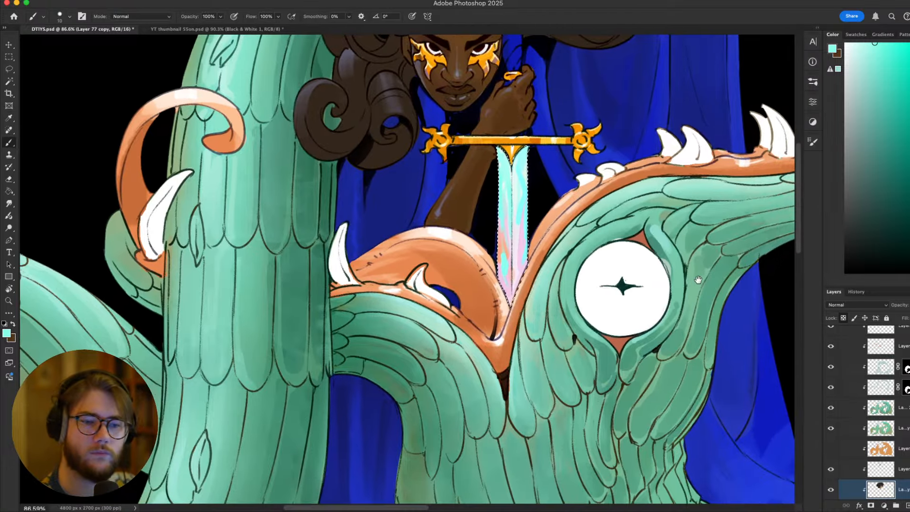
Paint light blue reflections near the tip of the blade with a slightly larger brush
{"action": "left_click", "coordinate": [909, 129]}
{"action": "left_click", "coordinate": [890, 43]}
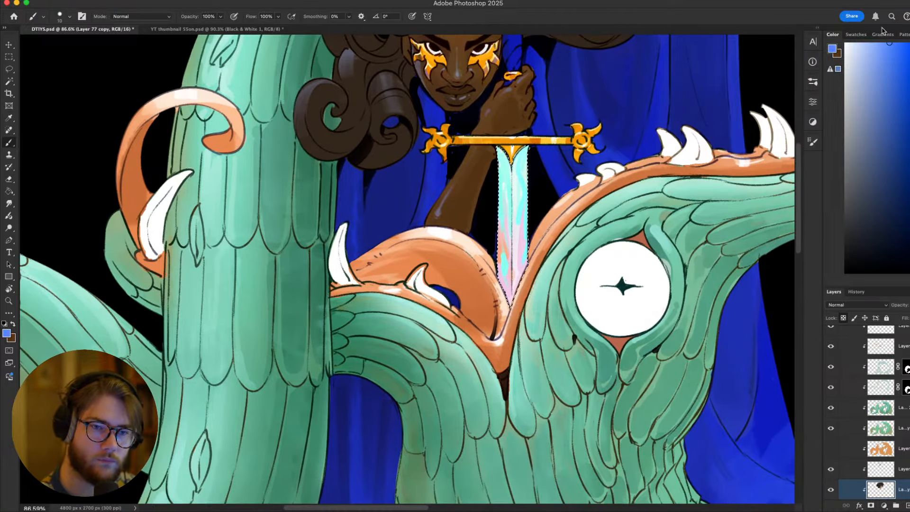
{"action": "key", "text": "bracketright"}
{"action": "key", "text": "bracketright"}
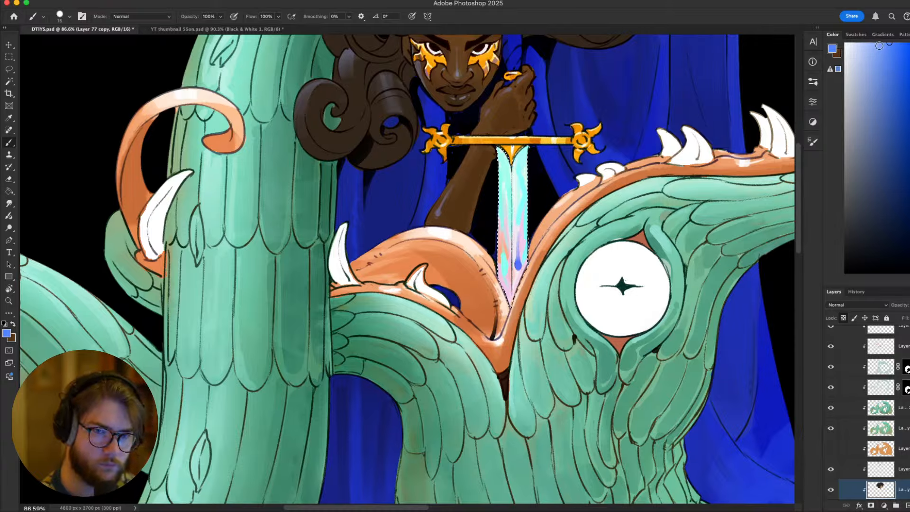
{"action": "left_click", "coordinate": [881, 42]}
{"action": "mouse_move", "coordinate": [515, 286]}
{"action": "left_mouse_down"}
{"action": "mouse_move", "coordinate": [518, 240]}
{"action": "mouse_move", "coordinate": [520, 276]}
{"action": "left_mouse_up"}
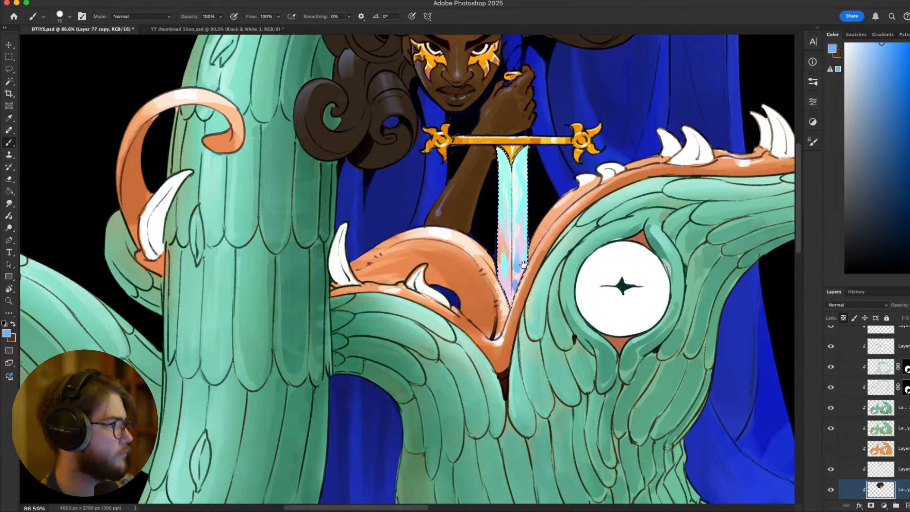
Undo the last two strokes and paint broader light blue reflections on the upper part of the blade
{"action": "scroll", "coordinate": [520, 276], "scroll_direction": "up", "scroll_amount": 2}
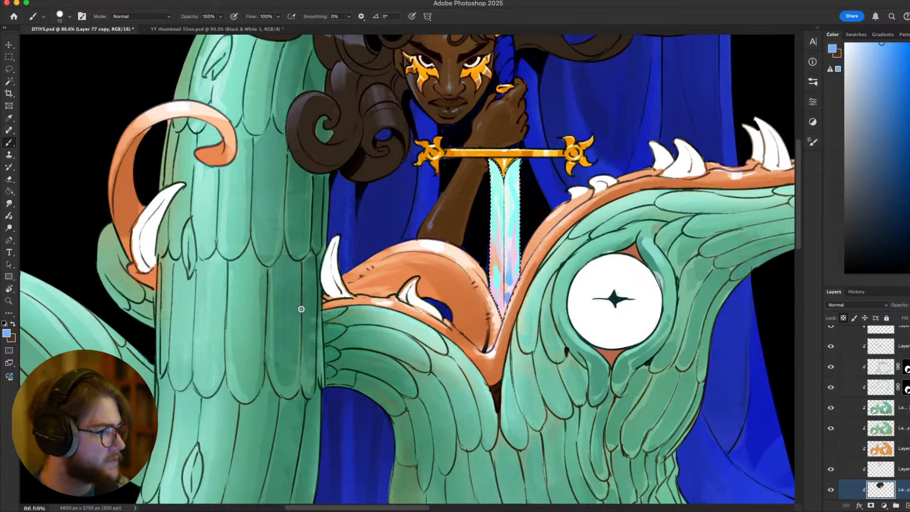
{"action": "scroll", "coordinate": [296, 304], "scroll_direction": "up", "scroll_amount": 2}
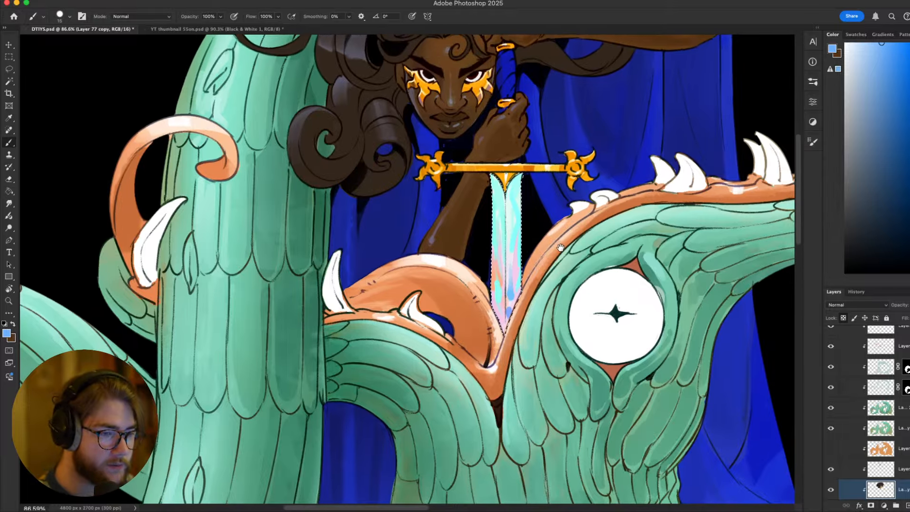
{"action": "key", "text": "super+z"}
{"action": "key", "text": "super+z"}
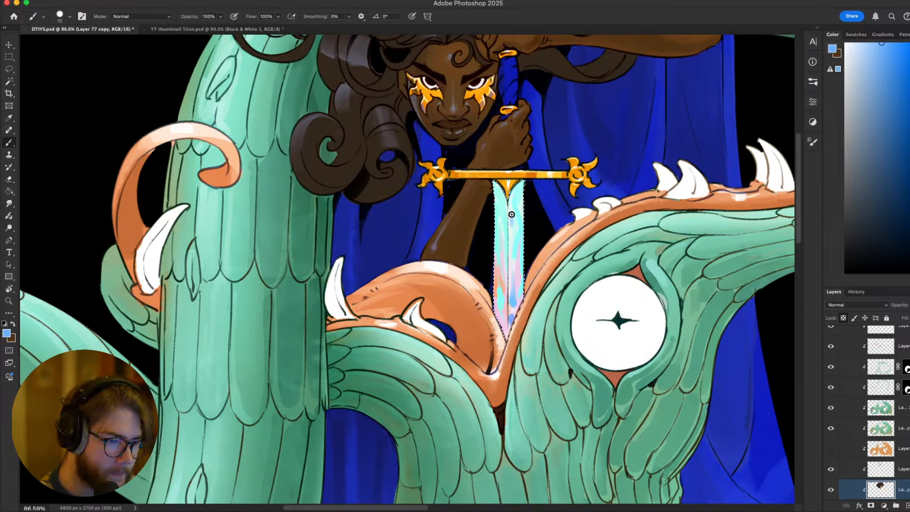
{"action": "left_click_drag", "start_coordinate": [512, 214], "coordinate": [511, 220]}
{"action": "key", "text": "bracketright"}
{"action": "key", "text": "bracketright"}
{"action": "key", "text": "bracketright"}
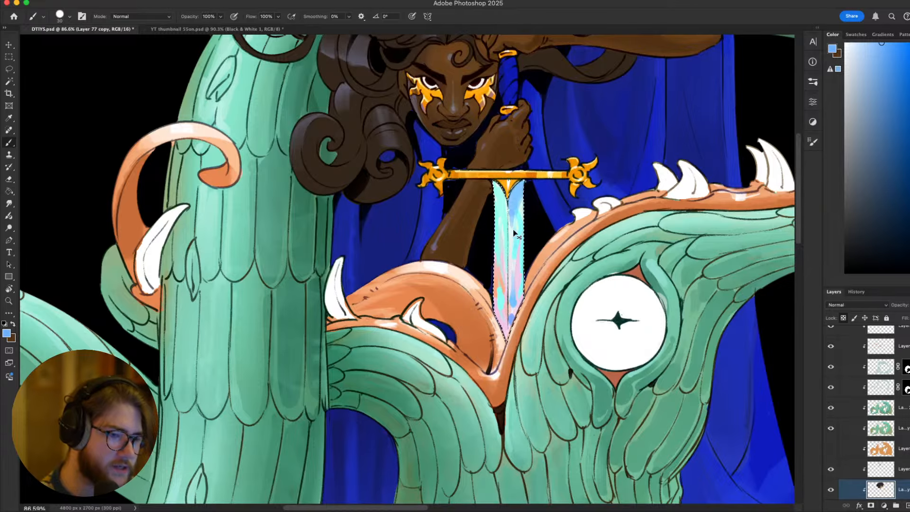
Paint thin orange reflections down the left half of the blade with a smaller brush, and clear the blade selection
{"action": "left_click_drag", "start_coordinate": [620, 367], "coordinate": [611, 324]}
{"action": "key", "text": "bracketleft"}
{"action": "key", "text": "bracketleft"}
{"action": "key", "text": "bracketleft"}
{"action": "key", "text": "bracketleft"}
{"action": "key", "text": "bracketleft"}
{"action": "key", "text": "bracketleft"}
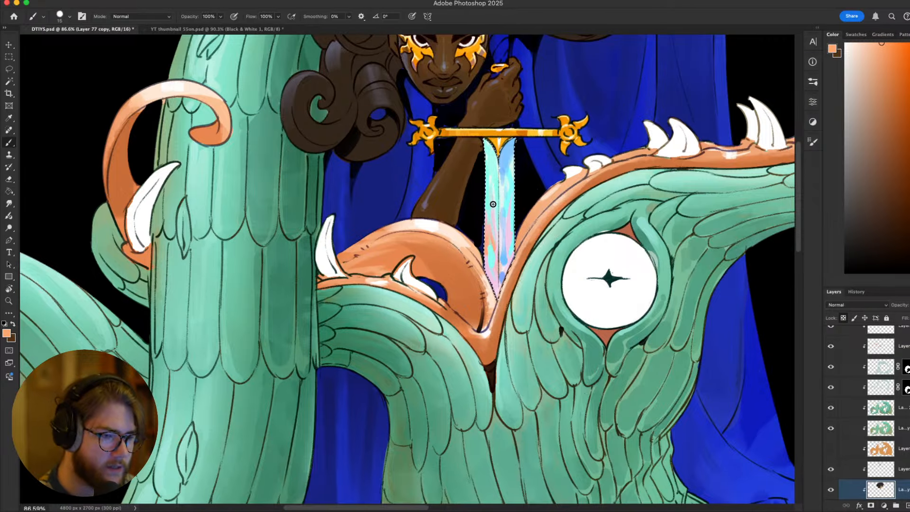
{"action": "left_click_drag", "start_coordinate": [500, 158], "coordinate": [503, 205]}
{"action": "left_click_drag", "start_coordinate": [495, 251], "coordinate": [494, 217]}
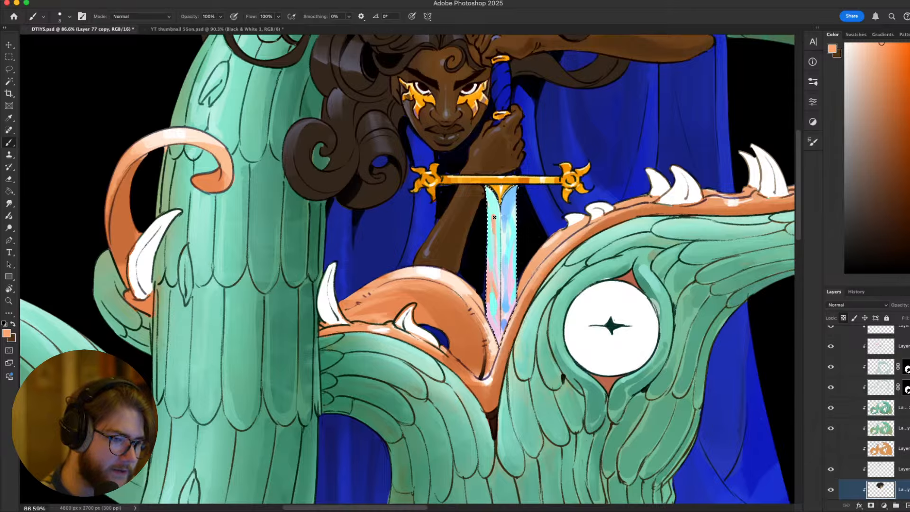
{"action": "mouse_move", "coordinate": [531, 162]}
{"action": "left_mouse_down"}
{"action": "mouse_move", "coordinate": [555, 253]}
{"action": "mouse_move", "coordinate": [569, 260]}
{"action": "left_mouse_up"}
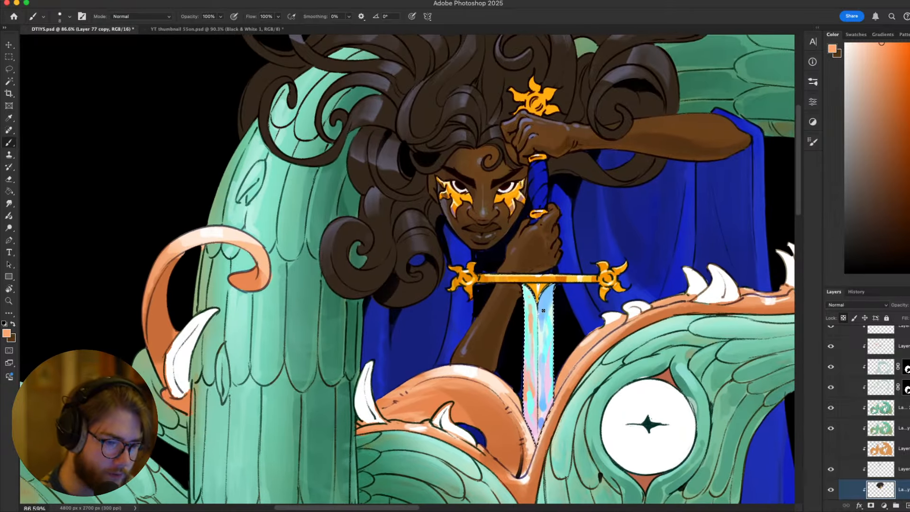
{"action": "key", "text": "ctrl+d"}
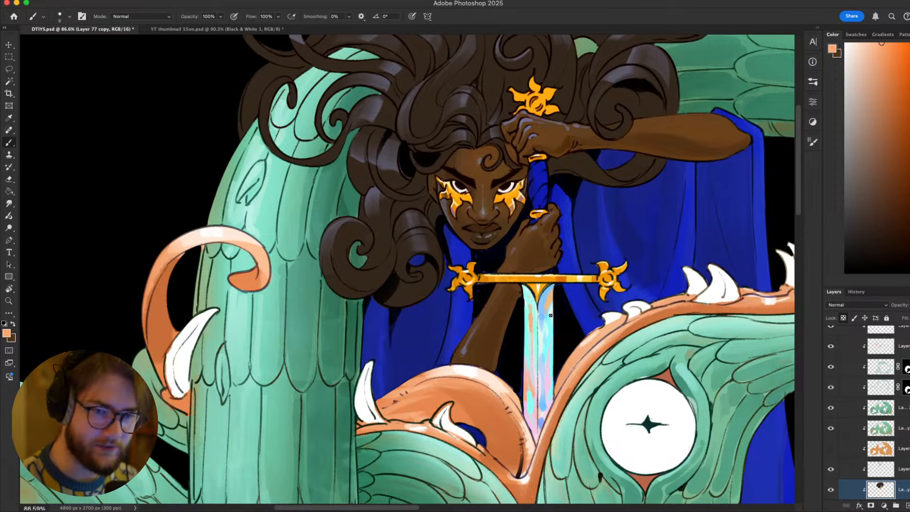
Pick a light warm grey and paint thin pale reflections on the upper right half of the sword blade
{"action": "mouse_move", "coordinate": [855, 54]}
{"action": "left_mouse_down"}
{"action": "mouse_move", "coordinate": [847, 53]}
{"action": "mouse_move", "coordinate": [847, 70]}
{"action": "left_mouse_up"}
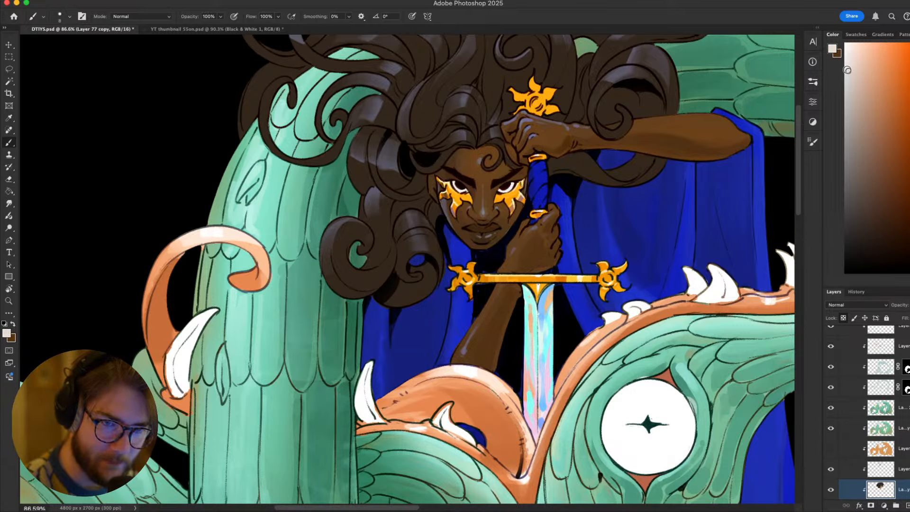
{"action": "scroll", "coordinate": [581, 287], "scroll_direction": "down", "scroll_amount": 3}
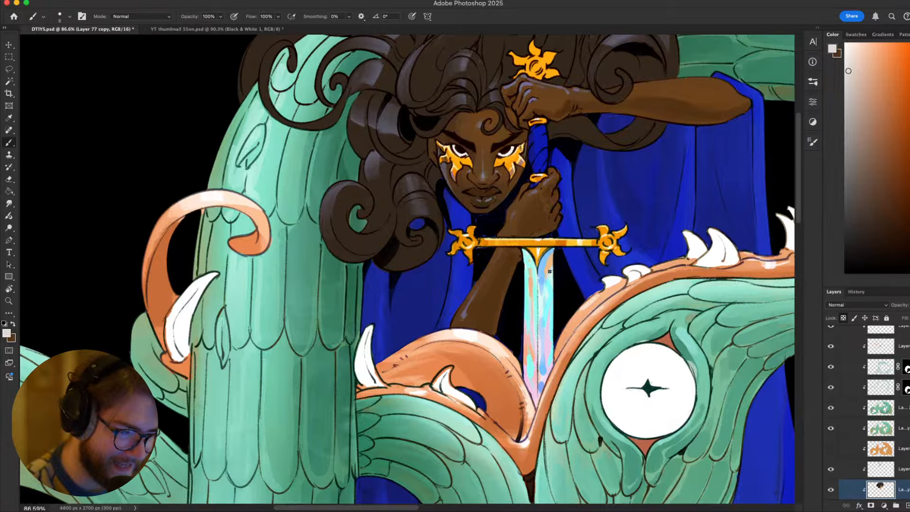
{"action": "left_click_drag", "start_coordinate": [544, 264], "coordinate": [543, 280]}
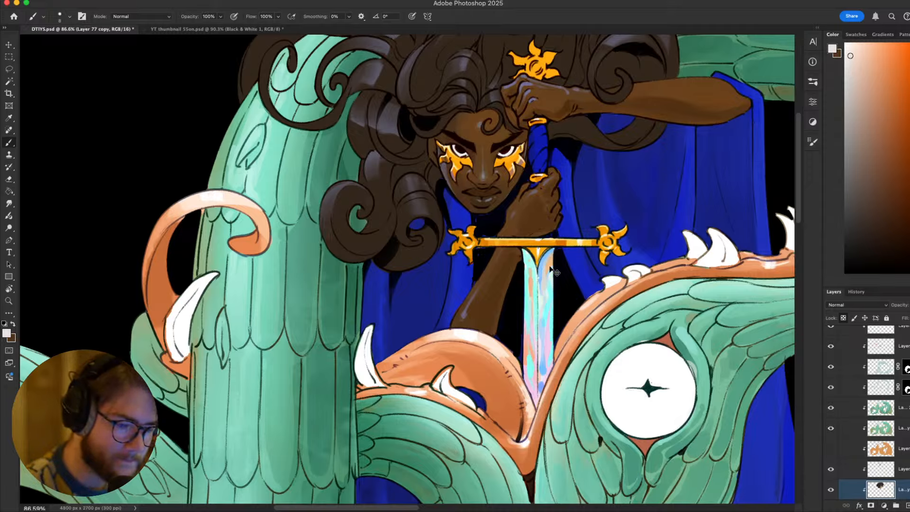
{"action": "mouse_move", "coordinate": [545, 287]}
{"action": "left_mouse_down"}
{"action": "mouse_move", "coordinate": [552, 256]}
{"action": "mouse_move", "coordinate": [548, 276]}
{"action": "left_mouse_up"}
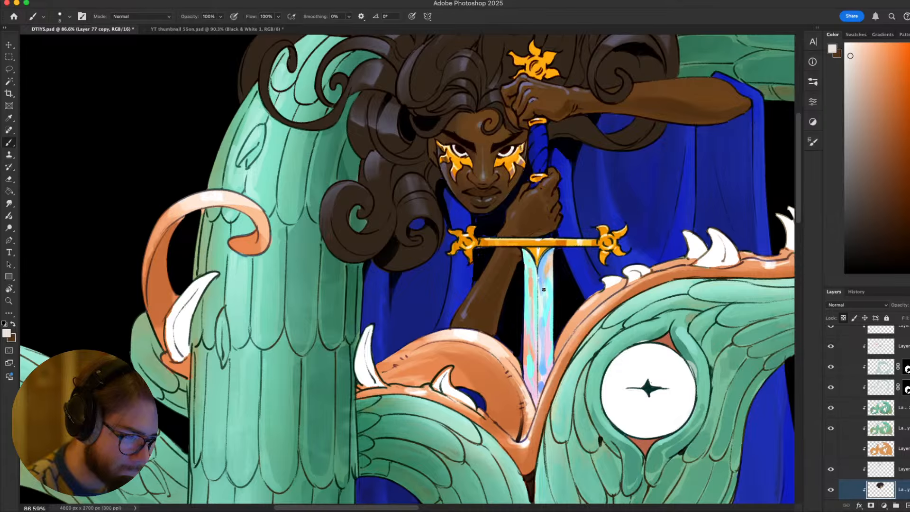
Paint light grey over the lower right half and along the left edge of the blade with a larger brush
{"action": "key", "text": "bracketright"}
{"action": "key", "text": "bracketright"}
{"action": "key", "text": "bracketright"}
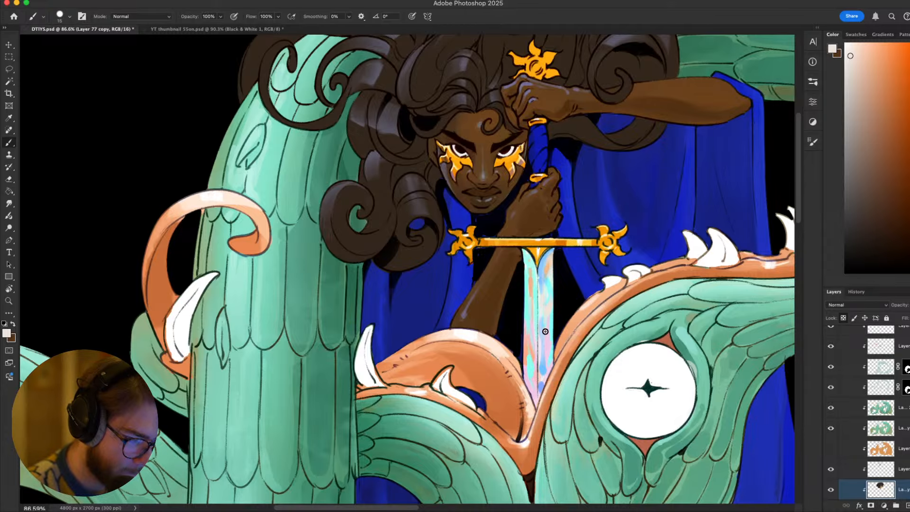
{"action": "scroll", "coordinate": [724, 108], "scroll_direction": "down", "scroll_amount": 5}
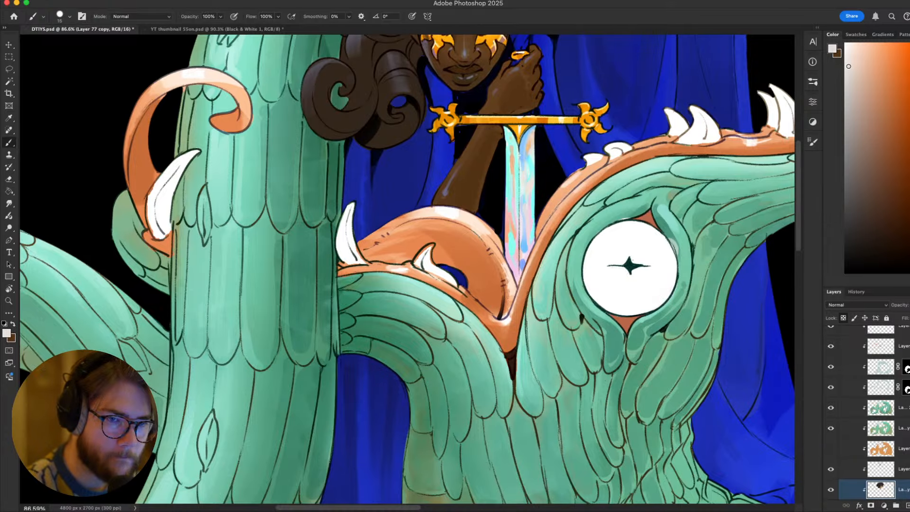
{"action": "left_click", "coordinate": [850, 70]}
{"action": "mouse_move", "coordinate": [528, 233]}
{"action": "left_mouse_down"}
{"action": "mouse_move", "coordinate": [527, 256]}
{"action": "mouse_move", "coordinate": [539, 221]}
{"action": "mouse_move", "coordinate": [533, 252]}
{"action": "mouse_move", "coordinate": [525, 235]}
{"action": "mouse_move", "coordinate": [520, 285]}
{"action": "mouse_move", "coordinate": [524, 240]}
{"action": "mouse_move", "coordinate": [522, 279]}
{"action": "mouse_move", "coordinate": [514, 238]}
{"action": "mouse_move", "coordinate": [509, 249]}
{"action": "mouse_move", "coordinate": [509, 152]}
{"action": "mouse_move", "coordinate": [525, 177]}
{"action": "mouse_move", "coordinate": [508, 168]}
{"action": "mouse_move", "coordinate": [506, 130]}
{"action": "left_mouse_up"}
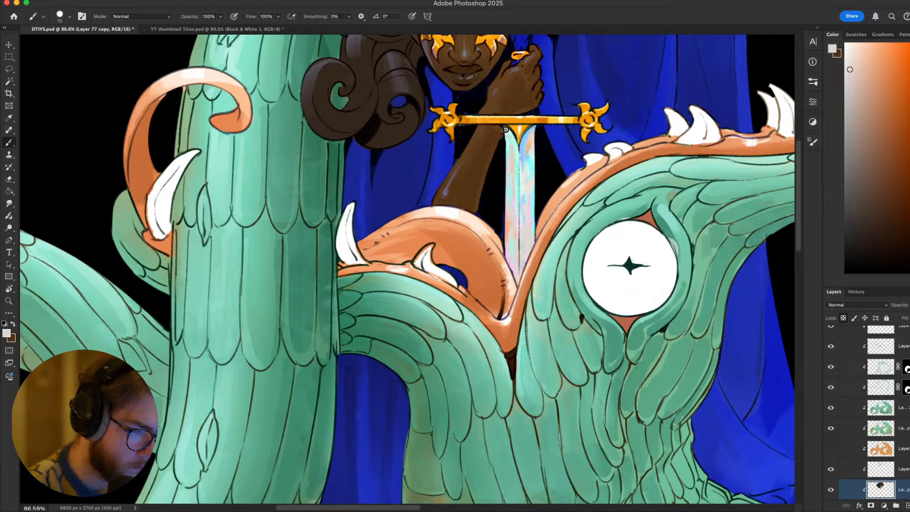
{"action": "scroll", "coordinate": [539, 246], "scroll_direction": "up", "scroll_amount": 3}
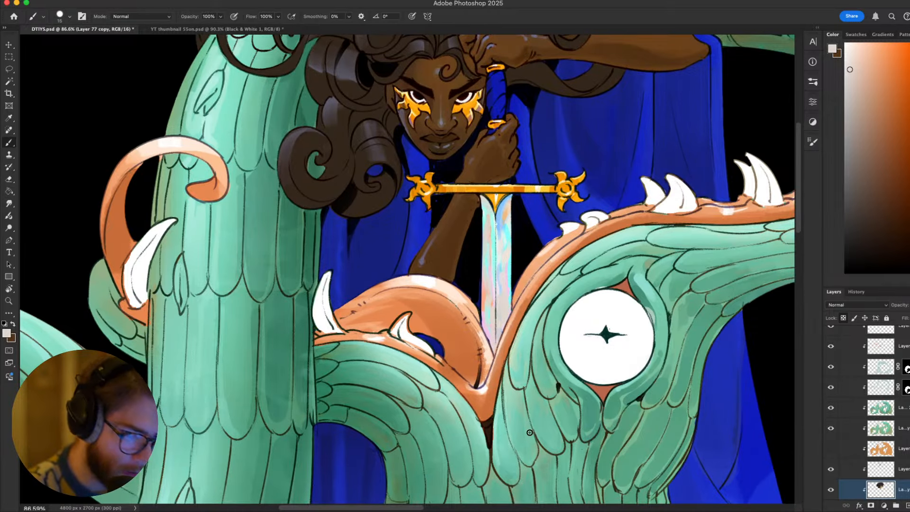
Sample white and add fine highlights to the blade just below the crossguard with a smaller brush
{"action": "left_click", "coordinate": [498, 212], "text": "alt"}
{"action": "key", "text": "bracketleft"}
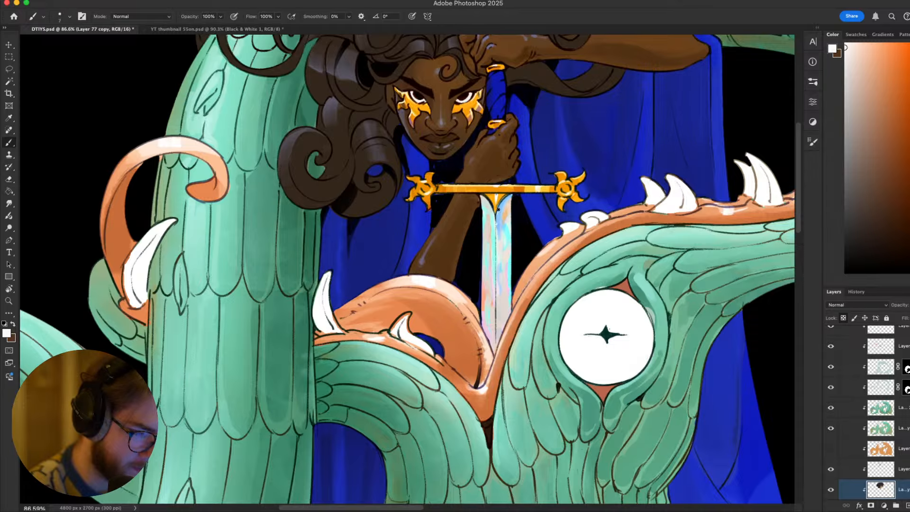
{"action": "left_click_drag", "start_coordinate": [507, 215], "coordinate": [510, 195]}
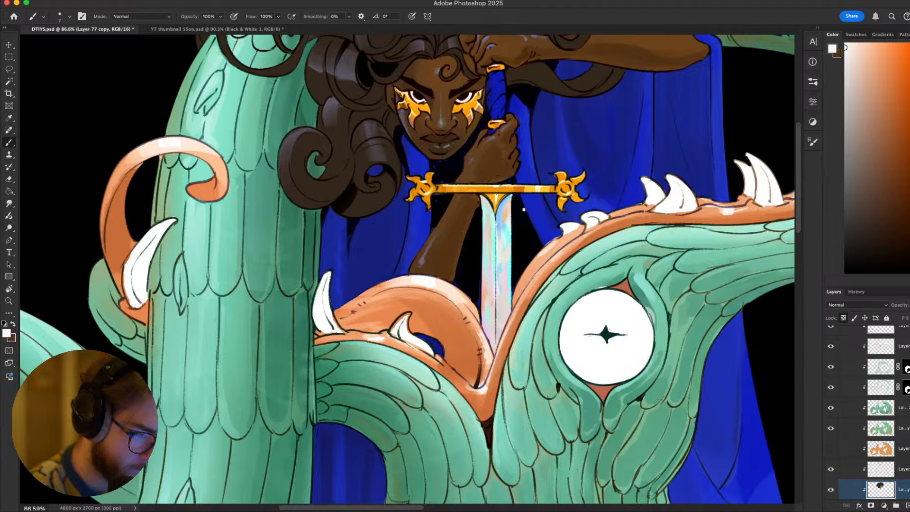
{"action": "scroll", "coordinate": [524, 210], "scroll_direction": "left", "scroll_amount": 3}
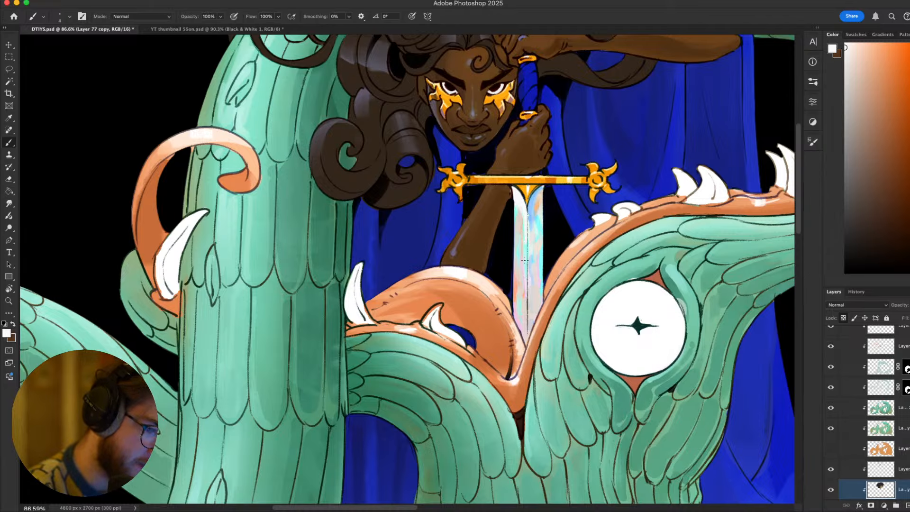
Paint white highlights down the left half of the blade with a slightly larger brush
{"action": "scroll", "coordinate": [539, 318], "scroll_direction": "up", "scroll_amount": 3}
{"action": "key", "text": "bracketright"}
{"action": "key", "text": "bracketright"}
{"action": "key", "text": "bracketright"}
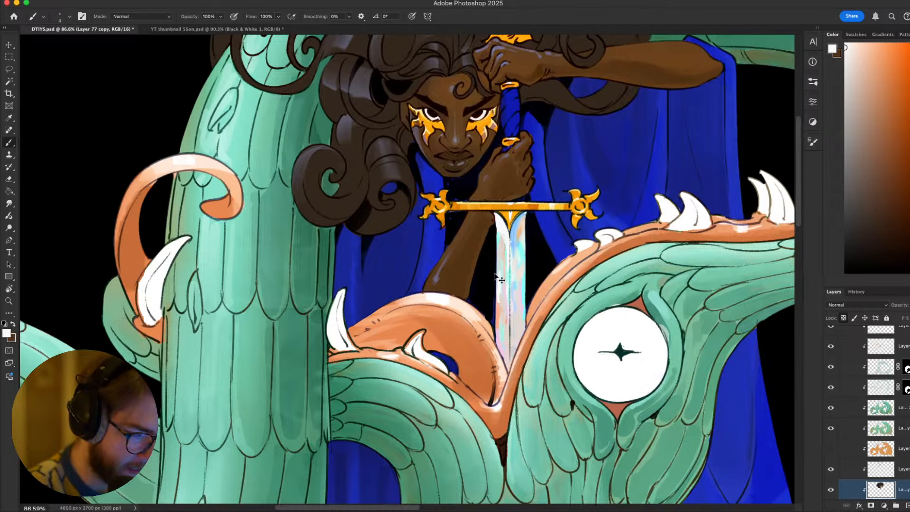
{"action": "left_click_drag", "start_coordinate": [497, 275], "coordinate": [506, 333]}
{"action": "scroll", "coordinate": [506, 364], "scroll_direction": "down", "scroll_amount": 5}
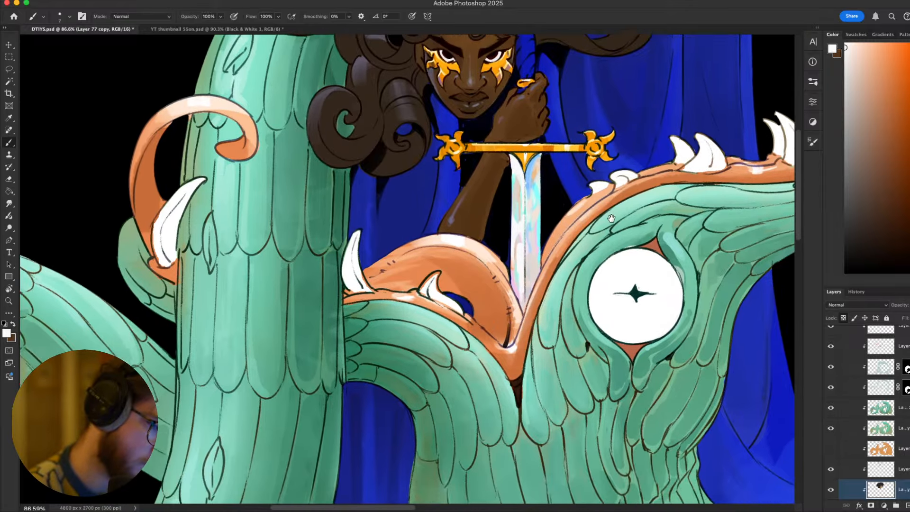
{"action": "scroll", "coordinate": [494, 280], "scroll_direction": "up", "scroll_amount": 5}
{"action": "left_click_drag", "start_coordinate": [494, 286], "coordinate": [495, 254]}
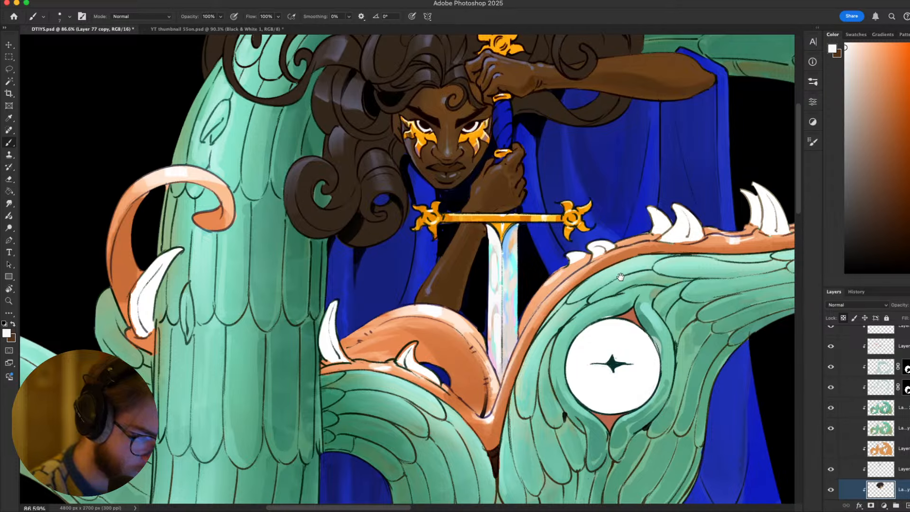
{"action": "left_click_drag", "start_coordinate": [620, 276], "coordinate": [609, 197]}
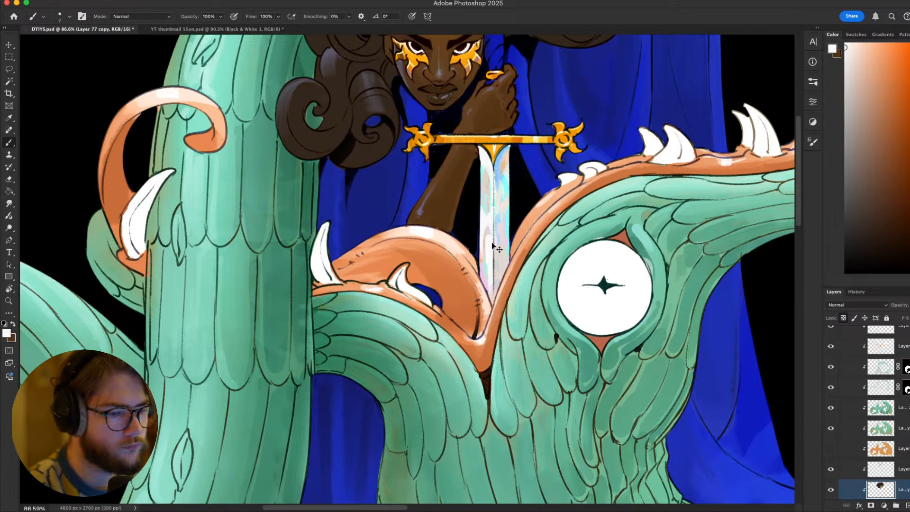
Lasso the left half of the blade, brighten it with white using a large Soft Round Pressure Opacity brush, and clear the selection
{"action": "right_click", "coordinate": [496, 209]}
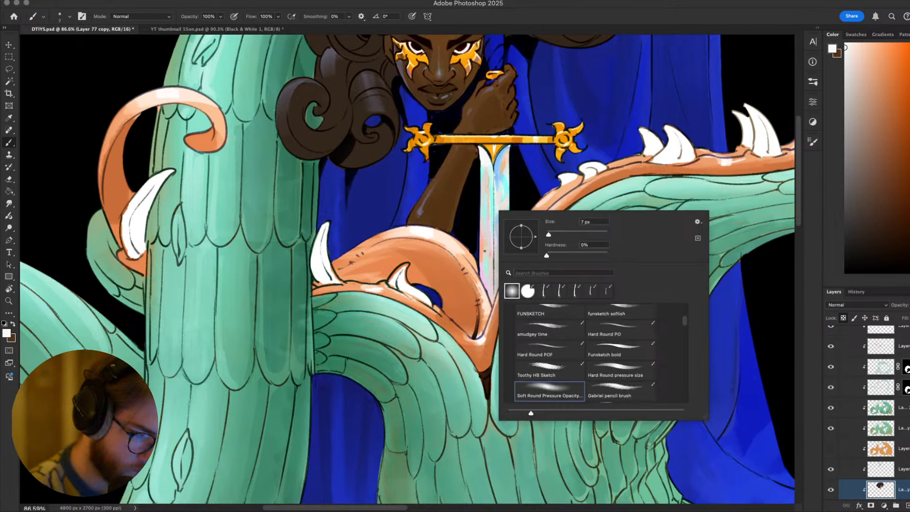
{"action": "key", "text": "Escape"}
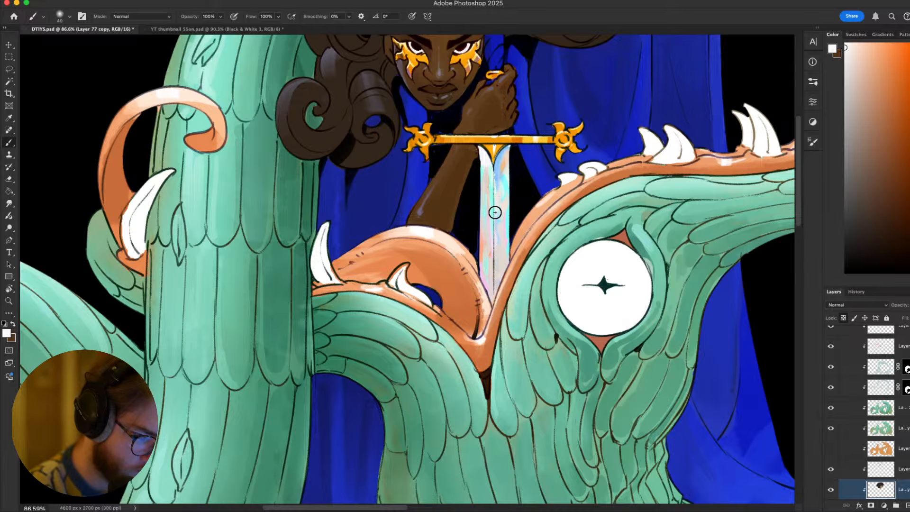
{"action": "key", "text": "l"}
{"action": "mouse_move", "coordinate": [493, 221]}
{"action": "left_mouse_down"}
{"action": "mouse_move", "coordinate": [492, 314]}
{"action": "mouse_move", "coordinate": [467, 301]}
{"action": "mouse_move", "coordinate": [480, 159]}
{"action": "left_mouse_up"}
{"action": "key", "text": "b"}
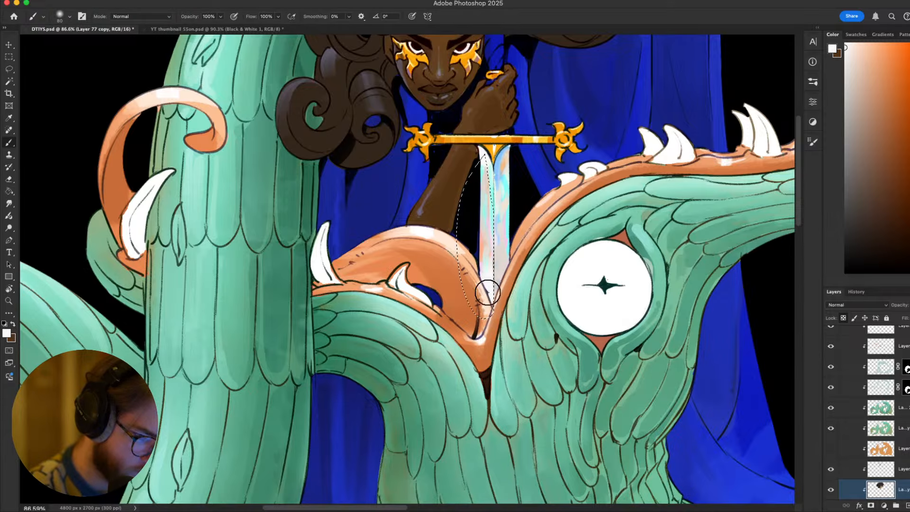
{"action": "left_click_drag", "start_coordinate": [487, 292], "coordinate": [489, 244]}
{"action": "left_click_drag", "start_coordinate": [487, 214], "coordinate": [488, 305]}
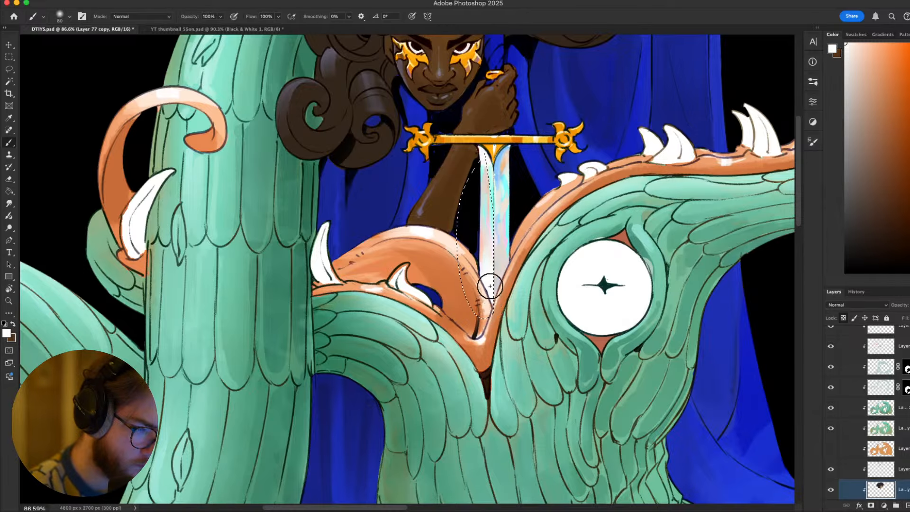
{"action": "key", "text": "ctrl+d"}
Lasso the right half of the blade, soften its reflections with white while reducing the brush size, and clear the selection
{"action": "mouse_move", "coordinate": [669, 219]}
{"action": "left_mouse_down"}
{"action": "mouse_move", "coordinate": [673, 176]}
{"action": "mouse_move", "coordinate": [657, 146]}
{"action": "mouse_move", "coordinate": [643, 212]}
{"action": "mouse_move", "coordinate": [647, 243]}
{"action": "left_mouse_up"}
{"action": "key", "text": "l"}
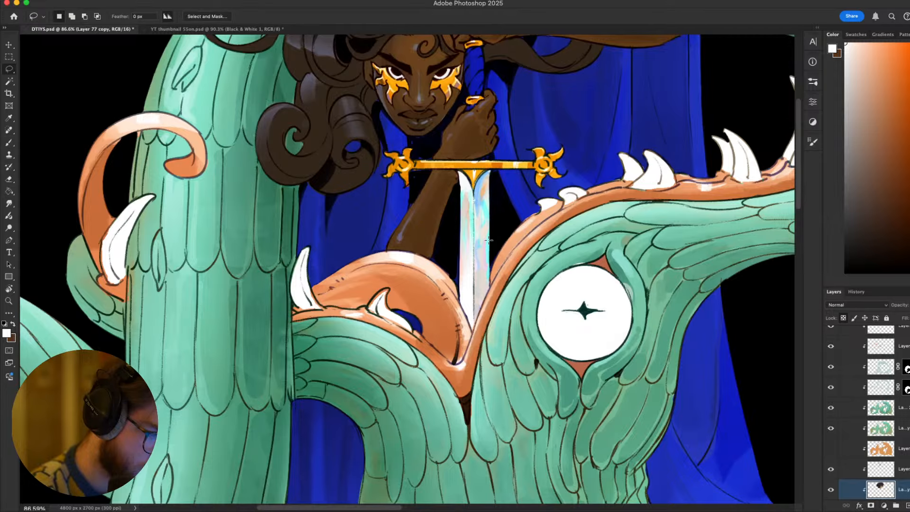
{"action": "left_click_drag", "start_coordinate": [475, 204], "coordinate": [474, 303]}
{"action": "key", "text": "b"}
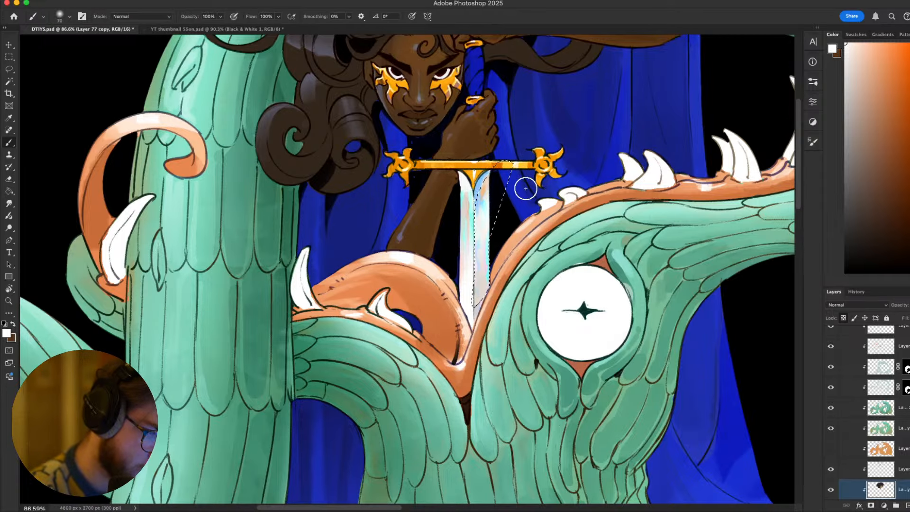
{"action": "key", "text": "bracketleft"}
{"action": "key", "text": "bracketleft"}
{"action": "key", "text": "bracketleft"}
{"action": "key", "text": "bracketleft"}
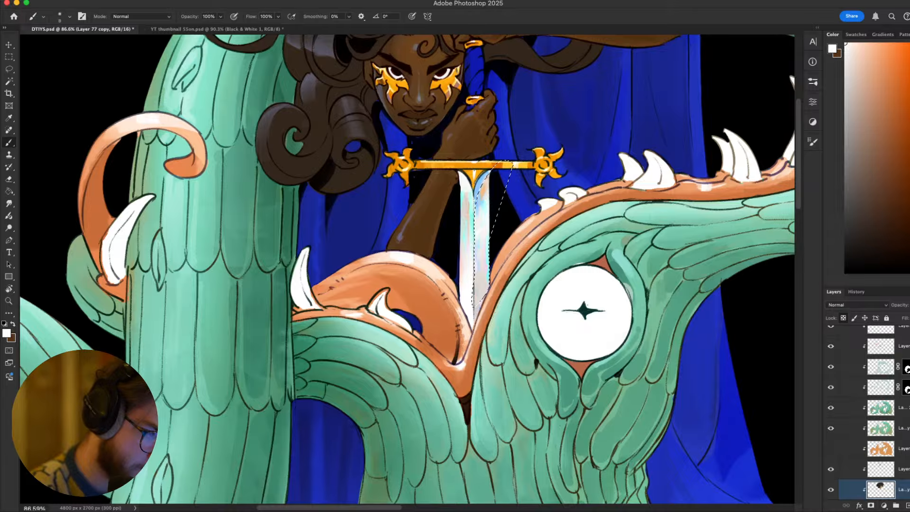
{"action": "scroll", "coordinate": [407, 269], "scroll_direction": "down", "scroll_amount": 2}
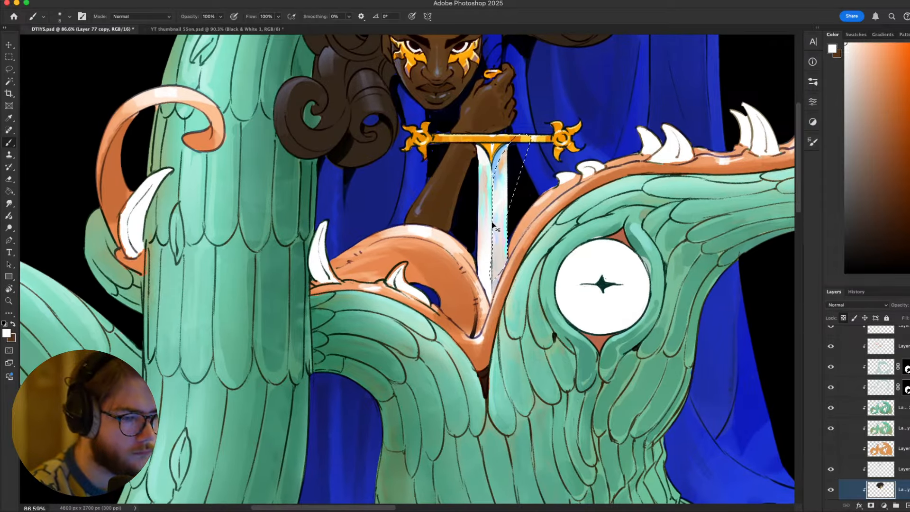
{"action": "scroll", "coordinate": [585, 130], "scroll_direction": "up", "scroll_amount": 2}
{"action": "key", "text": "ctrl+d"}
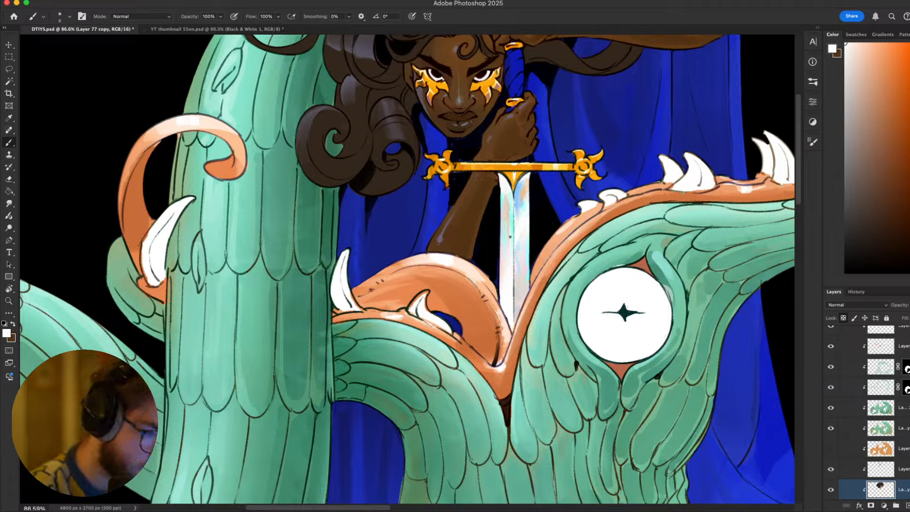
Paint a soft white glow down the blade's left edge with a 20 px brush, comparing it with the previous state
{"action": "key", "text": "bracketright"}
{"action": "key", "text": "bracketright"}
{"action": "key", "text": "bracketright"}
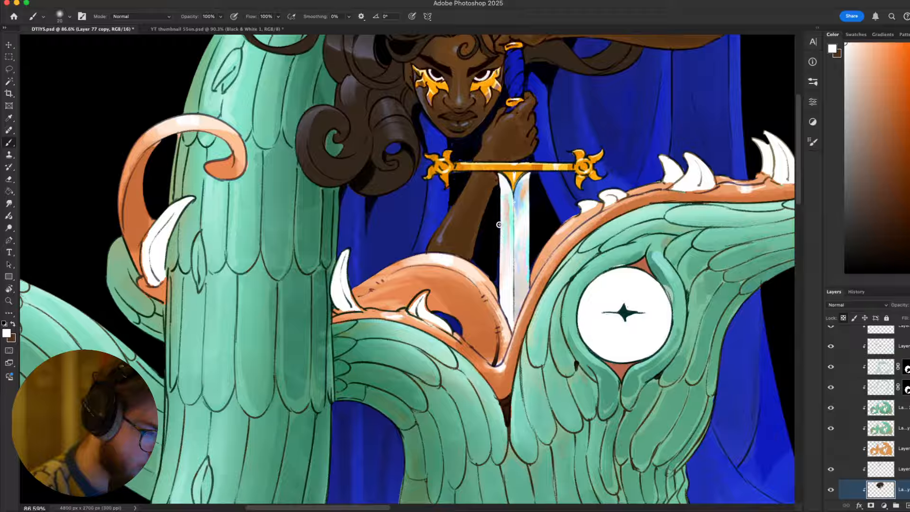
{"action": "left_click_drag", "start_coordinate": [500, 187], "coordinate": [502, 287]}
{"action": "key", "text": "super+z"}
{"action": "key", "text": "super+shift+z"}
Lasso the right half of the blade below the crossguard and lighten its edges with white using a 15 px brush
{"action": "key", "text": "l"}
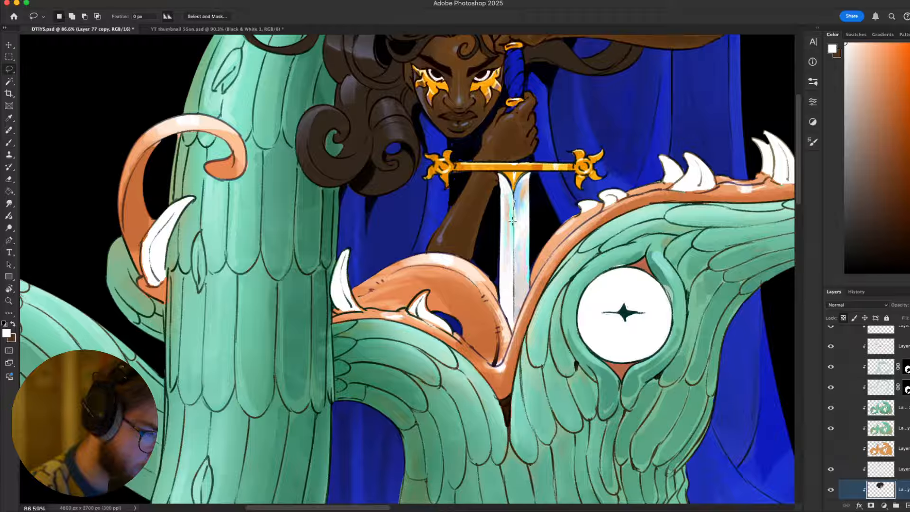
{"action": "key", "text": "super+z"}
{"action": "key", "text": "super+shift+z"}
{"action": "mouse_move", "coordinate": [515, 191]}
{"action": "left_mouse_down"}
{"action": "mouse_move", "coordinate": [512, 312]}
{"action": "mouse_move", "coordinate": [516, 192]}
{"action": "left_mouse_up"}
{"action": "key", "text": "b"}
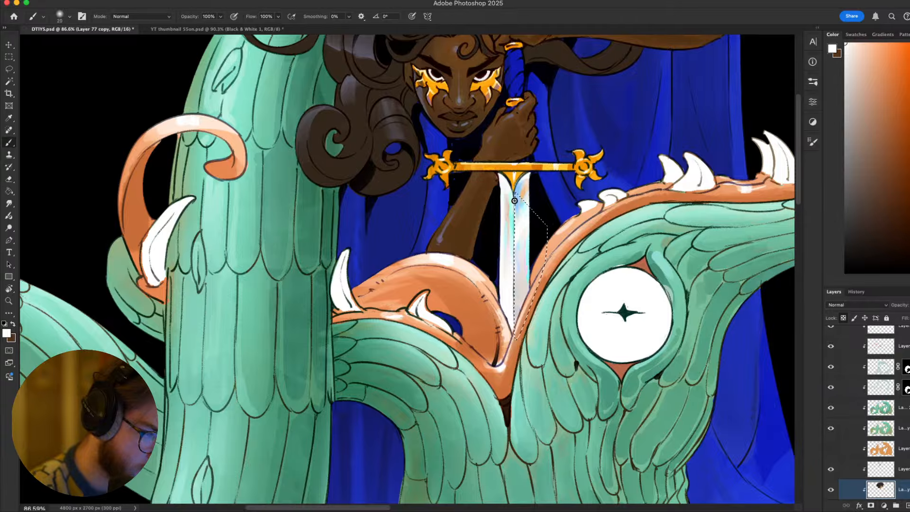
{"action": "key", "text": "bracketleft"}
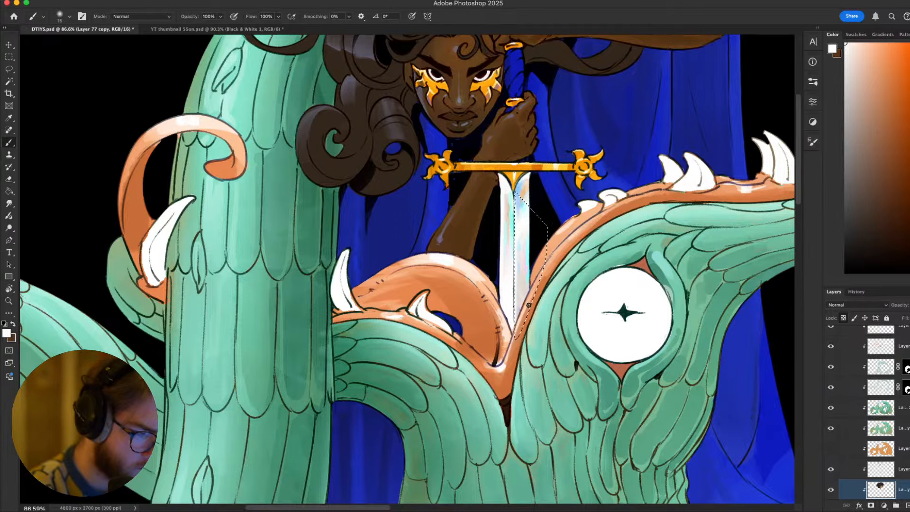
{"action": "mouse_move", "coordinate": [682, 370]}
{"action": "left_mouse_down"}
{"action": "mouse_move", "coordinate": [686, 252]}
{"action": "mouse_move", "coordinate": [670, 242]}
{"action": "mouse_move", "coordinate": [649, 363]}
{"action": "left_mouse_up"}
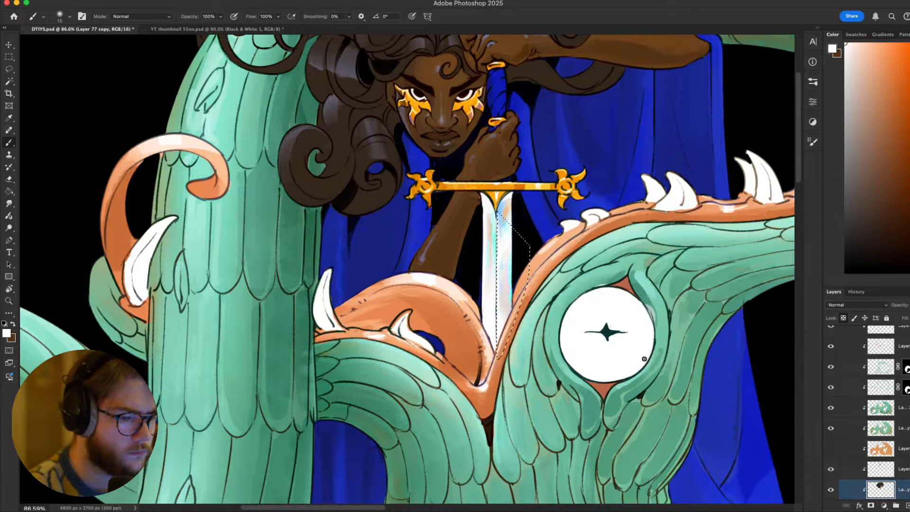
Sample light cyan from the blade and paint soft cyan reflections on its lower right half and beside the crossguard
{"action": "left_click", "coordinate": [506, 284], "text": "alt"}
{"action": "key", "text": "bracketright"}
{"action": "key", "text": "bracketright"}
{"action": "key", "text": "bracketright"}
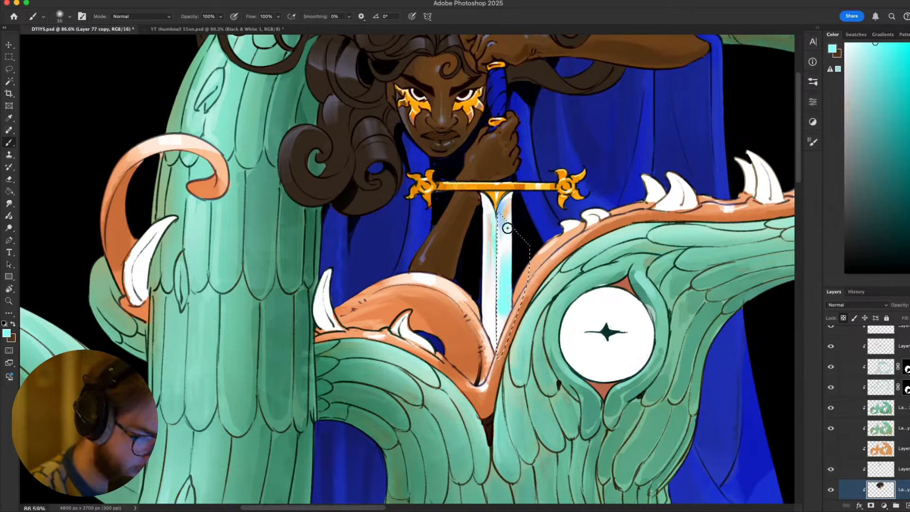
{"action": "left_click_drag", "start_coordinate": [504, 300], "coordinate": [502, 308]}
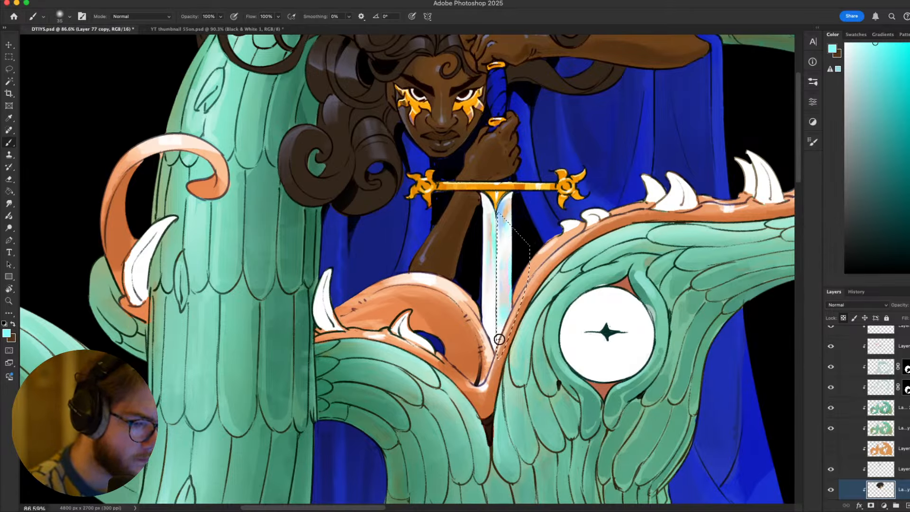
{"action": "left_click", "coordinate": [505, 284], "text": "alt"}
{"action": "key", "text": "bracketleft"}
{"action": "left_click_drag", "start_coordinate": [504, 270], "coordinate": [502, 303]}
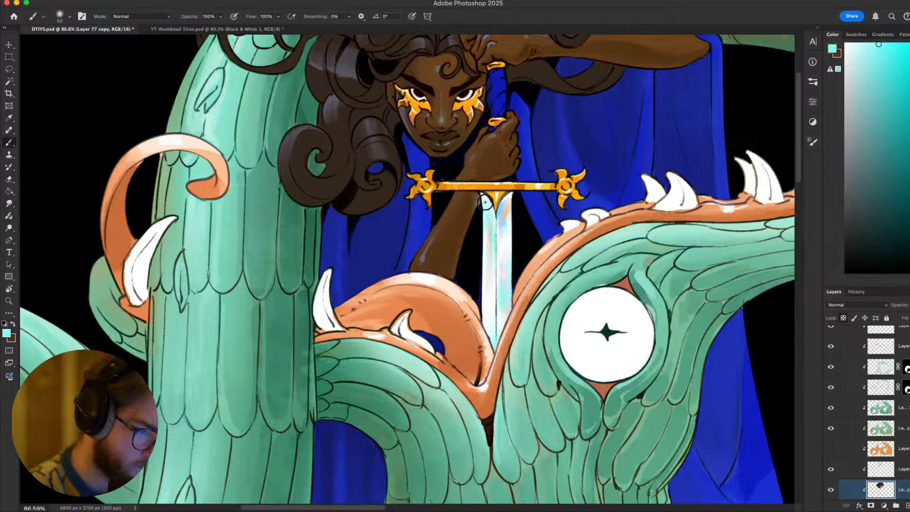
Review the sword and the overall illustration at 12.5%
{"action": "scroll", "coordinate": [586, 180], "scroll_direction": "down", "scroll_amount": 4}
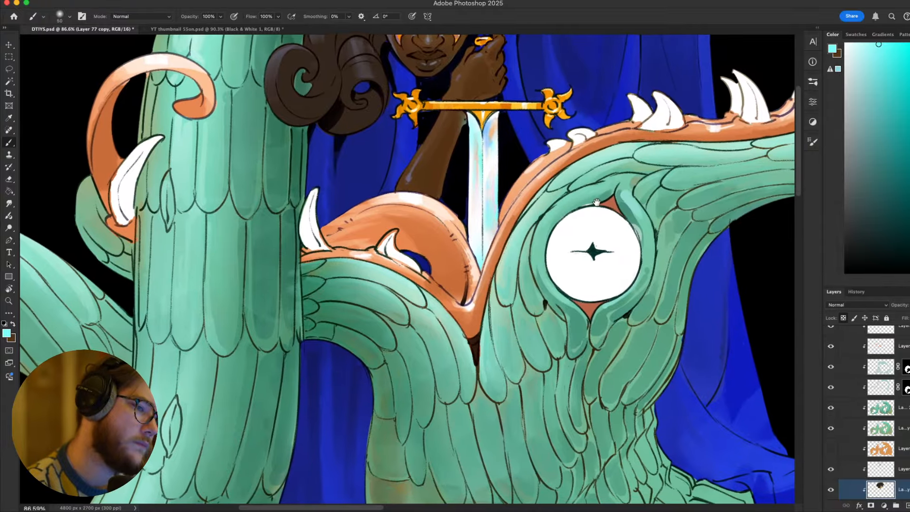
{"action": "left_click_drag", "start_coordinate": [597, 202], "coordinate": [563, 287]}
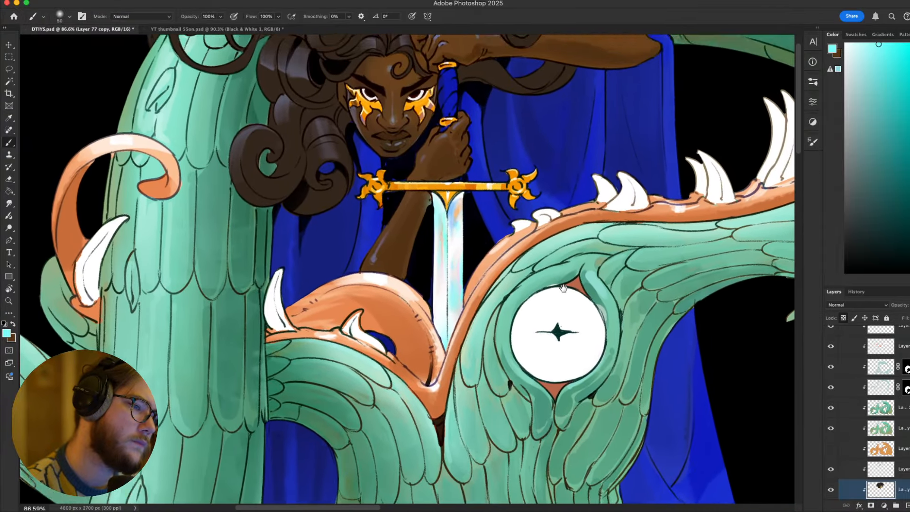
{"action": "scroll", "coordinate": [578, 395], "scroll_direction": "down", "scroll_amount": 10}
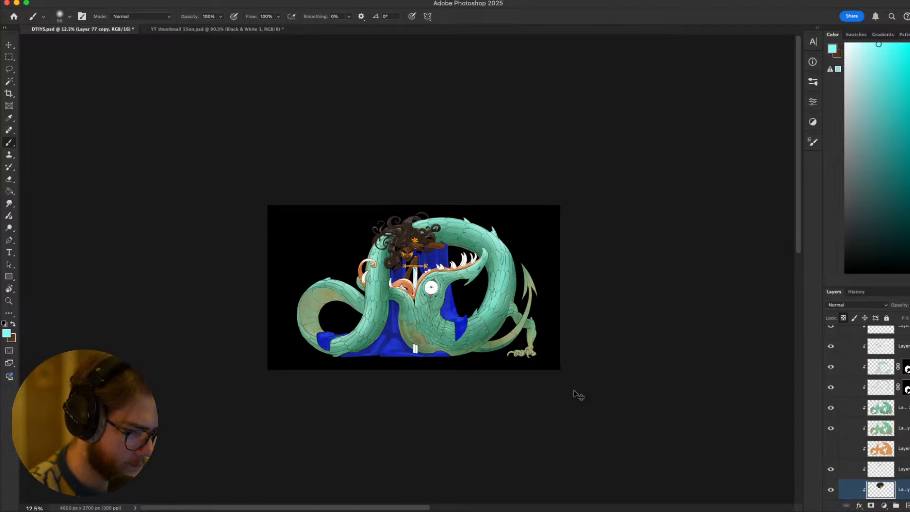
Examine the sword blade and dragon's head up close, then compare them with the whole composition at 25%
{"action": "key", "text": "super+equal"}
{"action": "key", "text": "super+equal"}
{"action": "key", "text": "super+equal"}
{"action": "key", "text": "super+equal"}
{"action": "key", "text": "super+equal"}
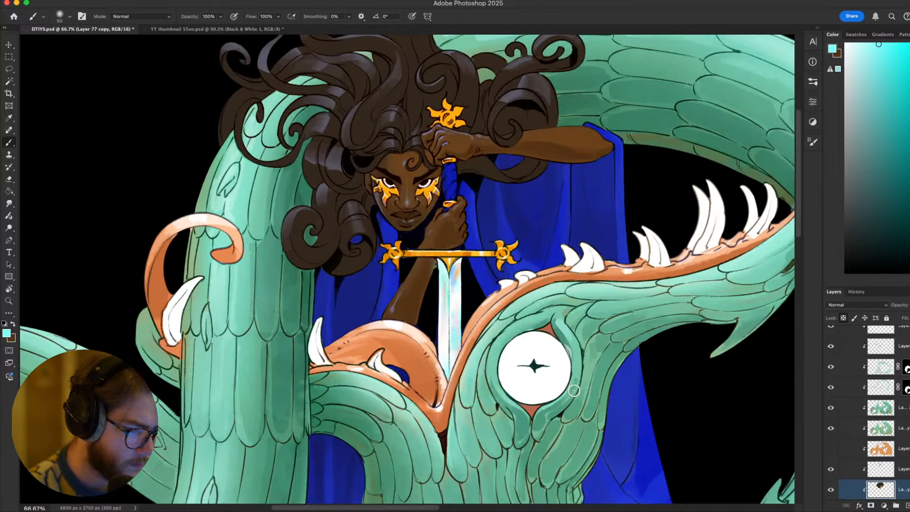
{"action": "left_click_drag", "start_coordinate": [677, 339], "coordinate": [724, 190]}
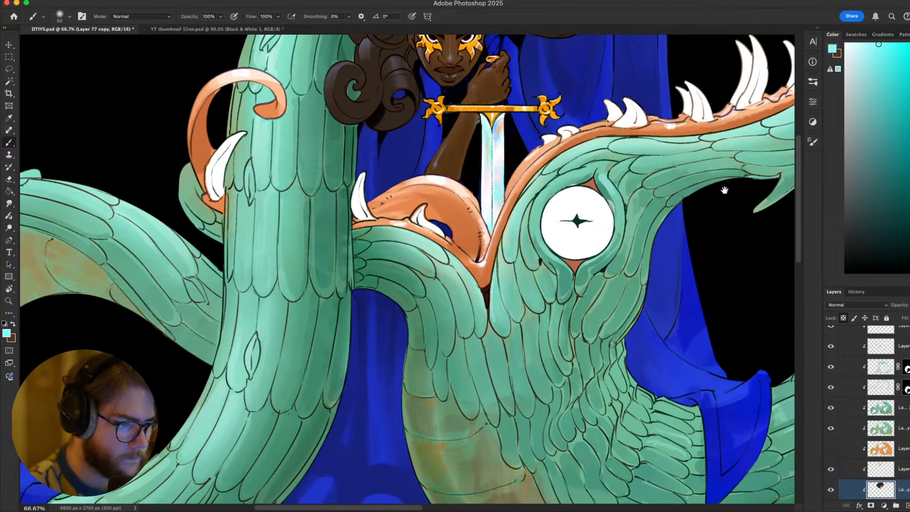
{"action": "key", "text": "super+minus"}
{"action": "key", "text": "super+minus"}
{"action": "key", "text": "super+minus"}
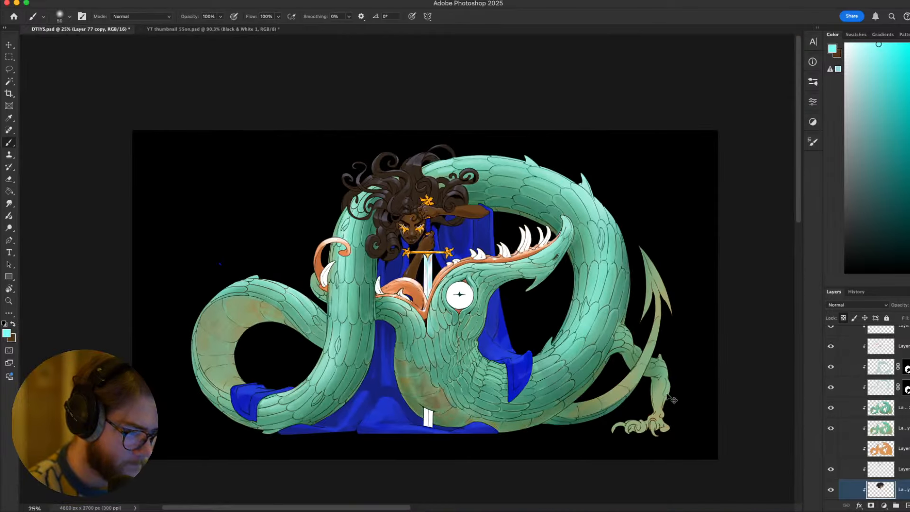
{"action": "key", "text": "super+minus"}
Choose a light magenta and paint a soft pink tint along the blade's left side and lower end, enlarging the brush to 100 px
{"action": "key", "text": "super+equal"}
{"action": "key", "text": "super+equal"}
{"action": "key", "text": "super+equal"}
{"action": "key", "text": "super+equal"}
{"action": "left_click_drag", "start_coordinate": [654, 298], "coordinate": [672, 167]}
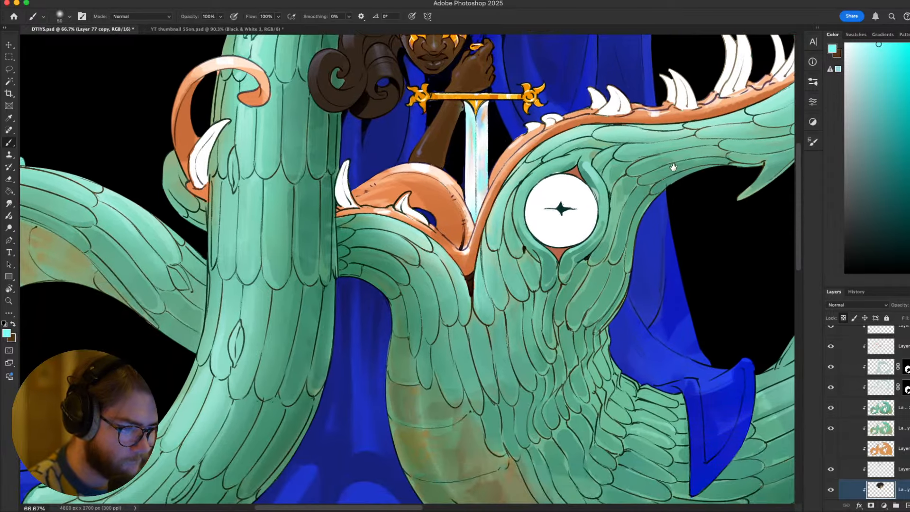
{"action": "left_click", "coordinate": [909, 261]}
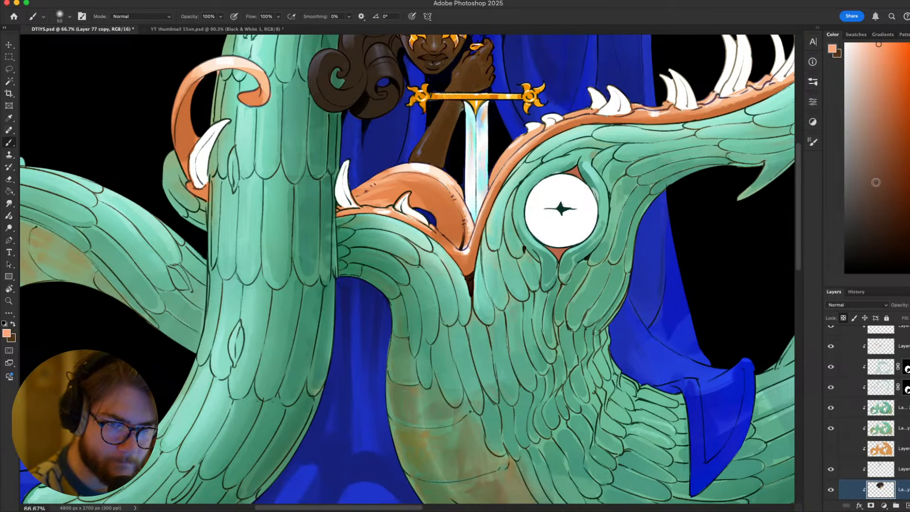
{"action": "left_click", "coordinate": [909, 77]}
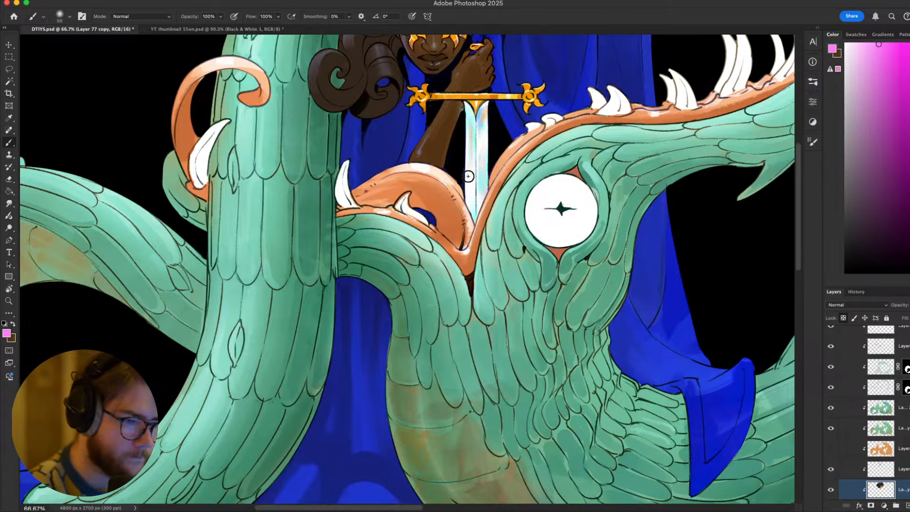
{"action": "left_click_drag", "start_coordinate": [468, 147], "coordinate": [469, 243]}
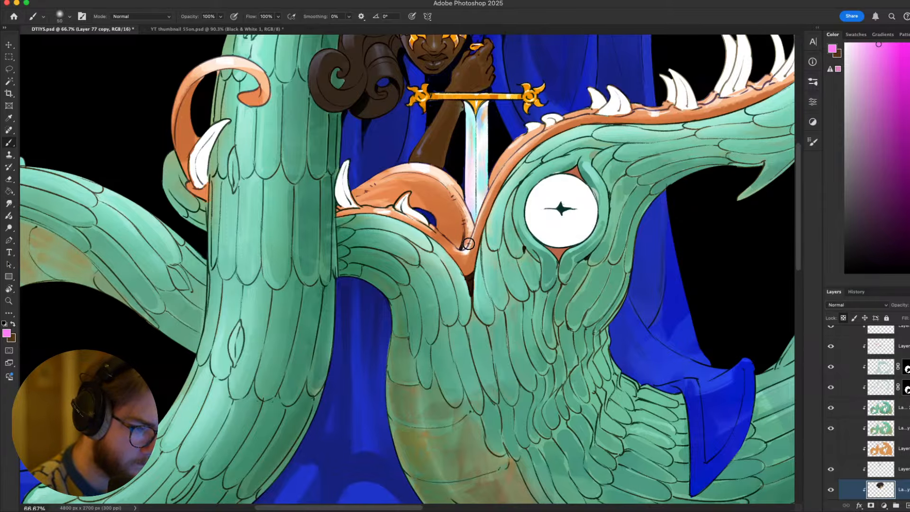
{"action": "key", "text": "bracketright"}
{"action": "key", "text": "bracketright"}
{"action": "key", "text": "bracketright"}
{"action": "key", "text": "bracketright"}
{"action": "key", "text": "bracketright"}
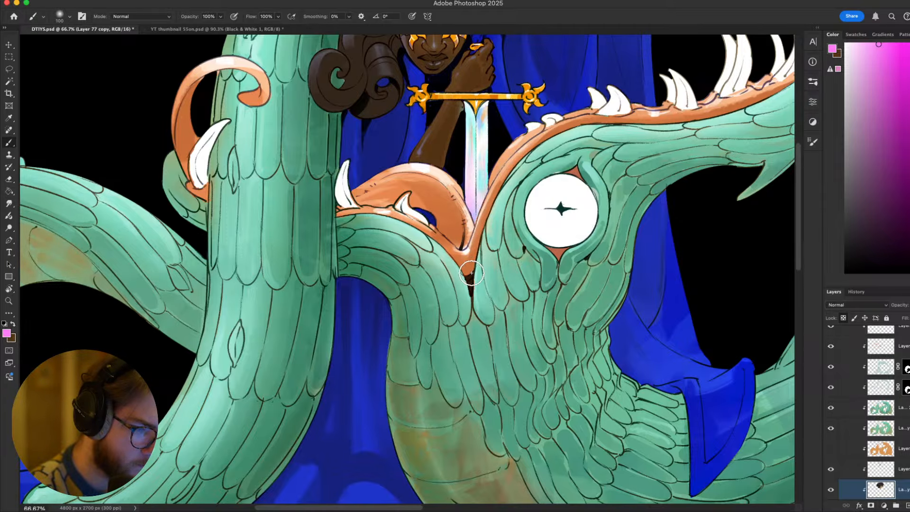
Sample white from the dragon's tooth and paint a thin highlight down the middle of the blade with a 15 px brush
{"action": "scroll", "coordinate": [472, 265], "scroll_direction": "up", "scroll_amount": 3}
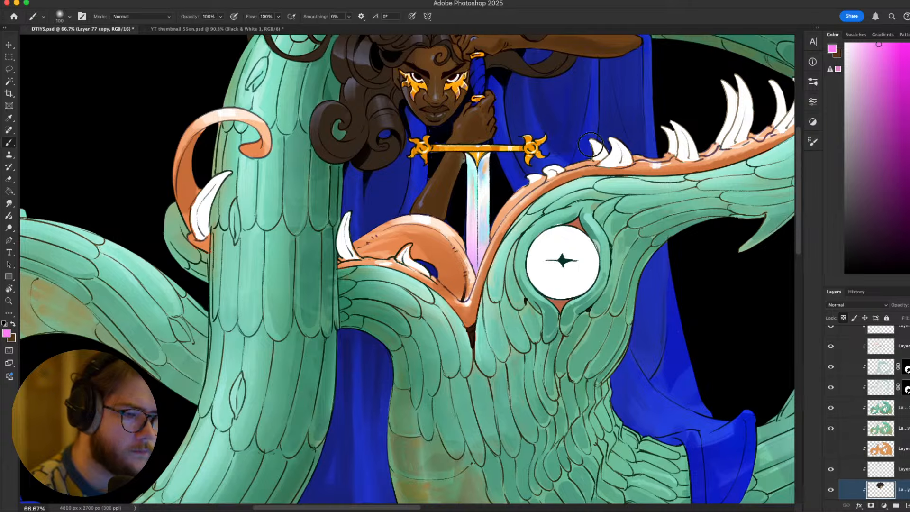
{"action": "left_click", "coordinate": [598, 151], "text": "alt"}
{"action": "key", "text": "bracketleft"}
{"action": "key", "text": "bracketleft"}
{"action": "key", "text": "bracketleft"}
{"action": "key", "text": "bracketleft"}
{"action": "key", "text": "bracketleft"}
{"action": "key", "text": "bracketleft"}
{"action": "key", "text": "bracketleft"}
{"action": "key", "text": "bracketleft"}
{"action": "key", "text": "bracketleft"}
{"action": "key", "text": "bracketleft"}
{"action": "key", "text": "bracketleft"}
{"action": "key", "text": "bracketleft"}
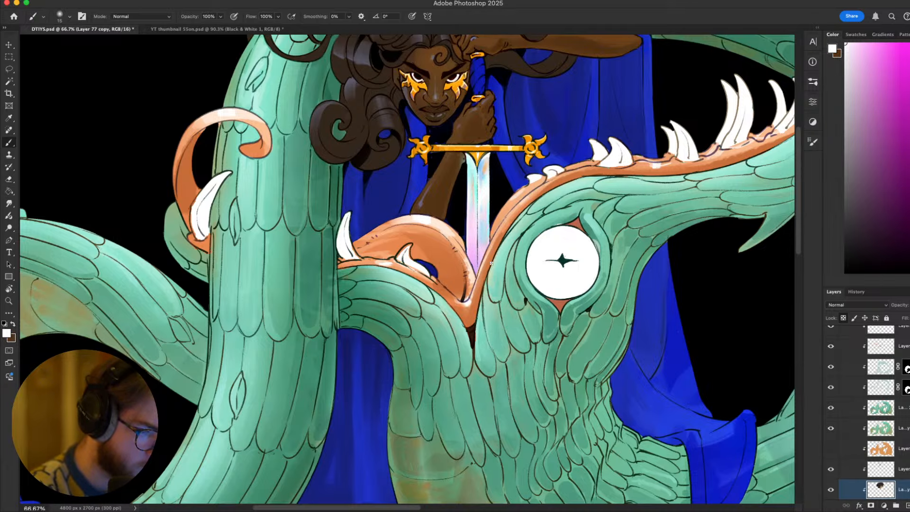
{"action": "left_click_drag", "start_coordinate": [478, 178], "coordinate": [477, 275]}
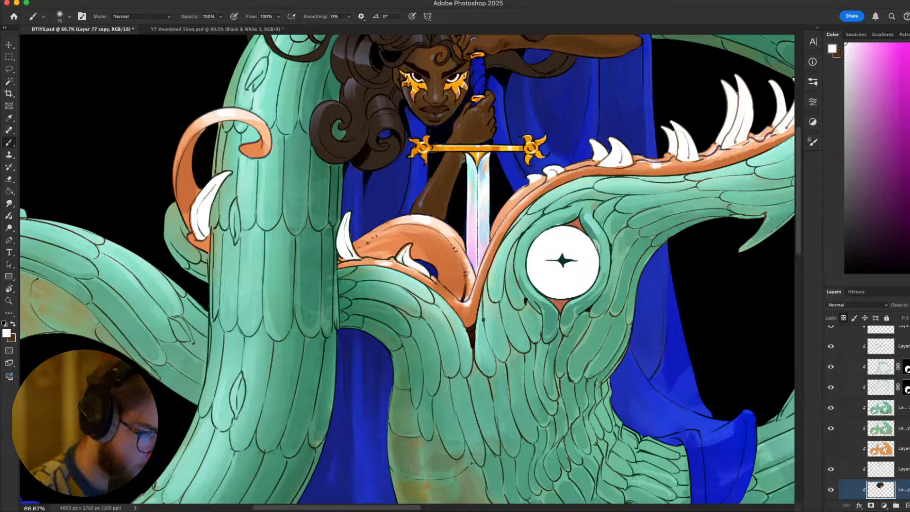
Examine the finished blade colours against the full illustration, then inspect the woman's face, hands and hair up close
{"action": "scroll", "coordinate": [479, 282], "scroll_direction": "up", "scroll_amount": 2}
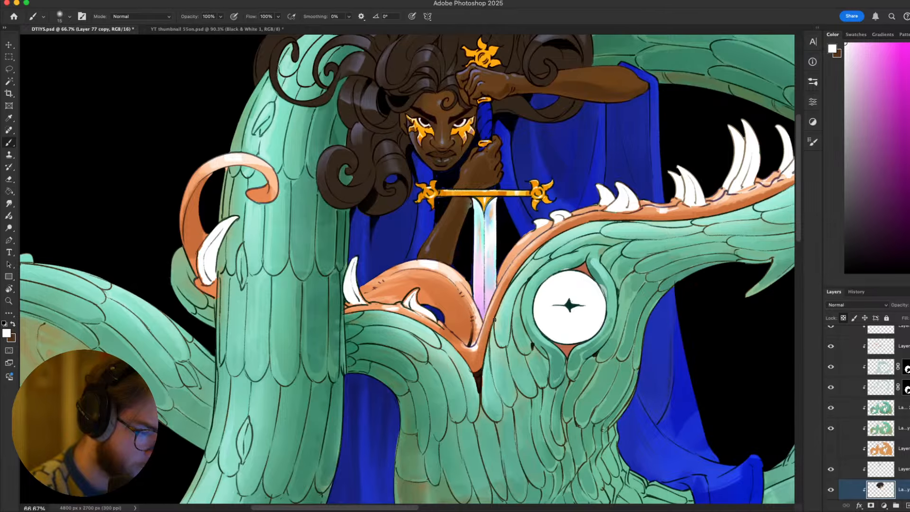
{"action": "scroll", "coordinate": [499, 315], "scroll_direction": "down", "scroll_amount": 4}
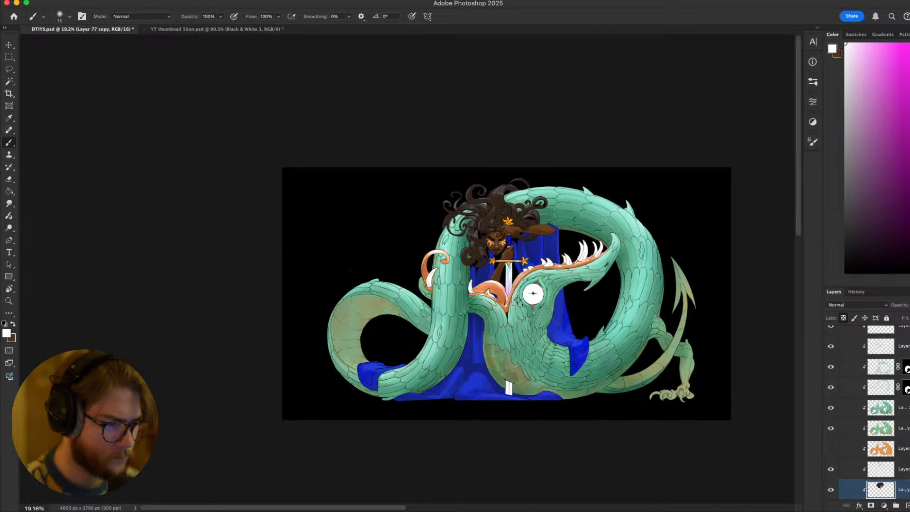
{"action": "scroll", "coordinate": [516, 299], "scroll_direction": "up", "scroll_amount": 2}
{"action": "scroll", "coordinate": [516, 299], "scroll_direction": "down", "scroll_amount": 2}
{"action": "scroll", "coordinate": [517, 299], "scroll_direction": "up", "scroll_amount": 2}
{"action": "scroll", "coordinate": [474, 190], "scroll_direction": "down", "scroll_amount": 4}
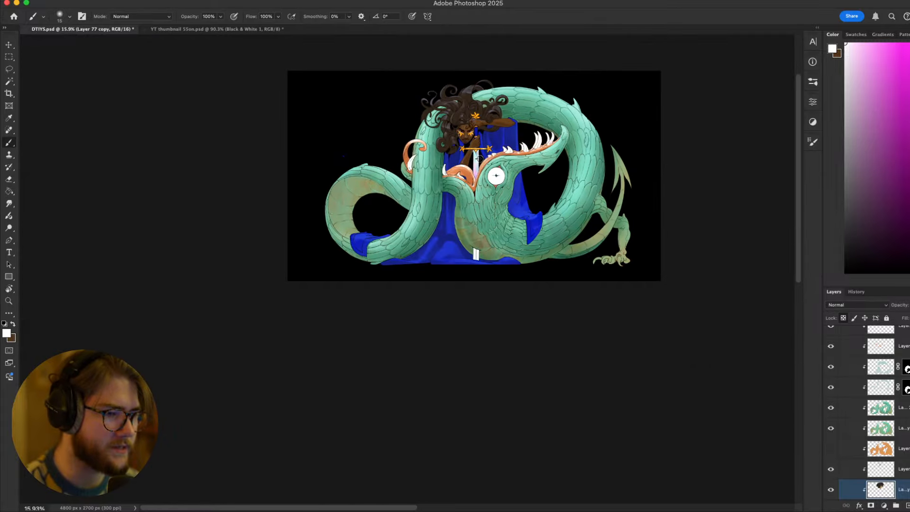
{"action": "scroll", "coordinate": [462, 149], "scroll_direction": "up", "scroll_amount": 4}
{"action": "scroll", "coordinate": [462, 150], "scroll_direction": "up", "scroll_amount": 1}
{"action": "scroll", "coordinate": [491, 177], "scroll_direction": "up", "scroll_amount": 1}
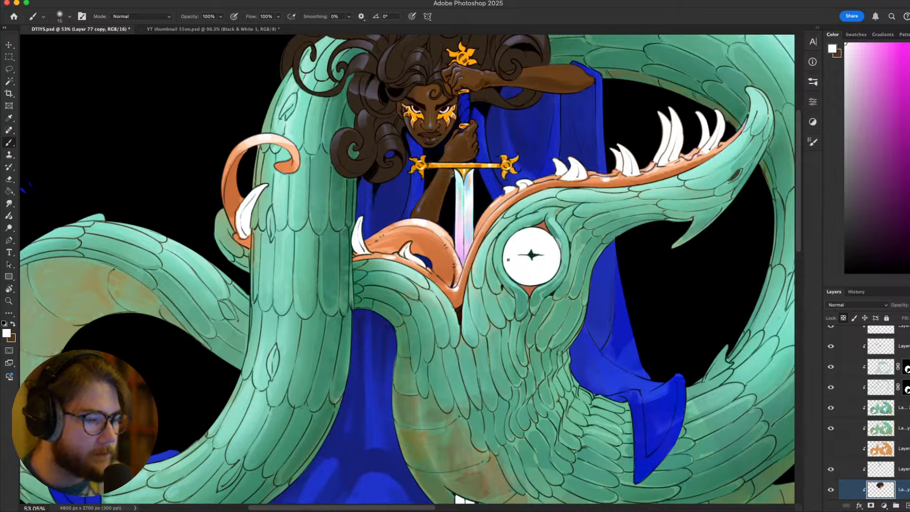
{"action": "scroll", "coordinate": [470, 250], "scroll_direction": "down", "scroll_amount": 3}
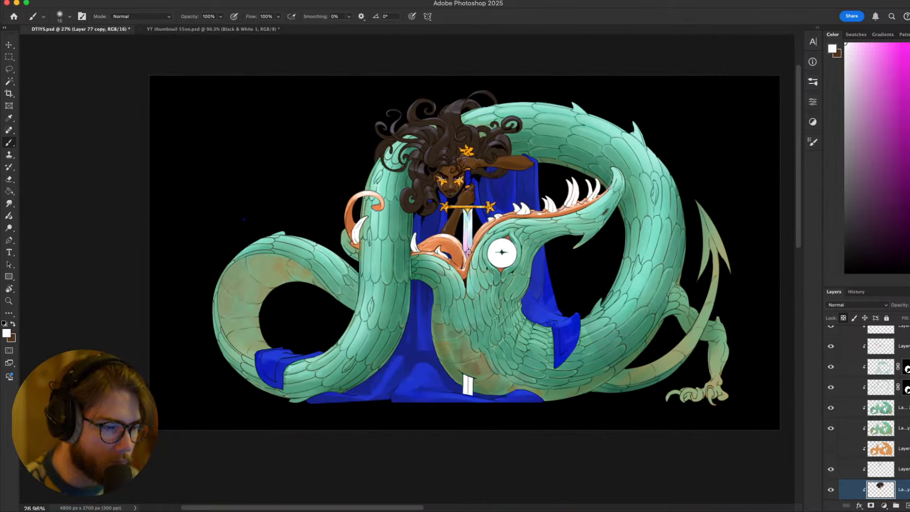
{"action": "scroll", "coordinate": [471, 249], "scroll_direction": "down", "scroll_amount": 1}
{"action": "scroll", "coordinate": [470, 249], "scroll_direction": "up", "scroll_amount": 2}
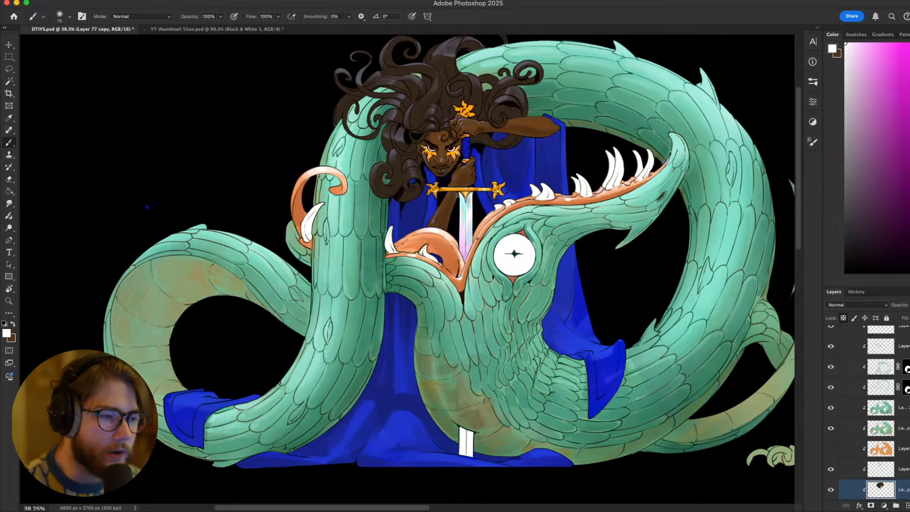
{"action": "scroll", "coordinate": [491, 191], "scroll_direction": "up", "scroll_amount": 4}
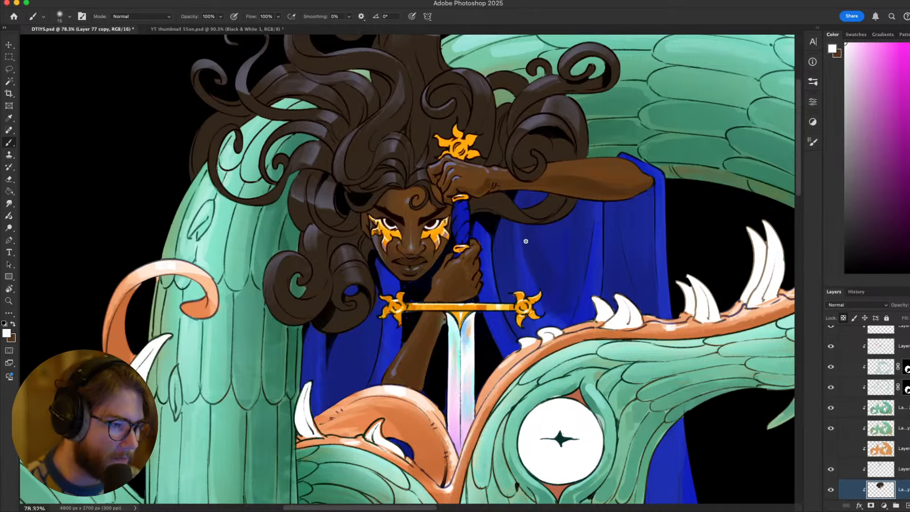
{"action": "scroll", "coordinate": [527, 260], "scroll_direction": "up", "scroll_amount": 3}
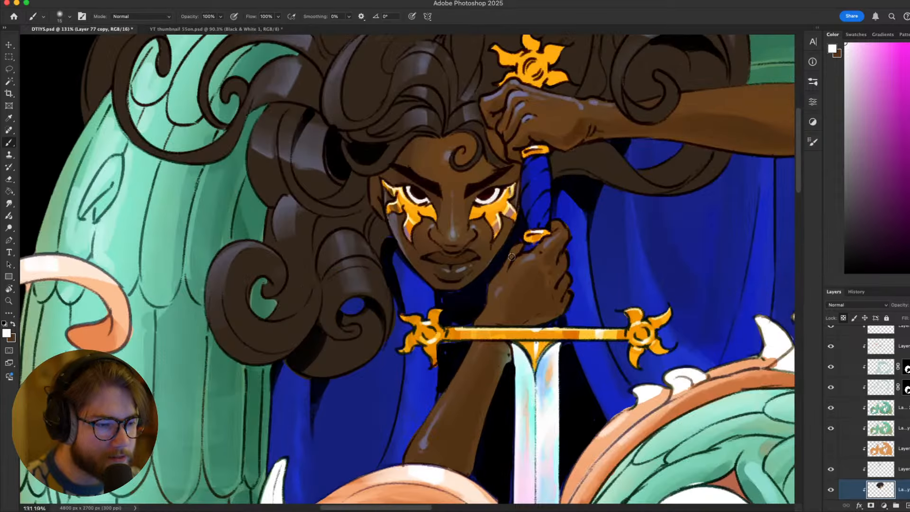
Sample the grey hair highlight colour and replace the soft round brush with a flat, angled brush preset
{"action": "left_click", "coordinate": [299, 163], "text": "alt"}
{"action": "scroll", "coordinate": [299, 163], "scroll_direction": "down", "scroll_amount": 3}
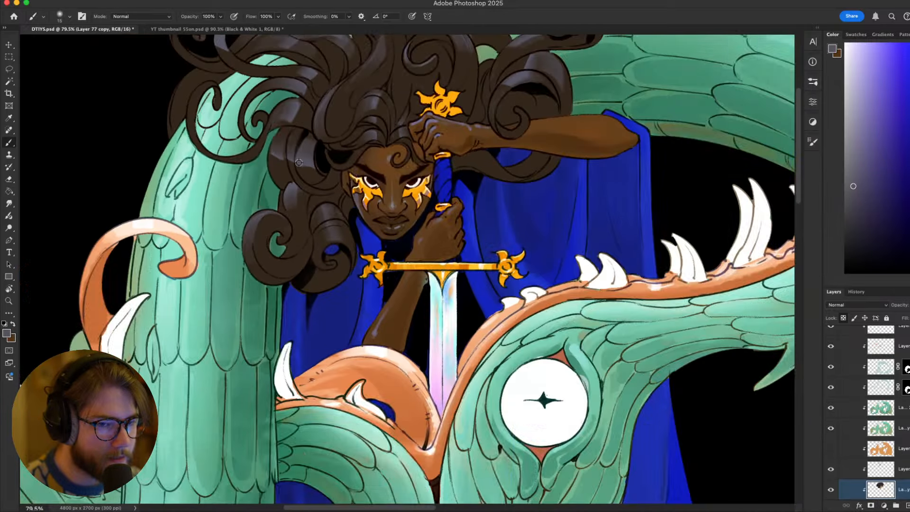
{"action": "scroll", "coordinate": [398, 277], "scroll_direction": "up", "scroll_amount": 3}
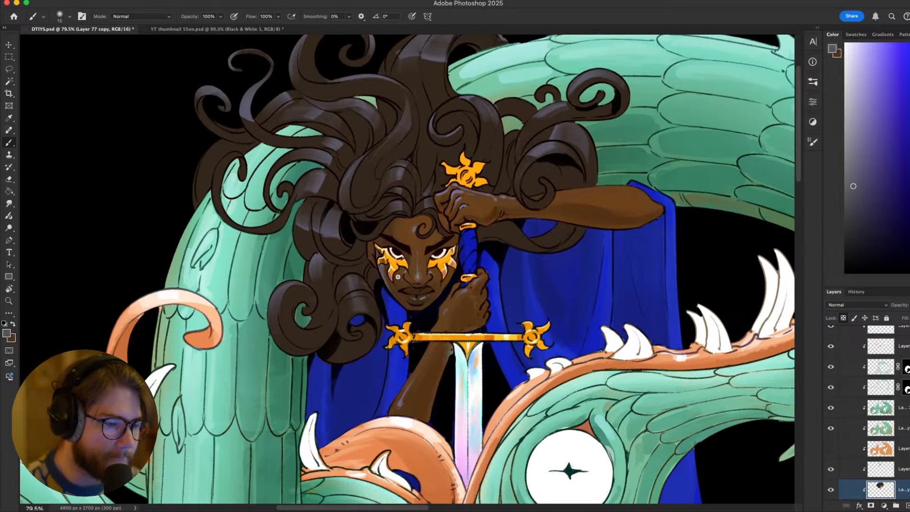
{"action": "right_click", "coordinate": [479, 191]}
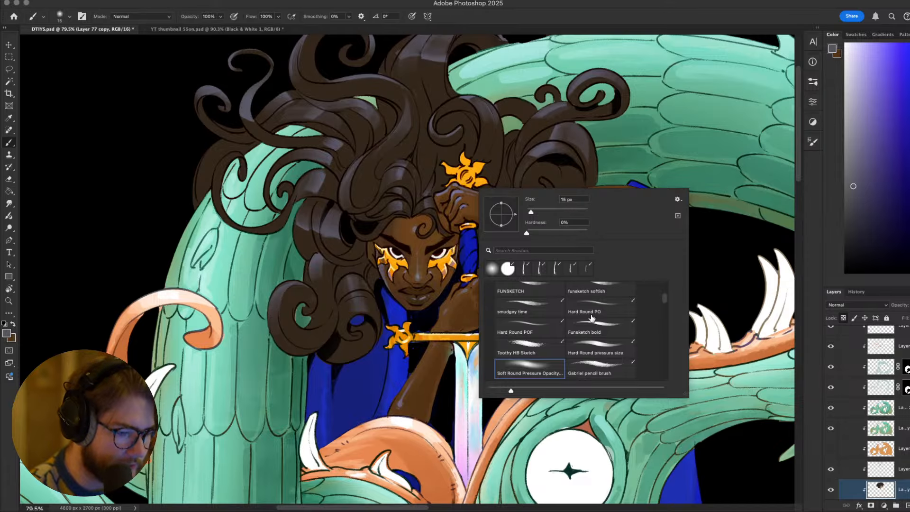
{"action": "left_click", "coordinate": [523, 268]}
{"action": "key", "text": "Return"}
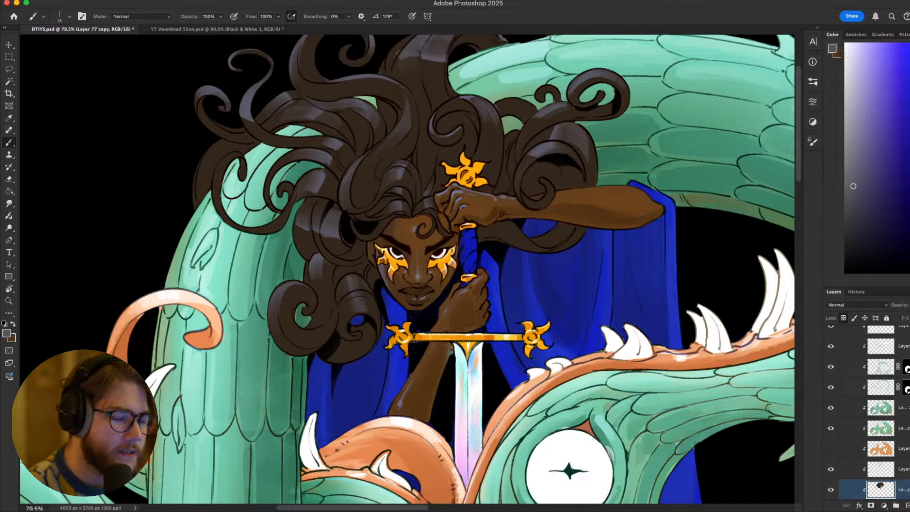
Reshape the highlight on the large curl above the raised forearm, using the grey and a dark brown sampled from the hair
{"action": "scroll", "coordinate": [408, 270], "scroll_direction": "up", "scroll_amount": 4}
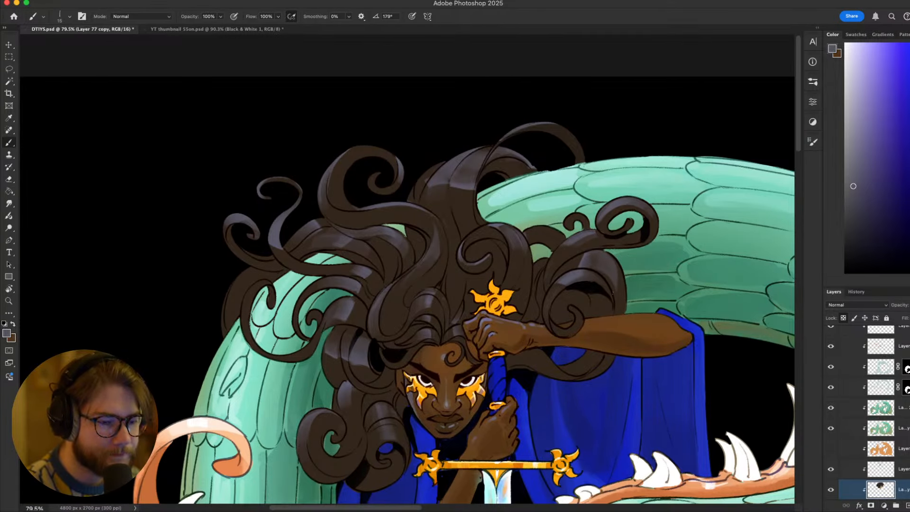
{"action": "scroll", "coordinate": [610, 297], "scroll_direction": "down", "scroll_amount": 2}
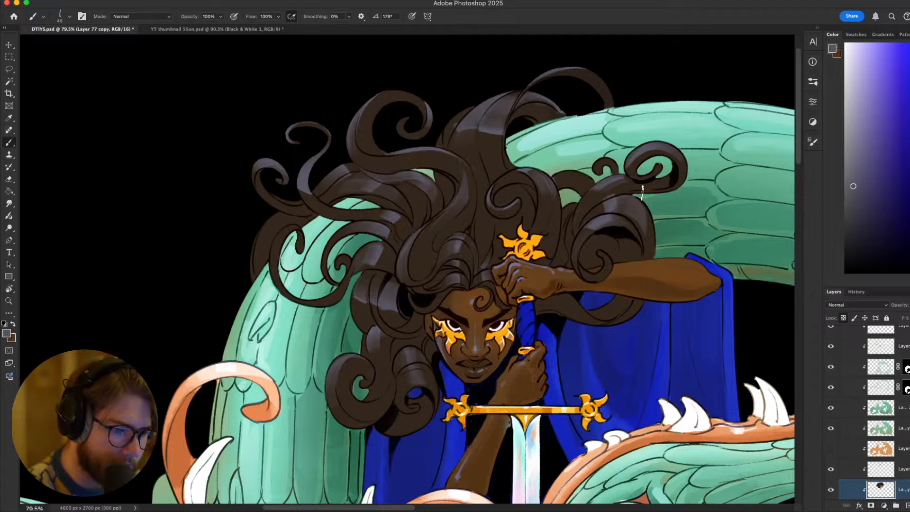
{"action": "left_click", "coordinate": [618, 191], "text": "alt"}
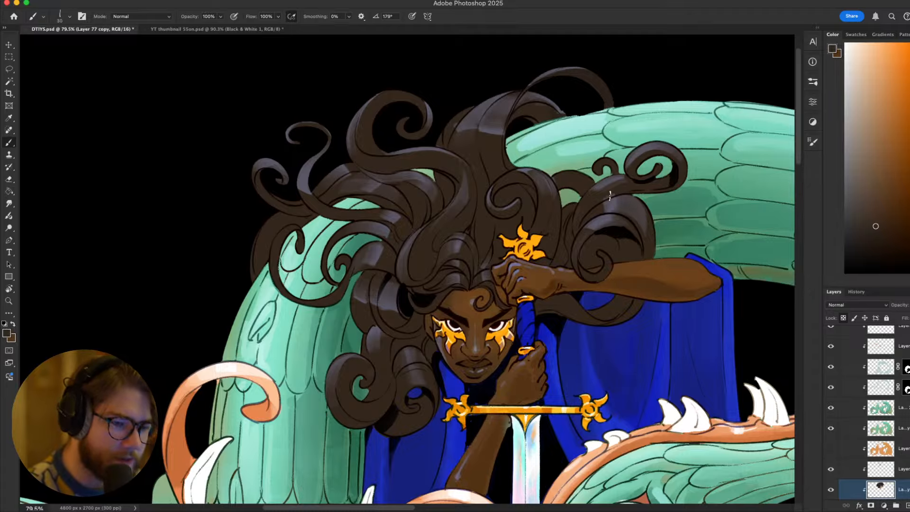
{"action": "left_click_drag", "start_coordinate": [579, 213], "coordinate": [681, 166]}
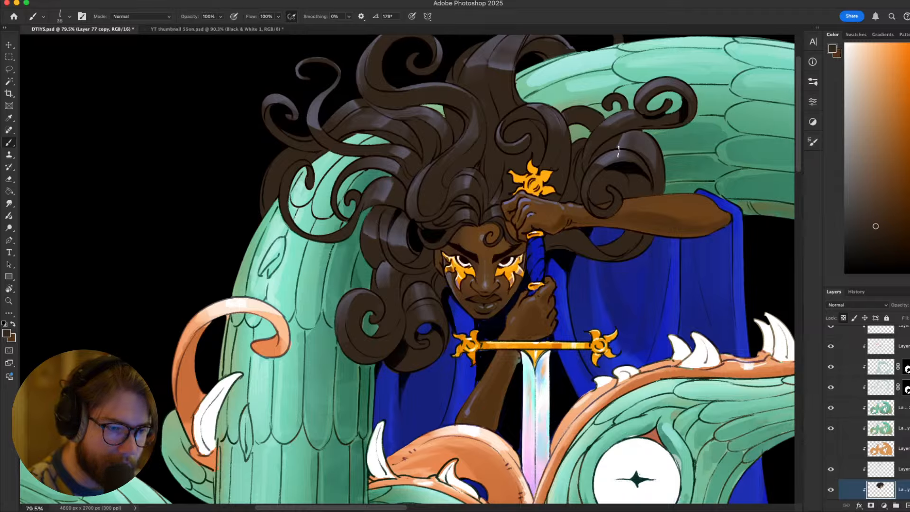
Select the two hair highlight layers and toggle their visibility to compare the hair with and without highlights
{"action": "key", "text": "v"}
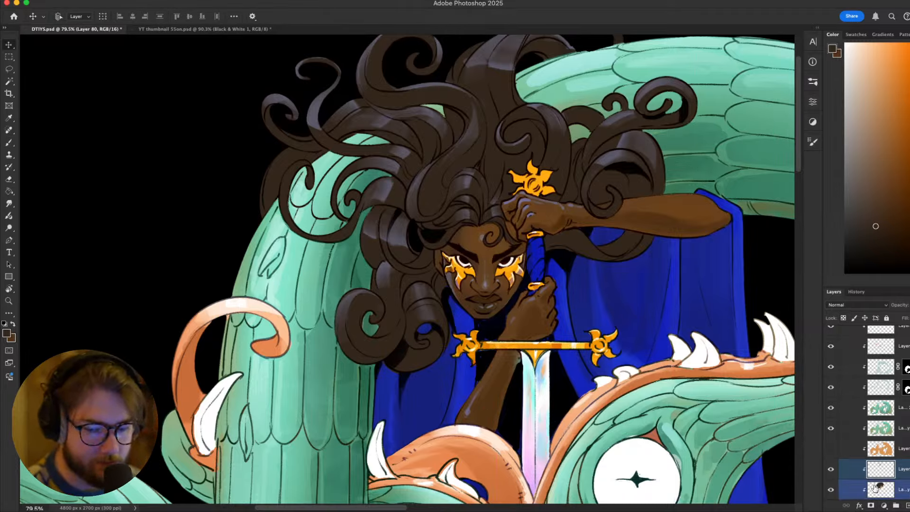
{"action": "left_click", "coordinate": [888, 476], "text": "shift"}
{"action": "left_click", "coordinate": [832, 469]}
{"action": "left_click", "coordinate": [832, 469]}
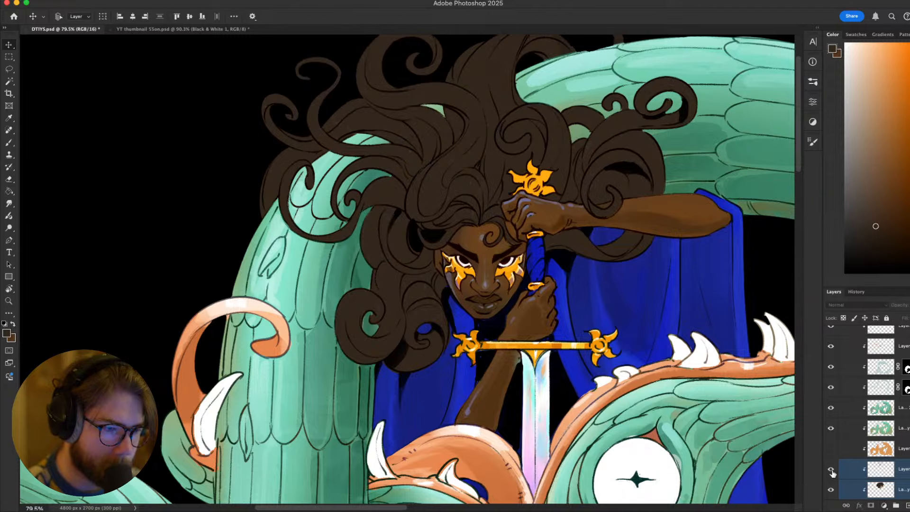
{"action": "left_click", "coordinate": [832, 470]}
{"action": "left_click", "coordinate": [832, 469]}
Make Layer 80 active and rework the large curl's highlight with sampled grey and dark brown using a 45 px brush
{"action": "left_click", "coordinate": [882, 465]}
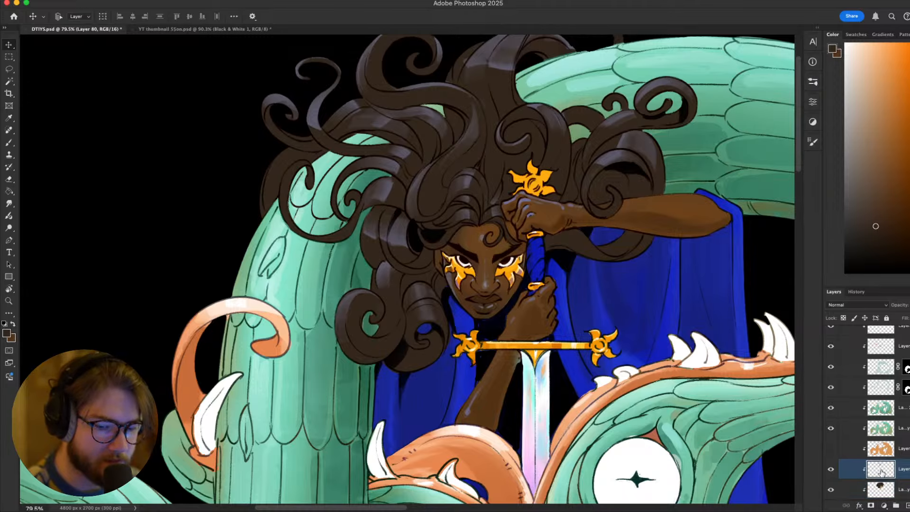
{"action": "key", "text": "b"}
{"action": "scroll", "coordinate": [618, 202], "scroll_direction": "up", "scroll_amount": 3}
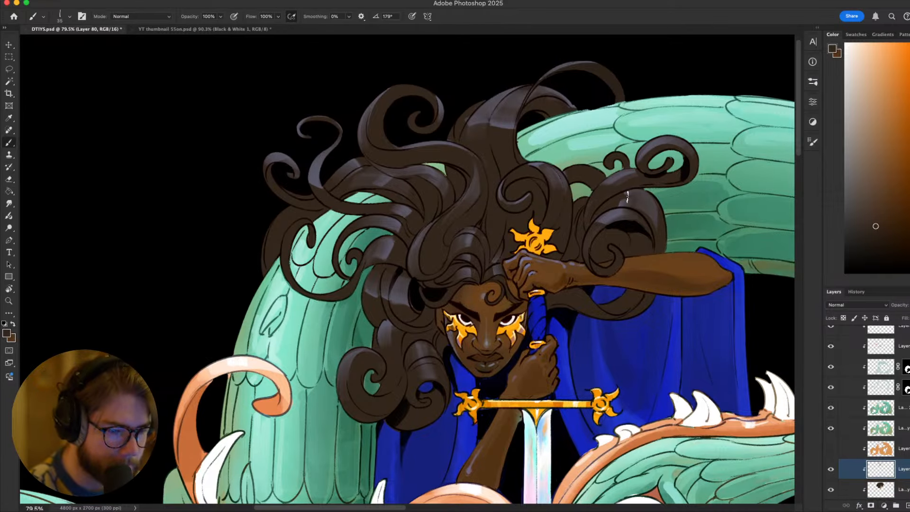
{"action": "left_click", "coordinate": [619, 201], "text": "alt"}
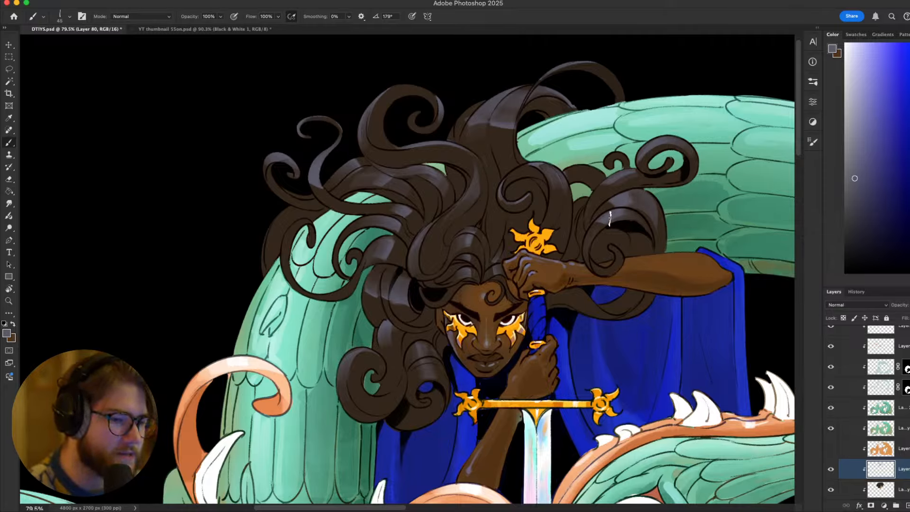
{"action": "left_click", "coordinate": [597, 228], "text": "alt"}
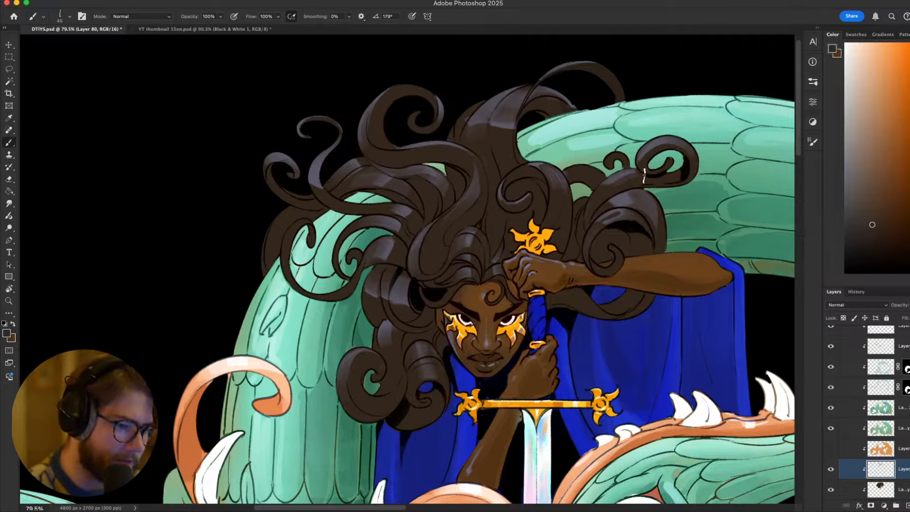
Refine the edge of the large curl's highlight above the raised forearm on a rotated canvas with a 20 px brush
{"action": "mouse_move", "coordinate": [682, 218]}
{"action": "left_mouse_down"}
{"action": "mouse_move", "coordinate": [654, 116]}
{"action": "mouse_move", "coordinate": [644, 142]}
{"action": "mouse_move", "coordinate": [592, 180]}
{"action": "mouse_move", "coordinate": [519, 187]}
{"action": "left_mouse_up"}
{"action": "key", "text": "r"}
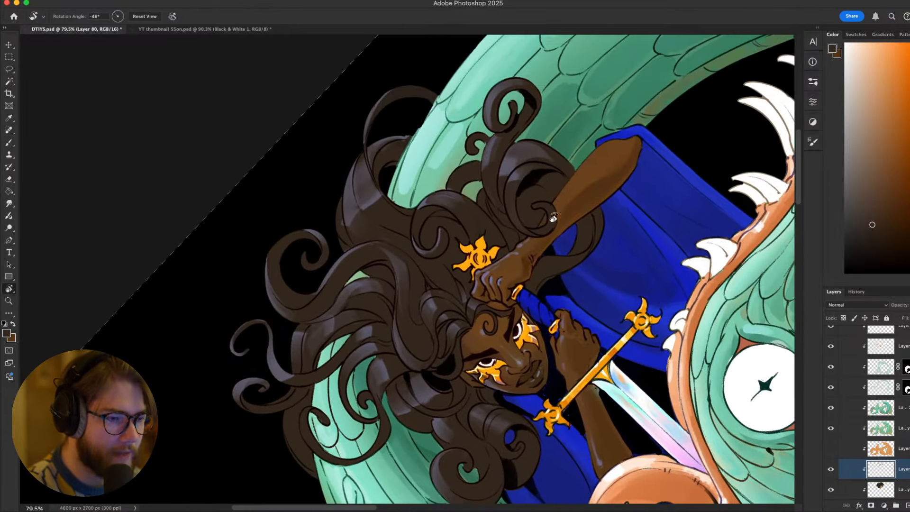
{"action": "key", "text": "bracketleft"}
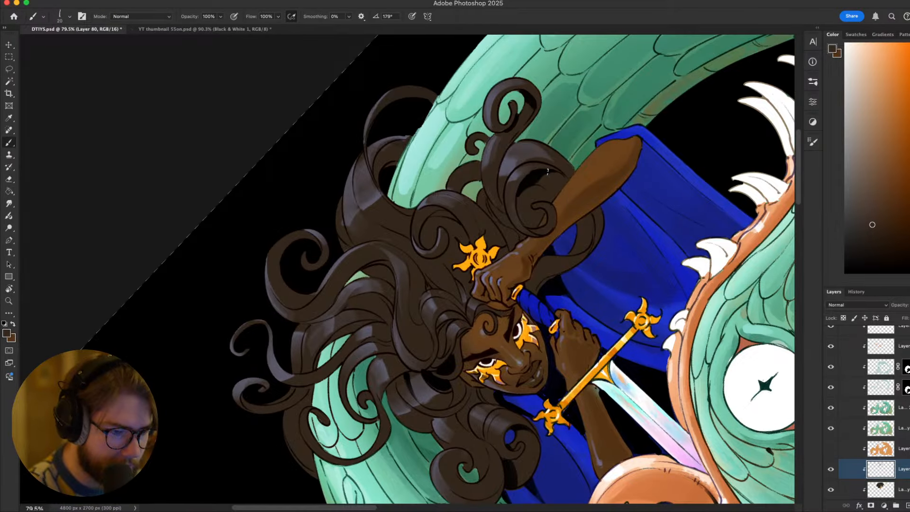
{"action": "left_click_drag", "start_coordinate": [511, 172], "coordinate": [548, 157]}
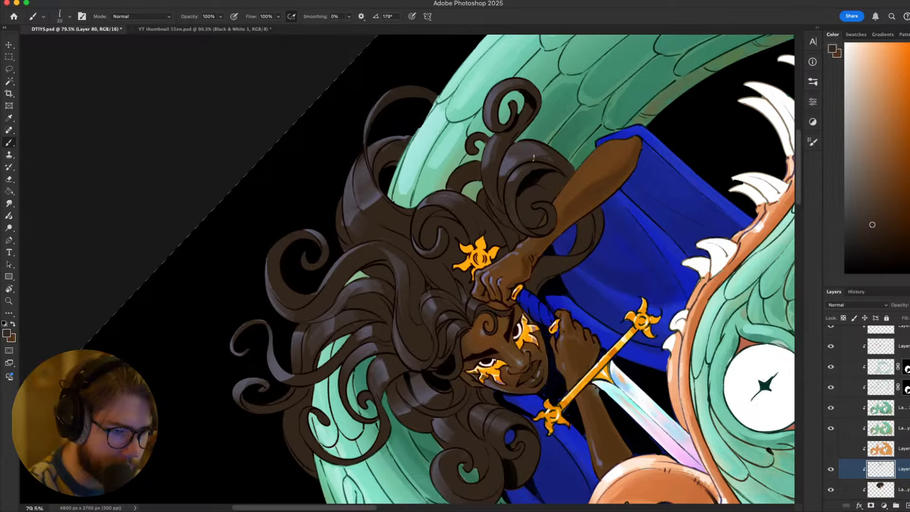
{"action": "key", "text": "Escape"}
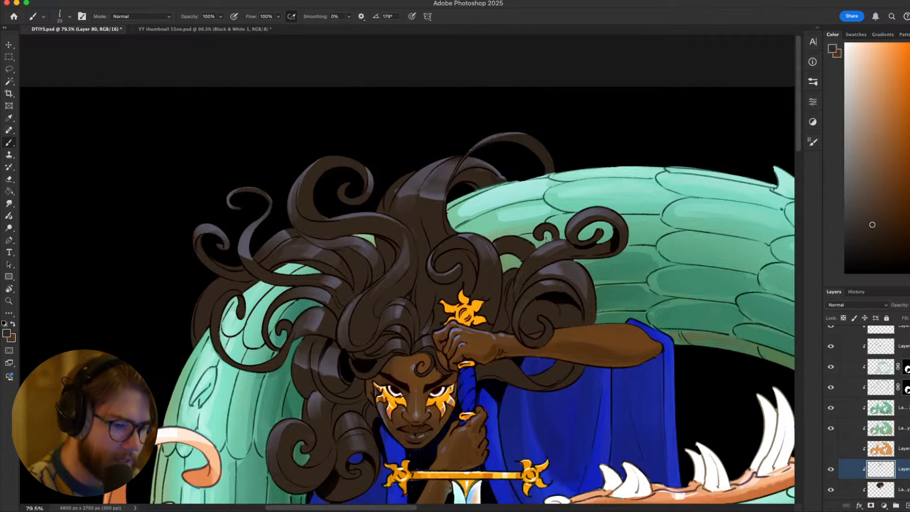
Examine how the hair highlights read both up close and against the whole illustration
{"action": "scroll", "coordinate": [594, 190], "scroll_direction": "down", "scroll_amount": 5}
{"action": "scroll", "coordinate": [595, 222], "scroll_direction": "up", "scroll_amount": 6}
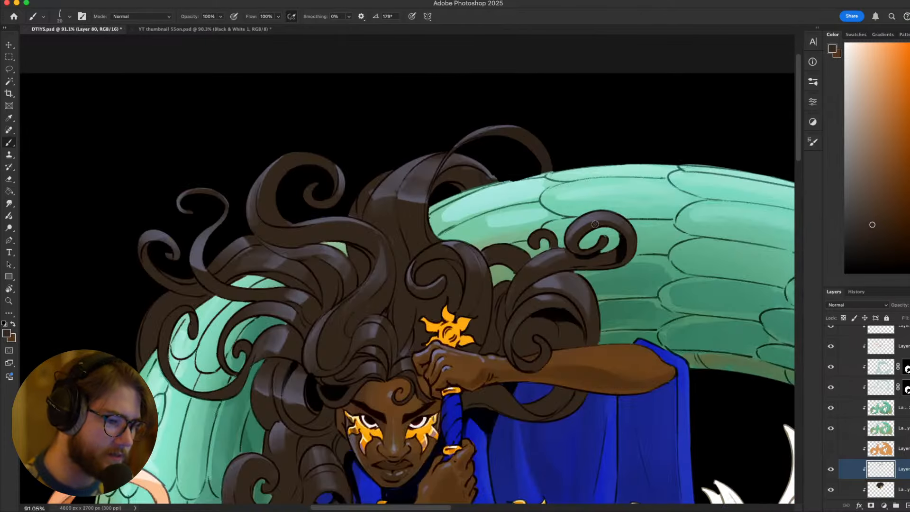
{"action": "scroll", "coordinate": [595, 224], "scroll_direction": "down", "scroll_amount": 4}
{"action": "scroll", "coordinate": [527, 256], "scroll_direction": "up", "scroll_amount": 3}
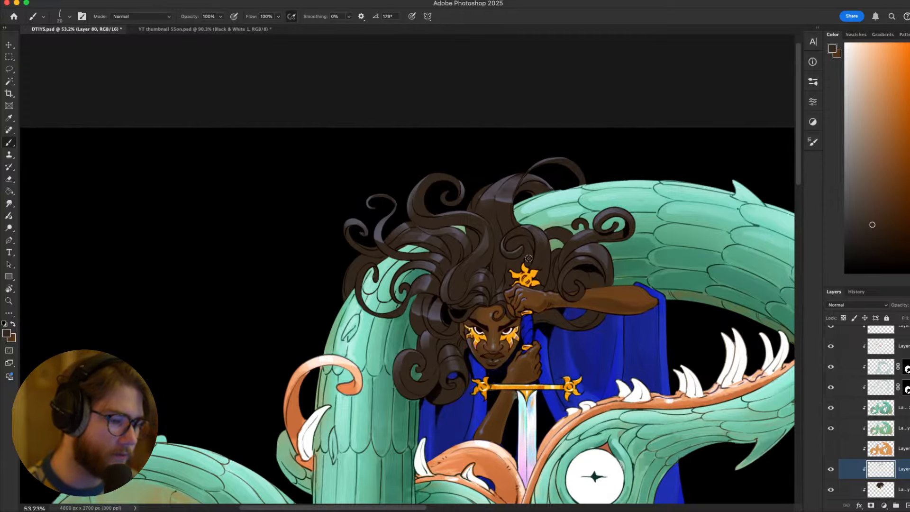
{"action": "scroll", "coordinate": [528, 258], "scroll_direction": "down", "scroll_amount": 3}
{"action": "scroll", "coordinate": [526, 266], "scroll_direction": "up", "scroll_amount": 2}
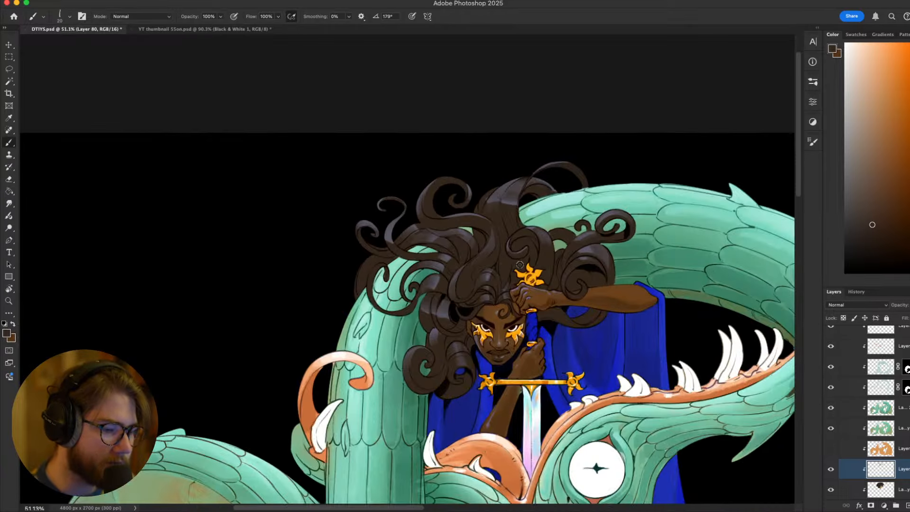
{"action": "scroll", "coordinate": [520, 274], "scroll_direction": "down", "scroll_amount": 4}
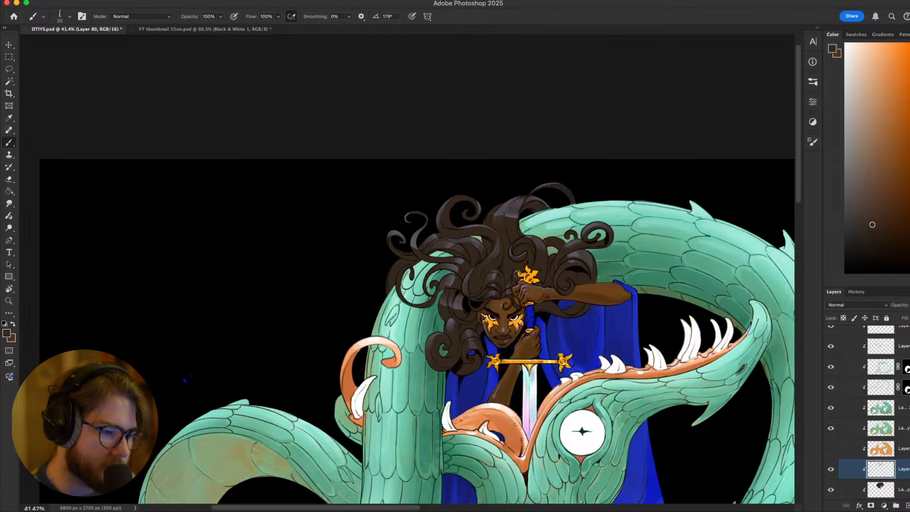
{"action": "scroll", "coordinate": [517, 273], "scroll_direction": "up", "scroll_amount": 4}
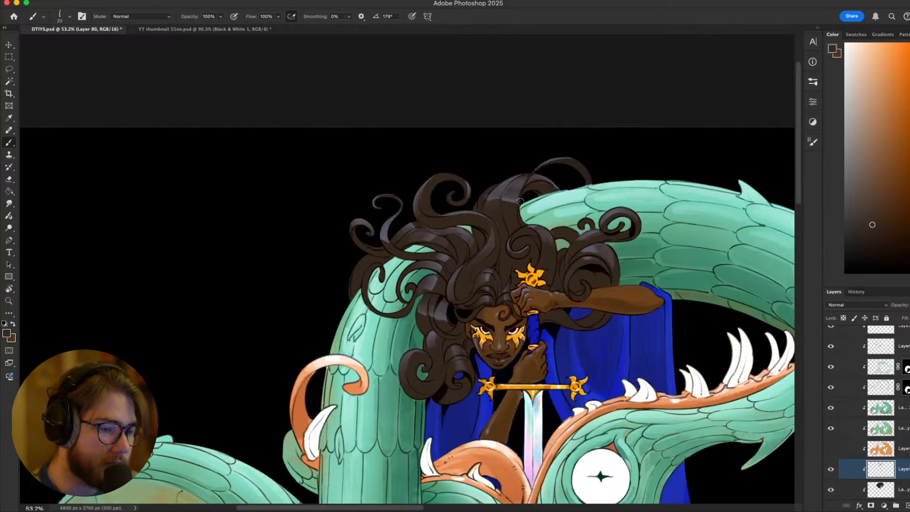
Sample the grey-blue highlight colour from the crown of the hair and check the curls from near and far
{"action": "left_click", "coordinate": [513, 201], "text": "alt"}
{"action": "scroll", "coordinate": [497, 201], "scroll_direction": "up", "scroll_amount": 1}
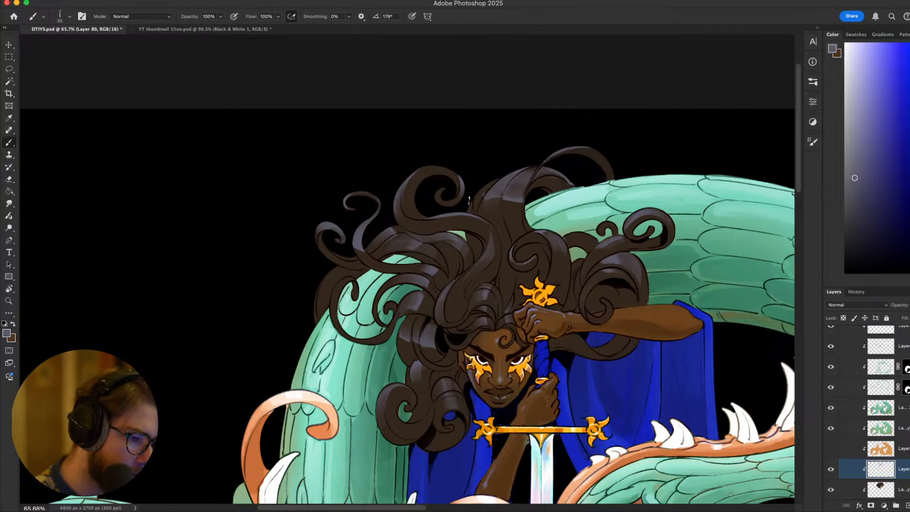
{"action": "scroll", "coordinate": [552, 159], "scroll_direction": "down", "scroll_amount": 5}
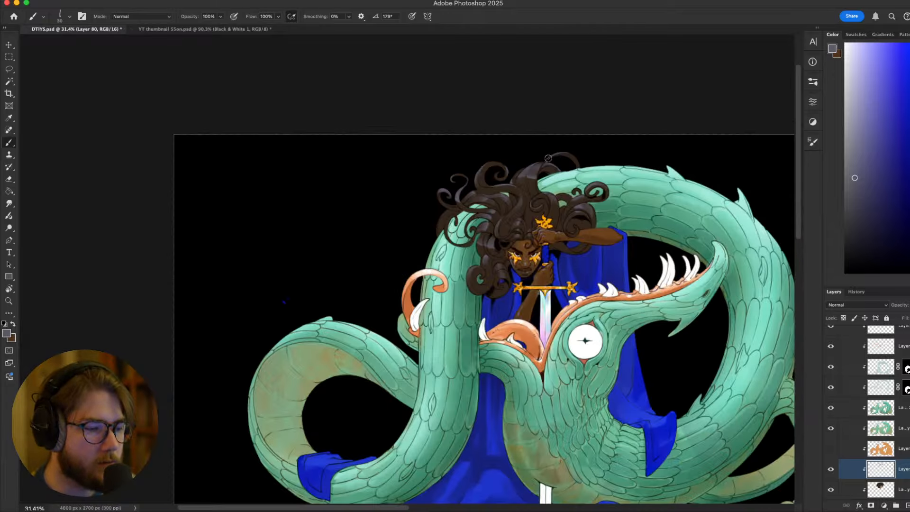
{"action": "scroll", "coordinate": [531, 187], "scroll_direction": "up", "scroll_amount": 5}
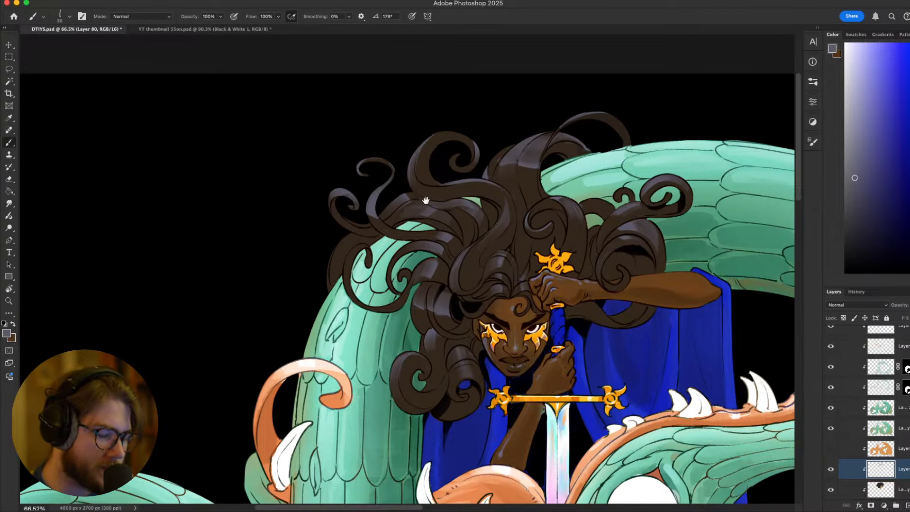
{"action": "scroll", "coordinate": [429, 209], "scroll_direction": "down", "scroll_amount": 3}
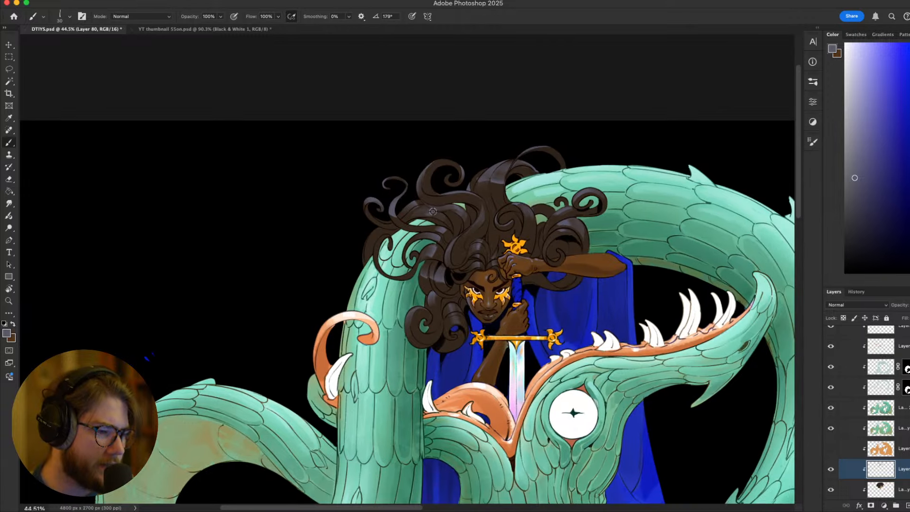
{"action": "scroll", "coordinate": [432, 211], "scroll_direction": "up", "scroll_amount": 2}
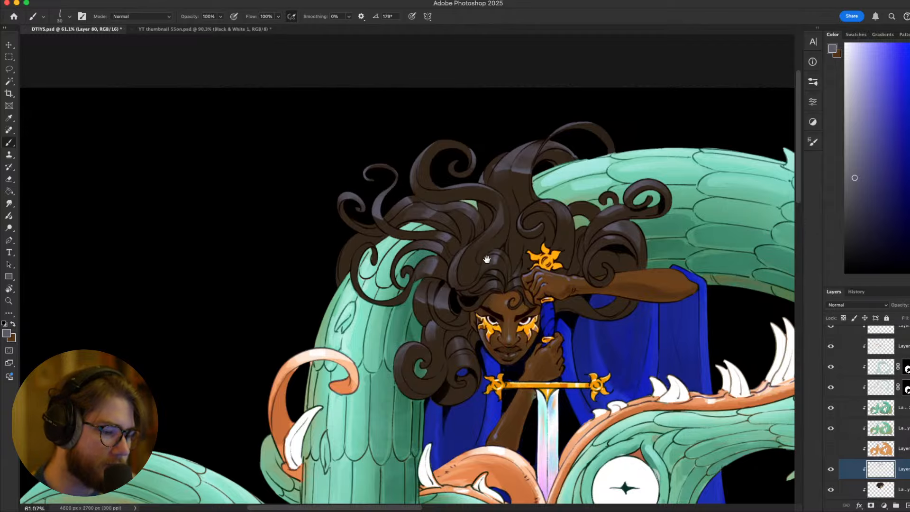
{"action": "left_click_drag", "start_coordinate": [496, 301], "coordinate": [495, 273]}
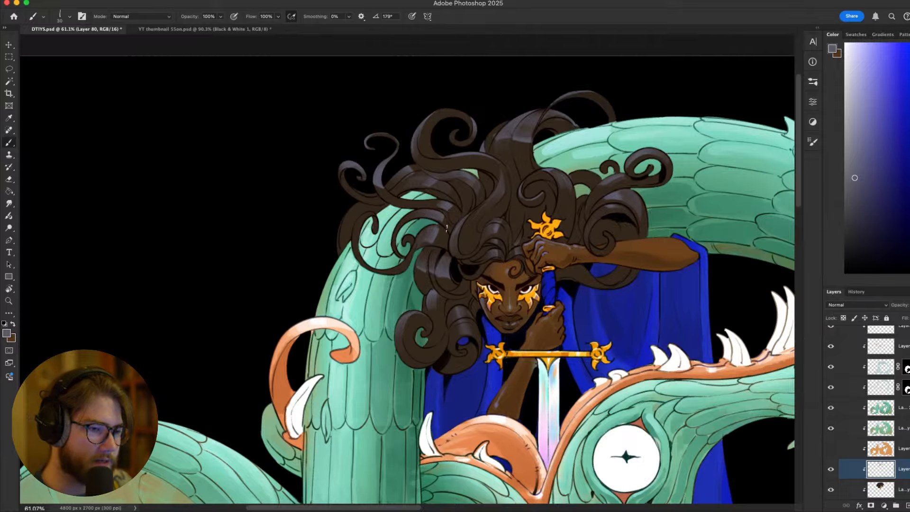
{"action": "scroll", "coordinate": [447, 228], "scroll_direction": "down", "scroll_amount": 3}
{"action": "scroll", "coordinate": [455, 232], "scroll_direction": "up", "scroll_amount": 4}
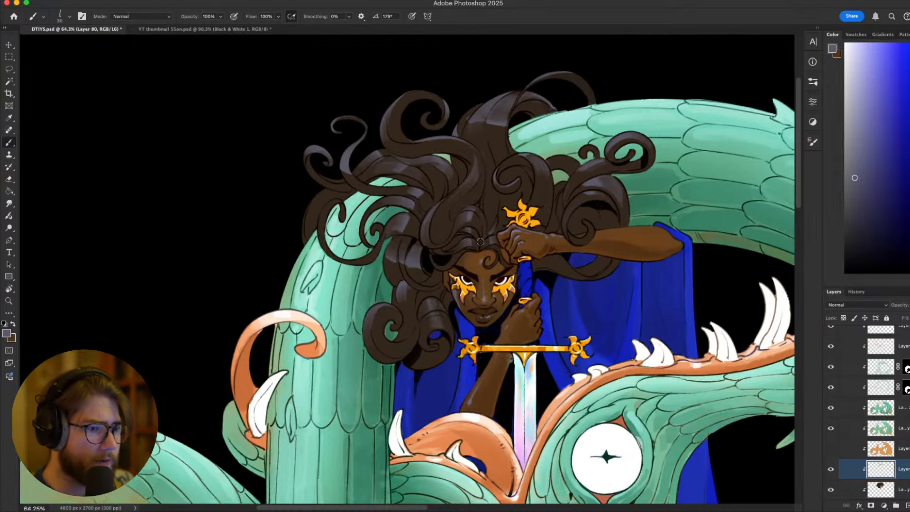
{"action": "scroll", "coordinate": [480, 242], "scroll_direction": "up", "scroll_amount": 3}
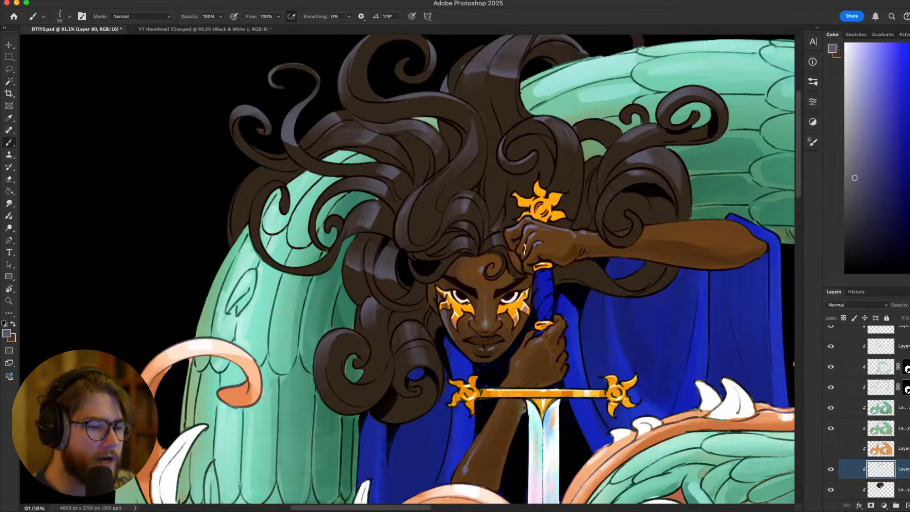
{"action": "scroll", "coordinate": [525, 248], "scroll_direction": "down", "scroll_amount": 4}
{"action": "scroll", "coordinate": [524, 248], "scroll_direction": "up", "scroll_amount": 4}
Paint a grey-blue highlight on the hair lock below the raised forearm with an 80 px brush, undoing unsatisfactory strokes
{"action": "key", "text": "r"}
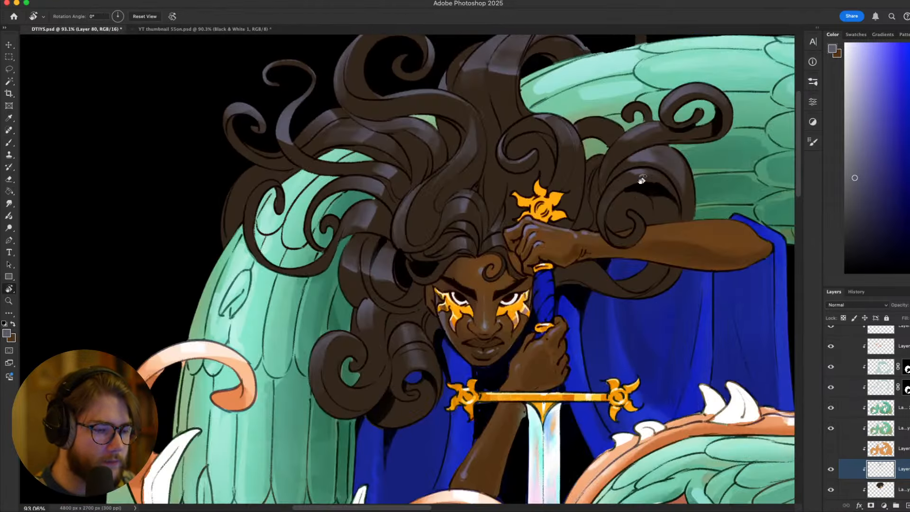
{"action": "key", "text": "b"}
{"action": "mouse_move", "coordinate": [596, 267]}
{"action": "left_mouse_down"}
{"action": "mouse_move", "coordinate": [599, 290]}
{"action": "mouse_move", "coordinate": [563, 288]}
{"action": "mouse_move", "coordinate": [597, 288]}
{"action": "mouse_move", "coordinate": [570, 291]}
{"action": "left_mouse_up"}
{"action": "key", "text": "ctrl+z"}
{"action": "key", "text": "ctrl+z"}
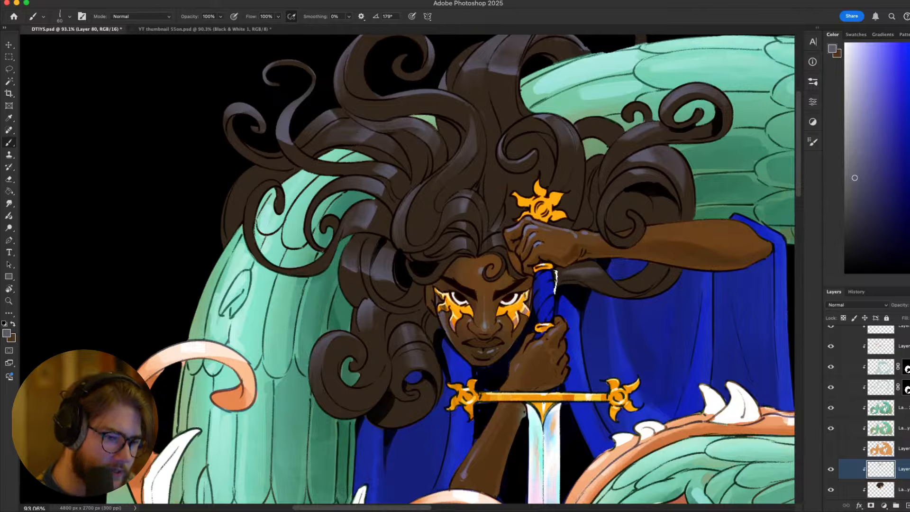
{"action": "mouse_move", "coordinate": [575, 260]}
{"action": "left_mouse_down"}
{"action": "mouse_move", "coordinate": [574, 283]}
{"action": "mouse_move", "coordinate": [599, 292]}
{"action": "left_mouse_up"}
{"action": "key", "text": "ctrl+z"}
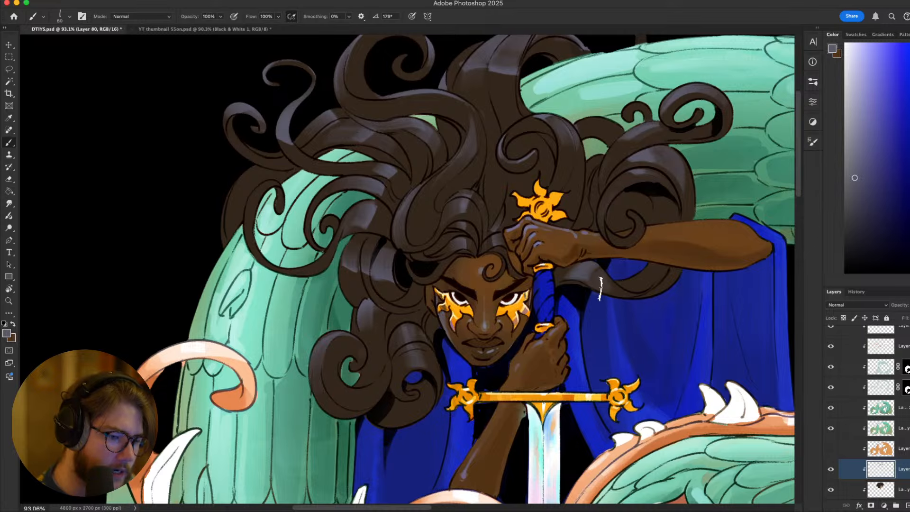
{"action": "left_click_drag", "start_coordinate": [593, 325], "coordinate": [659, 324]}
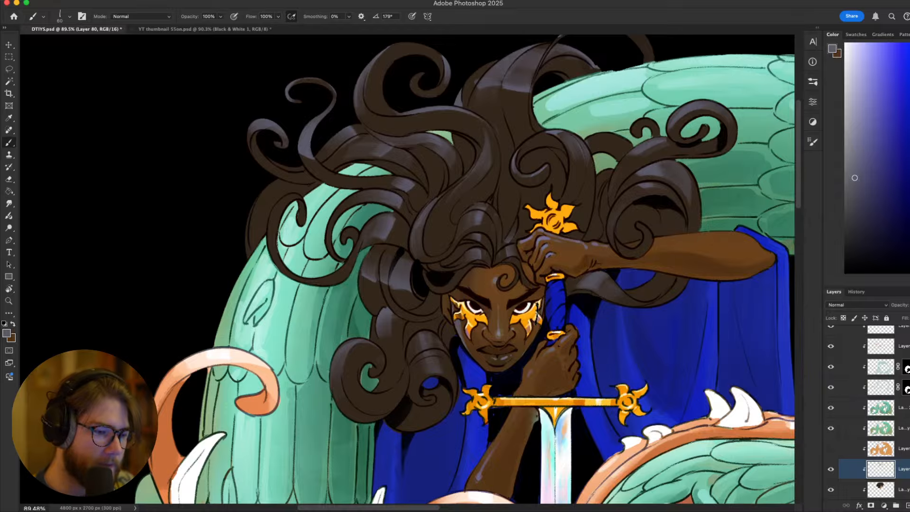
Paint a highlight on the woman's forehead beside the small curl, sampling a light violet-grey and reducing the brush to 30 px
{"action": "scroll", "coordinate": [502, 320], "scroll_direction": "up", "scroll_amount": 2}
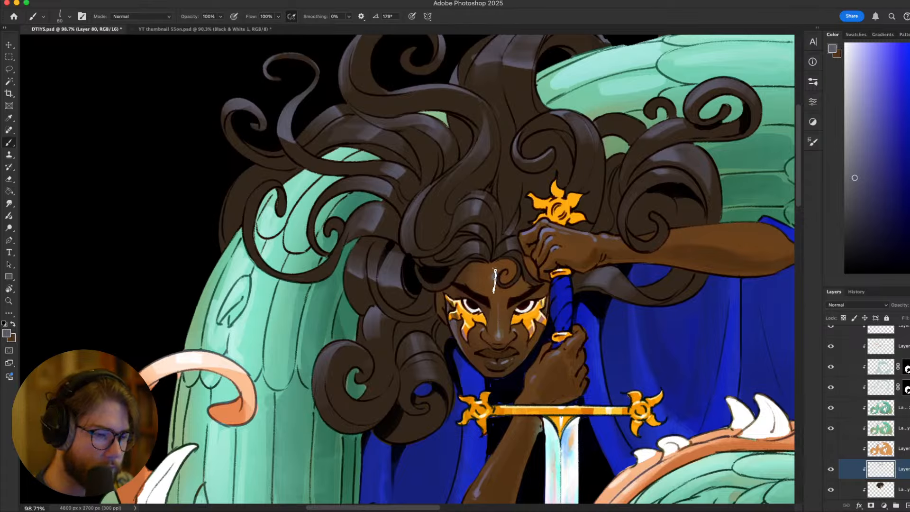
{"action": "left_click_drag", "start_coordinate": [500, 297], "coordinate": [502, 274]}
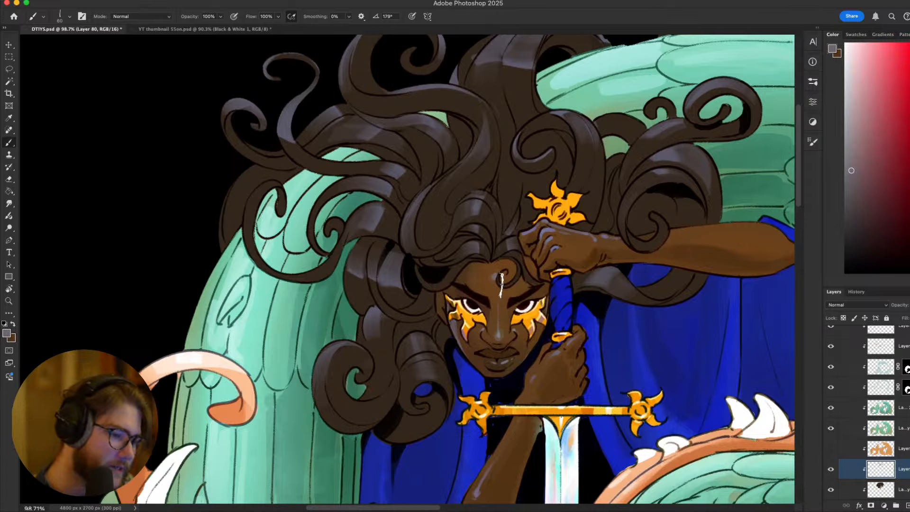
{"action": "left_click", "coordinate": [476, 212], "text": "alt"}
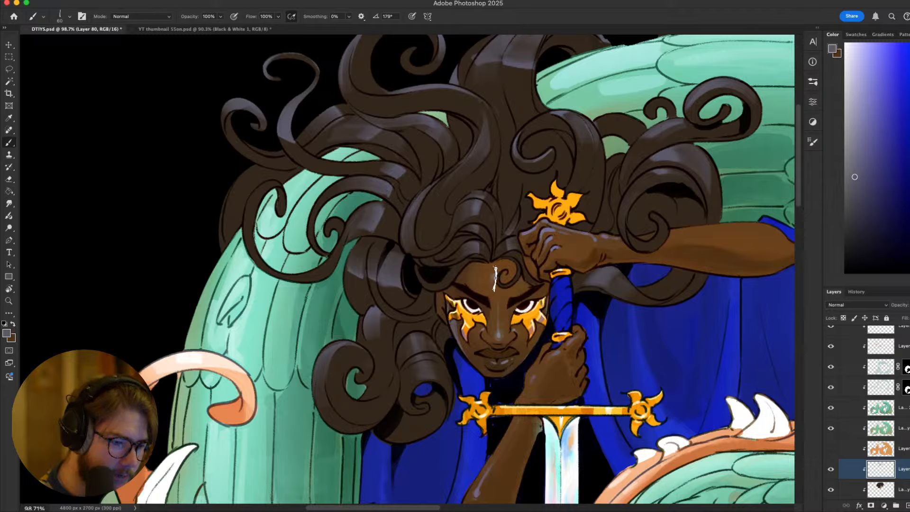
{"action": "left_click", "coordinate": [618, 196], "text": "alt"}
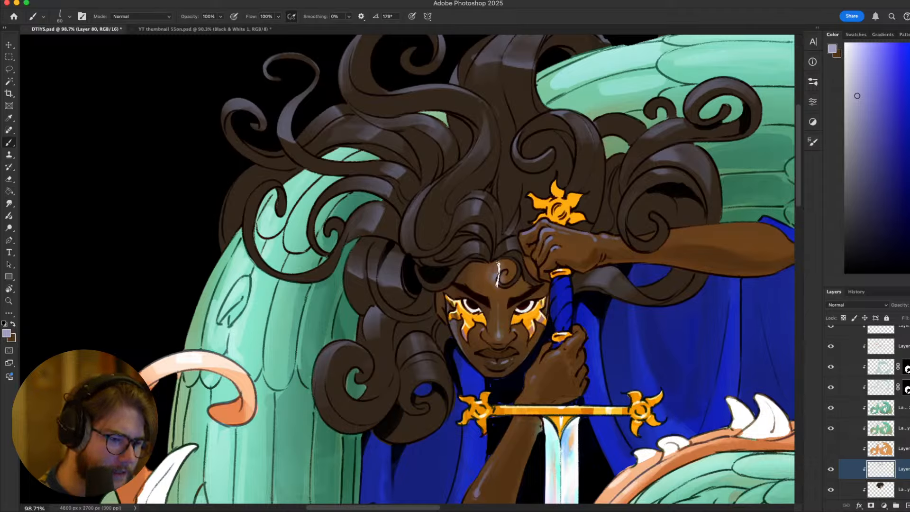
{"action": "key", "text": "bracketleft"}
{"action": "key", "text": "bracketleft"}
{"action": "key", "text": "bracketleft"}
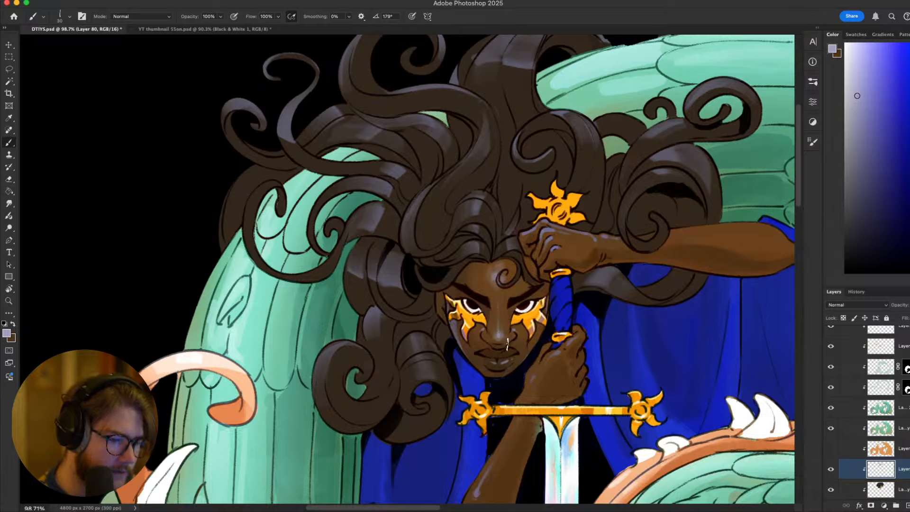
Work on the small light violet-grey highlights on the woman's face around the nose, reducing the brush to 10 px
{"action": "scroll", "coordinate": [554, 283], "scroll_direction": "down", "scroll_amount": 5}
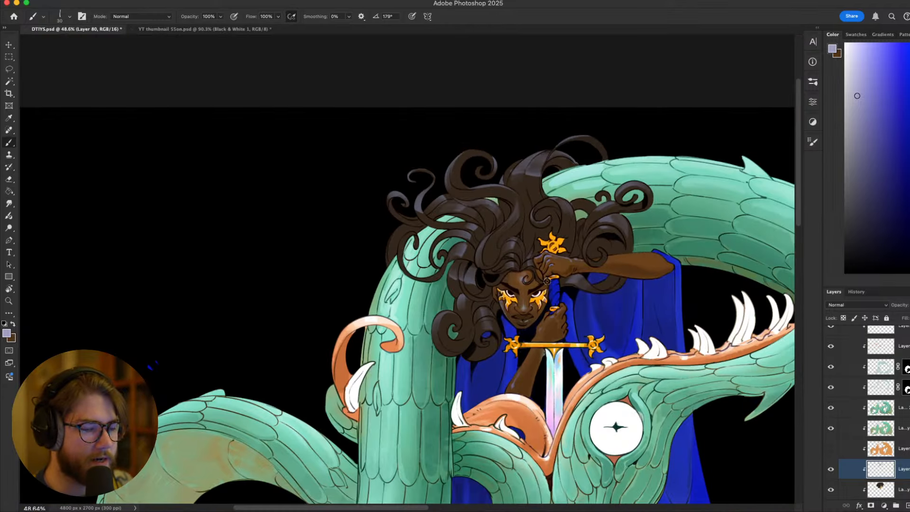
{"action": "scroll", "coordinate": [550, 282], "scroll_direction": "up", "scroll_amount": 4}
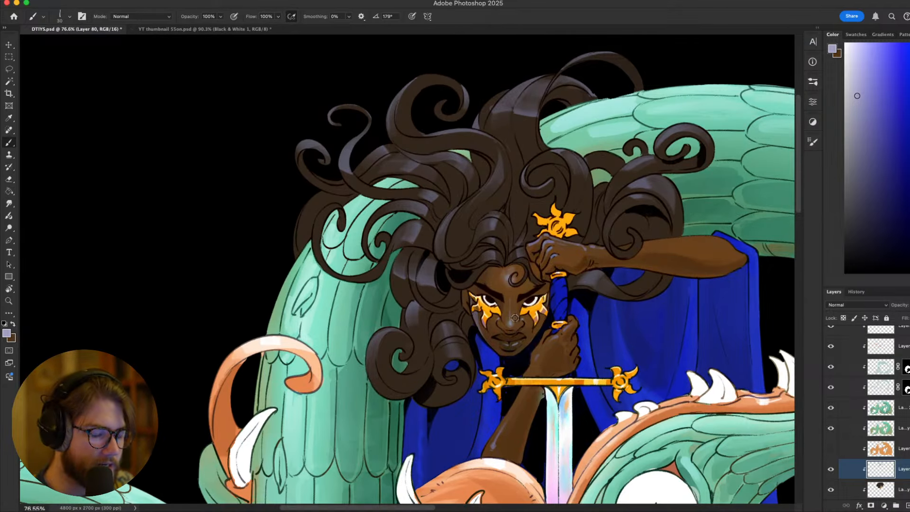
{"action": "scroll", "coordinate": [517, 318], "scroll_direction": "up", "scroll_amount": 3}
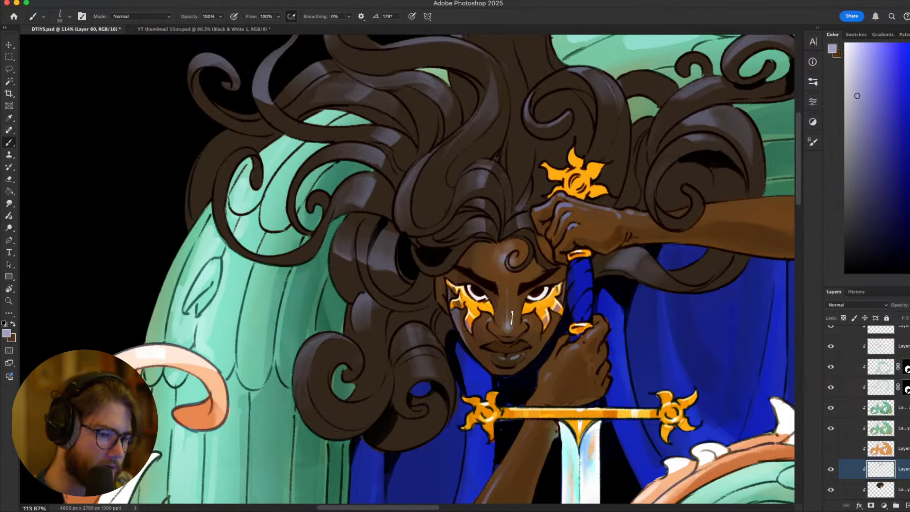
{"action": "scroll", "coordinate": [512, 316], "scroll_direction": "down", "scroll_amount": 5}
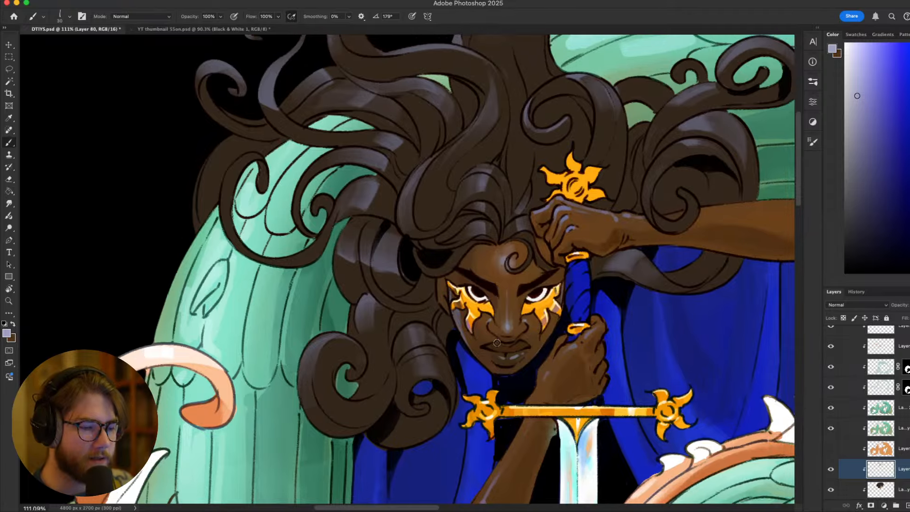
{"action": "scroll", "coordinate": [503, 329], "scroll_direction": "up", "scroll_amount": 3}
{"action": "scroll", "coordinate": [503, 328], "scroll_direction": "up", "scroll_amount": 2}
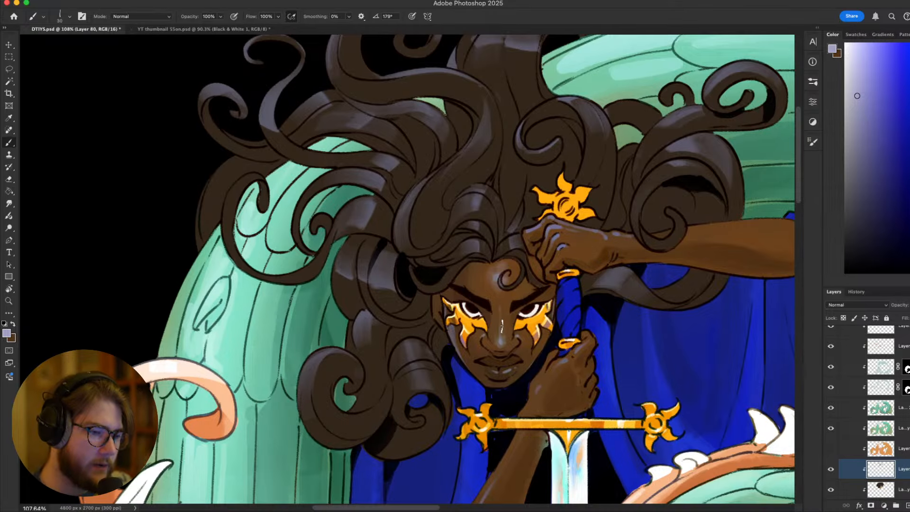
{"action": "scroll", "coordinate": [501, 326], "scroll_direction": "down", "scroll_amount": 3}
{"action": "scroll", "coordinate": [505, 307], "scroll_direction": "up", "scroll_amount": 3}
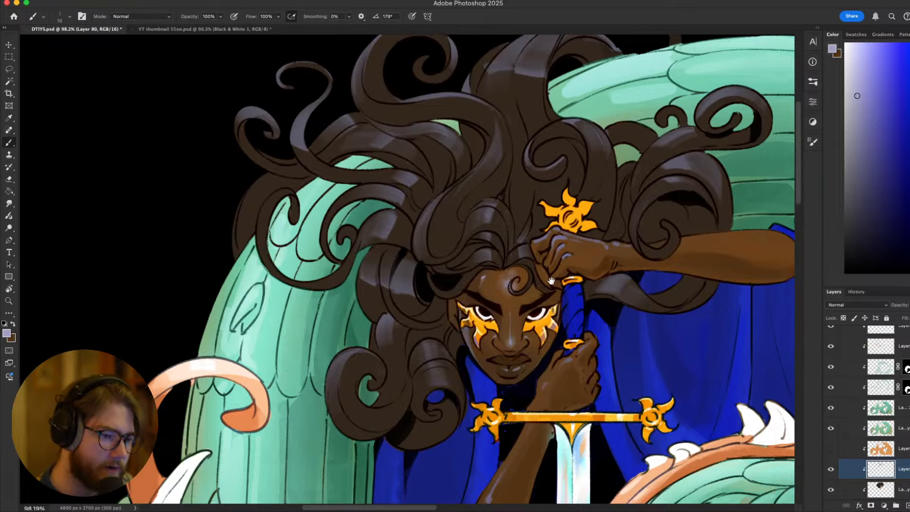
Try a light violet-grey highlight stroke on the woman's forehead below the small curl with a larger brush, and undo it
{"action": "left_click_drag", "start_coordinate": [551, 281], "coordinate": [559, 258]}
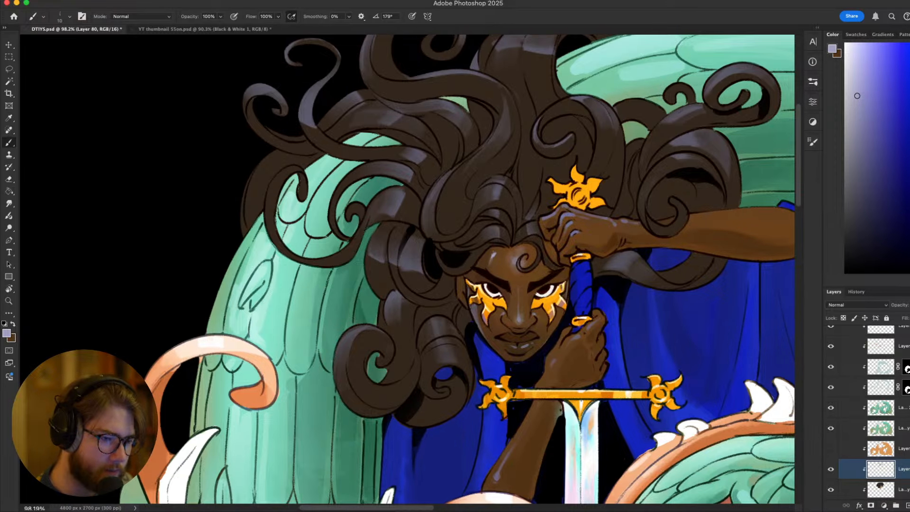
{"action": "key", "text": "bracketright"}
{"action": "key", "text": "bracketright"}
{"action": "key", "text": "bracketright"}
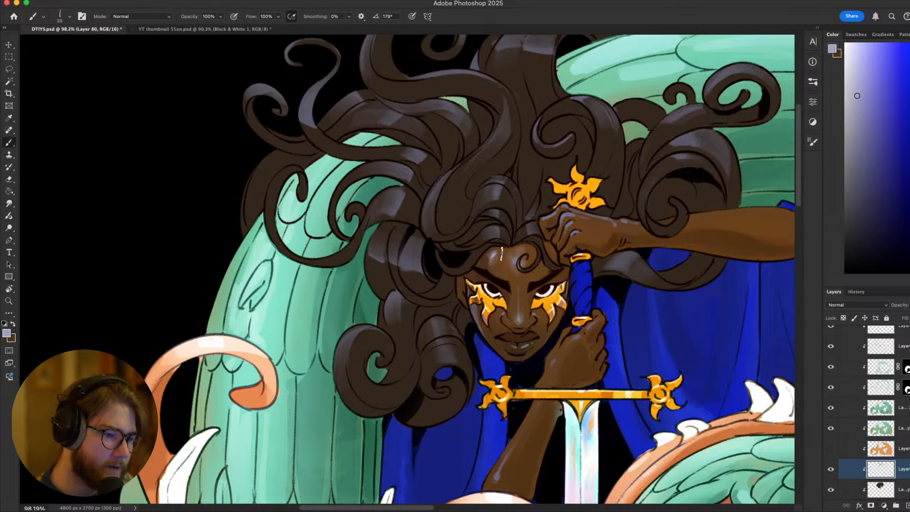
{"action": "left_click_drag", "start_coordinate": [521, 270], "coordinate": [520, 282]}
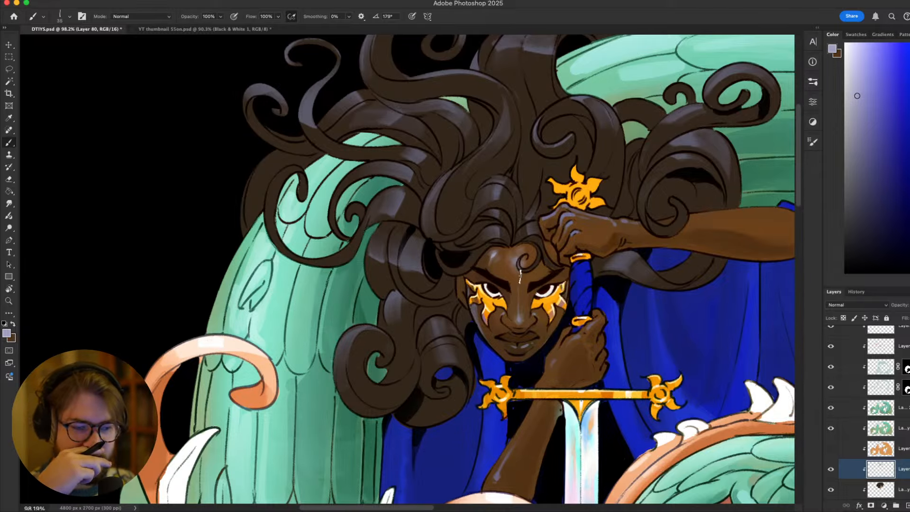
{"action": "key", "text": "ctrl+z"}
{"action": "scroll", "coordinate": [528, 295], "scroll_direction": "down", "scroll_amount": 4}
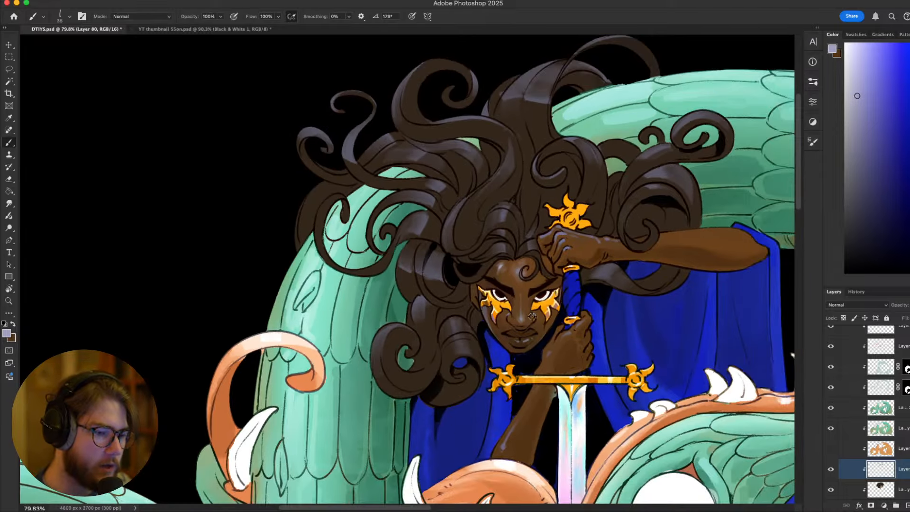
{"action": "scroll", "coordinate": [535, 312], "scroll_direction": "up", "scroll_amount": 6}
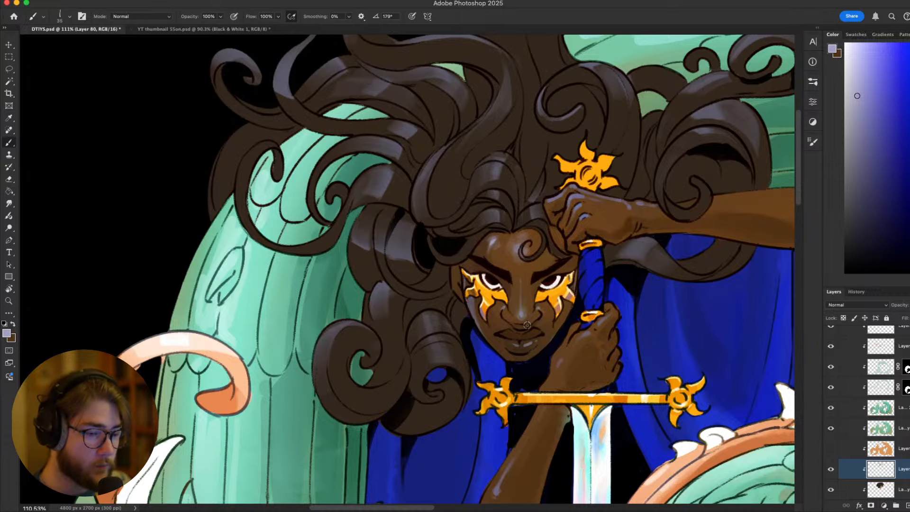
{"action": "scroll", "coordinate": [527, 325], "scroll_direction": "down", "scroll_amount": 3}
{"action": "scroll", "coordinate": [522, 326], "scroll_direction": "up", "scroll_amount": 5}
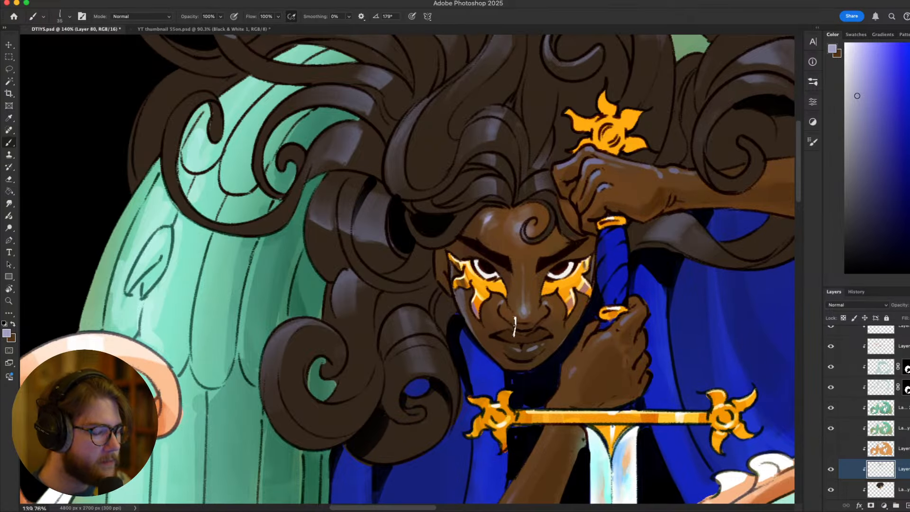
Try a small light violet-grey stroke along the woman's cheek beside the gold eye marking with a 20 px brush, and undo it
{"action": "key", "text": "bracketleft"}
{"action": "key", "text": "bracketleft"}
{"action": "key", "text": "bracketleft"}
{"action": "mouse_move", "coordinate": [584, 310]}
{"action": "left_mouse_down"}
{"action": "mouse_move", "coordinate": [540, 368]}
{"action": "mouse_move", "coordinate": [584, 319]}
{"action": "mouse_move", "coordinate": [595, 293]}
{"action": "left_mouse_up"}
{"action": "key", "text": "super+z"}
{"action": "key", "text": "super+z"}
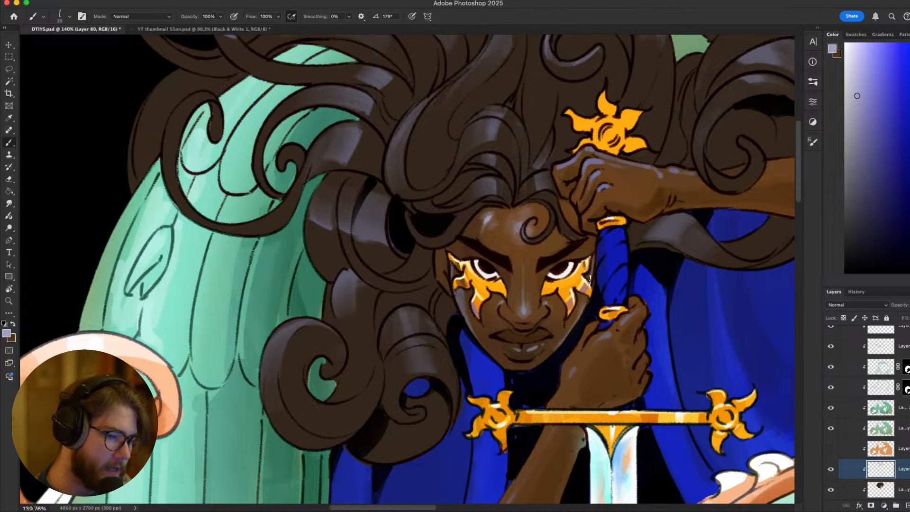
Examine the whole dragon illustration from afar and up close to judge the highlights on the woman's hair and face
{"action": "scroll", "coordinate": [632, 219], "scroll_direction": "down", "scroll_amount": 5}
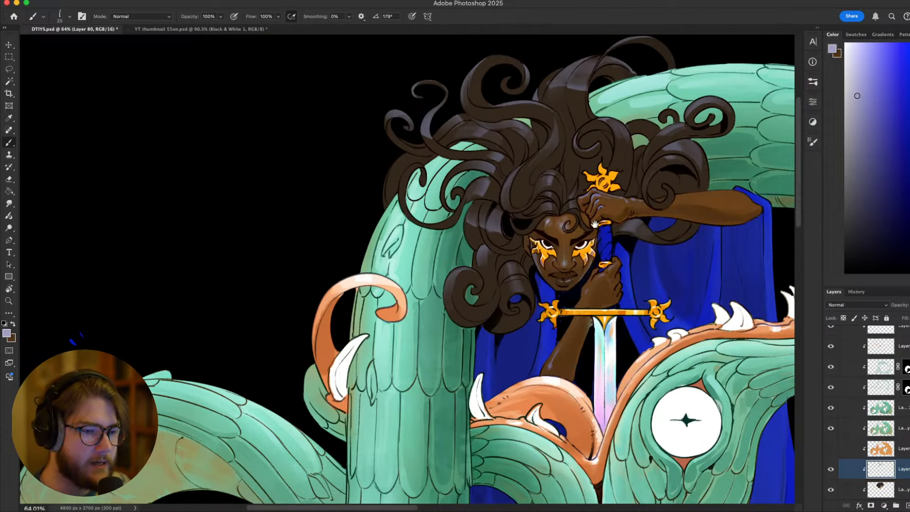
{"action": "scroll", "coordinate": [595, 222], "scroll_direction": "down", "scroll_amount": 4}
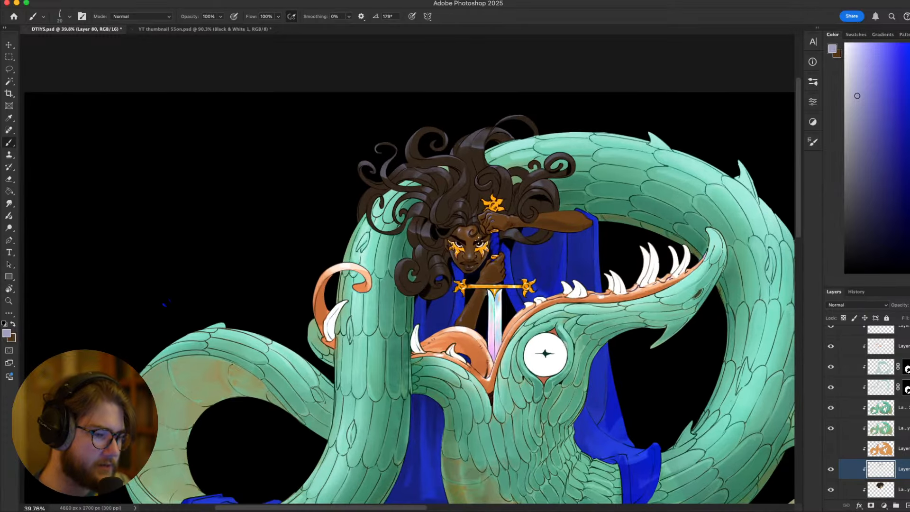
{"action": "left_click_drag", "start_coordinate": [516, 283], "coordinate": [425, 213]}
{"action": "scroll", "coordinate": [426, 213], "scroll_direction": "down", "scroll_amount": 4}
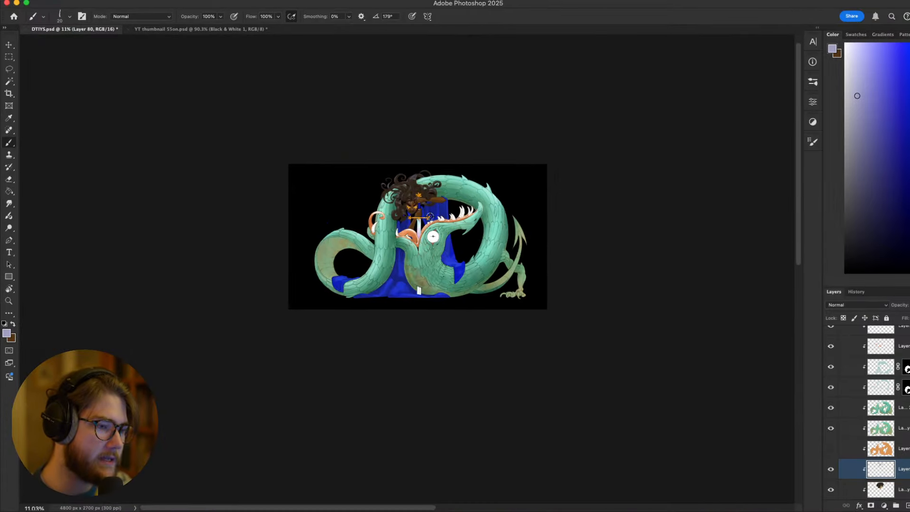
{"action": "scroll", "coordinate": [422, 220], "scroll_direction": "up", "scroll_amount": 3}
{"action": "scroll", "coordinate": [419, 224], "scroll_direction": "up", "scroll_amount": 3}
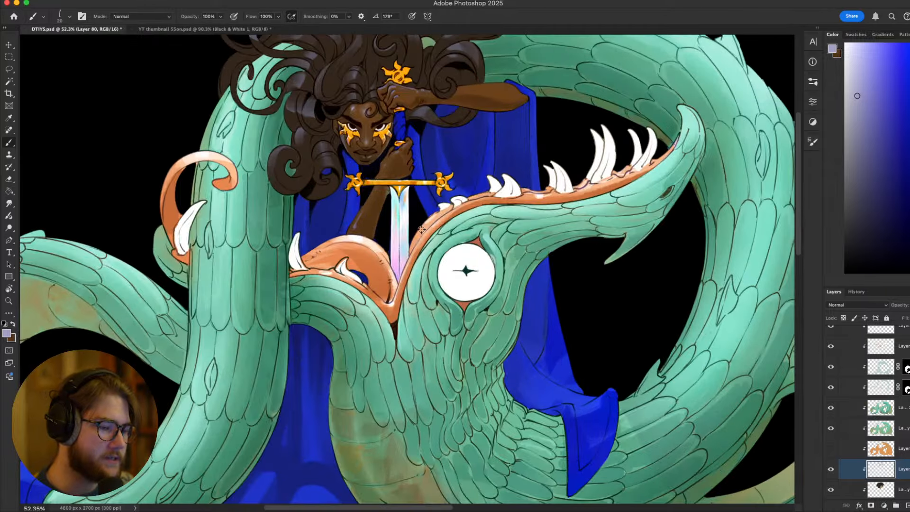
{"action": "scroll", "coordinate": [391, 263], "scroll_direction": "down", "scroll_amount": 2}
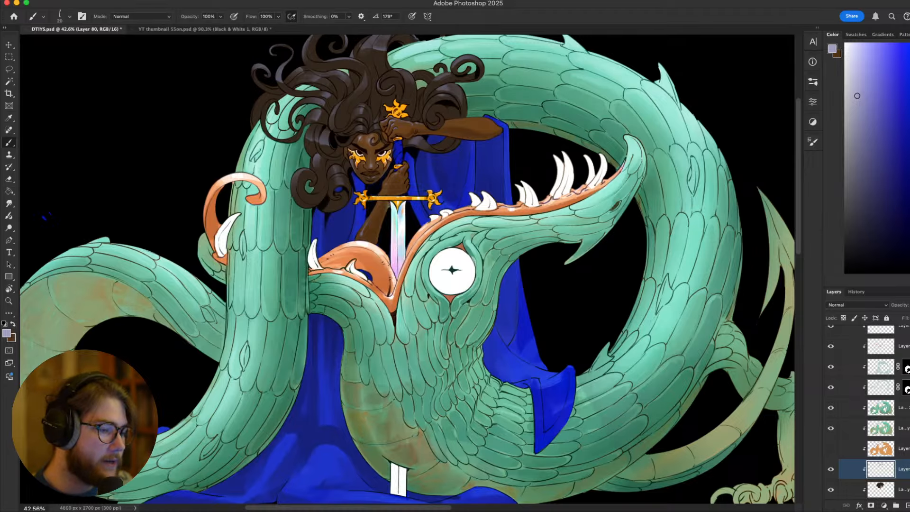
{"action": "left_click_drag", "start_coordinate": [392, 203], "coordinate": [471, 288]}
{"action": "scroll", "coordinate": [455, 249], "scroll_direction": "up", "scroll_amount": 3}
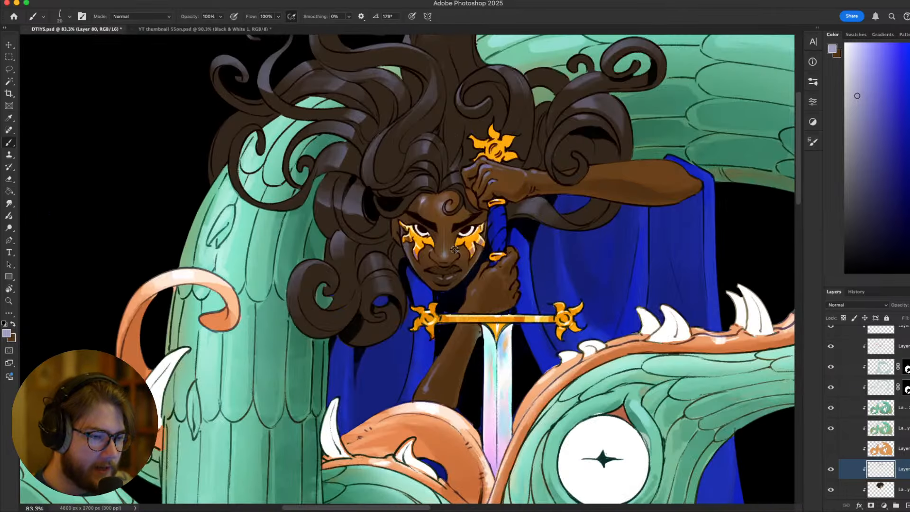
Sample the brown skin colour from the face and touch up the forehead around the small curl with the 20 px brush
{"action": "left_click_drag", "start_coordinate": [454, 222], "coordinate": [436, 268]}
{"action": "scroll", "coordinate": [412, 262], "scroll_direction": "up", "scroll_amount": 2}
{"action": "left_click", "coordinate": [426, 268], "text": "alt"}
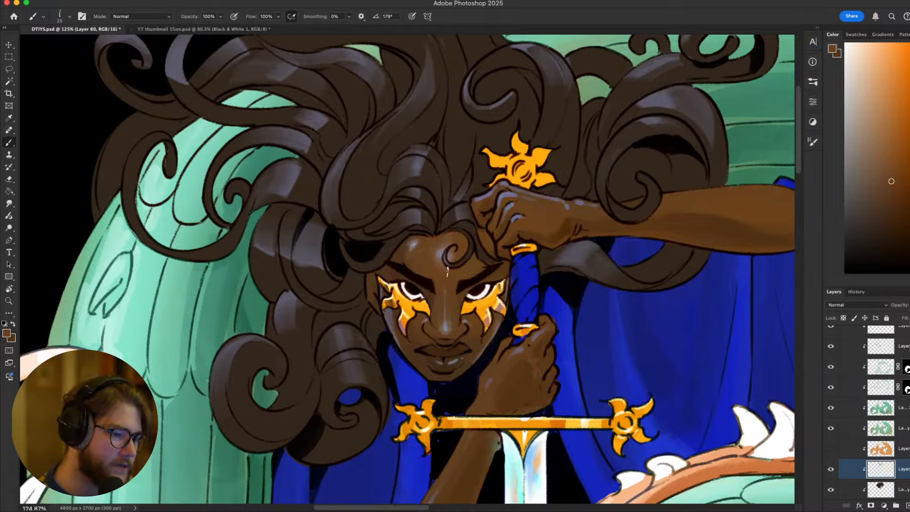
{"action": "scroll", "coordinate": [447, 272], "scroll_direction": "down", "scroll_amount": 4}
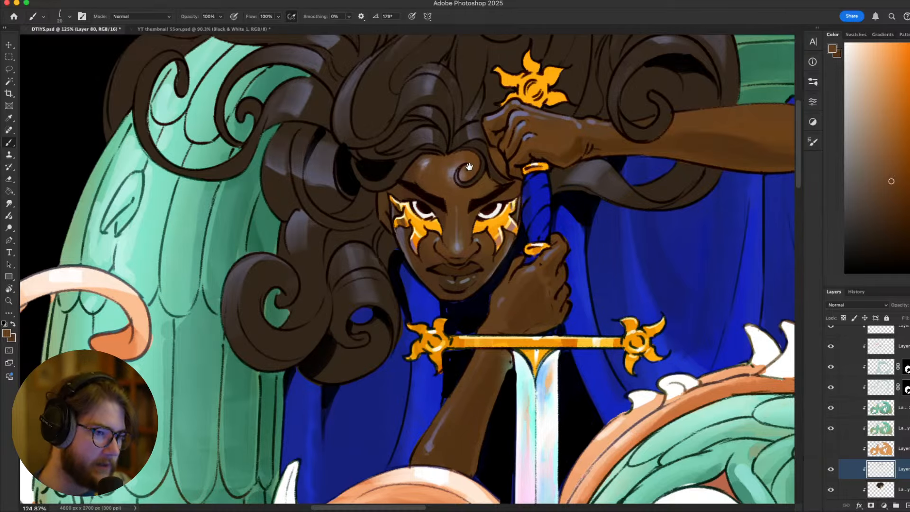
Sample a muted violet-grey from the forehead and enlarge the brush to 45 px at the hair lock beside the raised fist
{"action": "scroll", "coordinate": [472, 199], "scroll_direction": "down", "scroll_amount": 6}
{"action": "scroll", "coordinate": [473, 200], "scroll_direction": "down", "scroll_amount": 3}
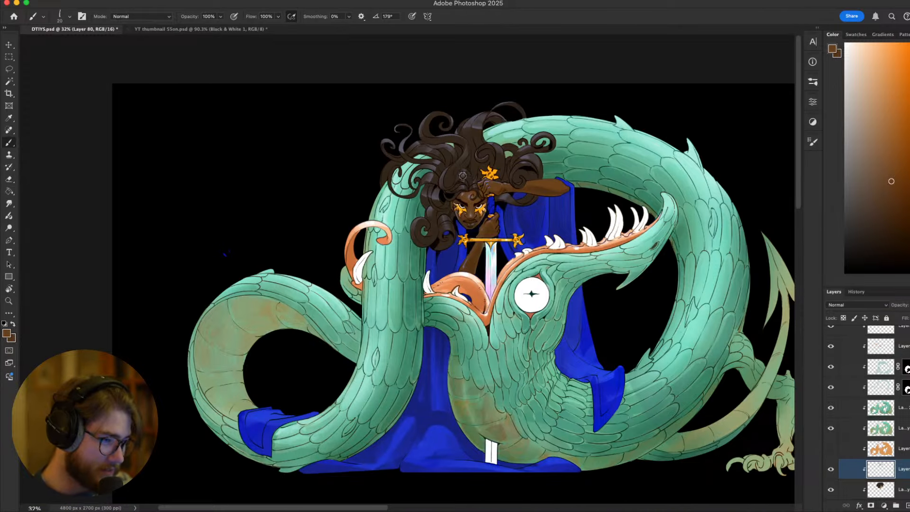
{"action": "scroll", "coordinate": [463, 177], "scroll_direction": "up", "scroll_amount": 3}
{"action": "scroll", "coordinate": [462, 184], "scroll_direction": "up", "scroll_amount": 3}
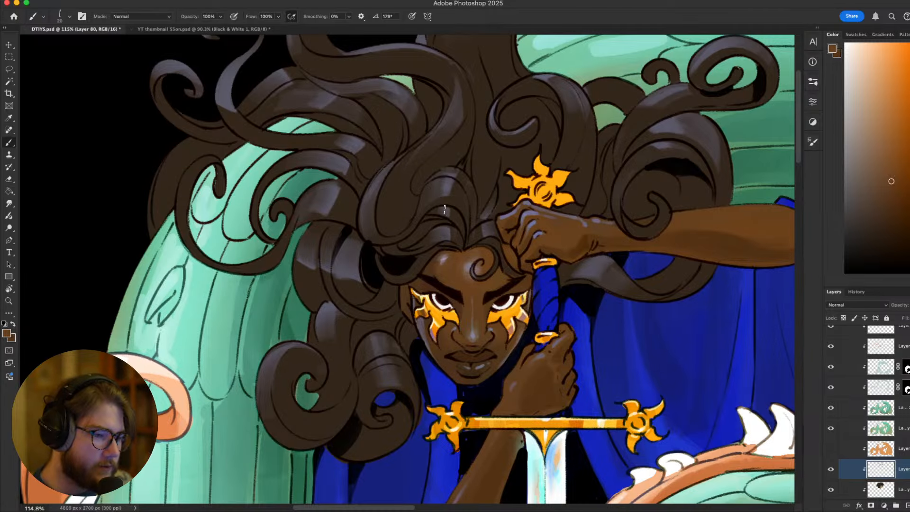
{"action": "scroll", "coordinate": [452, 253], "scroll_direction": "down", "scroll_amount": 5}
{"action": "scroll", "coordinate": [459, 250], "scroll_direction": "up", "scroll_amount": 5}
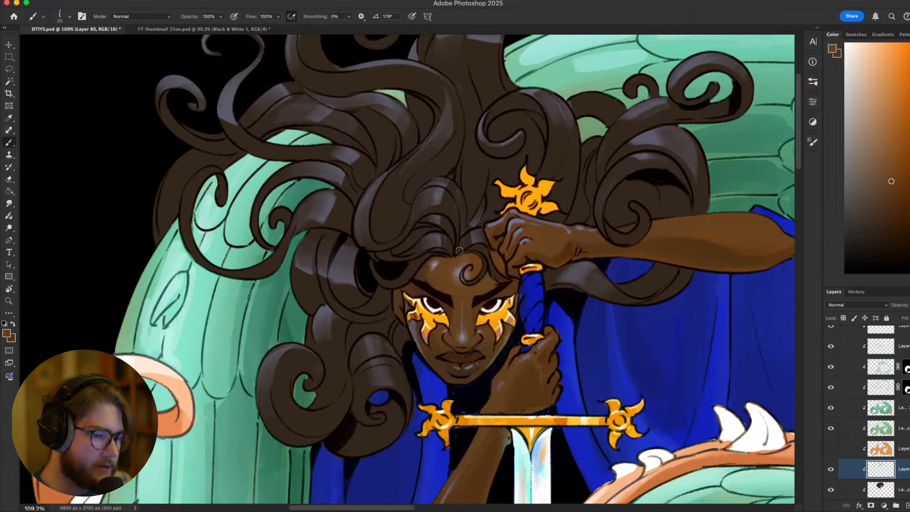
{"action": "left_click", "coordinate": [457, 274], "text": "alt"}
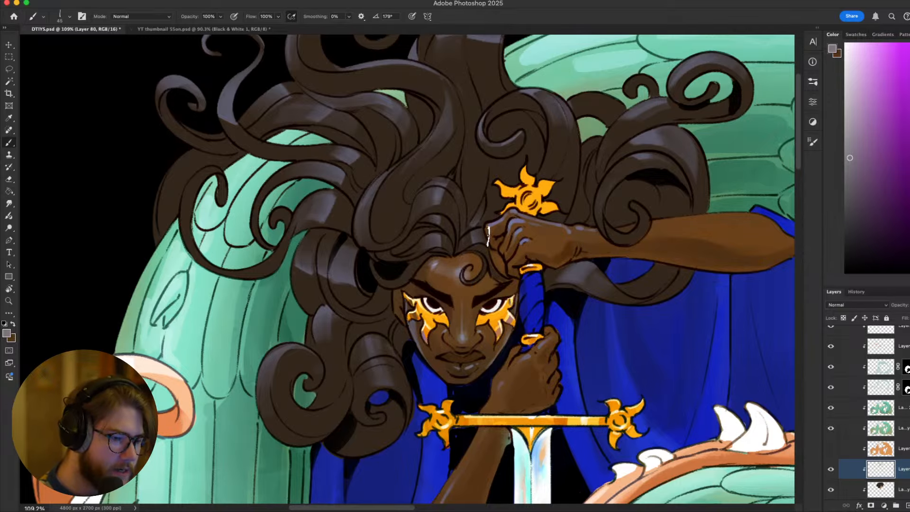
{"action": "key", "text": "r"}
{"action": "left_click_drag", "start_coordinate": [552, 280], "coordinate": [478, 358]}
{"action": "key", "text": "Escape"}
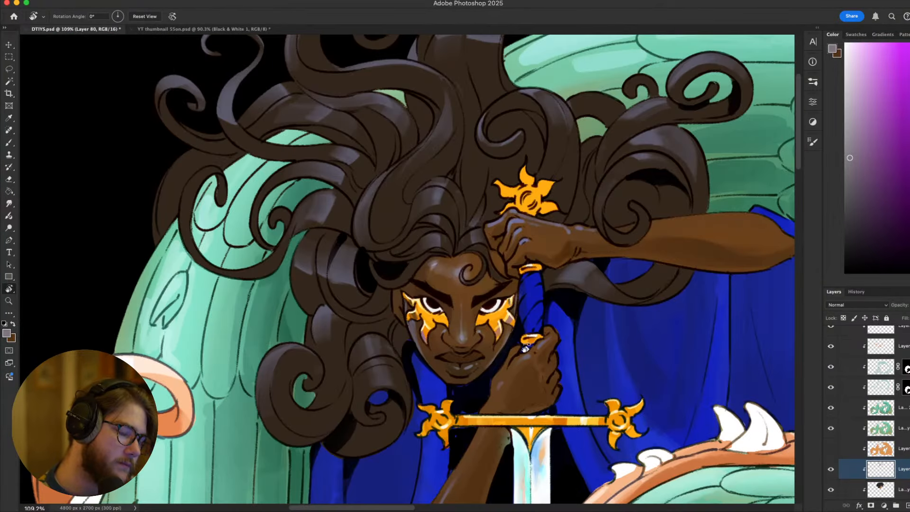
Sample the lighter violet-grey from the forehead highlight and work on the nose highlight with the 45 px brush
{"action": "key", "text": "b"}
{"action": "left_click", "coordinate": [434, 258], "text": "alt"}
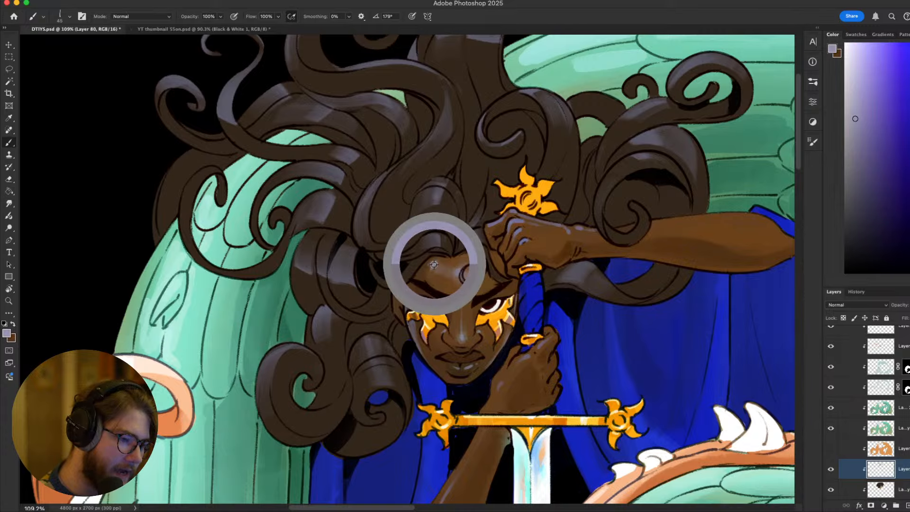
{"action": "key", "text": "r"}
{"action": "left_click_drag", "start_coordinate": [478, 223], "coordinate": [541, 346]}
{"action": "key", "text": "Escape"}
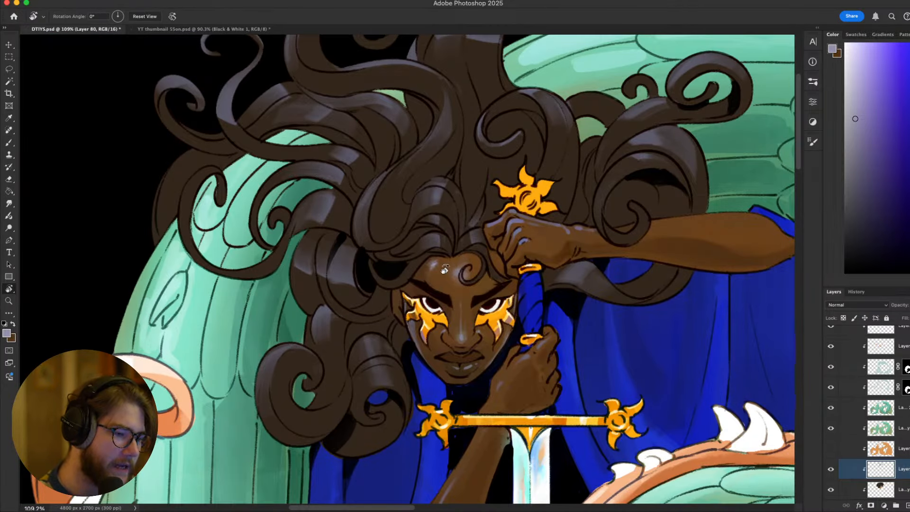
{"action": "key", "text": "b"}
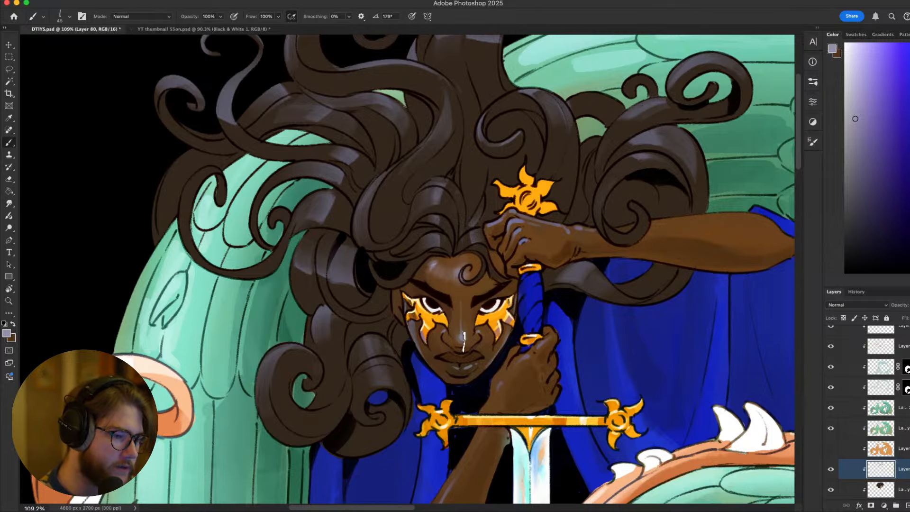
Sample dark brown from the hair and touch up the strands along the hairline beside the forehead, reducing the brush to 15 px
{"action": "scroll", "coordinate": [464, 341], "scroll_direction": "down", "scroll_amount": 6}
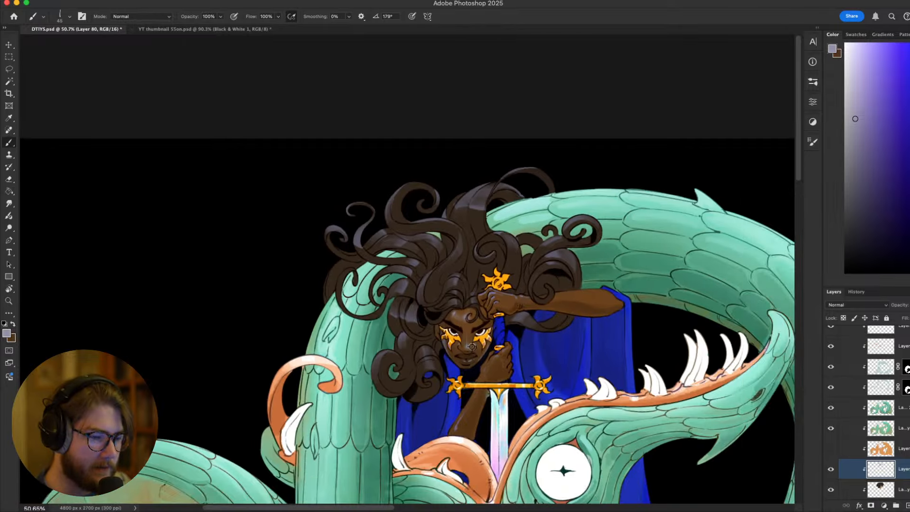
{"action": "scroll", "coordinate": [471, 346], "scroll_direction": "down", "scroll_amount": 1}
{"action": "scroll", "coordinate": [473, 342], "scroll_direction": "up", "scroll_amount": 5}
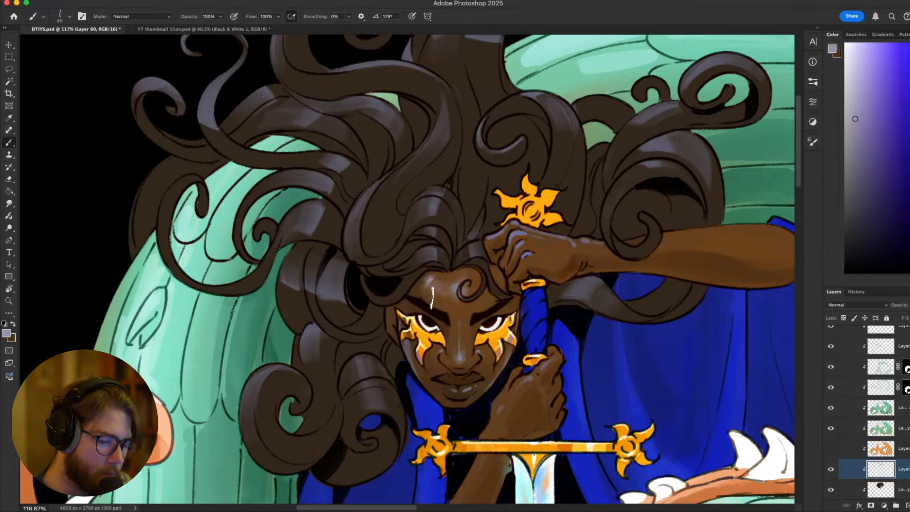
{"action": "scroll", "coordinate": [433, 298], "scroll_direction": "up", "scroll_amount": 1}
{"action": "left_click", "coordinate": [400, 280], "text": "alt"}
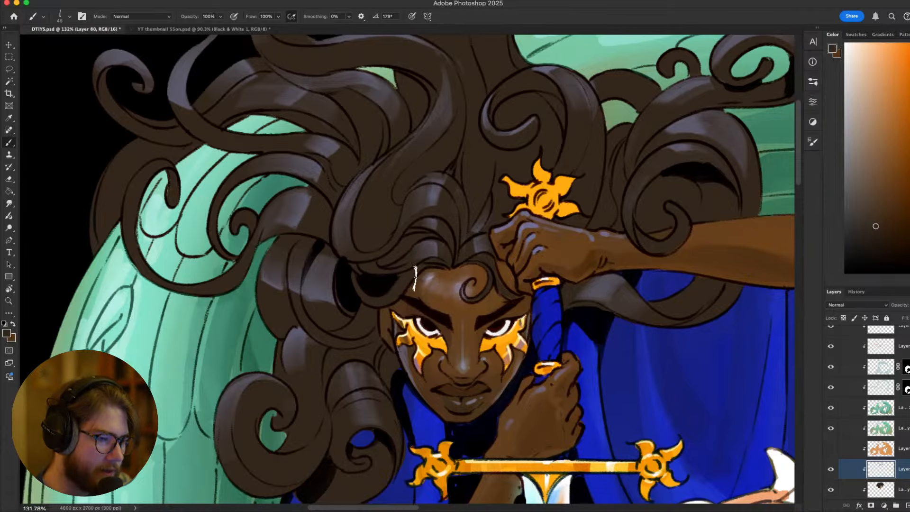
{"action": "key", "text": "r"}
{"action": "mouse_move", "coordinate": [681, 269]}
{"action": "left_mouse_down"}
{"action": "mouse_move", "coordinate": [677, 222]}
{"action": "mouse_move", "coordinate": [604, 81]}
{"action": "left_mouse_up"}
{"action": "key", "text": "b"}
{"action": "key", "text": "bracketleft"}
{"action": "key", "text": "bracketleft"}
{"action": "key", "text": "bracketleft"}
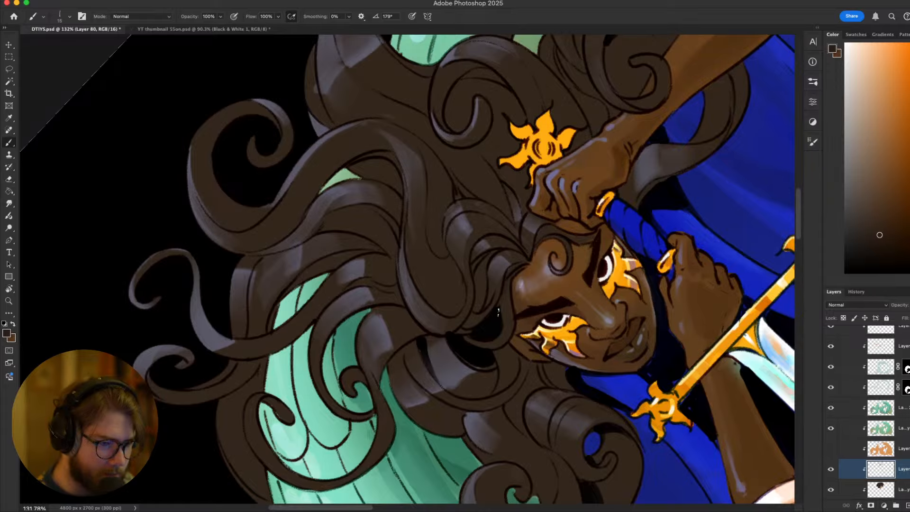
{"action": "key", "text": "Escape"}
{"action": "left_click_drag", "start_coordinate": [526, 334], "coordinate": [540, 267]}
Sample a darker brown from the hair and work on the curls above the forehead, setting the brush to 40 px and then 10 px
{"action": "key", "text": "bracketright"}
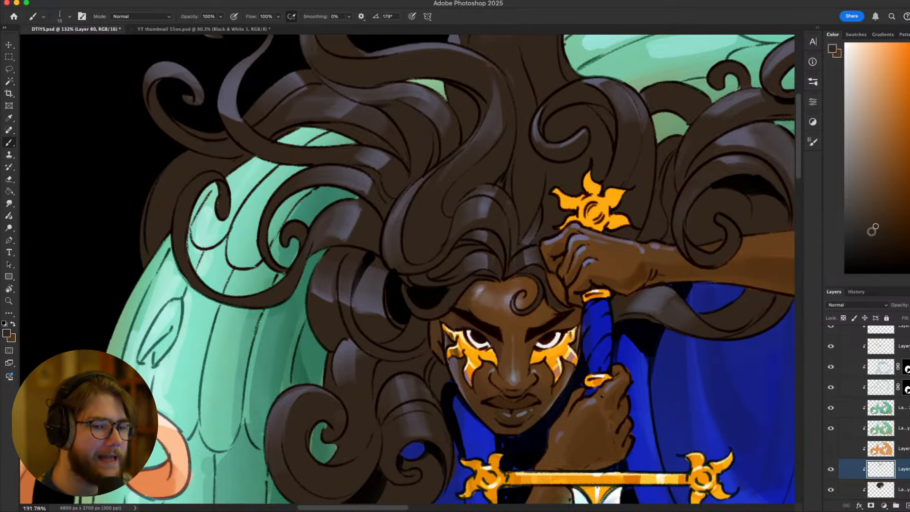
{"action": "left_click", "coordinate": [477, 179], "text": "alt"}
{"action": "key", "text": "bracketright"}
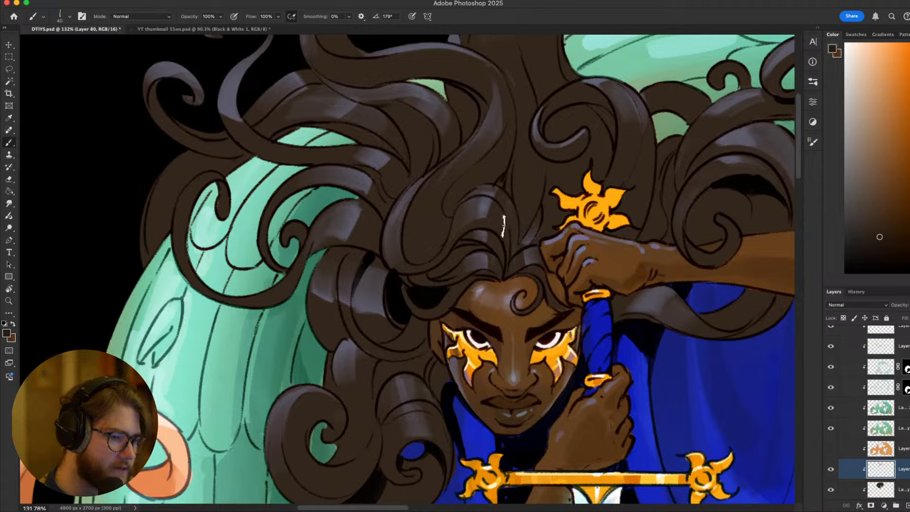
{"action": "key", "text": "bracketleft"}
{"action": "key", "text": "bracketleft"}
{"action": "key", "text": "bracketleft"}
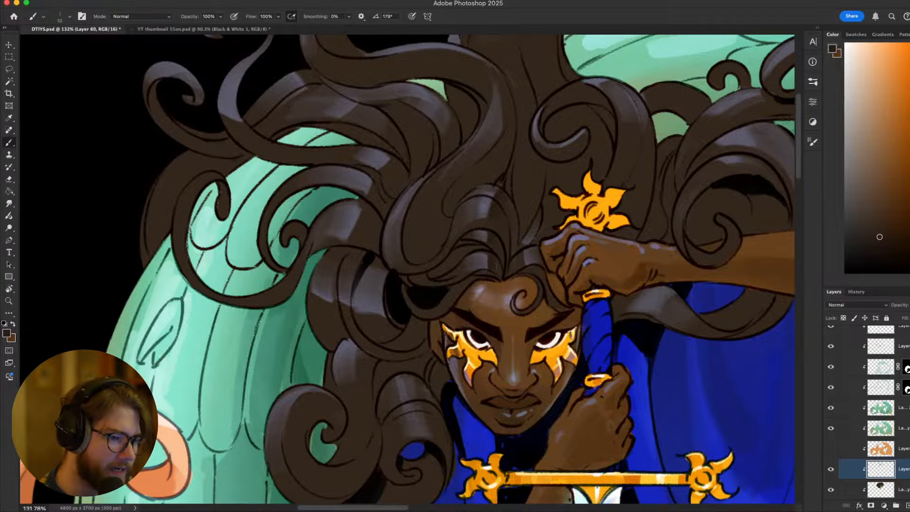
Work on the dark brown strands between the crown and the forehead, reducing the brush from 25 px to 10 px
{"action": "left_click_drag", "start_coordinate": [612, 276], "coordinate": [632, 277]}
{"action": "mouse_move", "coordinate": [627, 200]}
{"action": "left_mouse_down"}
{"action": "mouse_move", "coordinate": [598, 246]}
{"action": "mouse_move", "coordinate": [591, 302]}
{"action": "mouse_move", "coordinate": [626, 230]}
{"action": "mouse_move", "coordinate": [588, 315]}
{"action": "mouse_move", "coordinate": [618, 243]}
{"action": "mouse_move", "coordinate": [601, 315]}
{"action": "left_mouse_up"}
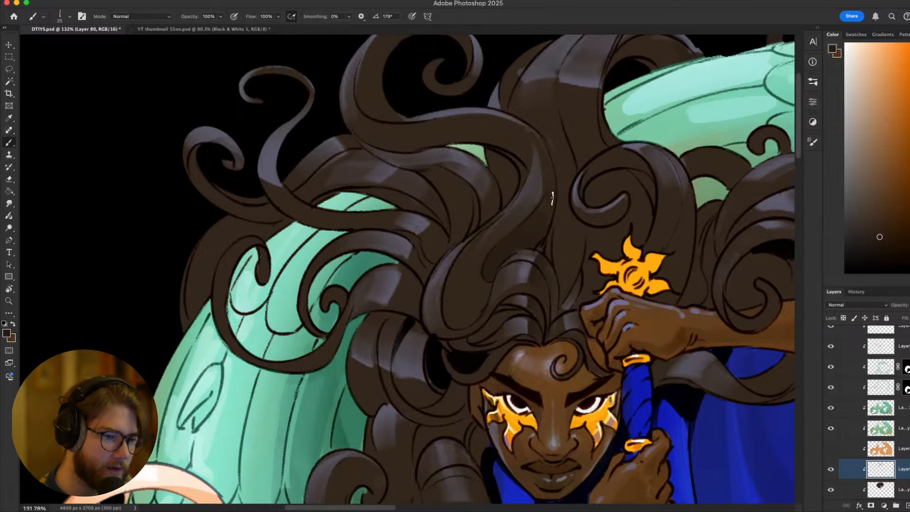
{"action": "scroll", "coordinate": [590, 185], "scroll_direction": "down", "scroll_amount": 8}
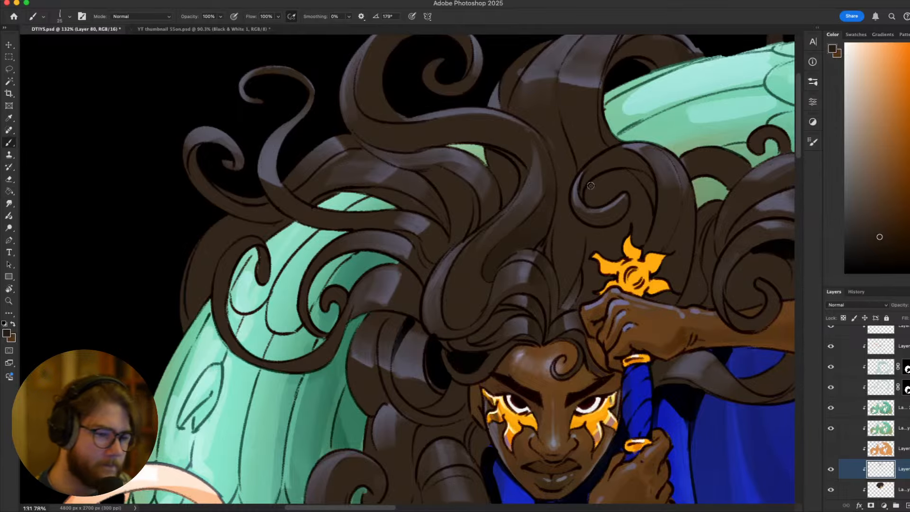
{"action": "scroll", "coordinate": [572, 256], "scroll_direction": "up", "scroll_amount": 4}
{"action": "scroll", "coordinate": [572, 256], "scroll_direction": "up", "scroll_amount": 4}
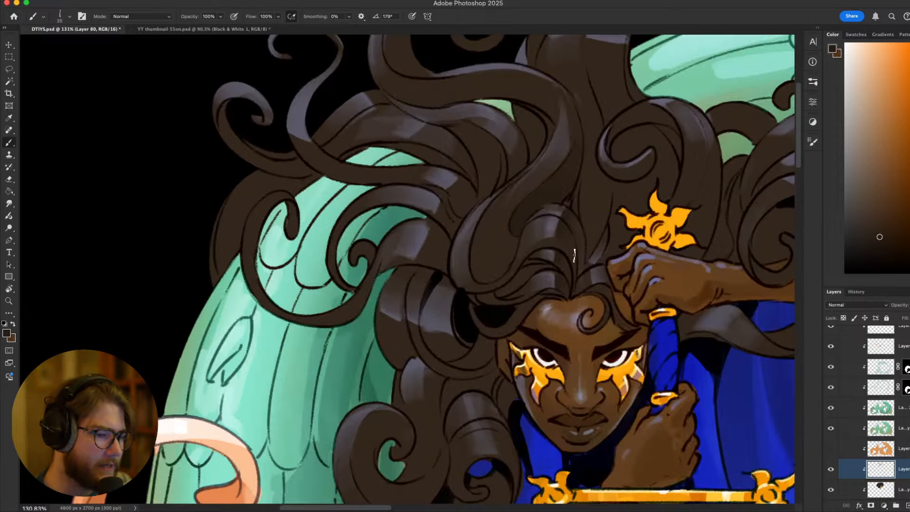
{"action": "key", "text": "bracketleft"}
{"action": "key", "text": "bracketleft"}
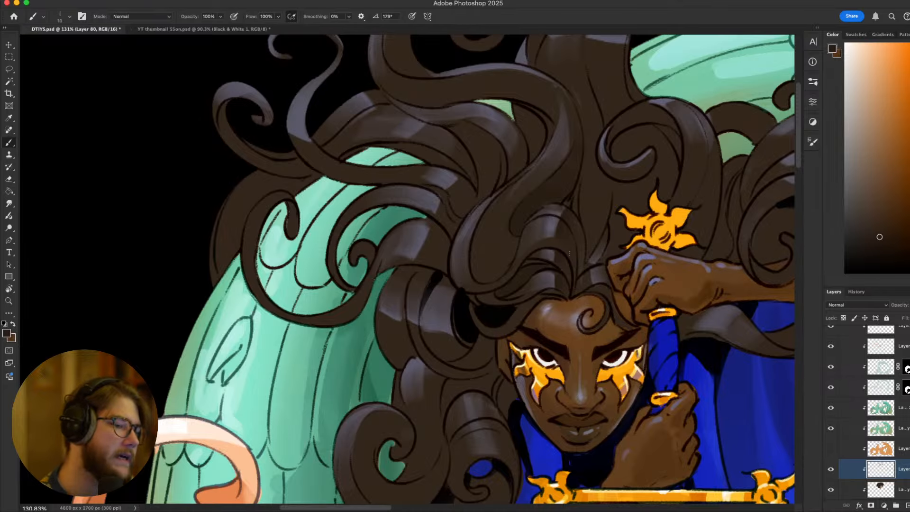
{"action": "scroll", "coordinate": [569, 254], "scroll_direction": "down", "scroll_amount": 6}
{"action": "scroll", "coordinate": [601, 251], "scroll_direction": "up", "scroll_amount": 4}
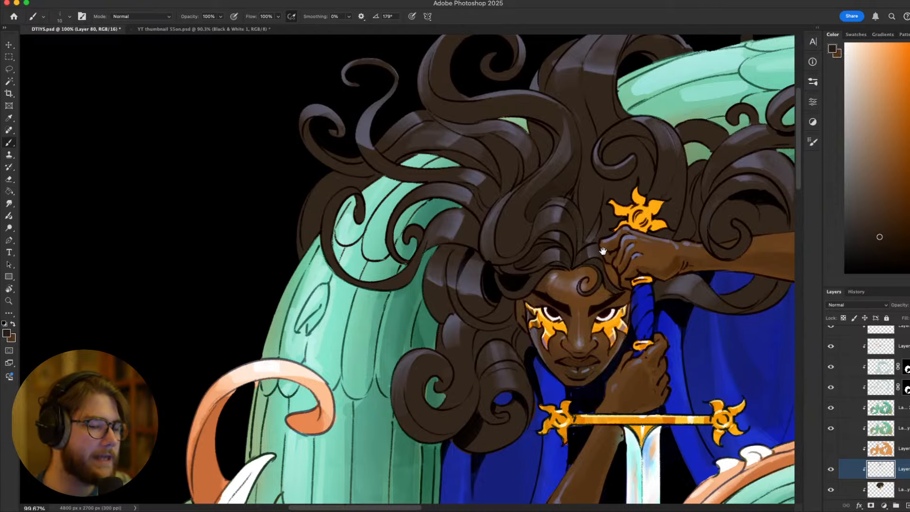
Choose a darker, near-black brown as the foreground colour for the woman's hair
{"action": "scroll", "coordinate": [603, 251], "scroll_direction": "down", "scroll_amount": 6}
{"action": "scroll", "coordinate": [592, 263], "scroll_direction": "up", "scroll_amount": 5}
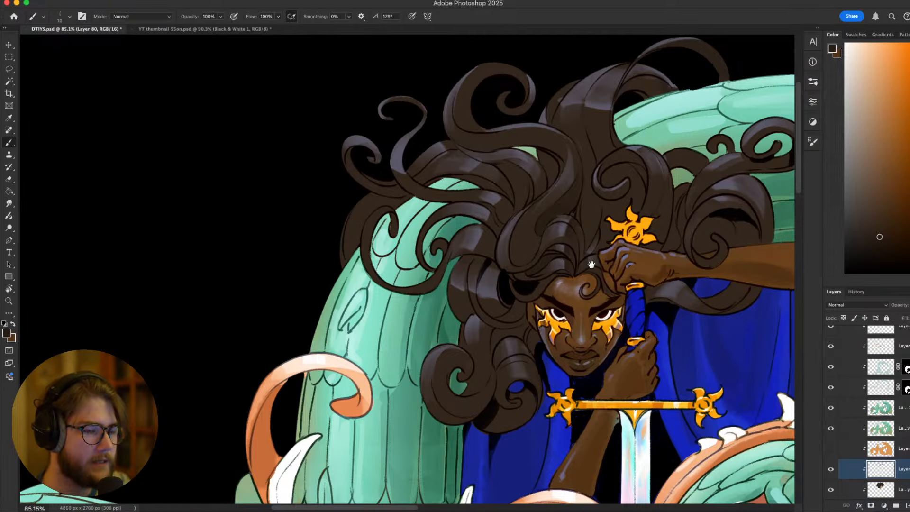
{"action": "left_click_drag", "start_coordinate": [591, 264], "coordinate": [538, 265]}
{"action": "left_click_drag", "start_coordinate": [880, 237], "coordinate": [889, 248]}
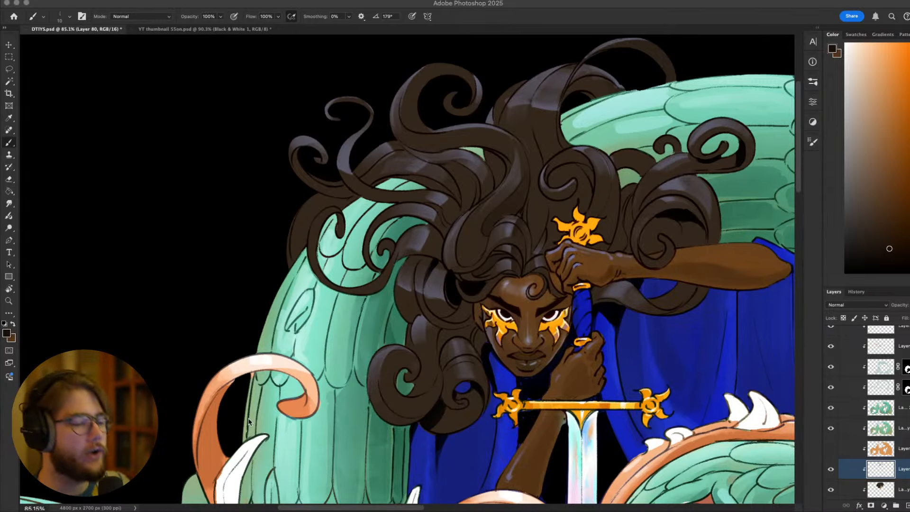
Review the whole dragon illustration, from the woman's hair and sword down to the blue cloak and the dragon's coils
{"action": "scroll", "coordinate": [250, 421], "scroll_direction": "down", "scroll_amount": 5}
{"action": "scroll", "coordinate": [301, 423], "scroll_direction": "up", "scroll_amount": 3}
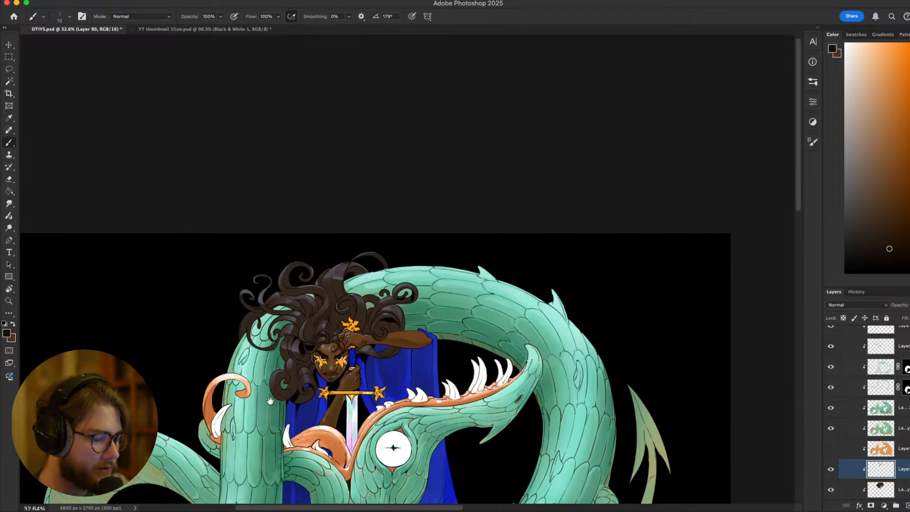
{"action": "left_click_drag", "start_coordinate": [313, 420], "coordinate": [309, 302]}
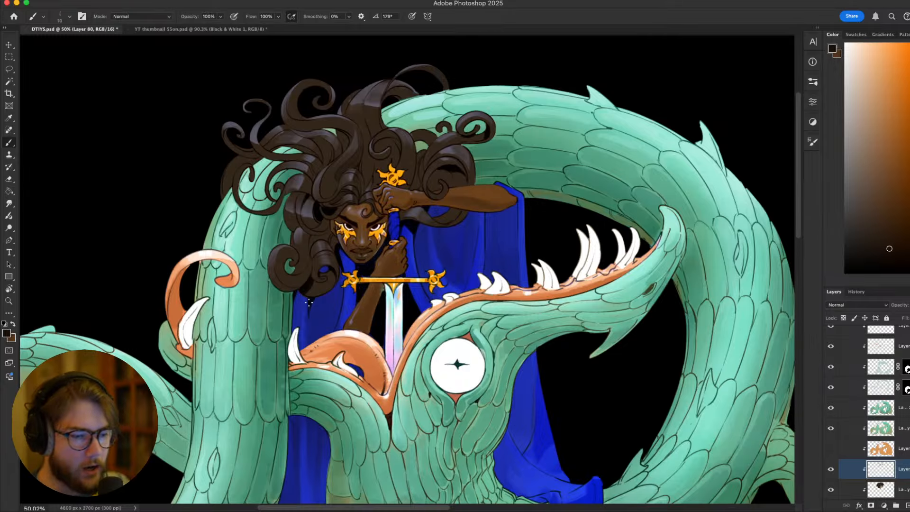
{"action": "scroll", "coordinate": [450, 297], "scroll_direction": "down", "scroll_amount": 3}
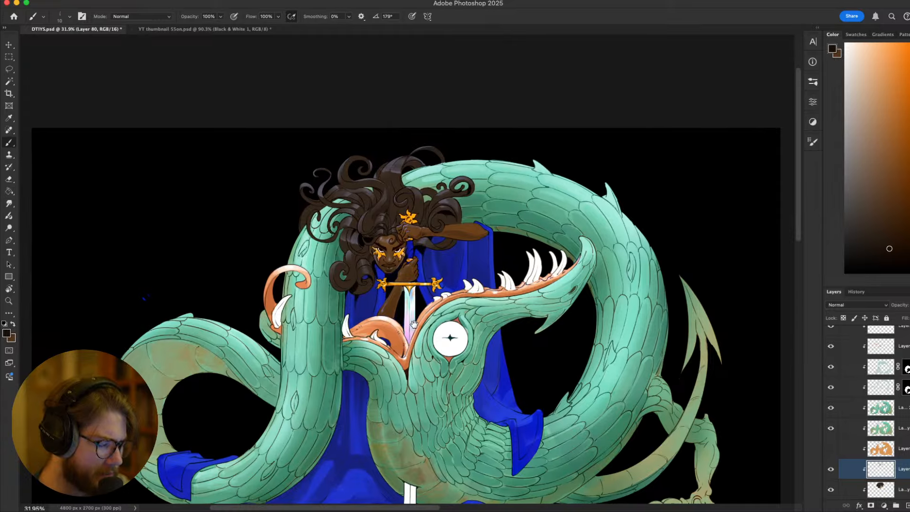
{"action": "scroll", "coordinate": [438, 316], "scroll_direction": "up", "scroll_amount": 2}
{"action": "scroll", "coordinate": [454, 327], "scroll_direction": "down", "scroll_amount": 4}
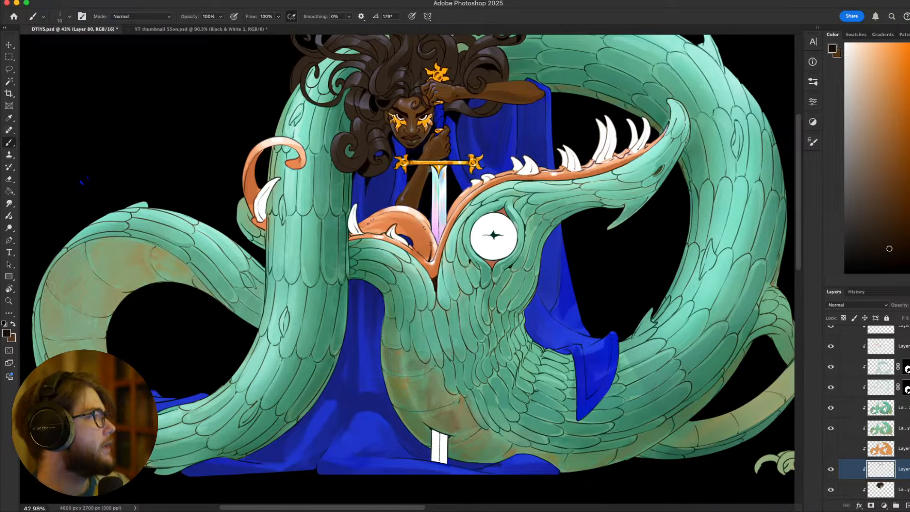
Bring the copied Leiv character sheet in as a new layer and move it above the painting's layers
{"action": "key", "text": "super+Tab"}
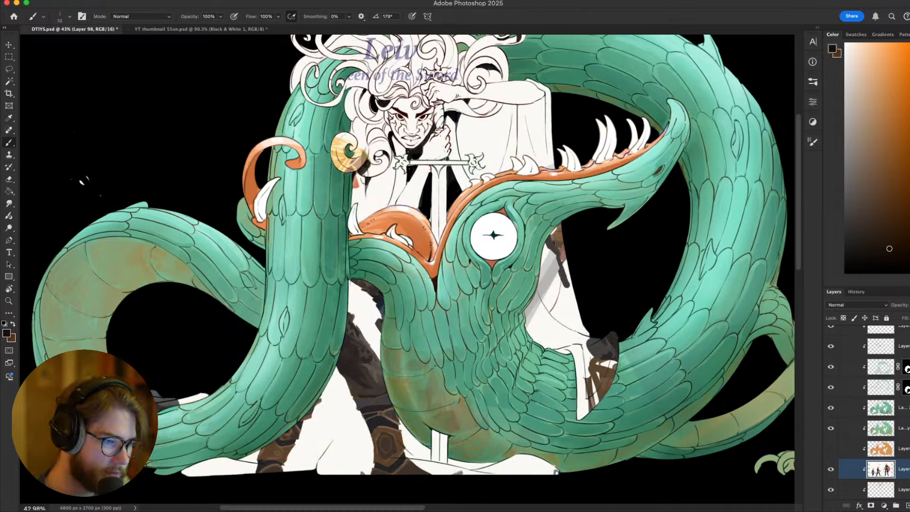
{"action": "left_click_drag", "start_coordinate": [903, 471], "coordinate": [891, 381]}
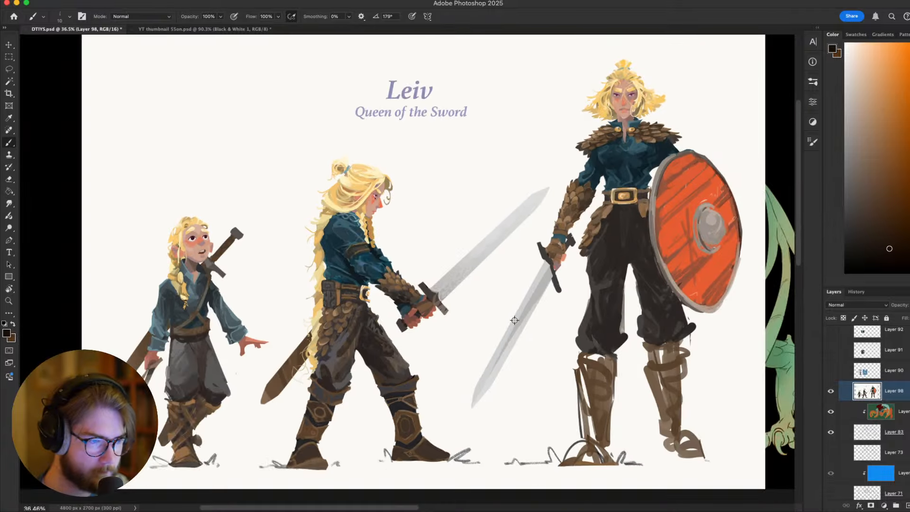
Examine the three sword-bearing figures on the Leiv, Queen of the Sword character sheet
{"action": "scroll", "coordinate": [508, 313], "scroll_direction": "down", "scroll_amount": 2}
{"action": "scroll", "coordinate": [514, 277], "scroll_direction": "up", "scroll_amount": 2}
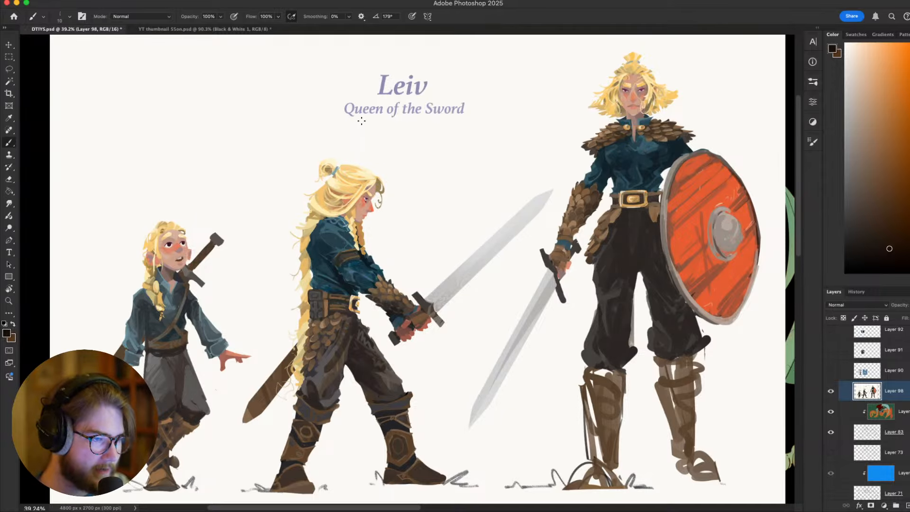
{"action": "scroll", "coordinate": [371, 149], "scroll_direction": "left", "scroll_amount": 2}
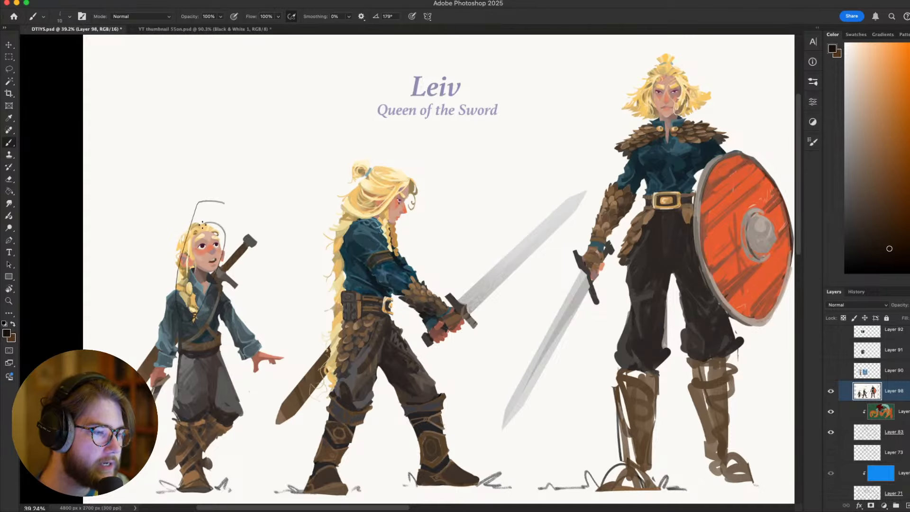
{"action": "scroll", "coordinate": [371, 238], "scroll_direction": "up", "scroll_amount": 2}
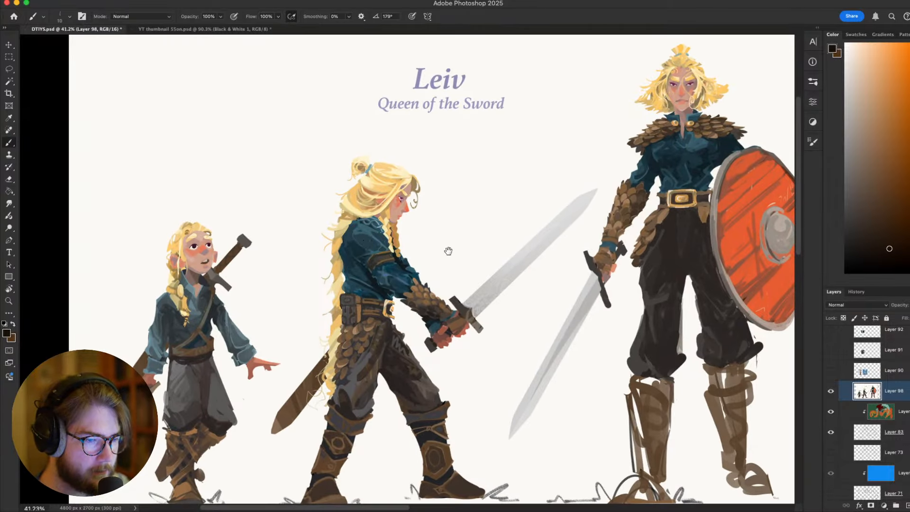
{"action": "scroll", "coordinate": [408, 251], "scroll_direction": "down", "scroll_amount": 2}
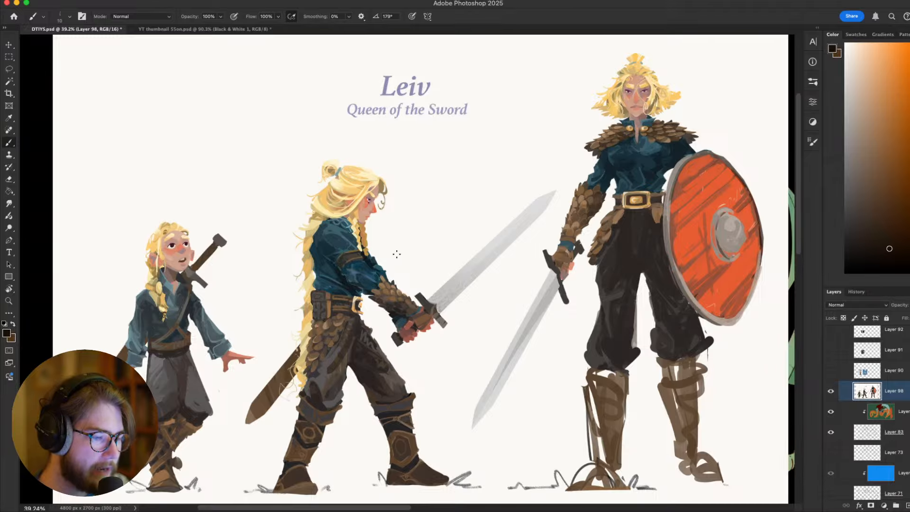
{"action": "scroll", "coordinate": [368, 250], "scroll_direction": "up", "scroll_amount": 4}
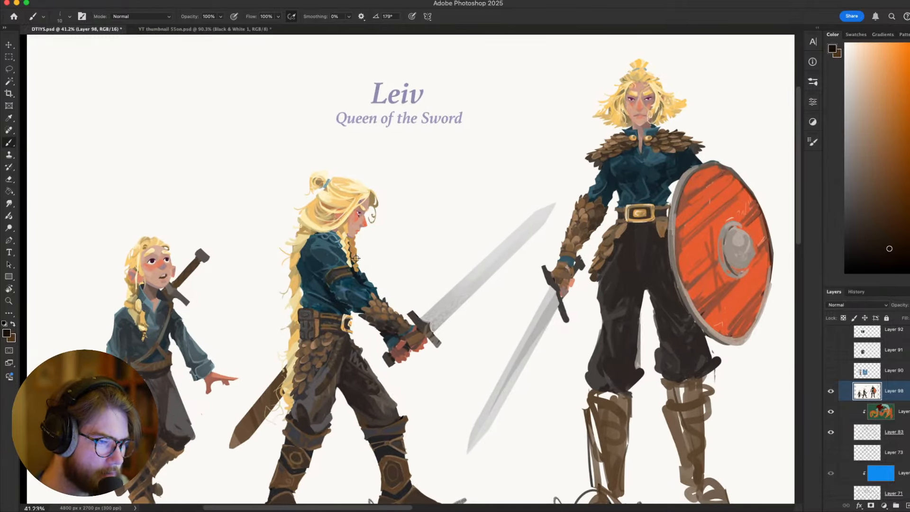
{"action": "scroll", "coordinate": [389, 263], "scroll_direction": "down", "scroll_amount": 1}
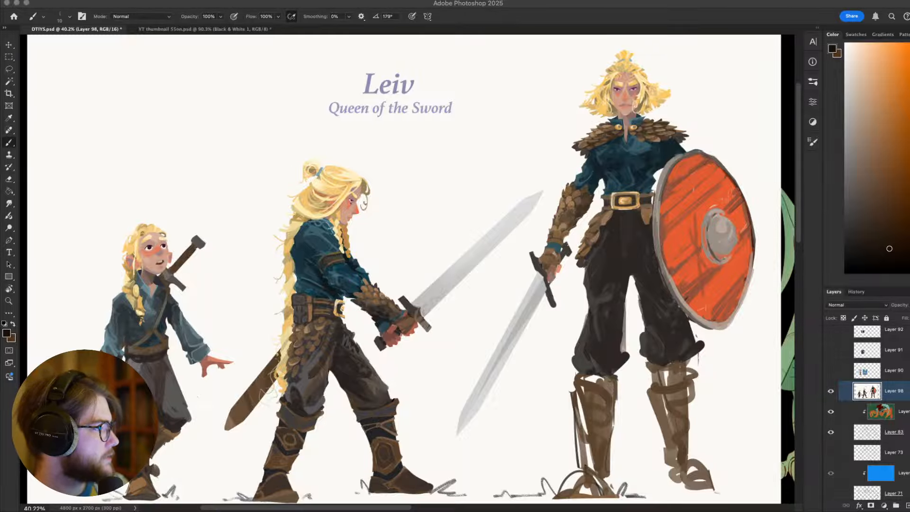
Paste the black-and-white forest scene with the axe-wielding figure lifting a braided character as a new layer
{"action": "left_click", "coordinate": [267, 350]}
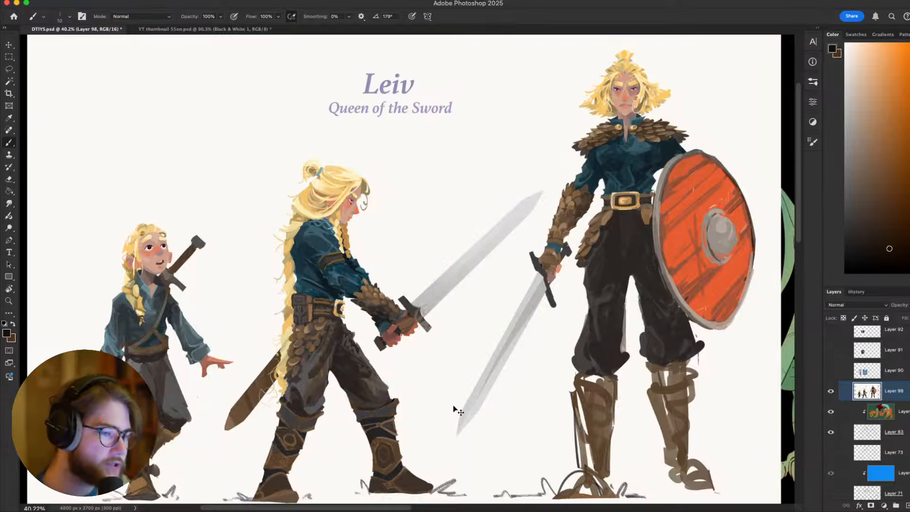
{"action": "key", "text": "cmd+v"}
{"action": "scroll", "coordinate": [408, 201], "scroll_direction": "up", "scroll_amount": 1}
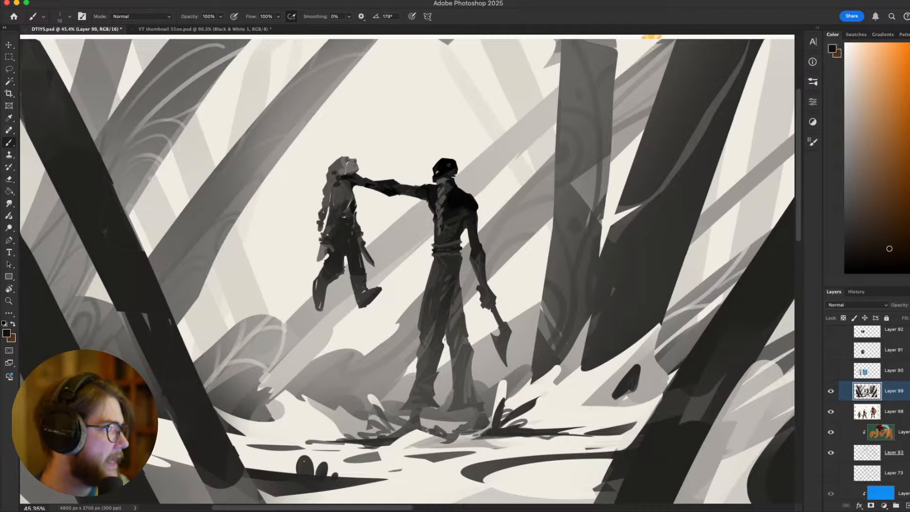
Fetch the Blóð character sheet from the other application and paste it as a new layer
{"action": "key", "text": "super+Tab"}
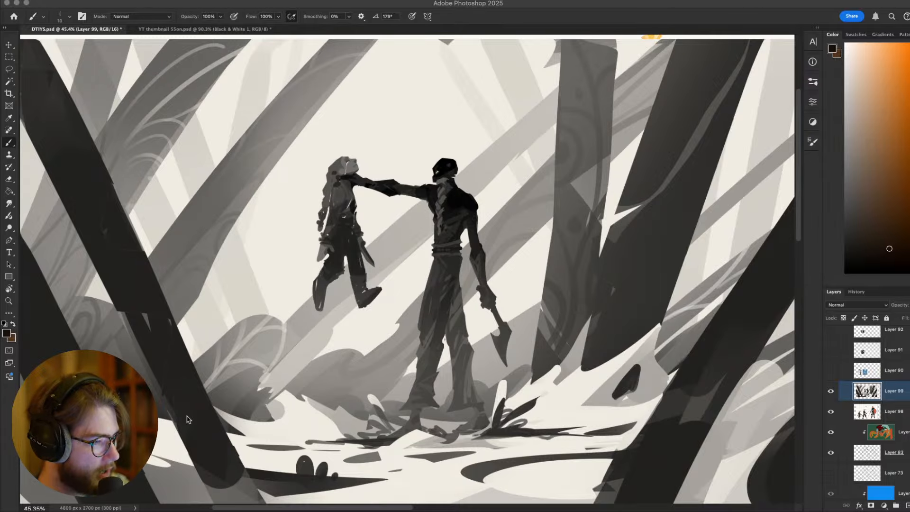
{"action": "key", "text": "super+Tab"}
{"action": "key", "text": "super+v"}
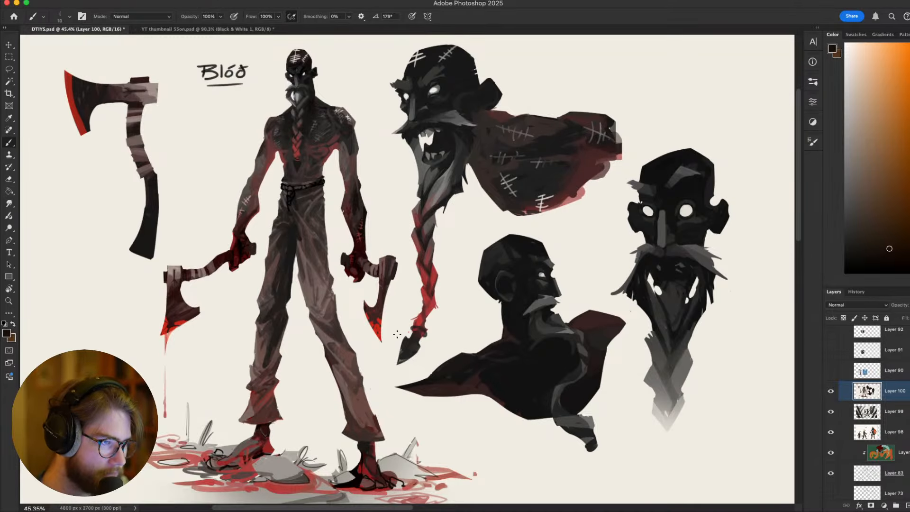
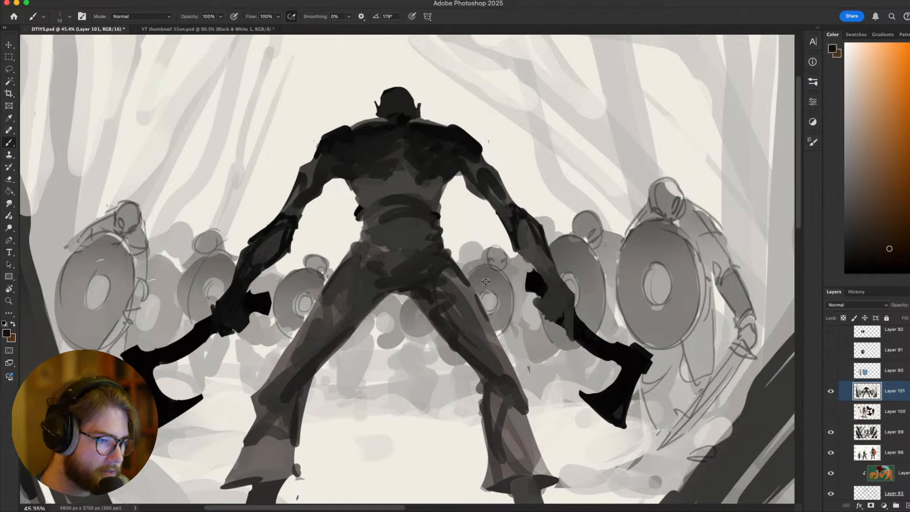
Paste the sketch of the child offering flowers to the kneeling warrior and enlarge it to cover most of the canvas
{"action": "scroll", "coordinate": [481, 279], "scroll_direction": "down", "scroll_amount": 2}
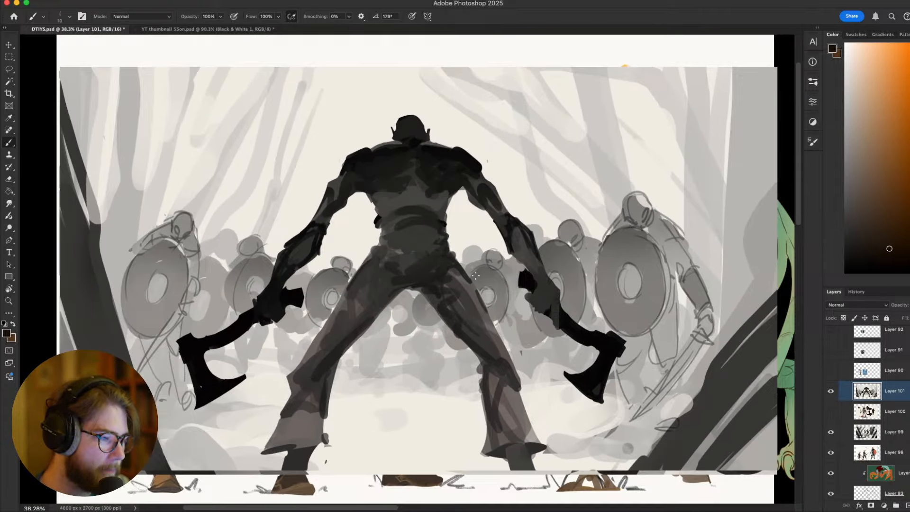
{"action": "scroll", "coordinate": [476, 275], "scroll_direction": "up", "scroll_amount": 1}
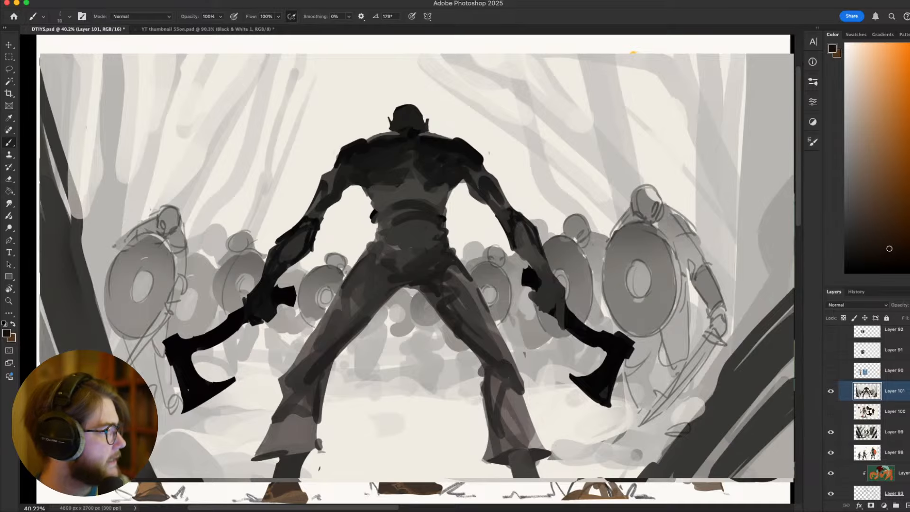
{"action": "key", "text": "super+Tab"}
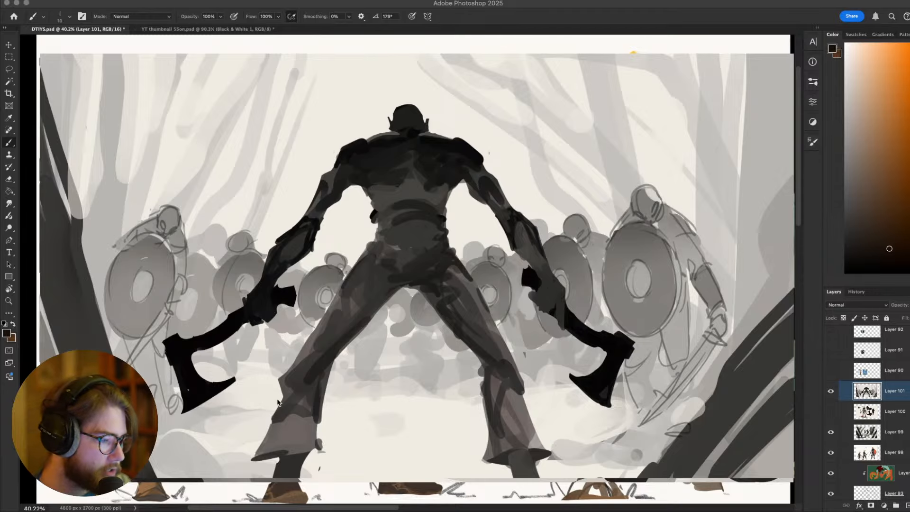
{"action": "key", "text": "super+Tab"}
{"action": "key", "text": "super+v"}
{"action": "key", "text": "super+t"}
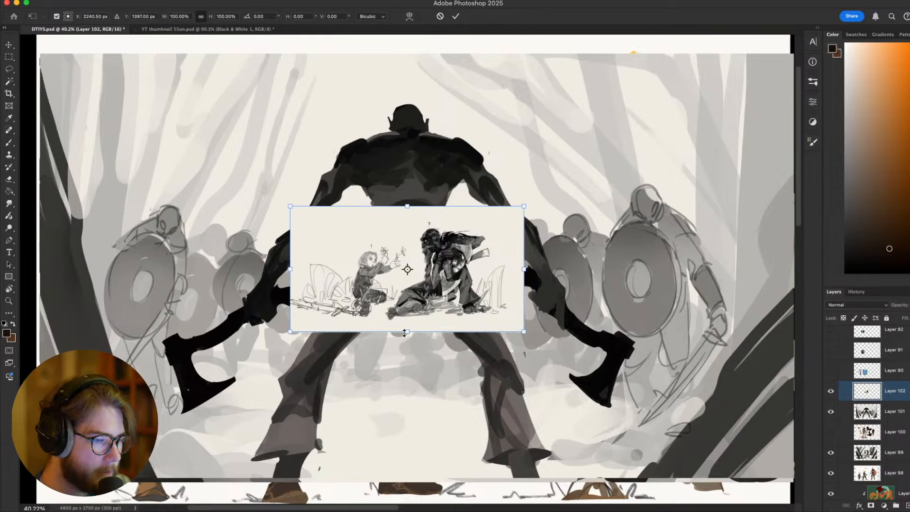
{"action": "left_click_drag", "start_coordinate": [407, 332], "coordinate": [409, 449]}
{"action": "key", "text": "Return"}
{"action": "key", "text": "b"}
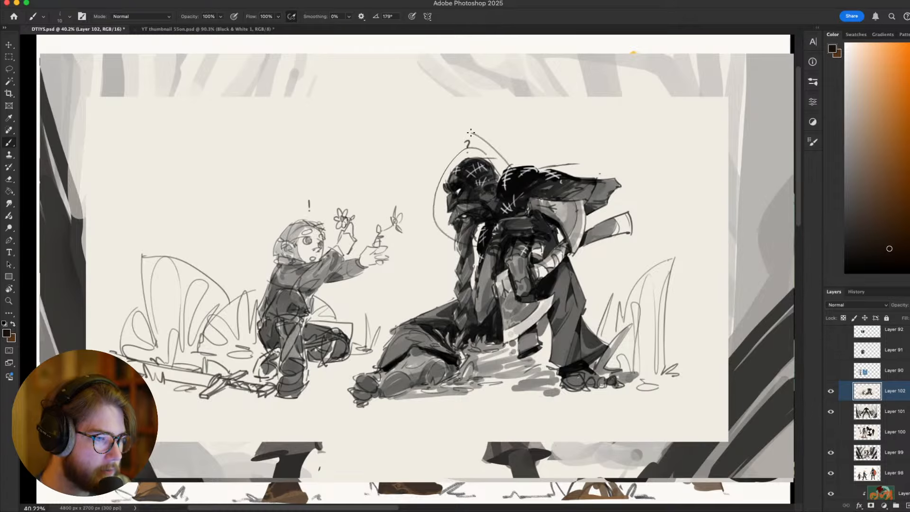
Undo the loose stroke beside the child's head and hide Layers 102, 101 and 99 to uncover the Leiv sheet
{"action": "left_click_drag", "start_coordinate": [299, 220], "coordinate": [325, 196]}
{"action": "key", "text": "super+z"}
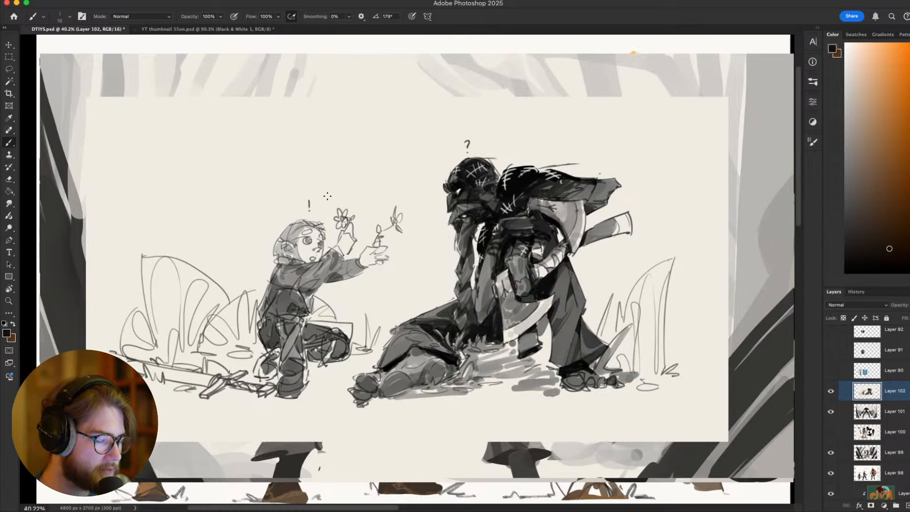
{"action": "left_click", "coordinate": [831, 391]}
{"action": "left_click", "coordinate": [831, 411]}
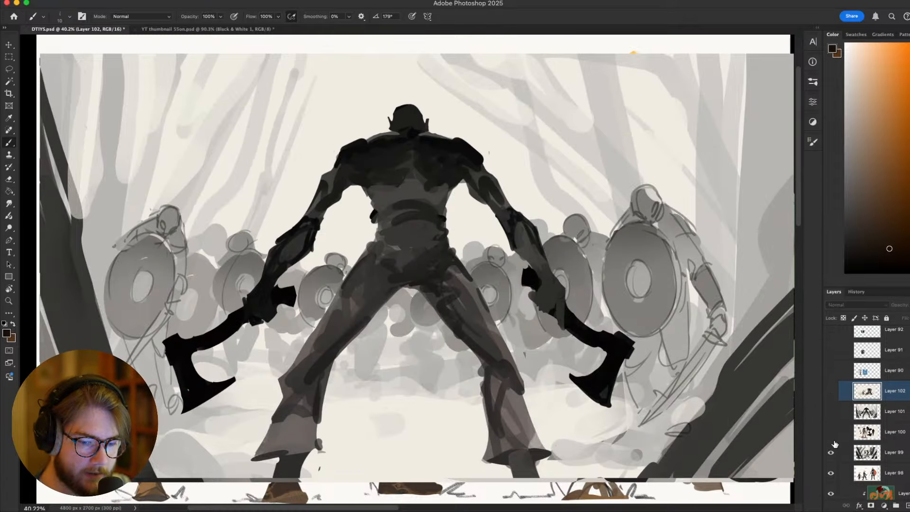
{"action": "left_click", "coordinate": [831, 452]}
Study the Leiv sheet again, comparing the child, the long-haired swordswoman and the shield-bearing adult
{"action": "scroll", "coordinate": [430, 242], "scroll_direction": "down", "scroll_amount": 3}
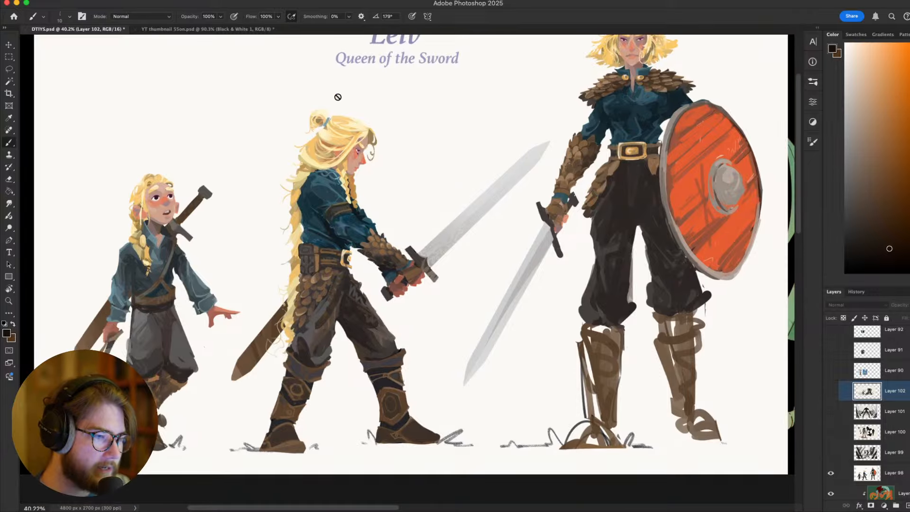
{"action": "key", "text": "v"}
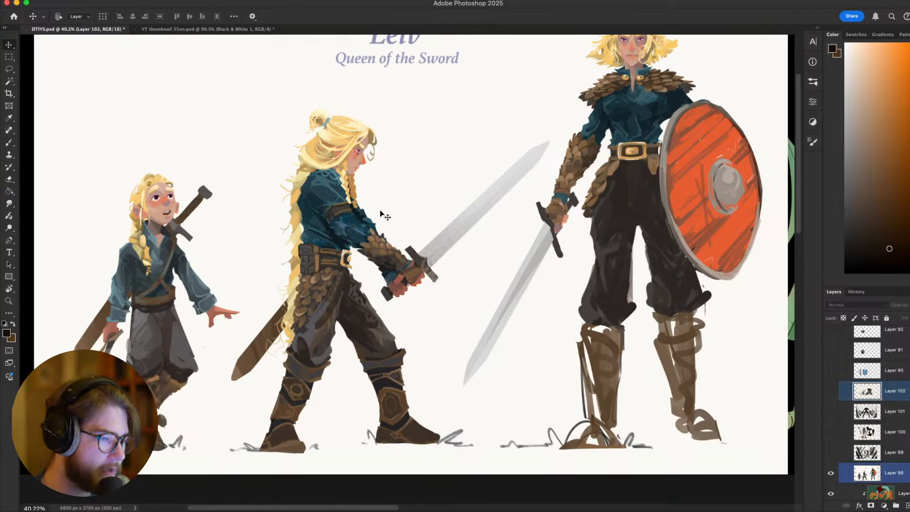
{"action": "scroll", "coordinate": [380, 213], "scroll_direction": "up", "scroll_amount": 1}
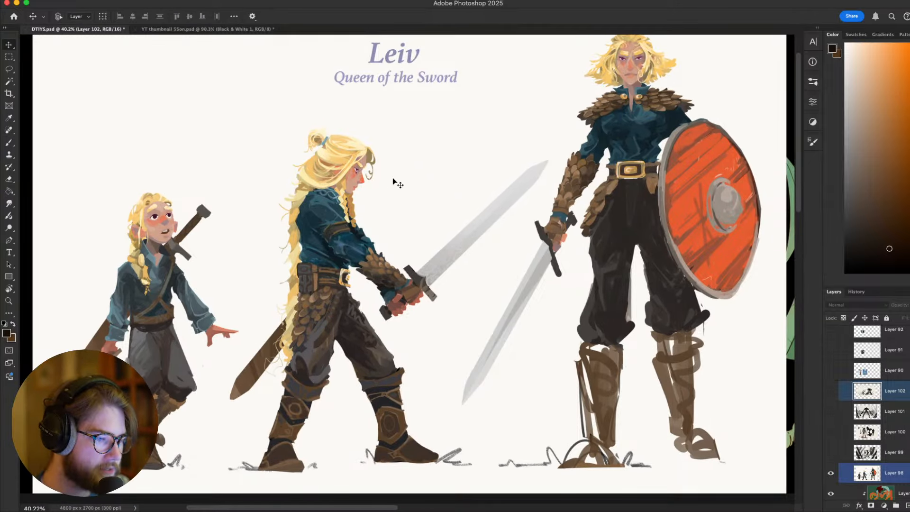
{"action": "left_click_drag", "start_coordinate": [380, 246], "coordinate": [362, 286]}
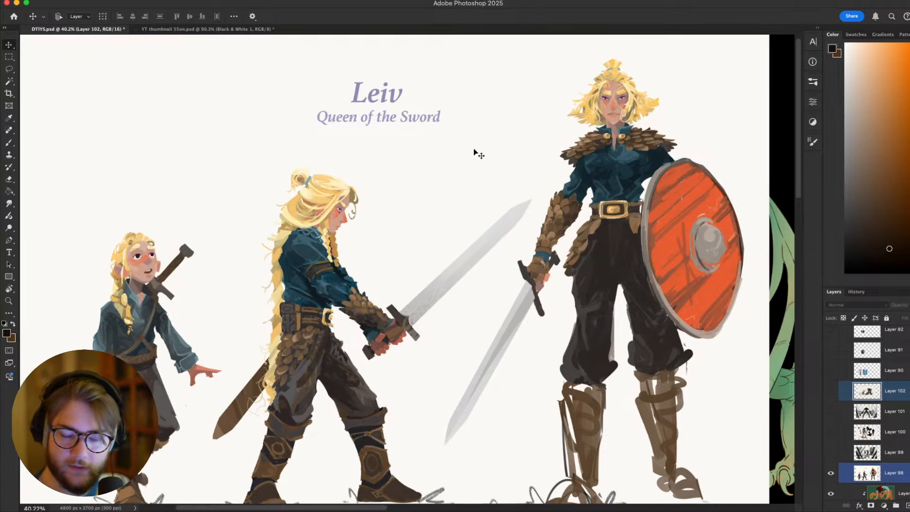
{"action": "scroll", "coordinate": [469, 203], "scroll_direction": "down", "scroll_amount": 3}
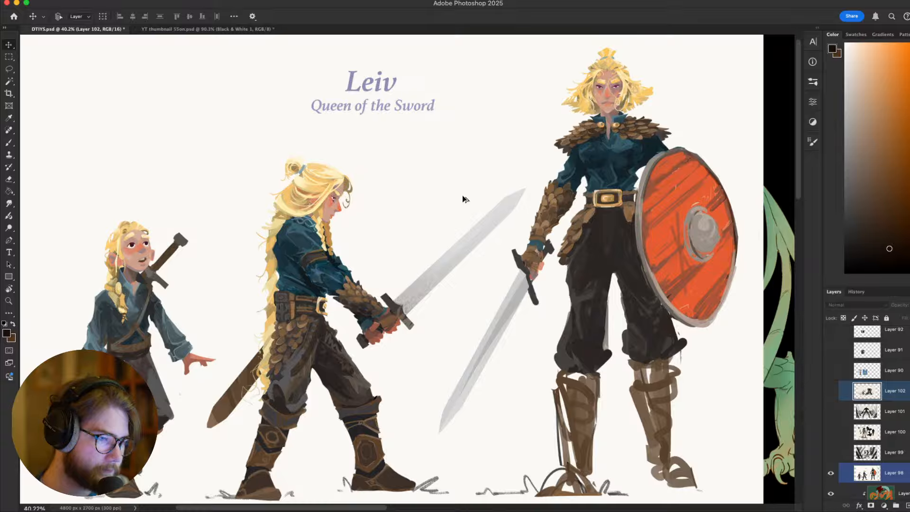
{"action": "scroll", "coordinate": [463, 198], "scroll_direction": "up", "scroll_amount": 2}
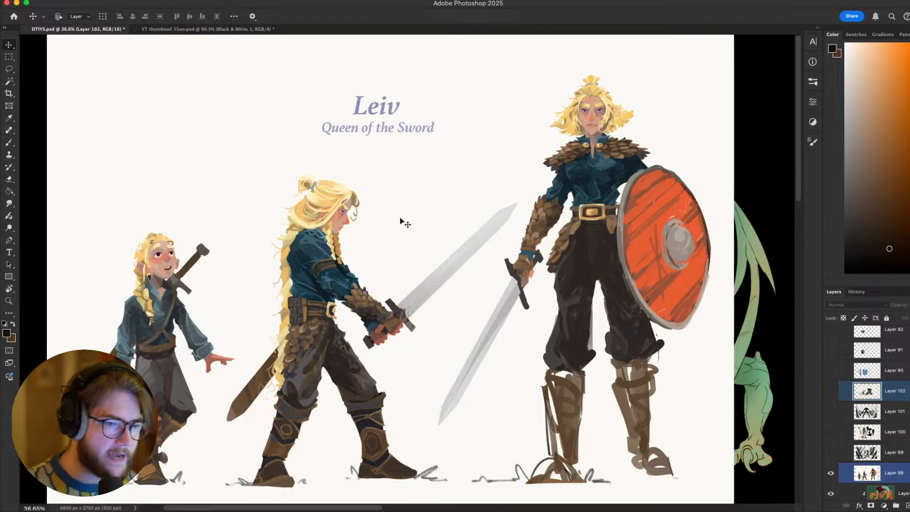
{"action": "scroll", "coordinate": [561, 216], "scroll_direction": "down", "scroll_amount": 1}
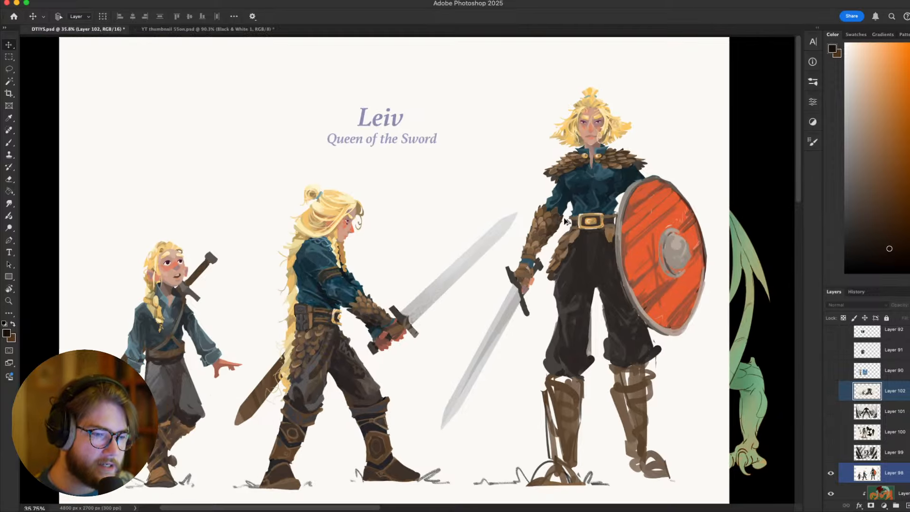
{"action": "scroll", "coordinate": [577, 167], "scroll_direction": "up", "scroll_amount": 3}
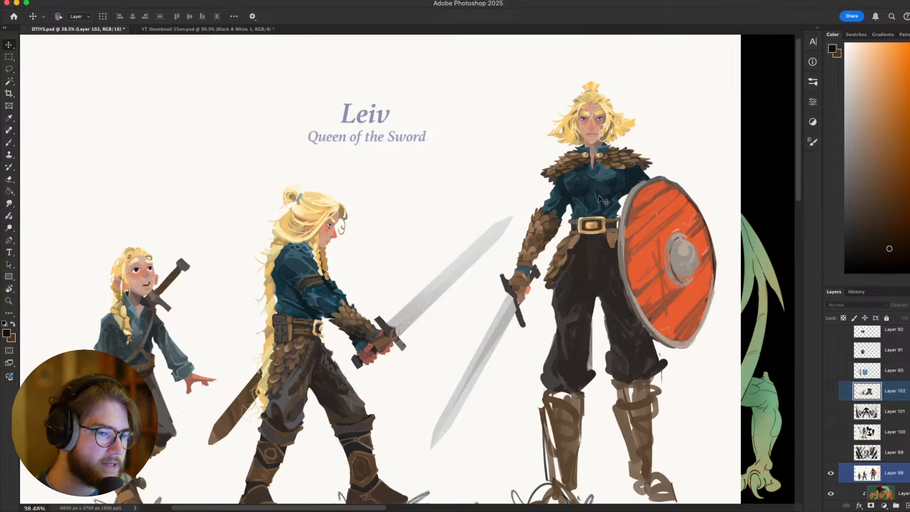
{"action": "scroll", "coordinate": [609, 196], "scroll_direction": "down", "scroll_amount": 1}
{"action": "scroll", "coordinate": [387, 241], "scroll_direction": "down", "scroll_amount": 2}
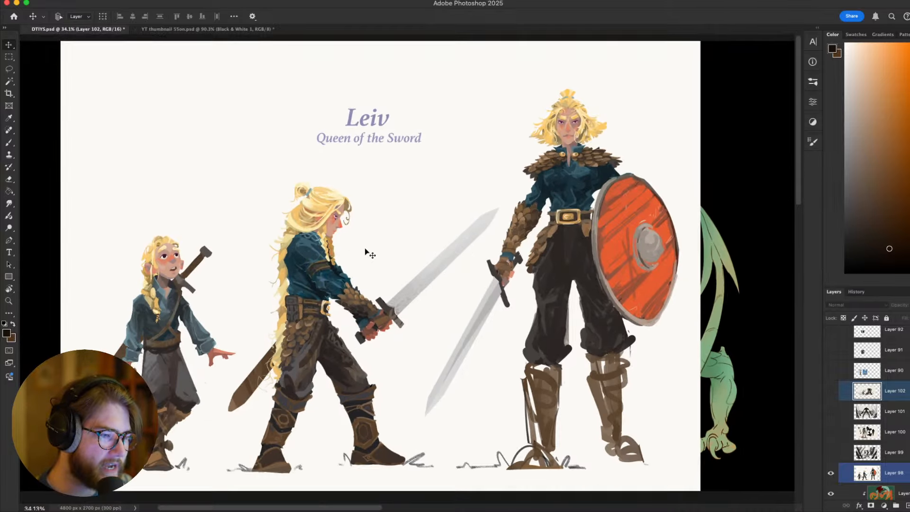
View the Blóð character sheet on Layer 100 over the Leiv sheet and hide it again
{"action": "scroll", "coordinate": [379, 247], "scroll_direction": "down", "scroll_amount": 1}
{"action": "scroll", "coordinate": [379, 248], "scroll_direction": "right", "scroll_amount": 1}
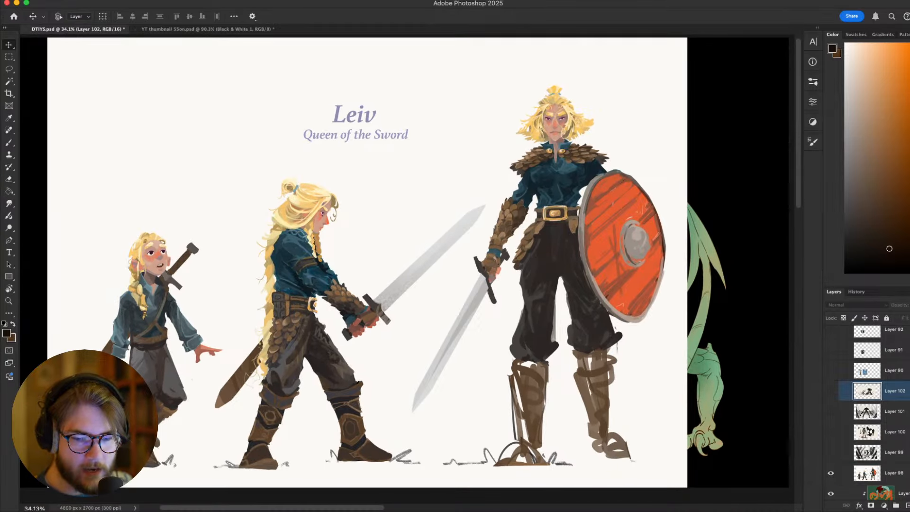
{"action": "left_click", "coordinate": [831, 432]}
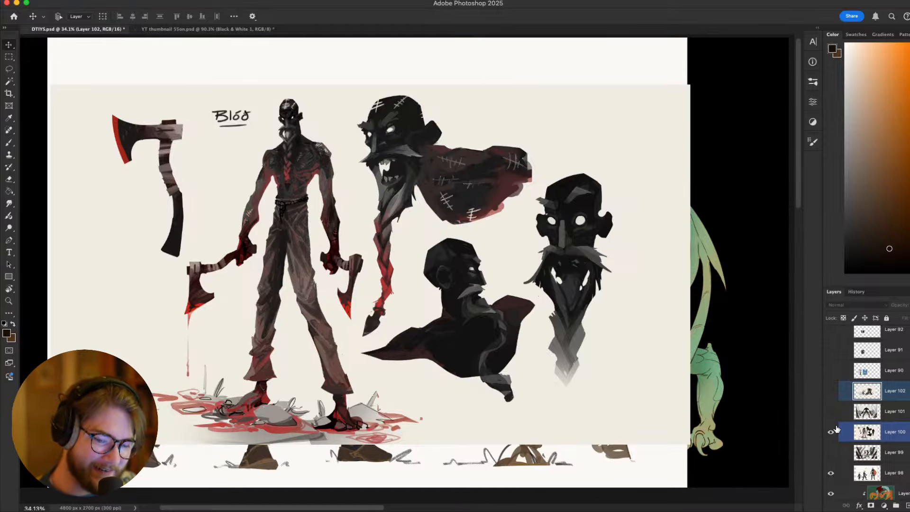
{"action": "left_click", "coordinate": [830, 432]}
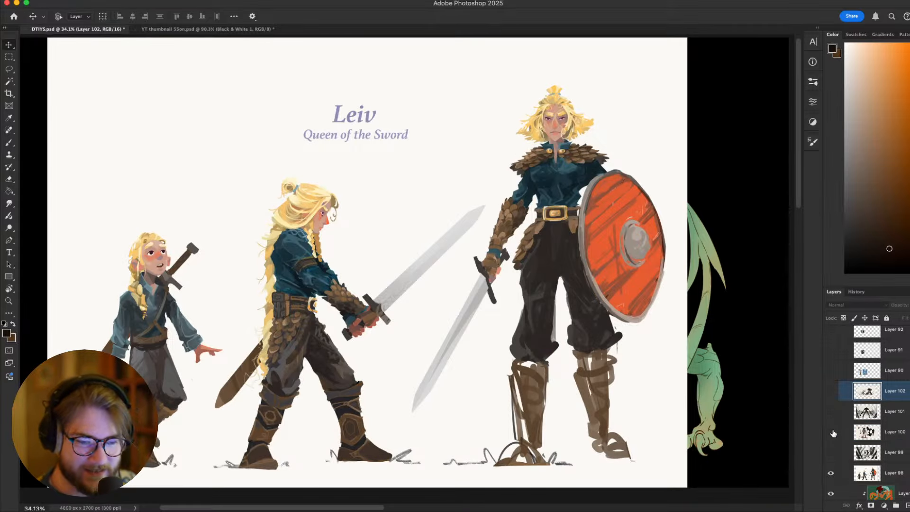
Group the pasted sheets and sketches on Layers 98 to 102 and hide the group to uncover the dragon painting
{"action": "left_click", "coordinate": [855, 470]}
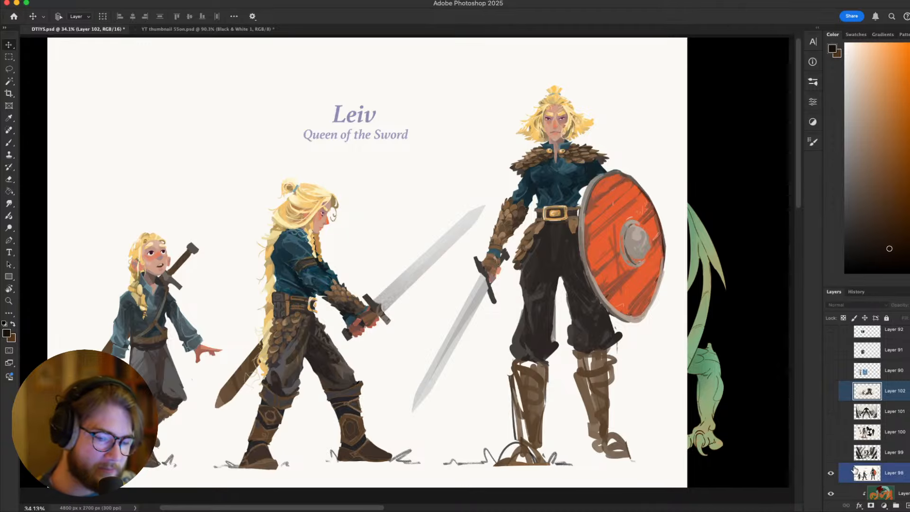
{"action": "left_click", "coordinate": [875, 470], "text": "shift"}
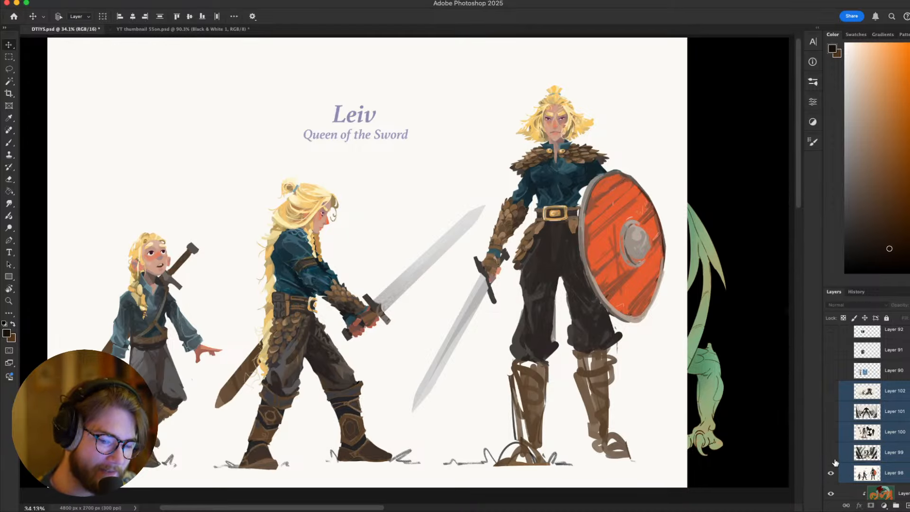
{"action": "left_click", "coordinate": [831, 390]}
{"action": "left_click", "coordinate": [832, 390]}
{"action": "key", "text": "ctrl+g"}
{"action": "left_click", "coordinate": [831, 387]}
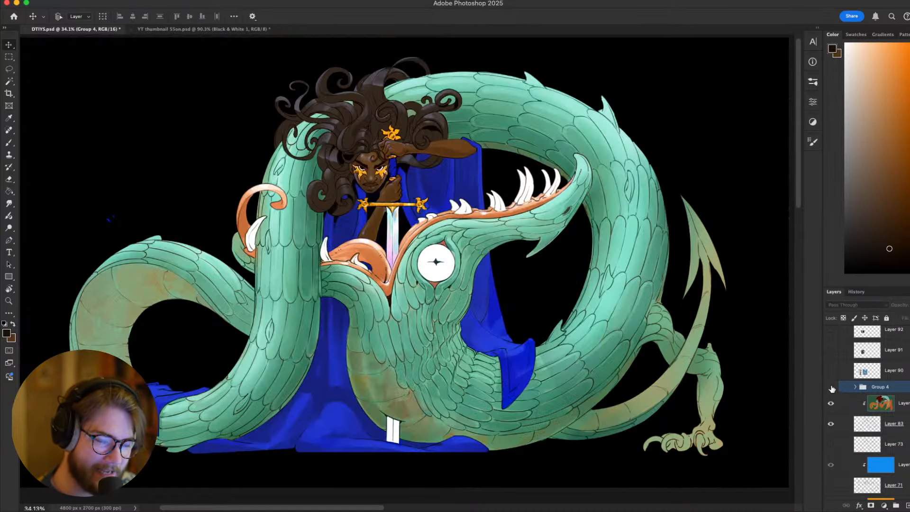
Select the dragon's Layer 76 copy 2 and examine the dragon's head, coils and the sword-wielding woman up close and in full
{"action": "left_click", "coordinate": [415, 344], "text": "ctrl"}
{"action": "scroll", "coordinate": [415, 342], "scroll_direction": "up", "scroll_amount": 1}
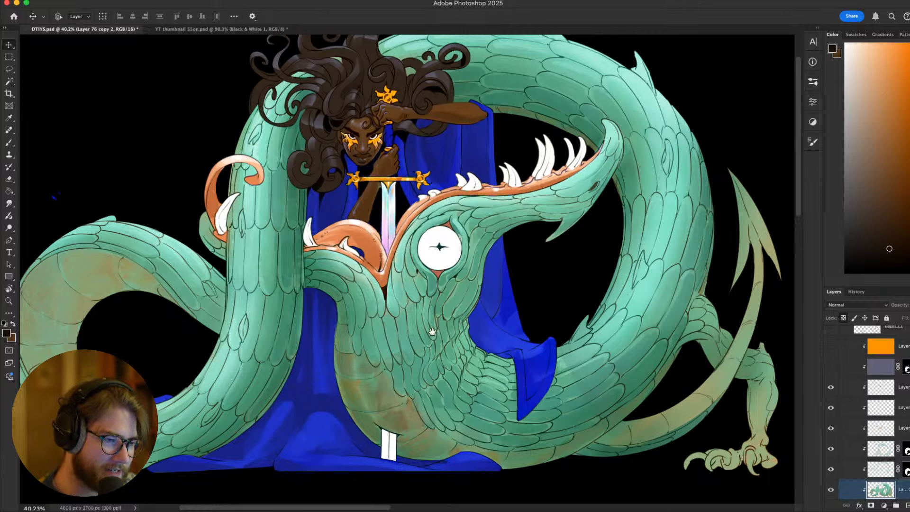
{"action": "scroll", "coordinate": [420, 327], "scroll_direction": "up", "scroll_amount": 2}
{"action": "scroll", "coordinate": [429, 327], "scroll_direction": "down", "scroll_amount": 1}
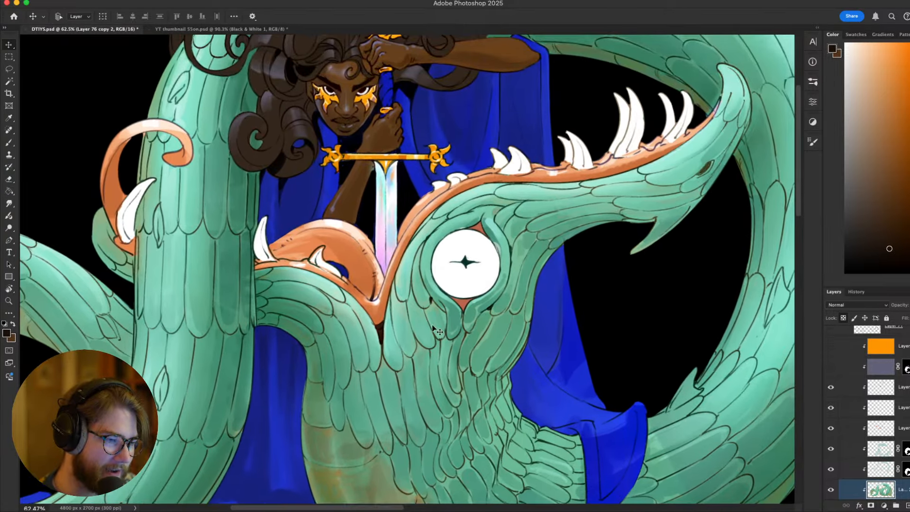
{"action": "scroll", "coordinate": [430, 323], "scroll_direction": "down", "scroll_amount": 2}
{"action": "scroll", "coordinate": [430, 322], "scroll_direction": "up", "scroll_amount": 2}
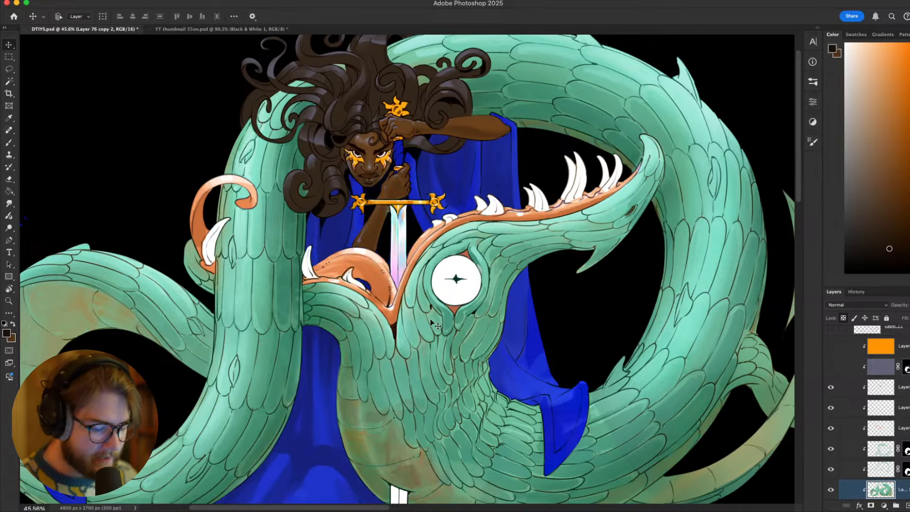
{"action": "scroll", "coordinate": [431, 323], "scroll_direction": "down", "scroll_amount": 2}
{"action": "scroll", "coordinate": [430, 323], "scroll_direction": "up", "scroll_amount": 1}
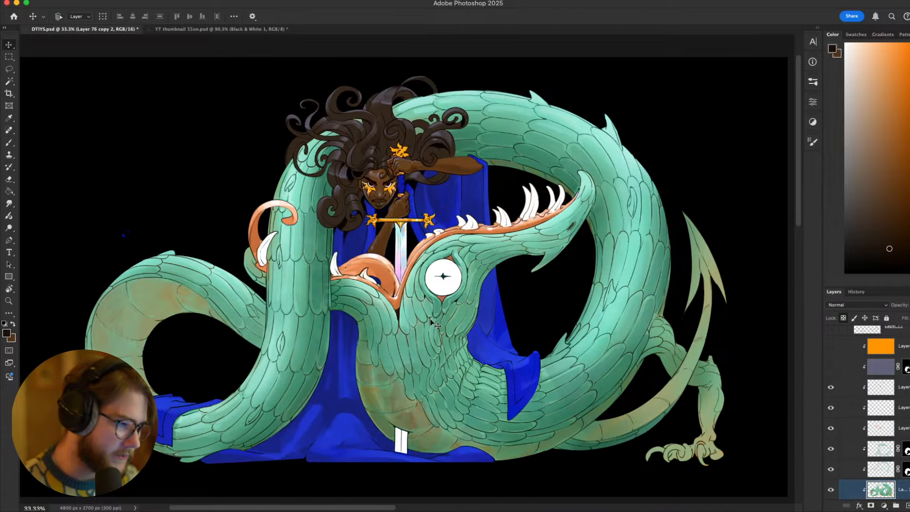
{"action": "scroll", "coordinate": [479, 280], "scroll_direction": "up", "scroll_amount": 2}
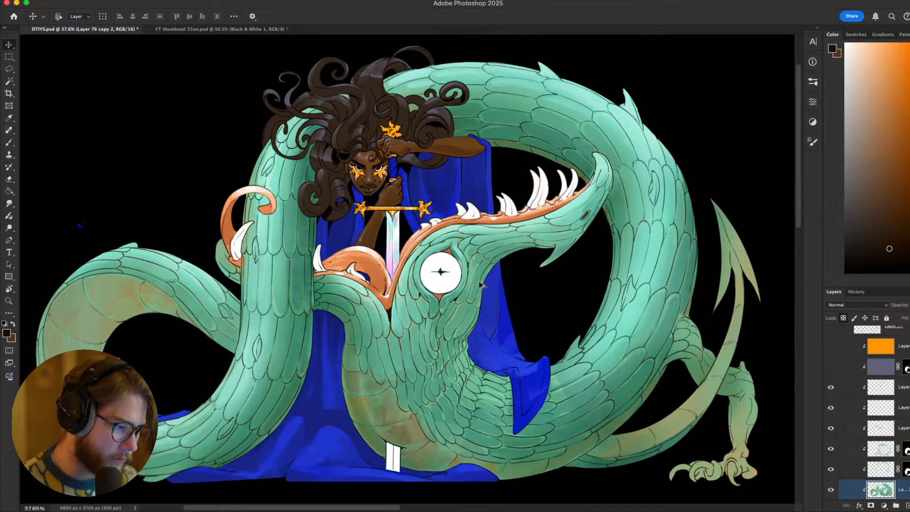
{"action": "left_click", "coordinate": [309, 282], "text": "ctrl+shift"}
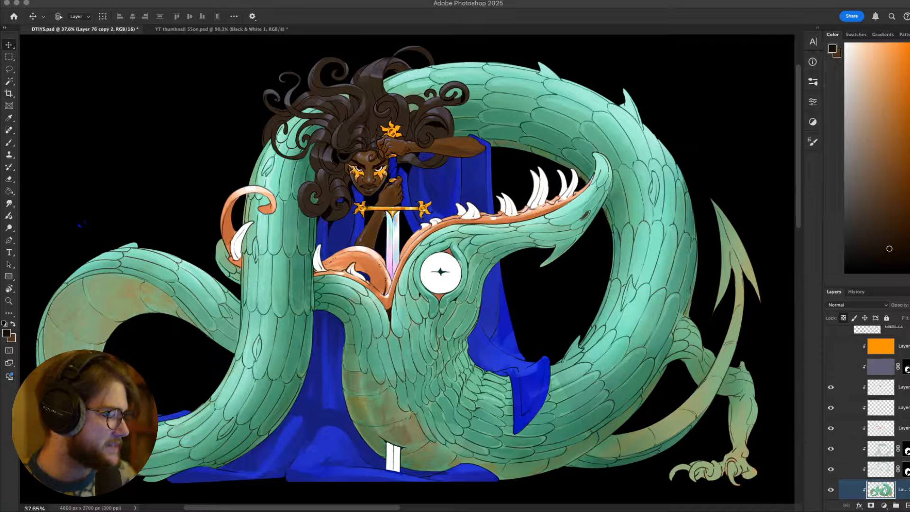
{"action": "left_click", "coordinate": [389, 370]}
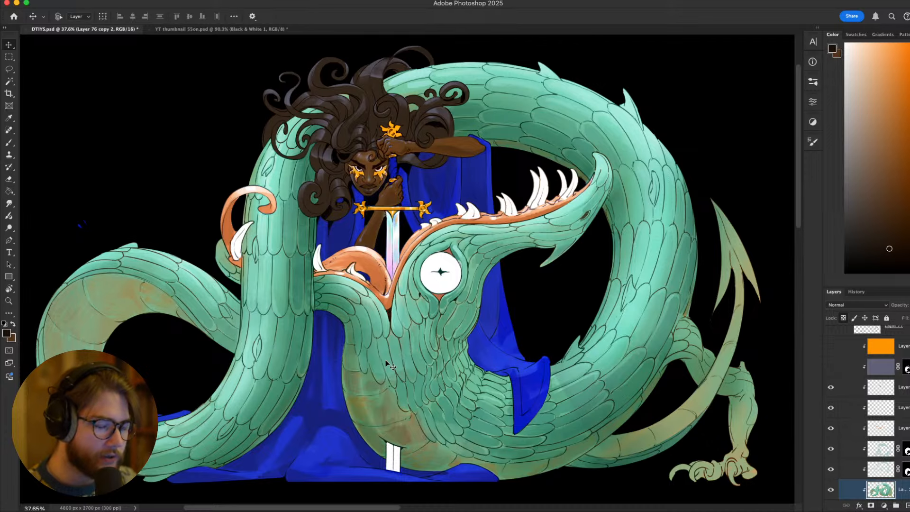
{"action": "scroll", "coordinate": [509, 249], "scroll_direction": "down", "scroll_amount": 5}
{"action": "key", "text": "super+0"}
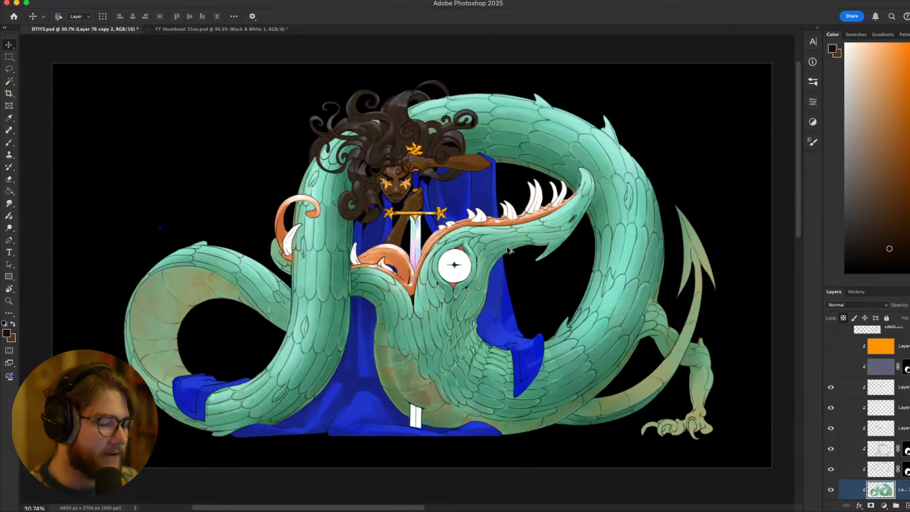
{"action": "scroll", "coordinate": [510, 249], "scroll_direction": "up", "scroll_amount": 3}
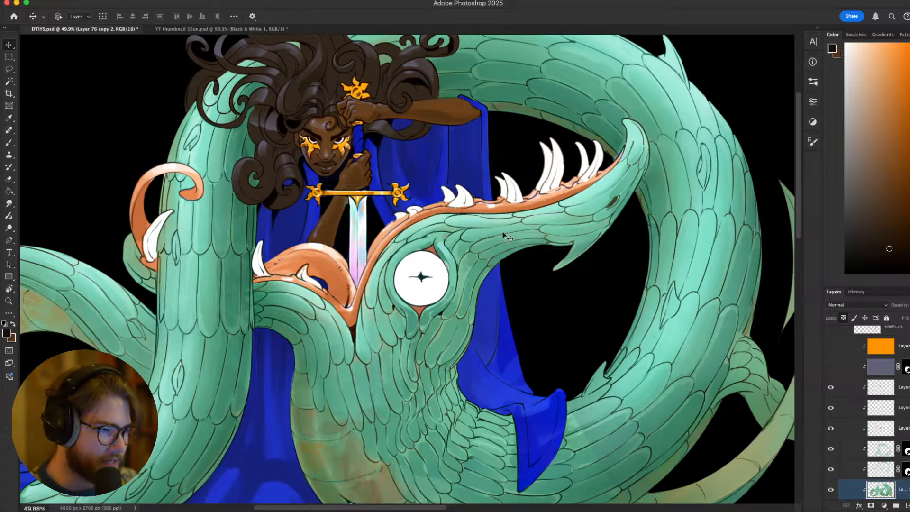
{"action": "scroll", "coordinate": [506, 246], "scroll_direction": "down", "scroll_amount": 4}
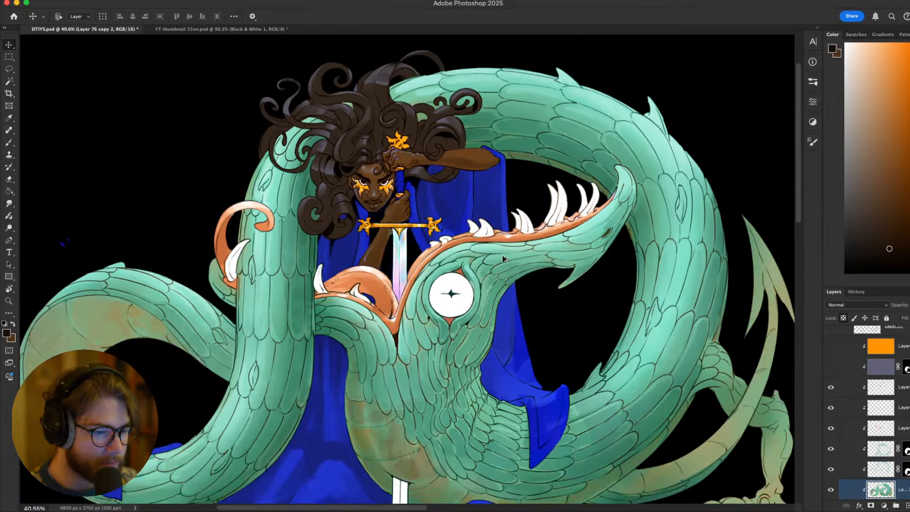
{"action": "scroll", "coordinate": [503, 256], "scroll_direction": "up", "scroll_amount": 2}
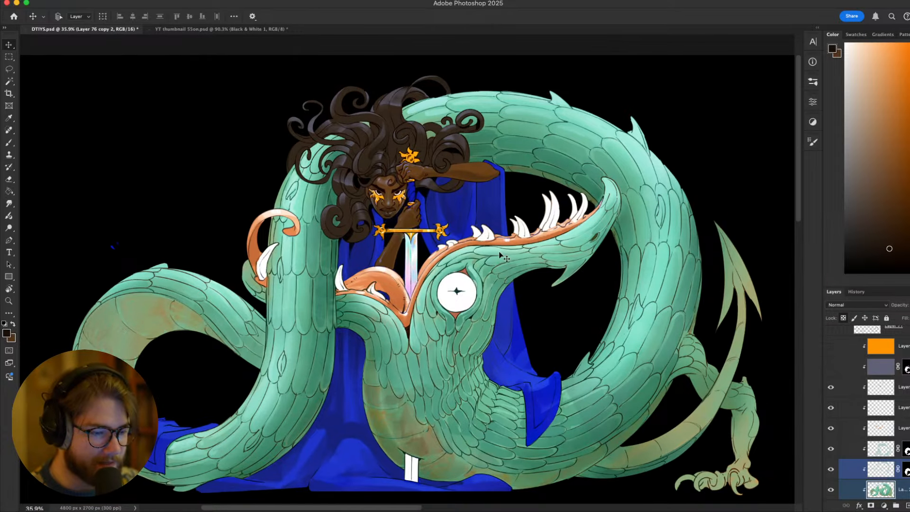
{"action": "scroll", "coordinate": [499, 253], "scroll_direction": "down", "scroll_amount": 3}
{"action": "scroll", "coordinate": [493, 251], "scroll_direction": "up", "scroll_amount": 2}
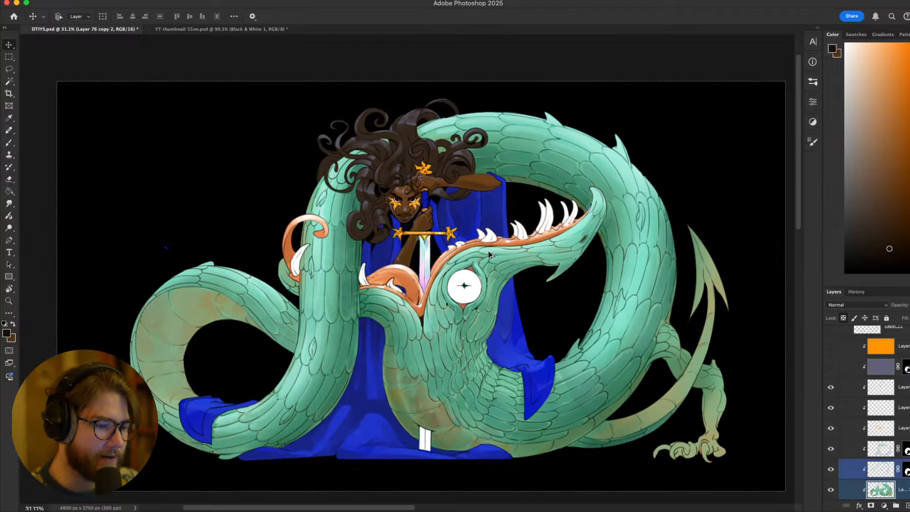
{"action": "scroll", "coordinate": [488, 251], "scroll_direction": "up", "scroll_amount": 3}
{"action": "scroll", "coordinate": [488, 253], "scroll_direction": "down", "scroll_amount": 4}
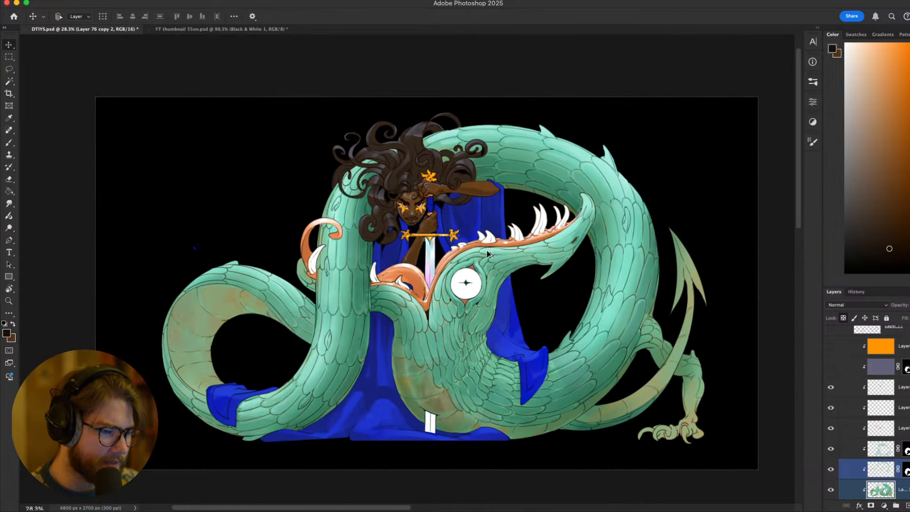
{"action": "scroll", "coordinate": [488, 254], "scroll_direction": "up", "scroll_amount": 1}
{"action": "scroll", "coordinate": [481, 249], "scroll_direction": "up", "scroll_amount": 1}
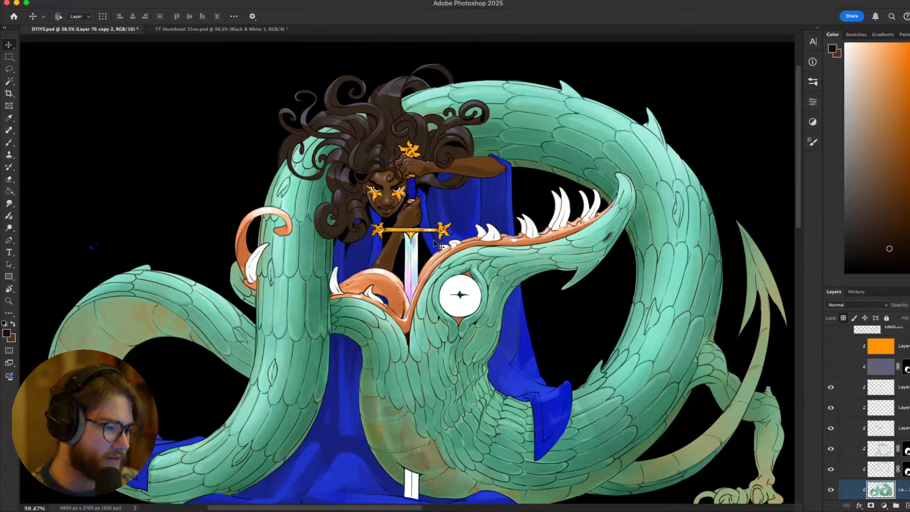
{"action": "scroll", "coordinate": [444, 233], "scroll_direction": "down", "scroll_amount": 1}
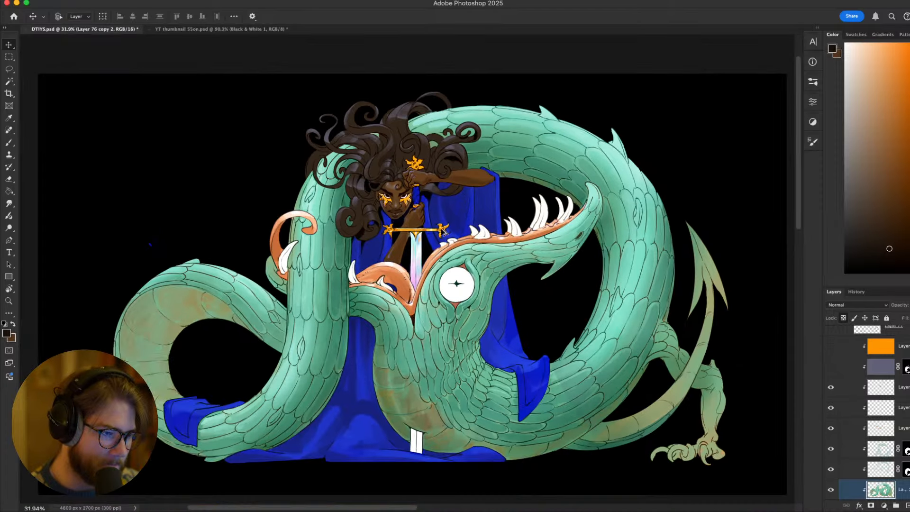
{"action": "scroll", "coordinate": [444, 231], "scroll_direction": "up", "scroll_amount": 1}
{"action": "scroll", "coordinate": [504, 264], "scroll_direction": "up", "scroll_amount": 1}
{"action": "scroll", "coordinate": [503, 264], "scroll_direction": "down", "scroll_amount": 1}
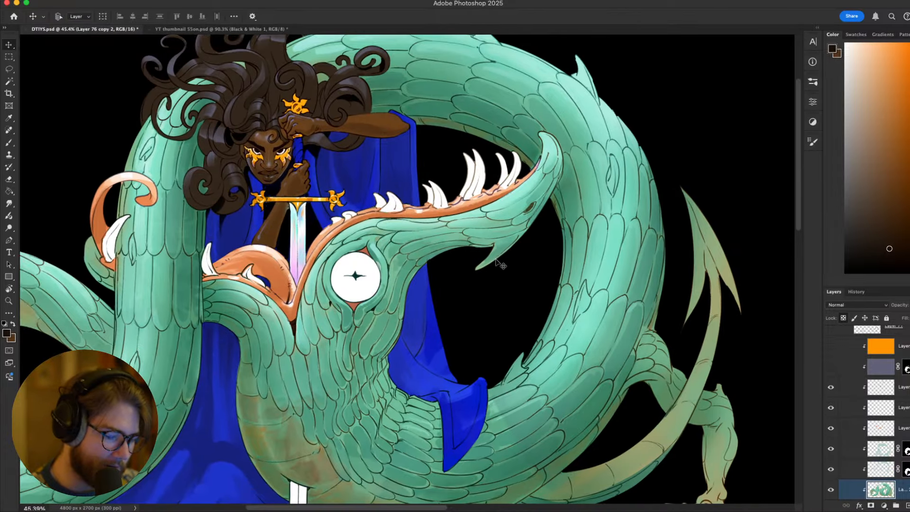
Activate the Brush tool and hide the two masked layers directly above Layer 76 copy 2 to view the dragon without them
{"action": "key", "text": "b"}
{"action": "left_click_drag", "start_coordinate": [564, 489], "coordinate": [602, 428]}
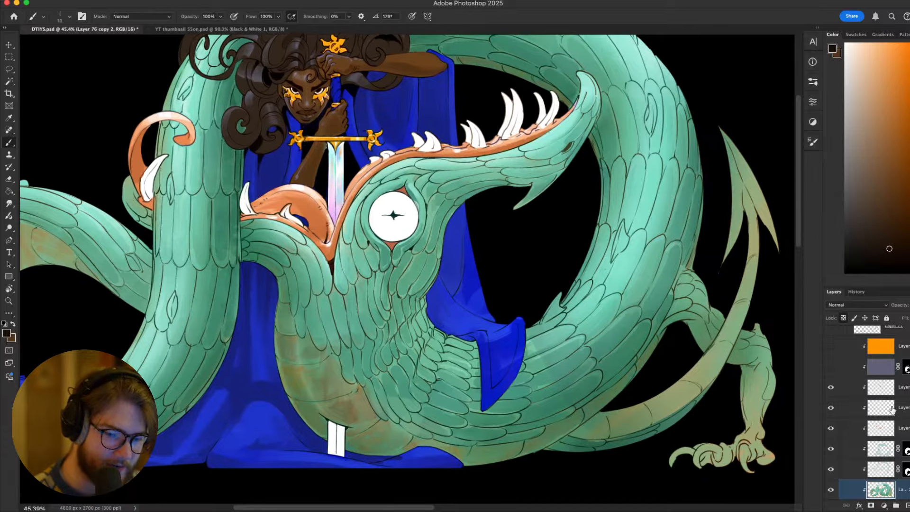
{"action": "scroll", "coordinate": [867, 413], "scroll_direction": "up", "scroll_amount": 3}
{"action": "scroll", "coordinate": [868, 413], "scroll_direction": "down", "scroll_amount": 1}
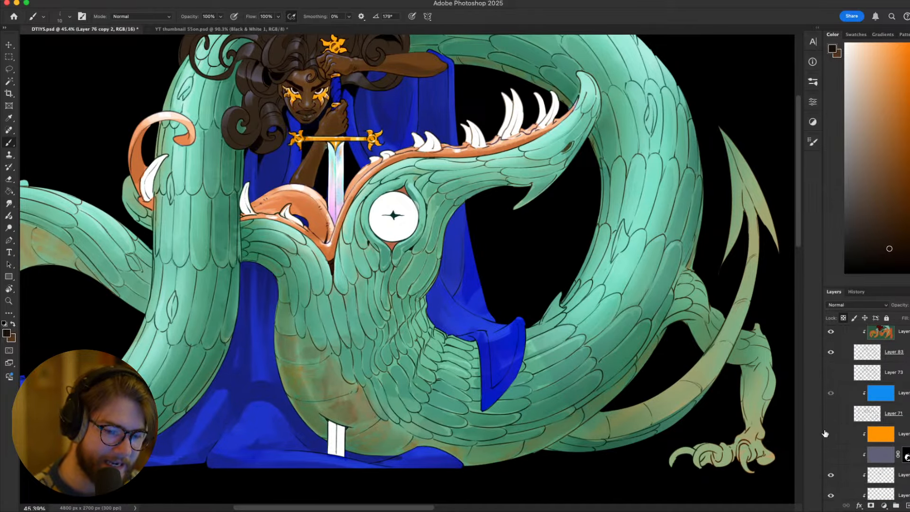
{"action": "scroll", "coordinate": [736, 444], "scroll_direction": "right", "scroll_amount": 2}
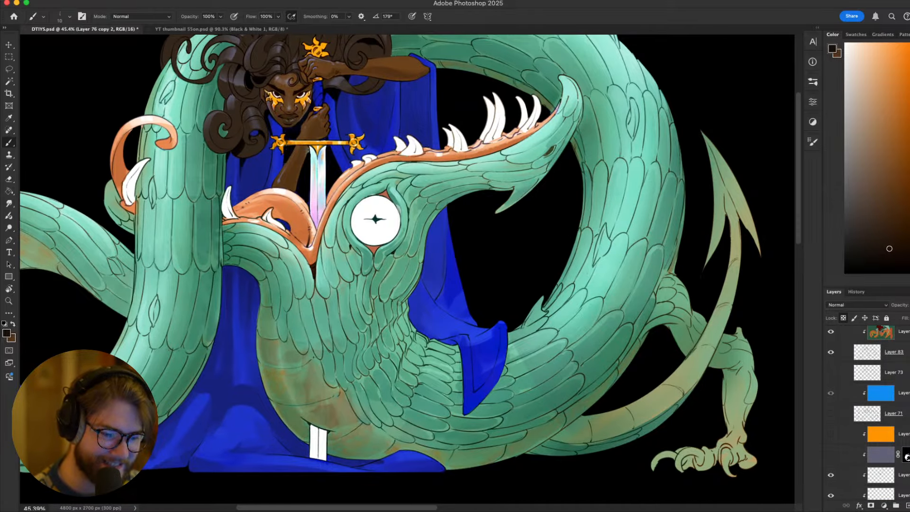
{"action": "scroll", "coordinate": [890, 388], "scroll_direction": "down", "scroll_amount": 5}
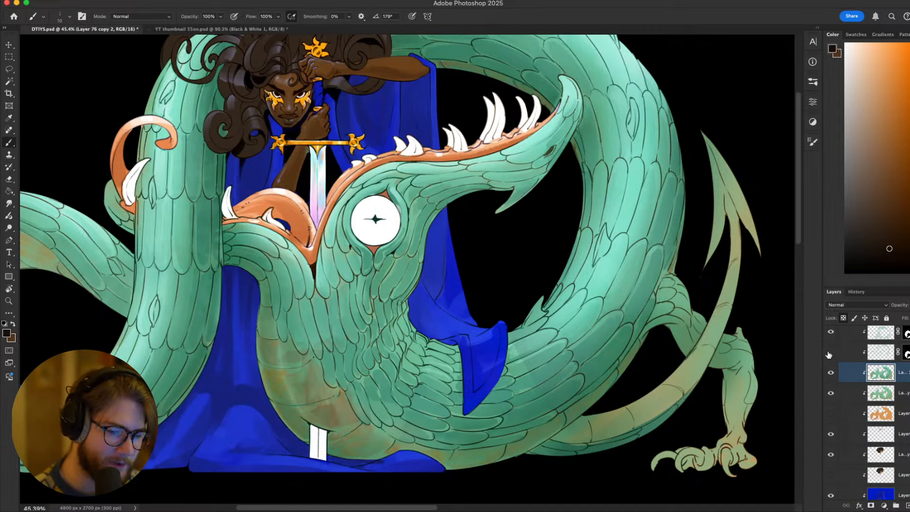
{"action": "left_click_drag", "start_coordinate": [830, 351], "coordinate": [829, 340]}
{"action": "key", "text": "super+minus"}
{"action": "key", "text": "super+minus"}
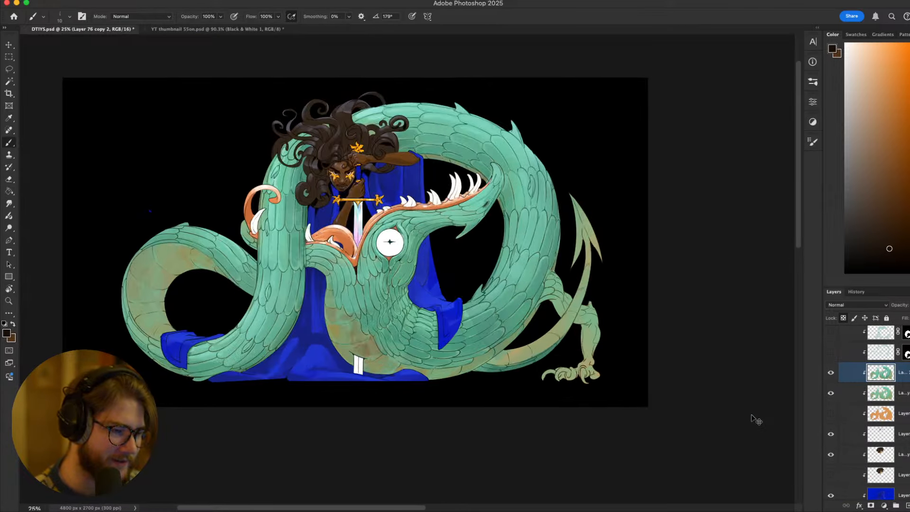
Show the two masked layers again and toggle each one to compare the dragon's shading with and without it
{"action": "left_click", "coordinate": [831, 351]}
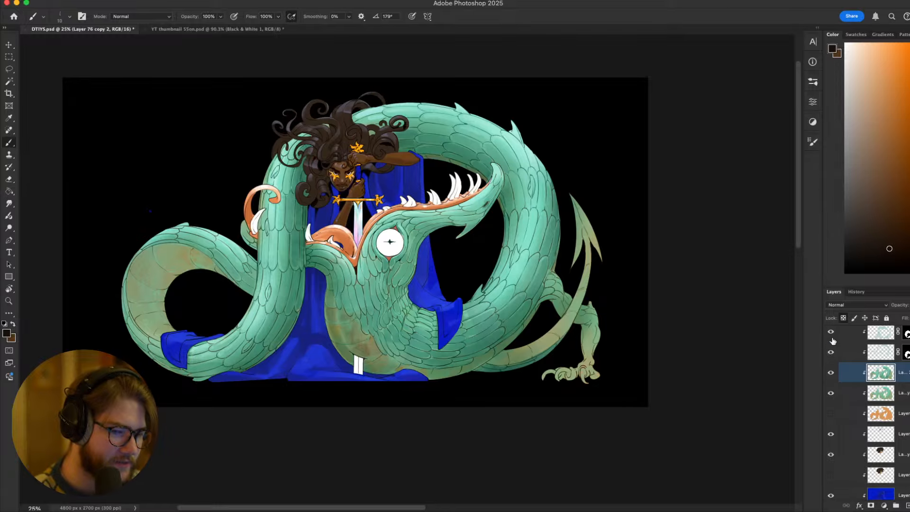
{"action": "left_click", "coordinate": [831, 351]}
{"action": "left_click", "coordinate": [830, 351]}
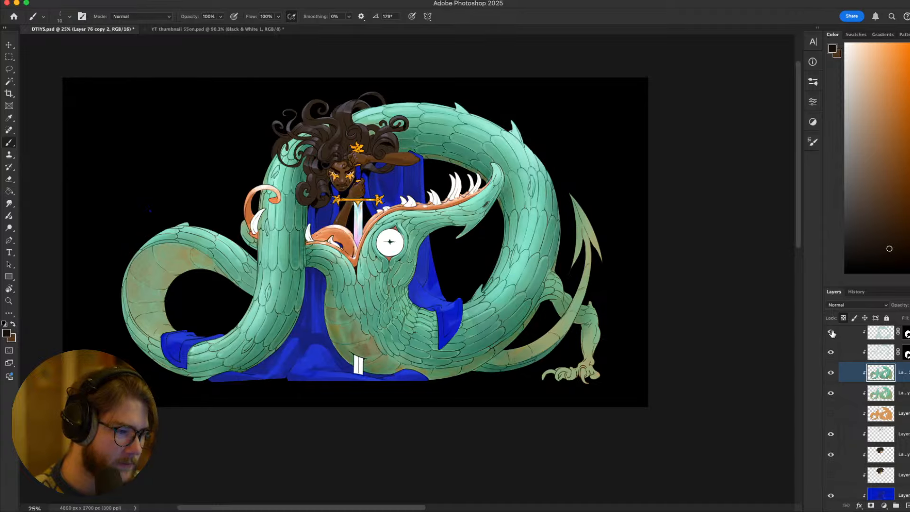
{"action": "left_click", "coordinate": [831, 351]}
{"action": "left_click", "coordinate": [831, 333]}
{"action": "left_click", "coordinate": [831, 334]}
{"action": "left_click", "coordinate": [832, 332]}
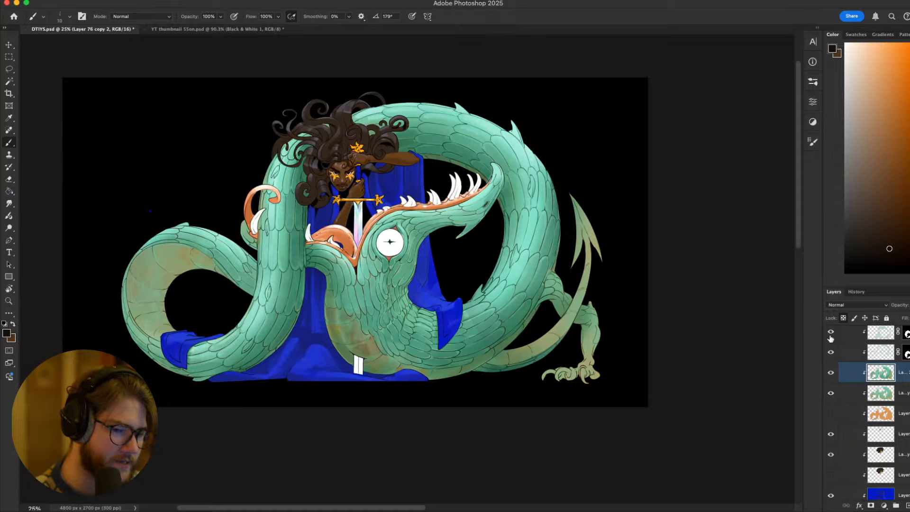
{"action": "left_click", "coordinate": [831, 334]}
{"action": "left_click", "coordinate": [830, 331]}
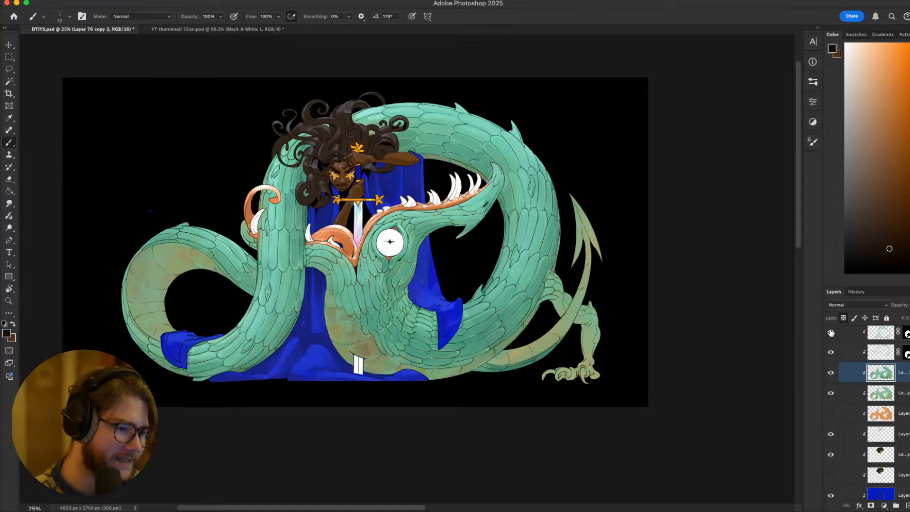
{"action": "left_click", "coordinate": [830, 332]}
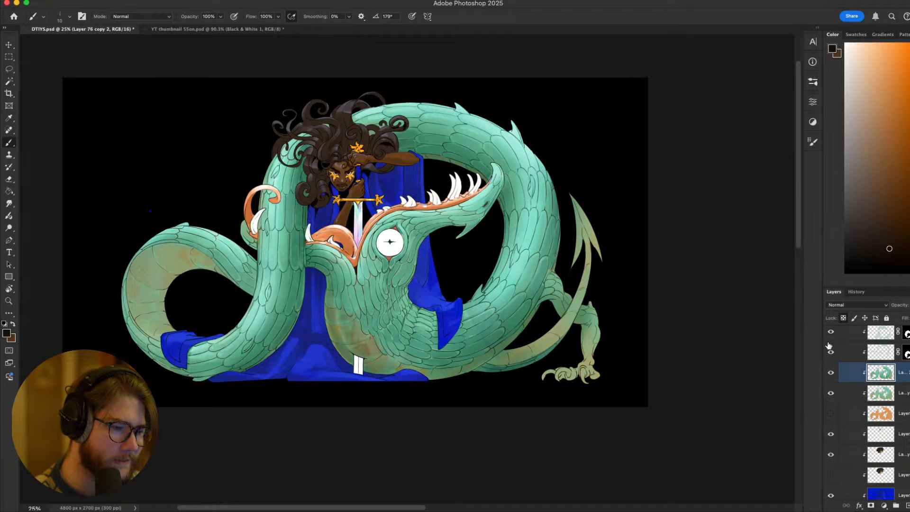
Select the dragon's masked Multiply layer, Layer 97, and toggle its visibility to compare the shading with and without it
{"action": "left_click", "coordinate": [874, 335]}
{"action": "left_click", "coordinate": [830, 335]}
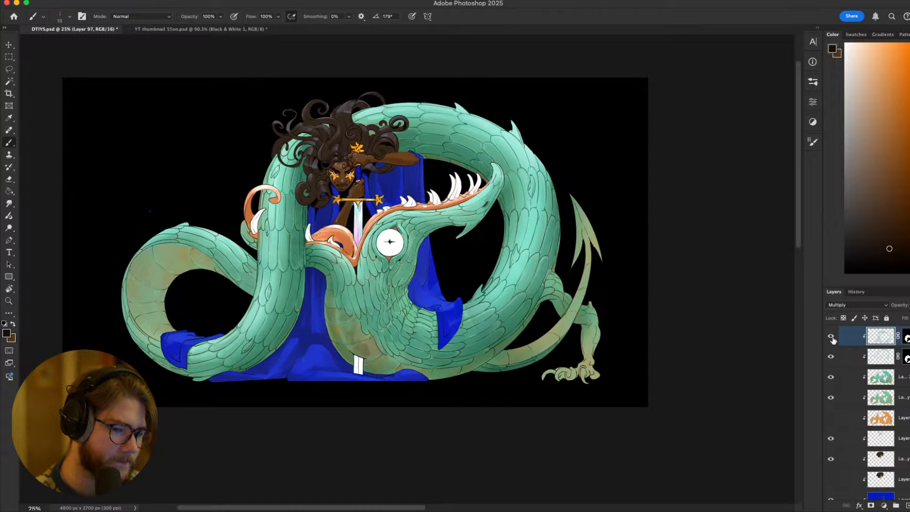
{"action": "left_click", "coordinate": [831, 336]}
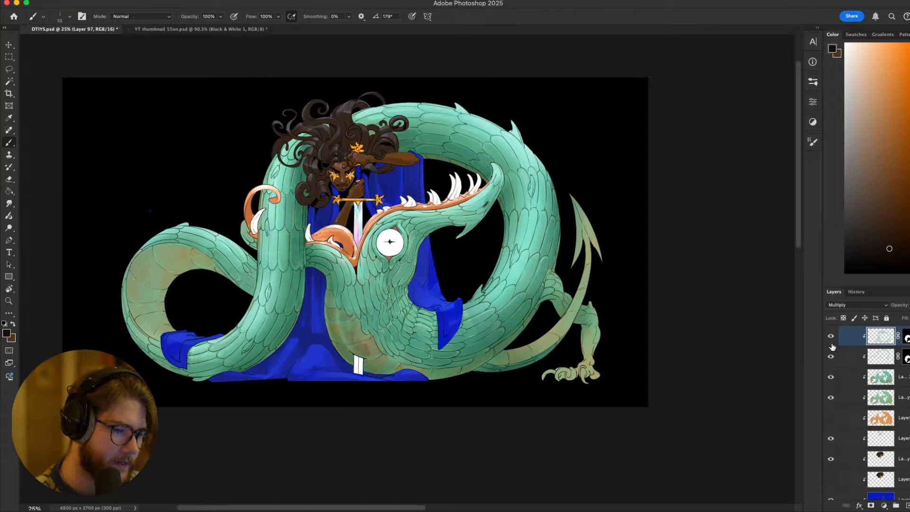
{"action": "left_click", "coordinate": [831, 337]}
{"action": "left_click", "coordinate": [831, 338]}
{"action": "left_click", "coordinate": [832, 356]}
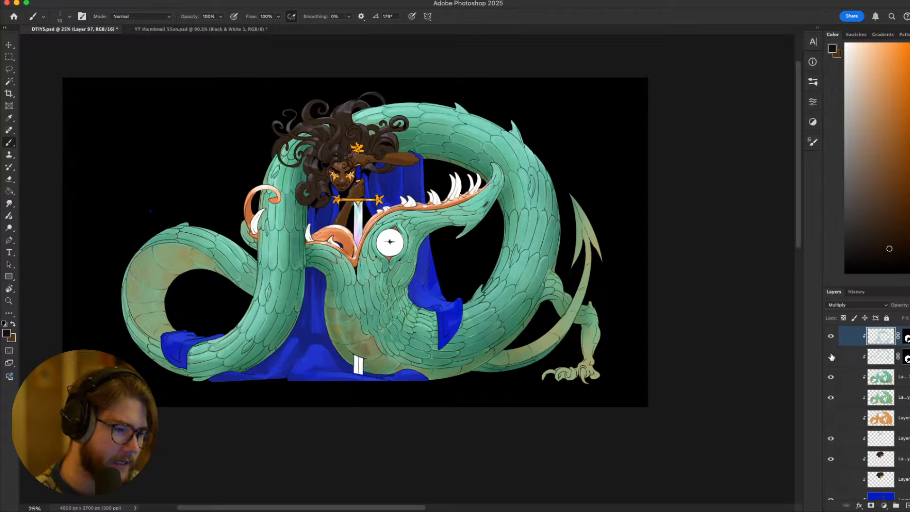
{"action": "left_click", "coordinate": [832, 345]}
{"action": "left_click", "coordinate": [833, 345]}
Toggle the masked layer directly below Layer 97 to compare its effect and leave that layer hidden
{"action": "left_click", "coordinate": [831, 357]}
{"action": "left_click", "coordinate": [831, 357]}
{"action": "left_click", "coordinate": [831, 357]}
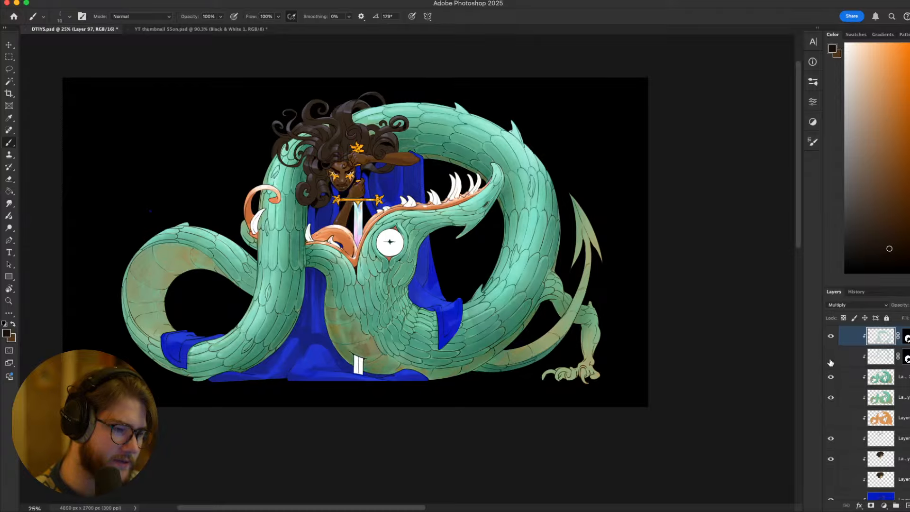
{"action": "left_click", "coordinate": [831, 358]}
{"action": "left_click", "coordinate": [830, 358]}
{"action": "left_click", "coordinate": [831, 358]}
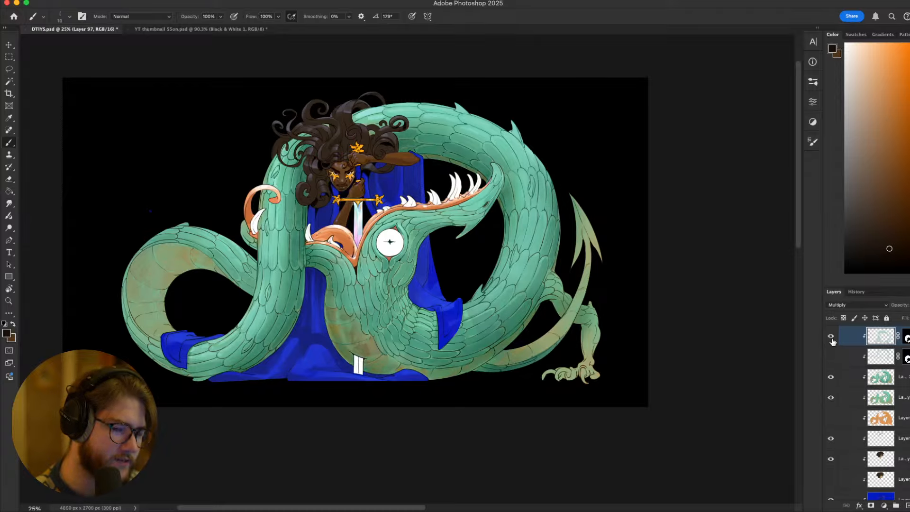
Toggle Layer 97 on and off to judge its shading on its own, ending with it shown
{"action": "left_click", "coordinate": [832, 343]}
{"action": "left_click", "coordinate": [832, 343]}
{"action": "left_click", "coordinate": [832, 343]}
{"action": "left_click", "coordinate": [832, 343]}
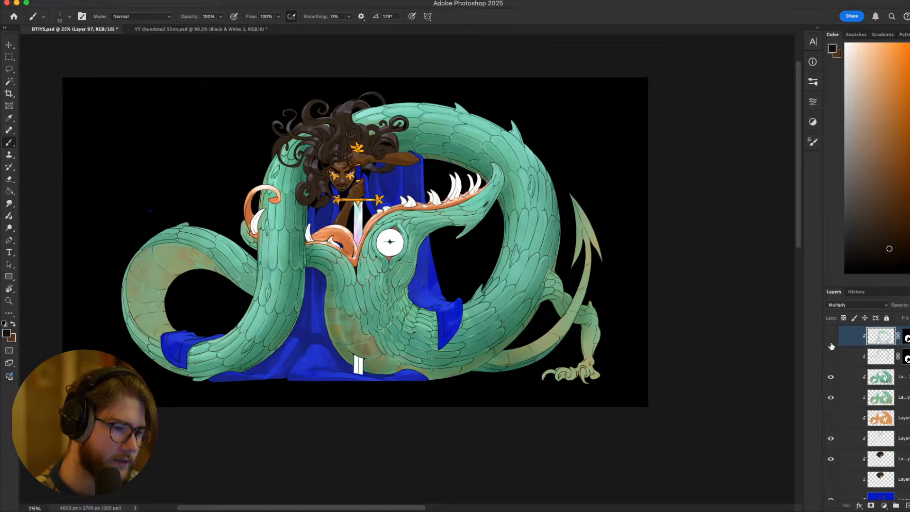
{"action": "left_click", "coordinate": [832, 345]}
{"action": "left_click", "coordinate": [833, 346]}
{"action": "left_click_drag", "start_coordinate": [585, 370], "coordinate": [703, 364]}
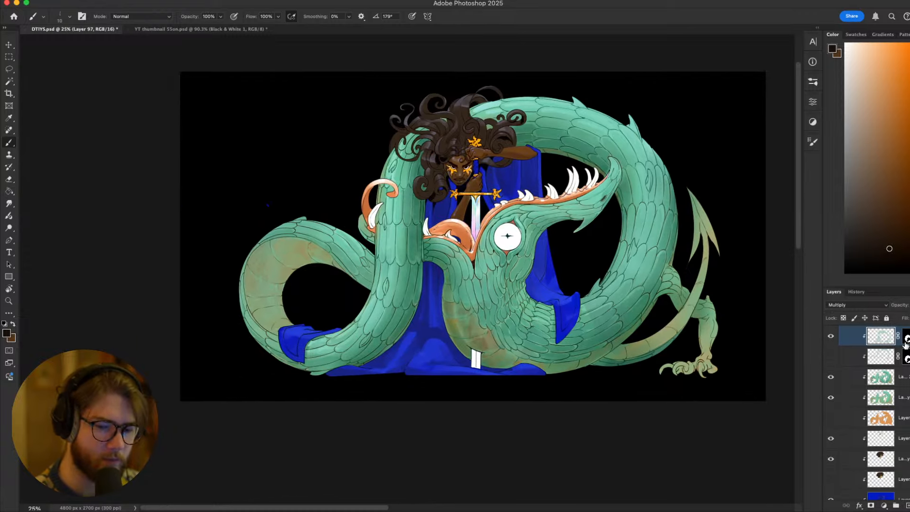
Activate the Eraser tool and reduce its tip to a very small size
{"action": "key", "text": "e"}
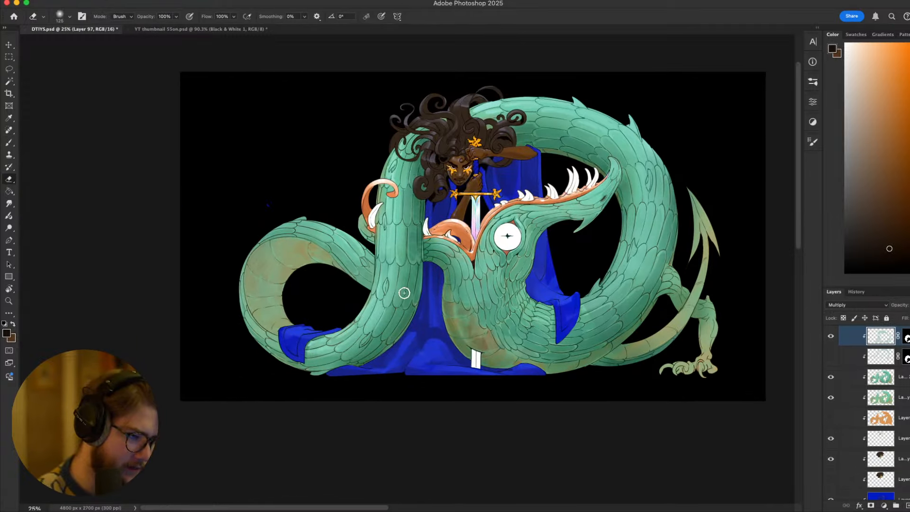
{"action": "key", "text": "bracketleft"}
{"action": "key", "text": "bracketleft"}
{"action": "key", "text": "bracketleft"}
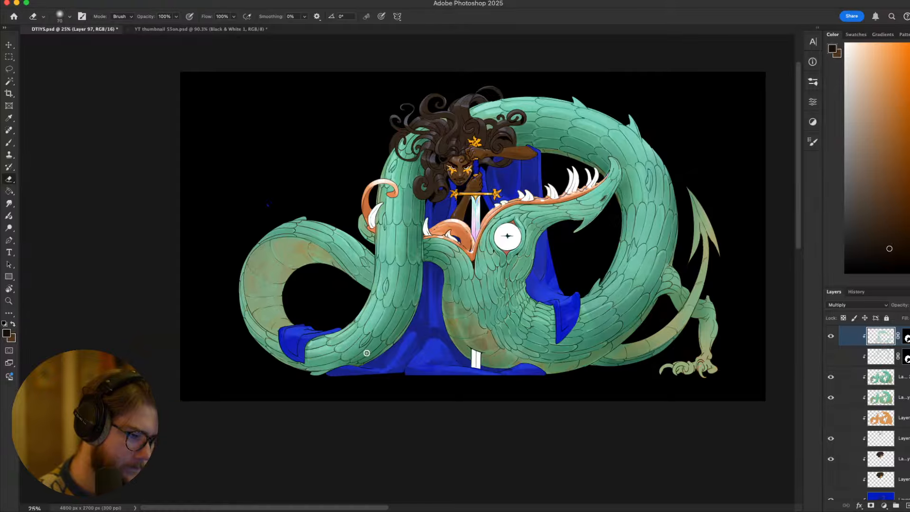
{"action": "key", "text": "bracketleft"}
{"action": "key", "text": "bracketleft"}
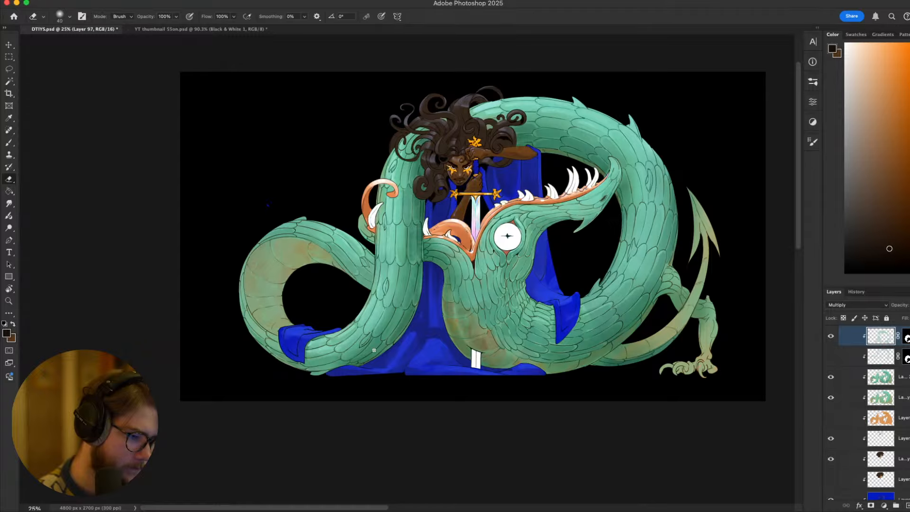
{"action": "key", "text": "bracketleft"}
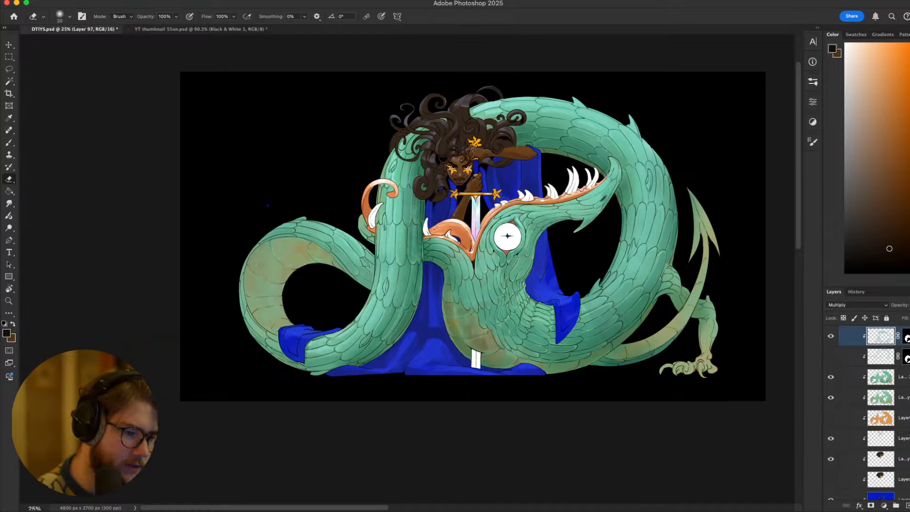
{"action": "key", "text": "bracketleft"}
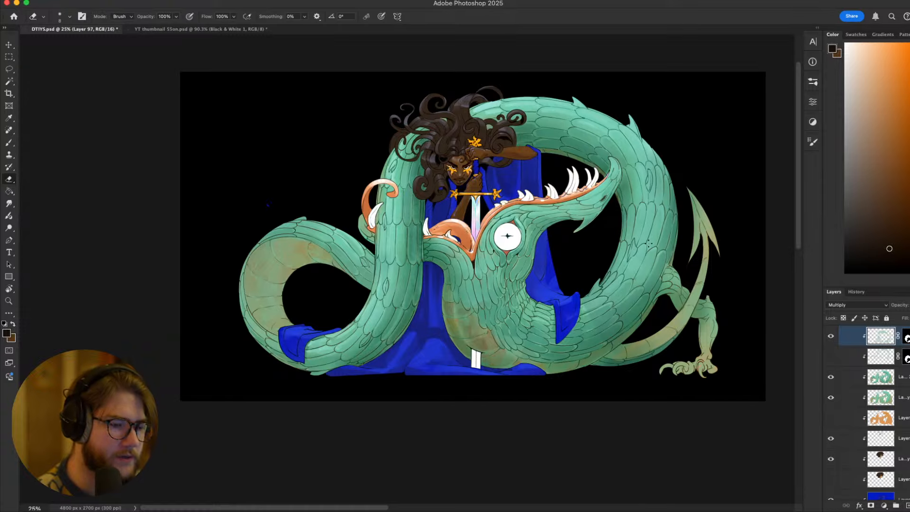
Activate the Brush tool and examine the woman, her sword and the dragon's head up close
{"action": "scroll", "coordinate": [524, 205], "scroll_direction": "up", "scroll_amount": 5}
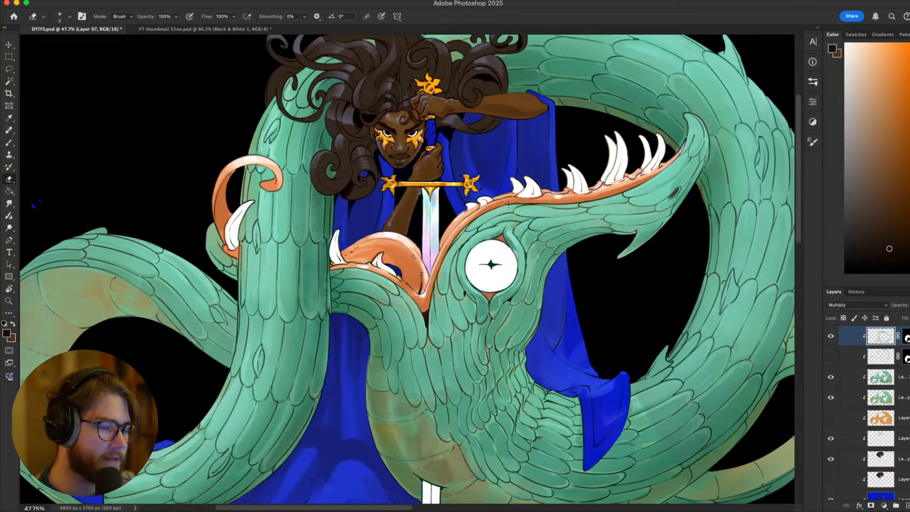
{"action": "scroll", "coordinate": [432, 184], "scroll_direction": "up", "scroll_amount": 2}
{"action": "mouse_move", "coordinate": [410, 179]}
{"action": "left_mouse_down"}
{"action": "mouse_move", "coordinate": [471, 214]}
{"action": "mouse_move", "coordinate": [469, 241]}
{"action": "left_mouse_up"}
{"action": "key", "text": "b"}
{"action": "scroll", "coordinate": [428, 209], "scroll_direction": "up", "scroll_amount": 2}
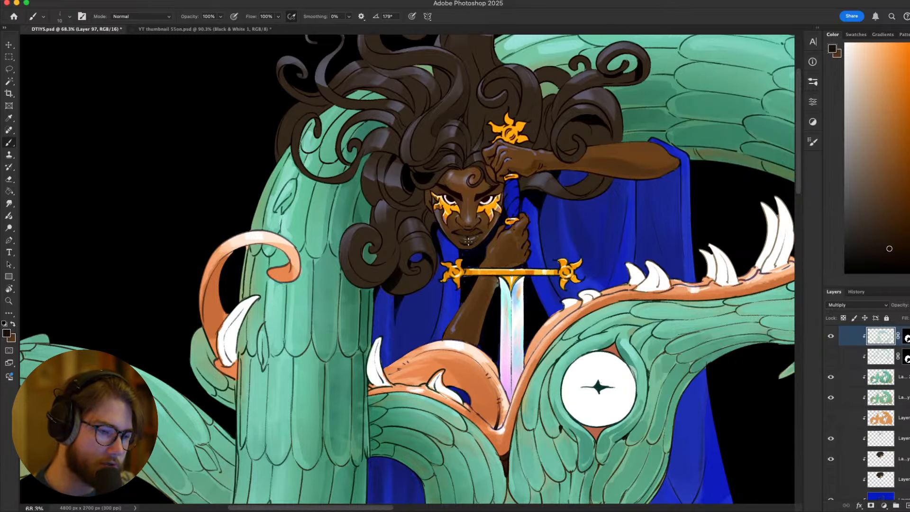
{"action": "scroll", "coordinate": [467, 241], "scroll_direction": "down", "scroll_amount": 3}
{"action": "scroll", "coordinate": [467, 241], "scroll_direction": "up", "scroll_amount": 2}
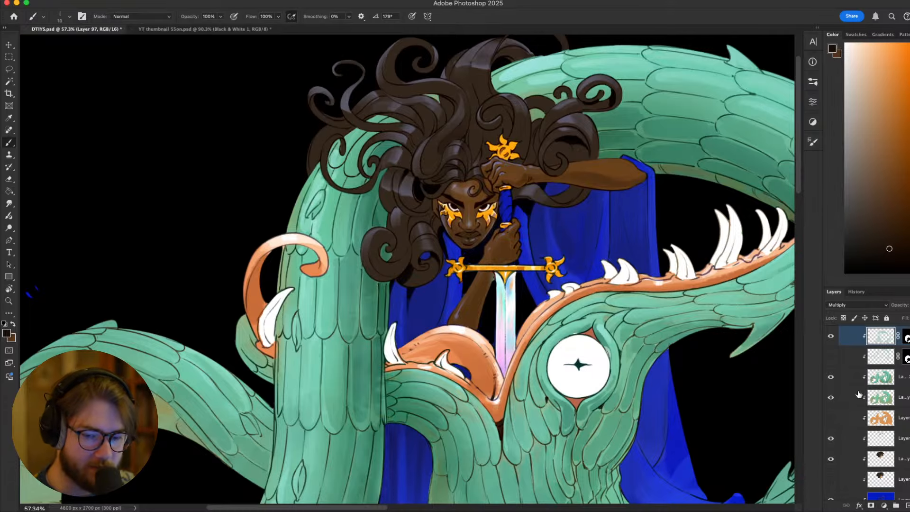
Show the unmasked layer just below the hidden purple layer, toggling it to compare the blue drapery with and without it
{"action": "scroll", "coordinate": [859, 394], "scroll_direction": "up", "scroll_amount": 3}
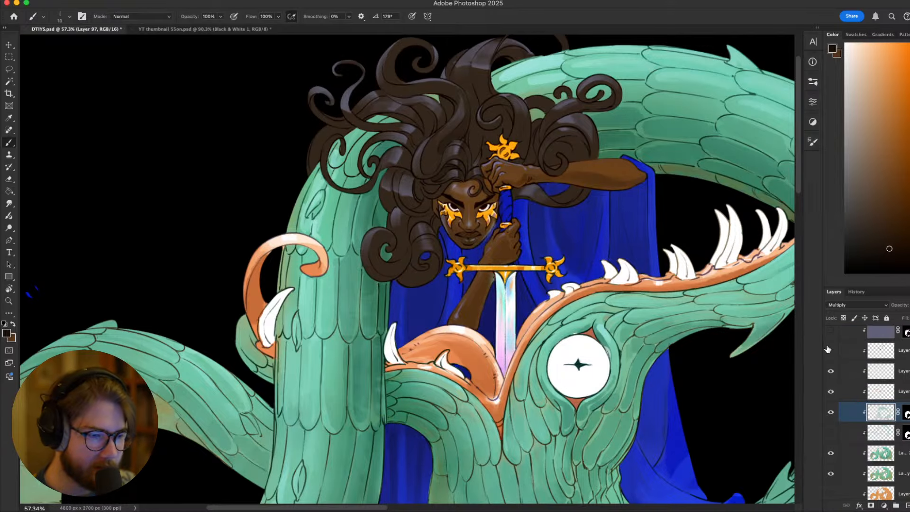
{"action": "left_click", "coordinate": [829, 351]}
{"action": "left_click", "coordinate": [828, 351]}
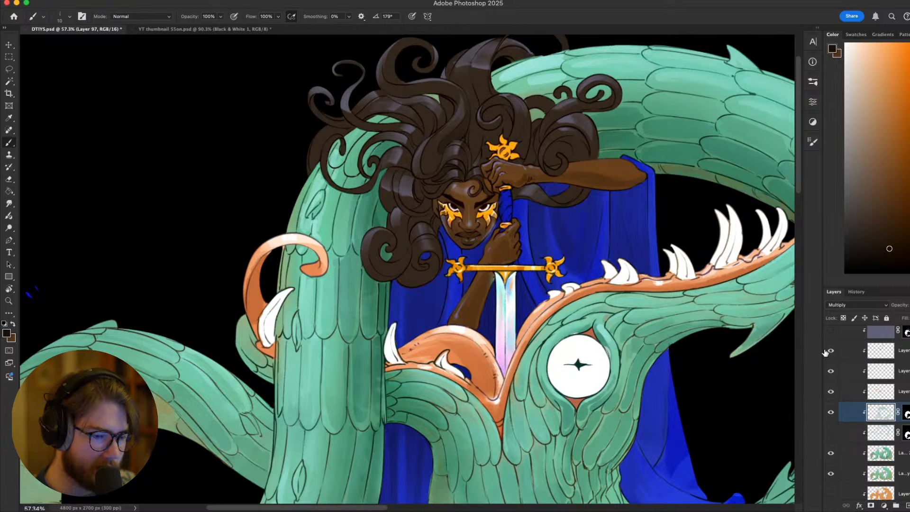
{"action": "left_click", "coordinate": [829, 350]}
{"action": "left_click", "coordinate": [829, 350]}
{"action": "left_click", "coordinate": [829, 350]}
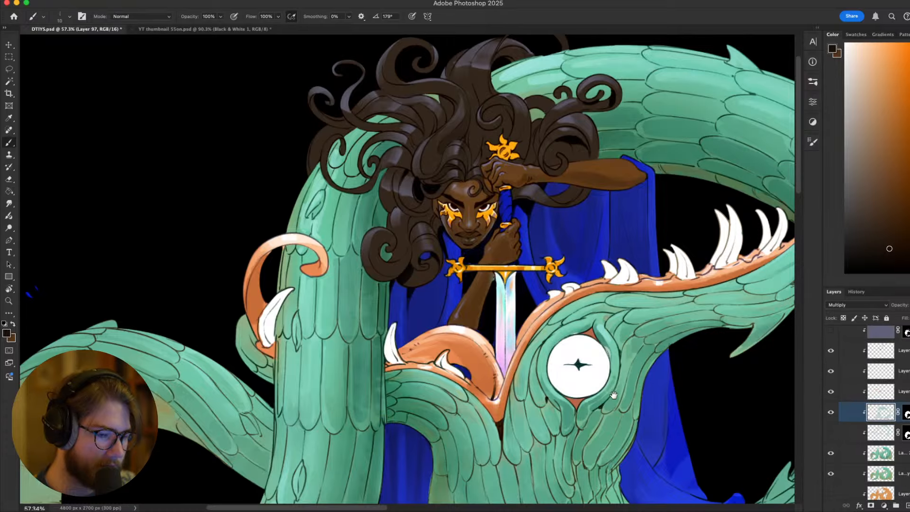
Select Layer 86, just below the hidden purple layer, and make the Brush the active tool after switching briefly to the Lasso
{"action": "left_click_drag", "start_coordinate": [614, 395], "coordinate": [613, 355]}
{"action": "scroll", "coordinate": [537, 369], "scroll_direction": "down", "scroll_amount": 5}
{"action": "scroll", "coordinate": [530, 366], "scroll_direction": "up", "scroll_amount": 5}
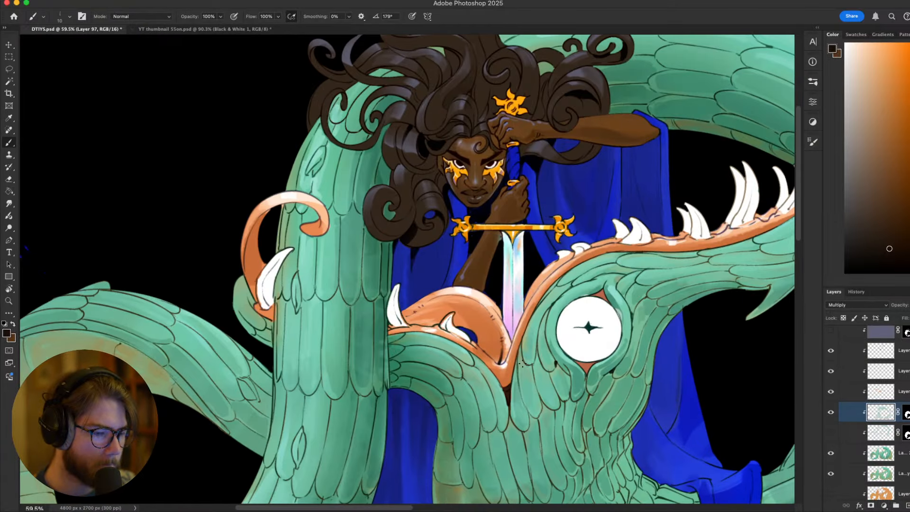
{"action": "key", "text": "l"}
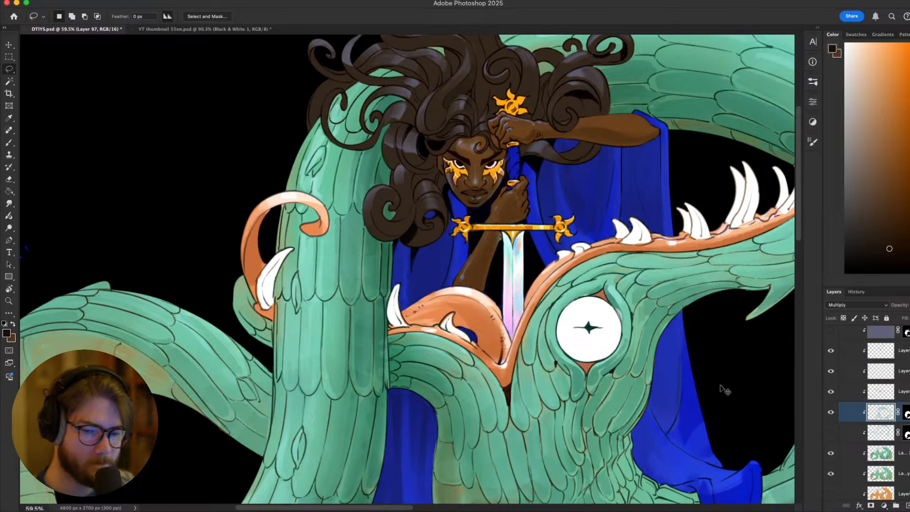
{"action": "left_click", "coordinate": [882, 353]}
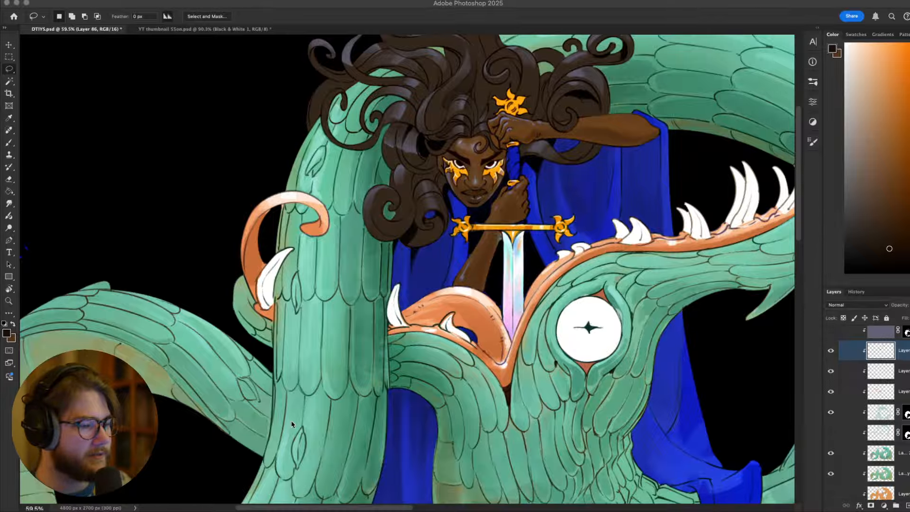
{"action": "left_click", "coordinate": [347, 372]}
{"action": "key", "text": "b"}
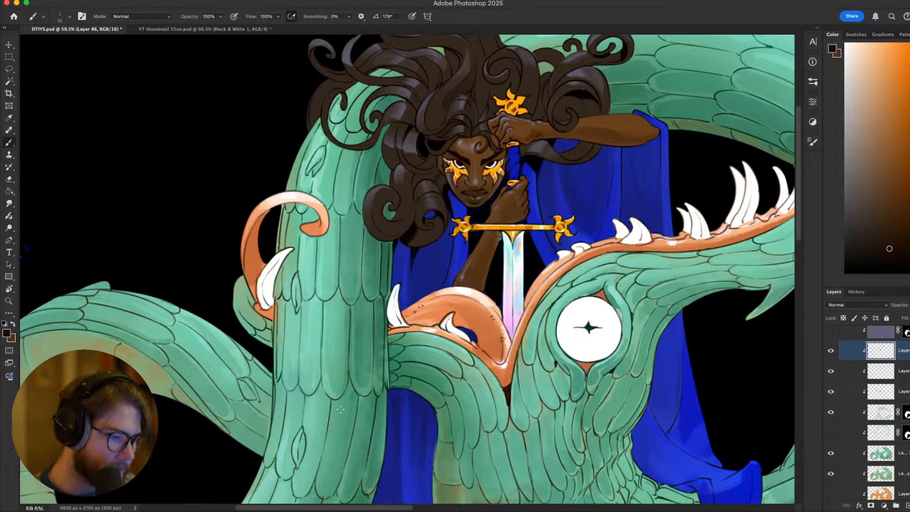
Toggle Layer 86 off and on to compare the shading behind the sword and around the dragon's jaw up close
{"action": "scroll", "coordinate": [350, 415], "scroll_direction": "down", "scroll_amount": 5}
{"action": "scroll", "coordinate": [365, 424], "scroll_direction": "up", "scroll_amount": 3}
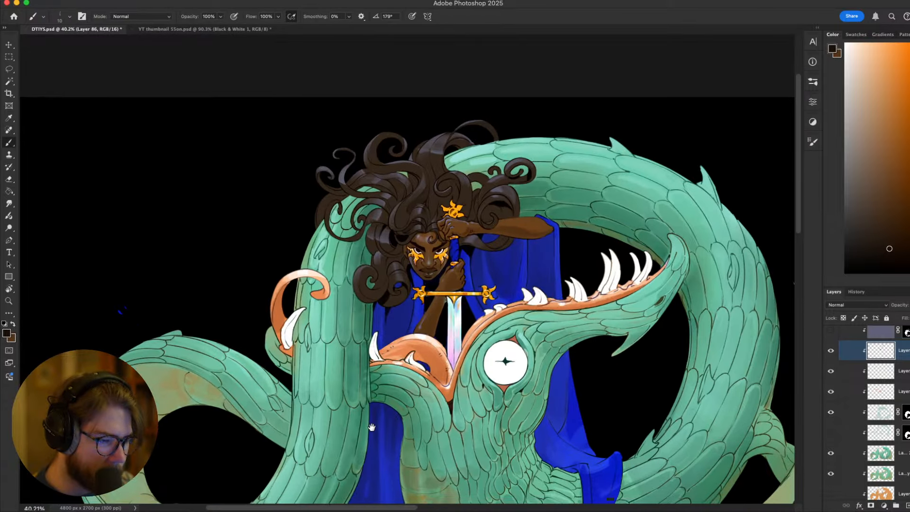
{"action": "scroll", "coordinate": [371, 427], "scroll_direction": "down", "scroll_amount": 3}
{"action": "scroll", "coordinate": [354, 338], "scroll_direction": "up", "scroll_amount": 3}
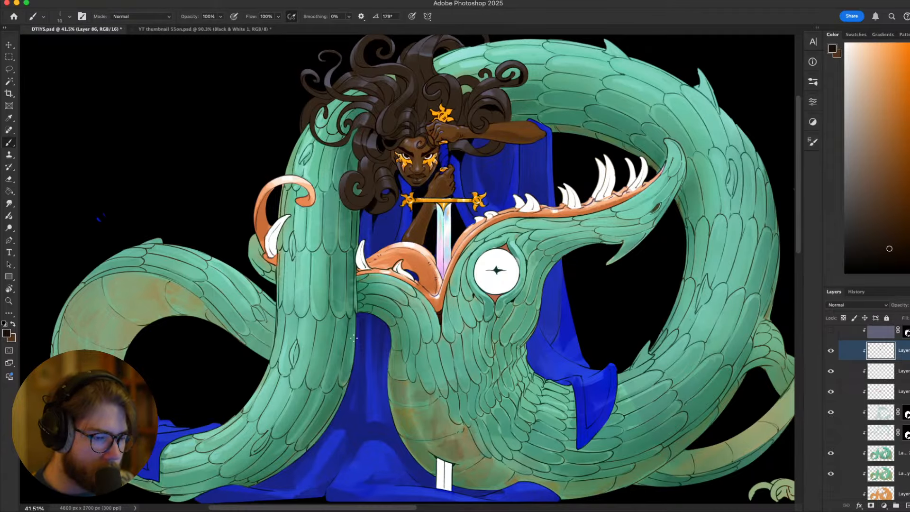
{"action": "scroll", "coordinate": [447, 338], "scroll_direction": "up", "scroll_amount": 2}
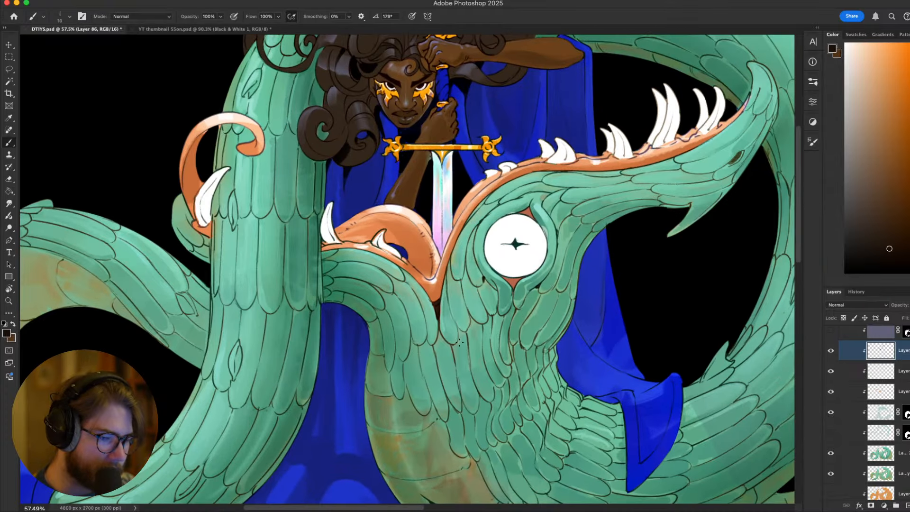
{"action": "left_click", "coordinate": [831, 350]}
{"action": "left_click", "coordinate": [831, 351]}
{"action": "left_click", "coordinate": [831, 350]}
{"action": "left_click", "coordinate": [831, 351]}
{"action": "left_click", "coordinate": [831, 350]}
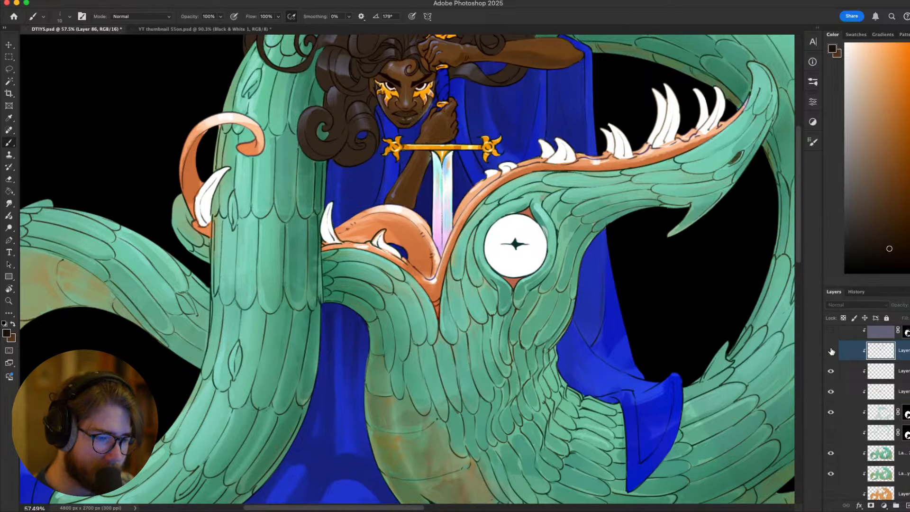
{"action": "left_click", "coordinate": [831, 350]}
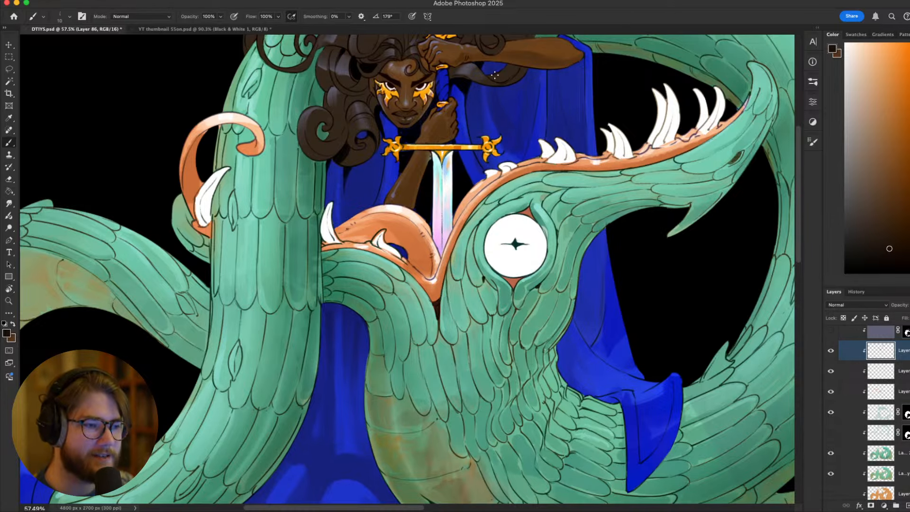
Sample black from the area beside the woman's forearm and choose the AllRounder brush from Gabriel Quinn's Designer Brushes
{"action": "scroll", "coordinate": [494, 75], "scroll_direction": "down", "scroll_amount": 5}
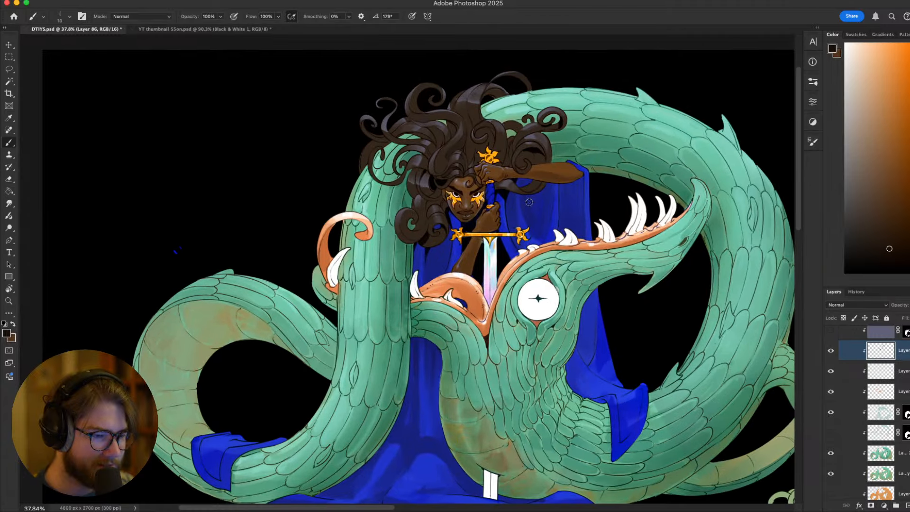
{"action": "scroll", "coordinate": [512, 246], "scroll_direction": "up", "scroll_amount": 4}
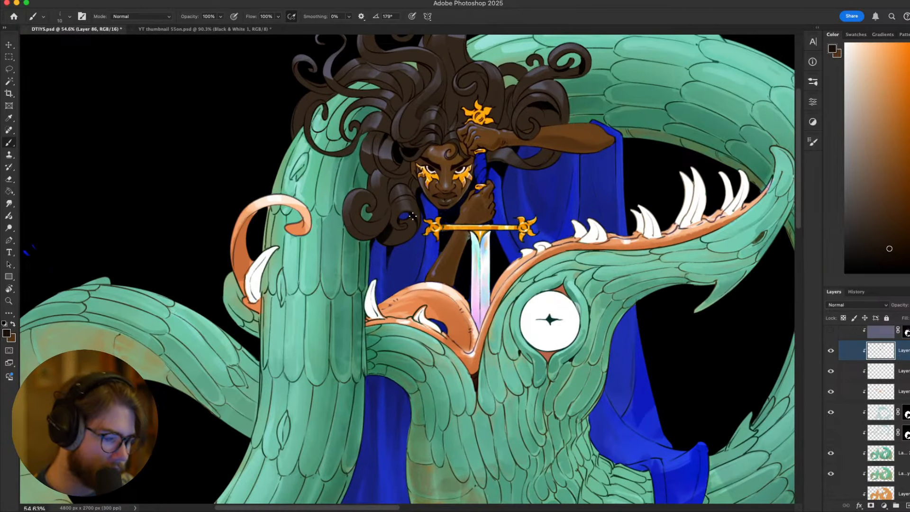
{"action": "left_click", "coordinate": [446, 232], "text": "alt"}
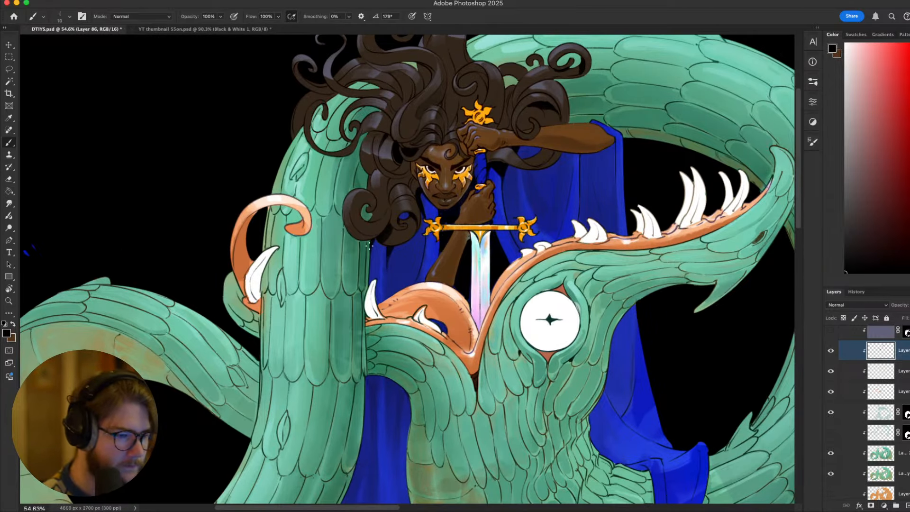
{"action": "right_click", "coordinate": [371, 259]}
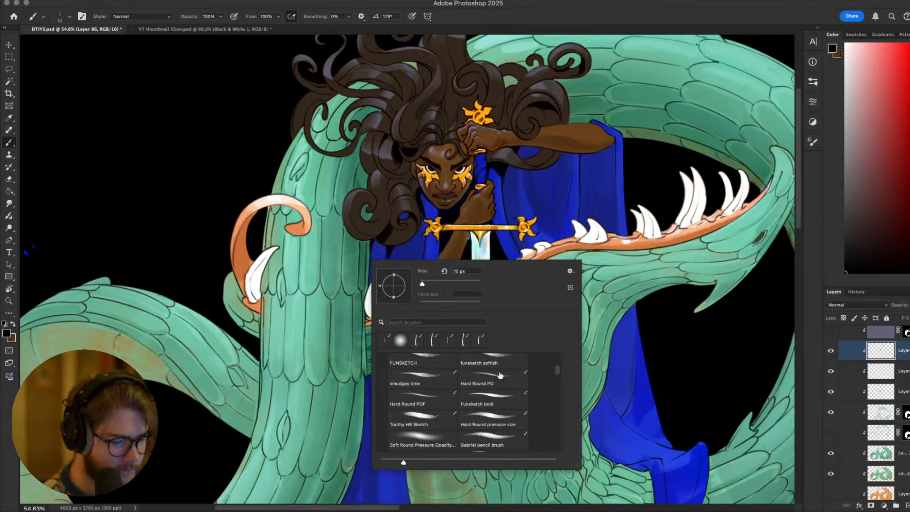
{"action": "mouse_move", "coordinate": [558, 371]}
{"action": "left_mouse_down"}
{"action": "mouse_move", "coordinate": [557, 382]}
{"action": "mouse_move", "coordinate": [562, 363]}
{"action": "left_mouse_up"}
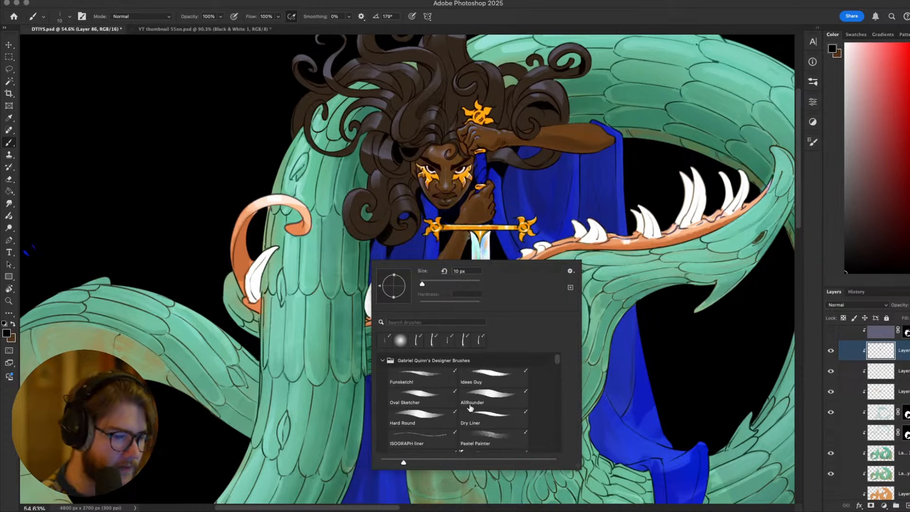
{"action": "left_click", "coordinate": [494, 400]}
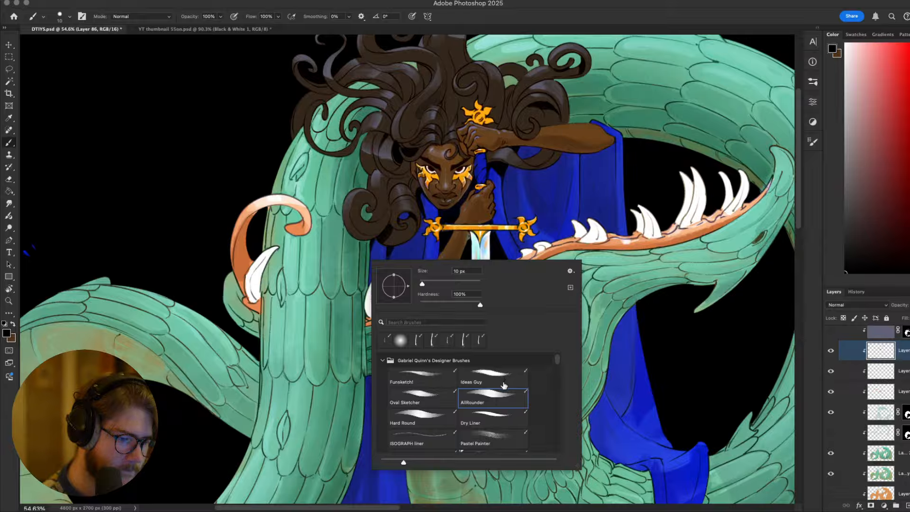
Try a black AllRounder stroke from the blue cloth down across the dragon's jaw on Layer 86, and undo it
{"action": "left_click", "coordinate": [416, 257]}
{"action": "left_click_drag", "start_coordinate": [417, 255], "coordinate": [382, 371]}
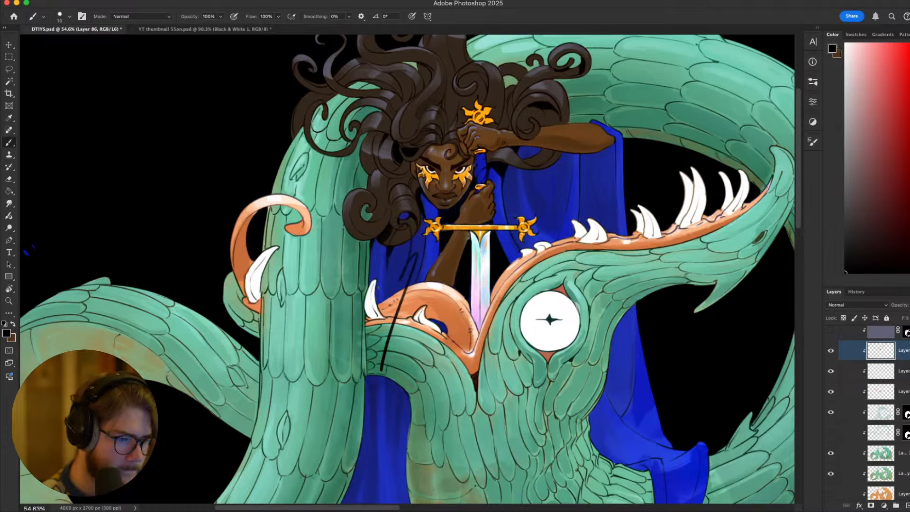
{"action": "key", "text": "super+z"}
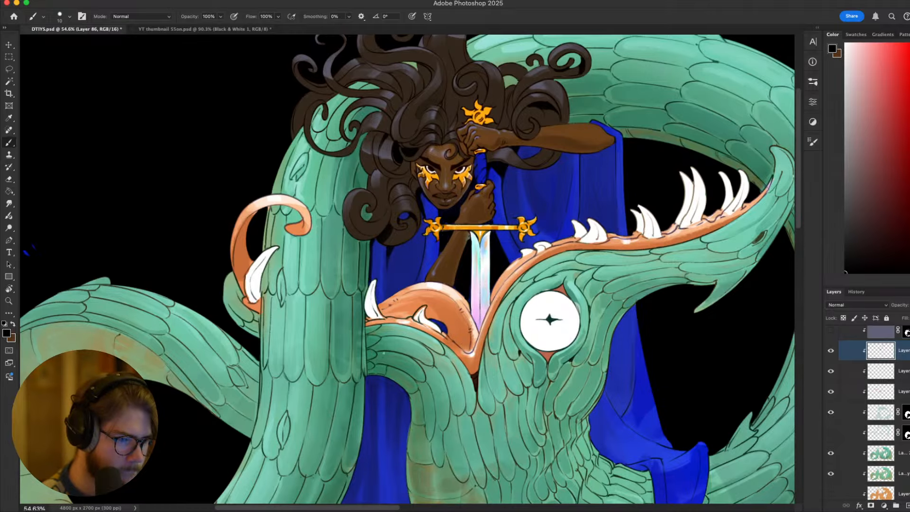
Shrink the brush to 9 px and review the whole illustration, comparing the full composition with closer views of the woman and dragon's head
{"action": "key", "text": "bracketleft"}
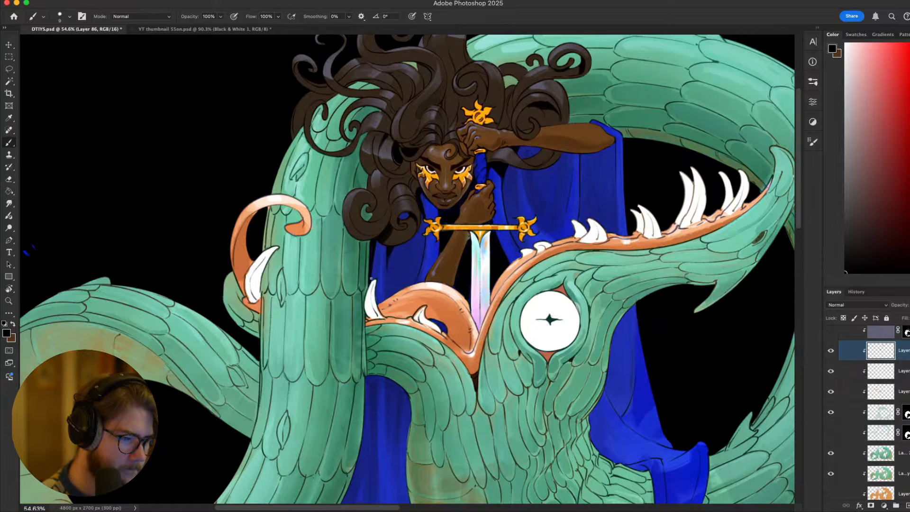
{"action": "left_click_drag", "start_coordinate": [636, 304], "coordinate": [652, 204]}
{"action": "key", "text": "super+minus"}
{"action": "key", "text": "super+minus"}
{"action": "key", "text": "super+minus"}
{"action": "key", "text": "super+minus"}
{"action": "key", "text": "super+minus"}
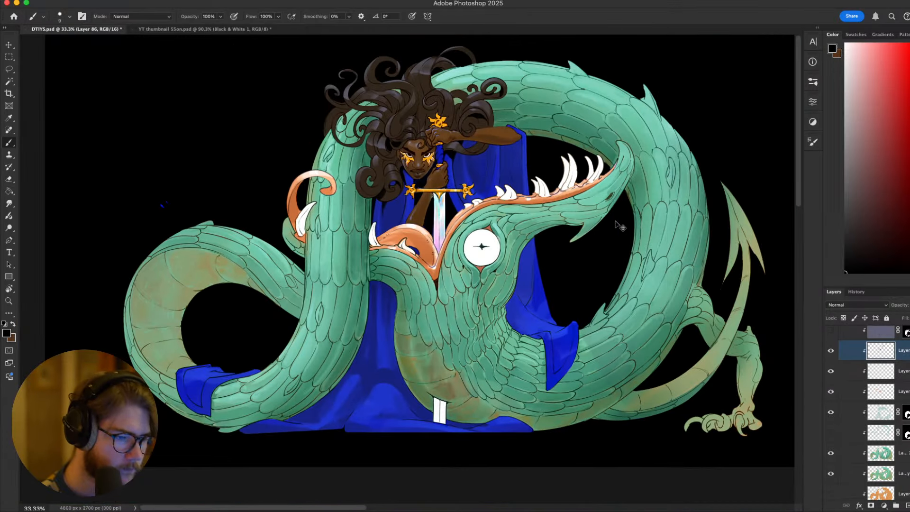
{"action": "key", "text": "super+minus"}
{"action": "key", "text": "super+equal"}
{"action": "key", "text": "super+equal"}
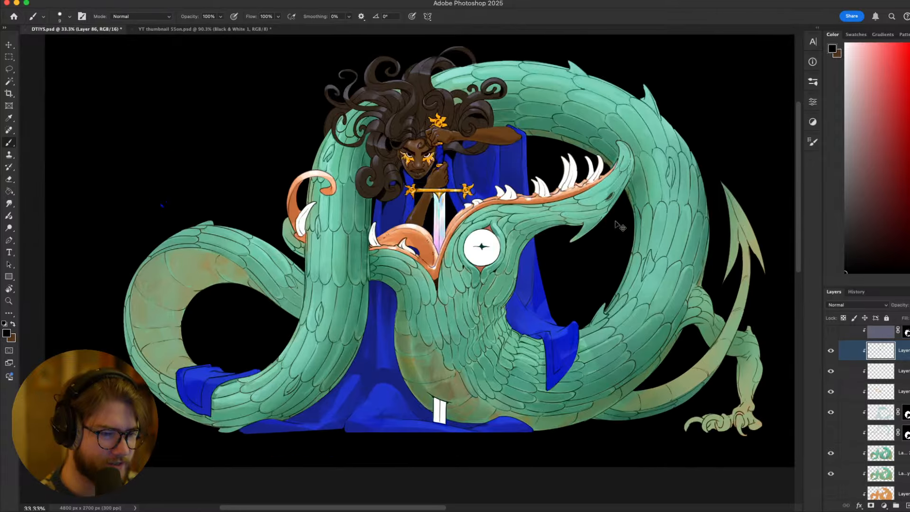
{"action": "key", "text": "super+equal"}
{"action": "key", "text": "super+equal"}
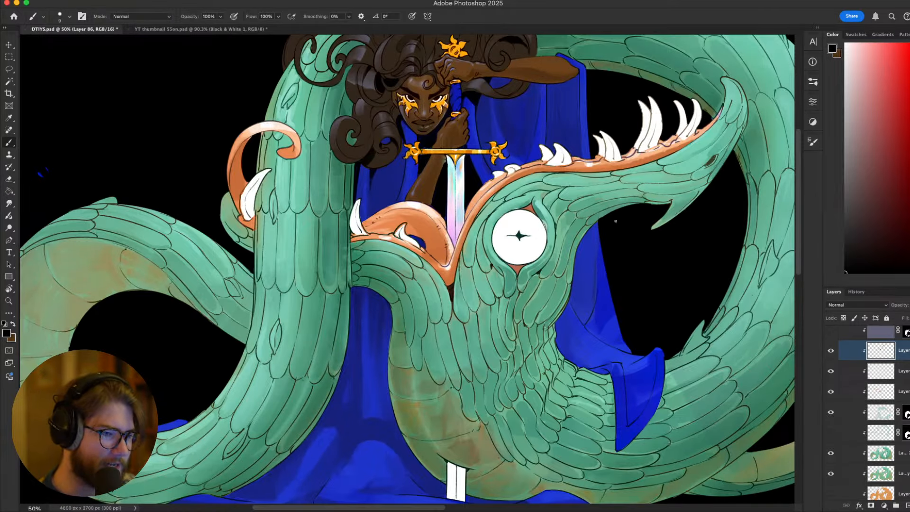
{"action": "scroll", "coordinate": [517, 277], "scroll_direction": "down", "scroll_amount": 10}
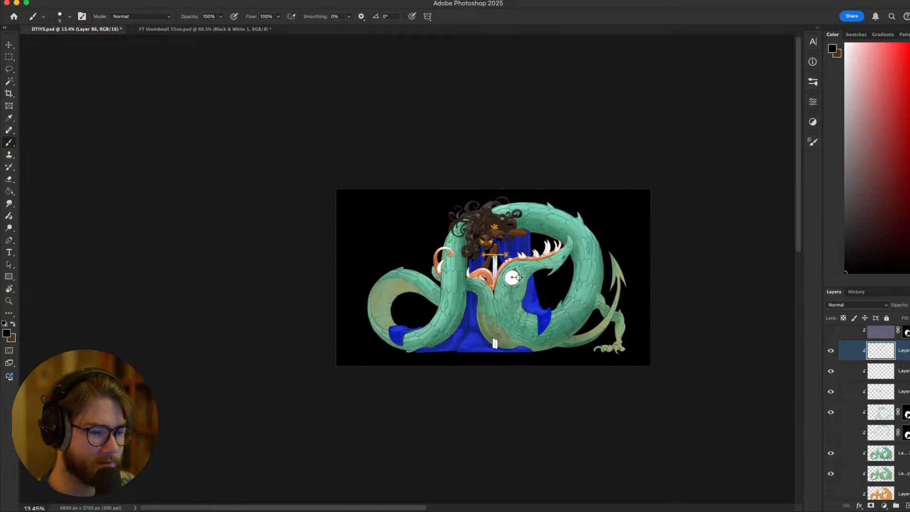
{"action": "scroll", "coordinate": [515, 276], "scroll_direction": "up", "scroll_amount": 7}
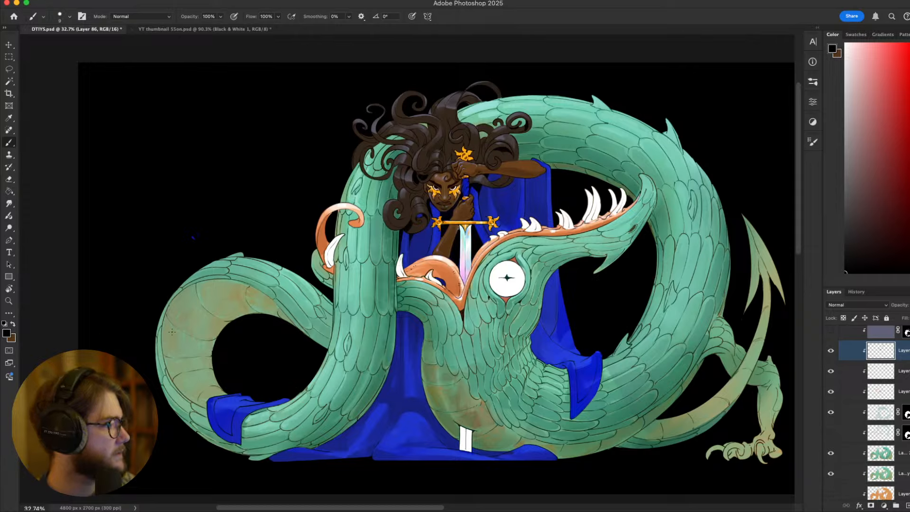
{"action": "key", "text": "super+Tab"}
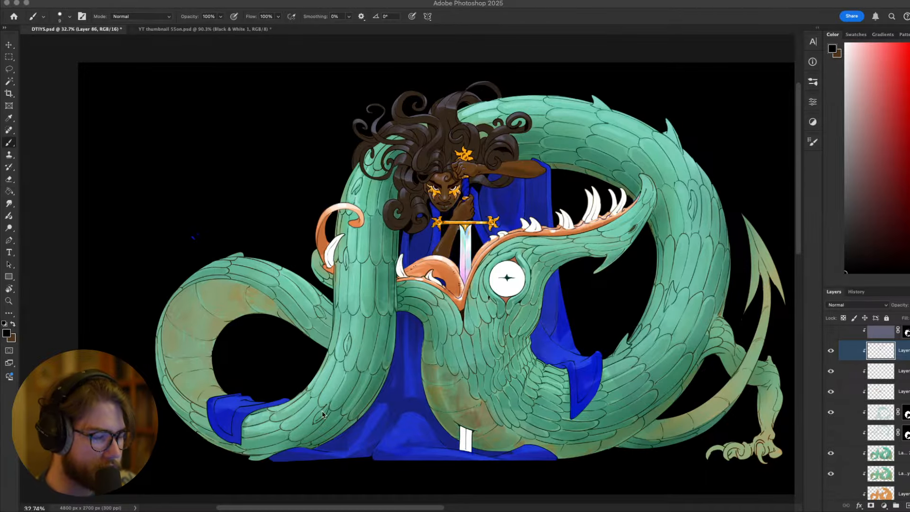
{"action": "left_click", "coordinate": [640, 276]}
{"action": "scroll", "coordinate": [581, 330], "scroll_direction": "up", "scroll_amount": 3}
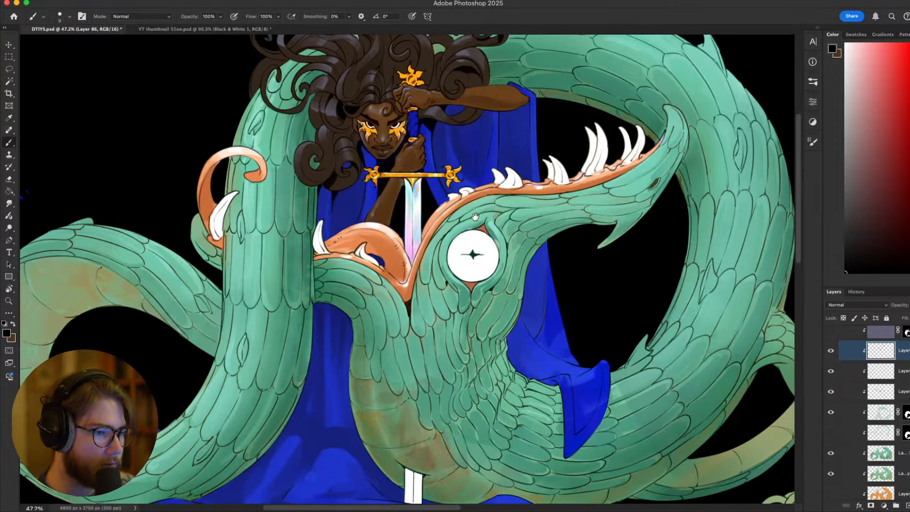
Paint black shadow along the tip and underside of the hair curl below the woman's raised forearm on Layer 86
{"action": "left_click_drag", "start_coordinate": [461, 146], "coordinate": [485, 243]}
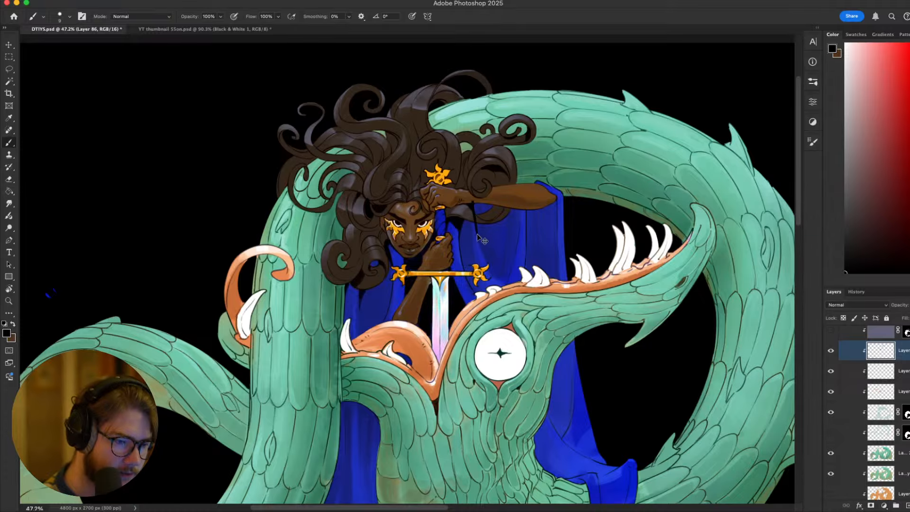
{"action": "mouse_move", "coordinate": [522, 223]}
{"action": "left_mouse_down"}
{"action": "mouse_move", "coordinate": [544, 129]}
{"action": "mouse_move", "coordinate": [537, 117]}
{"action": "mouse_move", "coordinate": [513, 215]}
{"action": "left_mouse_up"}
{"action": "key", "text": "r"}
{"action": "mouse_move", "coordinate": [513, 215]}
{"action": "left_mouse_down"}
{"action": "mouse_move", "coordinate": [402, 154]}
{"action": "mouse_move", "coordinate": [537, 285]}
{"action": "left_mouse_up"}
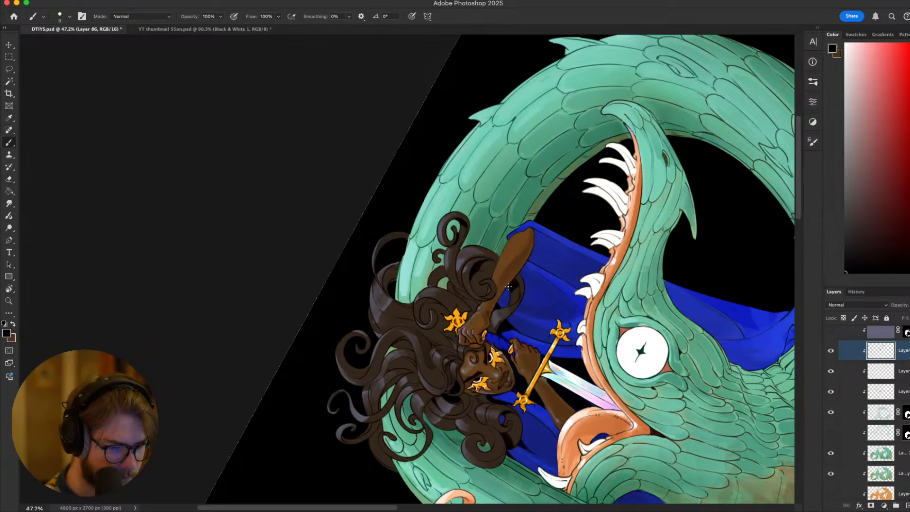
{"action": "key", "text": "r+Escape"}
{"action": "key", "text": "super+1"}
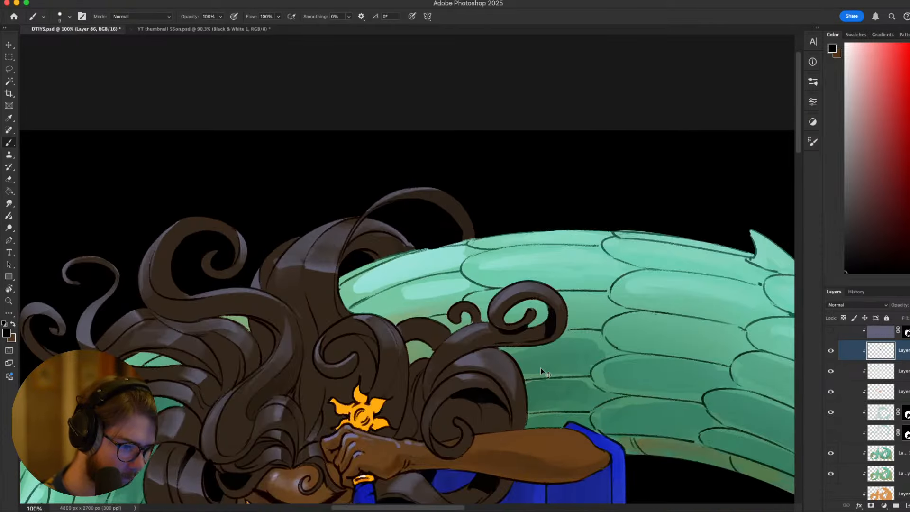
{"action": "key", "text": "r"}
{"action": "mouse_move", "coordinate": [540, 367]}
{"action": "left_mouse_down"}
{"action": "mouse_move", "coordinate": [495, 101]}
{"action": "mouse_move", "coordinate": [545, 142]}
{"action": "left_mouse_up"}
{"action": "key", "text": "l"}
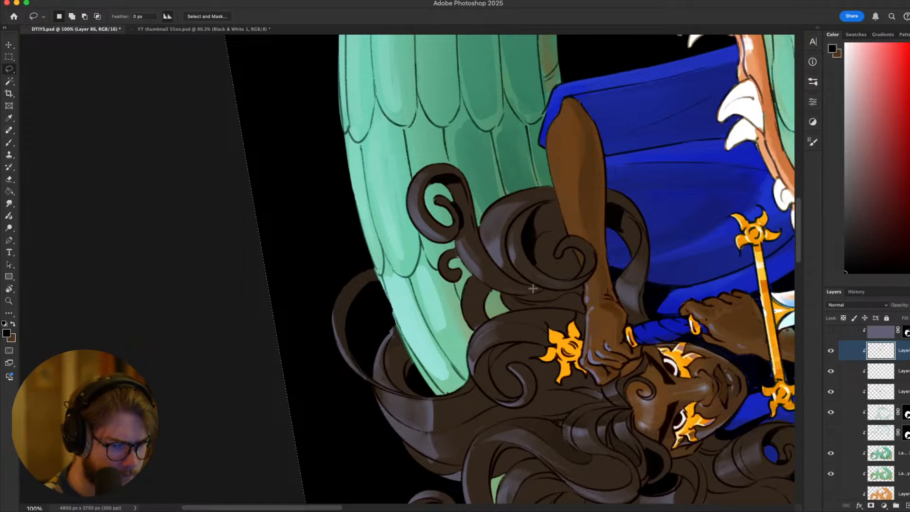
{"action": "key", "text": "r"}
{"action": "left_click_drag", "start_coordinate": [678, 290], "coordinate": [488, 209]}
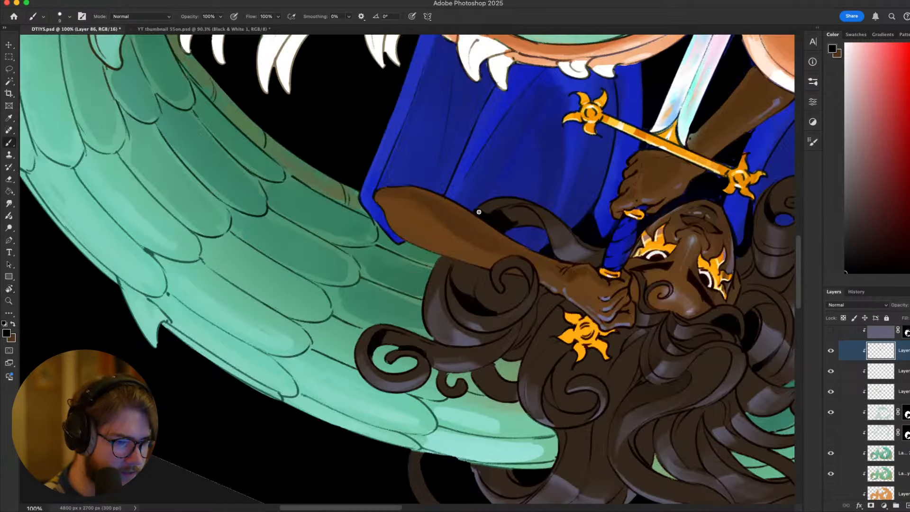
{"action": "key", "text": "l"}
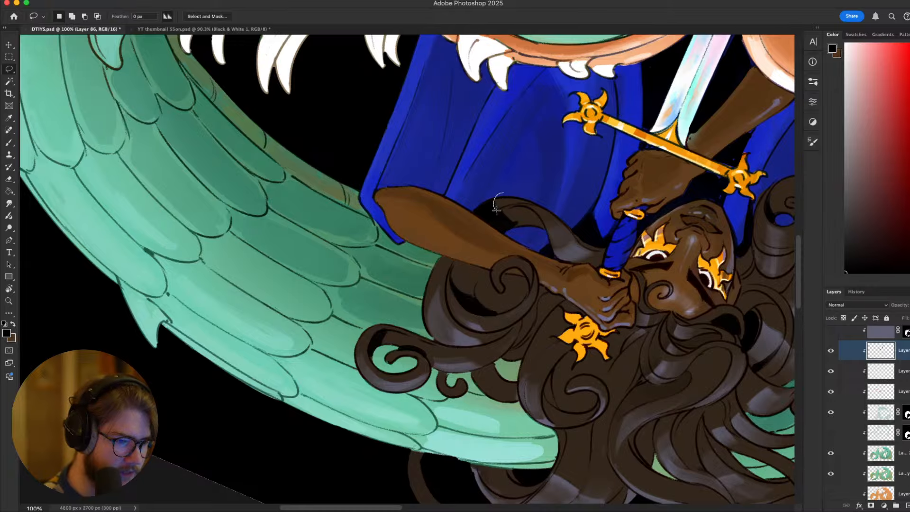
{"action": "key", "text": "Escape"}
{"action": "left_click_drag", "start_coordinate": [525, 317], "coordinate": [739, 211]}
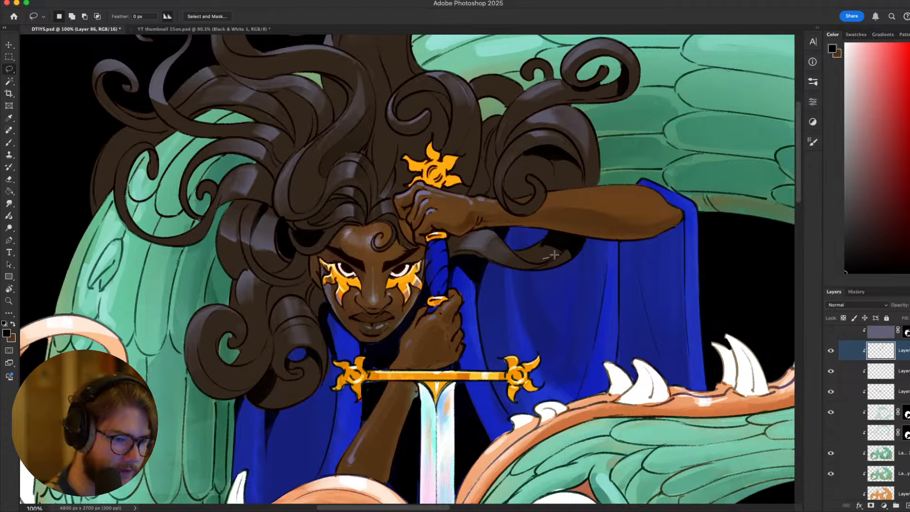
{"action": "key", "text": "b"}
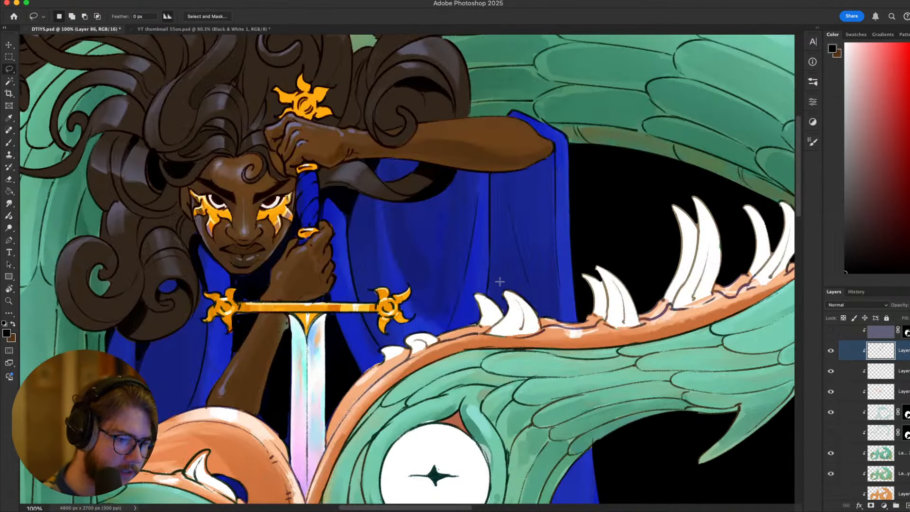
With the canvas rotated, add a black shadow inside the hair curl just above the sun ornament, and restore the upright view
{"action": "mouse_move", "coordinate": [638, 350]}
{"action": "left_mouse_down"}
{"action": "mouse_move", "coordinate": [654, 361]}
{"action": "mouse_move", "coordinate": [722, 367]}
{"action": "left_mouse_up"}
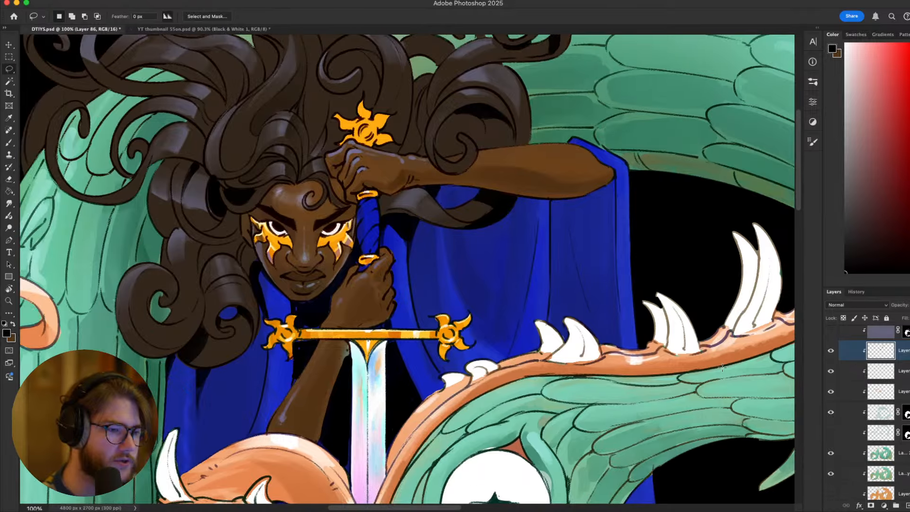
{"action": "scroll", "coordinate": [644, 291], "scroll_direction": "down", "scroll_amount": 5}
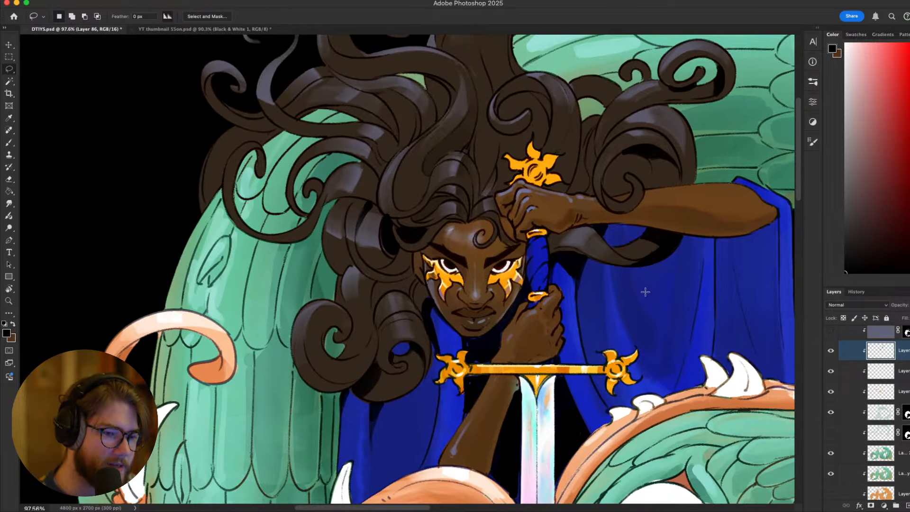
{"action": "scroll", "coordinate": [645, 293], "scroll_direction": "up", "scroll_amount": 2}
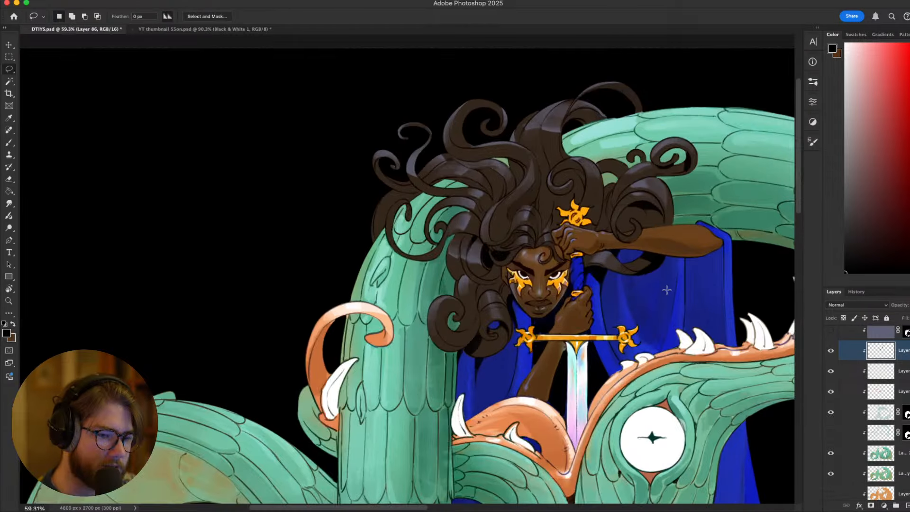
{"action": "scroll", "coordinate": [667, 290], "scroll_direction": "up", "scroll_amount": 2}
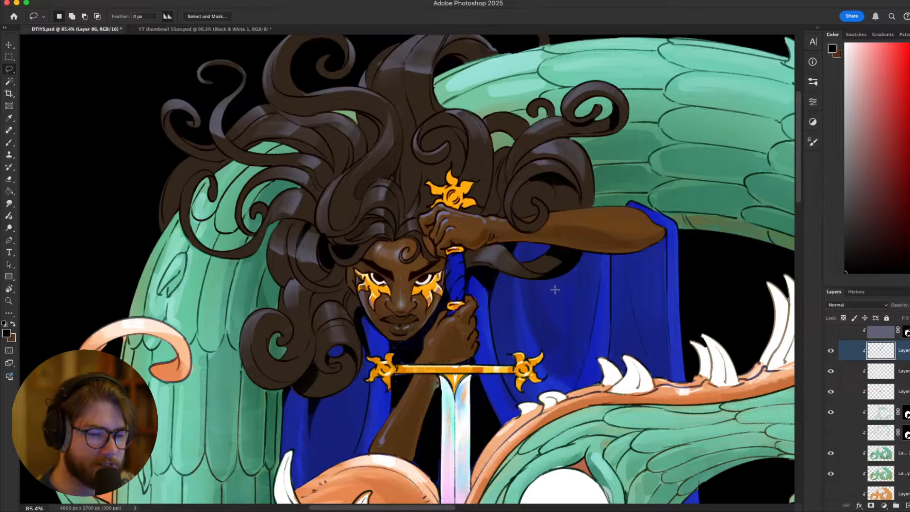
{"action": "scroll", "coordinate": [553, 286], "scroll_direction": "down", "scroll_amount": 1}
{"action": "scroll", "coordinate": [552, 287], "scroll_direction": "up", "scroll_amount": 2}
{"action": "scroll", "coordinate": [684, 264], "scroll_direction": "up", "scroll_amount": 1}
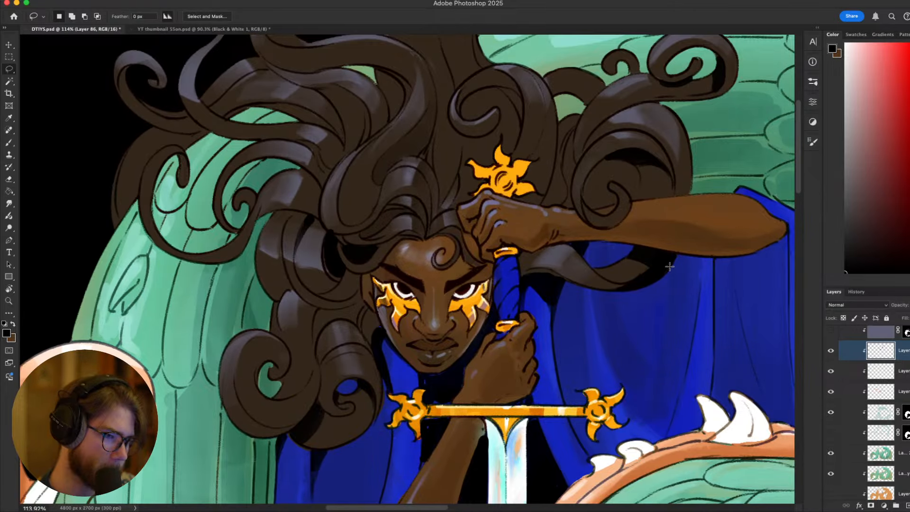
{"action": "key", "text": "r"}
{"action": "mouse_move", "coordinate": [670, 266]}
{"action": "left_mouse_down"}
{"action": "mouse_move", "coordinate": [616, 341]}
{"action": "mouse_move", "coordinate": [526, 365]}
{"action": "mouse_move", "coordinate": [405, 420]}
{"action": "left_mouse_up"}
{"action": "key", "text": "b"}
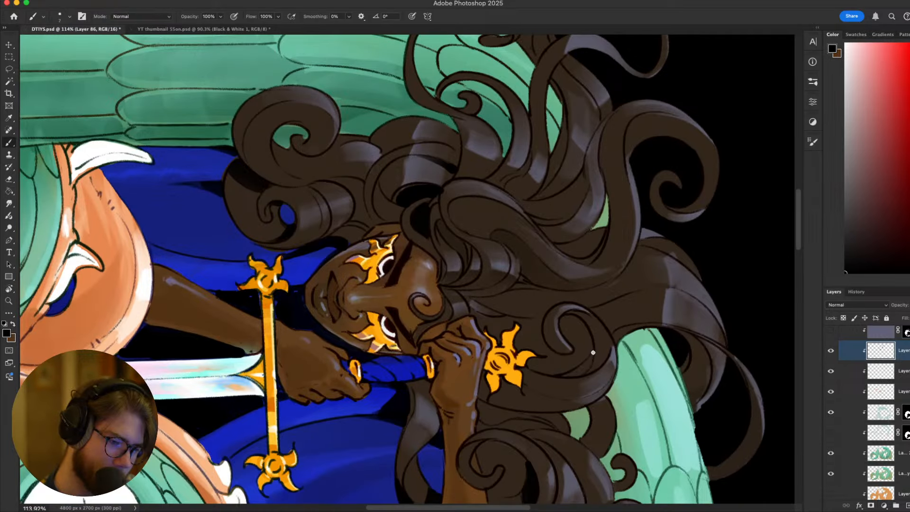
{"action": "left_click_drag", "start_coordinate": [593, 352], "coordinate": [564, 377]}
{"action": "key", "text": "Escape"}
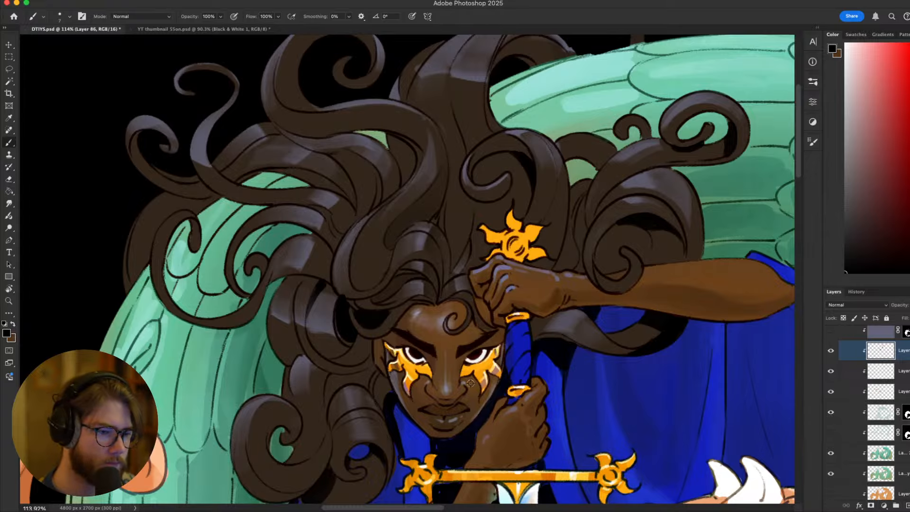
Examine the black accents in the hair around the woman's face, both up close and from farther away
{"action": "scroll", "coordinate": [471, 383], "scroll_direction": "down", "scroll_amount": 6}
{"action": "scroll", "coordinate": [456, 373], "scroll_direction": "up", "scroll_amount": 4}
{"action": "mouse_move", "coordinate": [458, 371]}
{"action": "left_mouse_down"}
{"action": "mouse_move", "coordinate": [467, 308]}
{"action": "mouse_move", "coordinate": [582, 289]}
{"action": "left_mouse_up"}
{"action": "scroll", "coordinate": [501, 320], "scroll_direction": "up", "scroll_amount": 4}
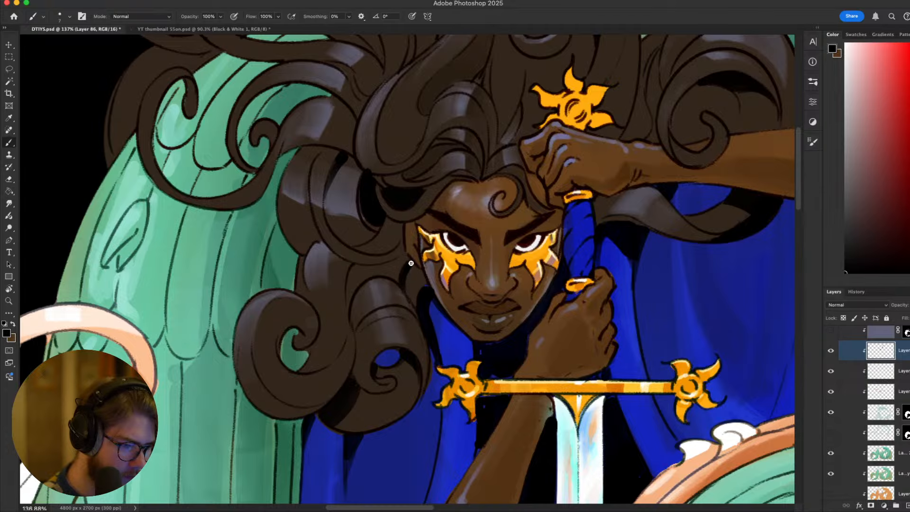
{"action": "scroll", "coordinate": [605, 285], "scroll_direction": "down", "scroll_amount": 3}
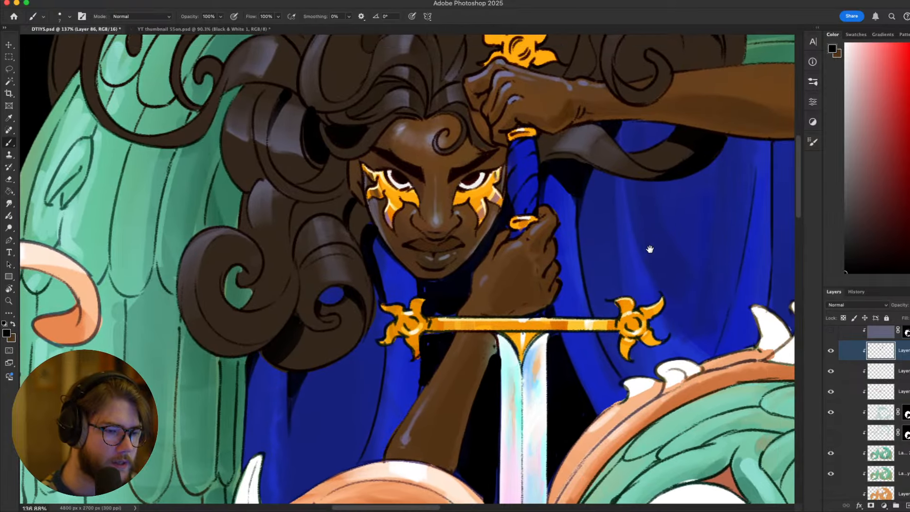
{"action": "scroll", "coordinate": [650, 249], "scroll_direction": "down", "scroll_amount": 5}
{"action": "scroll", "coordinate": [480, 262], "scroll_direction": "up", "scroll_amount": 5}
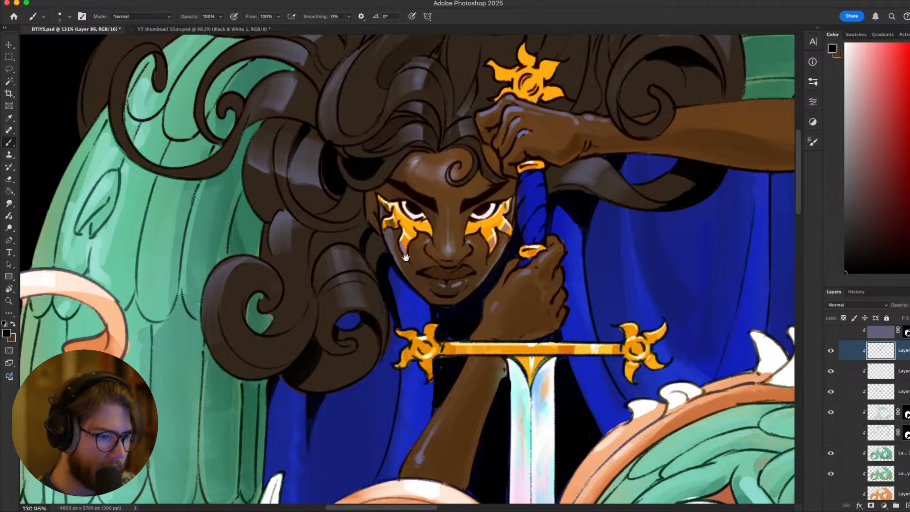
{"action": "scroll", "coordinate": [478, 291], "scroll_direction": "down", "scroll_amount": 5}
{"action": "scroll", "coordinate": [451, 272], "scroll_direction": "up", "scroll_amount": 5}
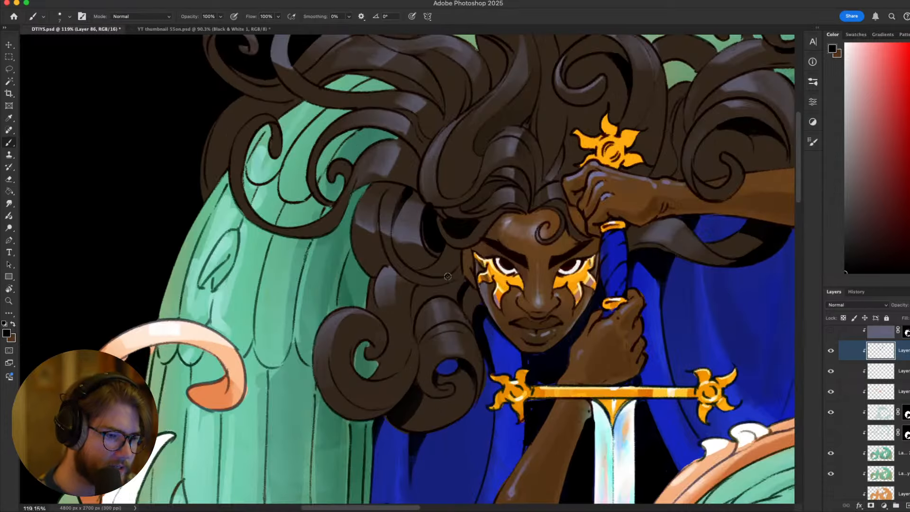
{"action": "left_click_drag", "start_coordinate": [458, 225], "coordinate": [379, 315]}
{"action": "scroll", "coordinate": [379, 315], "scroll_direction": "down", "scroll_amount": 5}
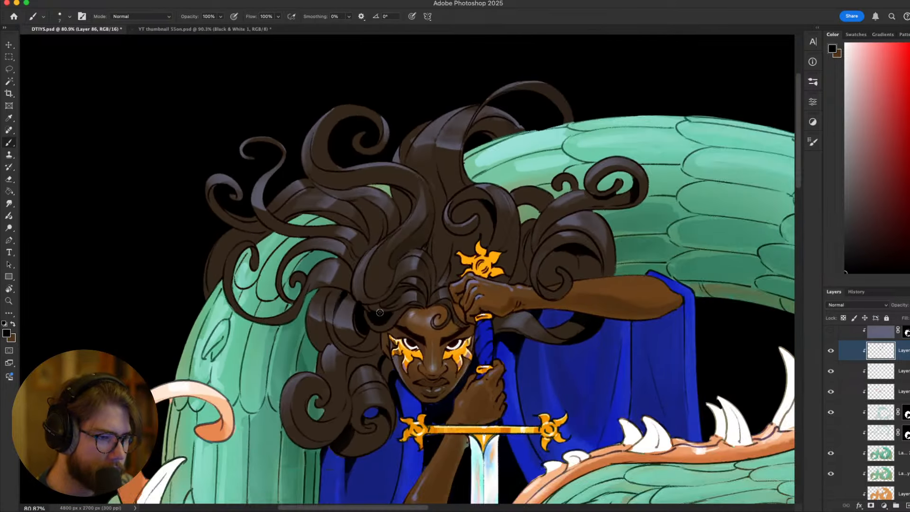
{"action": "scroll", "coordinate": [382, 308], "scroll_direction": "up", "scroll_amount": 3}
Inspect the hair curls in a rotated view and compare the upright figure's hair and face at distant and close zoom
{"action": "key", "text": "r"}
{"action": "mouse_move", "coordinate": [382, 308]}
{"action": "left_mouse_down"}
{"action": "mouse_move", "coordinate": [635, 361]}
{"action": "mouse_move", "coordinate": [656, 325]}
{"action": "mouse_move", "coordinate": [544, 277]}
{"action": "left_mouse_up"}
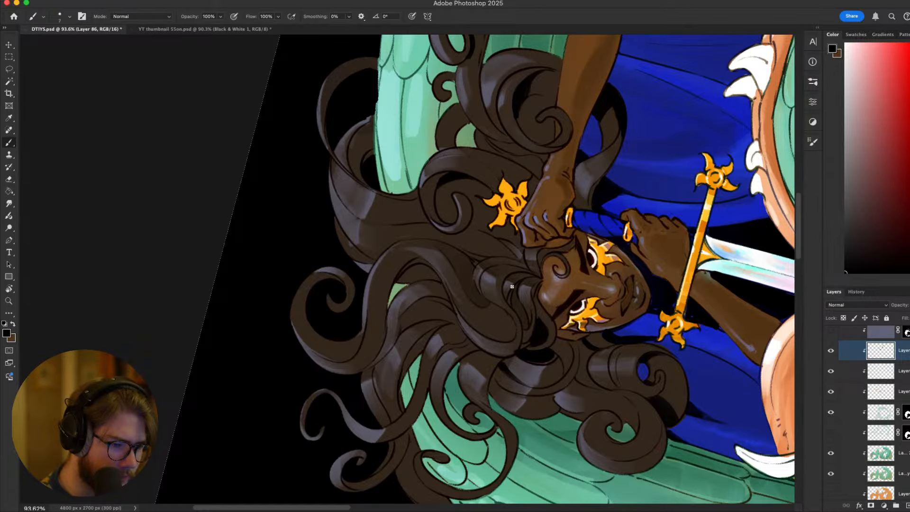
{"action": "key", "text": "r"}
{"action": "left_click_drag", "start_coordinate": [512, 286], "coordinate": [607, 240]}
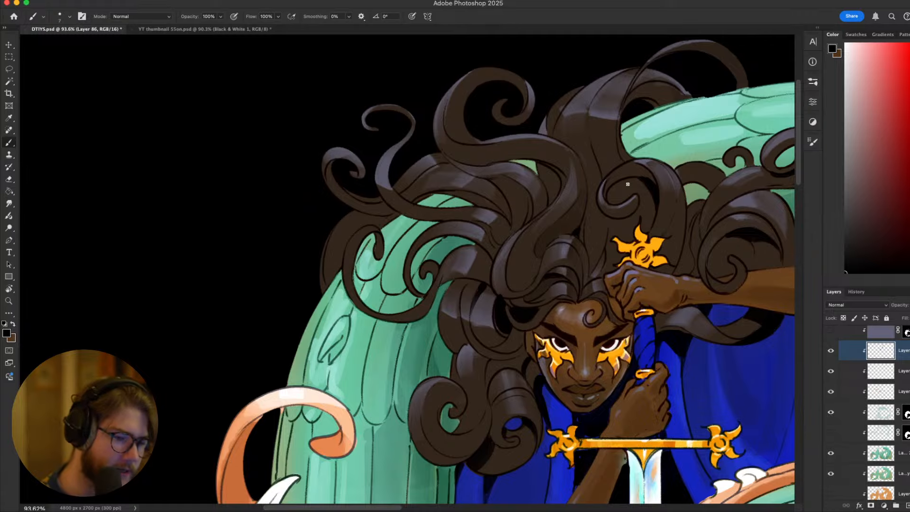
{"action": "scroll", "coordinate": [602, 247], "scroll_direction": "down", "scroll_amount": 3}
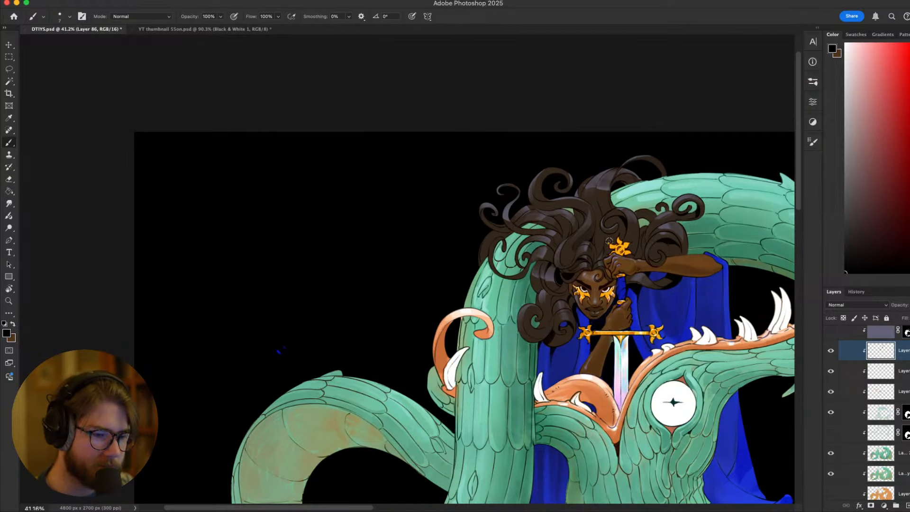
{"action": "scroll", "coordinate": [609, 240], "scroll_direction": "up", "scroll_amount": 4}
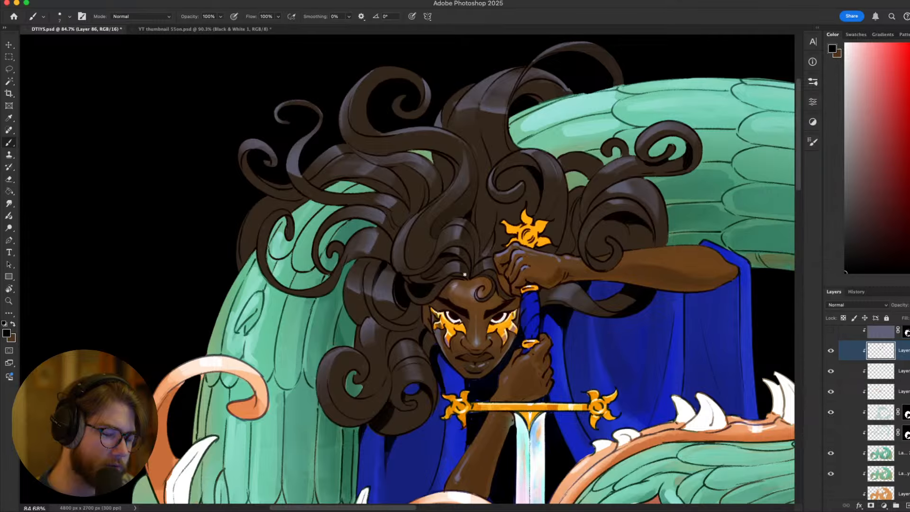
{"action": "scroll", "coordinate": [464, 274], "scroll_direction": "down", "scroll_amount": 3}
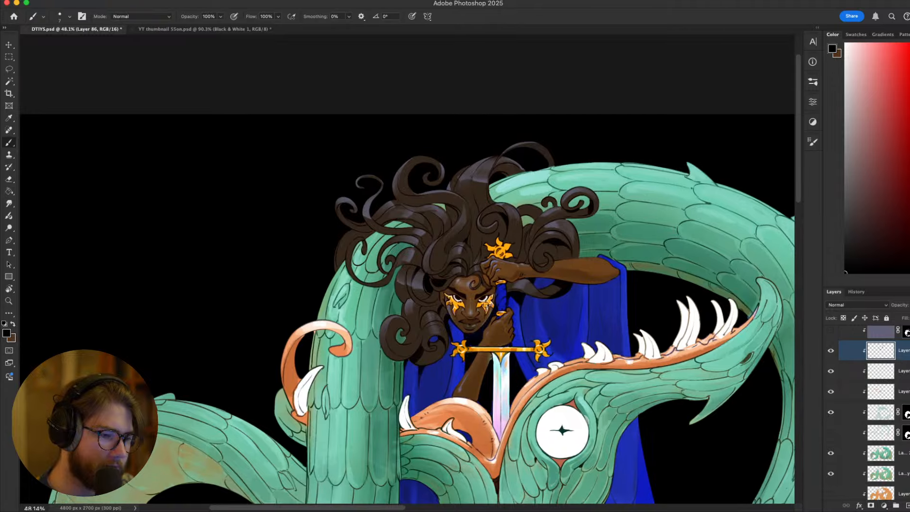
{"action": "scroll", "coordinate": [484, 304], "scroll_direction": "up", "scroll_amount": 3}
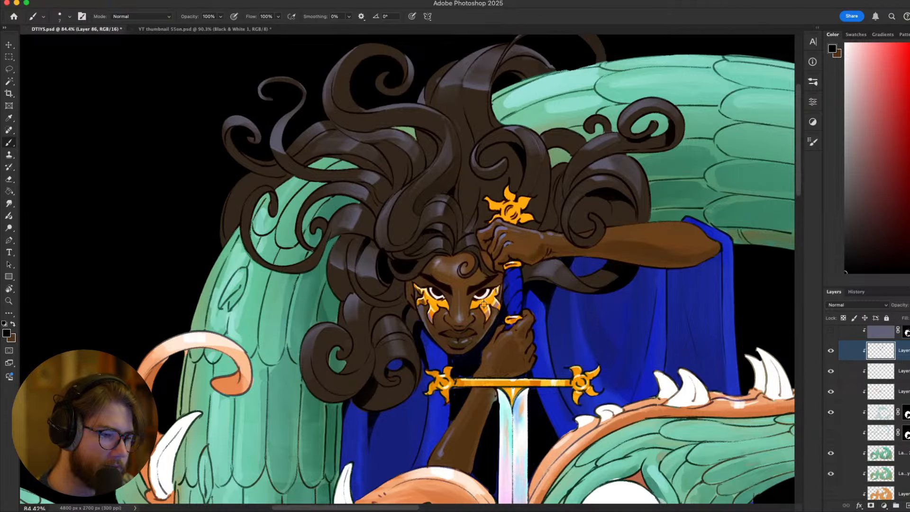
{"action": "scroll", "coordinate": [483, 304], "scroll_direction": "up", "scroll_amount": 2}
{"action": "left_click_drag", "start_coordinate": [457, 264], "coordinate": [457, 305]}
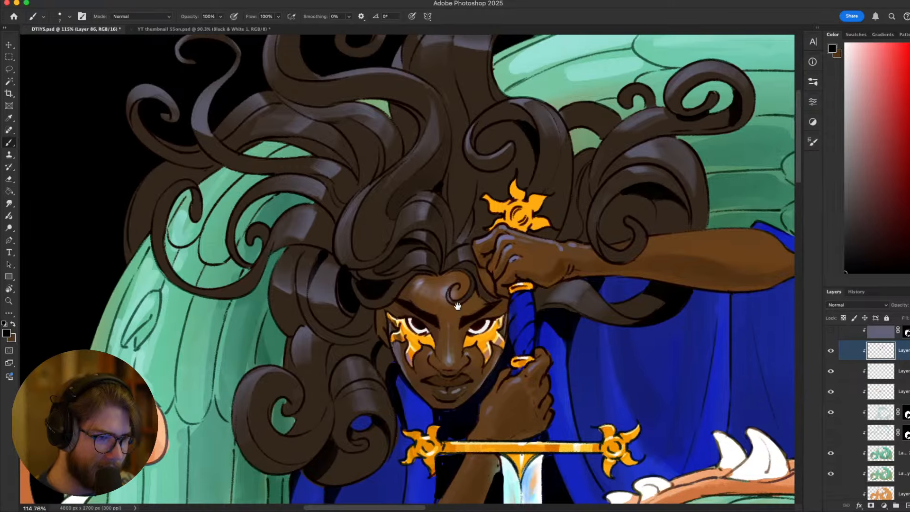
Examine the shaded hair strands above the woman's forehead at distant and close zoom and with the canvas tilted both ways, ending upright
{"action": "scroll", "coordinate": [450, 300], "scroll_direction": "down", "scroll_amount": 1}
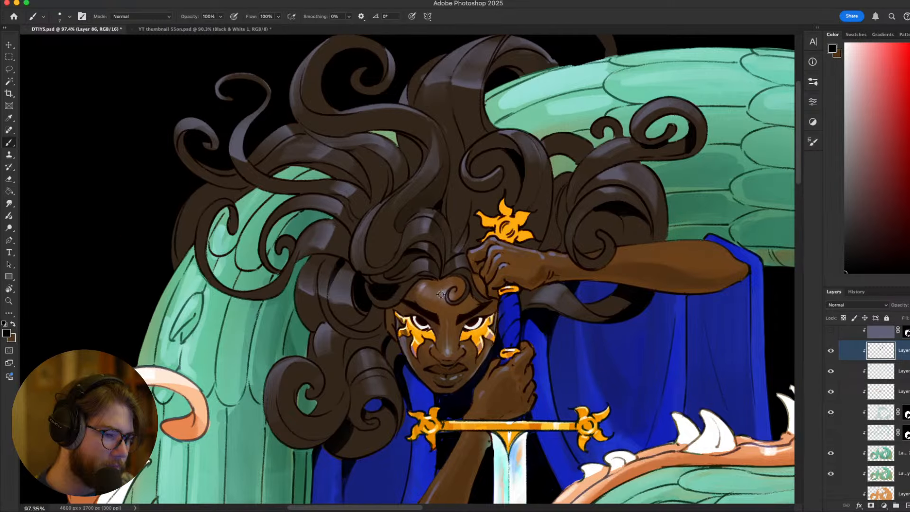
{"action": "scroll", "coordinate": [441, 294], "scroll_direction": "up", "scroll_amount": 1}
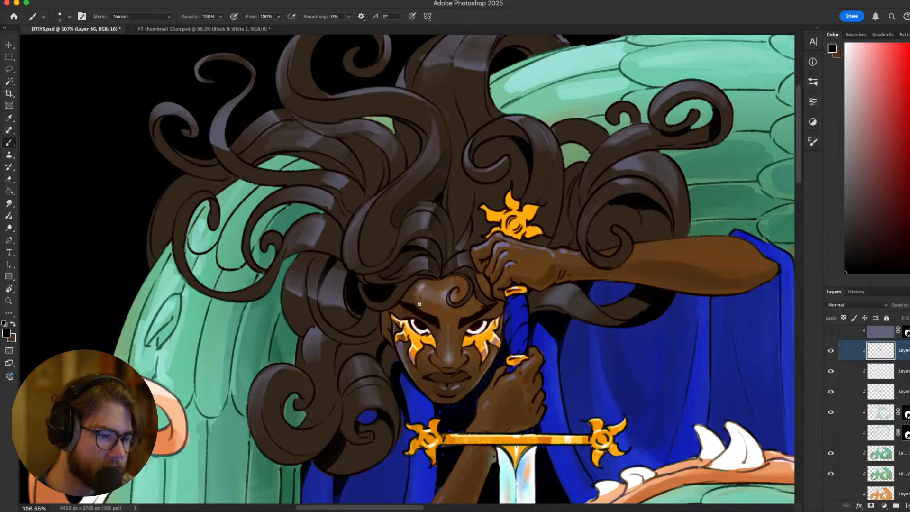
{"action": "key", "text": "l"}
{"action": "scroll", "coordinate": [419, 304], "scroll_direction": "left", "scroll_amount": 5}
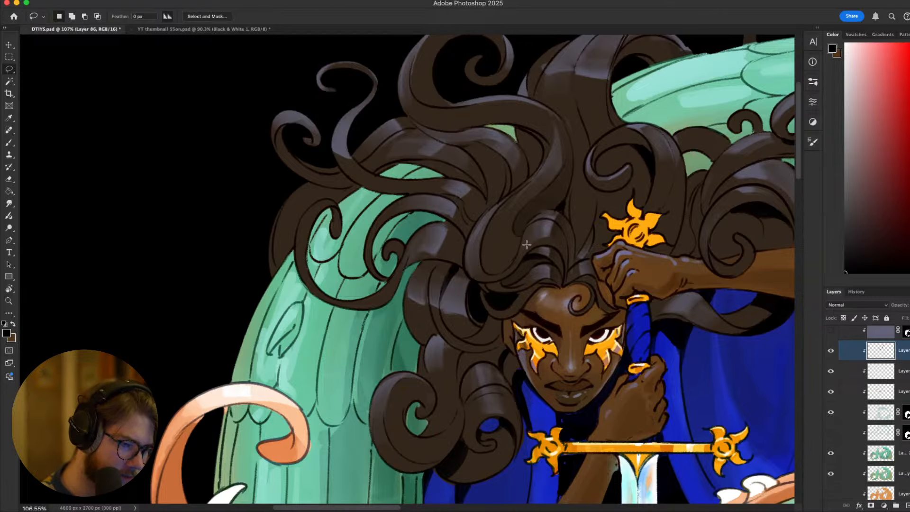
{"action": "scroll", "coordinate": [527, 244], "scroll_direction": "down", "scroll_amount": 12}
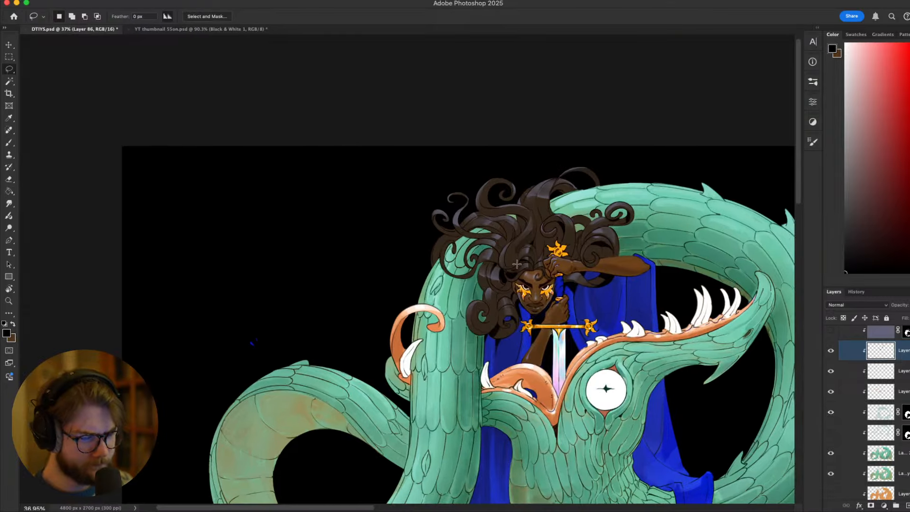
{"action": "scroll", "coordinate": [517, 264], "scroll_direction": "up", "scroll_amount": 15}
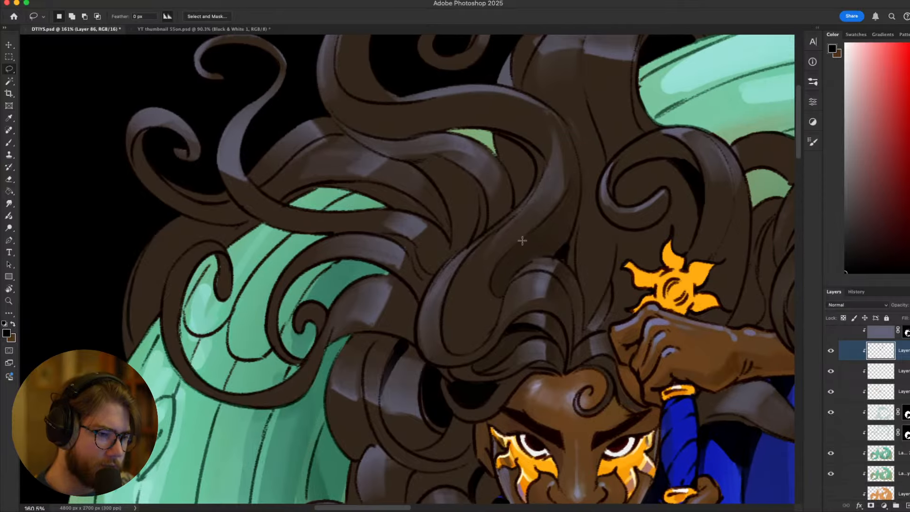
{"action": "key", "text": "r"}
{"action": "left_click_drag", "start_coordinate": [518, 232], "coordinate": [595, 349]}
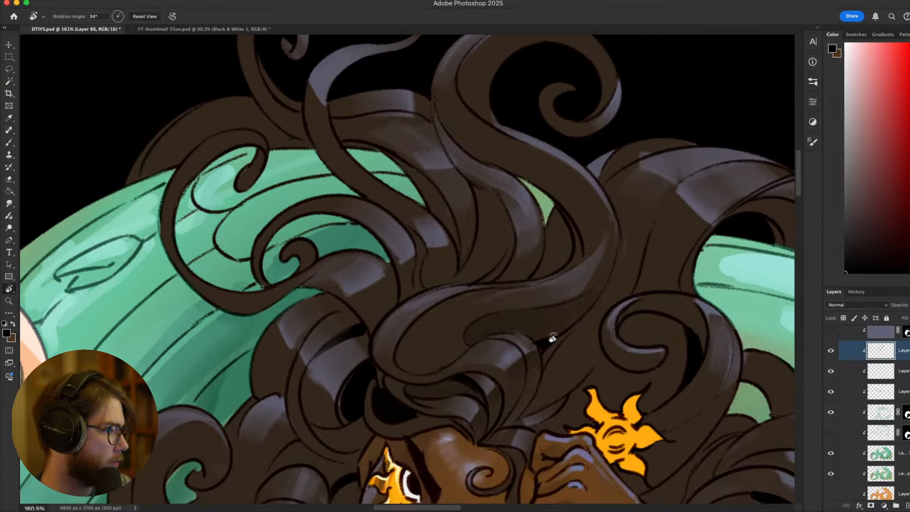
{"action": "key", "text": "Escape"}
{"action": "left_click_drag", "start_coordinate": [553, 345], "coordinate": [568, 281]}
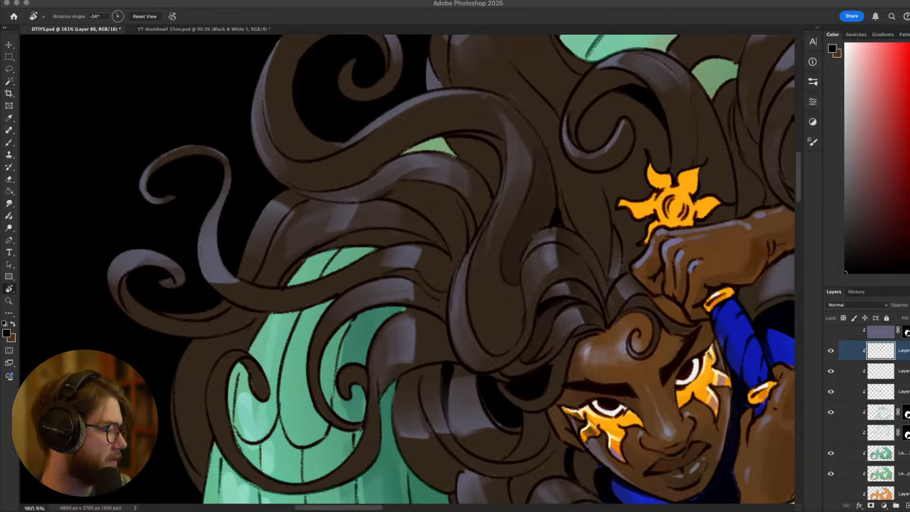
{"action": "key", "text": "Escape"}
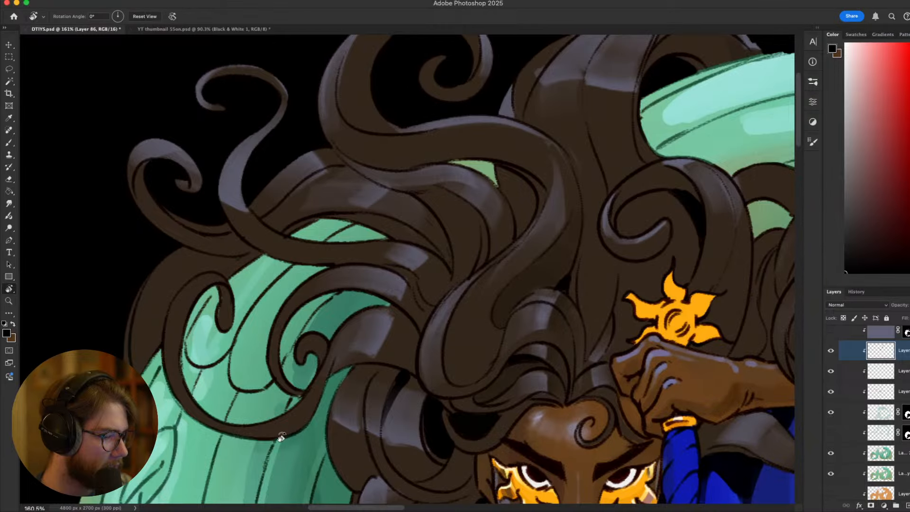
Review the woman's hair, face and sword against the dragon, in a tilted view and upright at several zoom levels
{"action": "scroll", "coordinate": [281, 437], "scroll_direction": "down", "scroll_amount": 5}
{"action": "scroll", "coordinate": [441, 284], "scroll_direction": "up", "scroll_amount": 3}
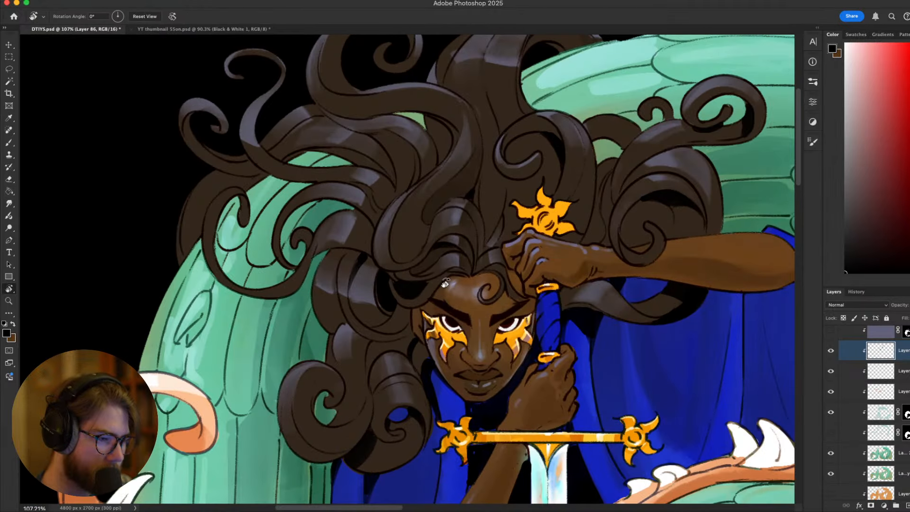
{"action": "scroll", "coordinate": [441, 284], "scroll_direction": "down", "scroll_amount": 3}
{"action": "scroll", "coordinate": [440, 284], "scroll_direction": "left", "scroll_amount": 3}
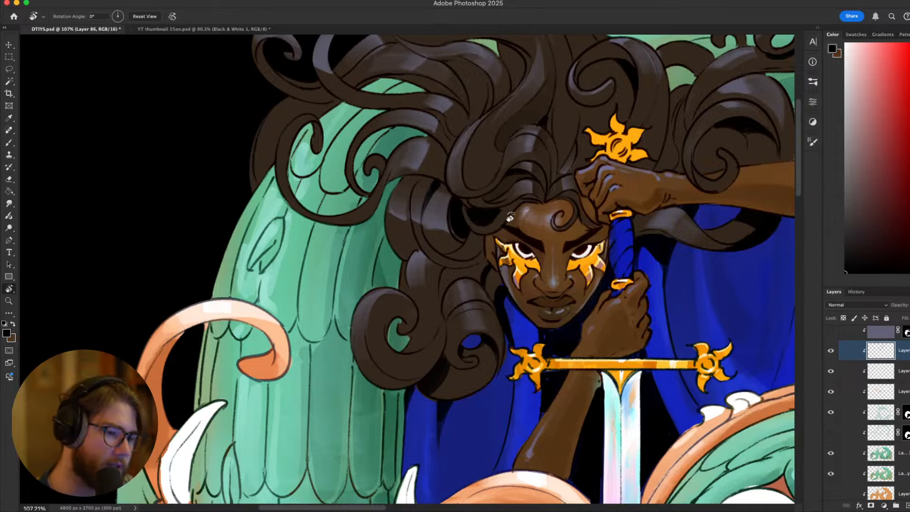
{"action": "mouse_move", "coordinate": [441, 284]}
{"action": "left_mouse_down"}
{"action": "mouse_move", "coordinate": [553, 365]}
{"action": "mouse_move", "coordinate": [521, 308]}
{"action": "left_mouse_up"}
{"action": "key", "text": "b"}
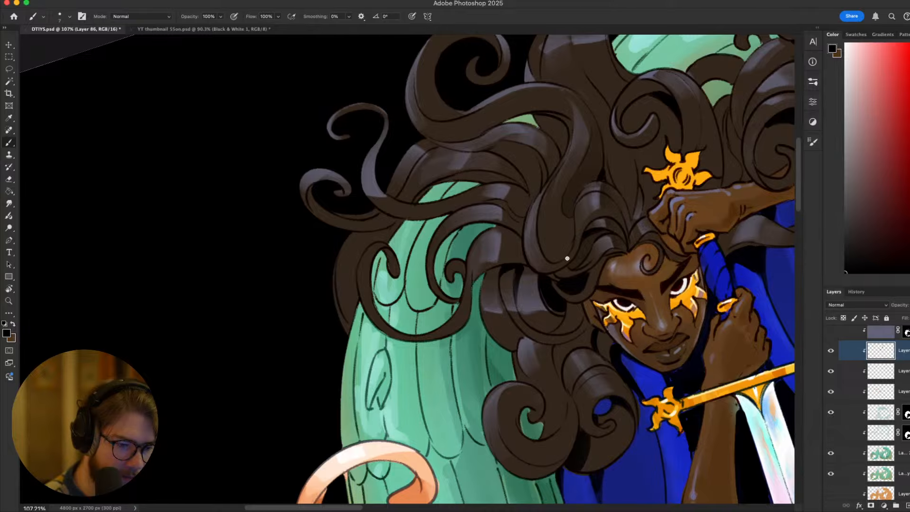
{"action": "key", "text": "Escape"}
{"action": "scroll", "coordinate": [583, 273], "scroll_direction": "down", "scroll_amount": 5}
{"action": "scroll", "coordinate": [609, 301], "scroll_direction": "right", "scroll_amount": 4}
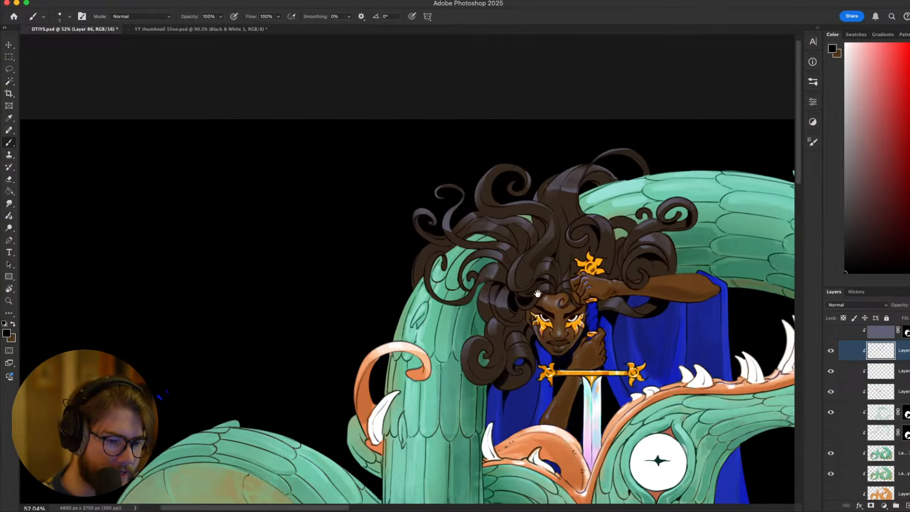
{"action": "scroll", "coordinate": [516, 295], "scroll_direction": "down", "scroll_amount": 2}
{"action": "scroll", "coordinate": [517, 294], "scroll_direction": "up", "scroll_amount": 4}
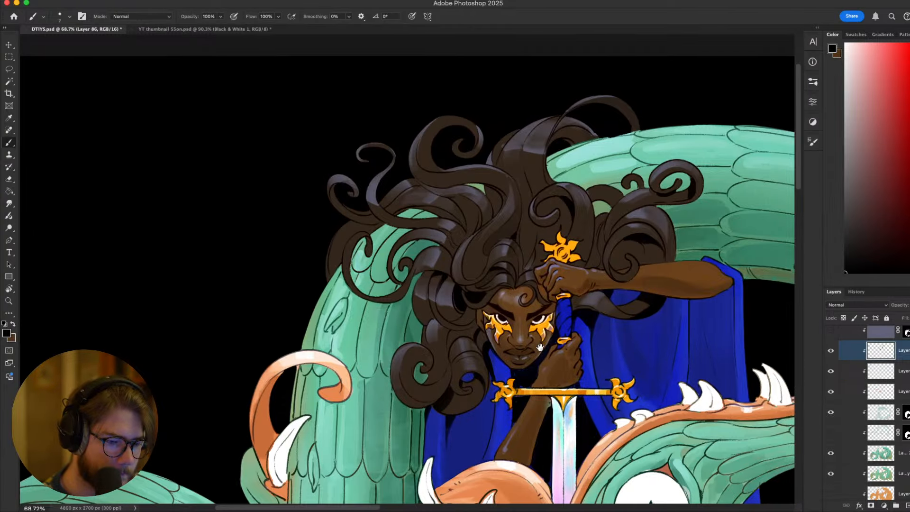
Review the swordswoman's face, the dragon's head and neck, and the overall composition at different magnifications
{"action": "scroll", "coordinate": [518, 294], "scroll_direction": "down", "scroll_amount": 3}
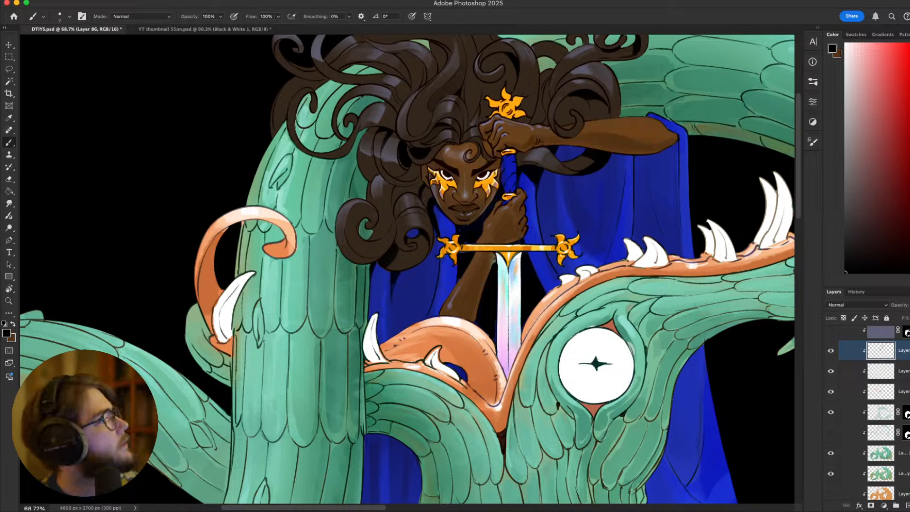
{"action": "left_click", "coordinate": [0, 109]}
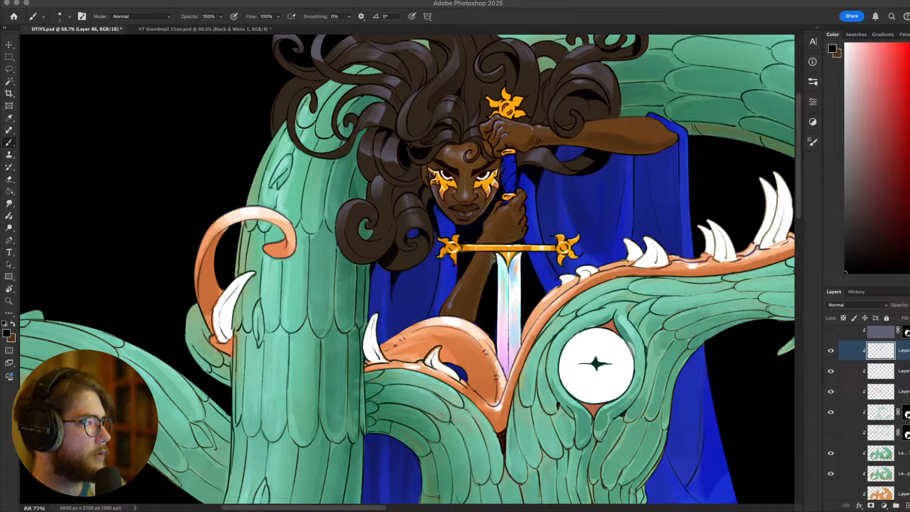
{"action": "left_click", "coordinate": [476, 269]}
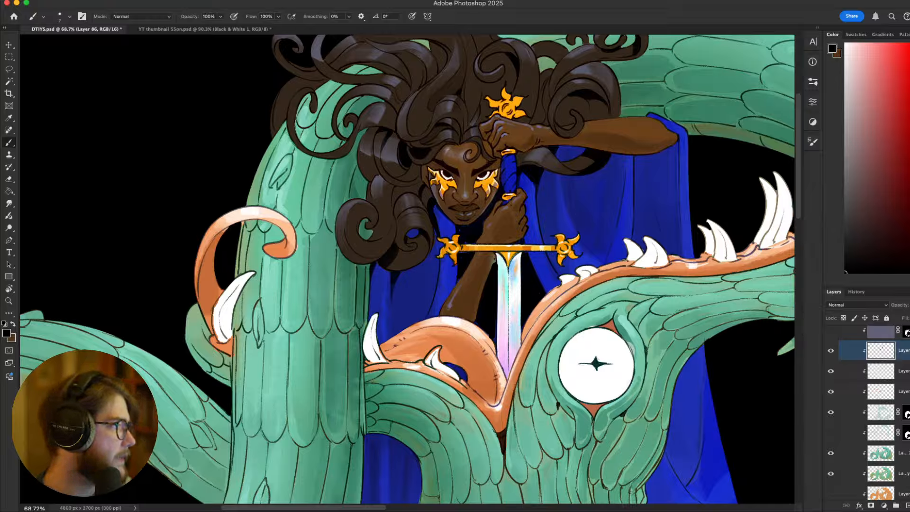
{"action": "key", "text": "super+Tab"}
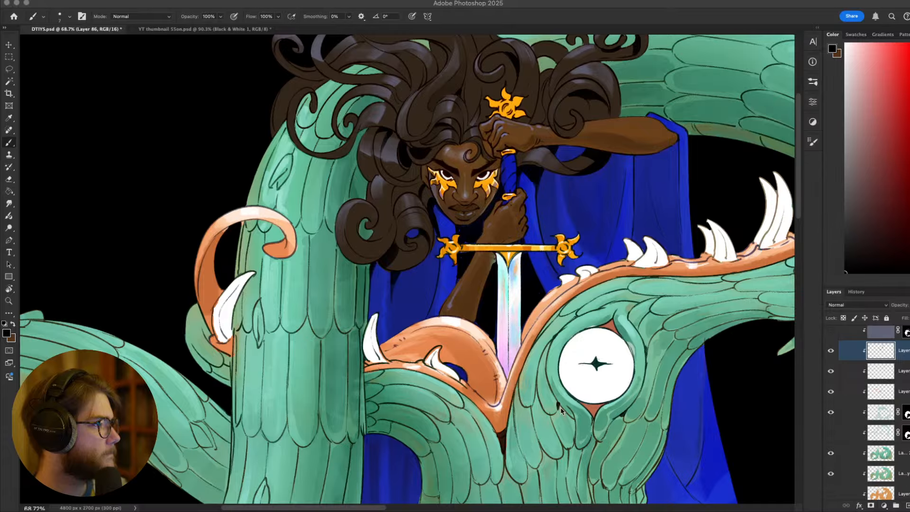
{"action": "mouse_move", "coordinate": [559, 337]}
{"action": "left_mouse_down"}
{"action": "mouse_move", "coordinate": [479, 338]}
{"action": "mouse_move", "coordinate": [576, 340]}
{"action": "left_mouse_up"}
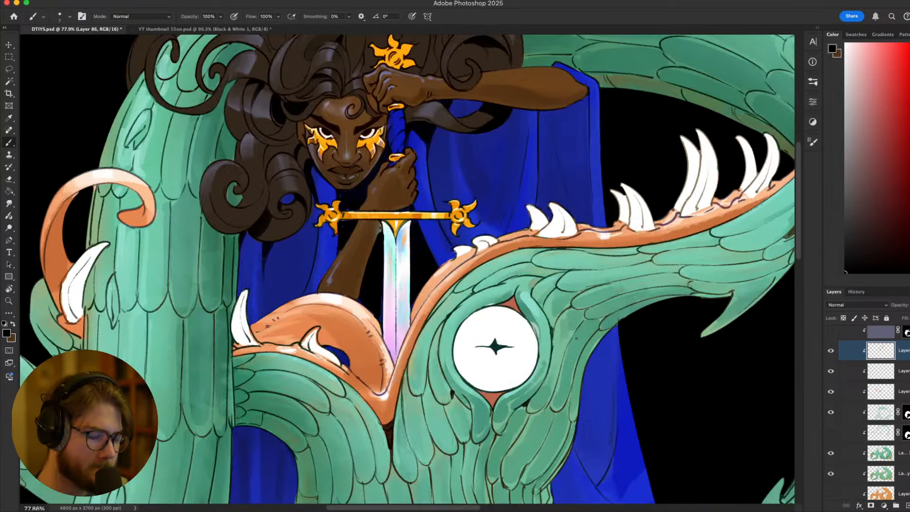
{"action": "left_click_drag", "start_coordinate": [606, 408], "coordinate": [585, 225]}
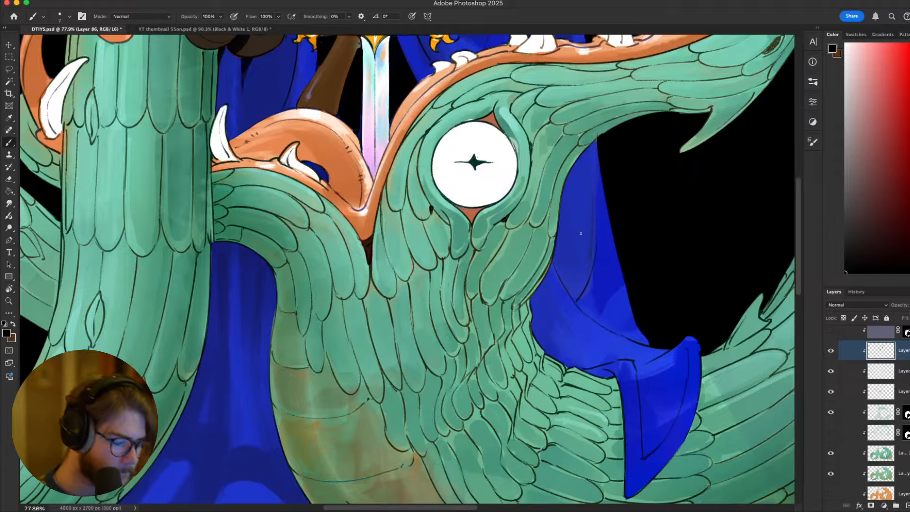
{"action": "key", "text": "super+minus"}
{"action": "key", "text": "super+minus"}
{"action": "key", "text": "super+minus"}
{"action": "key", "text": "super+minus"}
{"action": "key", "text": "super+minus"}
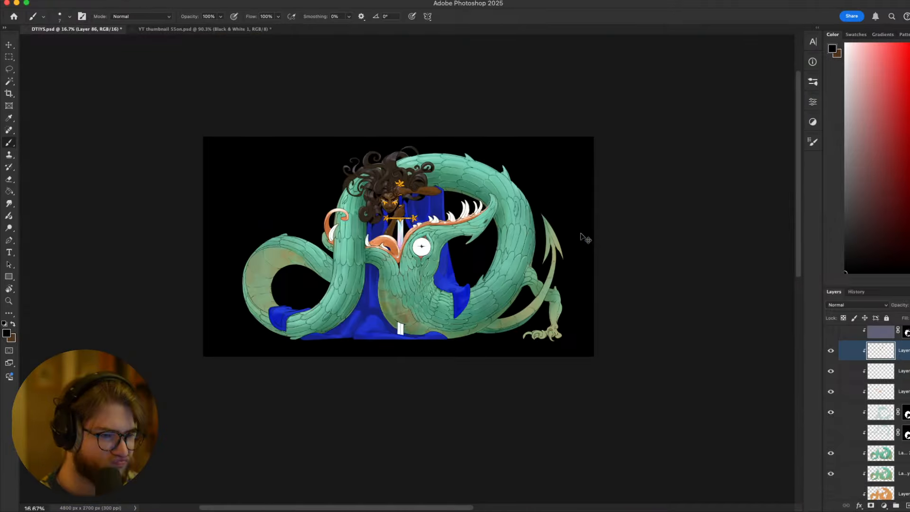
{"action": "key", "text": "super+plus"}
{"action": "key", "text": "super+plus"}
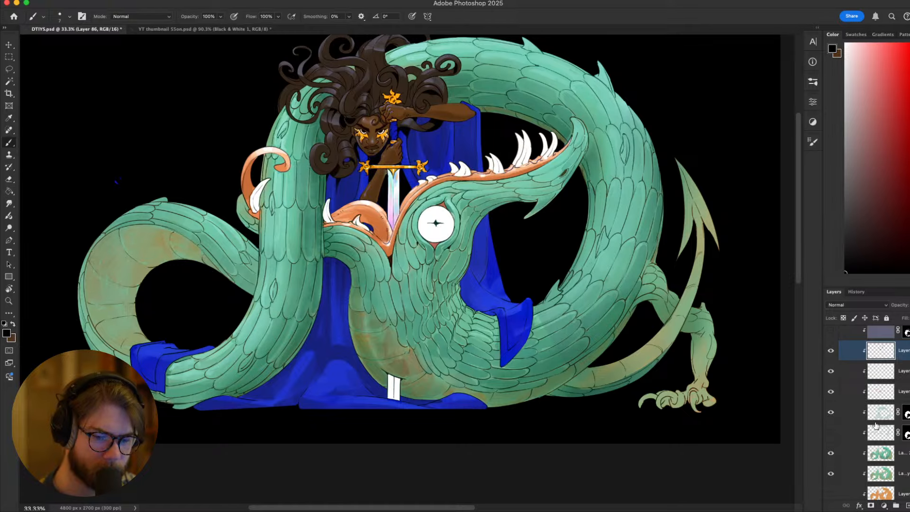
Make the masked Multiply layer active, sample the dragon's green scale colour and switch to the soft round brush
{"action": "left_click", "coordinate": [885, 435]}
{"action": "left_click_drag", "start_coordinate": [631, 349], "coordinate": [654, 379]}
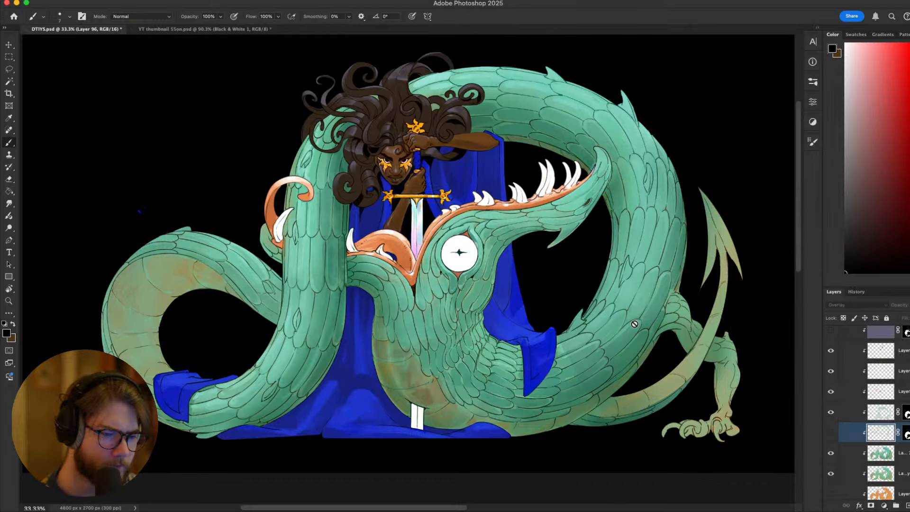
{"action": "left_click", "coordinate": [616, 192], "text": "alt"}
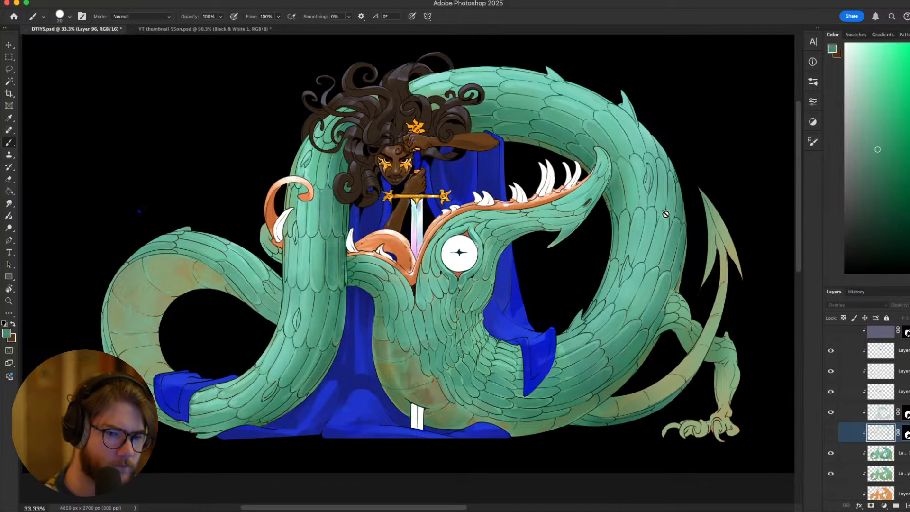
{"action": "left_click", "coordinate": [877, 414]}
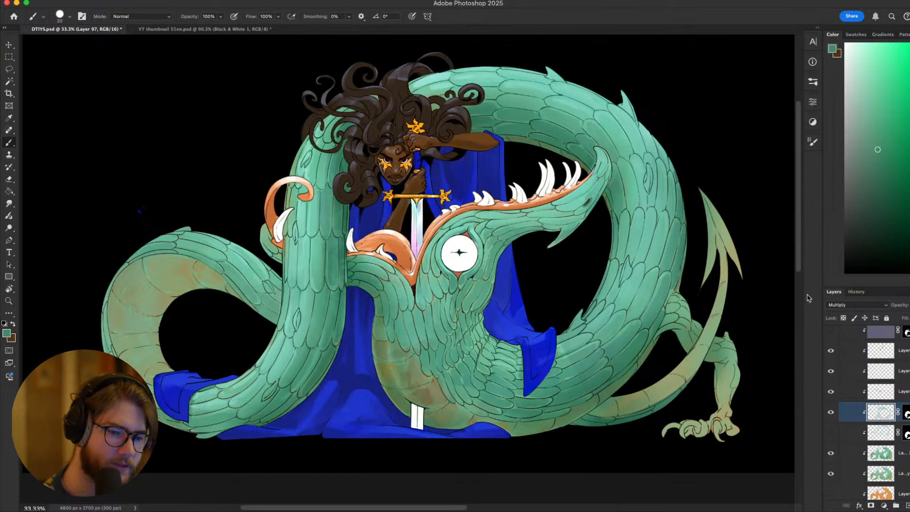
{"action": "key", "text": "bracketright"}
{"action": "left_click", "coordinate": [598, 198], "text": "alt"}
{"action": "right_click", "coordinate": [599, 198]}
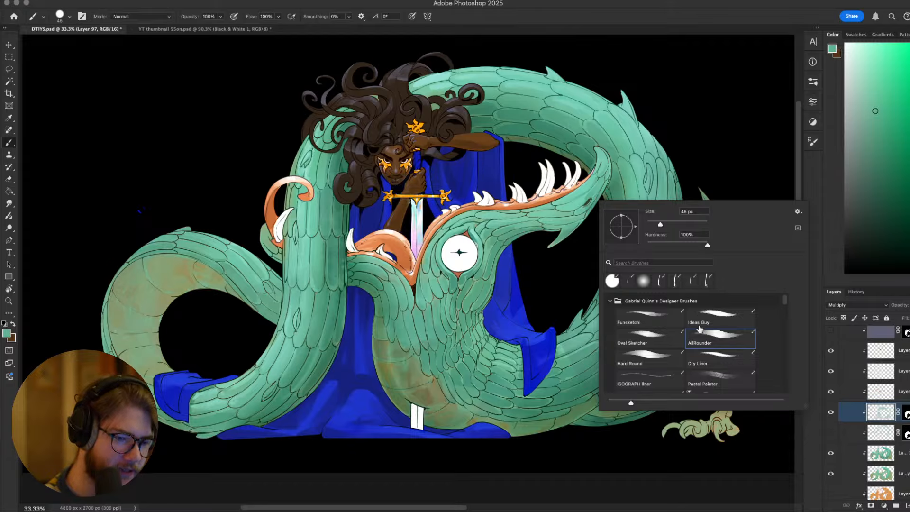
{"action": "double_click", "coordinate": [643, 280]}
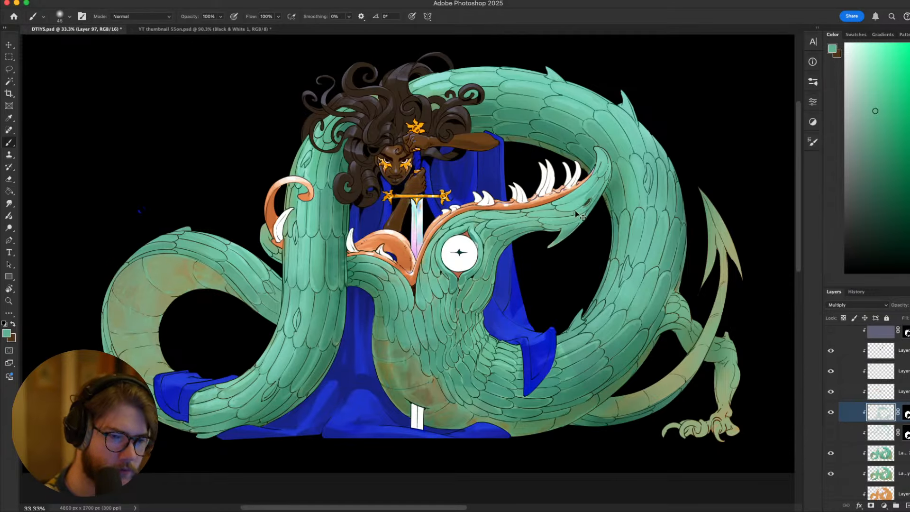
Shade the underside of the dragon's jaw and neck in a more muted green using a 150 px soft brush
{"action": "key", "text": "bracketright"}
{"action": "key", "text": "bracketright"}
{"action": "key", "text": "bracketright"}
{"action": "key", "text": "bracketright"}
{"action": "key", "text": "bracketright"}
{"action": "key", "text": "bracketright"}
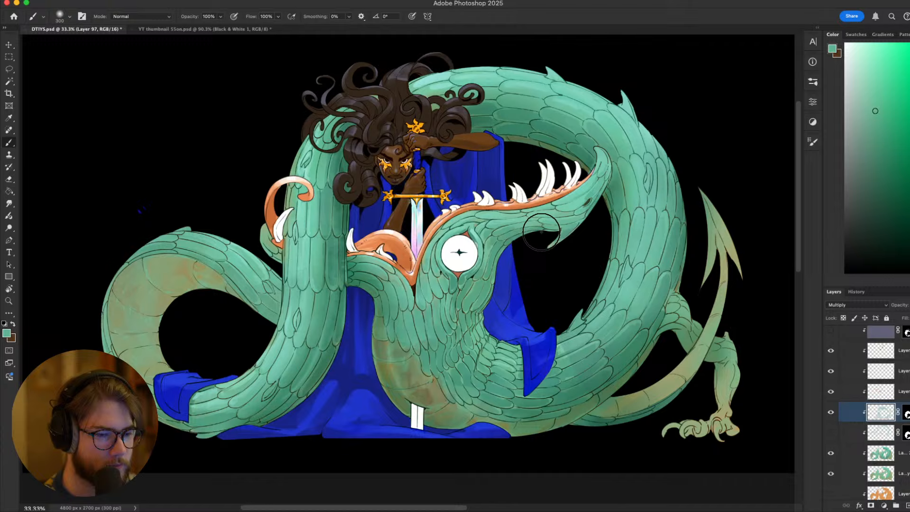
{"action": "key", "text": "bracketleft"}
{"action": "key", "text": "bracketleft"}
{"action": "key", "text": "bracketleft"}
{"action": "key", "text": "bracketleft"}
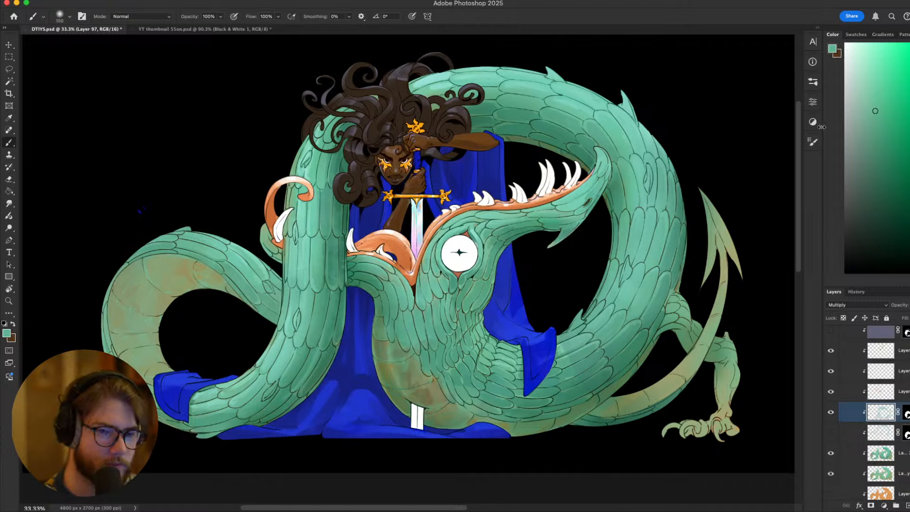
{"action": "left_click", "coordinate": [867, 117]}
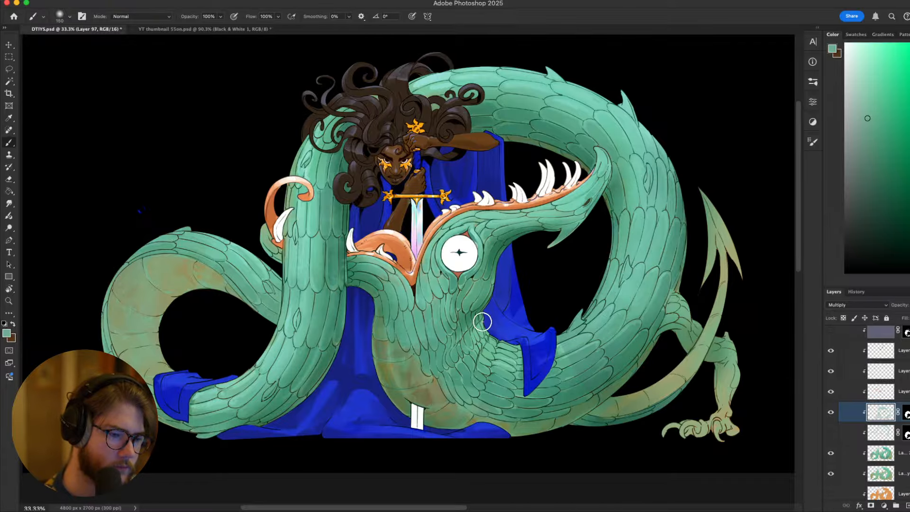
Deepen the soft green shading on the lower and outer side of the dragon's large body coil with a 400 px brush
{"action": "scroll", "coordinate": [501, 343], "scroll_direction": "down", "scroll_amount": 2}
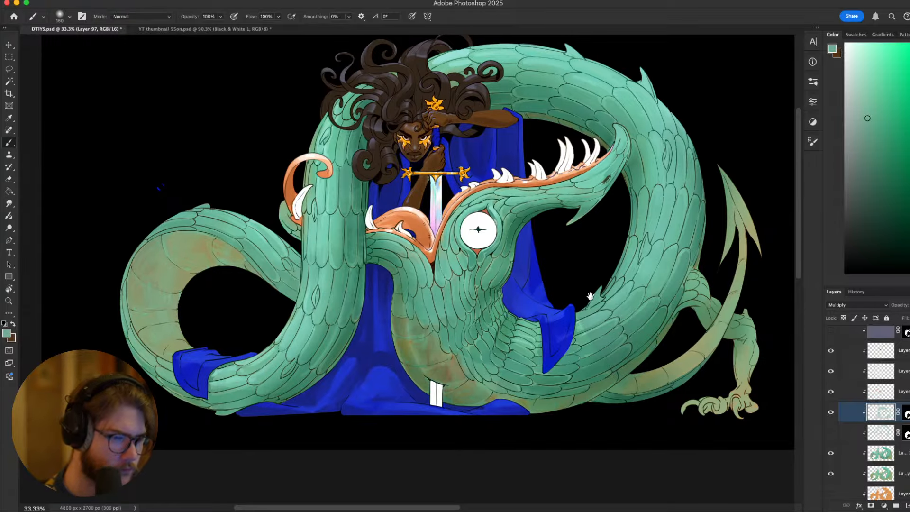
{"action": "mouse_move", "coordinate": [623, 301]}
{"action": "left_mouse_down"}
{"action": "mouse_move", "coordinate": [626, 230]}
{"action": "mouse_move", "coordinate": [609, 208]}
{"action": "mouse_move", "coordinate": [609, 234]}
{"action": "left_mouse_up"}
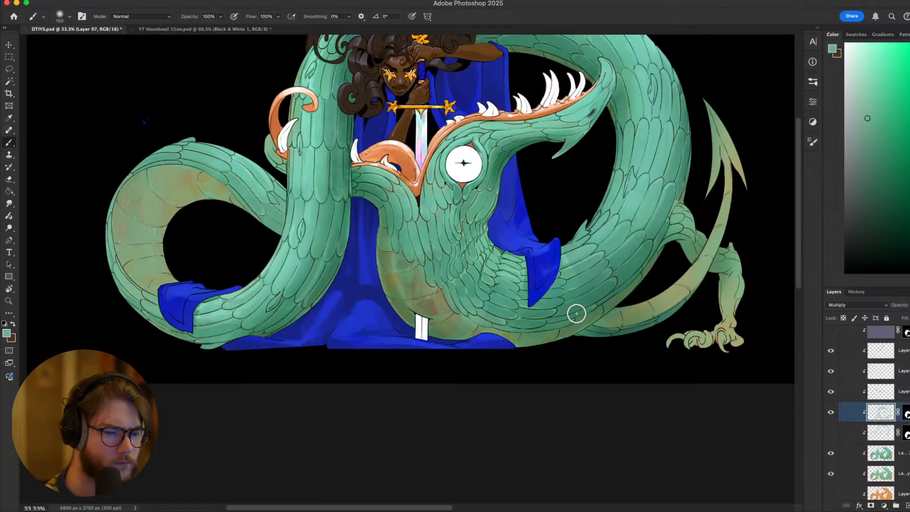
{"action": "scroll", "coordinate": [577, 313], "scroll_direction": "up", "scroll_amount": 2}
{"action": "key", "text": "bracketright"}
{"action": "key", "text": "bracketright"}
{"action": "key", "text": "bracketright"}
{"action": "key", "text": "bracketright"}
{"action": "key", "text": "bracketright"}
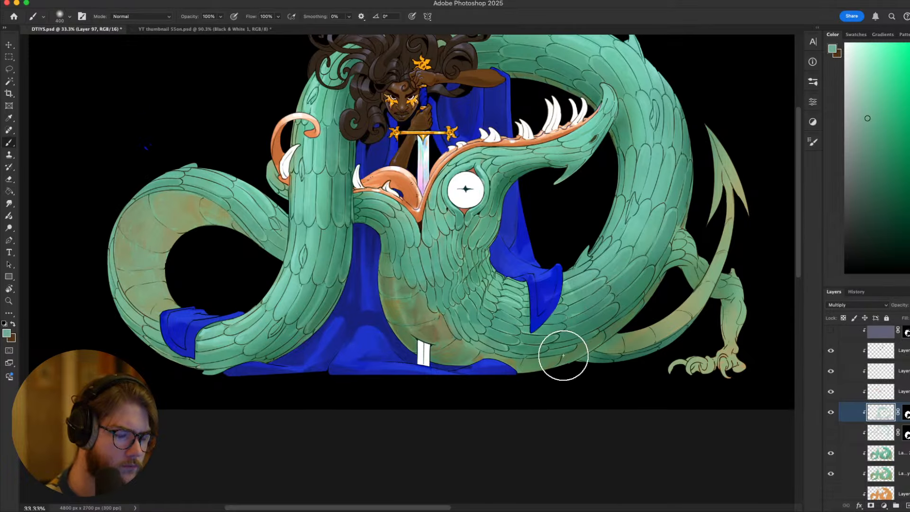
{"action": "scroll", "coordinate": [662, 319], "scroll_direction": "up", "scroll_amount": 2}
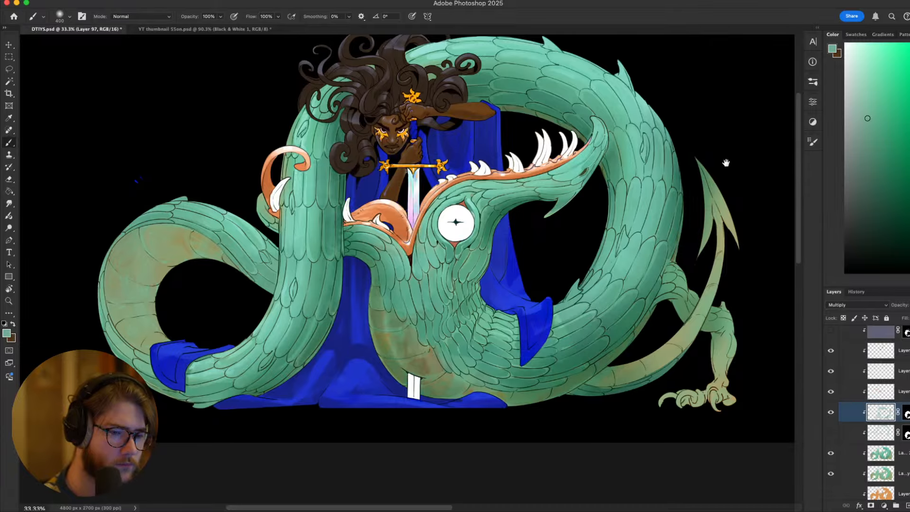
{"action": "scroll", "coordinate": [725, 161], "scroll_direction": "up", "scroll_amount": 2}
{"action": "left_click_drag", "start_coordinate": [656, 336], "coordinate": [676, 152]}
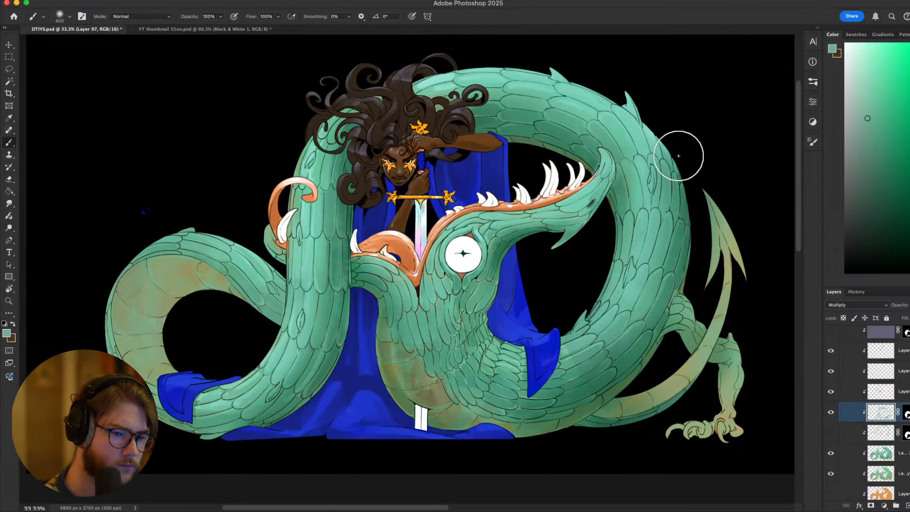
Erase a rim of shading along the outer edge of the dragon's large coil, reducing the soft eraser to 30 px
{"action": "key", "text": "e"}
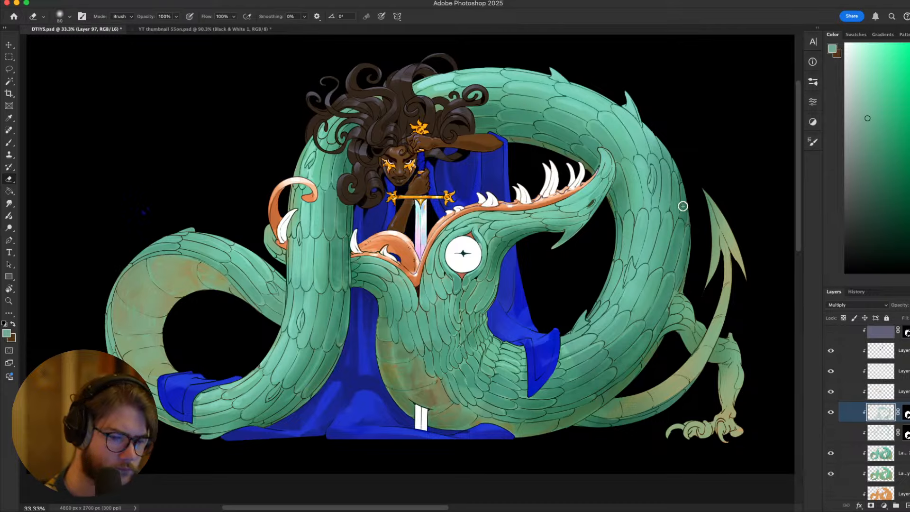
{"action": "key", "text": "bracketleft"}
{"action": "key", "text": "bracketleft"}
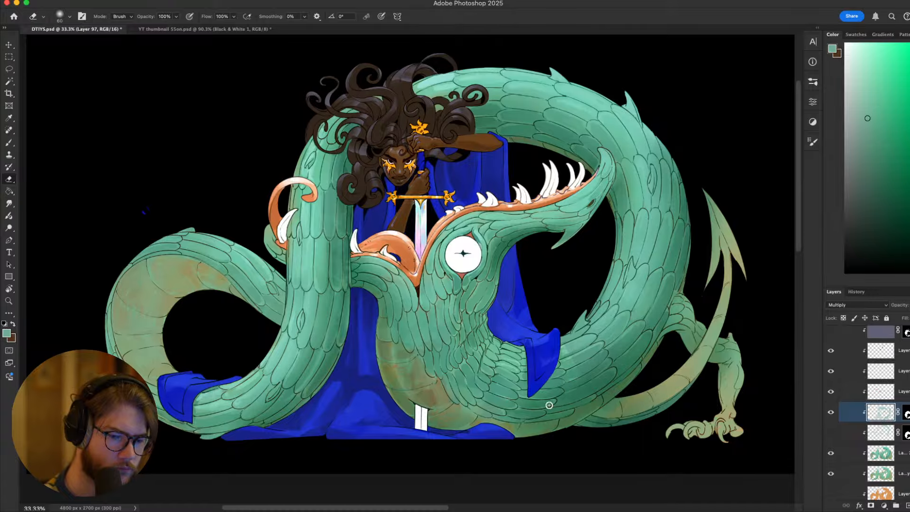
{"action": "key", "text": "bracketleft"}
{"action": "key", "text": "bracketleft"}
{"action": "key", "text": "bracketleft"}
{"action": "key", "text": "bracketleft"}
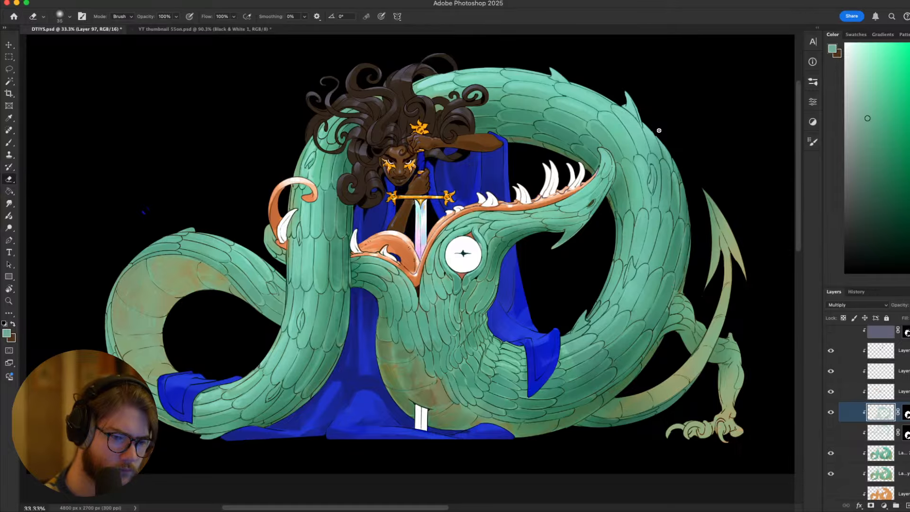
Refine the erased rim on the lower outer part of the coil near the hind leg with a 10 px eraser
{"action": "left_click_drag", "start_coordinate": [738, 229], "coordinate": [598, 279]}
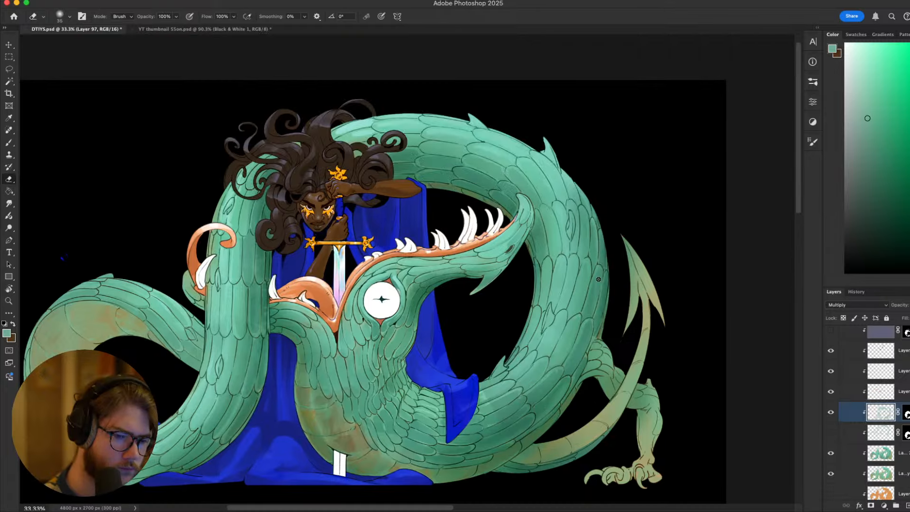
{"action": "left_click_drag", "start_coordinate": [590, 321], "coordinate": [639, 273]}
{"action": "key", "text": "bracketleft"}
{"action": "key", "text": "bracketleft"}
{"action": "key", "text": "bracketleft"}
{"action": "key", "text": "bracketleft"}
{"action": "key", "text": "bracketleft"}
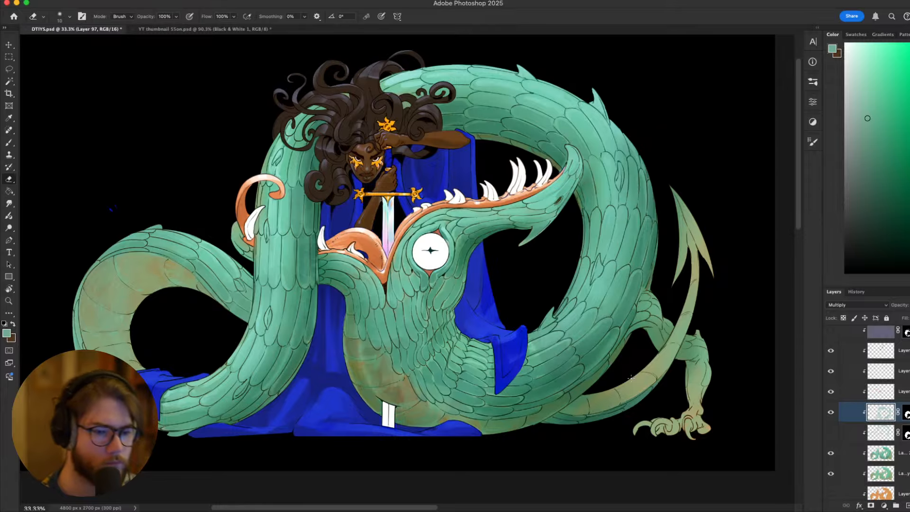
{"action": "scroll", "coordinate": [631, 378], "scroll_direction": "down", "scroll_amount": 5}
{"action": "scroll", "coordinate": [619, 364], "scroll_direction": "up", "scroll_amount": 4}
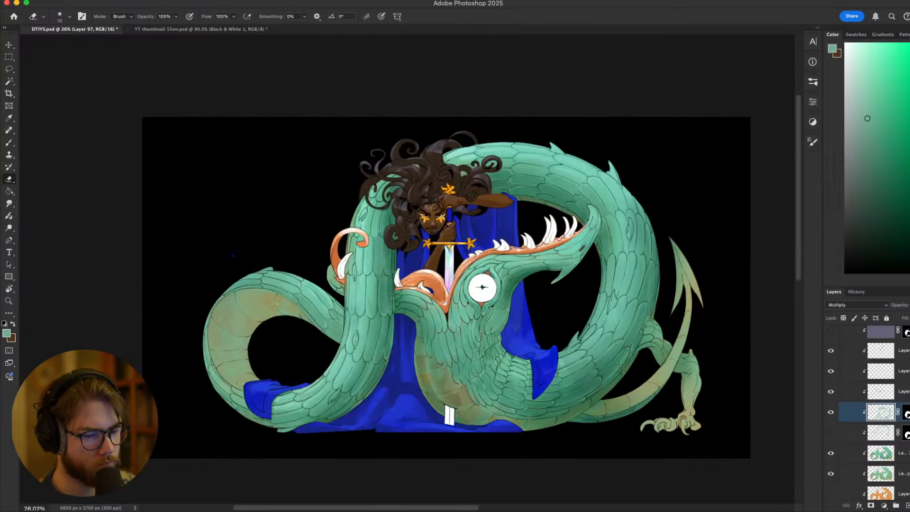
{"action": "key", "text": "super+Tab"}
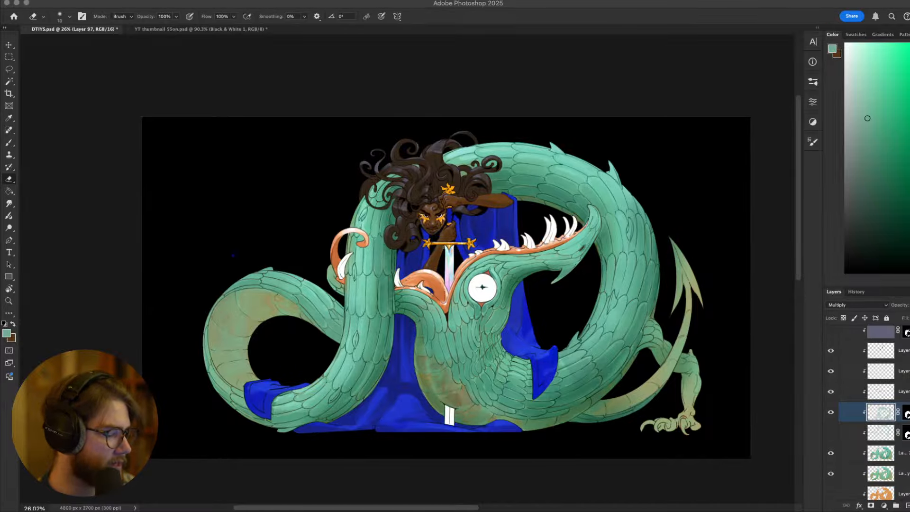
{"action": "scroll", "coordinate": [233, 436], "scroll_direction": "up", "scroll_amount": 2}
{"action": "scroll", "coordinate": [492, 325], "scroll_direction": "down", "scroll_amount": 1}
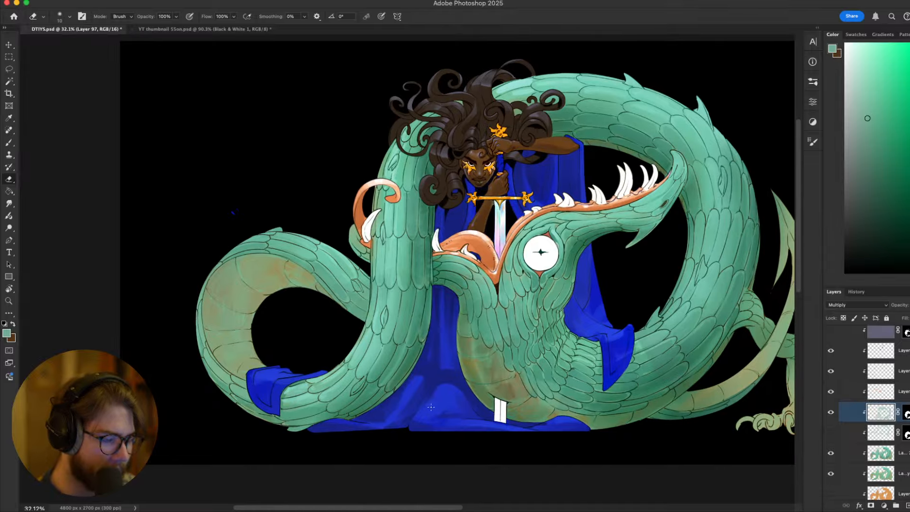
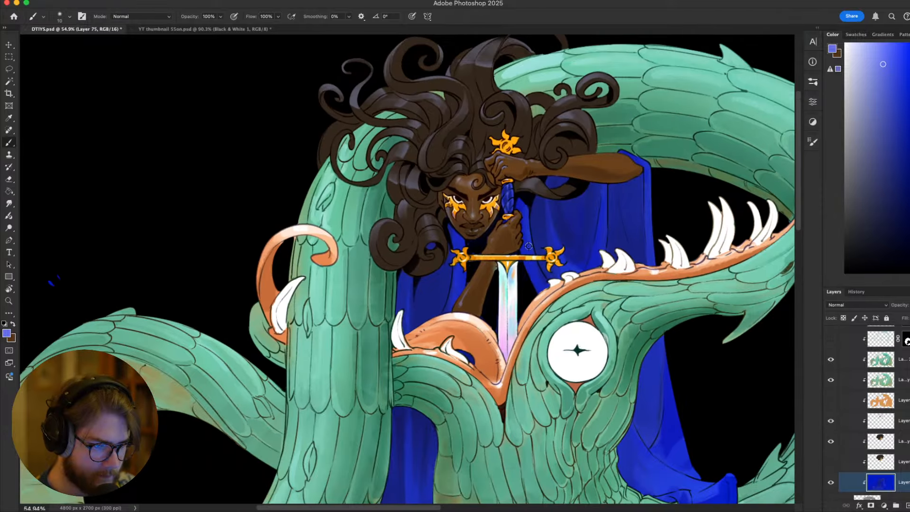
Sample the cloak's blue, choose a brighter, more saturated blue and touch up the sword's grip by the lower hand
{"action": "scroll", "coordinate": [556, 278], "scroll_direction": "down", "scroll_amount": 3}
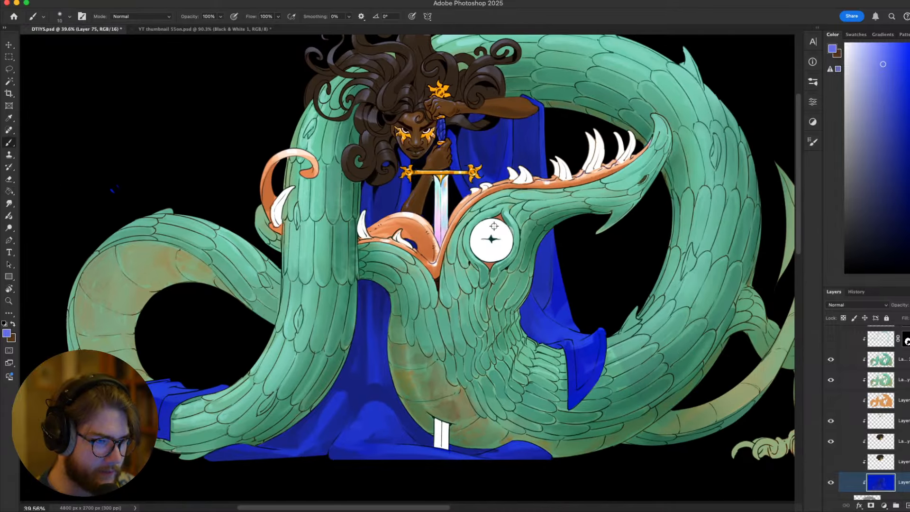
{"action": "scroll", "coordinate": [477, 198], "scroll_direction": "up", "scroll_amount": 5}
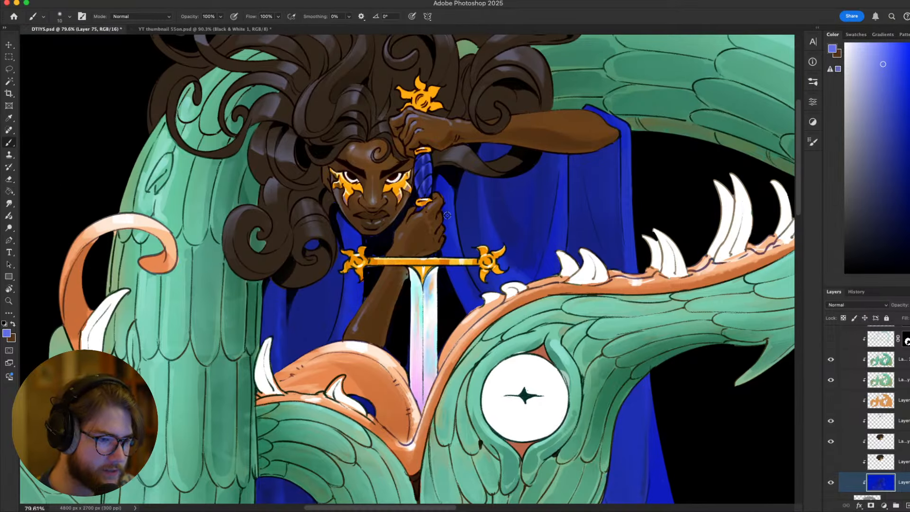
{"action": "left_click", "coordinate": [446, 215], "text": "alt"}
{"action": "scroll", "coordinate": [445, 204], "scroll_direction": "up", "scroll_amount": 5}
{"action": "left_click_drag", "start_coordinate": [547, 258], "coordinate": [619, 329]}
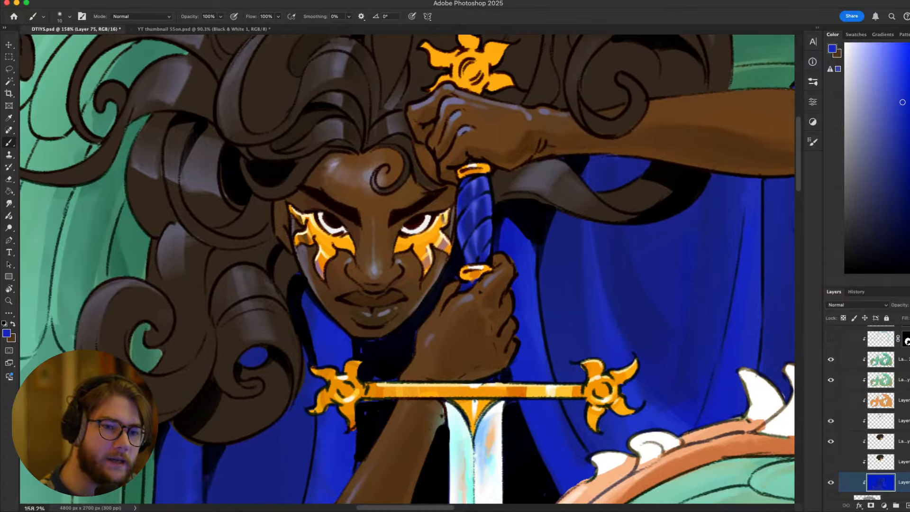
{"action": "left_click", "coordinate": [904, 44]}
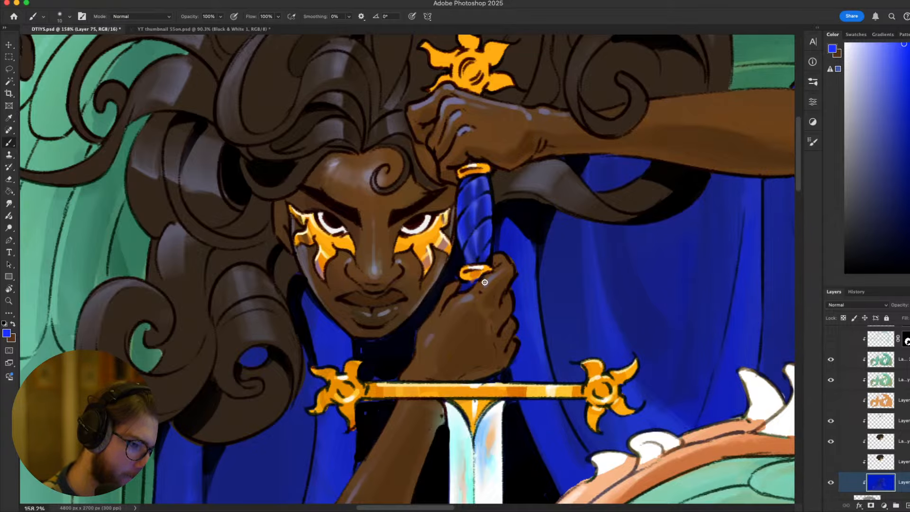
{"action": "scroll", "coordinate": [504, 329], "scroll_direction": "down", "scroll_amount": 5}
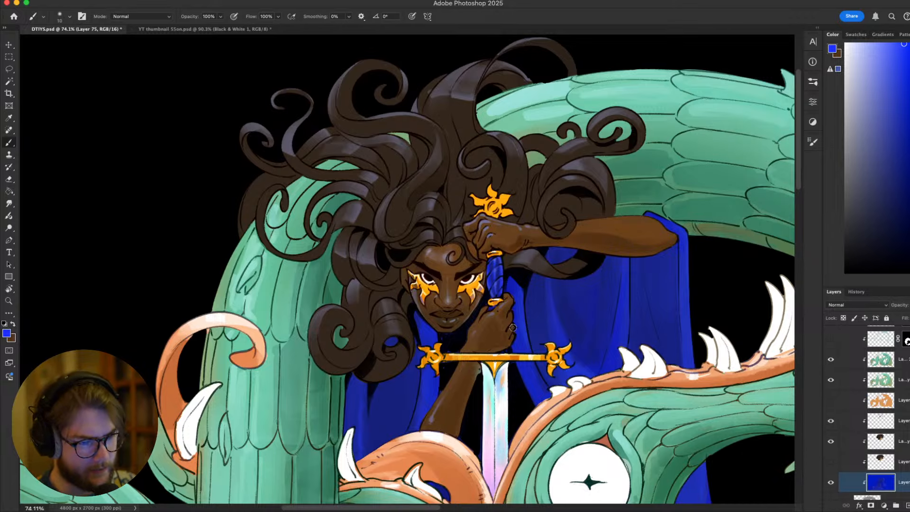
Sample the sword blade's pale blue and paint faint reflected highlights along the lower forearm on the Layer 77 copy layer
{"action": "scroll", "coordinate": [522, 322], "scroll_direction": "up", "scroll_amount": 3}
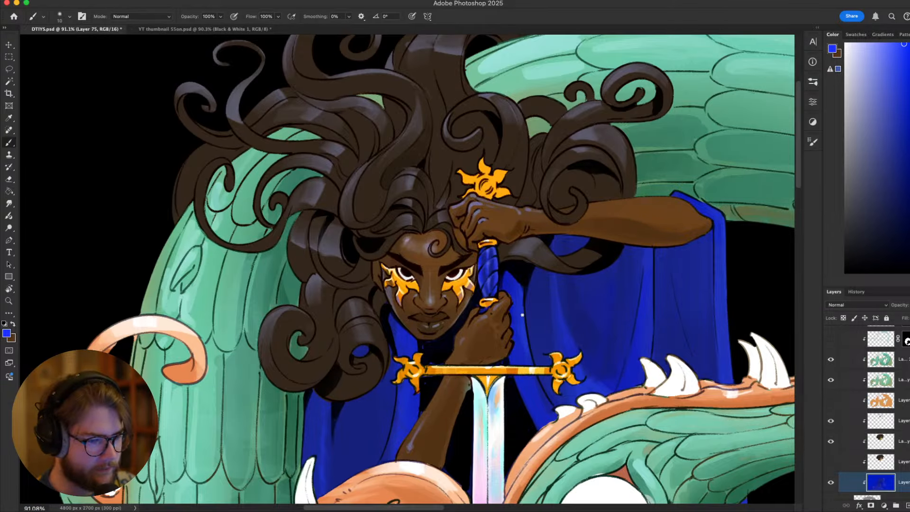
{"action": "scroll", "coordinate": [523, 315], "scroll_direction": "down", "scroll_amount": 3}
{"action": "scroll", "coordinate": [489, 255], "scroll_direction": "up", "scroll_amount": 3}
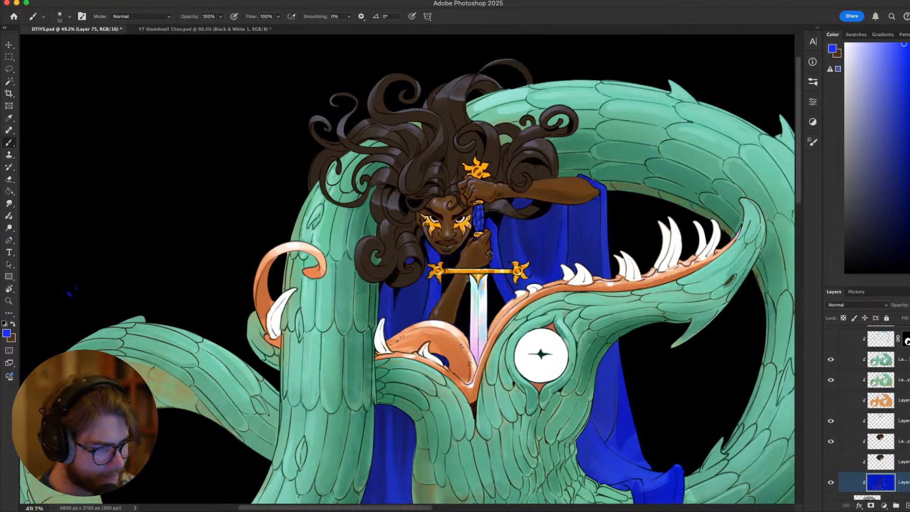
{"action": "scroll", "coordinate": [489, 257], "scroll_direction": "down", "scroll_amount": 2}
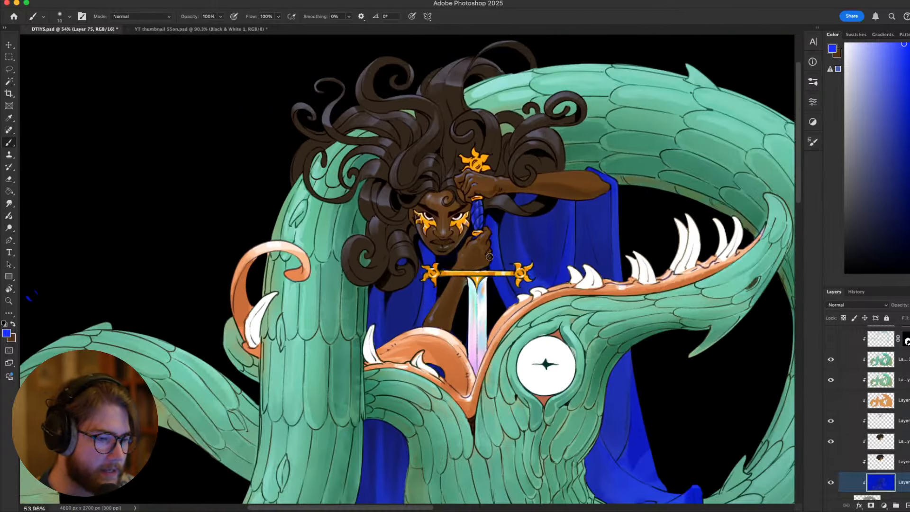
{"action": "scroll", "coordinate": [474, 279], "scroll_direction": "up", "scroll_amount": 4}
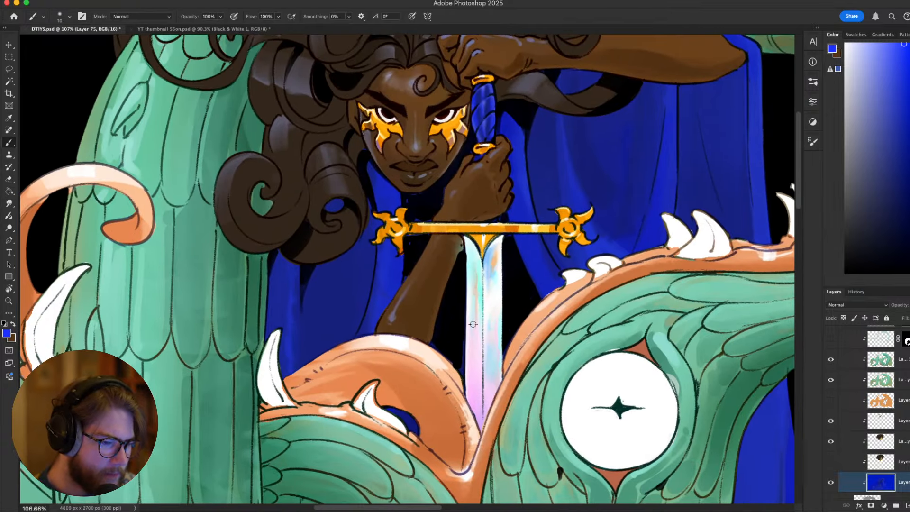
{"action": "left_click", "coordinate": [474, 324], "text": "alt"}
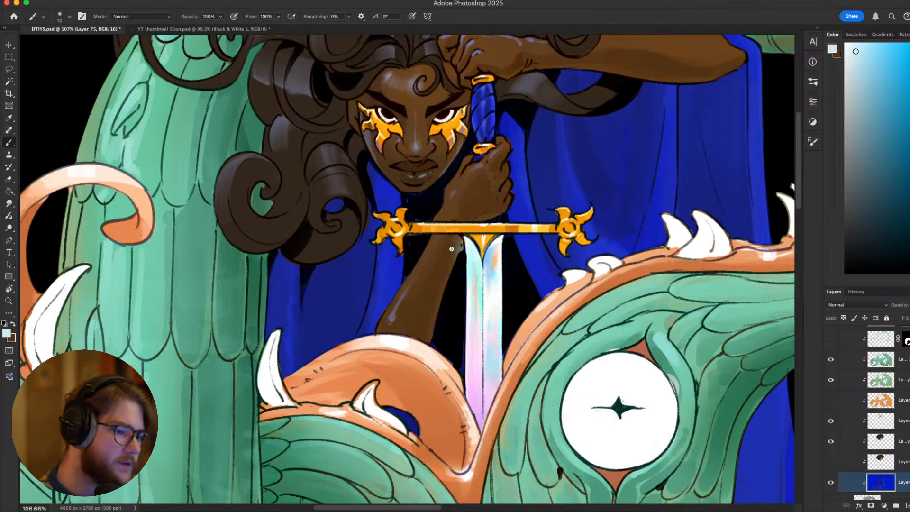
{"action": "left_click", "coordinate": [419, 316], "text": "super"}
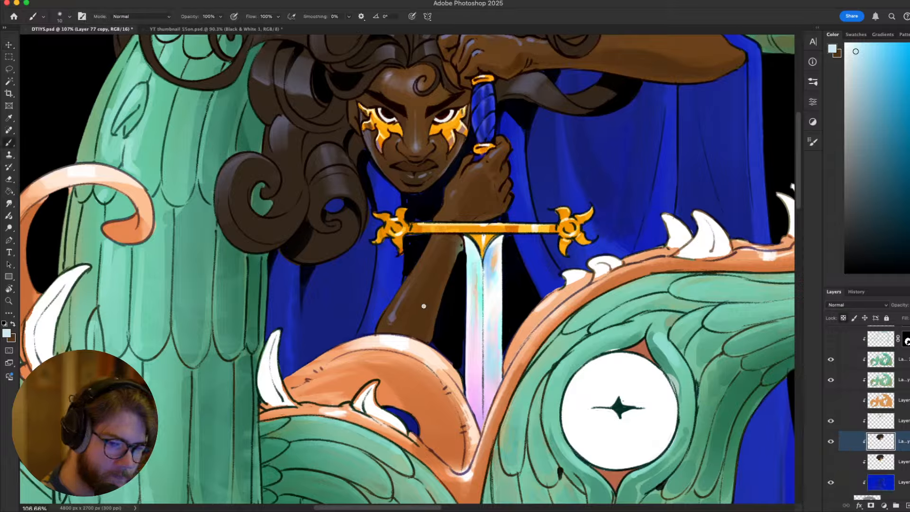
{"action": "mouse_move", "coordinate": [443, 243]}
{"action": "left_mouse_down"}
{"action": "mouse_move", "coordinate": [414, 341]}
{"action": "mouse_move", "coordinate": [452, 240]}
{"action": "mouse_move", "coordinate": [421, 335]}
{"action": "left_mouse_up"}
{"action": "left_click_drag", "start_coordinate": [453, 246], "coordinate": [423, 318]}
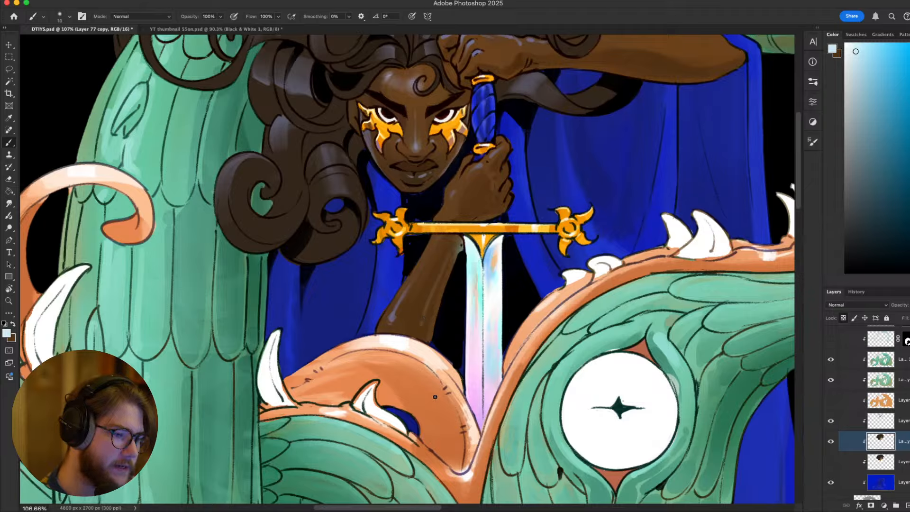
Switch to another brush preset, add a teal reflection based on the blade's cyan to the lower forearm at 20 px, and resample the skin's brown
{"action": "right_click", "coordinate": [434, 266]}
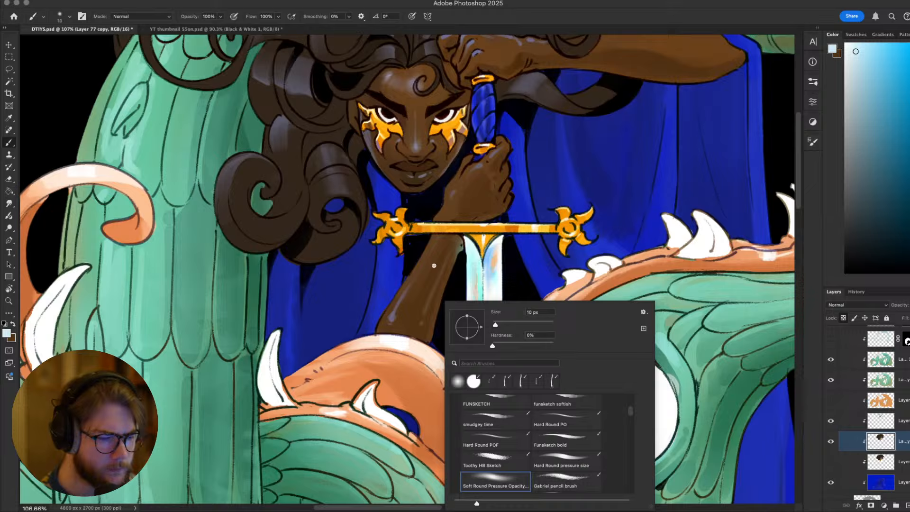
{"action": "double_click", "coordinate": [508, 377]}
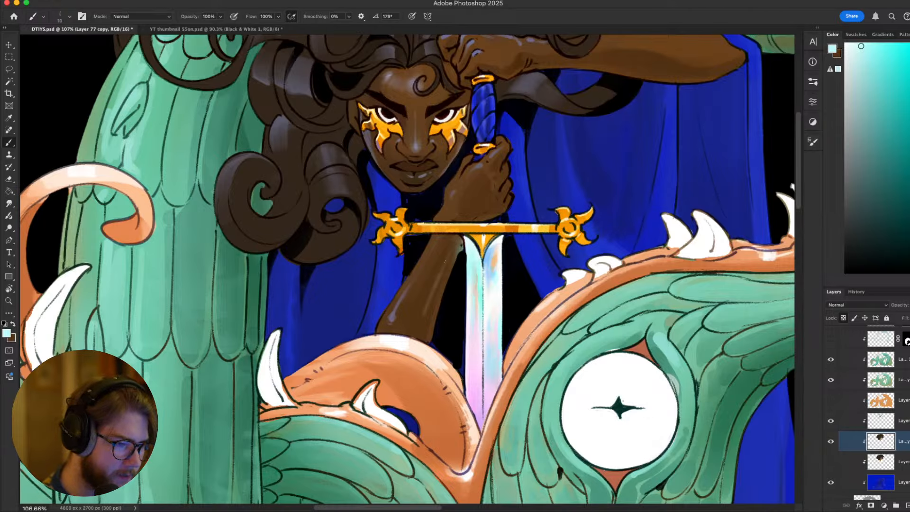
{"action": "left_click", "coordinate": [477, 264], "text": "alt"}
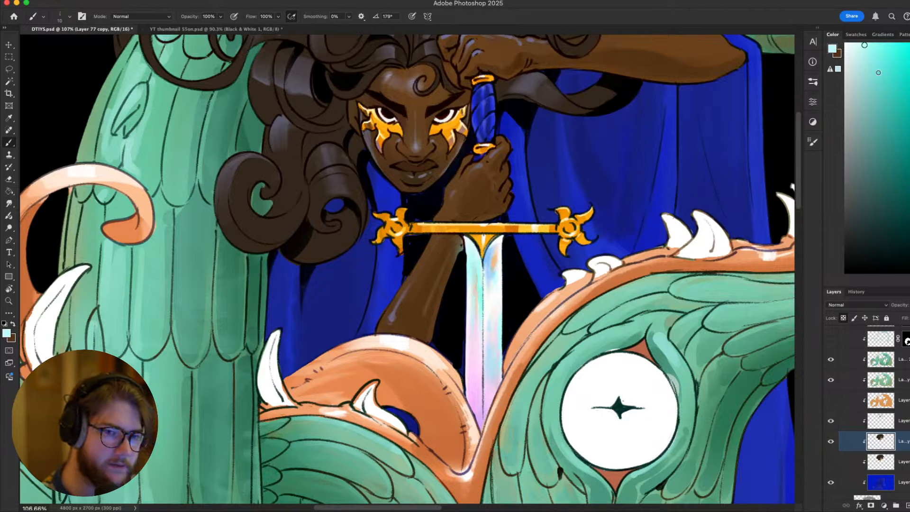
{"action": "key", "text": "bracketright"}
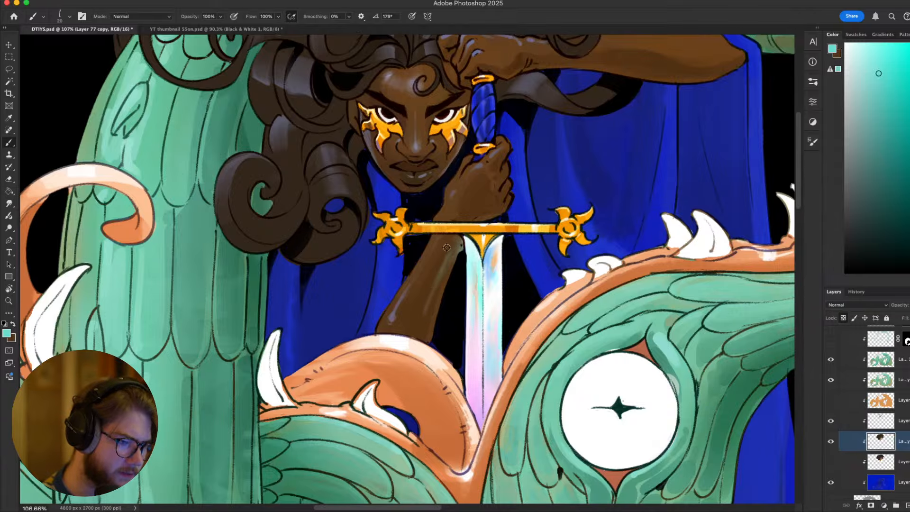
{"action": "left_click", "coordinate": [428, 301], "text": "alt"}
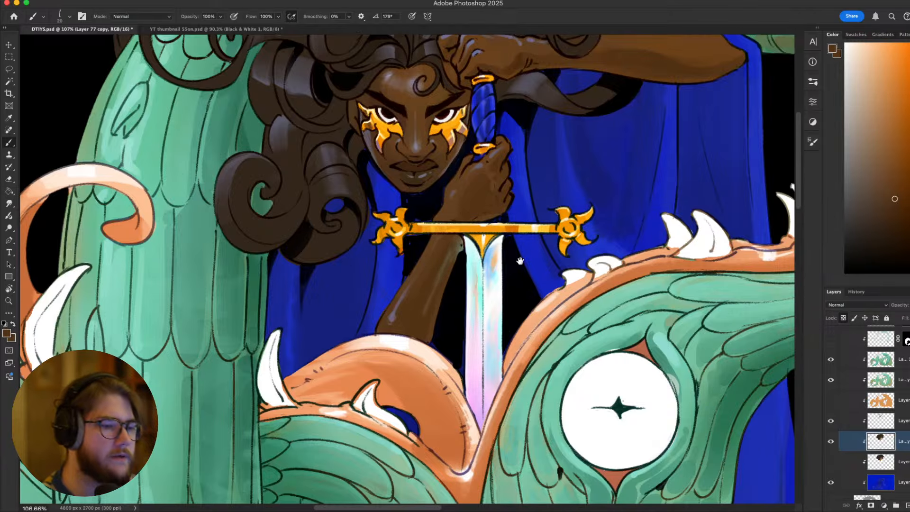
Sample the blade's pink and paint a reflected glow along the lower forearm's edge facing the sword with a 50 px brush
{"action": "left_click_drag", "start_coordinate": [499, 300], "coordinate": [513, 261]}
{"action": "left_click_drag", "start_coordinate": [488, 344], "coordinate": [487, 360]}
{"action": "left_click", "coordinate": [487, 359], "text": "alt"}
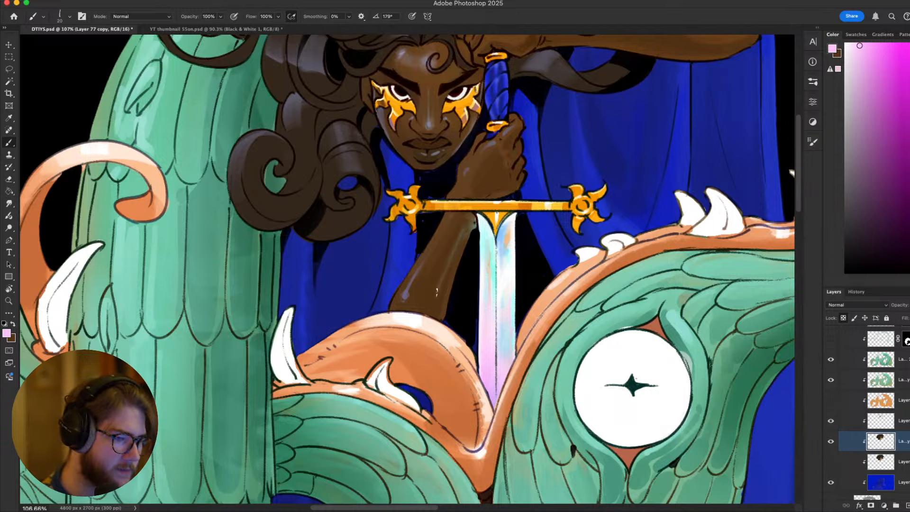
{"action": "key", "text": "bracketright"}
{"action": "key", "text": "bracketright"}
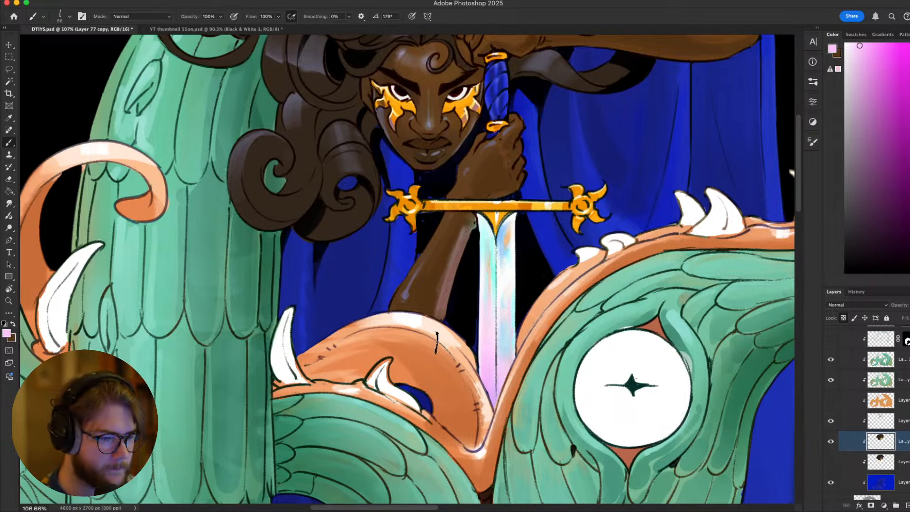
Sample the cloak's blue, choose a lighter blue and tint the lower forearm's edge away from the sword with a 90 px brush
{"action": "left_click_drag", "start_coordinate": [514, 304], "coordinate": [544, 347]}
{"action": "left_click", "coordinate": [578, 270], "text": "alt"}
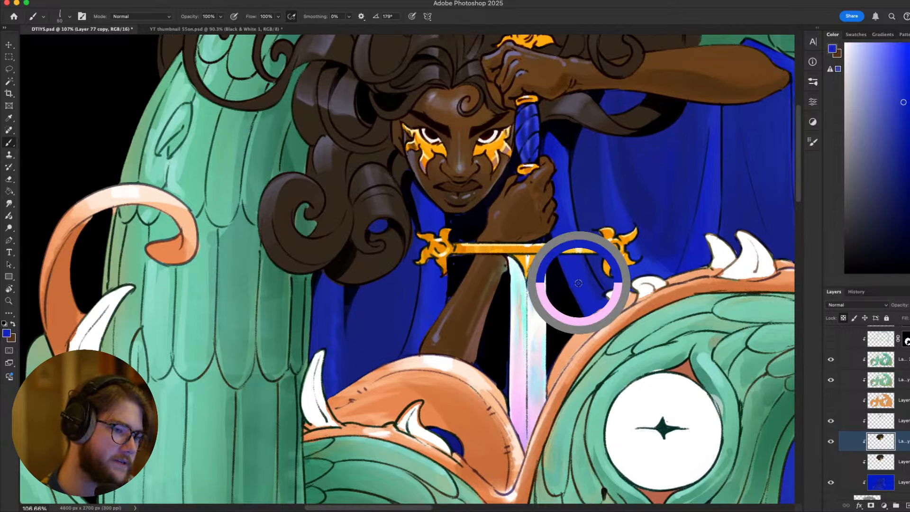
{"action": "key", "text": "bracketright"}
{"action": "key", "text": "bracketright"}
{"action": "key", "text": "bracketright"}
{"action": "key", "text": "bracketright"}
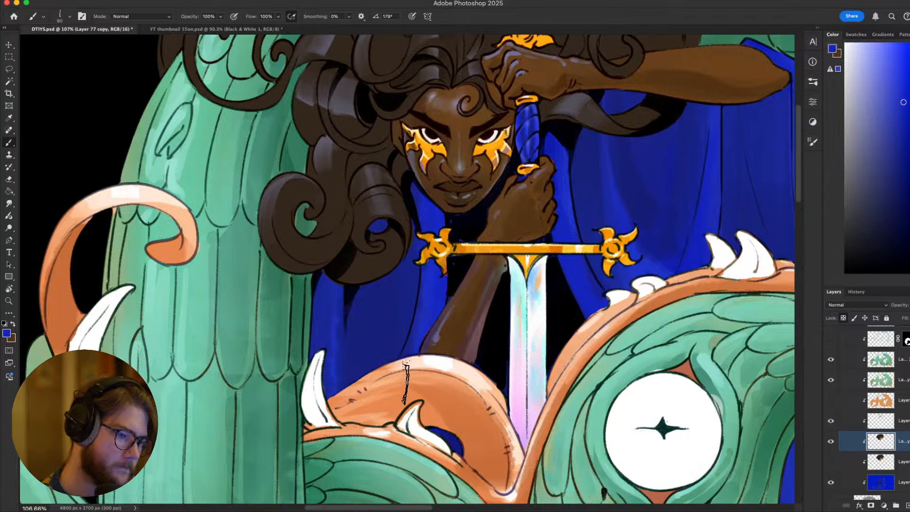
{"action": "left_click", "coordinate": [890, 44]}
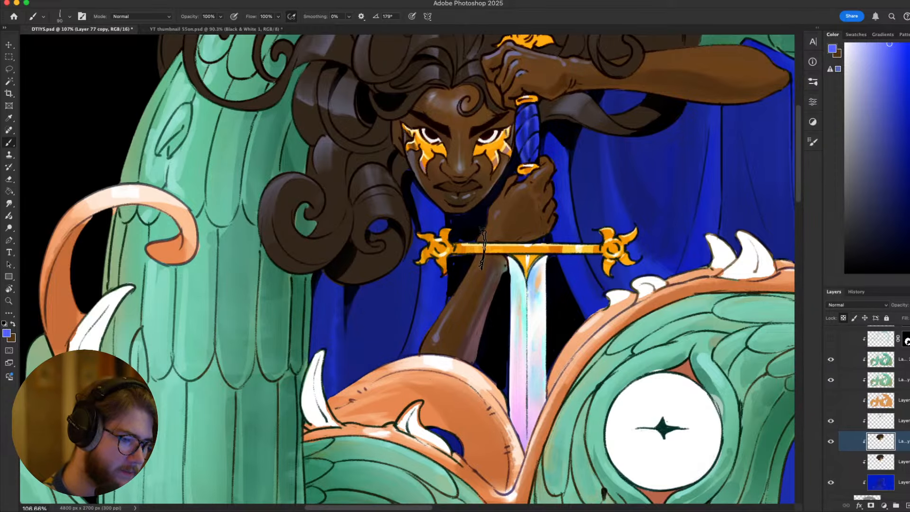
Sample the forearm's brown and blend it over the middle of the lower forearm, reducing the brush to 40 px
{"action": "left_click", "coordinate": [453, 333], "text": "alt"}
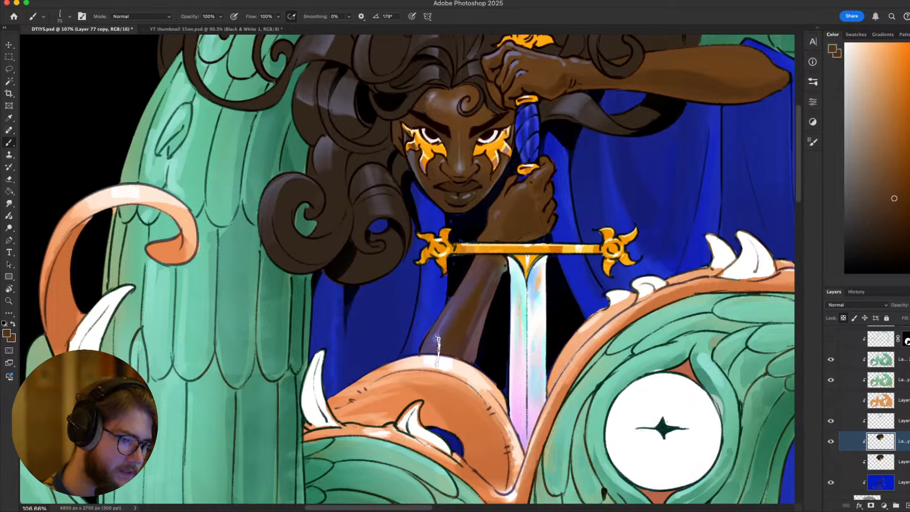
{"action": "key", "text": "bracketleft"}
{"action": "key", "text": "bracketleft"}
{"action": "key", "text": "bracketleft"}
{"action": "key", "text": "bracketleft"}
{"action": "key", "text": "bracketleft"}
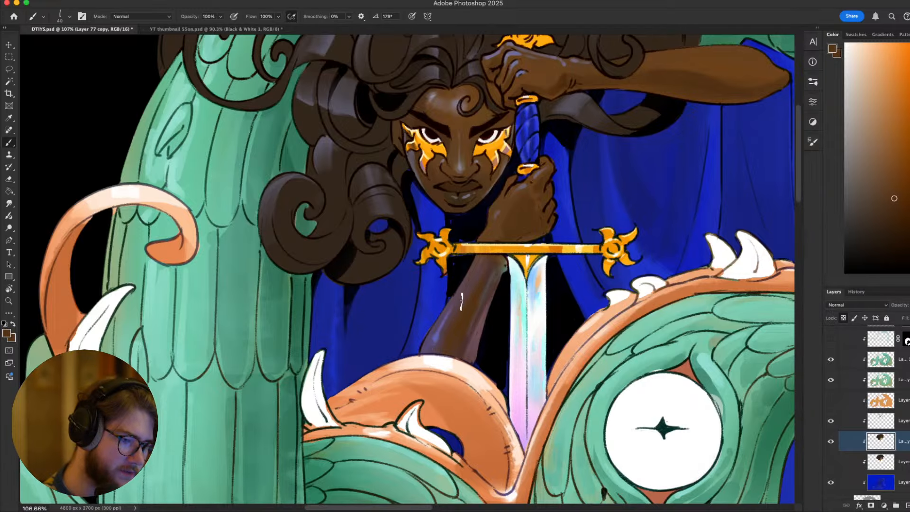
Sample the cloak's blue, select the lower hand by color, tint the wrist and hand edges blue with a 40 px brush, and clear the selection
{"action": "scroll", "coordinate": [545, 266], "scroll_direction": "left", "scroll_amount": 1}
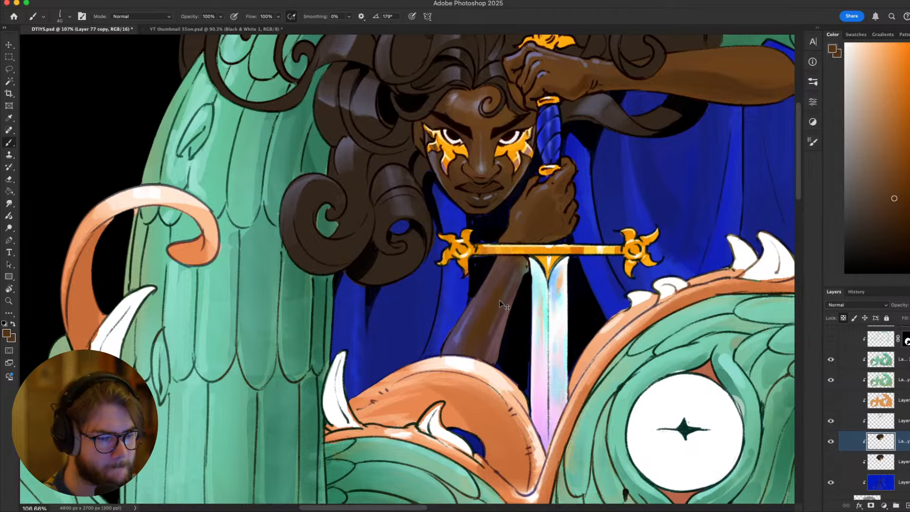
{"action": "mouse_move", "coordinate": [516, 326]}
{"action": "left_mouse_down"}
{"action": "mouse_move", "coordinate": [500, 333]}
{"action": "mouse_move", "coordinate": [501, 325]}
{"action": "left_mouse_up"}
{"action": "scroll", "coordinate": [506, 318], "scroll_direction": "right", "scroll_amount": 3}
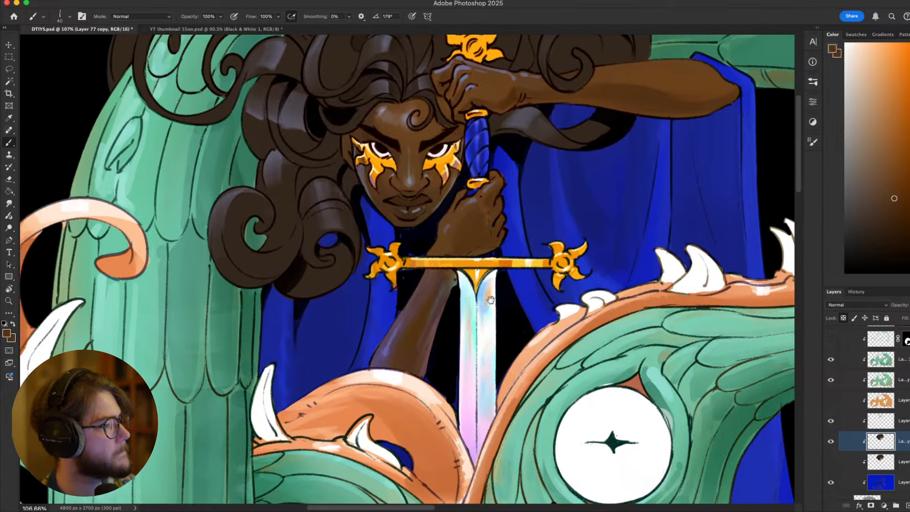
{"action": "scroll", "coordinate": [506, 313], "scroll_direction": "up", "scroll_amount": 3}
{"action": "scroll", "coordinate": [505, 305], "scroll_direction": "left", "scroll_amount": 2}
{"action": "scroll", "coordinate": [504, 304], "scroll_direction": "up", "scroll_amount": 1}
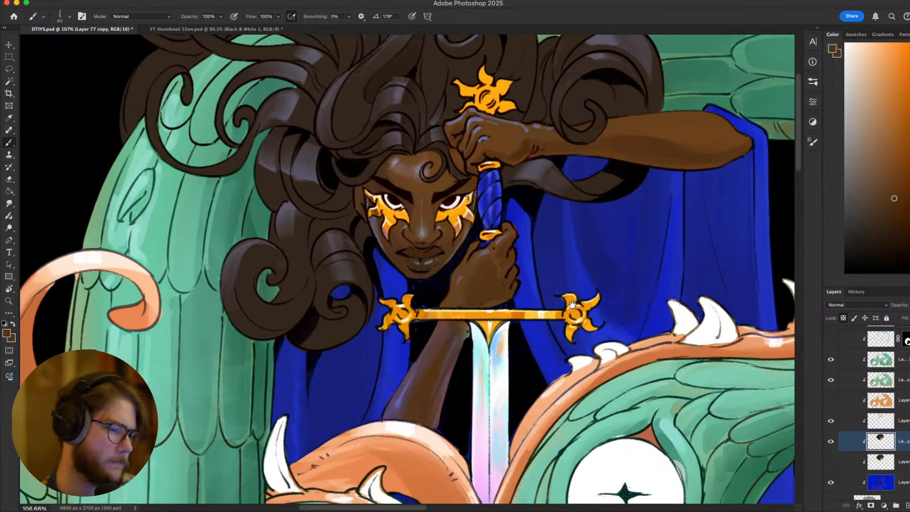
{"action": "left_click", "coordinate": [528, 243], "text": "alt"}
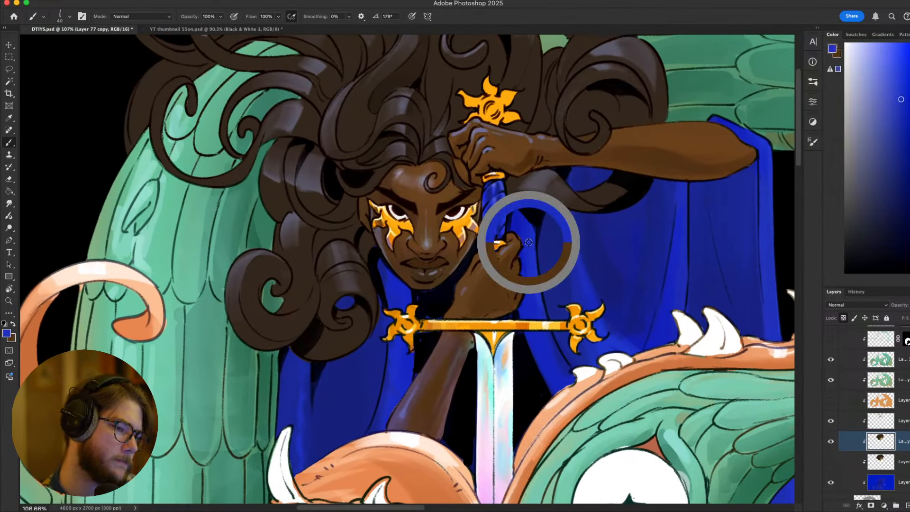
{"action": "key", "text": "w"}
{"action": "left_click", "coordinate": [463, 301]}
{"action": "key", "text": "b"}
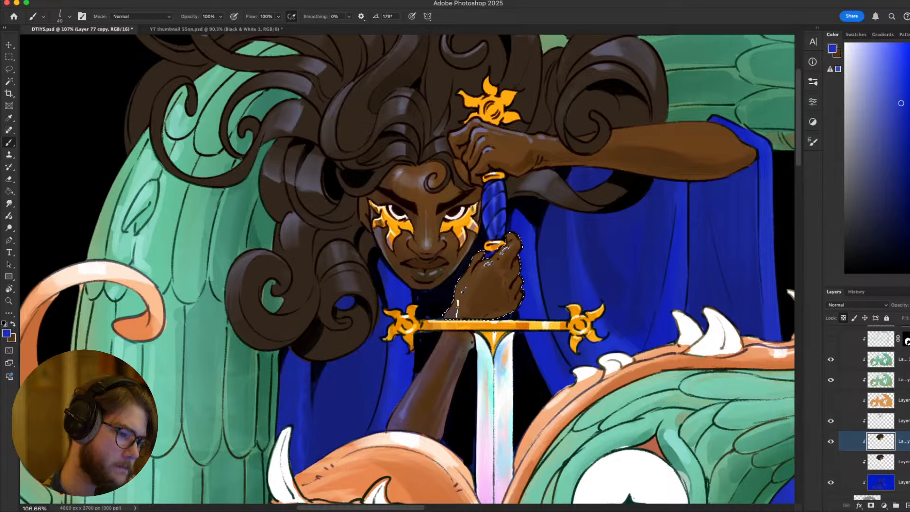
{"action": "key", "text": "ctrl+d"}
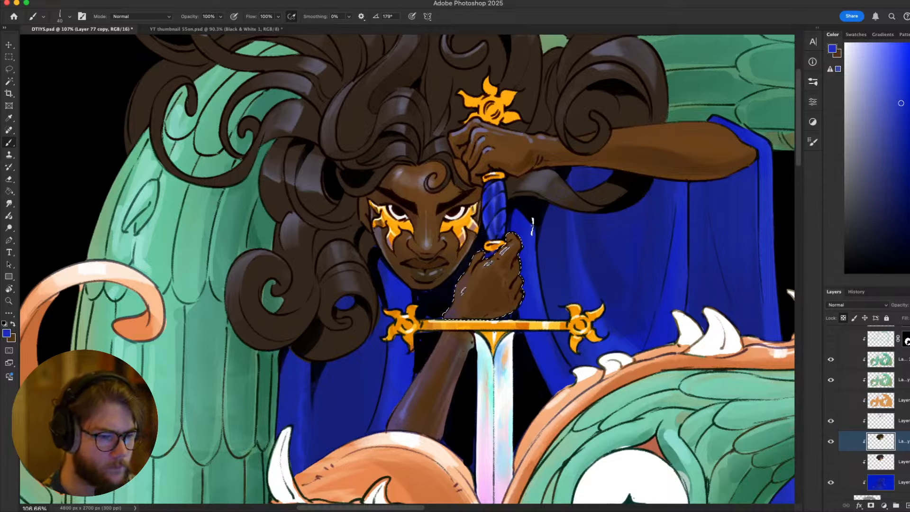
{"action": "left_click_drag", "start_coordinate": [496, 248], "coordinate": [494, 265]}
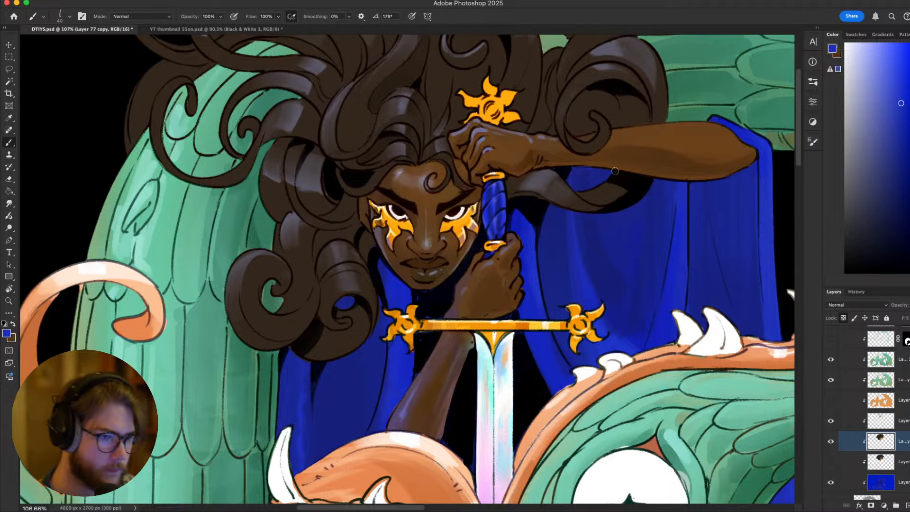
Examine the full illustration's color balance, including the dragon's neck, belly and the surrounding cloak, at several magnifications
{"action": "scroll", "coordinate": [514, 308], "scroll_direction": "down", "scroll_amount": 10}
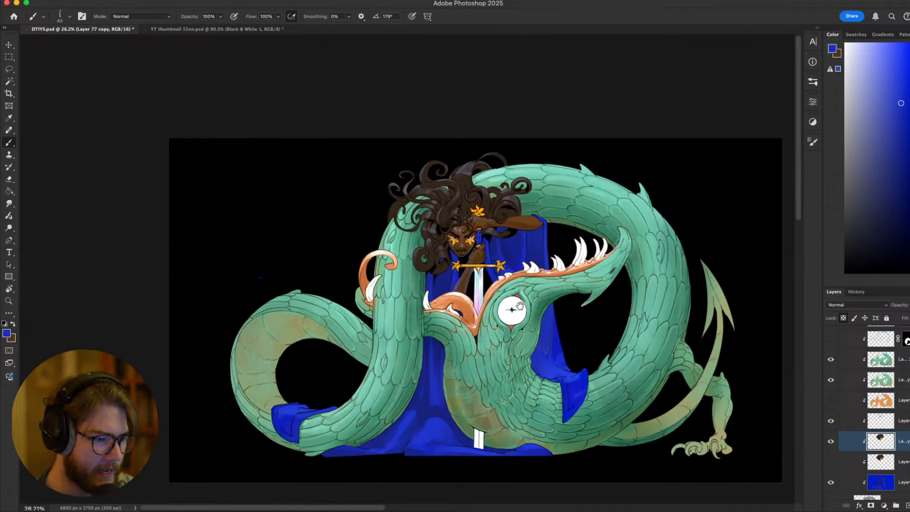
{"action": "scroll", "coordinate": [519, 306], "scroll_direction": "down", "scroll_amount": 3}
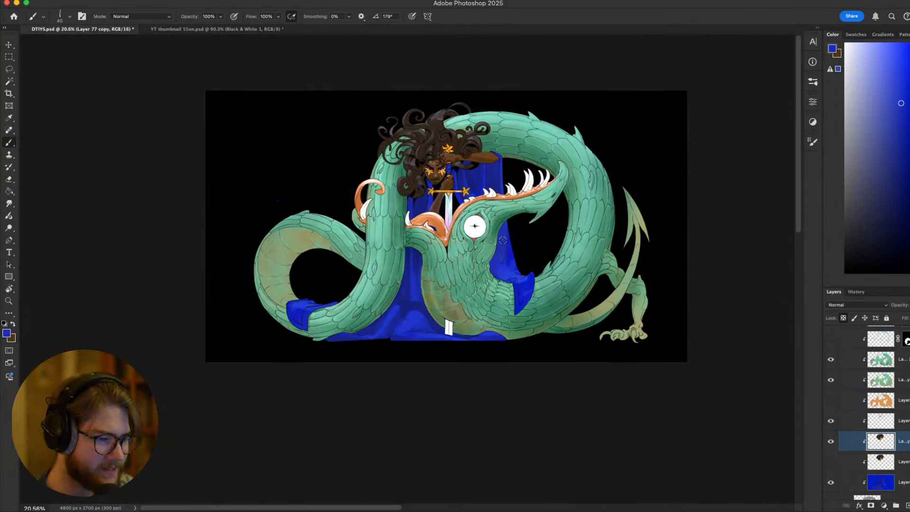
{"action": "scroll", "coordinate": [502, 241], "scroll_direction": "up", "scroll_amount": 1}
{"action": "scroll", "coordinate": [503, 240], "scroll_direction": "down", "scroll_amount": 3}
{"action": "scroll", "coordinate": [501, 242], "scroll_direction": "up", "scroll_amount": 5}
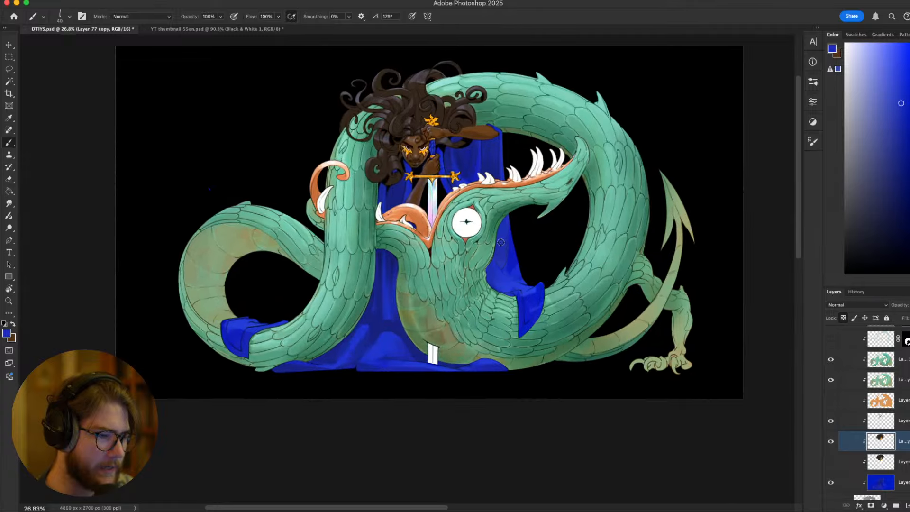
{"action": "scroll", "coordinate": [500, 242], "scroll_direction": "up", "scroll_amount": 2}
{"action": "scroll", "coordinate": [474, 261], "scroll_direction": "down", "scroll_amount": 5}
{"action": "scroll", "coordinate": [427, 279], "scroll_direction": "up", "scroll_amount": 1}
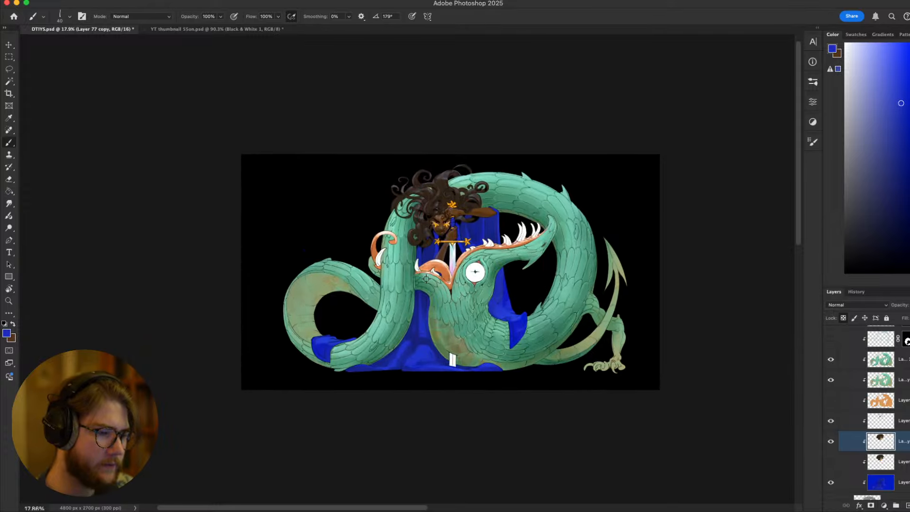
{"action": "scroll", "coordinate": [426, 279], "scroll_direction": "up", "scroll_amount": 3}
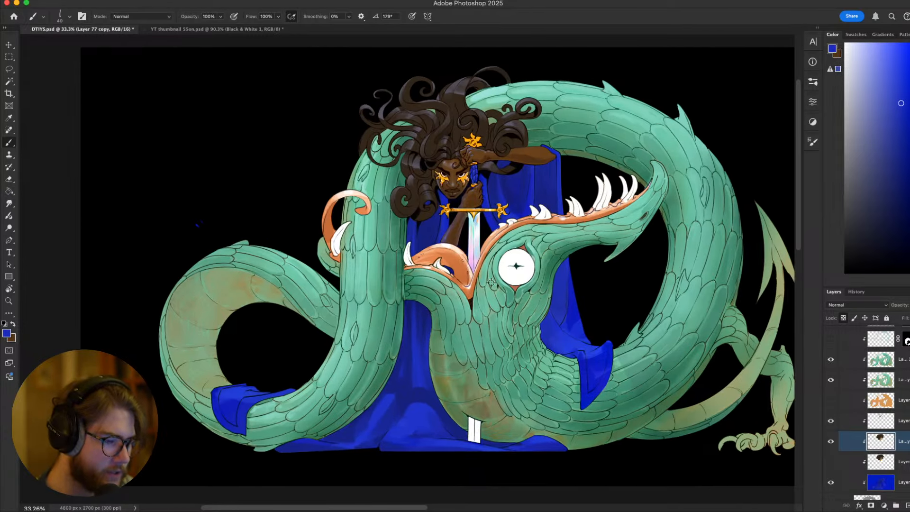
{"action": "scroll", "coordinate": [493, 280], "scroll_direction": "up", "scroll_amount": 3}
{"action": "scroll", "coordinate": [545, 280], "scroll_direction": "down", "scroll_amount": 3}
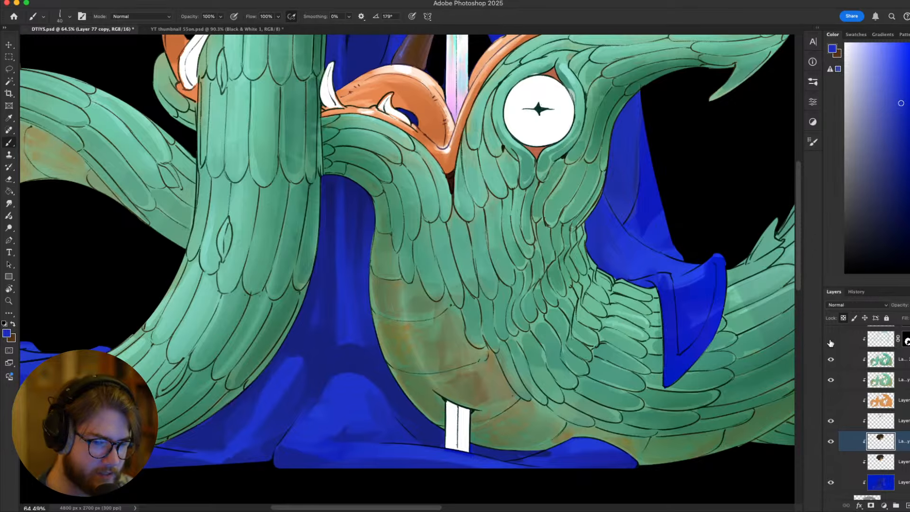
{"action": "scroll", "coordinate": [830, 343], "scroll_direction": "up", "scroll_amount": 1}
{"action": "scroll", "coordinate": [554, 375], "scroll_direction": "down", "scroll_amount": 1}
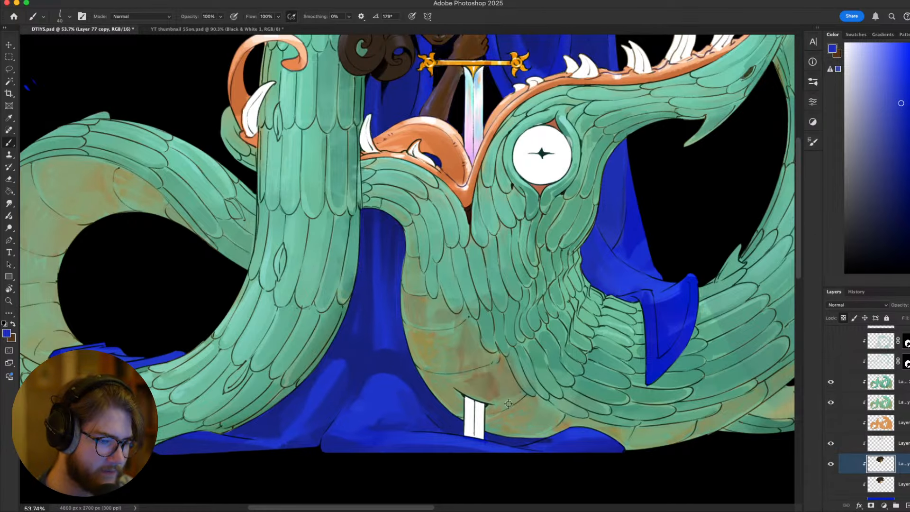
Examine the dragon's belly, open jaws and coils against the whole composition at several magnifications
{"action": "left_click", "coordinate": [493, 375], "text": "alt"}
{"action": "scroll", "coordinate": [474, 369], "scroll_direction": "down", "scroll_amount": 3}
{"action": "scroll", "coordinate": [460, 354], "scroll_direction": "up", "scroll_amount": 2}
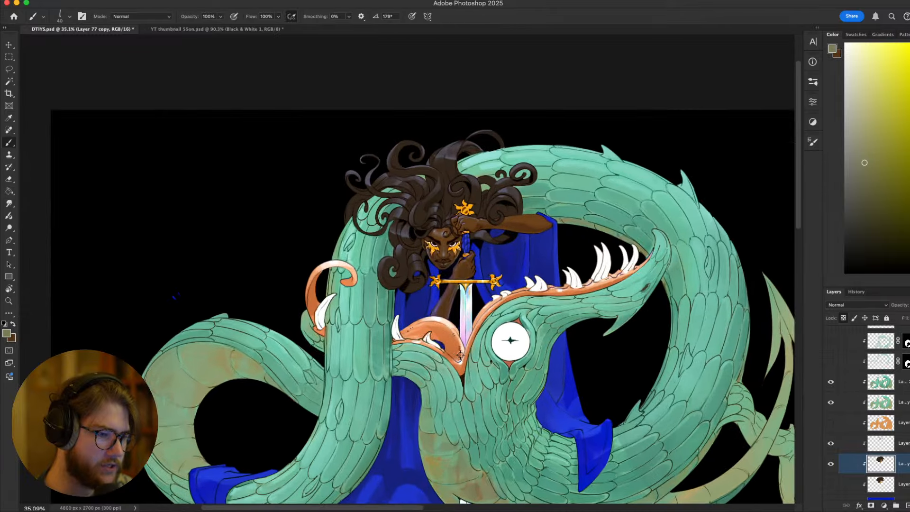
{"action": "scroll", "coordinate": [447, 349], "scroll_direction": "up", "scroll_amount": 2}
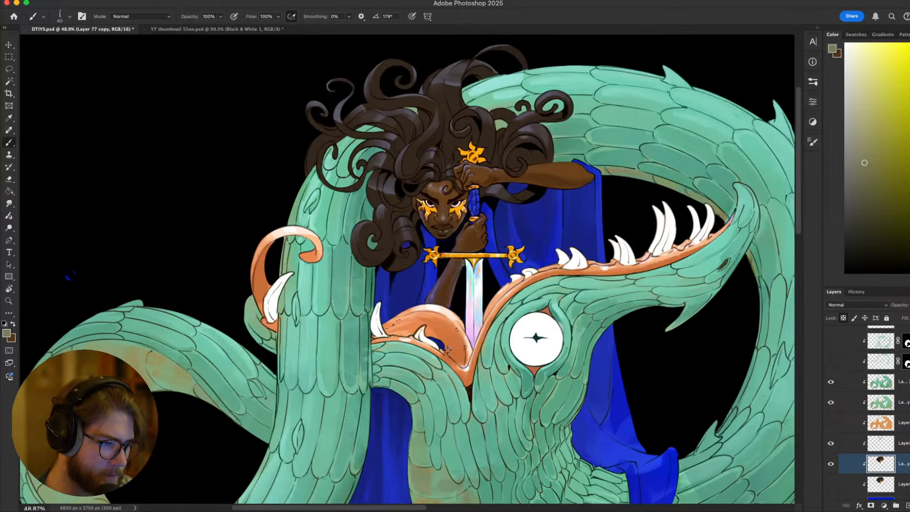
{"action": "left_click_drag", "start_coordinate": [477, 376], "coordinate": [523, 279]}
{"action": "scroll", "coordinate": [454, 263], "scroll_direction": "down", "scroll_amount": 3}
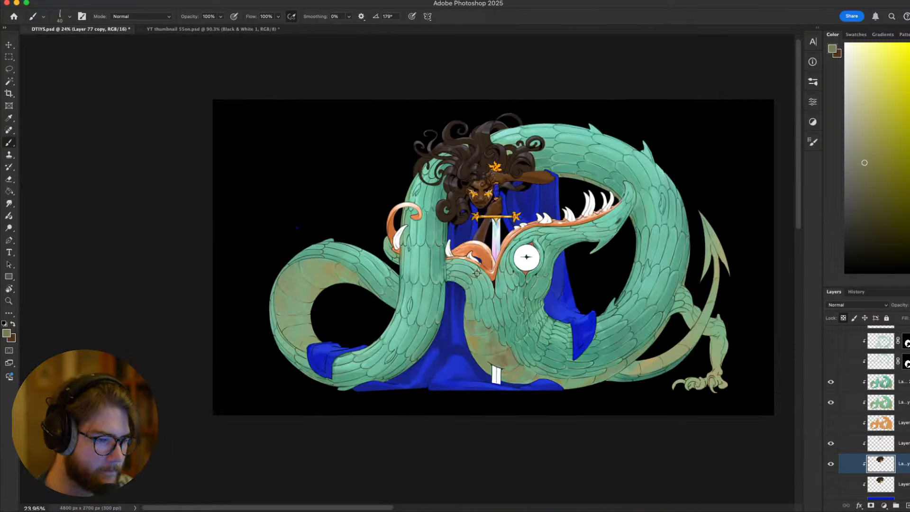
{"action": "scroll", "coordinate": [453, 277], "scroll_direction": "up", "scroll_amount": 1}
{"action": "left_click_drag", "start_coordinate": [432, 334], "coordinate": [503, 322]}
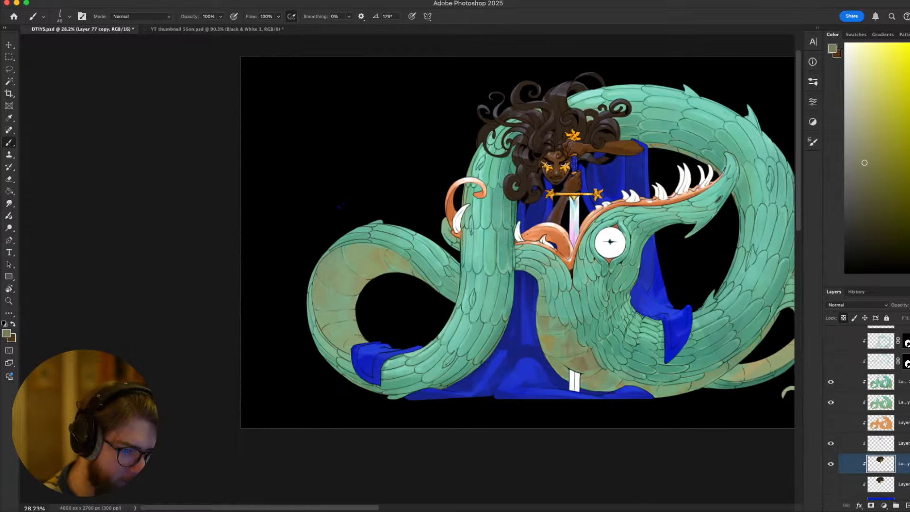
Activate the dragon's upper color layer and paint a brown shadow on the tail loop's upper belly plates with a 100 px brush
{"action": "left_click", "coordinate": [885, 383]}
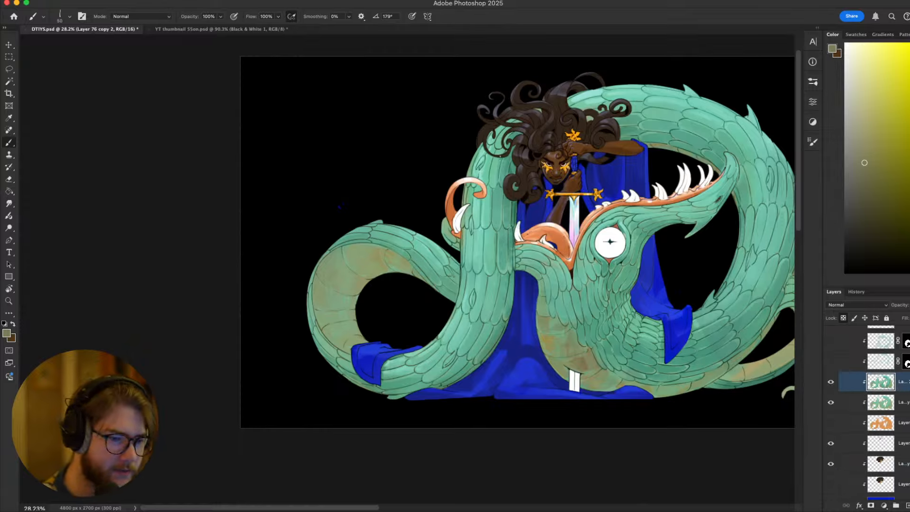
{"action": "key", "text": "bracketright"}
{"action": "key", "text": "bracketright"}
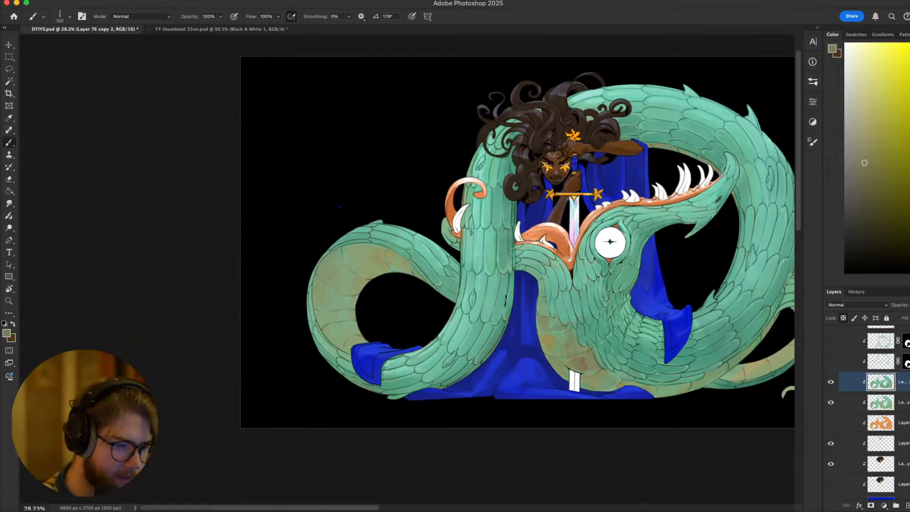
{"action": "left_click", "coordinate": [508, 245], "text": "alt"}
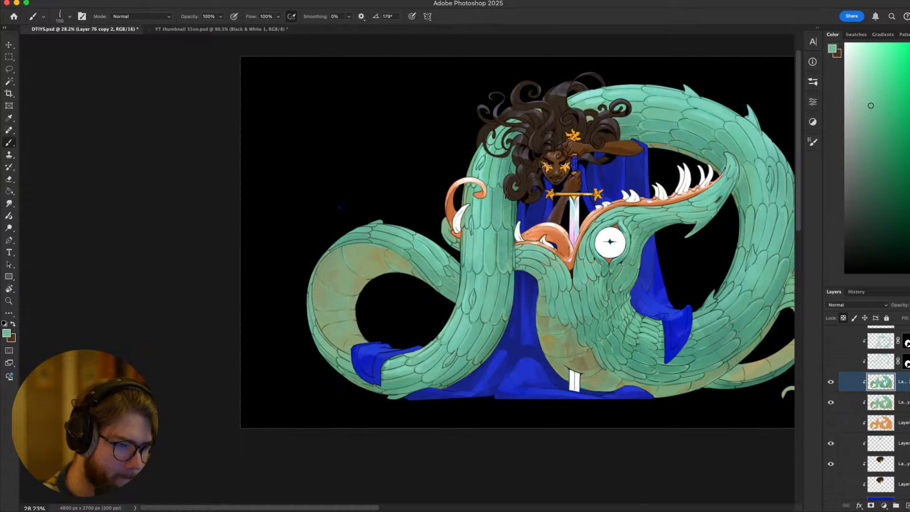
{"action": "left_click_drag", "start_coordinate": [665, 209], "coordinate": [560, 191]}
{"action": "left_click", "coordinate": [477, 327], "text": "alt"}
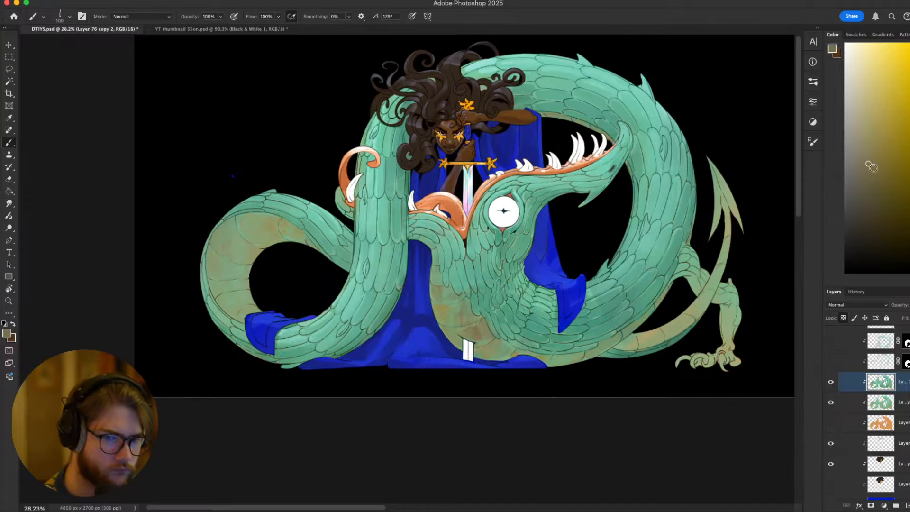
{"action": "left_click_drag", "start_coordinate": [250, 243], "coordinate": [439, 223]}
{"action": "left_click_drag", "start_coordinate": [540, 218], "coordinate": [409, 188]}
{"action": "left_click_drag", "start_coordinate": [419, 190], "coordinate": [513, 280]}
{"action": "key", "text": "Escape"}
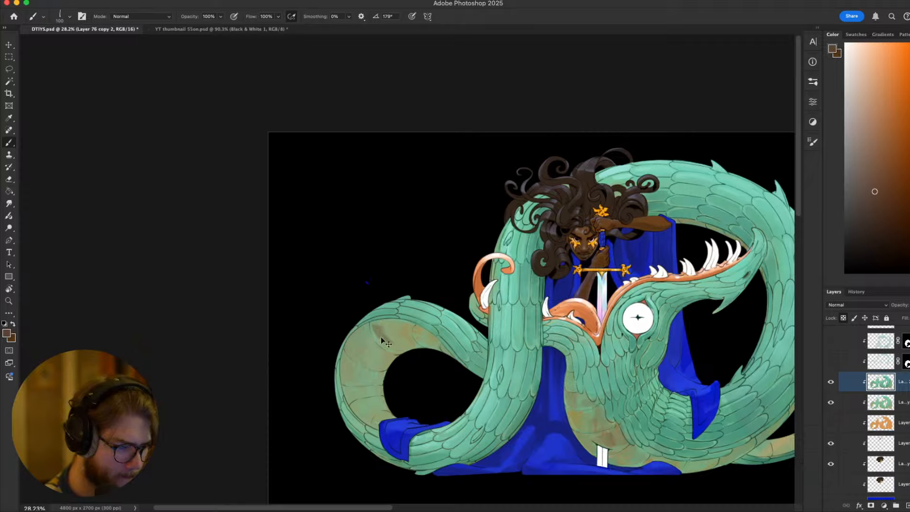
{"action": "left_click_drag", "start_coordinate": [381, 322], "coordinate": [388, 322]}
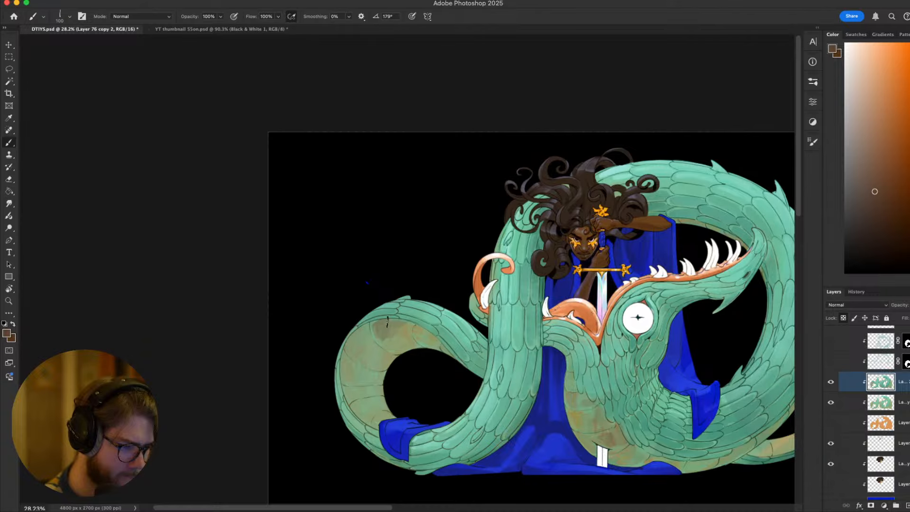
Sample the belly's olive and gray-green tones and blend the brown shadow into the tail loop's upper belly
{"action": "left_click", "coordinate": [398, 339], "text": "alt"}
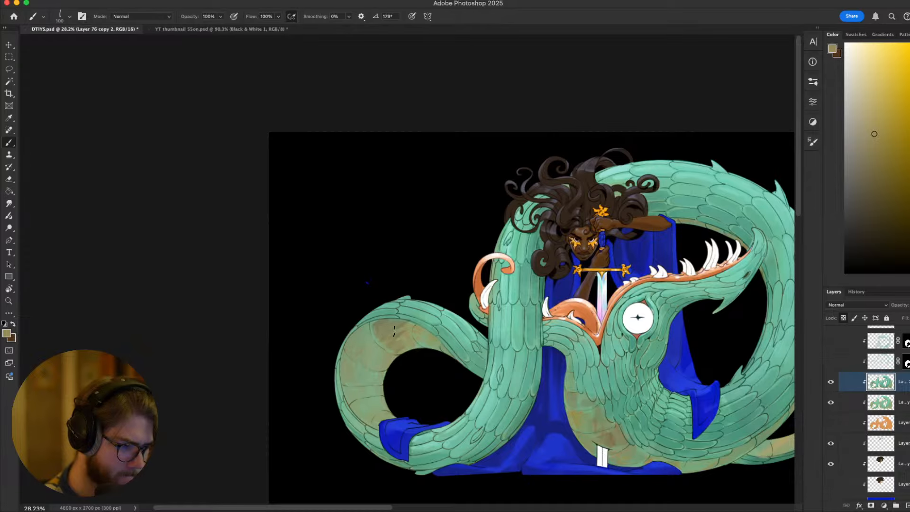
{"action": "left_click", "coordinate": [381, 323], "text": "alt"}
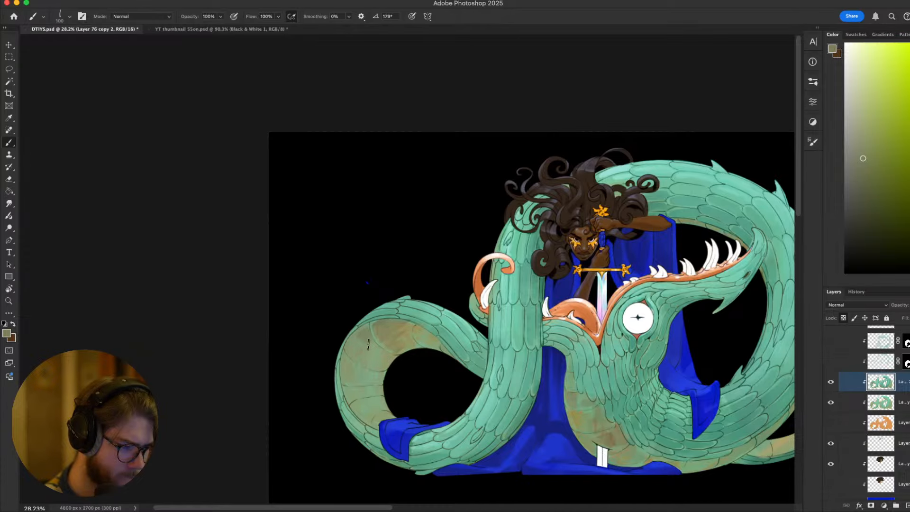
{"action": "left_click", "coordinate": [376, 322], "text": "alt"}
{"action": "scroll", "coordinate": [359, 337], "scroll_direction": "down", "scroll_amount": 3}
{"action": "scroll", "coordinate": [359, 337], "scroll_direction": "left", "scroll_amount": 3}
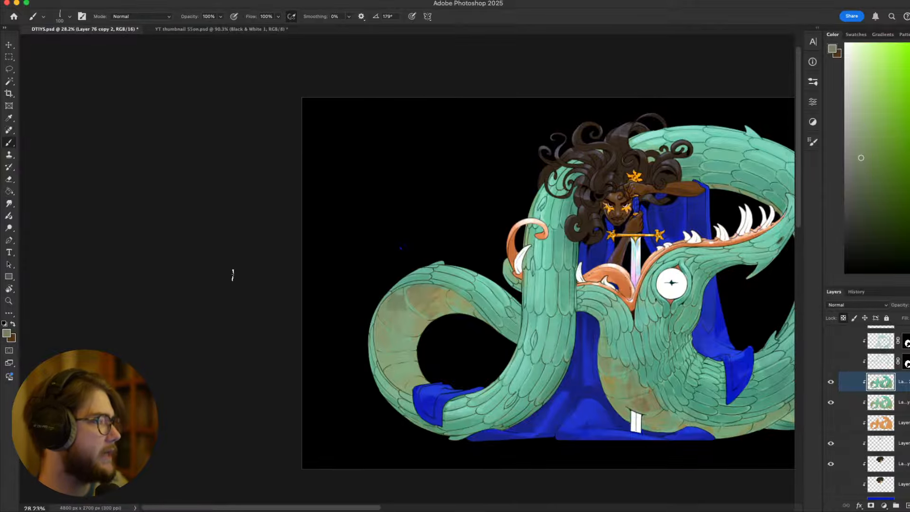
{"action": "scroll", "coordinate": [436, 304], "scroll_direction": "up", "scroll_amount": 3}
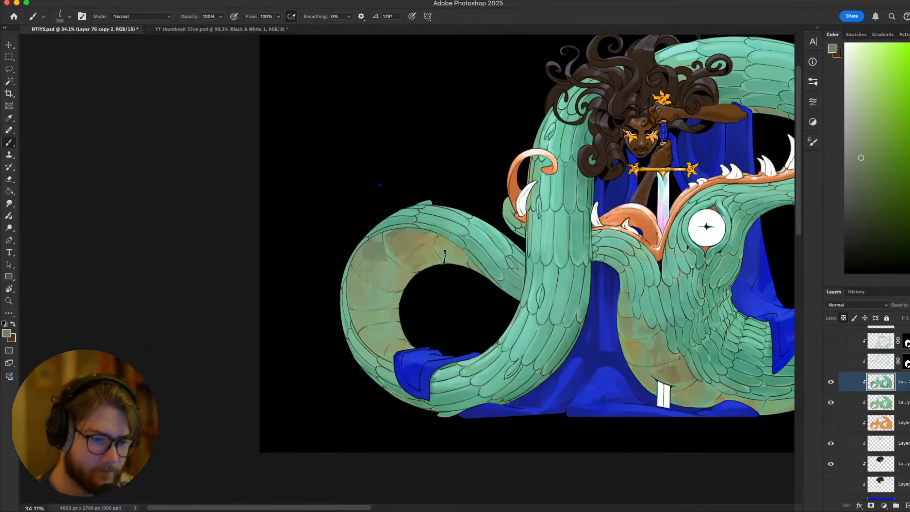
{"action": "scroll", "coordinate": [672, 360], "scroll_direction": "down", "scroll_amount": 1}
Sample the belly tone near the sword, choose a darker brown and shade the plates along the top of the tail loop
{"action": "left_click", "coordinate": [673, 370], "text": "alt"}
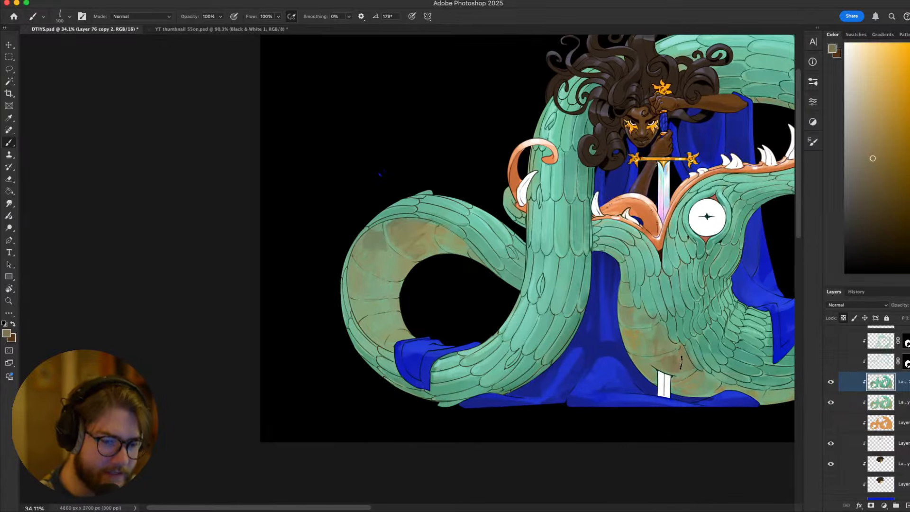
{"action": "left_click", "coordinate": [874, 190]}
{"action": "left_click", "coordinate": [908, 251]}
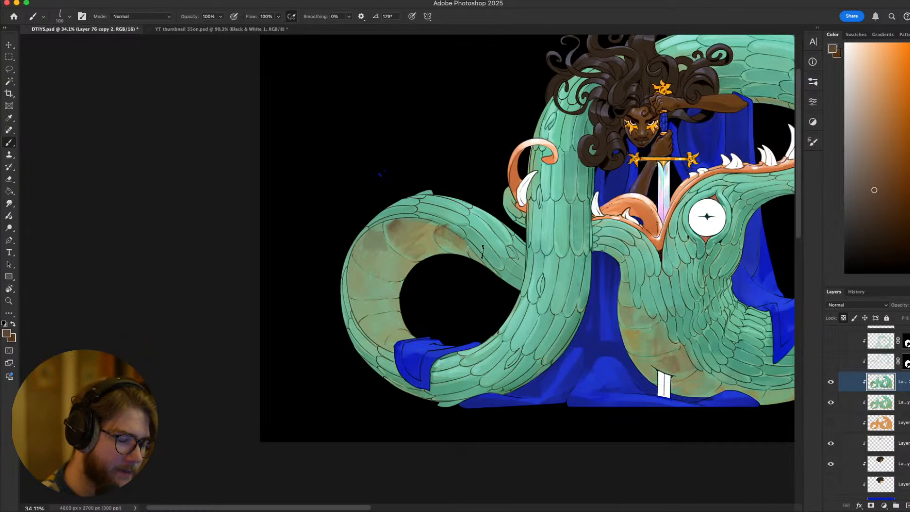
{"action": "key", "text": "r"}
{"action": "mouse_move", "coordinate": [445, 232]}
{"action": "left_mouse_down"}
{"action": "mouse_move", "coordinate": [413, 216]}
{"action": "mouse_move", "coordinate": [382, 215]}
{"action": "left_mouse_up"}
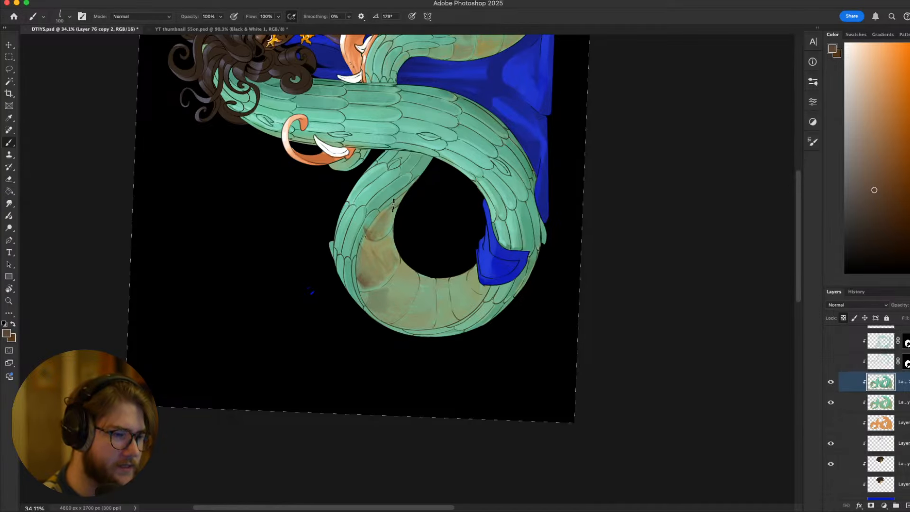
{"action": "key", "text": "Escape"}
Enlarge the brush to 150 px and 175 px and spread brown shading down the tail loop's outer belly plates
{"action": "key", "text": "space"}
{"action": "left_click_drag", "start_coordinate": [504, 231], "coordinate": [641, 192]}
{"action": "key", "text": "bracketright"}
{"action": "key", "text": "bracketright"}
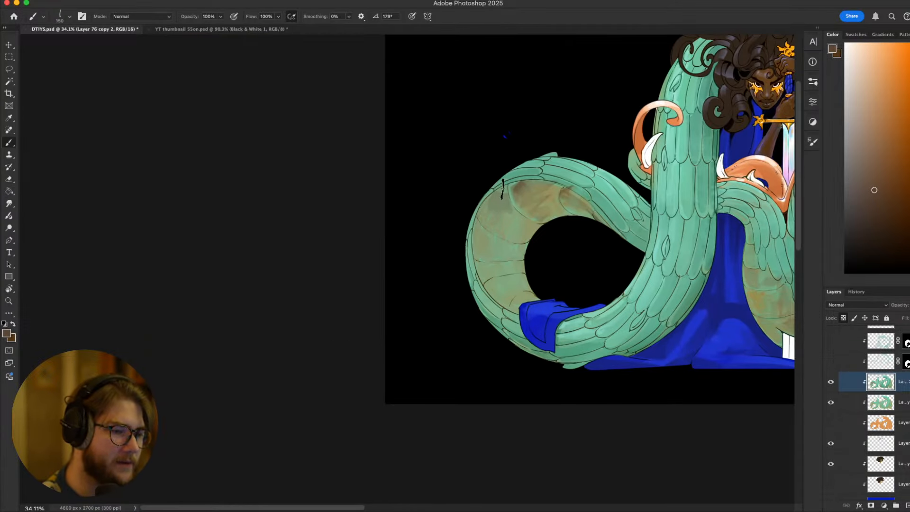
{"action": "key", "text": "bracketright"}
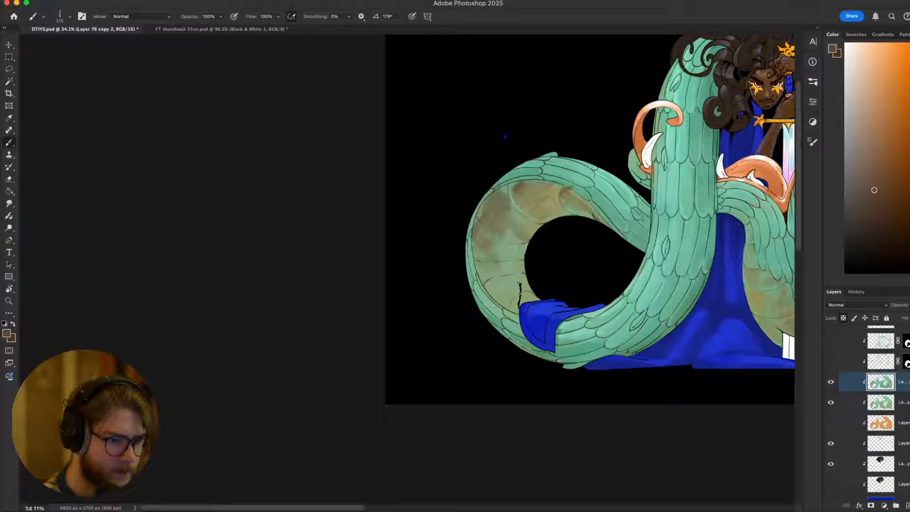
Reduce the brush to 80 px and shade the tail loop's lower belly plates above the cloak in brown
{"action": "key", "text": "bracketleft"}
{"action": "key", "text": "bracketleft"}
{"action": "key", "text": "bracketleft"}
{"action": "key", "text": "bracketleft"}
{"action": "key", "text": "bracketleft"}
{"action": "key", "text": "bracketleft"}
{"action": "key", "text": "bracketleft"}
{"action": "key", "text": "bracketleft"}
{"action": "key", "text": "bracketleft"}
{"action": "key", "text": "bracketleft"}
{"action": "key", "text": "bracketleft"}
{"action": "key", "text": "bracketleft"}
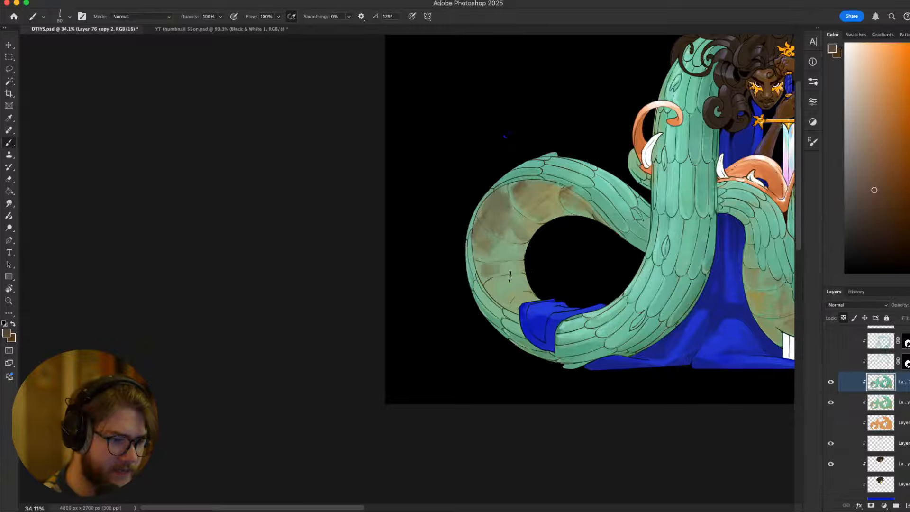
Sample the orange-brown of the dragon's head and tint the loop's inner belly above the cloak with a 200 px brush
{"action": "scroll", "coordinate": [584, 276], "scroll_direction": "right", "scroll_amount": 5}
{"action": "left_click", "coordinate": [618, 275], "text": "alt"}
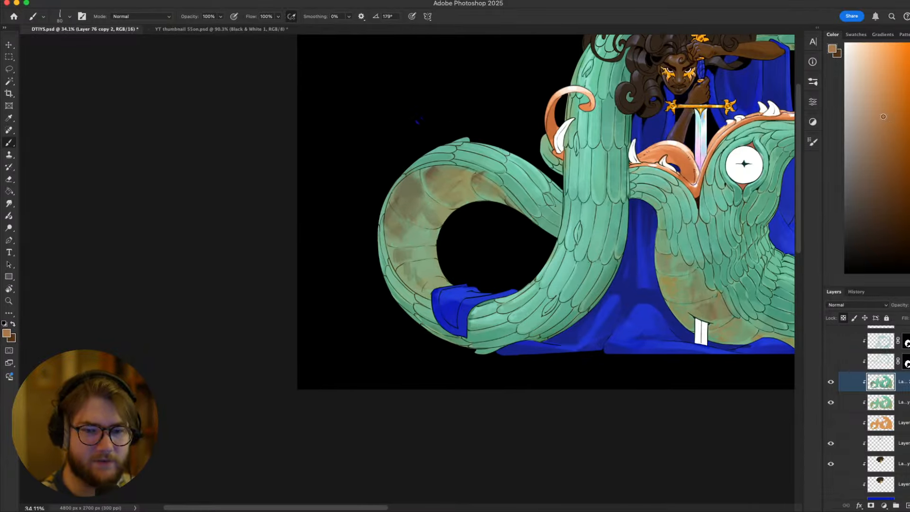
{"action": "key", "text": "bracketright"}
{"action": "key", "text": "bracketright"}
{"action": "key", "text": "bracketright"}
{"action": "key", "text": "bracketright"}
{"action": "key", "text": "bracketright"}
{"action": "key", "text": "bracketright"}
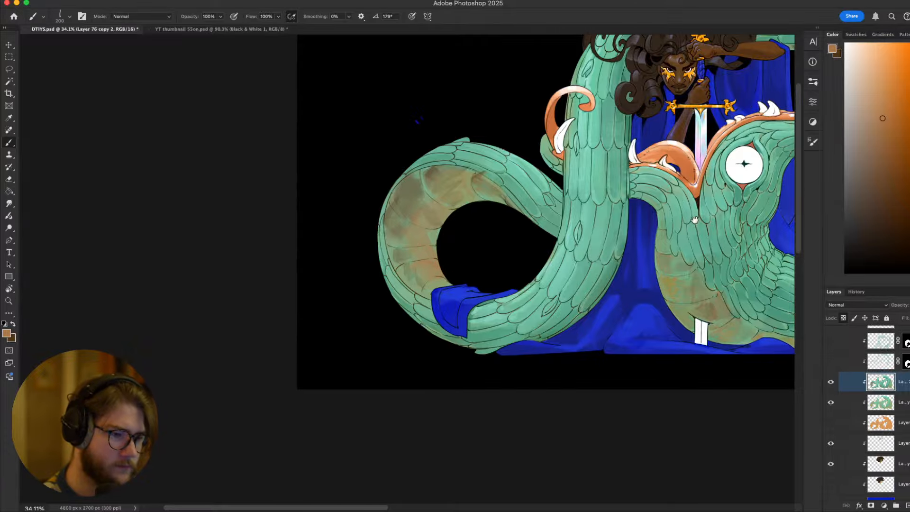
Sample the dragon's green, reduce the brush to 100 px and blend green over the tail loop's brown belly plates
{"action": "left_click_drag", "start_coordinate": [691, 221], "coordinate": [637, 316]}
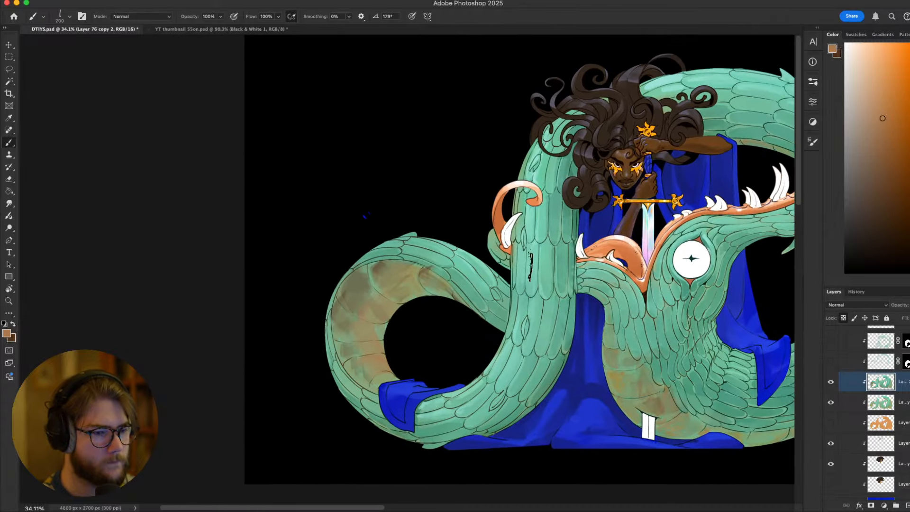
{"action": "left_click", "coordinate": [472, 285], "text": "alt"}
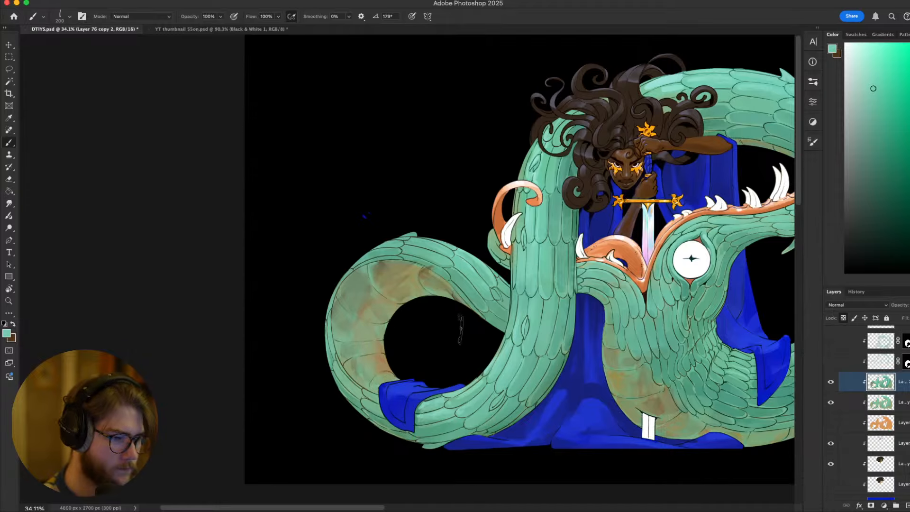
{"action": "key", "text": "bracketleft"}
{"action": "key", "text": "bracketleft"}
{"action": "key", "text": "bracketleft"}
{"action": "left_click", "coordinate": [367, 320], "text": "alt"}
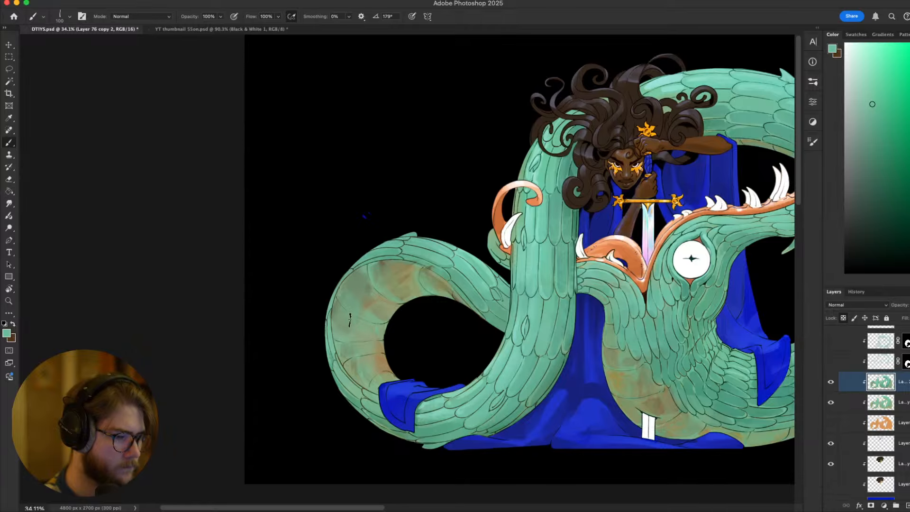
{"action": "key", "text": "r"}
{"action": "mouse_move", "coordinate": [576, 289]}
{"action": "left_mouse_down"}
{"action": "mouse_move", "coordinate": [571, 270]}
{"action": "mouse_move", "coordinate": [560, 283]}
{"action": "left_mouse_up"}
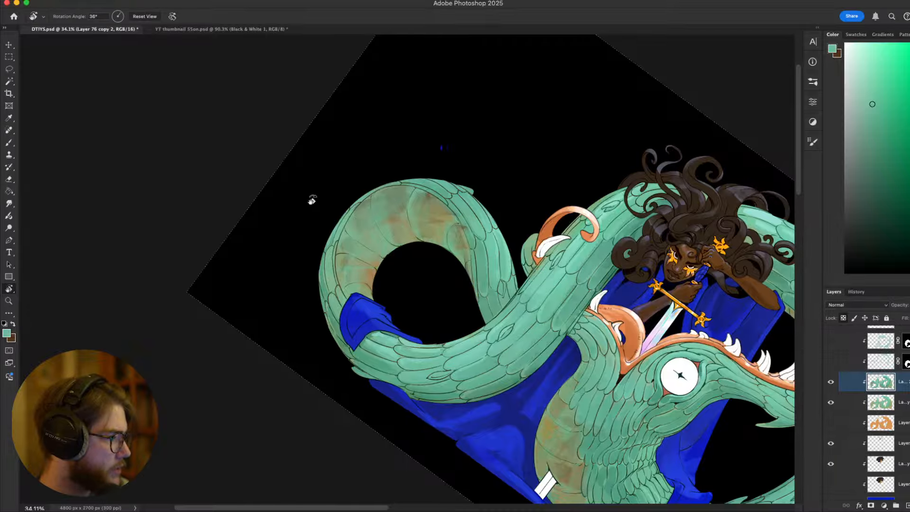
{"action": "key", "text": "Escape"}
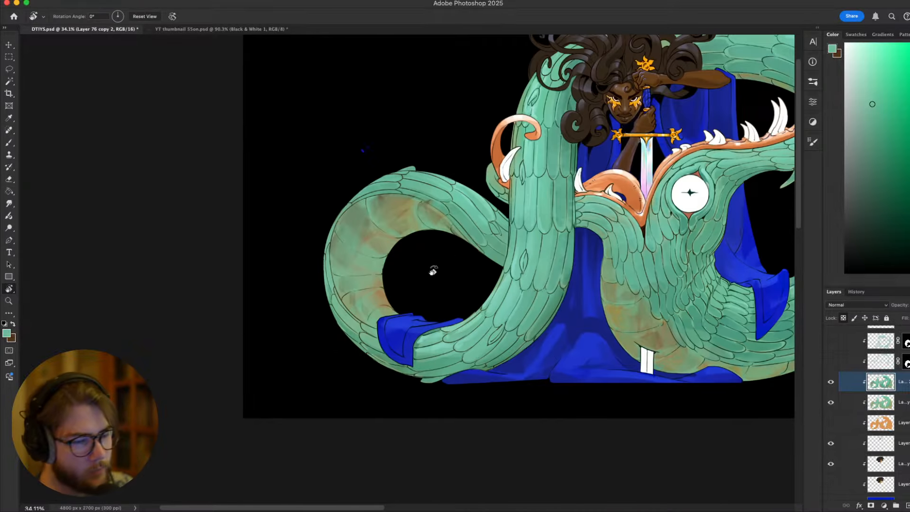
Touch up the scales bordering the tail loop's belly in a darker green with a 40 px brush
{"action": "scroll", "coordinate": [433, 270], "scroll_direction": "down", "scroll_amount": 3}
{"action": "scroll", "coordinate": [428, 261], "scroll_direction": "up", "scroll_amount": 5}
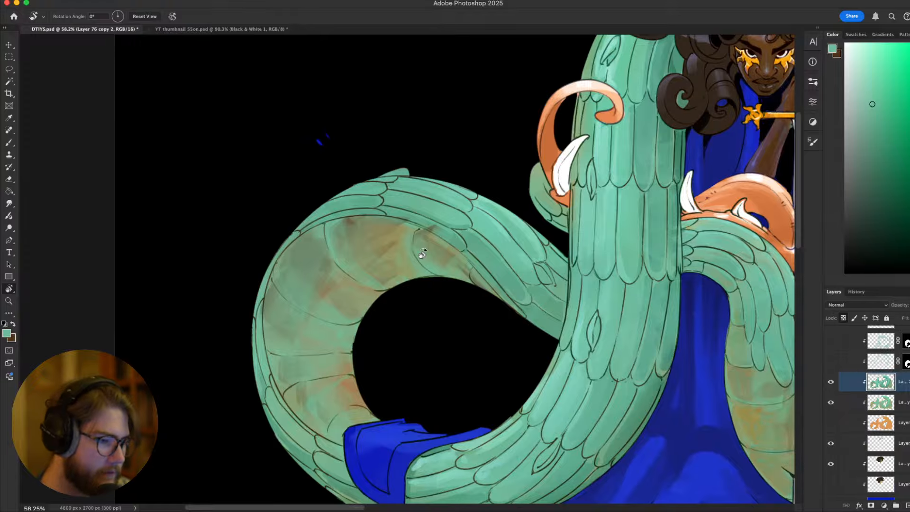
{"action": "left_click_drag", "start_coordinate": [422, 254], "coordinate": [406, 216]}
{"action": "key", "text": "b"}
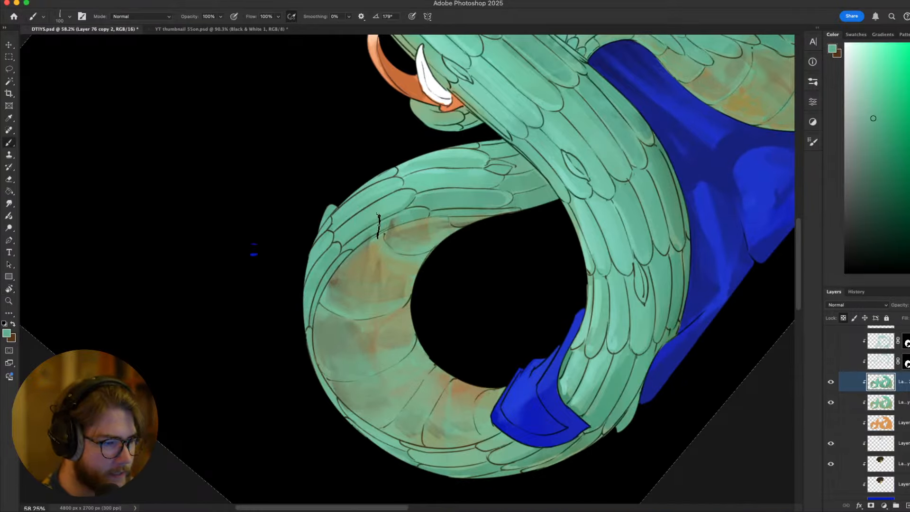
{"action": "key", "text": "bracketleft"}
{"action": "key", "text": "bracketleft"}
{"action": "key", "text": "bracketleft"}
{"action": "key", "text": "bracketleft"}
{"action": "key", "text": "bracketleft"}
{"action": "key", "text": "bracketleft"}
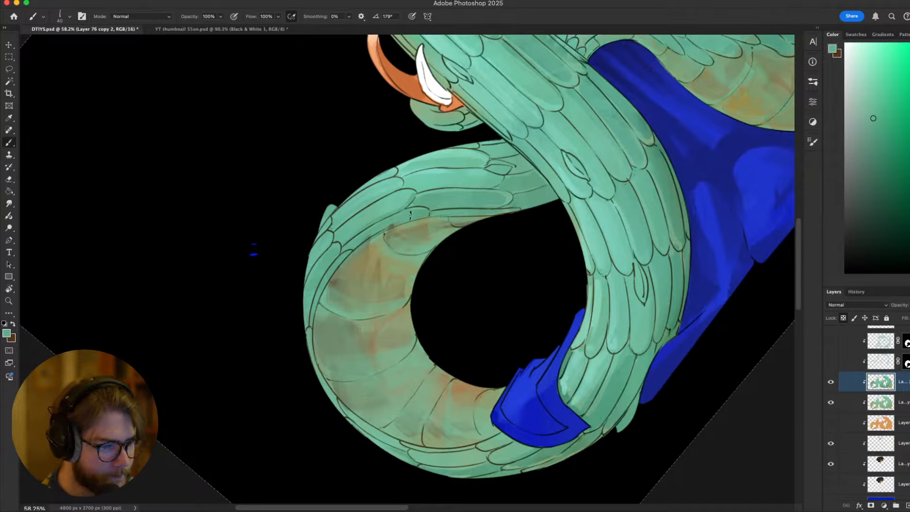
{"action": "key", "text": "Escape"}
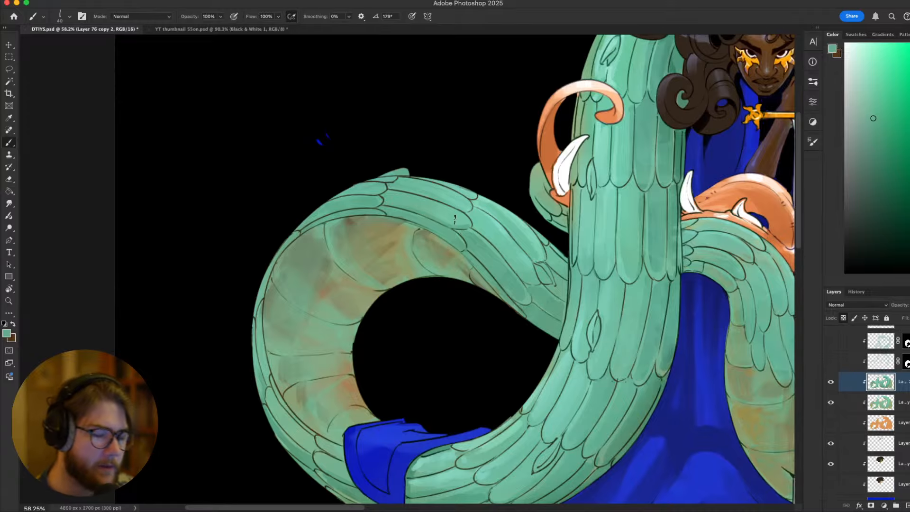
Sample the light teal highlight colour from the scales on top of the dragon's tail loop
{"action": "scroll", "coordinate": [455, 219], "scroll_direction": "down", "scroll_amount": 3}
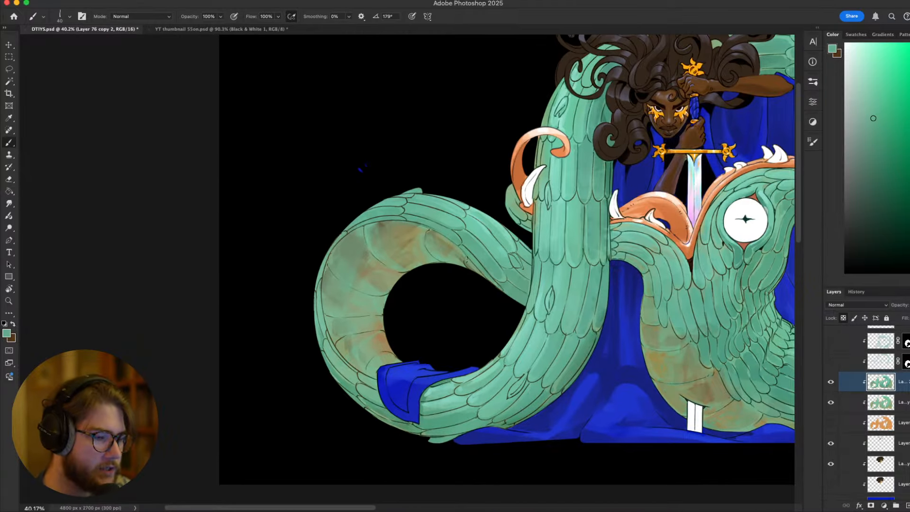
{"action": "left_click_drag", "start_coordinate": [464, 259], "coordinate": [413, 283]}
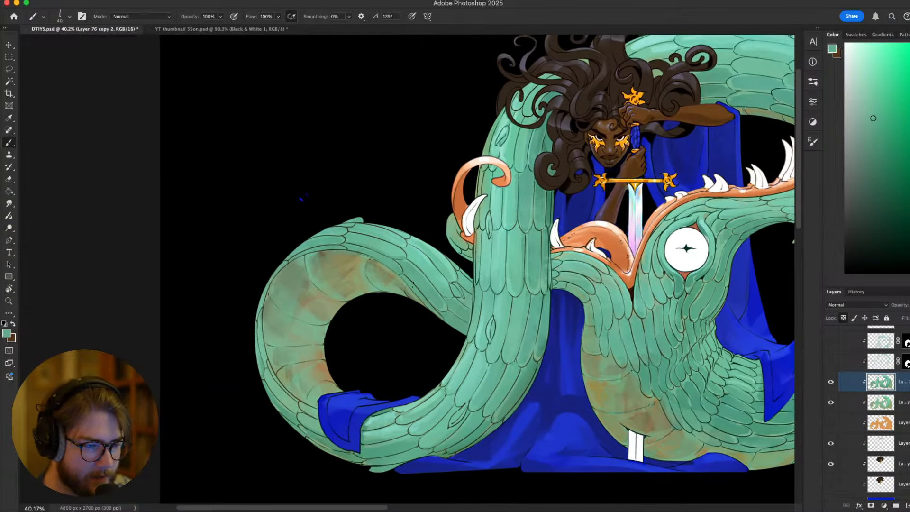
{"action": "scroll", "coordinate": [413, 283], "scroll_direction": "up", "scroll_amount": 3}
{"action": "left_click", "coordinate": [427, 258], "text": "alt"}
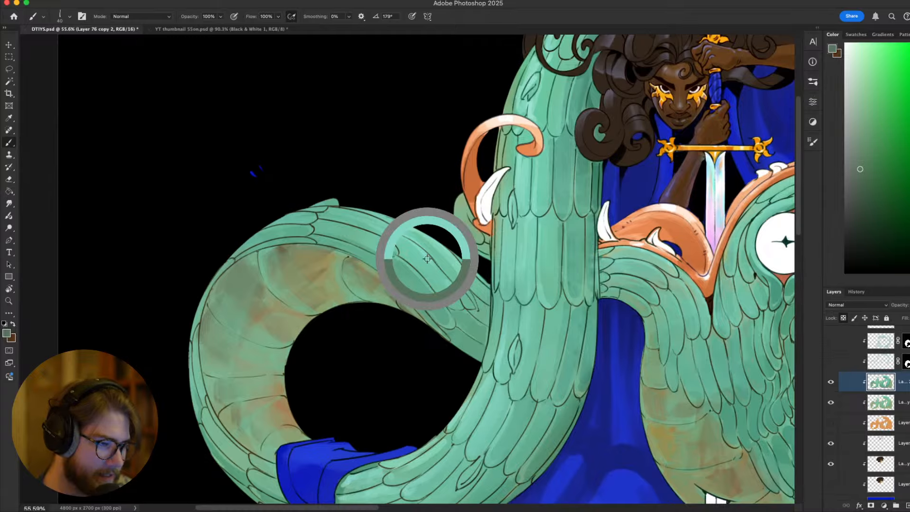
{"action": "scroll", "coordinate": [427, 258], "scroll_direction": "down", "scroll_amount": 3}
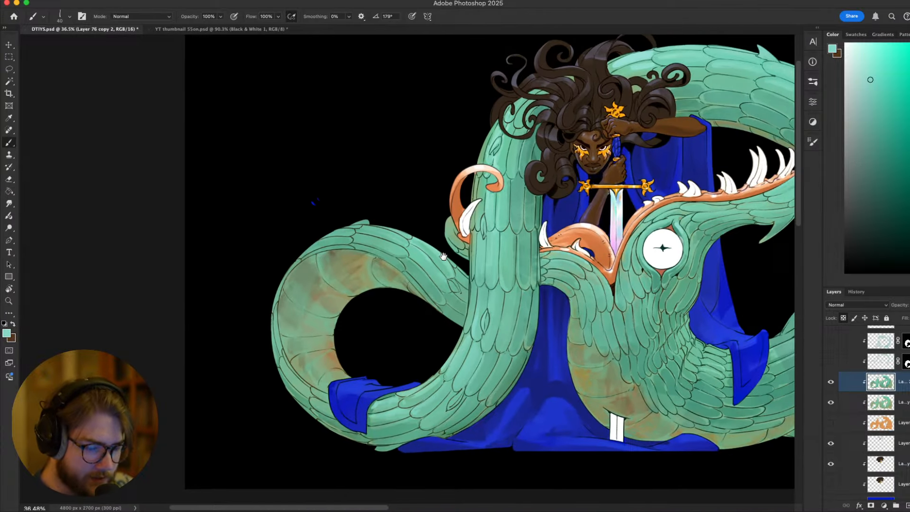
{"action": "left_click_drag", "start_coordinate": [448, 254], "coordinate": [350, 259]}
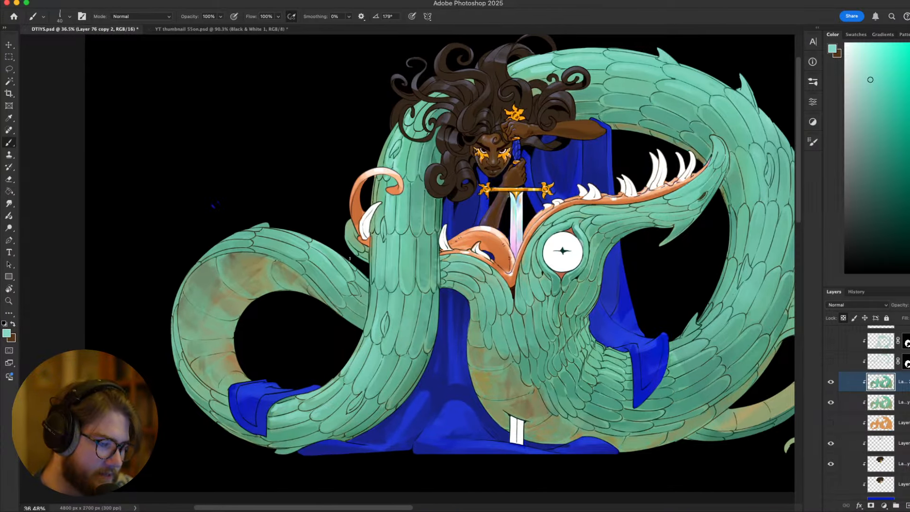
{"action": "scroll", "coordinate": [400, 336], "scroll_direction": "up", "scroll_amount": 2}
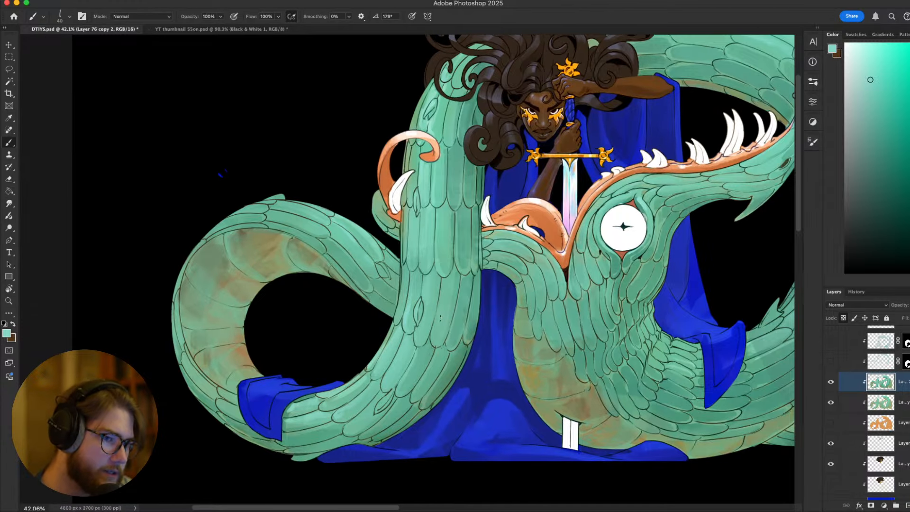
Switch to the AllRounder brush preset and reduce its size to 25 px
{"action": "right_click", "coordinate": [423, 348]}
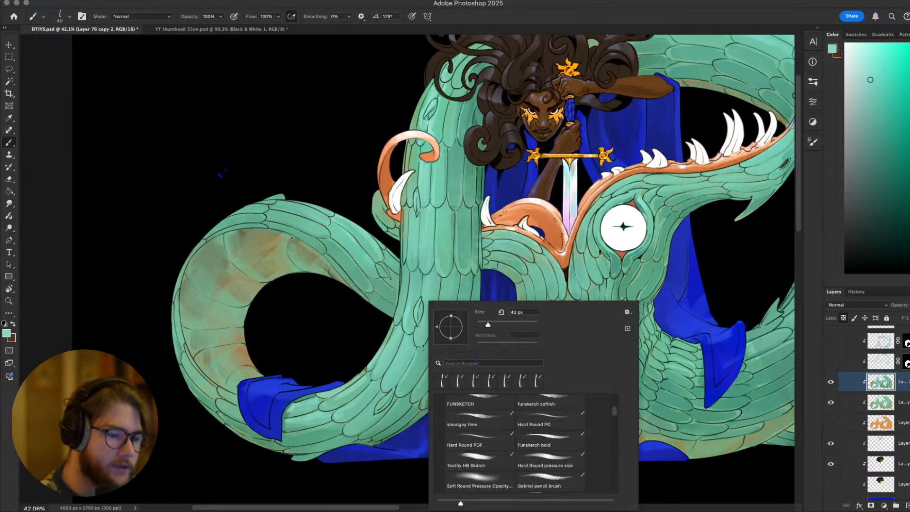
{"action": "scroll", "coordinate": [619, 416], "scroll_direction": "down", "scroll_amount": 3}
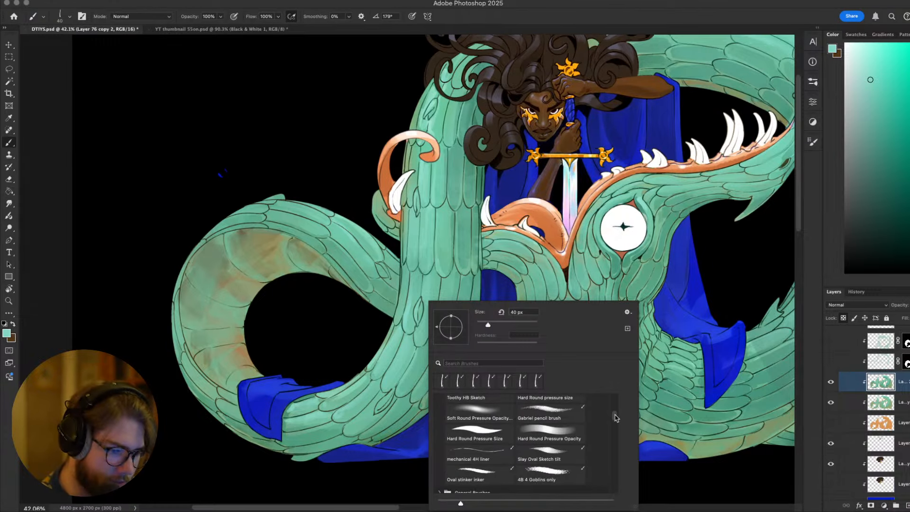
{"action": "left_click_drag", "start_coordinate": [613, 419], "coordinate": [614, 404]}
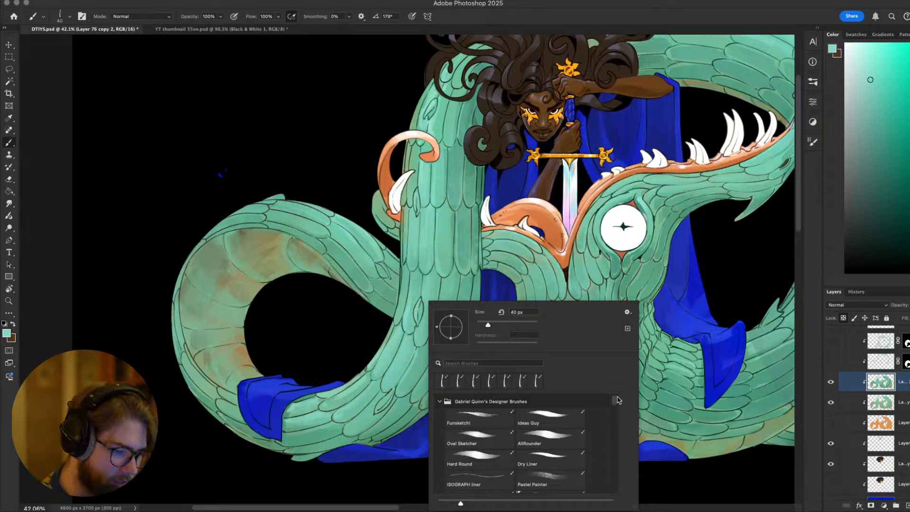
{"action": "left_click", "coordinate": [545, 437]}
{"action": "left_click", "coordinate": [458, 282]}
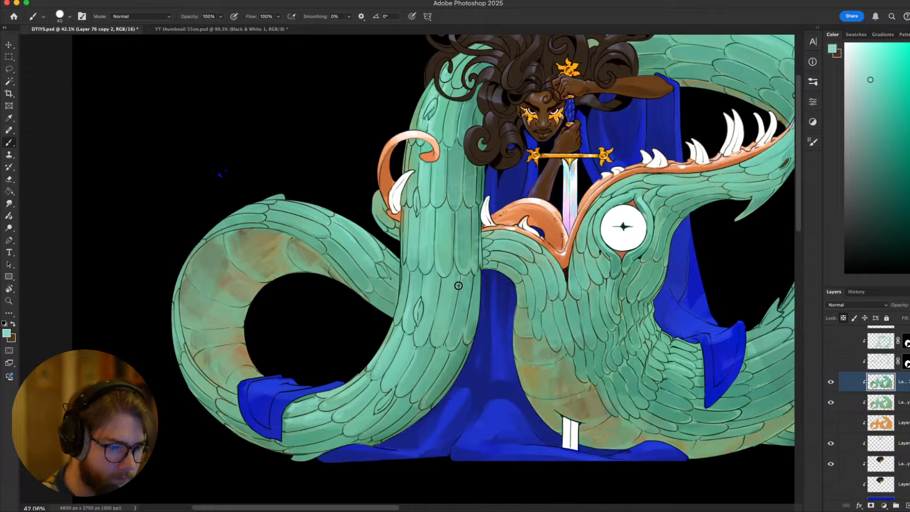
{"action": "key", "text": "bracketleft"}
{"action": "key", "text": "bracketleft"}
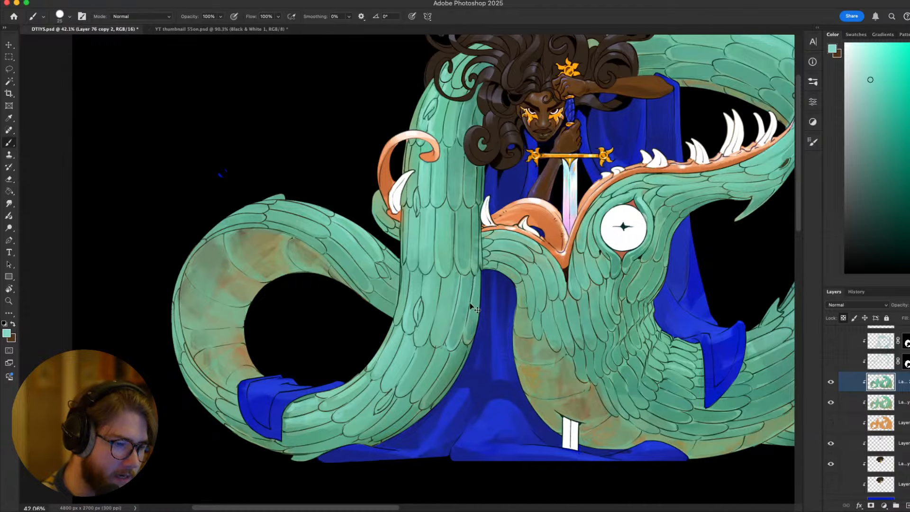
Paint light teal highlights along the scales of the dragon's upright coil with the 25 px brush
{"action": "scroll", "coordinate": [493, 292], "scroll_direction": "down", "scroll_amount": 1}
{"action": "scroll", "coordinate": [493, 292], "scroll_direction": "left", "scroll_amount": 1}
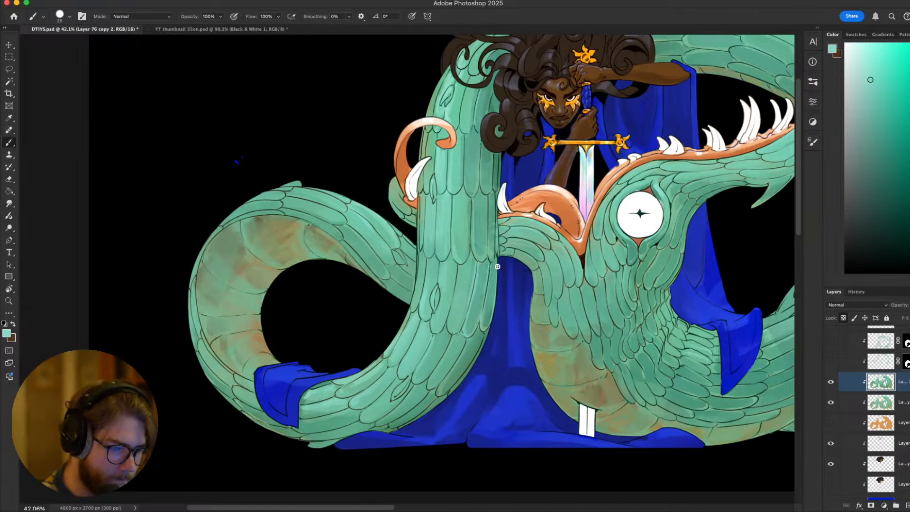
{"action": "left_click_drag", "start_coordinate": [517, 262], "coordinate": [541, 265]}
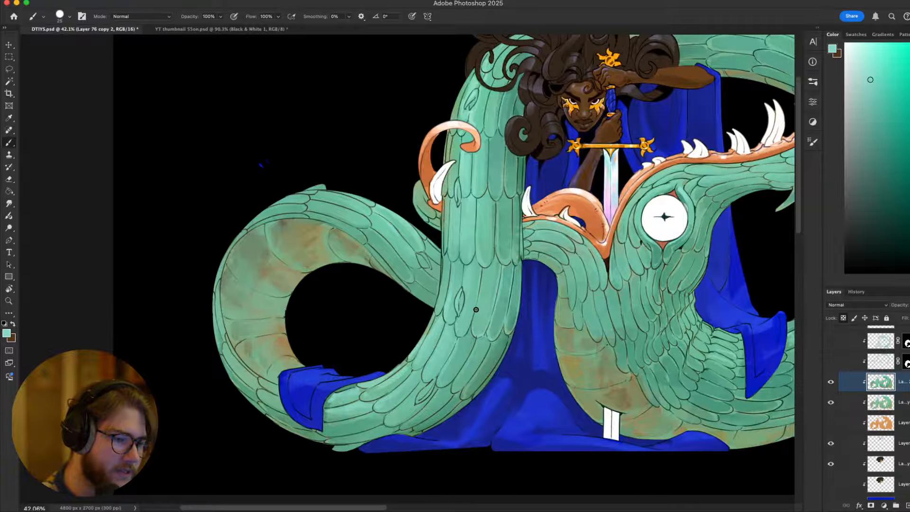
{"action": "left_click_drag", "start_coordinate": [549, 266], "coordinate": [589, 227]}
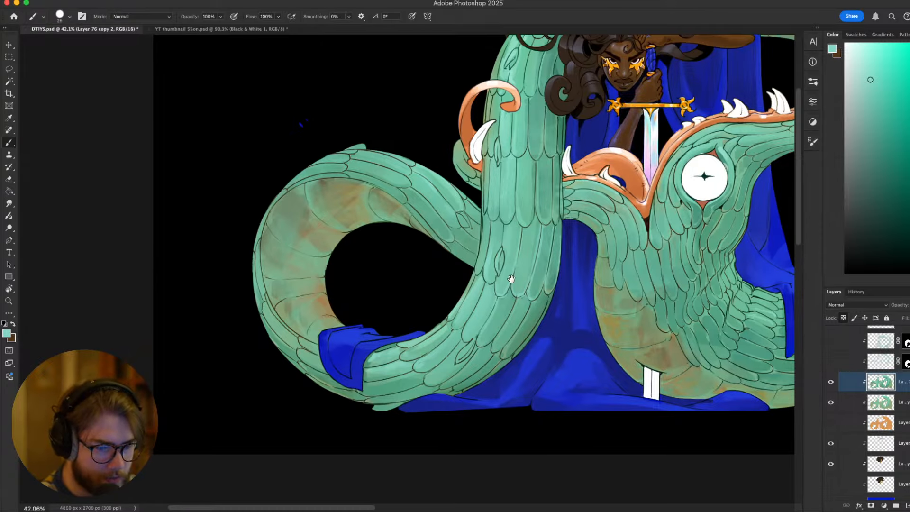
{"action": "scroll", "coordinate": [511, 278], "scroll_direction": "up", "scroll_amount": 3}
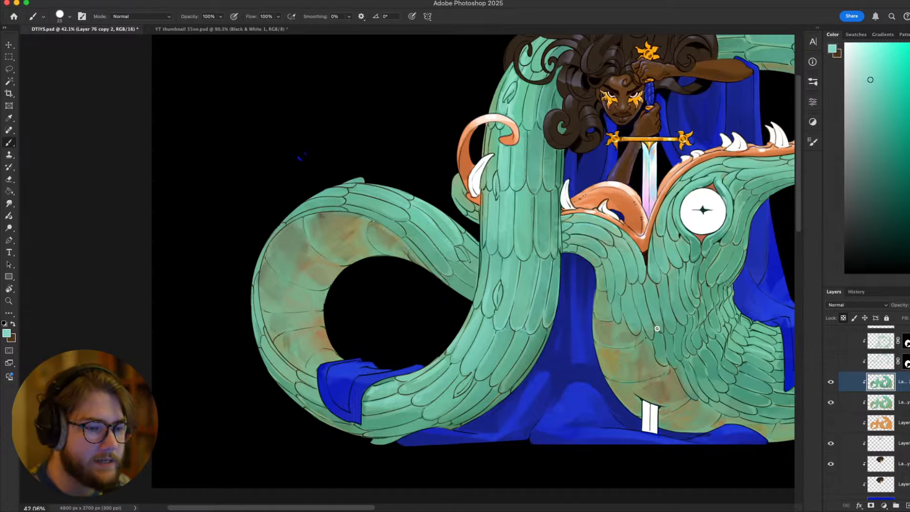
{"action": "scroll", "coordinate": [514, 244], "scroll_direction": "left", "scroll_amount": 3}
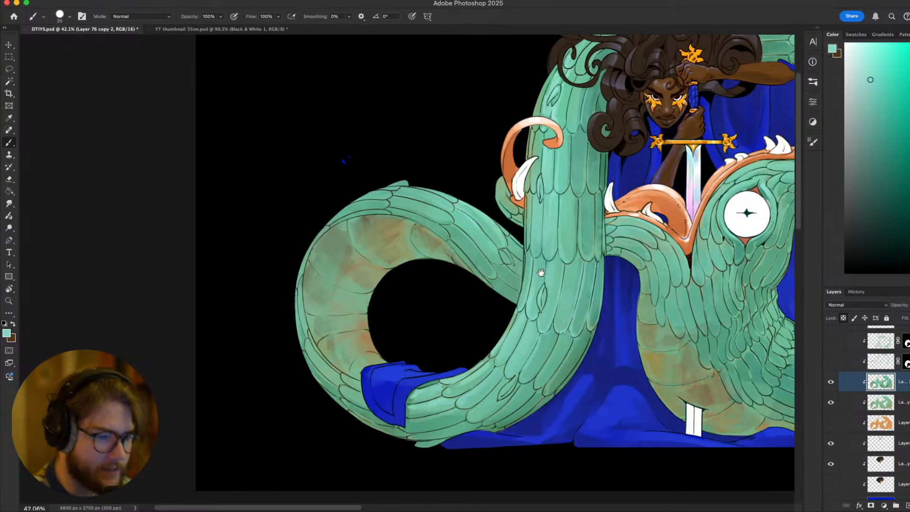
{"action": "scroll", "coordinate": [518, 312], "scroll_direction": "down", "scroll_amount": 2}
{"action": "scroll", "coordinate": [545, 280], "scroll_direction": "up", "scroll_amount": 4}
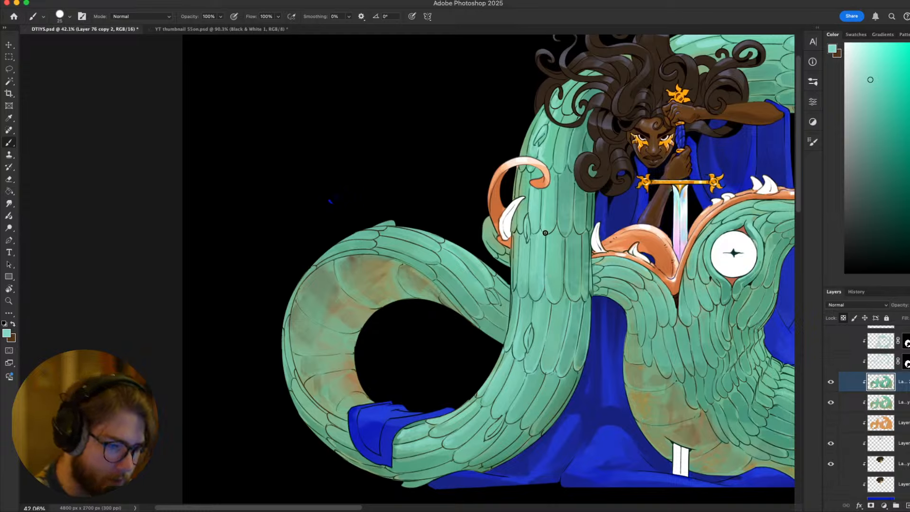
Reduce the brush to 15 px and line the upright coil's scales below the hair with thin highlights, undoing the unwanted strokes
{"action": "key", "text": "bracketleft"}
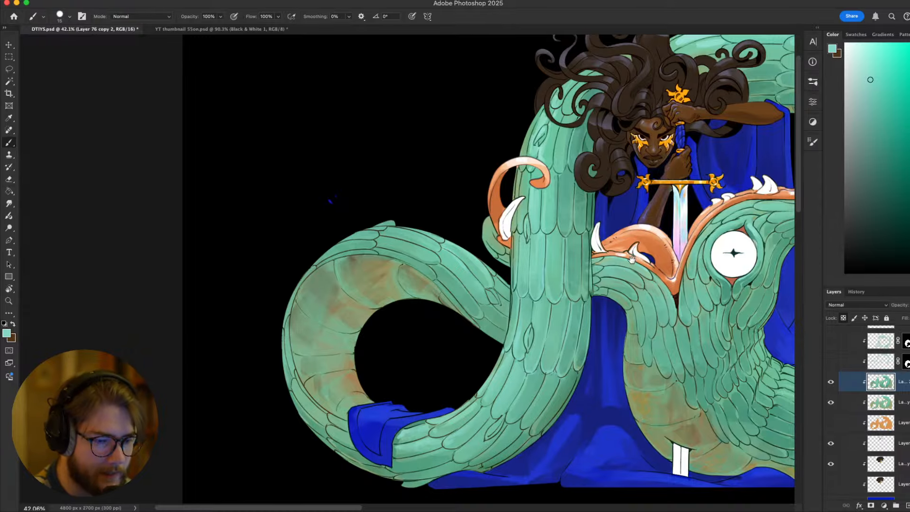
{"action": "mouse_move", "coordinate": [660, 236]}
{"action": "left_mouse_down"}
{"action": "mouse_move", "coordinate": [652, 157]}
{"action": "mouse_move", "coordinate": [598, 169]}
{"action": "mouse_move", "coordinate": [593, 273]}
{"action": "left_mouse_up"}
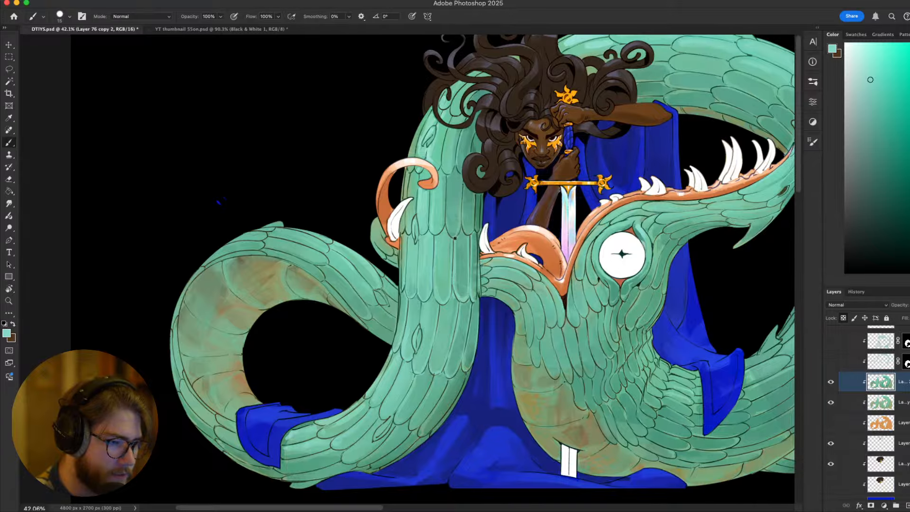
{"action": "left_click_drag", "start_coordinate": [482, 223], "coordinate": [500, 259]}
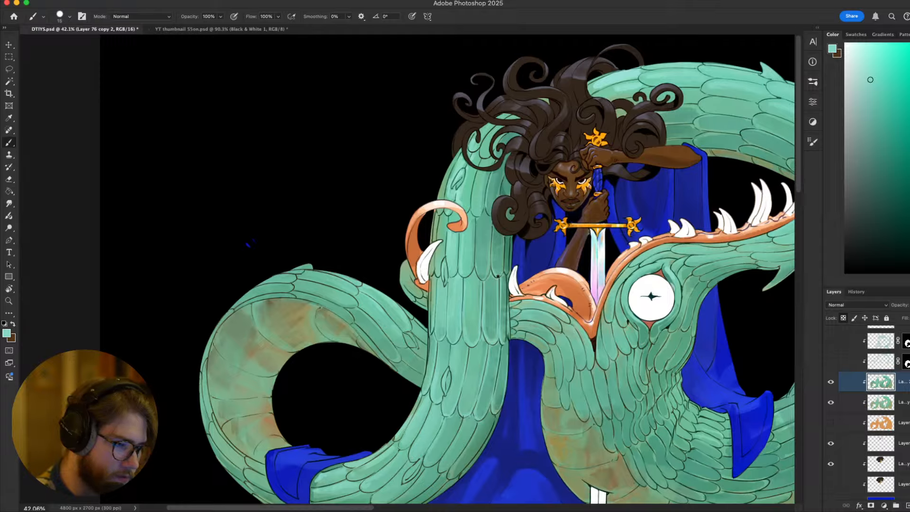
{"action": "mouse_move", "coordinate": [505, 274]}
{"action": "left_mouse_down"}
{"action": "mouse_move", "coordinate": [504, 240]}
{"action": "mouse_move", "coordinate": [504, 275]}
{"action": "left_mouse_up"}
{"action": "key", "text": "super+z"}
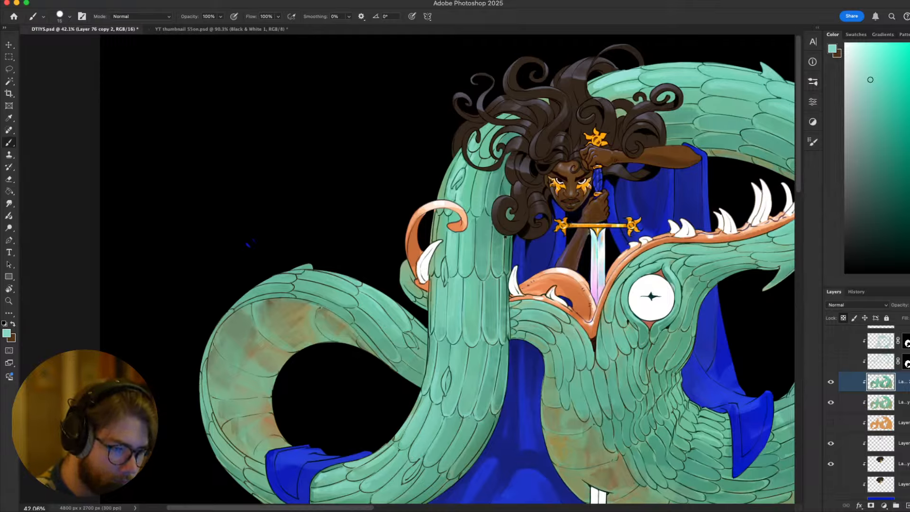
{"action": "left_click_drag", "start_coordinate": [505, 237], "coordinate": [505, 275]}
{"action": "key", "text": "super+z"}
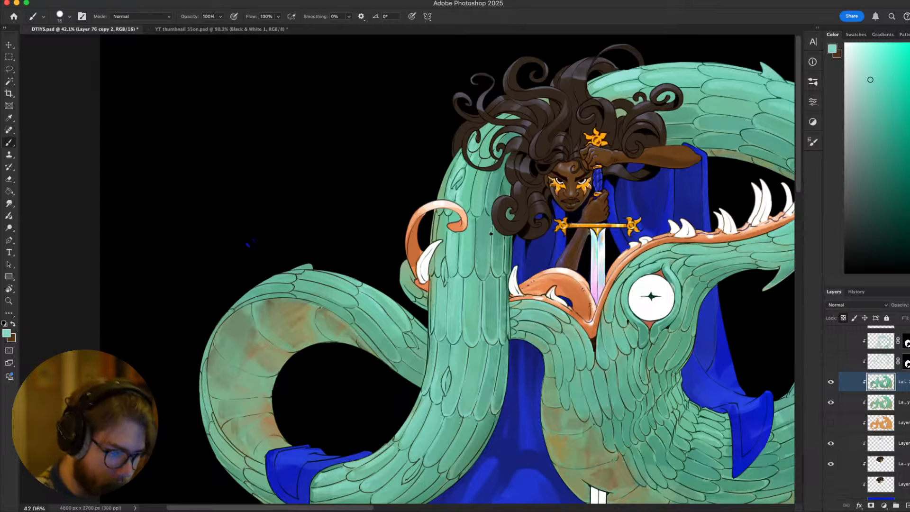
{"action": "left_click_drag", "start_coordinate": [491, 234], "coordinate": [490, 274]}
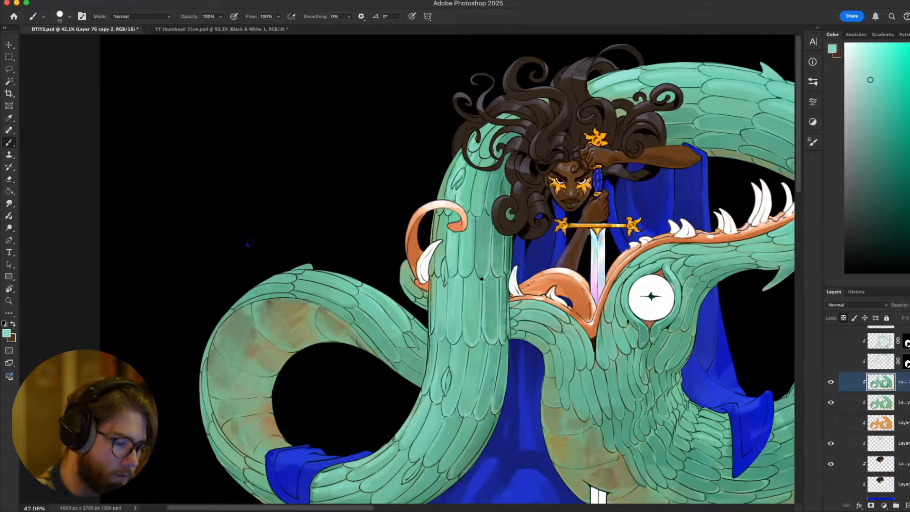
{"action": "left_click_drag", "start_coordinate": [474, 262], "coordinate": [477, 217]}
{"action": "key", "text": "super+z"}
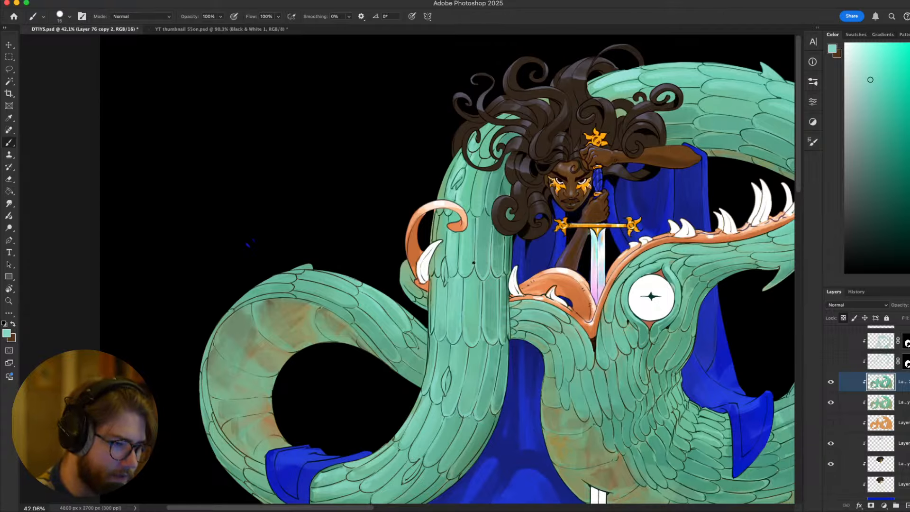
Extend the thin light teal highlights over the upright coil's scales from the orange whisker up to the woman's curls
{"action": "scroll", "coordinate": [482, 245], "scroll_direction": "down", "scroll_amount": 5}
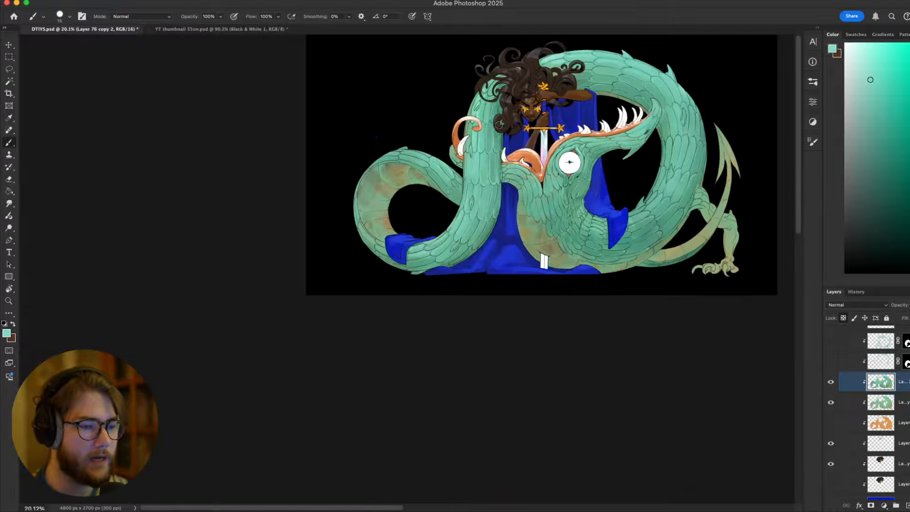
{"action": "left_click_drag", "start_coordinate": [530, 180], "coordinate": [529, 191]}
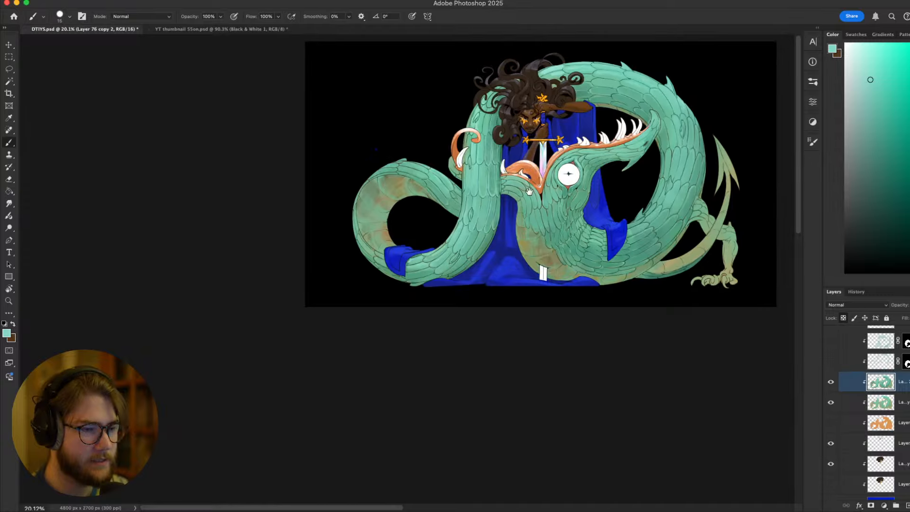
{"action": "scroll", "coordinate": [529, 191], "scroll_direction": "up", "scroll_amount": 4}
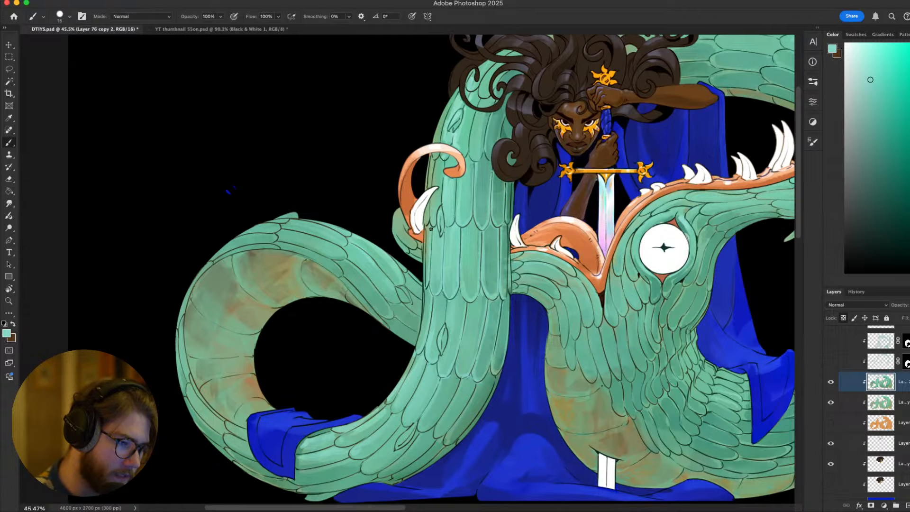
{"action": "scroll", "coordinate": [443, 246], "scroll_direction": "up", "scroll_amount": 2}
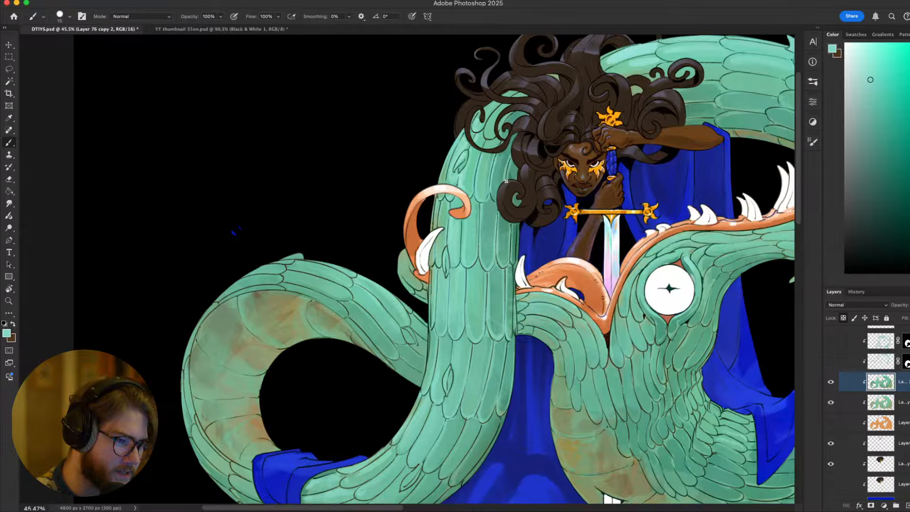
{"action": "scroll", "coordinate": [506, 181], "scroll_direction": "up", "scroll_amount": 3}
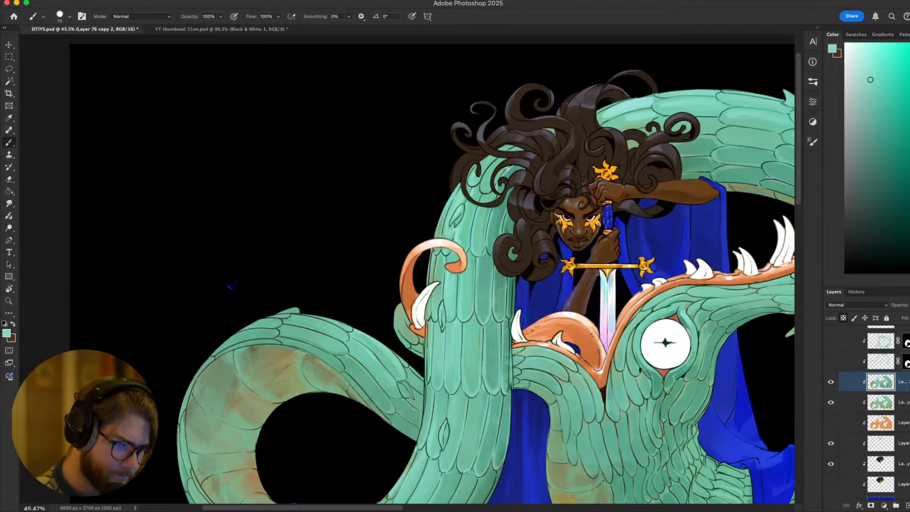
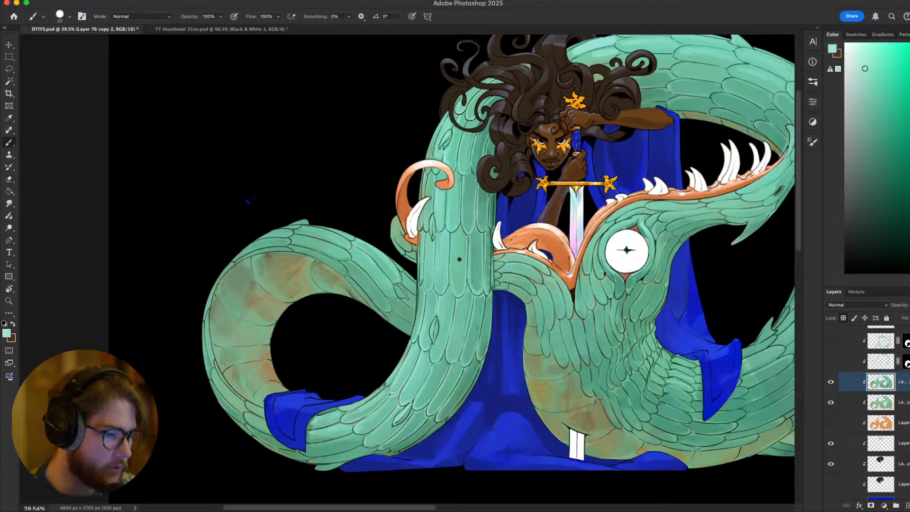
Line the scales on the upright coil's lower bend, down to the blue cloth, with light teal highlights
{"action": "key", "text": "r"}
{"action": "mouse_move", "coordinate": [459, 259]}
{"action": "left_mouse_down"}
{"action": "mouse_move", "coordinate": [560, 230]}
{"action": "mouse_move", "coordinate": [616, 244]}
{"action": "left_mouse_up"}
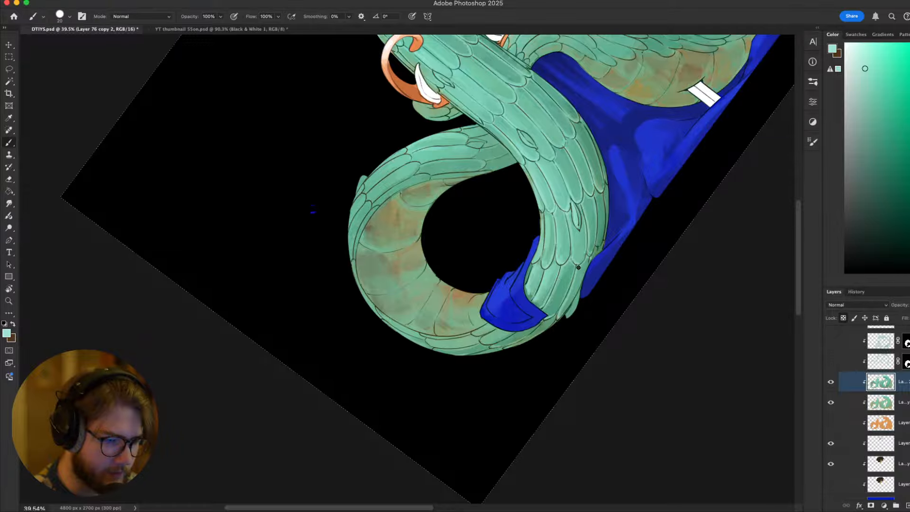
{"action": "key", "text": "Escape"}
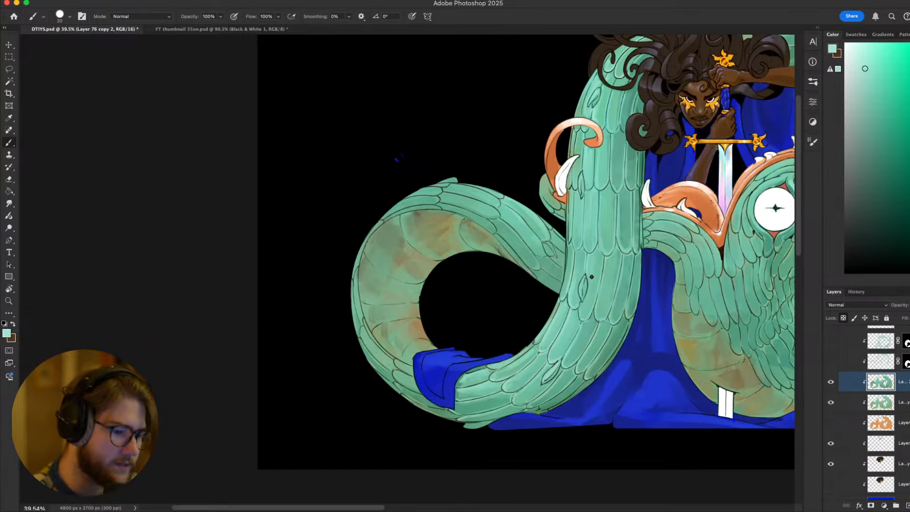
{"action": "left_click_drag", "start_coordinate": [549, 315], "coordinate": [537, 320]}
{"action": "scroll", "coordinate": [436, 314], "scroll_direction": "down", "scroll_amount": 4}
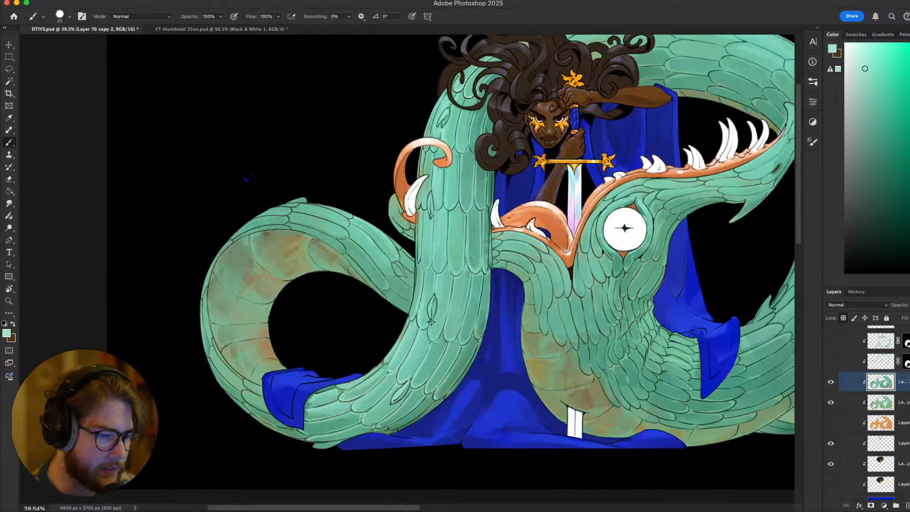
{"action": "scroll", "coordinate": [435, 314], "scroll_direction": "up", "scroll_amount": 3}
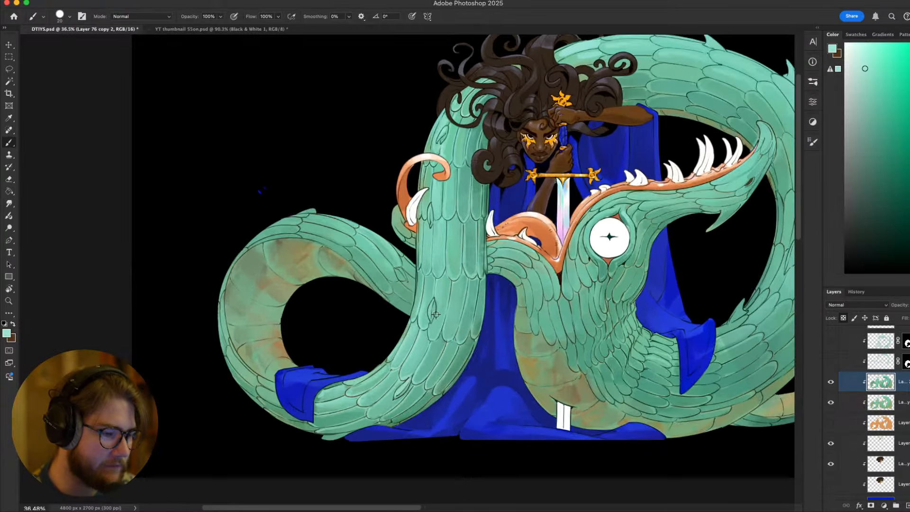
Paint light teal highlights along the upper scales of the looped coil with the 20 px brush
{"action": "key", "text": "r"}
{"action": "left_click_drag", "start_coordinate": [435, 315], "coordinate": [600, 265]}
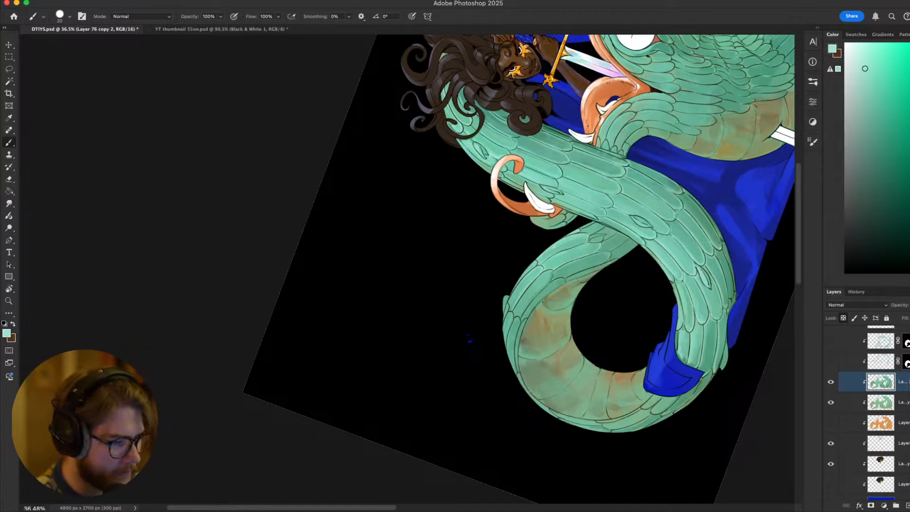
{"action": "key", "text": "r"}
{"action": "key", "text": "Escape"}
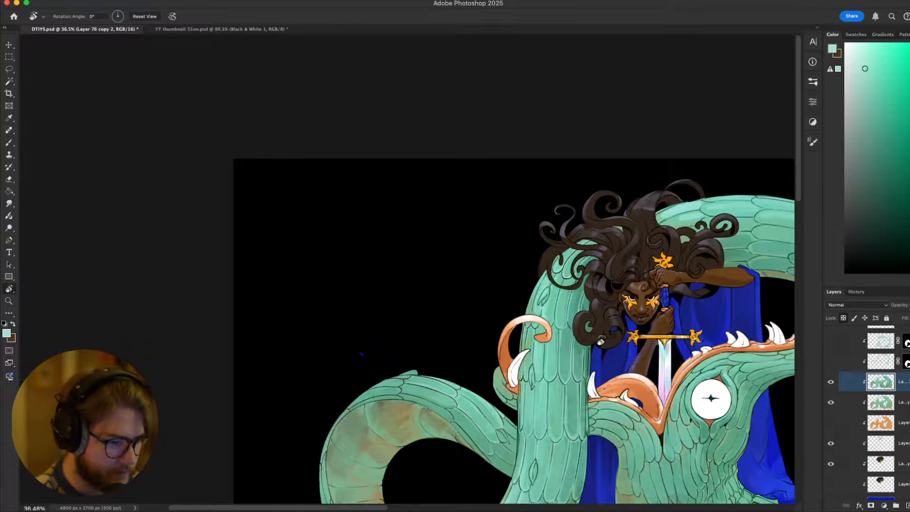
{"action": "mouse_move", "coordinate": [652, 379]}
{"action": "left_mouse_down"}
{"action": "mouse_move", "coordinate": [630, 227]}
{"action": "mouse_move", "coordinate": [595, 83]}
{"action": "left_mouse_up"}
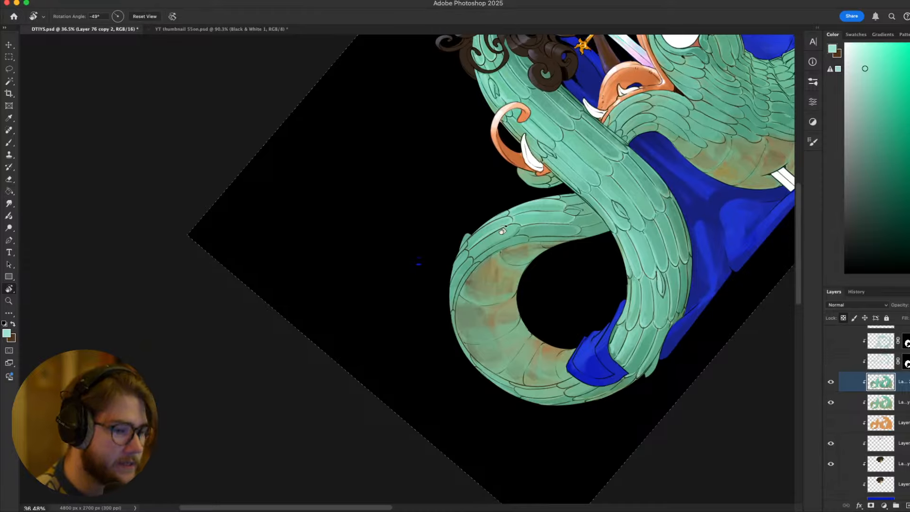
{"action": "key", "text": "b"}
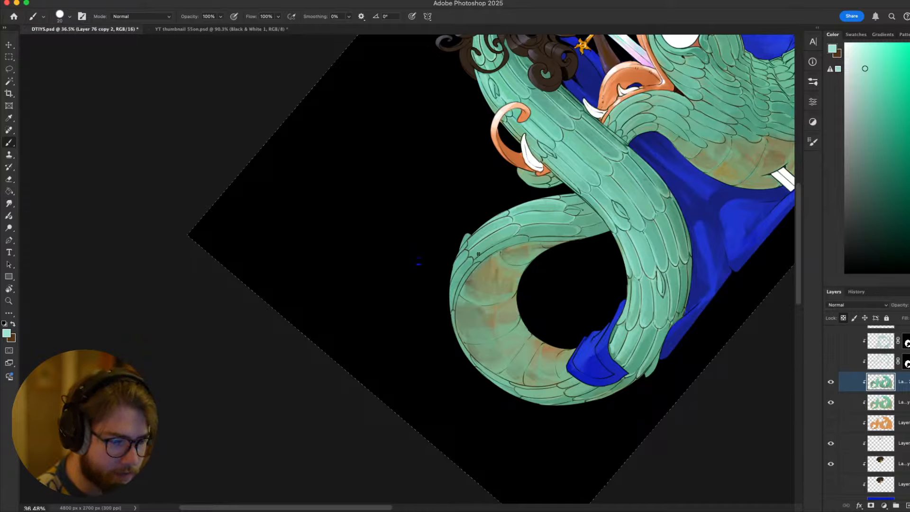
{"action": "key", "text": "r"}
{"action": "left_click_drag", "start_coordinate": [511, 236], "coordinate": [499, 196]}
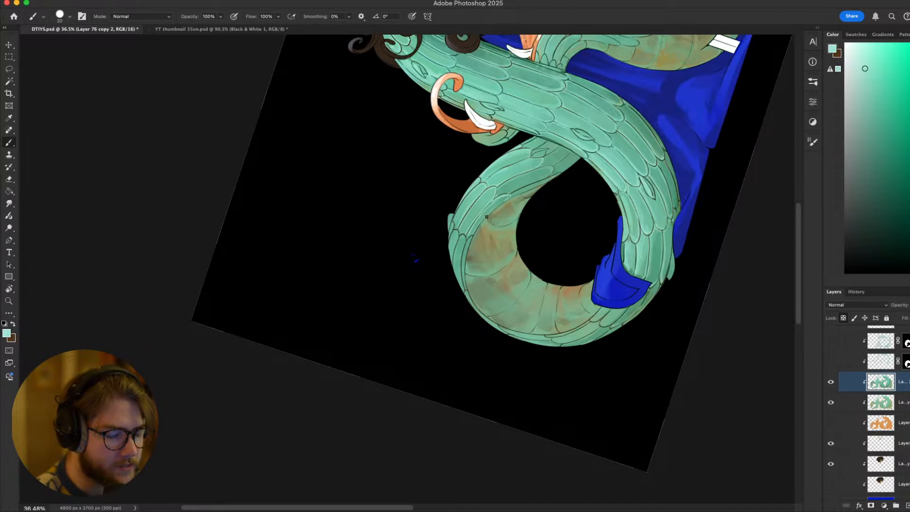
Reduce the brush to 10 px and add fine light teal highlights where the looped coil's scales meet its belly plates
{"action": "key", "text": "bracketleft"}
{"action": "left_click_drag", "start_coordinate": [507, 202], "coordinate": [507, 199]}
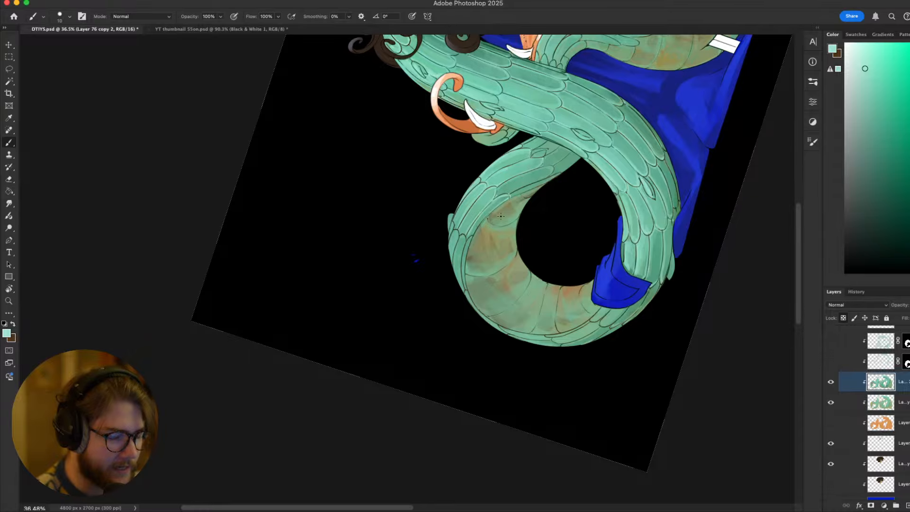
{"action": "scroll", "coordinate": [521, 222], "scroll_direction": "up", "scroll_amount": 3}
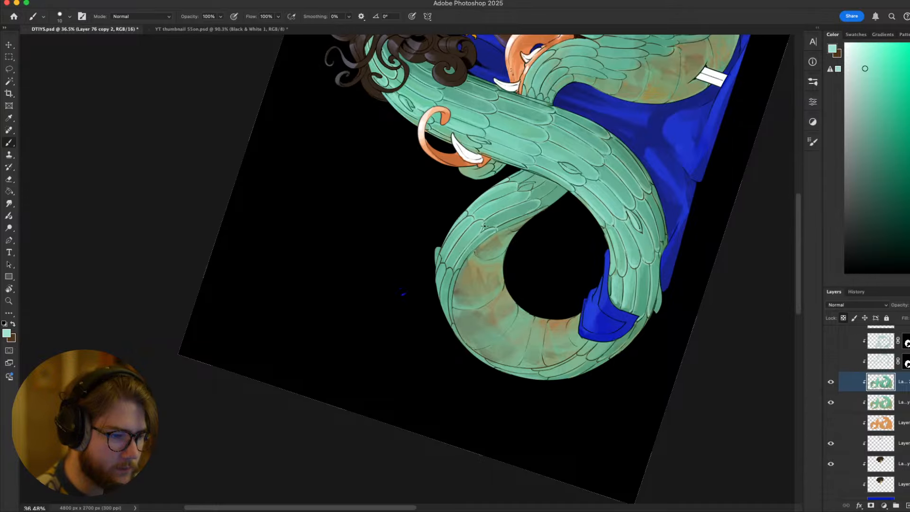
{"action": "key", "text": "Escape"}
{"action": "scroll", "coordinate": [741, 319], "scroll_direction": "down", "scroll_amount": 5}
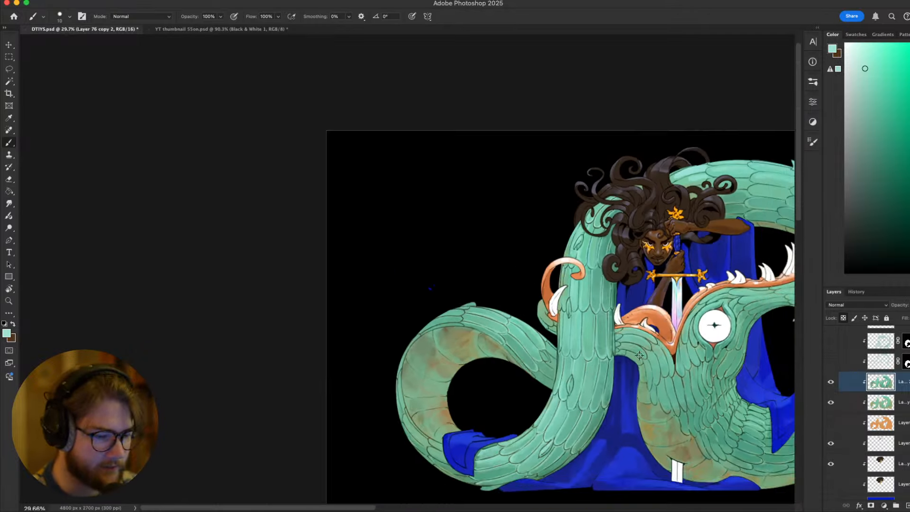
{"action": "scroll", "coordinate": [482, 328], "scroll_direction": "up", "scroll_amount": 4}
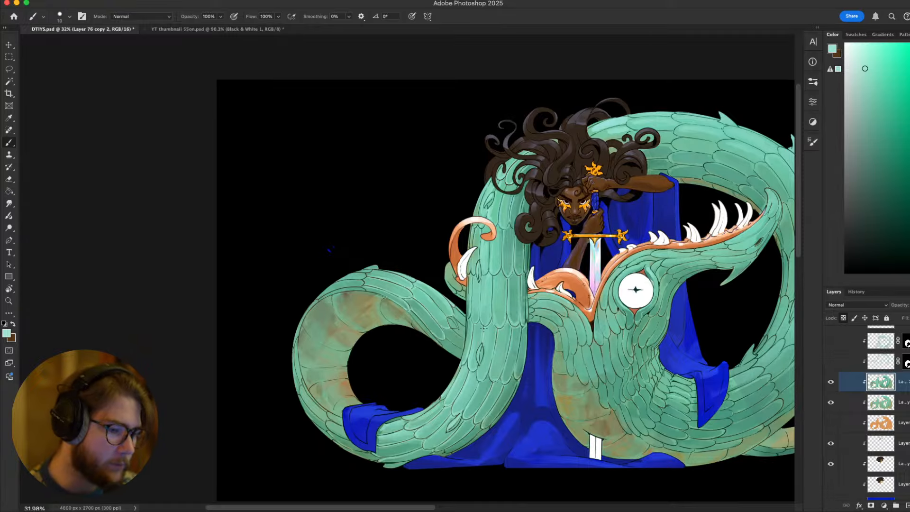
{"action": "scroll", "coordinate": [489, 312], "scroll_direction": "up", "scroll_amount": 2}
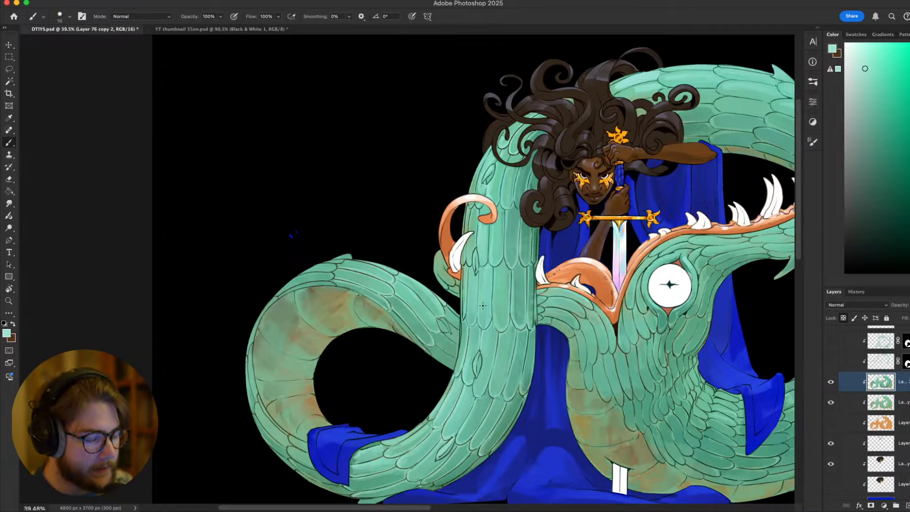
Enlarge the brush to 20 px and touch up the light teal highlights on the looped coil's outer scales
{"action": "mouse_move", "coordinate": [377, 316]}
{"action": "left_mouse_down"}
{"action": "mouse_move", "coordinate": [403, 308]}
{"action": "mouse_move", "coordinate": [592, 327]}
{"action": "mouse_move", "coordinate": [730, 216]}
{"action": "mouse_move", "coordinate": [509, 264]}
{"action": "left_mouse_up"}
{"action": "key", "text": "r"}
{"action": "key", "text": "b"}
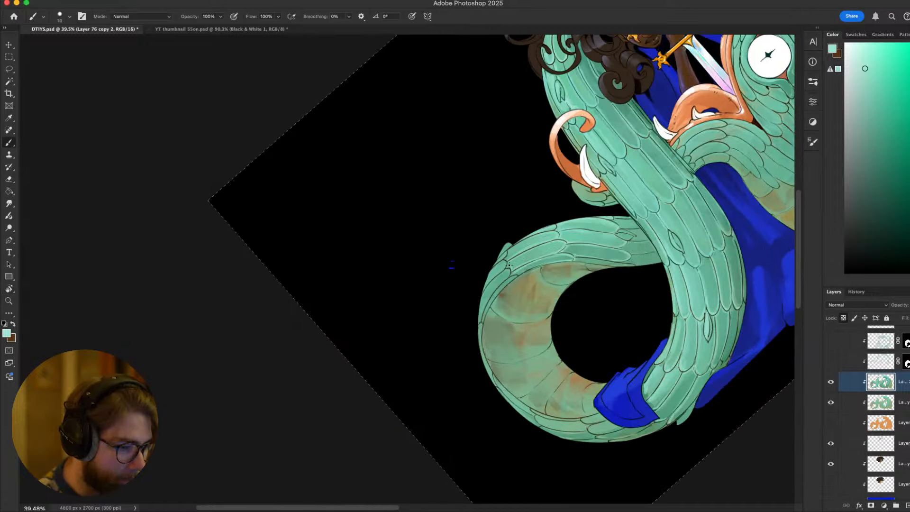
{"action": "key", "text": "bracketright"}
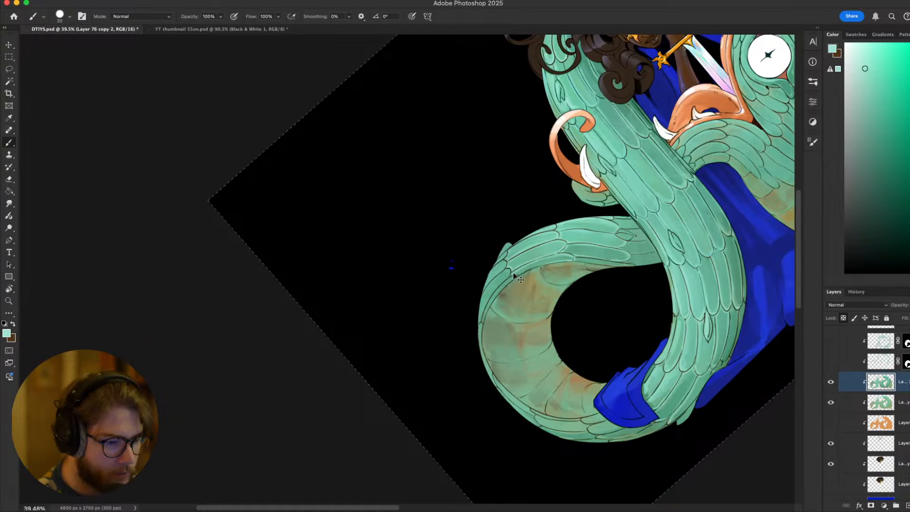
{"action": "key", "text": "super+d"}
{"action": "key", "text": "Escape"}
{"action": "scroll", "coordinate": [518, 284], "scroll_direction": "down", "scroll_amount": 5}
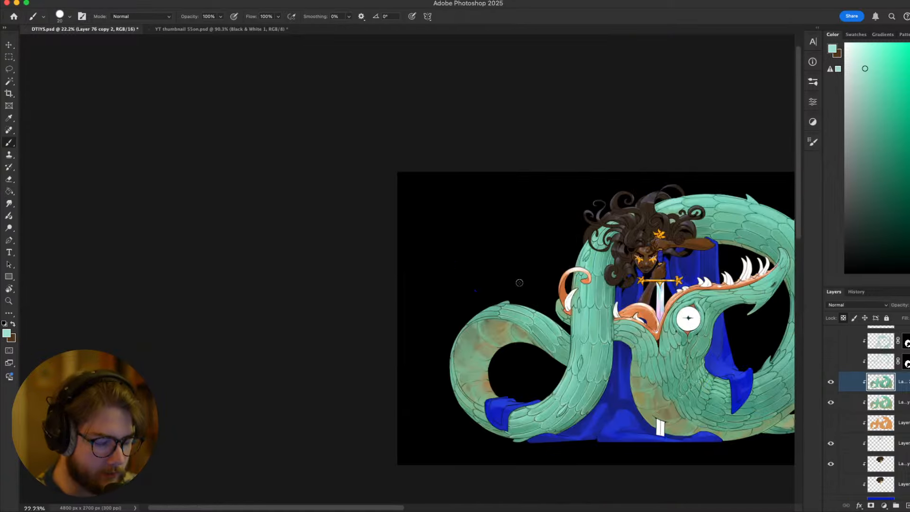
{"action": "scroll", "coordinate": [518, 290], "scroll_direction": "up", "scroll_amount": 5}
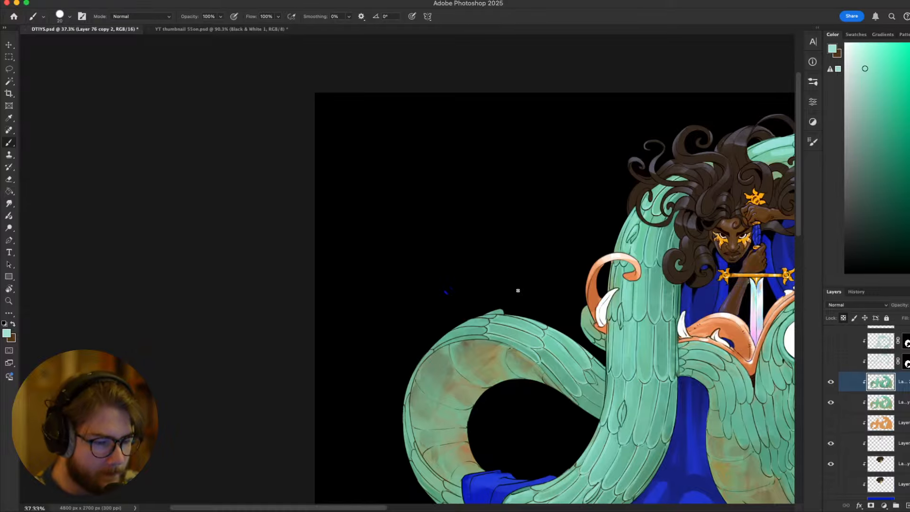
{"action": "left_click_drag", "start_coordinate": [551, 321], "coordinate": [467, 269]}
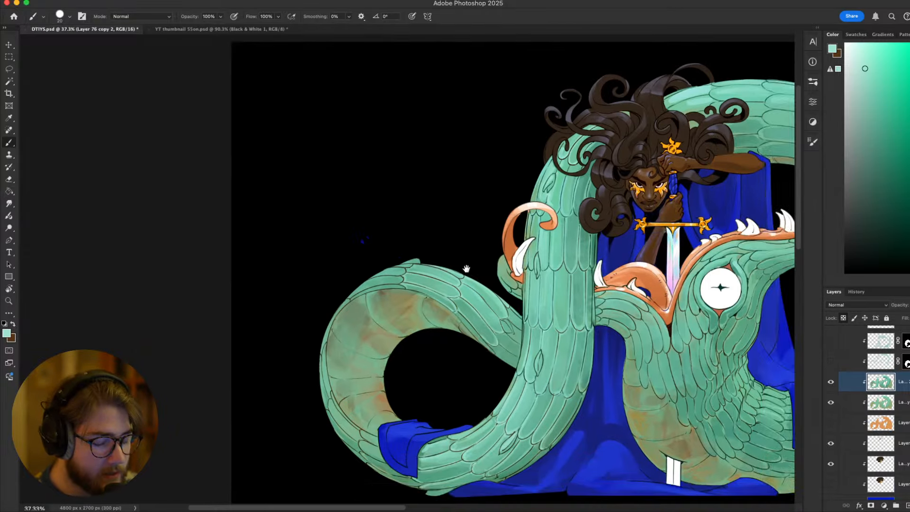
{"action": "scroll", "coordinate": [466, 268], "scroll_direction": "down", "scroll_amount": 2}
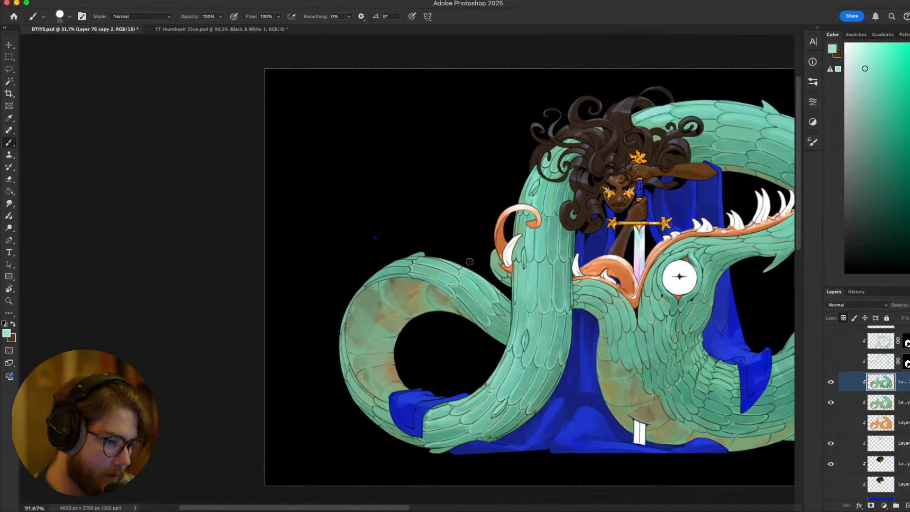
Use the 10 px brush to highlight the looped coil's scales where it passes behind the upright coil
{"action": "key", "text": "r"}
{"action": "left_click_drag", "start_coordinate": [467, 262], "coordinate": [435, 374]}
{"action": "scroll", "coordinate": [435, 375], "scroll_direction": "left", "scroll_amount": 5}
{"action": "key", "text": "b"}
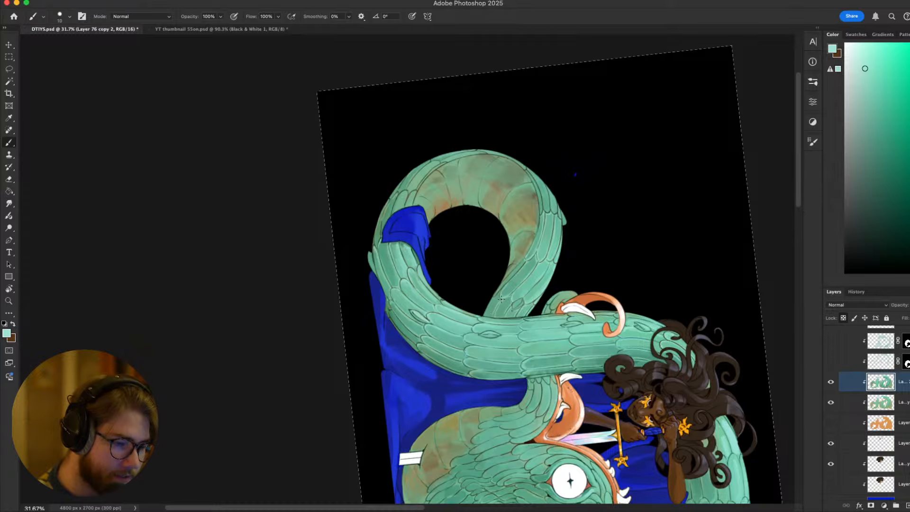
{"action": "key", "text": "r"}
{"action": "mouse_move", "coordinate": [485, 316]}
{"action": "left_mouse_down"}
{"action": "mouse_move", "coordinate": [328, 234]}
{"action": "mouse_move", "coordinate": [387, 149]}
{"action": "mouse_move", "coordinate": [513, 182]}
{"action": "left_mouse_up"}
{"action": "key", "text": "b"}
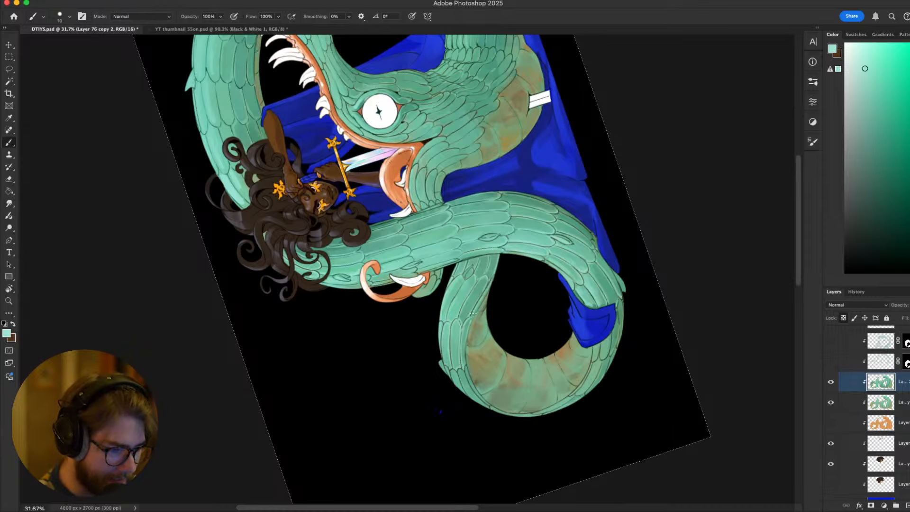
{"action": "key", "text": "Escape"}
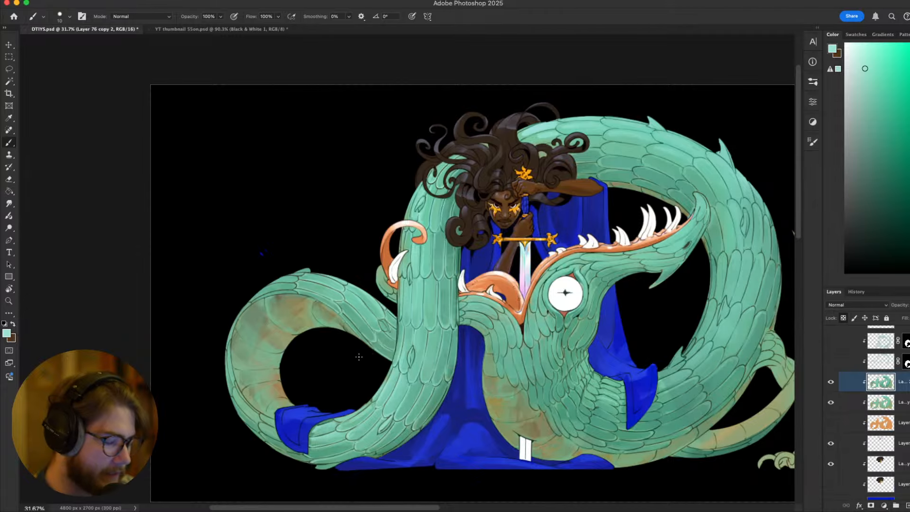
Continue the fine 10 px light teal highlights around the looped coil's curve toward the blue cloth
{"action": "scroll", "coordinate": [359, 356], "scroll_direction": "up", "scroll_amount": 2}
{"action": "key", "text": "r"}
{"action": "left_click_drag", "start_coordinate": [362, 385], "coordinate": [620, 412]}
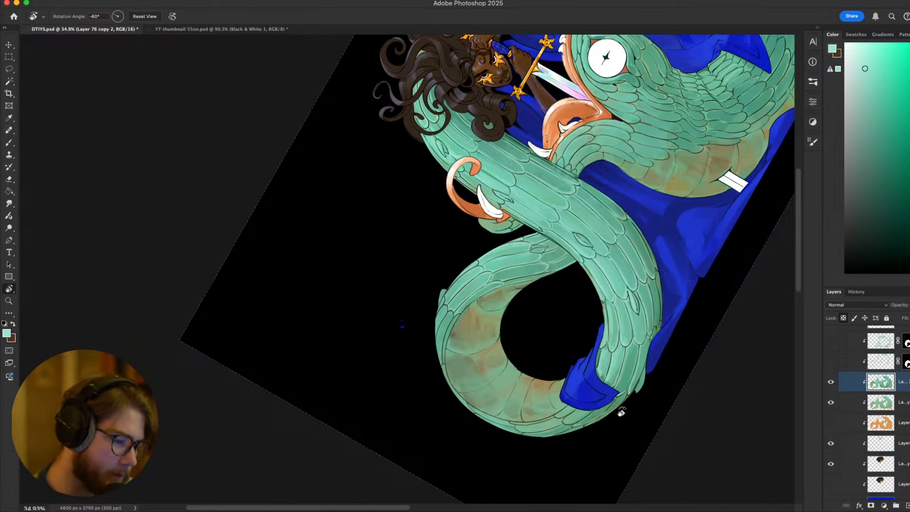
{"action": "key", "text": "b"}
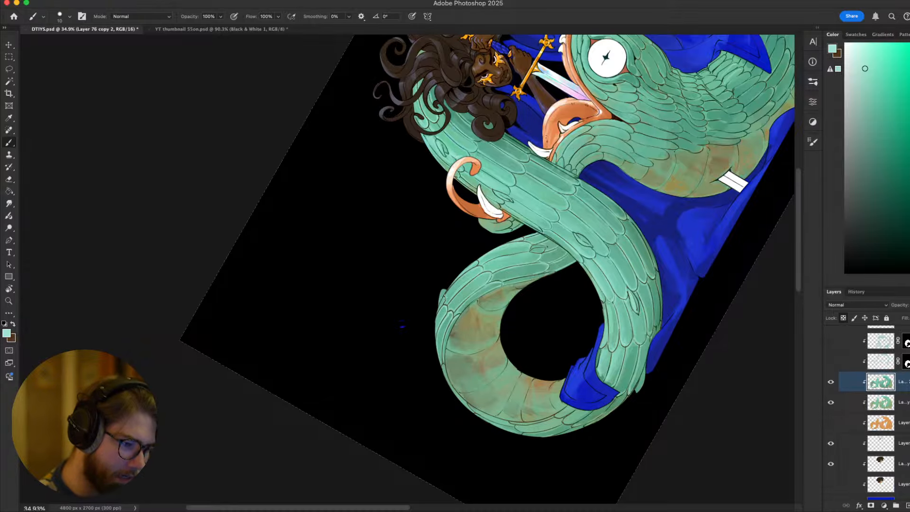
{"action": "key", "text": "Escape"}
Examine the scale highlights across the whole dragon, comparing the looped coil, upright coil and head
{"action": "left_click_drag", "start_coordinate": [547, 338], "coordinate": [396, 287]}
{"action": "left_click_drag", "start_coordinate": [613, 236], "coordinate": [573, 265]}
{"action": "scroll", "coordinate": [572, 266], "scroll_direction": "up", "scroll_amount": 3}
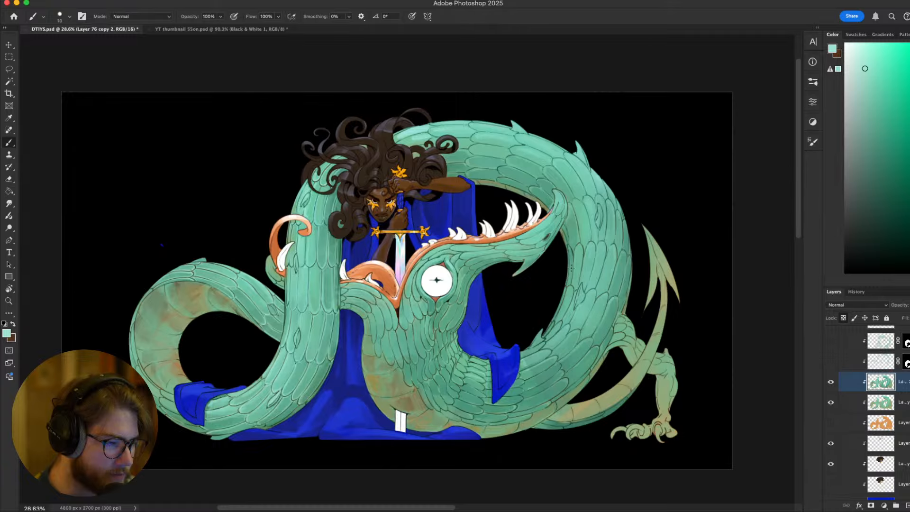
{"action": "scroll", "coordinate": [572, 268], "scroll_direction": "up", "scroll_amount": 2}
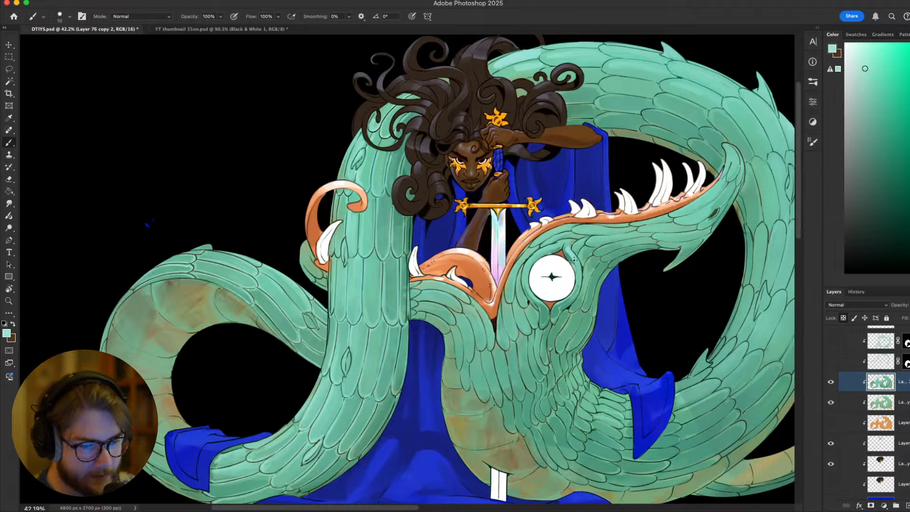
{"action": "scroll", "coordinate": [574, 260], "scroll_direction": "up", "scroll_amount": 1}
{"action": "scroll", "coordinate": [528, 287], "scroll_direction": "down", "scroll_amount": 2}
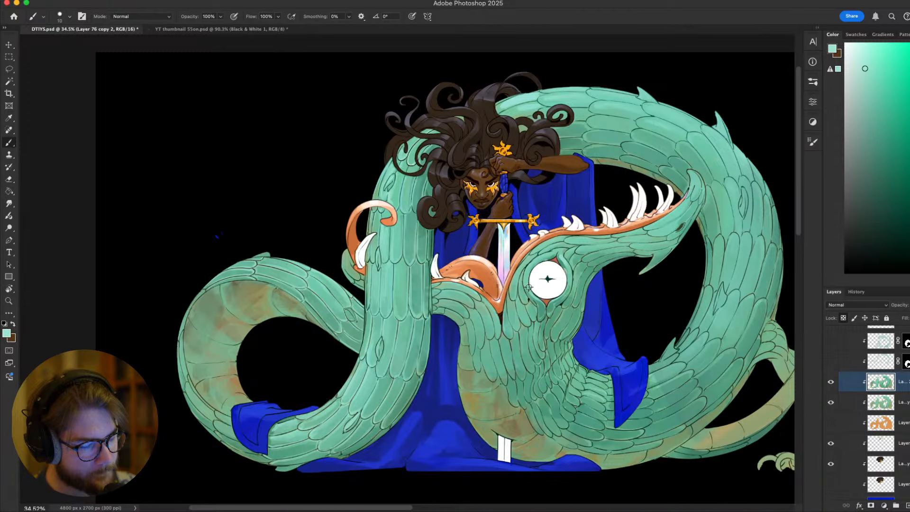
{"action": "scroll", "coordinate": [529, 287], "scroll_direction": "up", "scroll_amount": 2}
{"action": "left_click_drag", "start_coordinate": [400, 342], "coordinate": [599, 214]}
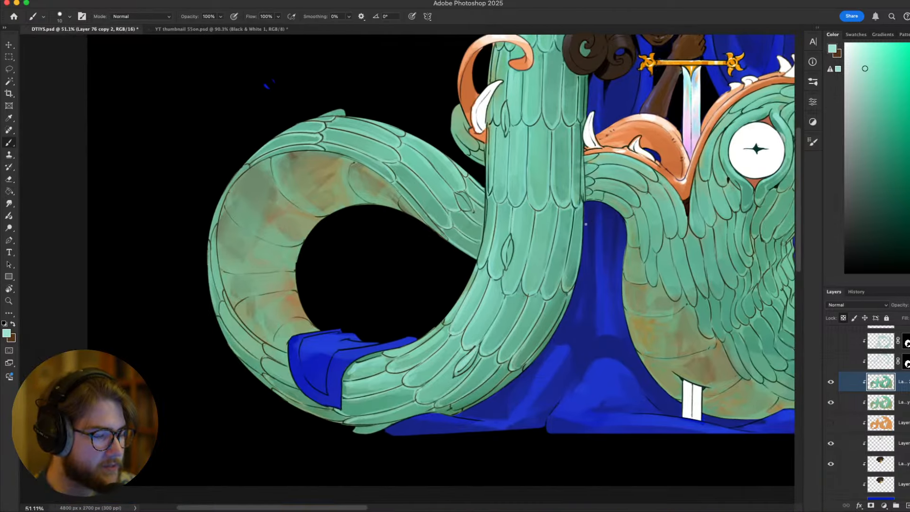
{"action": "left_click_drag", "start_coordinate": [445, 285], "coordinate": [526, 283]}
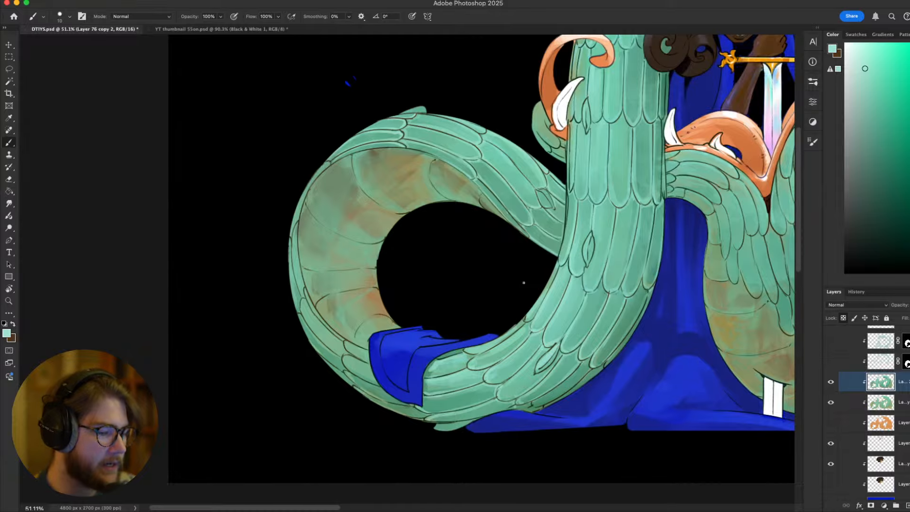
{"action": "scroll", "coordinate": [520, 266], "scroll_direction": "down", "scroll_amount": 3}
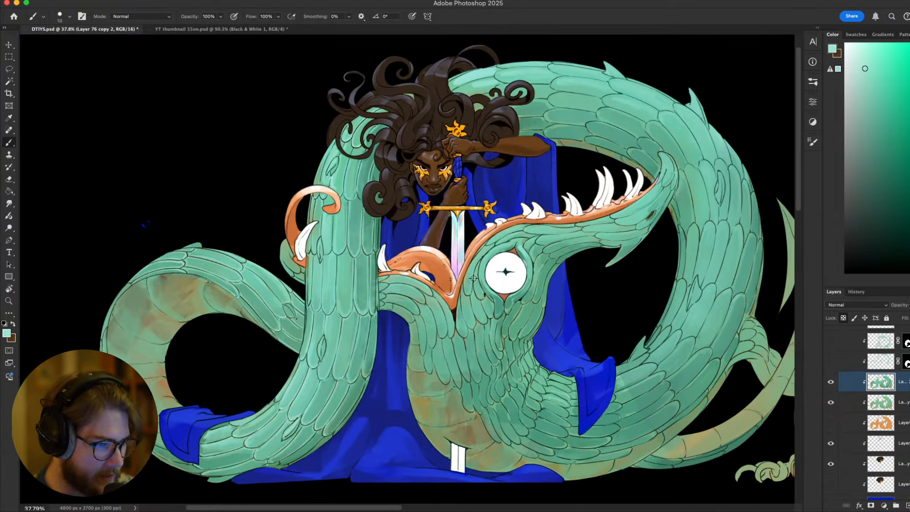
{"action": "scroll", "coordinate": [512, 230], "scroll_direction": "up", "scroll_amount": 1}
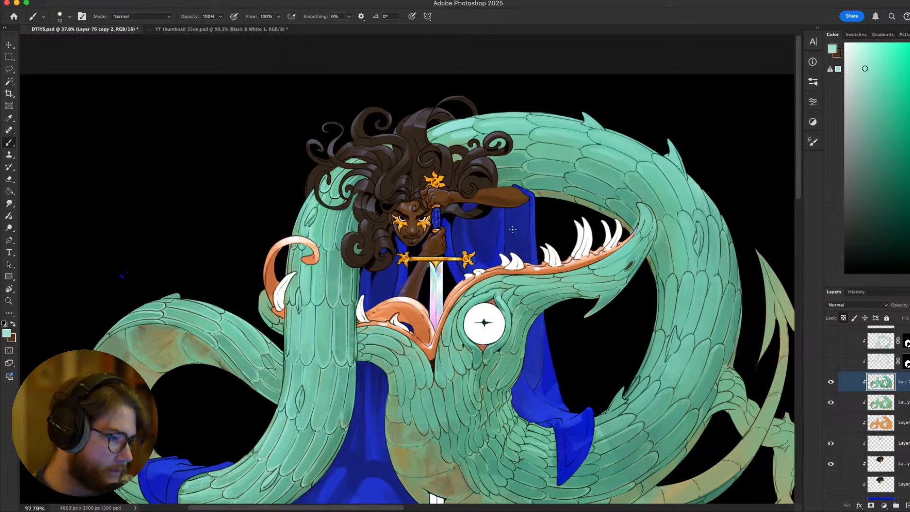
{"action": "scroll", "coordinate": [512, 230], "scroll_direction": "down", "scroll_amount": 1}
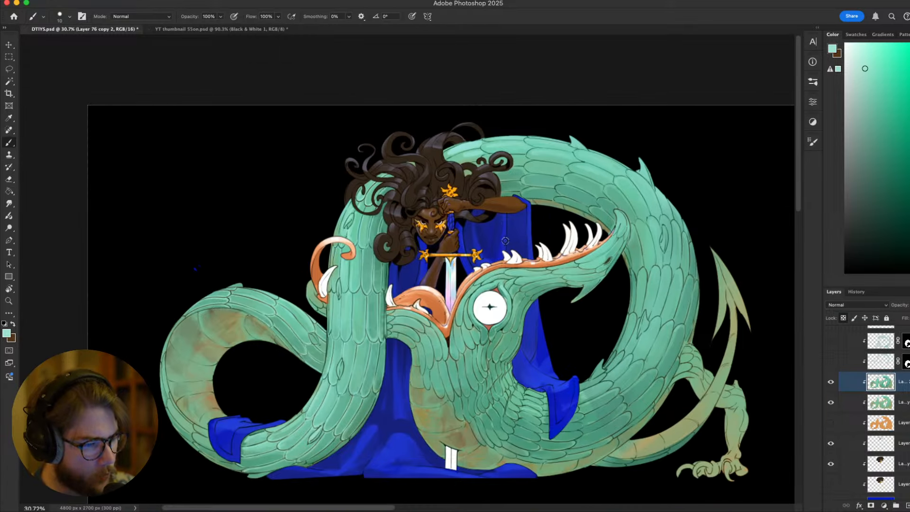
{"action": "scroll", "coordinate": [505, 240], "scroll_direction": "up", "scroll_amount": 1}
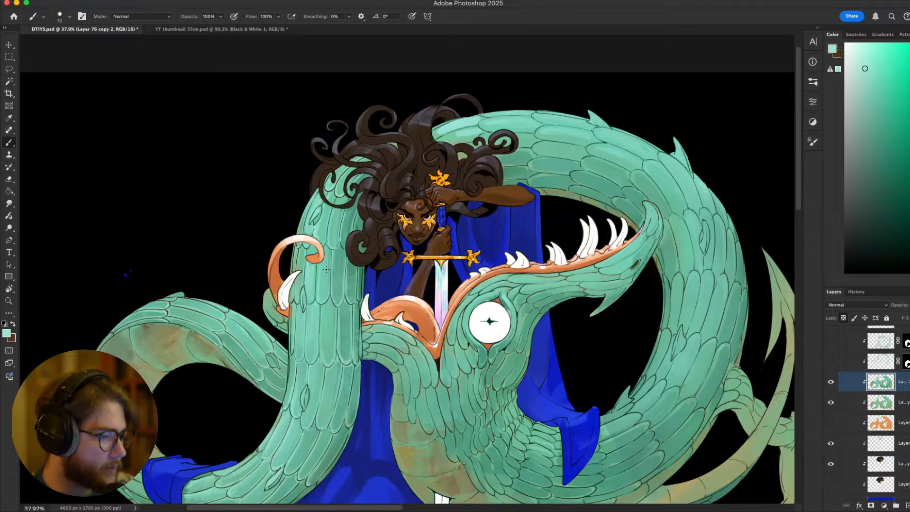
{"action": "scroll", "coordinate": [327, 270], "scroll_direction": "up", "scroll_amount": 2}
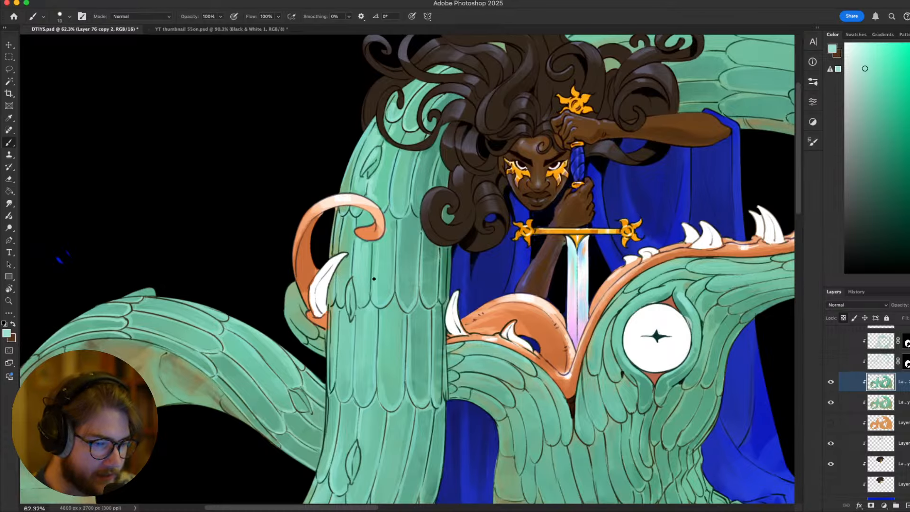
Sample white from the tusk beside the upright coil and activate Layer 78 above the scale highlights
{"action": "scroll", "coordinate": [398, 278], "scroll_direction": "down", "scroll_amount": 1}
{"action": "scroll", "coordinate": [398, 278], "scroll_direction": "left", "scroll_amount": 1}
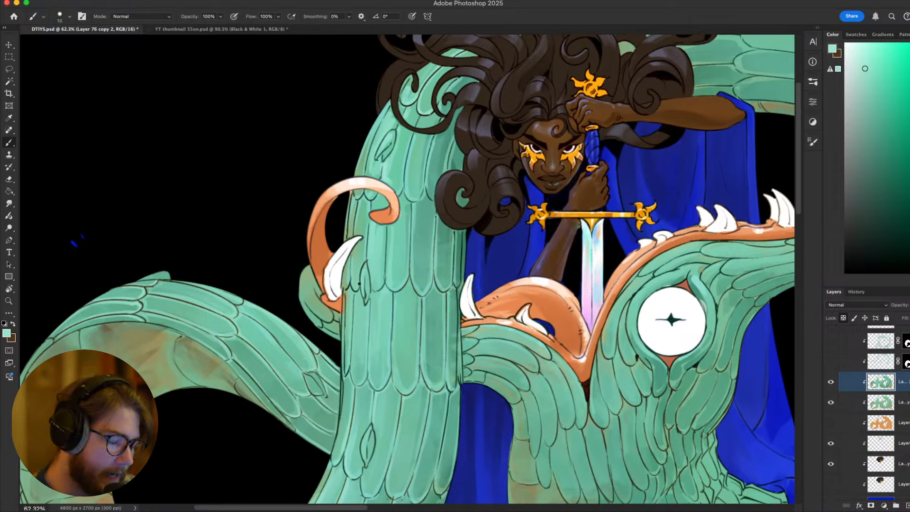
{"action": "left_click", "coordinate": [332, 276], "text": "alt"}
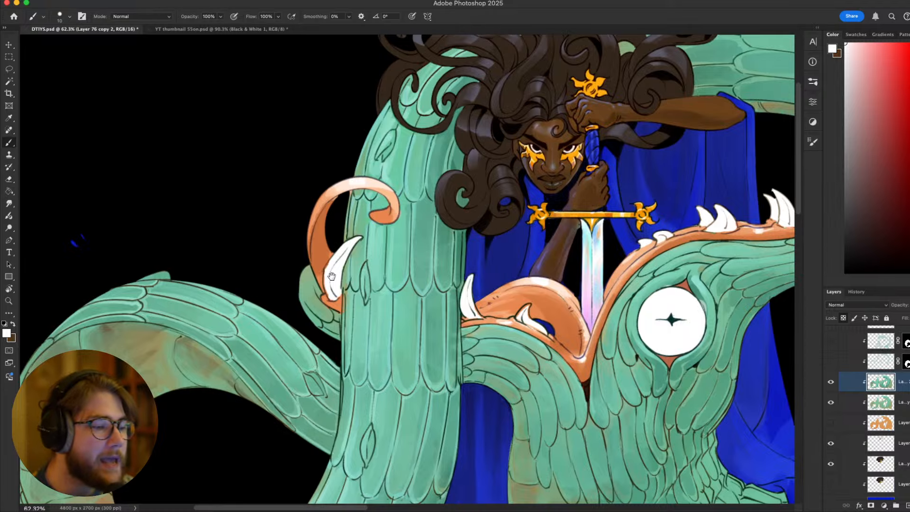
{"action": "scroll", "coordinate": [716, 358], "scroll_direction": "left", "scroll_amount": 5}
{"action": "key", "text": "super+alt+shift+n"}
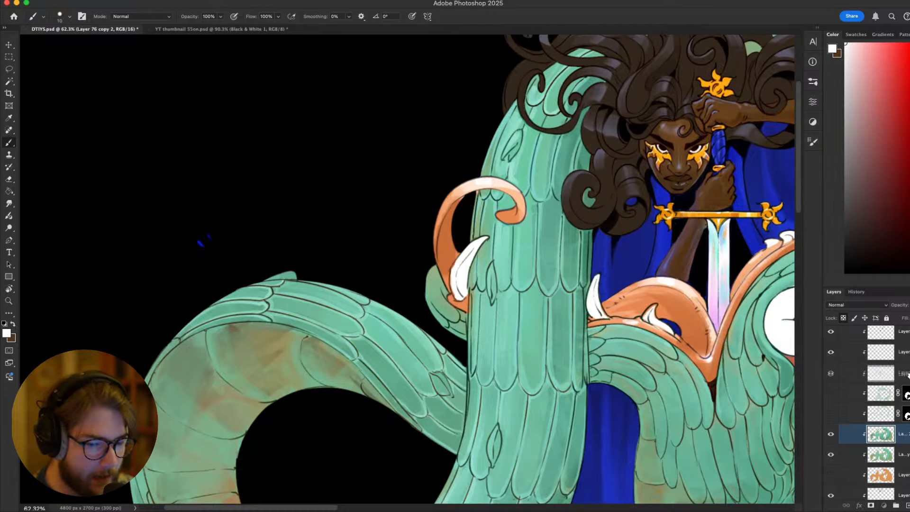
{"action": "key", "text": "super+alt+shift+n"}
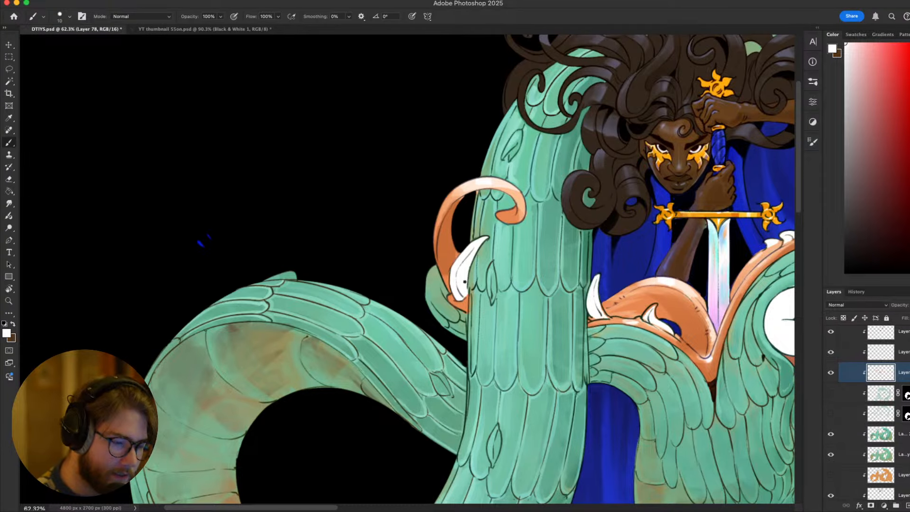
Touch up the dragon's tusk and the teeth along its jaw with white, using the fine 10 px brush
{"action": "scroll", "coordinate": [465, 282], "scroll_direction": "right", "scroll_amount": 5}
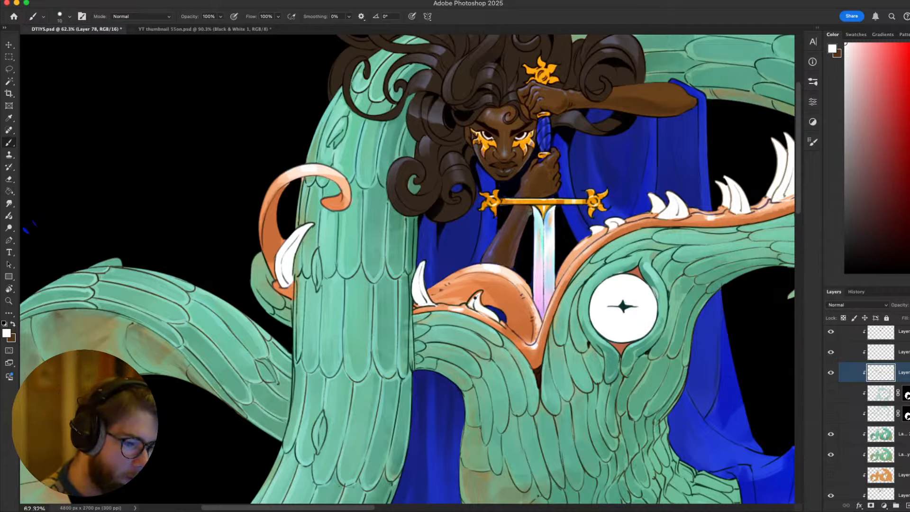
{"action": "mouse_move", "coordinate": [477, 298]}
{"action": "left_mouse_down"}
{"action": "mouse_move", "coordinate": [482, 308]}
{"action": "mouse_move", "coordinate": [630, 291]}
{"action": "mouse_move", "coordinate": [640, 246]}
{"action": "mouse_move", "coordinate": [588, 279]}
{"action": "mouse_move", "coordinate": [533, 293]}
{"action": "left_mouse_up"}
{"action": "key", "text": "r"}
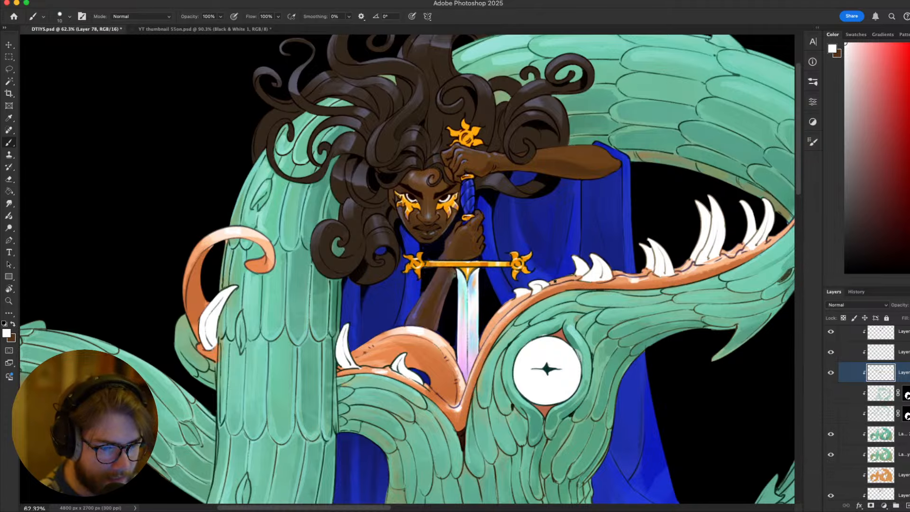
{"action": "scroll", "coordinate": [518, 296], "scroll_direction": "right", "scroll_amount": 3}
{"action": "left_click_drag", "start_coordinate": [576, 289], "coordinate": [598, 279]}
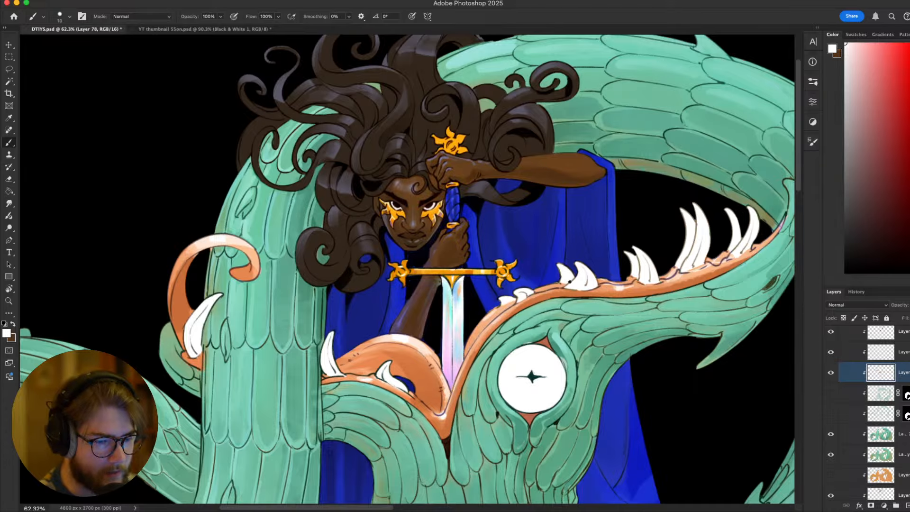
{"action": "scroll", "coordinate": [562, 270], "scroll_direction": "right", "scroll_amount": 3}
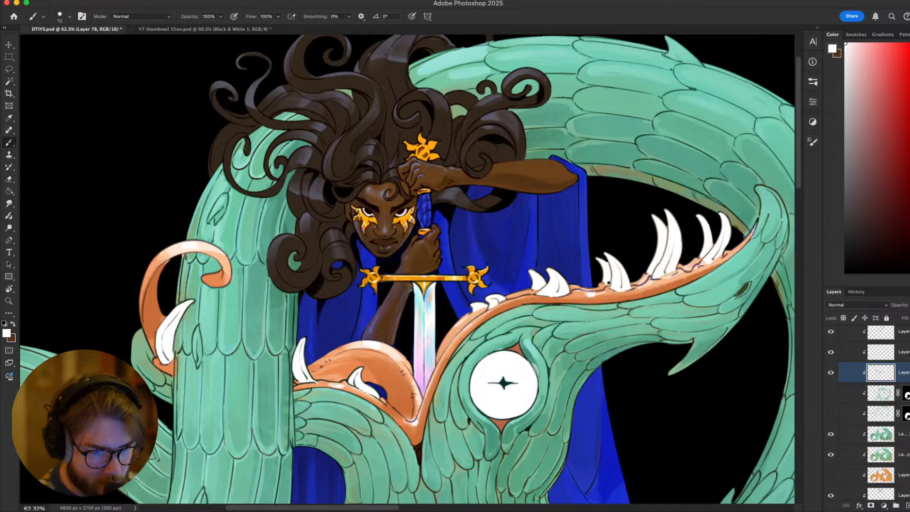
{"action": "scroll", "coordinate": [649, 283], "scroll_direction": "right", "scroll_amount": 4}
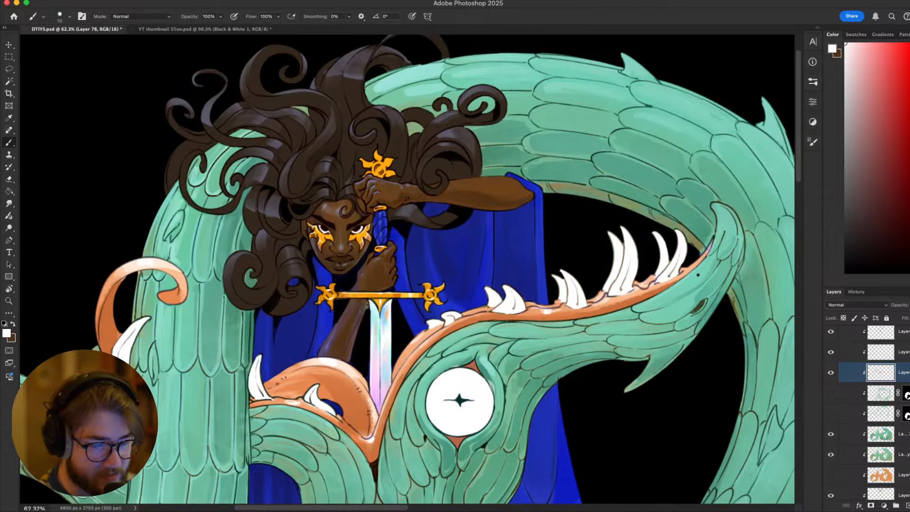
Activate Layer 86, sample black from the gap beside the sword and reduce the brush to 9 px
{"action": "scroll", "coordinate": [616, 300], "scroll_direction": "down", "scroll_amount": 5}
{"action": "scroll", "coordinate": [559, 313], "scroll_direction": "up", "scroll_amount": 4}
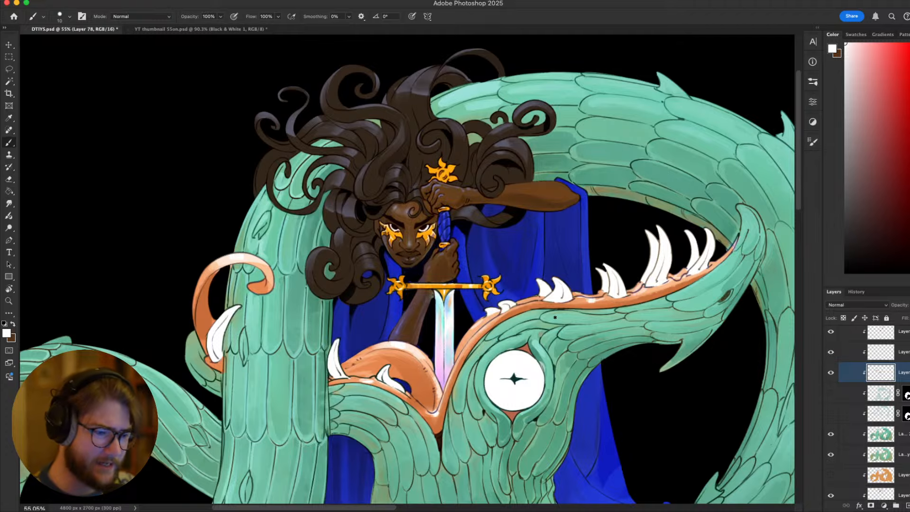
{"action": "scroll", "coordinate": [890, 367], "scroll_direction": "up", "scroll_amount": 3}
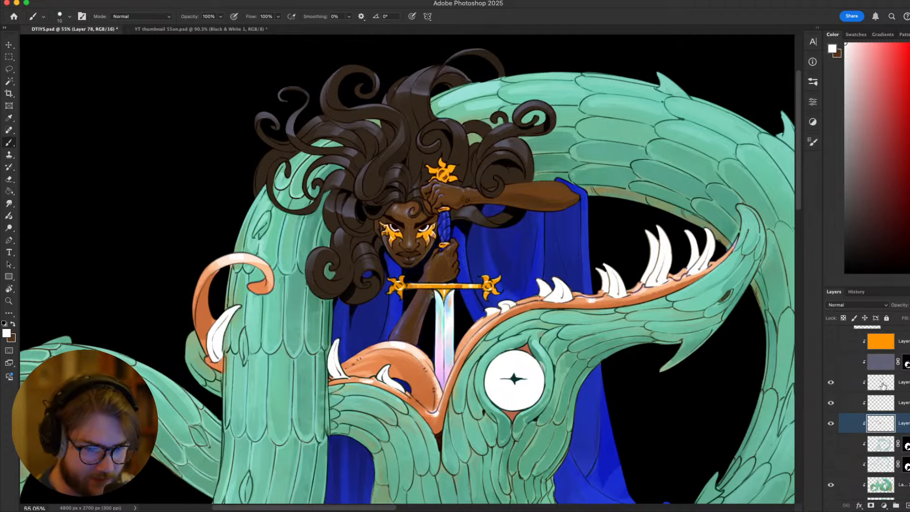
{"action": "left_click", "coordinate": [882, 386]}
{"action": "left_click", "coordinate": [831, 383]}
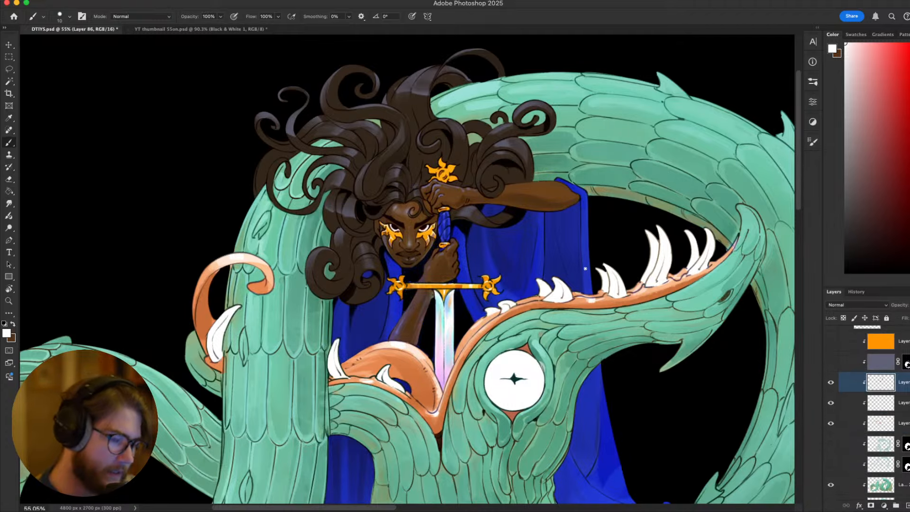
{"action": "scroll", "coordinate": [580, 265], "scroll_direction": "left", "scroll_amount": 5}
{"action": "left_click", "coordinate": [490, 248], "text": "alt"}
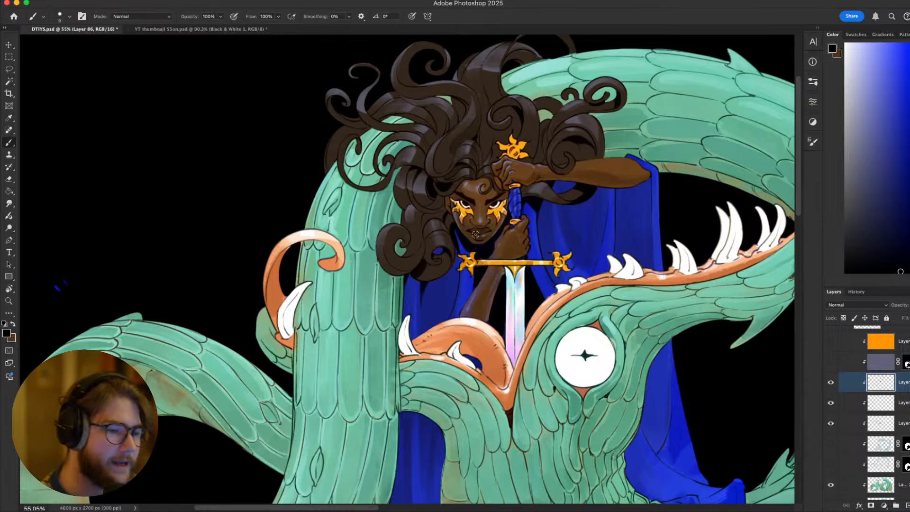
Sample the mid teal of the upright coil's scales and enlarge the brush to 20 px
{"action": "scroll", "coordinate": [475, 234], "scroll_direction": "down", "scroll_amount": 5}
{"action": "scroll", "coordinate": [494, 242], "scroll_direction": "up", "scroll_amount": 3}
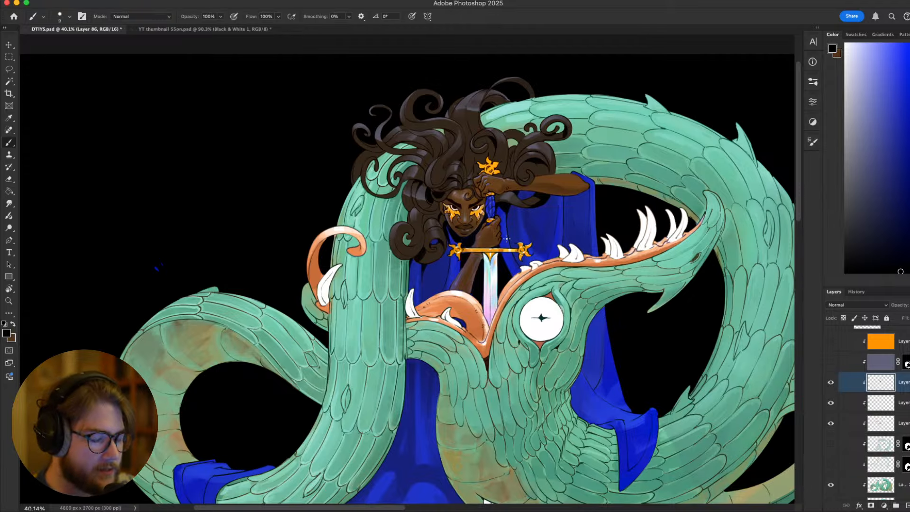
{"action": "scroll", "coordinate": [506, 239], "scroll_direction": "down", "scroll_amount": 4}
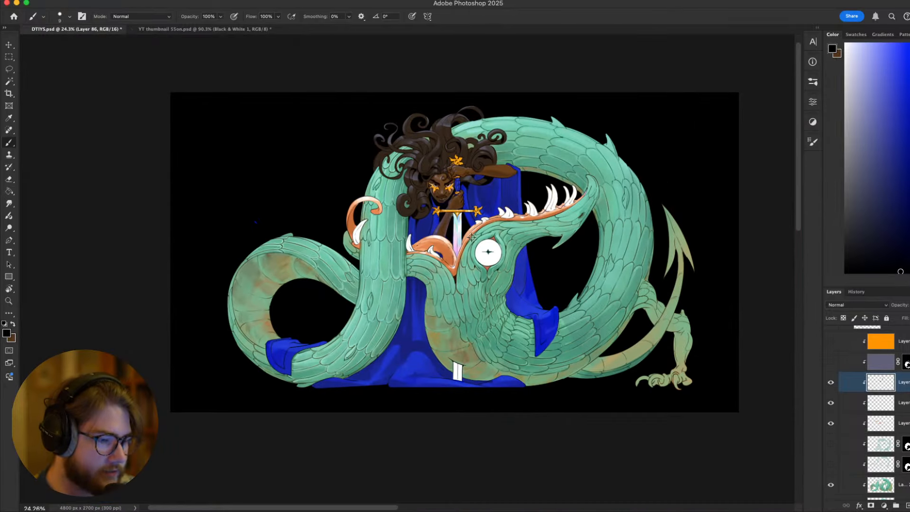
{"action": "scroll", "coordinate": [468, 236], "scroll_direction": "up", "scroll_amount": 4}
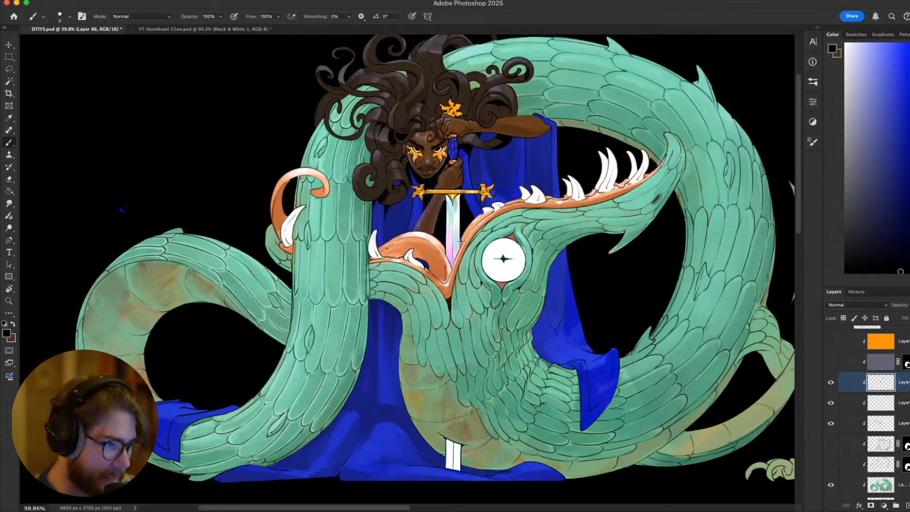
{"action": "scroll", "coordinate": [417, 322], "scroll_direction": "left", "scroll_amount": 3}
{"action": "scroll", "coordinate": [417, 322], "scroll_direction": "up", "scroll_amount": 1}
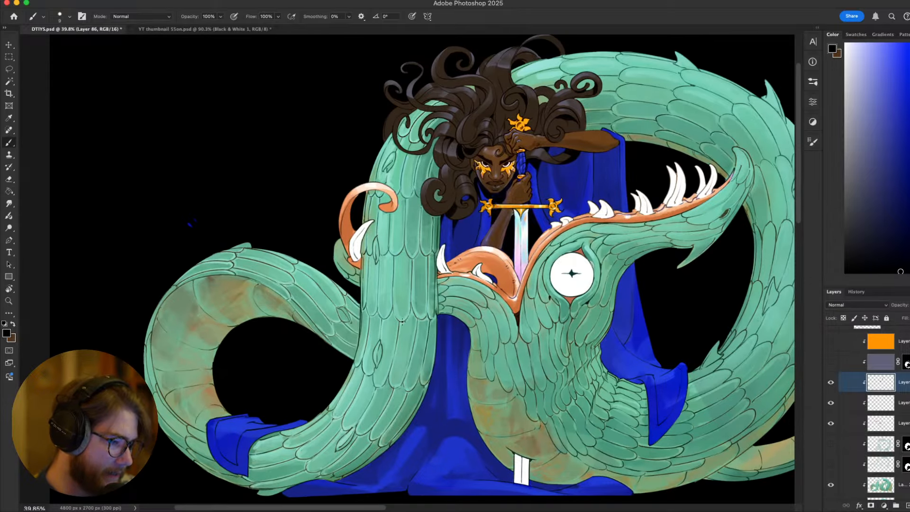
{"action": "left_click", "coordinate": [405, 311], "text": "alt"}
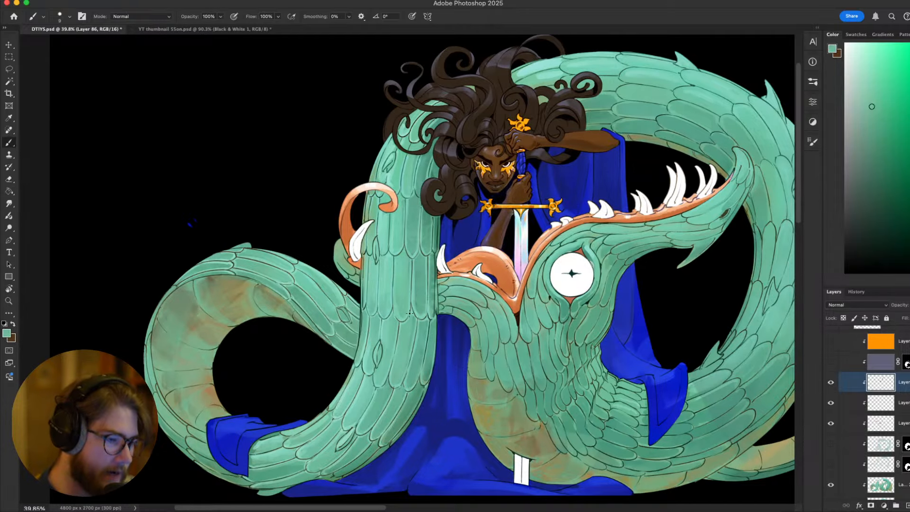
{"action": "key", "text": "bracketright"}
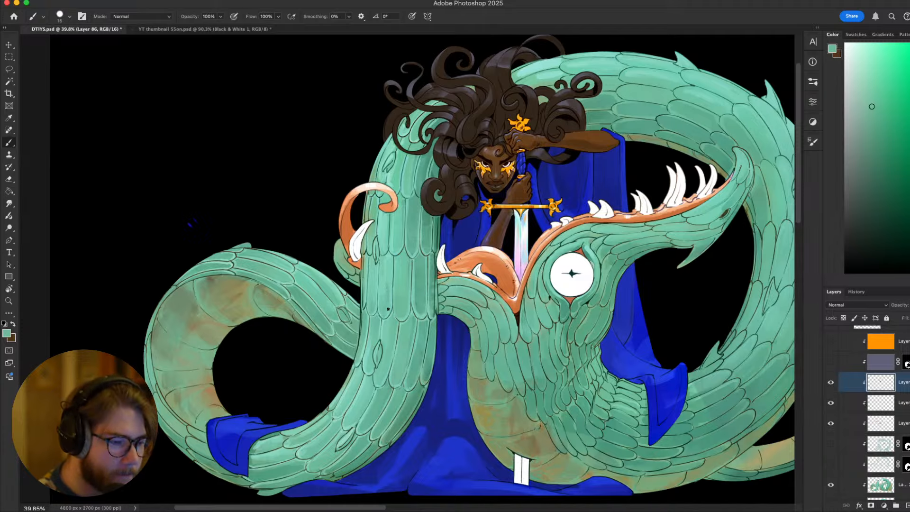
{"action": "key", "text": "bracketright"}
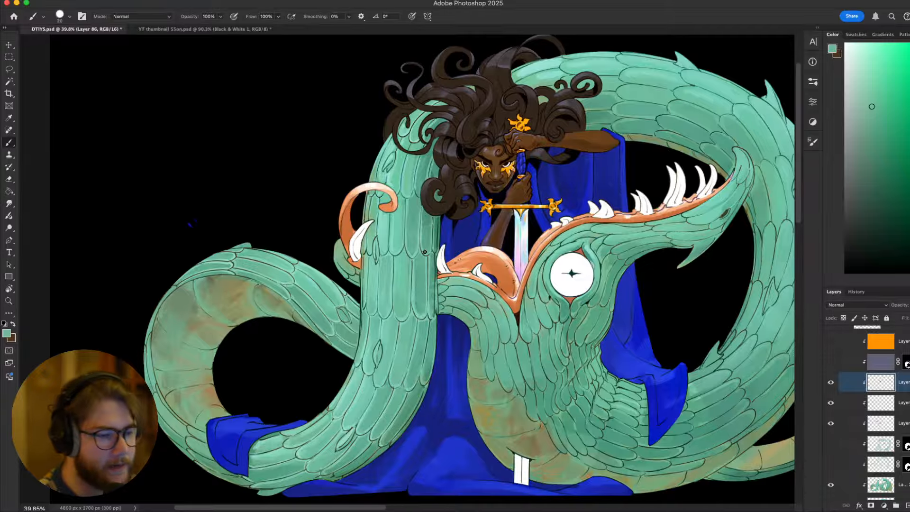
Examine the shading and highlights around the dragon's eye, jaw and coils and on the swordswoman
{"action": "scroll", "coordinate": [424, 253], "scroll_direction": "left", "scroll_amount": 2}
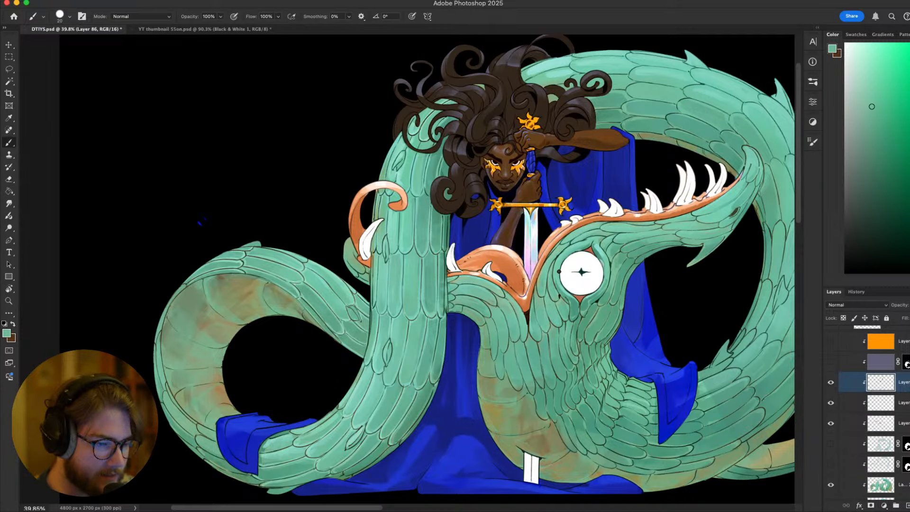
{"action": "scroll", "coordinate": [559, 271], "scroll_direction": "up", "scroll_amount": 3}
{"action": "mouse_move", "coordinate": [559, 271]}
{"action": "left_mouse_down"}
{"action": "mouse_move", "coordinate": [505, 265]}
{"action": "mouse_move", "coordinate": [482, 317]}
{"action": "left_mouse_up"}
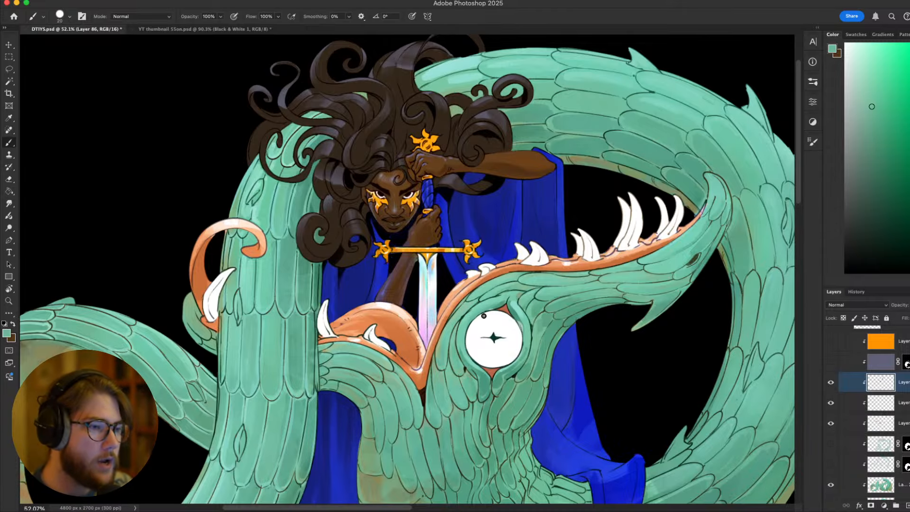
{"action": "scroll", "coordinate": [445, 154], "scroll_direction": "down", "scroll_amount": 2}
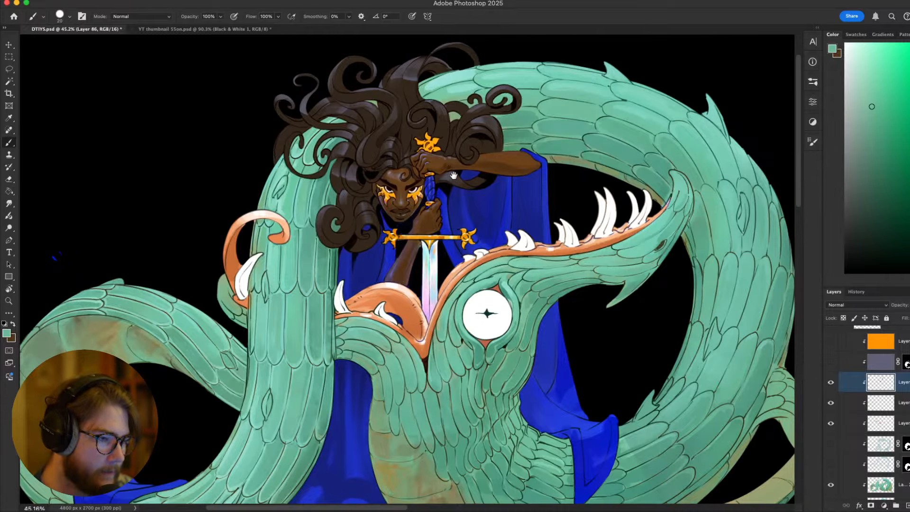
{"action": "scroll", "coordinate": [453, 176], "scroll_direction": "down", "scroll_amount": 4}
{"action": "scroll", "coordinate": [461, 178], "scroll_direction": "up", "scroll_amount": 3}
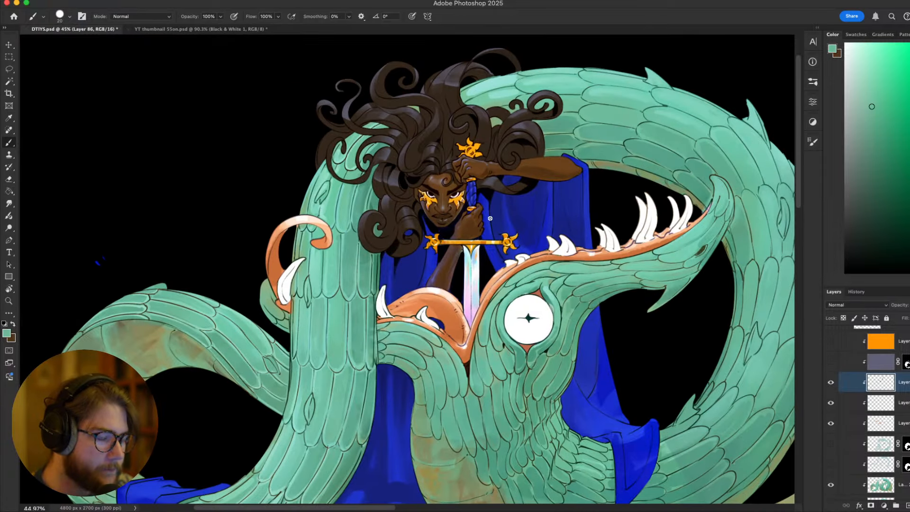
{"action": "scroll", "coordinate": [478, 182], "scroll_direction": "down", "scroll_amount": 3}
{"action": "scroll", "coordinate": [479, 182], "scroll_direction": "up", "scroll_amount": 3}
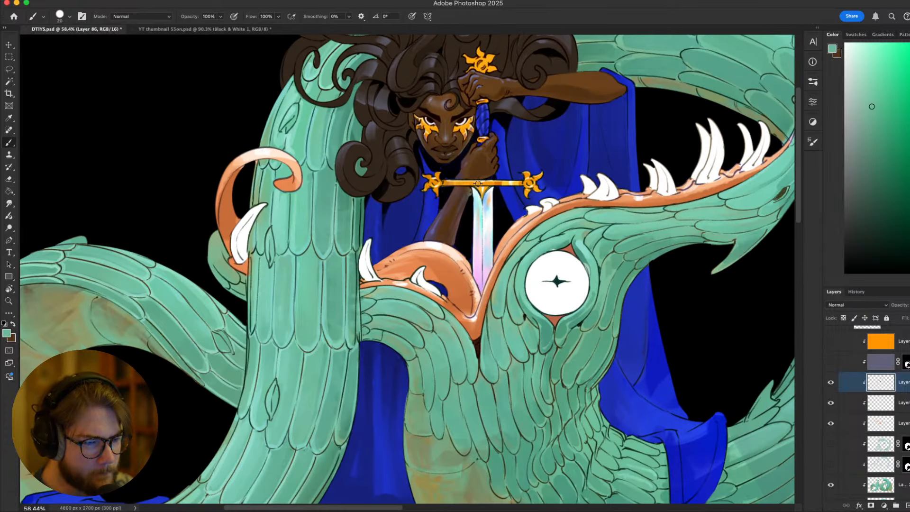
Sample black from beside the sword guard and activate the green scale layer, Layer 76 copy 2
{"action": "left_click", "coordinate": [445, 173], "text": "alt"}
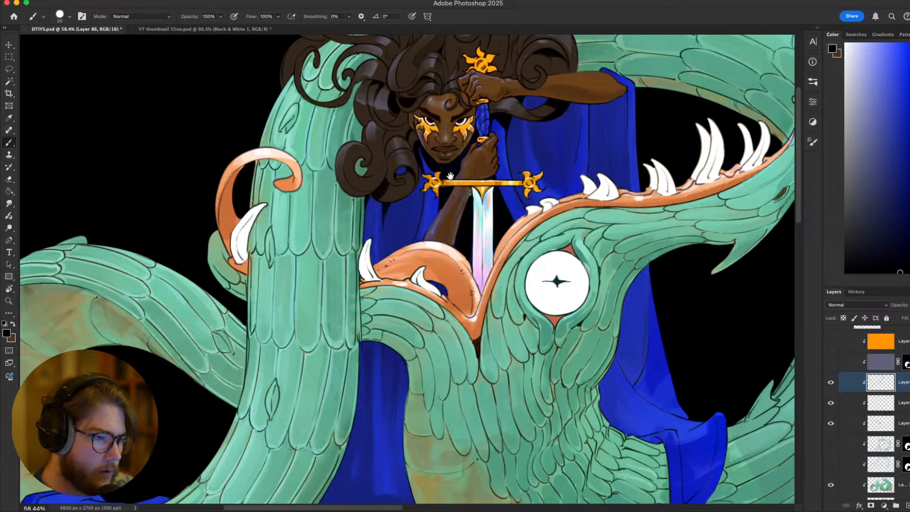
{"action": "left_click_drag", "start_coordinate": [446, 172], "coordinate": [491, 196]}
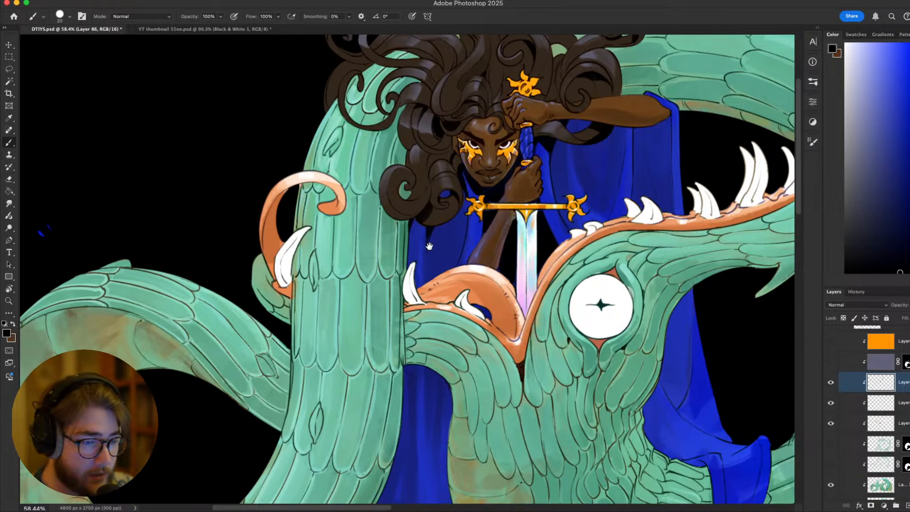
{"action": "left_click_drag", "start_coordinate": [431, 248], "coordinate": [479, 262]}
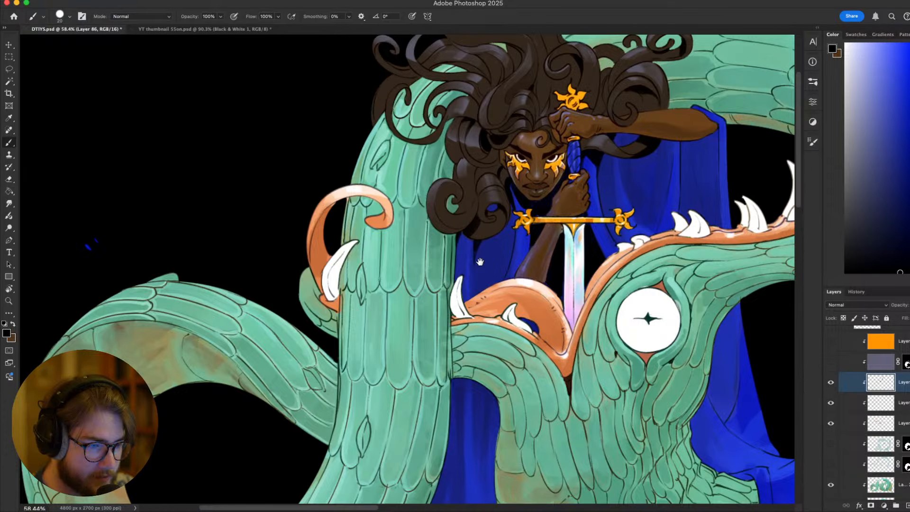
{"action": "scroll", "coordinate": [530, 262], "scroll_direction": "down", "scroll_amount": 3}
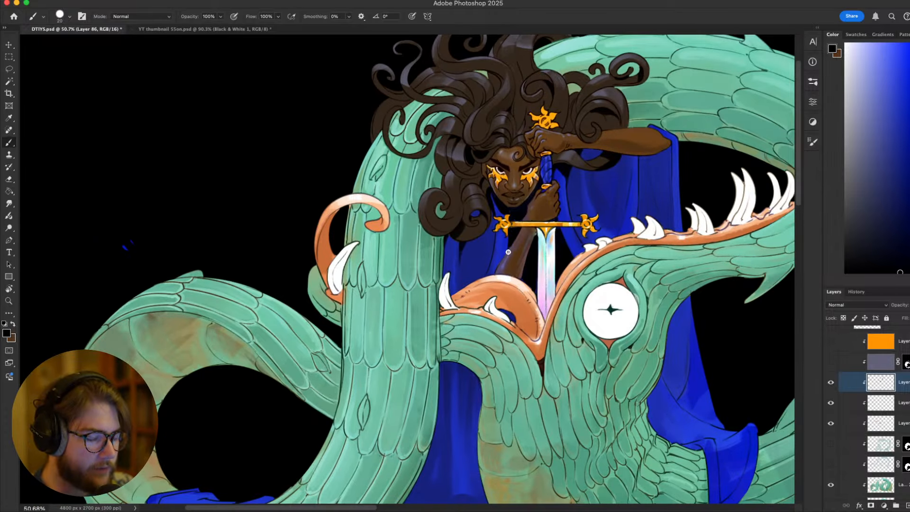
{"action": "scroll", "coordinate": [881, 458], "scroll_direction": "down", "scroll_amount": 1}
{"action": "left_click", "coordinate": [880, 461]}
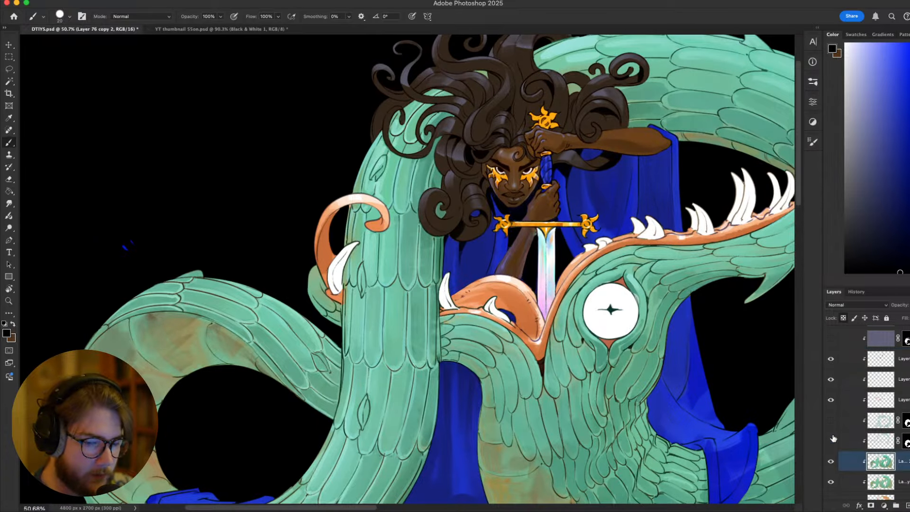
Sample the light teal of the upright coil's scales and the slightly deeper teal of the tail loop's upper scales
{"action": "scroll", "coordinate": [550, 303], "scroll_direction": "down", "scroll_amount": 2}
{"action": "scroll", "coordinate": [550, 303], "scroll_direction": "down", "scroll_amount": 3}
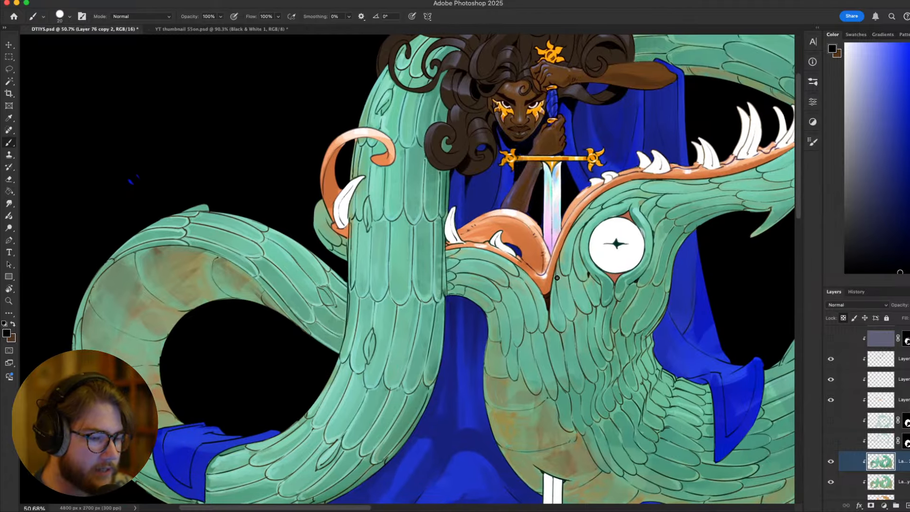
{"action": "scroll", "coordinate": [503, 278], "scroll_direction": "down", "scroll_amount": 2}
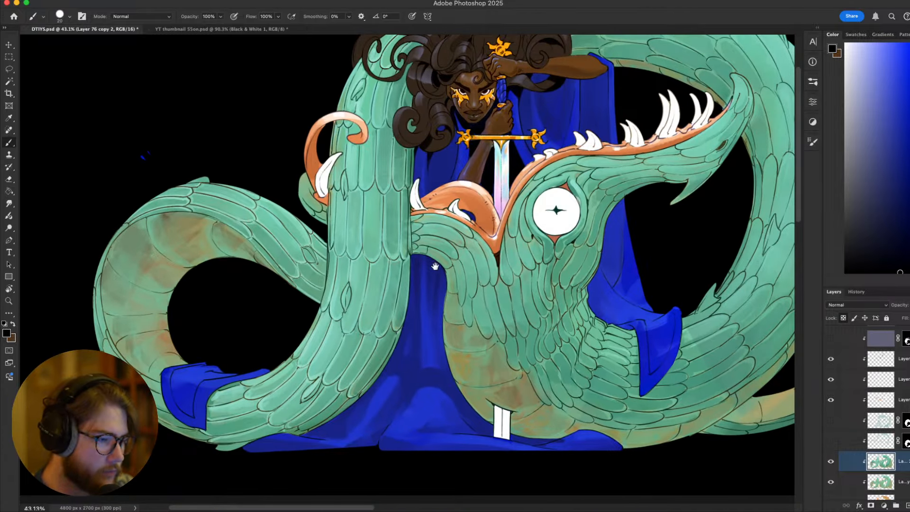
{"action": "scroll", "coordinate": [434, 284], "scroll_direction": "up", "scroll_amount": 1}
{"action": "scroll", "coordinate": [433, 284], "scroll_direction": "left", "scroll_amount": 1}
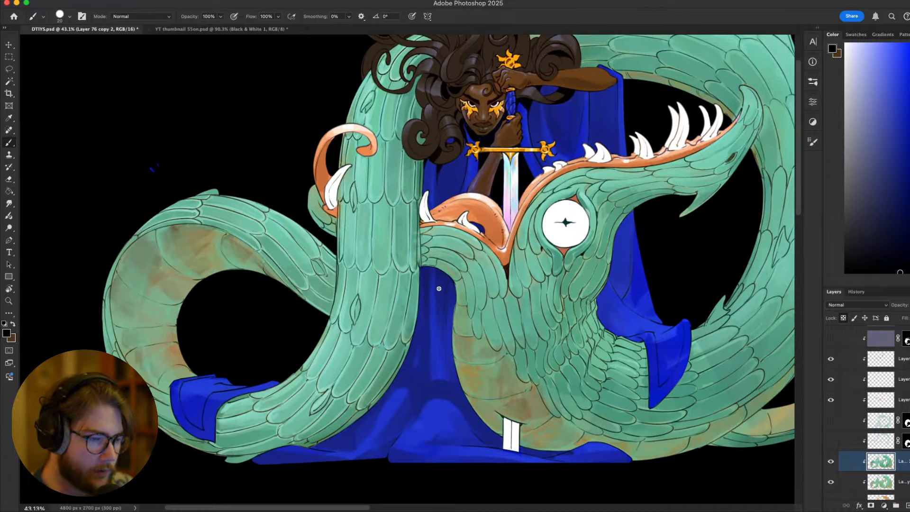
{"action": "left_click", "coordinate": [401, 269], "text": "alt"}
{"action": "left_click_drag", "start_coordinate": [537, 273], "coordinate": [440, 281], "text": "alt"}
{"action": "scroll", "coordinate": [439, 280], "scroll_direction": "left", "scroll_amount": 3}
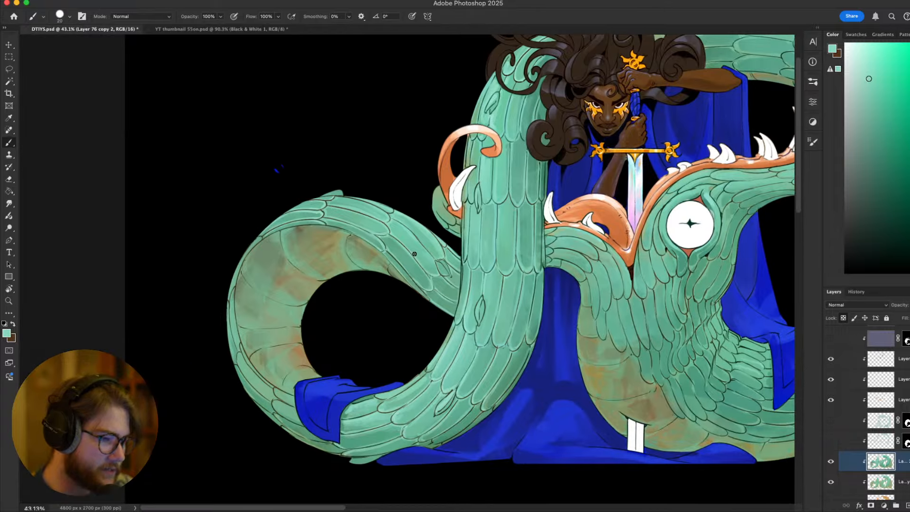
{"action": "left_click", "coordinate": [394, 234], "text": "alt"}
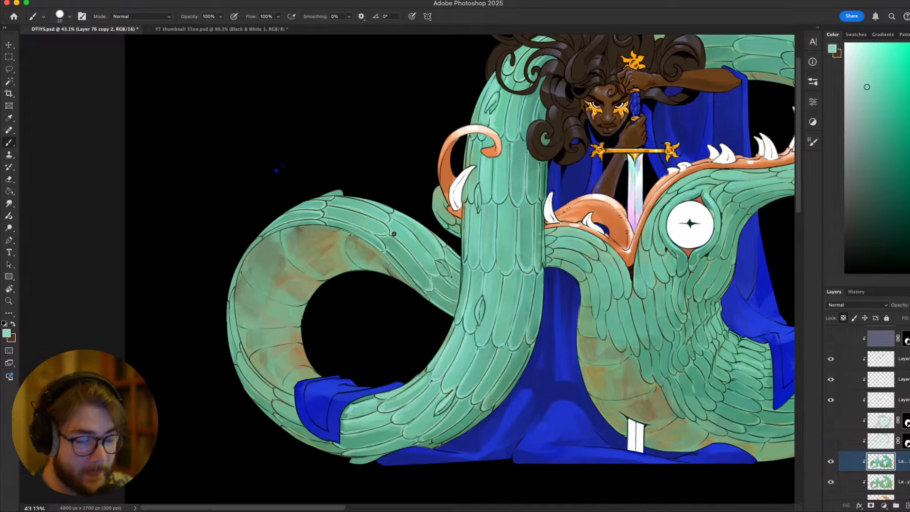
Reduce the brush to 8 px and highlight the scale edges along the tail loop with the sampled teal
{"action": "key", "text": "r"}
{"action": "mouse_move", "coordinate": [394, 234]}
{"action": "left_mouse_down"}
{"action": "mouse_move", "coordinate": [454, 228]}
{"action": "mouse_move", "coordinate": [502, 266]}
{"action": "mouse_move", "coordinate": [516, 212]}
{"action": "left_mouse_up"}
{"action": "key", "text": "bracketleft"}
{"action": "key", "text": "bracketleft"}
{"action": "key", "text": "bracketleft"}
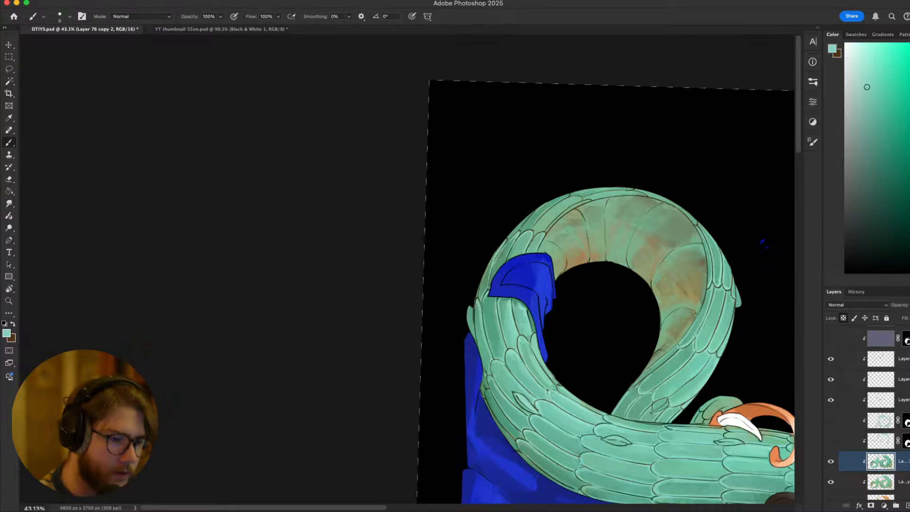
{"action": "scroll", "coordinate": [481, 296], "scroll_direction": "down", "scroll_amount": 10}
{"action": "key", "text": "r"}
{"action": "mouse_move", "coordinate": [621, 281]}
{"action": "left_mouse_down"}
{"action": "mouse_move", "coordinate": [667, 204]}
{"action": "mouse_move", "coordinate": [448, 74]}
{"action": "left_mouse_up"}
{"action": "left_click_drag", "start_coordinate": [356, 256], "coordinate": [676, 278]}
{"action": "key", "text": "b"}
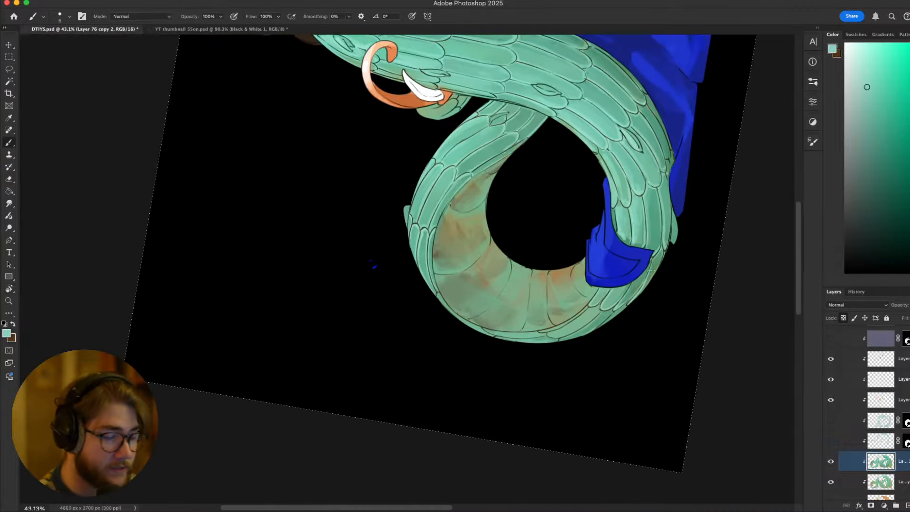
Refine the highlights on the tail loop's outer scales near the blue cloth, finishing with a 9 px brush
{"action": "key", "text": "r"}
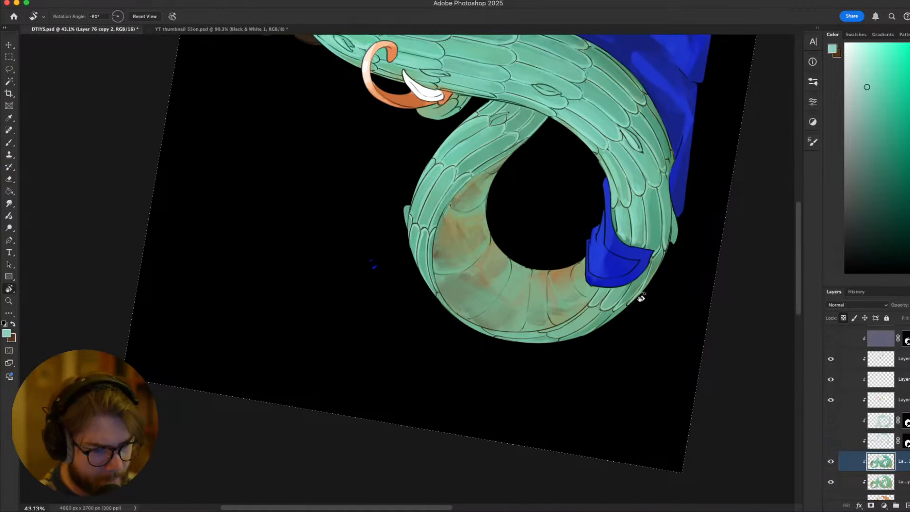
{"action": "left_click_drag", "start_coordinate": [631, 299], "coordinate": [564, 268]}
{"action": "key", "text": "b"}
{"action": "key", "text": "bracketright"}
{"action": "key", "text": "bracketright"}
{"action": "key", "text": "bracketright"}
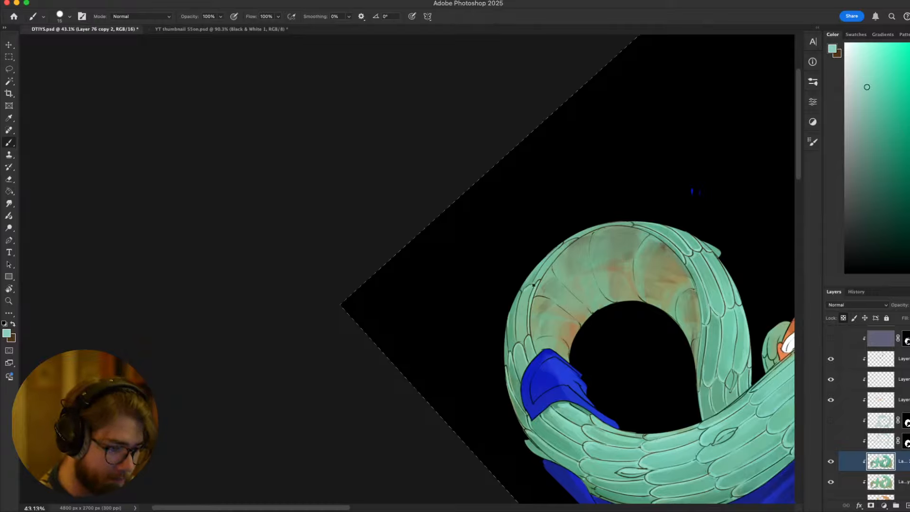
{"action": "key", "text": "bracketleft"}
{"action": "key", "text": "bracketleft"}
{"action": "key", "text": "bracketleft"}
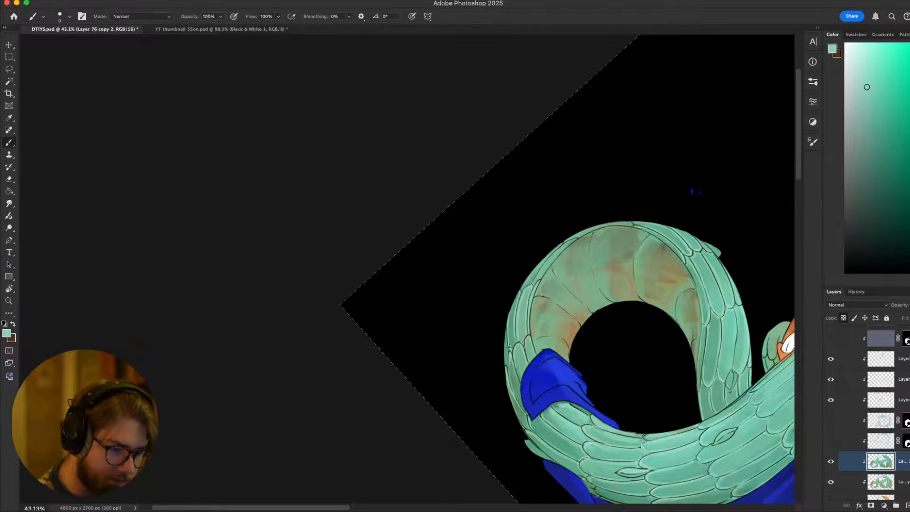
{"action": "key", "text": "Escape"}
{"action": "left_click_drag", "start_coordinate": [517, 322], "coordinate": [519, 405]}
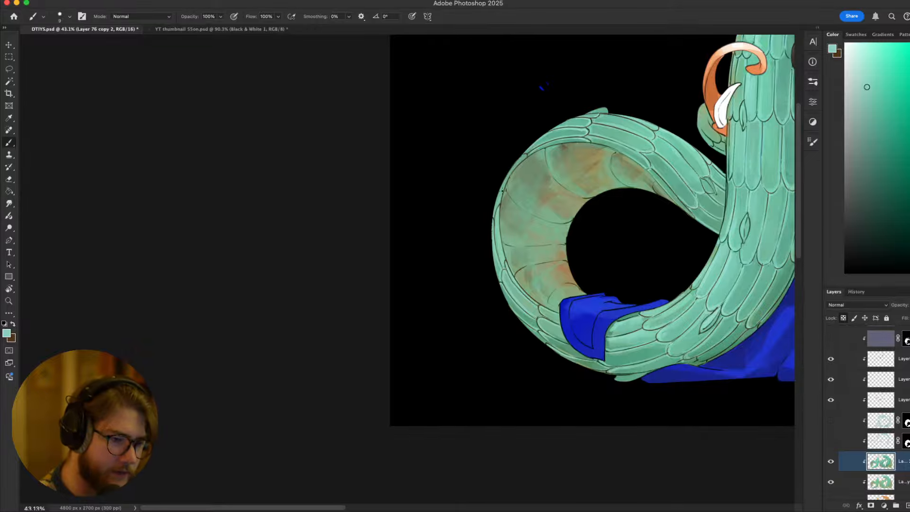
{"action": "left_click_drag", "start_coordinate": [691, 307], "coordinate": [574, 378]}
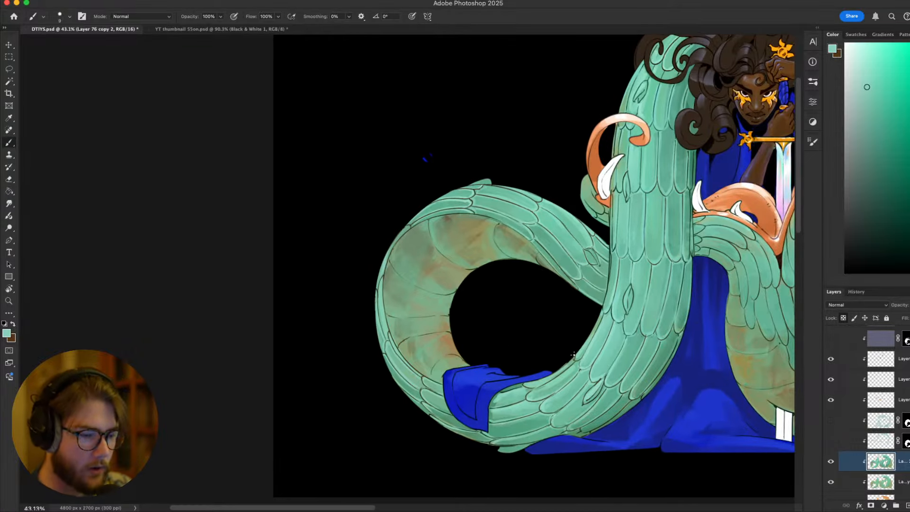
Examine the scale highlights across the tail loop, upright coil, dragon's head and upper coil against the swordswoman's hair and arm
{"action": "scroll", "coordinate": [550, 326], "scroll_direction": "down", "scroll_amount": 2}
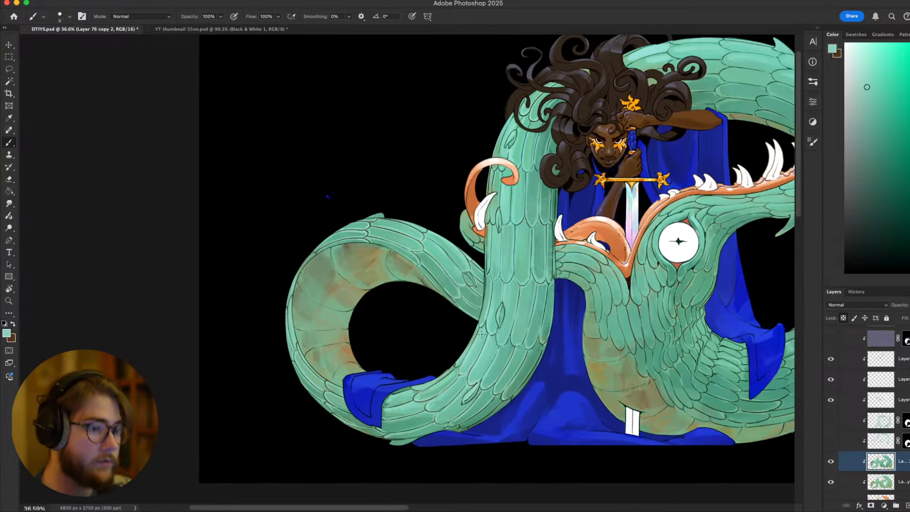
{"action": "scroll", "coordinate": [517, 290], "scroll_direction": "down", "scroll_amount": 1}
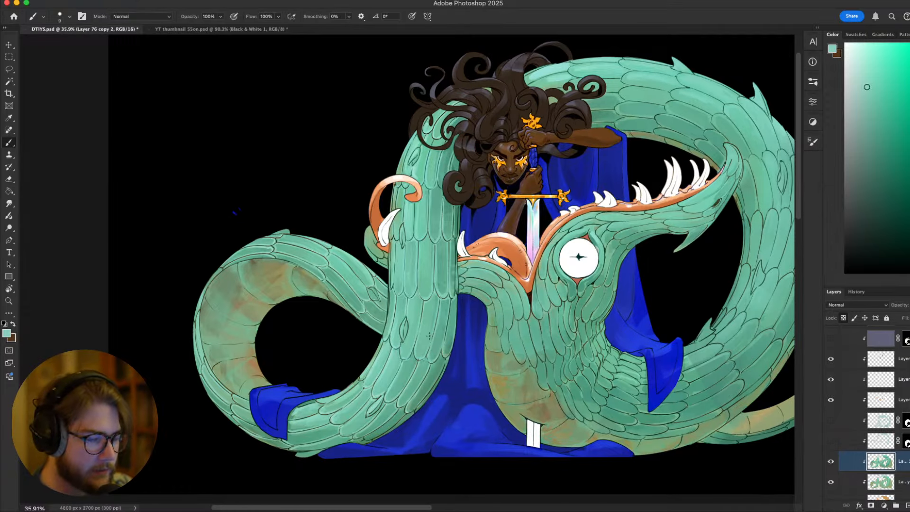
{"action": "scroll", "coordinate": [507, 359], "scroll_direction": "down", "scroll_amount": 1}
{"action": "scroll", "coordinate": [438, 347], "scroll_direction": "up", "scroll_amount": 2}
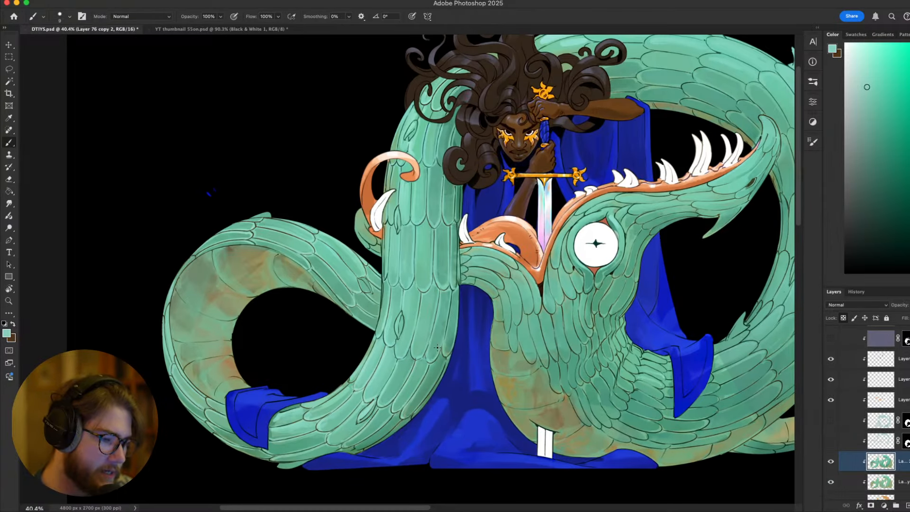
{"action": "scroll", "coordinate": [438, 347], "scroll_direction": "up", "scroll_amount": 5}
{"action": "scroll", "coordinate": [437, 348], "scroll_direction": "right", "scroll_amount": 4}
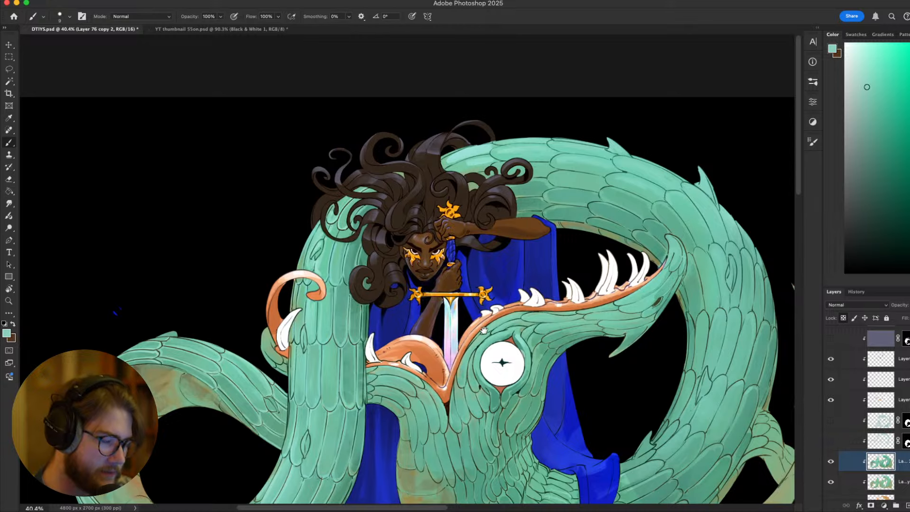
{"action": "scroll", "coordinate": [441, 261], "scroll_direction": "down", "scroll_amount": 3}
{"action": "scroll", "coordinate": [440, 261], "scroll_direction": "right", "scroll_amount": 2}
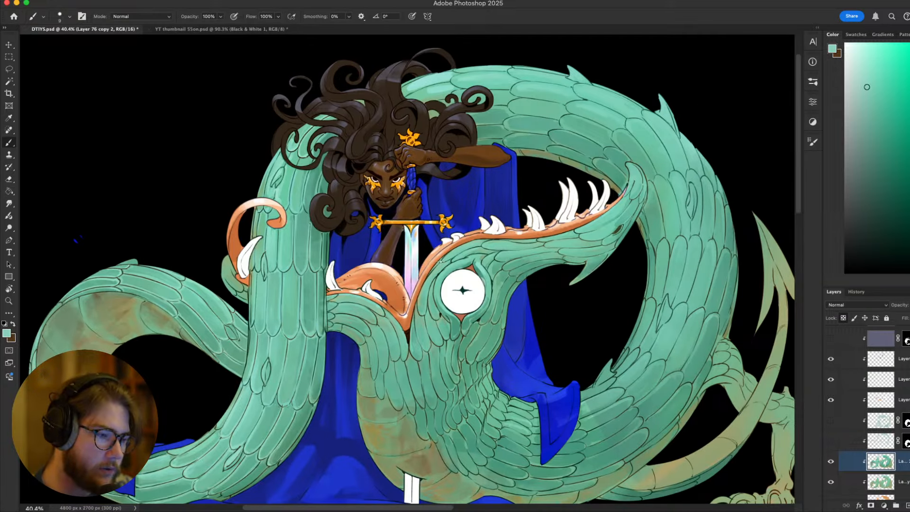
{"action": "scroll", "coordinate": [441, 260], "scroll_direction": "left", "scroll_amount": 2}
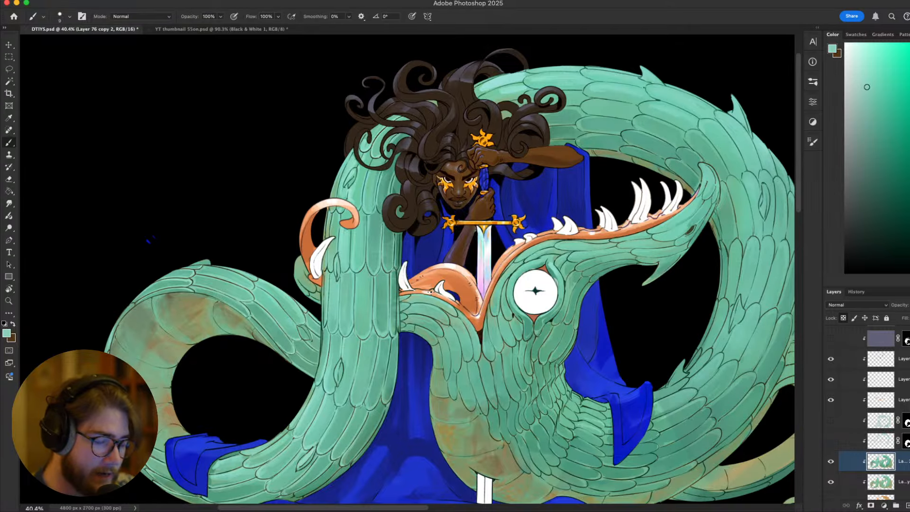
{"action": "left_click_drag", "start_coordinate": [594, 204], "coordinate": [521, 256]}
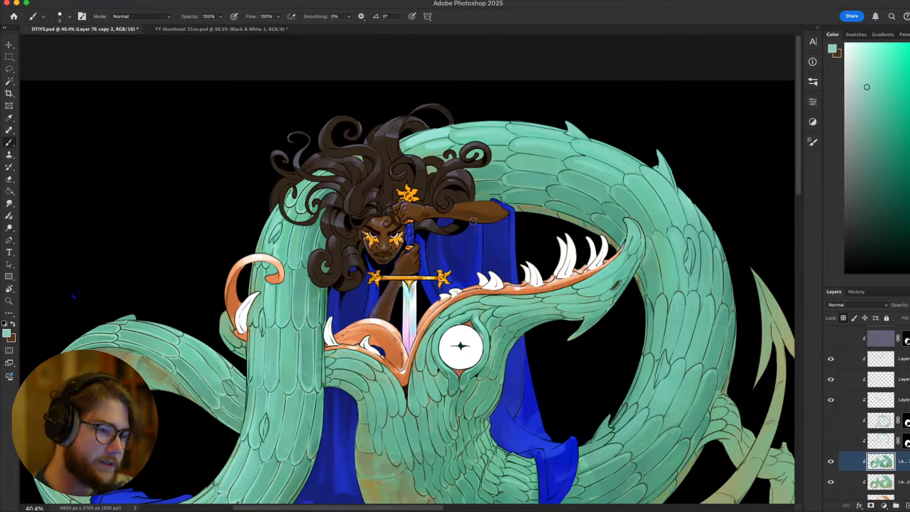
{"action": "scroll", "coordinate": [473, 221], "scroll_direction": "up", "scroll_amount": 1}
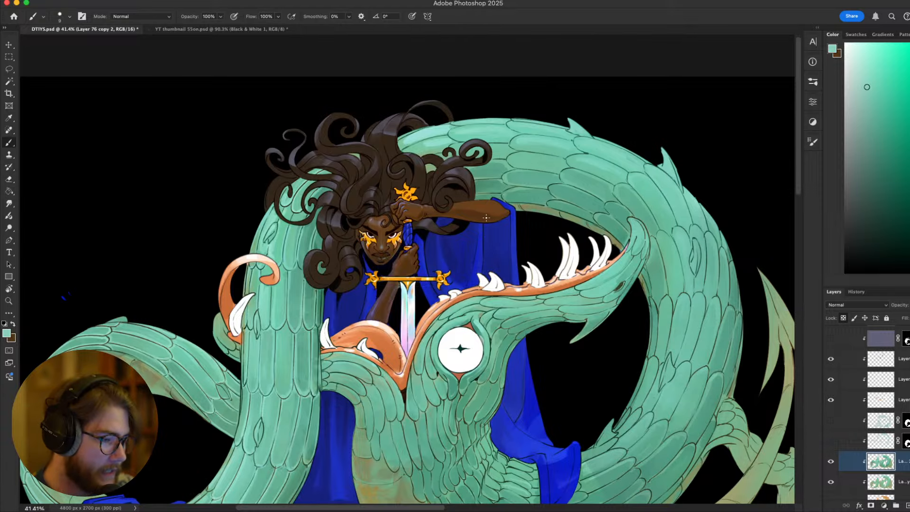
{"action": "scroll", "coordinate": [479, 217], "scroll_direction": "down", "scroll_amount": 3}
{"action": "scroll", "coordinate": [482, 251], "scroll_direction": "up", "scroll_amount": 2}
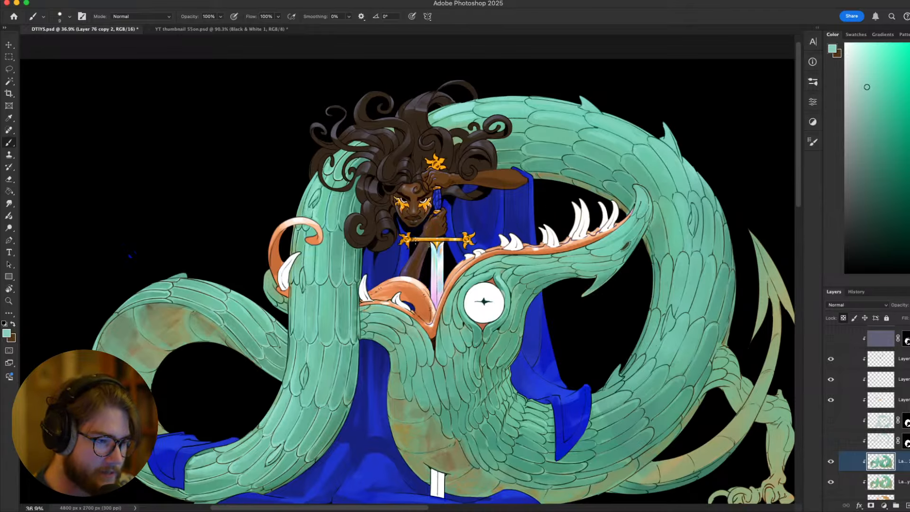
{"action": "scroll", "coordinate": [399, 239], "scroll_direction": "up", "scroll_amount": 5}
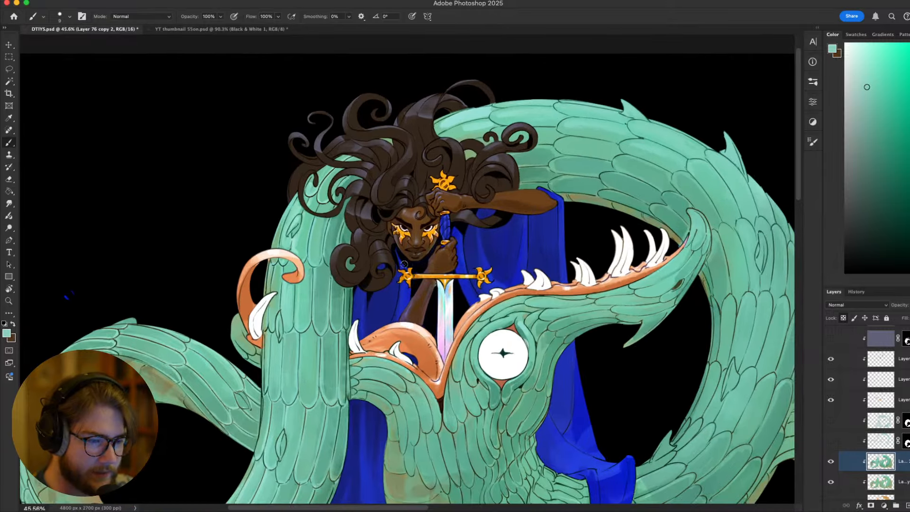
{"action": "scroll", "coordinate": [404, 264], "scroll_direction": "up", "scroll_amount": 2}
Sample a mid green from the scales and paint over the light scale beside the hair on the upper coil with a 40 px brush
{"action": "key", "text": "r"}
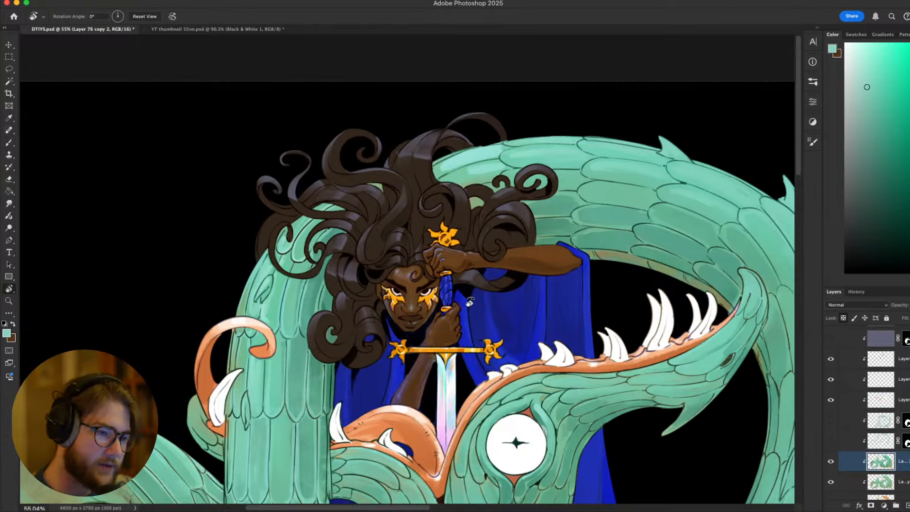
{"action": "left_click_drag", "start_coordinate": [420, 292], "coordinate": [449, 266]}
{"action": "scroll", "coordinate": [450, 264], "scroll_direction": "left", "scroll_amount": 5}
{"action": "scroll", "coordinate": [450, 264], "scroll_direction": "up", "scroll_amount": 3}
{"action": "key", "text": "b"}
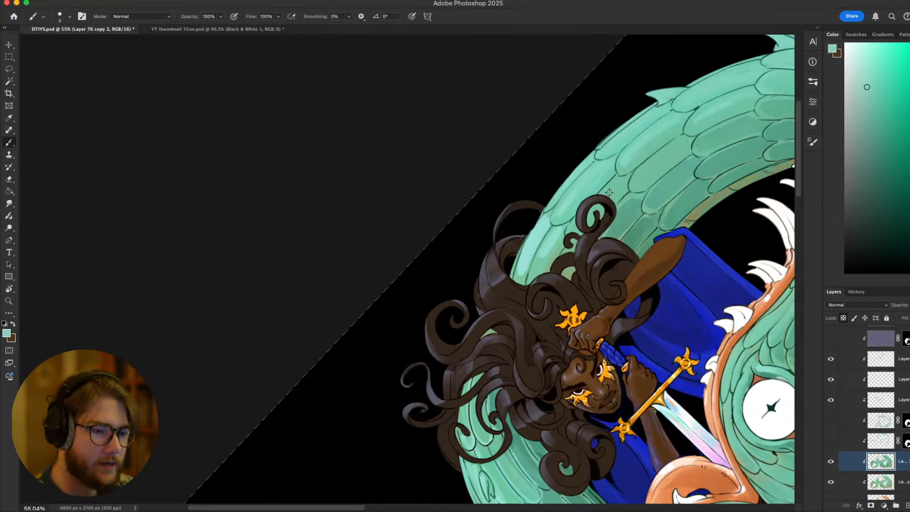
{"action": "key", "text": "bracketright"}
{"action": "key", "text": "bracketright"}
{"action": "key", "text": "bracketright"}
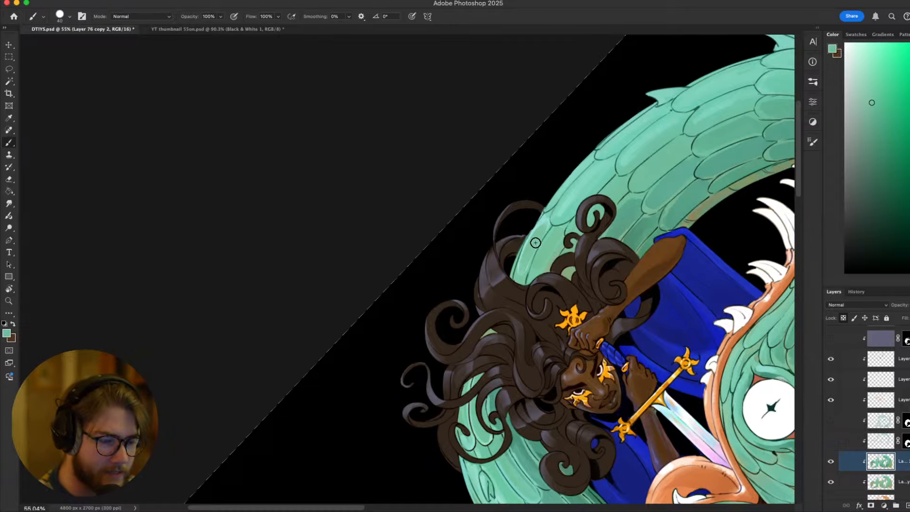
{"action": "mouse_move", "coordinate": [565, 210]}
{"action": "left_mouse_down"}
{"action": "mouse_move", "coordinate": [601, 169]}
{"action": "mouse_move", "coordinate": [599, 179]}
{"action": "left_mouse_up"}
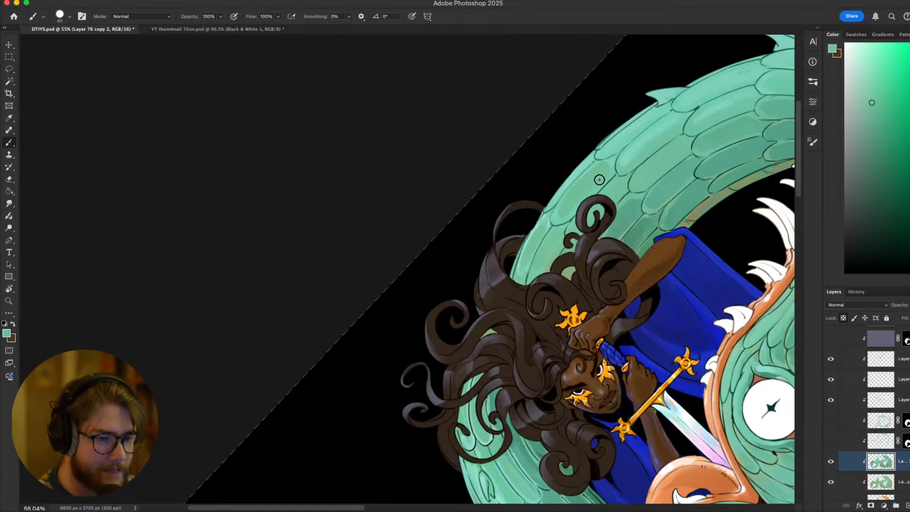
{"action": "key", "text": "Escape"}
Sample the pale teal above the dragon's eye and add fine highlights to the upper coil's scales with a 9 px brush
{"action": "scroll", "coordinate": [607, 171], "scroll_direction": "down", "scroll_amount": 4}
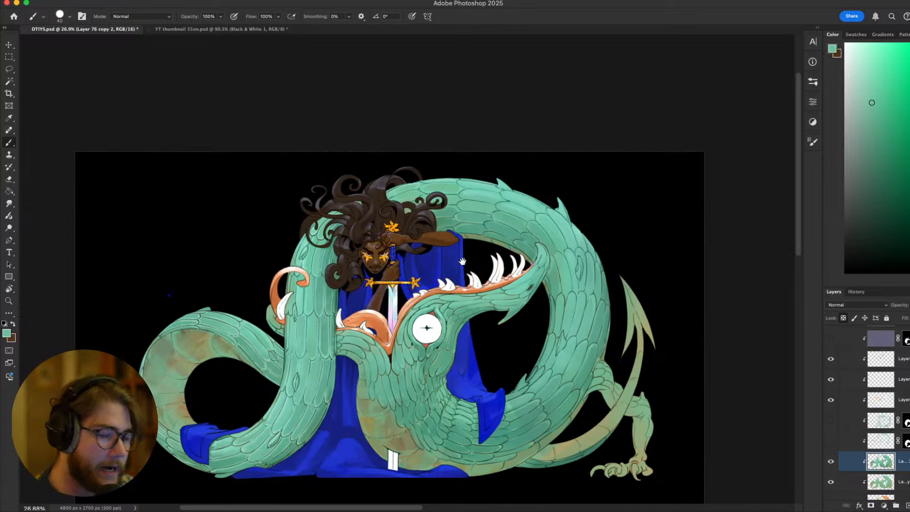
{"action": "left_click_drag", "start_coordinate": [430, 291], "coordinate": [500, 255]}
{"action": "scroll", "coordinate": [372, 343], "scroll_direction": "up", "scroll_amount": 2}
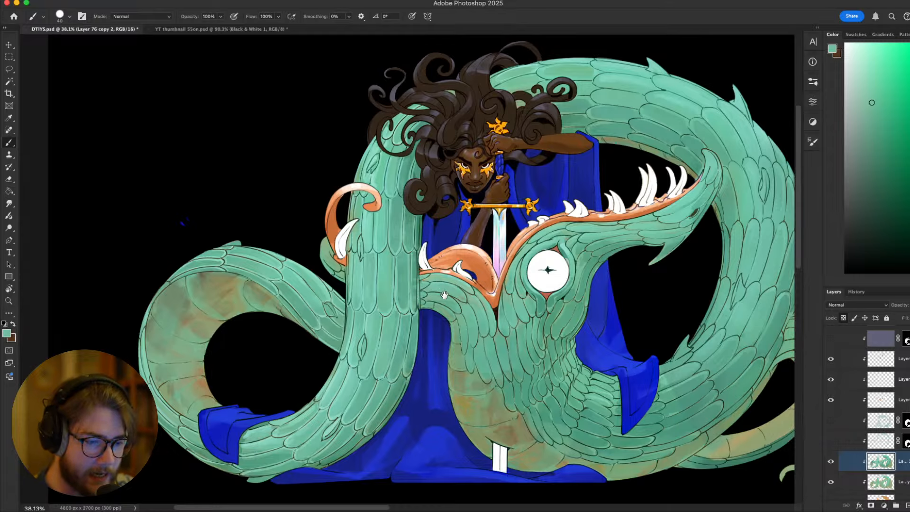
{"action": "scroll", "coordinate": [442, 282], "scroll_direction": "down", "scroll_amount": 1}
{"action": "scroll", "coordinate": [442, 283], "scroll_direction": "up", "scroll_amount": 2}
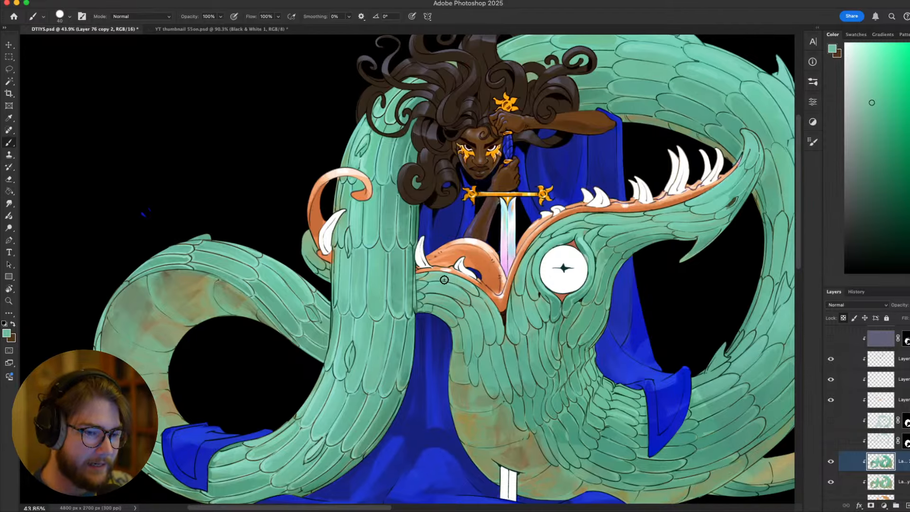
{"action": "left_click", "coordinate": [580, 241], "text": "alt"}
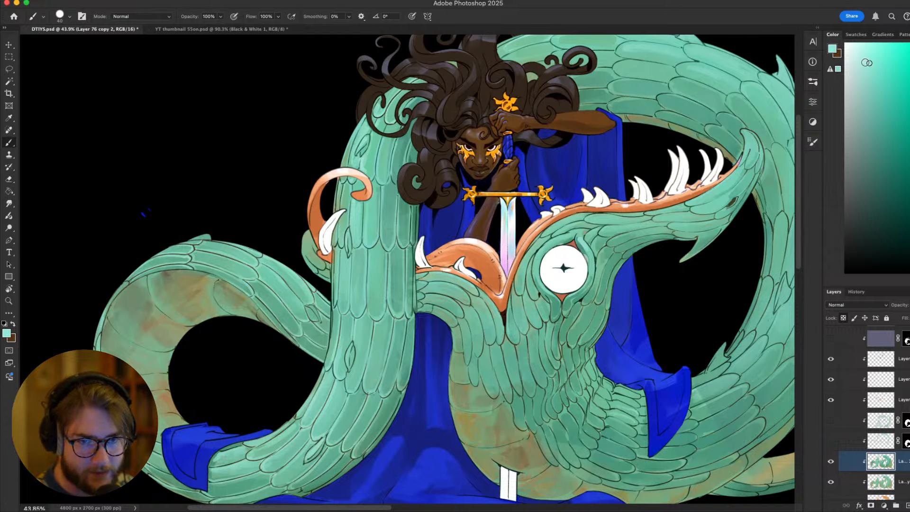
{"action": "key", "text": "r"}
{"action": "left_click_drag", "start_coordinate": [727, 219], "coordinate": [721, 128]}
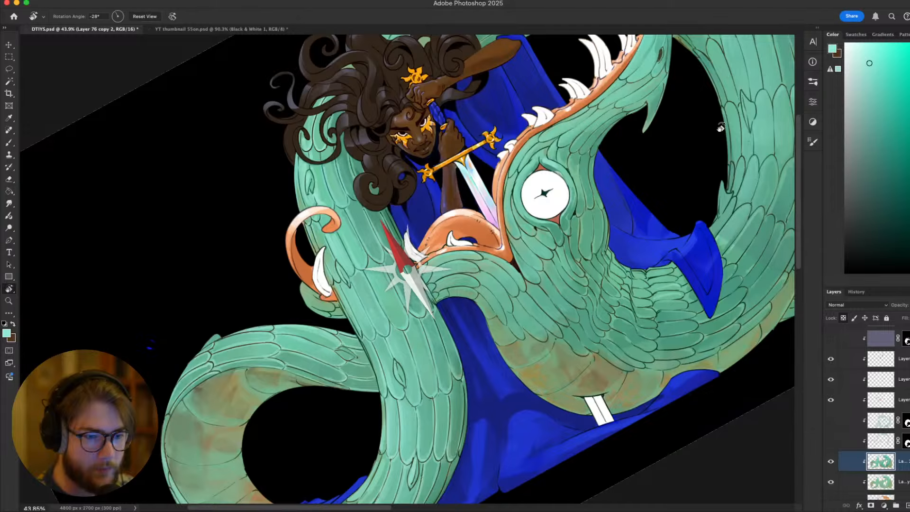
{"action": "key", "text": "b"}
{"action": "scroll", "coordinate": [720, 128], "scroll_direction": "up", "scroll_amount": 5}
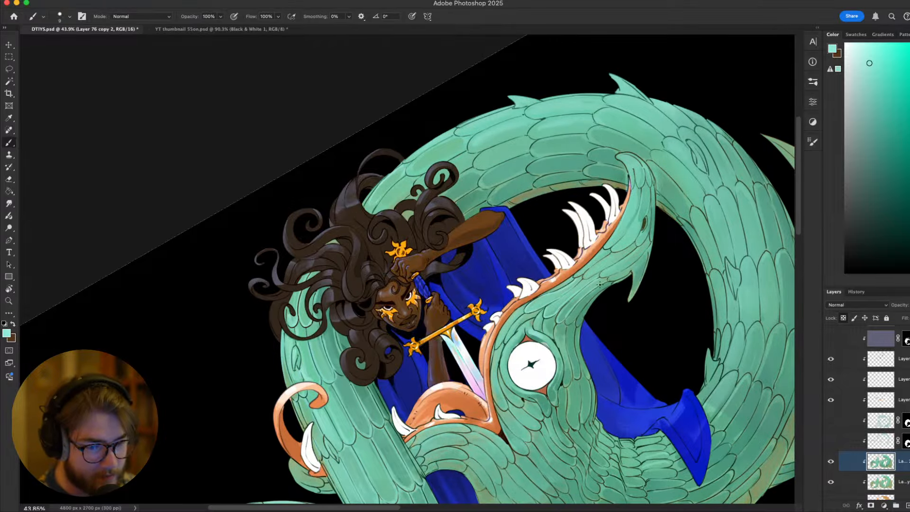
{"action": "key", "text": "Escape"}
Examine the scale highlights on the upper coil, the dragon's head and snout, and the outer coil from several rotated angles
{"action": "scroll", "coordinate": [611, 355], "scroll_direction": "down", "scroll_amount": 5}
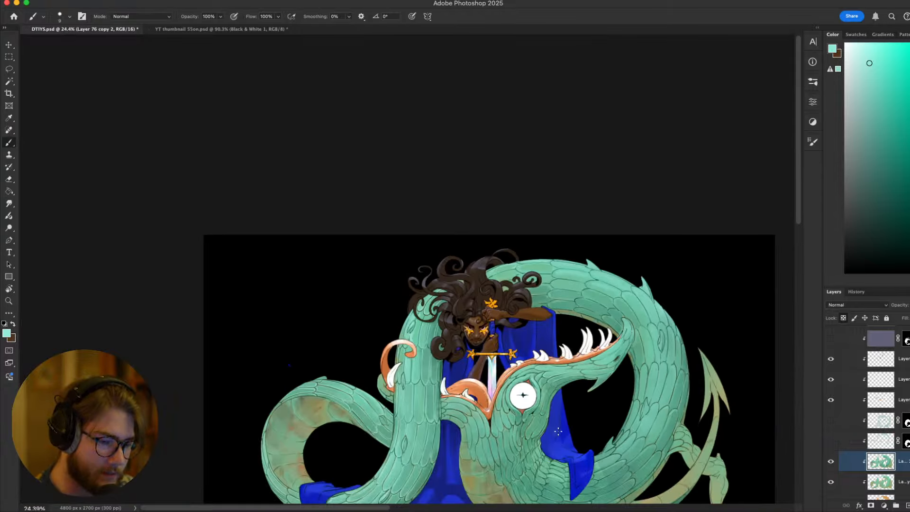
{"action": "scroll", "coordinate": [521, 273], "scroll_direction": "up", "scroll_amount": 5}
{"action": "scroll", "coordinate": [518, 275], "scroll_direction": "up", "scroll_amount": 2}
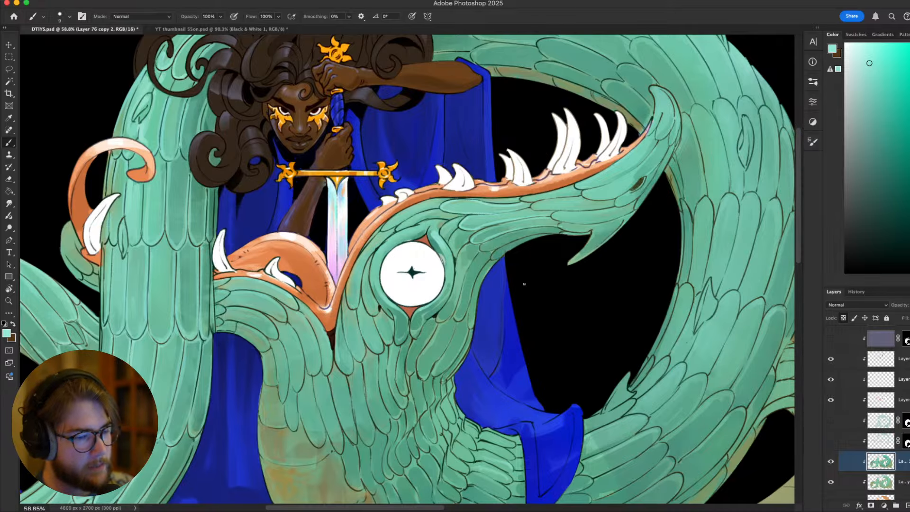
{"action": "key", "text": "r"}
{"action": "mouse_move", "coordinate": [623, 300]}
{"action": "left_mouse_down"}
{"action": "mouse_move", "coordinate": [290, 379]}
{"action": "mouse_move", "coordinate": [330, 311]}
{"action": "left_mouse_up"}
{"action": "key", "text": "b"}
{"action": "left_click_drag", "start_coordinate": [527, 303], "coordinate": [619, 278]}
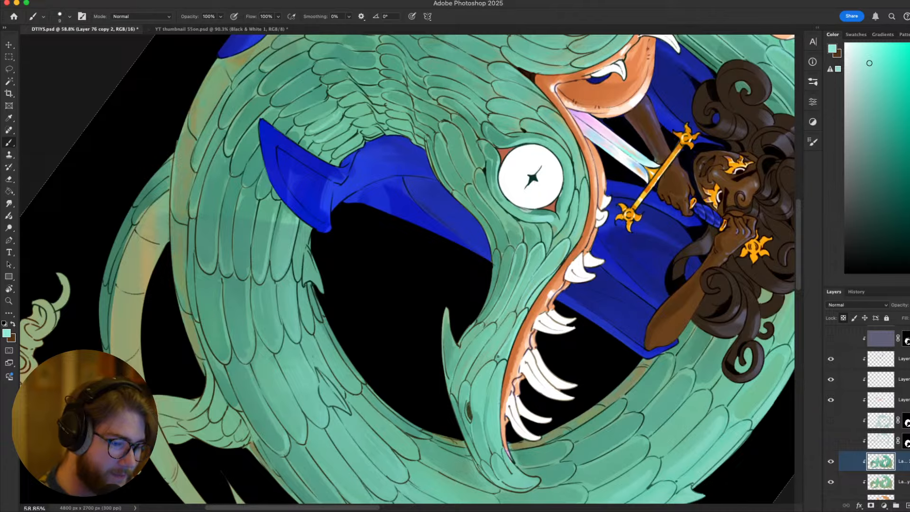
{"action": "scroll", "coordinate": [497, 355], "scroll_direction": "down", "scroll_amount": 3}
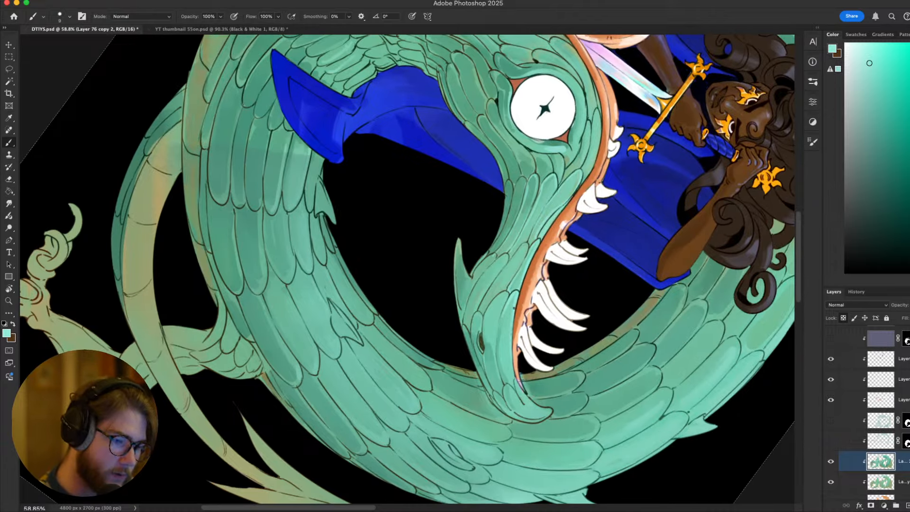
{"action": "scroll", "coordinate": [515, 308], "scroll_direction": "down", "scroll_amount": 3}
{"action": "key", "text": "r"}
{"action": "left_click_drag", "start_coordinate": [507, 311], "coordinate": [481, 315]}
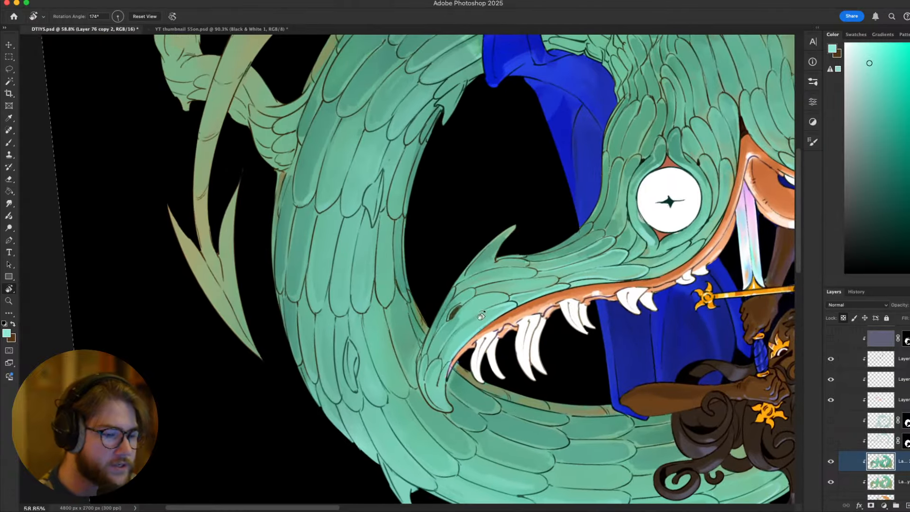
{"action": "key", "text": "b"}
{"action": "key", "text": "Escape"}
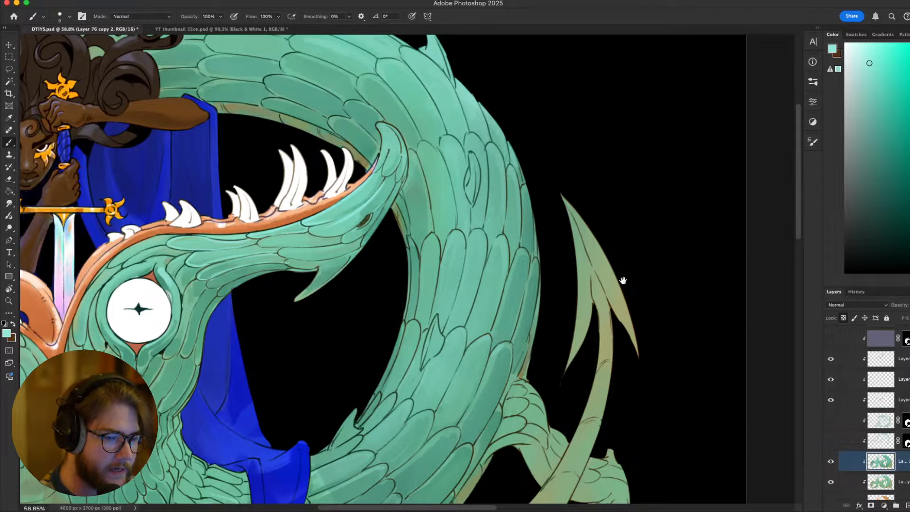
{"action": "mouse_move", "coordinate": [623, 281]}
{"action": "left_mouse_down"}
{"action": "mouse_move", "coordinate": [545, 203]}
{"action": "mouse_move", "coordinate": [488, 265]}
{"action": "left_mouse_up"}
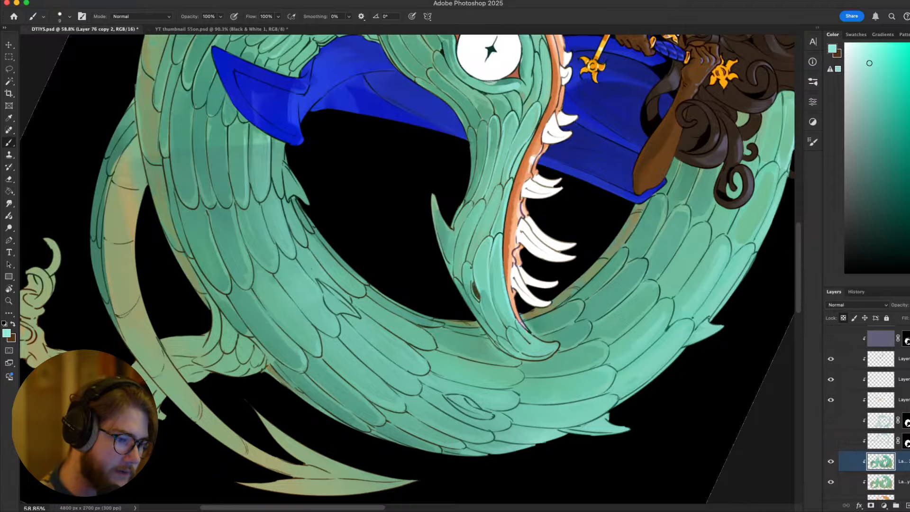
{"action": "key", "text": "r"}
{"action": "mouse_move", "coordinate": [471, 267]}
{"action": "left_mouse_down"}
{"action": "mouse_move", "coordinate": [632, 247]}
{"action": "mouse_move", "coordinate": [420, 351]}
{"action": "mouse_move", "coordinate": [547, 301]}
{"action": "left_mouse_up"}
{"action": "key", "text": "b"}
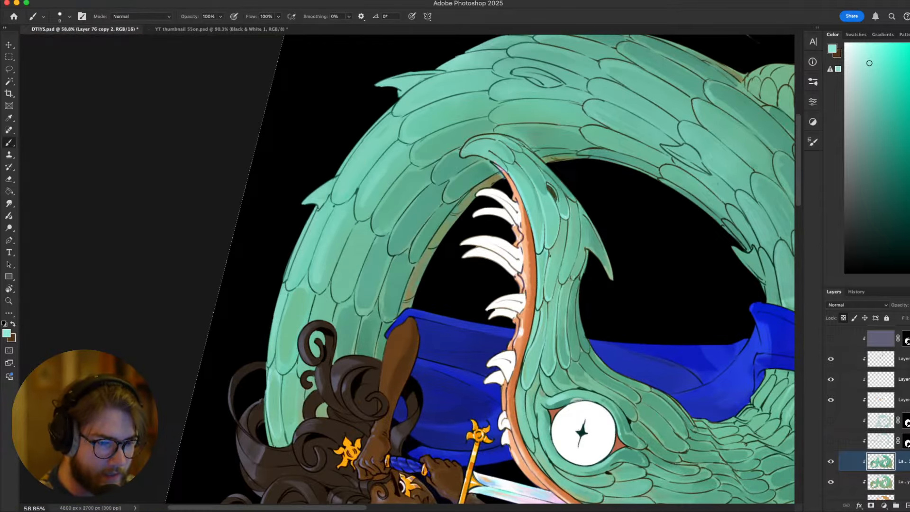
{"action": "key", "text": "r"}
{"action": "mouse_move", "coordinate": [551, 252]}
{"action": "left_mouse_down"}
{"action": "mouse_move", "coordinate": [659, 214]}
{"action": "mouse_move", "coordinate": [717, 256]}
{"action": "mouse_move", "coordinate": [681, 416]}
{"action": "left_mouse_up"}
{"action": "key", "text": "b"}
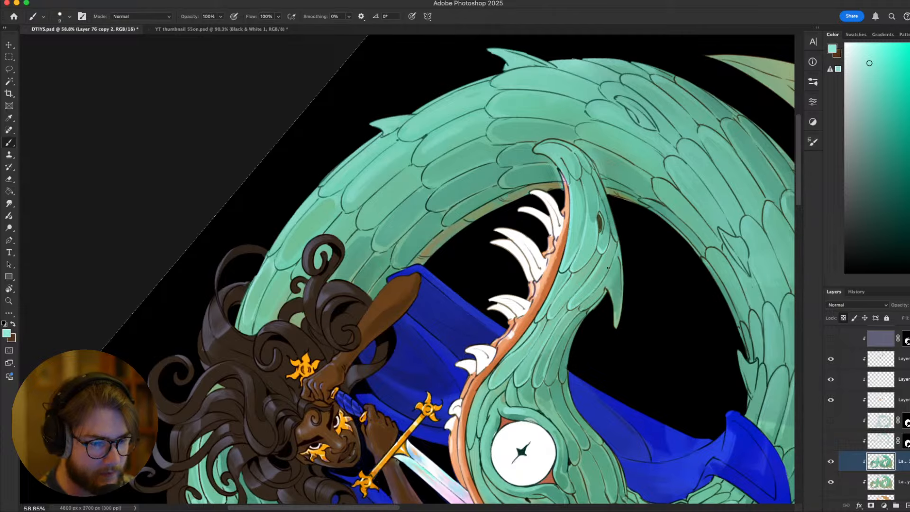
Examine the whole composition, comparing the scale contrast across the dragon's head, the upright coil, the tail loop and the upper coil
{"action": "scroll", "coordinate": [615, 259], "scroll_direction": "down", "scroll_amount": 5}
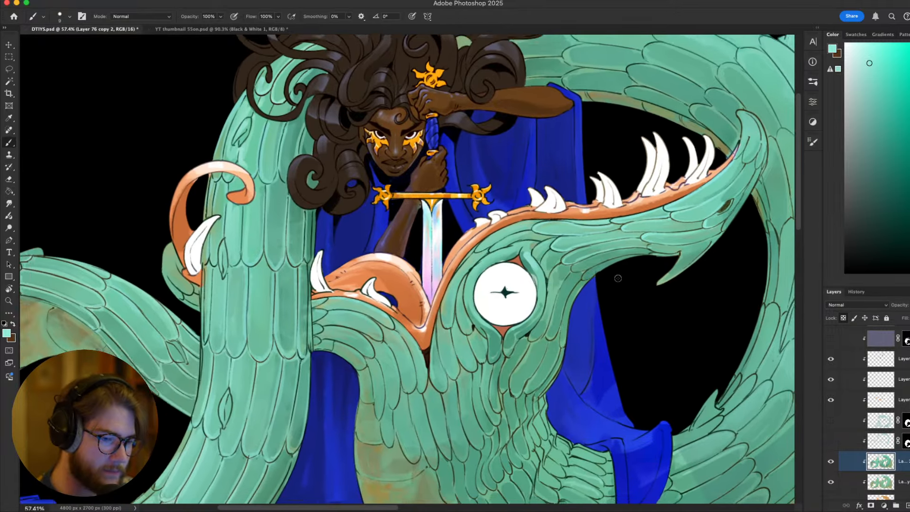
{"action": "scroll", "coordinate": [609, 271], "scroll_direction": "up", "scroll_amount": 1}
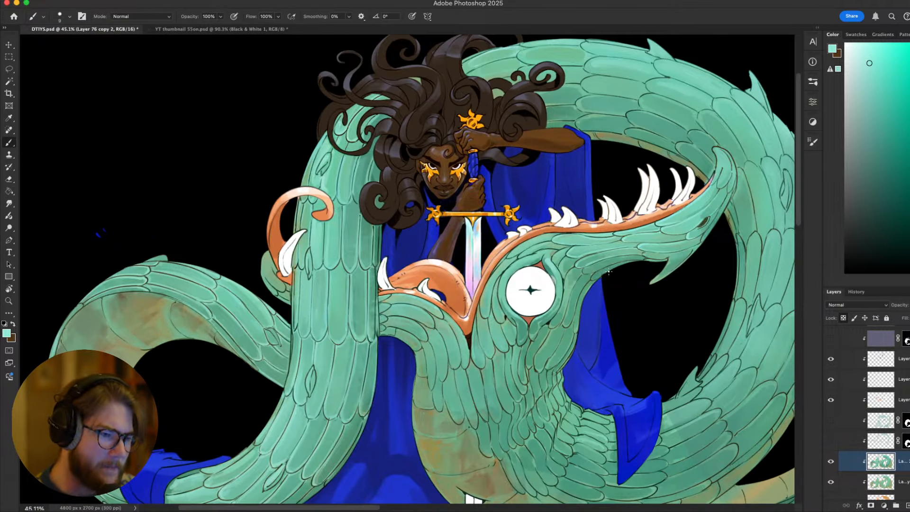
{"action": "scroll", "coordinate": [501, 204], "scroll_direction": "down", "scroll_amount": 5}
{"action": "scroll", "coordinate": [498, 199], "scroll_direction": "up", "scroll_amount": 5}
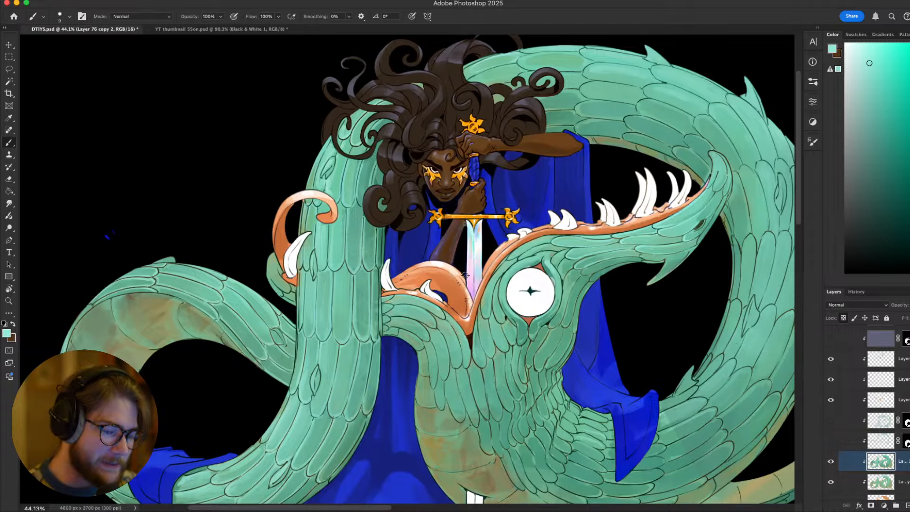
{"action": "scroll", "coordinate": [464, 272], "scroll_direction": "down", "scroll_amount": 4}
{"action": "scroll", "coordinate": [463, 272], "scroll_direction": "up", "scroll_amount": 5}
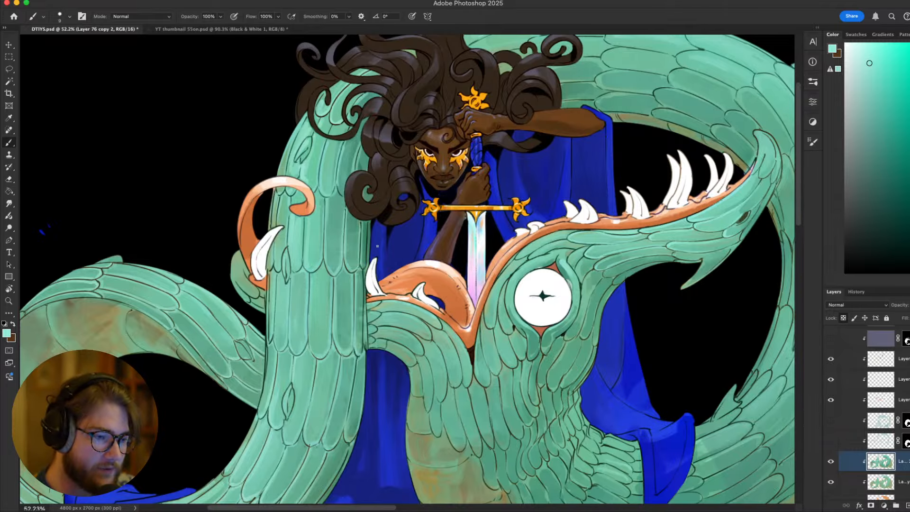
{"action": "scroll", "coordinate": [375, 246], "scroll_direction": "down", "scroll_amount": 1}
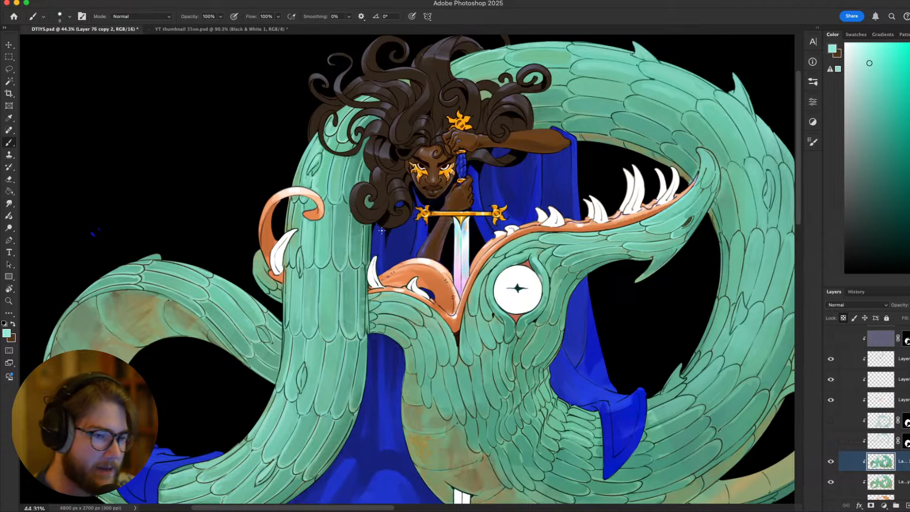
{"action": "scroll", "coordinate": [380, 219], "scroll_direction": "up", "scroll_amount": 1}
{"action": "scroll", "coordinate": [380, 219], "scroll_direction": "down", "scroll_amount": 3}
{"action": "scroll", "coordinate": [397, 274], "scroll_direction": "up", "scroll_amount": 2}
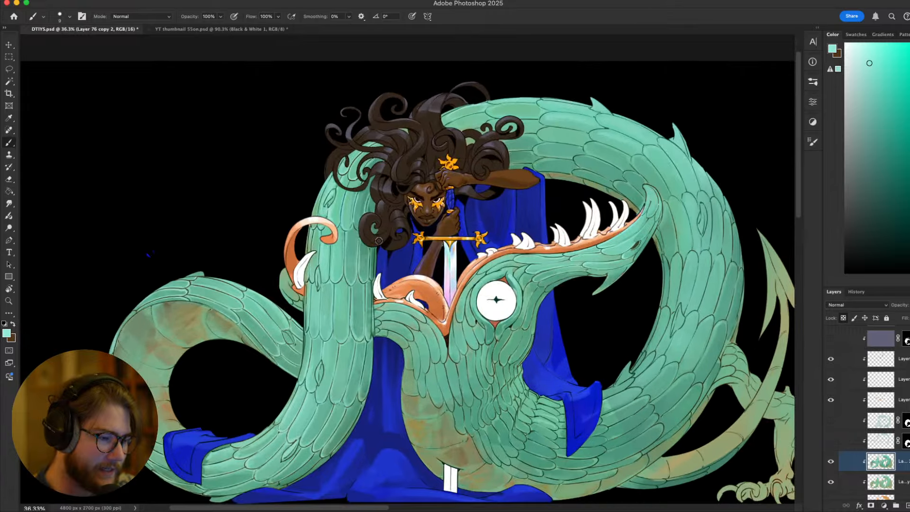
{"action": "left_click_drag", "start_coordinate": [398, 274], "coordinate": [404, 237]}
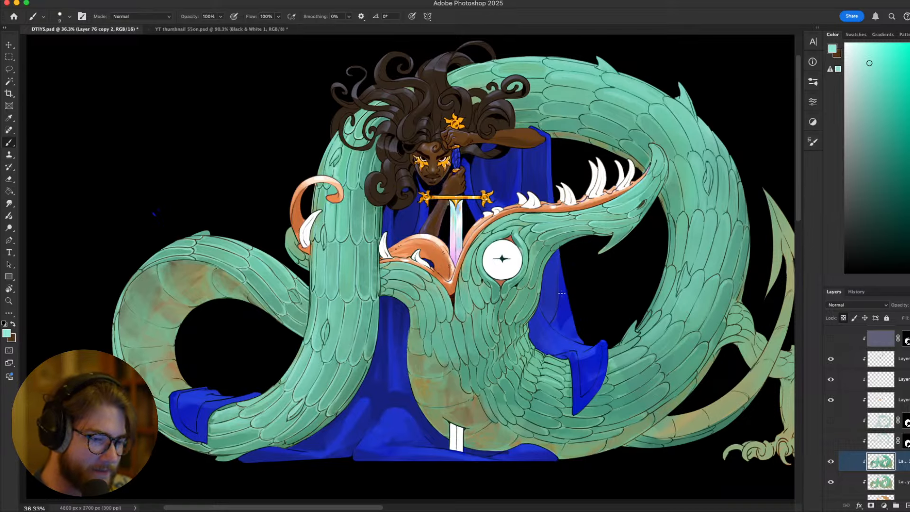
{"action": "scroll", "coordinate": [562, 293], "scroll_direction": "up", "scroll_amount": 1}
{"action": "scroll", "coordinate": [542, 284], "scroll_direction": "up", "scroll_amount": 2}
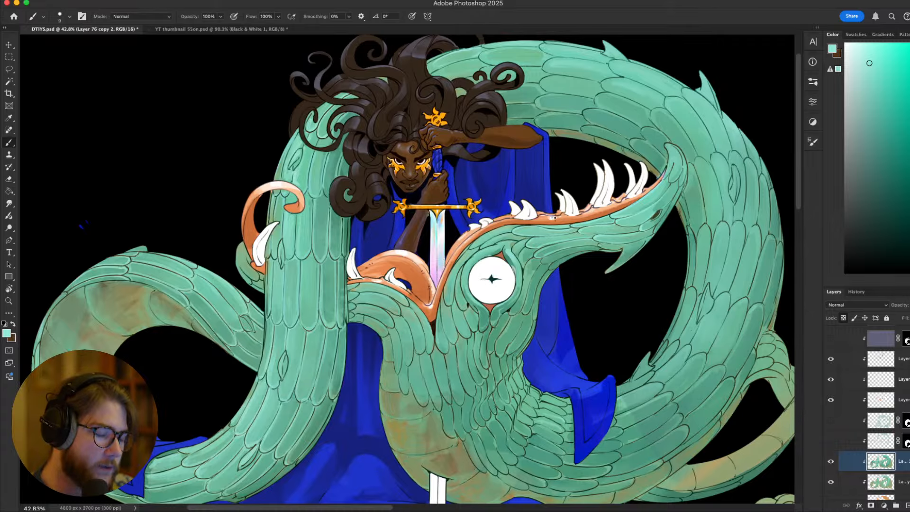
{"action": "scroll", "coordinate": [534, 229], "scroll_direction": "up", "scroll_amount": 1}
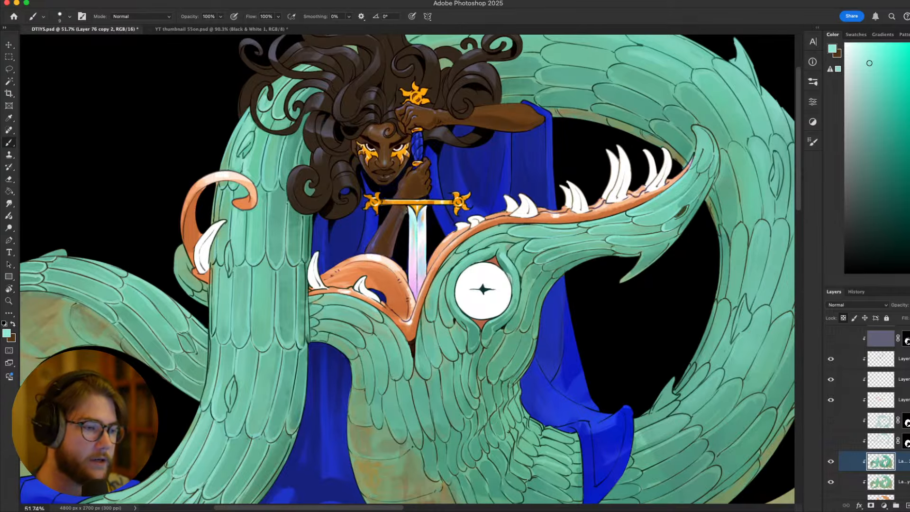
Examine the rendering of the swordswoman's face, her hands and the sword up close against the surrounding dragon
{"action": "scroll", "coordinate": [403, 175], "scroll_direction": "up", "scroll_amount": 5}
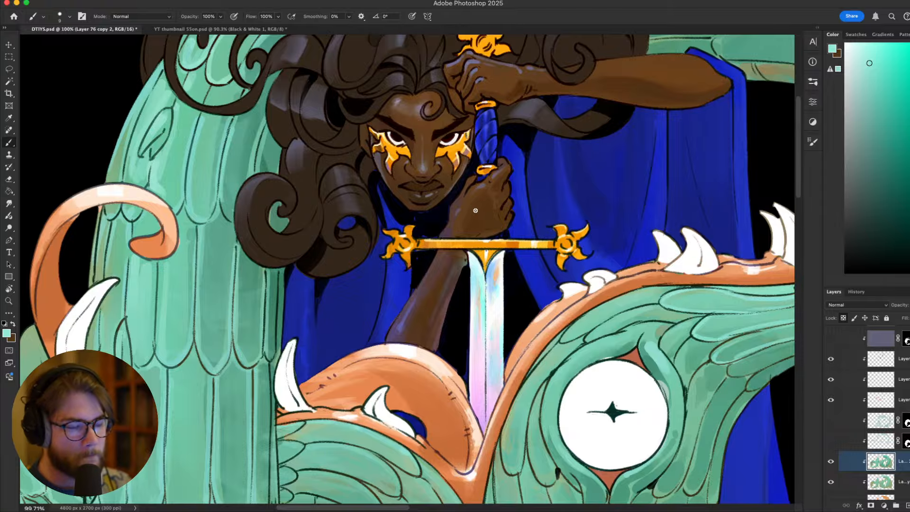
{"action": "scroll", "coordinate": [481, 241], "scroll_direction": "down", "scroll_amount": 2}
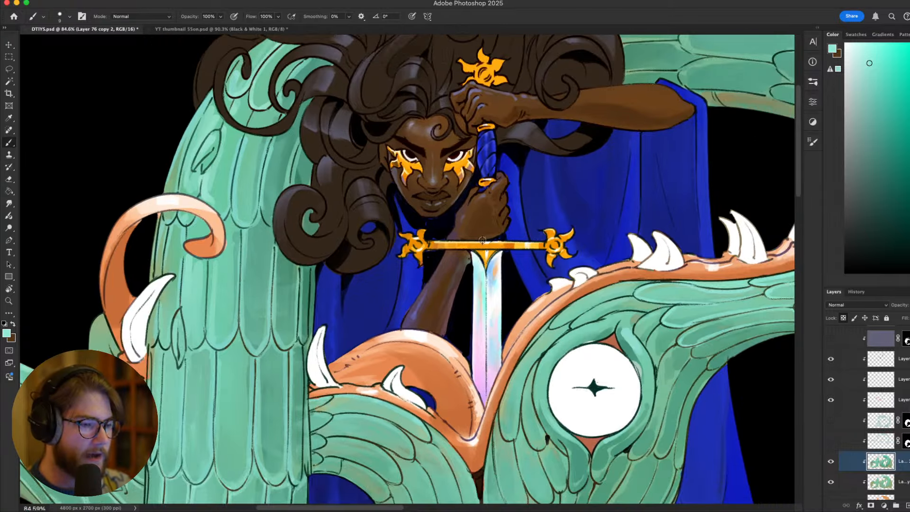
{"action": "scroll", "coordinate": [480, 241], "scroll_direction": "down", "scroll_amount": 3}
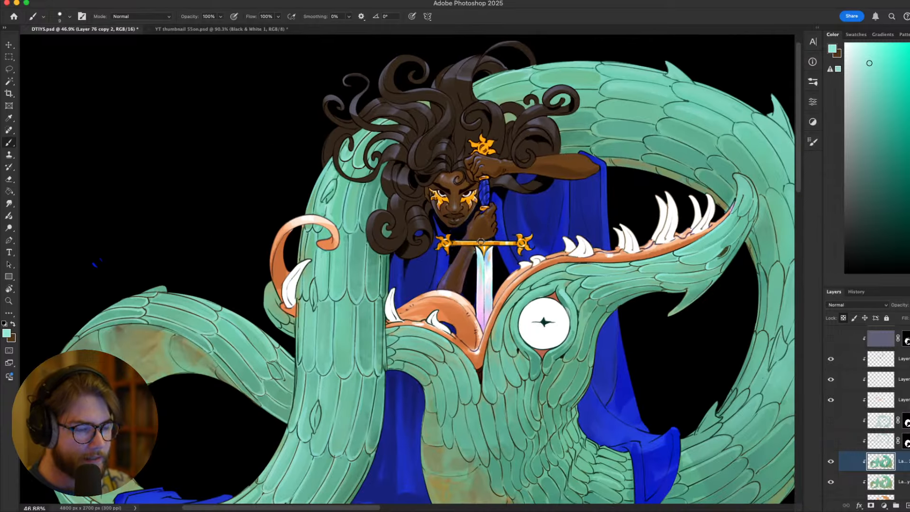
{"action": "scroll", "coordinate": [481, 242], "scroll_direction": "up", "scroll_amount": 2}
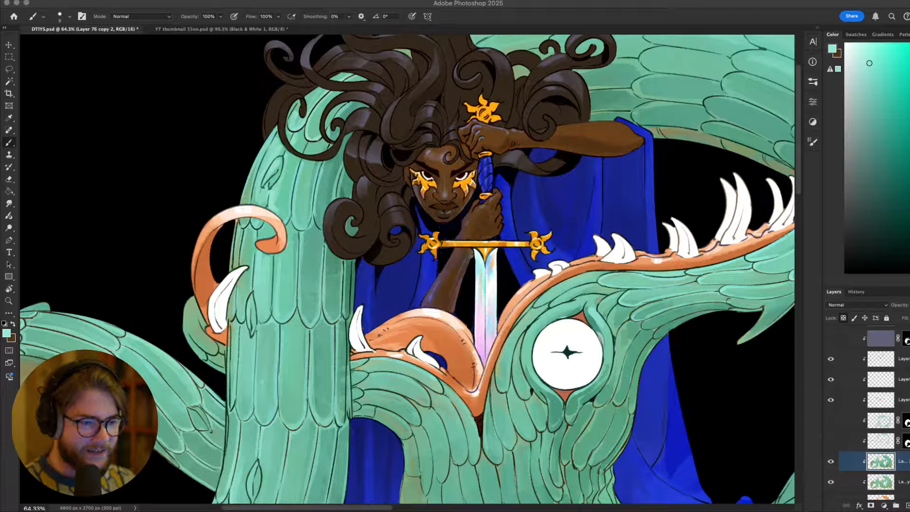
Sample white from the sword's blade and make Layer 78 the active layer
{"action": "left_click", "coordinate": [490, 305]}
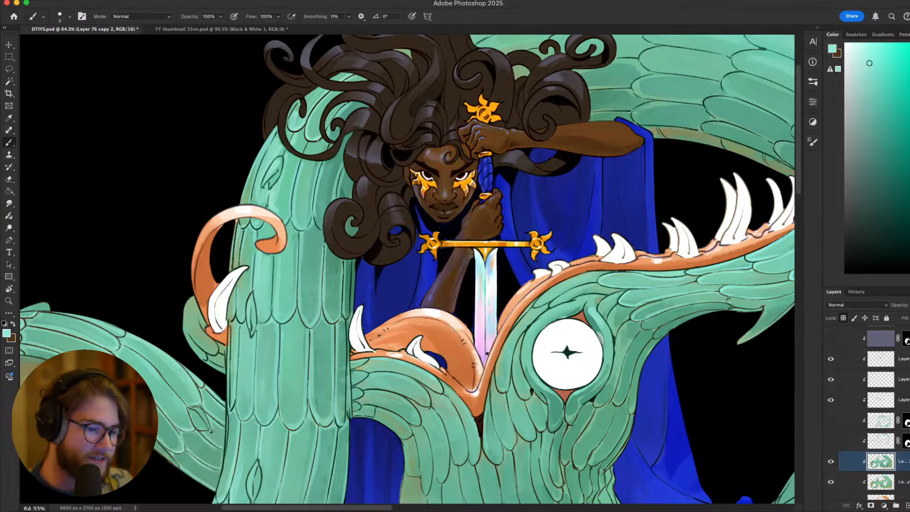
{"action": "left_click_drag", "start_coordinate": [483, 285], "coordinate": [547, 269]}
{"action": "left_click", "coordinate": [550, 270], "text": "alt"}
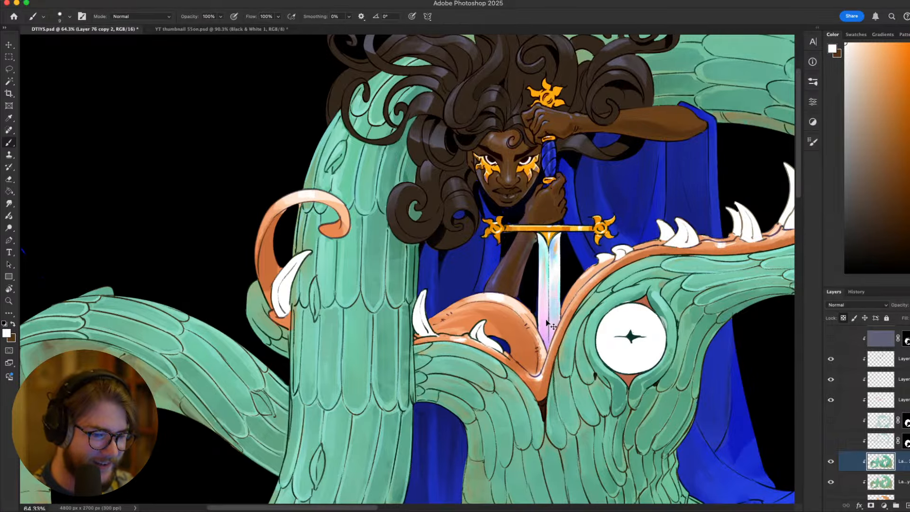
{"action": "left_click", "coordinate": [879, 399]}
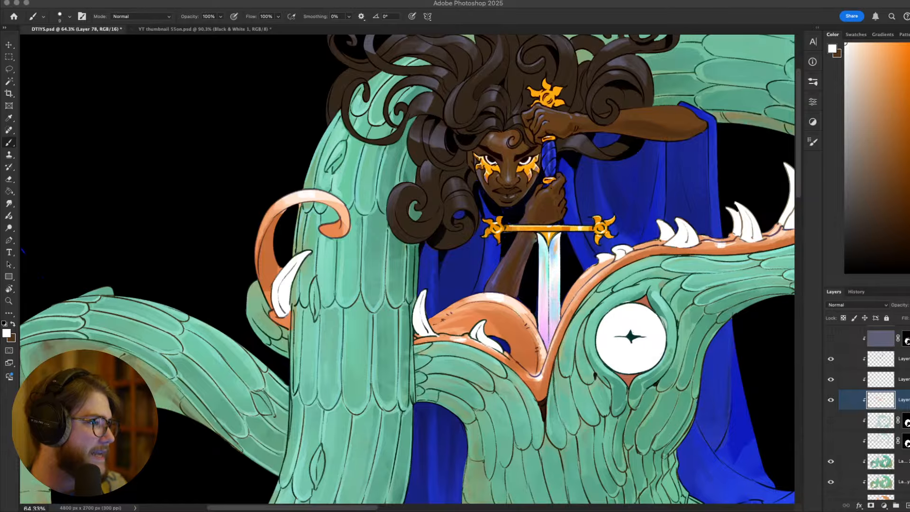
{"action": "left_click", "coordinate": [351, 330]}
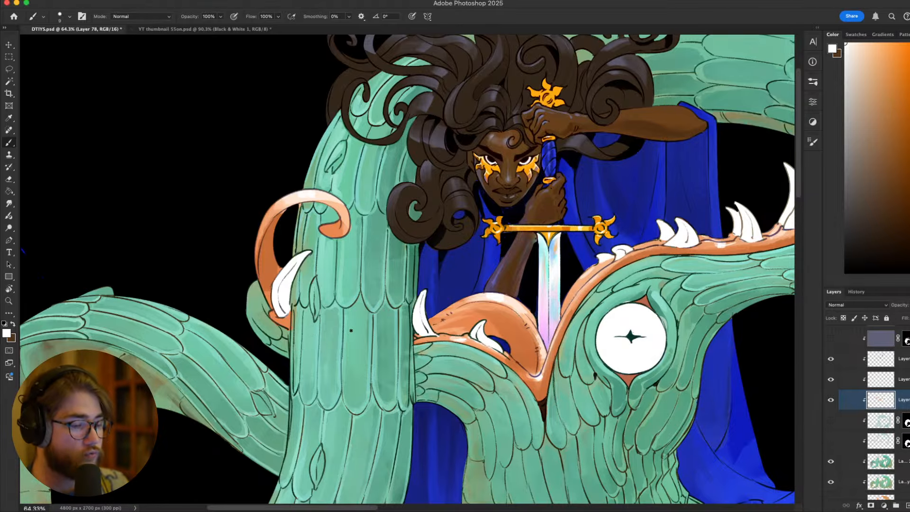
Sample a mid green from the upright coil, activate Layer 76 copy 2 and compare the scale shading with that layer hidden and shown
{"action": "scroll", "coordinate": [405, 338], "scroll_direction": "down", "scroll_amount": 3}
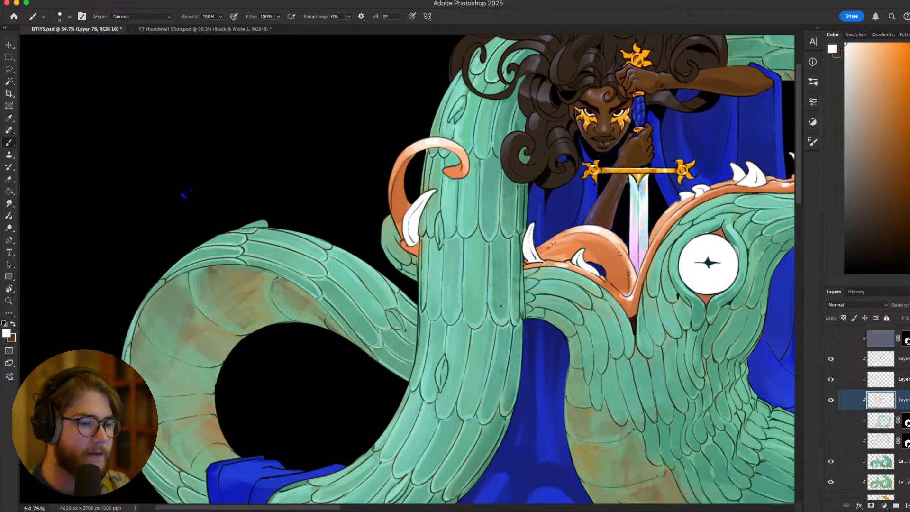
{"action": "left_click", "coordinate": [468, 323], "text": "alt"}
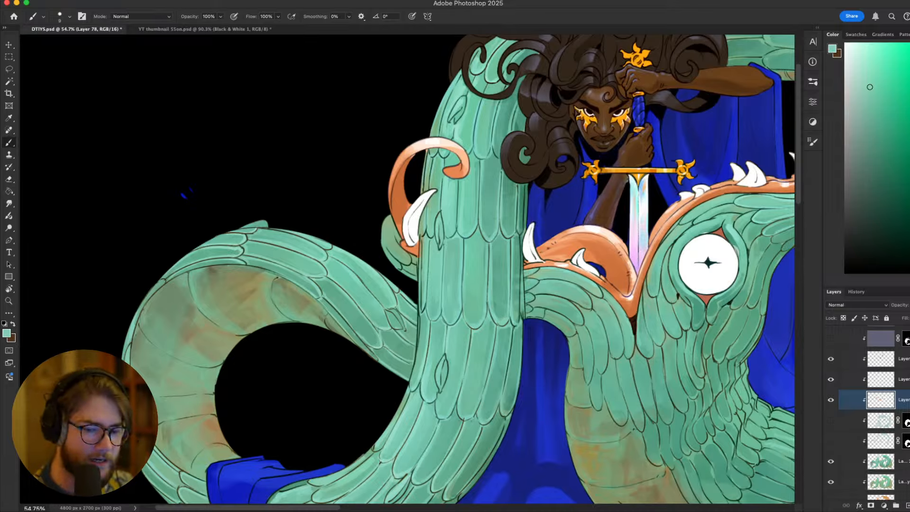
{"action": "left_click", "coordinate": [886, 462]}
{"action": "left_click", "coordinate": [830, 461]}
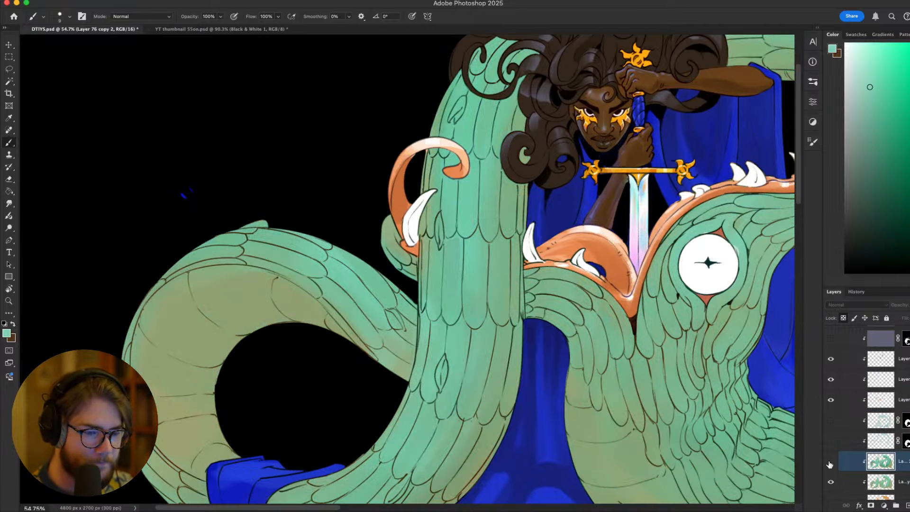
{"action": "left_click", "coordinate": [830, 462]}
{"action": "left_click", "coordinate": [831, 462]}
{"action": "left_click", "coordinate": [831, 462]}
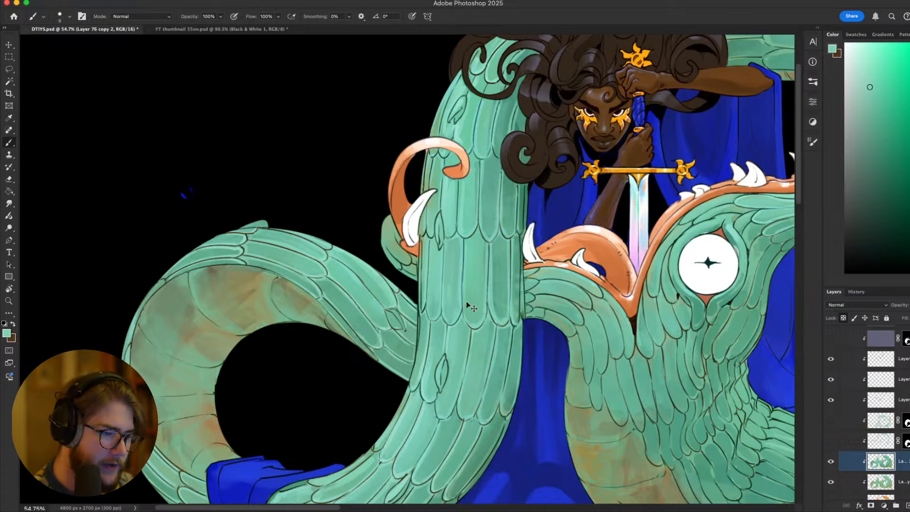
Compare the upright coil's scales with individual layers above Layer 76 copy 2 hidden and shown
{"action": "scroll", "coordinate": [477, 316], "scroll_direction": "down", "scroll_amount": 2}
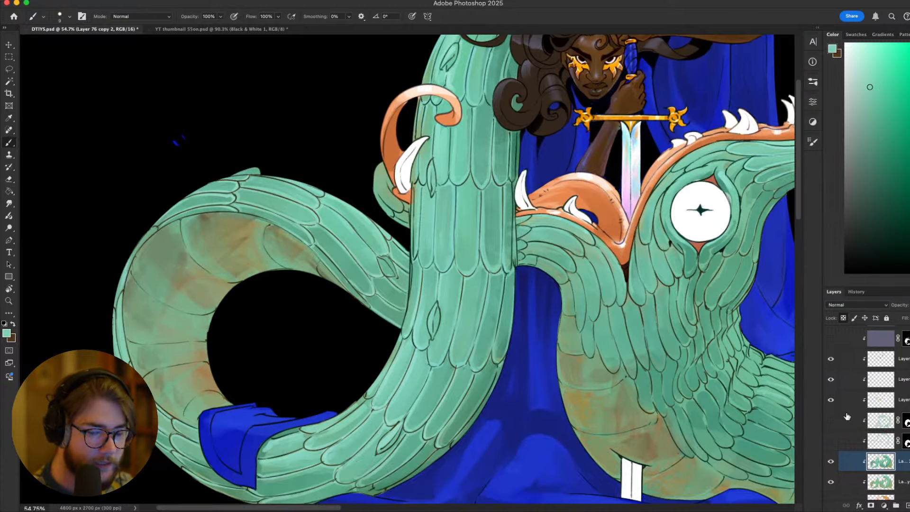
{"action": "left_click", "coordinate": [833, 399]}
{"action": "left_click", "coordinate": [832, 399]}
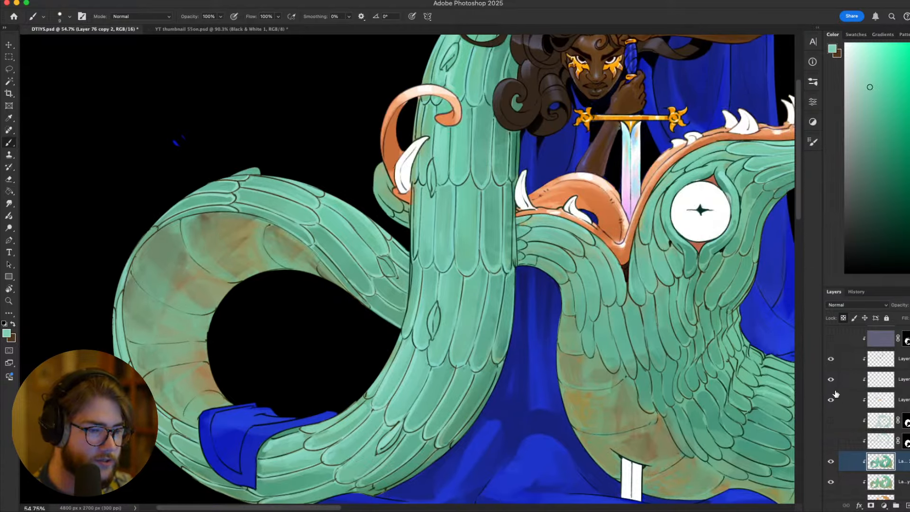
{"action": "left_click", "coordinate": [833, 361]}
{"action": "left_click", "coordinate": [833, 361]}
{"action": "left_click", "coordinate": [833, 361]}
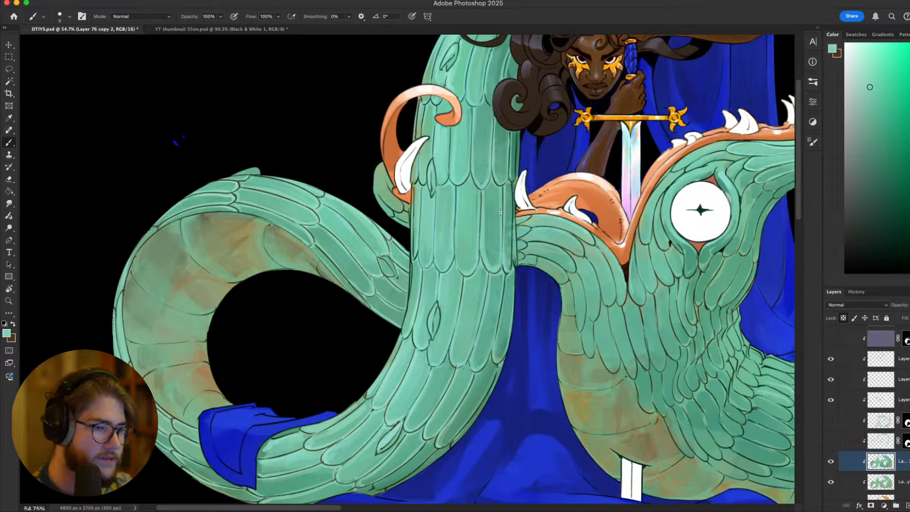
Lasso the middle scales of the upright coil and try to cut the selected area from Layer 78
{"action": "key", "text": "l"}
{"action": "left_click_drag", "start_coordinate": [466, 138], "coordinate": [470, 143]}
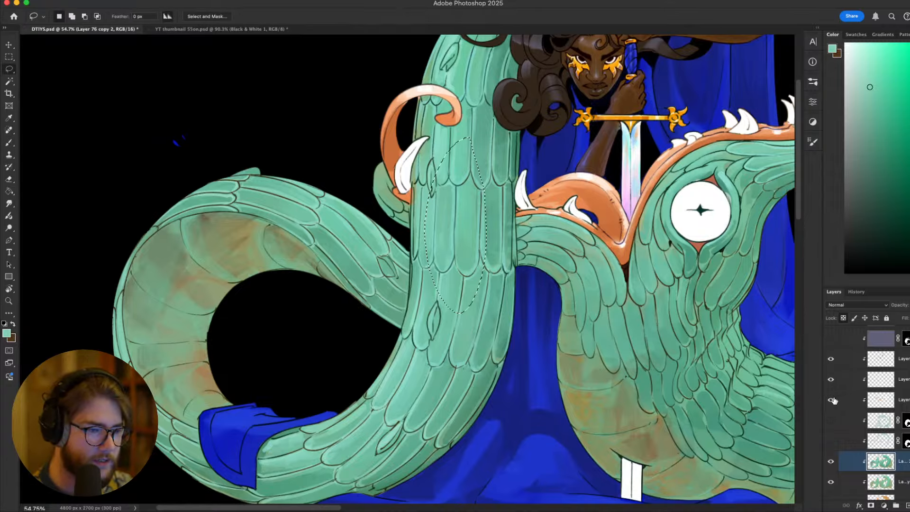
{"action": "left_click", "coordinate": [884, 402]}
{"action": "key", "text": "super+x"}
{"action": "key", "text": "Return"}
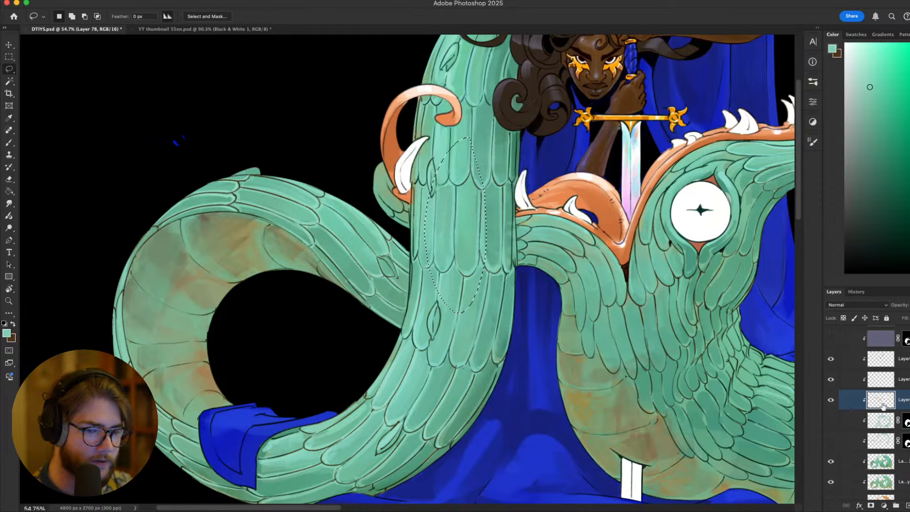
Try to cut the lassoed scale area from the layer directly above Layer 78 and from Layer 86
{"action": "left_click", "coordinate": [882, 385]}
{"action": "key", "text": "super+x"}
{"action": "key", "text": "Return"}
{"action": "left_click", "coordinate": [882, 360]}
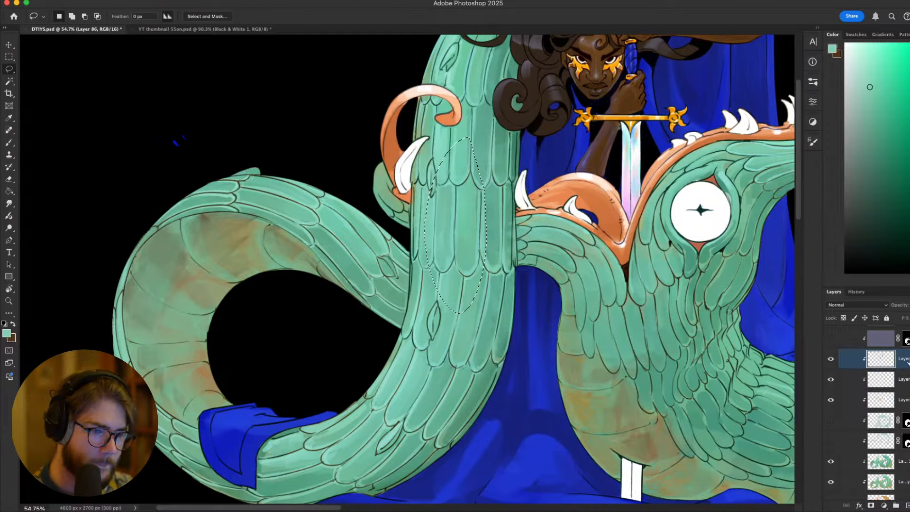
{"action": "key", "text": "super+x"}
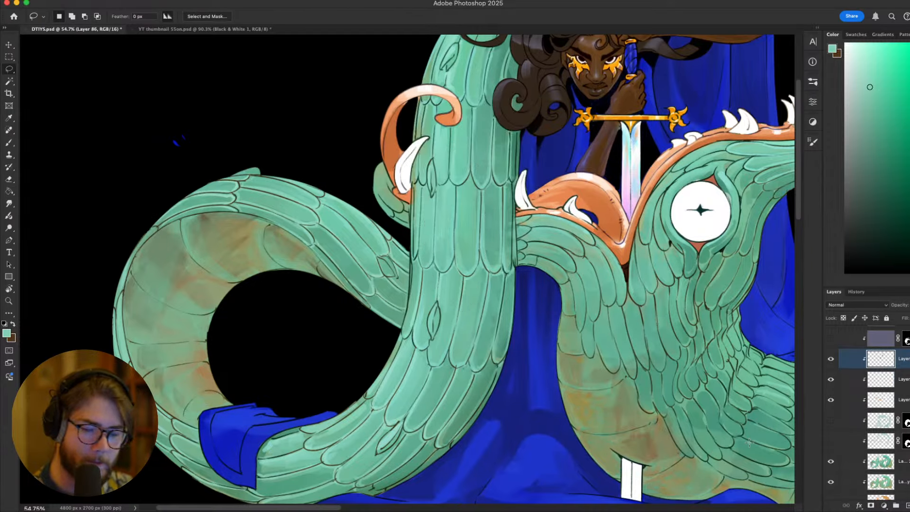
Activate Layer 76 copy 2, enlarge the brush and paint the upright coil's middle scales with a mid green sampled from them
{"action": "left_click", "coordinate": [876, 462]}
{"action": "key", "text": "b"}
{"action": "left_click_drag", "start_coordinate": [609, 312], "coordinate": [615, 327]}
{"action": "key", "text": "bracketright"}
{"action": "key", "text": "bracketright"}
{"action": "key", "text": "bracketright"}
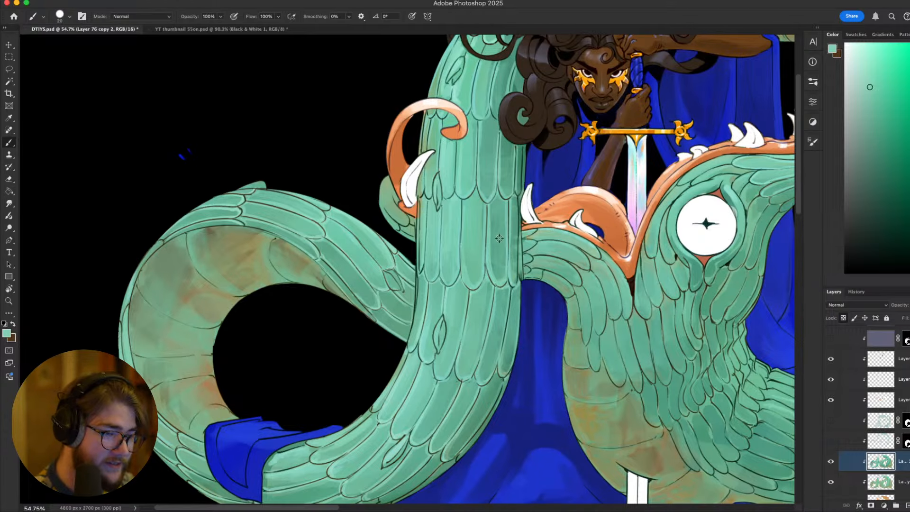
{"action": "left_click", "coordinate": [497, 252], "text": "alt"}
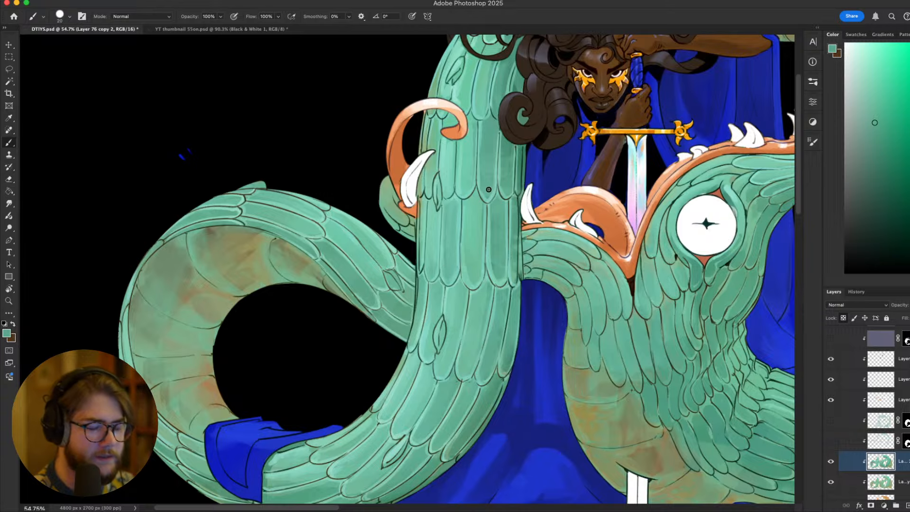
{"action": "scroll", "coordinate": [720, 198], "scroll_direction": "down", "scroll_amount": 3}
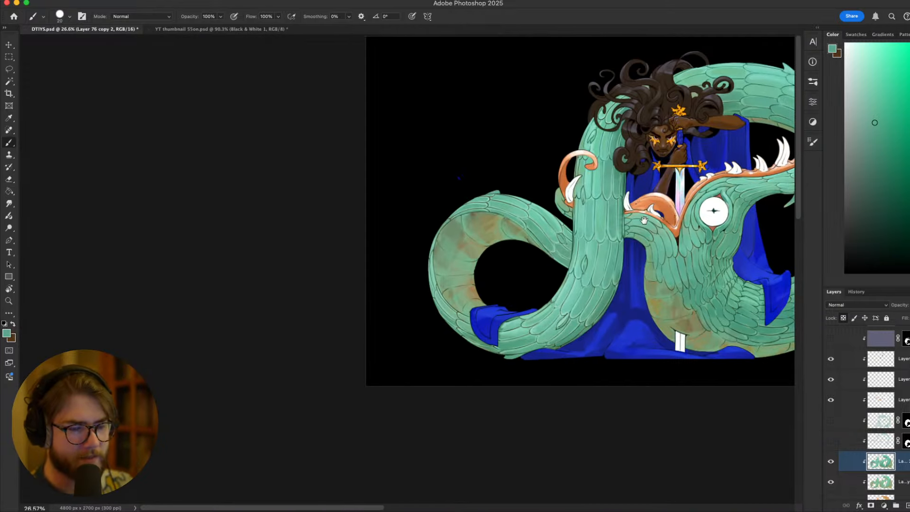
{"action": "scroll", "coordinate": [645, 218], "scroll_direction": "right", "scroll_amount": 5}
{"action": "scroll", "coordinate": [646, 218], "scroll_direction": "up", "scroll_amount": 2}
{"action": "scroll", "coordinate": [468, 266], "scroll_direction": "up", "scroll_amount": 3}
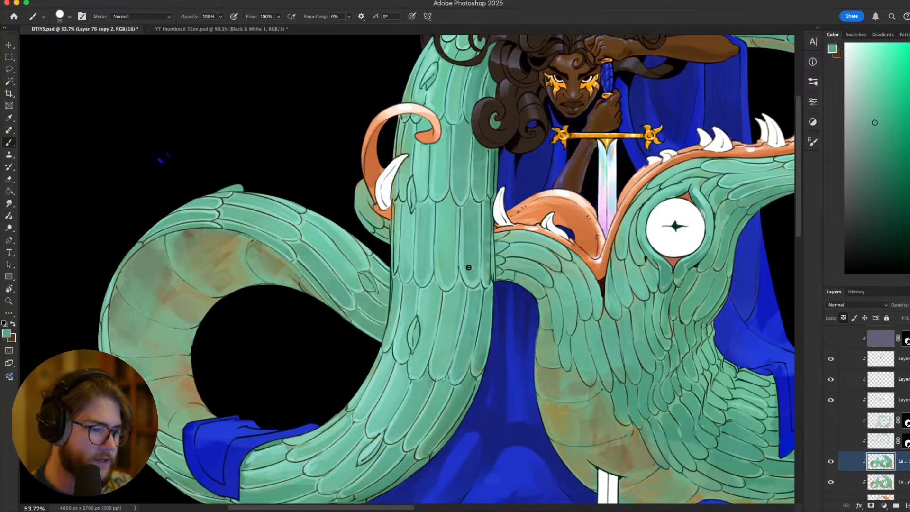
Shade the scales at the coil's lower bend beside the blue cloth with a darker green, using a rotated canvas view
{"action": "scroll", "coordinate": [476, 287], "scroll_direction": "down", "scroll_amount": 3}
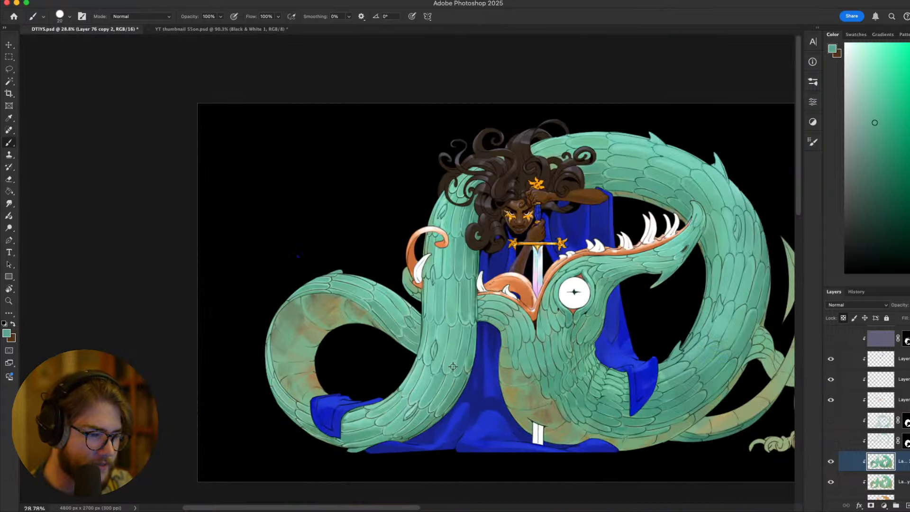
{"action": "scroll", "coordinate": [474, 271], "scroll_direction": "down", "scroll_amount": 3}
{"action": "scroll", "coordinate": [473, 271], "scroll_direction": "up", "scroll_amount": 3}
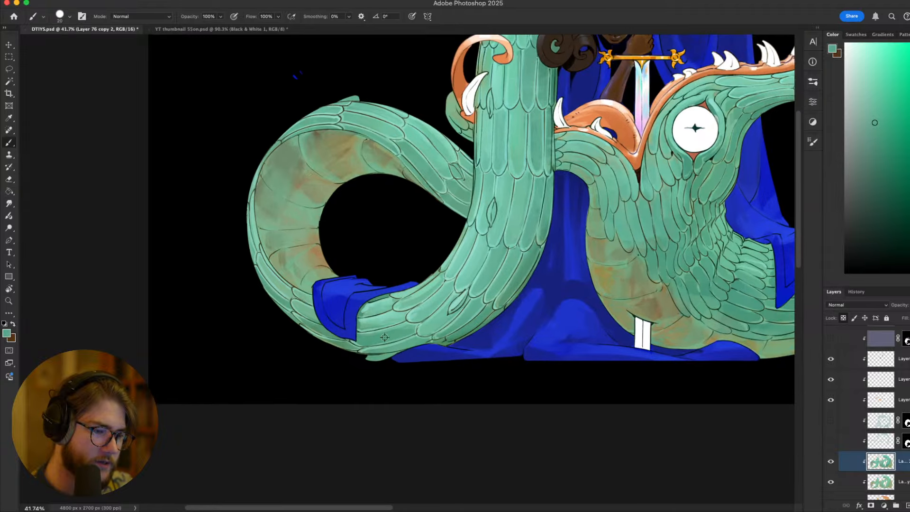
{"action": "key", "text": "r"}
{"action": "mouse_move", "coordinate": [672, 441]}
{"action": "left_mouse_down"}
{"action": "mouse_move", "coordinate": [730, 264]}
{"action": "mouse_move", "coordinate": [612, 333]}
{"action": "left_mouse_up"}
{"action": "key", "text": "b"}
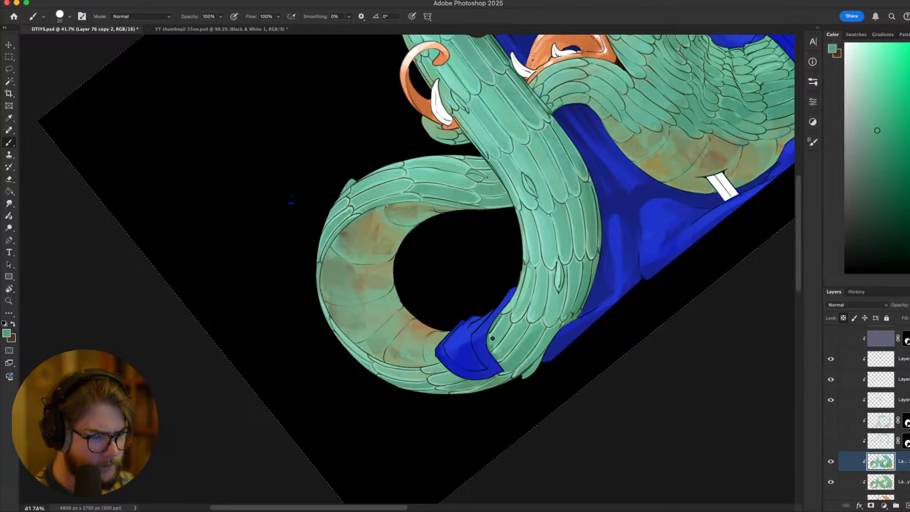
{"action": "key", "text": "Escape"}
{"action": "scroll", "coordinate": [506, 332], "scroll_direction": "down", "scroll_amount": 5}
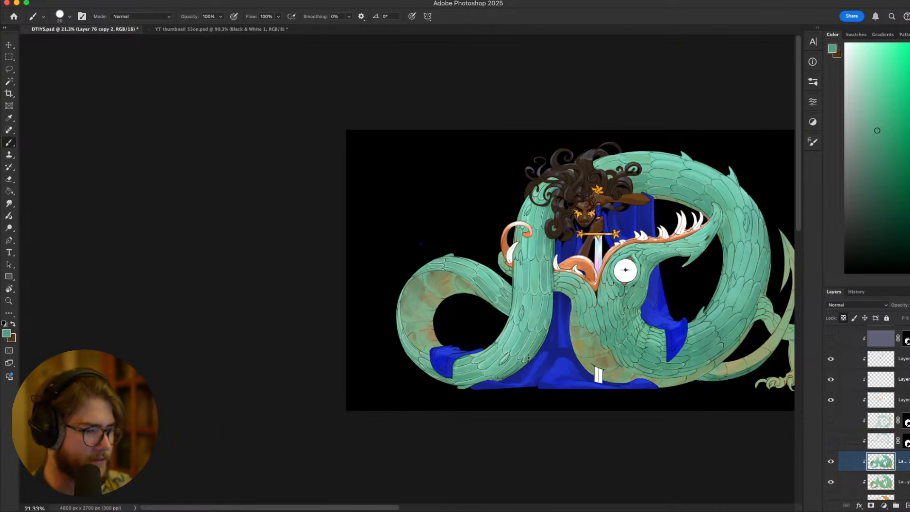
Sample a light green from the upright coil, reduce the brush size and paint fine highlights on its middle scale tips
{"action": "scroll", "coordinate": [521, 357], "scroll_direction": "up", "scroll_amount": 4}
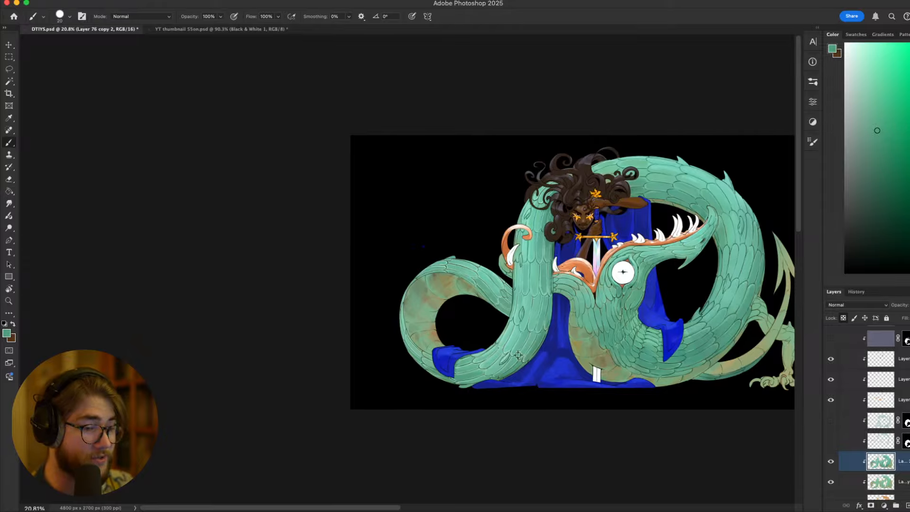
{"action": "scroll", "coordinate": [513, 347], "scroll_direction": "right", "scroll_amount": 3}
{"action": "scroll", "coordinate": [513, 347], "scroll_direction": "up", "scroll_amount": 2}
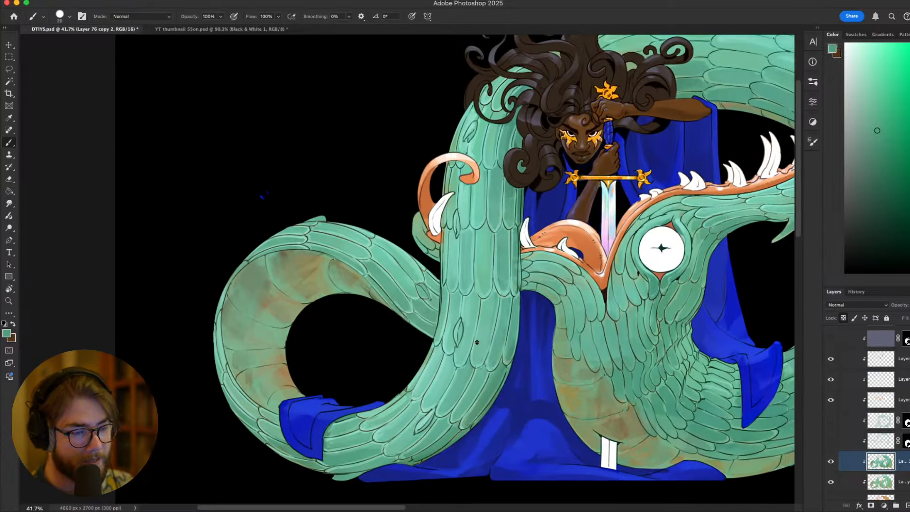
{"action": "scroll", "coordinate": [485, 274], "scroll_direction": "up", "scroll_amount": 2}
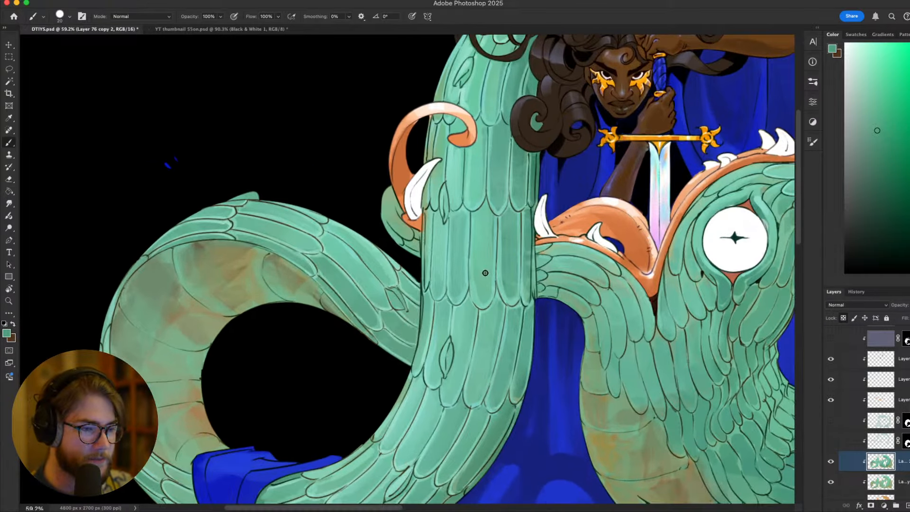
{"action": "left_click", "coordinate": [513, 300], "text": "alt"}
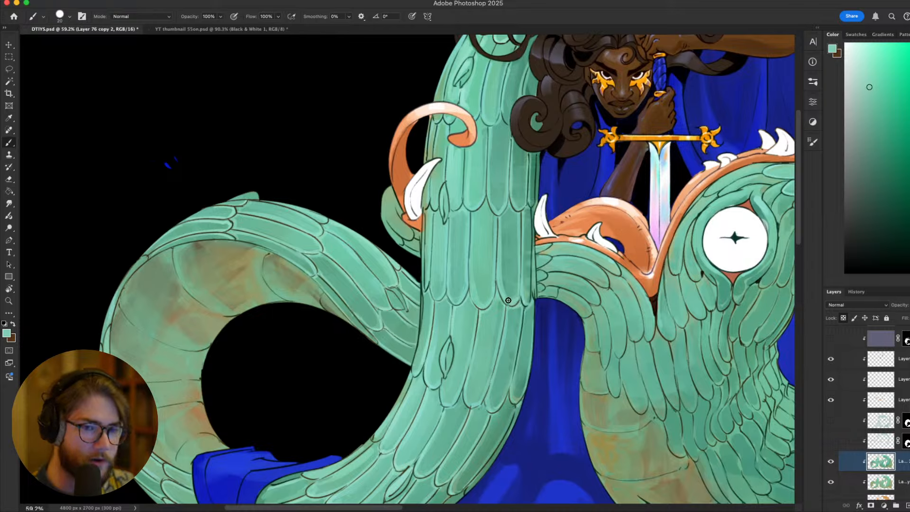
{"action": "key", "text": "bracketleft"}
{"action": "key", "text": "bracketleft"}
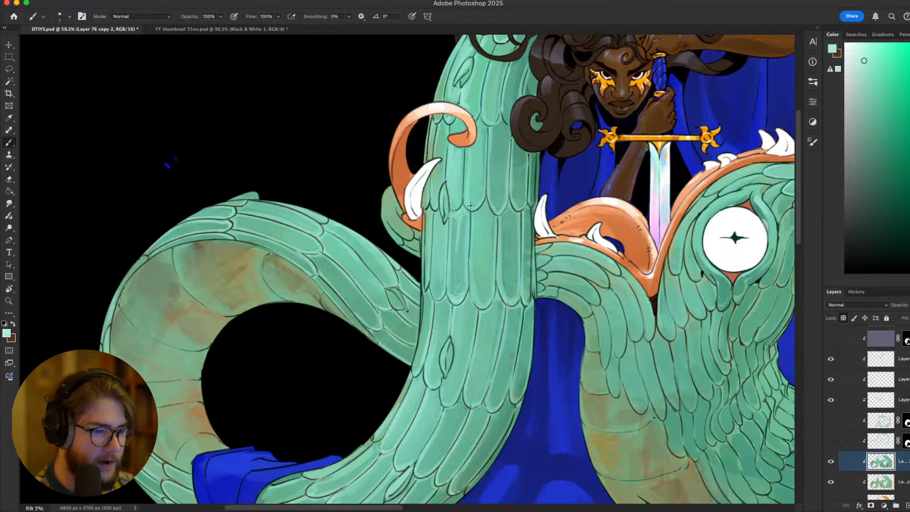
Examine the highlights on the upright coil's scales close up and within the whole illustration
{"action": "scroll", "coordinate": [502, 163], "scroll_direction": "down", "scroll_amount": 5}
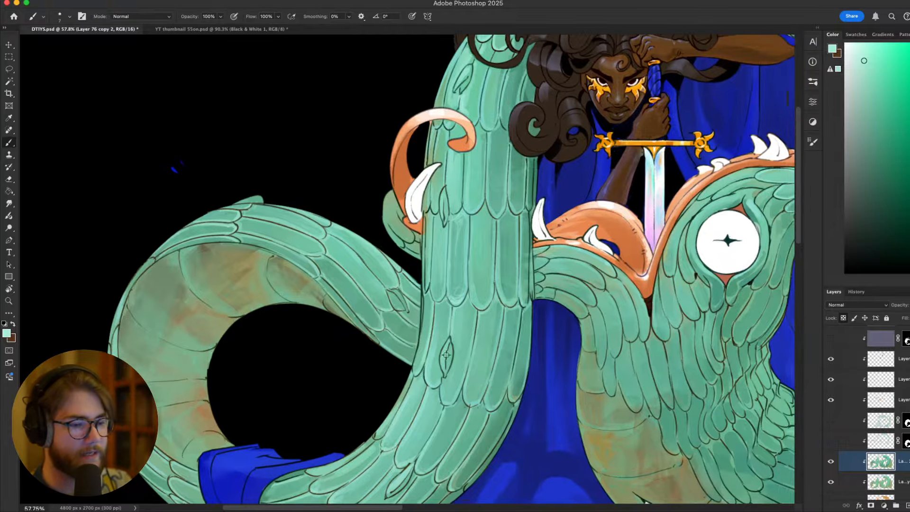
{"action": "scroll", "coordinate": [466, 327], "scroll_direction": "up", "scroll_amount": 6}
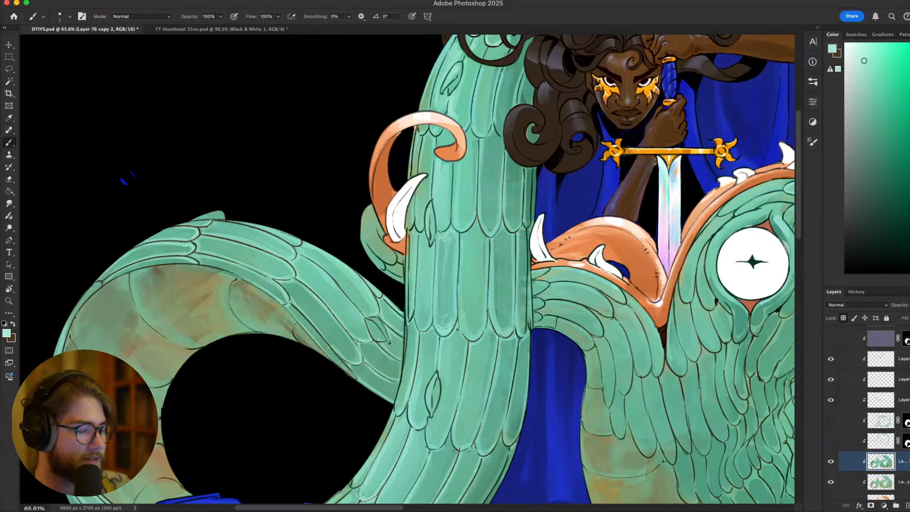
{"action": "scroll", "coordinate": [422, 247], "scroll_direction": "down", "scroll_amount": 4}
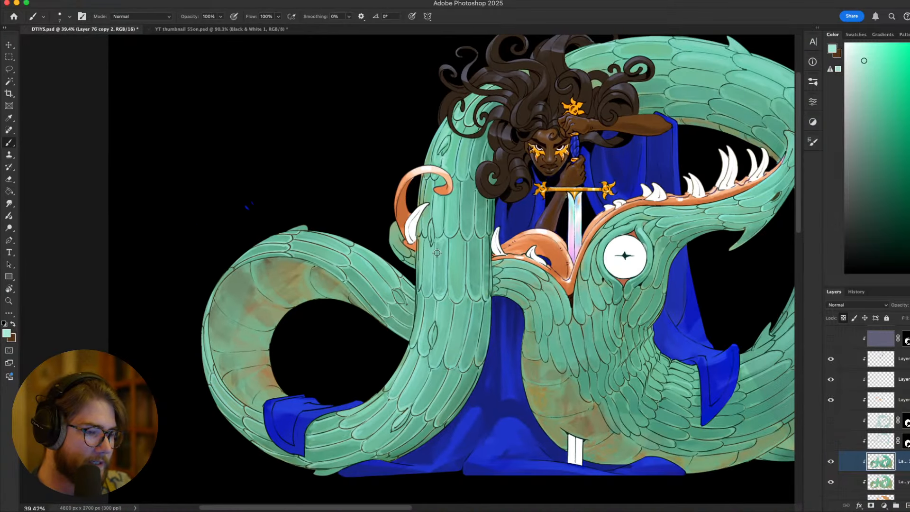
{"action": "scroll", "coordinate": [436, 247], "scroll_direction": "up", "scroll_amount": 4}
{"action": "scroll", "coordinate": [443, 251], "scroll_direction": "up", "scroll_amount": 2}
{"action": "scroll", "coordinate": [443, 251], "scroll_direction": "right", "scroll_amount": 1}
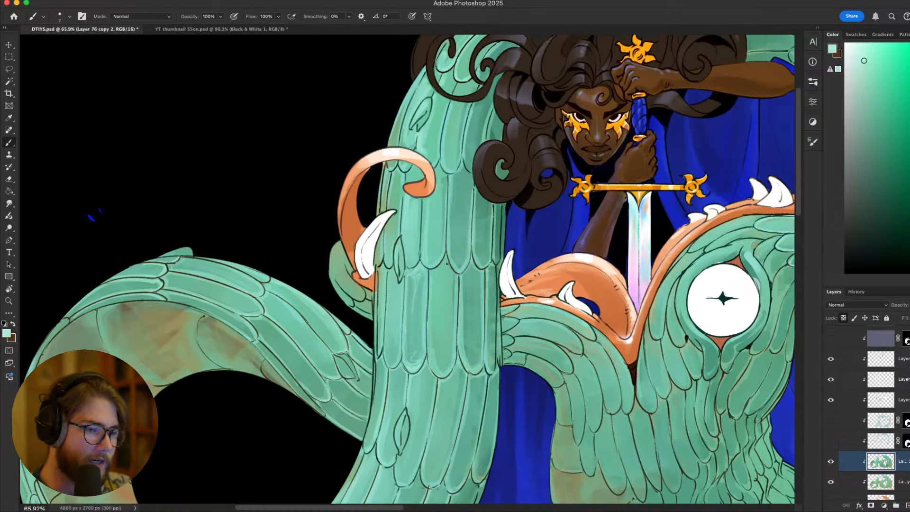
{"action": "scroll", "coordinate": [426, 255], "scroll_direction": "down", "scroll_amount": 5}
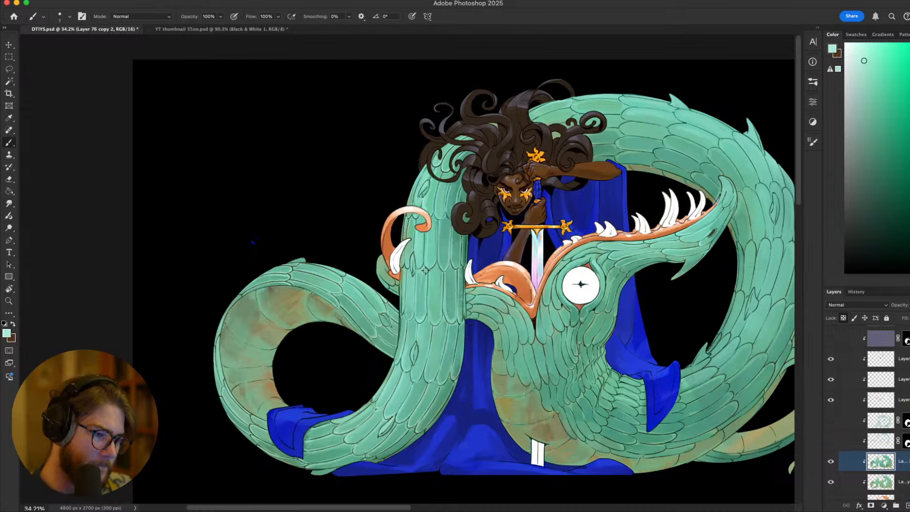
{"action": "left_click_drag", "start_coordinate": [442, 308], "coordinate": [384, 318]}
{"action": "scroll", "coordinate": [385, 317], "scroll_direction": "up", "scroll_amount": 3}
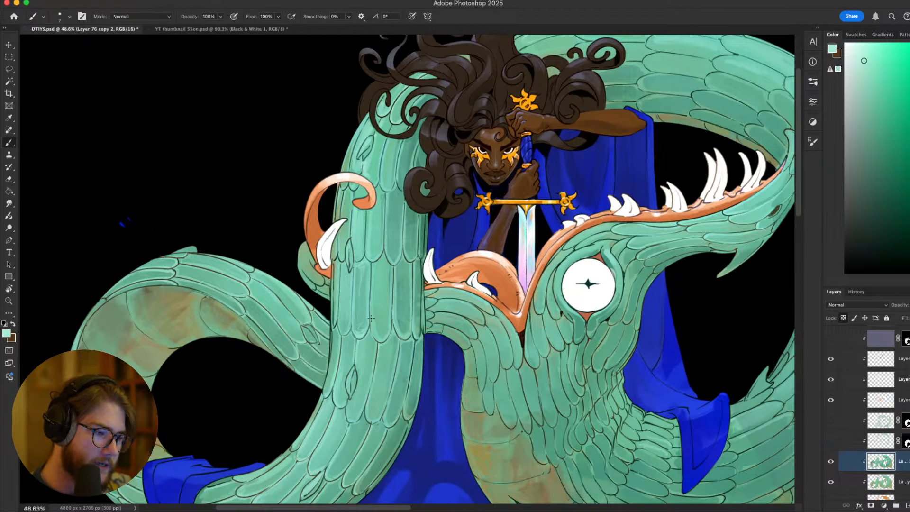
{"action": "scroll", "coordinate": [371, 317], "scroll_direction": "down", "scroll_amount": 2}
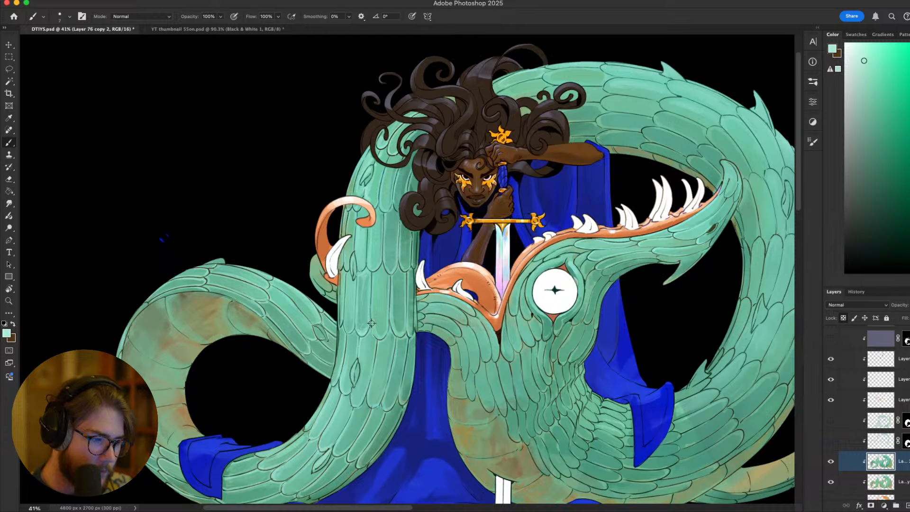
Sample a mid green from the lower coil and touch up the scales beside the blue cloth
{"action": "scroll", "coordinate": [371, 324], "scroll_direction": "up", "scroll_amount": 4}
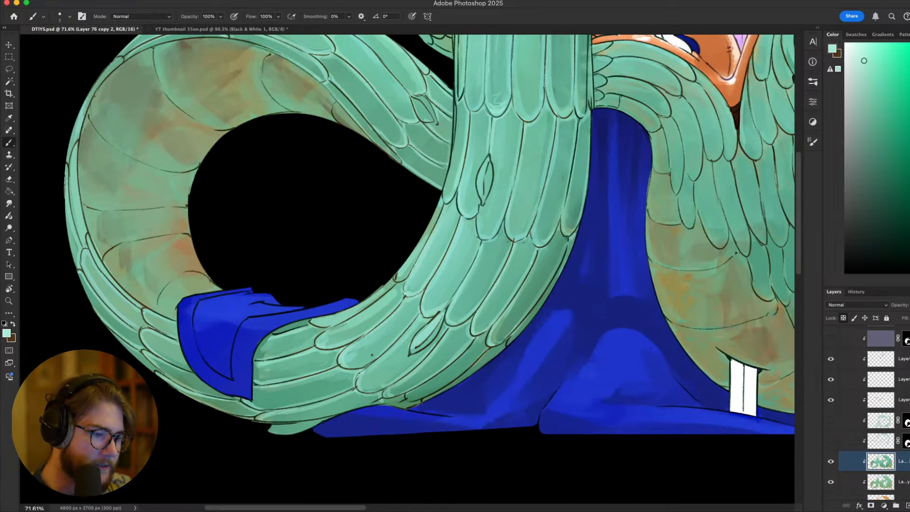
{"action": "left_click", "coordinate": [363, 352], "text": "alt"}
{"action": "scroll", "coordinate": [361, 354], "scroll_direction": "left", "scroll_amount": 1}
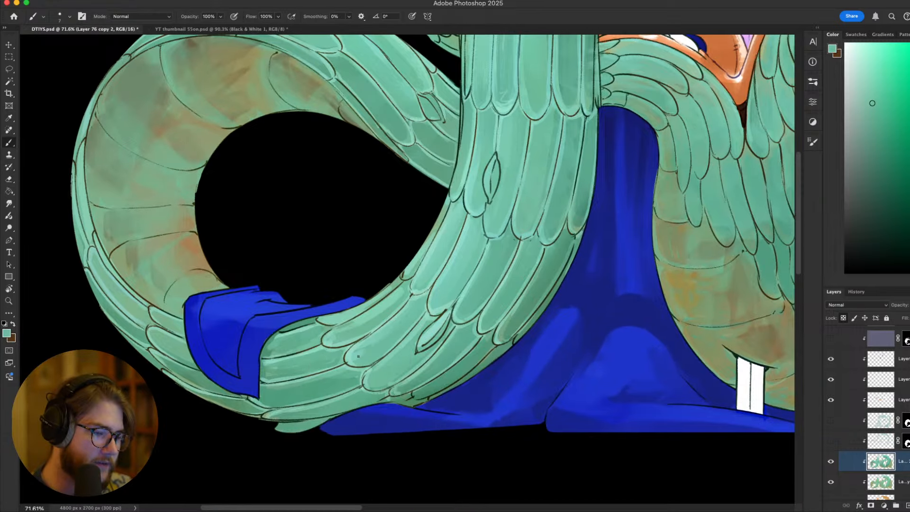
{"action": "scroll", "coordinate": [358, 357], "scroll_direction": "left", "scroll_amount": 5}
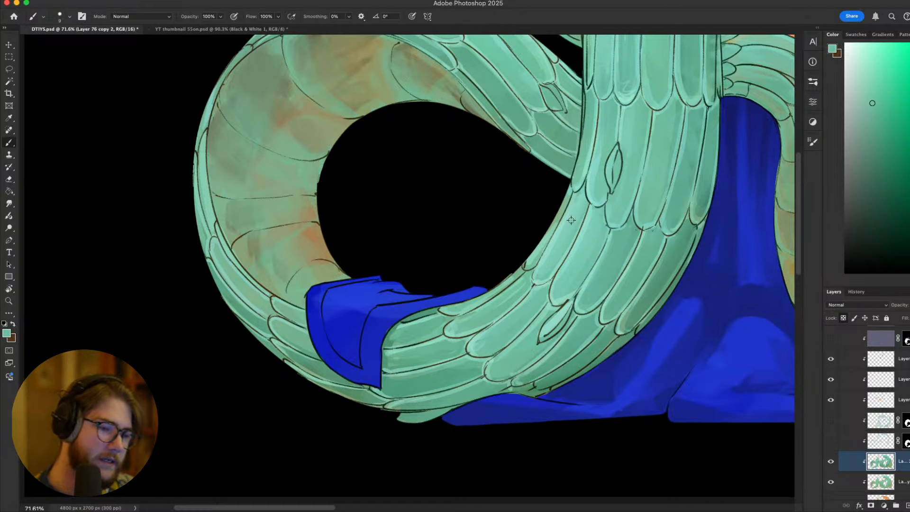
Sample light greens from the dragon's snout and the upper coil and paint fine highlights on the snout scales
{"action": "scroll", "coordinate": [571, 220], "scroll_direction": "down", "scroll_amount": 6}
{"action": "scroll", "coordinate": [520, 321], "scroll_direction": "up", "scroll_amount": 3}
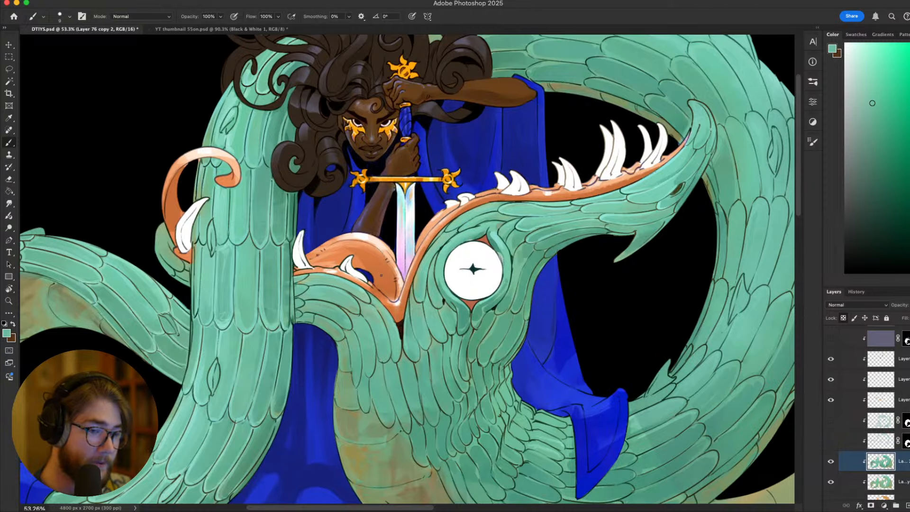
{"action": "left_click", "coordinate": [622, 191], "text": "alt"}
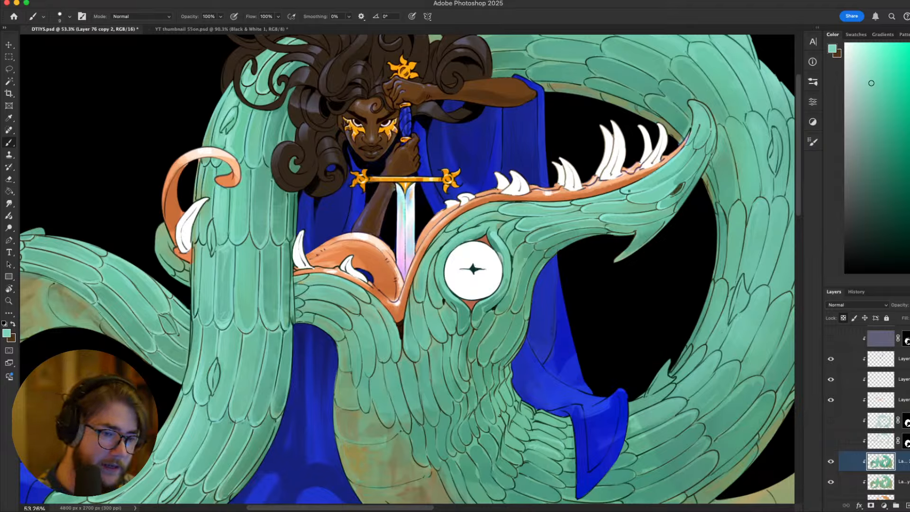
{"action": "left_click", "coordinate": [743, 100], "text": "alt"}
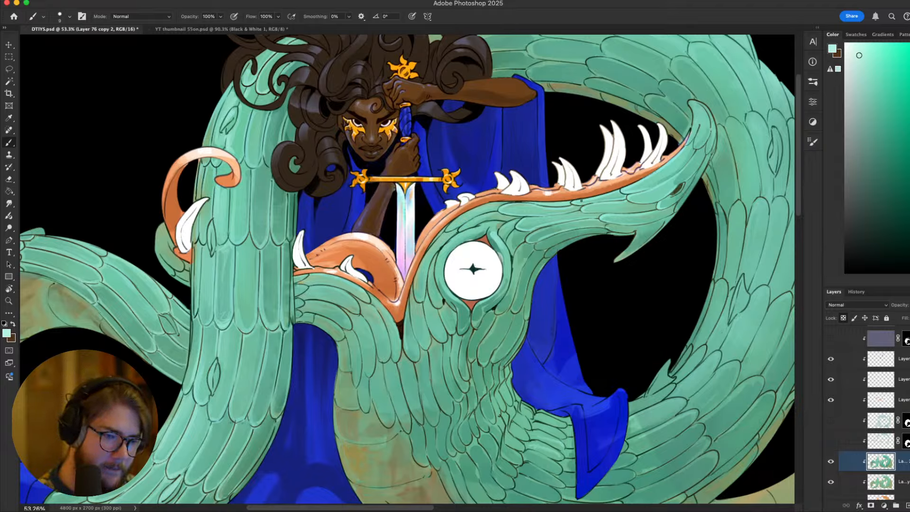
{"action": "scroll", "coordinate": [662, 191], "scroll_direction": "up", "scroll_amount": 2}
{"action": "scroll", "coordinate": [662, 191], "scroll_direction": "right", "scroll_amount": 1}
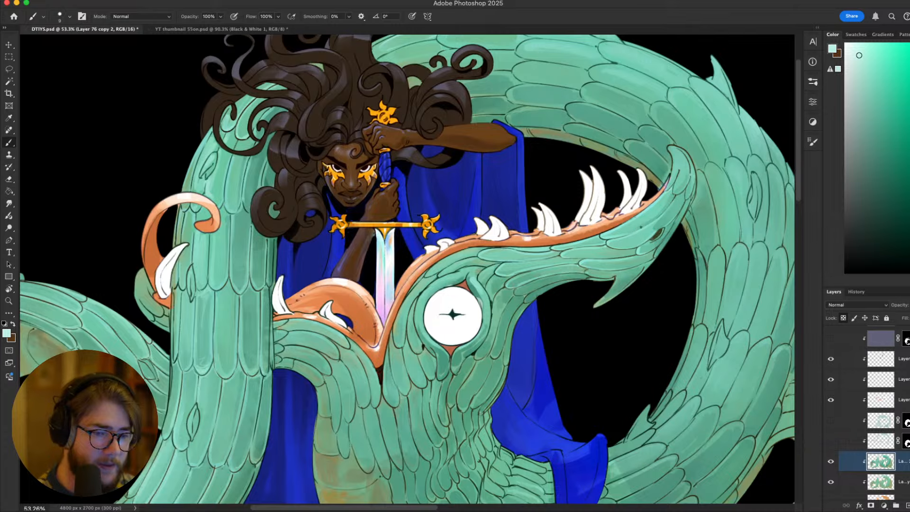
Sample a brighter green from the snout's edge and add small scale accents around the snout tip, viewing it with the canvas rotated
{"action": "left_click", "coordinate": [654, 221], "text": "alt"}
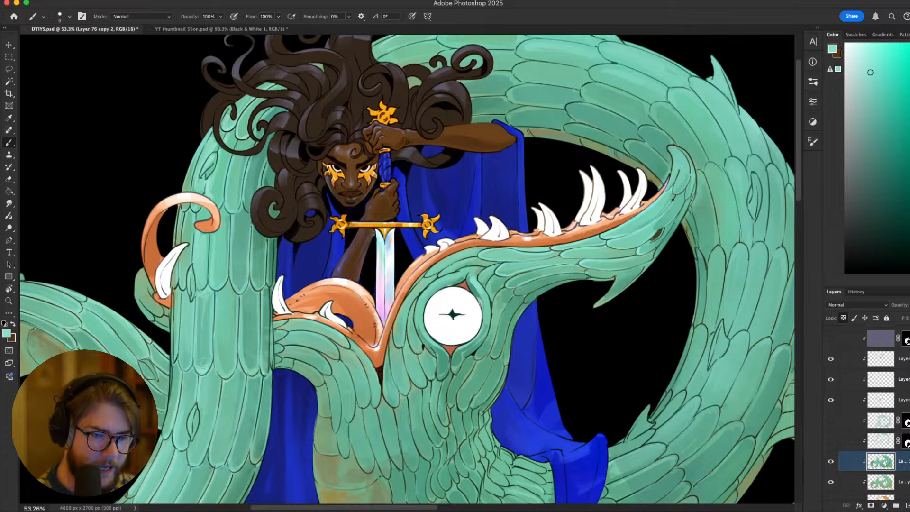
{"action": "left_click_drag", "start_coordinate": [678, 194], "coordinate": [657, 219]}
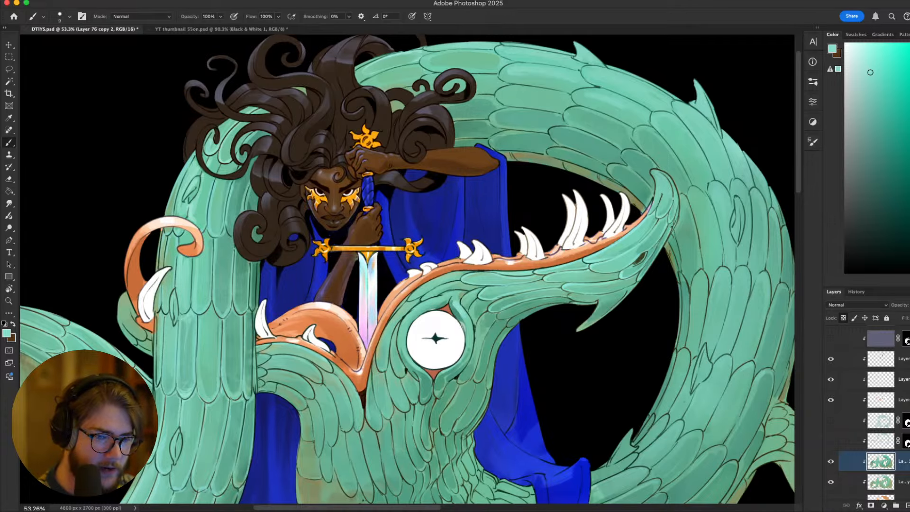
{"action": "scroll", "coordinate": [673, 223], "scroll_direction": "up", "scroll_amount": 1}
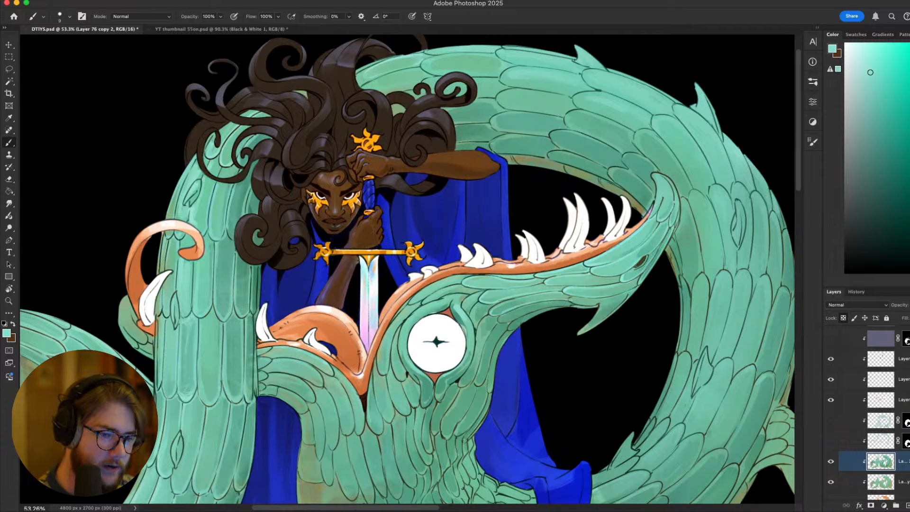
{"action": "scroll", "coordinate": [669, 228], "scroll_direction": "up", "scroll_amount": 5}
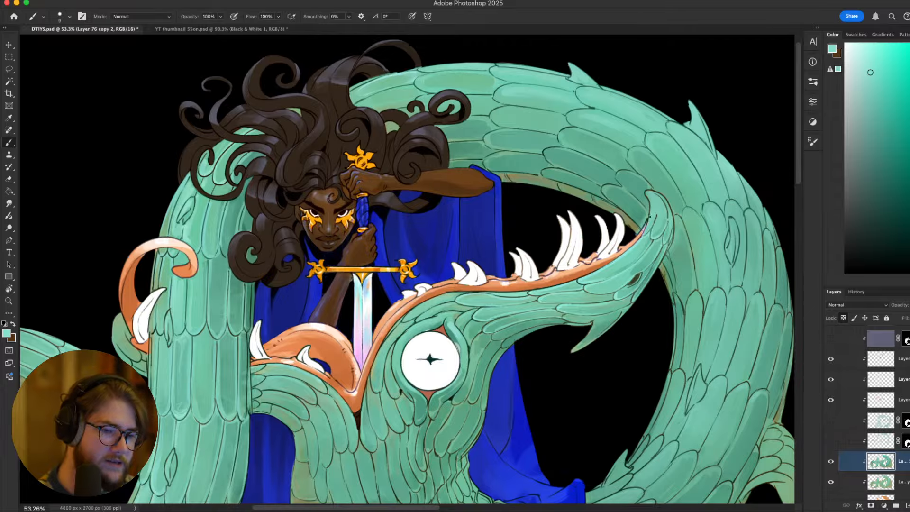
{"action": "mouse_move", "coordinate": [649, 217]}
{"action": "left_mouse_down"}
{"action": "mouse_move", "coordinate": [648, 193]}
{"action": "mouse_move", "coordinate": [656, 193]}
{"action": "mouse_move", "coordinate": [664, 203]}
{"action": "mouse_move", "coordinate": [630, 303]}
{"action": "mouse_move", "coordinate": [568, 361]}
{"action": "mouse_move", "coordinate": [590, 310]}
{"action": "left_mouse_up"}
{"action": "key", "text": "r"}
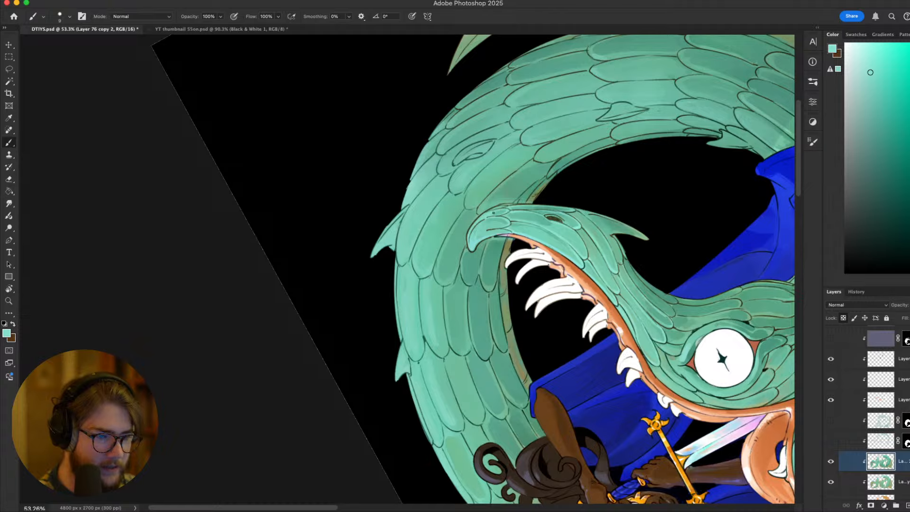
{"action": "key", "text": "Escape"}
{"action": "left_click_drag", "start_coordinate": [618, 378], "coordinate": [645, 331]}
{"action": "scroll", "coordinate": [545, 356], "scroll_direction": "down", "scroll_amount": 5}
{"action": "scroll", "coordinate": [528, 337], "scroll_direction": "up", "scroll_amount": 3}
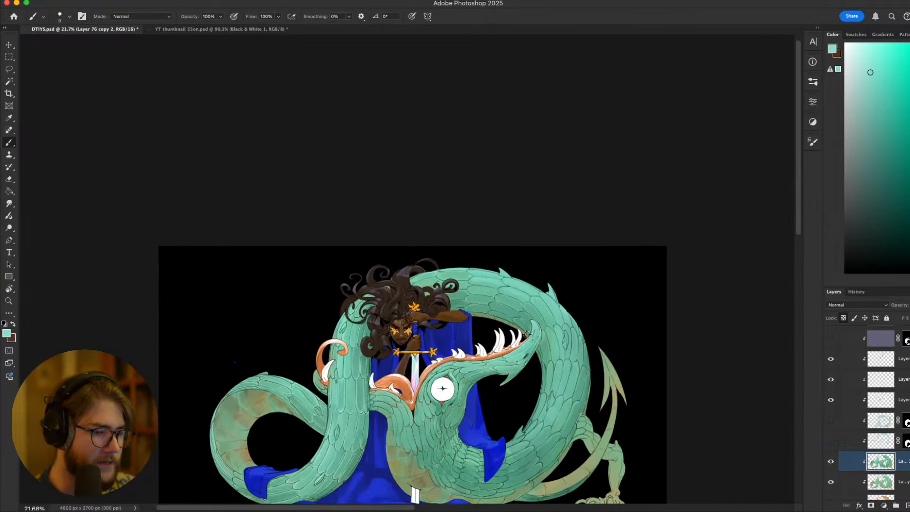
Sample a pale mint from the dragon's snout tip and brighten the tip's edge with fine strokes, rotating the canvas for the angle
{"action": "scroll", "coordinate": [526, 335], "scroll_direction": "up", "scroll_amount": 5}
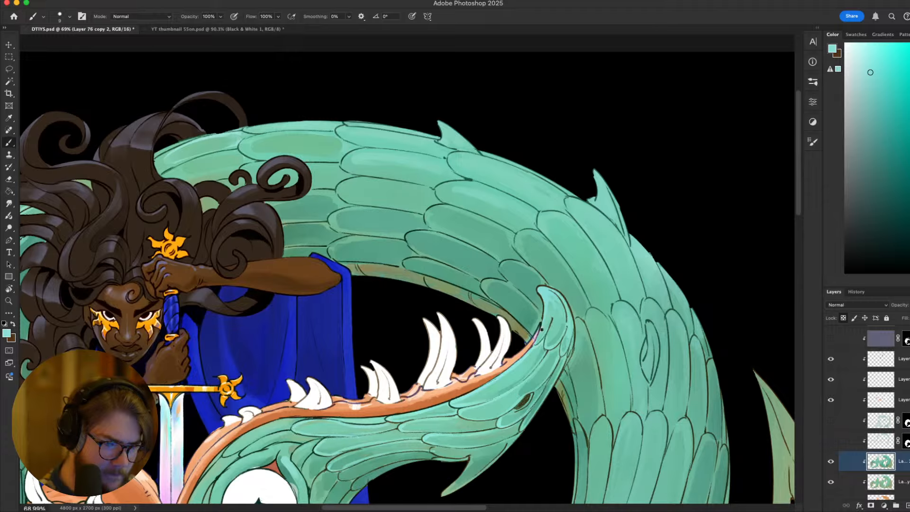
{"action": "left_click", "coordinate": [548, 321], "text": "alt"}
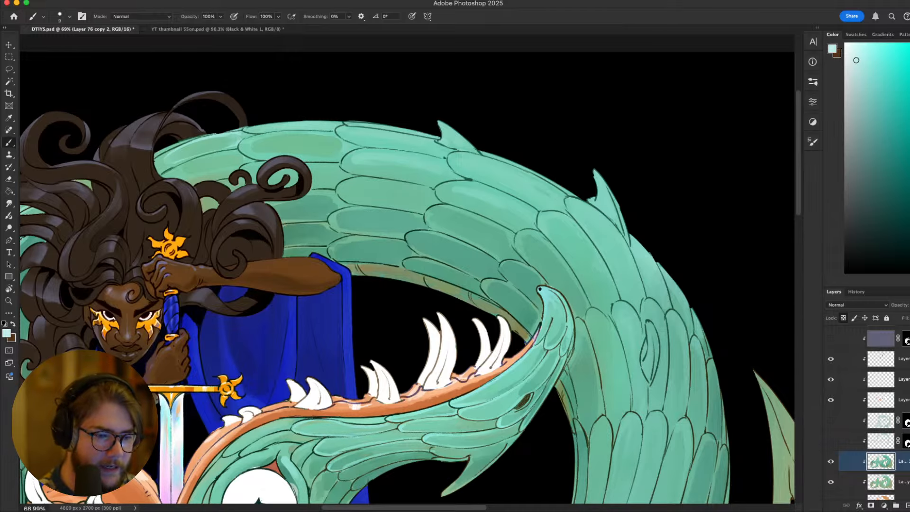
{"action": "left_click_drag", "start_coordinate": [554, 277], "coordinate": [535, 242]}
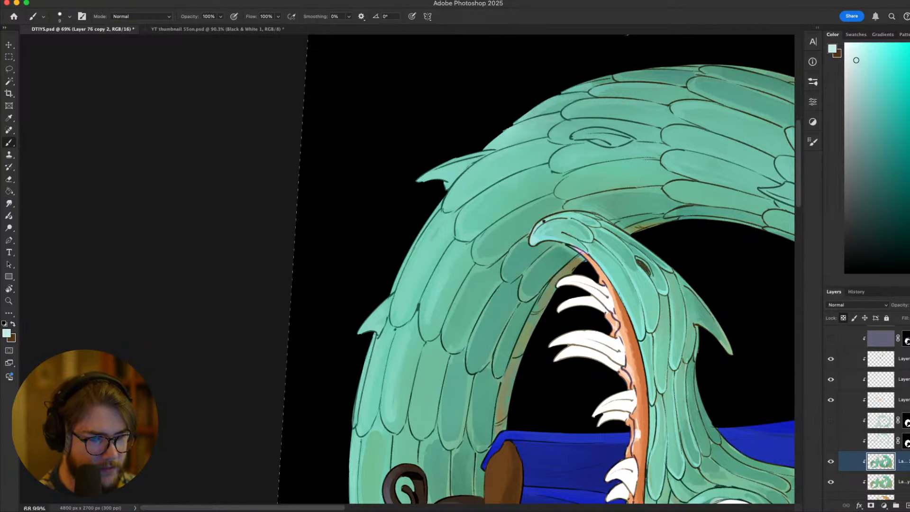
{"action": "key", "text": "Escape"}
{"action": "left_click_drag", "start_coordinate": [578, 367], "coordinate": [737, 169]}
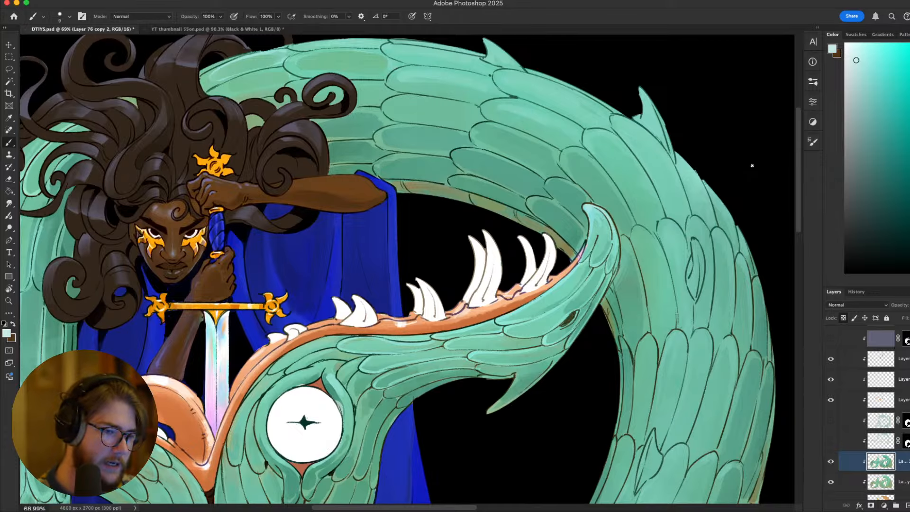
{"action": "scroll", "coordinate": [682, 352], "scroll_direction": "down", "scroll_amount": 5}
{"action": "scroll", "coordinate": [663, 345], "scroll_direction": "down", "scroll_amount": 4}
Sample a light green from the snout scales and paint fine highlights on the scales between the jaw and the eye with the canvas rotated
{"action": "scroll", "coordinate": [659, 346], "scroll_direction": "up", "scroll_amount": 5}
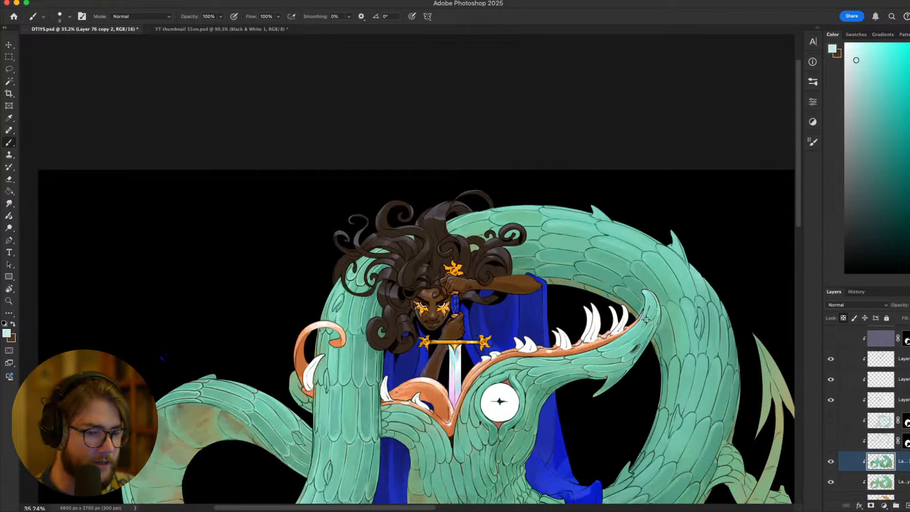
{"action": "left_click_drag", "start_coordinate": [657, 346], "coordinate": [658, 283]}
{"action": "scroll", "coordinate": [641, 308], "scroll_direction": "up", "scroll_amount": 5}
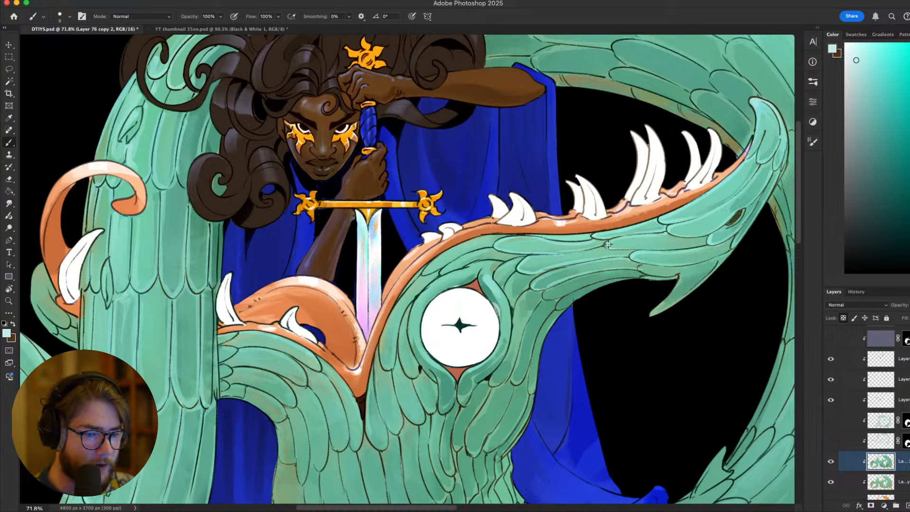
{"action": "left_click", "coordinate": [612, 245], "text": "alt"}
{"action": "key", "text": "r"}
{"action": "mouse_move", "coordinate": [612, 245]}
{"action": "left_mouse_down"}
{"action": "mouse_move", "coordinate": [674, 346]}
{"action": "mouse_move", "coordinate": [585, 243]}
{"action": "mouse_move", "coordinate": [639, 268]}
{"action": "left_mouse_up"}
{"action": "key", "text": "b"}
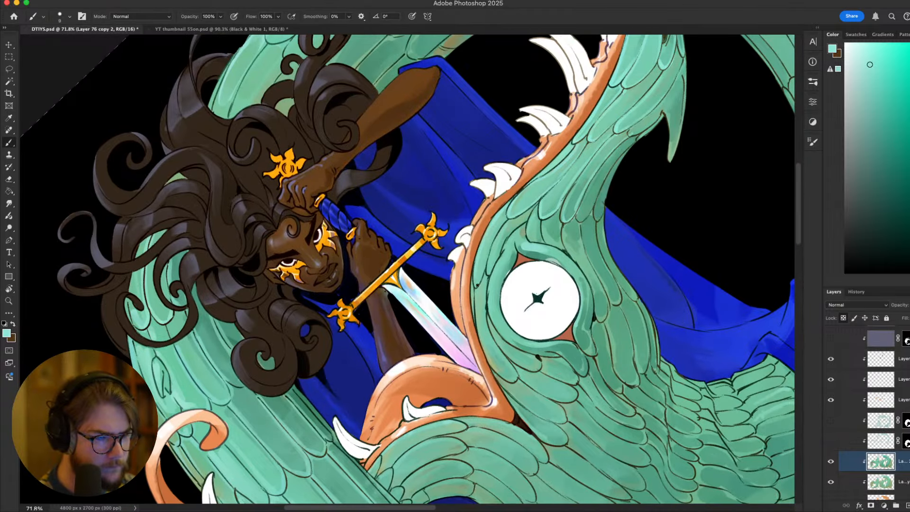
{"action": "left_click_drag", "start_coordinate": [486, 270], "coordinate": [507, 204]}
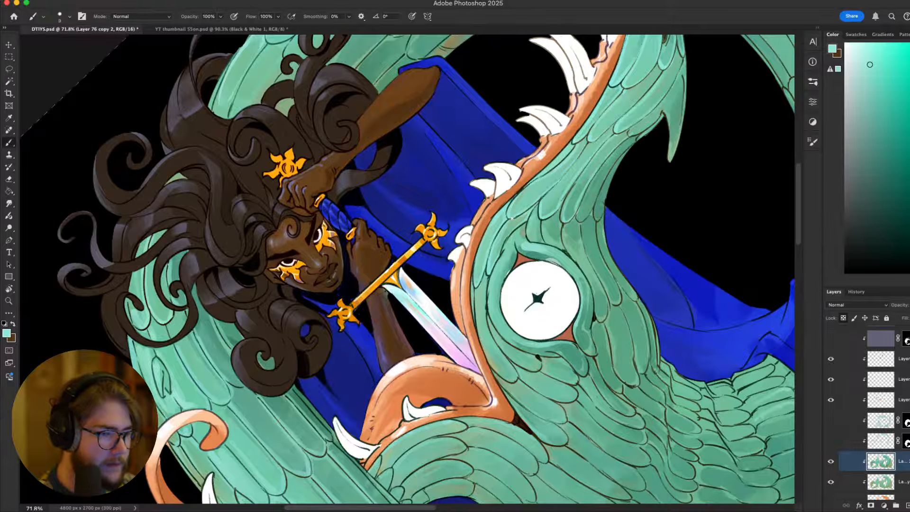
{"action": "key", "text": "Escape"}
Add thin light-green highlights to the scales along the underside of the snout, working with the canvas turned nearly upside down
{"action": "left_click_drag", "start_coordinate": [590, 336], "coordinate": [658, 266]}
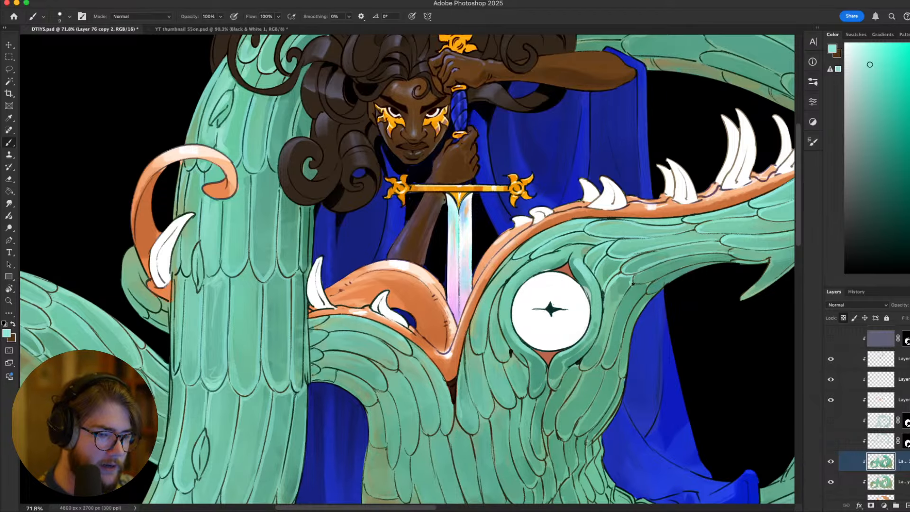
{"action": "left_click_drag", "start_coordinate": [594, 331], "coordinate": [523, 243]}
{"action": "scroll", "coordinate": [521, 226], "scroll_direction": "down", "scroll_amount": 5}
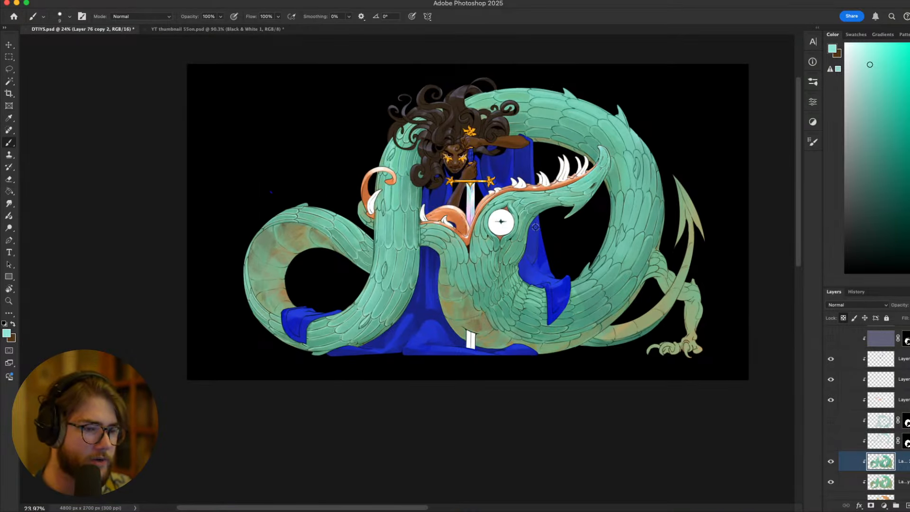
{"action": "scroll", "coordinate": [536, 227], "scroll_direction": "up", "scroll_amount": 3}
{"action": "scroll", "coordinate": [537, 226], "scroll_direction": "up", "scroll_amount": 2}
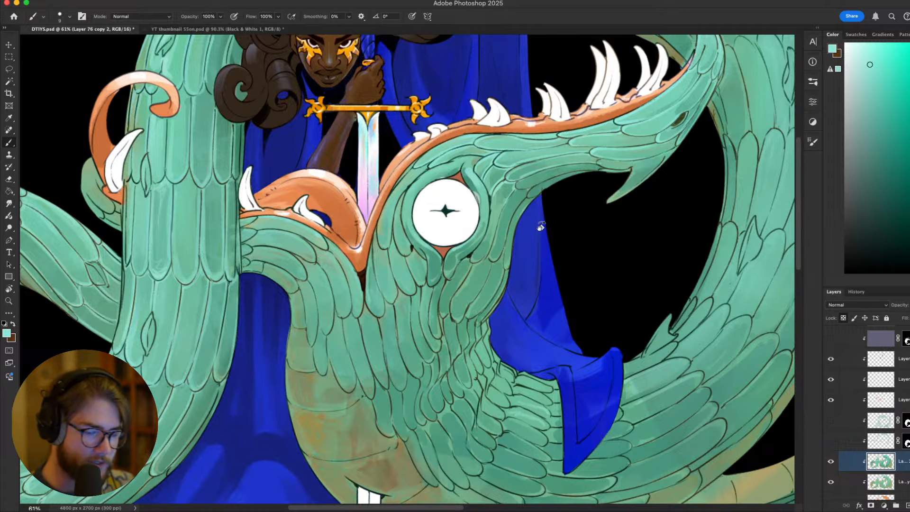
{"action": "left_click_drag", "start_coordinate": [541, 227], "coordinate": [599, 320]}
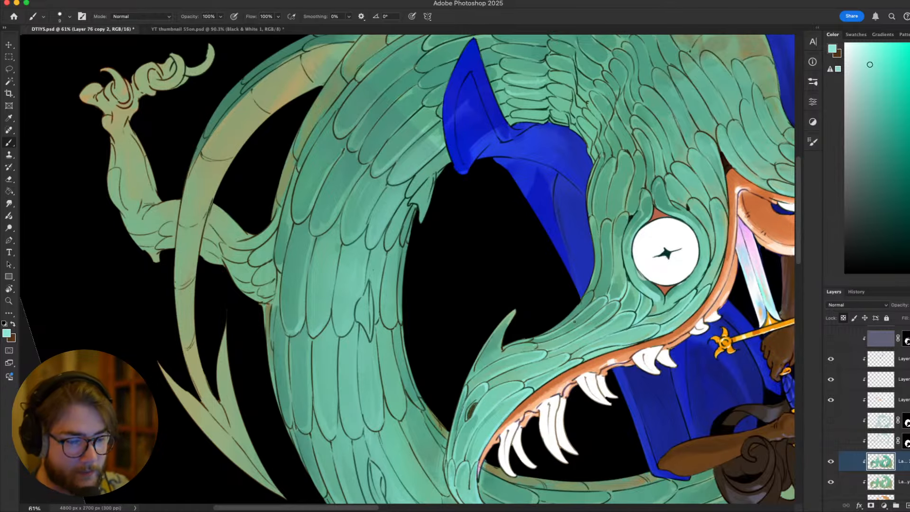
{"action": "left_click_drag", "start_coordinate": [575, 322], "coordinate": [677, 256]}
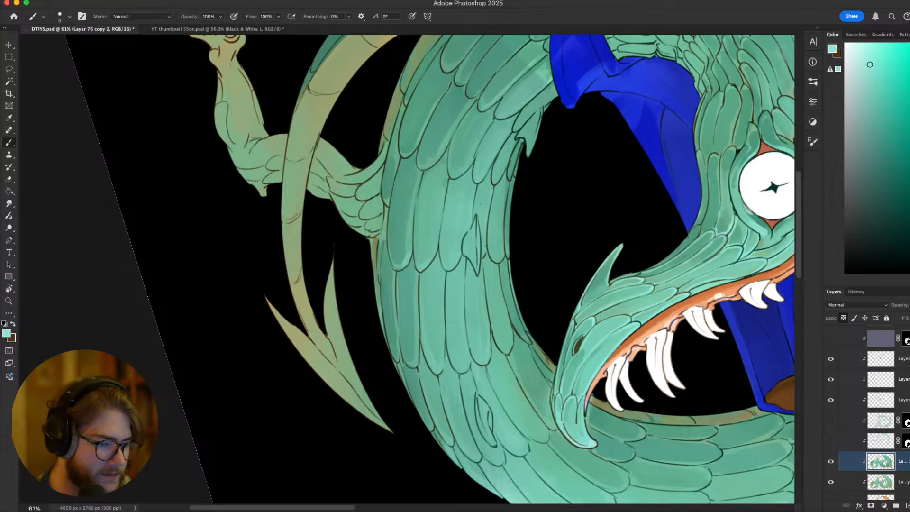
{"action": "key", "text": "ctrl+shift+h"}
{"action": "left_click_drag", "start_coordinate": [584, 379], "coordinate": [681, 318]}
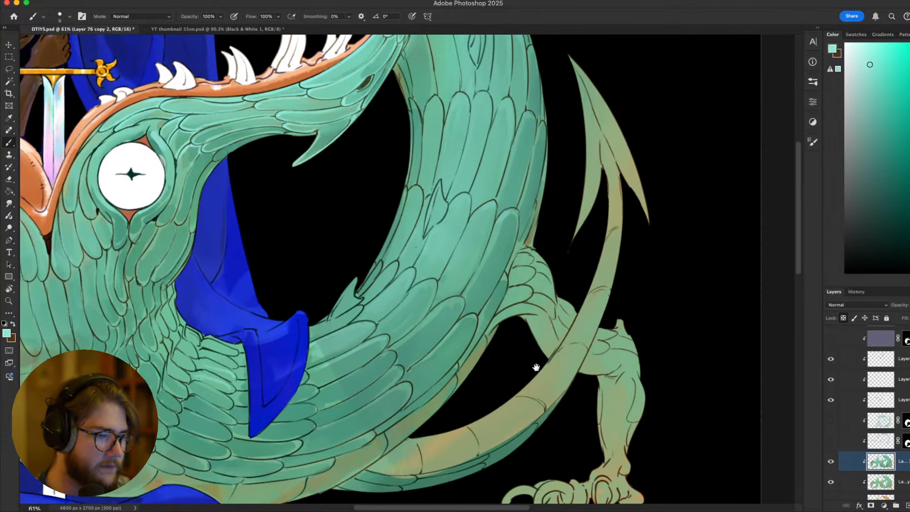
{"action": "left_click_drag", "start_coordinate": [536, 367], "coordinate": [644, 324]}
Paint fine highlights on the narrow scales behind the eye and along the snout's lower edge, using a rotated canvas
{"action": "left_click_drag", "start_coordinate": [645, 323], "coordinate": [628, 327], "text": "super"}
{"action": "scroll", "coordinate": [474, 332], "scroll_direction": "down", "scroll_amount": 5}
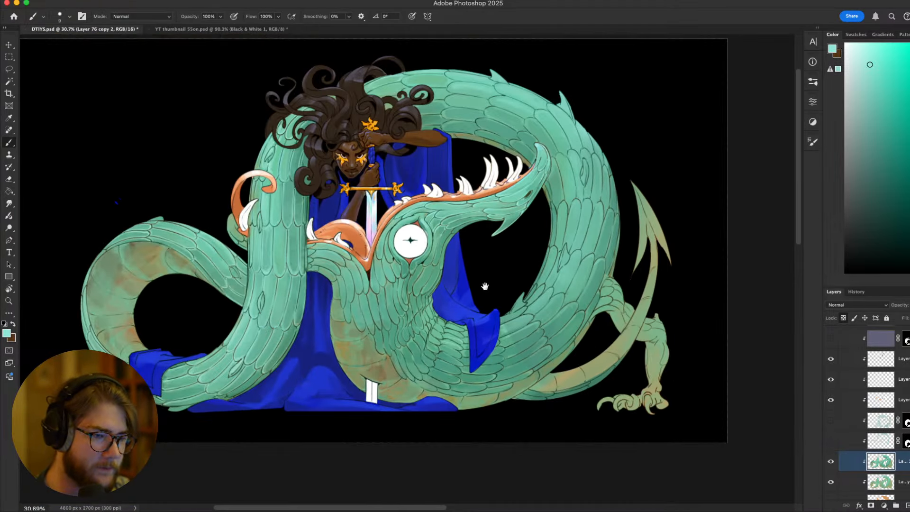
{"action": "scroll", "coordinate": [511, 293], "scroll_direction": "up", "scroll_amount": 5}
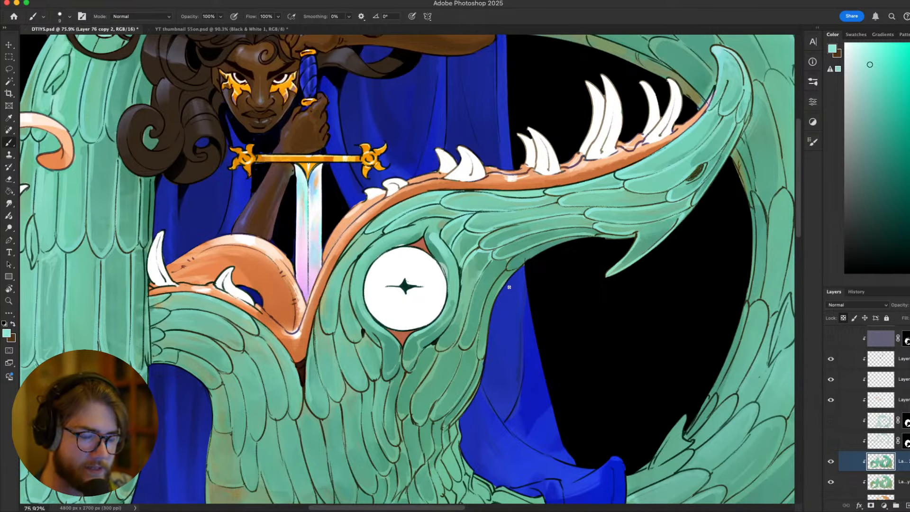
{"action": "mouse_move", "coordinate": [602, 331]}
{"action": "left_mouse_down"}
{"action": "mouse_move", "coordinate": [678, 367]}
{"action": "mouse_move", "coordinate": [578, 110]}
{"action": "left_mouse_up"}
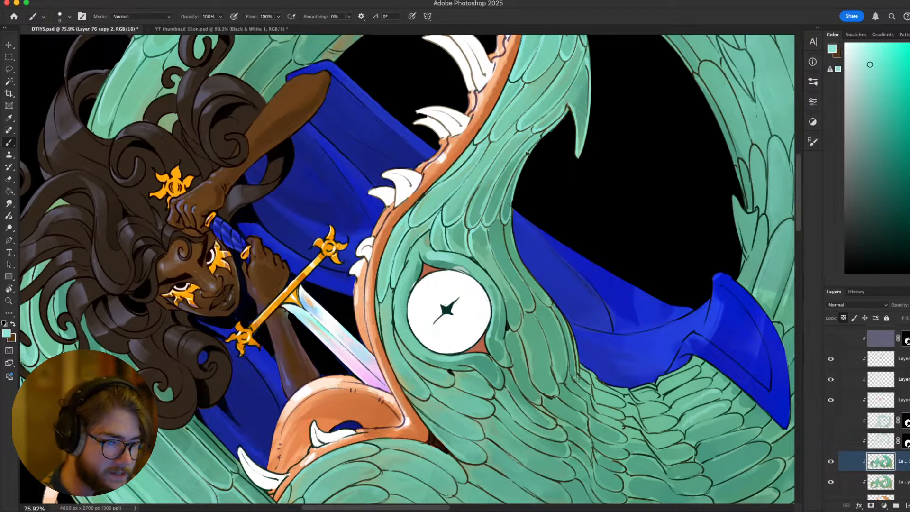
{"action": "key", "text": "super+minus"}
{"action": "key", "text": "super+minus"}
{"action": "key", "text": "super+minus"}
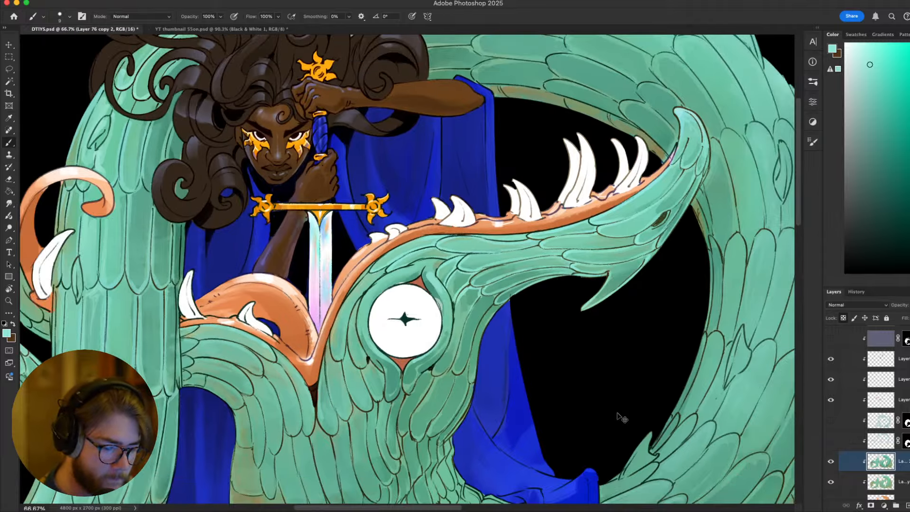
{"action": "scroll", "coordinate": [619, 417], "scroll_direction": "down", "scroll_amount": 2}
{"action": "key", "text": "super+plus"}
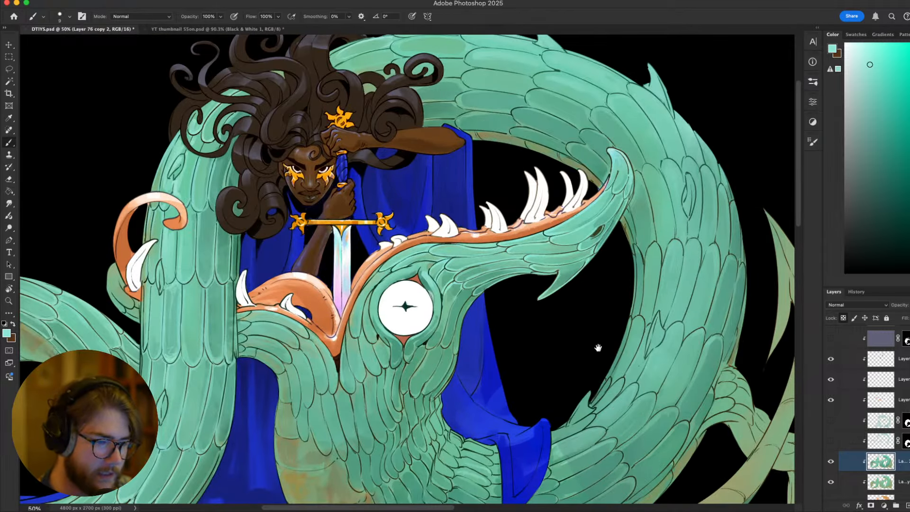
Refine the light-green highlights on the head scales above and beside the eye, flipping the canvas to reach their edges
{"action": "left_click_drag", "start_coordinate": [579, 279], "coordinate": [650, 259]}
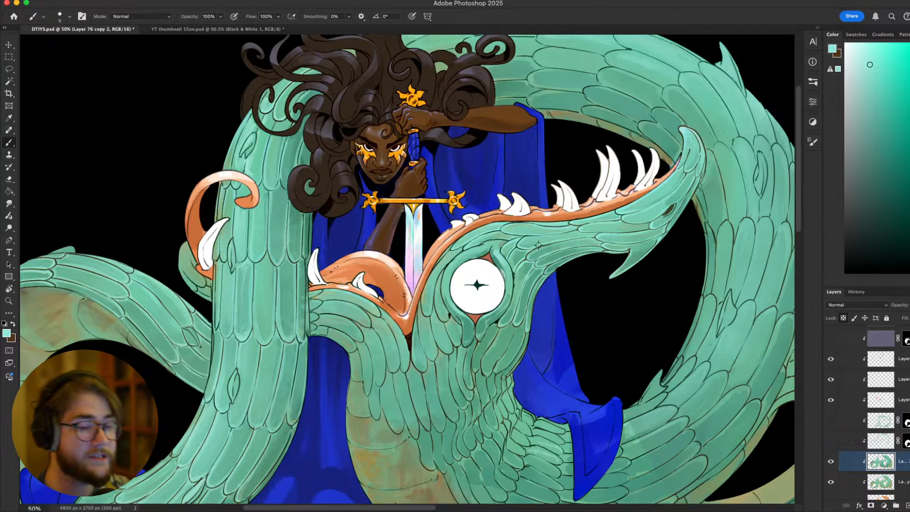
{"action": "scroll", "coordinate": [538, 245], "scroll_direction": "down", "scroll_amount": 5}
{"action": "scroll", "coordinate": [516, 247], "scroll_direction": "up", "scroll_amount": 6}
{"action": "scroll", "coordinate": [515, 247], "scroll_direction": "down", "scroll_amount": 5}
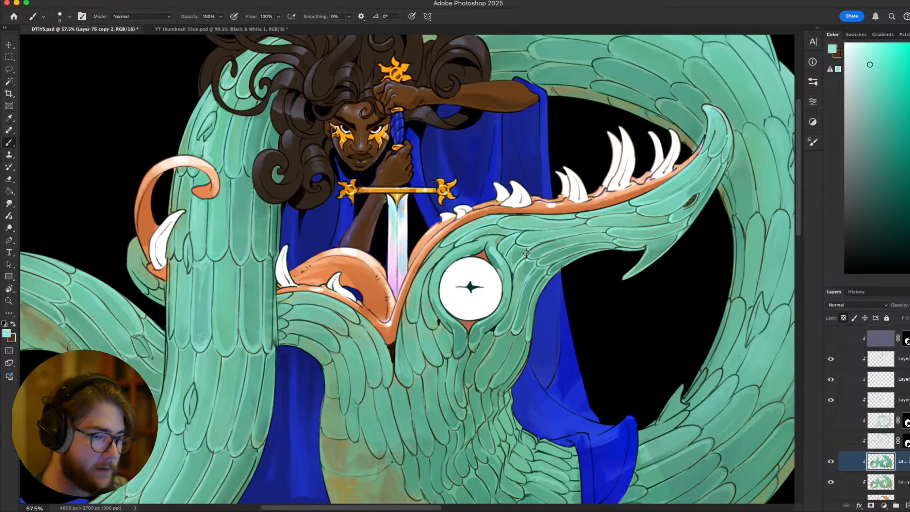
{"action": "scroll", "coordinate": [527, 252], "scroll_direction": "up", "scroll_amount": 5}
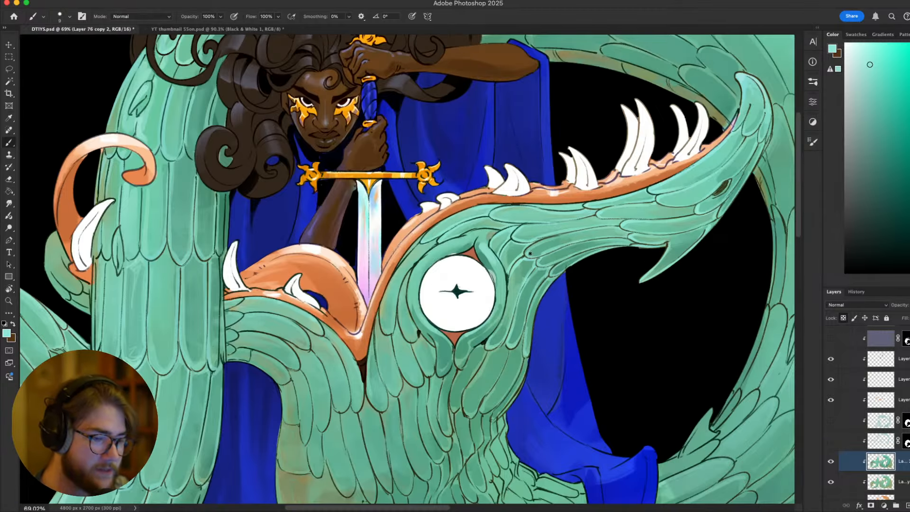
{"action": "key", "text": "r"}
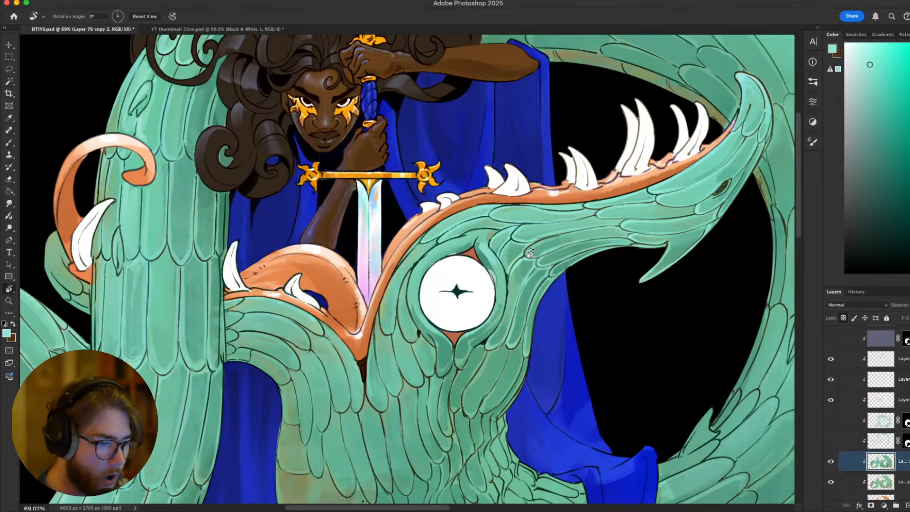
{"action": "mouse_move", "coordinate": [530, 253]}
{"action": "left_mouse_down"}
{"action": "mouse_move", "coordinate": [393, 147]}
{"action": "mouse_move", "coordinate": [285, 284]}
{"action": "mouse_move", "coordinate": [309, 343]}
{"action": "left_mouse_up"}
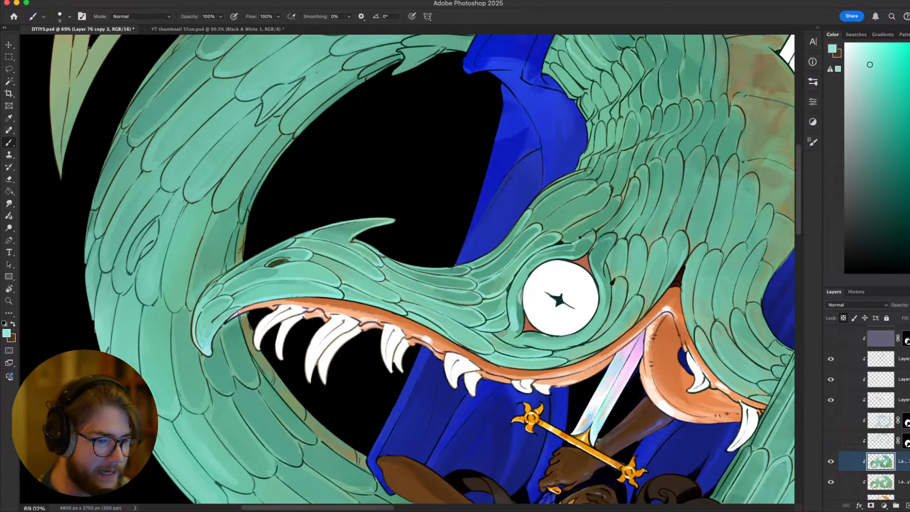
{"action": "key", "text": "ctrl+shift+h"}
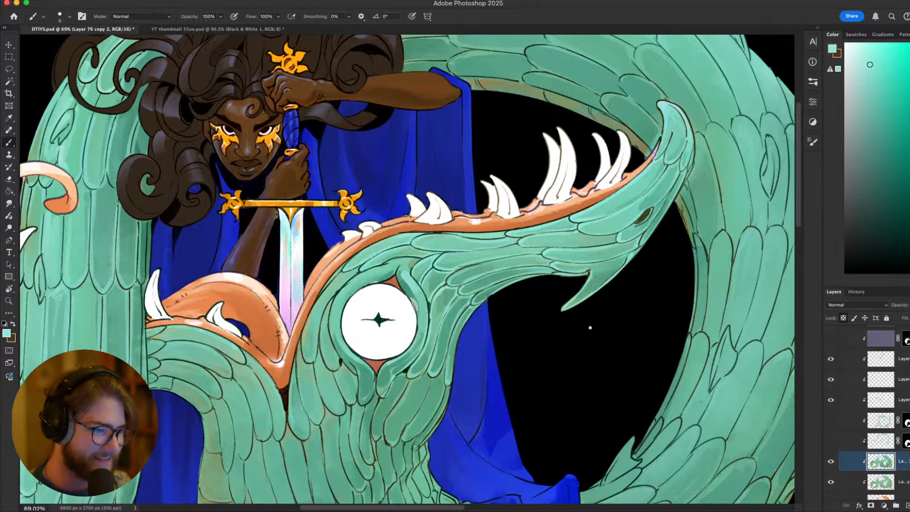
Pick a slightly different light green and touch up the scales near the spike under the snout, checking them against the whole illustration
{"action": "scroll", "coordinate": [535, 311], "scroll_direction": "down", "scroll_amount": 3}
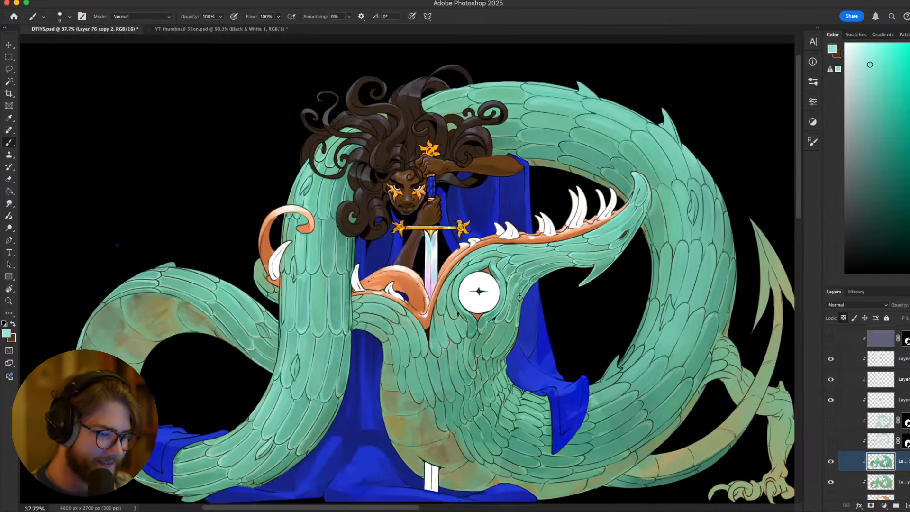
{"action": "scroll", "coordinate": [519, 298], "scroll_direction": "up", "scroll_amount": 2}
{"action": "scroll", "coordinate": [572, 247], "scroll_direction": "down", "scroll_amount": 3}
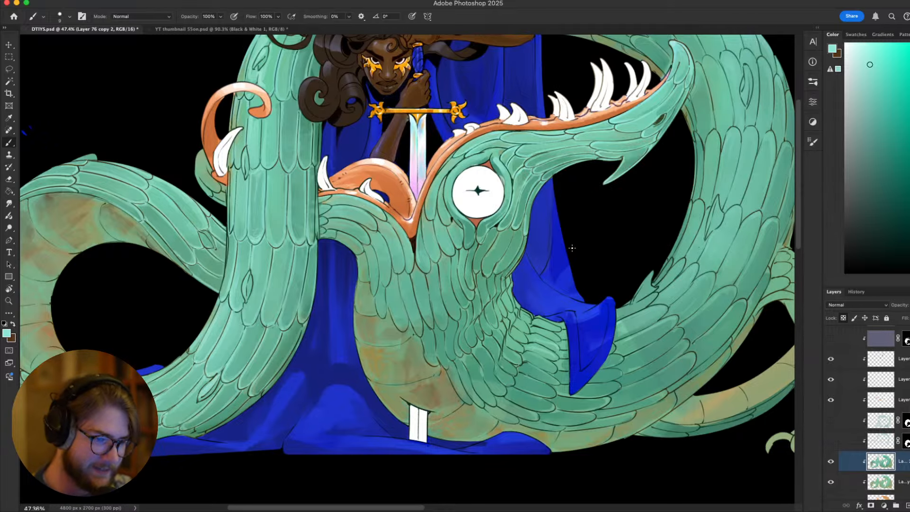
{"action": "left_click_drag", "start_coordinate": [624, 179], "coordinate": [629, 246]}
{"action": "scroll", "coordinate": [626, 238], "scroll_direction": "up", "scroll_amount": 2}
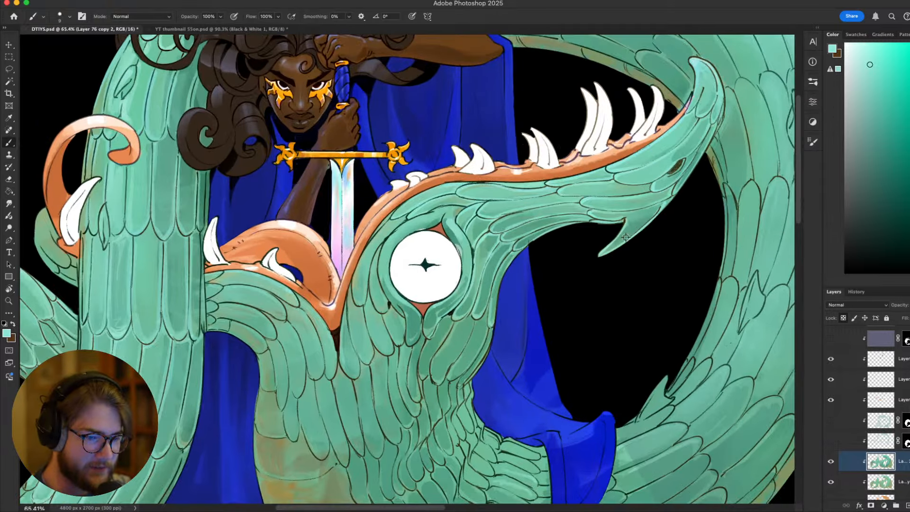
{"action": "scroll", "coordinate": [625, 234], "scroll_direction": "down", "scroll_amount": 1}
{"action": "scroll", "coordinate": [626, 234], "scroll_direction": "up", "scroll_amount": 2}
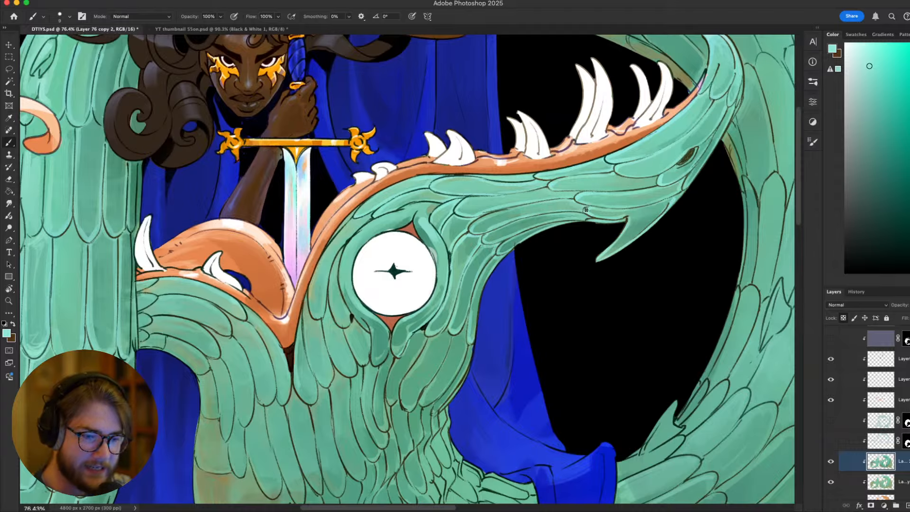
{"action": "key", "text": "r"}
{"action": "mouse_move", "coordinate": [581, 212]}
{"action": "left_mouse_down"}
{"action": "mouse_move", "coordinate": [261, 398]}
{"action": "mouse_move", "coordinate": [566, 179]}
{"action": "left_mouse_up"}
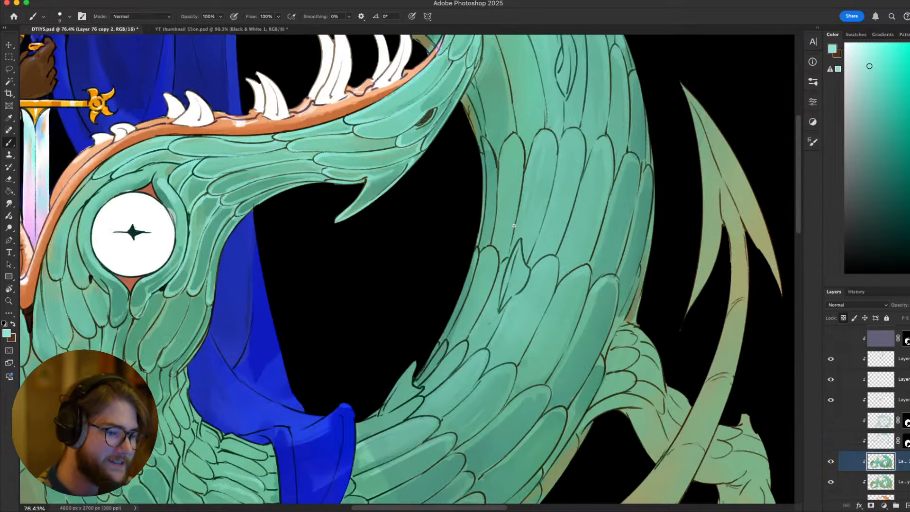
Paint light accents around the base of the spike under the snout with the canvas turned nearly upside down
{"action": "scroll", "coordinate": [402, 217], "scroll_direction": "down", "scroll_amount": 1}
{"action": "left_click_drag", "start_coordinate": [388, 203], "coordinate": [514, 254]}
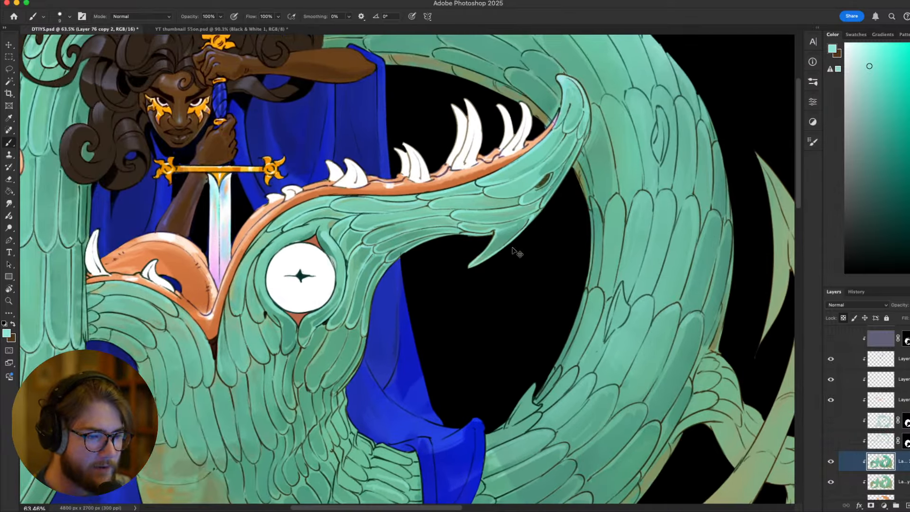
{"action": "key", "text": "r"}
{"action": "mouse_move", "coordinate": [631, 386]}
{"action": "left_mouse_down"}
{"action": "mouse_move", "coordinate": [545, 332]}
{"action": "mouse_move", "coordinate": [452, 375]}
{"action": "left_mouse_up"}
{"action": "key", "text": "b"}
{"action": "left_click_drag", "start_coordinate": [339, 345], "coordinate": [553, 284]}
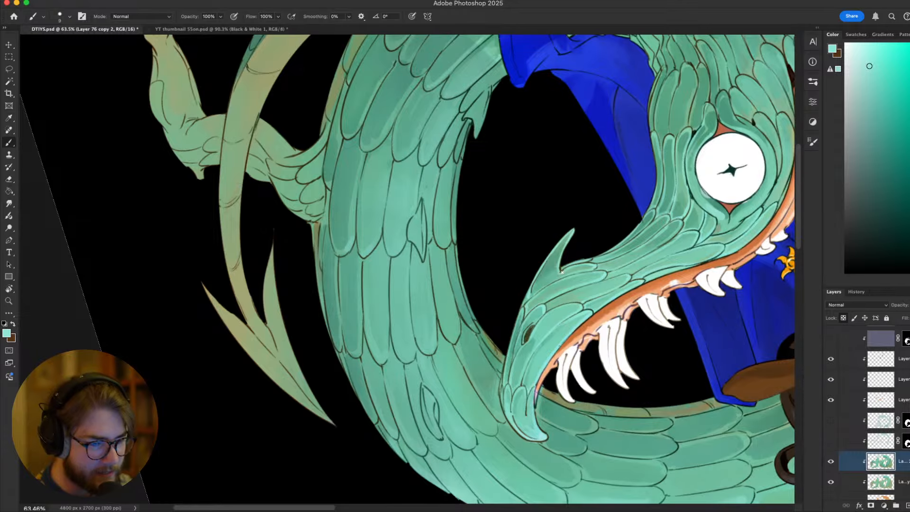
{"action": "key", "text": "Escape"}
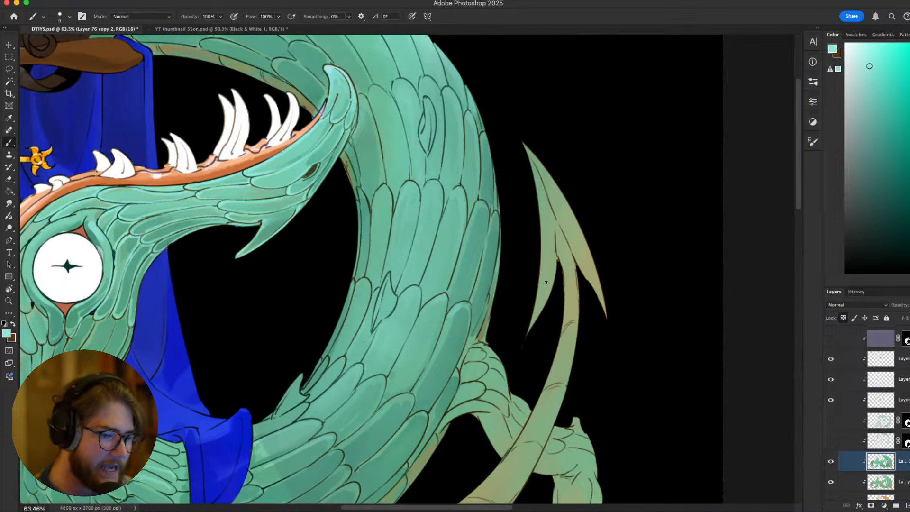
Paint light-green highlights on the cheek scales below the dragon's eye
{"action": "left_click_drag", "start_coordinate": [493, 293], "coordinate": [594, 255]}
{"action": "mouse_move", "coordinate": [457, 269]}
{"action": "left_mouse_down"}
{"action": "mouse_move", "coordinate": [377, 270]}
{"action": "mouse_move", "coordinate": [482, 303]}
{"action": "mouse_move", "coordinate": [503, 290]}
{"action": "mouse_move", "coordinate": [579, 320]}
{"action": "left_mouse_up"}
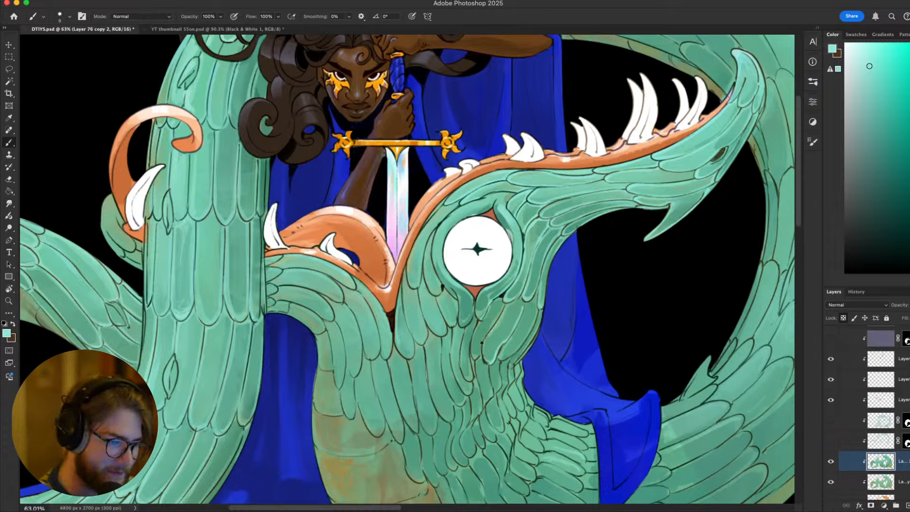
{"action": "scroll", "coordinate": [585, 372], "scroll_direction": "down", "scroll_amount": 3}
{"action": "scroll", "coordinate": [585, 372], "scroll_direction": "left", "scroll_amount": 2}
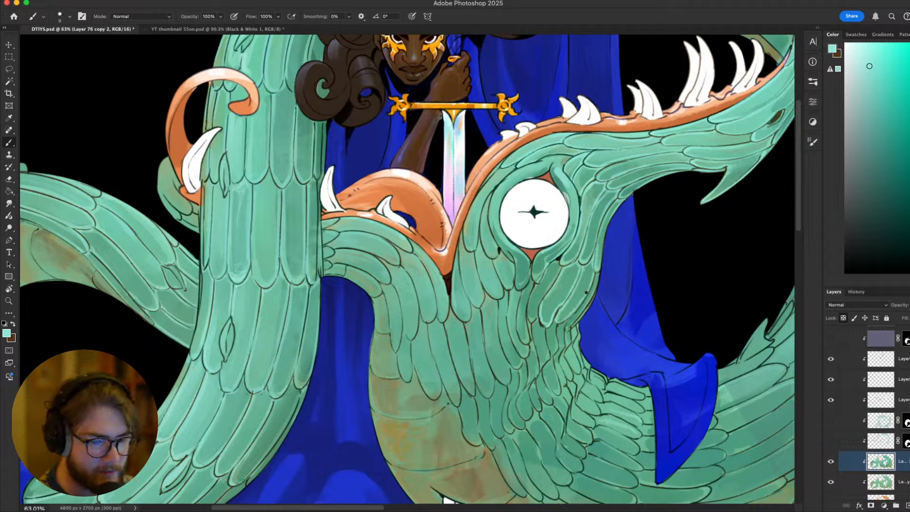
Add light-green edge highlights to the lower cheek scales below the dragon's eye and check them against the whole illustration
{"action": "left_click_drag", "start_coordinate": [597, 273], "coordinate": [571, 320]}
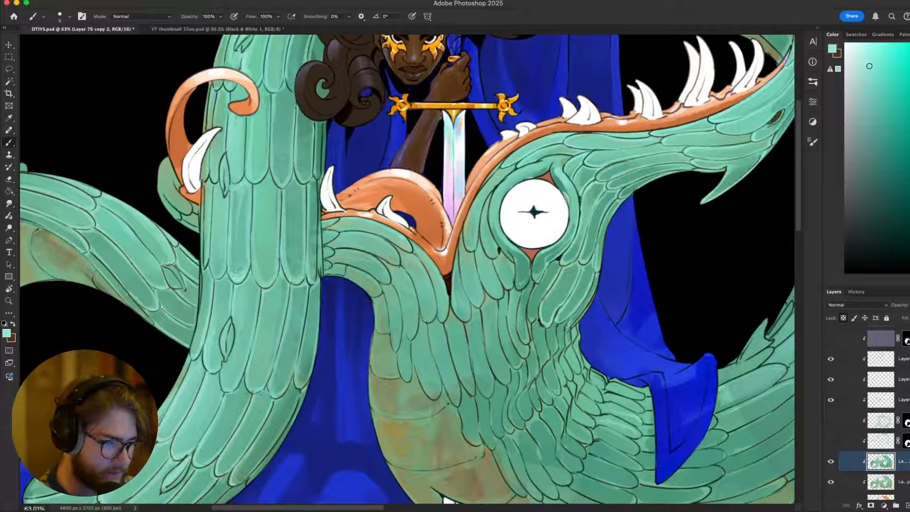
{"action": "mouse_move", "coordinate": [543, 293]}
{"action": "left_mouse_down"}
{"action": "mouse_move", "coordinate": [531, 321]}
{"action": "mouse_move", "coordinate": [535, 287]}
{"action": "left_mouse_up"}
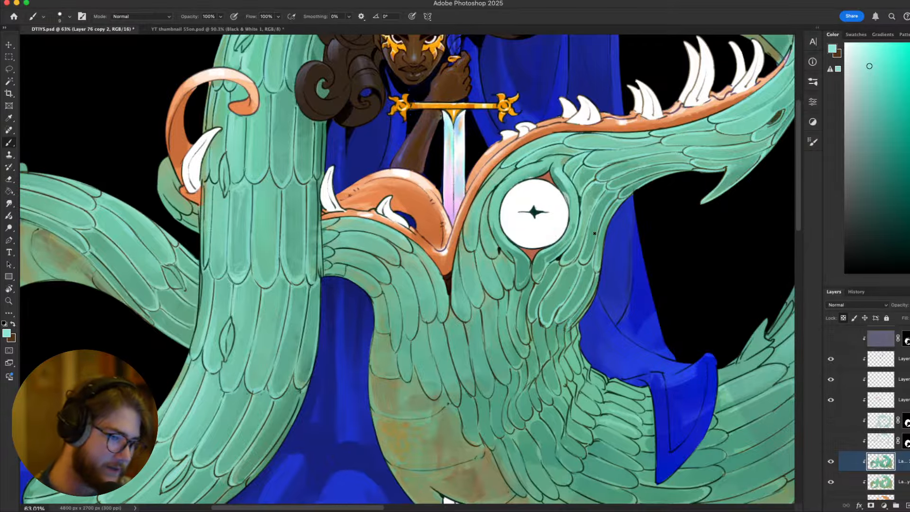
{"action": "scroll", "coordinate": [594, 233], "scroll_direction": "down", "scroll_amount": 3}
{"action": "scroll", "coordinate": [576, 237], "scroll_direction": "down", "scroll_amount": 2}
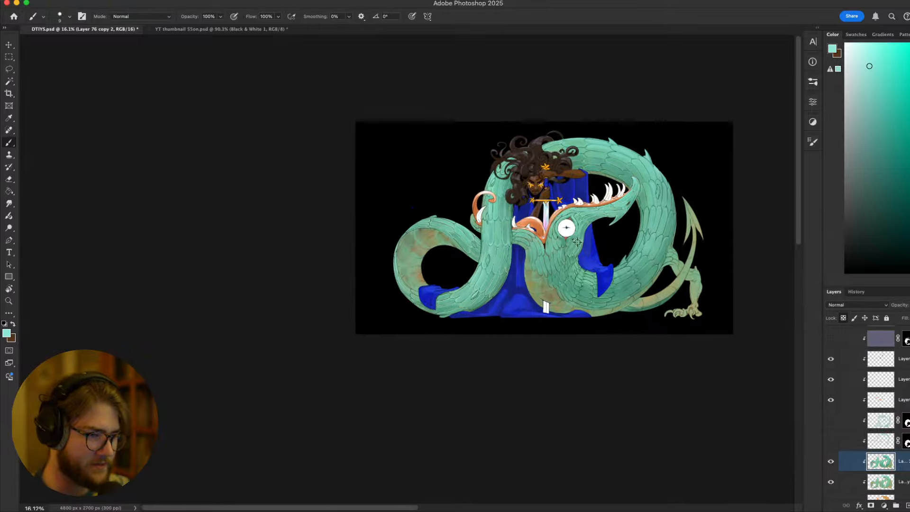
{"action": "scroll", "coordinate": [577, 242], "scroll_direction": "up", "scroll_amount": 4}
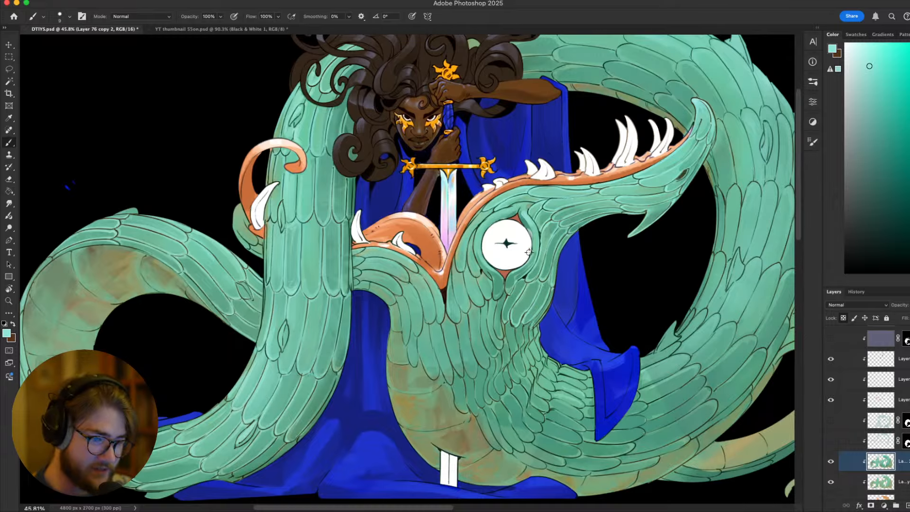
Examine the scale highlights on the dragon's head, neck and coils up close, with the canvas rotated, and across the whole illustration
{"action": "scroll", "coordinate": [527, 250], "scroll_direction": "up", "scroll_amount": 2}
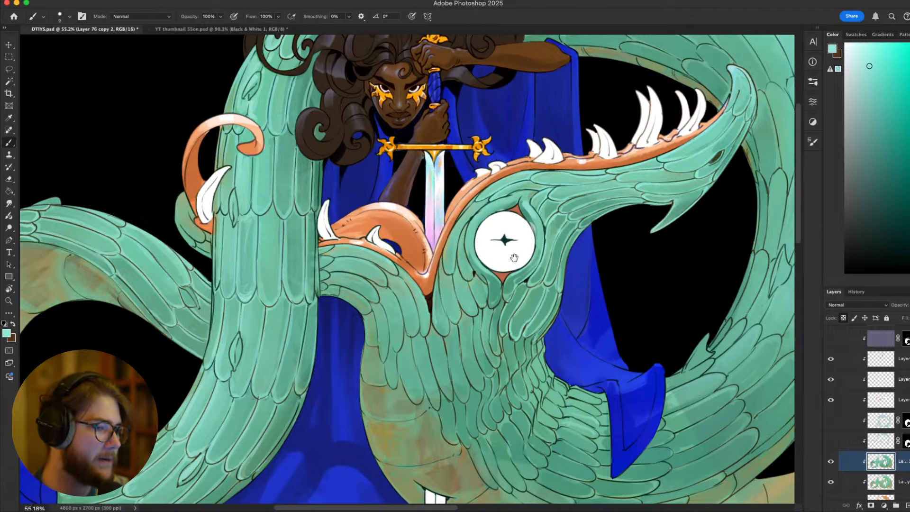
{"action": "scroll", "coordinate": [514, 259], "scroll_direction": "left", "scroll_amount": 4}
{"action": "scroll", "coordinate": [515, 258], "scroll_direction": "up", "scroll_amount": 1}
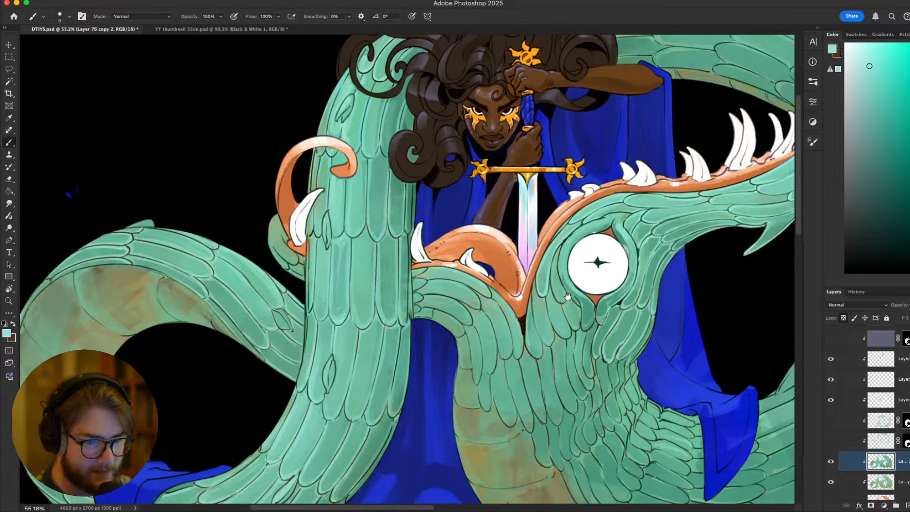
{"action": "scroll", "coordinate": [612, 196], "scroll_direction": "down", "scroll_amount": 2}
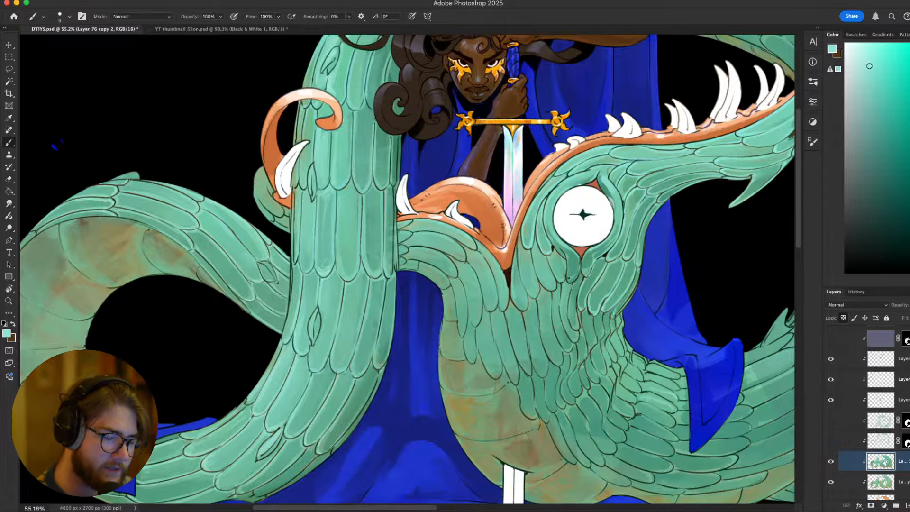
{"action": "left_click_drag", "start_coordinate": [613, 99], "coordinate": [673, 262]}
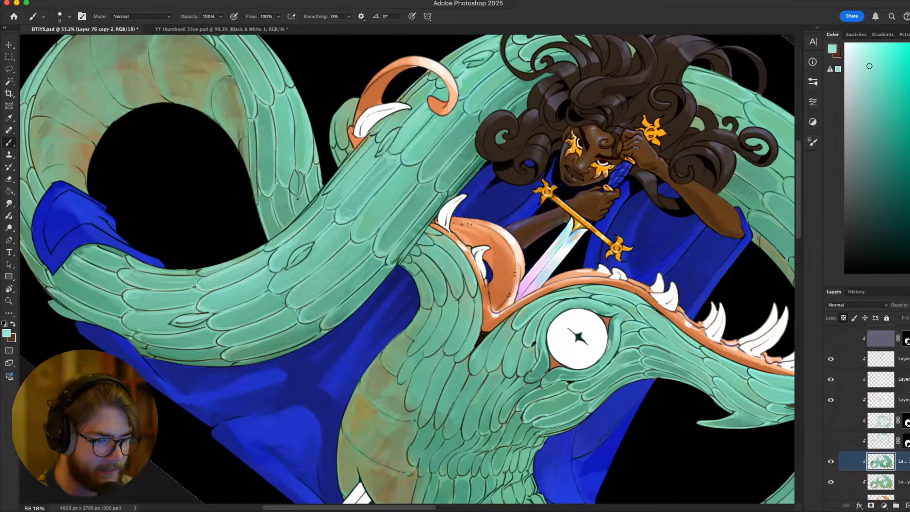
{"action": "left_click_drag", "start_coordinate": [526, 382], "coordinate": [617, 369]}
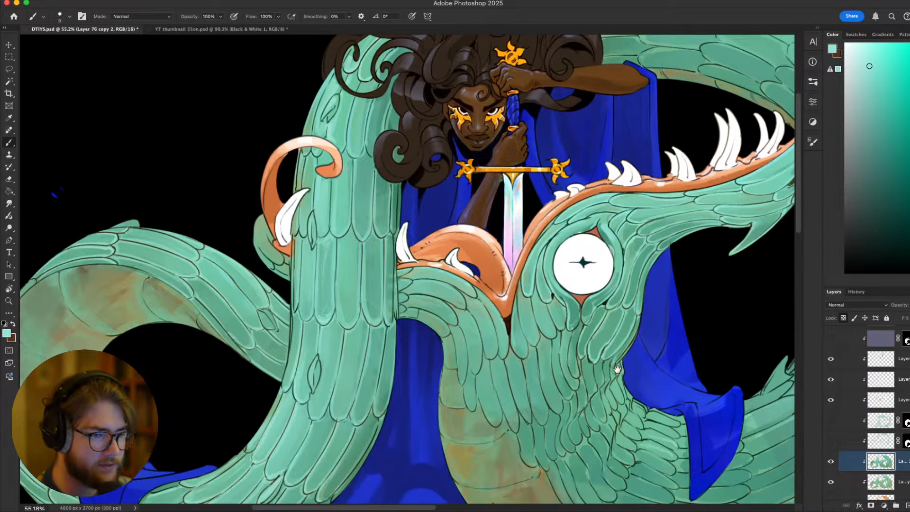
{"action": "left_click_drag", "start_coordinate": [669, 308], "coordinate": [635, 327]}
{"action": "key", "text": "super+minus"}
{"action": "key", "text": "super+minus"}
{"action": "key", "text": "super+minus"}
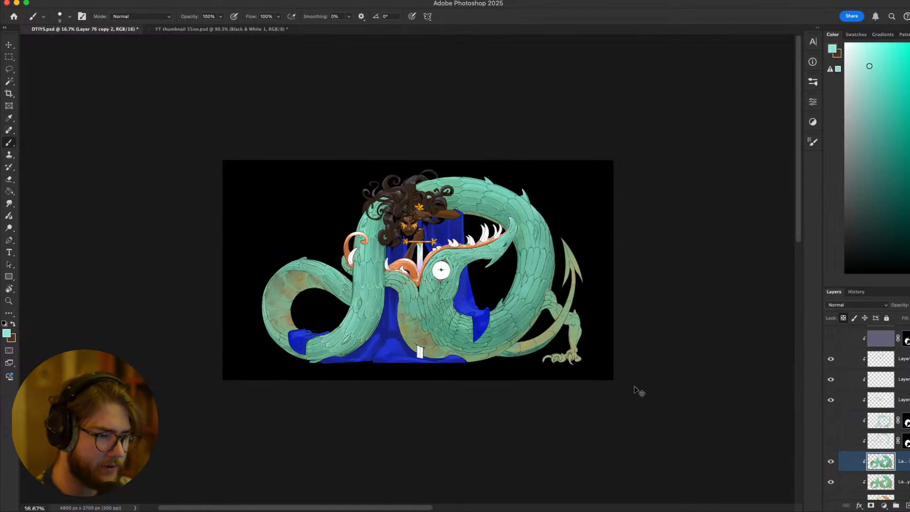
{"action": "key", "text": "super+plus"}
{"action": "key", "text": "super+plus"}
{"action": "key", "text": "super+plus"}
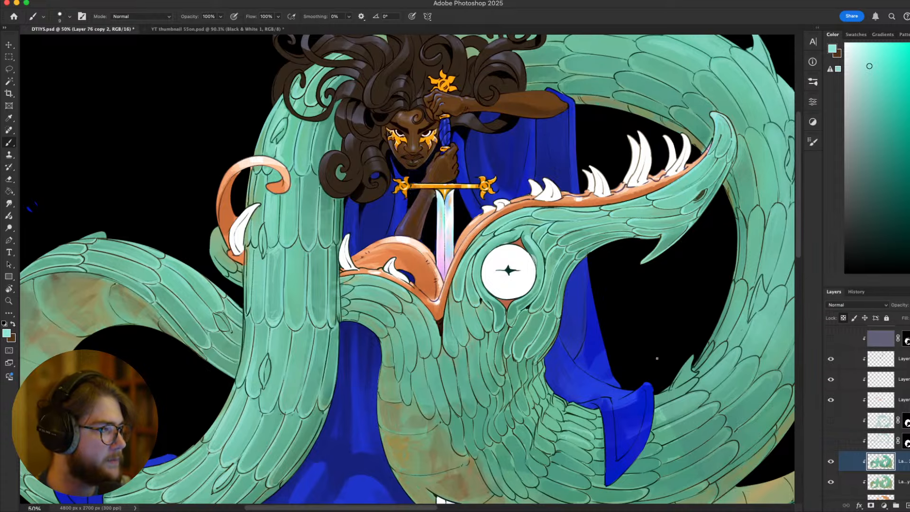
{"action": "scroll", "coordinate": [389, 232], "scroll_direction": "down", "scroll_amount": 5}
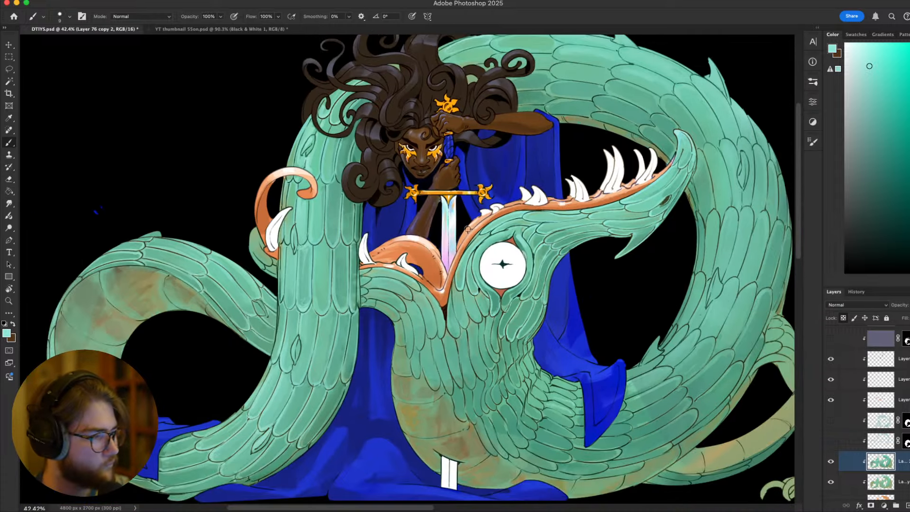
{"action": "scroll", "coordinate": [389, 232], "scroll_direction": "right", "scroll_amount": 2}
{"action": "scroll", "coordinate": [403, 225], "scroll_direction": "up", "scroll_amount": 4}
{"action": "scroll", "coordinate": [408, 220], "scroll_direction": "up", "scroll_amount": 2}
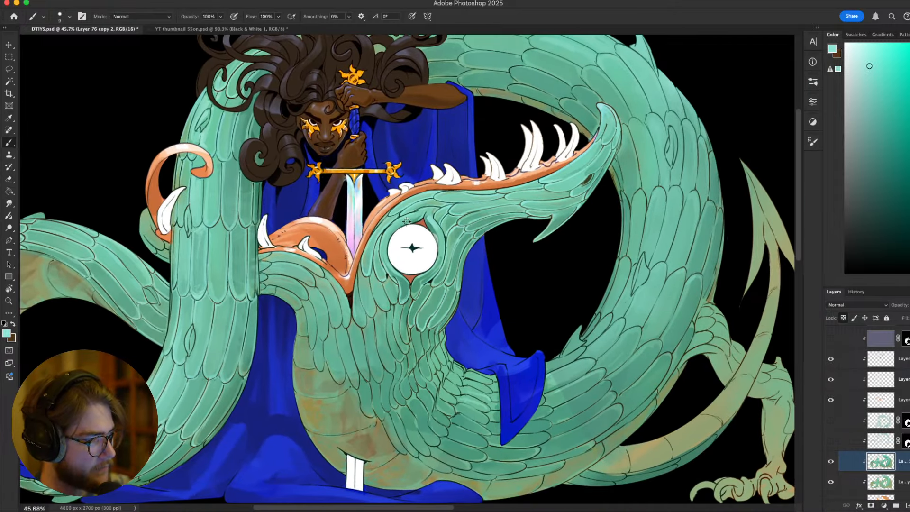
{"action": "scroll", "coordinate": [417, 246], "scroll_direction": "down", "scroll_amount": 4}
{"action": "scroll", "coordinate": [432, 272], "scroll_direction": "up", "scroll_amount": 4}
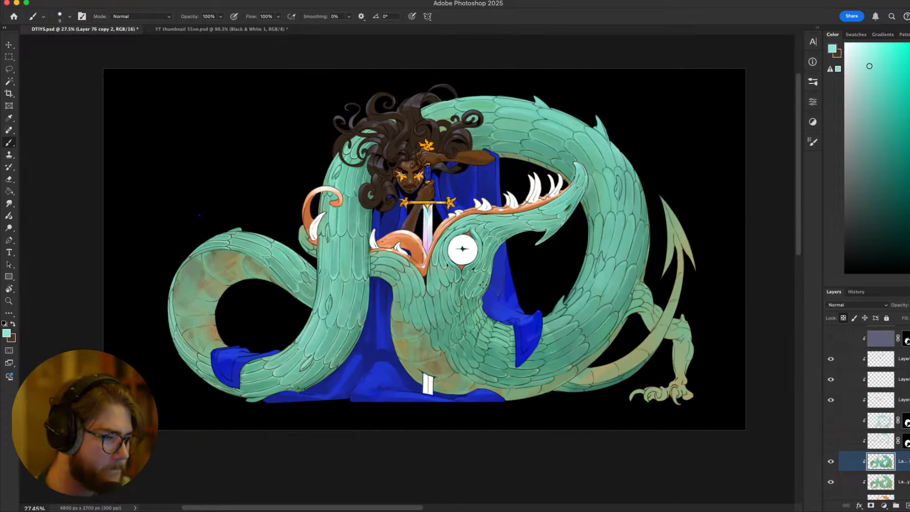
{"action": "scroll", "coordinate": [469, 266], "scroll_direction": "down", "scroll_amount": 4}
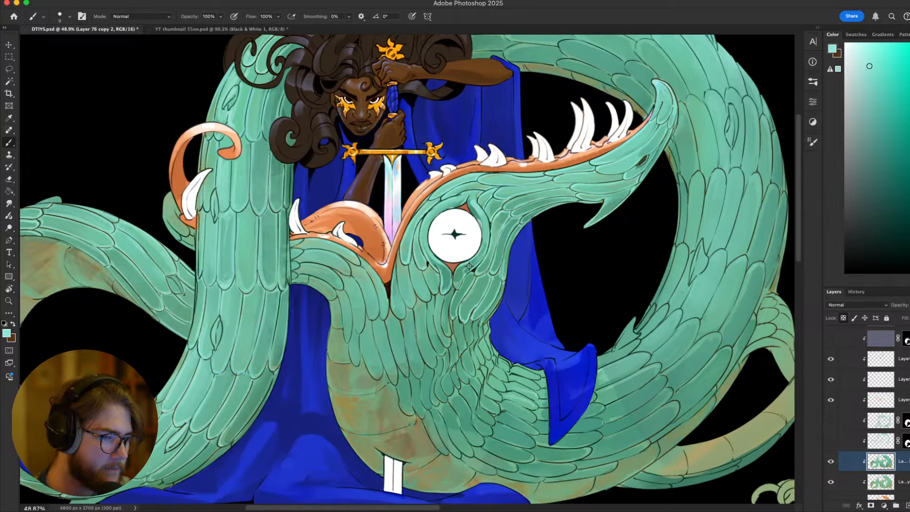
Examine the whole dragon and swordswoman painting at different magnifications to judge the scale shading
{"action": "scroll", "coordinate": [496, 206], "scroll_direction": "up", "scroll_amount": 2}
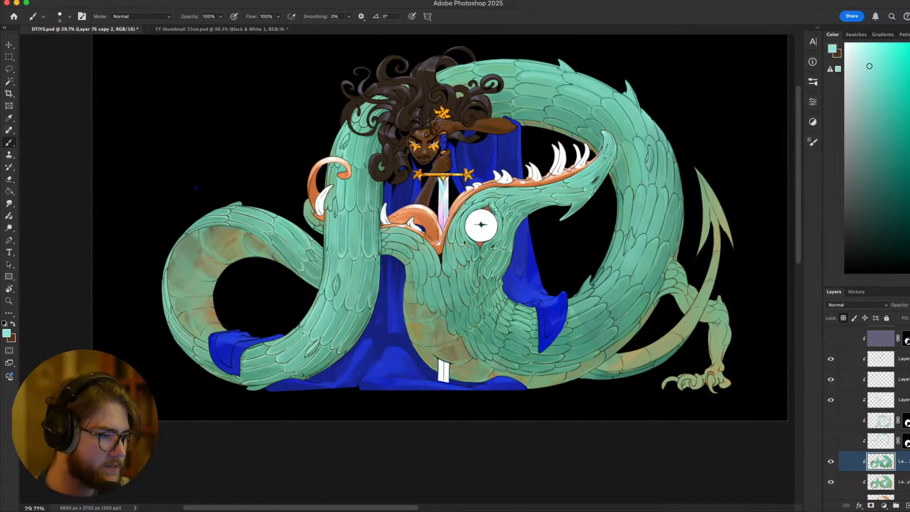
{"action": "scroll", "coordinate": [512, 284], "scroll_direction": "down", "scroll_amount": 4}
{"action": "scroll", "coordinate": [519, 300], "scroll_direction": "up", "scroll_amount": 1}
{"action": "scroll", "coordinate": [518, 300], "scroll_direction": "up", "scroll_amount": 3}
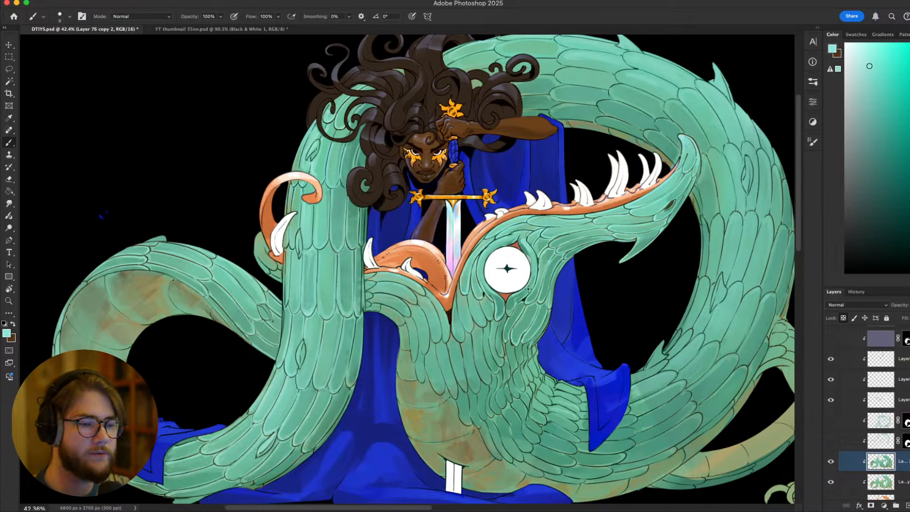
{"action": "scroll", "coordinate": [528, 288], "scroll_direction": "down", "scroll_amount": 3}
{"action": "scroll", "coordinate": [528, 286], "scroll_direction": "up", "scroll_amount": 3}
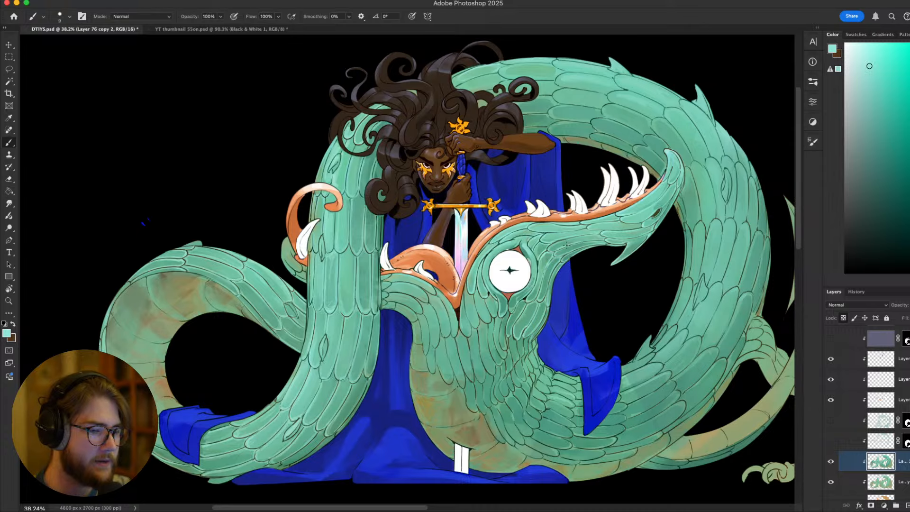
{"action": "scroll", "coordinate": [621, 319], "scroll_direction": "left", "scroll_amount": 2}
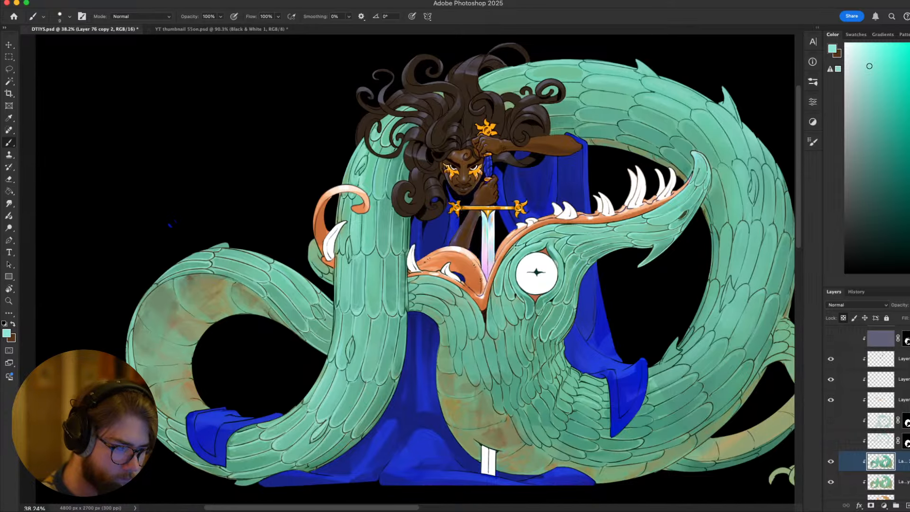
{"action": "scroll", "coordinate": [474, 216], "scroll_direction": "down", "scroll_amount": 2}
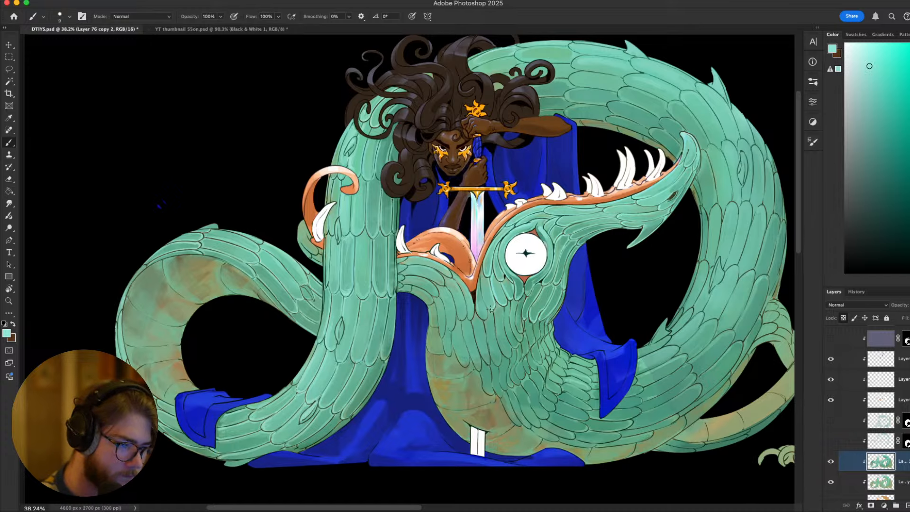
Paint light teal highlights along the edges of the small feather-like scales just below the dragon's eye
{"action": "left_click_drag", "start_coordinate": [664, 388], "coordinate": [570, 380]}
{"action": "key", "text": "super+equal"}
{"action": "key", "text": "super+equal"}
{"action": "left_click_drag", "start_coordinate": [612, 351], "coordinate": [672, 312]}
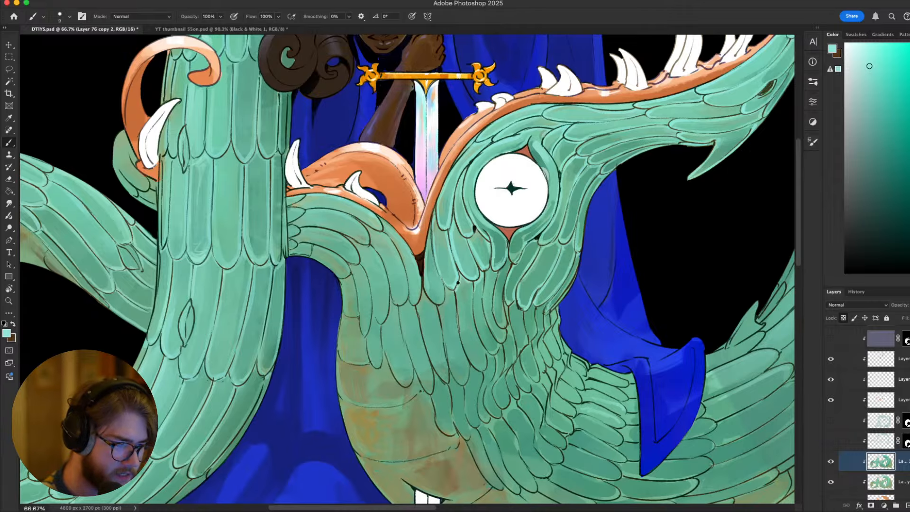
{"action": "mouse_move", "coordinate": [638, 369]}
{"action": "left_mouse_down"}
{"action": "mouse_move", "coordinate": [678, 348]}
{"action": "mouse_move", "coordinate": [709, 317]}
{"action": "mouse_move", "coordinate": [567, 295]}
{"action": "mouse_move", "coordinate": [629, 378]}
{"action": "left_mouse_up"}
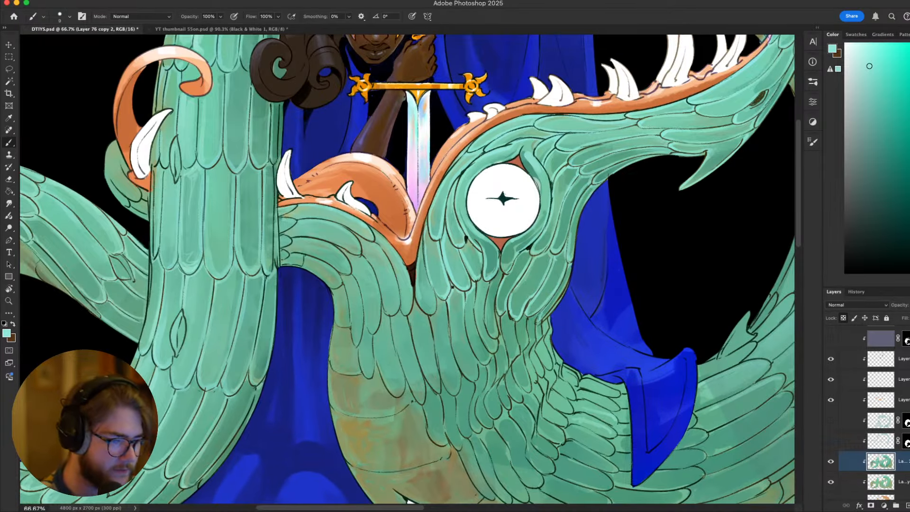
{"action": "scroll", "coordinate": [498, 281], "scroll_direction": "down", "scroll_amount": 5}
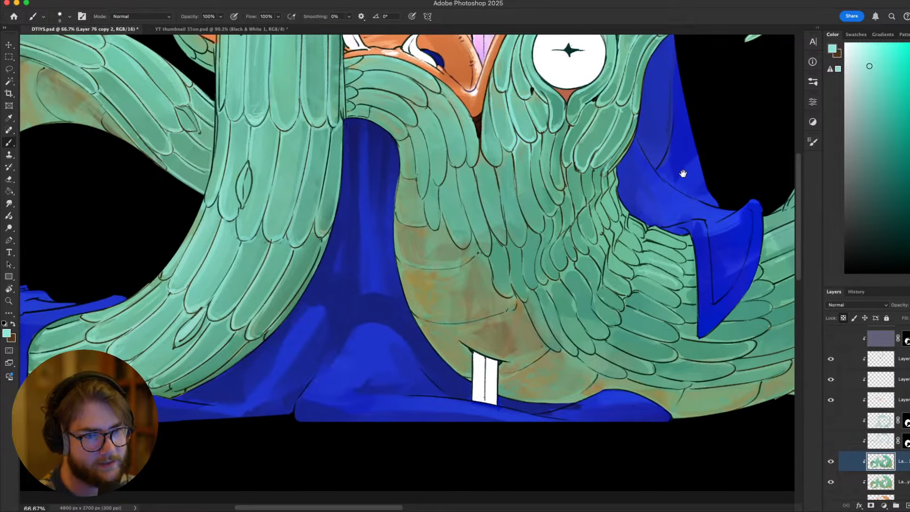
{"action": "scroll", "coordinate": [684, 175], "scroll_direction": "up", "scroll_amount": 3}
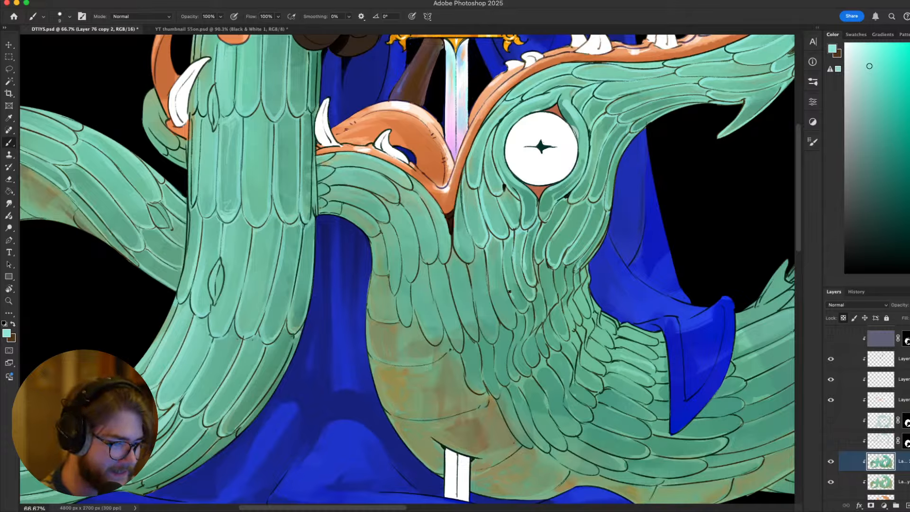
{"action": "key", "text": "bracketright"}
{"action": "key", "text": "bracketright"}
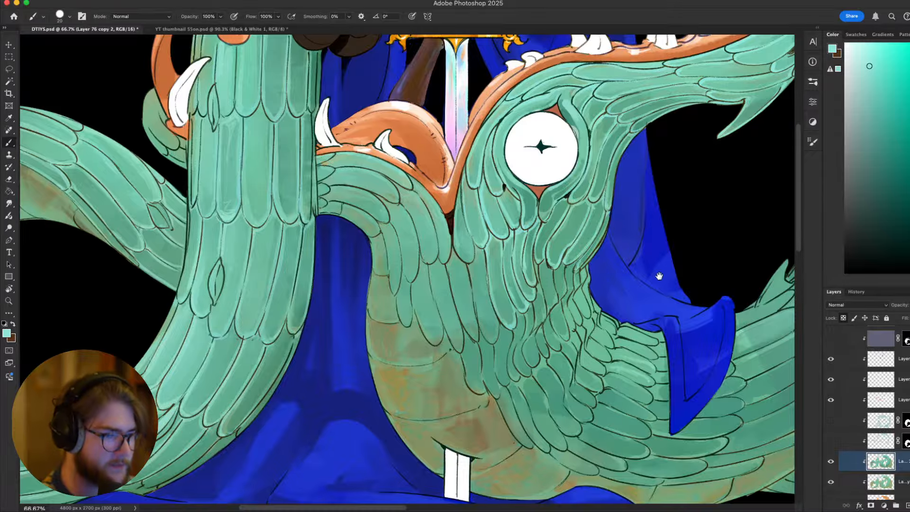
Highlight the edges of the long throat scales below the corner of the mouth with light teal strokes
{"action": "mouse_move", "coordinate": [710, 285]}
{"action": "left_mouse_down"}
{"action": "mouse_move", "coordinate": [548, 358]}
{"action": "mouse_move", "coordinate": [705, 301]}
{"action": "mouse_move", "coordinate": [656, 305]}
{"action": "mouse_move", "coordinate": [623, 327]}
{"action": "mouse_move", "coordinate": [725, 315]}
{"action": "mouse_move", "coordinate": [672, 346]}
{"action": "mouse_move", "coordinate": [735, 357]}
{"action": "left_mouse_up"}
{"action": "key", "text": "bracketleft"}
{"action": "key", "text": "bracketleft"}
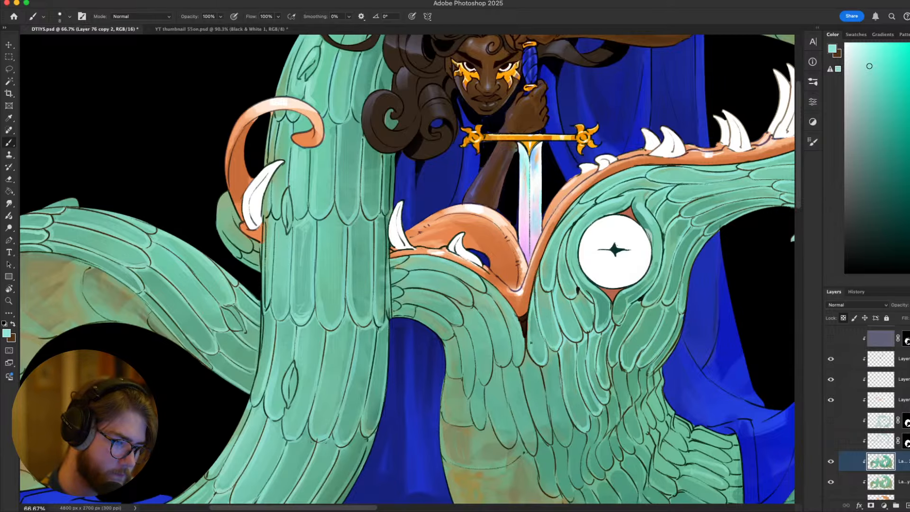
{"action": "scroll", "coordinate": [528, 332], "scroll_direction": "down", "scroll_amount": 5}
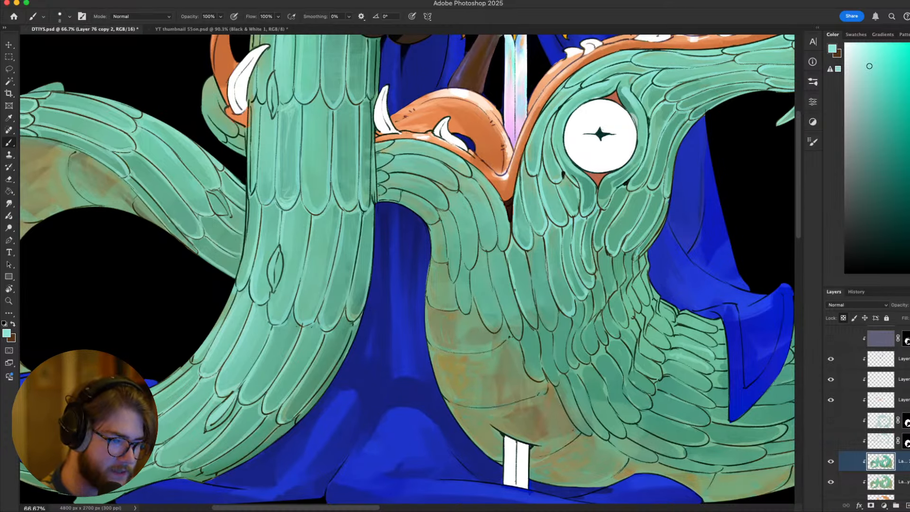
{"action": "left_click_drag", "start_coordinate": [534, 305], "coordinate": [527, 272]}
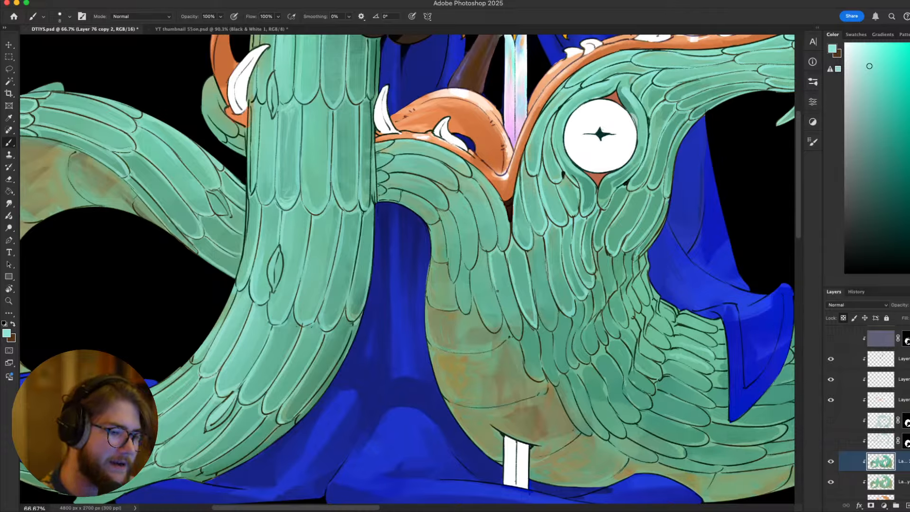
{"action": "left_click_drag", "start_coordinate": [497, 290], "coordinate": [508, 322]}
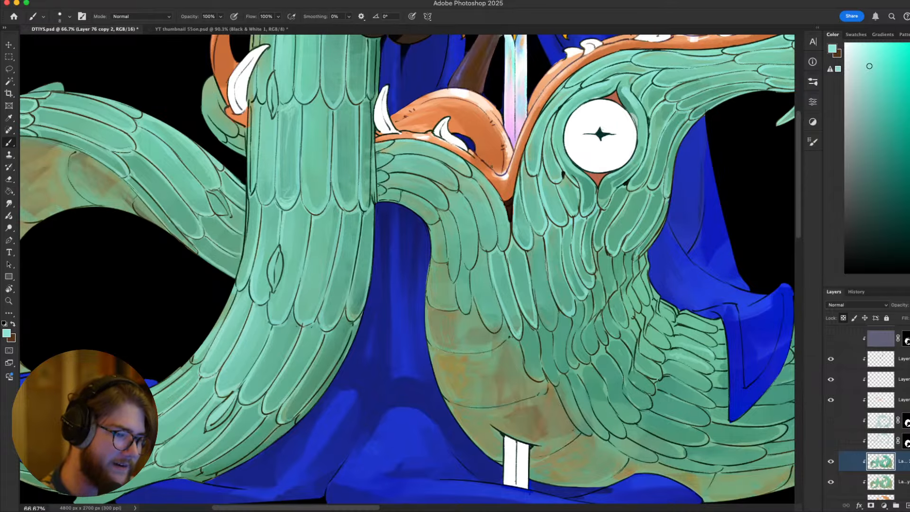
{"action": "key", "text": "bracketright"}
{"action": "key", "text": "bracketright"}
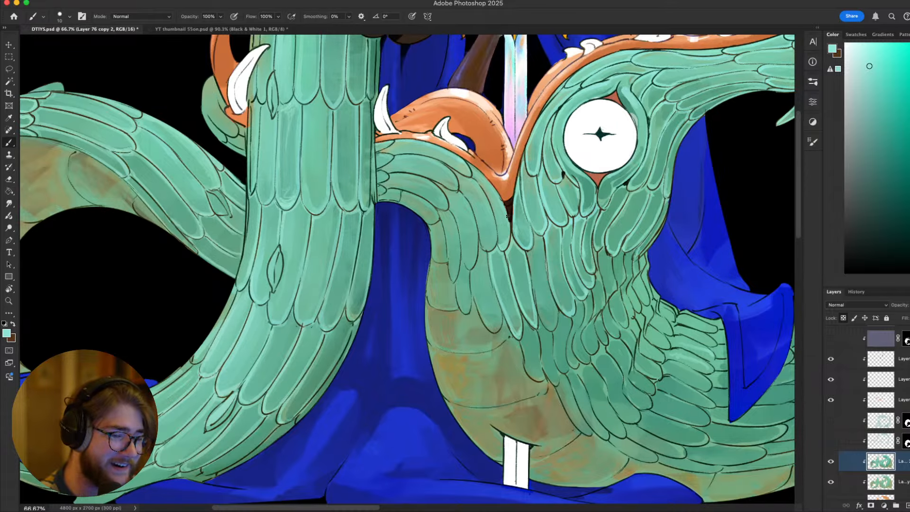
Rotate the canvas and paint light teal highlights on the lower jaw scales that border the belly
{"action": "key", "text": "r"}
{"action": "mouse_move", "coordinate": [616, 337]}
{"action": "left_mouse_down"}
{"action": "mouse_move", "coordinate": [393, 214]}
{"action": "mouse_move", "coordinate": [569, 199]}
{"action": "left_mouse_up"}
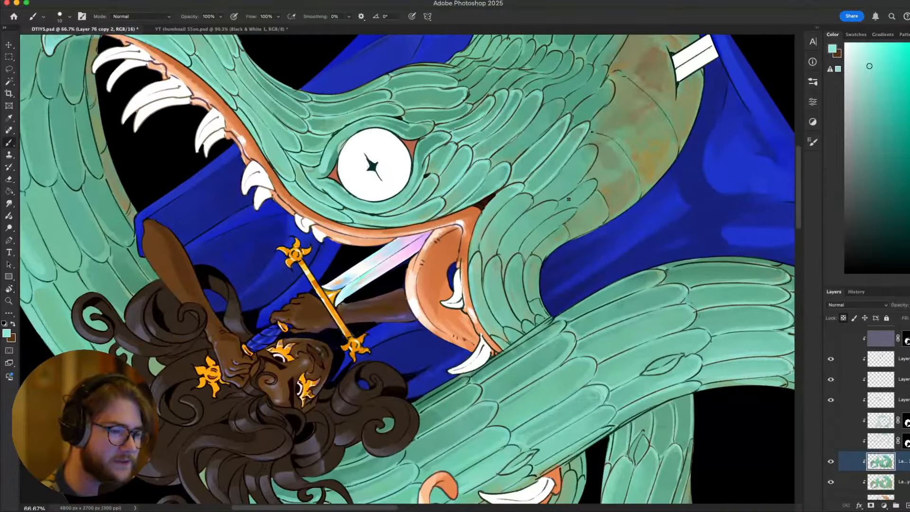
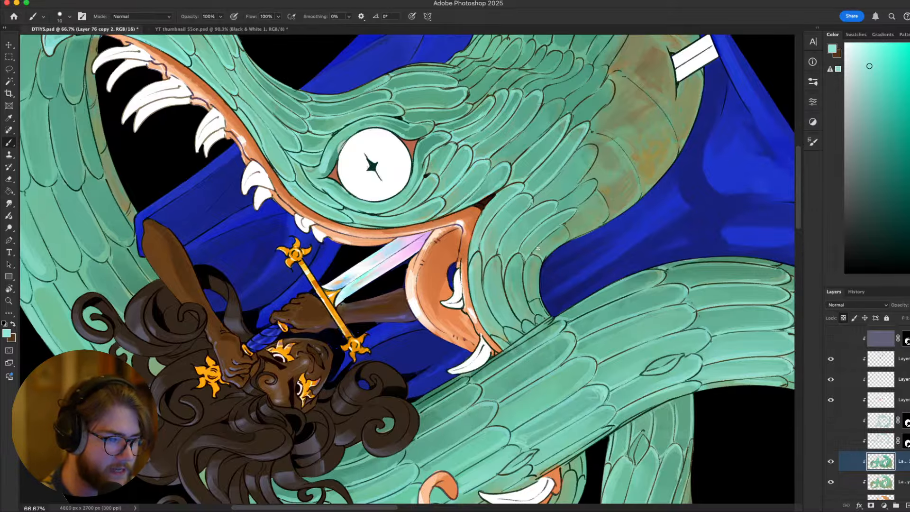
{"action": "key", "text": "Escape"}
{"action": "key", "text": "r"}
{"action": "mouse_move", "coordinate": [619, 427]}
{"action": "left_mouse_down"}
{"action": "mouse_move", "coordinate": [632, 408]}
{"action": "mouse_move", "coordinate": [472, 91]}
{"action": "left_mouse_up"}
{"action": "key", "text": "space"}
{"action": "left_click_drag", "start_coordinate": [537, 277], "coordinate": [608, 245]}
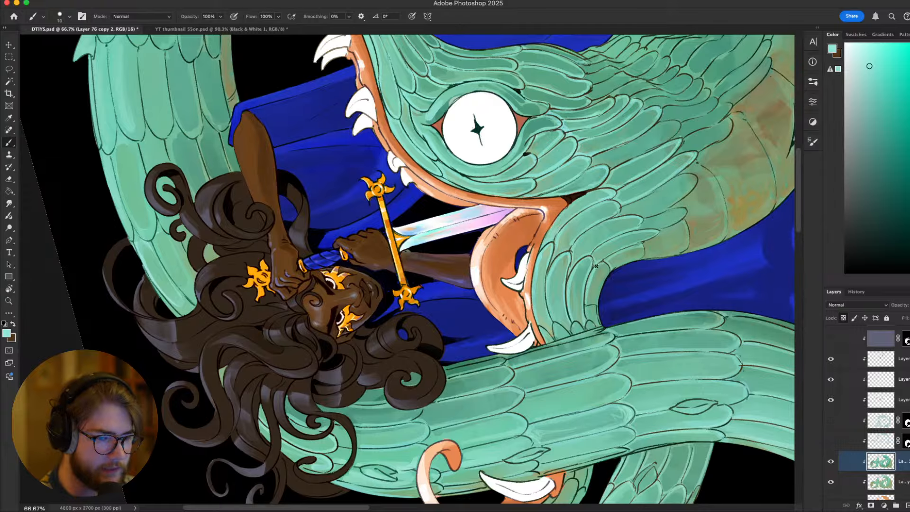
Rotate the canvas again and paint light teal highlights along the edges of the upper belly bands
{"action": "key", "text": "r"}
{"action": "left_click_drag", "start_coordinate": [588, 306], "coordinate": [602, 344]}
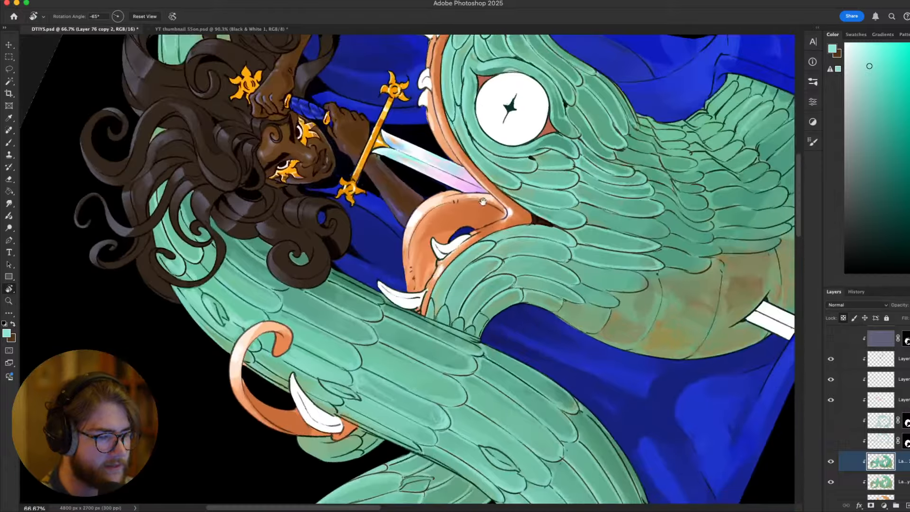
{"action": "key", "text": "Escape"}
{"action": "scroll", "coordinate": [607, 345], "scroll_direction": "down", "scroll_amount": 6}
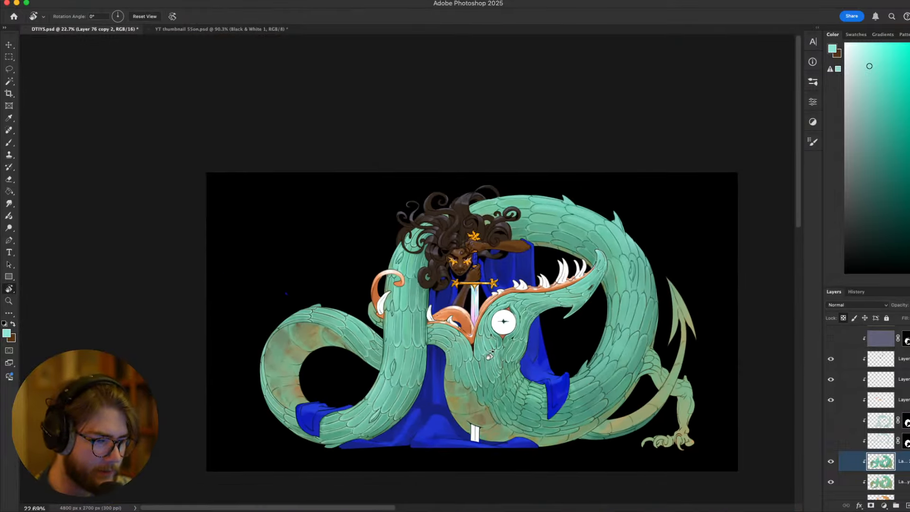
{"action": "scroll", "coordinate": [489, 353], "scroll_direction": "up", "scroll_amount": 2}
{"action": "left_click_drag", "start_coordinate": [507, 382], "coordinate": [554, 182]}
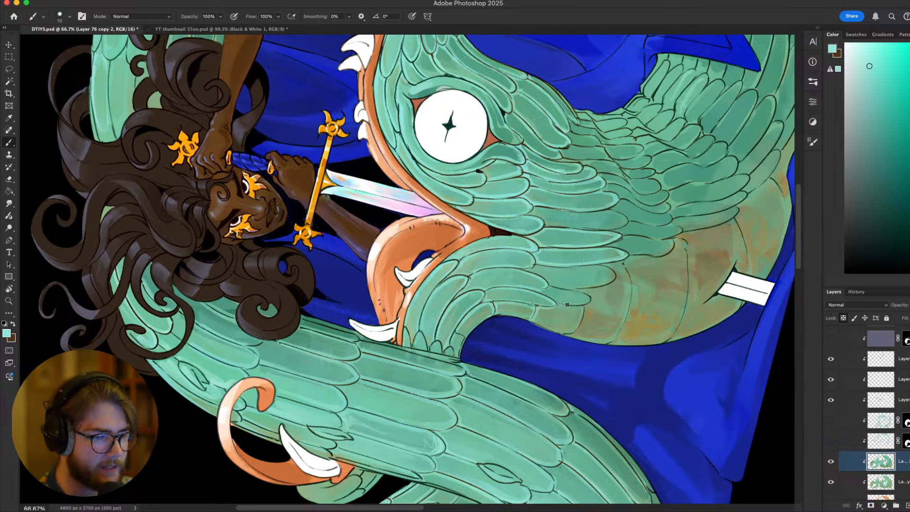
{"action": "left_click_drag", "start_coordinate": [572, 333], "coordinate": [577, 327]}
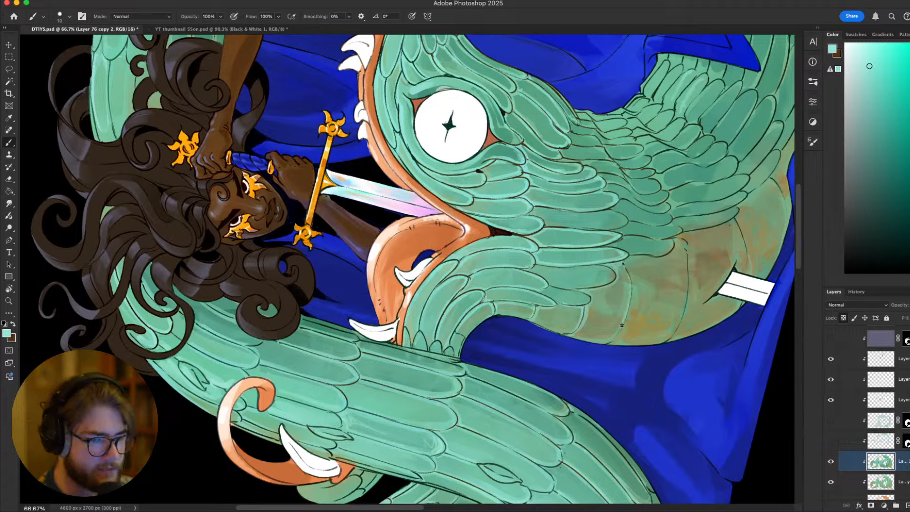
{"action": "left_click_drag", "start_coordinate": [621, 339], "coordinate": [619, 336]}
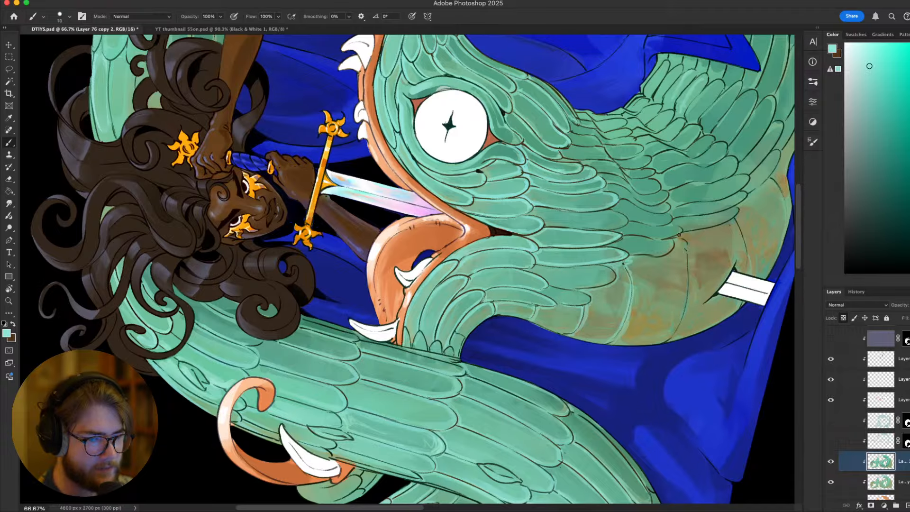
Highlight the belly band edge above the sword tip with a size 25 brush and check the whole painting
{"action": "key", "text": "Escape"}
{"action": "left_click_drag", "start_coordinate": [655, 431], "coordinate": [749, 204]}
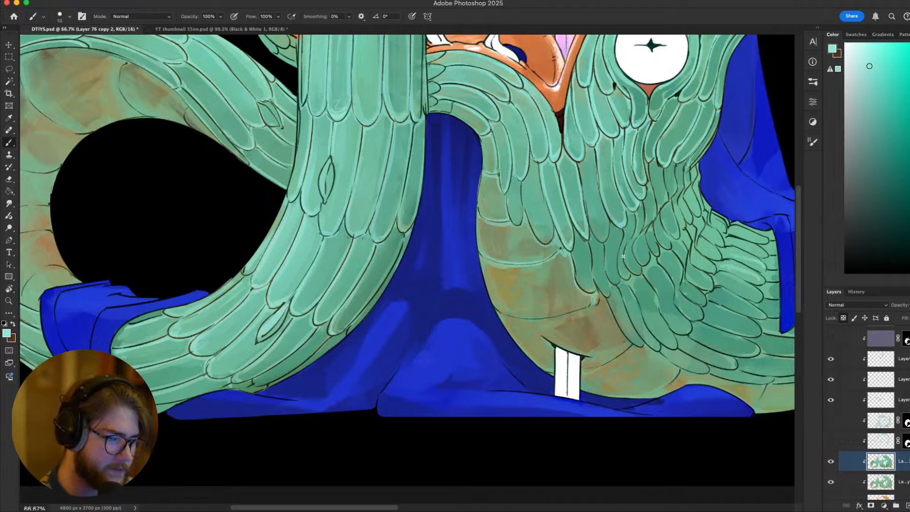
{"action": "key", "text": "r"}
{"action": "mouse_move", "coordinate": [623, 256]}
{"action": "left_mouse_down"}
{"action": "mouse_move", "coordinate": [619, 225]}
{"action": "mouse_move", "coordinate": [571, 128]}
{"action": "left_mouse_up"}
{"action": "key", "text": "]"}
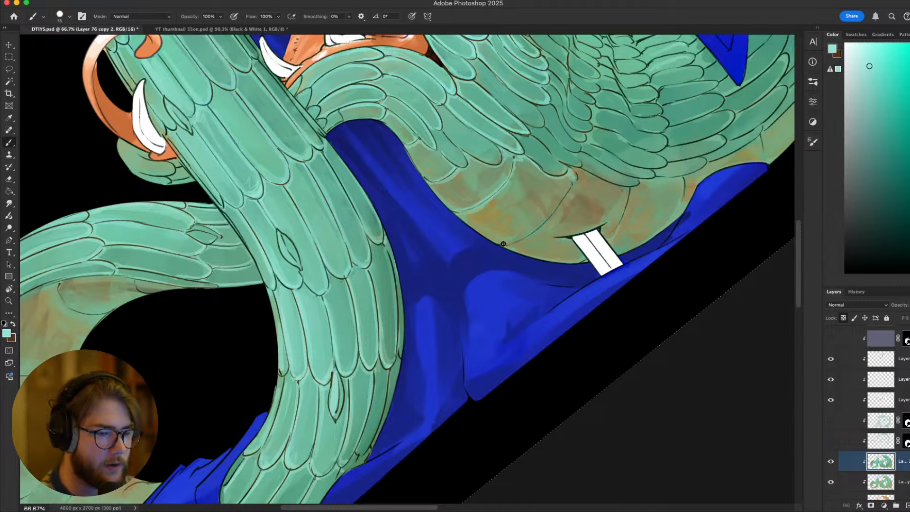
{"action": "key", "text": "]"}
{"action": "key", "text": "]"}
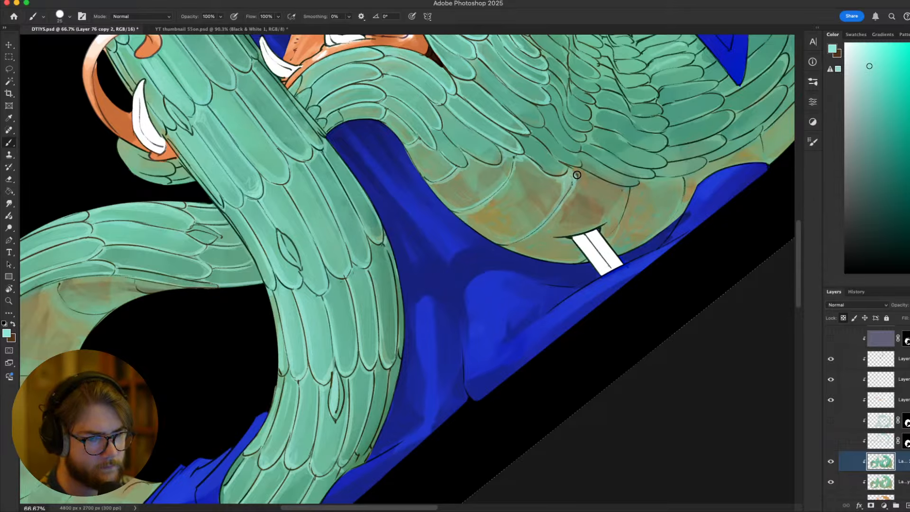
{"action": "key", "text": "Escape"}
{"action": "left_click_drag", "start_coordinate": [688, 356], "coordinate": [597, 383]}
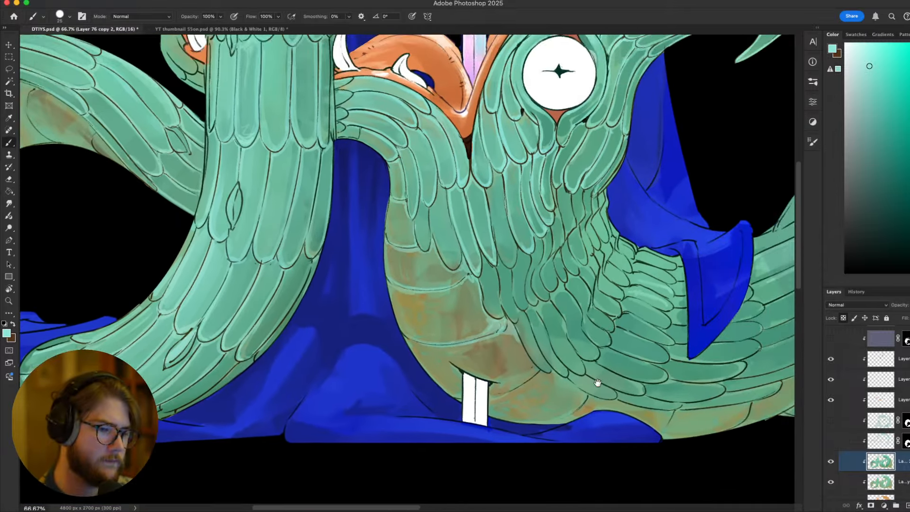
{"action": "key", "text": "super+minus"}
{"action": "key", "text": "super+minus"}
{"action": "key", "text": "super+minus"}
{"action": "key", "text": "super+minus"}
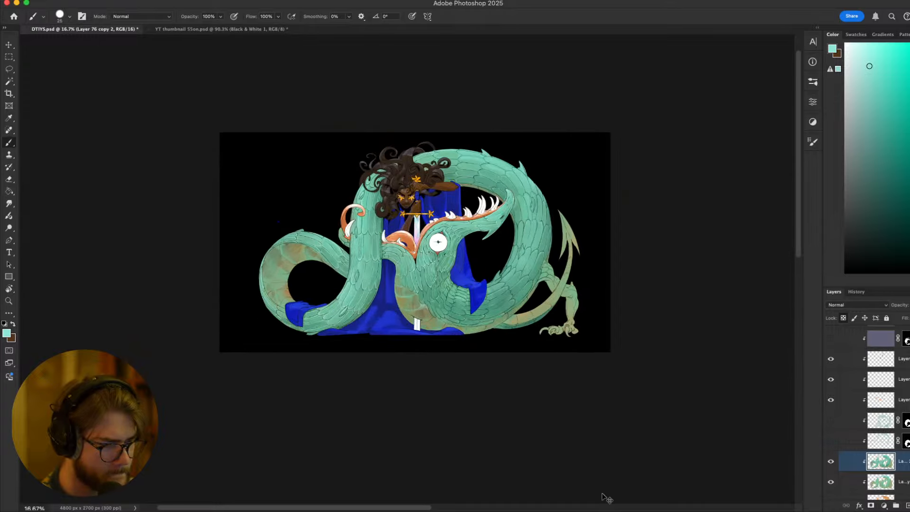
Sample a darker muted green from the throat area beside the belly bands as the brush colour
{"action": "key", "text": "super+plus"}
{"action": "key", "text": "super+plus"}
{"action": "key", "text": "super+plus"}
{"action": "key", "text": "r"}
{"action": "mouse_move", "coordinate": [601, 493]}
{"action": "left_mouse_down"}
{"action": "mouse_move", "coordinate": [631, 303]}
{"action": "mouse_move", "coordinate": [612, 146]}
{"action": "mouse_move", "coordinate": [532, 169]}
{"action": "left_mouse_up"}
{"action": "key", "text": "b"}
{"action": "left_click", "coordinate": [469, 279], "text": "alt"}
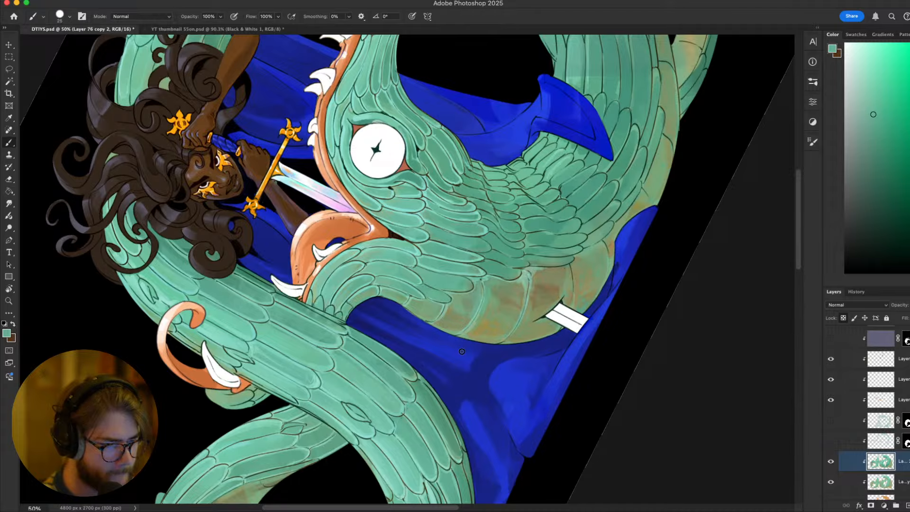
{"action": "key", "text": "Escape"}
{"action": "left_click_drag", "start_coordinate": [662, 370], "coordinate": [681, 297]}
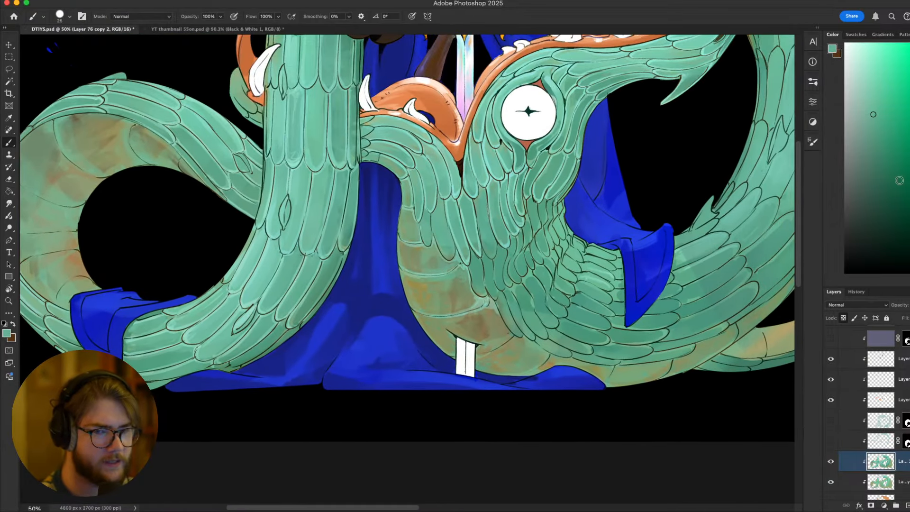
Choose a mid orange and paint orange glow strokes on the belly bands above the sword tip
{"action": "left_click", "coordinate": [909, 260]}
{"action": "left_click", "coordinate": [885, 85]}
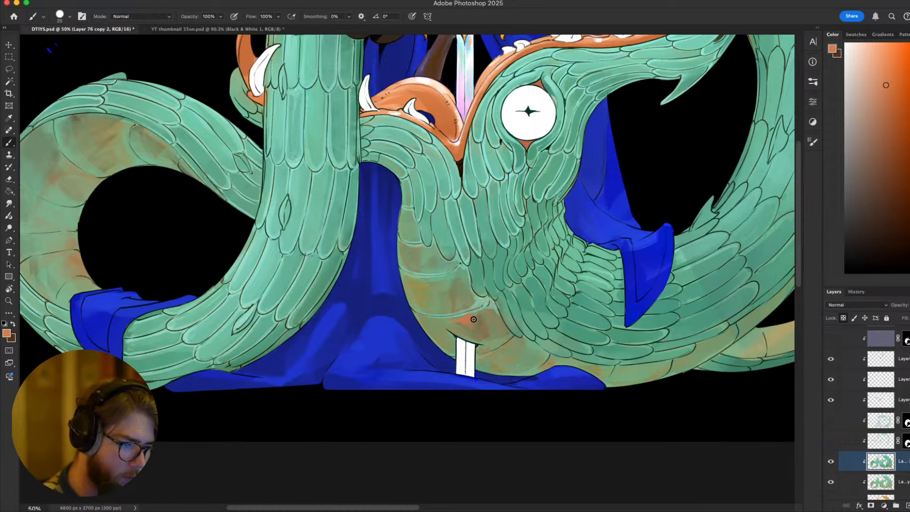
{"action": "left_click_drag", "start_coordinate": [462, 303], "coordinate": [458, 279]}
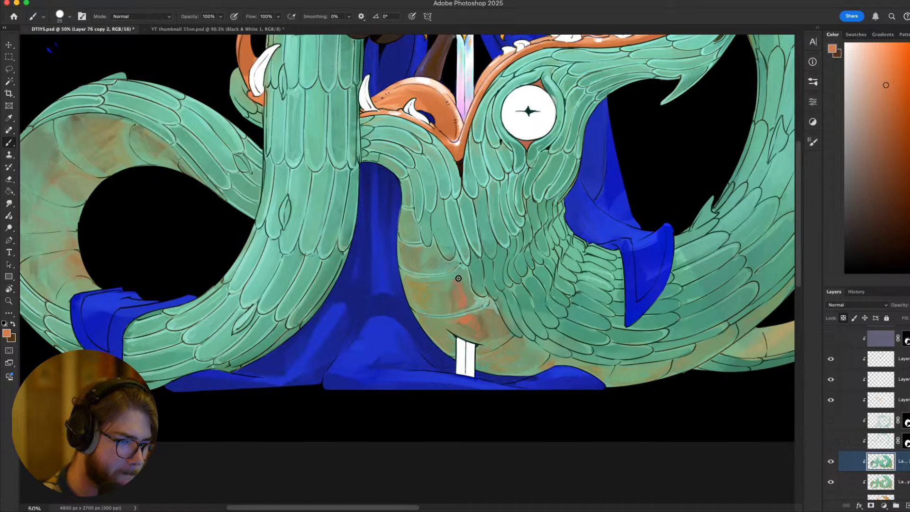
Choose a pale peach and paint lighter strokes inside the orange marks on the belly bands
{"action": "left_click", "coordinate": [861, 55]}
{"action": "key", "text": "bracketleft"}
{"action": "key", "text": "bracketleft"}
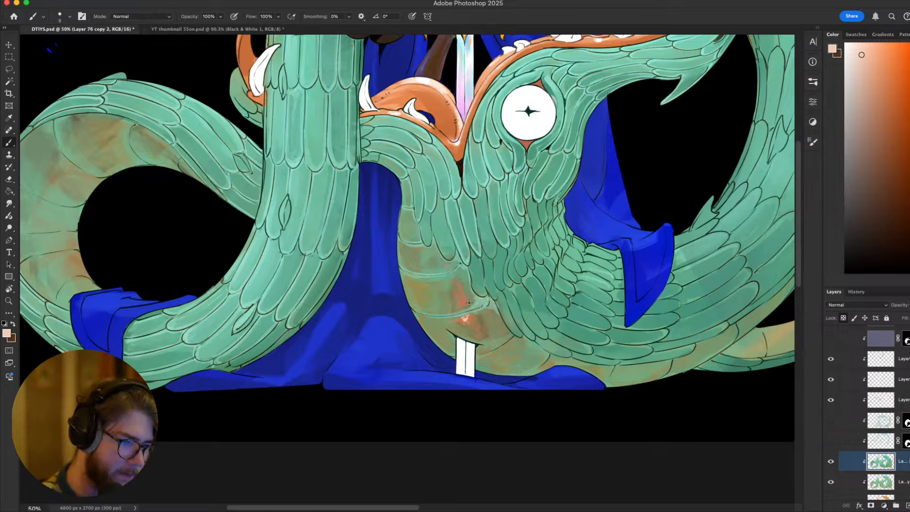
{"action": "key", "text": "bracketright"}
{"action": "key", "text": "bracketright"}
{"action": "key", "text": "bracketright"}
{"action": "key", "text": "bracketright"}
{"action": "left_click_drag", "start_coordinate": [466, 321], "coordinate": [461, 300]}
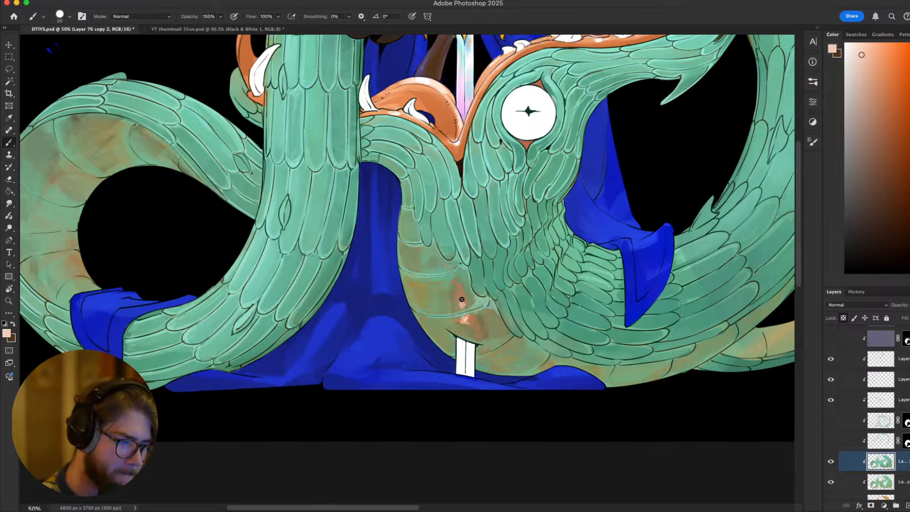
Add small near-white highlights with a smaller brush in the centre of the orange belly marks
{"action": "key", "text": "bracketleft"}
{"action": "key", "text": "bracketleft"}
{"action": "left_click", "coordinate": [465, 322], "text": "alt"}
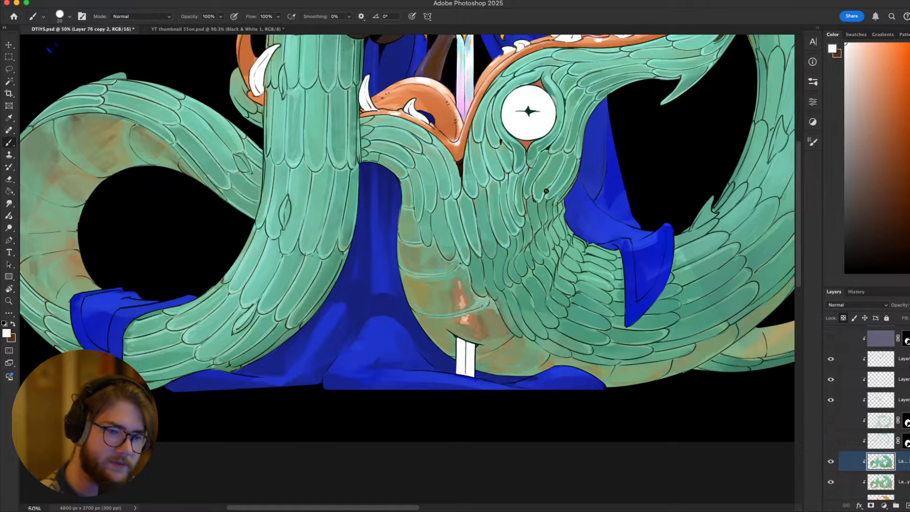
Try another small near-white highlight inside the orange mark on the belly band above the sword tip
{"action": "left_click_drag", "start_coordinate": [465, 323], "coordinate": [466, 319]}
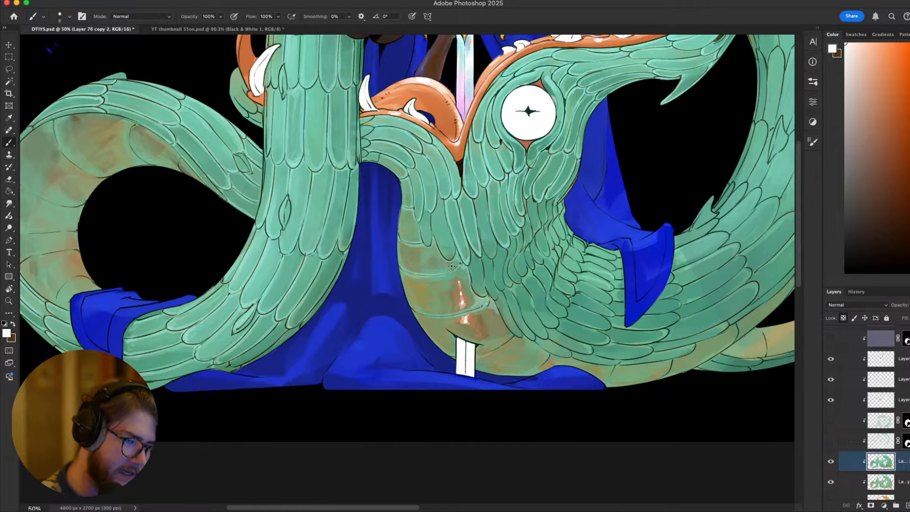
{"action": "scroll", "coordinate": [411, 269], "scroll_direction": "down", "scroll_amount": 5}
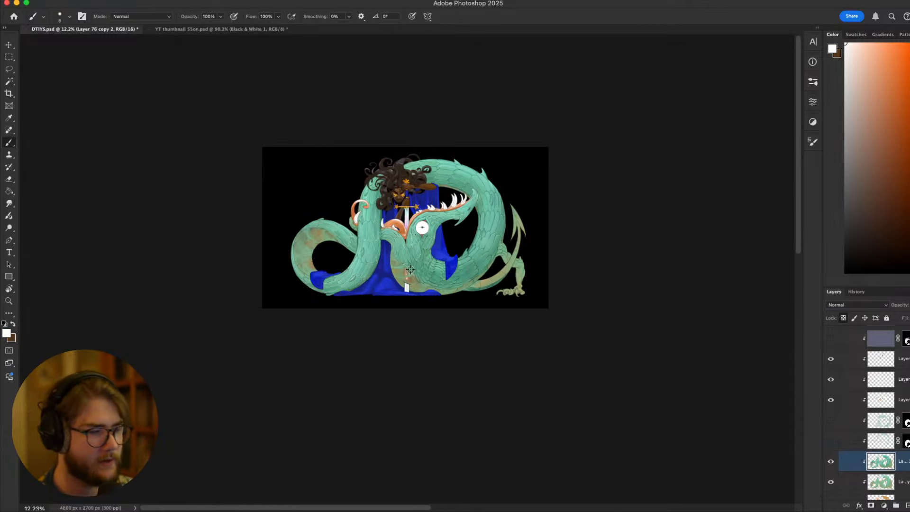
{"action": "scroll", "coordinate": [411, 269], "scroll_direction": "up", "scroll_amount": 3}
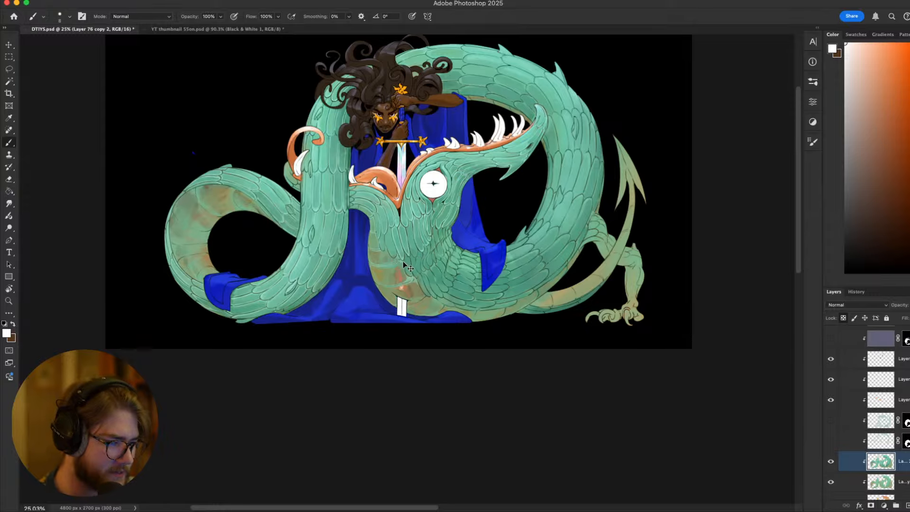
{"action": "scroll", "coordinate": [403, 262], "scroll_direction": "up", "scroll_amount": 3}
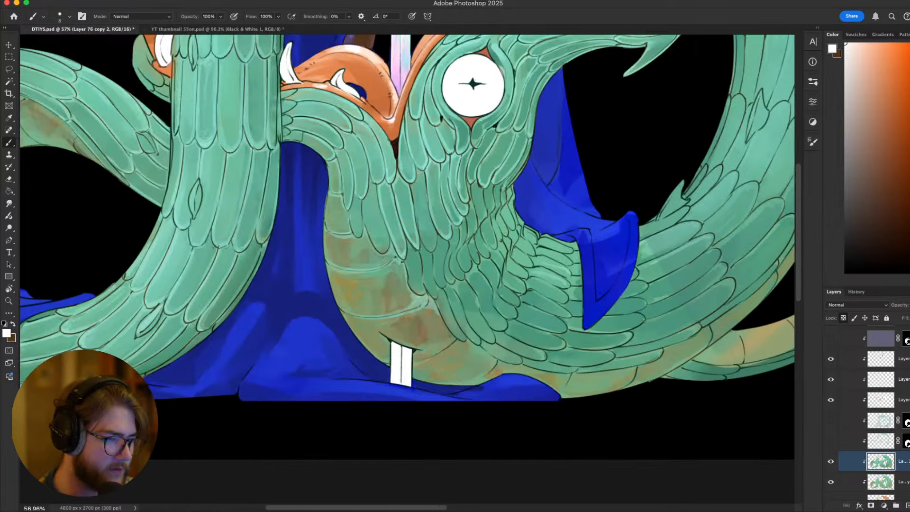
Sample a teal green from the throat scales beside the belly bands as the brush colour and enlarge the brush
{"action": "key", "text": "r"}
{"action": "left_click_drag", "start_coordinate": [402, 262], "coordinate": [414, 154]}
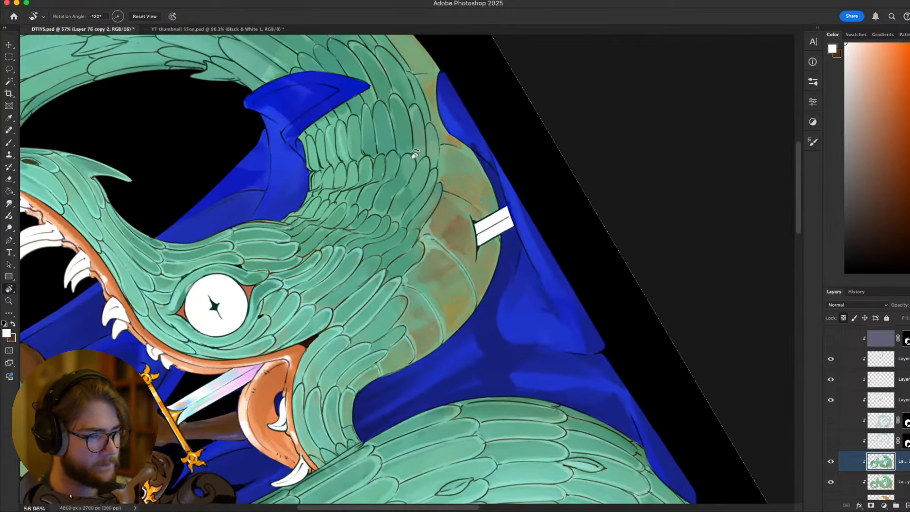
{"action": "key", "text": "b"}
{"action": "left_click_drag", "start_coordinate": [539, 303], "coordinate": [649, 337]}
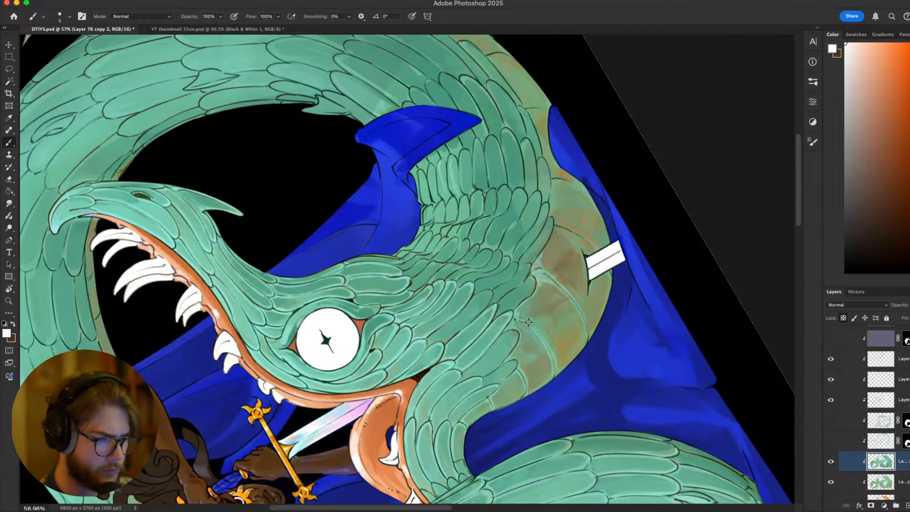
{"action": "left_click", "coordinate": [503, 344], "text": "alt"}
{"action": "key", "text": "bracketright"}
{"action": "key", "text": "bracketright"}
{"action": "key", "text": "bracketright"}
{"action": "key", "text": "bracketright"}
{"action": "key", "text": "bracketright"}
{"action": "key", "text": "bracketright"}
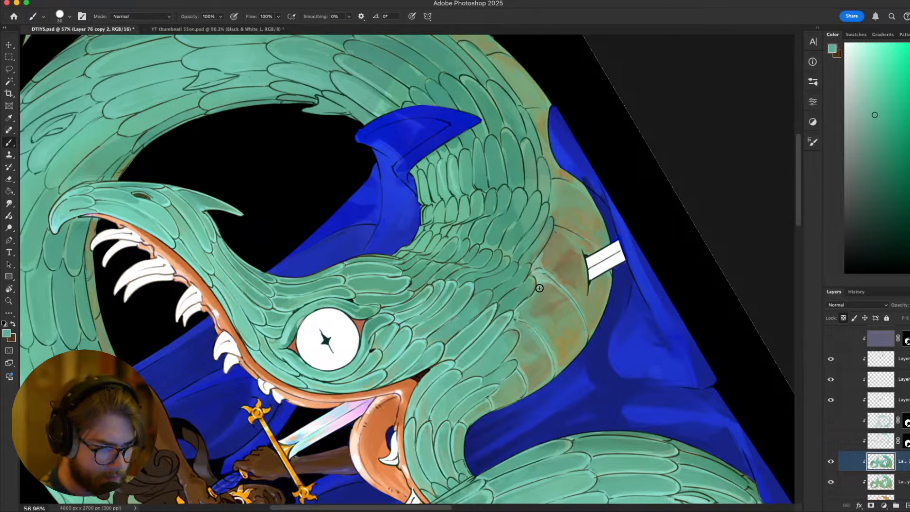
{"action": "key", "text": "Escape"}
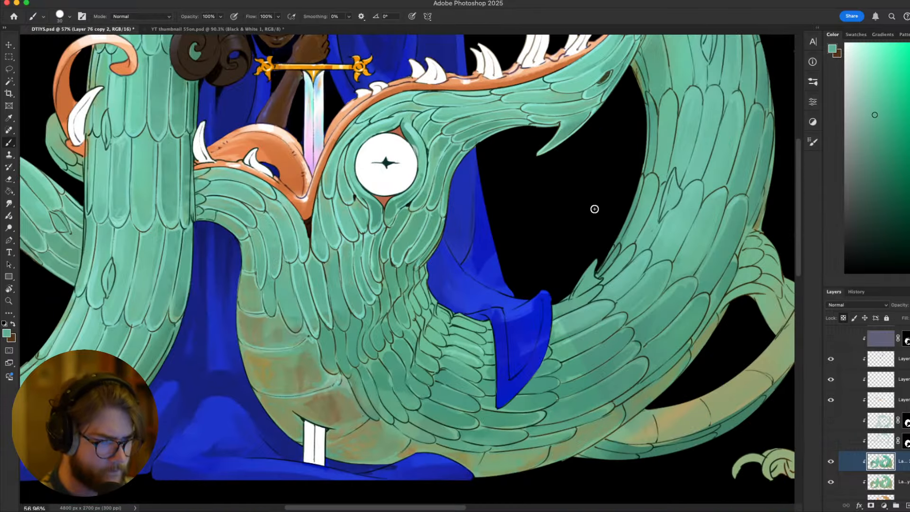
Examine the whole painting, comparing the dragon's head, throat and belly colouring up close and from afar
{"action": "left_click_drag", "start_coordinate": [450, 372], "coordinate": [515, 346]}
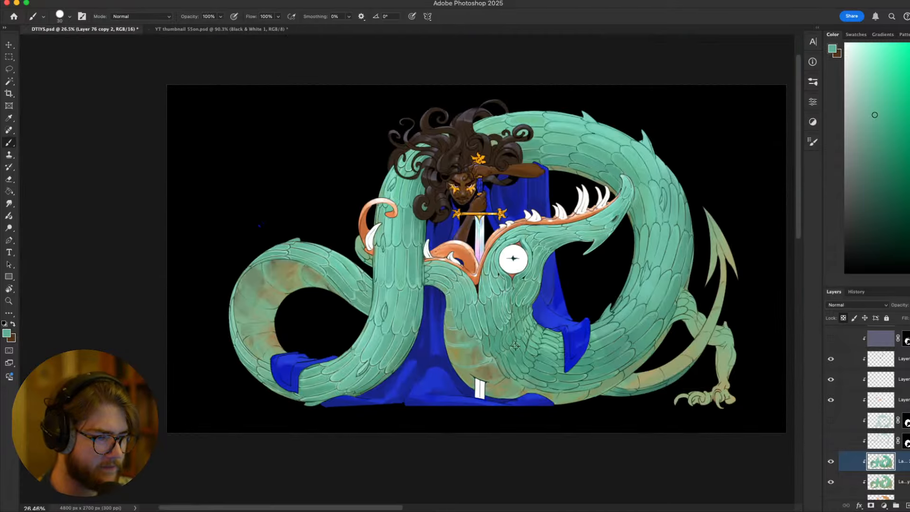
{"action": "scroll", "coordinate": [515, 346], "scroll_direction": "down", "scroll_amount": 2}
{"action": "scroll", "coordinate": [493, 312], "scroll_direction": "up", "scroll_amount": 5}
{"action": "left_click_drag", "start_coordinate": [503, 291], "coordinate": [483, 310]}
{"action": "scroll", "coordinate": [483, 310], "scroll_direction": "down", "scroll_amount": 5}
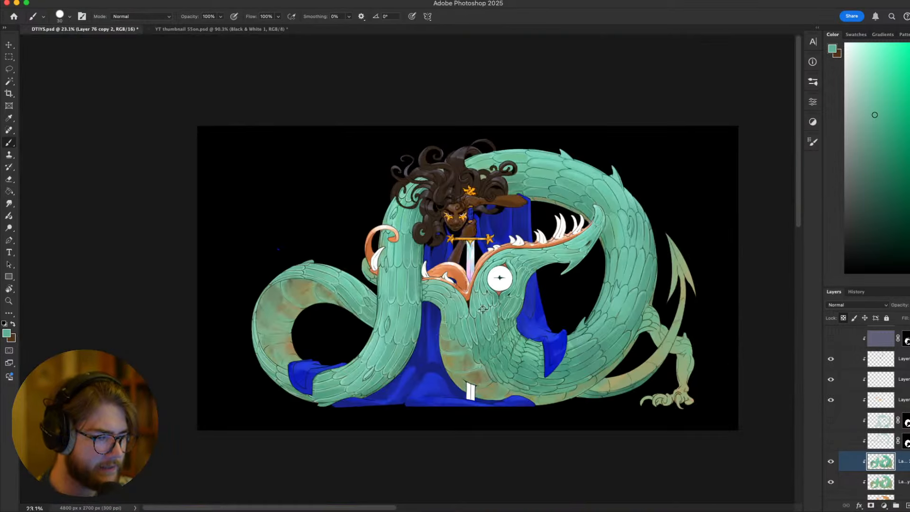
{"action": "scroll", "coordinate": [483, 309], "scroll_direction": "up", "scroll_amount": 5}
{"action": "scroll", "coordinate": [498, 298], "scroll_direction": "down", "scroll_amount": 6}
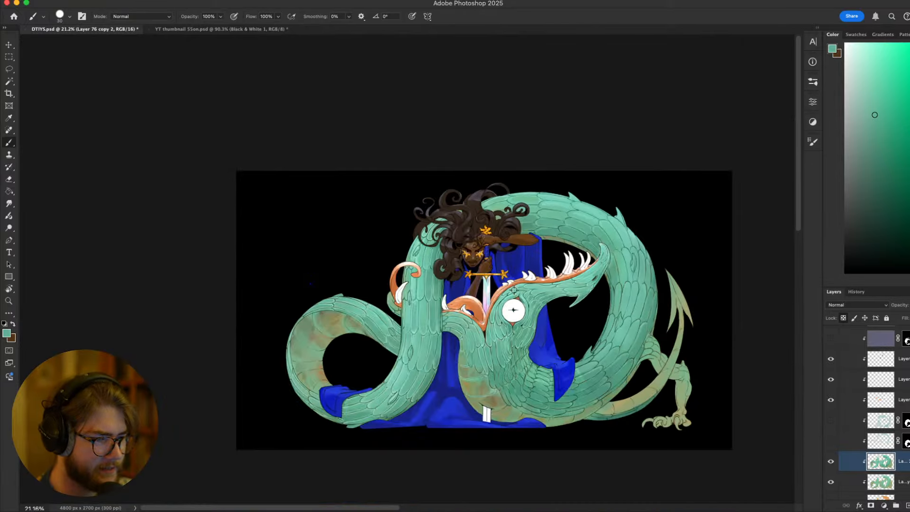
{"action": "scroll", "coordinate": [514, 290], "scroll_direction": "up", "scroll_amount": 6}
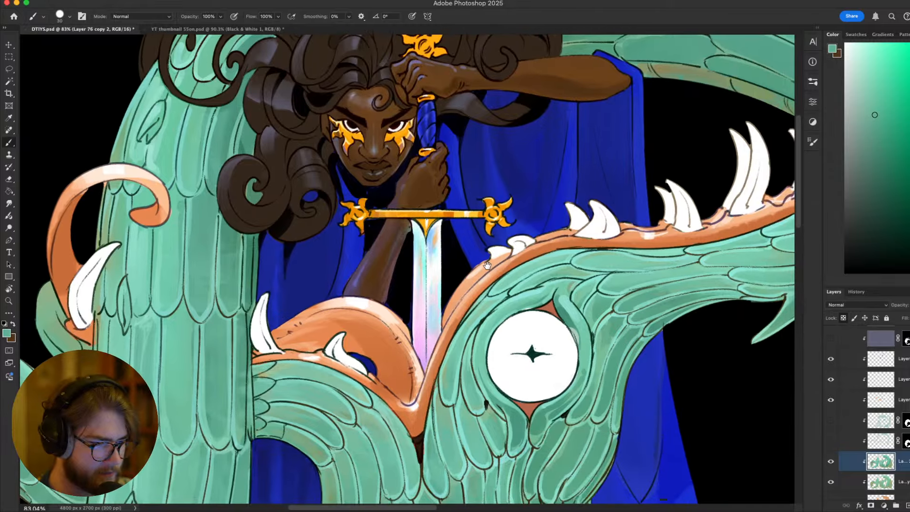
{"action": "scroll", "coordinate": [488, 266], "scroll_direction": "down", "scroll_amount": 5}
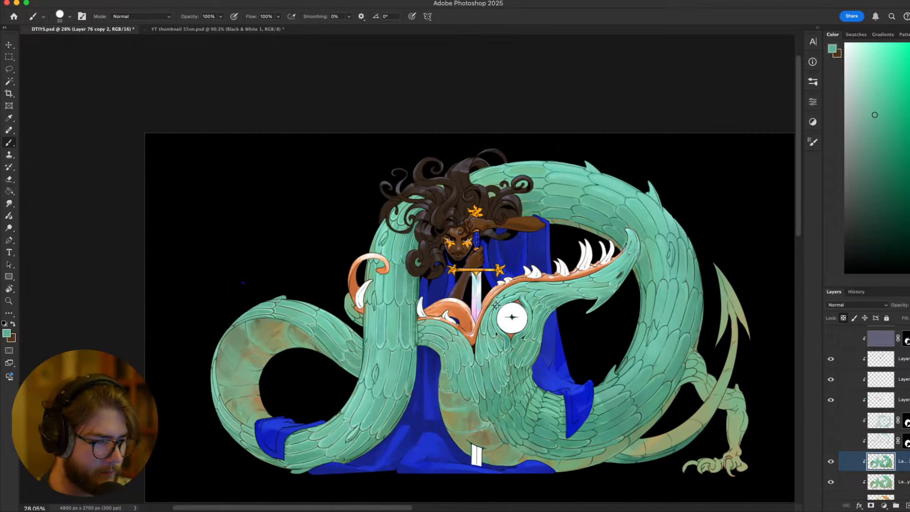
{"action": "scroll", "coordinate": [496, 305], "scroll_direction": "up", "scroll_amount": 3}
{"action": "scroll", "coordinate": [523, 294], "scroll_direction": "down", "scroll_amount": 3}
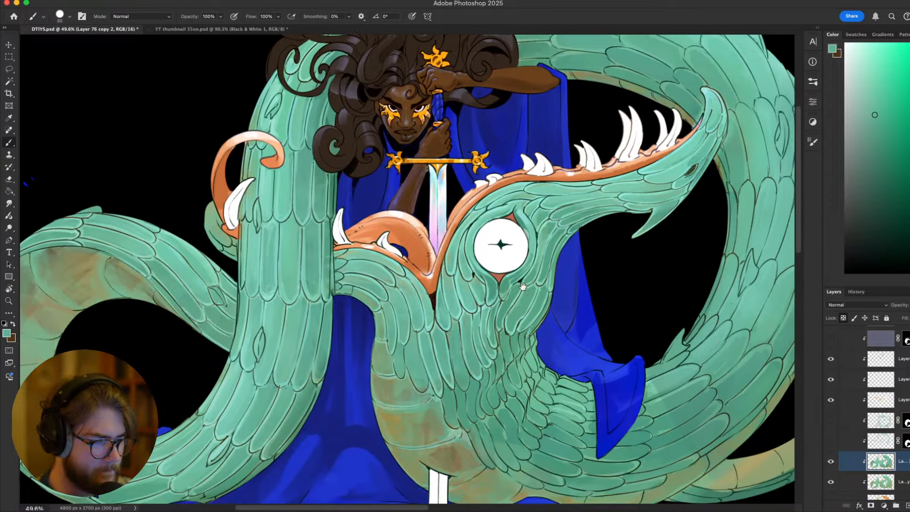
{"action": "scroll", "coordinate": [523, 286], "scroll_direction": "down", "scroll_amount": 4}
{"action": "scroll", "coordinate": [521, 283], "scroll_direction": "up", "scroll_amount": 4}
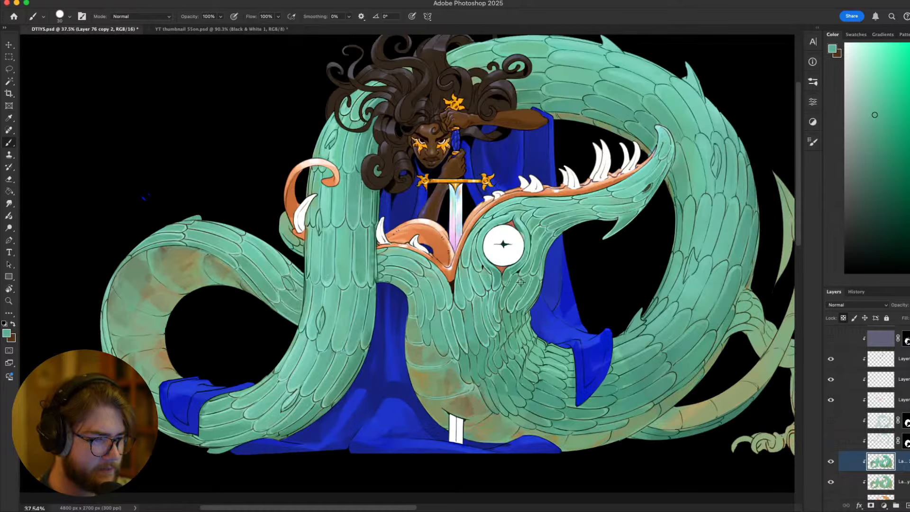
{"action": "scroll", "coordinate": [532, 277], "scroll_direction": "down", "scroll_amount": 2}
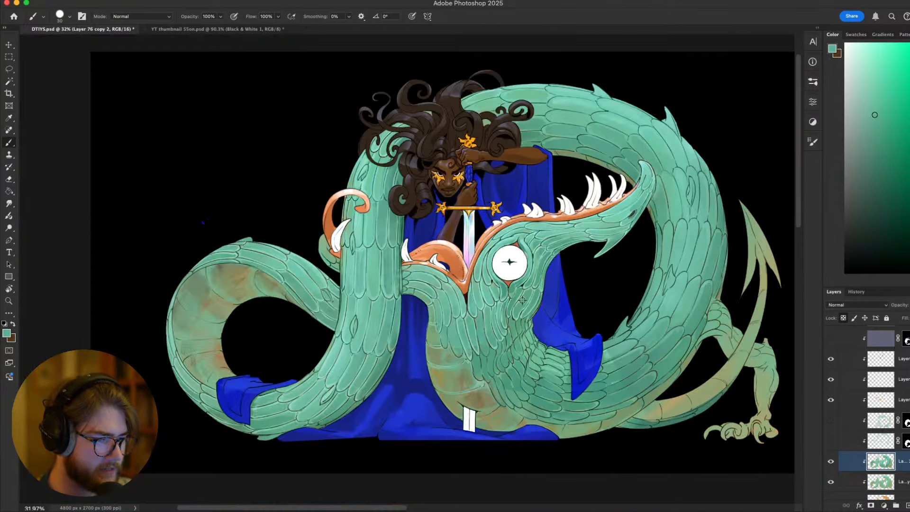
{"action": "scroll", "coordinate": [524, 294], "scroll_direction": "down", "scroll_amount": 2}
{"action": "scroll", "coordinate": [519, 295], "scroll_direction": "up", "scroll_amount": 5}
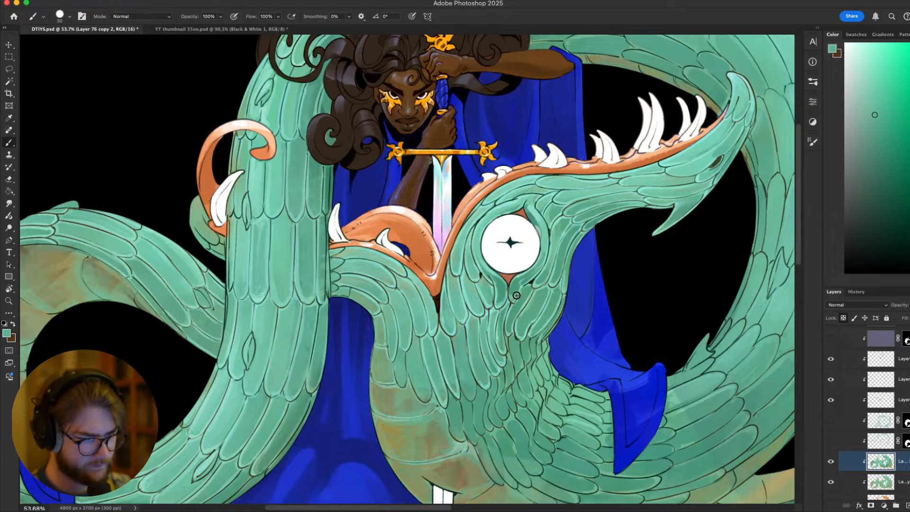
{"action": "scroll", "coordinate": [512, 283], "scroll_direction": "down", "scroll_amount": 3}
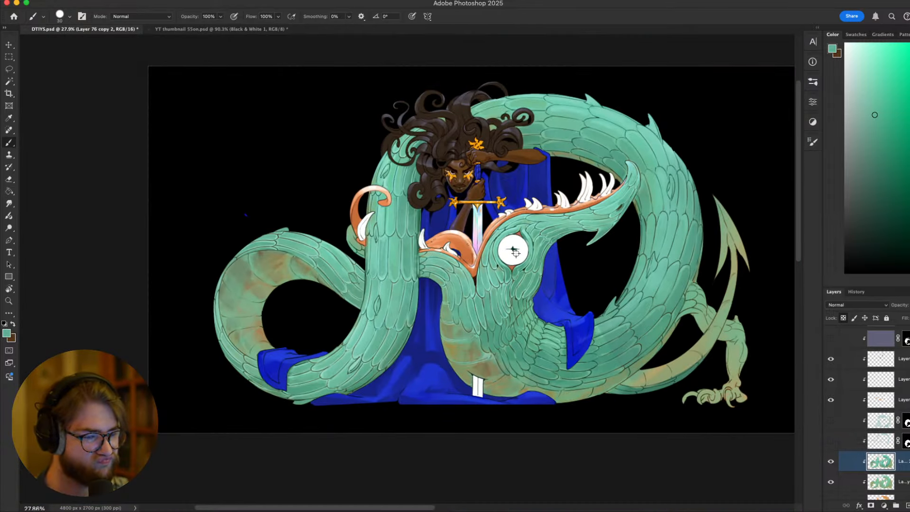
Sample the belly's brown, shift it to a warmer orange-brown and tint the throat scales bordering the belly bands with a 60 px brush
{"action": "scroll", "coordinate": [514, 269], "scroll_direction": "up", "scroll_amount": 2}
{"action": "left_click_drag", "start_coordinate": [527, 336], "coordinate": [526, 256]}
{"action": "key", "text": "r"}
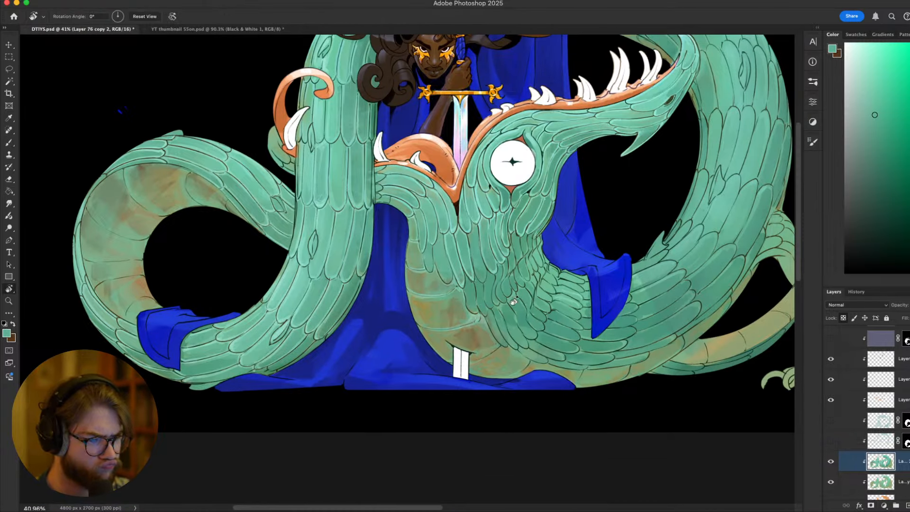
{"action": "left_click_drag", "start_coordinate": [517, 326], "coordinate": [506, 229]}
{"action": "key", "text": "b"}
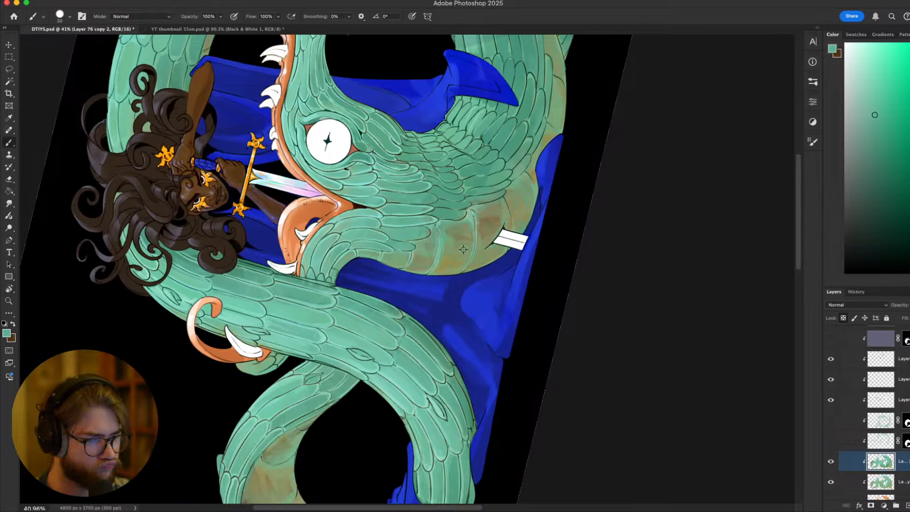
{"action": "left_click", "coordinate": [464, 238], "text": "alt"}
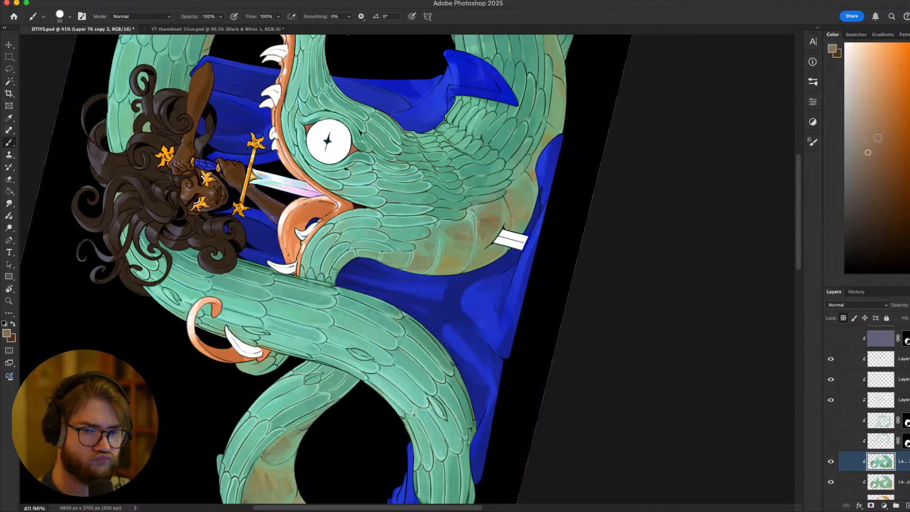
{"action": "left_click", "coordinate": [881, 137]}
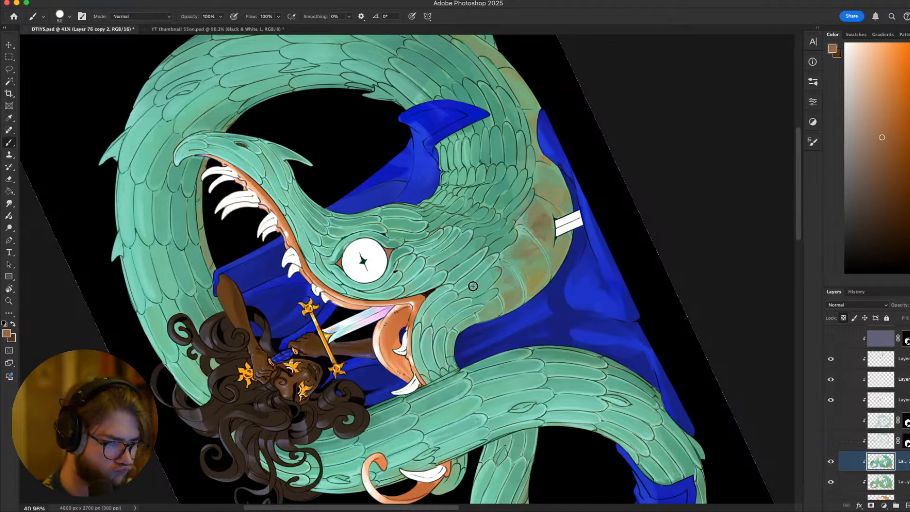
{"action": "mouse_move", "coordinate": [469, 288]}
{"action": "left_mouse_down"}
{"action": "mouse_move", "coordinate": [492, 273]}
{"action": "mouse_move", "coordinate": [469, 284]}
{"action": "mouse_move", "coordinate": [510, 242]}
{"action": "mouse_move", "coordinate": [467, 282]}
{"action": "left_mouse_up"}
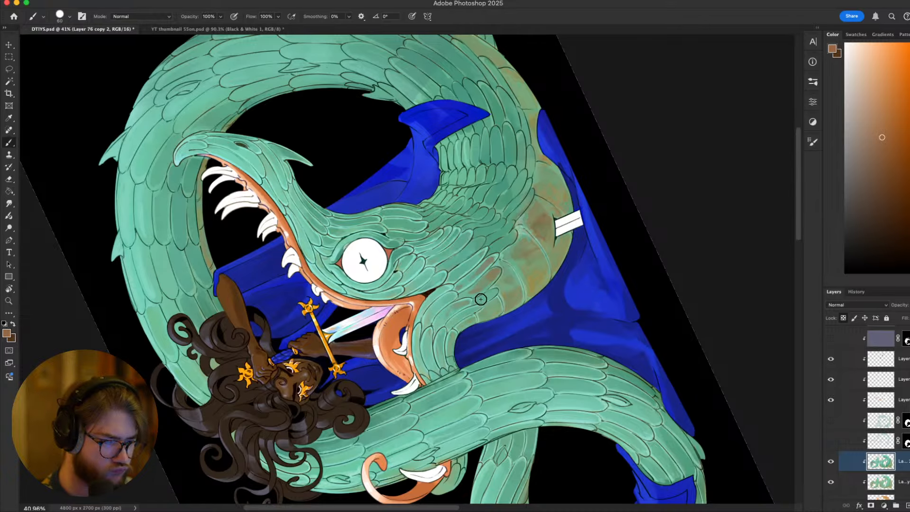
{"action": "key", "text": "Escape"}
{"action": "left_click_drag", "start_coordinate": [557, 396], "coordinate": [689, 415]}
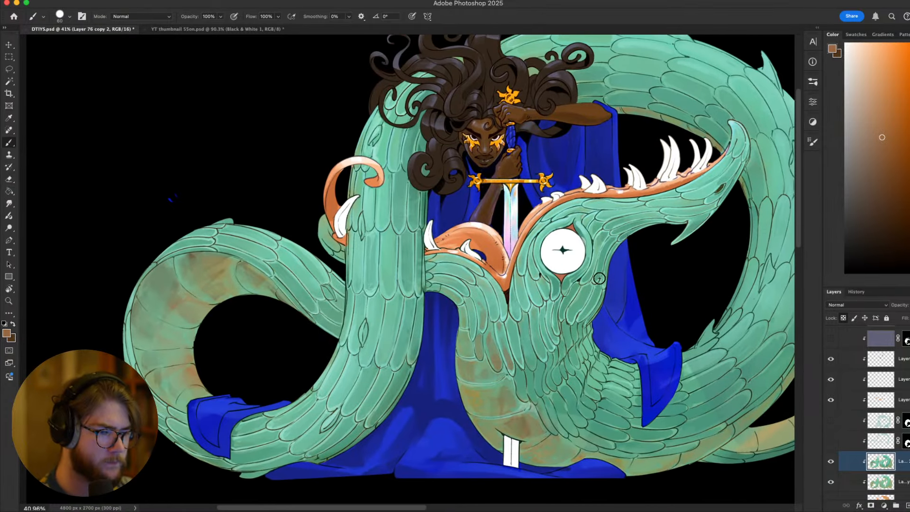
Extend the orange-brown tint over the upper throat scales below the jaw corner with a 70 px brush
{"action": "key", "text": "r"}
{"action": "mouse_move", "coordinate": [659, 343]}
{"action": "left_mouse_down"}
{"action": "mouse_move", "coordinate": [591, 413]}
{"action": "mouse_move", "coordinate": [469, 398]}
{"action": "left_mouse_up"}
{"action": "key", "text": "]"}
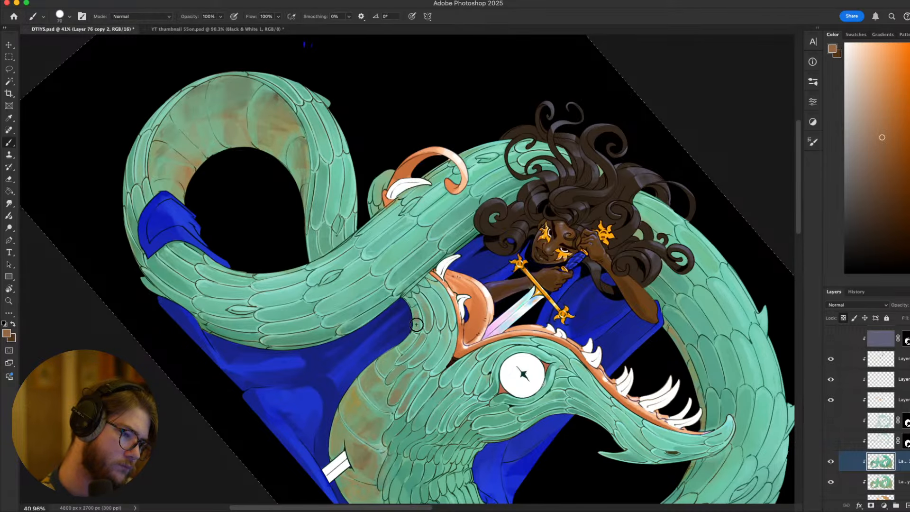
{"action": "mouse_move", "coordinate": [421, 344]}
{"action": "left_mouse_down"}
{"action": "mouse_move", "coordinate": [472, 305]}
{"action": "mouse_move", "coordinate": [477, 244]}
{"action": "mouse_move", "coordinate": [419, 198]}
{"action": "mouse_move", "coordinate": [425, 204]}
{"action": "left_mouse_up"}
{"action": "key", "text": "Escape"}
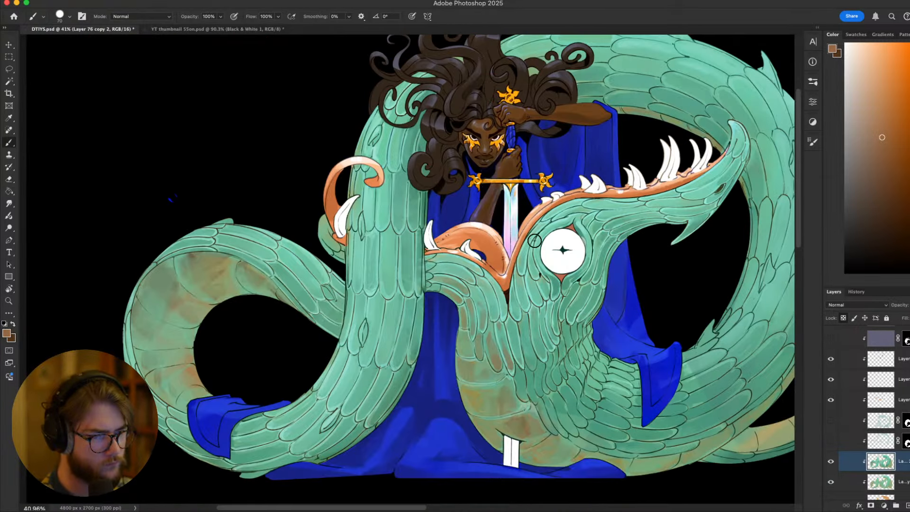
{"action": "left_click_drag", "start_coordinate": [650, 320], "coordinate": [616, 179]}
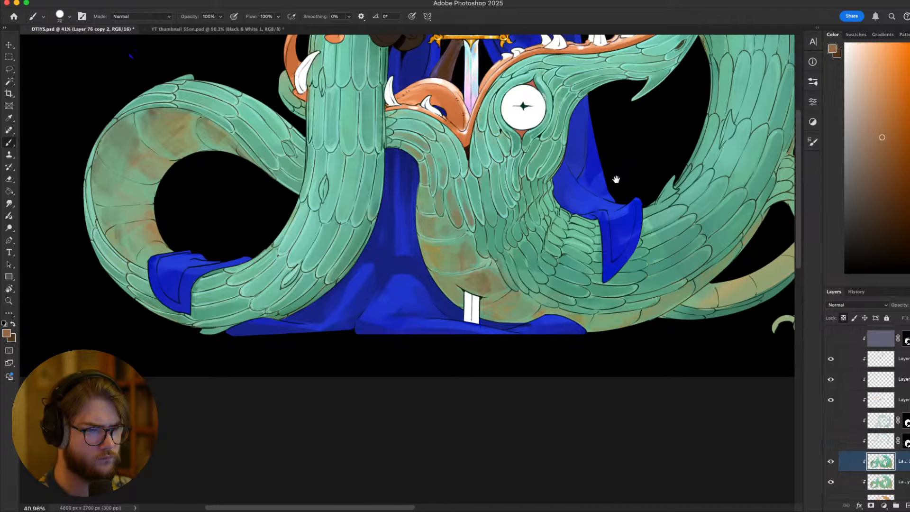
{"action": "key", "text": "ctrl+minus"}
{"action": "key", "text": "super+minus"}
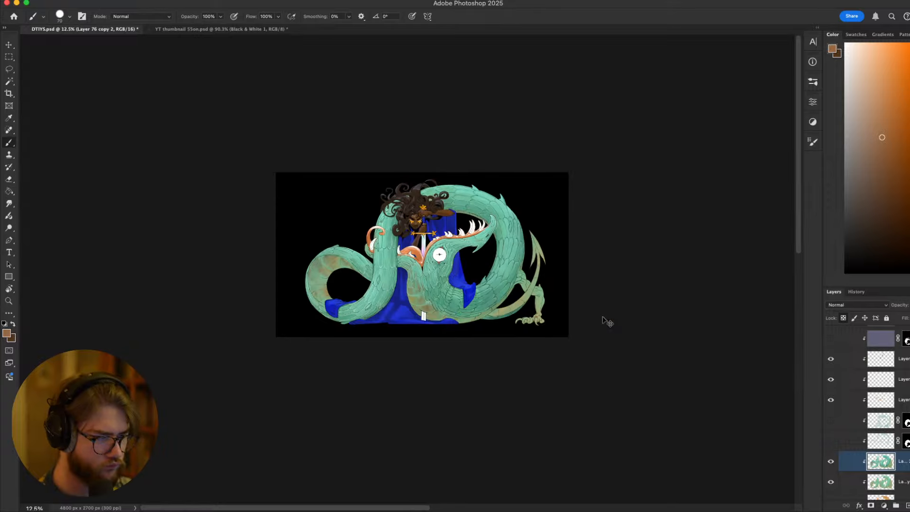
Choose a lighter peach-orange, reduce the brush to 15 px and start brightening the edges of the tinted upper throat scales
{"action": "key", "text": "super+equal"}
{"action": "key", "text": "super+equal"}
{"action": "key", "text": "super+equal"}
{"action": "key", "text": "super+equal"}
{"action": "key", "text": "super+equal"}
{"action": "key", "text": "r"}
{"action": "left_click_drag", "start_coordinate": [602, 317], "coordinate": [708, 117]}
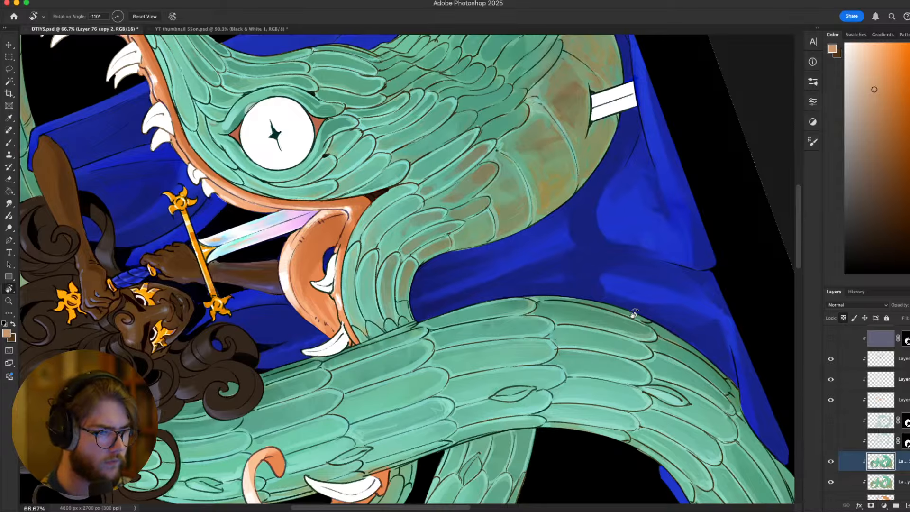
{"action": "left_click_drag", "start_coordinate": [635, 313], "coordinate": [711, 123]}
{"action": "key", "text": "b"}
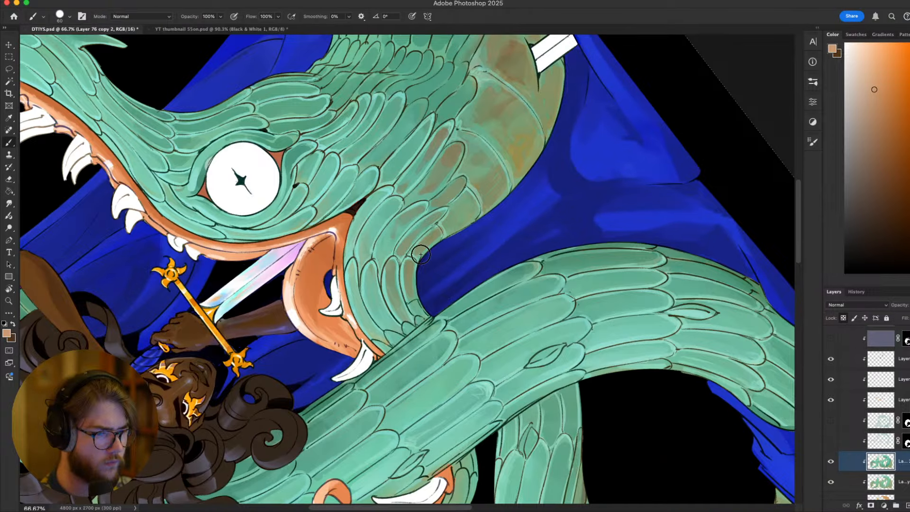
{"action": "key", "text": "bracketleft"}
{"action": "key", "text": "bracketleft"}
{"action": "key", "text": "bracketleft"}
{"action": "key", "text": "bracketleft"}
{"action": "key", "text": "bracketleft"}
{"action": "key", "text": "bracketleft"}
{"action": "key", "text": "bracketleft"}
{"action": "key", "text": "bracketleft"}
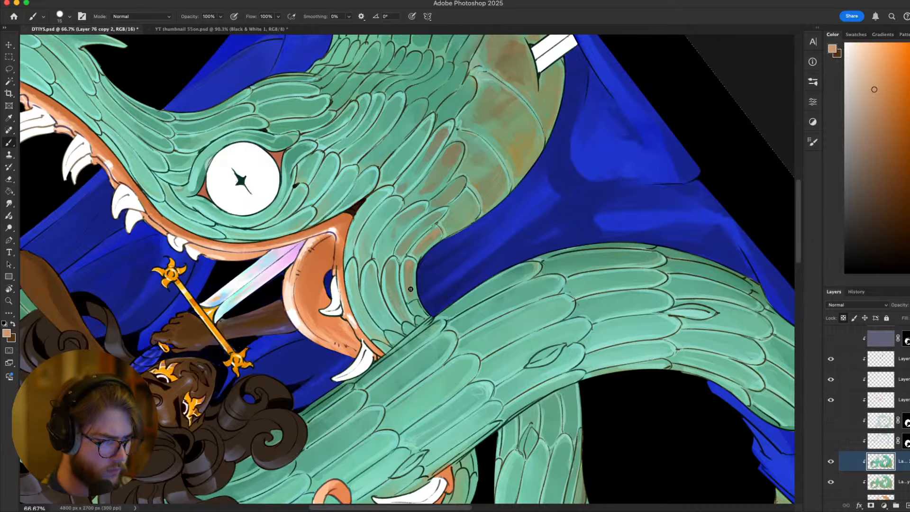
Paint more peach-orange edge highlights along the tinted throat scales between the jaw corner and the belly bands
{"action": "key", "text": "r"}
{"action": "mouse_move", "coordinate": [413, 264]}
{"action": "left_mouse_down"}
{"action": "mouse_move", "coordinate": [612, 322]}
{"action": "mouse_move", "coordinate": [479, 119]}
{"action": "left_mouse_up"}
{"action": "left_click_drag", "start_coordinate": [587, 306], "coordinate": [570, 192]}
{"action": "key", "text": "b"}
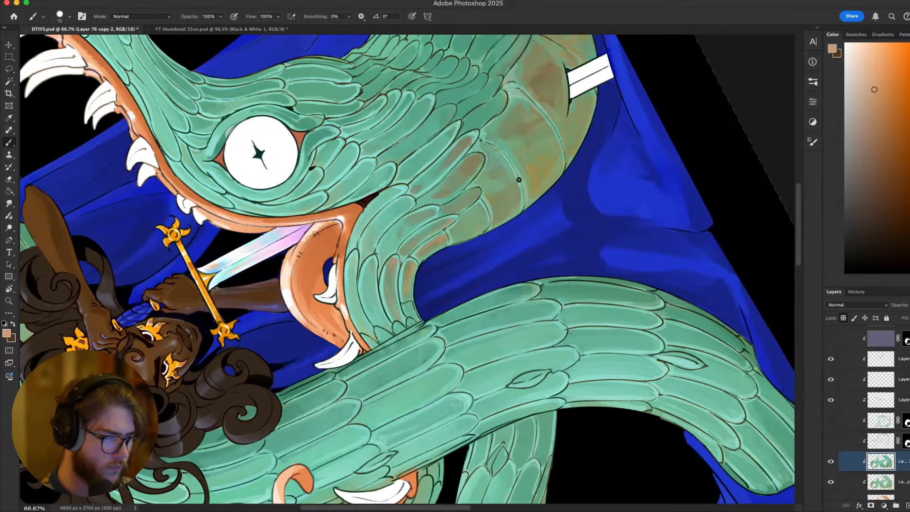
Add fine peach-orange edge accents with a smaller brush to the tinted scale tips bordering the belly bands
{"action": "key", "text": "r"}
{"action": "key", "text": "Escape"}
{"action": "left_click_drag", "start_coordinate": [577, 271], "coordinate": [545, 365]}
{"action": "key", "text": "b"}
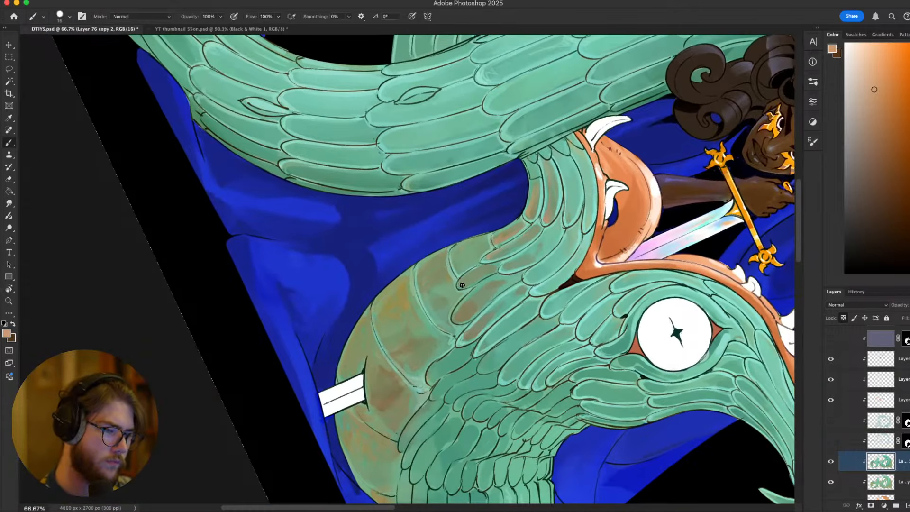
{"action": "key", "text": "bracketleft"}
{"action": "key", "text": "bracketleft"}
{"action": "key", "text": "bracketleft"}
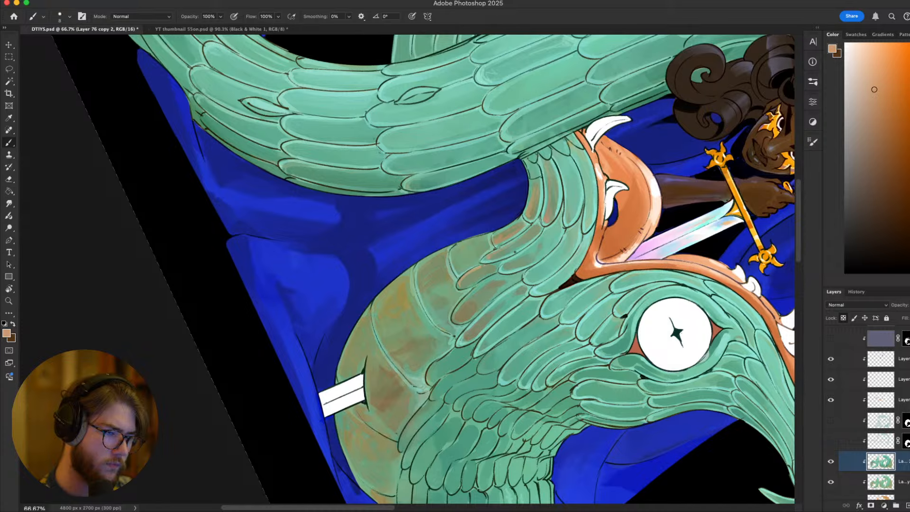
{"action": "key", "text": "Escape"}
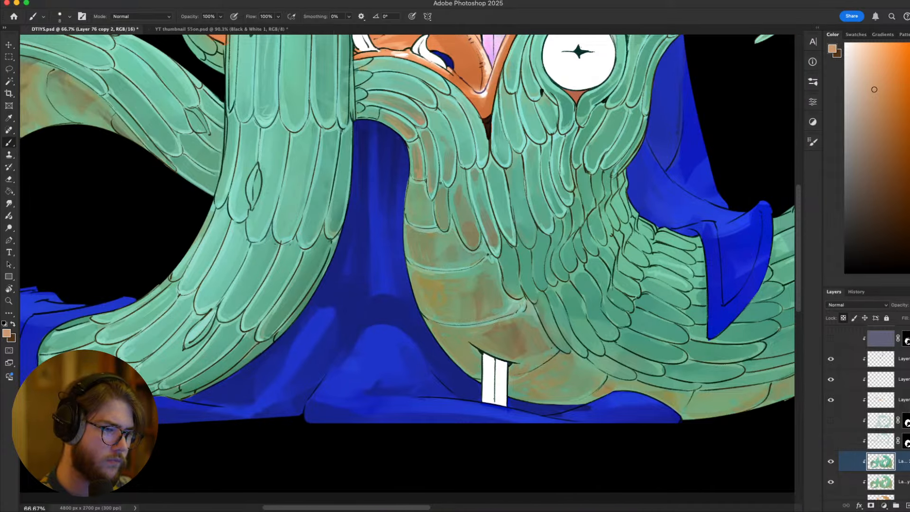
Pick an orange-brown from the belly edge beside the tinted throat scales as the painting colour
{"action": "key", "text": "r"}
{"action": "left_click_drag", "start_coordinate": [444, 228], "coordinate": [455, 274]}
{"action": "key", "text": "Escape"}
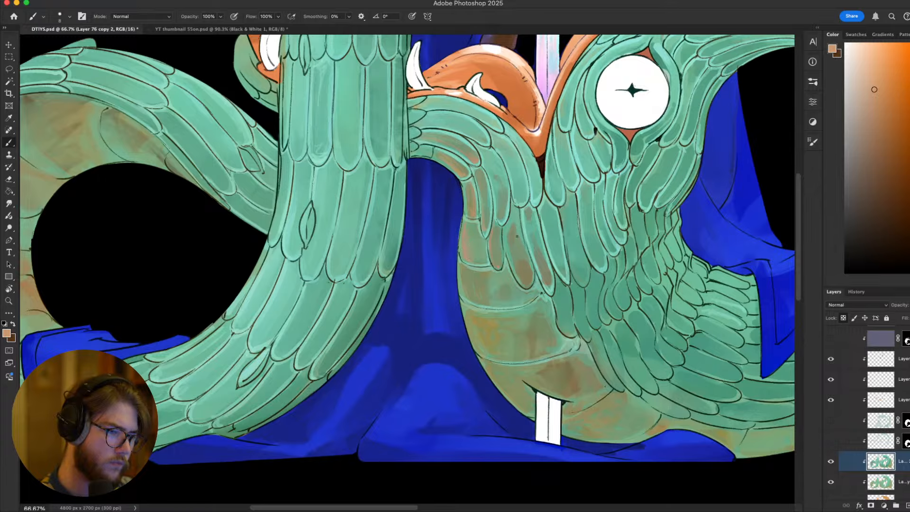
{"action": "left_click", "coordinate": [464, 240], "text": "alt"}
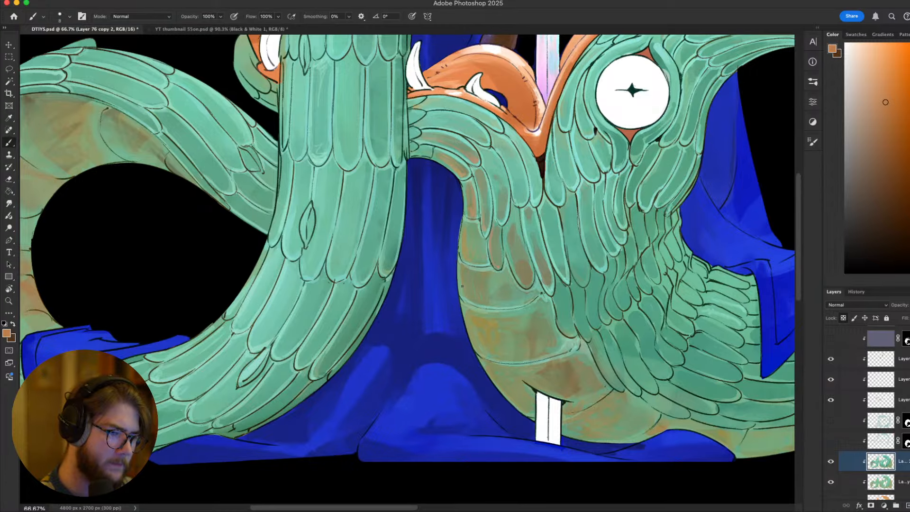
Examine the orange tints and edge highlights on the throat and belly bands up close and against the whole painting
{"action": "scroll", "coordinate": [497, 301], "scroll_direction": "down", "scroll_amount": 5}
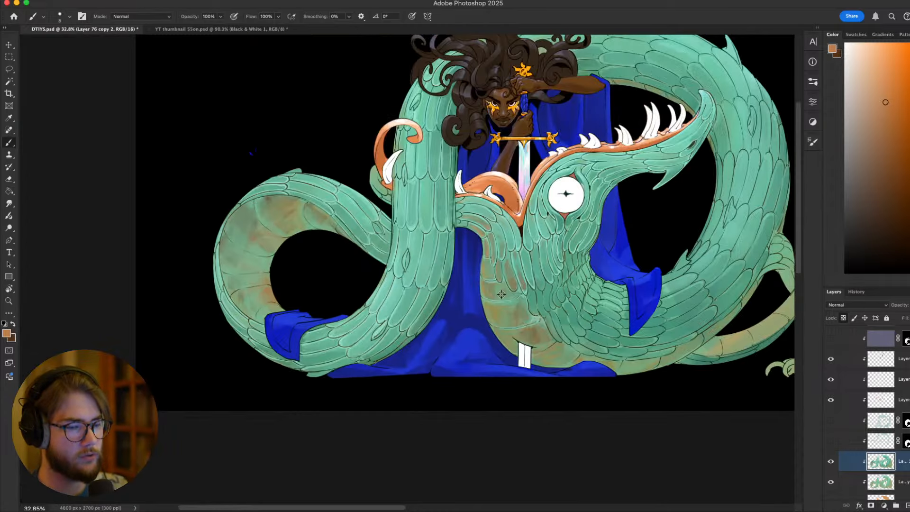
{"action": "scroll", "coordinate": [525, 279], "scroll_direction": "up", "scroll_amount": 5}
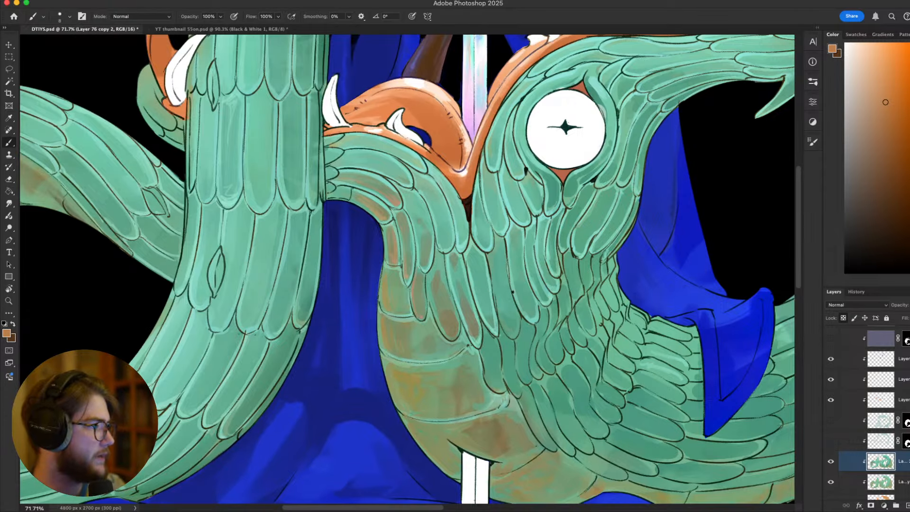
{"action": "scroll", "coordinate": [521, 300], "scroll_direction": "down", "scroll_amount": 5}
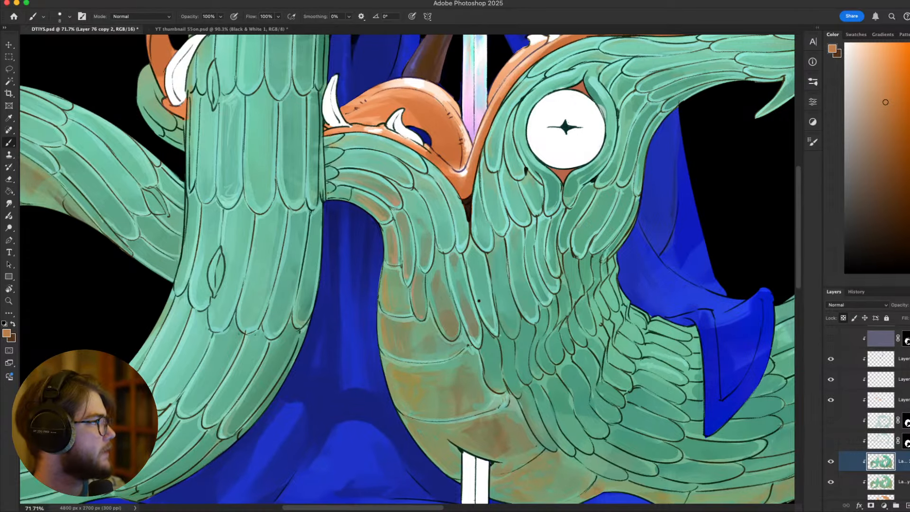
{"action": "scroll", "coordinate": [540, 282], "scroll_direction": "up", "scroll_amount": 4}
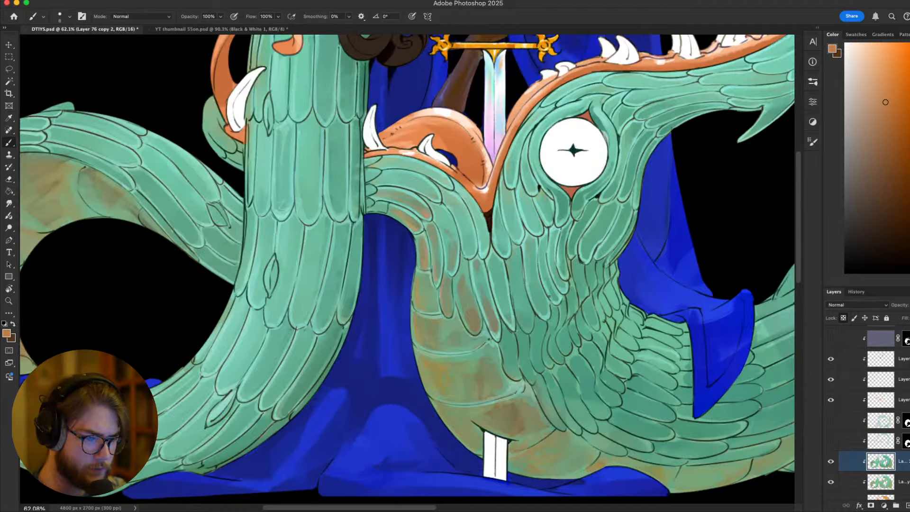
{"action": "scroll", "coordinate": [592, 315], "scroll_direction": "down", "scroll_amount": 6}
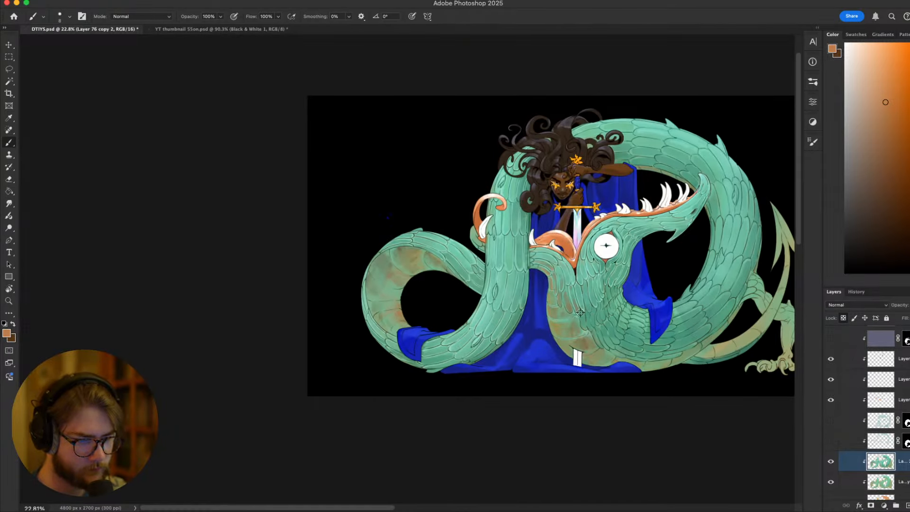
{"action": "scroll", "coordinate": [589, 314], "scroll_direction": "up", "scroll_amount": 4}
{"action": "scroll", "coordinate": [581, 311], "scroll_direction": "up", "scroll_amount": 2}
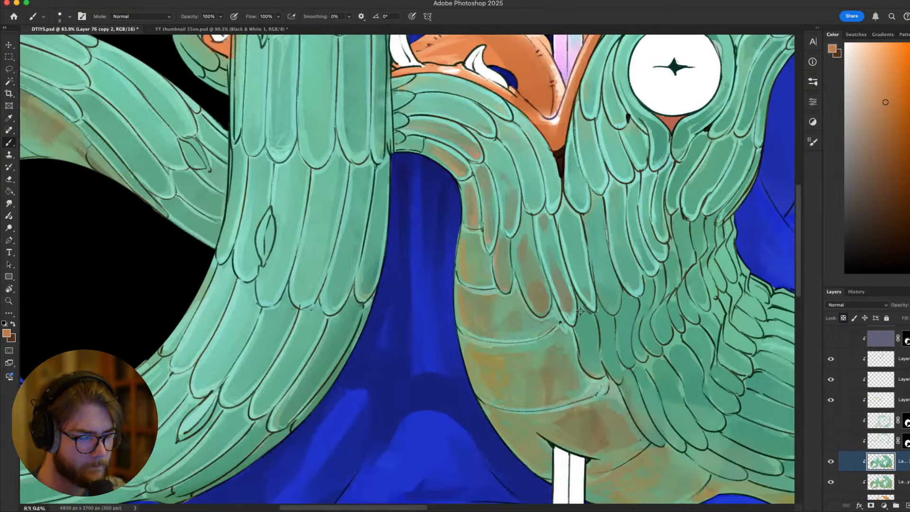
{"action": "scroll", "coordinate": [598, 281], "scroll_direction": "up", "scroll_amount": 2}
Pick a mid teal from the throat scales beside the orange tint for blending the small scales near the jaw corner
{"action": "left_click", "coordinate": [598, 282], "text": "alt"}
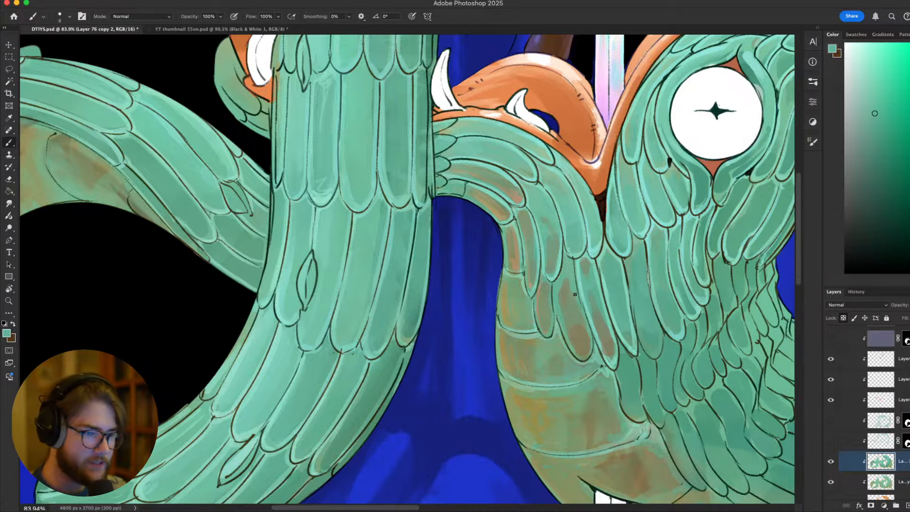
{"action": "scroll", "coordinate": [517, 308], "scroll_direction": "down", "scroll_amount": 5}
{"action": "scroll", "coordinate": [516, 309], "scroll_direction": "up", "scroll_amount": 4}
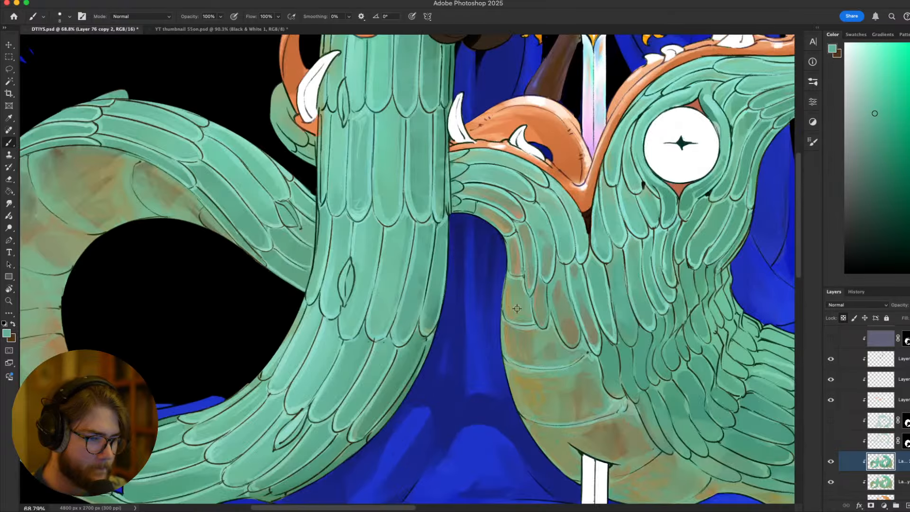
{"action": "key", "text": "r"}
{"action": "left_click_drag", "start_coordinate": [516, 309], "coordinate": [612, 328]}
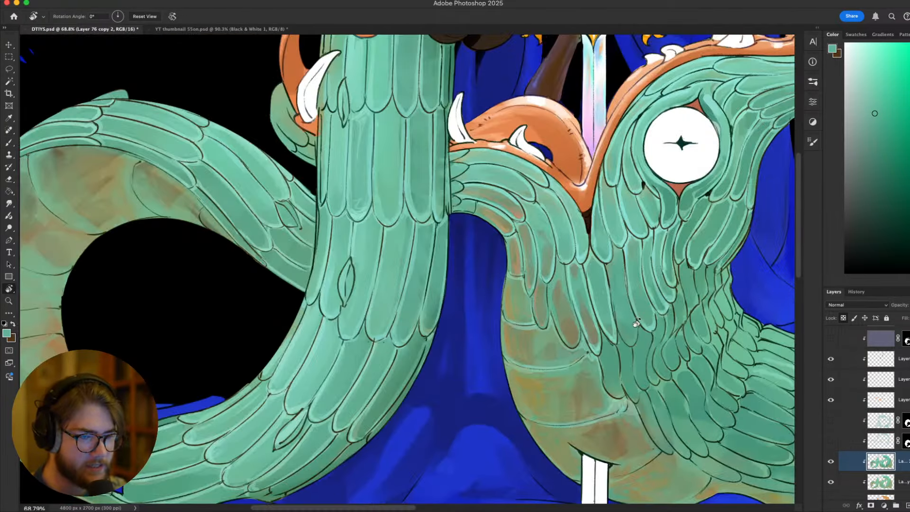
{"action": "scroll", "coordinate": [611, 328], "scroll_direction": "down", "scroll_amount": 3}
{"action": "scroll", "coordinate": [611, 328], "scroll_direction": "up", "scroll_amount": 4}
{"action": "scroll", "coordinate": [604, 332], "scroll_direction": "down", "scroll_amount": 5}
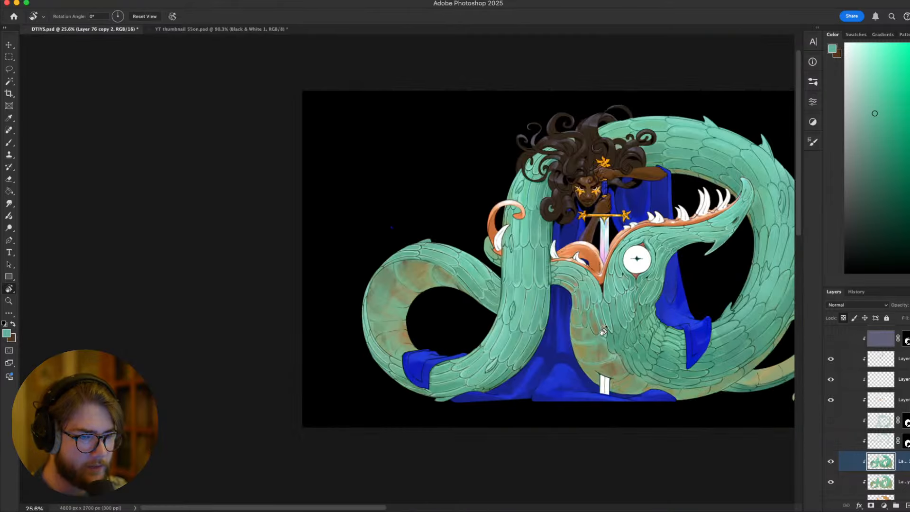
{"action": "scroll", "coordinate": [603, 329], "scroll_direction": "up", "scroll_amount": 3}
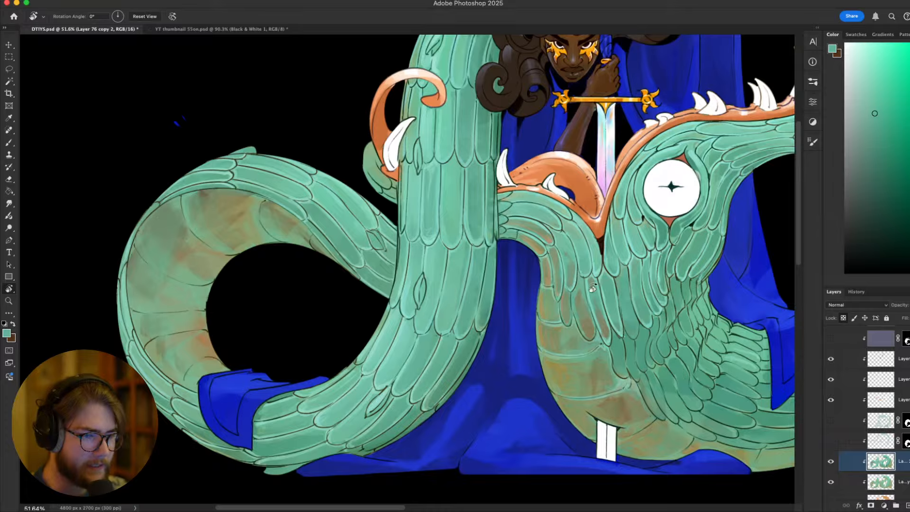
{"action": "mouse_move", "coordinate": [675, 313]}
{"action": "left_mouse_down"}
{"action": "mouse_move", "coordinate": [660, 172]}
{"action": "mouse_move", "coordinate": [474, 90]}
{"action": "left_mouse_up"}
{"action": "left_click_drag", "start_coordinate": [492, 281], "coordinate": [667, 420]}
{"action": "key", "text": "b"}
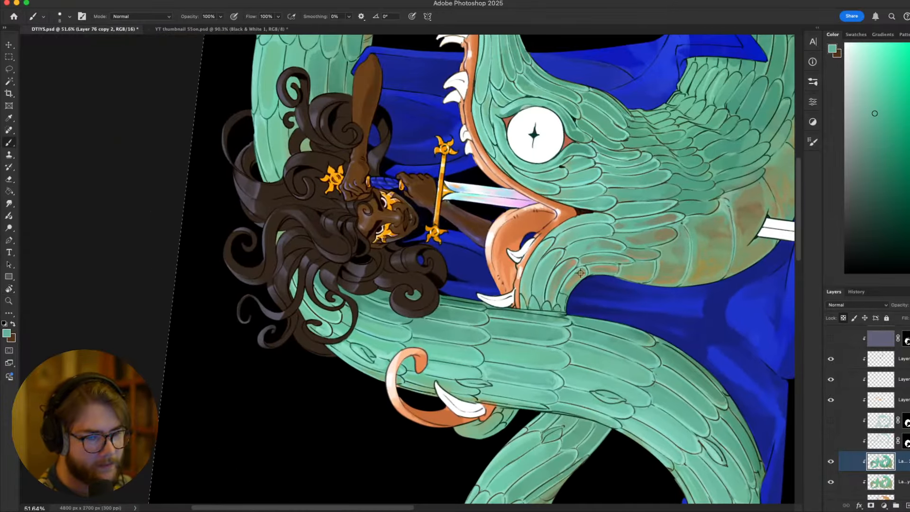
Pick a muted olive from the tinted scales curving below the jaw corner for touching up the throat
{"action": "left_click", "coordinate": [578, 273], "text": "alt"}
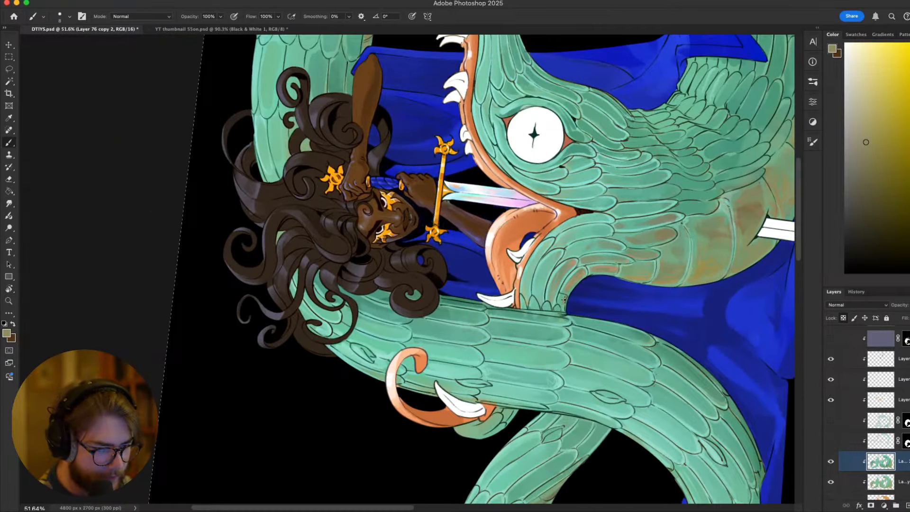
{"action": "key", "text": "r"}
{"action": "key", "text": "Escape"}
{"action": "left_click_drag", "start_coordinate": [431, 427], "coordinate": [408, 274]}
{"action": "mouse_move", "coordinate": [407, 318]}
{"action": "left_mouse_down"}
{"action": "mouse_move", "coordinate": [348, 318]}
{"action": "mouse_move", "coordinate": [400, 318]}
{"action": "left_mouse_up"}
{"action": "left_click_drag", "start_coordinate": [454, 282], "coordinate": [474, 206]}
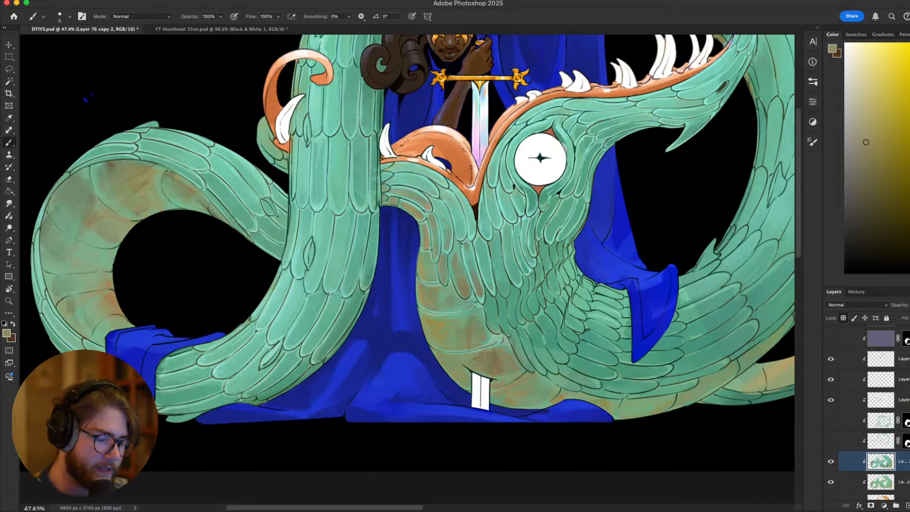
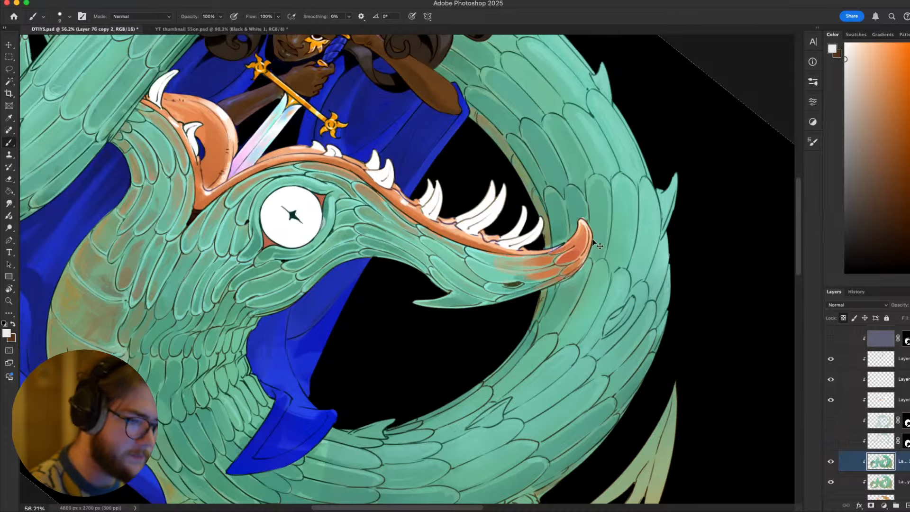
Pick light peach from the orange snout tip and paint fine edge highlights on it with a 2 px brush
{"action": "left_click", "coordinate": [584, 253], "text": "alt"}
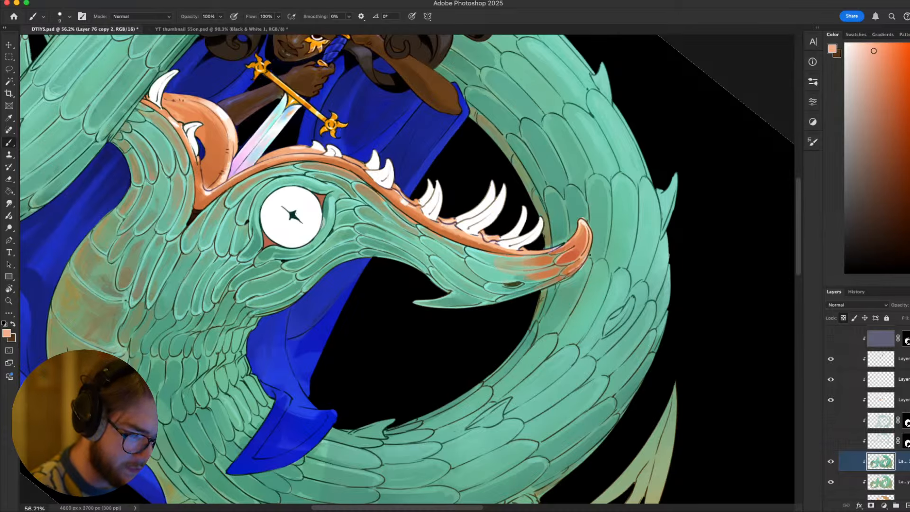
{"action": "key", "text": "Escape"}
{"action": "key", "text": "r"}
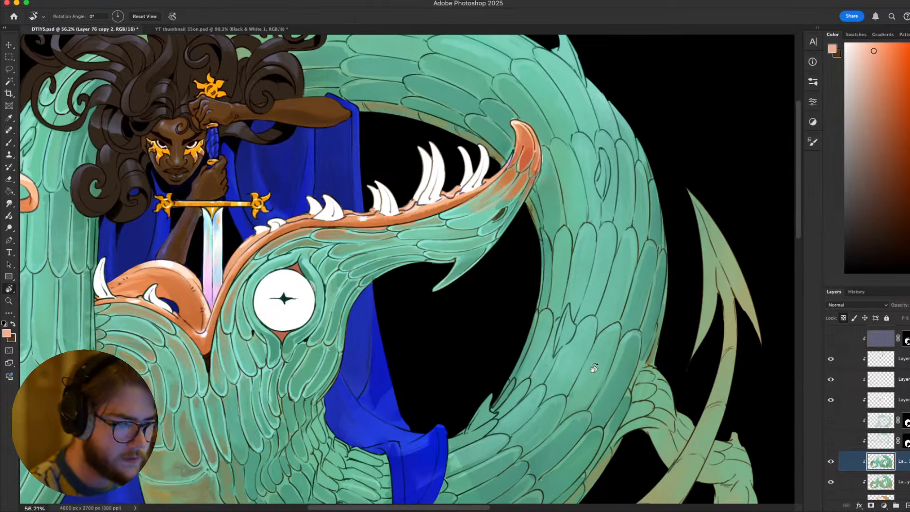
{"action": "left_click_drag", "start_coordinate": [451, 211], "coordinate": [563, 239]}
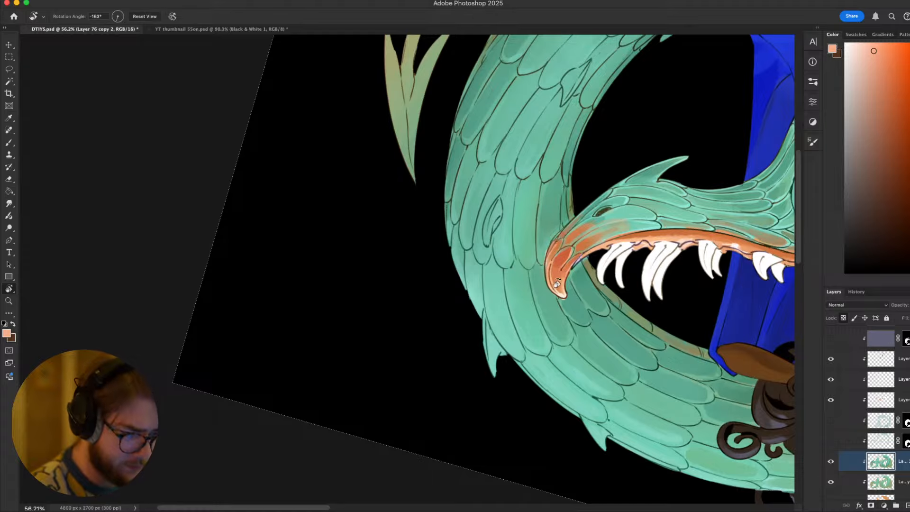
{"action": "key", "text": "b"}
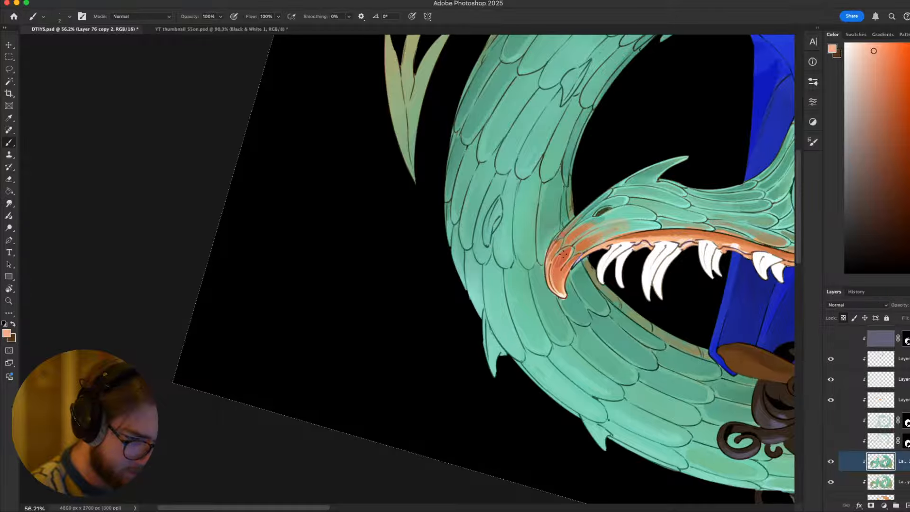
{"action": "key", "text": "Escape"}
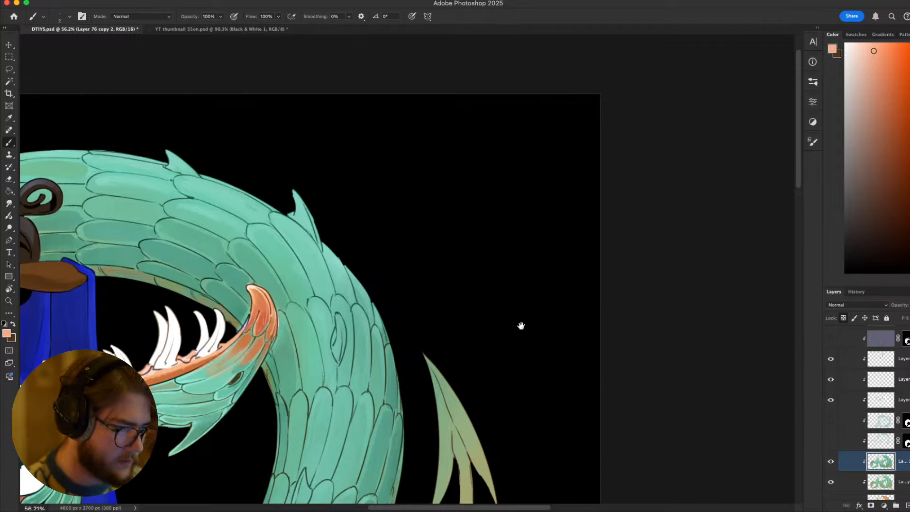
Pick light teal from the scales beside the orange snout tip and refine the scale edges there with a 9 px brush
{"action": "left_click_drag", "start_coordinate": [520, 325], "coordinate": [708, 221]}
{"action": "scroll", "coordinate": [514, 271], "scroll_direction": "down", "scroll_amount": 5}
{"action": "scroll", "coordinate": [514, 271], "scroll_direction": "up", "scroll_amount": 5}
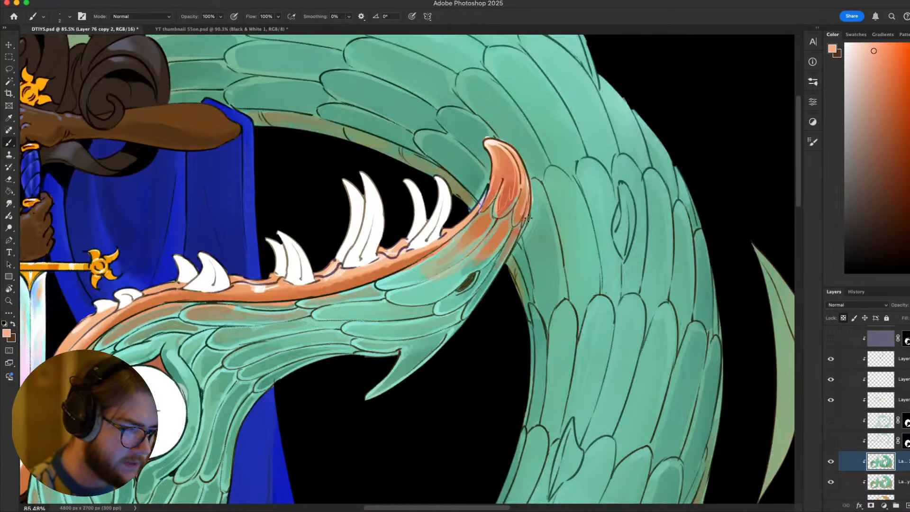
{"action": "left_click", "coordinate": [528, 218], "text": "alt"}
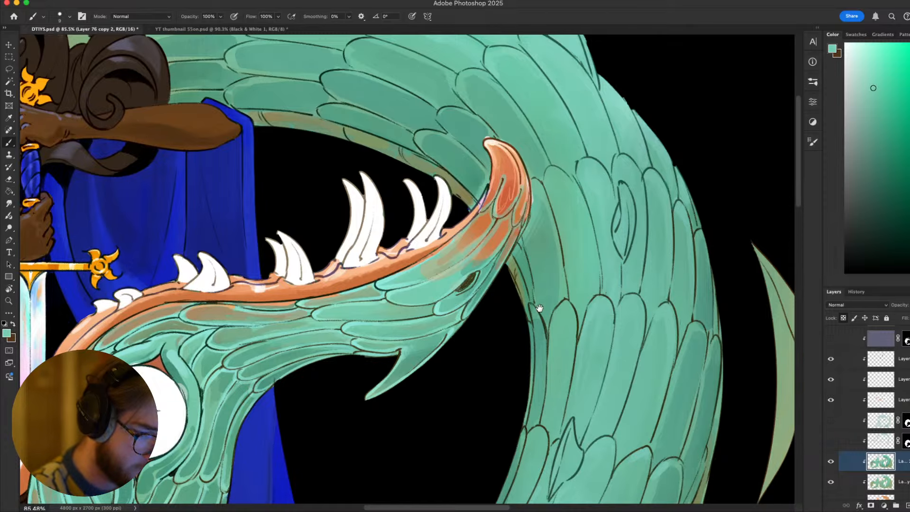
{"action": "left_click_drag", "start_coordinate": [539, 308], "coordinate": [663, 318]}
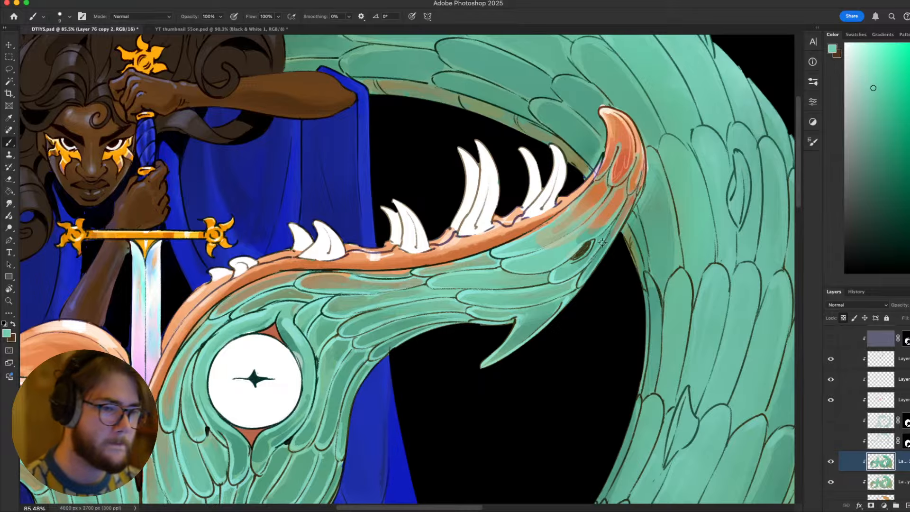
{"action": "scroll", "coordinate": [602, 243], "scroll_direction": "down", "scroll_amount": 5}
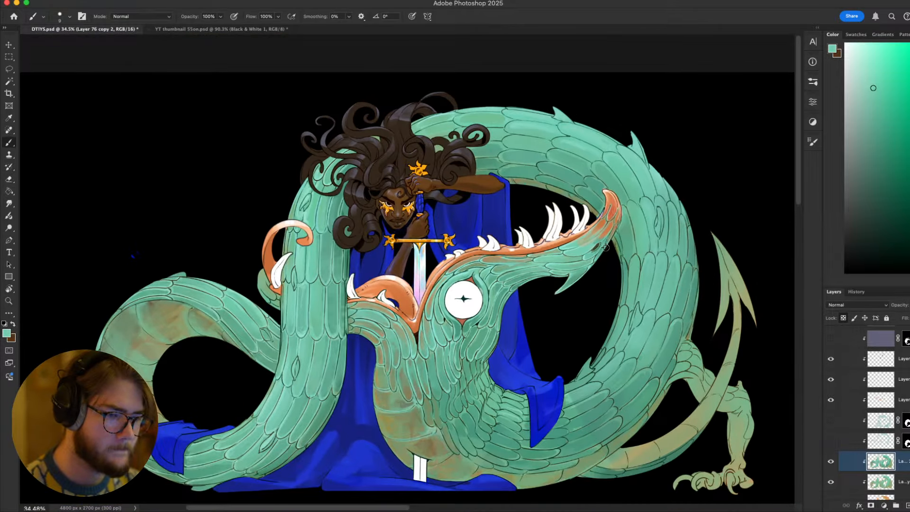
{"action": "scroll", "coordinate": [605, 246], "scroll_direction": "up", "scroll_amount": 5}
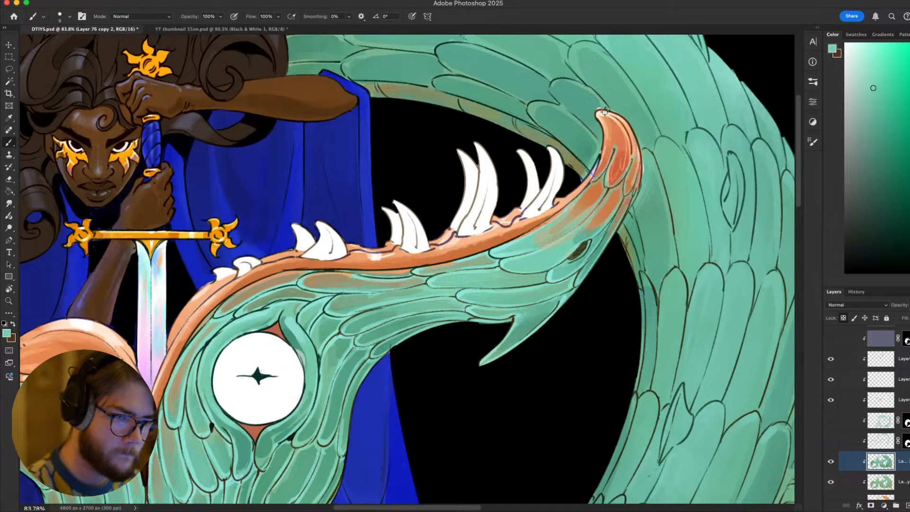
Pick white and add bright highlights to the curved snout tip and the ends of the orange scales behind it
{"action": "left_click", "coordinate": [604, 114], "text": "alt"}
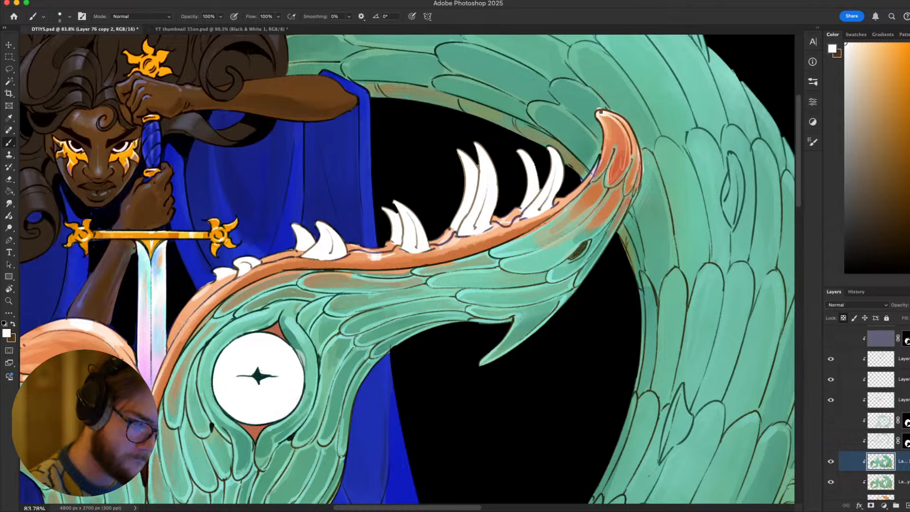
{"action": "key", "text": "r"}
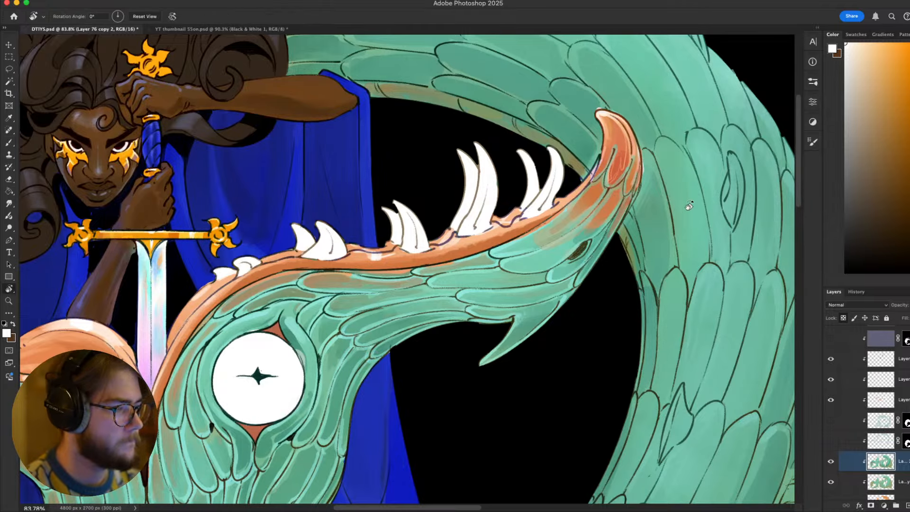
{"action": "mouse_move", "coordinate": [691, 203]}
{"action": "left_mouse_down"}
{"action": "mouse_move", "coordinate": [386, 97]}
{"action": "mouse_move", "coordinate": [283, 164]}
{"action": "left_mouse_up"}
{"action": "mouse_move", "coordinate": [283, 164]}
{"action": "left_mouse_down"}
{"action": "mouse_move", "coordinate": [376, 187]}
{"action": "mouse_move", "coordinate": [627, 212]}
{"action": "left_mouse_up"}
{"action": "key", "text": "b"}
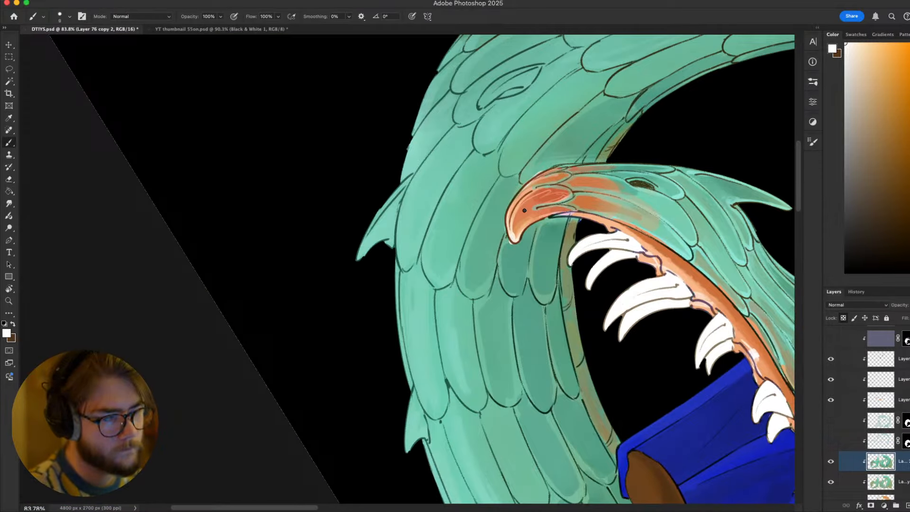
{"action": "left_click_drag", "start_coordinate": [605, 168], "coordinate": [612, 137]}
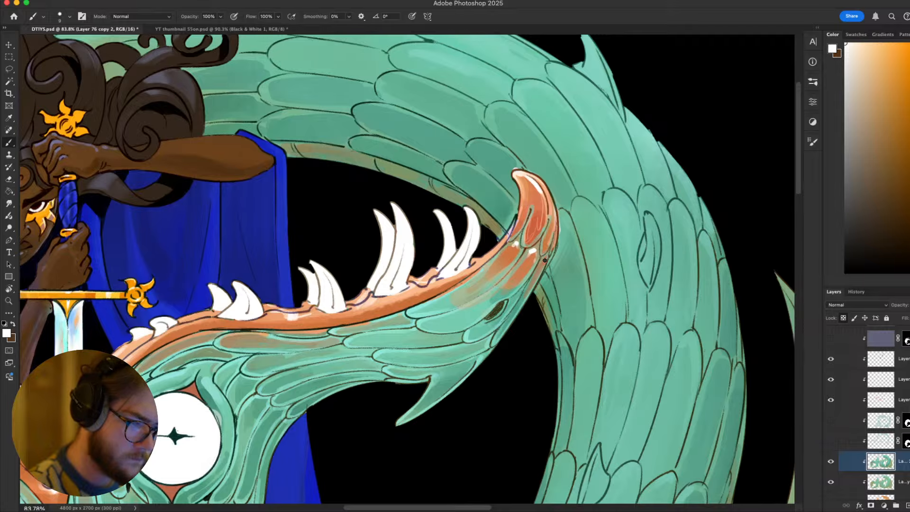
{"action": "left_click_drag", "start_coordinate": [627, 229], "coordinate": [724, 204]}
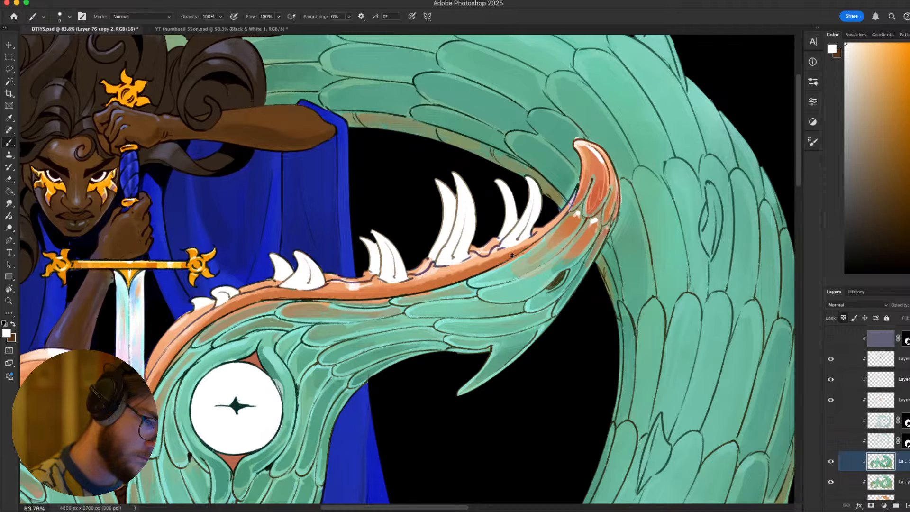
{"action": "scroll", "coordinate": [621, 152], "scroll_direction": "down", "scroll_amount": 10}
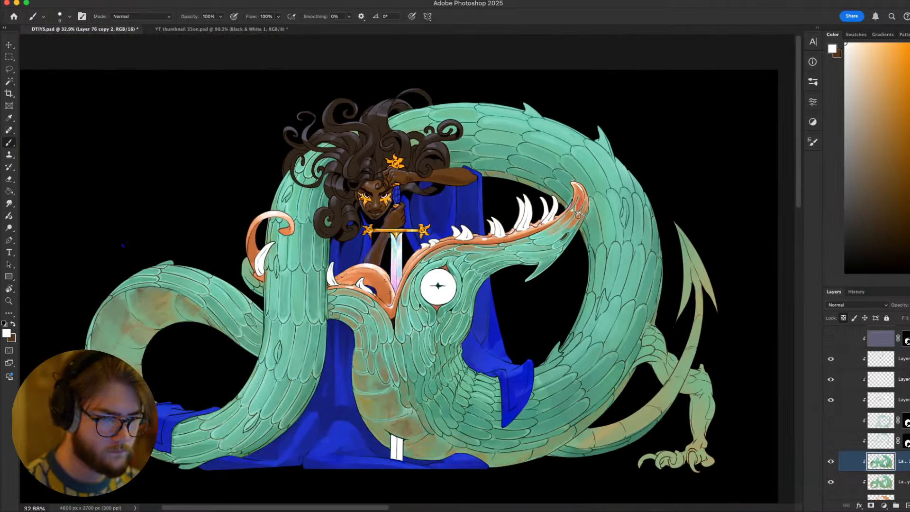
{"action": "scroll", "coordinate": [581, 245], "scroll_direction": "up", "scroll_amount": 8}
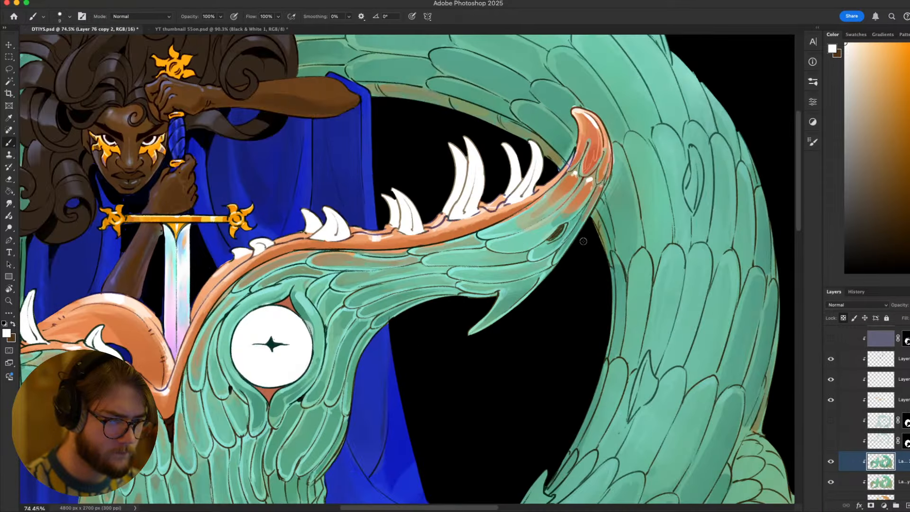
{"action": "scroll", "coordinate": [616, 143], "scroll_direction": "up", "scroll_amount": 3}
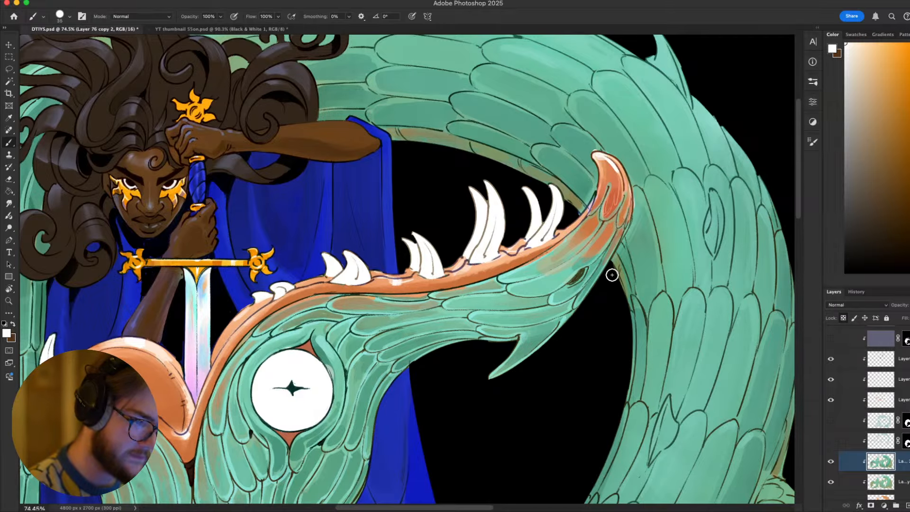
Add a new blank layer directly above the clipped dragon painting layer, Layer 87
{"action": "scroll", "coordinate": [615, 278], "scroll_direction": "down", "scroll_amount": 5}
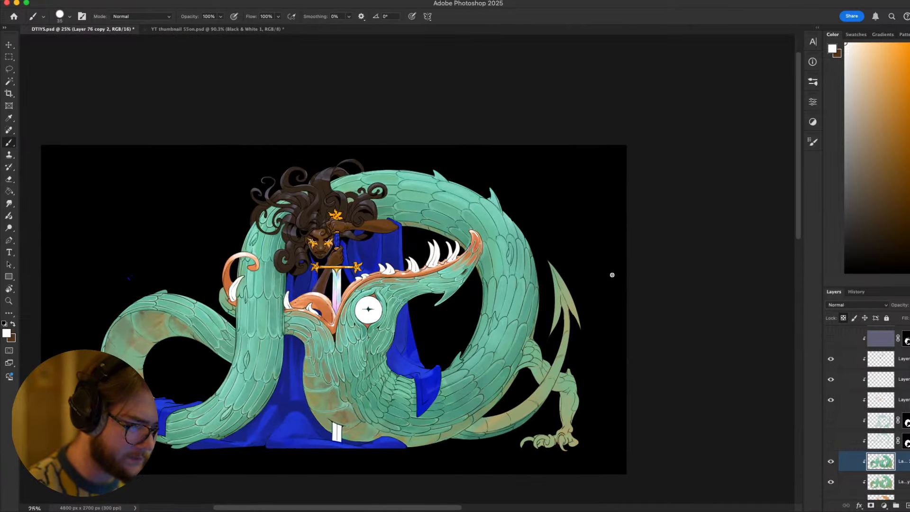
{"action": "left_click_drag", "start_coordinate": [582, 316], "coordinate": [622, 250]}
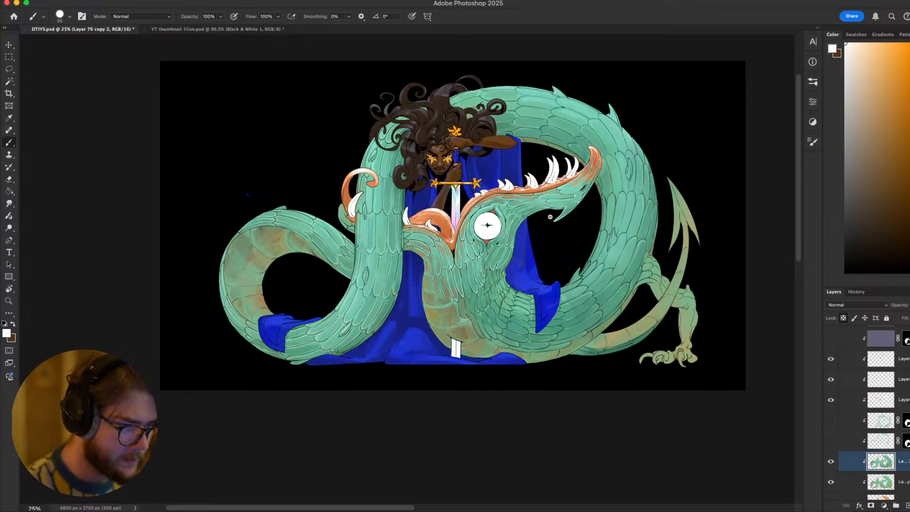
{"action": "scroll", "coordinate": [549, 217], "scroll_direction": "up", "scroll_amount": 2}
{"action": "scroll", "coordinate": [547, 227], "scroll_direction": "up", "scroll_amount": 2}
{"action": "scroll", "coordinate": [886, 411], "scroll_direction": "up", "scroll_amount": 5}
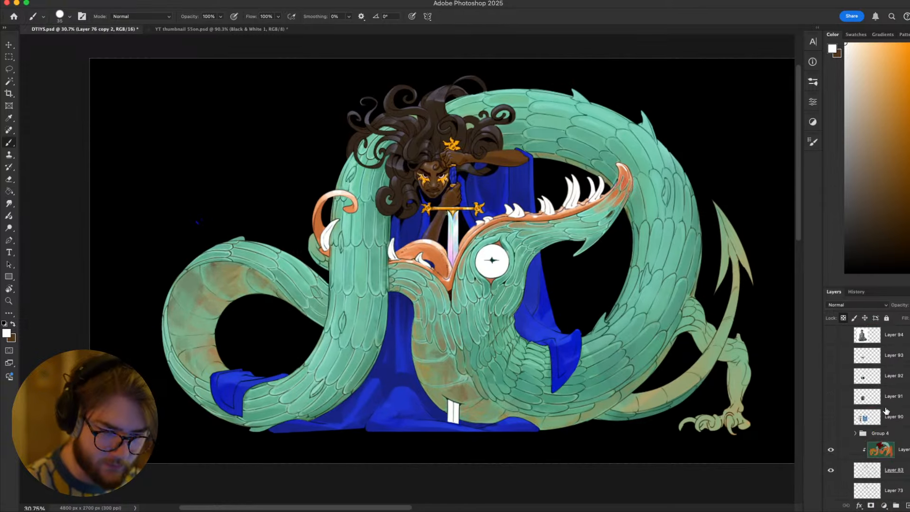
{"action": "left_click", "coordinate": [902, 456]}
{"action": "key", "text": "super+shift+n"}
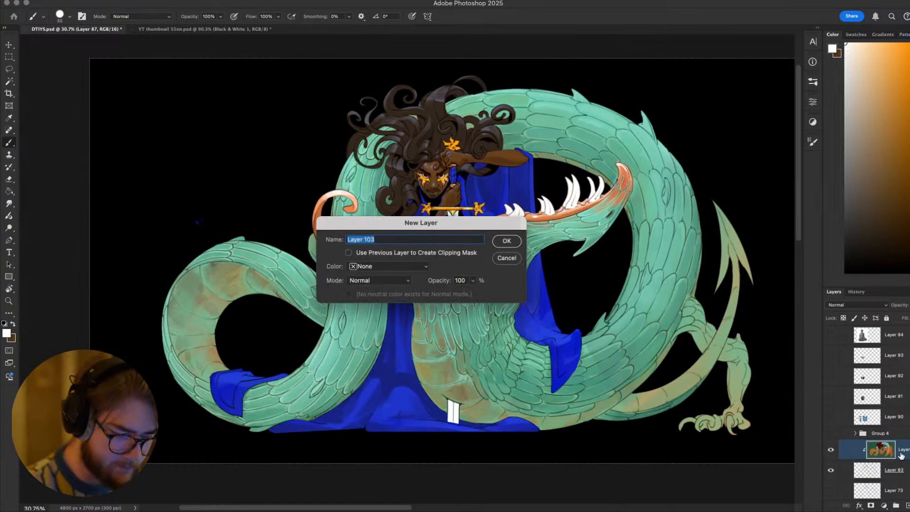
{"action": "key", "text": "Escape"}
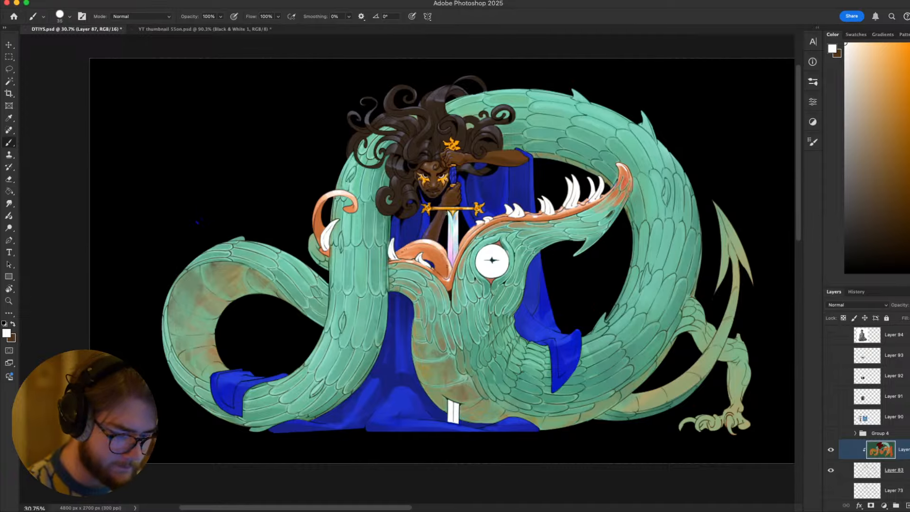
{"action": "key", "text": "super+shift+n"}
{"action": "key", "text": "Return"}
{"action": "scroll", "coordinate": [656, 251], "scroll_direction": "down", "scroll_amount": 3}
{"action": "scroll", "coordinate": [656, 251], "scroll_direction": "right", "scroll_amount": 3}
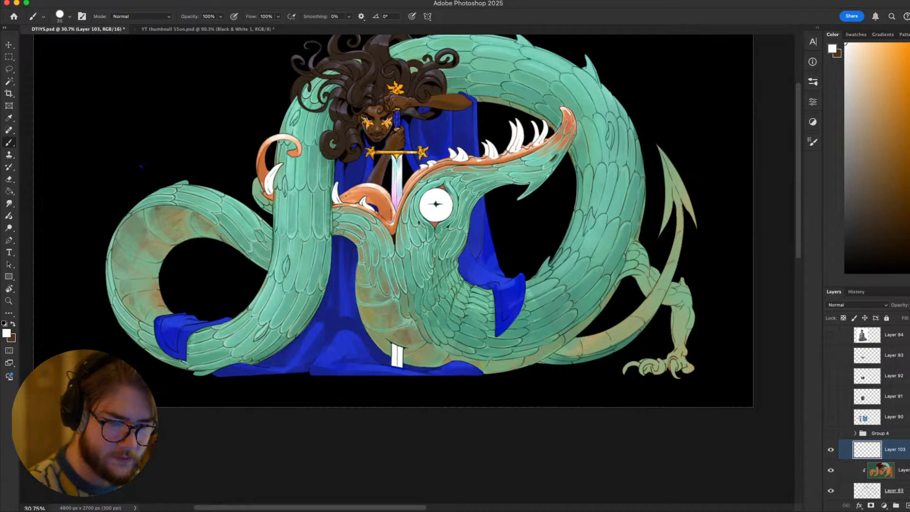
Fill the new layer with a pale blue-grey, set its blend mode to Multiply and lower its opacity
{"action": "left_click", "coordinate": [909, 128]}
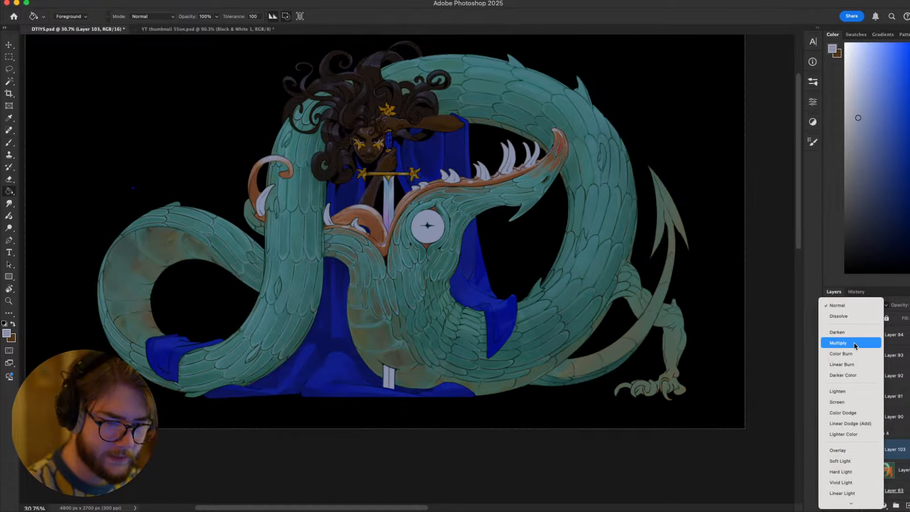
{"action": "left_click", "coordinate": [854, 345]}
{"action": "left_click_drag", "start_coordinate": [591, 322], "coordinate": [633, 345]}
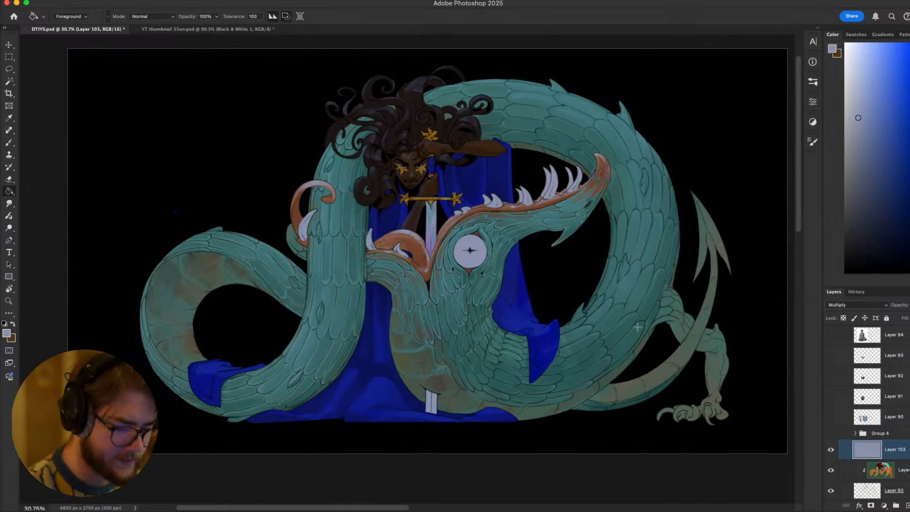
{"action": "key", "text": "v"}
{"action": "left_click_drag", "start_coordinate": [908, 330], "coordinate": [903, 328]}
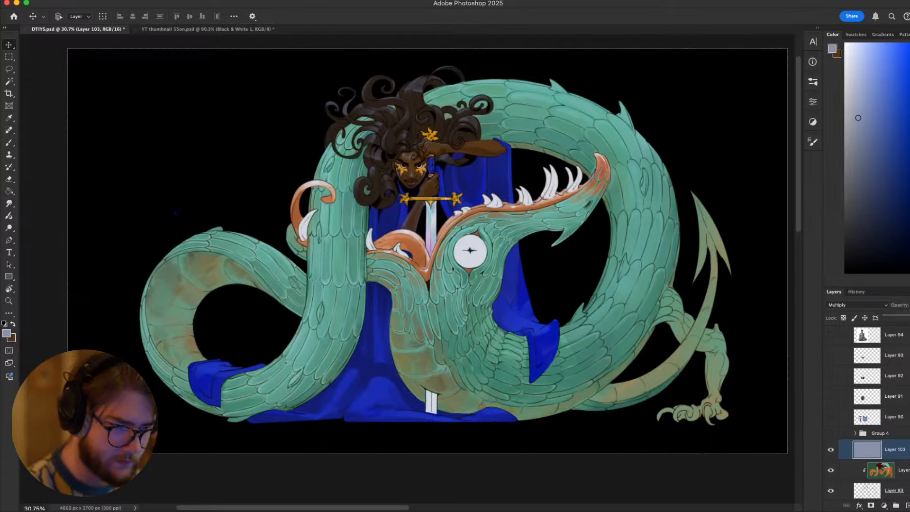
Pick a darker slate blue and refill the Multiply layer with it
{"action": "left_click_drag", "start_coordinate": [886, 218], "coordinate": [869, 145]}
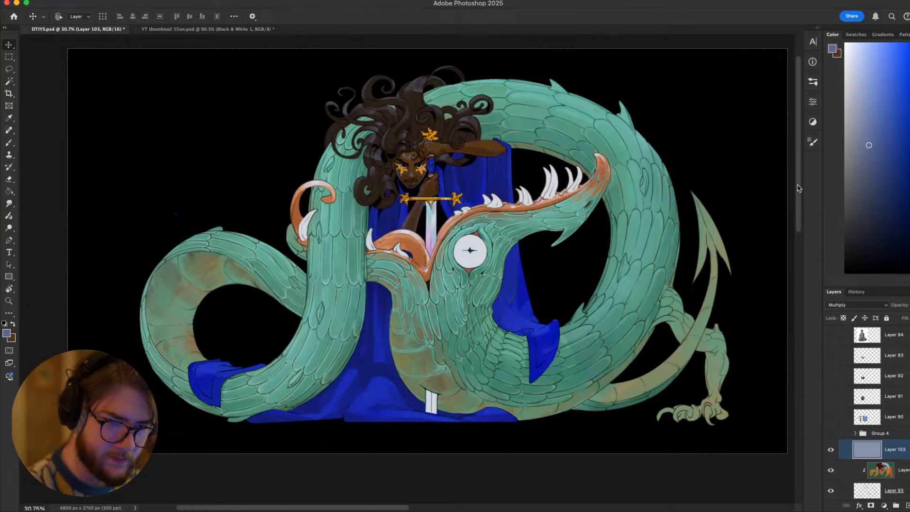
{"action": "key", "text": "g"}
{"action": "left_click", "coordinate": [648, 281]}
{"action": "scroll", "coordinate": [645, 317], "scroll_direction": "down", "scroll_amount": 3}
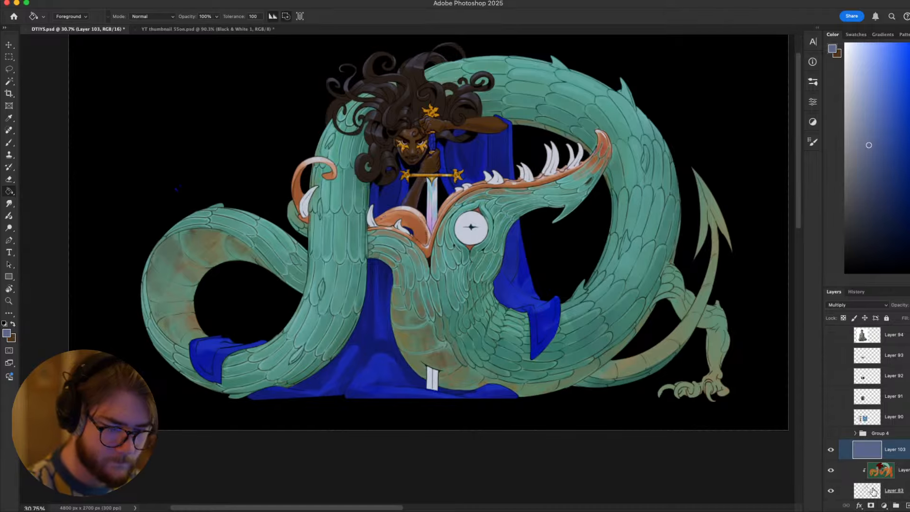
Add a layer mask to the Multiply layer and set the eraser to Soft Round Pressure Opacity at 200 px
{"action": "left_click", "coordinate": [870, 505]}
{"action": "left_click_drag", "start_coordinate": [606, 201], "coordinate": [632, 226]}
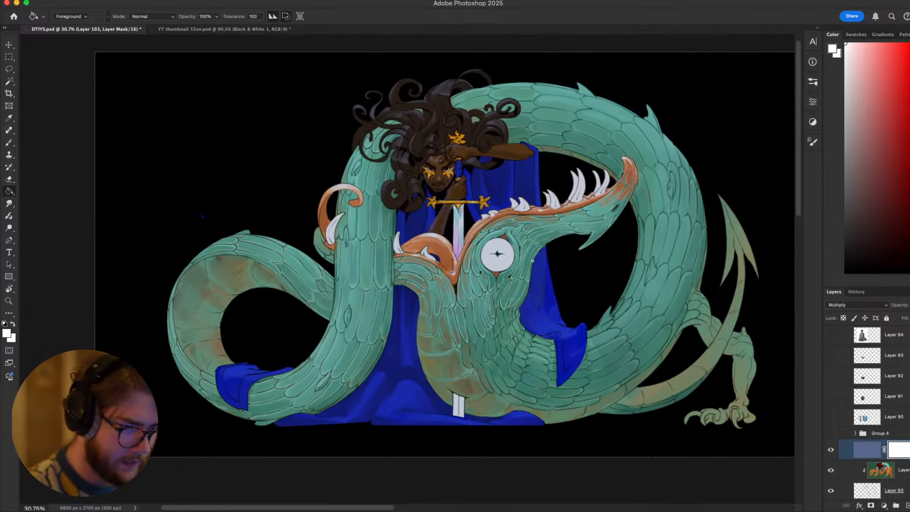
{"action": "key", "text": "e"}
{"action": "right_click", "coordinate": [504, 256]}
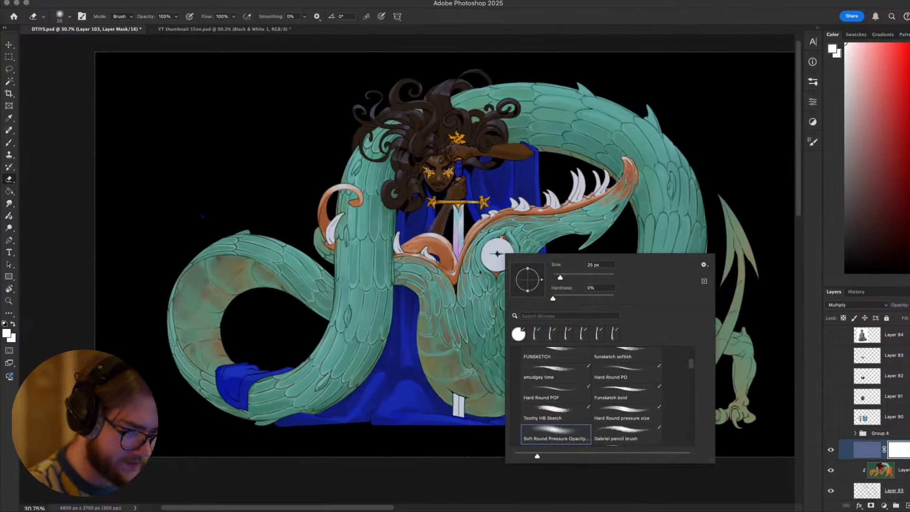
{"action": "double_click", "coordinate": [558, 427]}
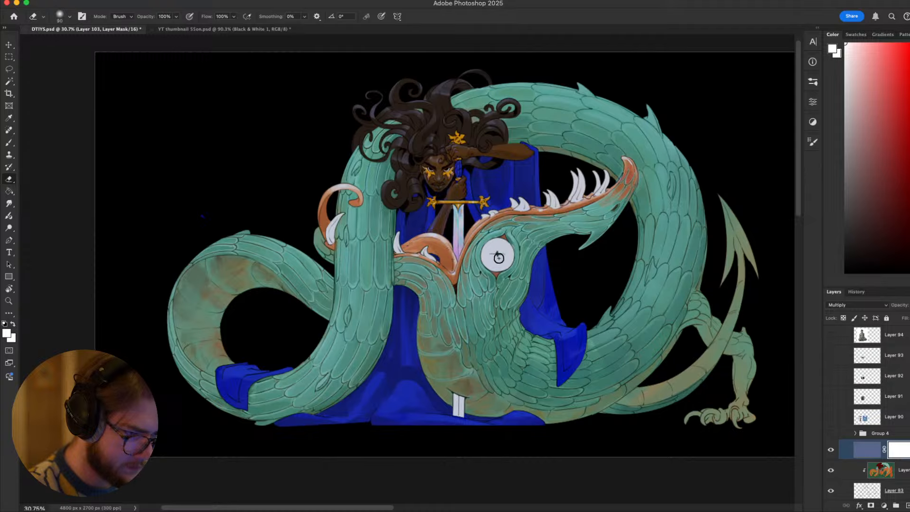
{"action": "key", "text": "bracketright"}
{"action": "key", "text": "bracketright"}
{"action": "key", "text": "bracketright"}
{"action": "key", "text": "bracketright"}
{"action": "key", "text": "bracketright"}
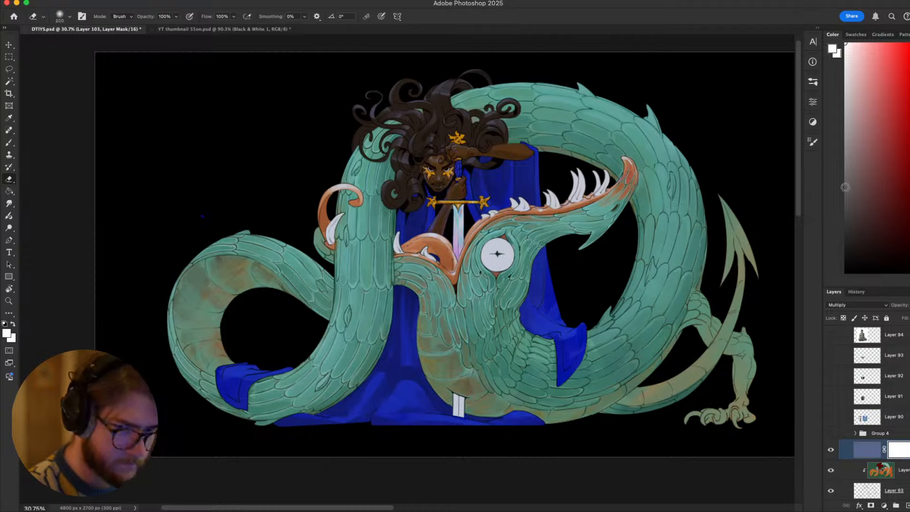
Mask the blue shading off the dragon's round eye, the sword blade and the figure's face
{"action": "key", "text": "d"}
{"action": "left_click_drag", "start_coordinate": [495, 258], "coordinate": [496, 254]}
{"action": "mouse_move", "coordinate": [462, 186]}
{"action": "left_mouse_down"}
{"action": "mouse_move", "coordinate": [460, 211]}
{"action": "mouse_move", "coordinate": [433, 203]}
{"action": "mouse_move", "coordinate": [443, 158]}
{"action": "left_mouse_up"}
Swap the mask colours and restore shading over the figure's face with a 125 px soft eraser
{"action": "key", "text": "x"}
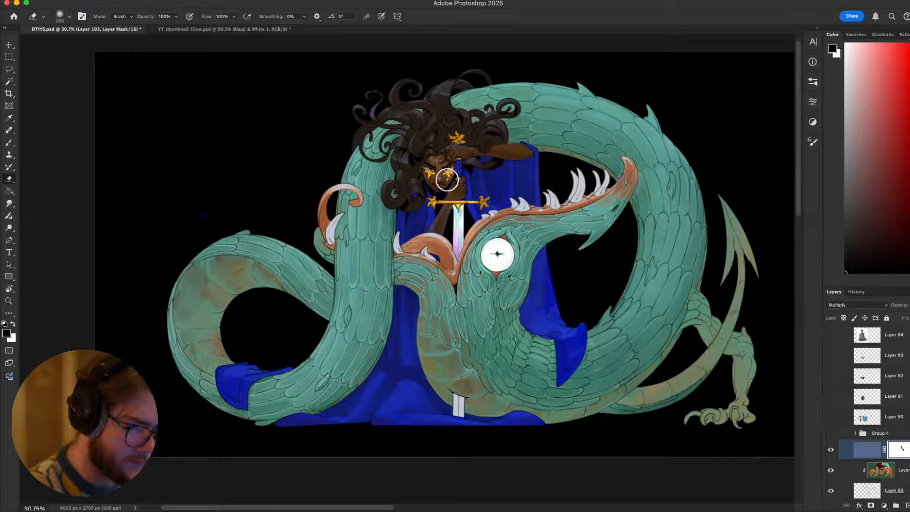
{"action": "key", "text": "bracketleft"}
{"action": "key", "text": "bracketleft"}
{"action": "key", "text": "bracketleft"}
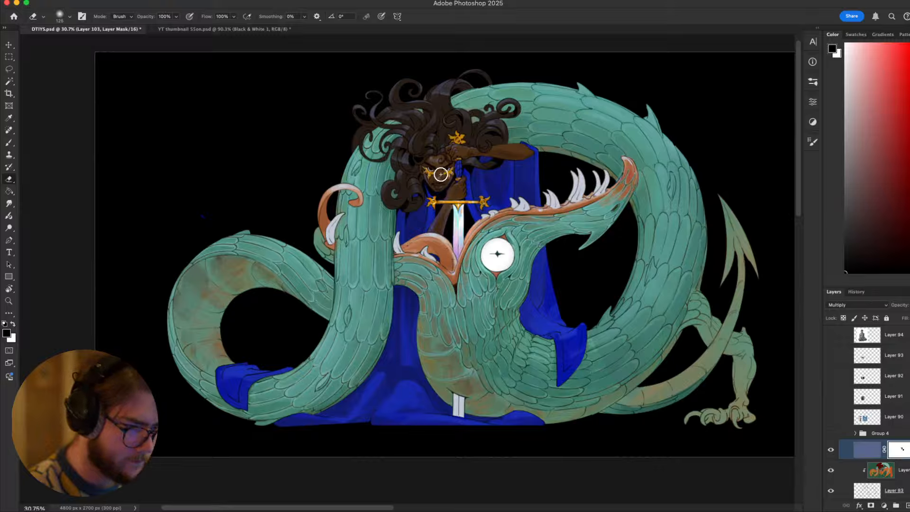
Swap the mask colours back and clear shading from the face and the curved snout tip, enlarging the eraser to 400 px
{"action": "key", "text": "x"}
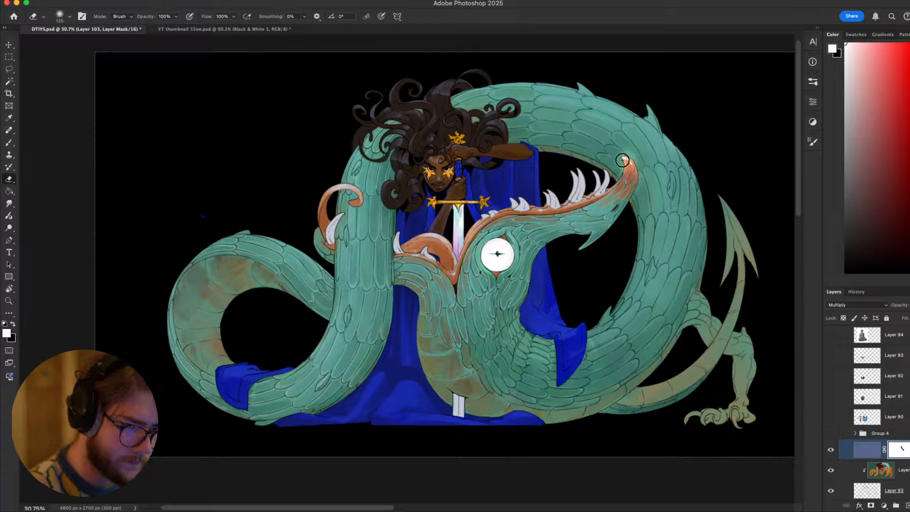
{"action": "key", "text": "bracketright"}
{"action": "key", "text": "bracketright"}
{"action": "key", "text": "bracketright"}
{"action": "key", "text": "bracketright"}
{"action": "key", "text": "bracketright"}
{"action": "key", "text": "bracketright"}
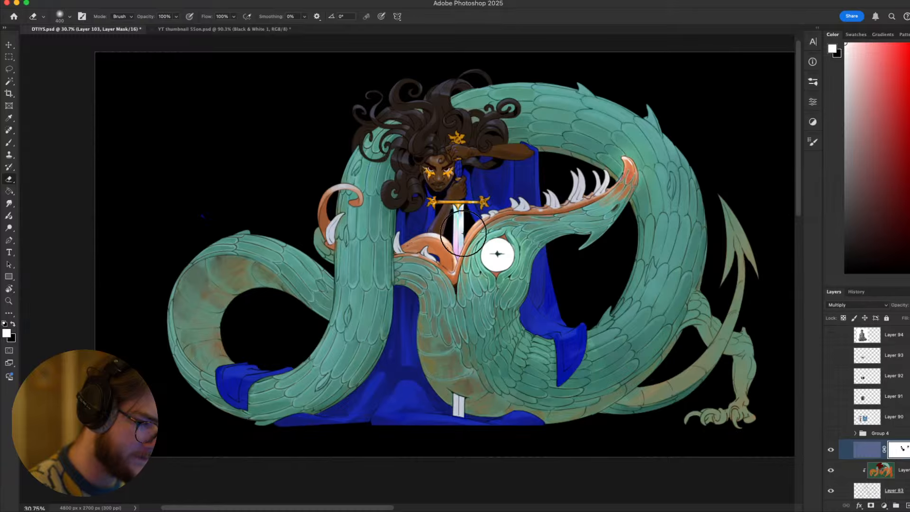
Clear shading from the vertical coil, the curled jaw tip and the figure's hair, reducing the eraser to 125 px
{"action": "key", "text": "bracketleft"}
{"action": "key", "text": "bracketleft"}
{"action": "key", "text": "bracketleft"}
{"action": "key", "text": "bracketleft"}
{"action": "key", "text": "bracketleft"}
{"action": "scroll", "coordinate": [404, 246], "scroll_direction": "left", "scroll_amount": 2}
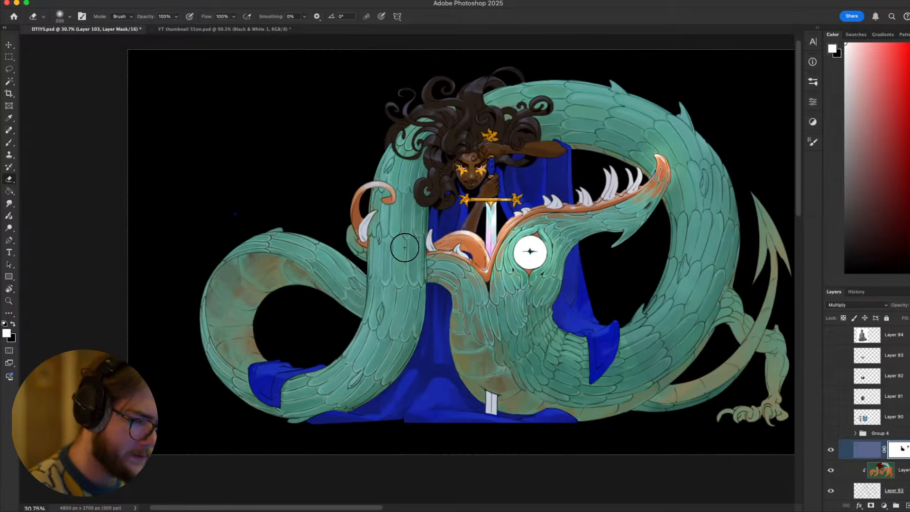
{"action": "key", "text": "bracketleft"}
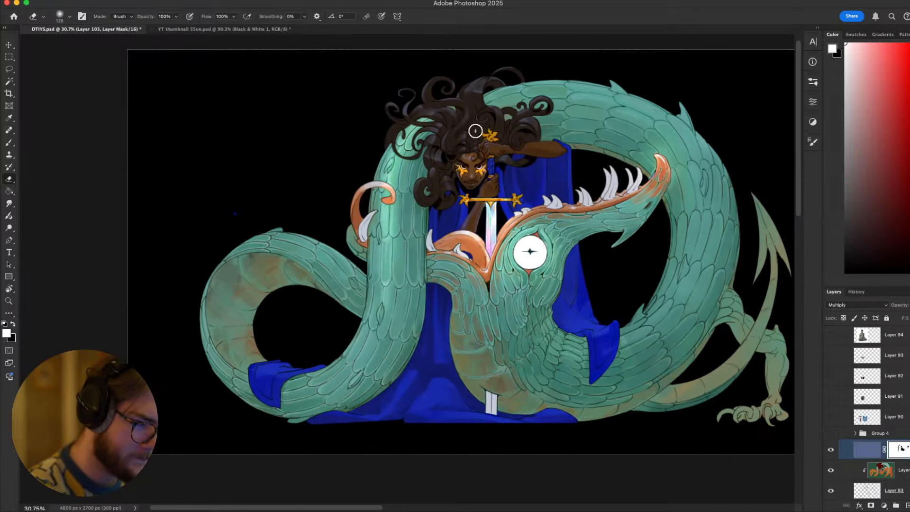
{"action": "left_click_drag", "start_coordinate": [379, 317], "coordinate": [432, 113]}
{"action": "left_click_drag", "start_coordinate": [388, 189], "coordinate": [461, 138]}
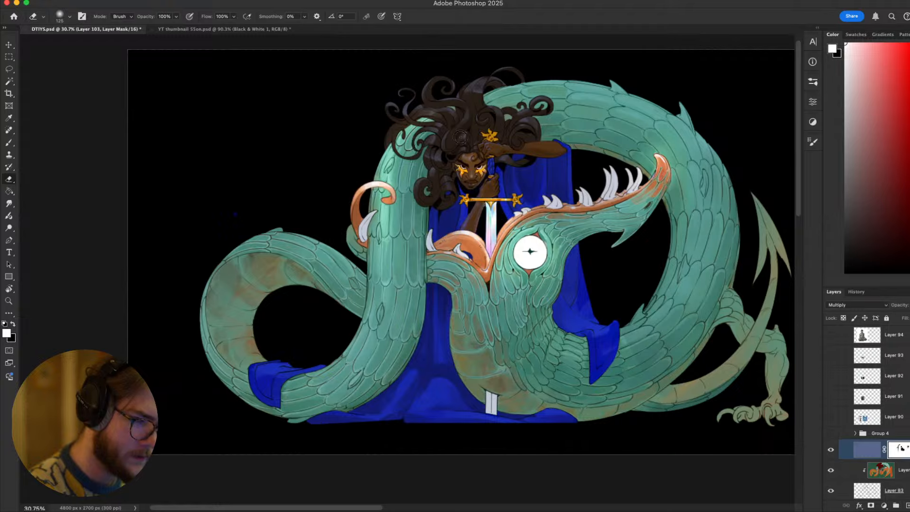
{"action": "mouse_move", "coordinate": [502, 90]}
{"action": "left_mouse_down"}
{"action": "mouse_move", "coordinate": [598, 87]}
{"action": "mouse_move", "coordinate": [700, 185]}
{"action": "left_mouse_up"}
{"action": "key", "text": "super+z"}
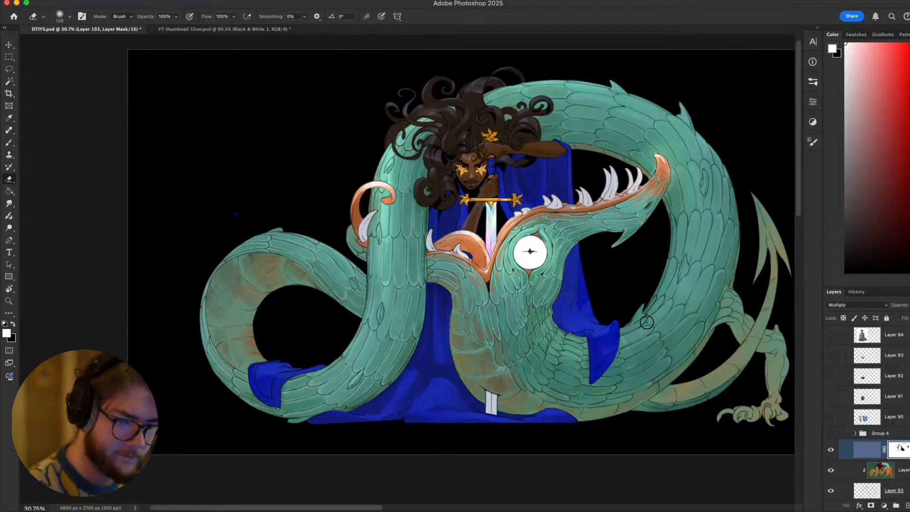
{"action": "mouse_move", "coordinate": [647, 323]}
{"action": "left_mouse_down"}
{"action": "mouse_move", "coordinate": [703, 161]}
{"action": "mouse_move", "coordinate": [647, 91]}
{"action": "left_mouse_up"}
{"action": "key", "text": "super+z"}
Mask out a band of light along the large arched coil behind the snout and along the pointed tail
{"action": "left_click_drag", "start_coordinate": [683, 302], "coordinate": [670, 106]}
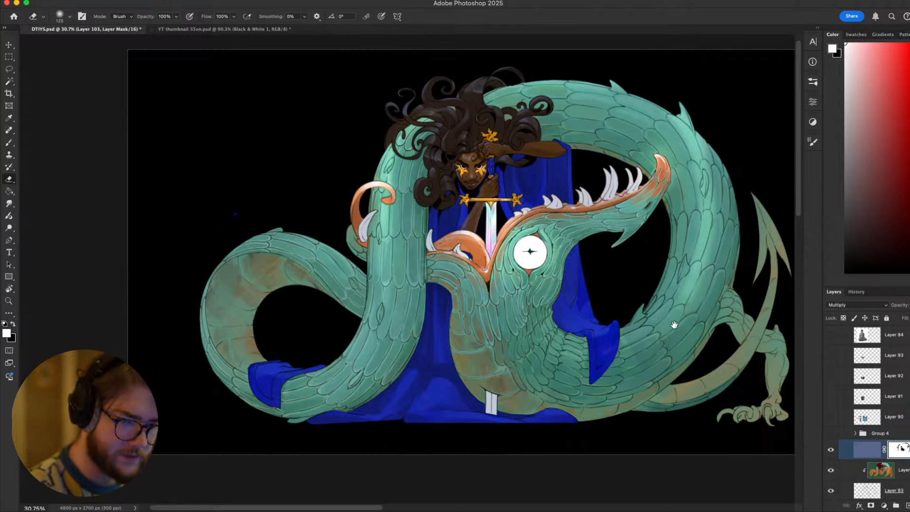
{"action": "left_click_drag", "start_coordinate": [624, 312], "coordinate": [668, 288]}
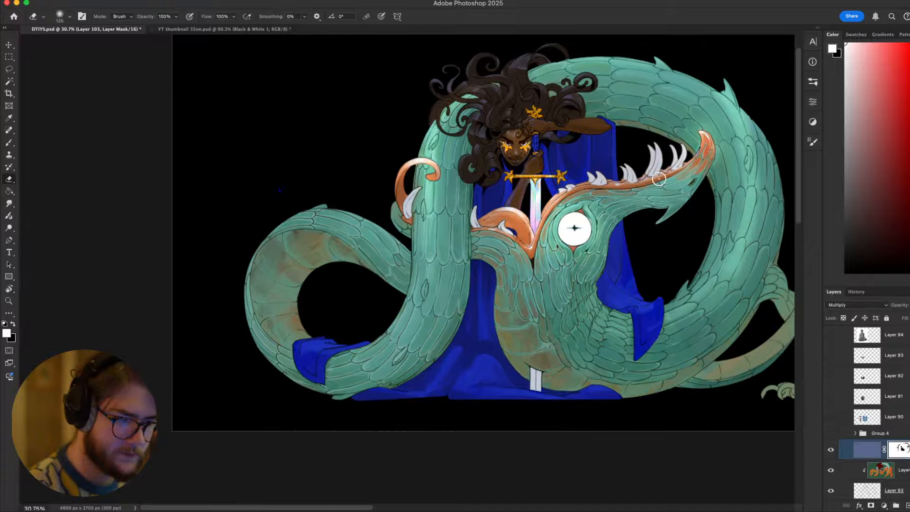
{"action": "scroll", "coordinate": [659, 179], "scroll_direction": "right", "scroll_amount": 5}
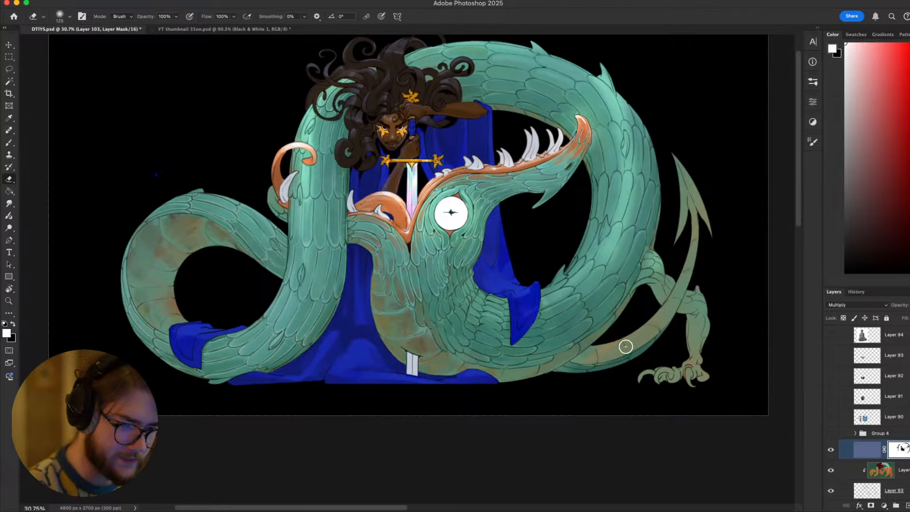
{"action": "left_click_drag", "start_coordinate": [625, 347], "coordinate": [678, 145]}
{"action": "scroll", "coordinate": [621, 348], "scroll_direction": "left", "scroll_amount": 5}
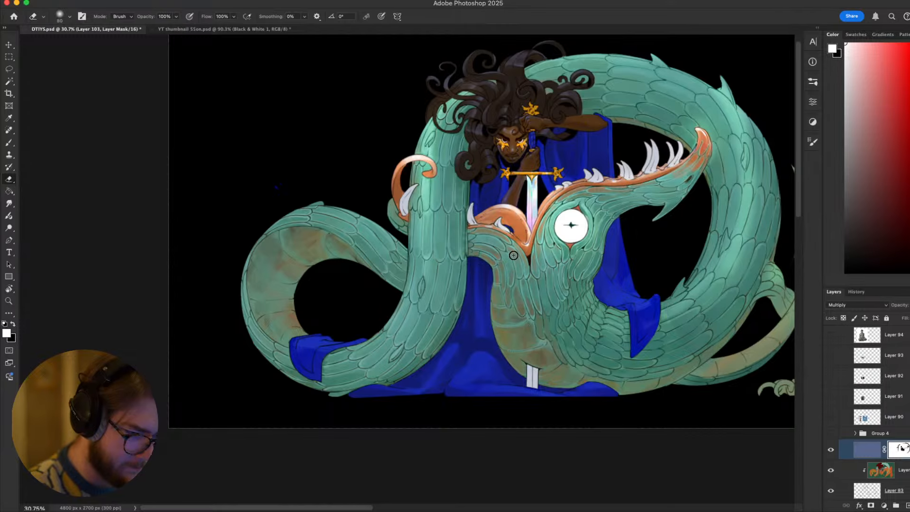
{"action": "key", "text": "bracketleft"}
{"action": "left_click_drag", "start_coordinate": [514, 254], "coordinate": [533, 372]}
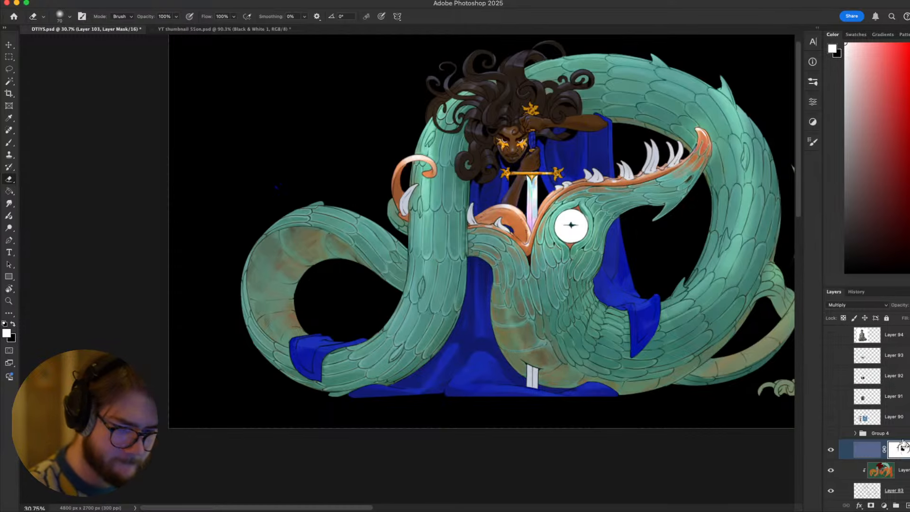
{"action": "key", "text": "super+z"}
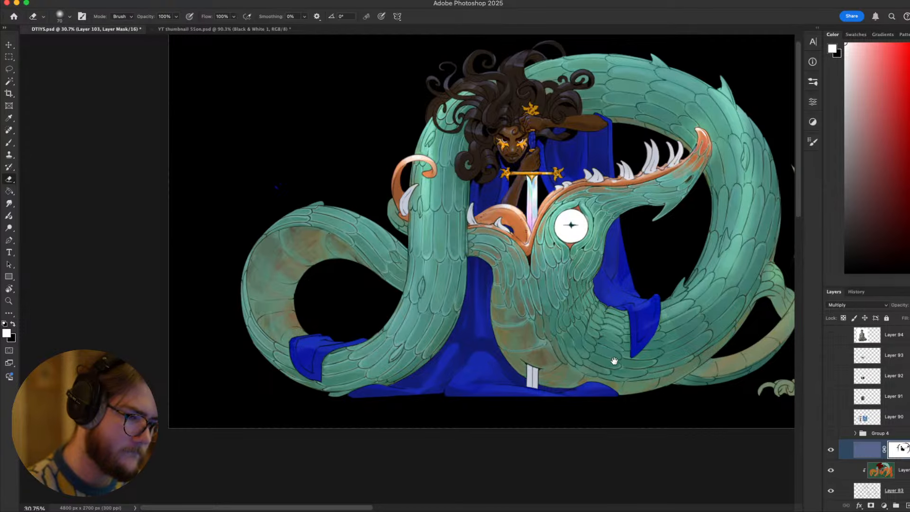
{"action": "scroll", "coordinate": [614, 361], "scroll_direction": "left", "scroll_amount": 3}
{"action": "left_click_drag", "start_coordinate": [487, 256], "coordinate": [406, 359]}
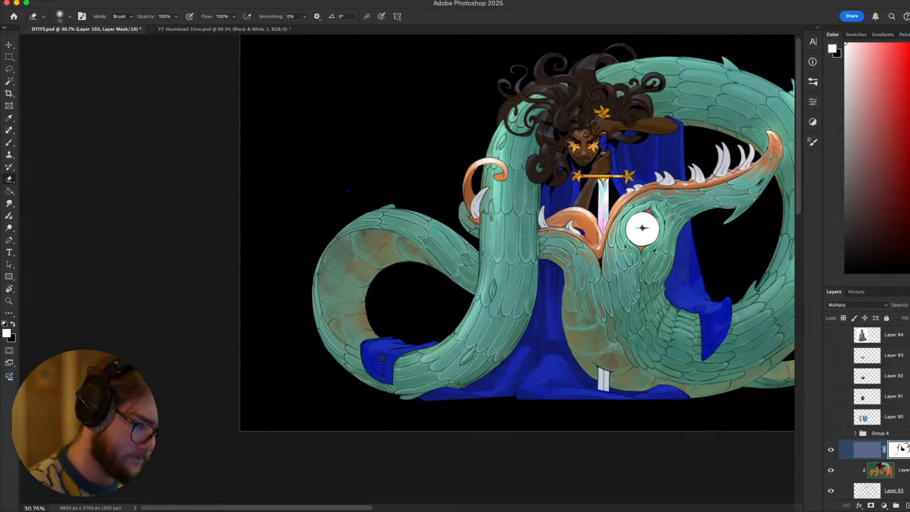
{"action": "key", "text": "super+z"}
{"action": "left_click_drag", "start_coordinate": [491, 277], "coordinate": [406, 369]}
{"action": "key", "text": "super+z"}
Lighten the lower curve of the vertical coil down to the draped cloth with the soft eraser, then enlarge it to 80 px
{"action": "left_click_drag", "start_coordinate": [491, 278], "coordinate": [408, 355]}
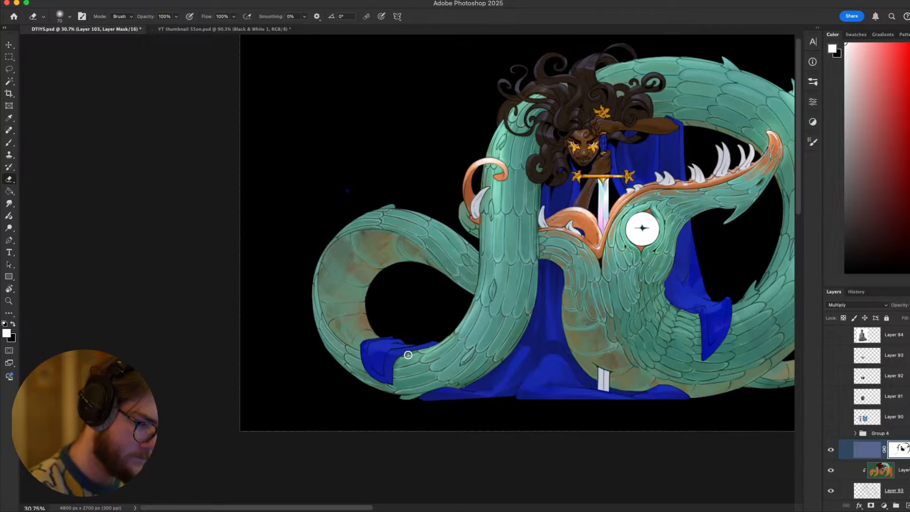
{"action": "key", "text": "bracketright"}
{"action": "key", "text": "bracketright"}
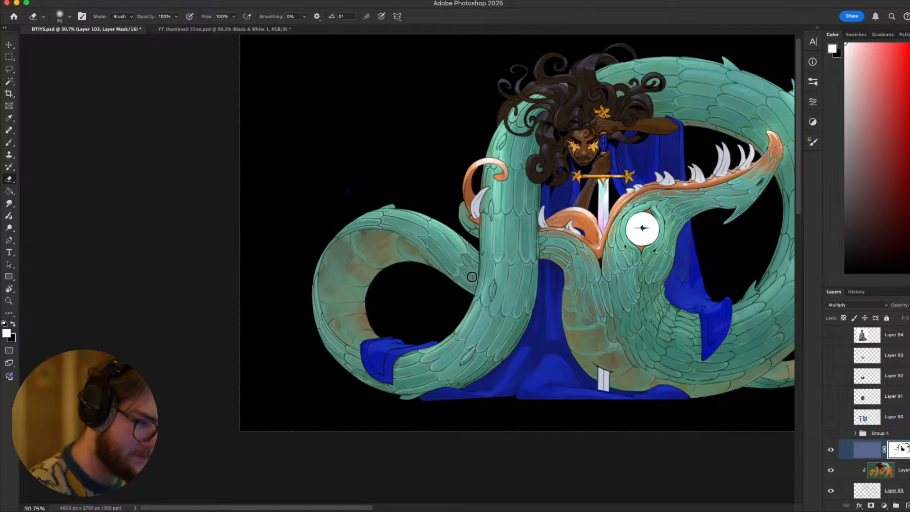
Clear more shading from the large coil and the figure's raised arm and hair, sizing the mask eraser between 100 and 150 px
{"action": "scroll", "coordinate": [433, 299], "scroll_direction": "right", "scroll_amount": 5}
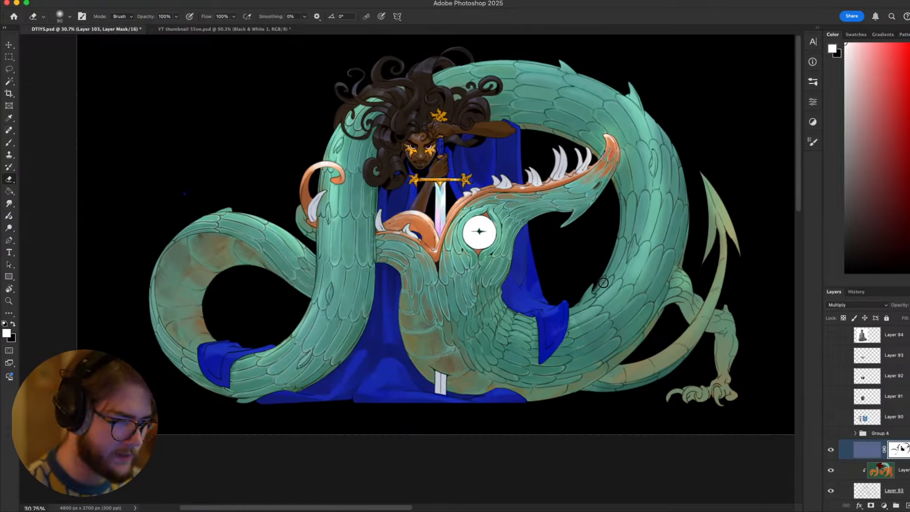
{"action": "scroll", "coordinate": [602, 282], "scroll_direction": "down", "scroll_amount": 3}
{"action": "scroll", "coordinate": [572, 267], "scroll_direction": "up", "scroll_amount": 5}
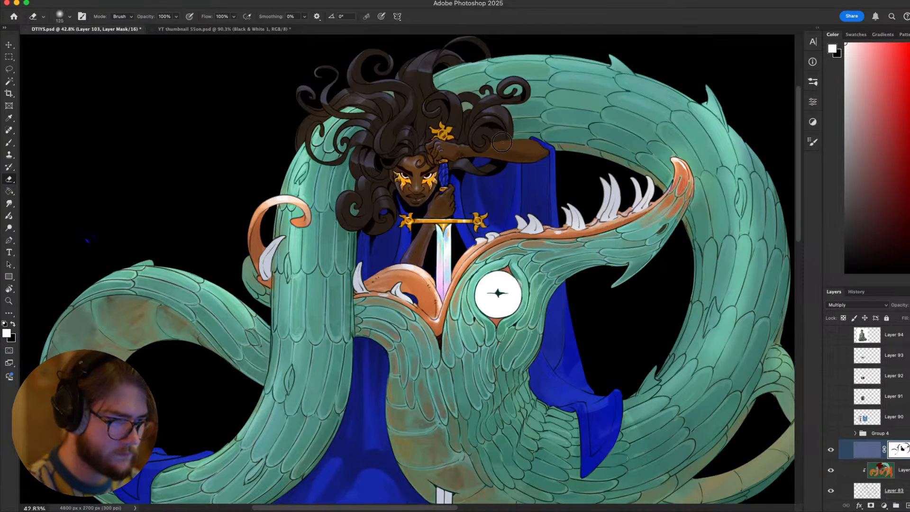
{"action": "key", "text": "bracketright"}
{"action": "scroll", "coordinate": [464, 157], "scroll_direction": "left", "scroll_amount": 3}
{"action": "scroll", "coordinate": [465, 156], "scroll_direction": "up", "scroll_amount": 2}
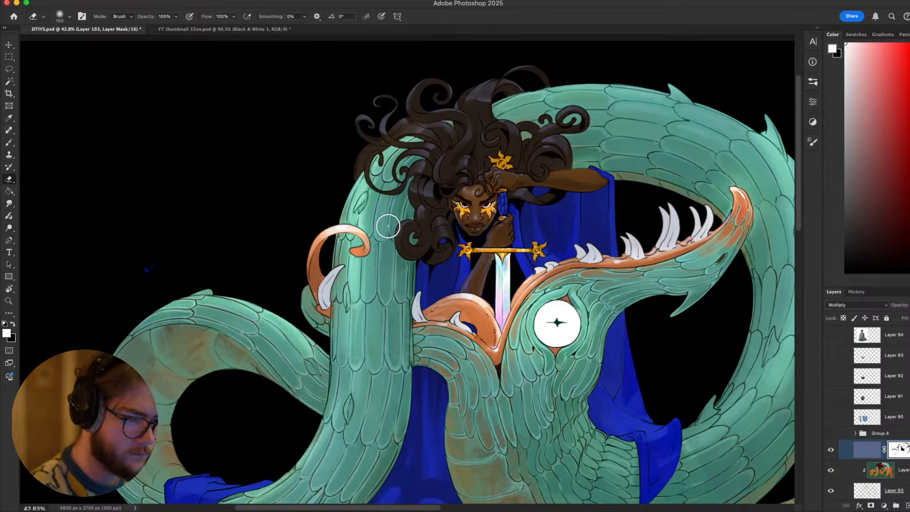
{"action": "key", "text": "bracketleft"}
{"action": "key", "text": "bracketleft"}
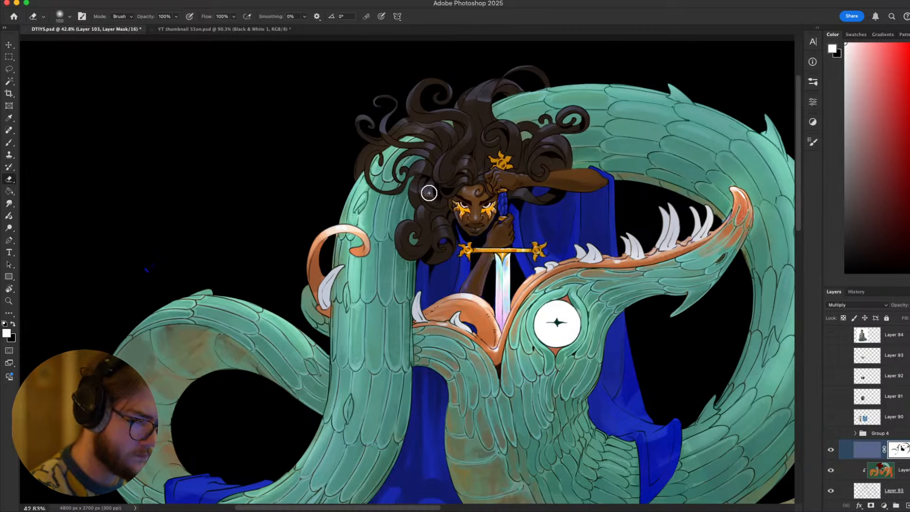
Lighten the figure's hair and face on the shading mask, enlarging the soft eraser to 250 px
{"action": "key", "text": "bracketright"}
{"action": "key", "text": "bracketright"}
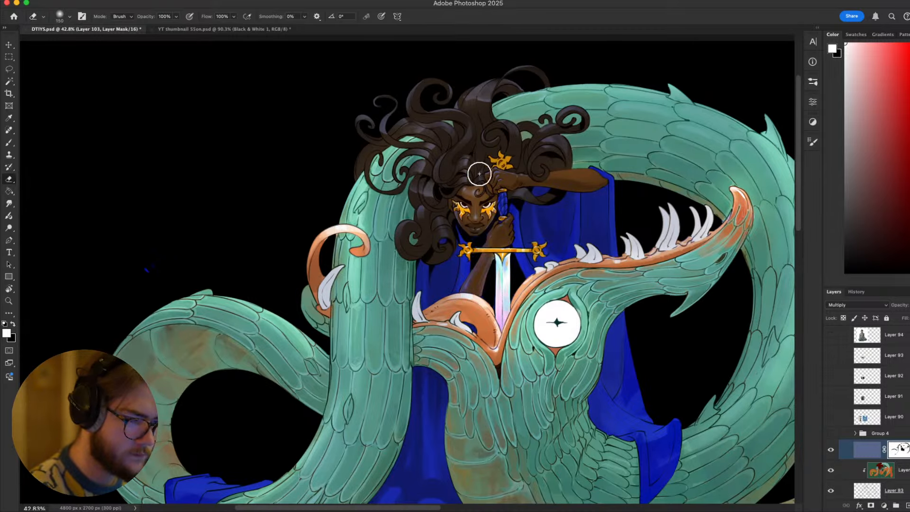
{"action": "key", "text": "bracketright"}
{"action": "key", "text": "bracketright"}
{"action": "key", "text": "bracketright"}
{"action": "key", "text": "bracketright"}
{"action": "scroll", "coordinate": [646, 325], "scroll_direction": "down", "scroll_amount": 2}
{"action": "scroll", "coordinate": [646, 325], "scroll_direction": "right", "scroll_amount": 2}
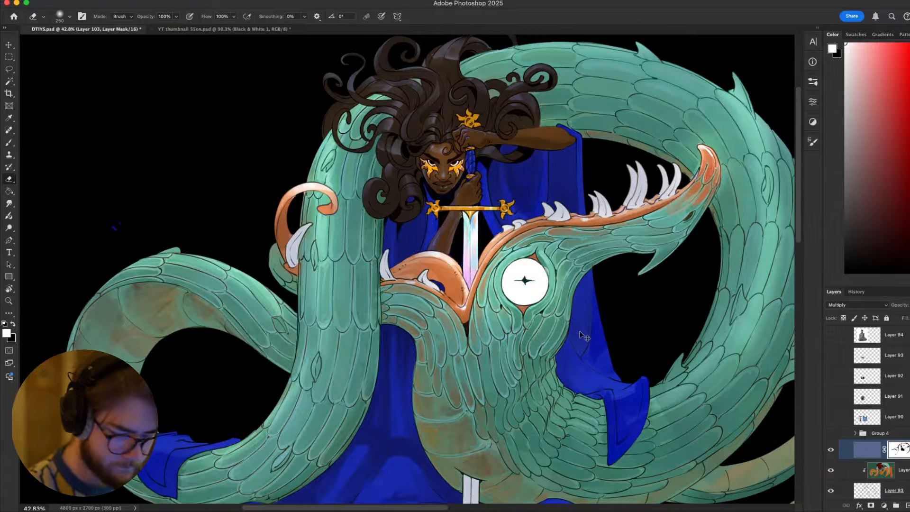
Add a new layer above the shading layer and set its blend mode to Color Dodge
{"action": "key", "text": "ctrl+shift+n"}
{"action": "key", "text": "Return"}
{"action": "left_click", "coordinate": [837, 306]}
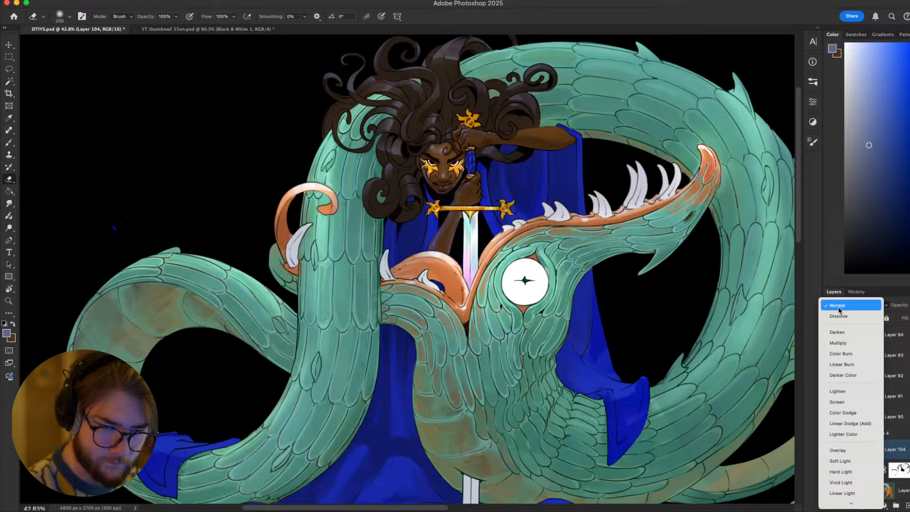
{"action": "left_click", "coordinate": [855, 417]}
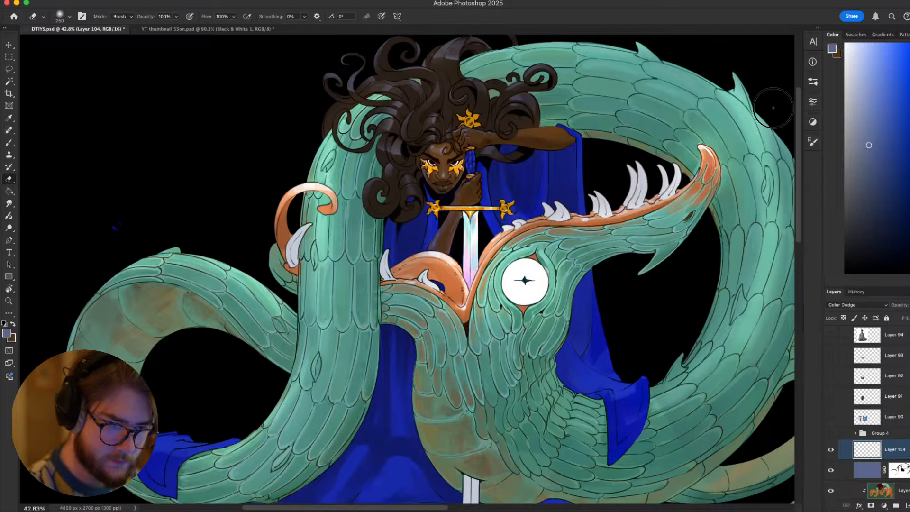
Choose the Soft Round Pressure Opacity brush and set the painting colour to a bright blue
{"action": "left_click", "coordinate": [856, 65]}
{"action": "key", "text": "b"}
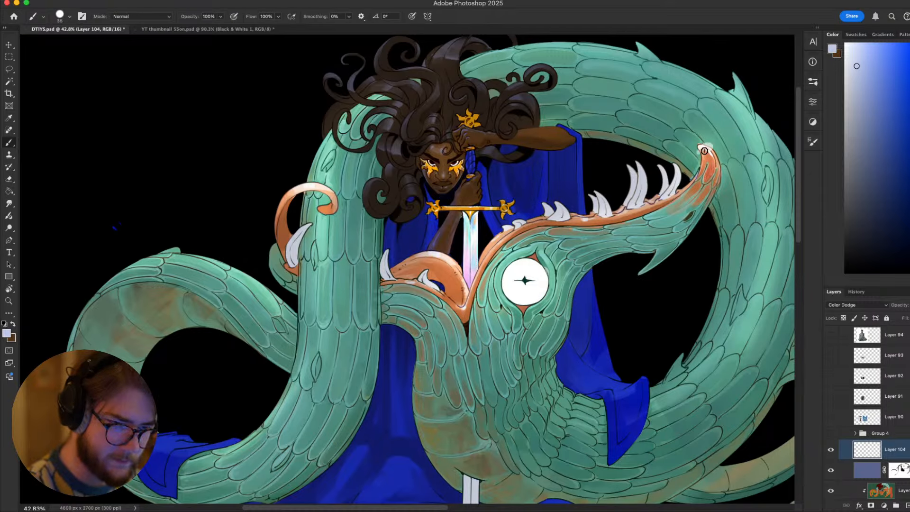
{"action": "right_click", "coordinate": [707, 136]}
{"action": "left_click", "coordinate": [746, 319]}
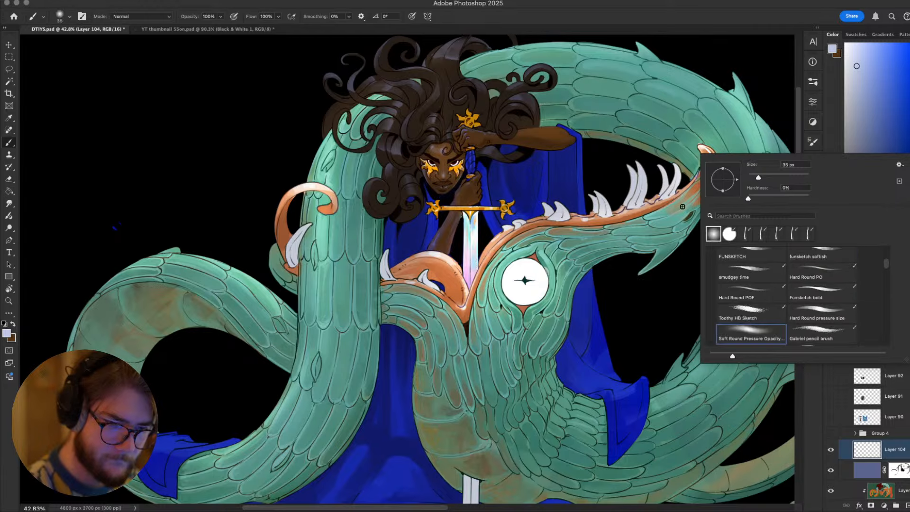
{"action": "left_click", "coordinate": [730, 149]}
{"action": "left_click", "coordinate": [888, 85]}
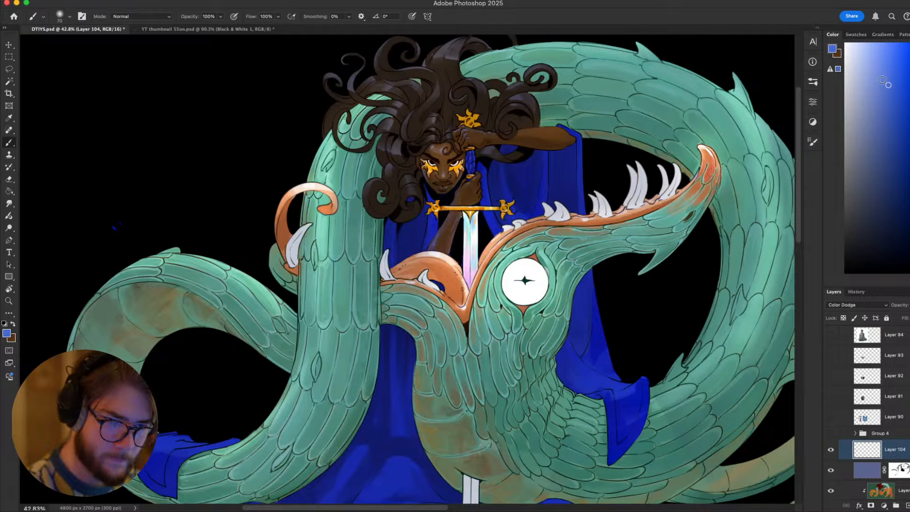
Sample the orange of the curved snout tip and dab it there with the brush enlarged to 900 px
{"action": "key", "text": "bracketright"}
{"action": "key", "text": "bracketright"}
{"action": "key", "text": "bracketright"}
{"action": "key", "text": "bracketright"}
{"action": "key", "text": "bracketright"}
{"action": "key", "text": "bracketright"}
{"action": "key", "text": "bracketright"}
{"action": "key", "text": "bracketright"}
{"action": "key", "text": "bracketright"}
{"action": "key", "text": "bracketright"}
{"action": "key", "text": "bracketright"}
{"action": "key", "text": "bracketright"}
{"action": "key", "text": "bracketright"}
{"action": "key", "text": "bracketright"}
{"action": "left_click", "coordinate": [703, 146], "text": "alt"}
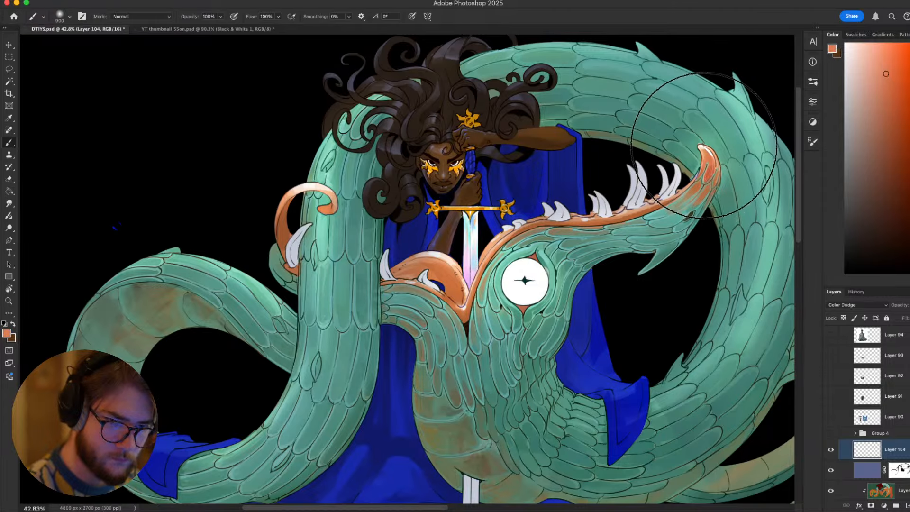
{"action": "left_click", "coordinate": [703, 147]}
Paint a pale peach glow on the curved snout tip, reducing the brush to 200 px and then setting it to 250 px
{"action": "key", "text": "bracketleft"}
{"action": "key", "text": "bracketleft"}
{"action": "key", "text": "bracketleft"}
{"action": "key", "text": "bracketleft"}
{"action": "key", "text": "bracketleft"}
{"action": "key", "text": "bracketleft"}
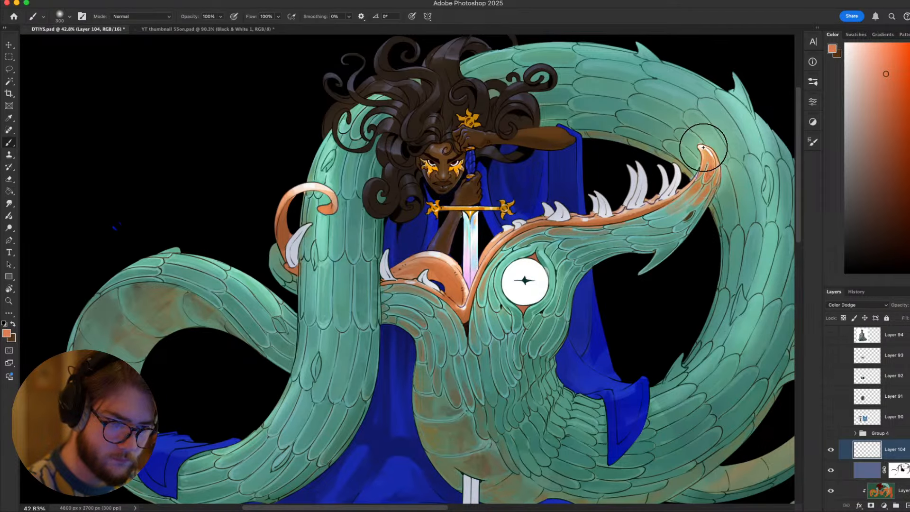
{"action": "key", "text": "bracketleft"}
{"action": "key", "text": "bracketleft"}
{"action": "left_click", "coordinate": [704, 146]}
{"action": "left_click", "coordinate": [857, 62]}
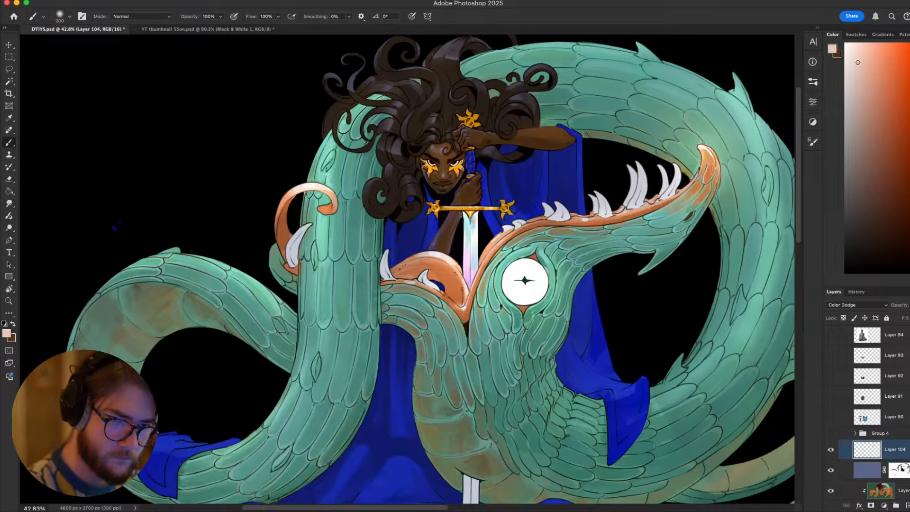
{"action": "key", "text": "bracketright"}
Dab the peach glow over the pupil of the dragon's eye with a 200 px brush
{"action": "scroll", "coordinate": [619, 239], "scroll_direction": "down", "scroll_amount": 2}
{"action": "scroll", "coordinate": [619, 239], "scroll_direction": "left", "scroll_amount": 3}
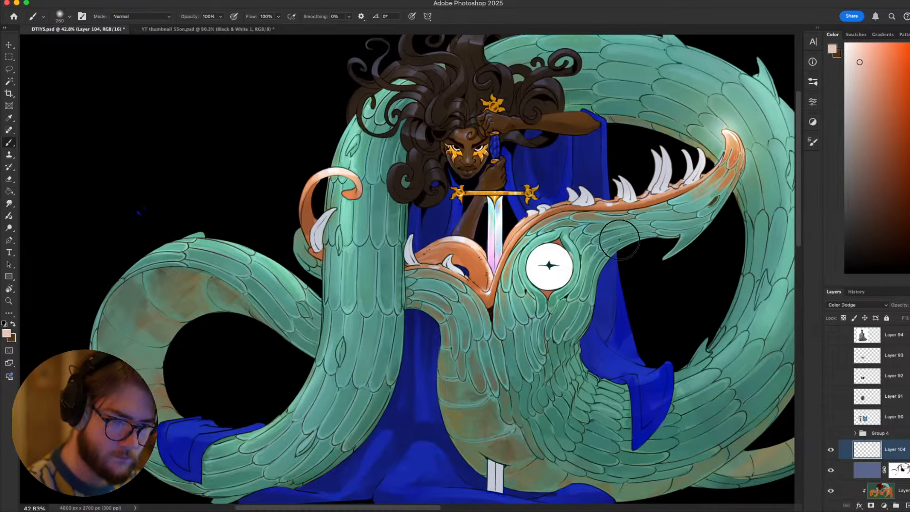
{"action": "key", "text": "bracketleft"}
{"action": "left_click", "coordinate": [550, 266]}
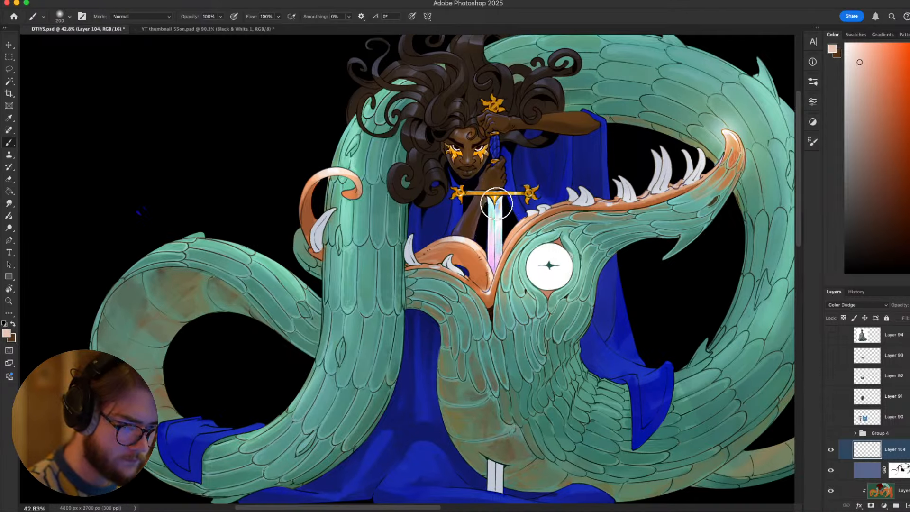
Sample the gold of the sword's crossguard and brush a glow over the guard and lower forearm, undoing the stroke across the hand
{"action": "left_click", "coordinate": [494, 196], "text": "alt"}
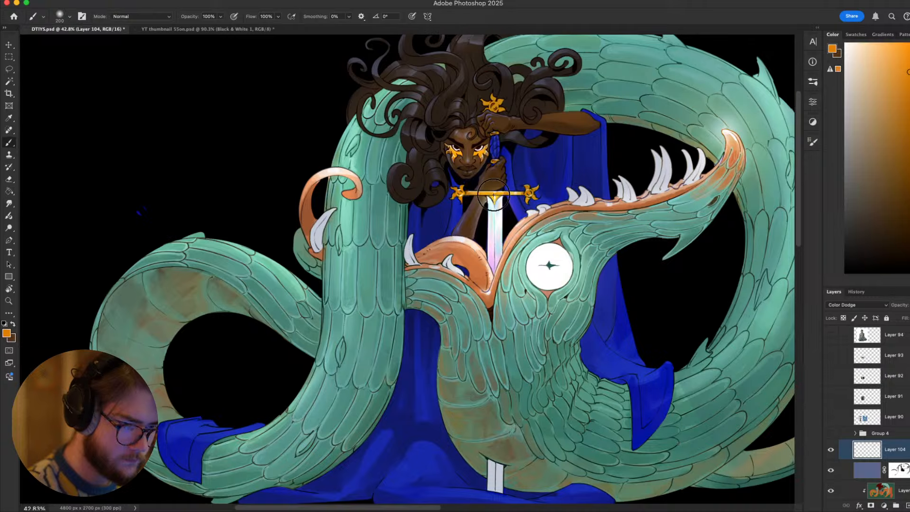
{"action": "left_click_drag", "start_coordinate": [491, 187], "coordinate": [519, 172]}
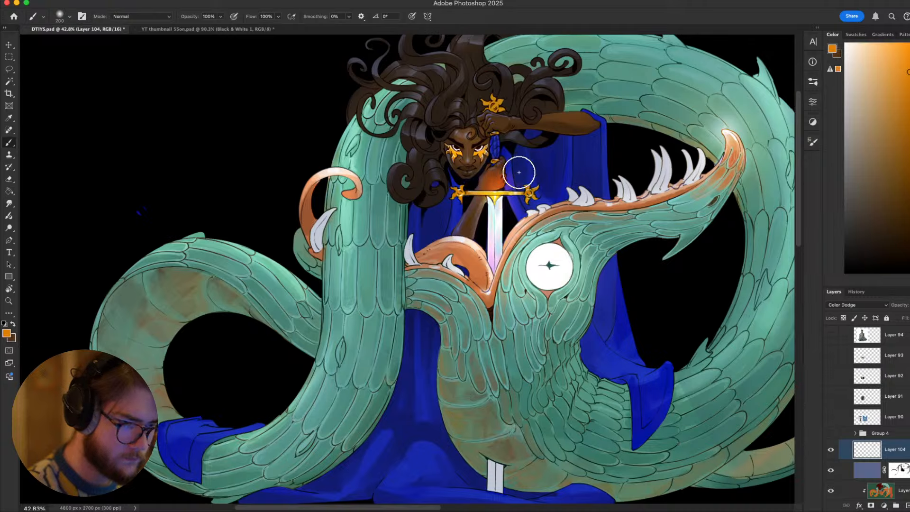
{"action": "key", "text": "ctrl+z"}
{"action": "left_click_drag", "start_coordinate": [489, 199], "coordinate": [472, 244]}
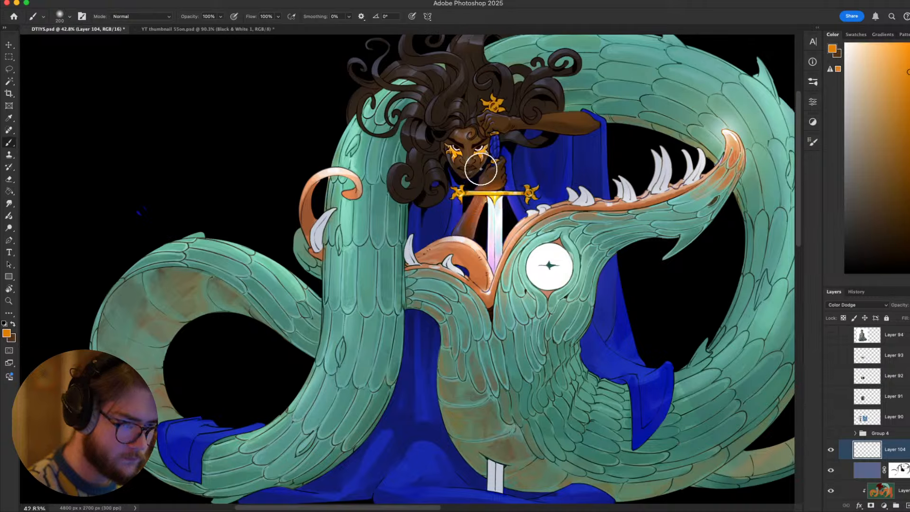
Add the orange glow around the figure's face markings and the hand at her forehead, using the brush at 90 to 150 px
{"action": "key", "text": "bracketleft"}
{"action": "key", "text": "bracketleft"}
{"action": "key", "text": "bracketleft"}
{"action": "key", "text": "bracketleft"}
{"action": "key", "text": "bracketleft"}
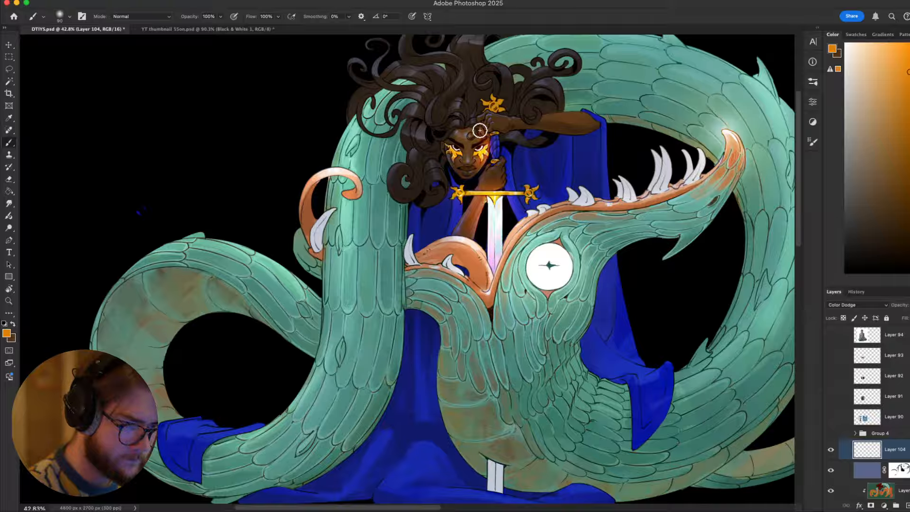
{"action": "key", "text": "bracketright"}
{"action": "key", "text": "bracketright"}
{"action": "key", "text": "bracketright"}
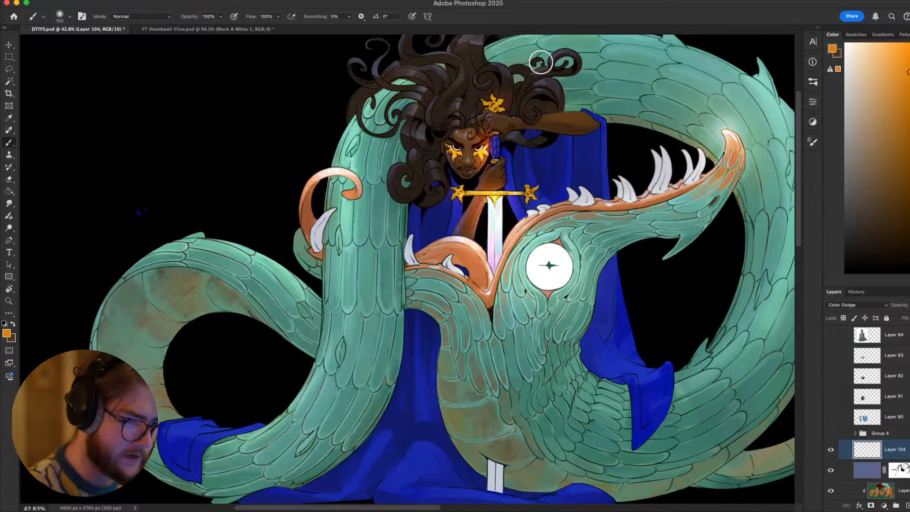
Try a wide orange glow over the jaw and eye area with the brush enlarged to 700 px, and undo it
{"action": "scroll", "coordinate": [554, 165], "scroll_direction": "down", "scroll_amount": 4}
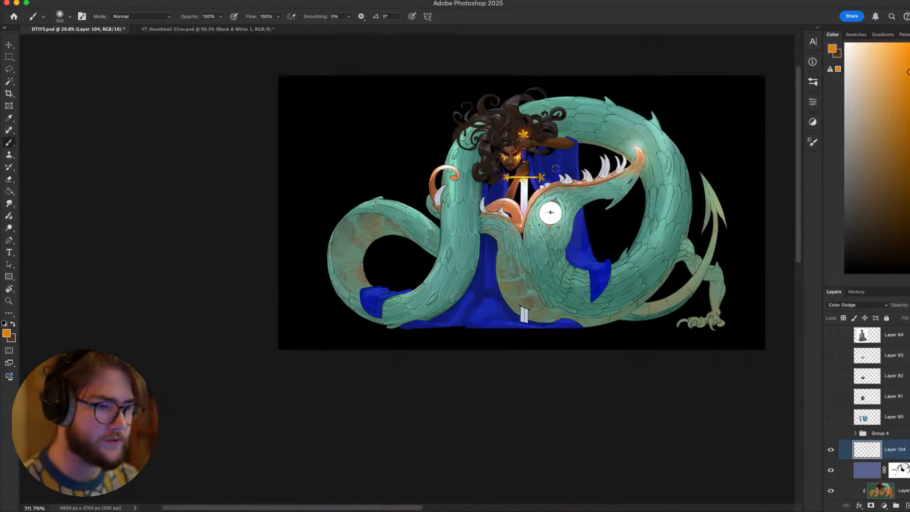
{"action": "scroll", "coordinate": [555, 168], "scroll_direction": "up", "scroll_amount": 5}
{"action": "key", "text": "bracketright"}
{"action": "key", "text": "bracketright"}
{"action": "key", "text": "bracketright"}
{"action": "key", "text": "bracketright"}
{"action": "key", "text": "bracketright"}
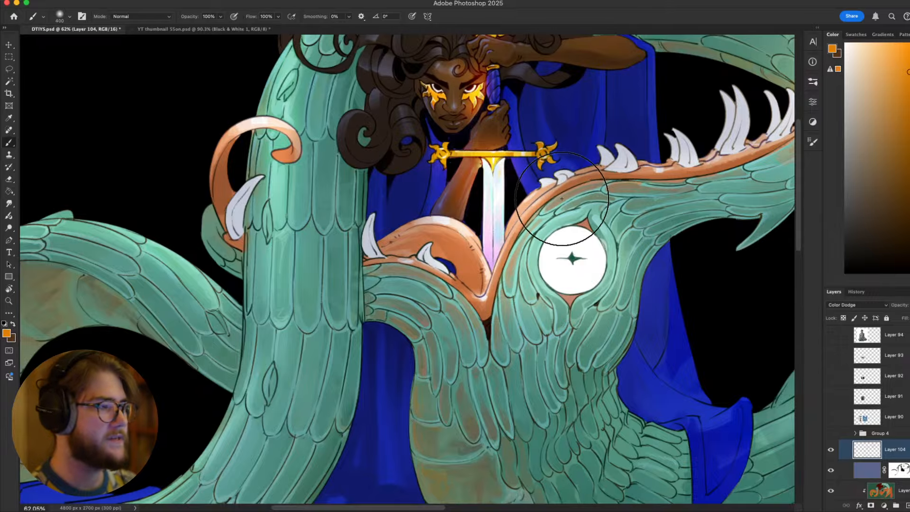
{"action": "key", "text": "bracketright"}
{"action": "key", "text": "bracketright"}
{"action": "key", "text": "bracketright"}
{"action": "key", "text": "super+z"}
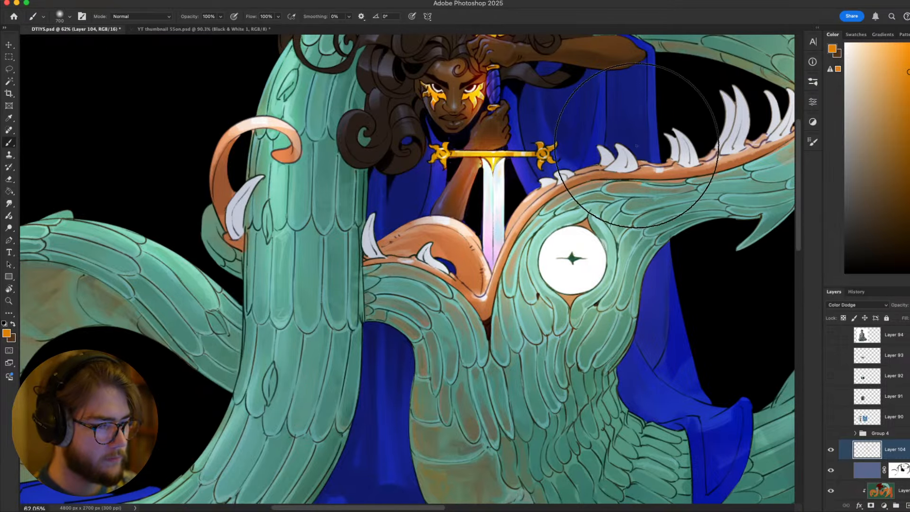
Try an orange dab where the dragon's jaws meet with a 300 px brush, and undo it
{"action": "key", "text": "bracketleft"}
{"action": "key", "text": "bracketleft"}
{"action": "key", "text": "bracketleft"}
{"action": "key", "text": "bracketleft"}
{"action": "left_click", "coordinate": [487, 277]}
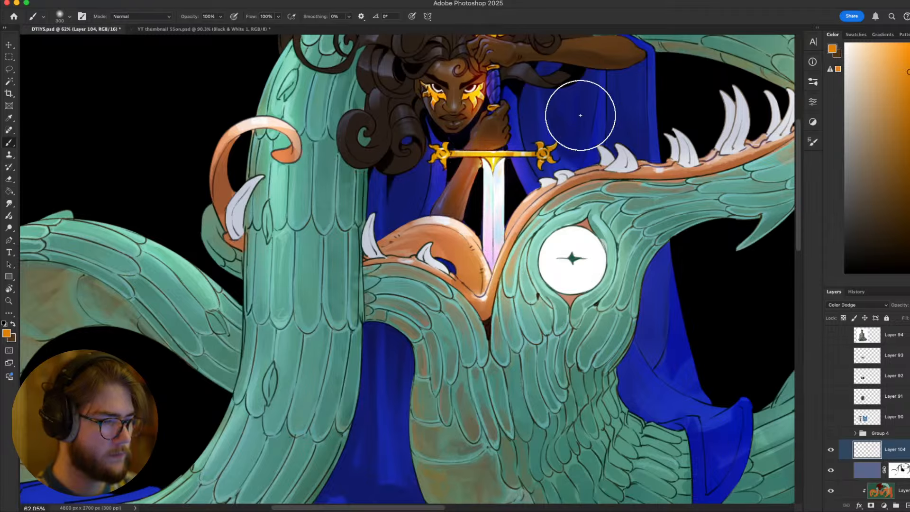
{"action": "key", "text": "super+z"}
Warm the area around the sword and open jaws with a red-orange glow, and touch up around the figure with a 250 px eraser
{"action": "left_click", "coordinate": [909, 263]}
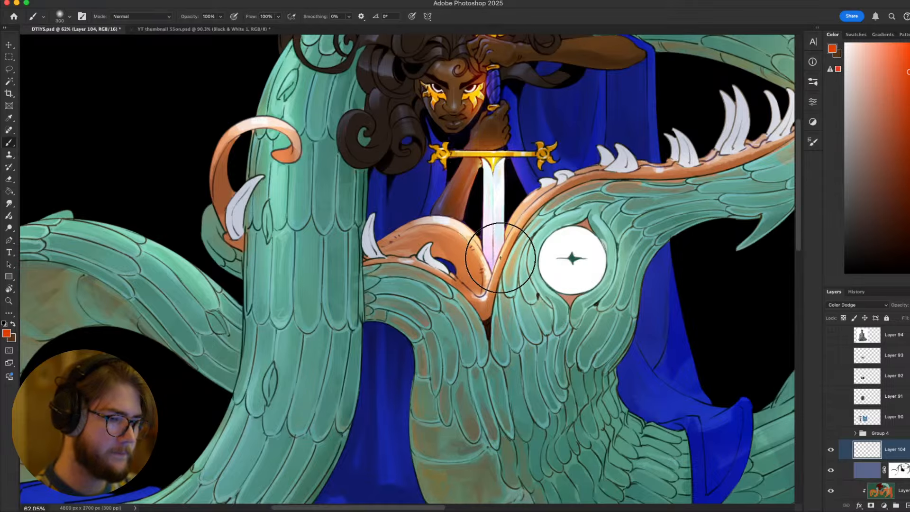
{"action": "scroll", "coordinate": [562, 88], "scroll_direction": "down", "scroll_amount": 5}
{"action": "left_click_drag", "start_coordinate": [602, 124], "coordinate": [580, 184]}
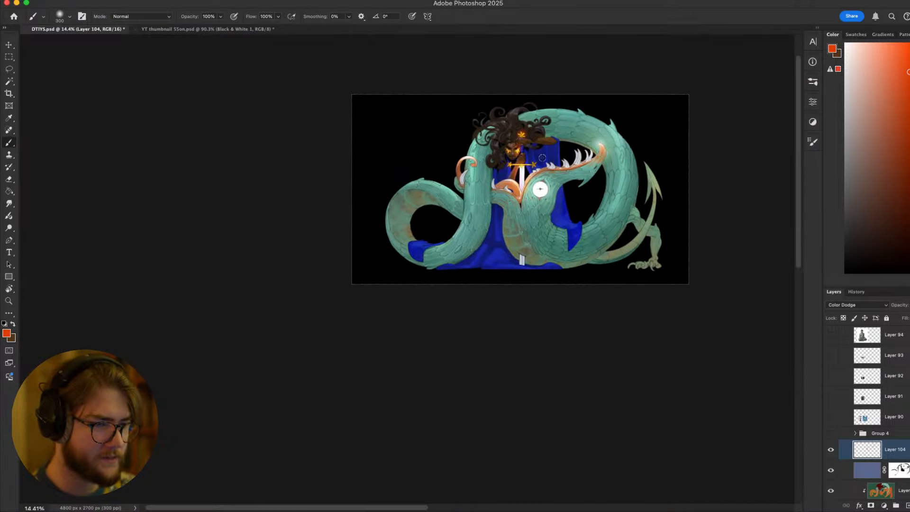
{"action": "scroll", "coordinate": [509, 184], "scroll_direction": "up", "scroll_amount": 4}
{"action": "key", "text": "e"}
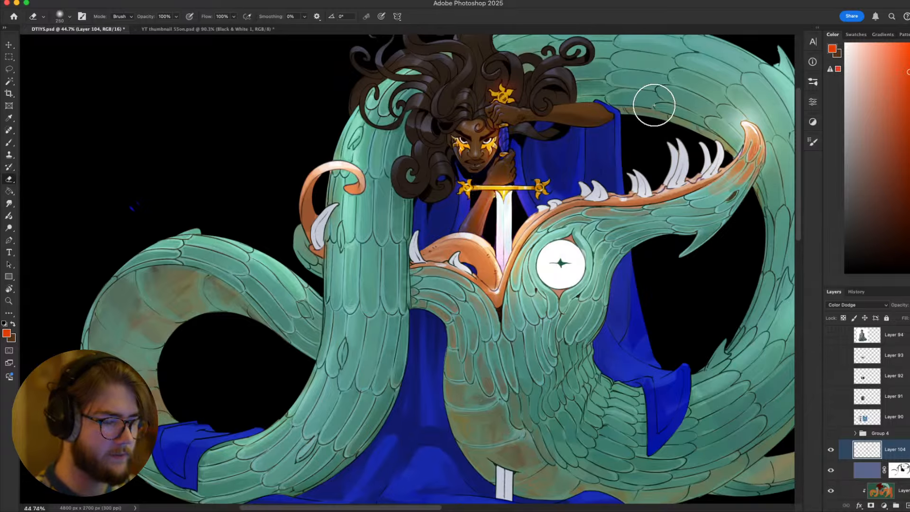
{"action": "scroll", "coordinate": [650, 101], "scroll_direction": "up", "scroll_amount": 2}
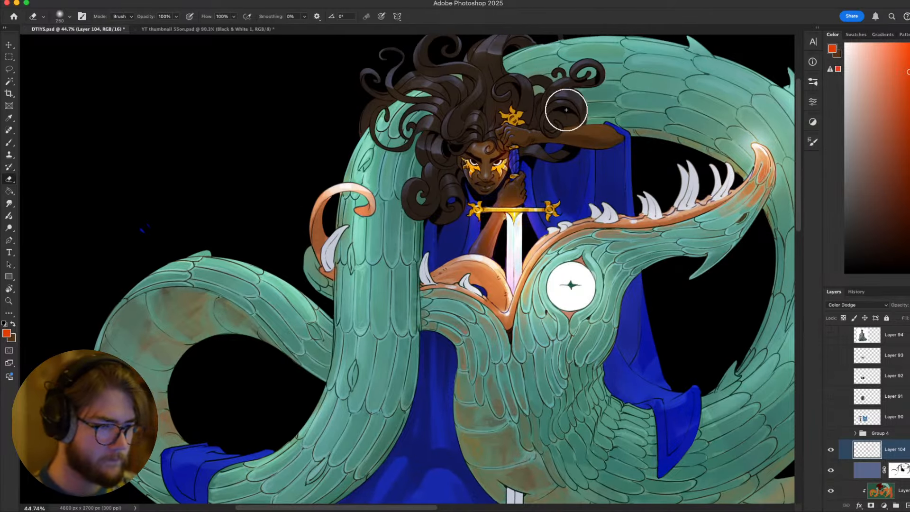
{"action": "scroll", "coordinate": [579, 128], "scroll_direction": "down", "scroll_amount": 4}
{"action": "scroll", "coordinate": [523, 181], "scroll_direction": "up", "scroll_amount": 3}
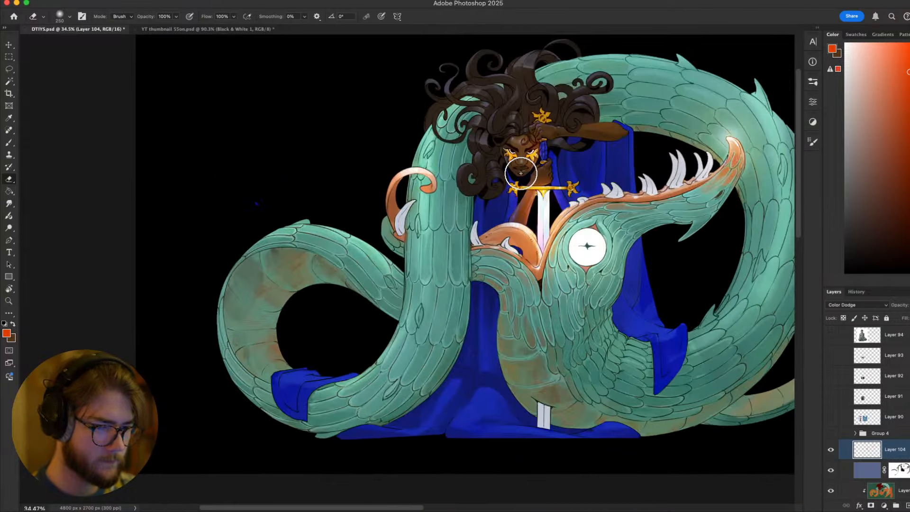
Sample the teal of the large coil behind the snout and paint a glowing highlight along its curve with a 35 px brush
{"action": "key", "text": "b"}
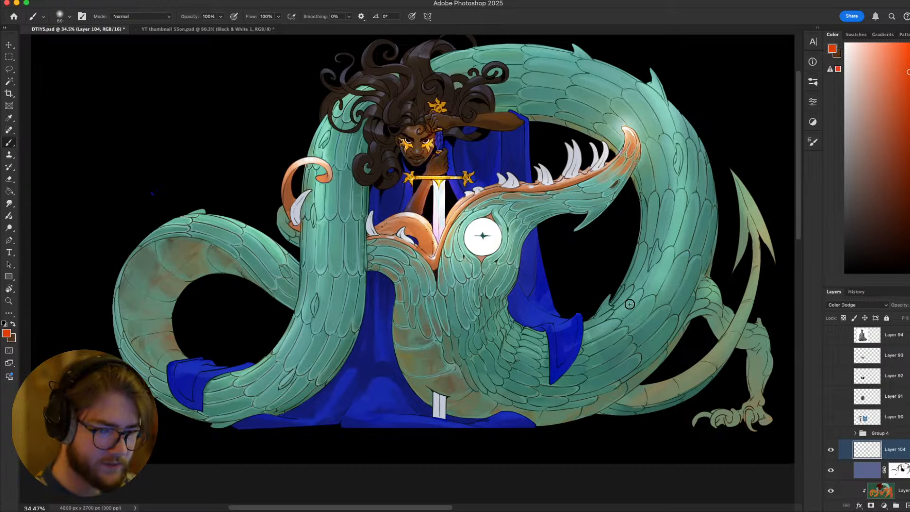
{"action": "key", "text": "bracketleft"}
{"action": "key", "text": "bracketleft"}
{"action": "key", "text": "bracketleft"}
{"action": "key", "text": "bracketleft"}
{"action": "key", "text": "bracketleft"}
{"action": "left_click", "coordinate": [670, 268], "text": "alt"}
{"action": "key", "text": "bracketleft"}
{"action": "key", "text": "bracketleft"}
{"action": "key", "text": "bracketleft"}
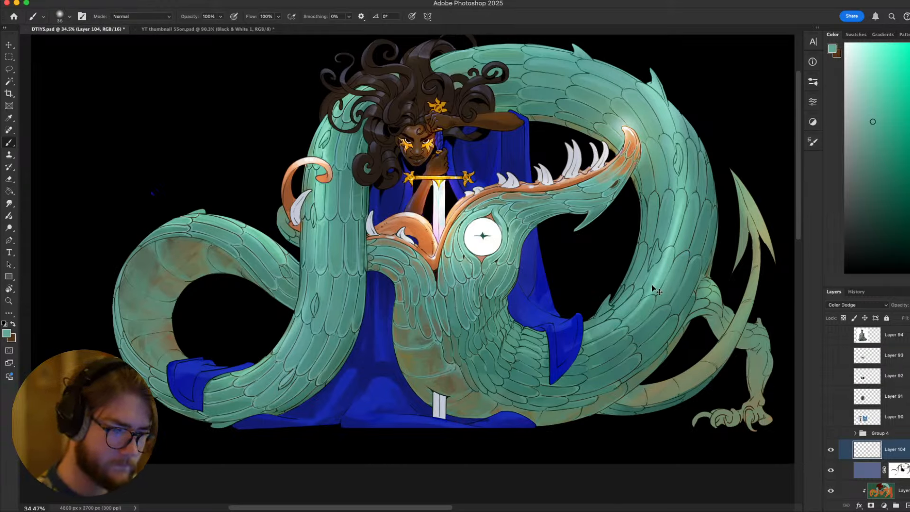
{"action": "left_click_drag", "start_coordinate": [594, 333], "coordinate": [662, 268]}
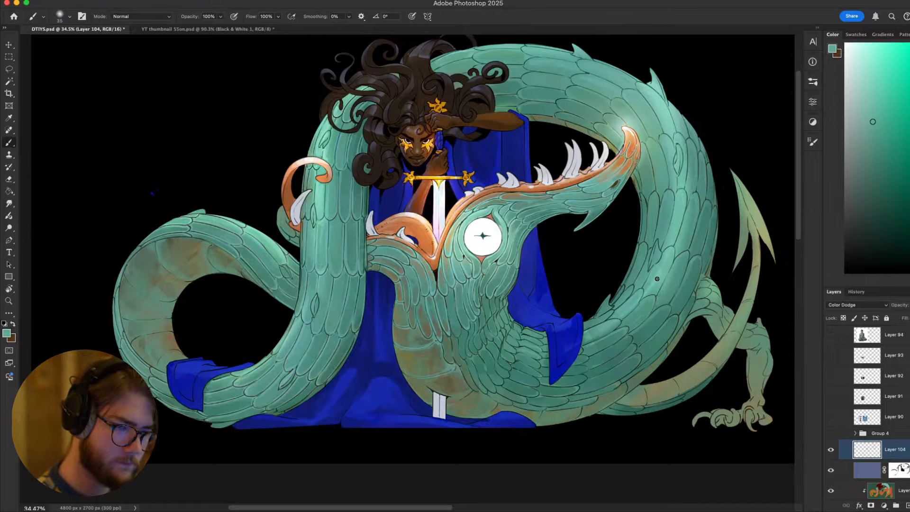
{"action": "left_click_drag", "start_coordinate": [657, 279], "coordinate": [671, 134]}
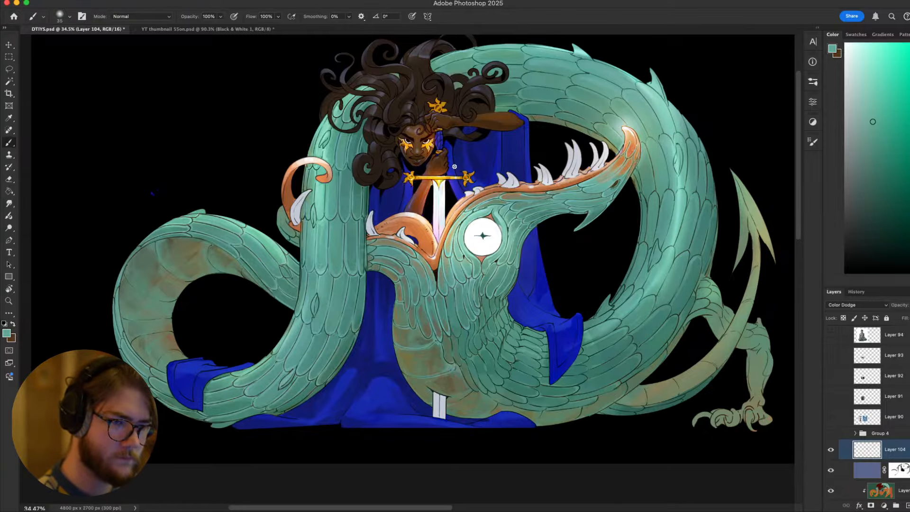
{"action": "scroll", "coordinate": [664, 147], "scroll_direction": "up", "scroll_amount": 4}
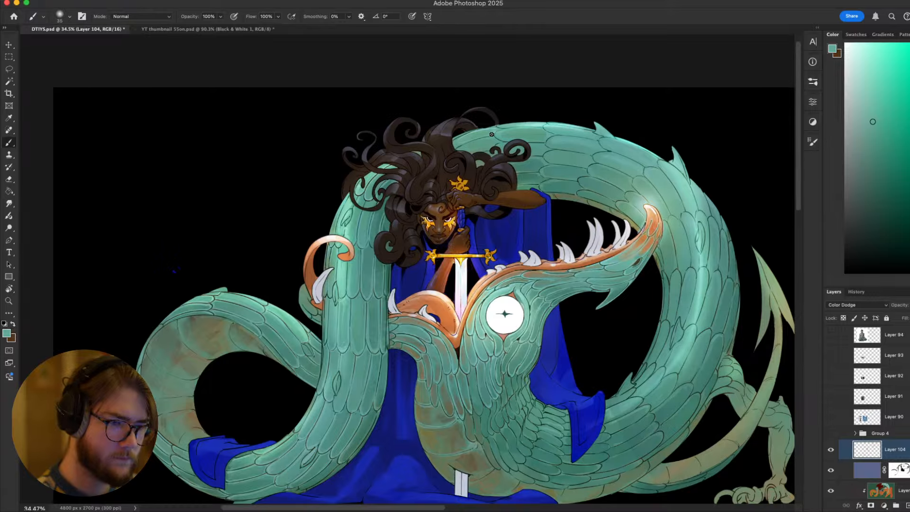
Paint a glowing teal highlight down the upright coil beside the figure, following its curve toward the ground
{"action": "scroll", "coordinate": [586, 168], "scroll_direction": "left", "scroll_amount": 5}
{"action": "scroll", "coordinate": [586, 168], "scroll_direction": "down", "scroll_amount": 3}
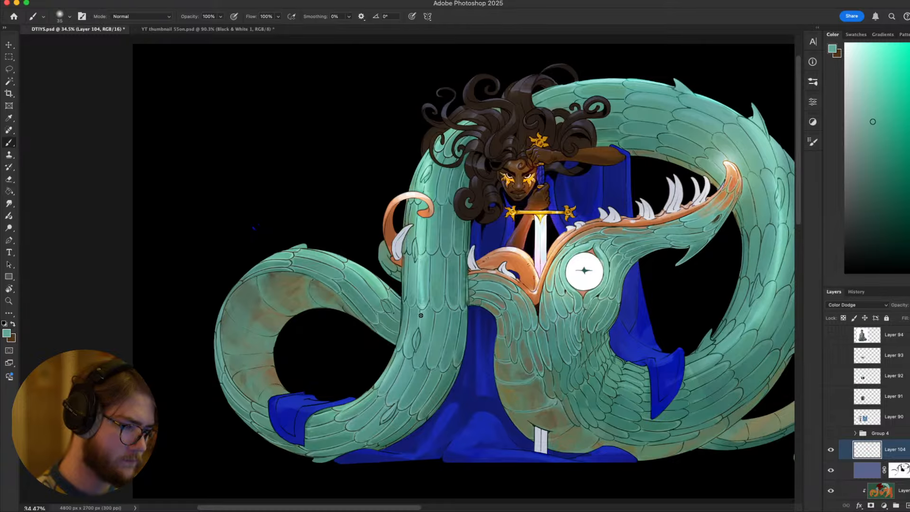
{"action": "left_click_drag", "start_coordinate": [424, 213], "coordinate": [359, 421]}
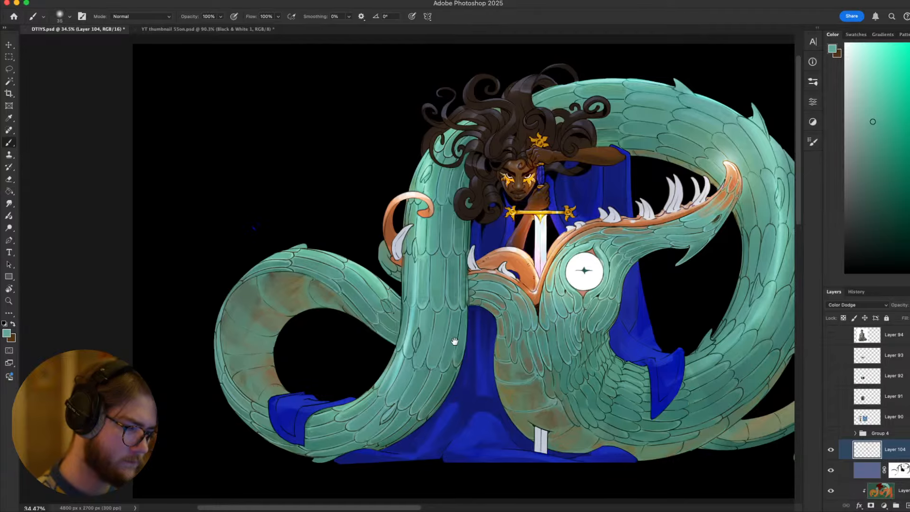
{"action": "mouse_move", "coordinate": [454, 341]}
{"action": "left_mouse_down"}
{"action": "mouse_move", "coordinate": [584, 244]}
{"action": "mouse_move", "coordinate": [458, 317]}
{"action": "mouse_move", "coordinate": [526, 338]}
{"action": "left_mouse_up"}
{"action": "left_click_drag", "start_coordinate": [417, 306], "coordinate": [397, 236]}
Highlight the upper edge of the outlying tail loop in teal, undoing the strokes that miss and repainting them
{"action": "mouse_move", "coordinate": [433, 180]}
{"action": "left_mouse_down"}
{"action": "mouse_move", "coordinate": [494, 165]}
{"action": "mouse_move", "coordinate": [555, 190]}
{"action": "mouse_move", "coordinate": [596, 247]}
{"action": "left_mouse_up"}
{"action": "key", "text": "super+z"}
{"action": "key", "text": "super+z"}
{"action": "left_click_drag", "start_coordinate": [475, 166], "coordinate": [573, 218]}
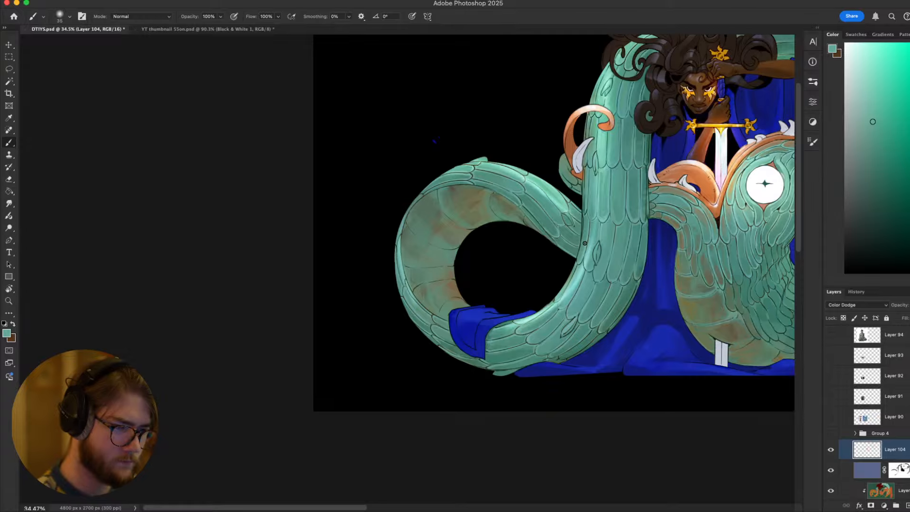
{"action": "key", "text": "super+z"}
{"action": "left_click_drag", "start_coordinate": [449, 161], "coordinate": [562, 206]}
Try teal highlight strokes across the upper arch of the large coil, and undo them
{"action": "mouse_move", "coordinate": [618, 310]}
{"action": "left_mouse_down"}
{"action": "mouse_move", "coordinate": [469, 304]}
{"action": "mouse_move", "coordinate": [682, 300]}
{"action": "mouse_move", "coordinate": [690, 366]}
{"action": "left_mouse_up"}
{"action": "left_click_drag", "start_coordinate": [688, 173], "coordinate": [559, 110]}
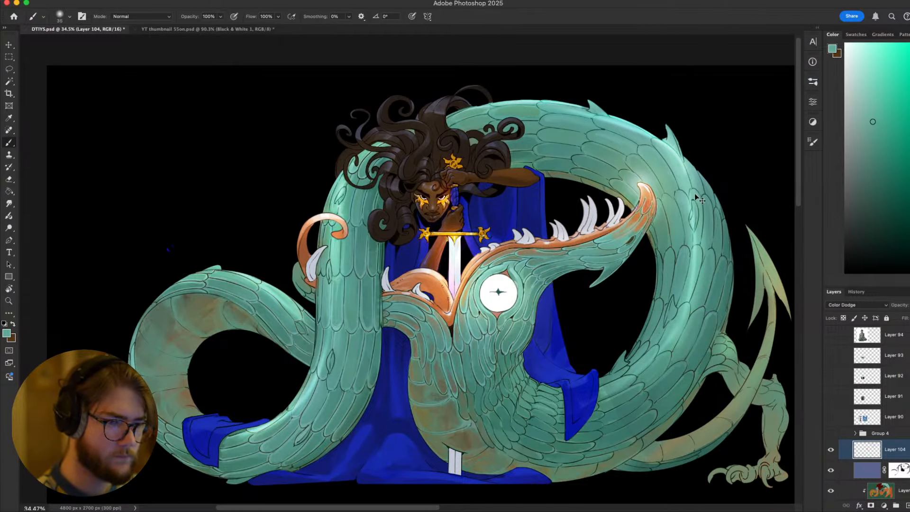
{"action": "key", "text": "super+z"}
{"action": "mouse_move", "coordinate": [693, 195]}
{"action": "left_mouse_down"}
{"action": "mouse_move", "coordinate": [630, 124]}
{"action": "mouse_move", "coordinate": [547, 108]}
{"action": "left_mouse_up"}
{"action": "mouse_move", "coordinate": [700, 254]}
{"action": "left_mouse_down"}
{"action": "mouse_move", "coordinate": [757, 228]}
{"action": "mouse_move", "coordinate": [744, 160]}
{"action": "mouse_move", "coordinate": [732, 204]}
{"action": "left_mouse_up"}
{"action": "left_click_drag", "start_coordinate": [690, 162], "coordinate": [539, 226]}
{"action": "key", "text": "super+z"}
{"action": "key", "text": "super+z"}
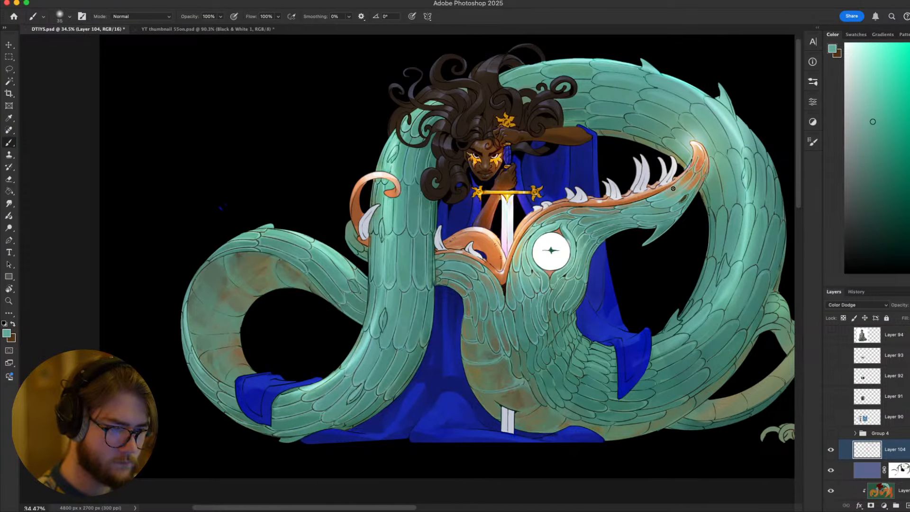
Add a teal highlight along the dragon's snout, and undo the extra stroke running toward the jaw corner
{"action": "left_click_drag", "start_coordinate": [688, 174], "coordinate": [615, 213]}
{"action": "mouse_move", "coordinate": [663, 194]}
{"action": "left_mouse_down"}
{"action": "mouse_move", "coordinate": [559, 211]}
{"action": "mouse_move", "coordinate": [572, 209]}
{"action": "mouse_move", "coordinate": [519, 249]}
{"action": "left_mouse_up"}
{"action": "key", "text": "super+z"}
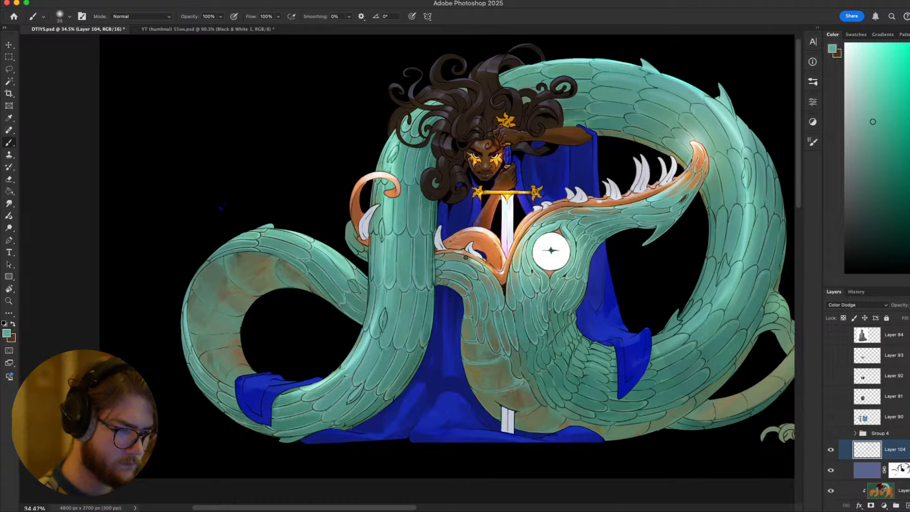
Hide the Color Dodge glow layer and the blue masked shading layer beneath it, with the whole painting in view
{"action": "scroll", "coordinate": [654, 310], "scroll_direction": "right", "scroll_amount": 3}
{"action": "scroll", "coordinate": [654, 310], "scroll_direction": "down", "scroll_amount": 2}
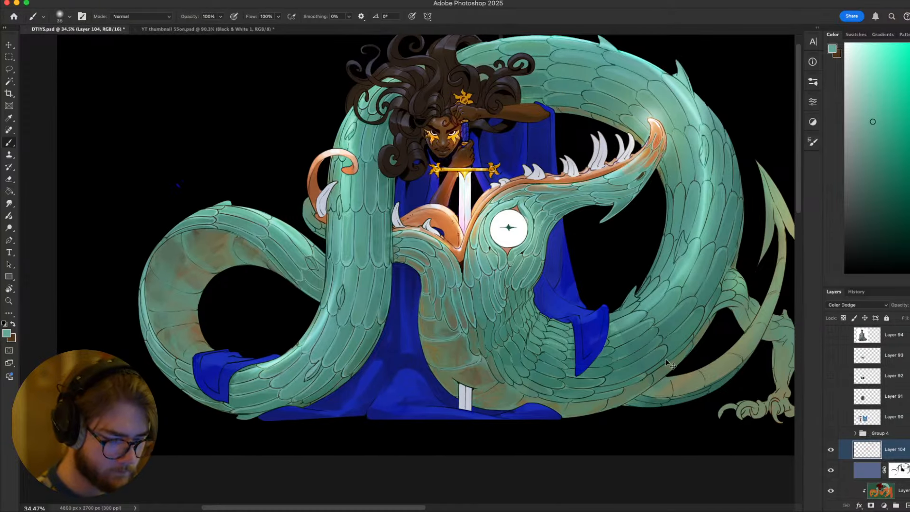
{"action": "key", "text": "super+minus"}
{"action": "key", "text": "super+minus"}
{"action": "key", "text": "super+minus"}
{"action": "key", "text": "super+equal"}
{"action": "key", "text": "super+equal"}
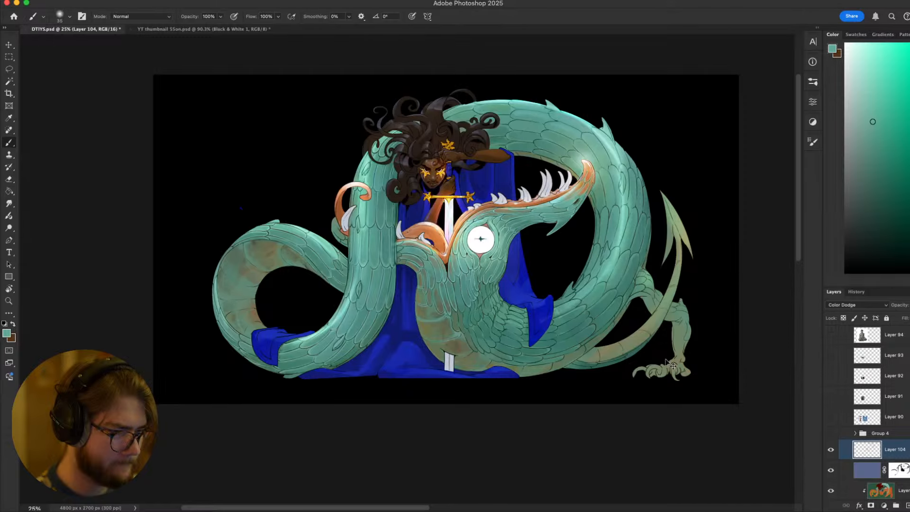
{"action": "scroll", "coordinate": [672, 365], "scroll_direction": "left", "scroll_amount": 2}
{"action": "scroll", "coordinate": [672, 366], "scroll_direction": "down", "scroll_amount": 2}
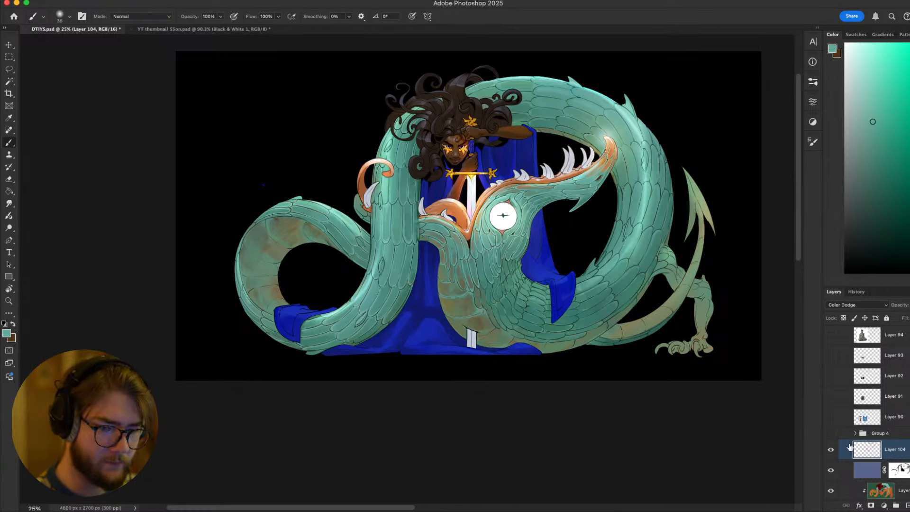
{"action": "left_click_drag", "start_coordinate": [830, 449], "coordinate": [831, 470]}
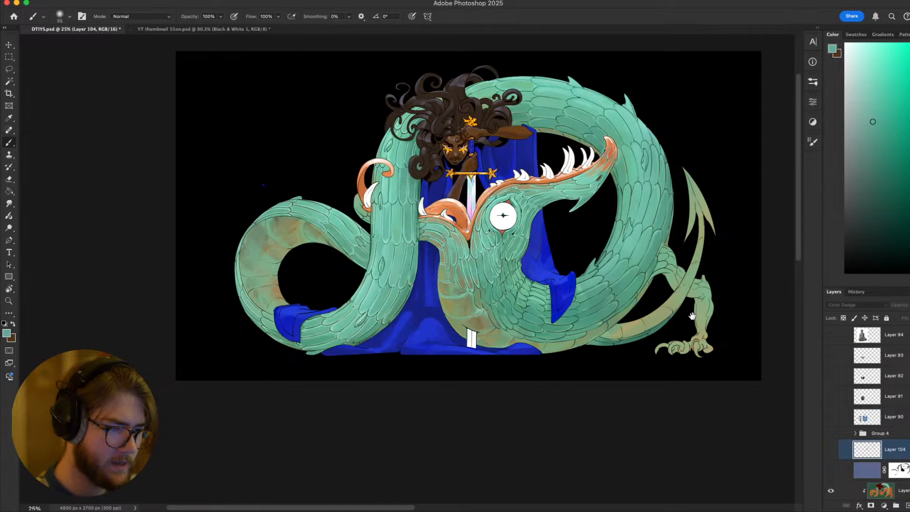
Select the clipped teal scale rendering layer, Layer 76 copy 2, further down the layer stack
{"action": "key", "text": "super+equal"}
{"action": "key", "text": "super+equal"}
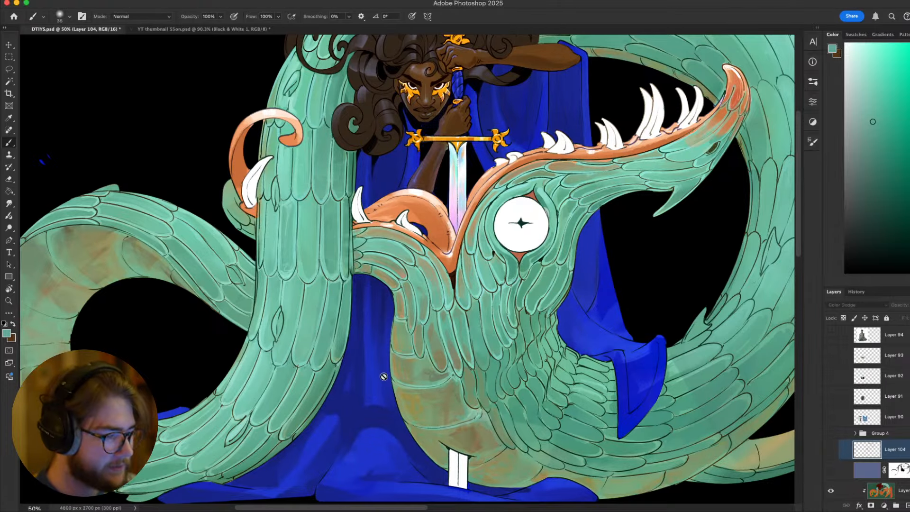
{"action": "scroll", "coordinate": [375, 382], "scroll_direction": "down", "scroll_amount": 5}
{"action": "scroll", "coordinate": [440, 355], "scroll_direction": "up", "scroll_amount": 2}
{"action": "scroll", "coordinate": [441, 356], "scroll_direction": "up", "scroll_amount": 2}
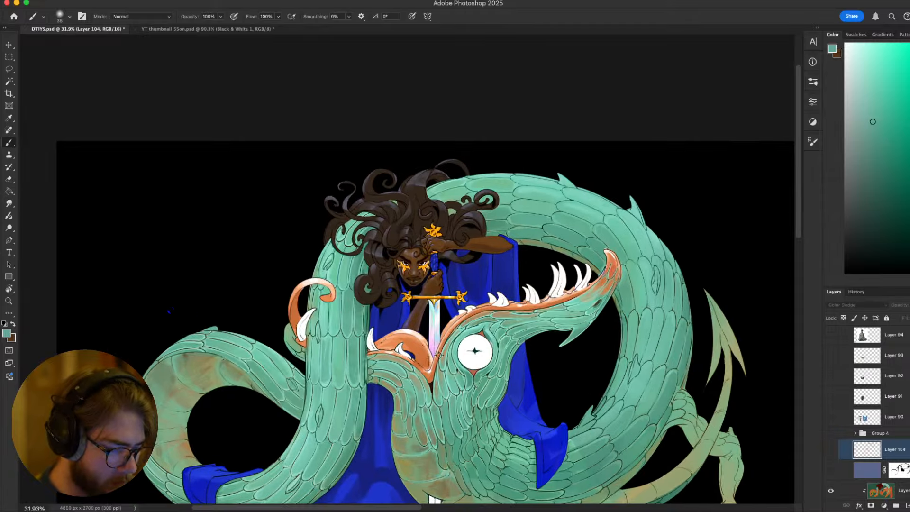
{"action": "scroll", "coordinate": [447, 372], "scroll_direction": "up", "scroll_amount": 3}
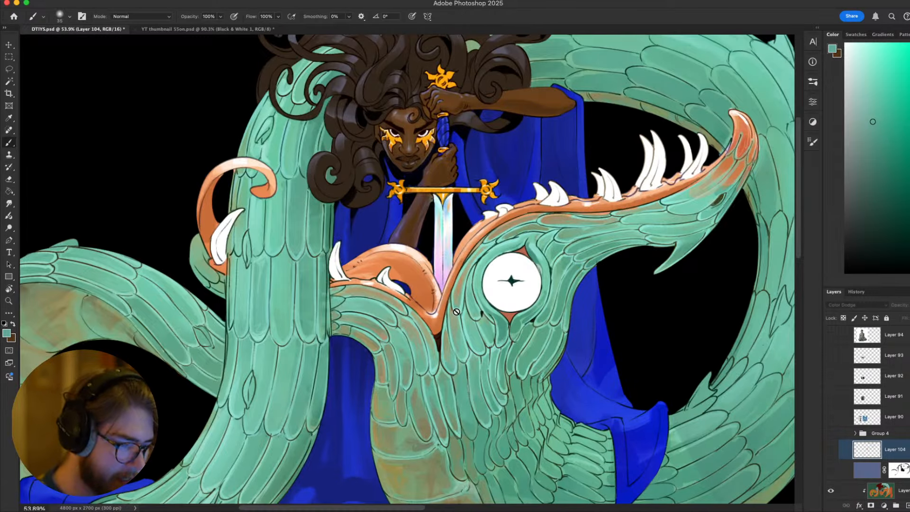
{"action": "scroll", "coordinate": [872, 408], "scroll_direction": "down", "scroll_amount": 5}
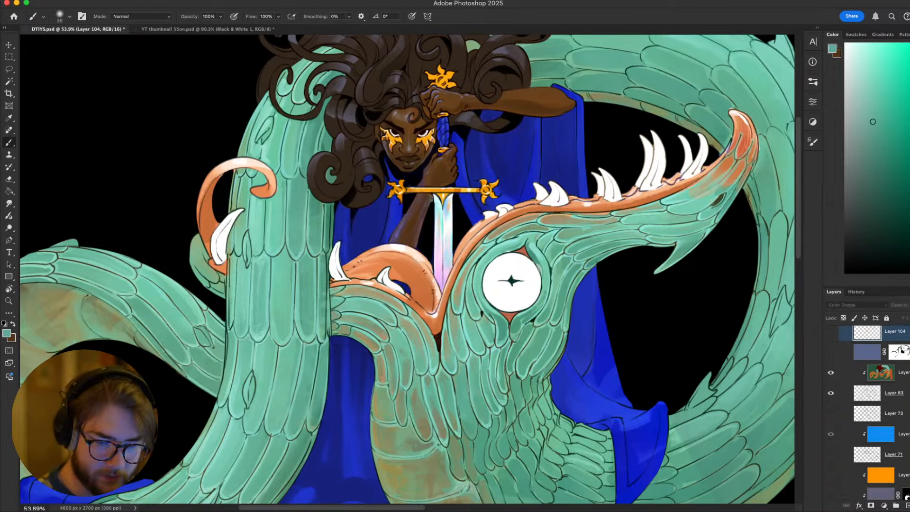
{"action": "scroll", "coordinate": [895, 380], "scroll_direction": "down", "scroll_amount": 1}
{"action": "scroll", "coordinate": [881, 408], "scroll_direction": "down", "scroll_amount": 3}
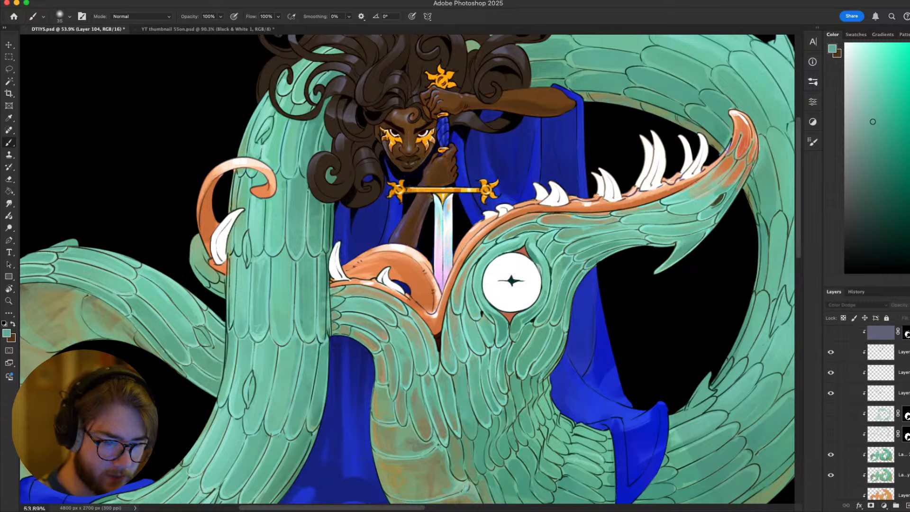
{"action": "left_click", "coordinate": [877, 448]}
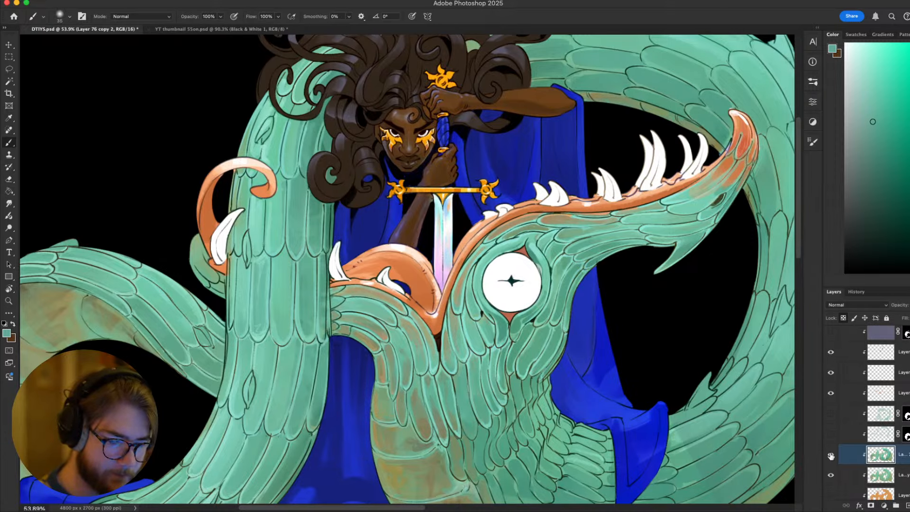
Compare the dragon with and without the scale rendering of Layer 76 copy 2, up close and in full view
{"action": "left_click", "coordinate": [830, 454]}
{"action": "left_click", "coordinate": [831, 454]}
{"action": "left_click", "coordinate": [830, 454]}
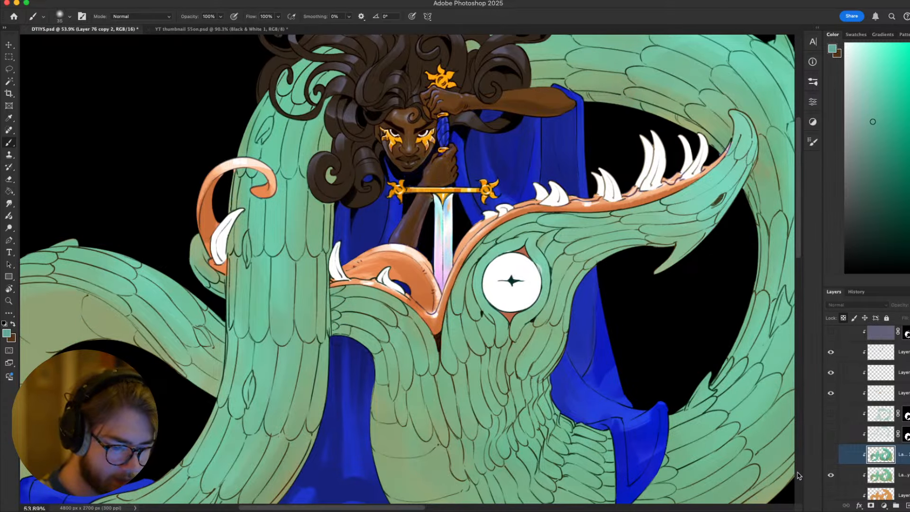
{"action": "key", "text": "super+0"}
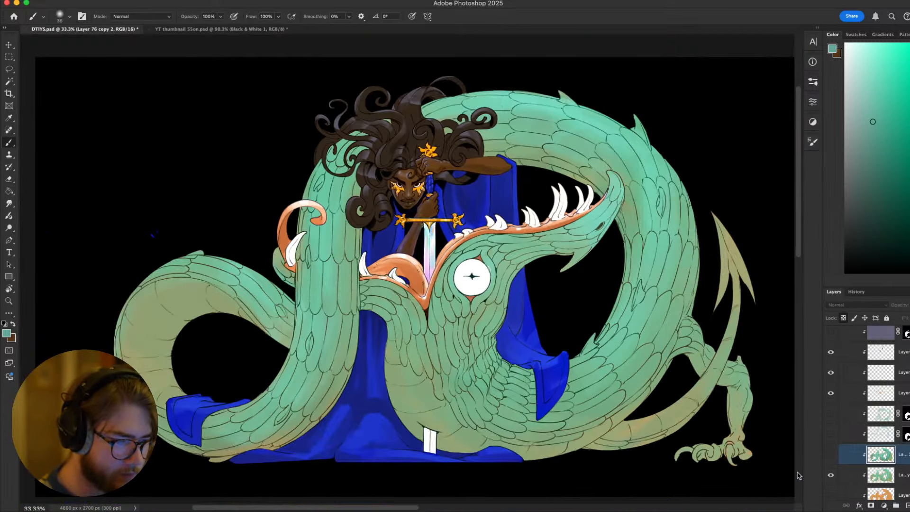
{"action": "left_click", "coordinate": [830, 454]}
{"action": "left_click", "coordinate": [830, 454]}
{"action": "left_click", "coordinate": [830, 454]}
{"action": "left_click", "coordinate": [830, 454]}
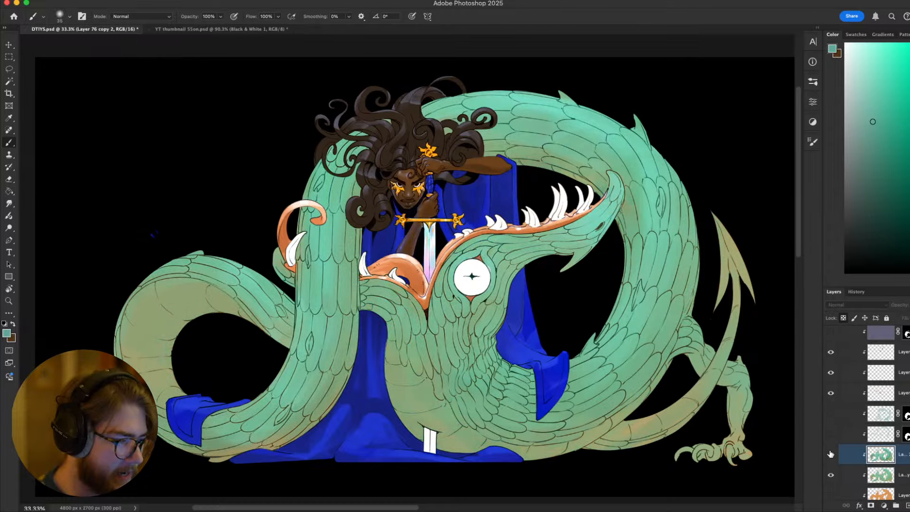
{"action": "left_click", "coordinate": [830, 454]}
{"action": "left_click", "coordinate": [831, 454]}
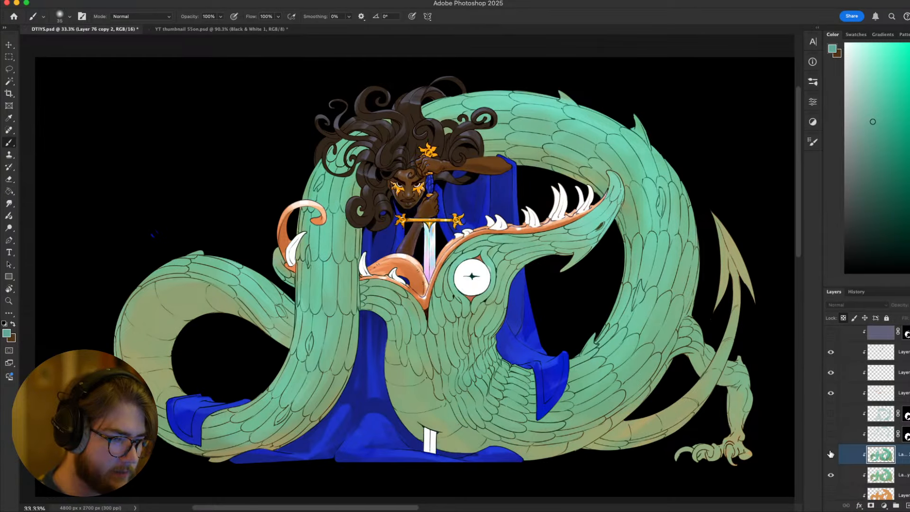
{"action": "left_click", "coordinate": [830, 454]}
{"action": "left_click", "coordinate": [830, 454]}
{"action": "left_click", "coordinate": [830, 454]}
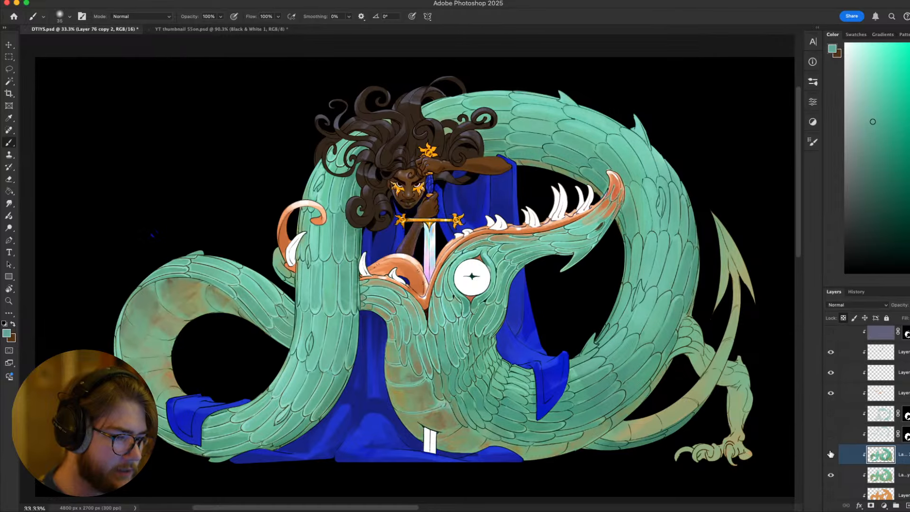
Preview the painting in grayscale, compare its values with and without Layer 76 copy 2, and return to color
{"action": "key", "text": "super+y"}
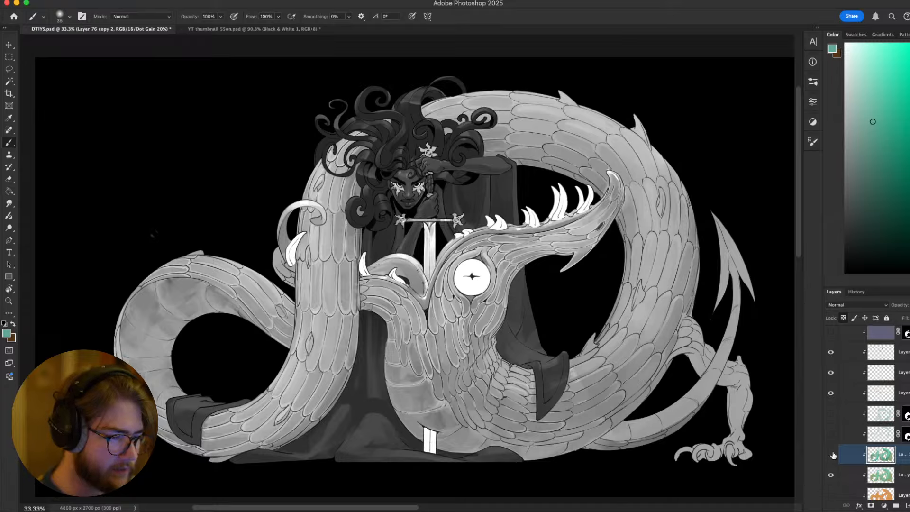
{"action": "left_click", "coordinate": [832, 455]}
{"action": "left_click", "coordinate": [832, 455]}
{"action": "left_click", "coordinate": [832, 455]}
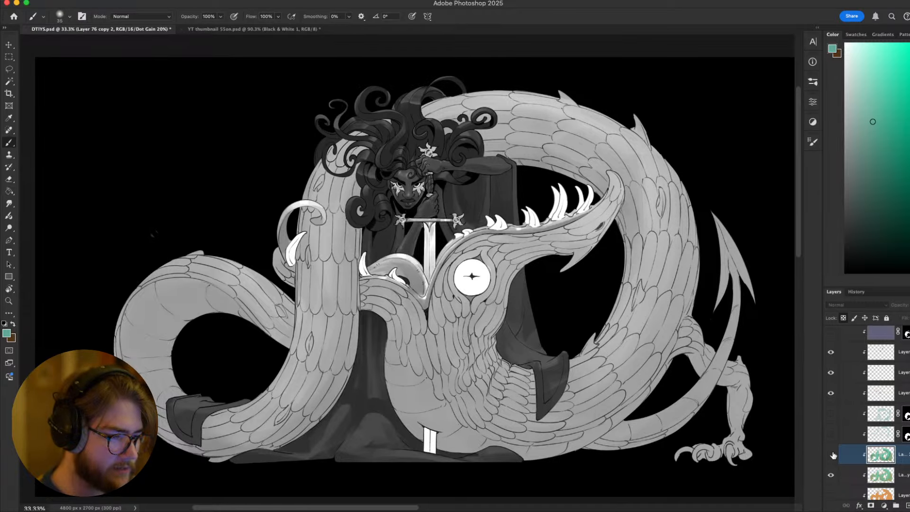
{"action": "left_click", "coordinate": [832, 454]}
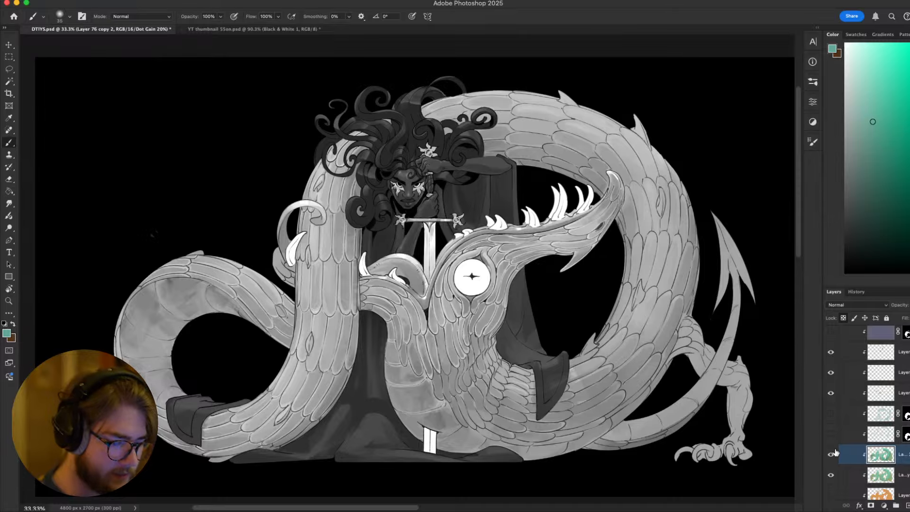
{"action": "key", "text": "ctrl+y"}
Choose a different brush preset, enlarge it to 100 px, and brighten the neck scales below the dragon's eye with light aqua
{"action": "scroll", "coordinate": [505, 342], "scroll_direction": "up", "scroll_amount": 5}
{"action": "left_click_drag", "start_coordinate": [565, 372], "coordinate": [708, 338]}
{"action": "right_click", "coordinate": [535, 250]}
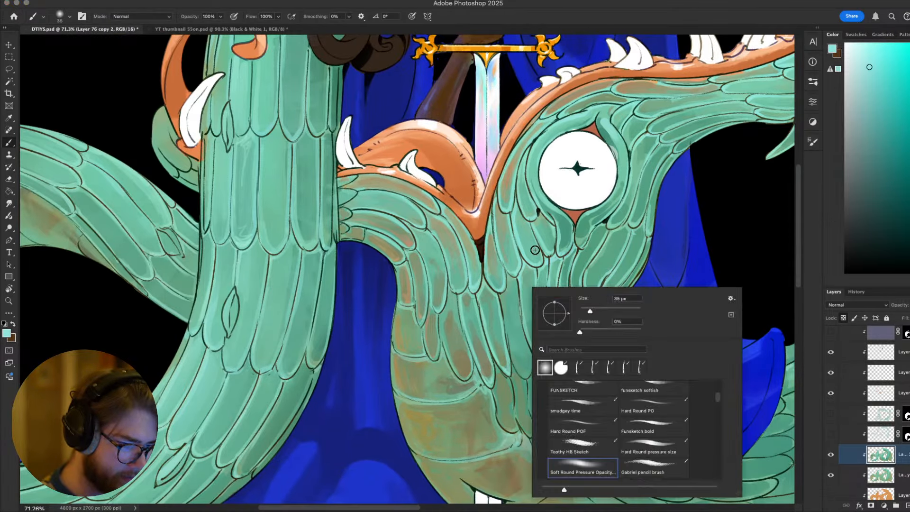
{"action": "double_click", "coordinate": [580, 368]}
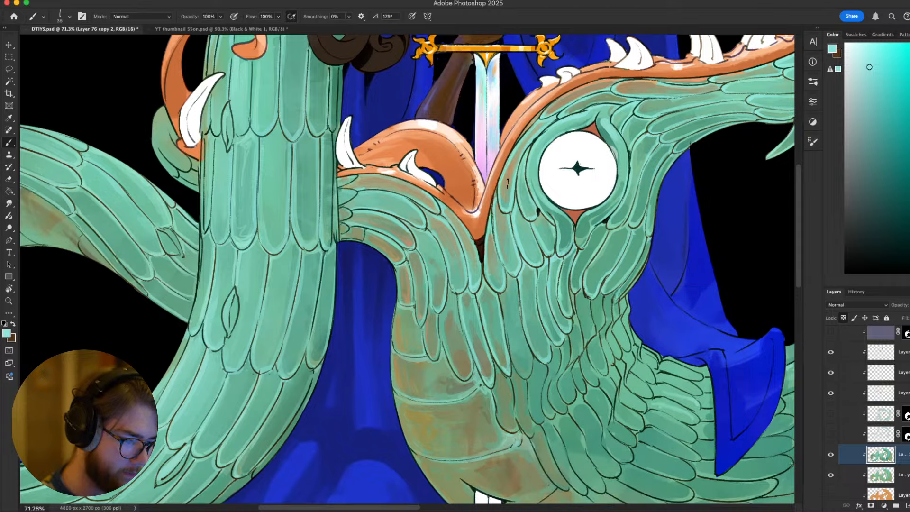
{"action": "key", "text": "bracketright"}
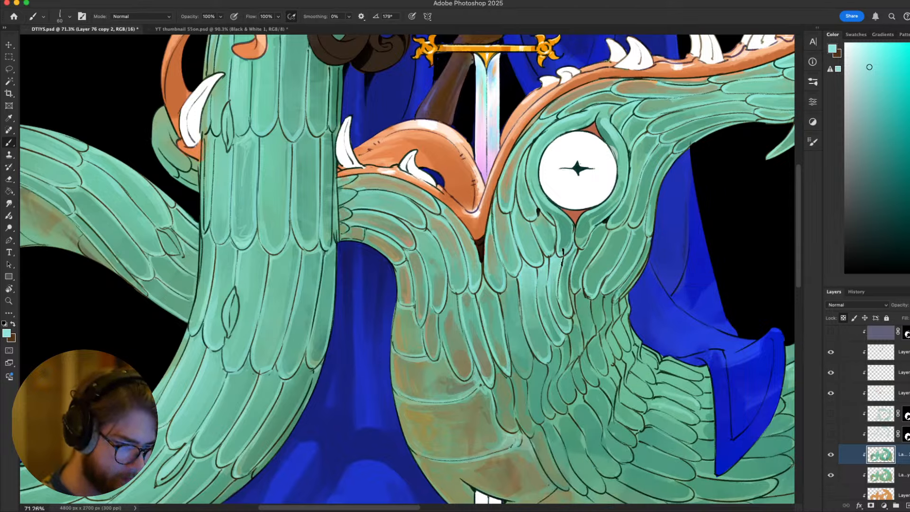
{"action": "key", "text": "bracketright"}
{"action": "key", "text": "bracketright"}
{"action": "key", "text": "bracketright"}
{"action": "key", "text": "bracketright"}
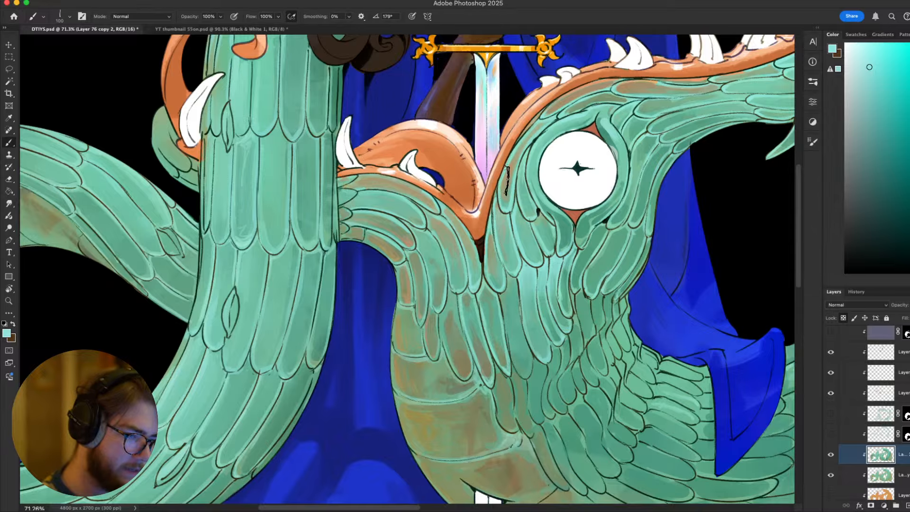
{"action": "mouse_move", "coordinate": [571, 238]}
{"action": "left_mouse_down"}
{"action": "mouse_move", "coordinate": [653, 145]}
{"action": "mouse_move", "coordinate": [586, 246]}
{"action": "left_mouse_up"}
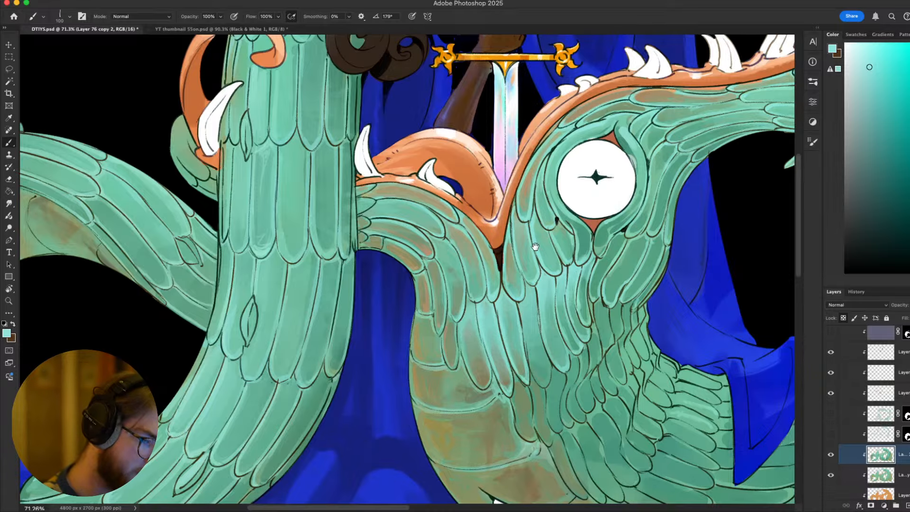
{"action": "left_click_drag", "start_coordinate": [633, 292], "coordinate": [586, 253]}
Sample the green of the neck scales beside the blue cloth and enlarge the brush to 300 px
{"action": "scroll", "coordinate": [585, 269], "scroll_direction": "down", "scroll_amount": 5}
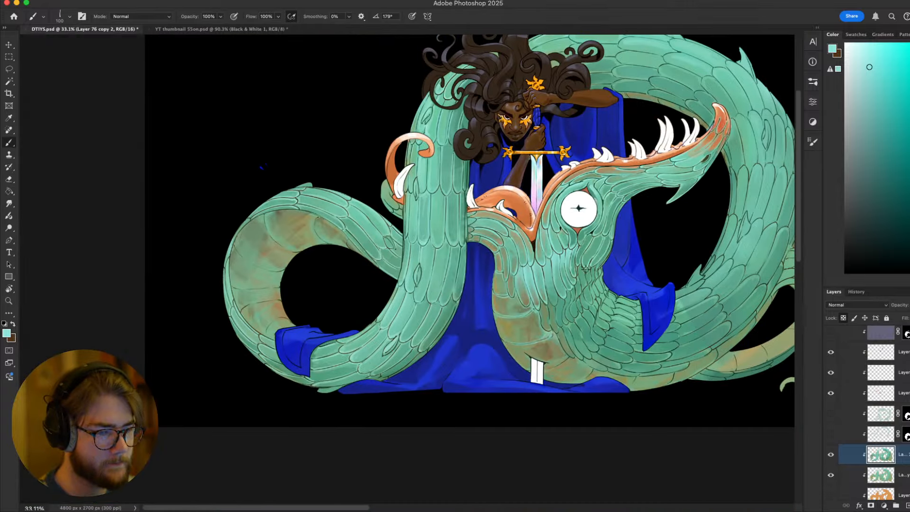
{"action": "scroll", "coordinate": [585, 269], "scroll_direction": "up", "scroll_amount": 3}
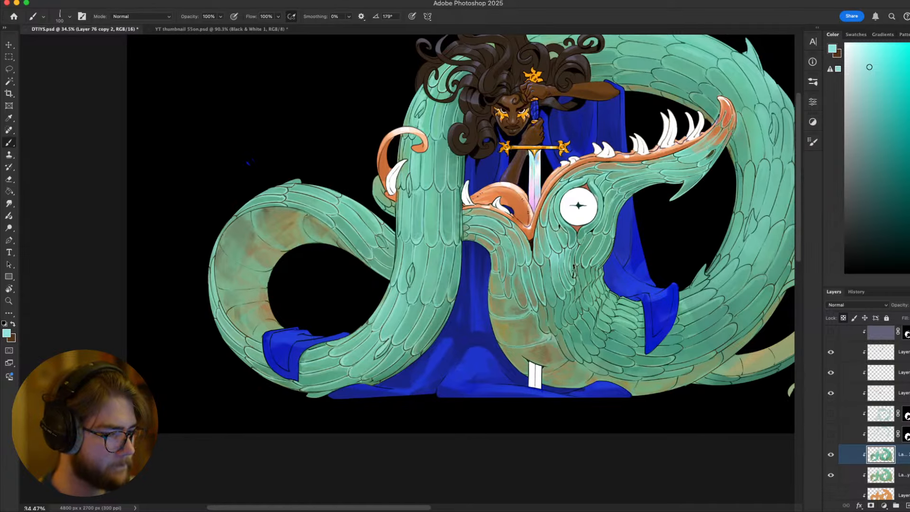
{"action": "scroll", "coordinate": [583, 264], "scroll_direction": "up", "scroll_amount": 3}
{"action": "left_click_drag", "start_coordinate": [613, 311], "coordinate": [556, 315]}
{"action": "left_click", "coordinate": [595, 345], "text": "alt"}
{"action": "scroll", "coordinate": [587, 346], "scroll_direction": "down", "scroll_amount": 3}
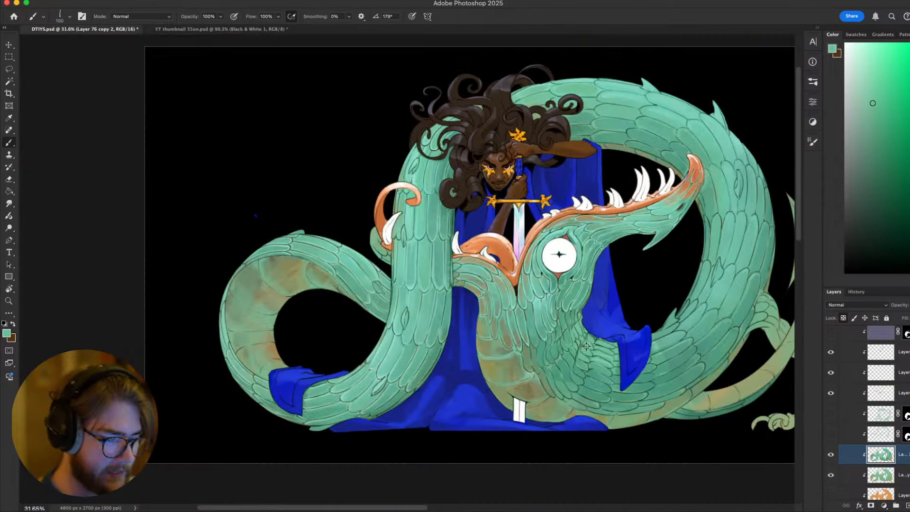
{"action": "key", "text": "bracketright"}
{"action": "key", "text": "bracketright"}
{"action": "key", "text": "bracketright"}
{"action": "key", "text": "bracketright"}
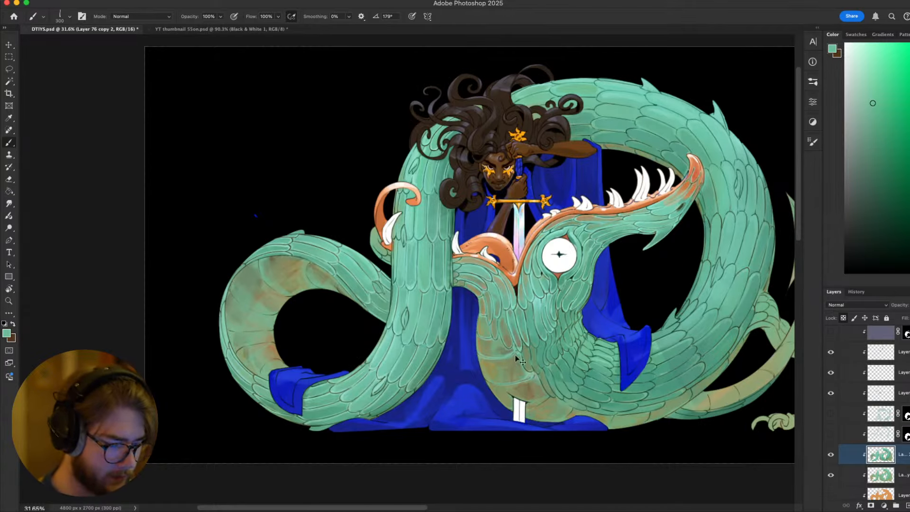
Duplicate the scale rendering layer, Layer 76 copy 2, as Layer 76 copy 3 in the same document
{"action": "key", "text": "super+alt+g"}
{"action": "key", "text": "super+z"}
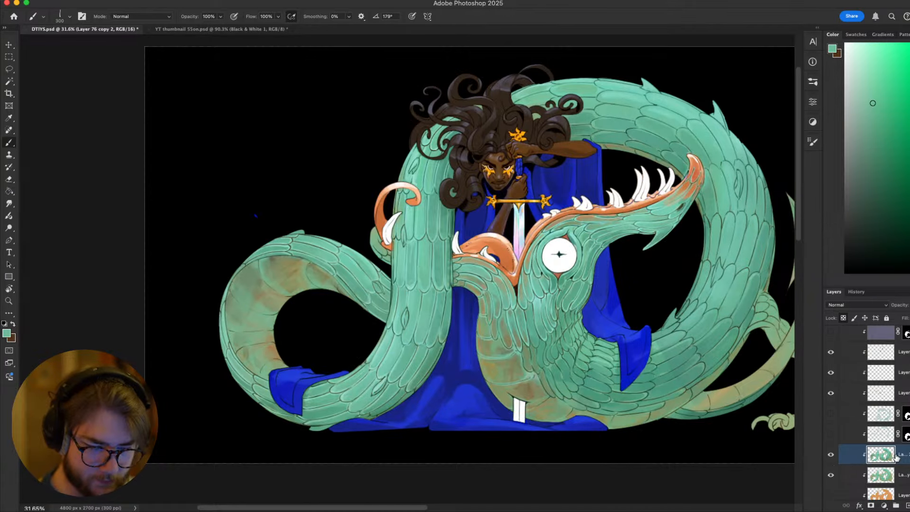
{"action": "right_click", "coordinate": [896, 456]}
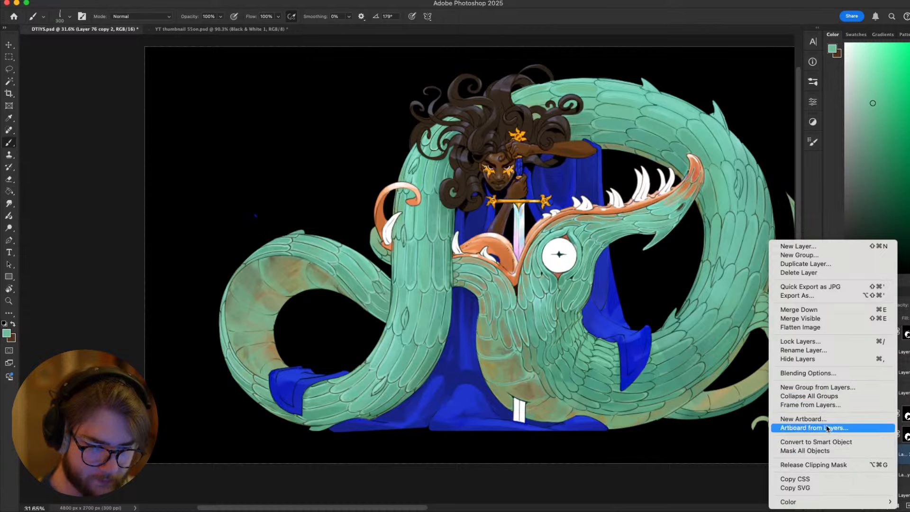
{"action": "left_click", "coordinate": [812, 264]}
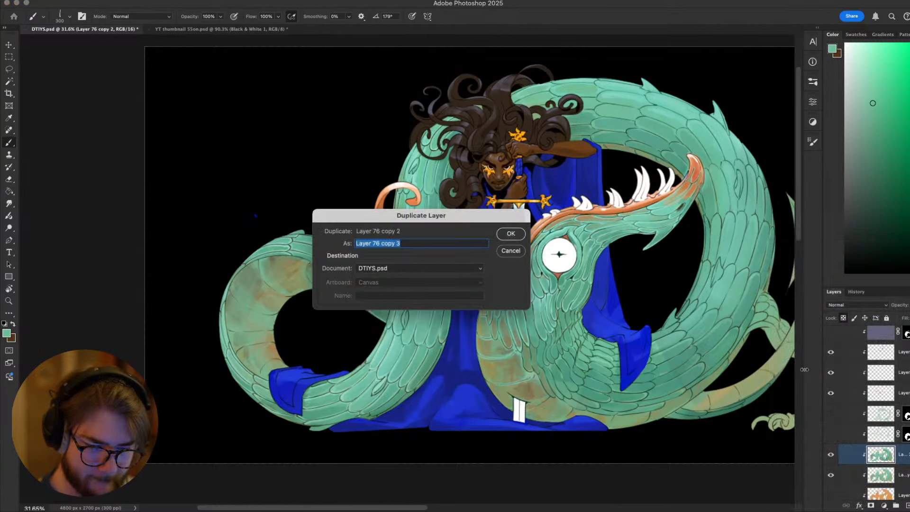
{"action": "key", "text": "Return"}
Restore the clipping mask on the layers from Layer 96 up to Layer 81, above the duplicated rendering layer
{"action": "scroll", "coordinate": [871, 433], "scroll_direction": "up", "scroll_amount": 3}
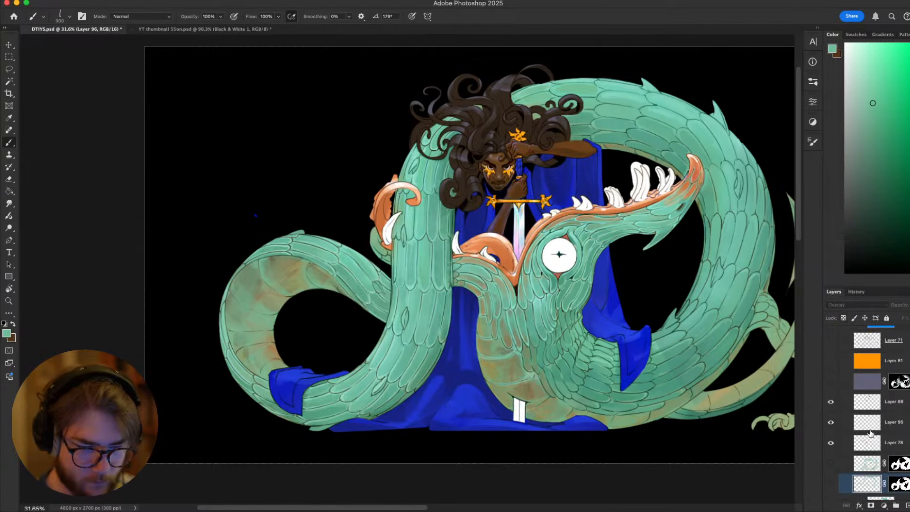
{"action": "scroll", "coordinate": [871, 432], "scroll_direction": "up", "scroll_amount": 2}
{"action": "left_click", "coordinate": [883, 402], "text": "shift"}
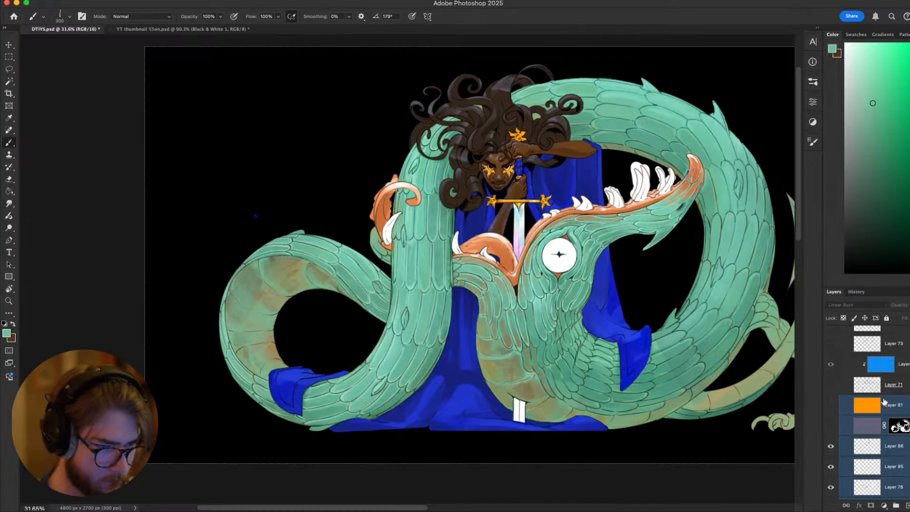
{"action": "key", "text": "super+alt+g"}
Examine the dragon and the figure against the black background, both close up and in full view
{"action": "scroll", "coordinate": [701, 312], "scroll_direction": "right", "scroll_amount": 3}
{"action": "scroll", "coordinate": [701, 313], "scroll_direction": "down", "scroll_amount": 1}
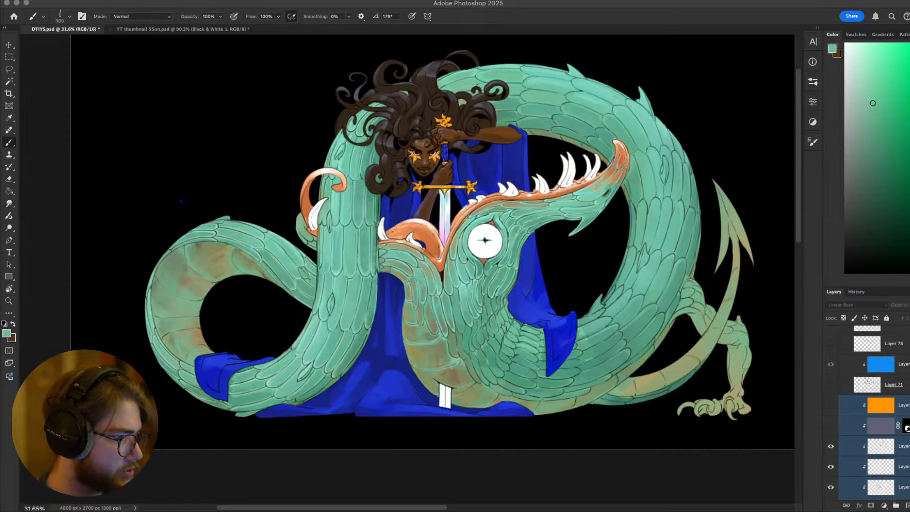
{"action": "scroll", "coordinate": [394, 322], "scroll_direction": "up", "scroll_amount": 3}
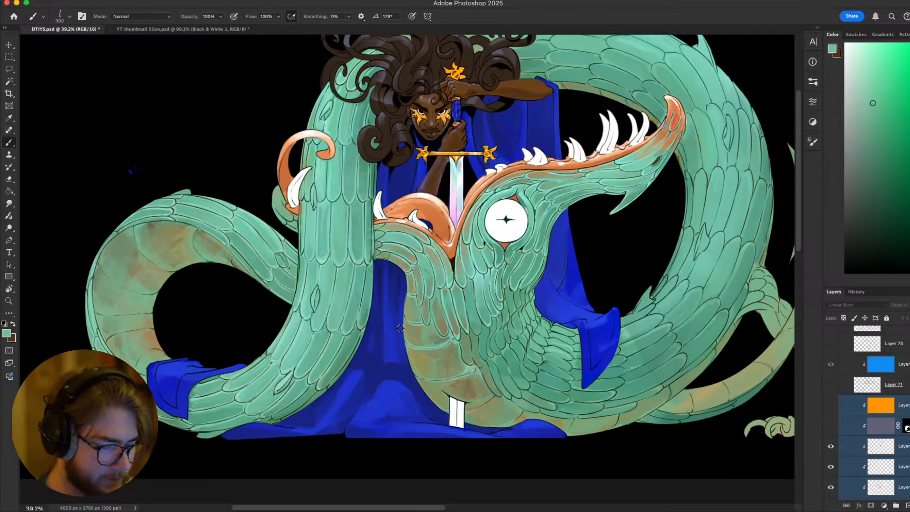
{"action": "scroll", "coordinate": [510, 247], "scroll_direction": "down", "scroll_amount": 5}
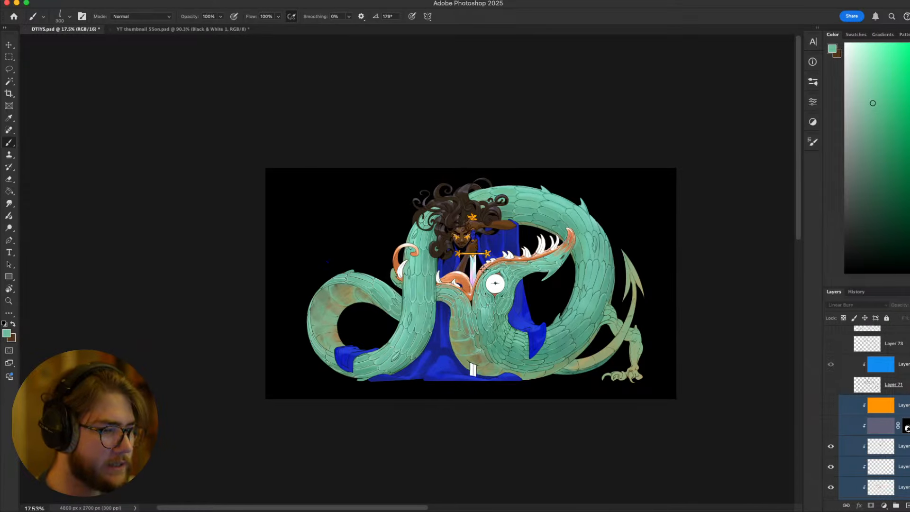
{"action": "scroll", "coordinate": [483, 268], "scroll_direction": "up", "scroll_amount": 5}
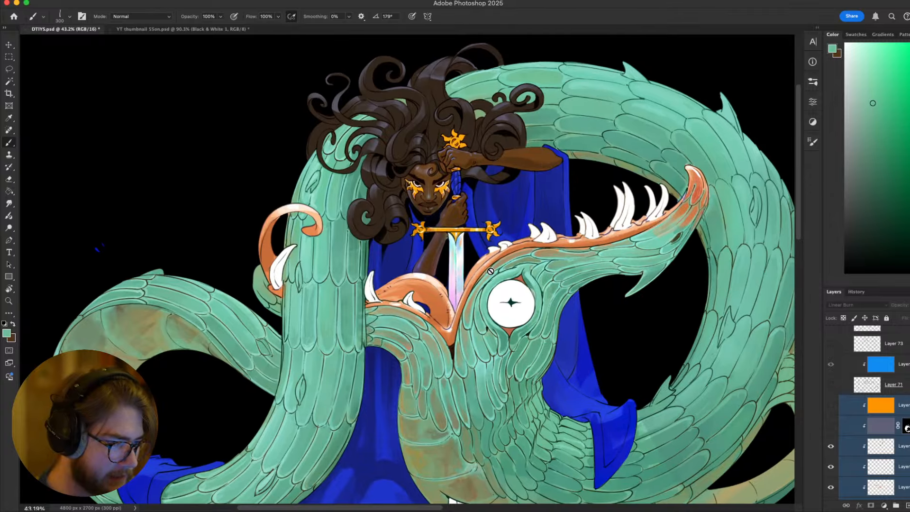
{"action": "scroll", "coordinate": [485, 275], "scroll_direction": "down", "scroll_amount": 5}
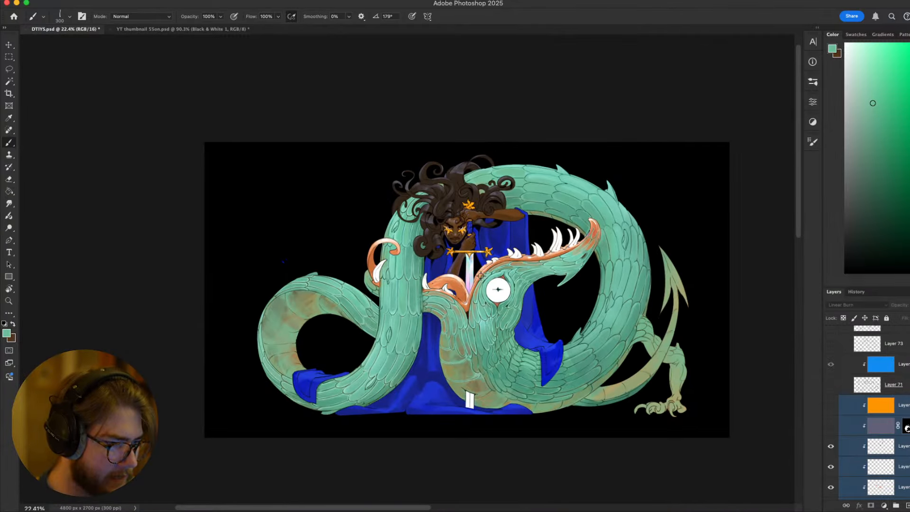
{"action": "scroll", "coordinate": [479, 276], "scroll_direction": "up", "scroll_amount": 4}
{"action": "scroll", "coordinate": [479, 277], "scroll_direction": "down", "scroll_amount": 4}
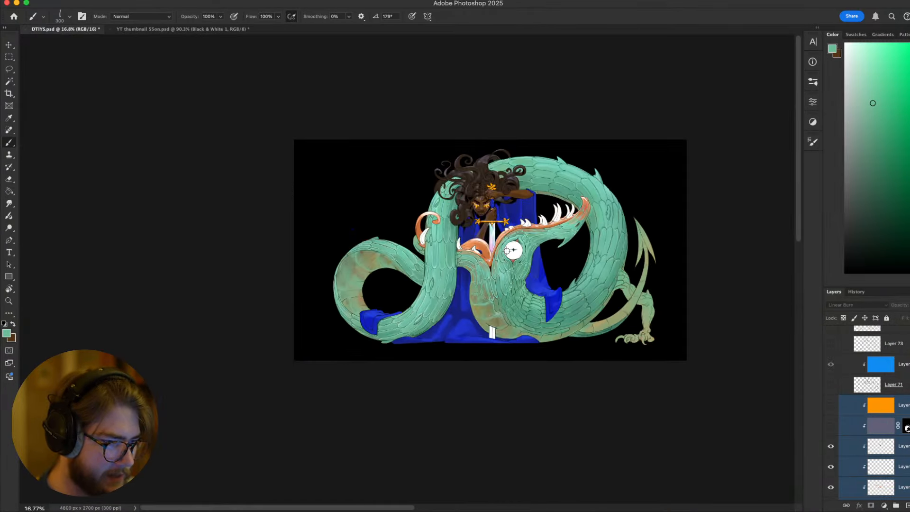
{"action": "scroll", "coordinate": [506, 251], "scroll_direction": "up", "scroll_amount": 3}
{"action": "scroll", "coordinate": [486, 273], "scroll_direction": "up", "scroll_amount": 1}
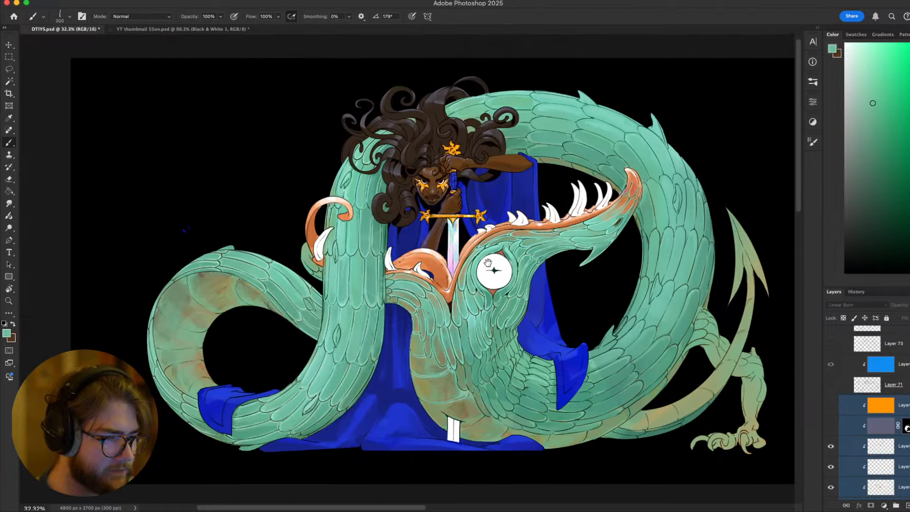
Switch the background from black to white by hiding Layer 28 and showing Layer 88
{"action": "scroll", "coordinate": [894, 383], "scroll_direction": "down", "scroll_amount": 5}
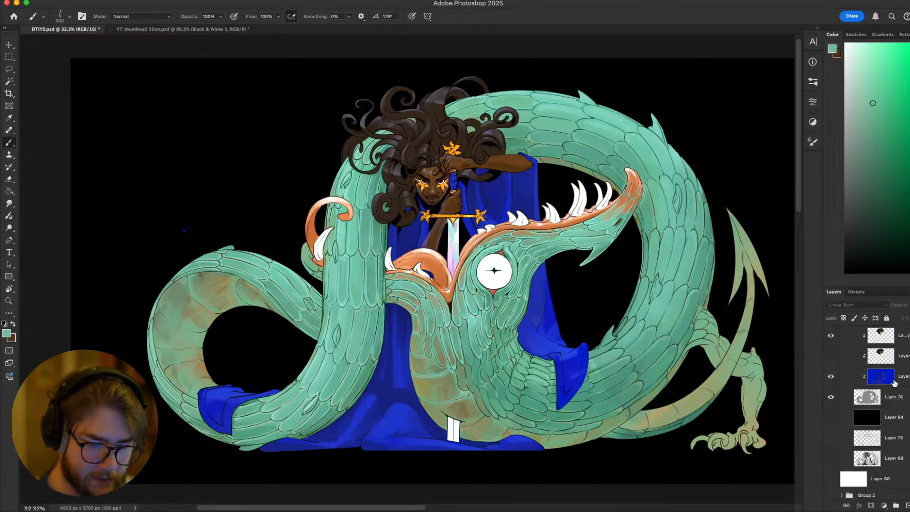
{"action": "left_click", "coordinate": [869, 418]}
{"action": "scroll", "coordinate": [869, 419], "scroll_direction": "down", "scroll_amount": 5}
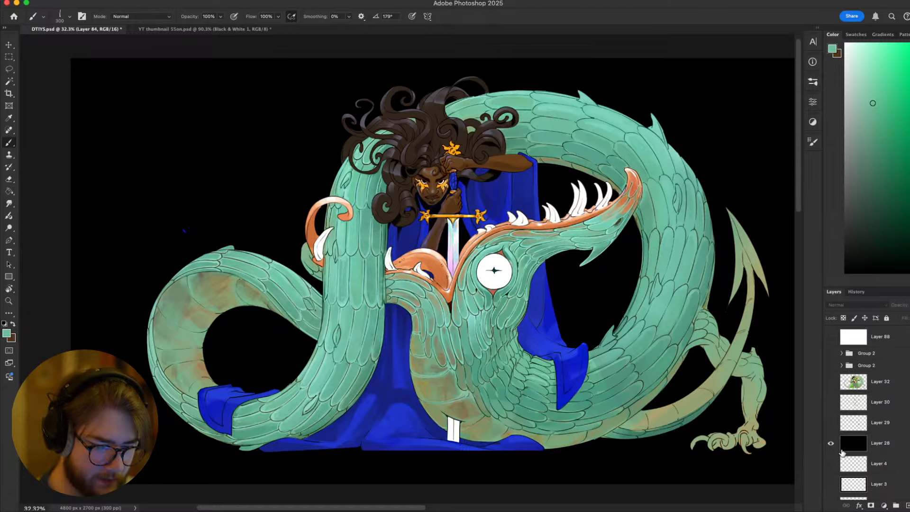
{"action": "left_click", "coordinate": [835, 445]}
{"action": "scroll", "coordinate": [834, 450], "scroll_direction": "up", "scroll_amount": 4}
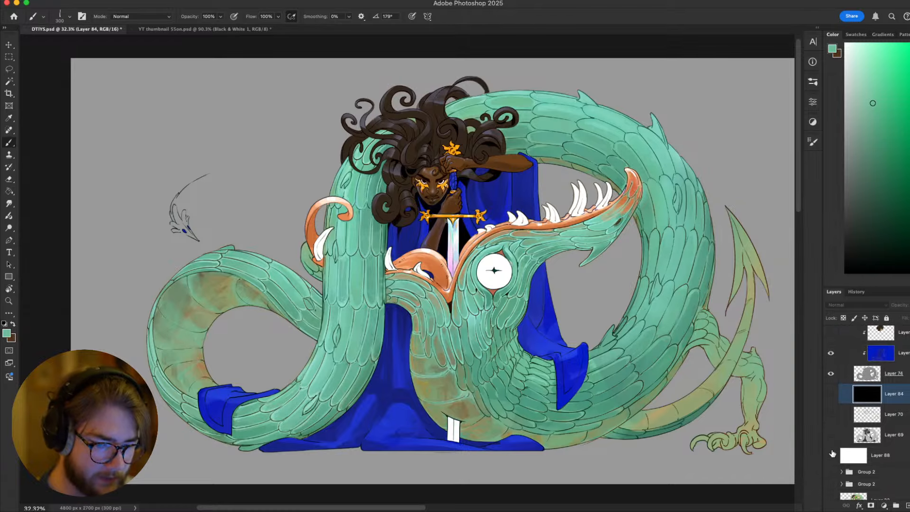
{"action": "left_click", "coordinate": [831, 456]}
Examine how the dragon's shapes and values read against the white background, both close up and at thumbnail size
{"action": "left_click_drag", "start_coordinate": [593, 246], "coordinate": [546, 250]}
{"action": "scroll", "coordinate": [537, 269], "scroll_direction": "down", "scroll_amount": 5}
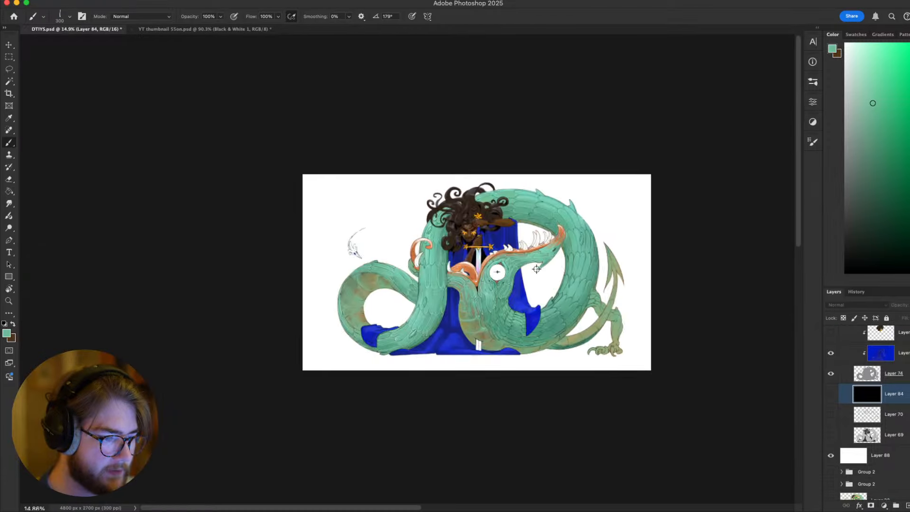
{"action": "scroll", "coordinate": [504, 272], "scroll_direction": "up", "scroll_amount": 5}
{"action": "left_click_drag", "start_coordinate": [558, 288], "coordinate": [580, 285]}
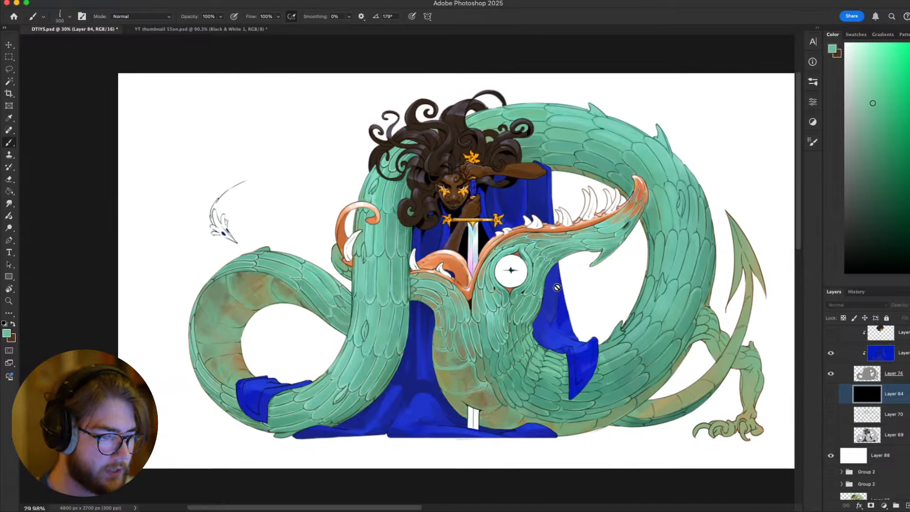
{"action": "scroll", "coordinate": [552, 279], "scroll_direction": "up", "scroll_amount": 4}
{"action": "scroll", "coordinate": [550, 279], "scroll_direction": "down", "scroll_amount": 6}
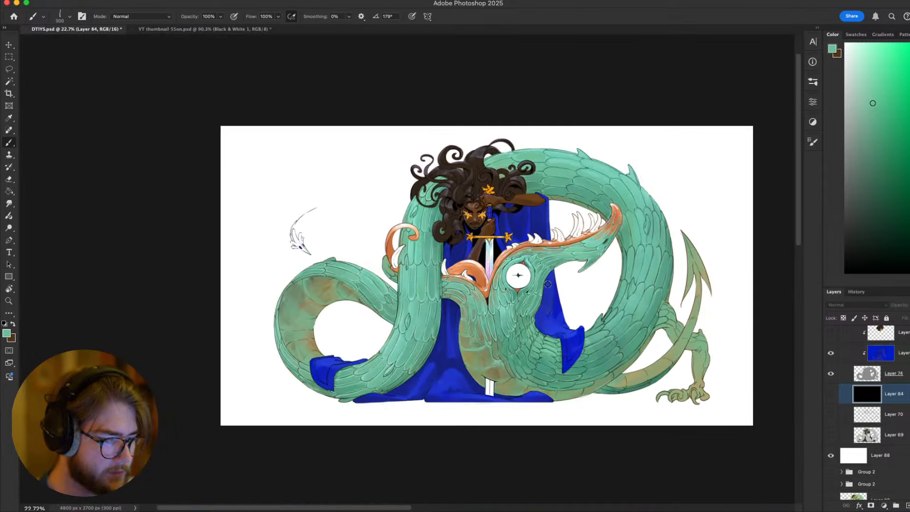
{"action": "scroll", "coordinate": [547, 284], "scroll_direction": "up", "scroll_amount": 5}
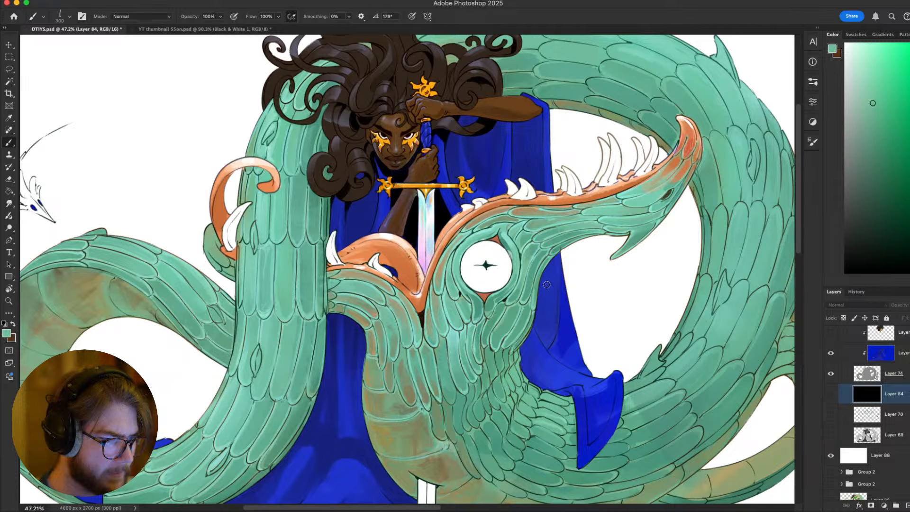
{"action": "scroll", "coordinate": [546, 285], "scroll_direction": "down", "scroll_amount": 4}
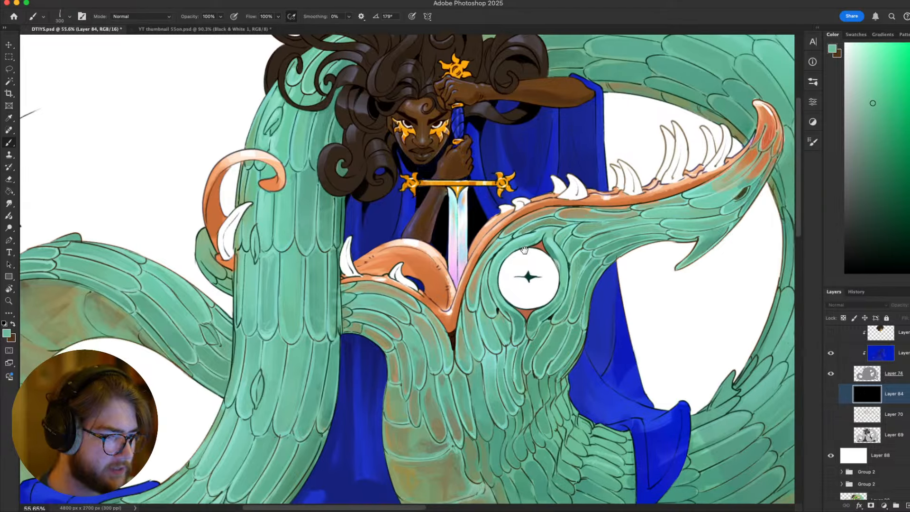
{"action": "scroll", "coordinate": [519, 251], "scroll_direction": "down", "scroll_amount": 3}
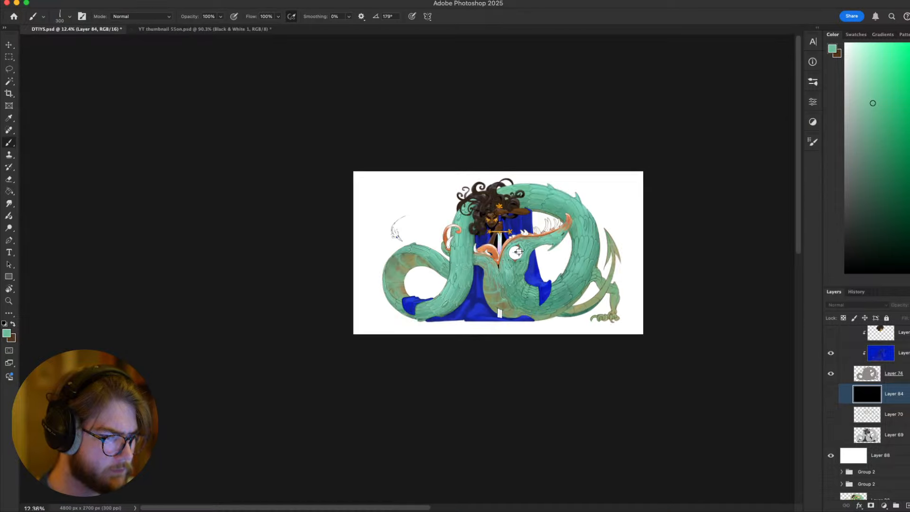
{"action": "scroll", "coordinate": [519, 251], "scroll_direction": "up", "scroll_amount": 5}
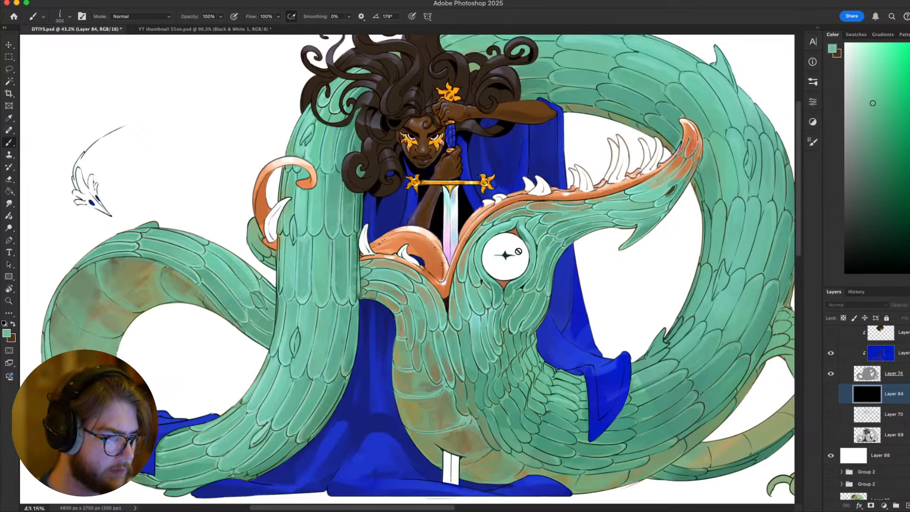
{"action": "scroll", "coordinate": [519, 251], "scroll_direction": "down", "scroll_amount": 4}
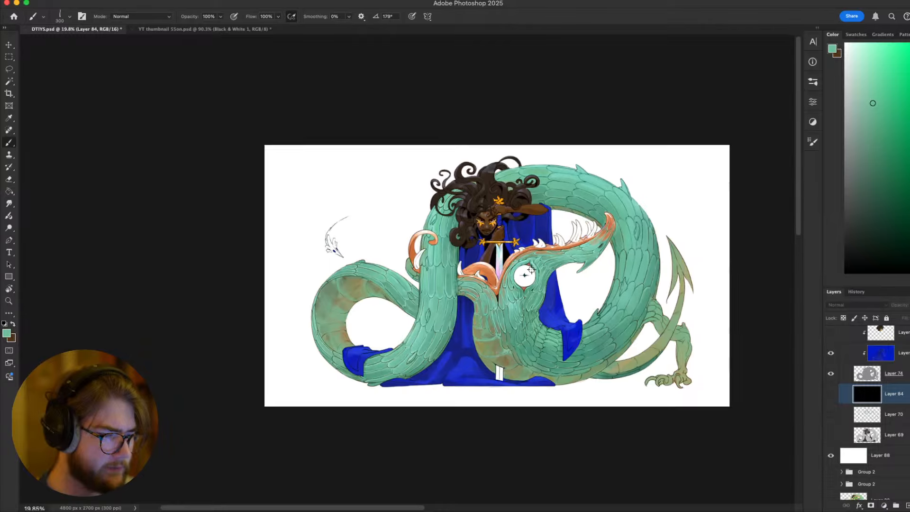
{"action": "scroll", "coordinate": [531, 269], "scroll_direction": "up", "scroll_amount": 3}
Make Layer 76 copy 3 the active layer and enlarge the brush to 800 px
{"action": "scroll", "coordinate": [879, 453], "scroll_direction": "up", "scroll_amount": 8}
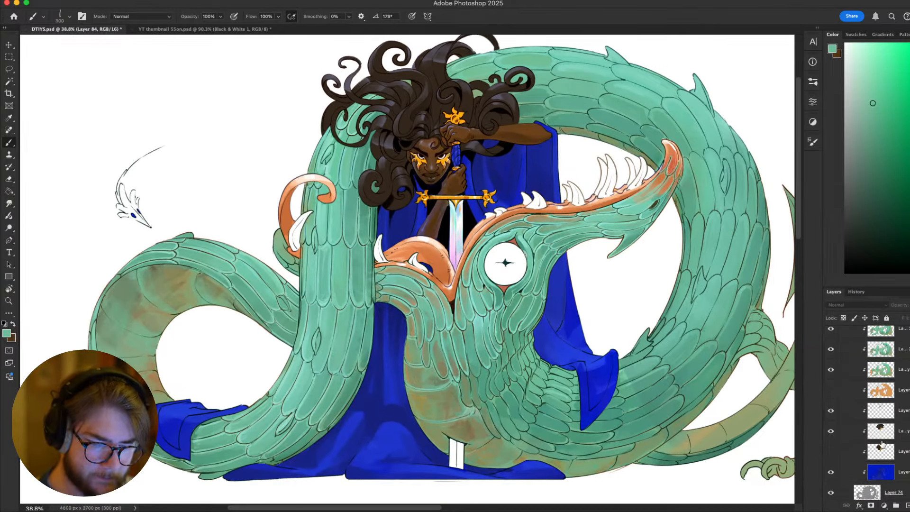
{"action": "left_click", "coordinate": [889, 419]}
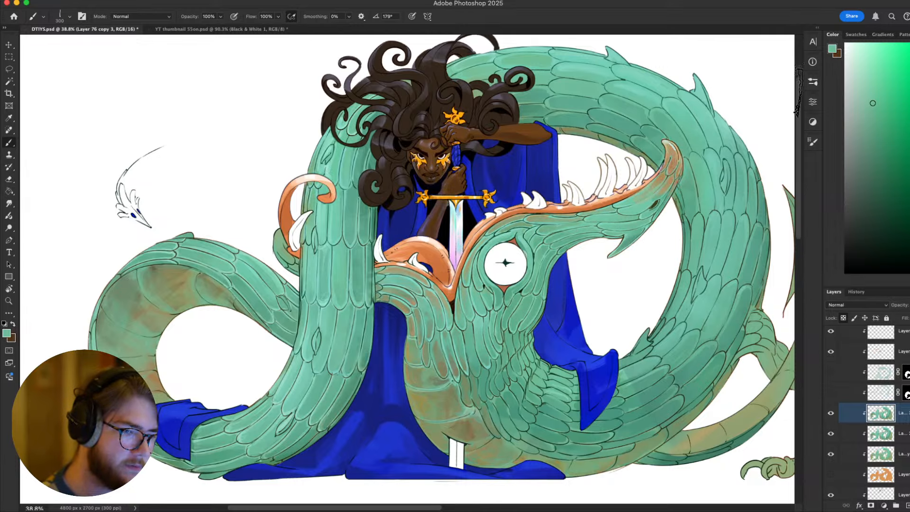
{"action": "scroll", "coordinate": [637, 264], "scroll_direction": "down", "scroll_amount": 3}
{"action": "scroll", "coordinate": [637, 264], "scroll_direction": "left", "scroll_amount": 4}
{"action": "key", "text": "bracketright"}
{"action": "key", "text": "bracketright"}
{"action": "key", "text": "bracketright"}
{"action": "key", "text": "bracketright"}
{"action": "key", "text": "bracketright"}
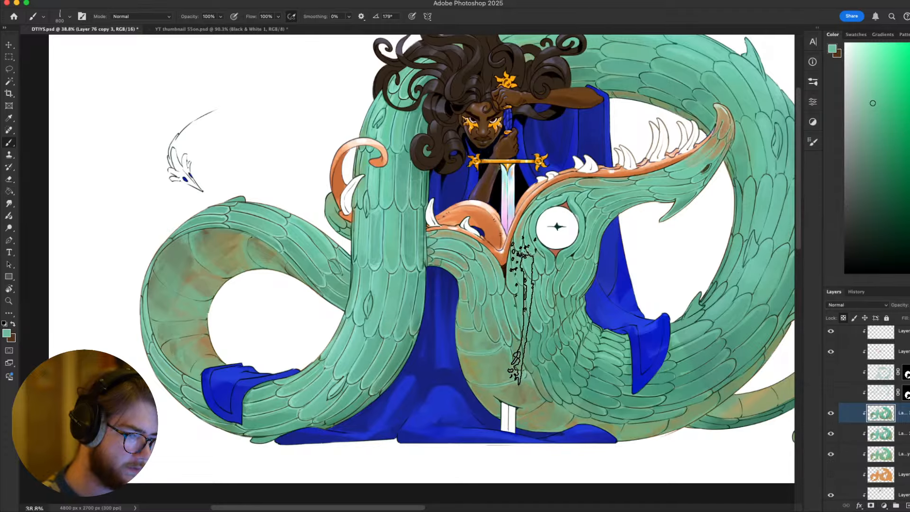
Brush the sampled green broadly over the dragon's scales and snout on Layer 76 copy 3 with the textured brush
{"action": "left_click_drag", "start_coordinate": [720, 348], "coordinate": [540, 420]}
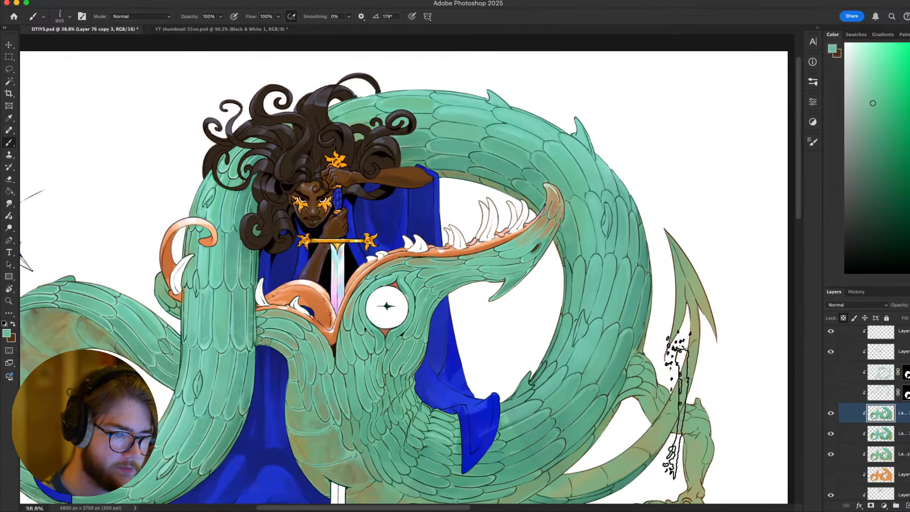
{"action": "left_click_drag", "start_coordinate": [400, 272], "coordinate": [579, 223]}
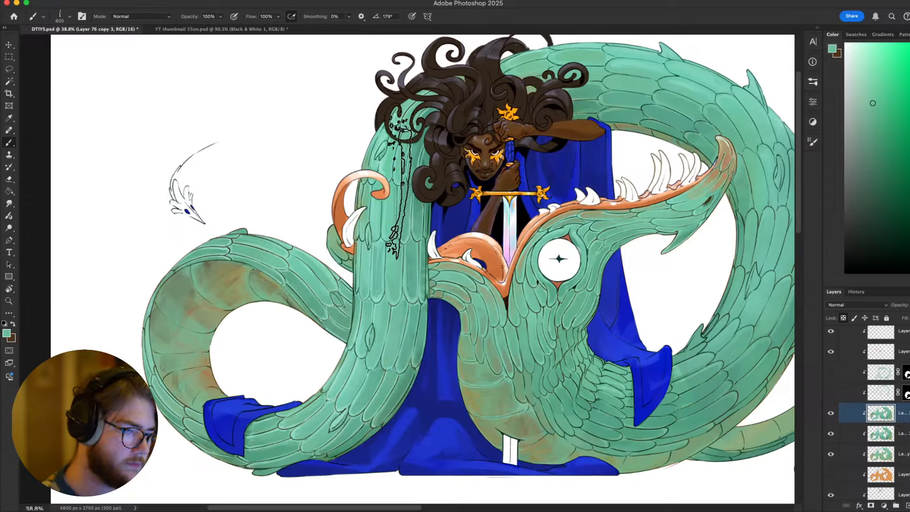
{"action": "left_click_drag", "start_coordinate": [379, 369], "coordinate": [489, 298]}
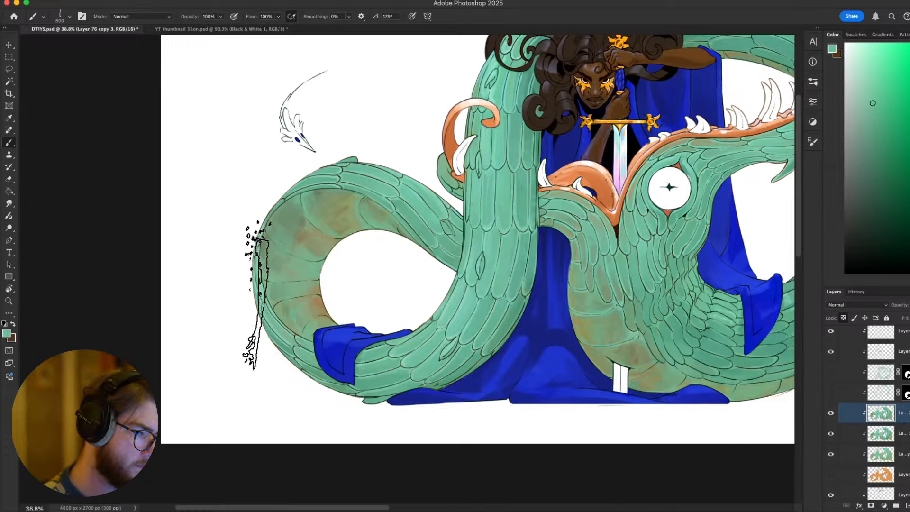
{"action": "left_click_drag", "start_coordinate": [563, 191], "coordinate": [502, 243]}
{"action": "left_click_drag", "start_coordinate": [517, 215], "coordinate": [538, 217]}
{"action": "scroll", "coordinate": [537, 217], "scroll_direction": "up", "scroll_amount": 2}
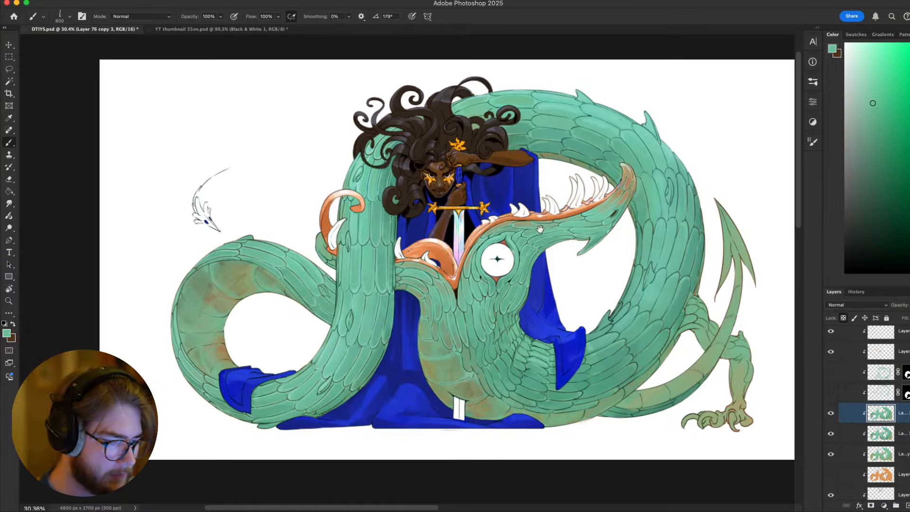
Compare the dragon with and without Layer 76 copy 3 and Layer 76 copy 2, in full view and closer up
{"action": "scroll", "coordinate": [526, 289], "scroll_direction": "down", "scroll_amount": 4}
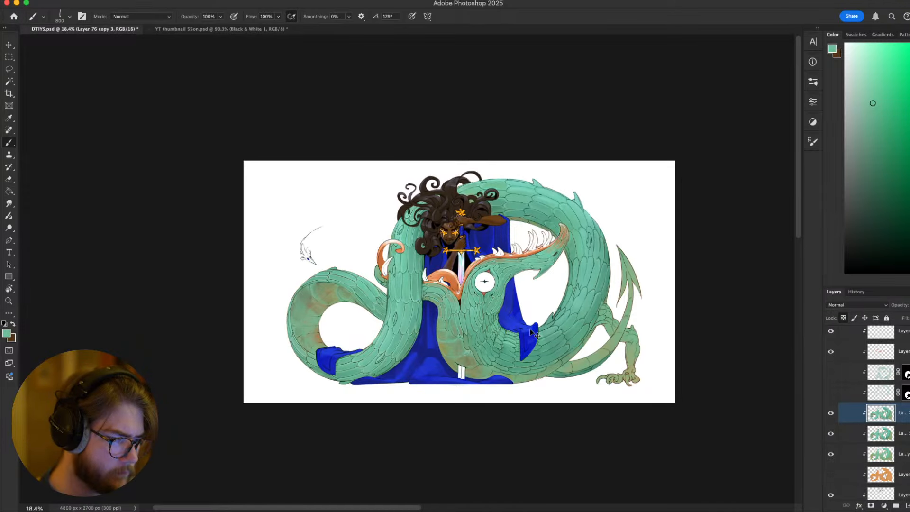
{"action": "left_click", "coordinate": [830, 413]}
{"action": "left_click", "coordinate": [831, 413]}
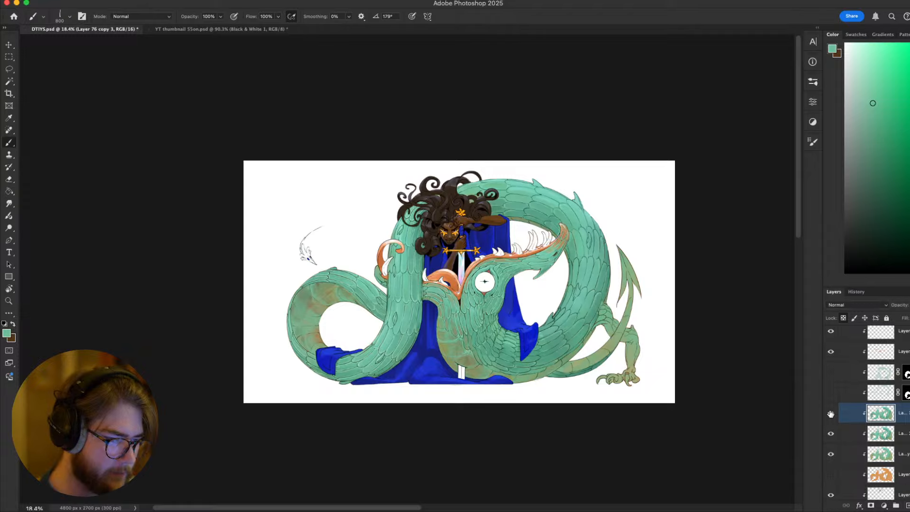
{"action": "left_click", "coordinate": [830, 413]}
{"action": "scroll", "coordinate": [536, 308], "scroll_direction": "up", "scroll_amount": 4}
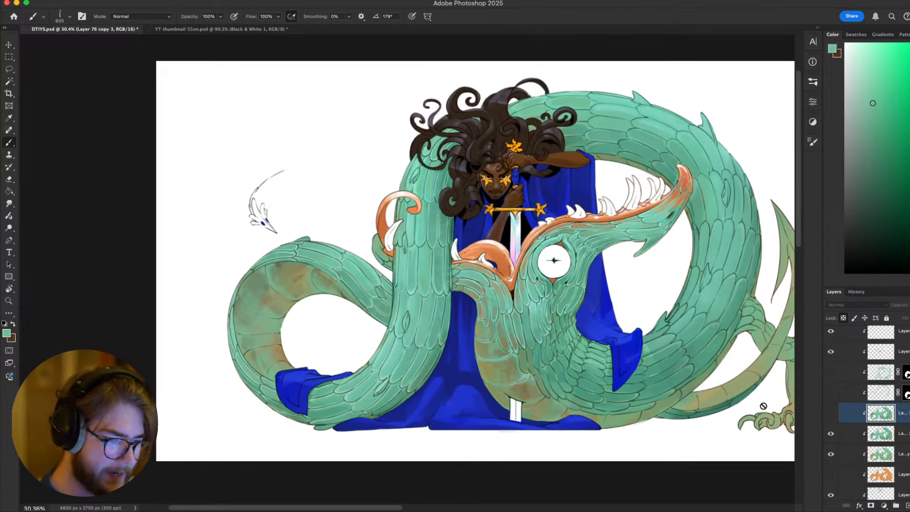
{"action": "left_click", "coordinate": [830, 433]}
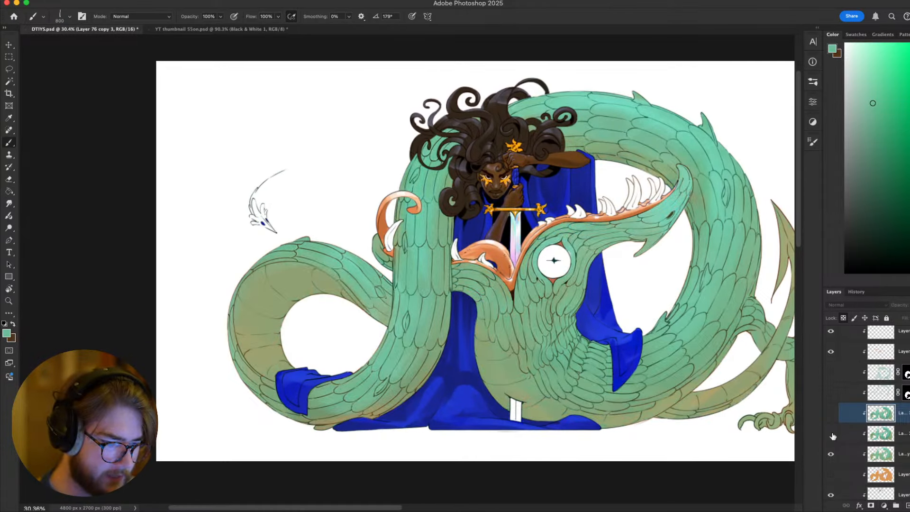
{"action": "left_click", "coordinate": [831, 434]}
{"action": "left_click", "coordinate": [831, 413]}
{"action": "left_click", "coordinate": [831, 413]}
{"action": "left_click", "coordinate": [831, 413]}
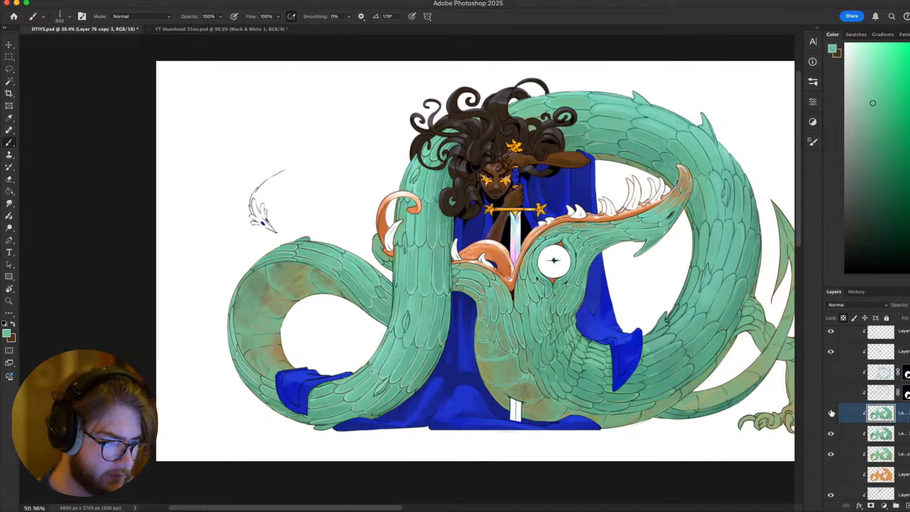
Compare the dragon with and without the broad green brushwork on Layer 76 copy 3
{"action": "left_click", "coordinate": [831, 412]}
{"action": "left_click", "coordinate": [830, 413]}
{"action": "left_click", "coordinate": [831, 412]}
{"action": "left_click", "coordinate": [830, 413]}
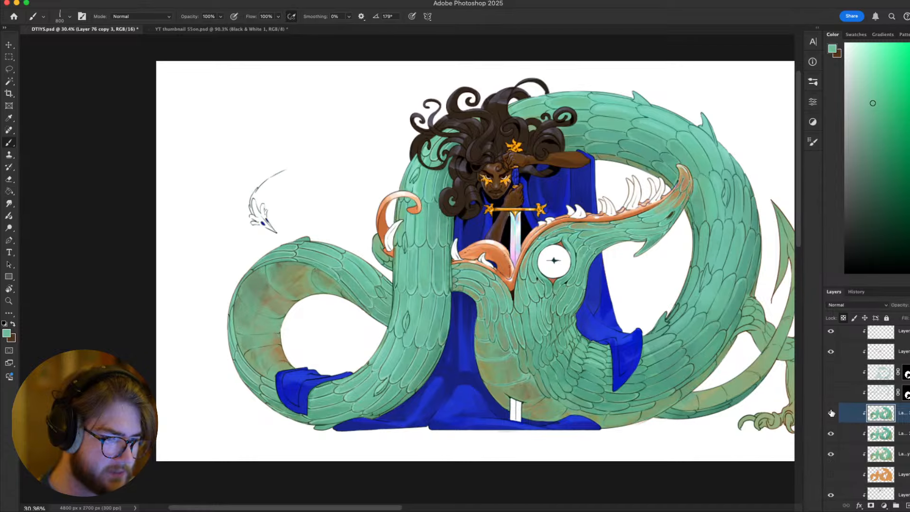
{"action": "left_click", "coordinate": [830, 413]}
{"action": "left_click", "coordinate": [830, 413]}
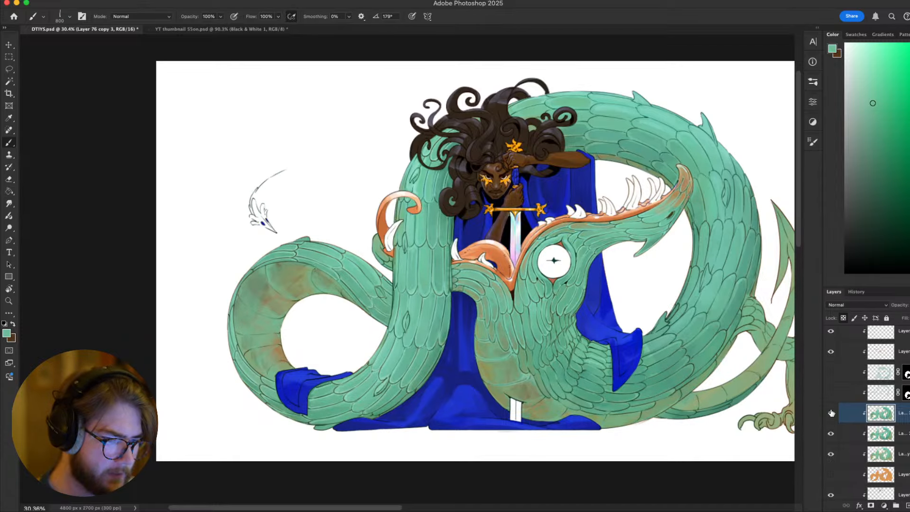
{"action": "left_click", "coordinate": [831, 412]}
{"action": "left_click", "coordinate": [831, 412]}
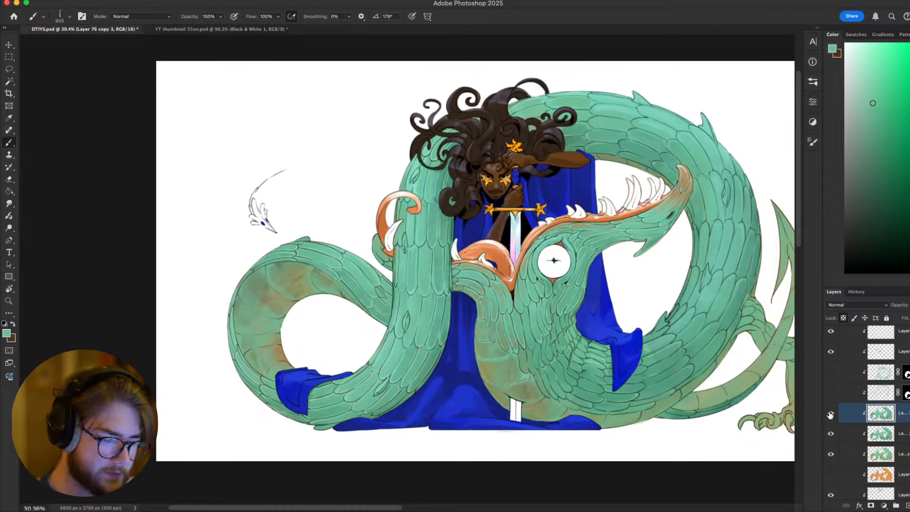
{"action": "scroll", "coordinate": [635, 331], "scroll_direction": "right", "scroll_amount": 3}
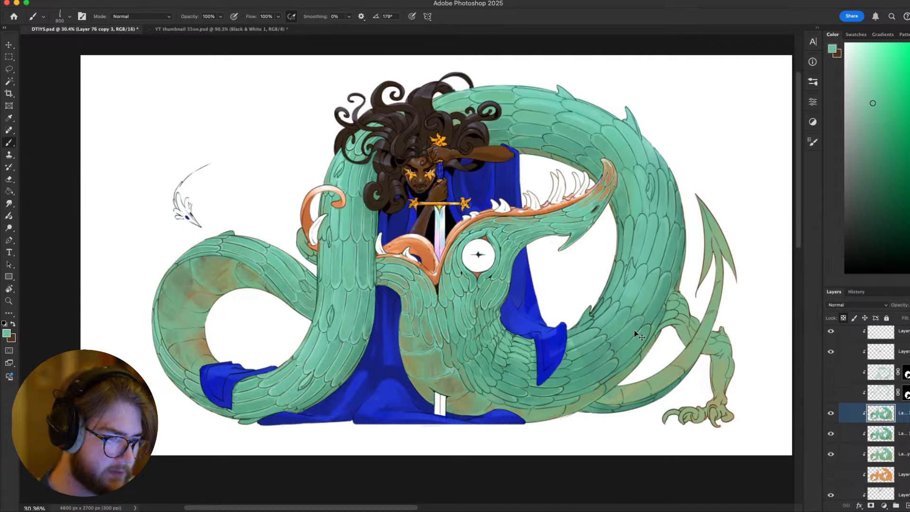
Undo the last green brush strokes over the dragon's snout on Layer 76 copy 3
{"action": "key", "text": "super+z"}
{"action": "key", "text": "super+z"}
{"action": "key", "text": "super+z"}
{"action": "key", "text": "super+z"}
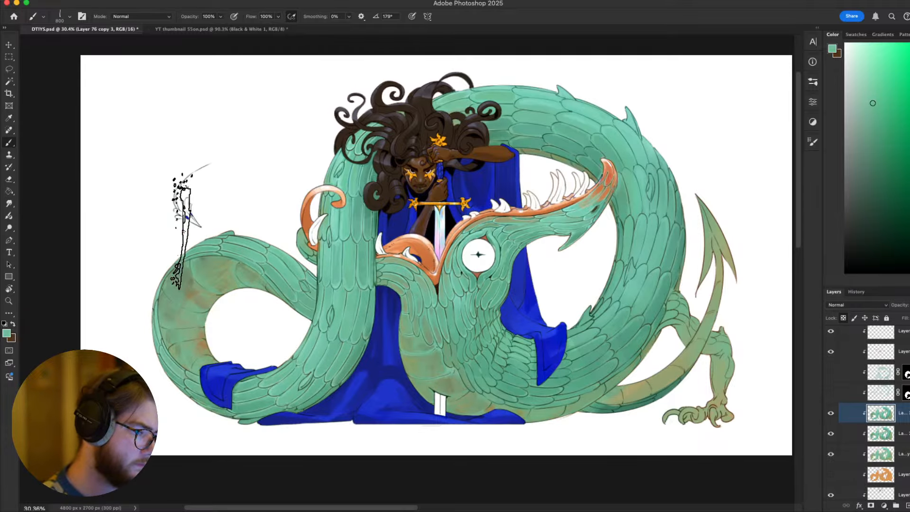
{"action": "mouse_move", "coordinate": [659, 351]}
{"action": "left_mouse_down"}
{"action": "mouse_move", "coordinate": [645, 355]}
{"action": "mouse_move", "coordinate": [684, 315]}
{"action": "mouse_move", "coordinate": [692, 347]}
{"action": "left_mouse_up"}
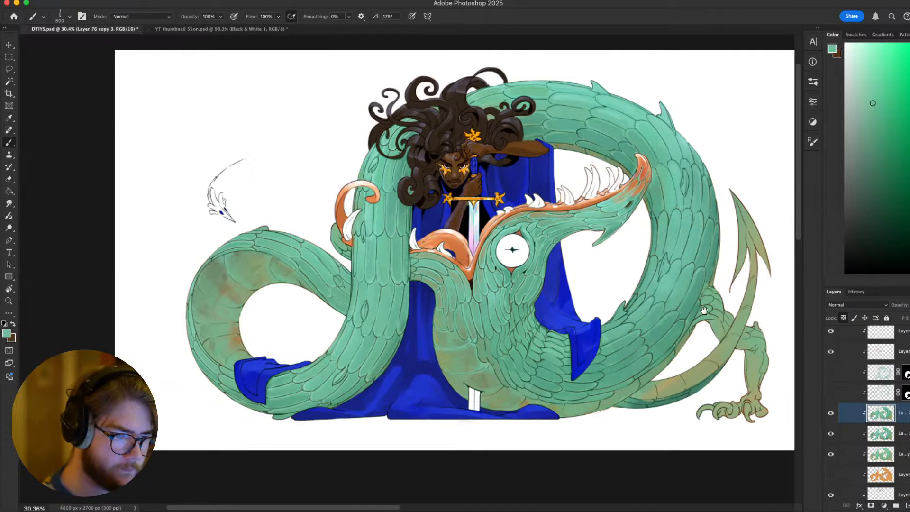
{"action": "mouse_move", "coordinate": [704, 311]}
{"action": "left_mouse_down"}
{"action": "mouse_move", "coordinate": [701, 283]}
{"action": "mouse_move", "coordinate": [630, 327]}
{"action": "left_mouse_up"}
Sample a lighter green from the scales beside the dragon's eye and switch to the AllRounder brush
{"action": "key", "text": "super+equal"}
{"action": "key", "text": "super+equal"}
{"action": "key", "text": "super+equal"}
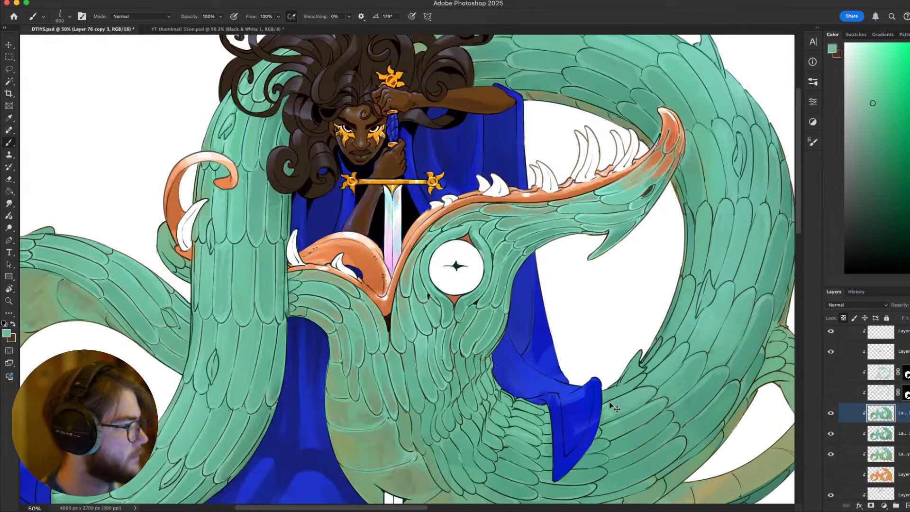
{"action": "scroll", "coordinate": [602, 379], "scroll_direction": "left", "scroll_amount": 3}
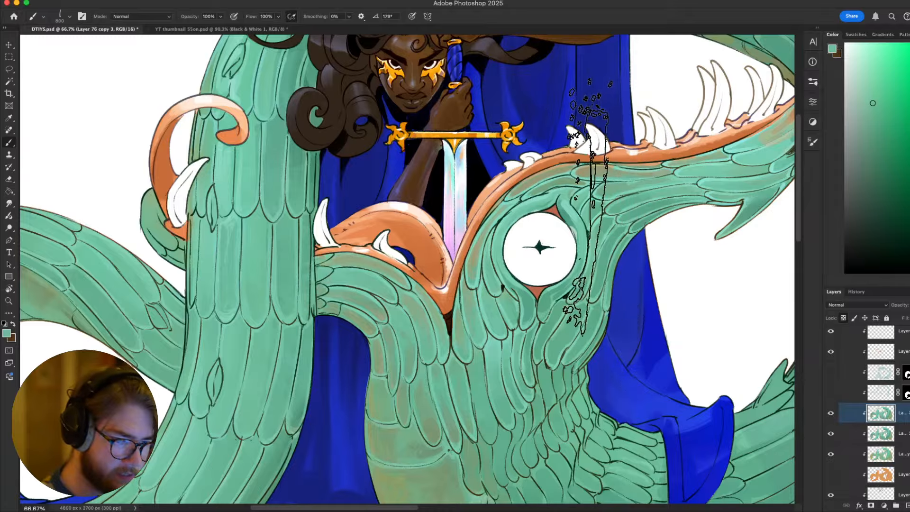
{"action": "left_click", "coordinate": [595, 194], "text": "alt"}
{"action": "right_click", "coordinate": [595, 195]}
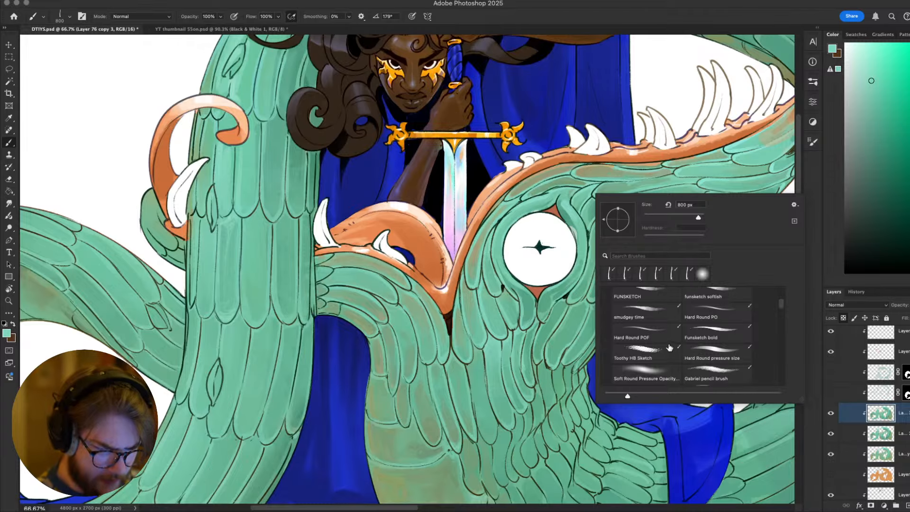
{"action": "left_click_drag", "start_coordinate": [782, 301], "coordinate": [784, 291]}
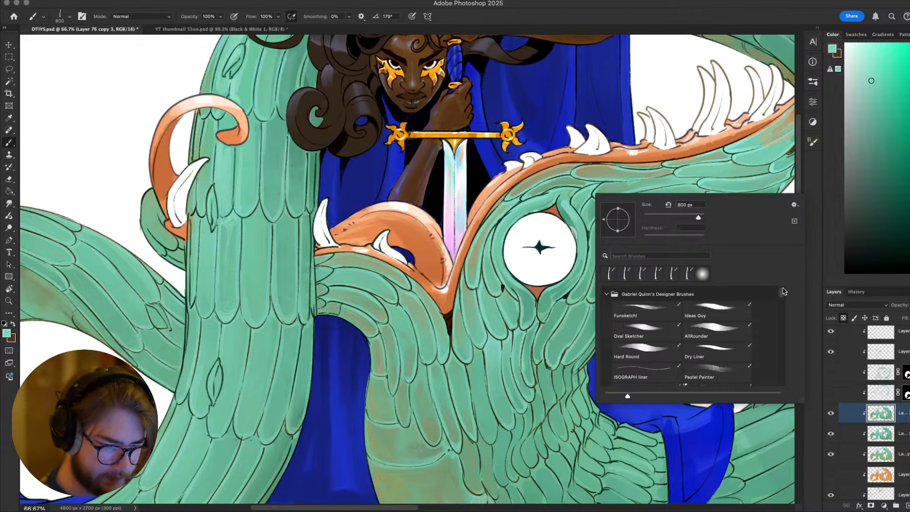
{"action": "double_click", "coordinate": [711, 339]}
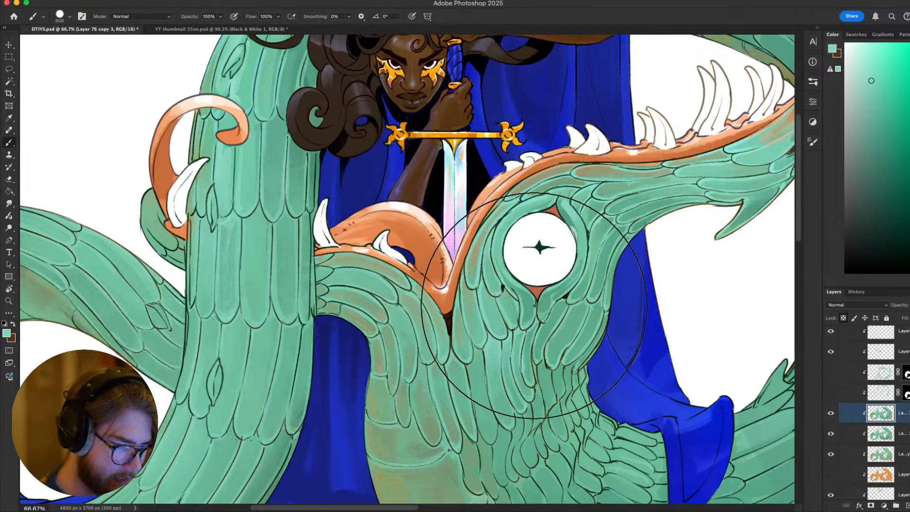
Paint thin light green edges on the scales around the eye and cheek, sampling a brighter green for the highlights
{"action": "key", "text": "r"}
{"action": "mouse_move", "coordinate": [691, 432]}
{"action": "left_mouse_down"}
{"action": "mouse_move", "coordinate": [586, 316]}
{"action": "mouse_move", "coordinate": [588, 325]}
{"action": "left_mouse_up"}
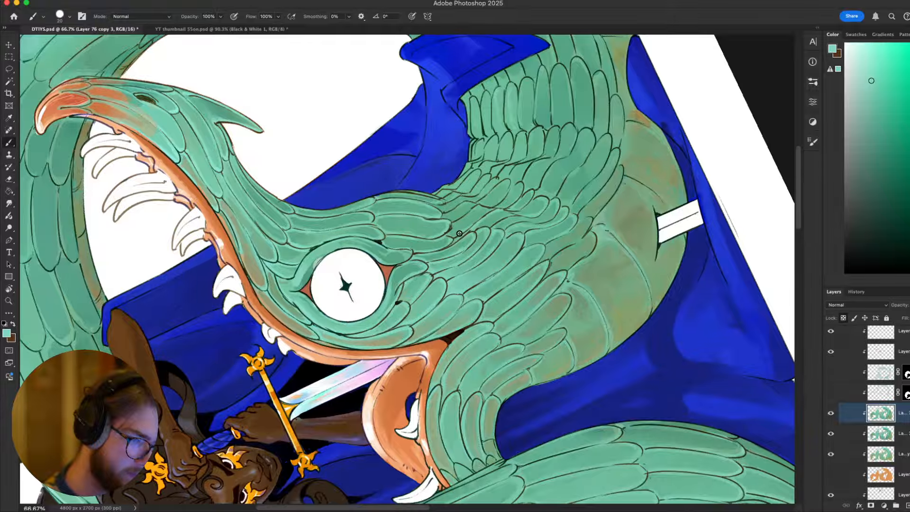
{"action": "scroll", "coordinate": [448, 244], "scroll_direction": "up", "scroll_amount": 2}
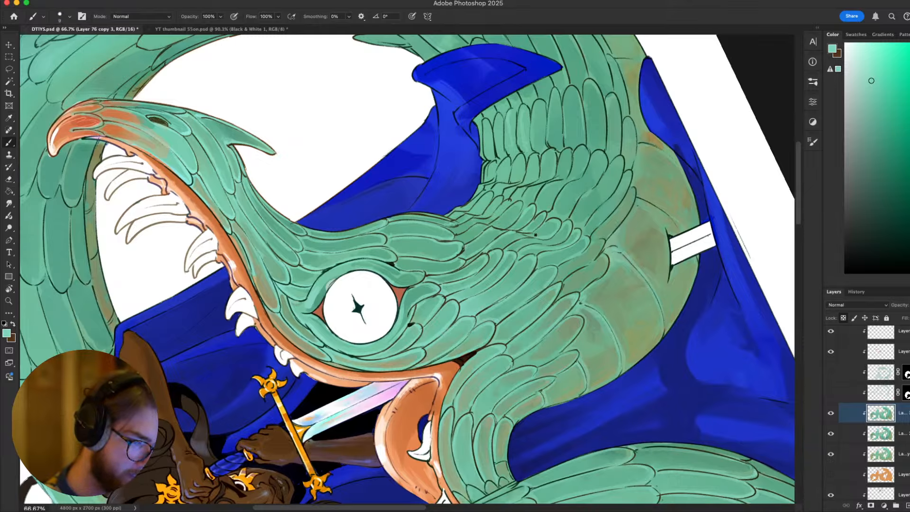
{"action": "left_click", "coordinate": [510, 235], "text": "alt"}
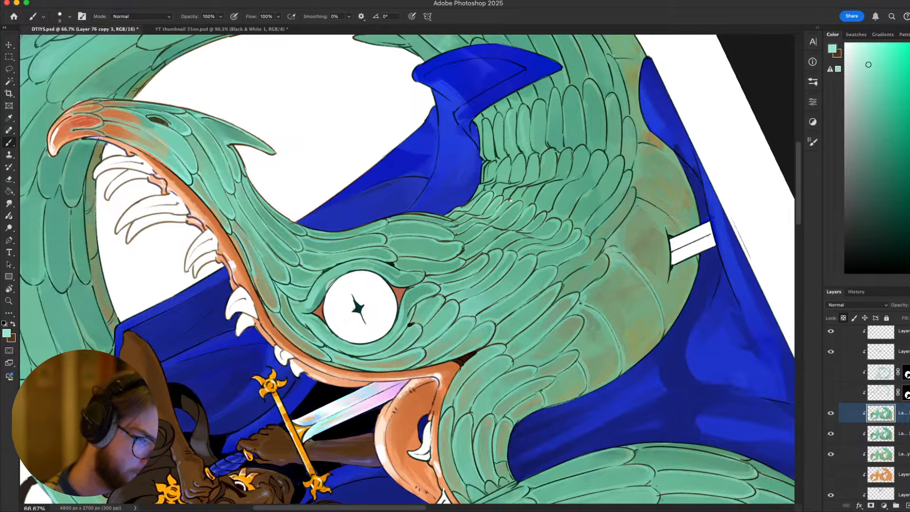
{"action": "key", "text": "Escape"}
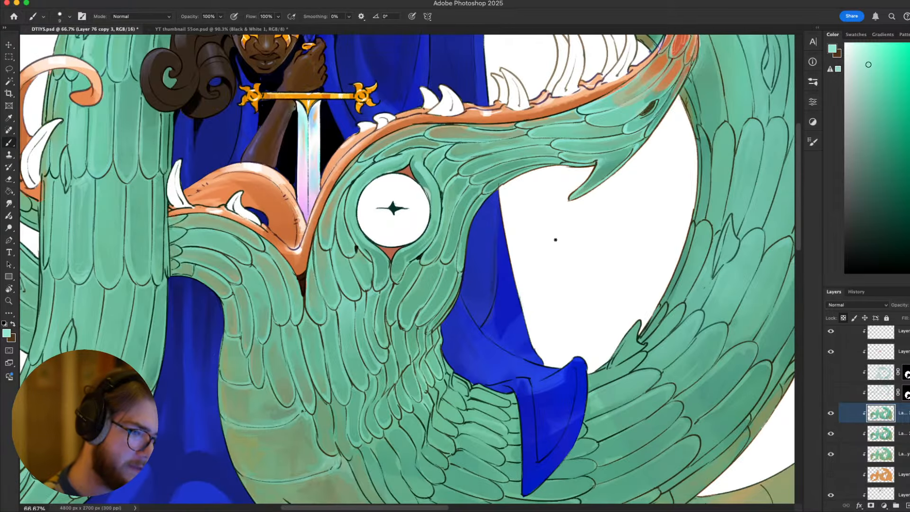
Enlarge the brush to 25 px and paint light green edges on the neck scales below the dragon's eye
{"action": "left_click_drag", "start_coordinate": [585, 348], "coordinate": [611, 426]}
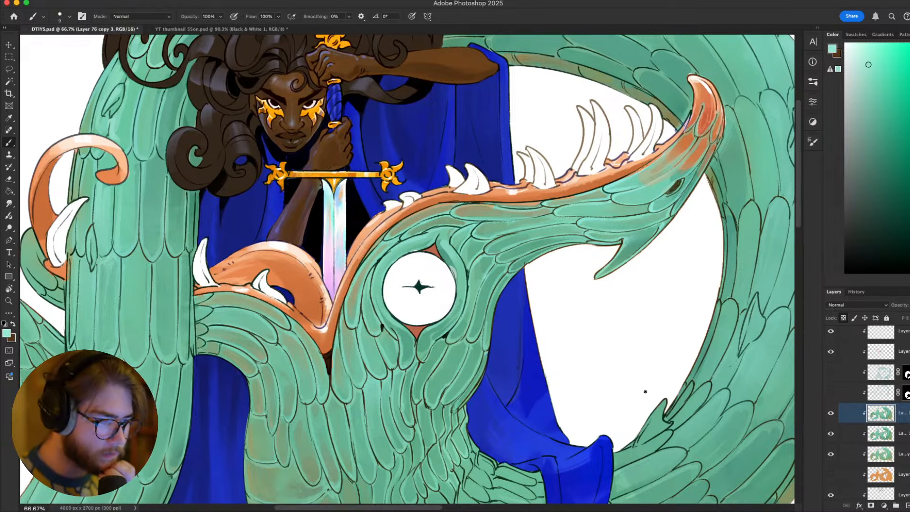
{"action": "left_click_drag", "start_coordinate": [645, 390], "coordinate": [589, 261]}
{"action": "key", "text": "r"}
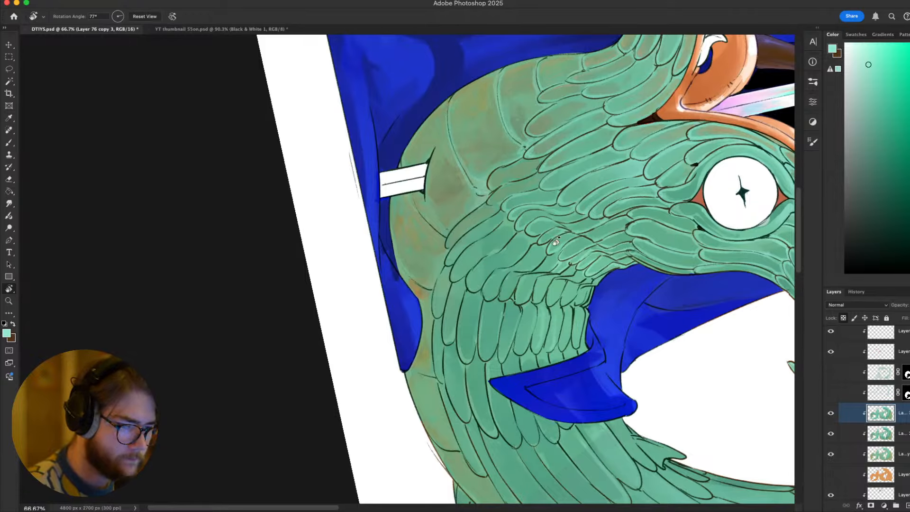
{"action": "key", "text": "b"}
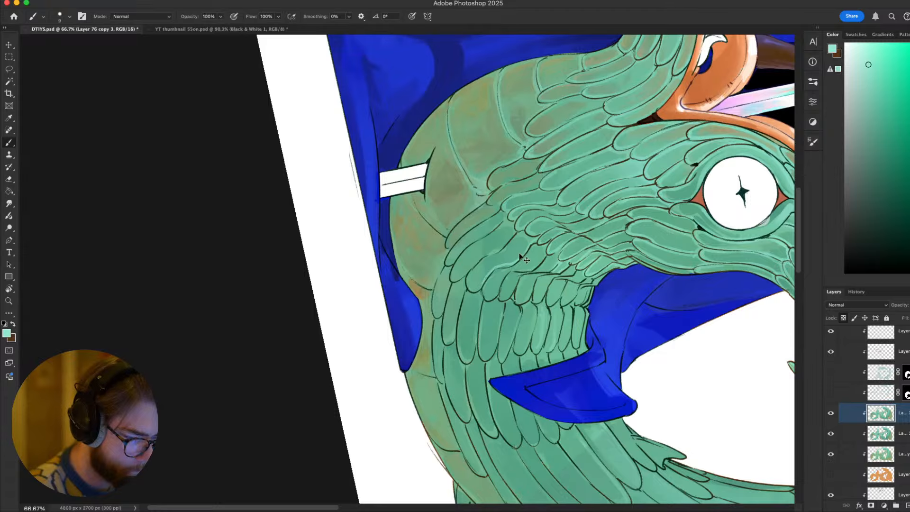
{"action": "key", "text": "bracketright"}
{"action": "key", "text": "bracketright"}
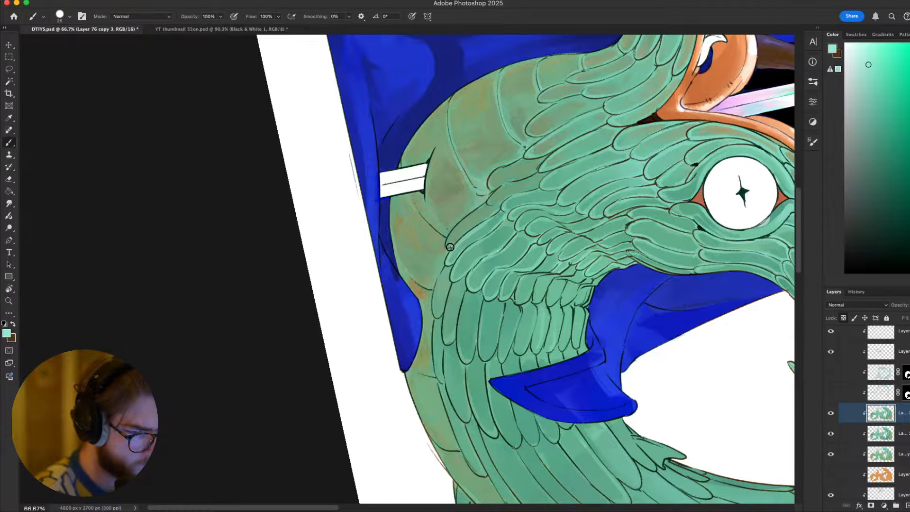
{"action": "left_click_drag", "start_coordinate": [450, 246], "coordinate": [482, 204]}
{"action": "key", "text": "Escape"}
Examine the highlighted face and neck scales close up and from rotated angles
{"action": "left_click_drag", "start_coordinate": [489, 247], "coordinate": [625, 365]}
{"action": "key", "text": "r"}
{"action": "mouse_move", "coordinate": [638, 322]}
{"action": "left_mouse_down"}
{"action": "mouse_move", "coordinate": [636, 199]}
{"action": "mouse_move", "coordinate": [403, 157]}
{"action": "left_mouse_up"}
{"action": "left_click_drag", "start_coordinate": [486, 232], "coordinate": [635, 307]}
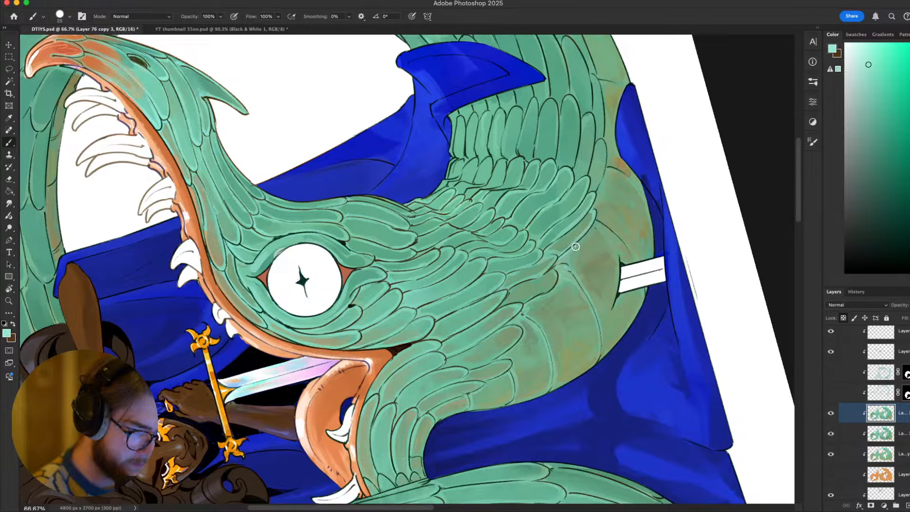
{"action": "key", "text": "Escape"}
{"action": "scroll", "coordinate": [413, 323], "scroll_direction": "down", "scroll_amount": 5}
{"action": "scroll", "coordinate": [400, 295], "scroll_direction": "up", "scroll_amount": 8}
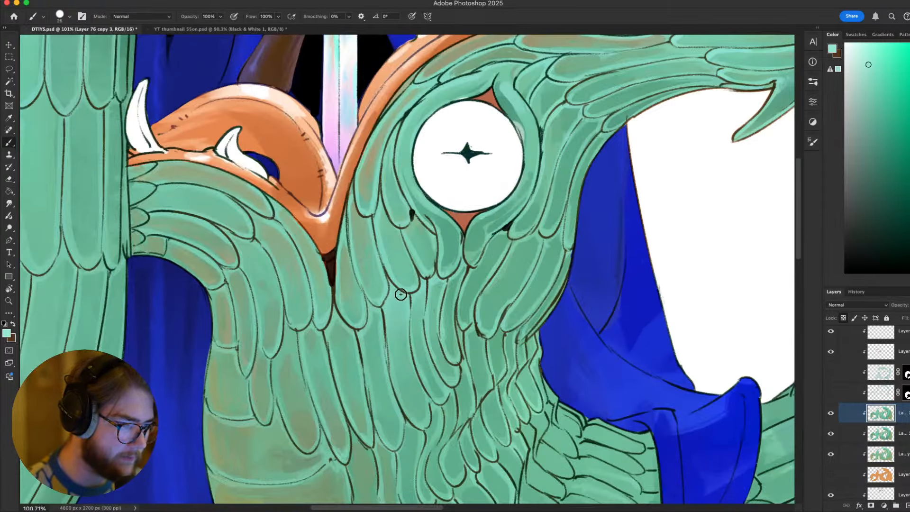
{"action": "scroll", "coordinate": [410, 299], "scroll_direction": "down", "scroll_amount": 5}
{"action": "left_click_drag", "start_coordinate": [421, 257], "coordinate": [475, 279]}
{"action": "scroll", "coordinate": [461, 288], "scroll_direction": "down", "scroll_amount": 3}
{"action": "scroll", "coordinate": [442, 283], "scroll_direction": "up", "scroll_amount": 3}
{"action": "key", "text": "r"}
{"action": "left_click_drag", "start_coordinate": [660, 403], "coordinate": [570, 227]}
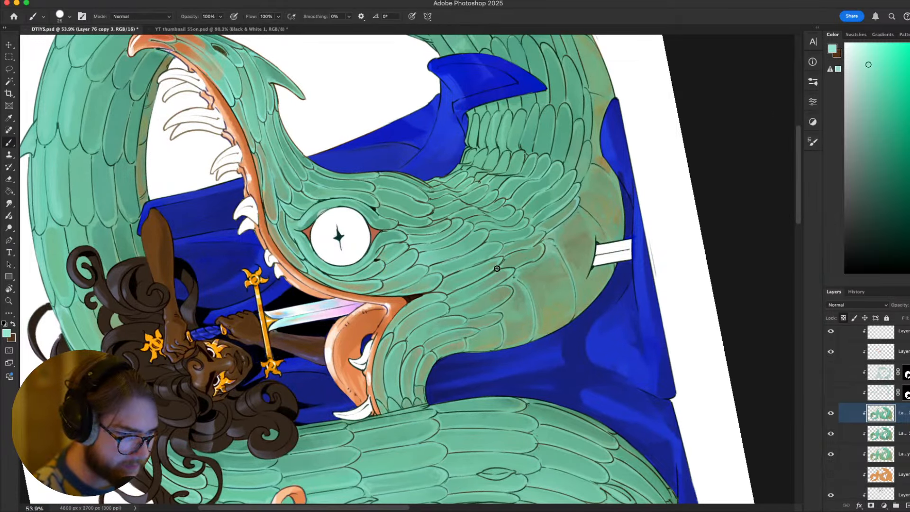
{"action": "key", "text": "Escape"}
{"action": "left_click_drag", "start_coordinate": [631, 366], "coordinate": [602, 384]}
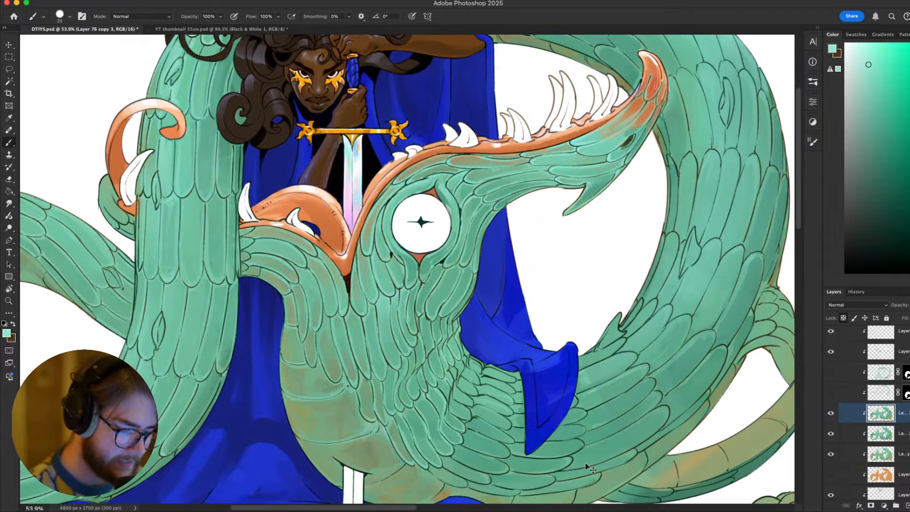
Check how the new scale highlights read across the whole dragon at reduced size
{"action": "key", "text": "super+minus"}
{"action": "key", "text": "super+minus"}
{"action": "key", "text": "super+plus"}
{"action": "scroll", "coordinate": [616, 402], "scroll_direction": "left", "scroll_amount": 3}
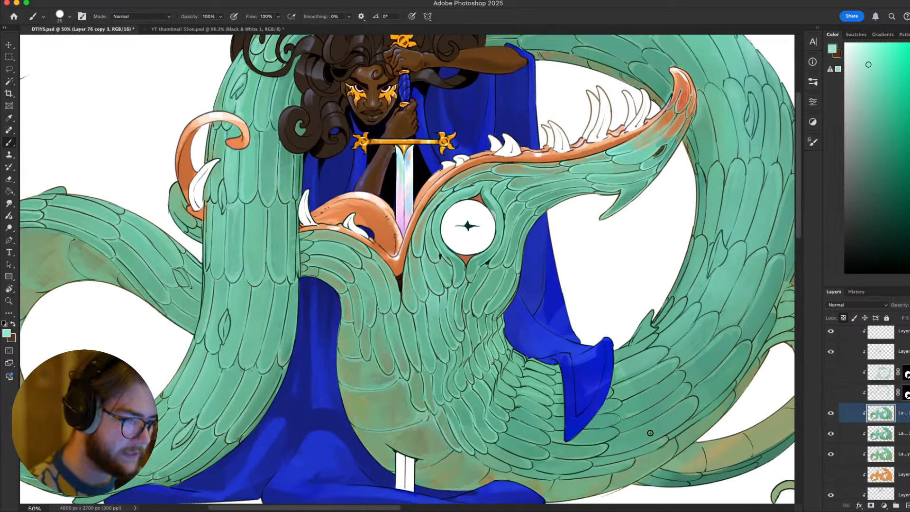
{"action": "key", "text": "super+minus"}
{"action": "key", "text": "super+minus"}
{"action": "key", "text": "super+minus"}
{"action": "key", "text": "super+plus"}
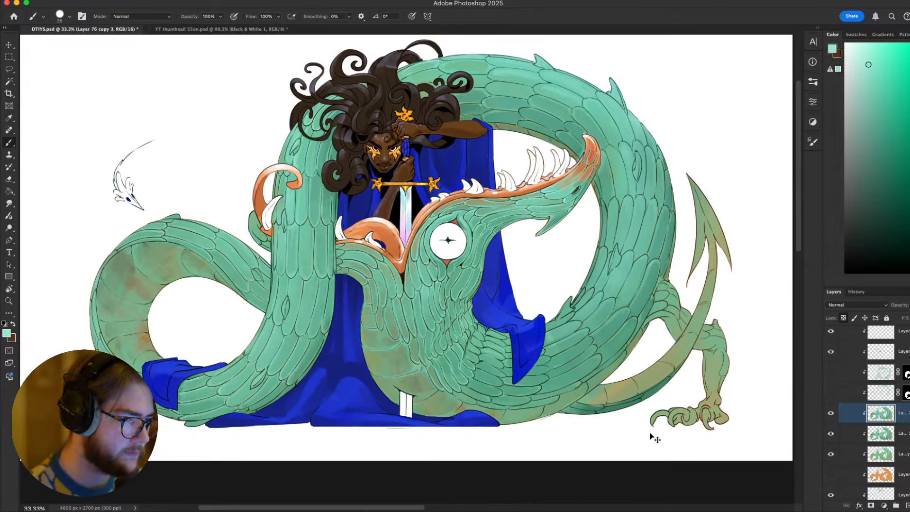
{"action": "key", "text": "super+plus"}
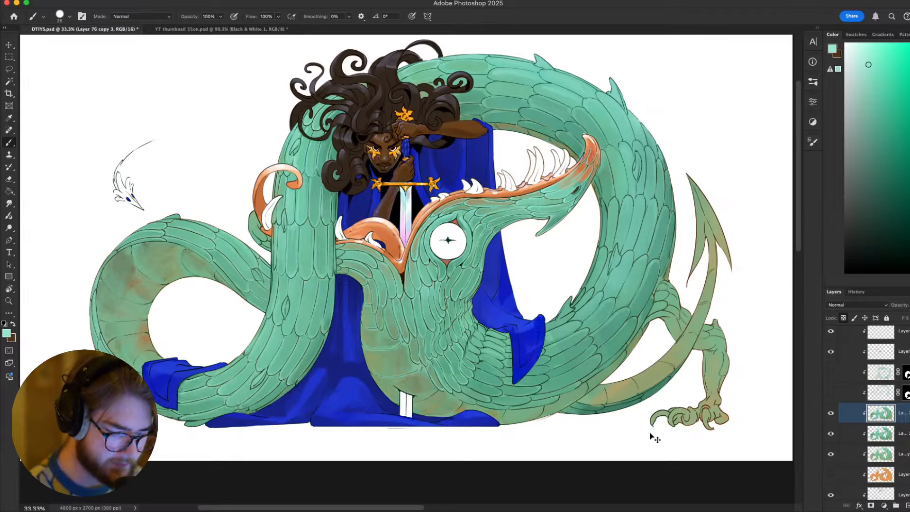
Paint light green edges on the compressed neck scales next to the blue cloth, working at 50% zoom
{"action": "key", "text": "super+plus"}
{"action": "mouse_move", "coordinate": [650, 432]}
{"action": "left_mouse_down"}
{"action": "mouse_move", "coordinate": [610, 405]}
{"action": "mouse_move", "coordinate": [585, 324]}
{"action": "mouse_move", "coordinate": [607, 288]}
{"action": "left_mouse_up"}
{"action": "key", "text": "r"}
{"action": "key", "text": "b"}
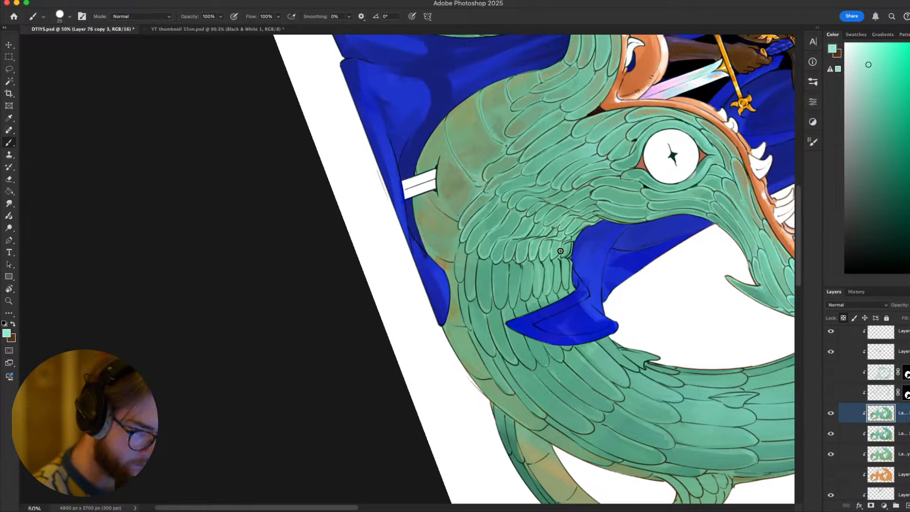
{"action": "left_click_drag", "start_coordinate": [567, 283], "coordinate": [502, 290]}
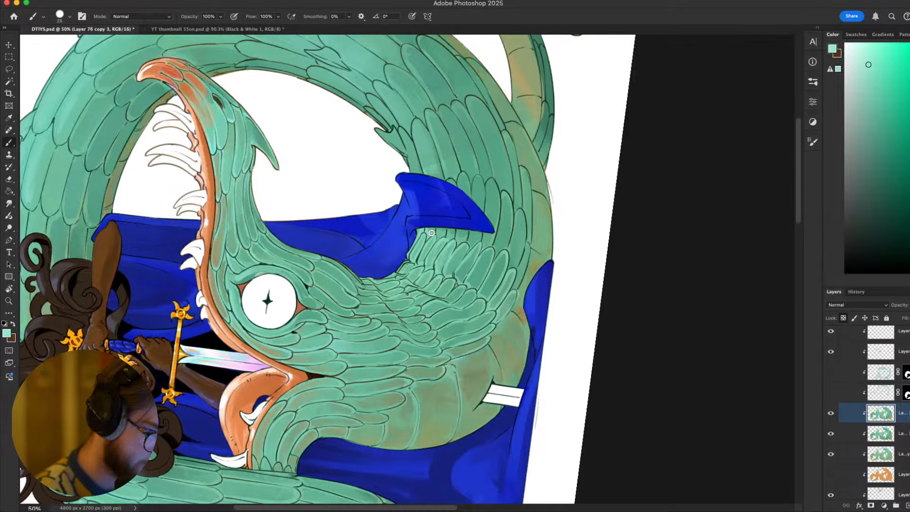
{"action": "scroll", "coordinate": [466, 216], "scroll_direction": "down", "scroll_amount": 5}
{"action": "scroll", "coordinate": [465, 216], "scroll_direction": "left", "scroll_amount": 4}
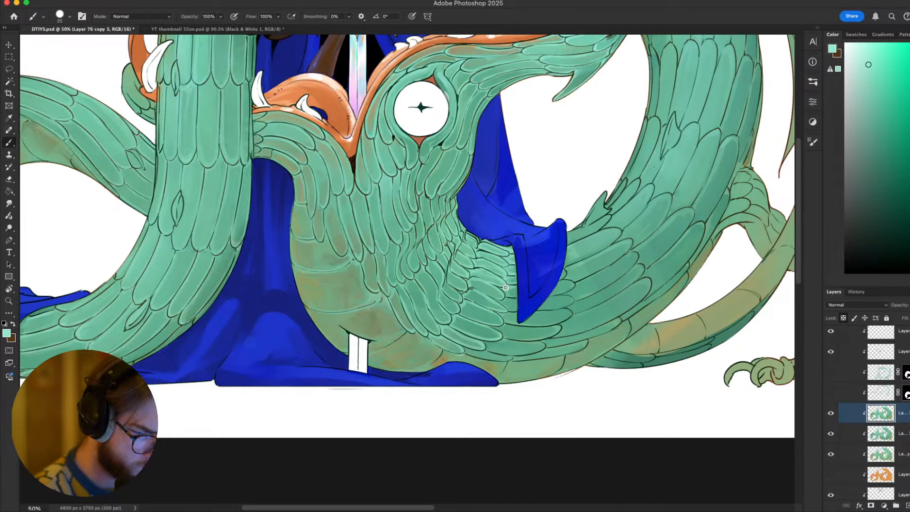
Extend the light green edge highlights to the body scales around the blue cloth's tip and review the full dragon
{"action": "mouse_move", "coordinate": [513, 290]}
{"action": "left_mouse_down"}
{"action": "mouse_move", "coordinate": [502, 252]}
{"action": "mouse_move", "coordinate": [557, 235]}
{"action": "left_mouse_up"}
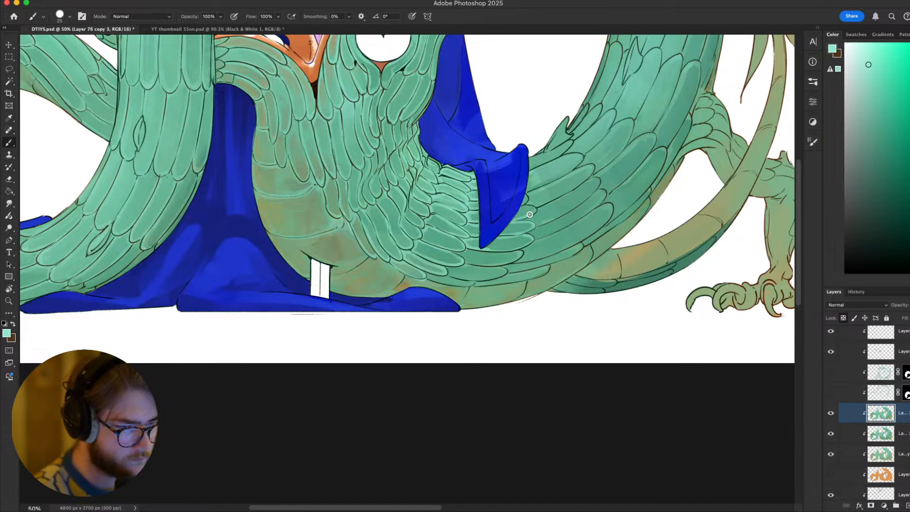
{"action": "key", "text": "r"}
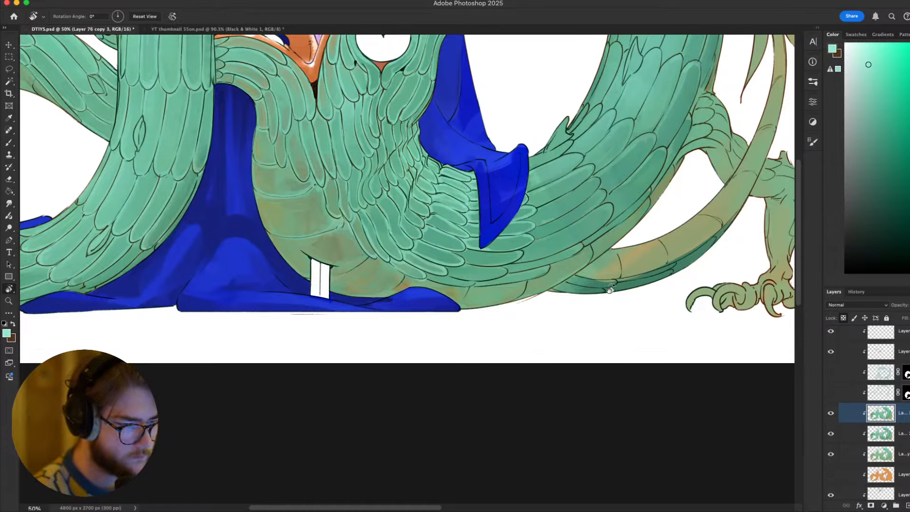
{"action": "left_click_drag", "start_coordinate": [527, 200], "coordinate": [445, 215]}
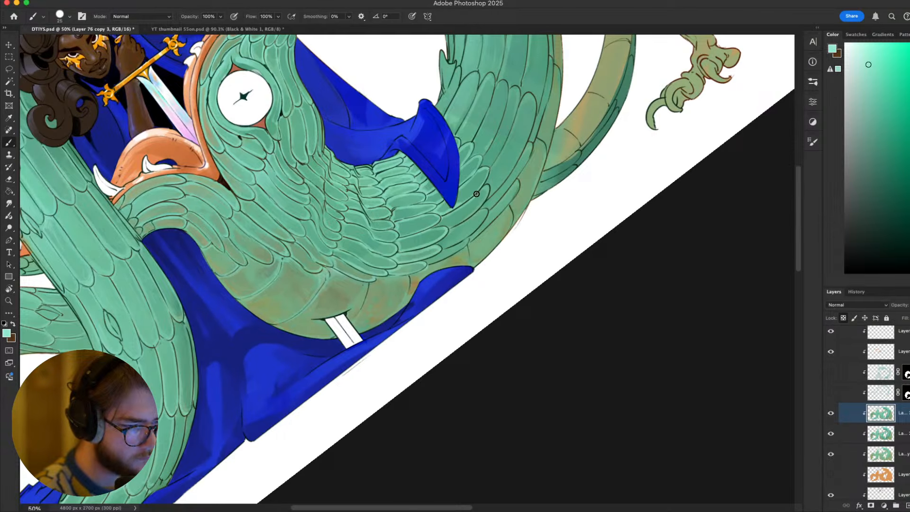
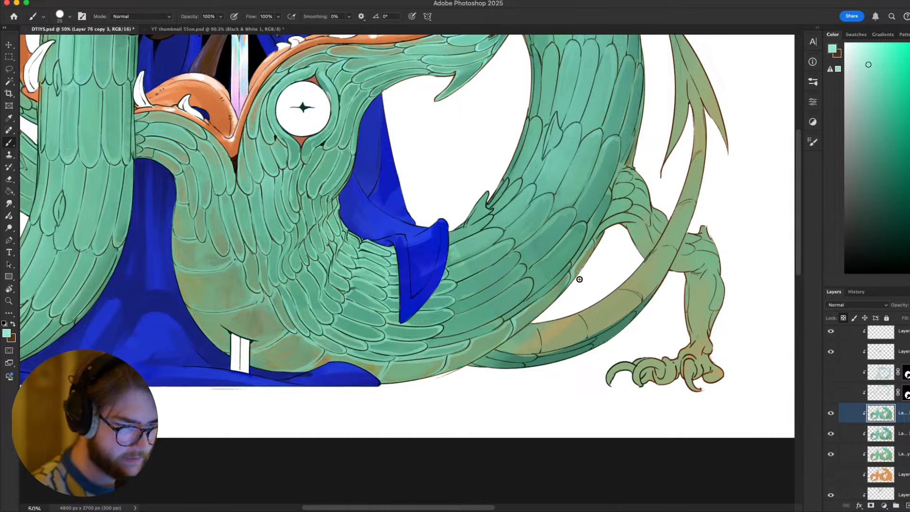
{"action": "scroll", "coordinate": [579, 280], "scroll_direction": "down", "scroll_amount": 4}
{"action": "scroll", "coordinate": [579, 280], "scroll_direction": "up", "scroll_amount": 2}
{"action": "scroll", "coordinate": [579, 280], "scroll_direction": "down", "scroll_amount": 3}
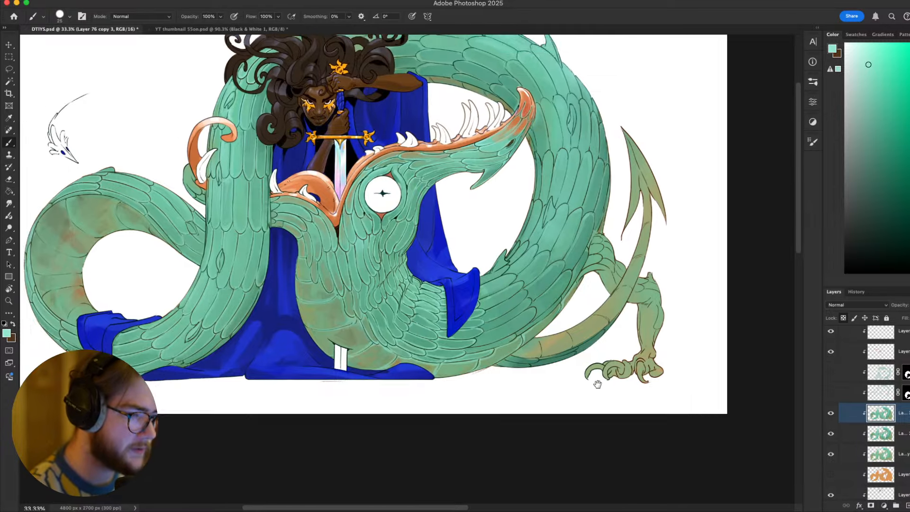
{"action": "scroll", "coordinate": [678, 460], "scroll_direction": "up", "scroll_amount": 1}
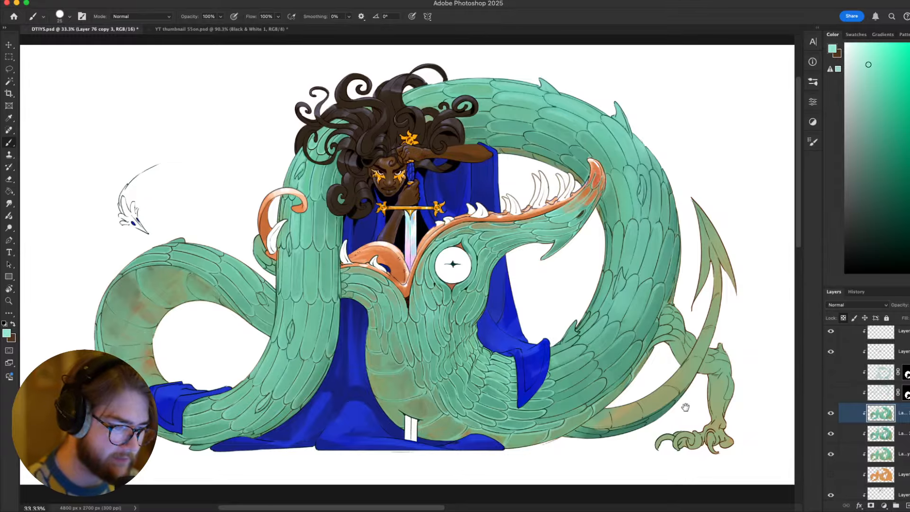
Compare the dragon's scales with the masked highlight layer shown and hidden at 33% zoom
{"action": "left_click_drag", "start_coordinate": [685, 407], "coordinate": [721, 385]}
{"action": "left_click", "coordinate": [832, 372]}
{"action": "left_click", "coordinate": [834, 372]}
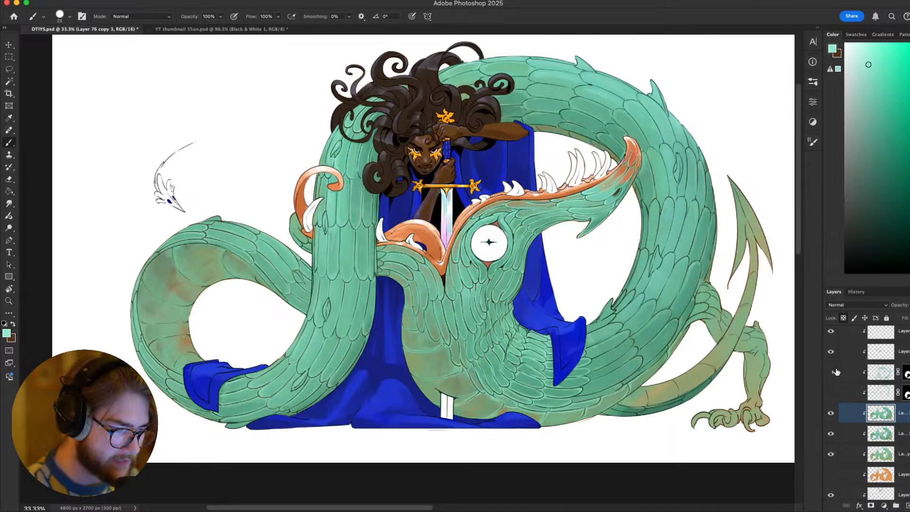
{"action": "left_click", "coordinate": [835, 373]}
{"action": "left_click", "coordinate": [832, 371]}
{"action": "left_click", "coordinate": [830, 371]}
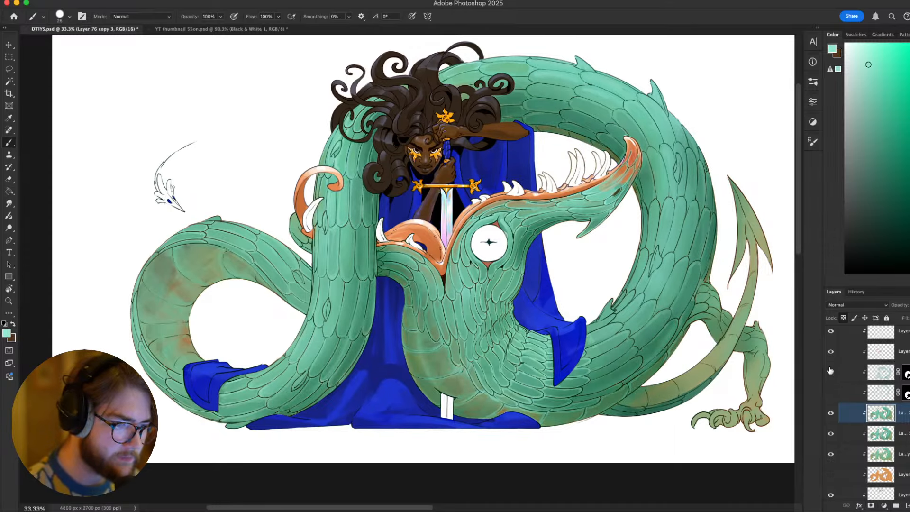
{"action": "left_click", "coordinate": [830, 371]}
{"action": "left_click", "coordinate": [830, 371]}
{"action": "left_click", "coordinate": [831, 372]}
{"action": "left_click", "coordinate": [831, 373]}
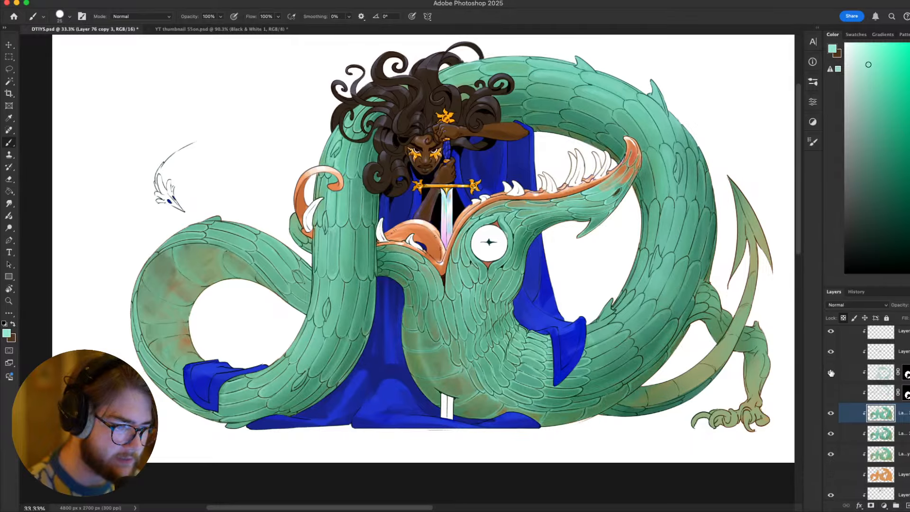
Check how the masked highlight layer affects the dragon's form at reduced zoom levels and across the full body
{"action": "key", "text": "super+minus"}
{"action": "key", "text": "super+minus"}
{"action": "key", "text": "super+minus"}
{"action": "key", "text": "super+plus"}
{"action": "key", "text": "super+plus"}
{"action": "key", "text": "super+plus"}
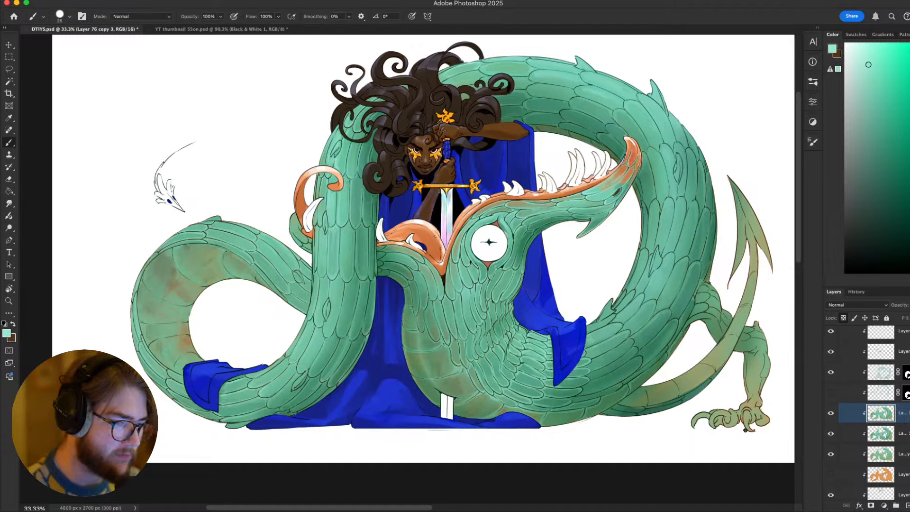
{"action": "key", "text": "super+z"}
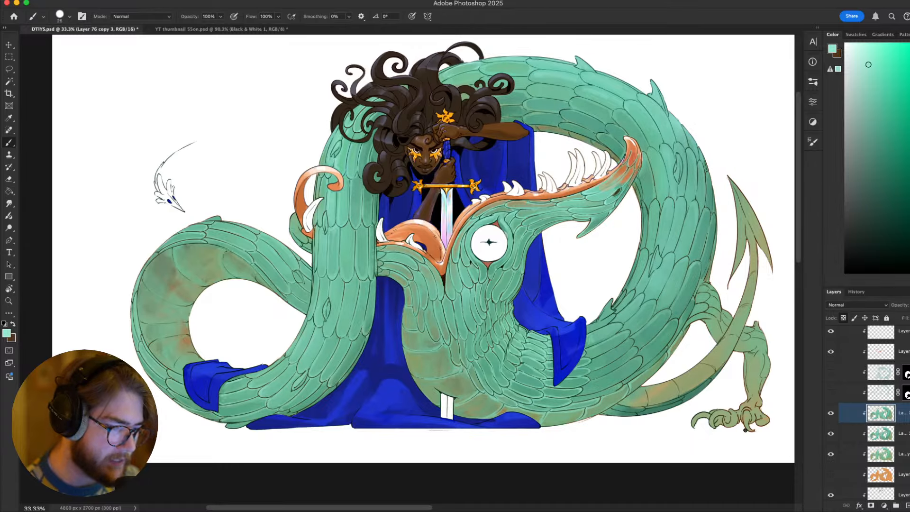
{"action": "left_click", "coordinate": [831, 372]}
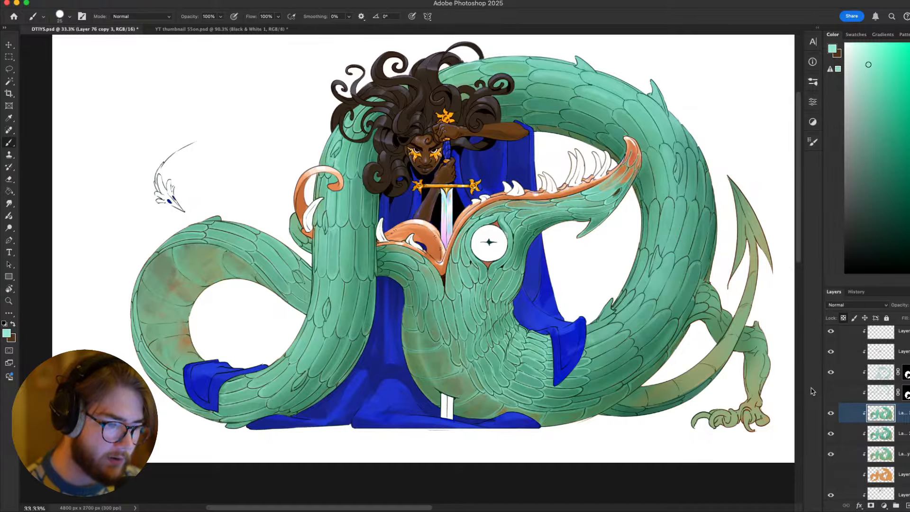
{"action": "scroll", "coordinate": [663, 375], "scroll_direction": "right", "scroll_amount": 2}
{"action": "scroll", "coordinate": [664, 374], "scroll_direction": "down", "scroll_amount": 1}
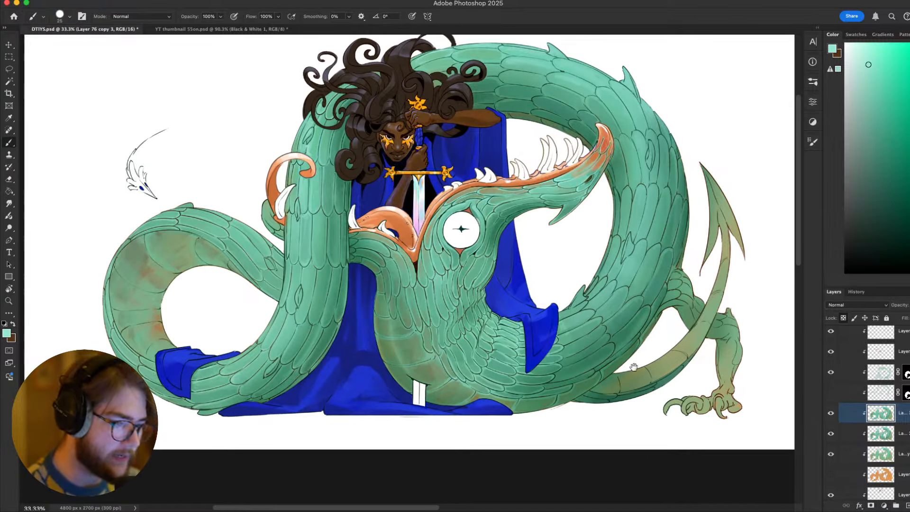
{"action": "scroll", "coordinate": [683, 417], "scroll_direction": "up", "scroll_amount": 5}
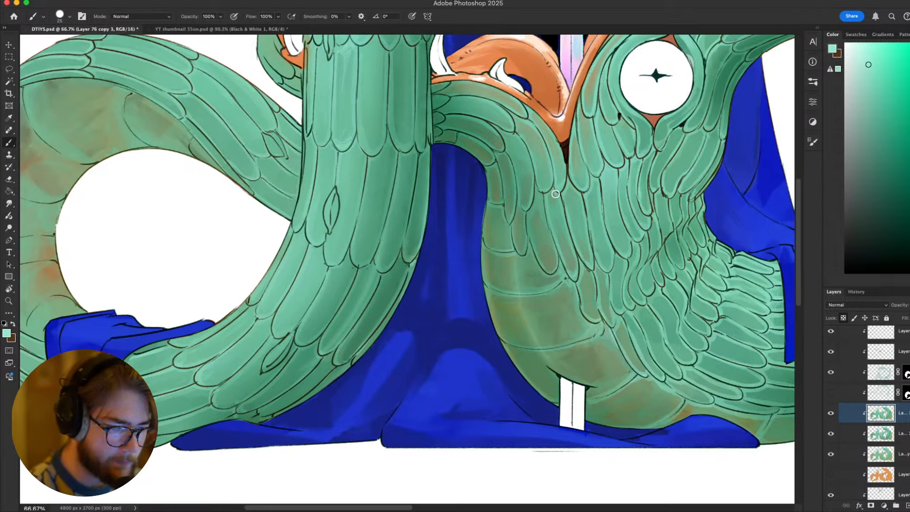
Compare the neck and coil scales close up and at full view with the masked highlight layer on and off, leaving it hidden
{"action": "left_click_drag", "start_coordinate": [645, 357], "coordinate": [617, 358]}
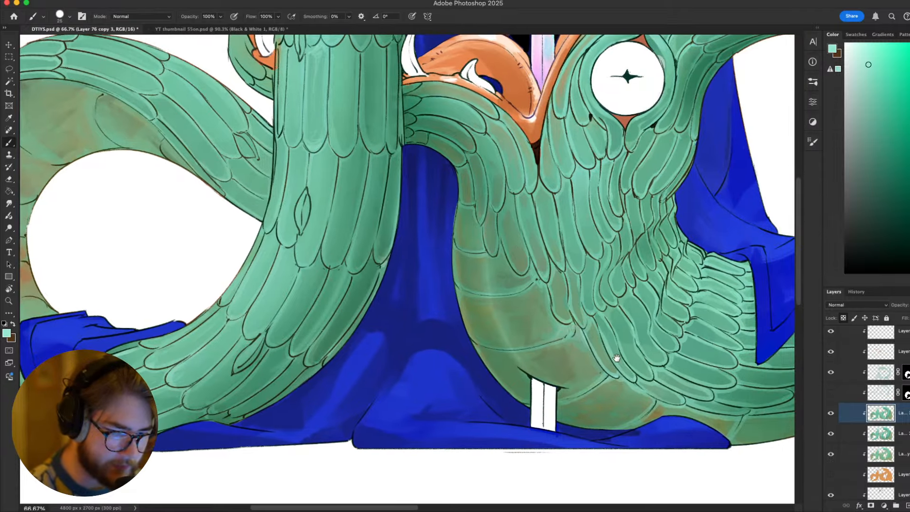
{"action": "left_click", "coordinate": [831, 373]}
{"action": "left_click", "coordinate": [831, 374]}
{"action": "left_click", "coordinate": [832, 373]}
{"action": "left_click", "coordinate": [831, 374]}
{"action": "left_click", "coordinate": [831, 374]}
{"action": "left_click", "coordinate": [831, 374]}
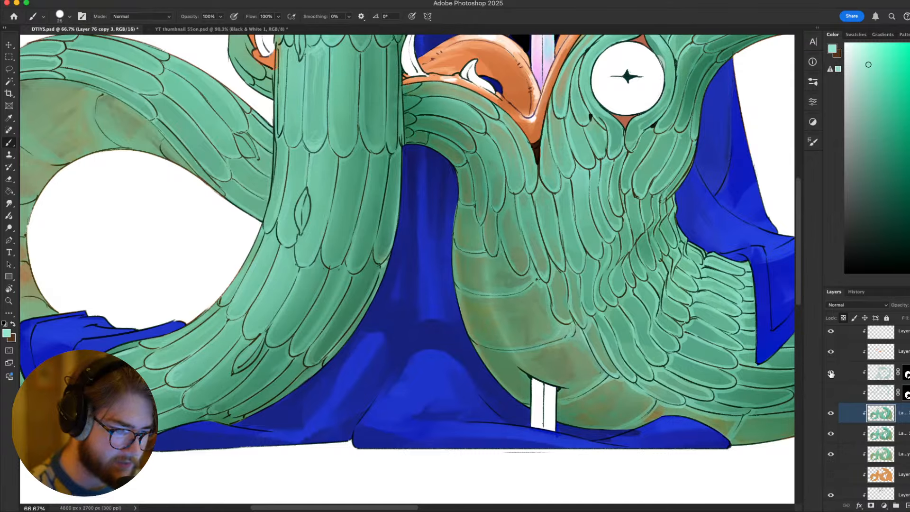
{"action": "left_click", "coordinate": [832, 373]}
{"action": "left_click", "coordinate": [831, 373]}
{"action": "key", "text": "super+minus"}
{"action": "key", "text": "super+minus"}
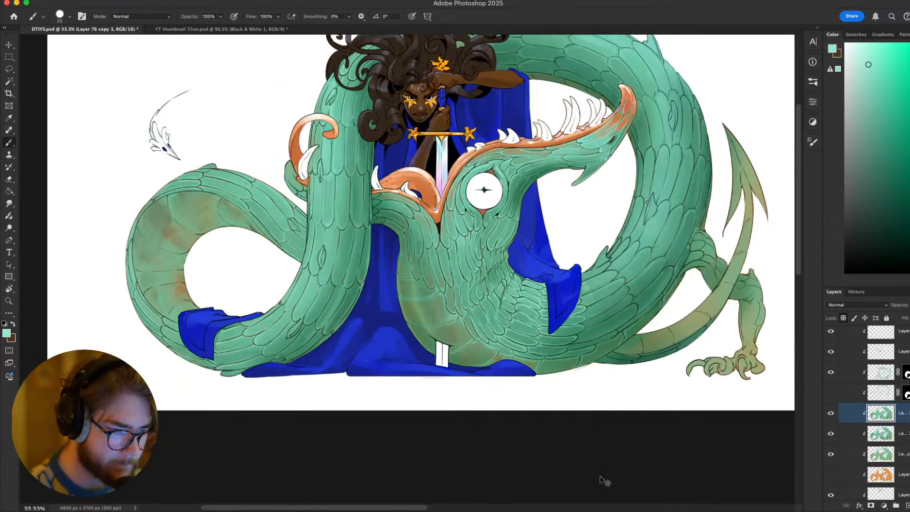
{"action": "key", "text": "super+minus"}
{"action": "key", "text": "super+plus"}
{"action": "left_click", "coordinate": [831, 372]}
{"action": "left_click_drag", "start_coordinate": [718, 379], "coordinate": [710, 410]}
{"action": "mouse_move", "coordinate": [668, 369]}
{"action": "left_mouse_down"}
{"action": "mouse_move", "coordinate": [660, 398]}
{"action": "mouse_move", "coordinate": [694, 368]}
{"action": "mouse_move", "coordinate": [681, 364]}
{"action": "mouse_move", "coordinate": [651, 386]}
{"action": "left_mouse_up"}
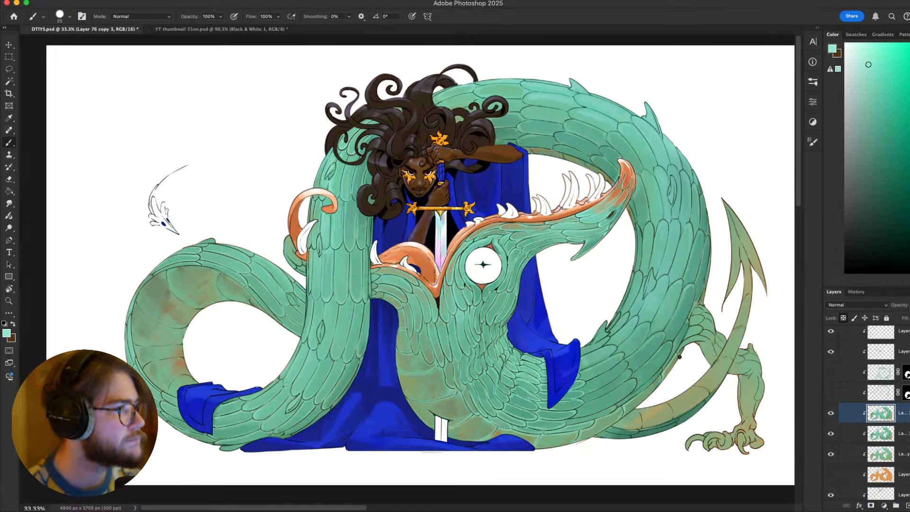
{"action": "left_click_drag", "start_coordinate": [679, 455], "coordinate": [650, 415]}
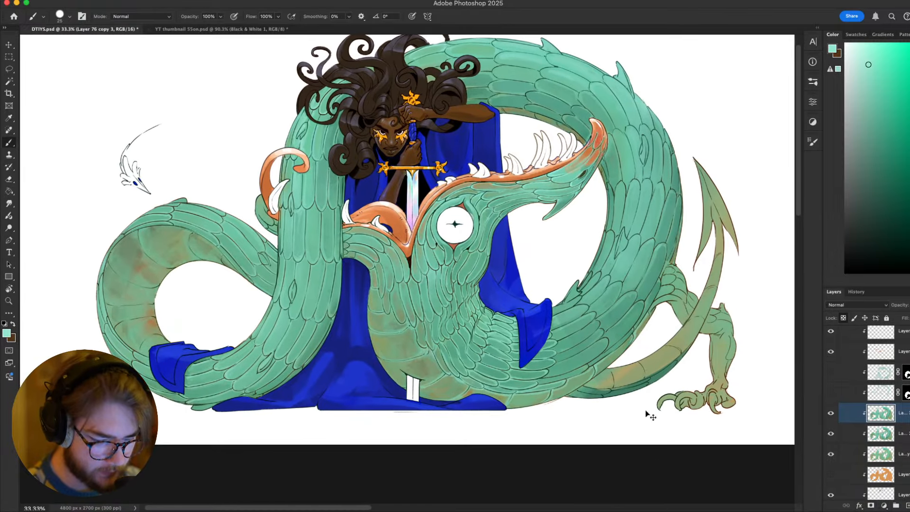
Paint thin edge highlights on the body scales just below the blue cloth's tip, using sampled scale greens and a smaller brush
{"action": "key", "text": "super+plus"}
{"action": "key", "text": "super+plus"}
{"action": "key", "text": "r"}
{"action": "left_click_drag", "start_coordinate": [735, 415], "coordinate": [280, 417]}
{"action": "left_click_drag", "start_coordinate": [518, 397], "coordinate": [782, 150]}
{"action": "key", "text": "b"}
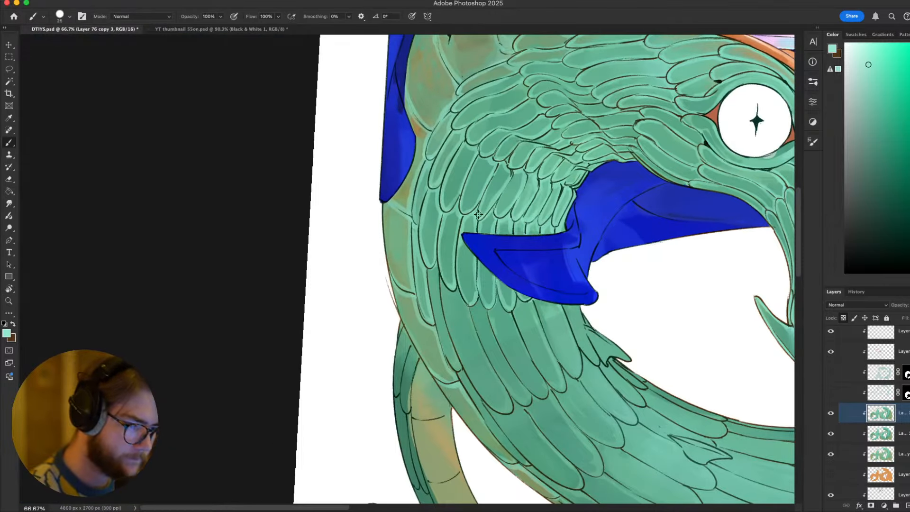
{"action": "left_click", "coordinate": [478, 215], "text": "alt"}
{"action": "key", "text": "bracketleft"}
{"action": "key", "text": "bracketleft"}
{"action": "scroll", "coordinate": [521, 284], "scroll_direction": "down", "scroll_amount": 3}
{"action": "key", "text": "bracketright"}
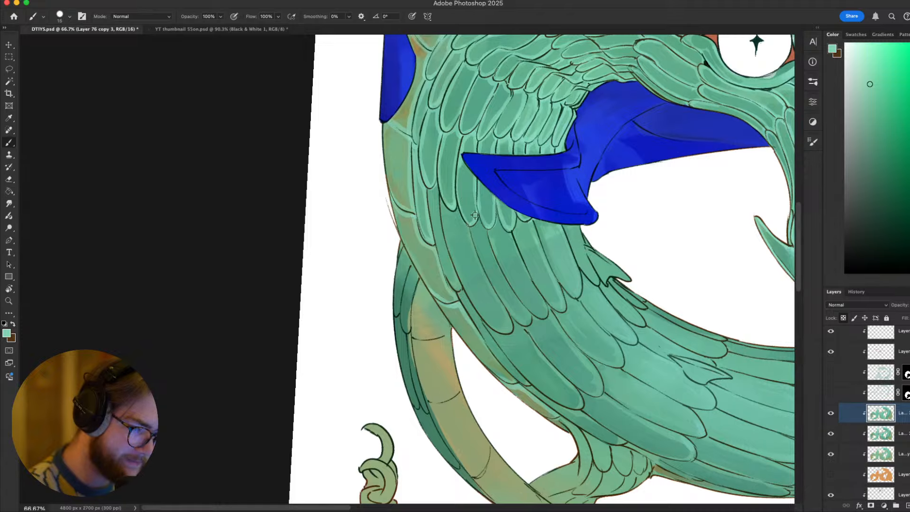
{"action": "left_click", "coordinate": [475, 216], "text": "alt"}
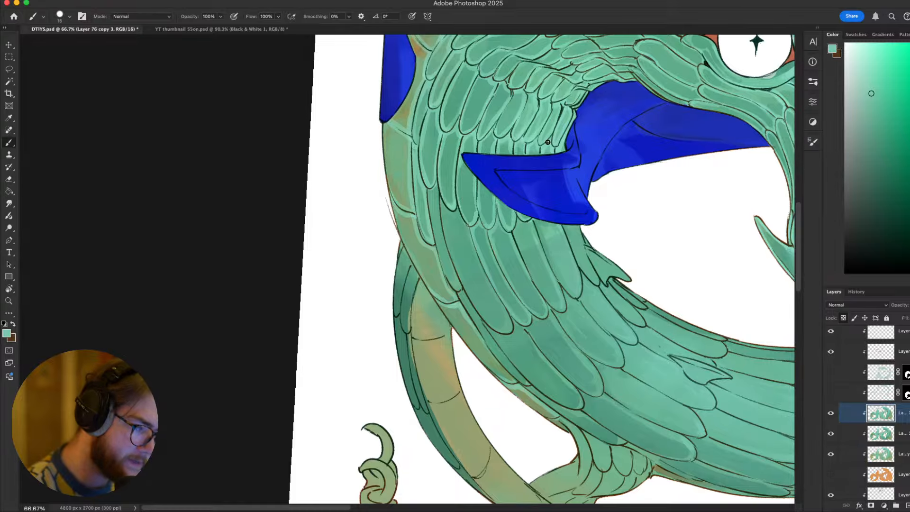
Continue the fine light green edge highlights along the lower body scales towards the hind leg, then restore the upright view
{"action": "key", "text": "r"}
{"action": "mouse_move", "coordinate": [545, 261]}
{"action": "left_mouse_down"}
{"action": "mouse_move", "coordinate": [492, 372]}
{"action": "mouse_move", "coordinate": [524, 300]}
{"action": "left_mouse_up"}
{"action": "key", "text": "b"}
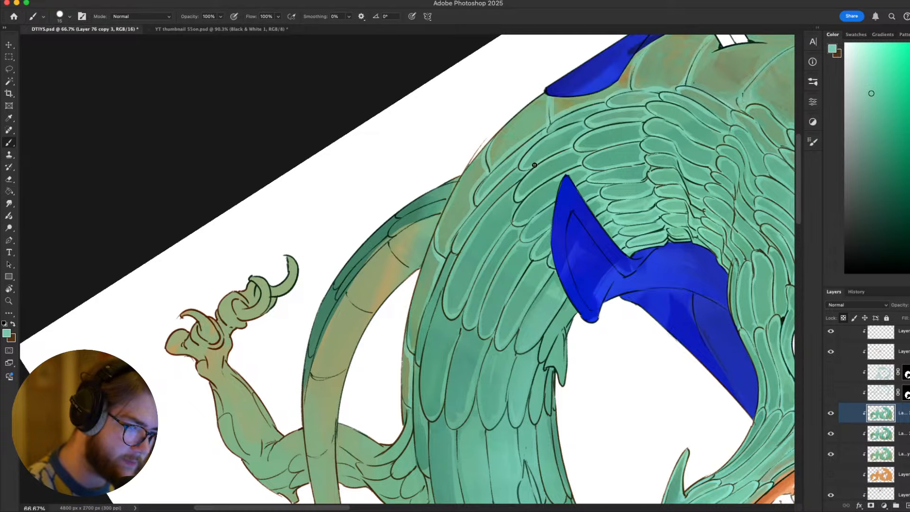
{"action": "scroll", "coordinate": [526, 171], "scroll_direction": "down", "scroll_amount": 5}
{"action": "scroll", "coordinate": [526, 171], "scroll_direction": "left", "scroll_amount": 3}
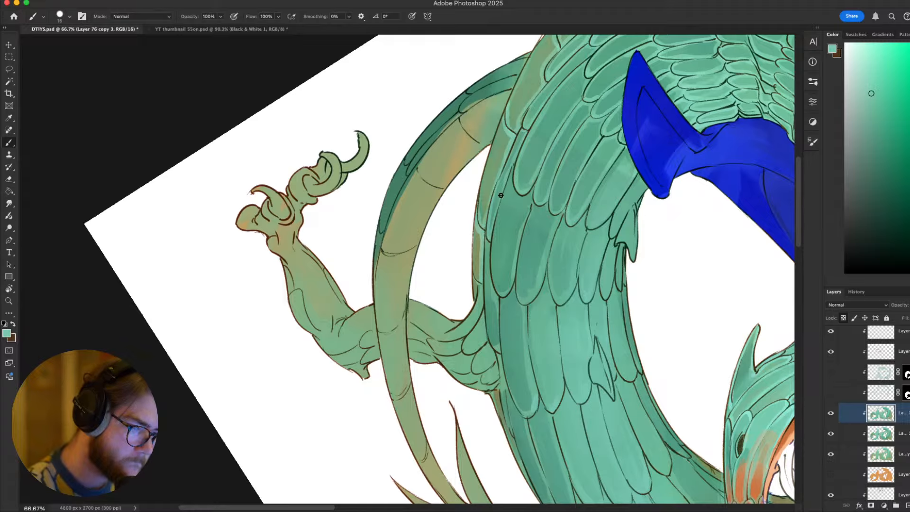
{"action": "scroll", "coordinate": [521, 166], "scroll_direction": "down", "scroll_amount": 2}
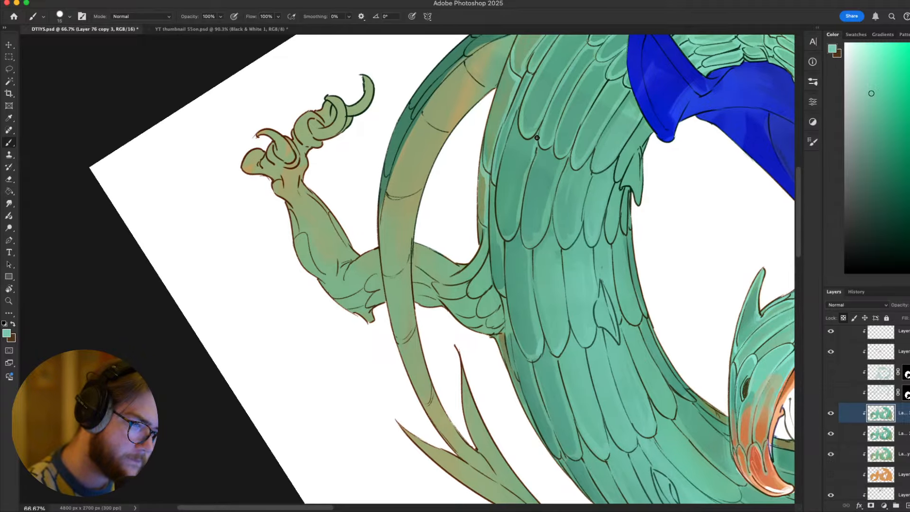
{"action": "mouse_move", "coordinate": [512, 129]}
{"action": "left_mouse_down"}
{"action": "mouse_move", "coordinate": [497, 196]}
{"action": "mouse_move", "coordinate": [512, 236]}
{"action": "left_mouse_up"}
{"action": "key", "text": "Escape"}
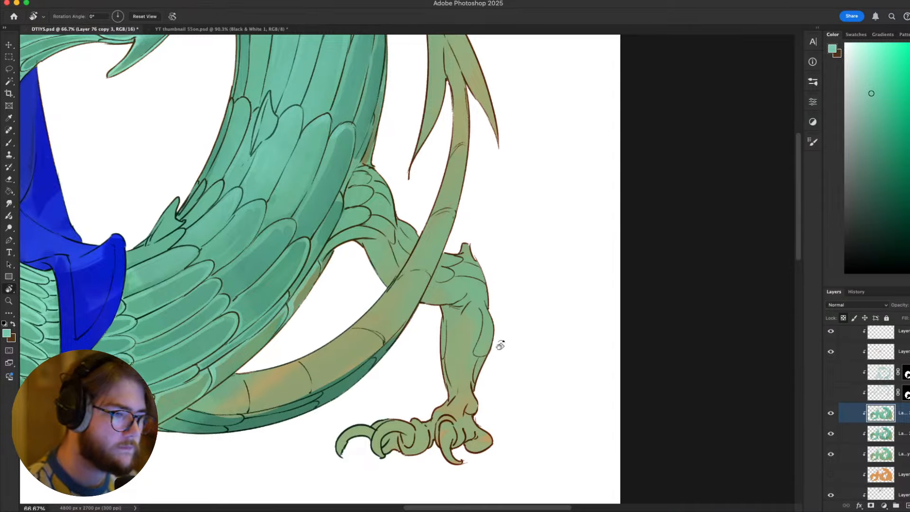
Review the new body scale edges in context and across the whole painting at reduced size
{"action": "left_click_drag", "start_coordinate": [532, 360], "coordinate": [601, 343]}
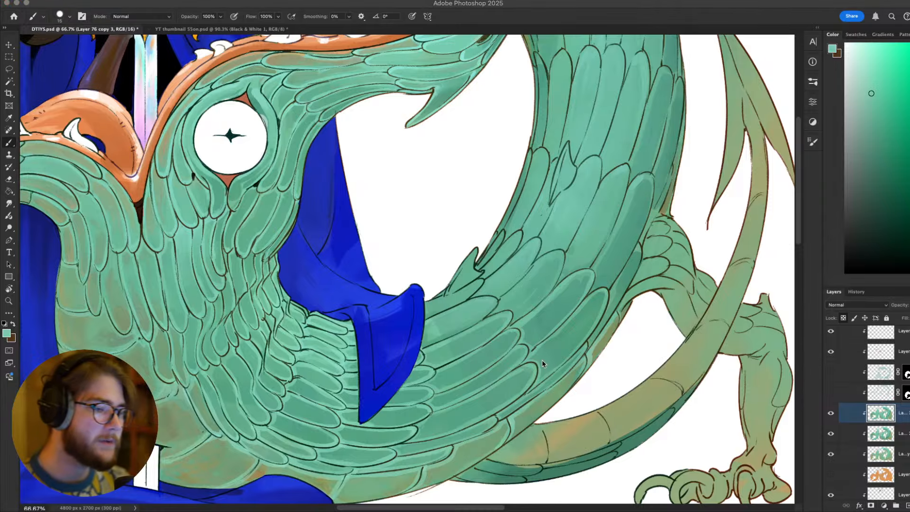
{"action": "scroll", "coordinate": [545, 148], "scroll_direction": "down", "scroll_amount": 5}
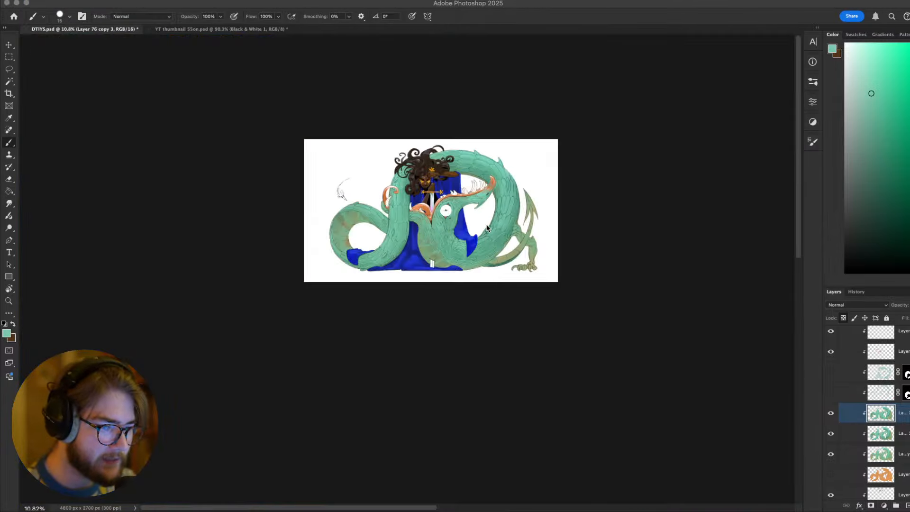
{"action": "scroll", "coordinate": [442, 228], "scroll_direction": "up", "scroll_amount": 5}
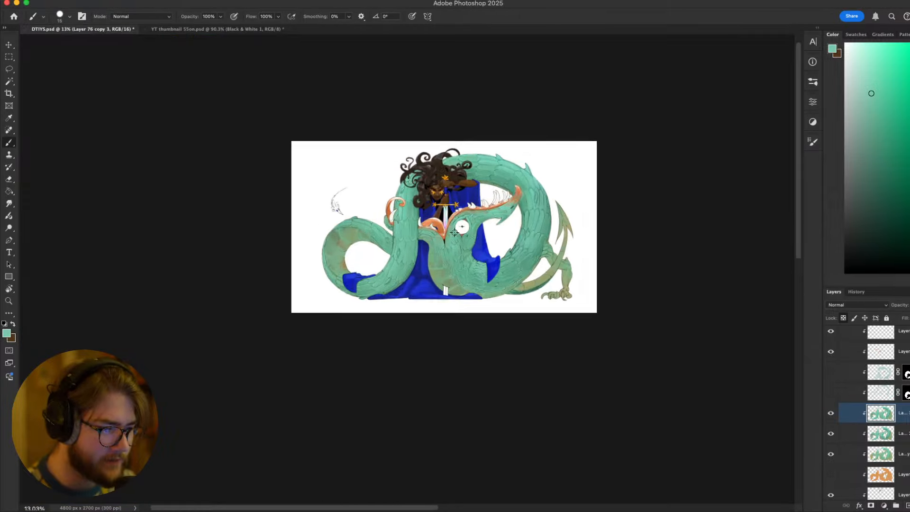
Compare the woman's hair with its highlight layer shown and hidden, both close up and zoomed out
{"action": "scroll", "coordinate": [449, 208], "scroll_direction": "up", "scroll_amount": 4}
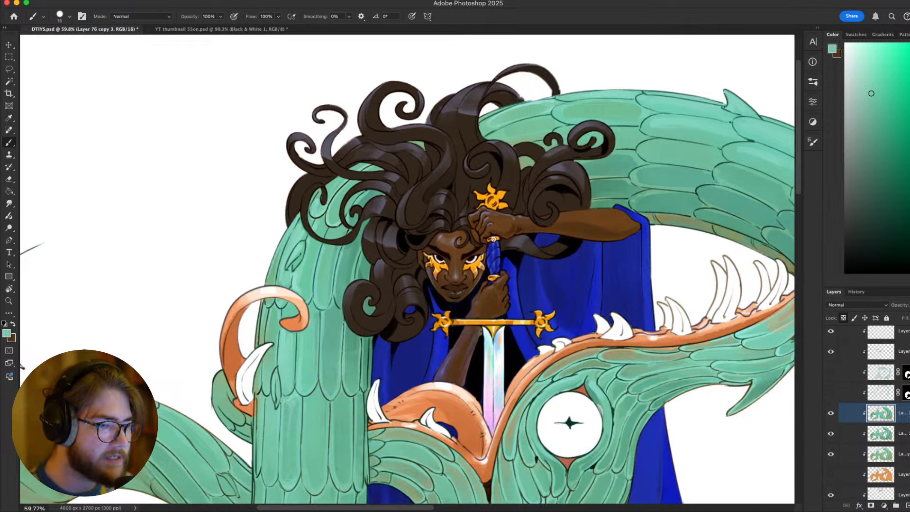
{"action": "scroll", "coordinate": [860, 397], "scroll_direction": "down", "scroll_amount": 4}
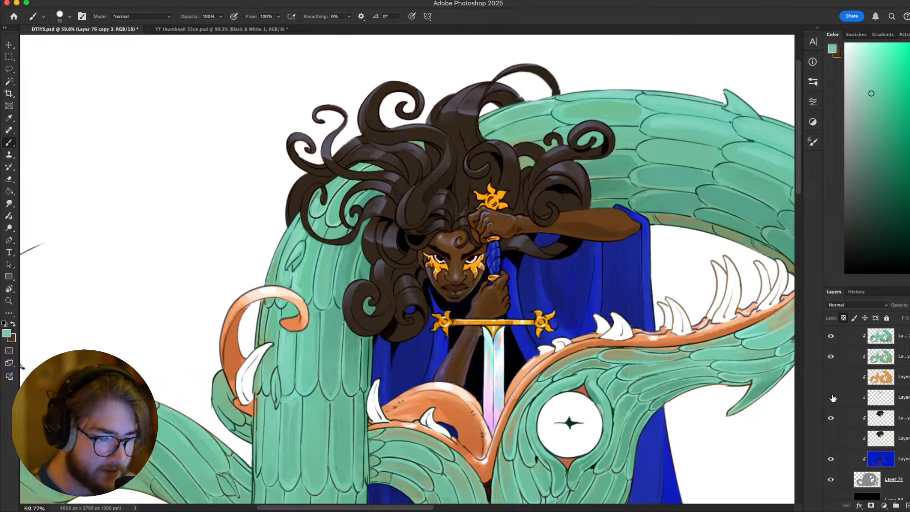
{"action": "left_click", "coordinate": [830, 398]}
{"action": "left_click", "coordinate": [829, 398]}
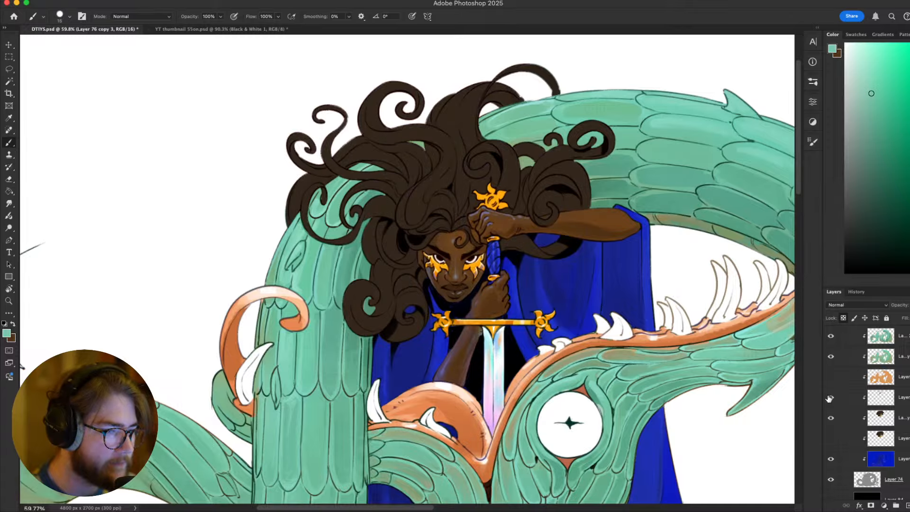
{"action": "left_click", "coordinate": [830, 398]}
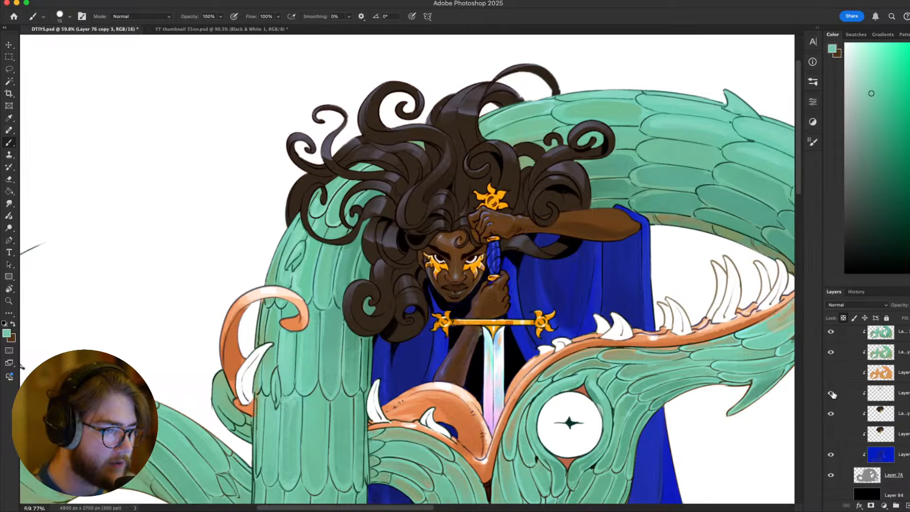
{"action": "scroll", "coordinate": [538, 298], "scroll_direction": "down", "scroll_amount": 5}
{"action": "scroll", "coordinate": [488, 259], "scroll_direction": "up", "scroll_amount": 5}
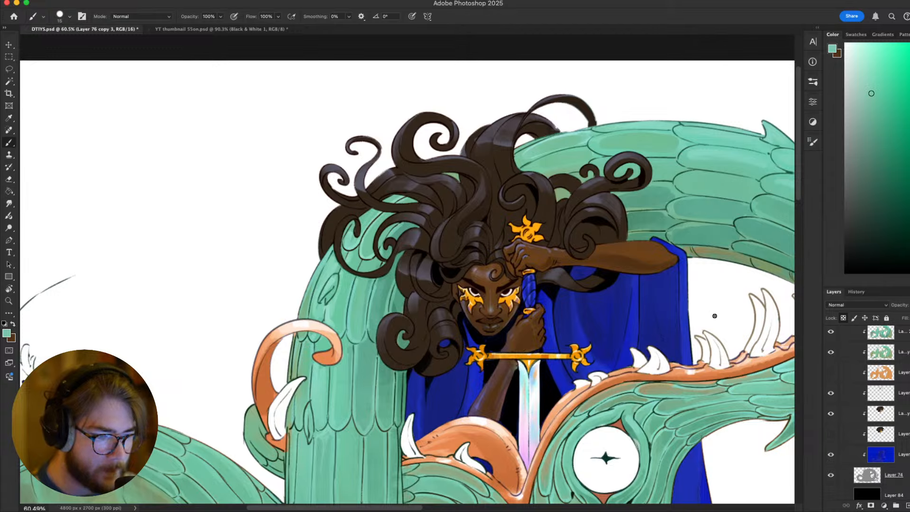
{"action": "left_click", "coordinate": [829, 393]}
{"action": "left_click", "coordinate": [830, 393]}
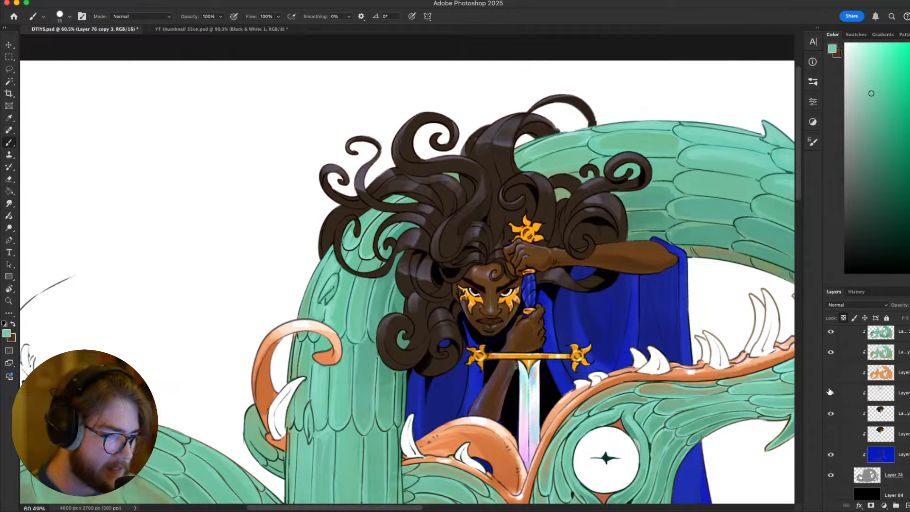
{"action": "left_click", "coordinate": [830, 392]}
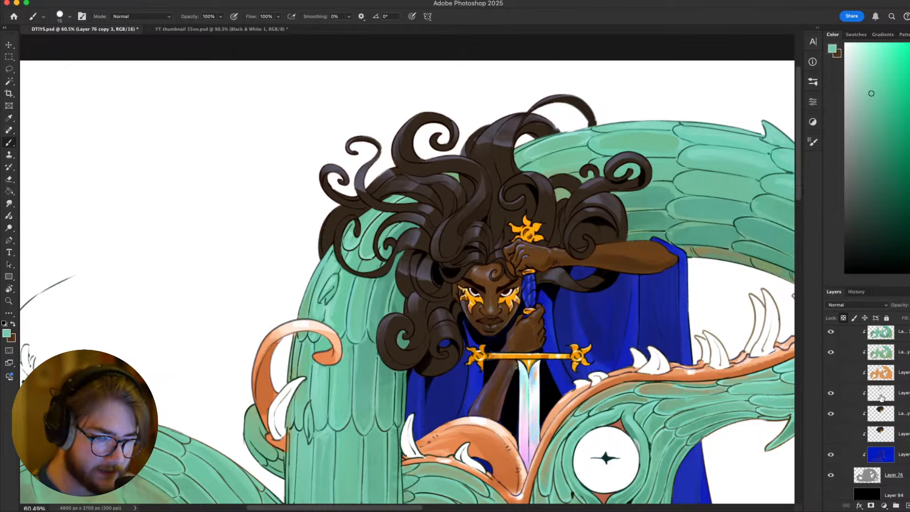
Paint fine light grey highlights on the woman's curls on Layer 80 with a smaller brush and review them zoomed out
{"action": "left_click", "coordinate": [881, 397]}
{"action": "left_click", "coordinate": [481, 229], "text": "alt"}
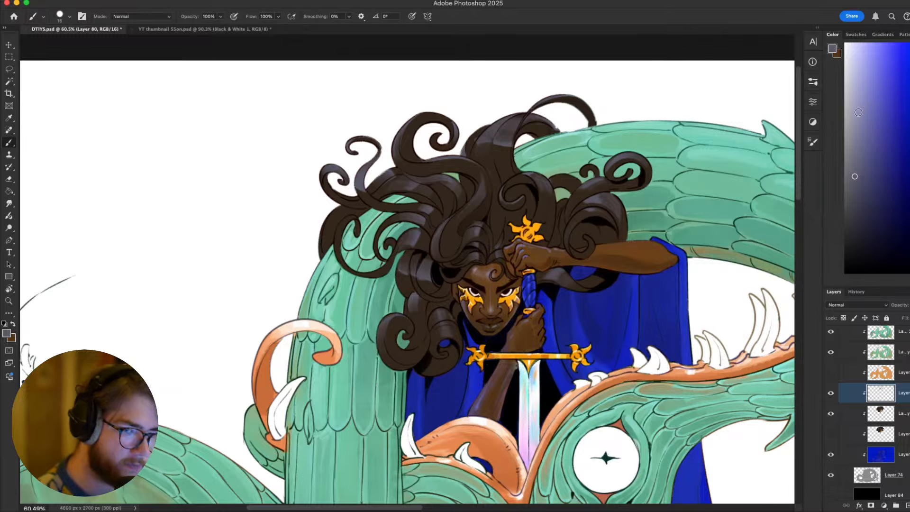
{"action": "left_click", "coordinate": [849, 93]}
{"action": "key", "text": "bracketleft"}
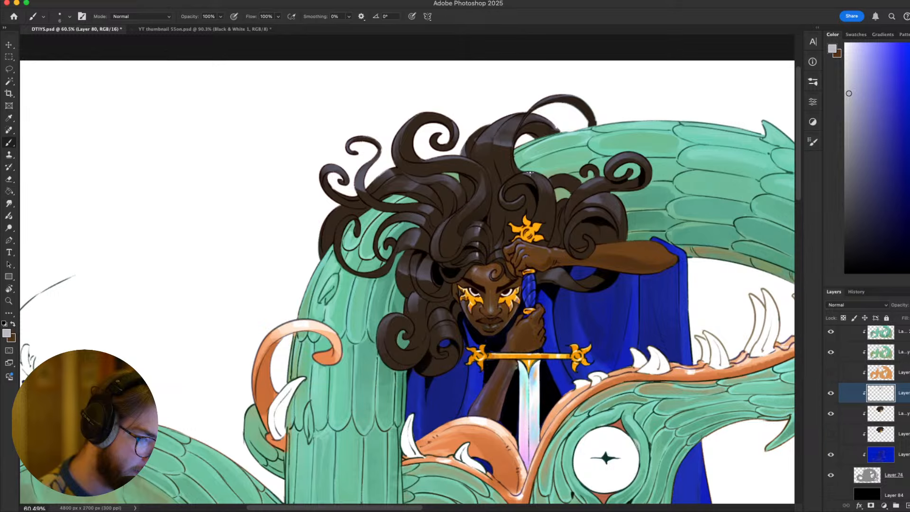
{"action": "scroll", "coordinate": [530, 173], "scroll_direction": "left", "scroll_amount": 5}
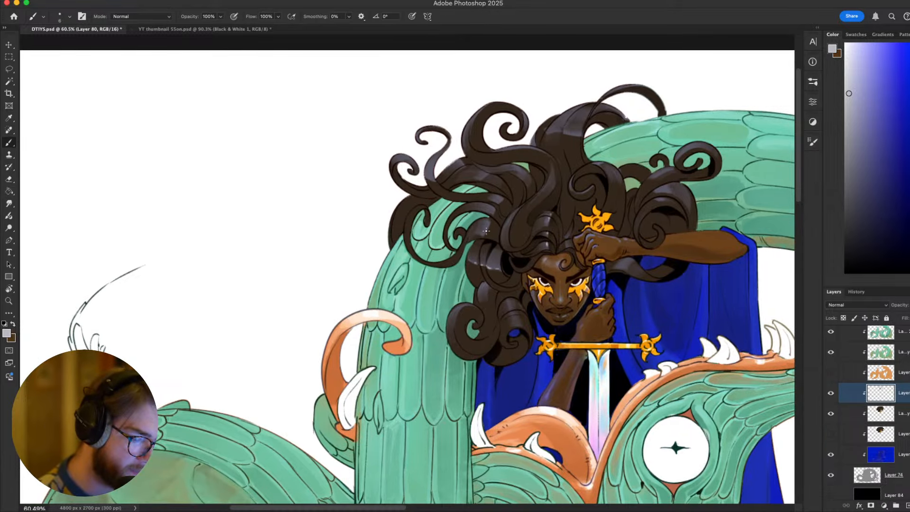
{"action": "scroll", "coordinate": [522, 181], "scroll_direction": "down", "scroll_amount": 4}
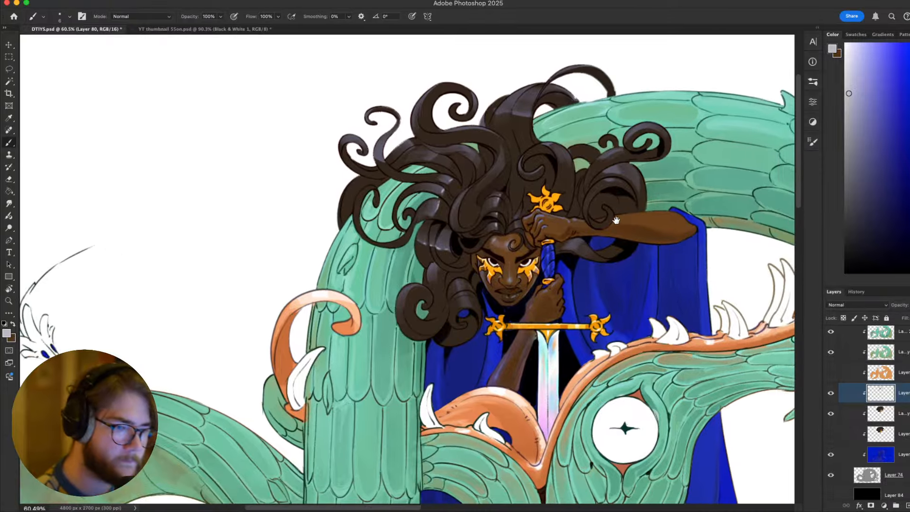
{"action": "scroll", "coordinate": [499, 183], "scroll_direction": "up", "scroll_amount": 5}
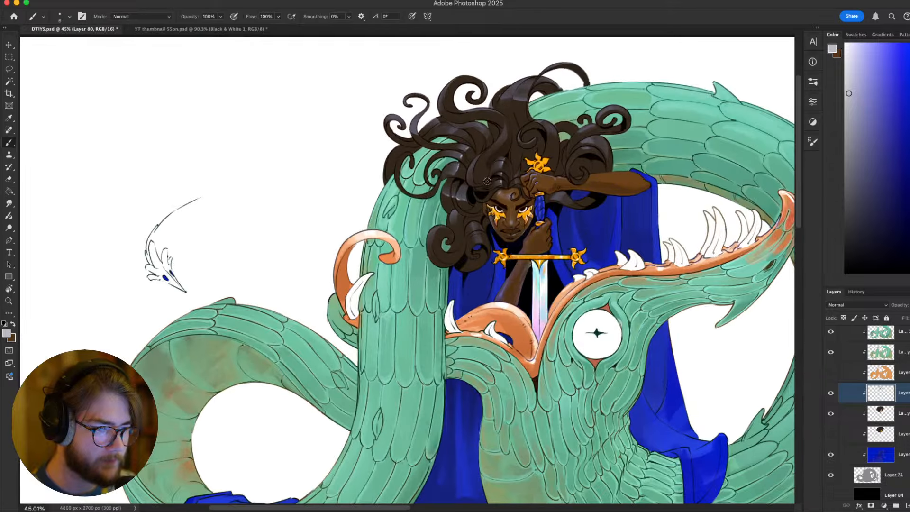
Try thin light grey guide strokes across the curls above and beside the woman's face, and undo them
{"action": "scroll", "coordinate": [483, 182], "scroll_direction": "down", "scroll_amount": 4}
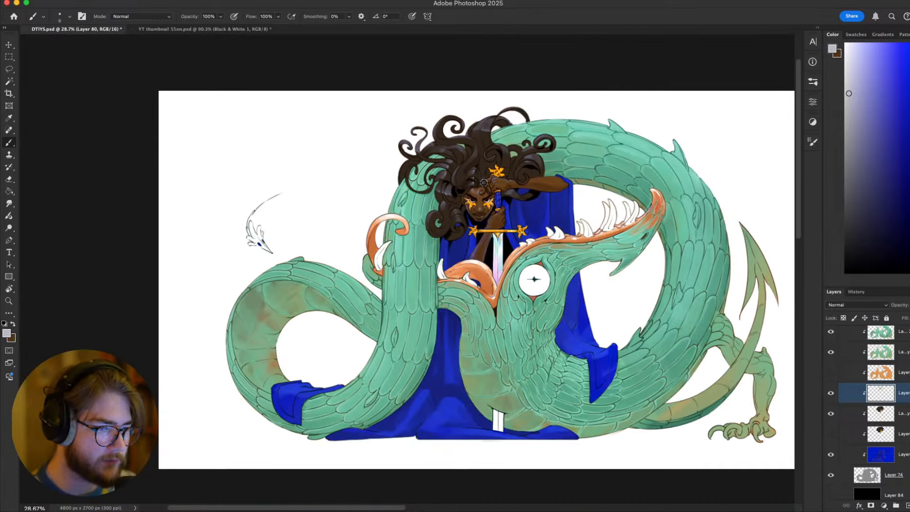
{"action": "scroll", "coordinate": [476, 180], "scroll_direction": "up", "scroll_amount": 10}
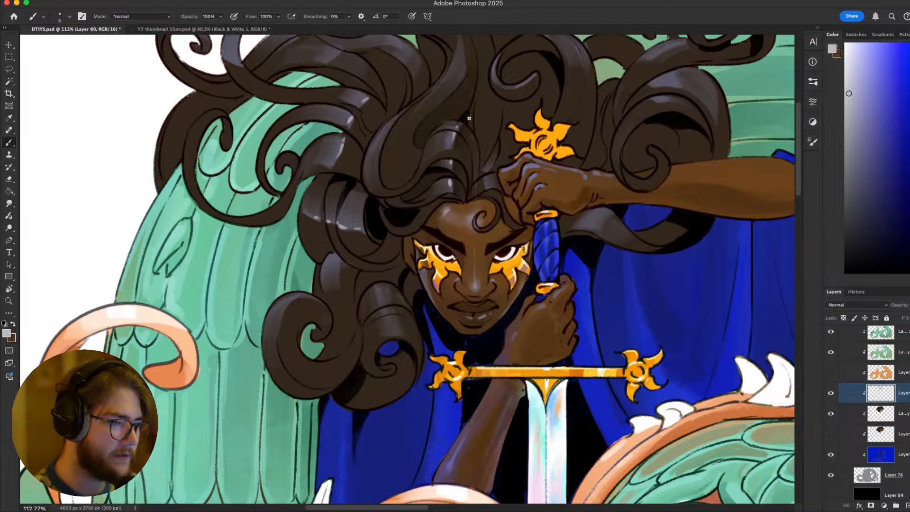
{"action": "left_click_drag", "start_coordinate": [482, 82], "coordinate": [457, 203]}
{"action": "left_click_drag", "start_coordinate": [341, 222], "coordinate": [430, 249]}
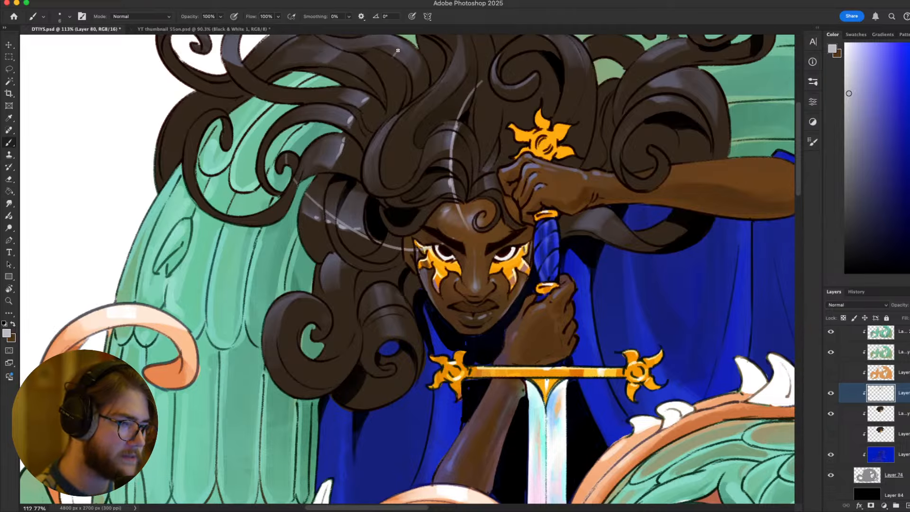
{"action": "key", "text": "super+z"}
{"action": "key", "text": "super+z"}
{"action": "key", "text": "super+z"}
{"action": "key", "text": "super+z"}
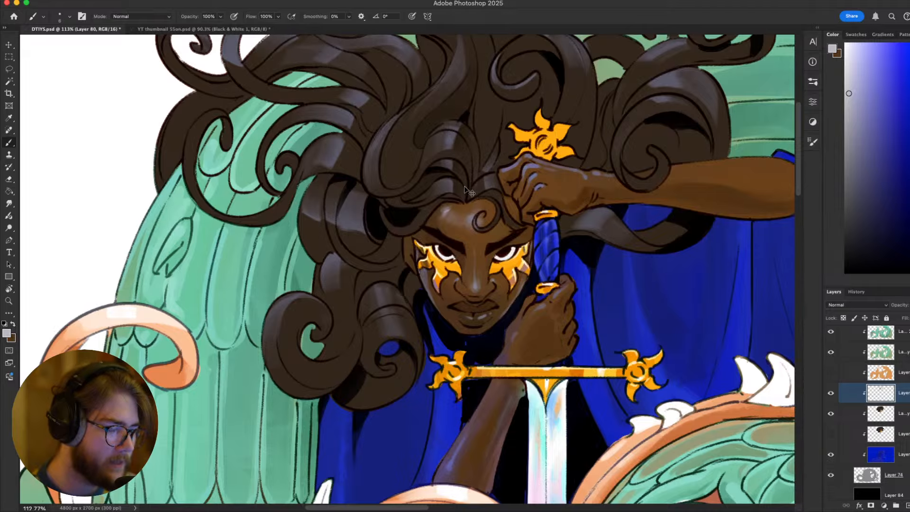
Examine the woman's hair highlights in relation to the dragon's head and body at several magnifications
{"action": "scroll", "coordinate": [474, 199], "scroll_direction": "down", "scroll_amount": 3}
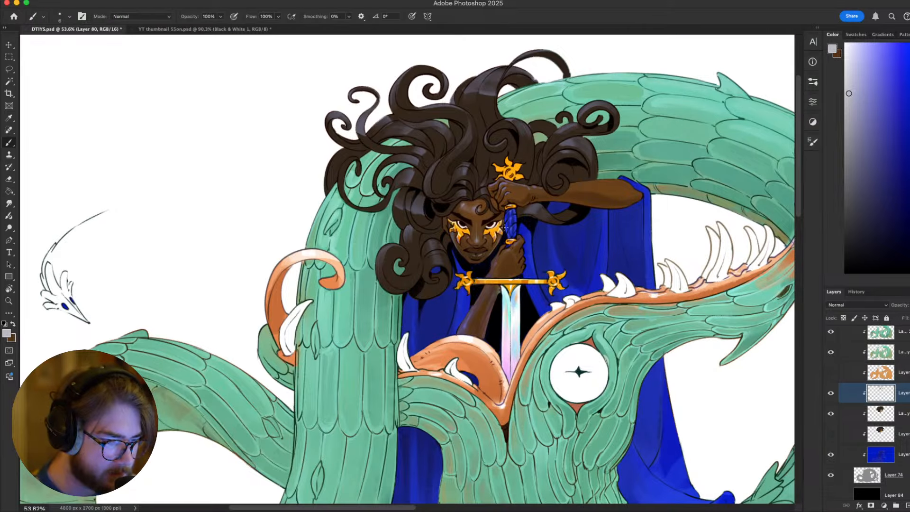
{"action": "scroll", "coordinate": [504, 226], "scroll_direction": "up", "scroll_amount": 2}
{"action": "scroll", "coordinate": [503, 233], "scroll_direction": "down", "scroll_amount": 3}
{"action": "scroll", "coordinate": [479, 213], "scroll_direction": "up", "scroll_amount": 1}
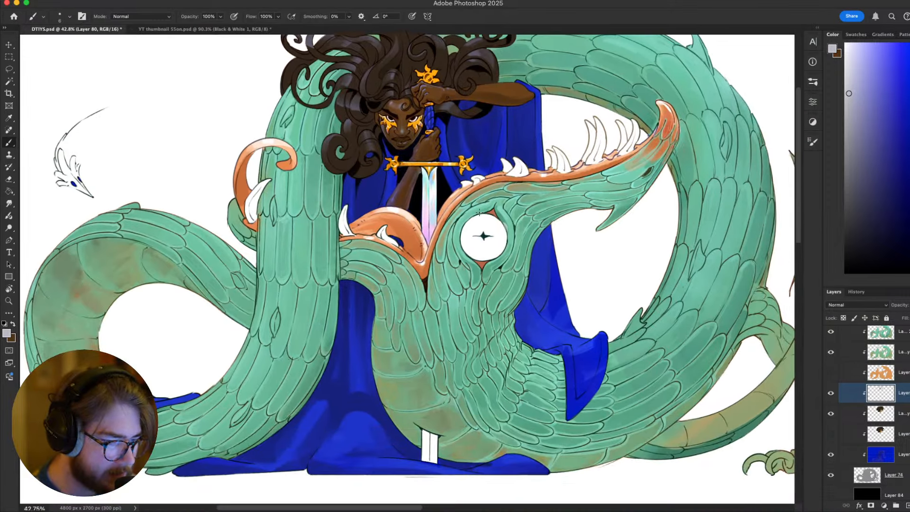
{"action": "scroll", "coordinate": [479, 213], "scroll_direction": "down", "scroll_amount": 2}
{"action": "scroll", "coordinate": [479, 212], "scroll_direction": "up", "scroll_amount": 2}
{"action": "left_click_drag", "start_coordinate": [348, 153], "coordinate": [340, 190]}
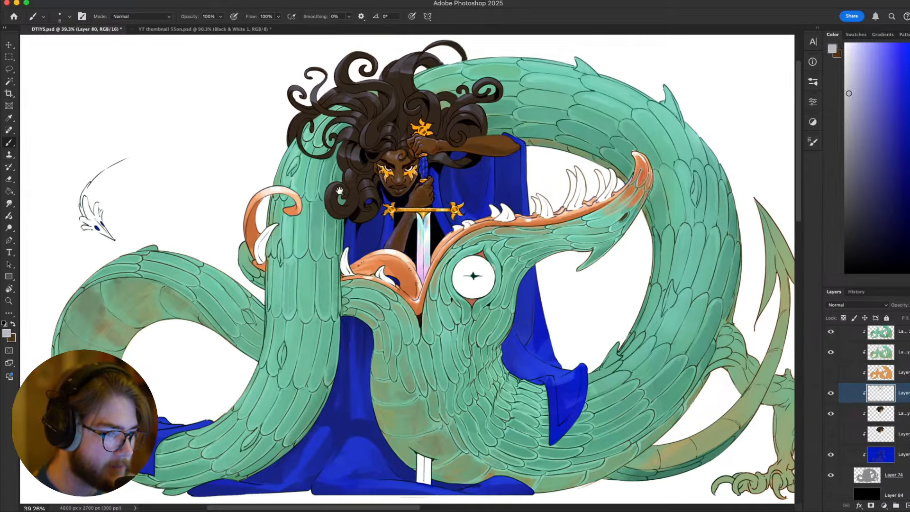
{"action": "scroll", "coordinate": [465, 264], "scroll_direction": "up", "scroll_amount": 2}
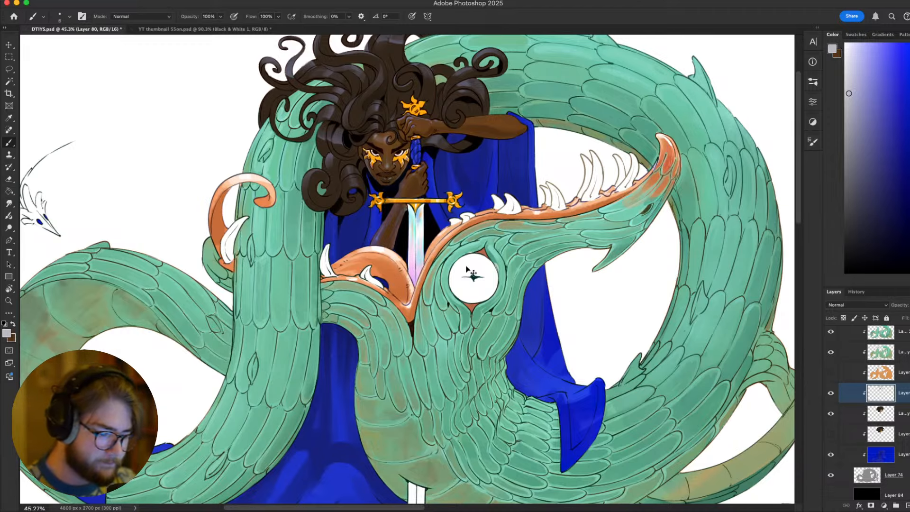
Review the whole painting at reduced and larger sizes with the interface hidden, and restore the interface
{"action": "scroll", "coordinate": [469, 269], "scroll_direction": "down", "scroll_amount": 2}
{"action": "key", "text": "Tab"}
{"action": "scroll", "coordinate": [474, 272], "scroll_direction": "down", "scroll_amount": 1}
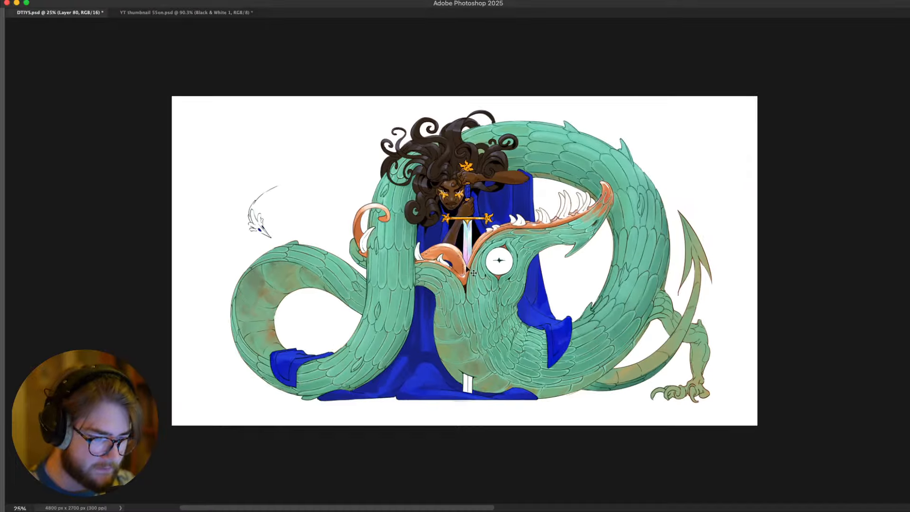
{"action": "scroll", "coordinate": [473, 273], "scroll_direction": "up", "scroll_amount": 2}
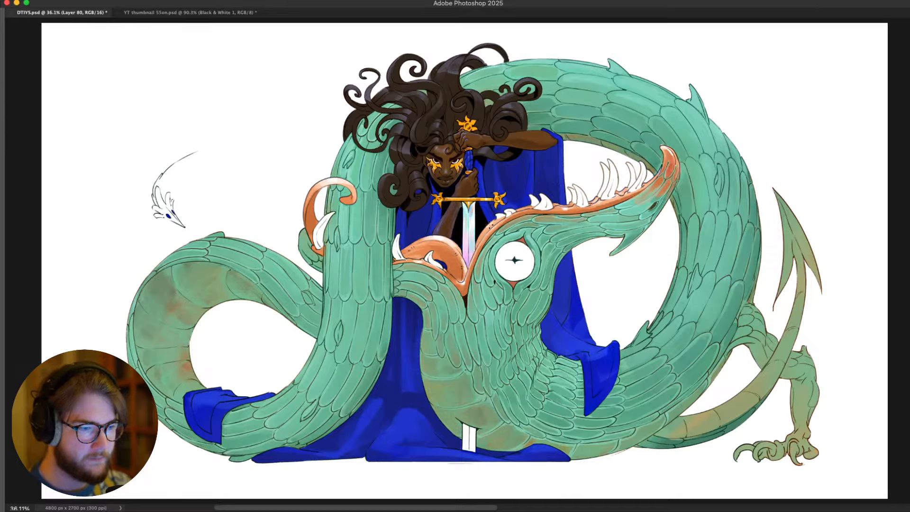
{"action": "scroll", "coordinate": [493, 222], "scroll_direction": "up", "scroll_amount": 3}
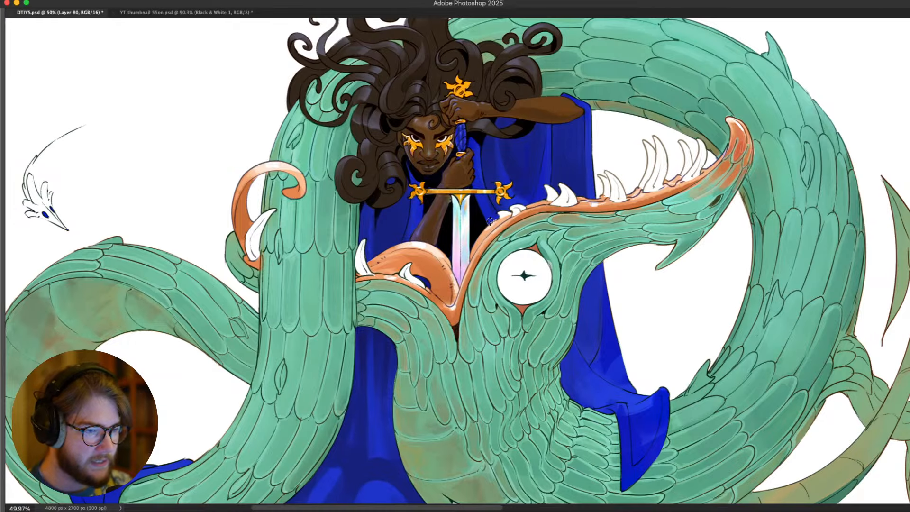
{"action": "scroll", "coordinate": [490, 220], "scroll_direction": "down", "scroll_amount": 4}
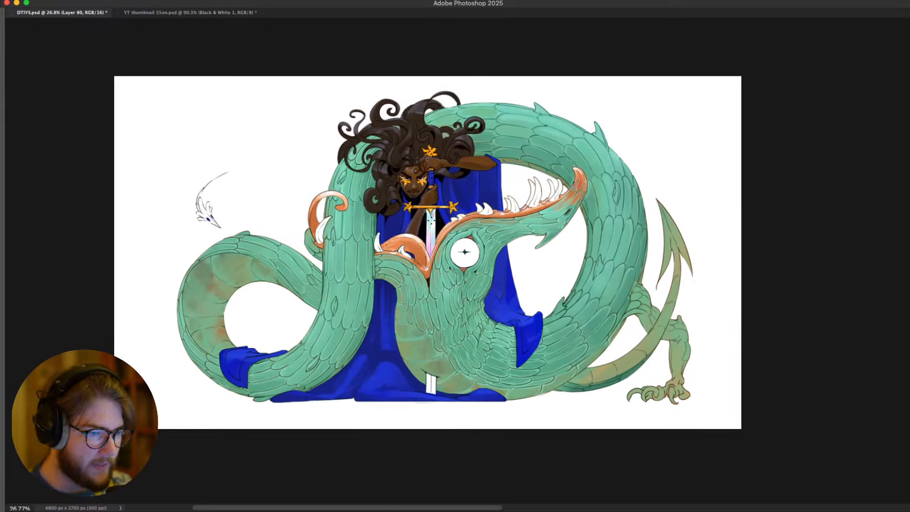
{"action": "scroll", "coordinate": [455, 225], "scroll_direction": "up", "scroll_amount": 1}
{"action": "key", "text": "Tab"}
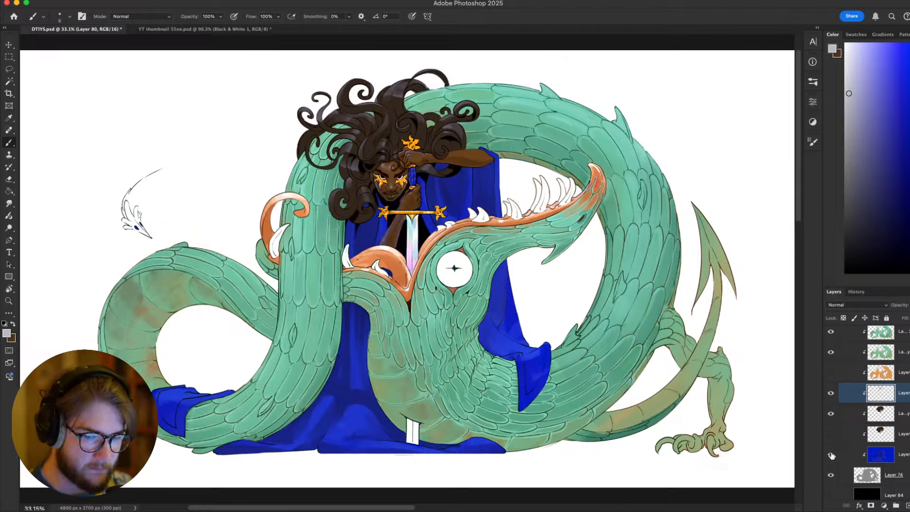
Paste a copy of the flat grey Layer 74 above Layer 73 and hide the colour layer clipped to Layer 83
{"action": "left_click", "coordinate": [867, 475]}
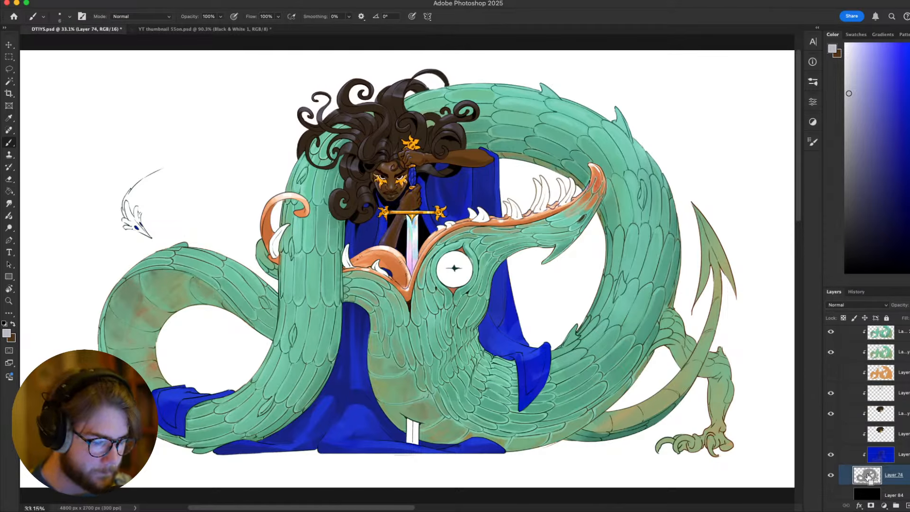
{"action": "scroll", "coordinate": [875, 426], "scroll_direction": "down", "scroll_amount": 5}
{"action": "scroll", "coordinate": [877, 393], "scroll_direction": "up", "scroll_amount": 4}
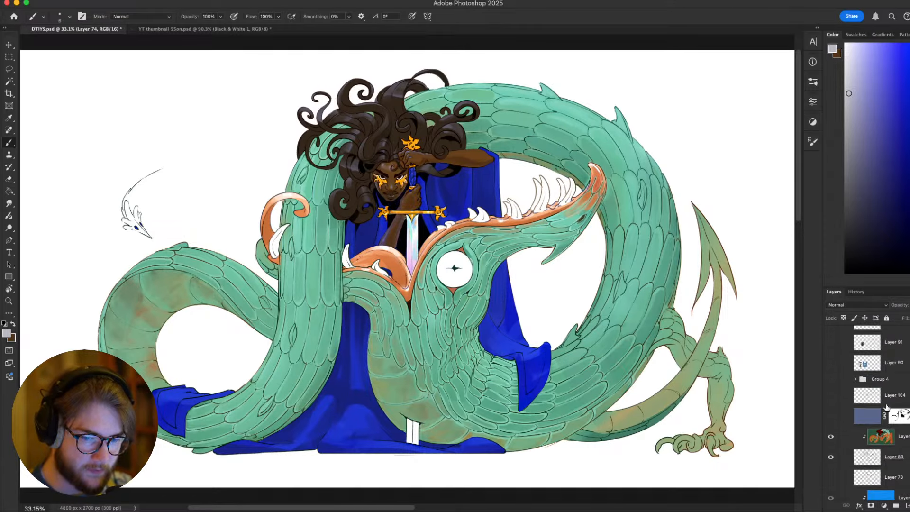
{"action": "left_click", "coordinate": [891, 478]}
{"action": "left_click", "coordinate": [831, 438]}
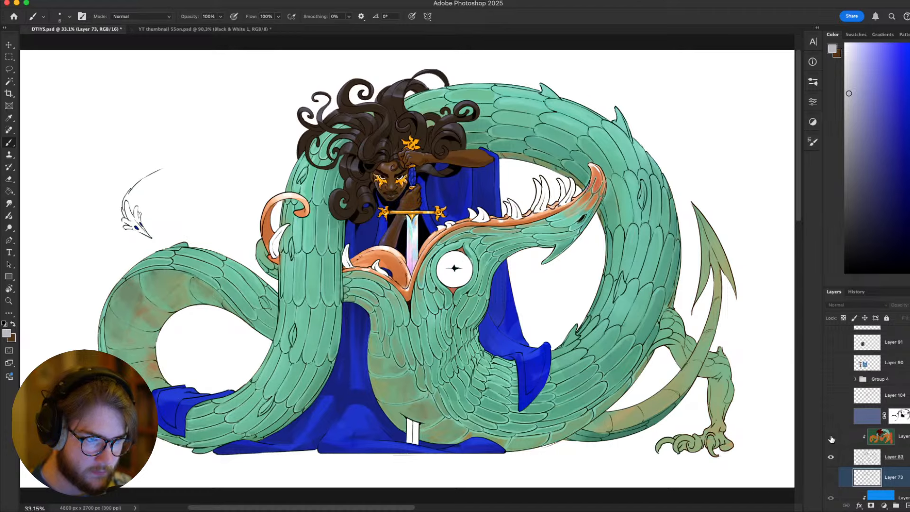
{"action": "key", "text": "super+v"}
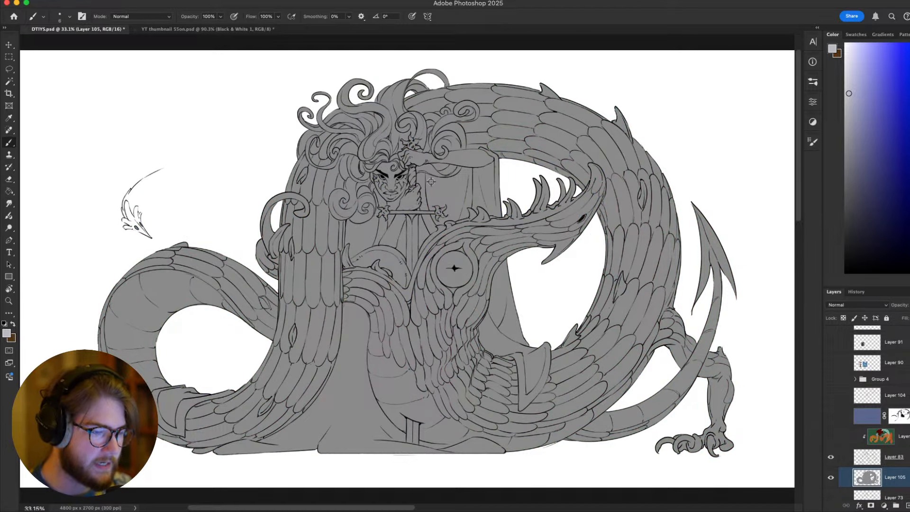
Examine the plain line art over the flat grey silhouette, close up and zoomed out, and hide the grey copy
{"action": "scroll", "coordinate": [431, 182], "scroll_direction": "up", "scroll_amount": 4}
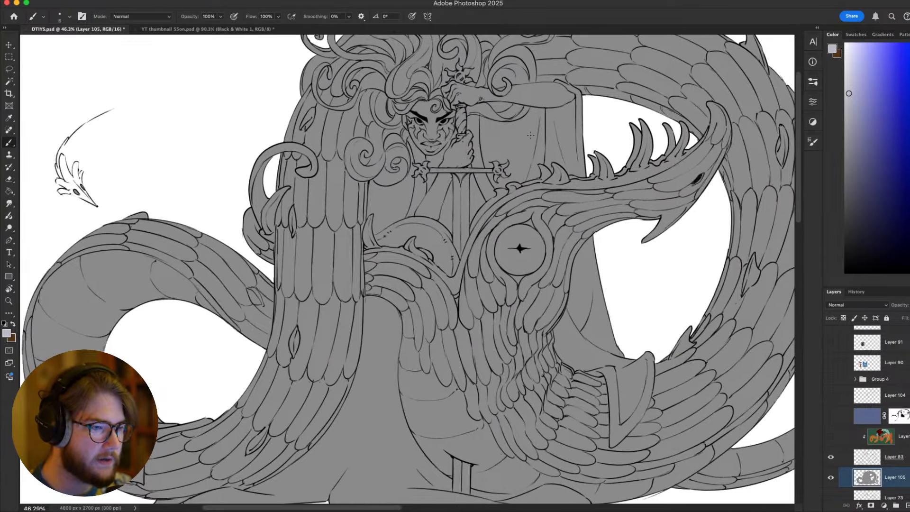
{"action": "scroll", "coordinate": [444, 171], "scroll_direction": "down", "scroll_amount": 5}
{"action": "scroll", "coordinate": [469, 259], "scroll_direction": "up", "scroll_amount": 5}
{"action": "scroll", "coordinate": [474, 256], "scroll_direction": "down", "scroll_amount": 5}
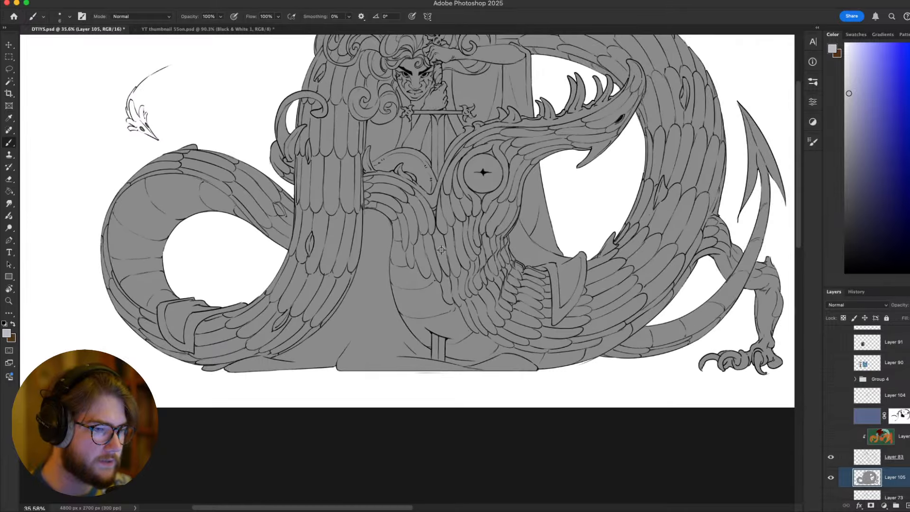
{"action": "left_click_drag", "start_coordinate": [456, 240], "coordinate": [450, 313]}
{"action": "scroll", "coordinate": [398, 199], "scroll_direction": "up", "scroll_amount": 2}
{"action": "scroll", "coordinate": [397, 199], "scroll_direction": "up", "scroll_amount": 2}
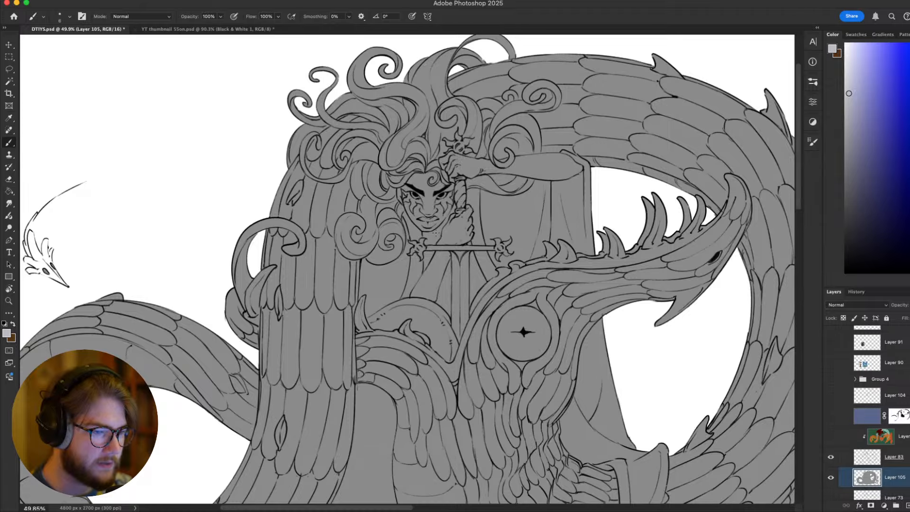
{"action": "scroll", "coordinate": [436, 232], "scroll_direction": "down", "scroll_amount": 5}
{"action": "scroll", "coordinate": [423, 248], "scroll_direction": "up", "scroll_amount": 5}
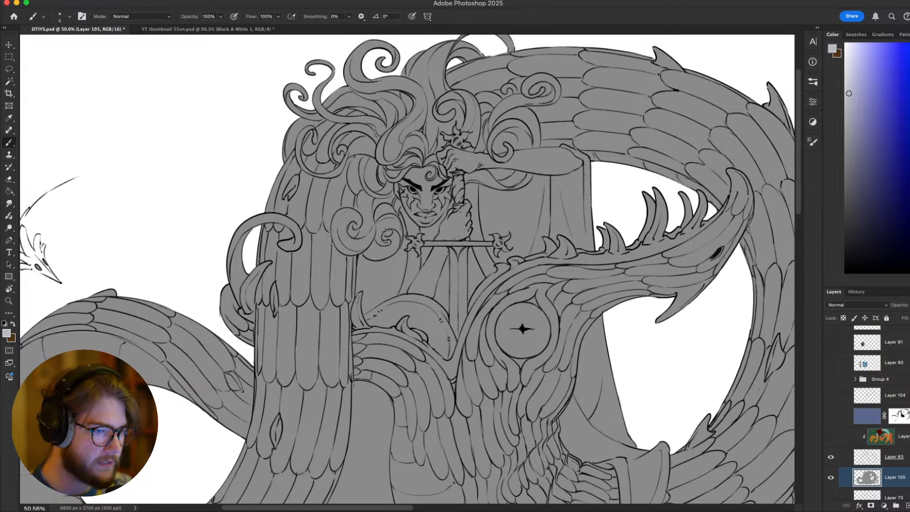
{"action": "scroll", "coordinate": [480, 248], "scroll_direction": "down", "scroll_amount": 2}
{"action": "scroll", "coordinate": [527, 273], "scroll_direction": "down", "scroll_amount": 3}
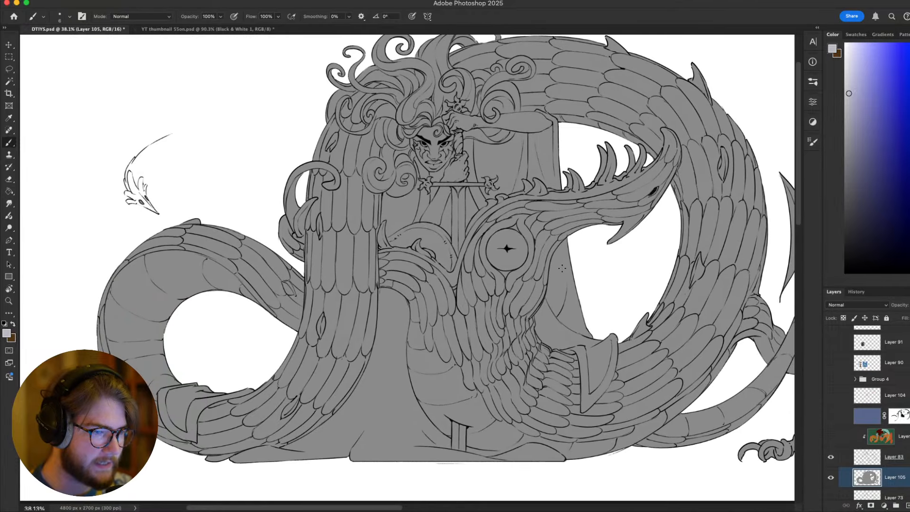
{"action": "left_click", "coordinate": [831, 476]}
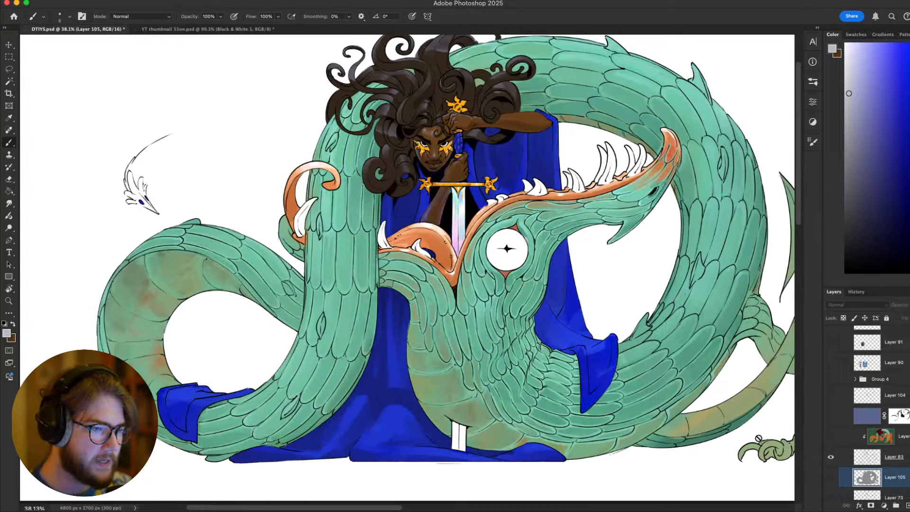
Sample the orange of the sword's crossguard as the brush colour and make Layer 80 active for painting with the Brush tool
{"action": "scroll", "coordinate": [472, 252], "scroll_direction": "up", "scroll_amount": 6}
{"action": "left_click_drag", "start_coordinate": [472, 252], "coordinate": [497, 351]}
{"action": "scroll", "coordinate": [483, 339], "scroll_direction": "down", "scroll_amount": 6}
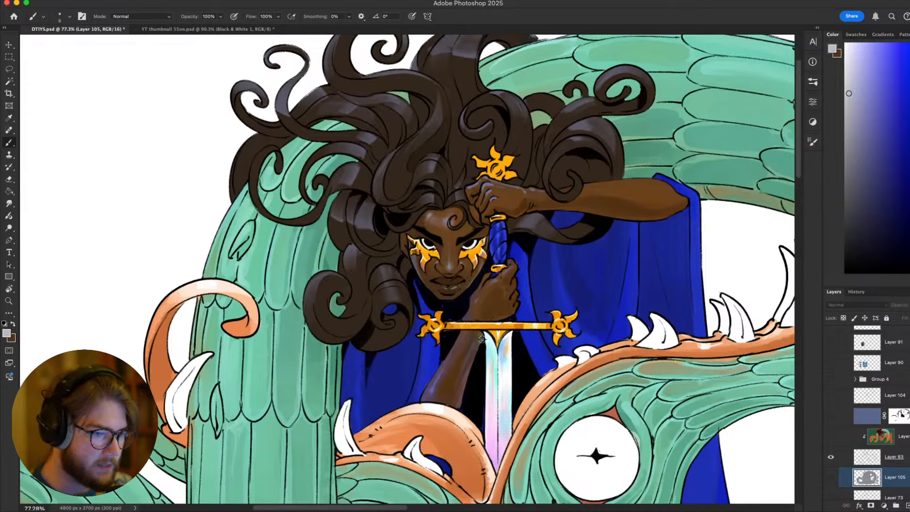
{"action": "scroll", "coordinate": [481, 338], "scroll_direction": "up", "scroll_amount": 6}
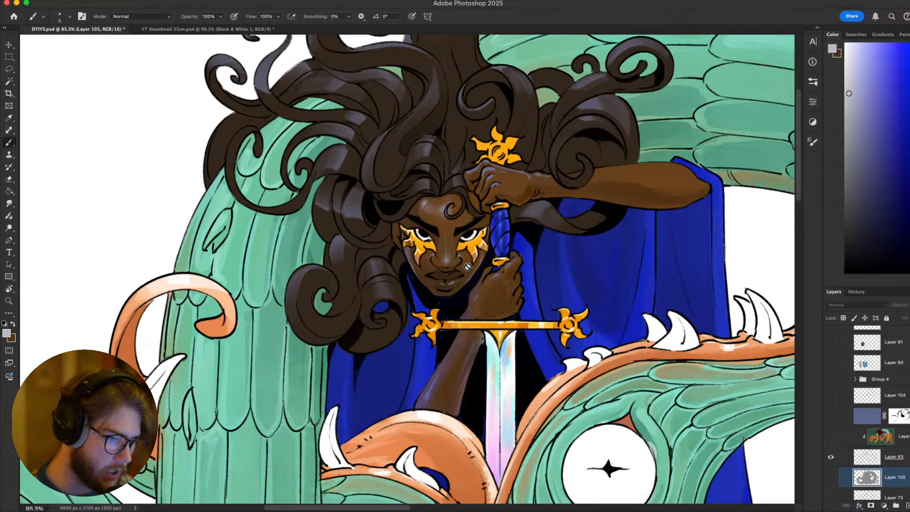
{"action": "left_click", "coordinate": [492, 324], "text": "alt"}
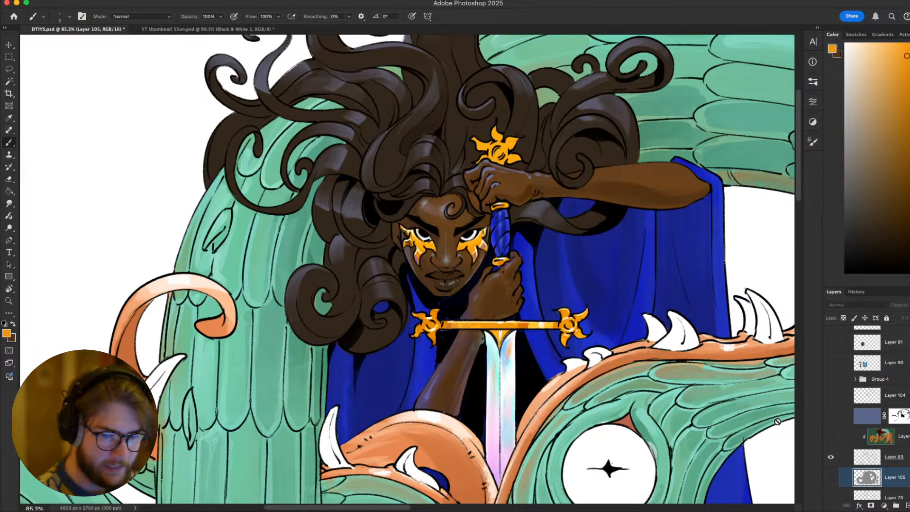
{"action": "key", "text": "v"}
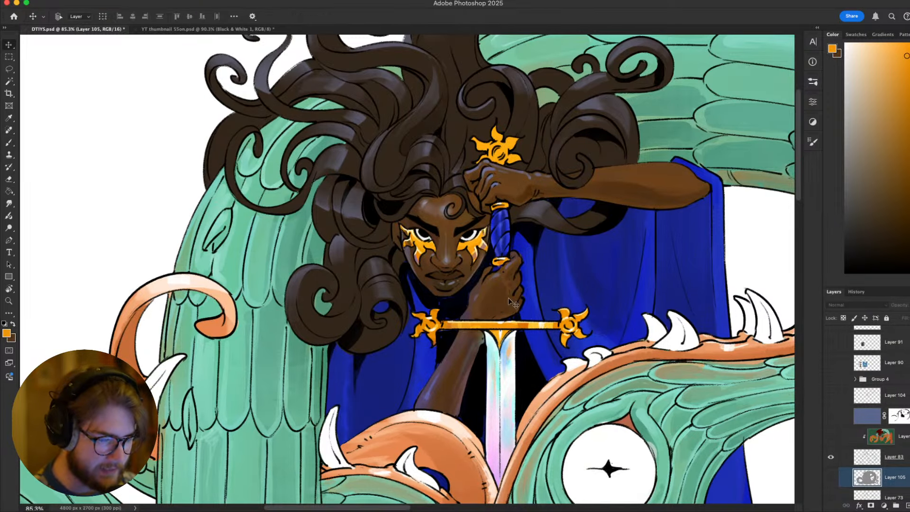
{"action": "left_click", "coordinate": [447, 266], "text": "super"}
{"action": "scroll", "coordinate": [450, 251], "scroll_direction": "down", "scroll_amount": 3}
{"action": "key", "text": "b"}
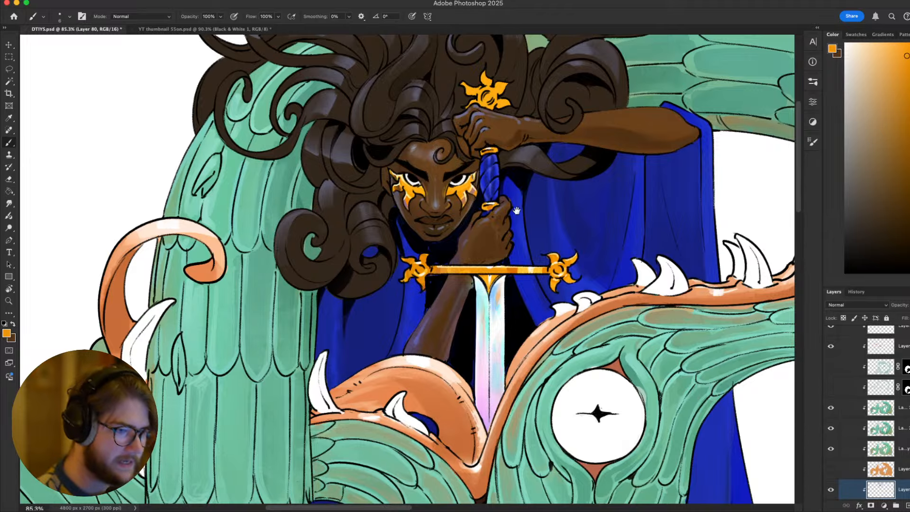
Examine the rendered woman, sword and dragon's head close up and within the wider composition, and briefly view the brush presets
{"action": "scroll", "coordinate": [517, 211], "scroll_direction": "up", "scroll_amount": 3}
{"action": "scroll", "coordinate": [629, 269], "scroll_direction": "down", "scroll_amount": 3}
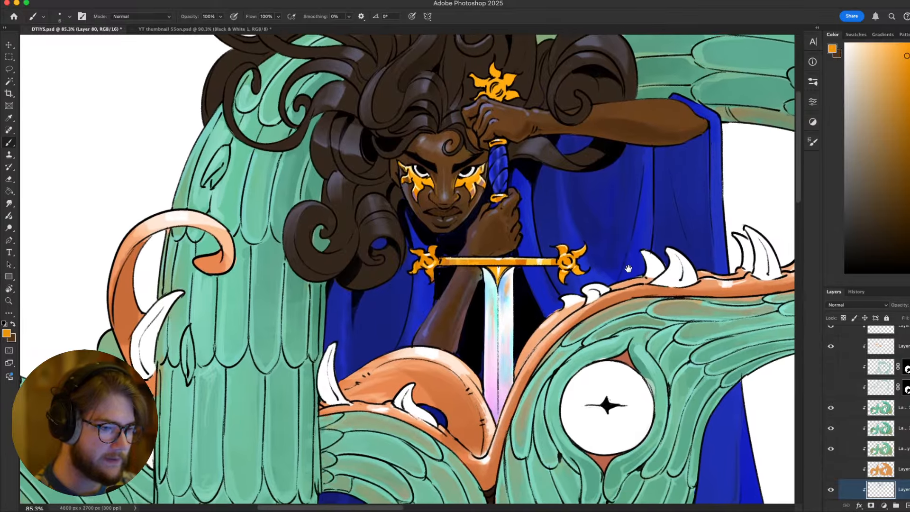
{"action": "scroll", "coordinate": [629, 269], "scroll_direction": "up", "scroll_amount": 2}
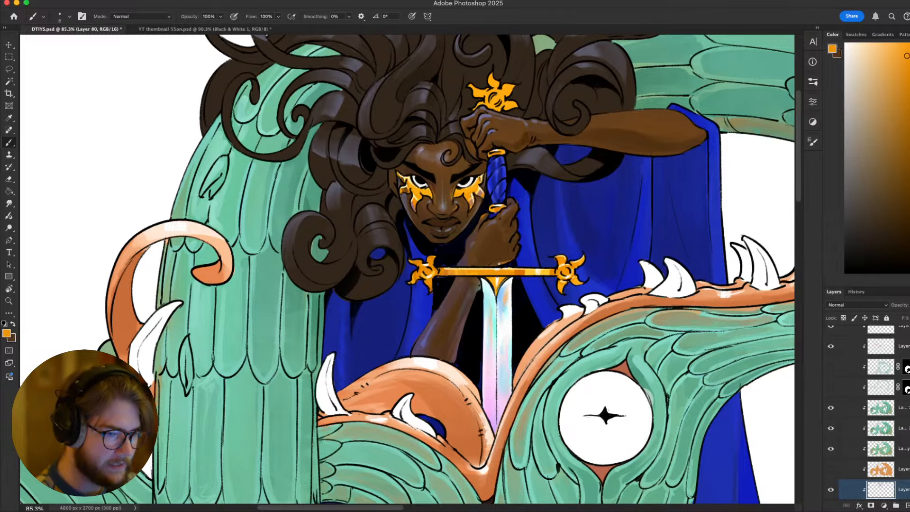
{"action": "scroll", "coordinate": [472, 302], "scroll_direction": "down", "scroll_amount": 5}
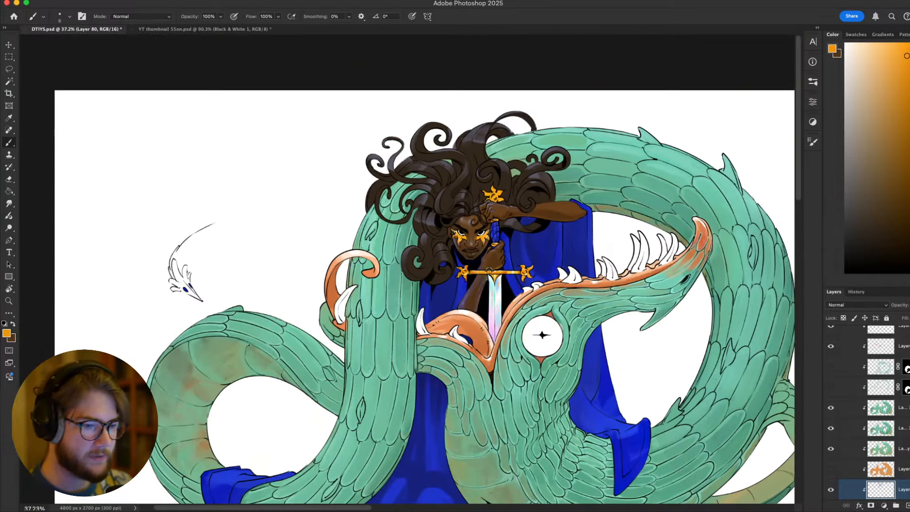
{"action": "scroll", "coordinate": [491, 270], "scroll_direction": "up", "scroll_amount": 3}
{"action": "scroll", "coordinate": [490, 270], "scroll_direction": "down", "scroll_amount": 2}
{"action": "left_click_drag", "start_coordinate": [495, 322], "coordinate": [420, 322]}
{"action": "scroll", "coordinate": [419, 322], "scroll_direction": "down", "scroll_amount": 3}
{"action": "scroll", "coordinate": [428, 298], "scroll_direction": "up", "scroll_amount": 4}
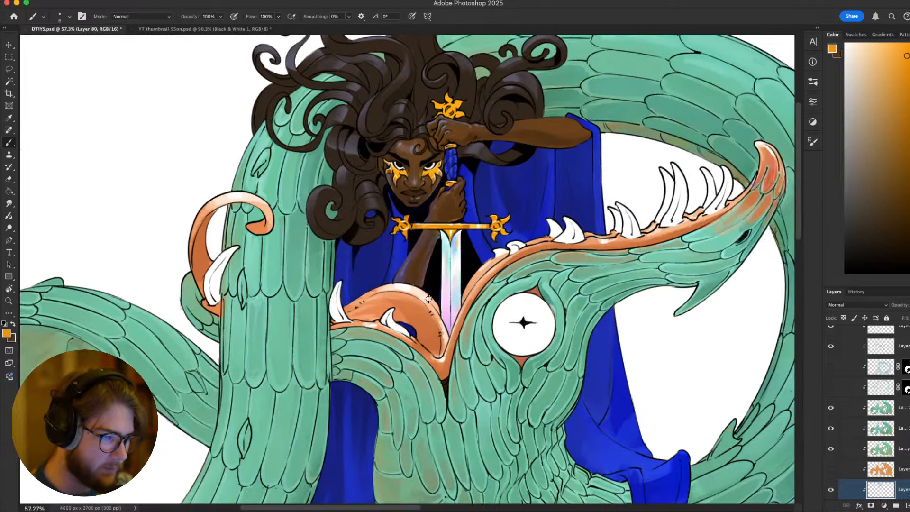
{"action": "scroll", "coordinate": [448, 325], "scroll_direction": "down", "scroll_amount": 4}
{"action": "scroll", "coordinate": [424, 327], "scroll_direction": "up", "scroll_amount": 3}
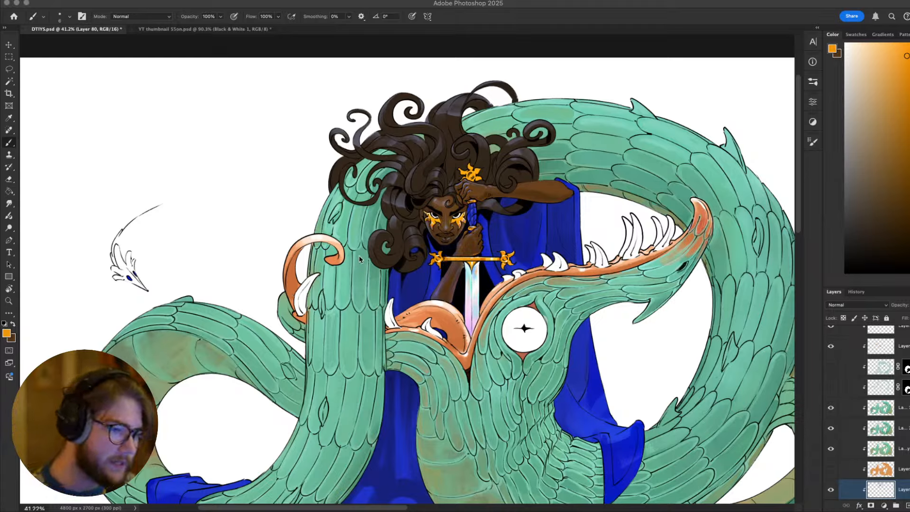
{"action": "right_click", "coordinate": [695, 263]}
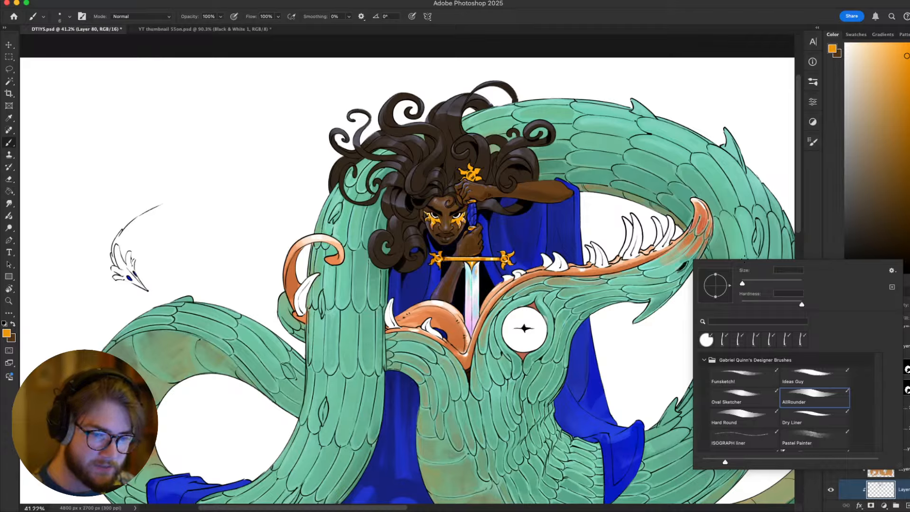
{"action": "left_click", "coordinate": [692, 269]}
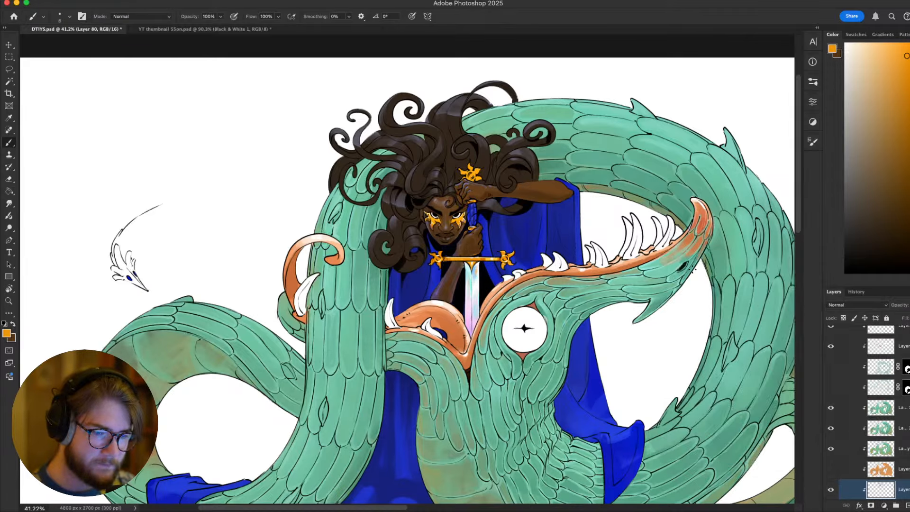